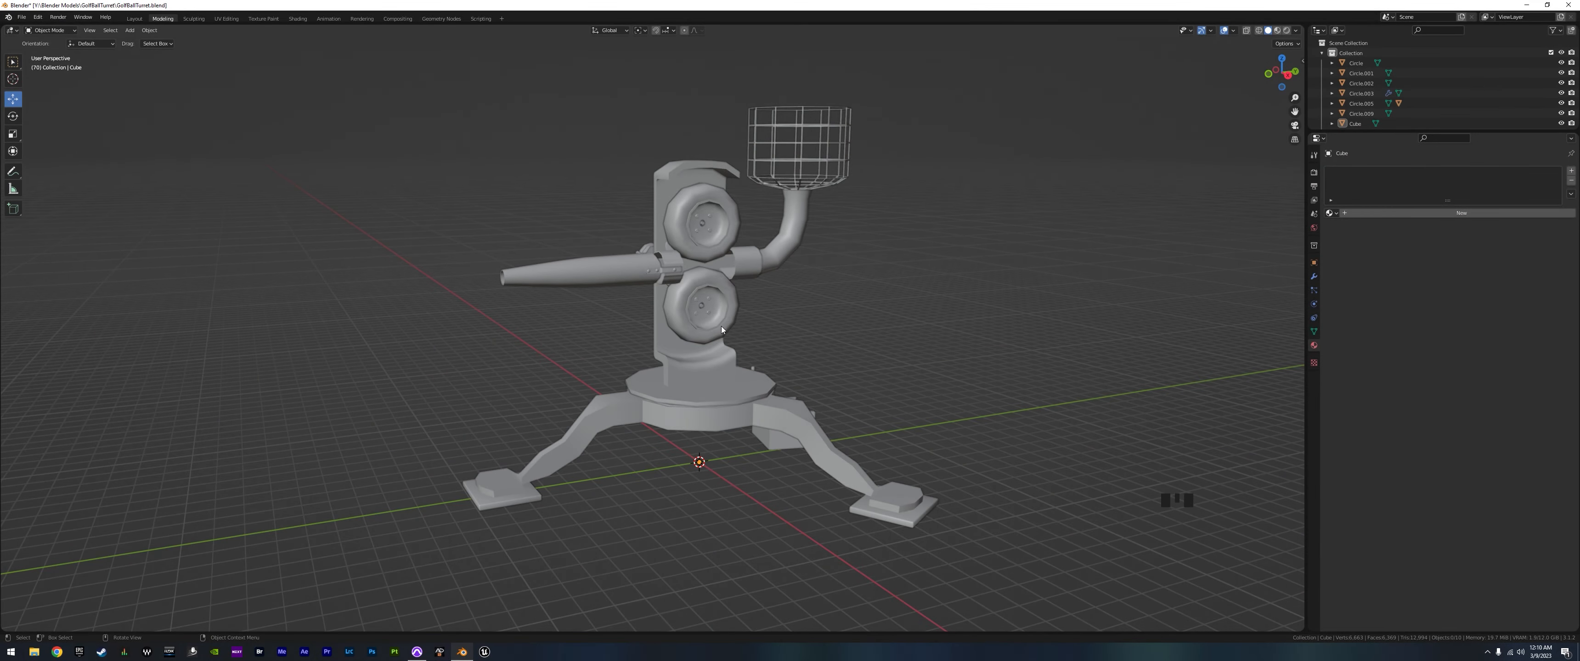
# - Open the turret's barrel mesh for editing and isolate it from the rest of the model
pyautogui.moveTo(676, 373); pyautogui.dragTo(751, 343, button='middle')
pyautogui.scroll(2, 709, 357)
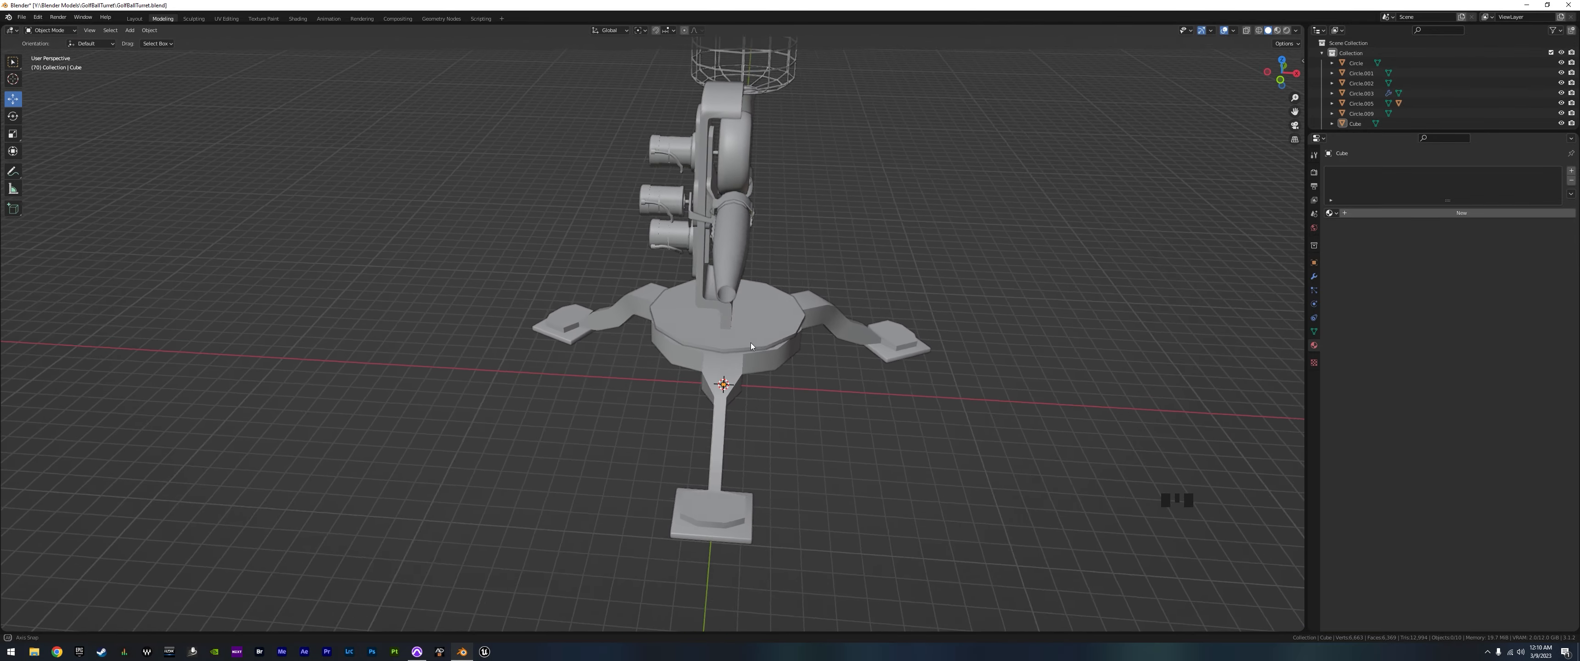
pyautogui.scroll(2, 763, 290)
pyautogui.moveTo(767, 285)
pyautogui.keyDown('shift'); pyautogui.mouseDown(button='middle')
pyautogui.moveTo(772, 335)
pyautogui.moveTo(728, 335)
pyautogui.moveTo(706, 306)
pyautogui.moveTo(746, 271)
pyautogui.moveTo(792, 288)
pyautogui.moveTo(671, 289)
pyautogui.moveTo(853, 275)
pyautogui.moveTo(819, 316)
pyautogui.moveTo(739, 292)
pyautogui.mouseUp(button='middle'); pyautogui.keyUp('shift')
pyautogui.scroll(4, 688, 300)
pyautogui.click(746, 272)
pyautogui.press('Tab')
pyautogui.scroll(2, 756, 287)
pyautogui.keyDown('shift'); pyautogui.moveTo(791, 190); pyautogui.dragTo(749, 327, button='middle'); pyautogui.keyUp('shift')
pyautogui.click(800, 460)
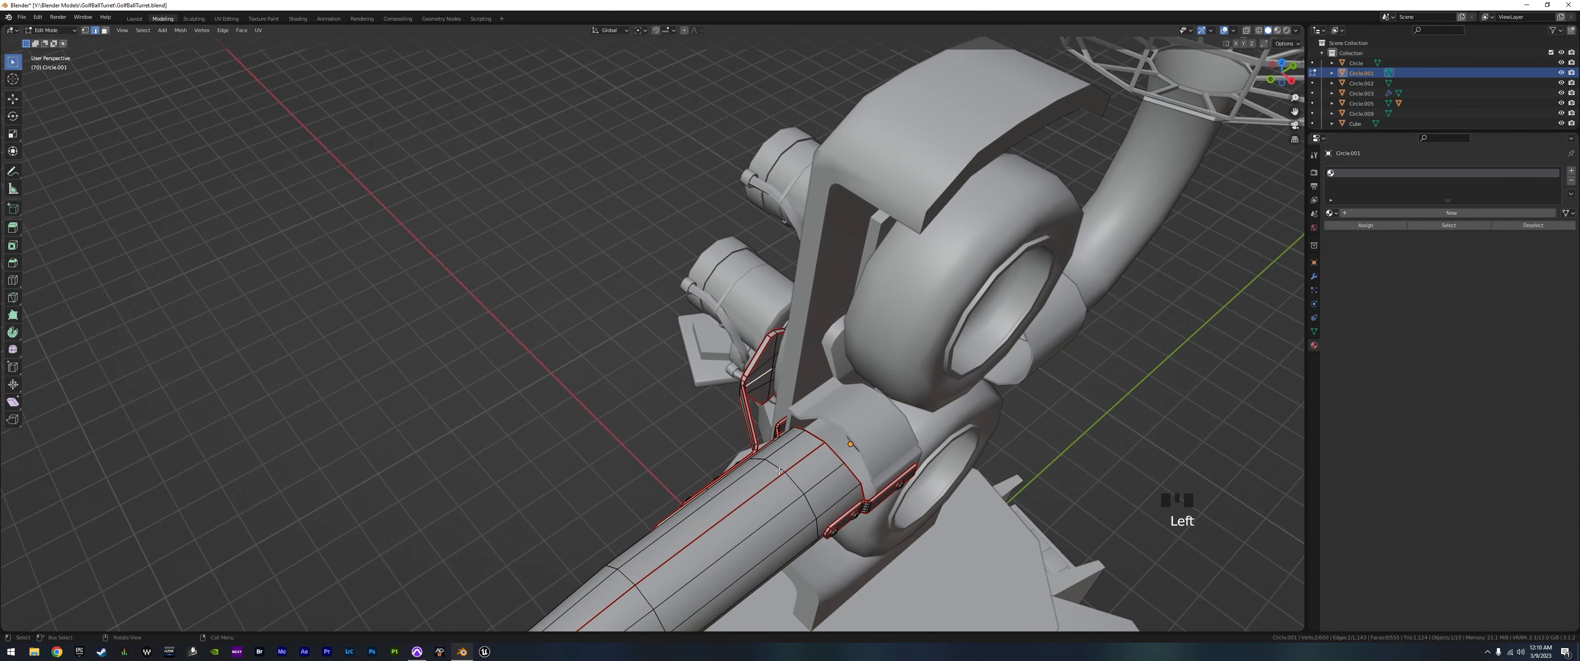
pyautogui.press('/')
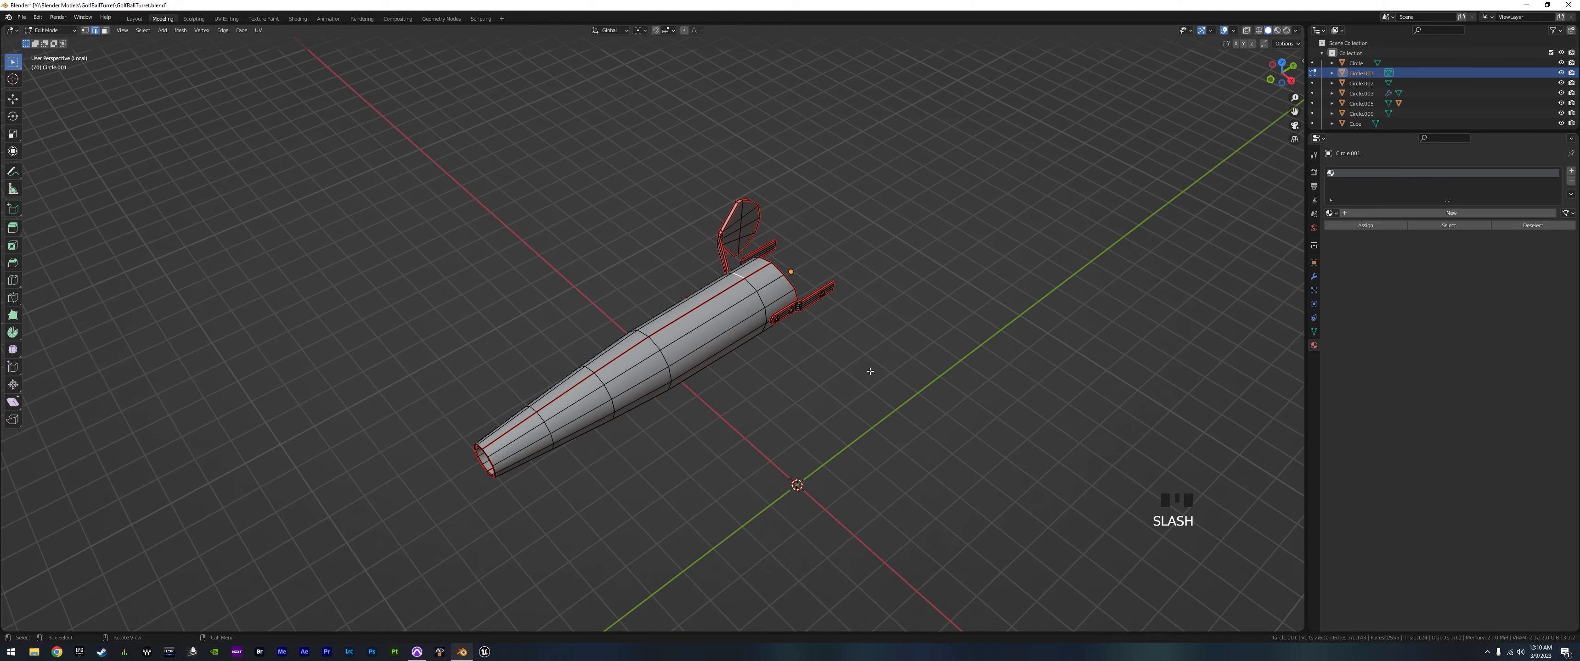
# - Examine the isolated barrel's open end, side straps and bracket plate from behind, and bring the full turret back into view
pyautogui.moveTo(867, 368); pyautogui.dragTo(761, 329, button='middle')
pyautogui.scroll(2, 850, 339)
pyautogui.scroll(4, 828, 340)
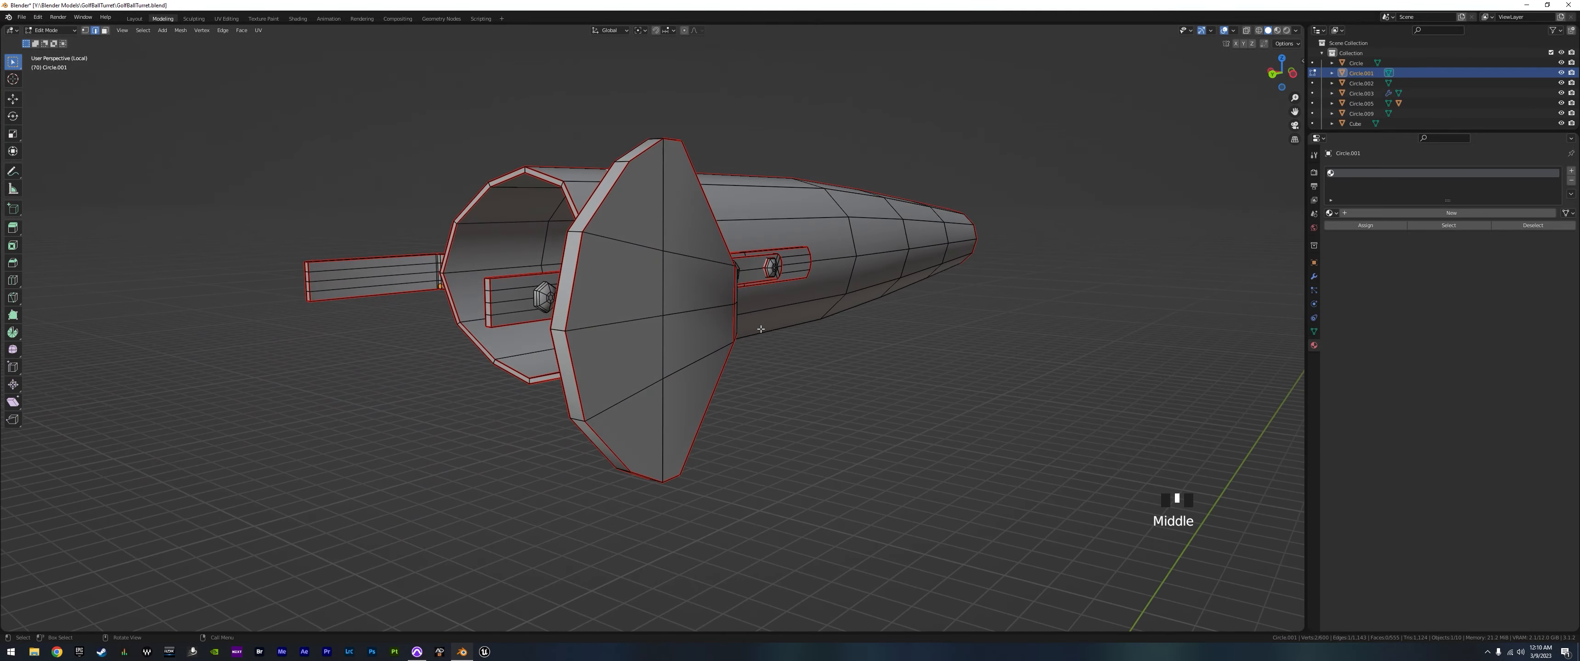
pyautogui.moveTo(631, 355); pyautogui.dragTo(744, 342, button='middle')
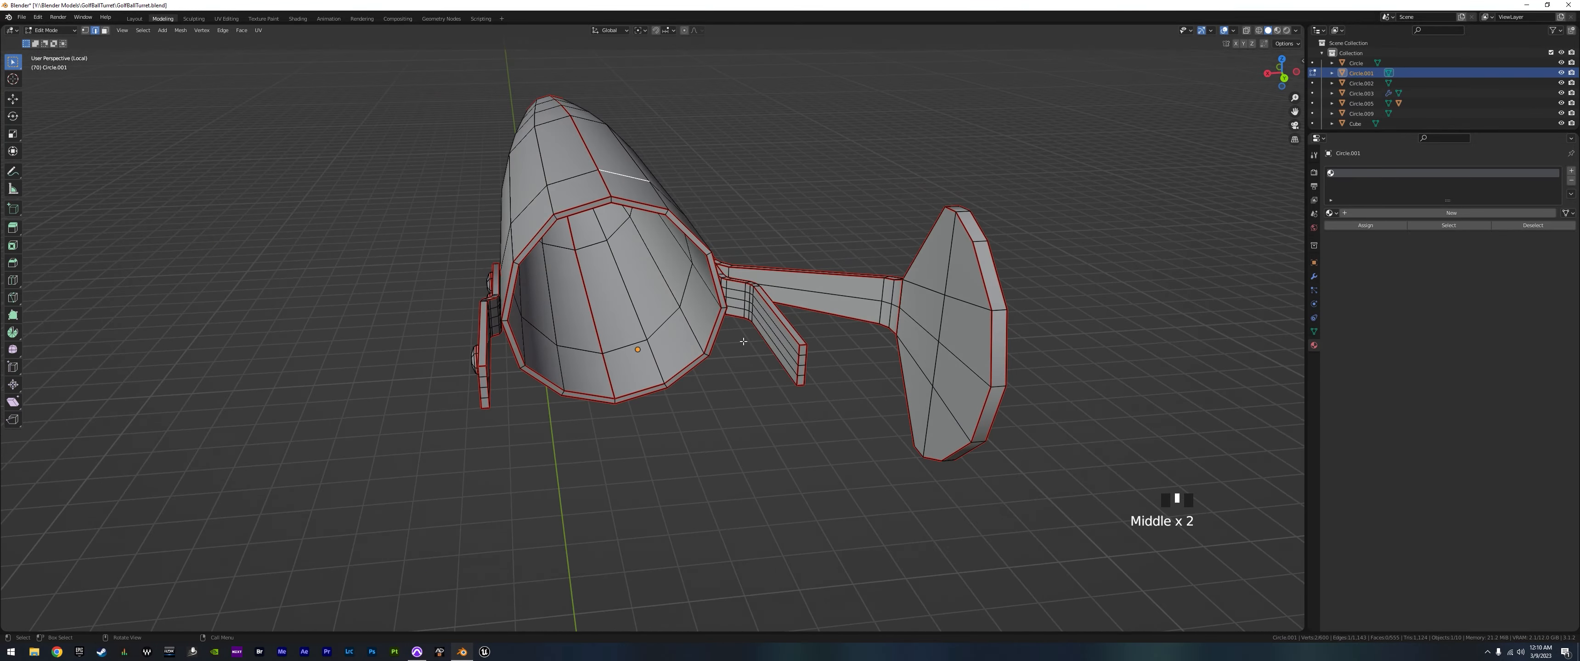
pyautogui.moveTo(791, 301); pyautogui.dragTo(791, 331, button='middle')
pyautogui.scroll(-1, 996, 314)
pyautogui.scroll(-2, 788, 333)
pyautogui.press('/')
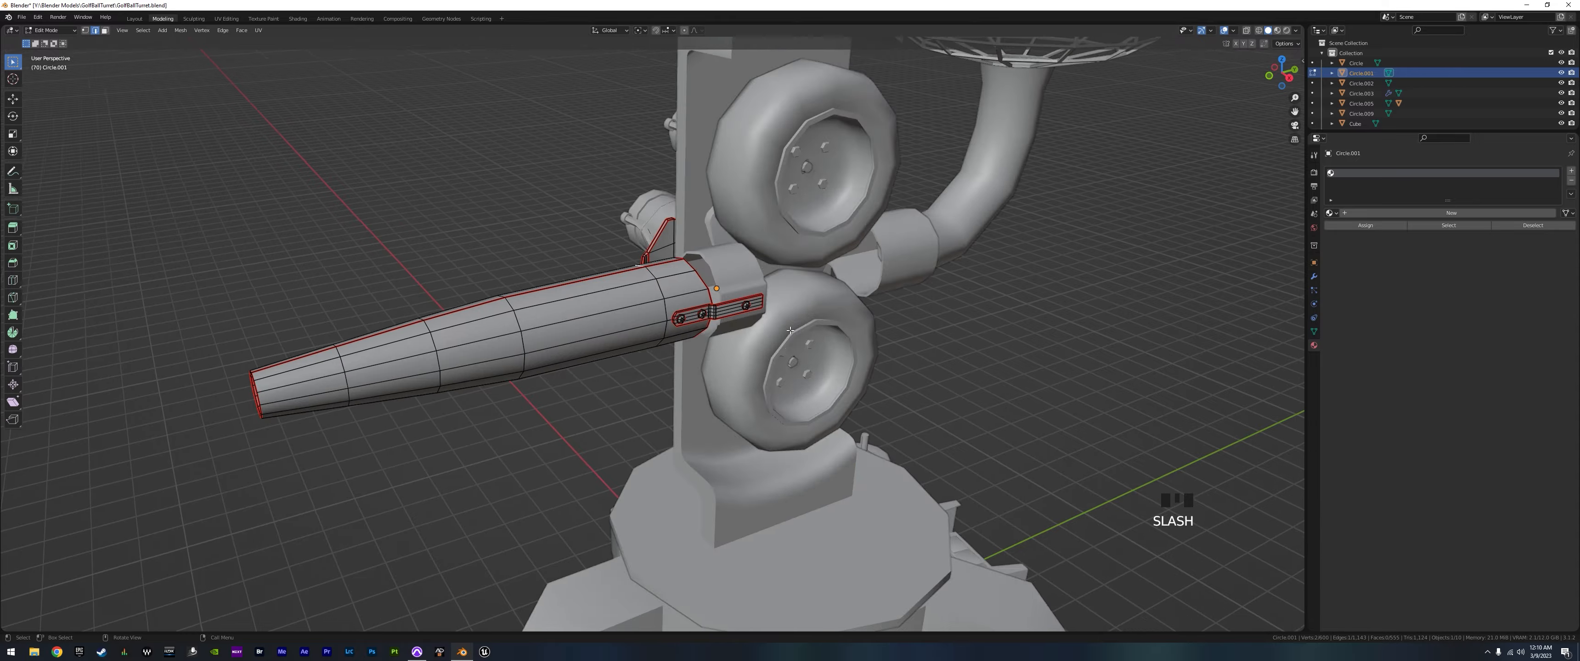
# - Leave barrel editing, examine the motors, bracket, swivel base and tripod legs from all sides, and clear the object selection
pyautogui.scroll(-1, 839, 432)
pyautogui.moveTo(840, 432); pyautogui.dragTo(938, 381, button='middle')
pyautogui.scroll(3, 828, 478)
pyautogui.moveTo(939, 380)
pyautogui.keyDown('shift'); pyautogui.mouseDown(button='middle')
pyautogui.moveTo(963, 405)
pyautogui.moveTo(918, 373)
pyautogui.mouseUp(button='middle'); pyautogui.keyUp('shift')
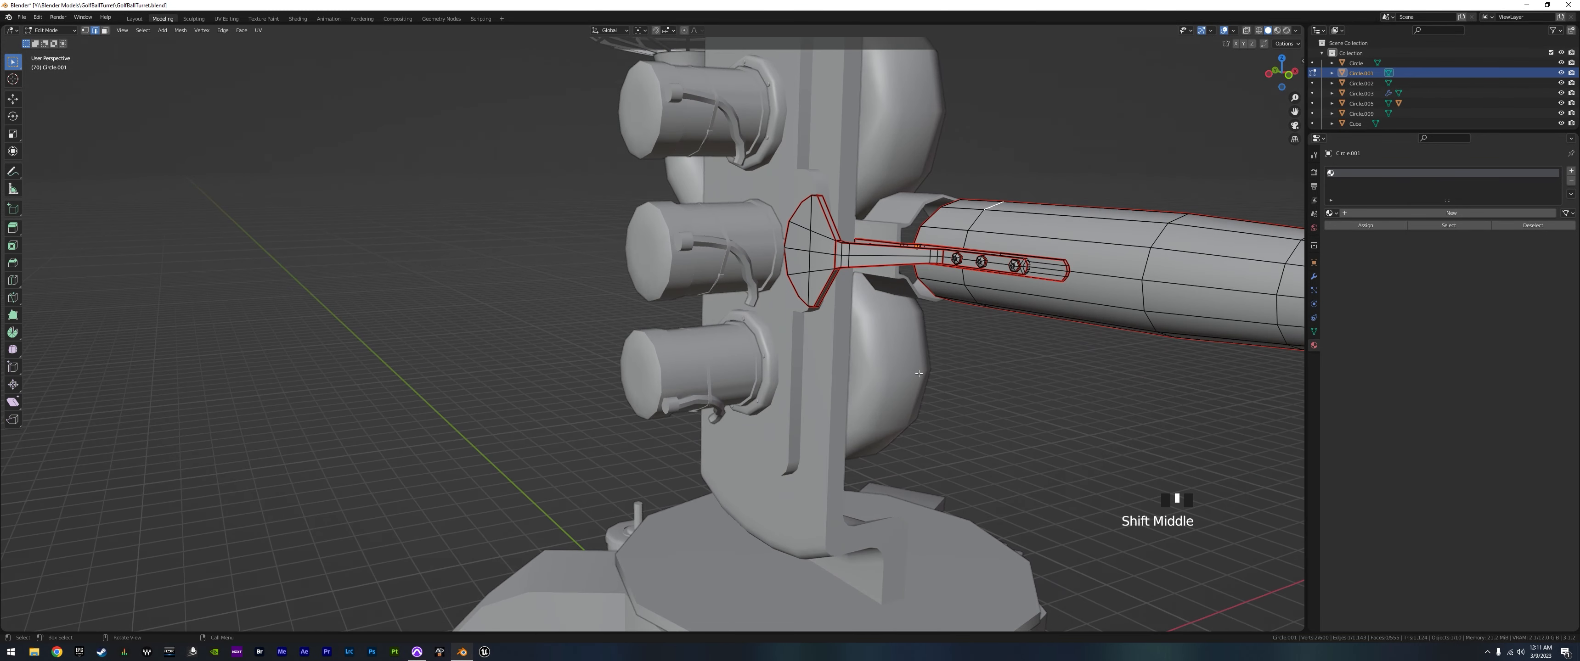
pyautogui.press('Tab')
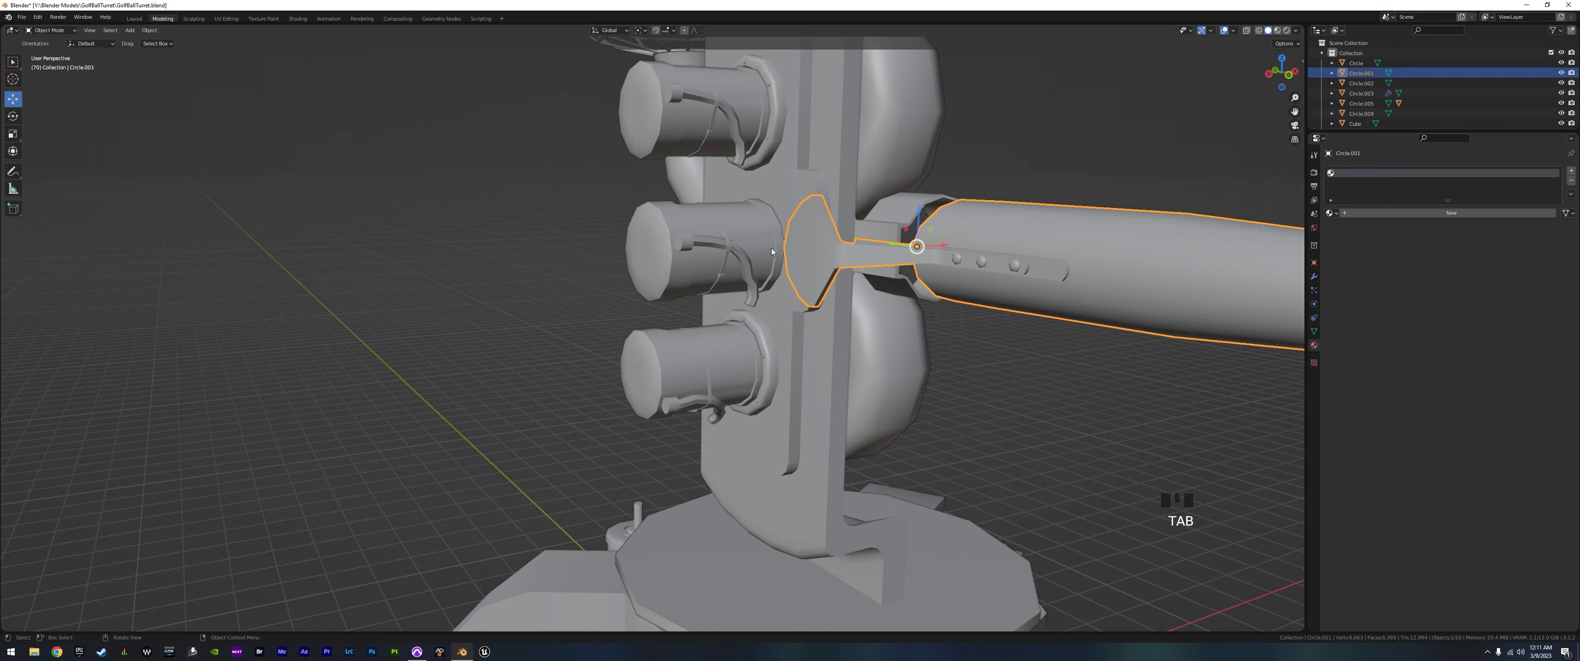
pyautogui.moveTo(765, 258); pyautogui.dragTo(798, 401, button='middle')
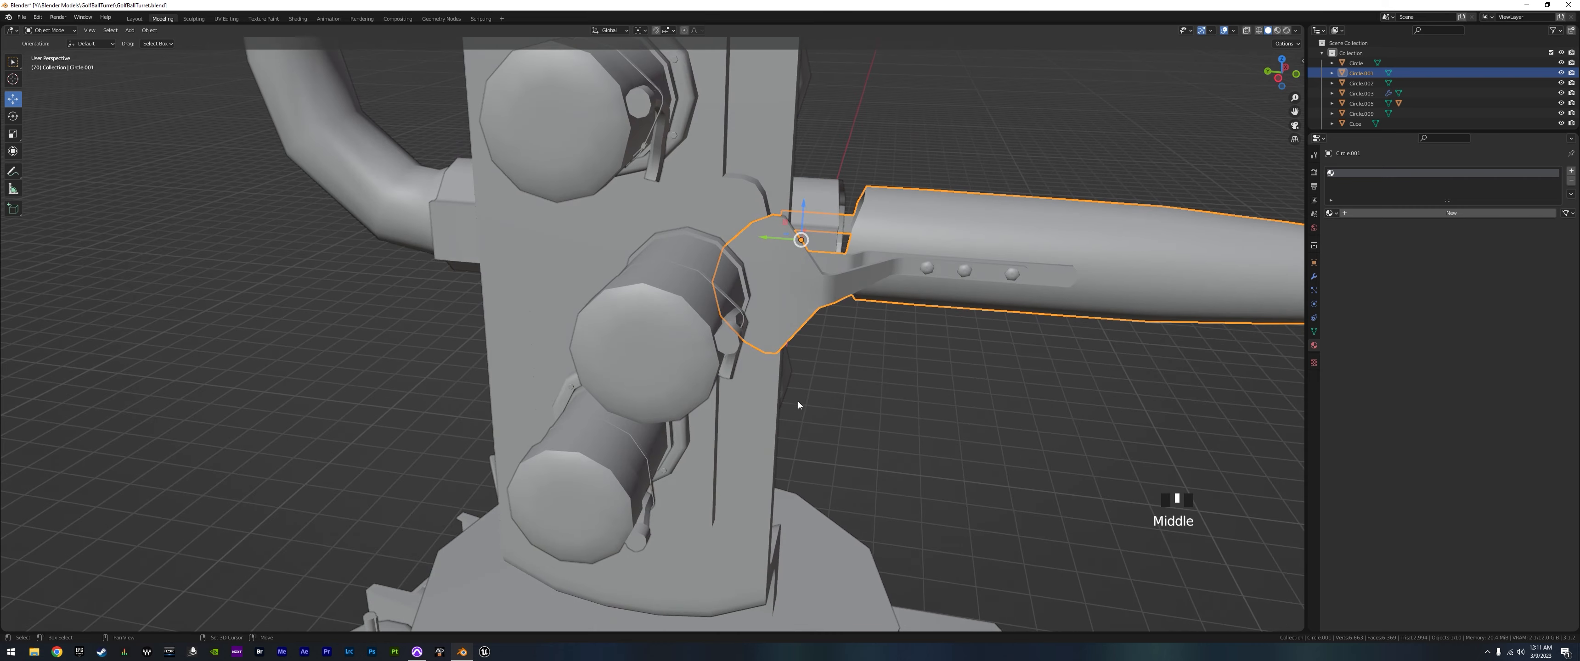
pyautogui.scroll(-3, 797, 401)
pyautogui.keyDown('shift'); pyautogui.moveTo(827, 344); pyautogui.dragTo(616, 438, button='middle'); pyautogui.keyUp('shift')
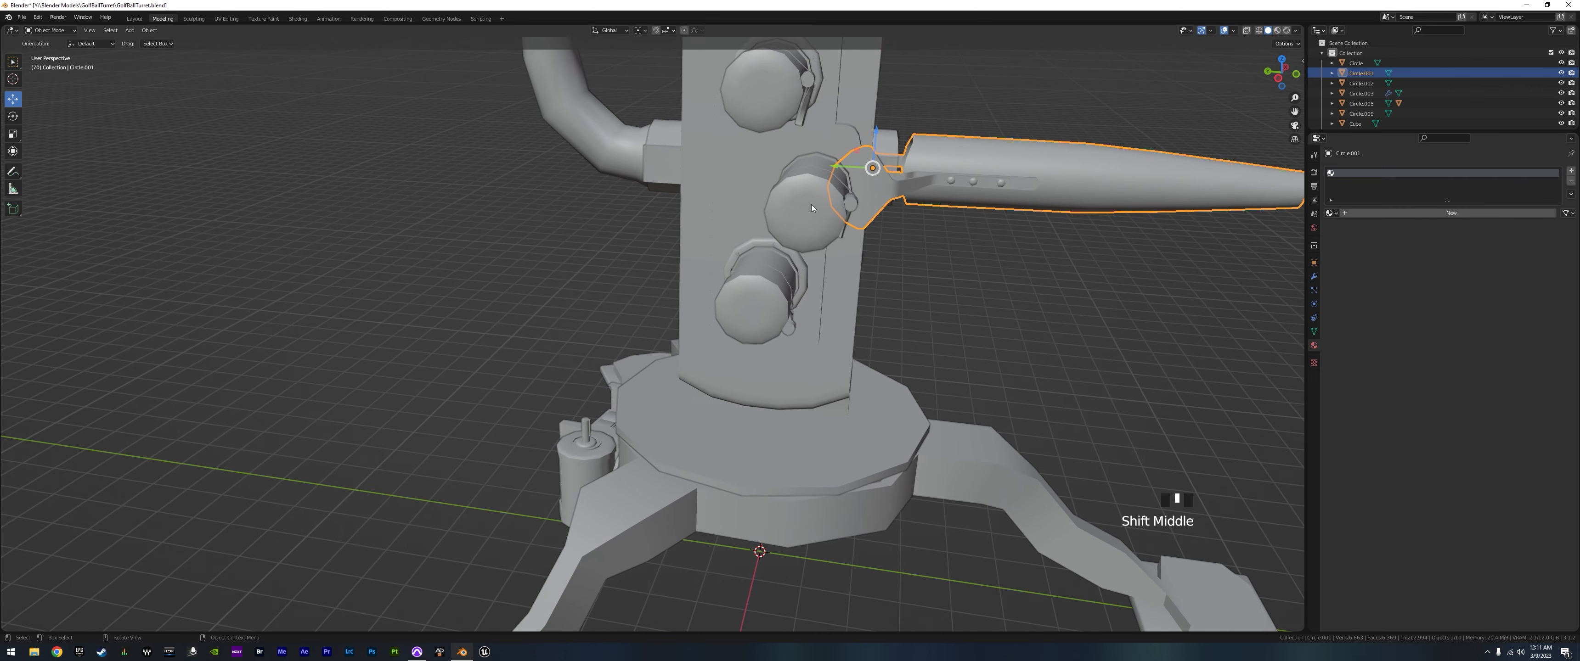
pyautogui.moveTo(584, 449); pyautogui.dragTo(754, 400, button='middle')
pyautogui.keyDown('shift'); pyautogui.moveTo(874, 472); pyautogui.dragTo(756, 345, button='middle'); pyautogui.keyUp('shift')
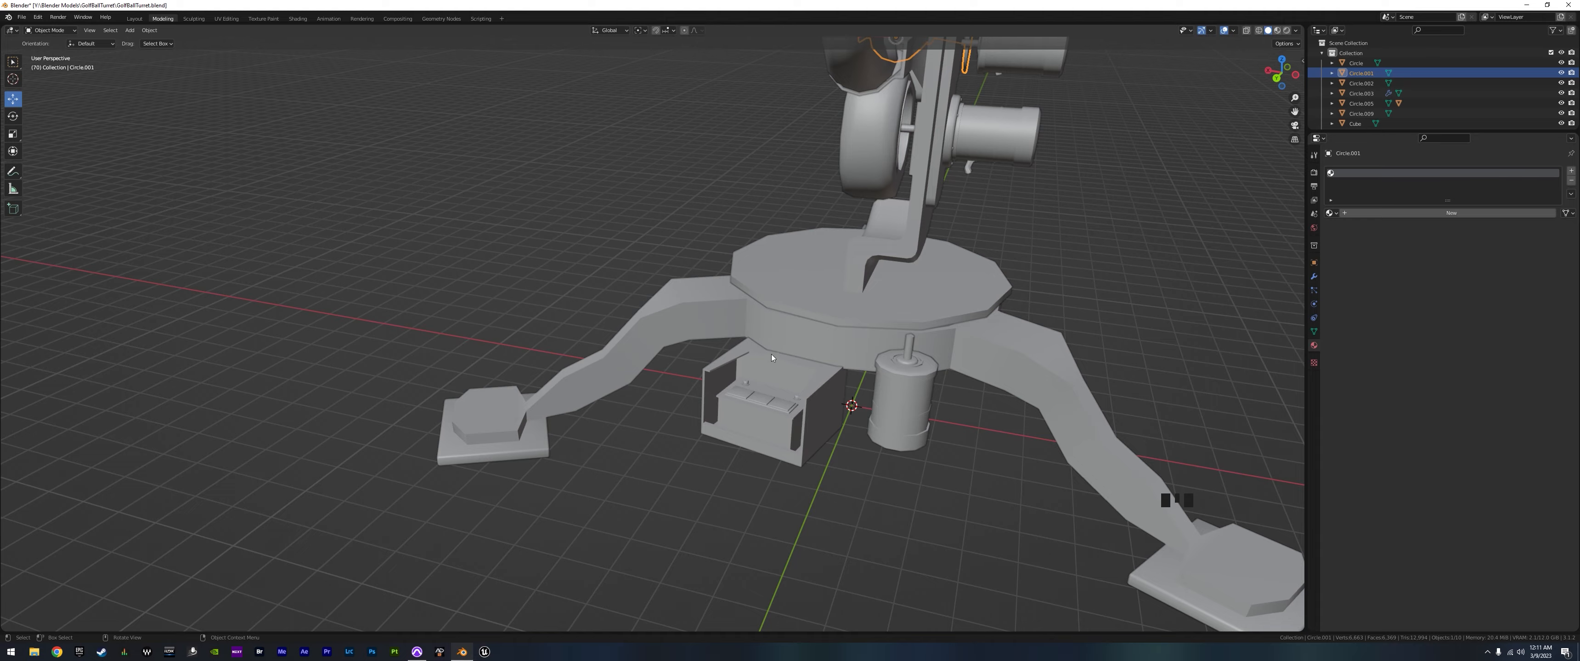
pyautogui.moveTo(772, 358); pyautogui.dragTo(774, 318, button='middle')
pyautogui.scroll(4, 807, 336)
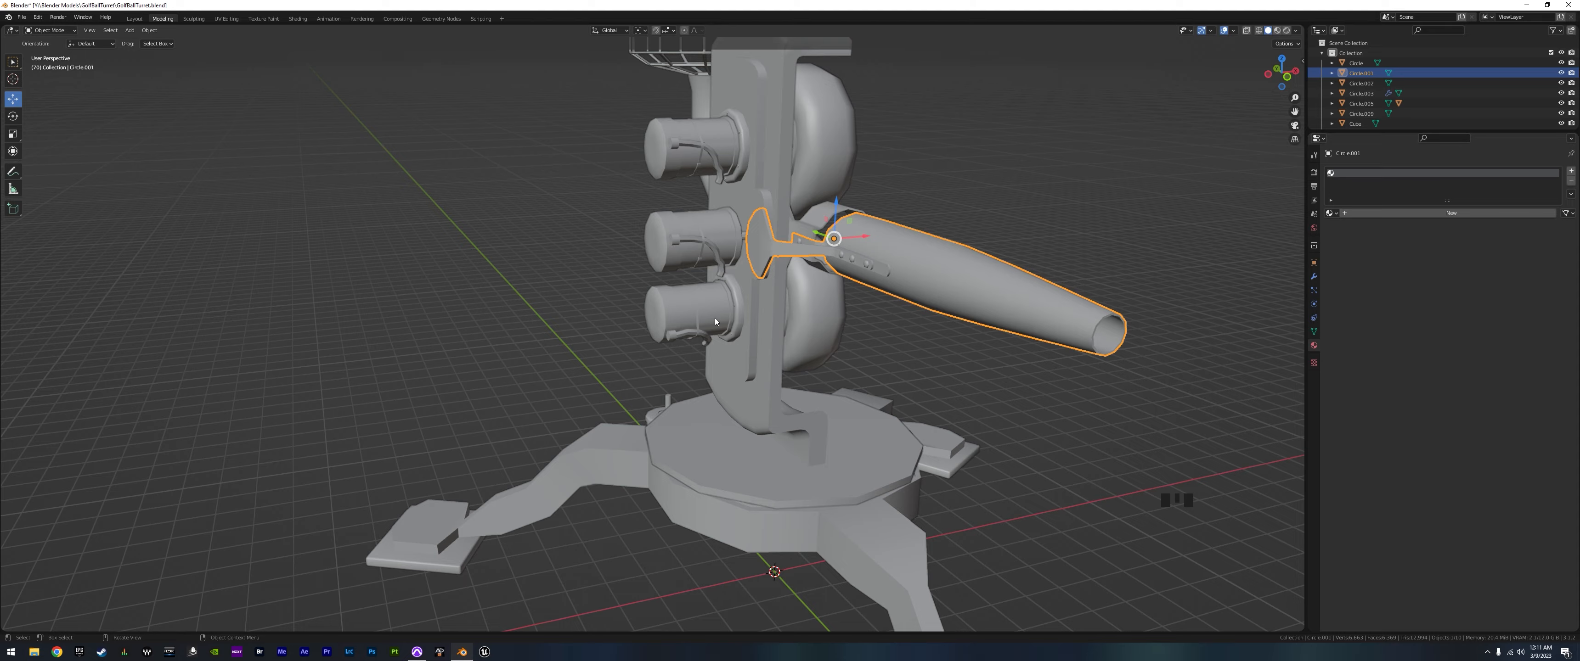
pyautogui.moveTo(775, 383); pyautogui.dragTo(791, 443, button='middle')
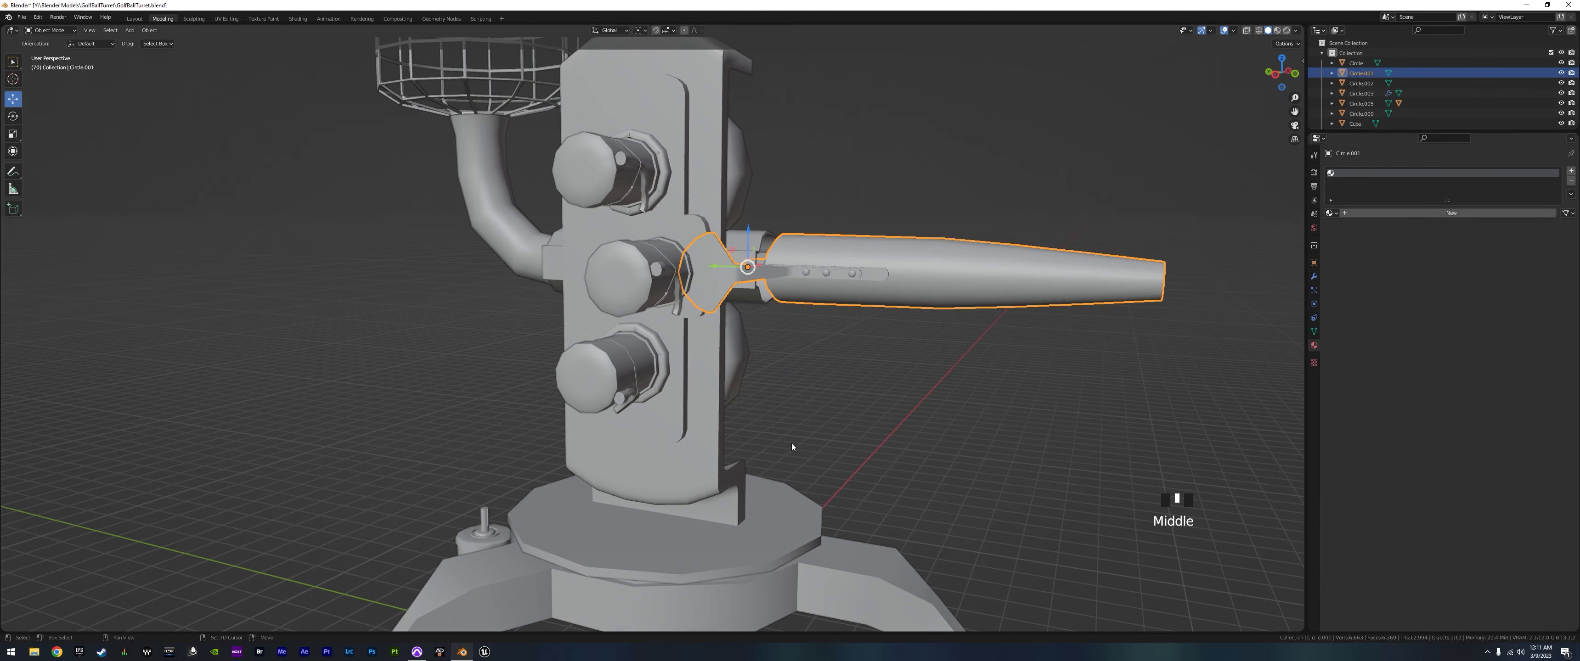
pyautogui.scroll(-3, 834, 360)
pyautogui.keyDown('shift'); pyautogui.moveTo(834, 360); pyautogui.dragTo(762, 418, button='middle'); pyautogui.keyUp('shift')
pyautogui.scroll(-3, 674, 379)
pyautogui.keyDown('shift'); pyautogui.moveTo(675, 379); pyautogui.dragTo(799, 371, button='middle'); pyautogui.keyUp('shift')
pyautogui.scroll(-2, 946, 395)
pyautogui.scroll(2, 669, 316)
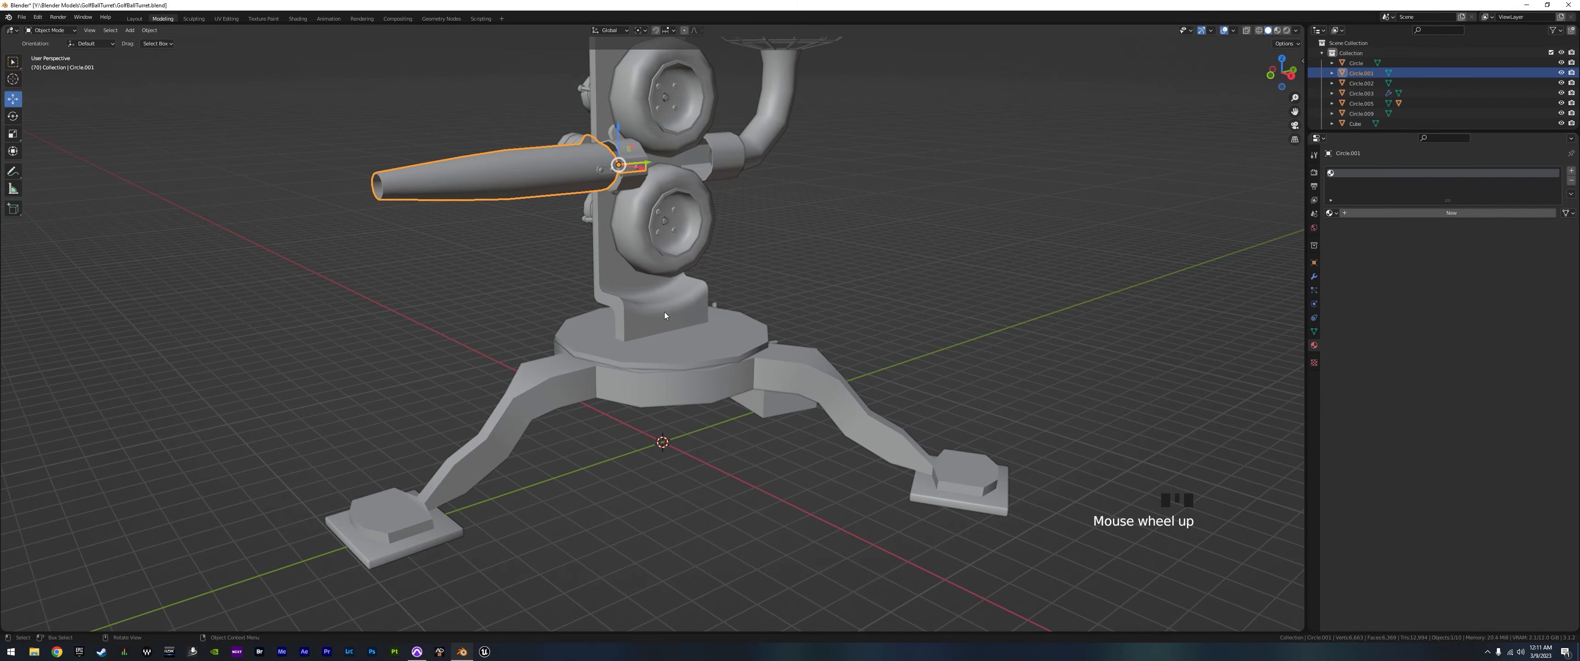
pyautogui.keyDown('shift'); pyautogui.moveTo(665, 312); pyautogui.dragTo(817, 321, button='middle'); pyautogui.keyUp('shift')
pyautogui.click(793, 362)
# - Open the upright plate mesh for editing and select only the mounting ring and bolts around the upper motor
pyautogui.moveTo(769, 406); pyautogui.dragTo(646, 392, button='middle')
pyautogui.scroll(2, 730, 372)
pyautogui.keyDown('shift'); pyautogui.moveTo(598, 328); pyautogui.dragTo(650, 308, button='middle'); pyautogui.keyUp('shift')
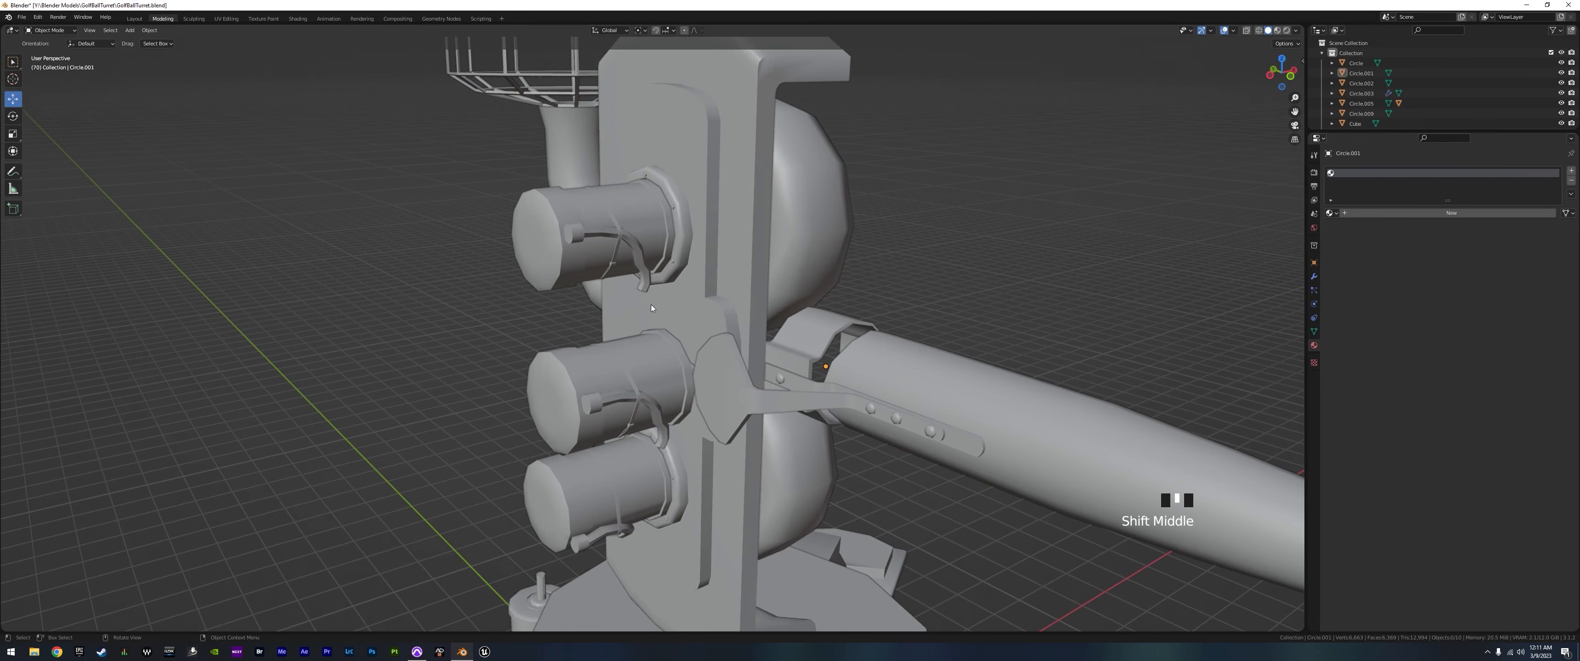
pyautogui.click(684, 243)
pyautogui.press('Tab')
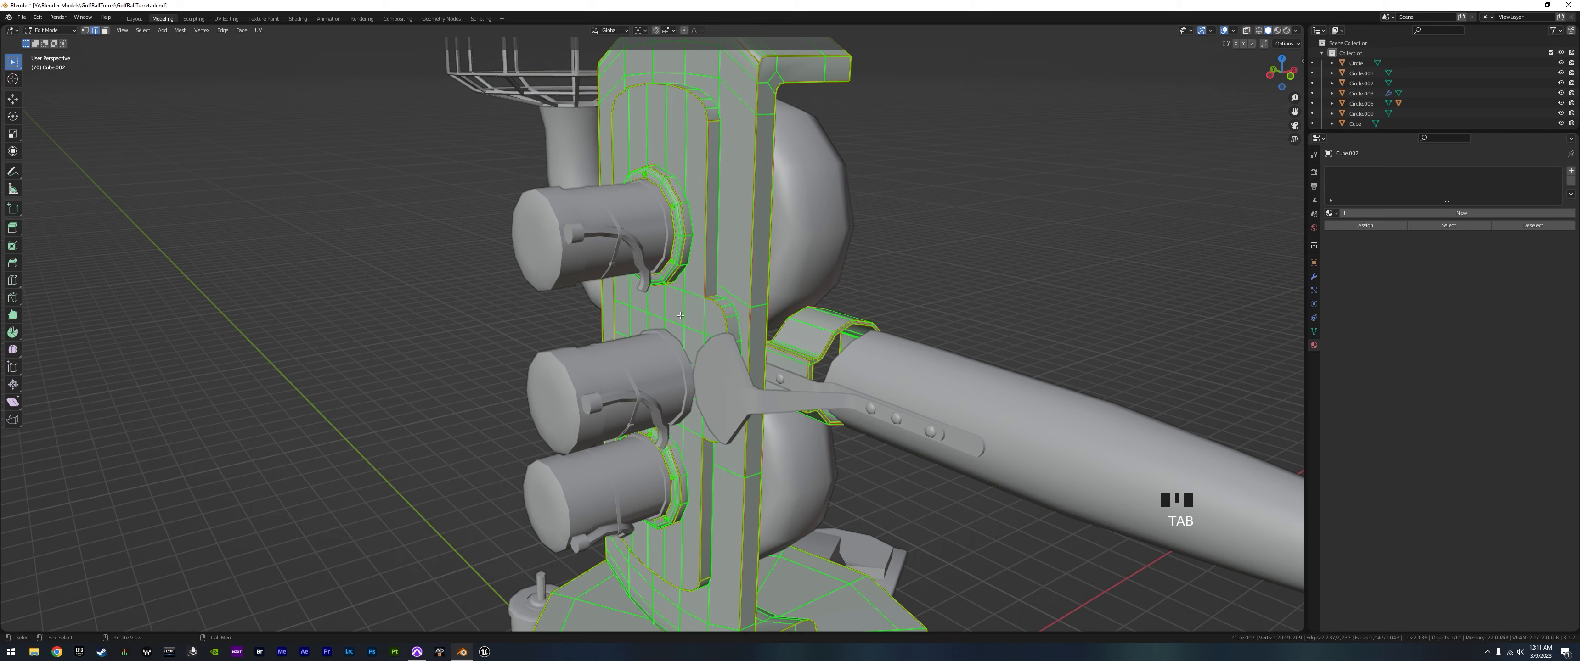
pyautogui.scroll(3, 681, 316)
pyautogui.keyDown('shift'); pyautogui.moveTo(662, 271); pyautogui.dragTo(658, 323, button='middle'); pyautogui.keyUp('shift')
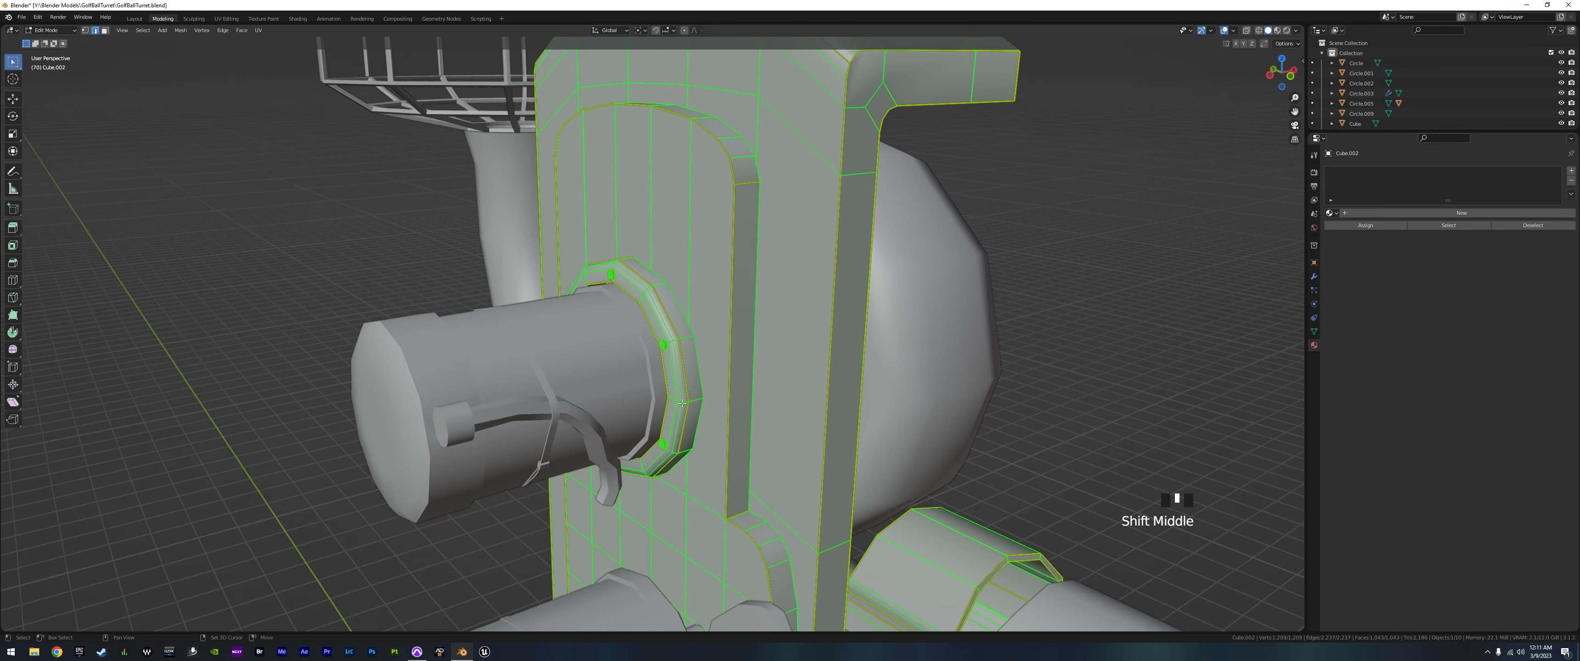
pyautogui.keyDown('shift'); pyautogui.moveTo(682, 403); pyautogui.dragTo(695, 327, button='middle'); pyautogui.keyUp('shift')
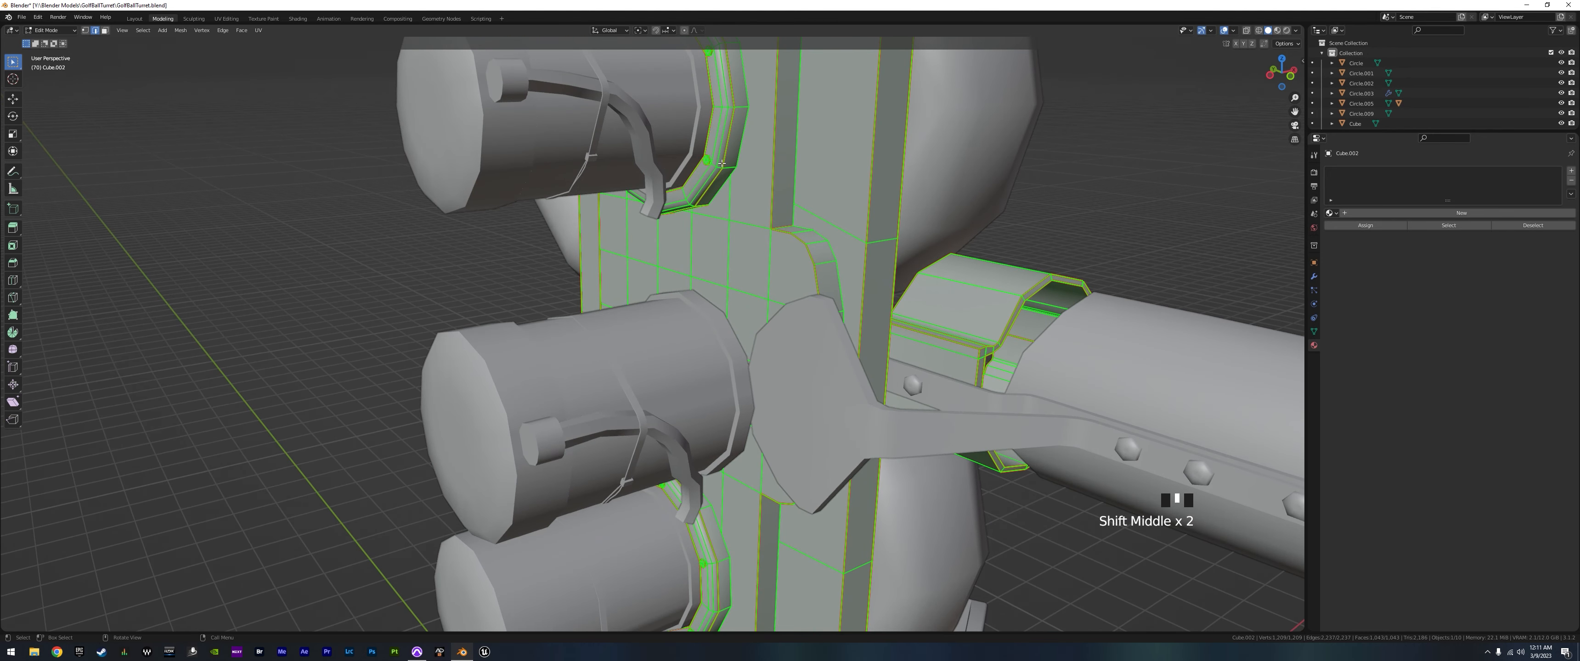
pyautogui.hotkey('alt', 'a')
pyautogui.press('l')
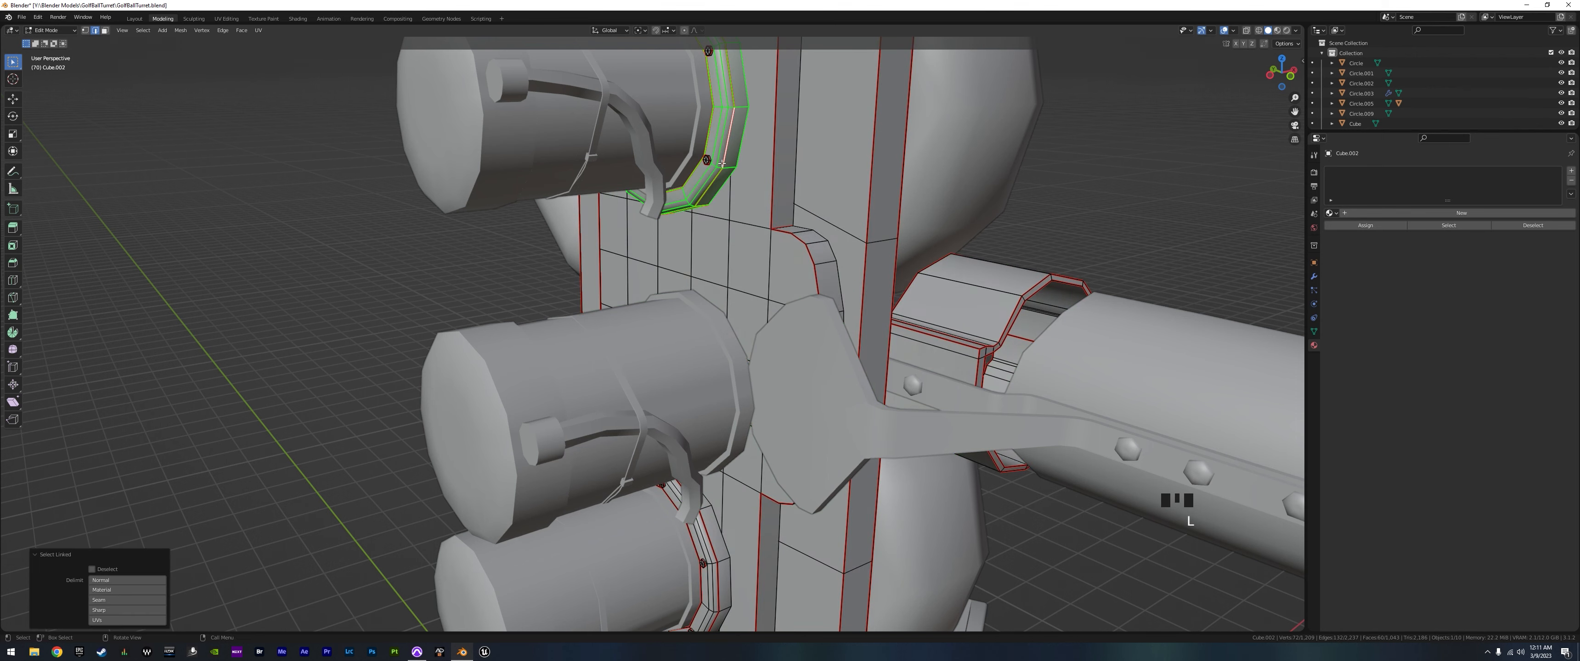
pyautogui.keyDown('shift'); pyautogui.moveTo(722, 187); pyautogui.dragTo(735, 221, button='middle'); pyautogui.keyUp('shift')
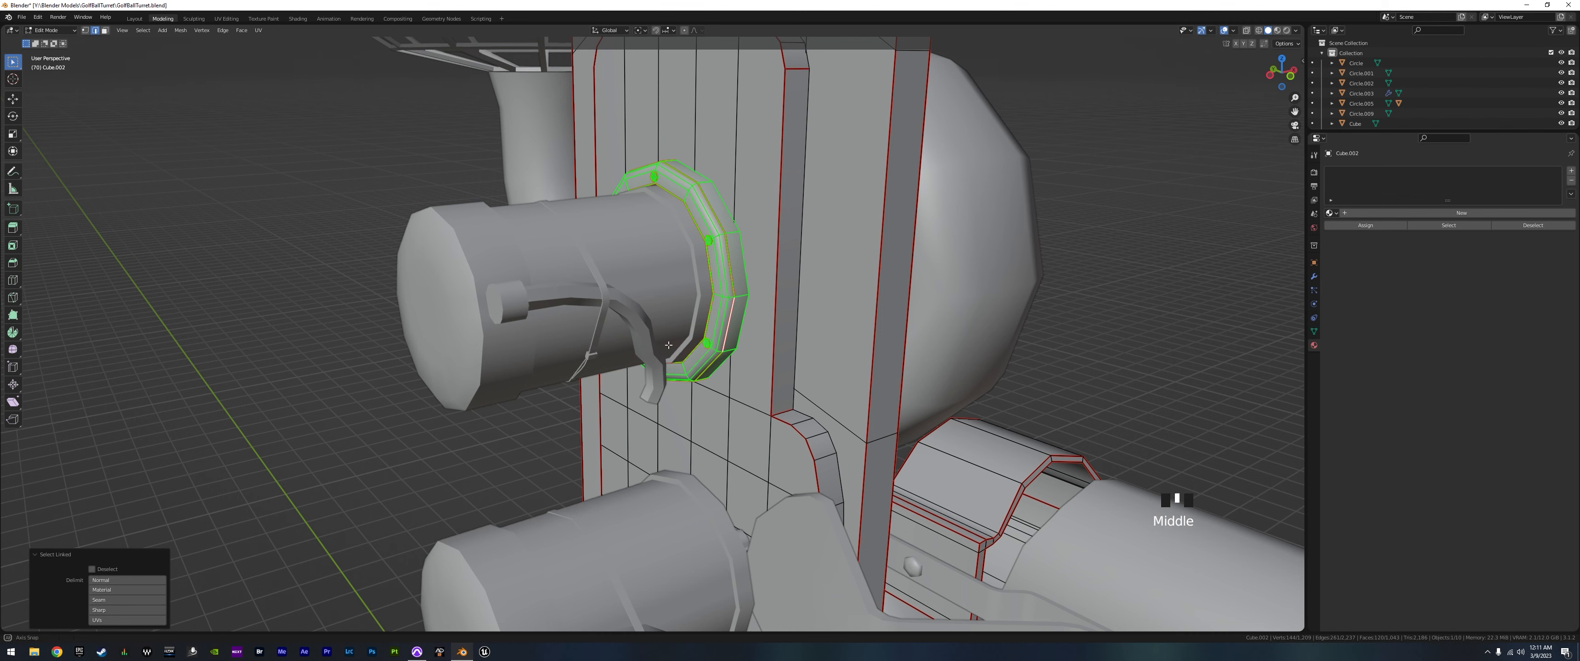
pyautogui.moveTo(735, 221); pyautogui.dragTo(708, 334, button='middle')
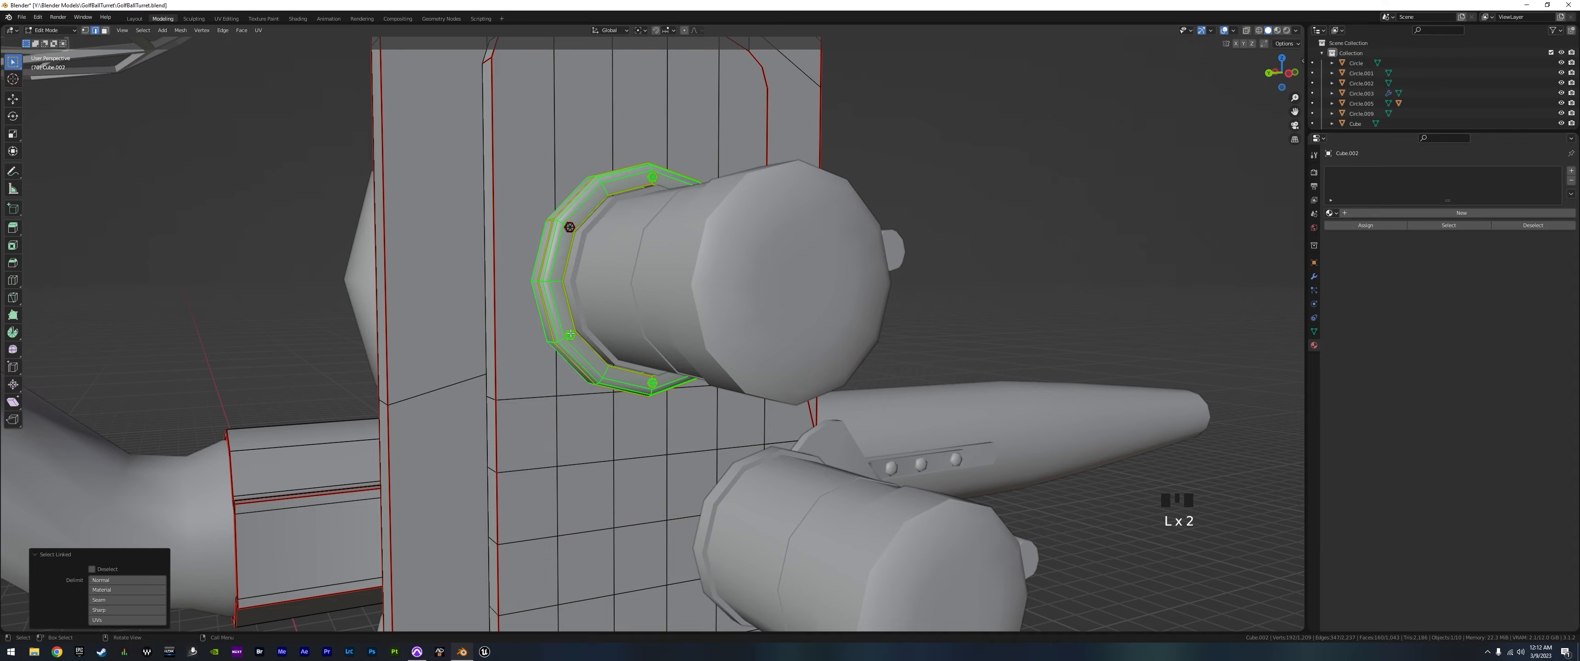
# - Duplicate the mounting ring with its bolts in place and move the copy down and forward around the middle motor
pyautogui.moveTo(747, 268); pyautogui.dragTo(830, 354, button='middle')
pyautogui.hotkey('shift', 'd')
pyautogui.press('Escape')
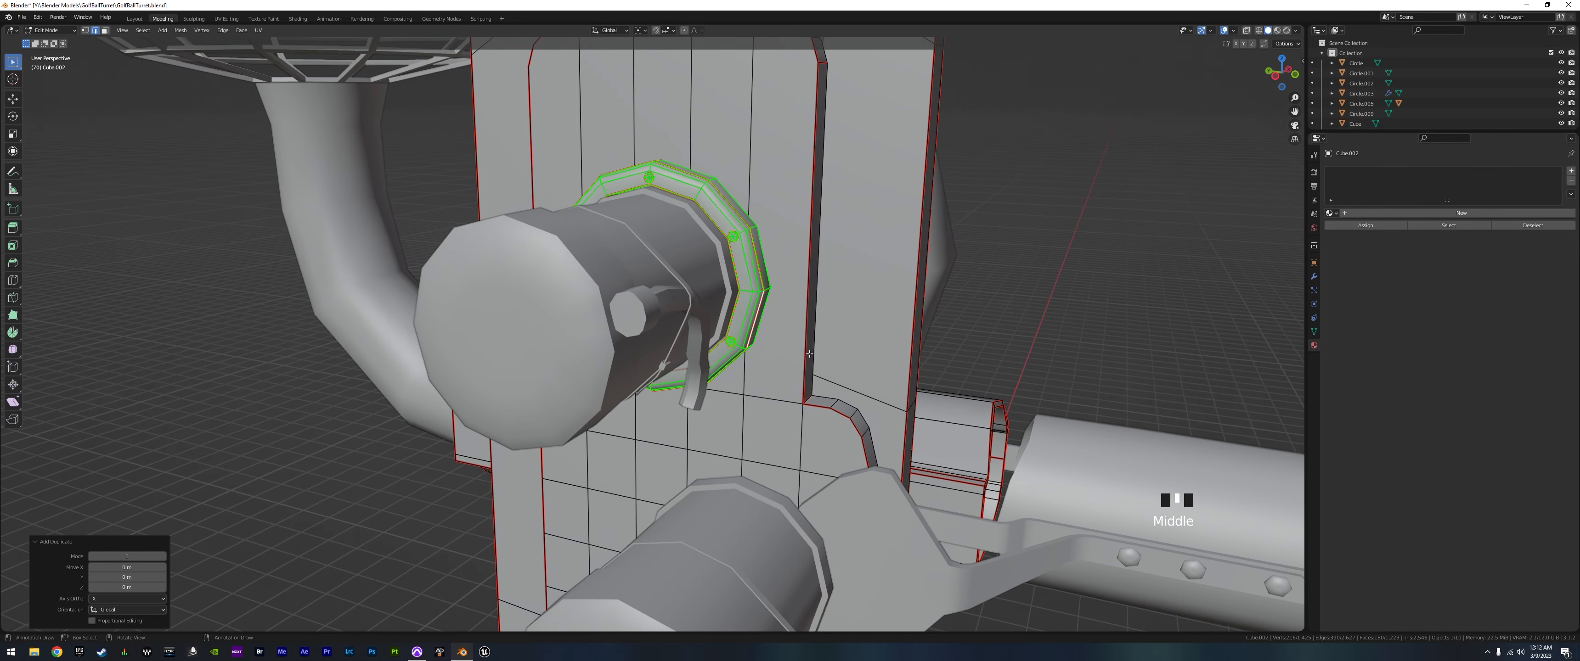
pyautogui.scroll(-3, 798, 362)
pyautogui.keyDown('shift'); pyautogui.moveTo(726, 381); pyautogui.dragTo(716, 259, button='middle'); pyautogui.keyUp('shift')
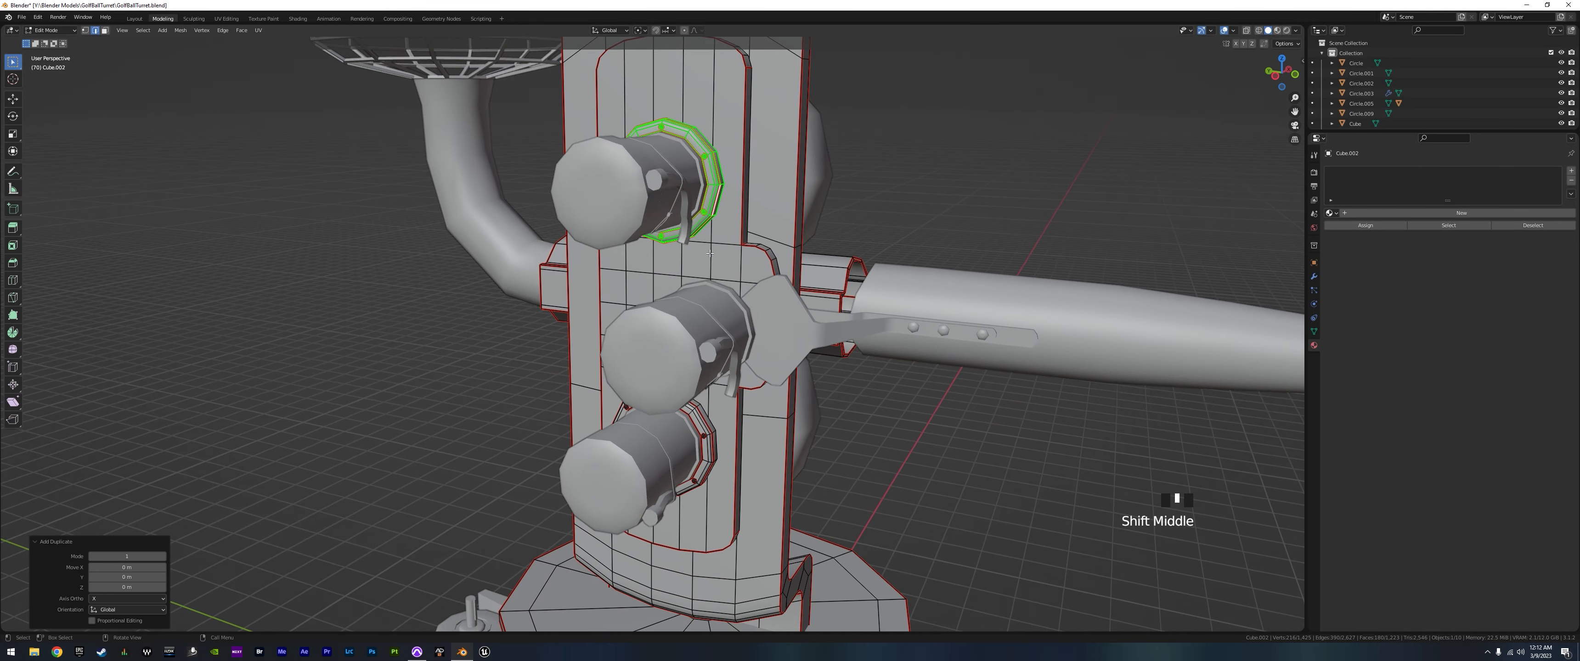
pyautogui.click(13, 99)
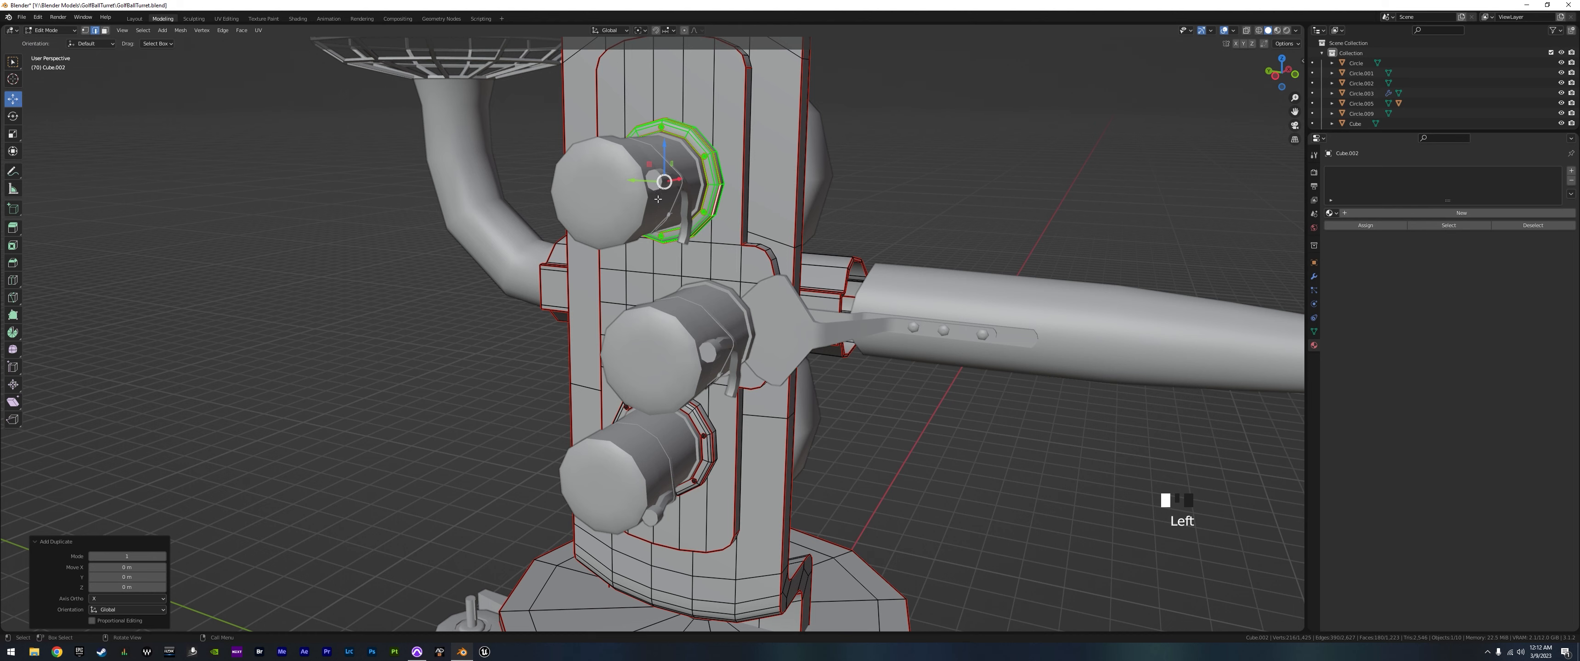
pyautogui.moveTo(718, 230); pyautogui.dragTo(759, 246, button='middle')
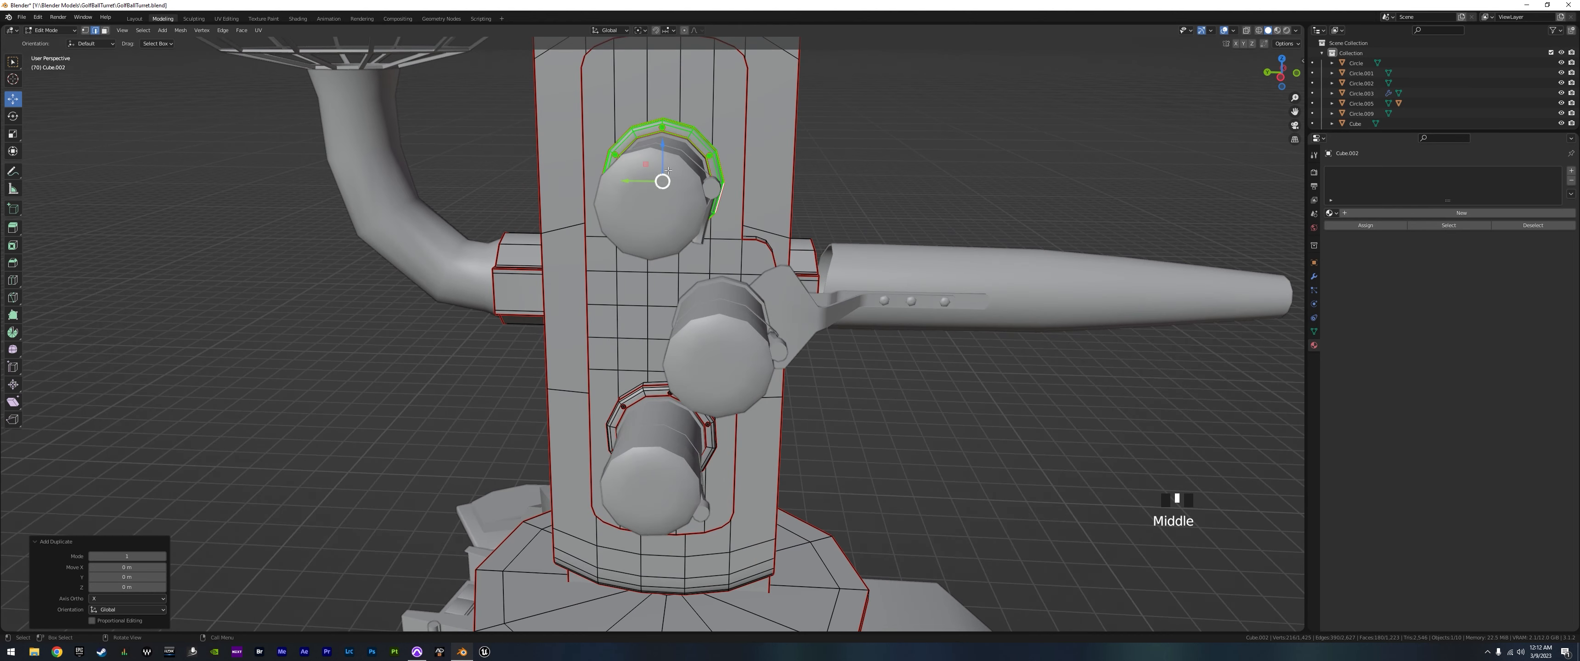
pyautogui.moveTo(662, 145); pyautogui.dragTo(687, 329)
pyautogui.moveTo(687, 329); pyautogui.dragTo(746, 380, button='middle')
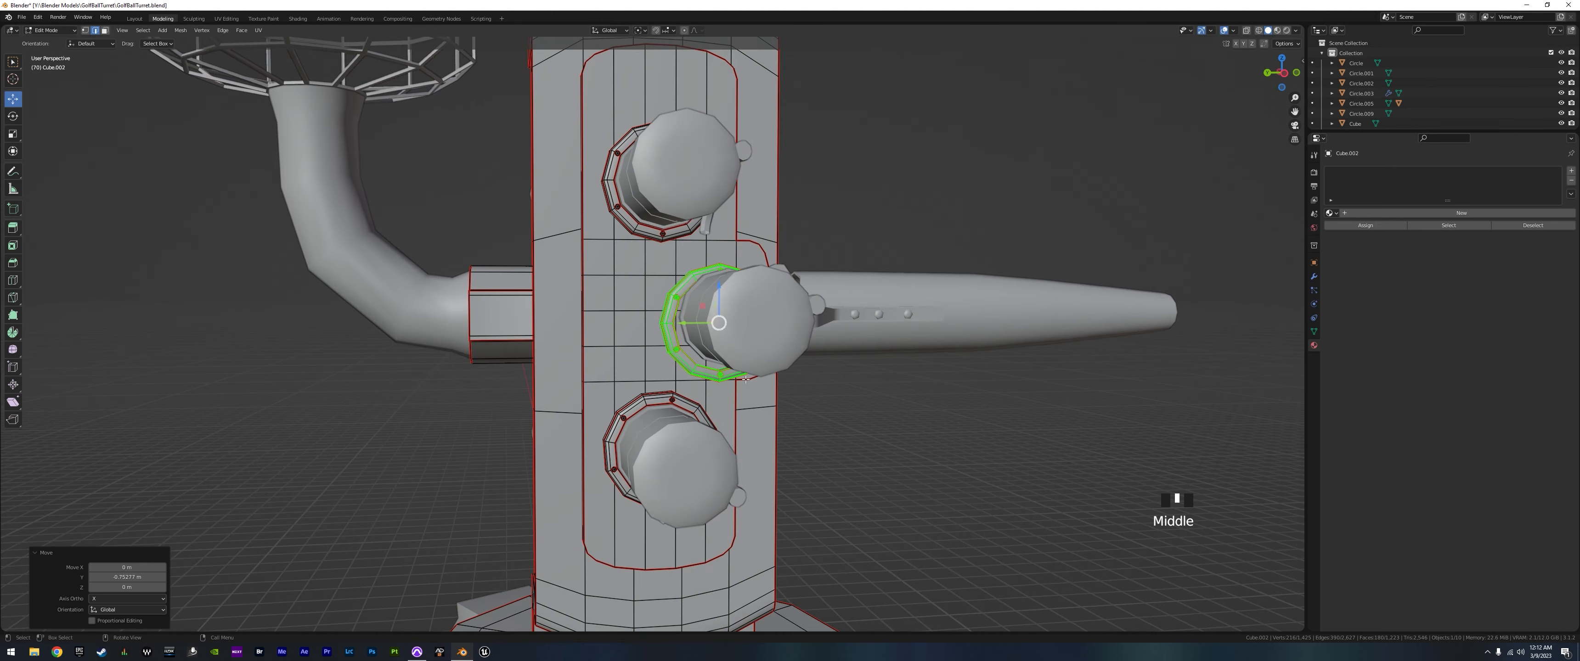
# - Centre the copied ring vertically and horizontally on the middle motor in the left orthographic view
pyautogui.press('KP_3')
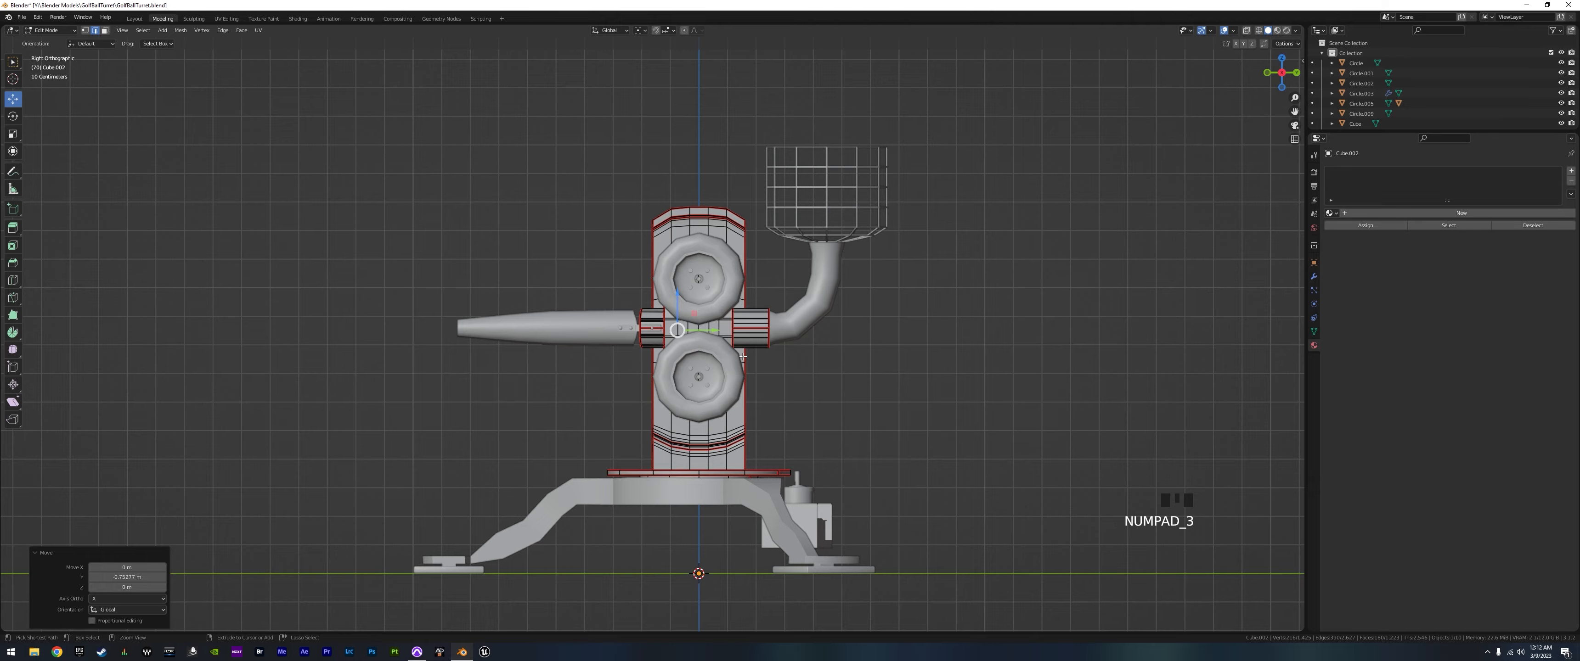
pyautogui.press('ctrl+KP_3')
pyautogui.scroll(8, 684, 358)
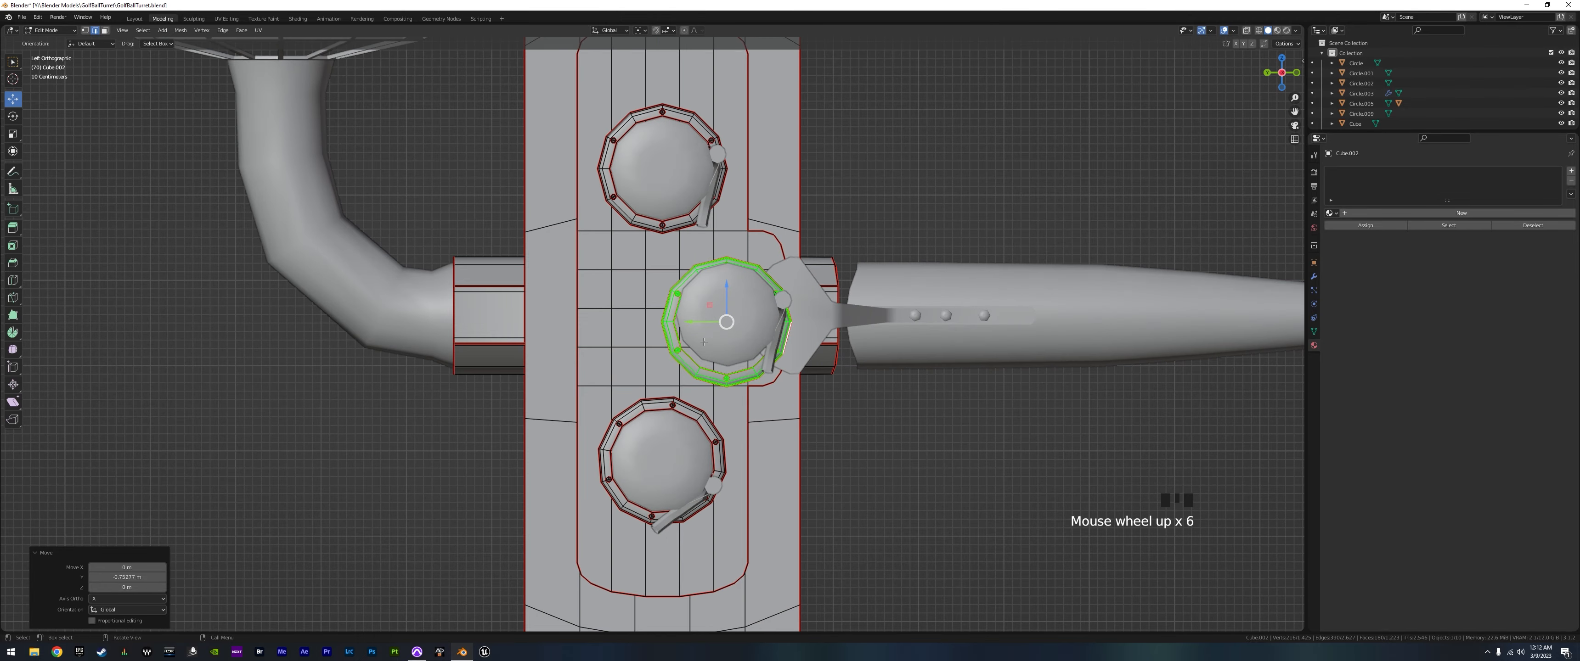
pyautogui.keyDown('shift'); pyautogui.moveTo(684, 358); pyautogui.dragTo(715, 389, button='middle'); pyautogui.keyUp('shift')
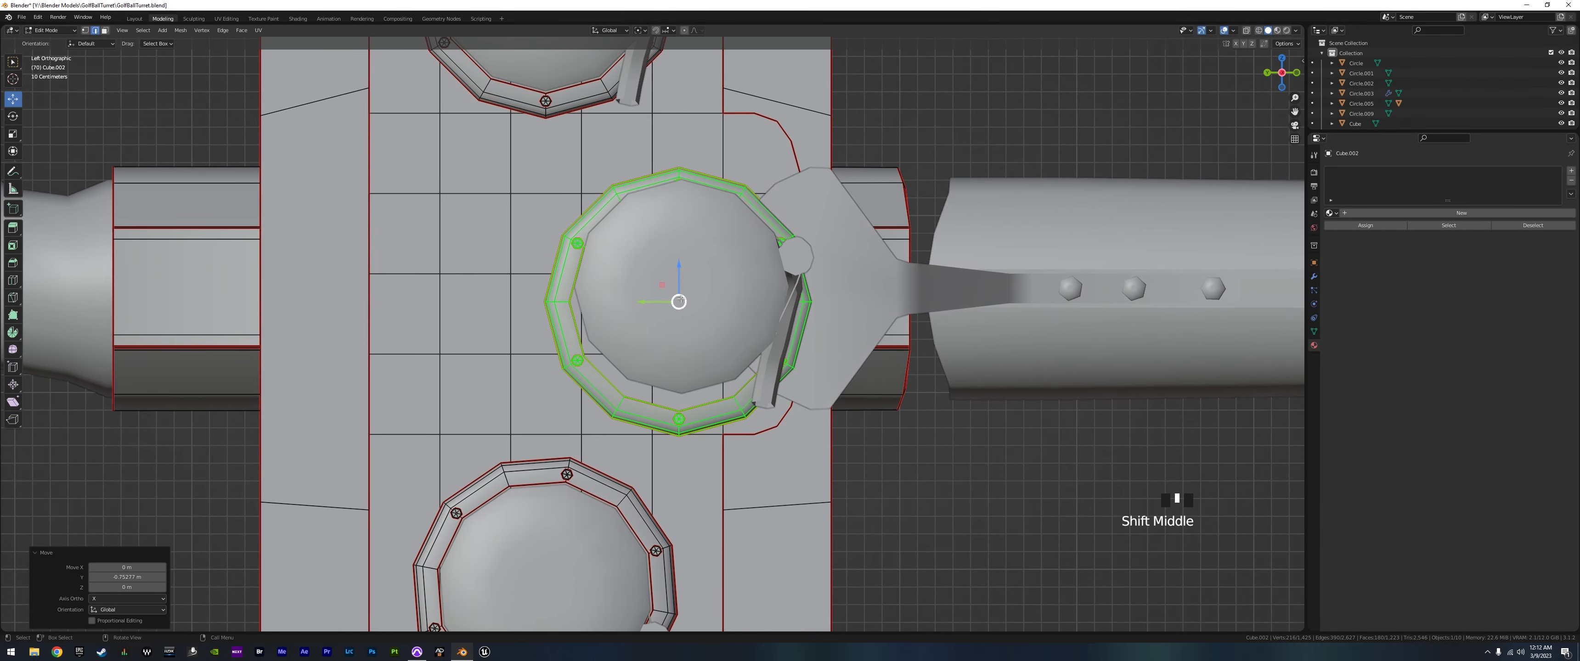
pyautogui.moveTo(679, 274); pyautogui.dragTo(619, 289)
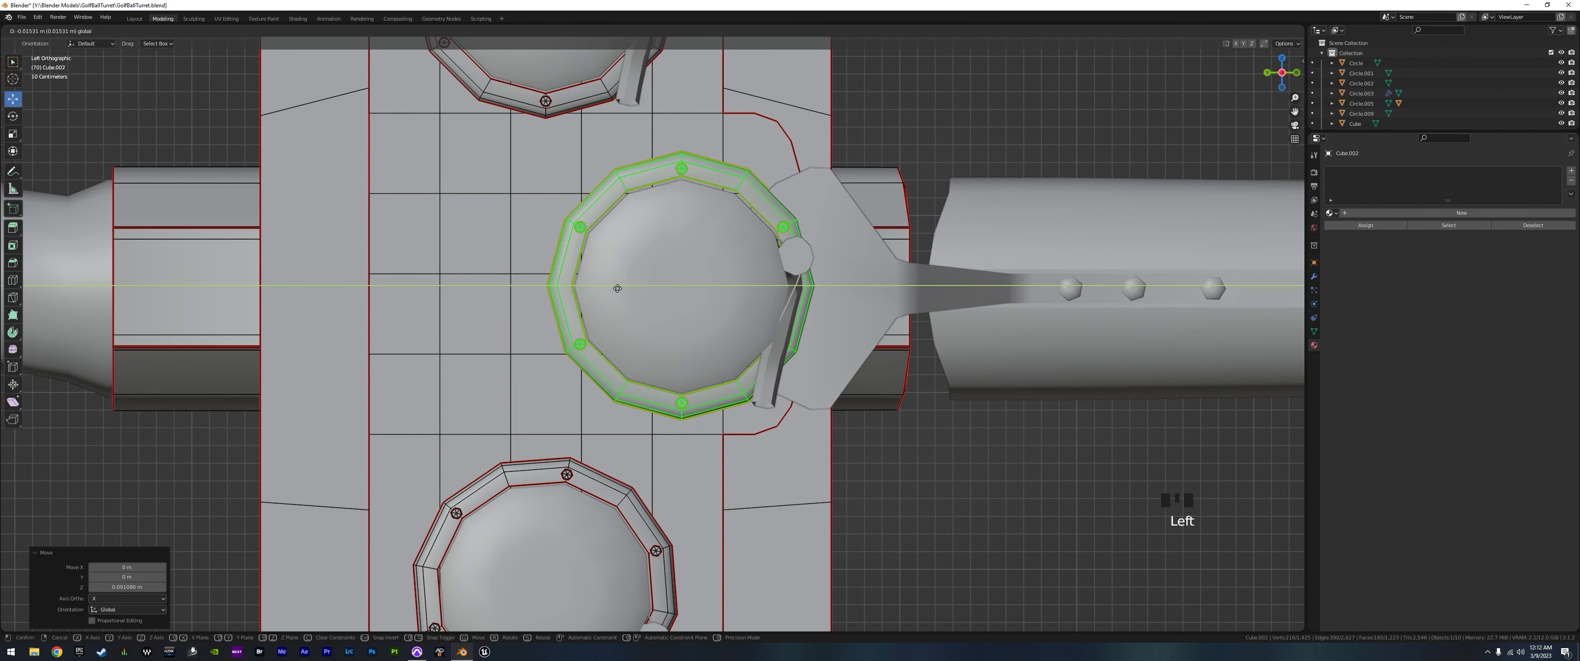
pyautogui.moveTo(616, 288); pyautogui.dragTo(616, 289)
# - Move the copied ring about 0.3 m outward along X so it sits against the middle motor's base
pyautogui.moveTo(616, 288); pyautogui.dragTo(672, 305, button='middle')
pyautogui.scroll(-8, 917, 385)
pyautogui.scroll(-2, 918, 385)
pyautogui.scroll(4, 736, 366)
pyautogui.scroll(-2, 736, 366)
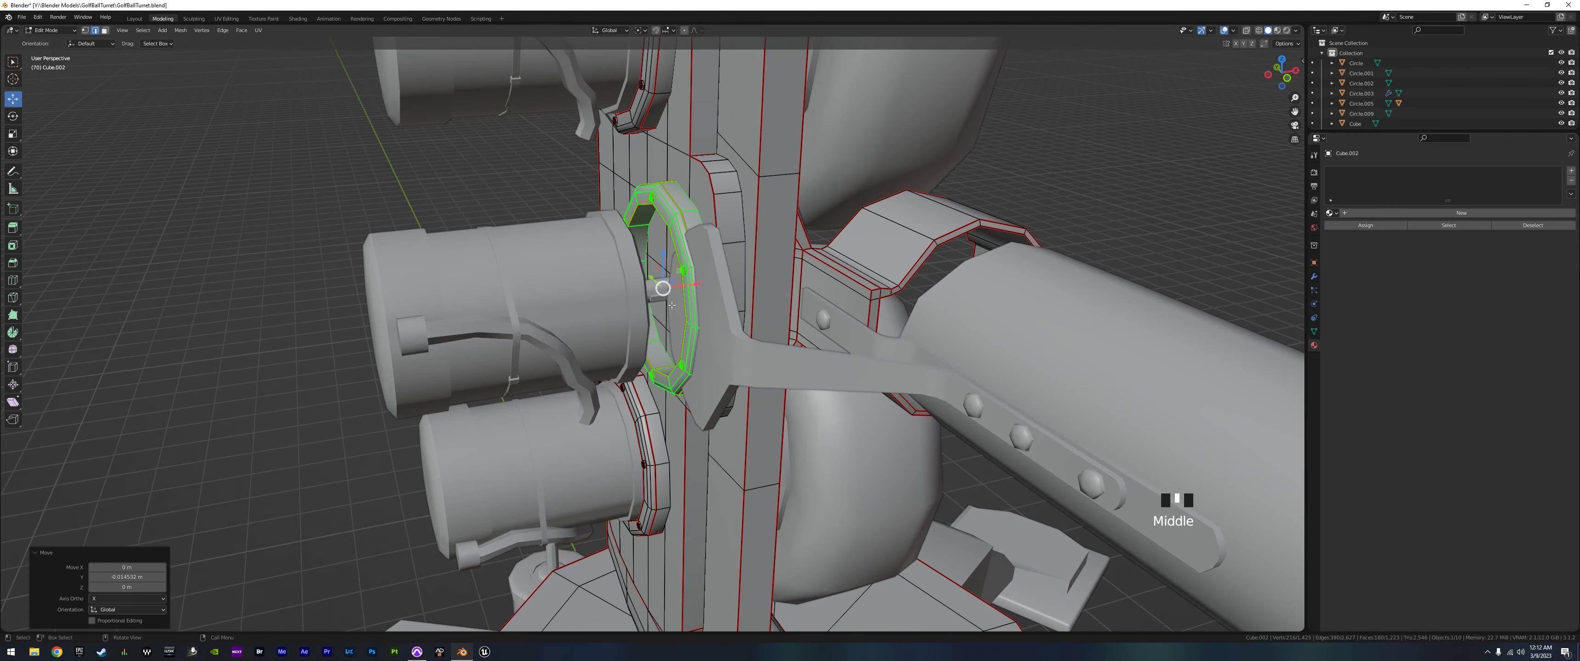
pyautogui.moveTo(699, 285); pyautogui.dragTo(649, 290)
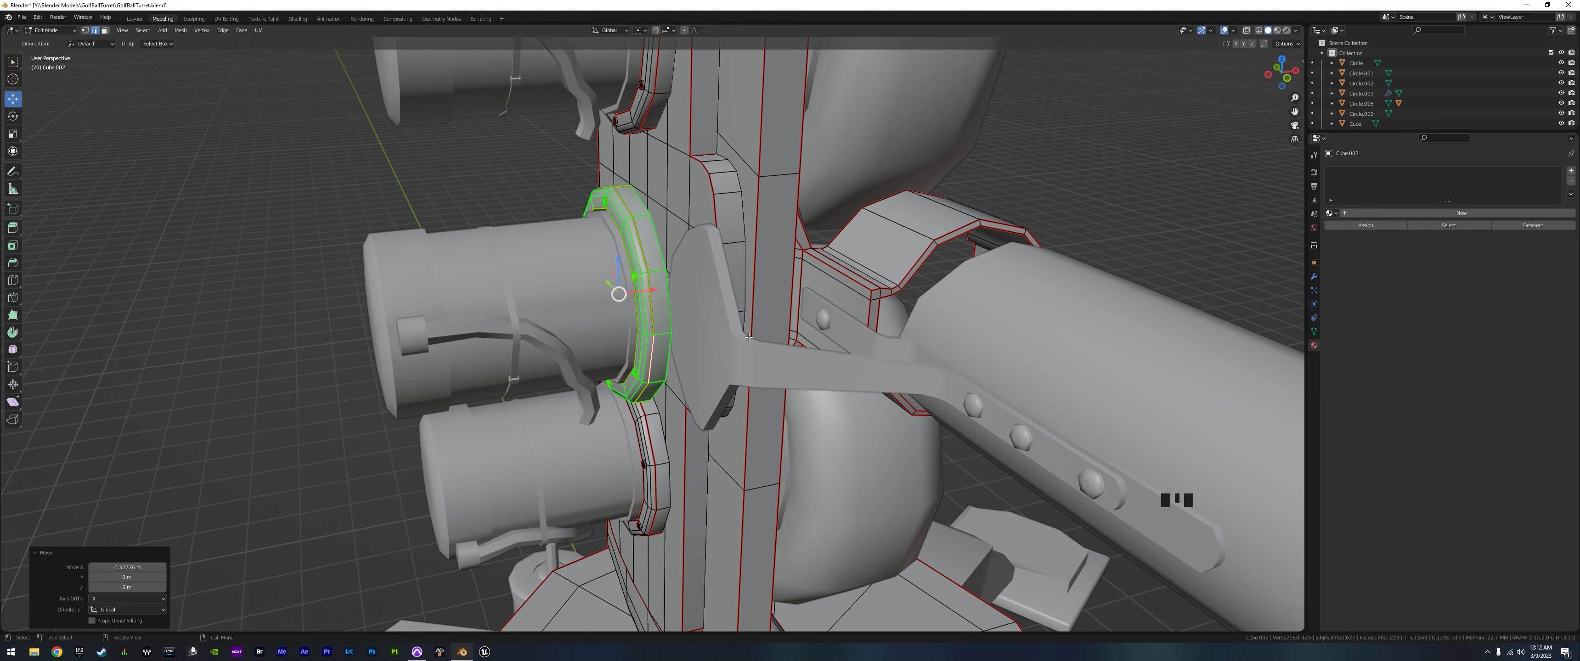
# - Select the edge loops on the copied ring's back and move them about 0.3 m along X into the upright plate
pyautogui.keyDown('alt'); pyautogui.click(672, 310); pyautogui.keyUp('alt')
pyautogui.moveTo(673, 310); pyautogui.dragTo(706, 302, button='middle')
pyautogui.keyDown('alt'); pyautogui.keyDown('shift'); pyautogui.click(621, 249); pyautogui.keyUp('shift'); pyautogui.keyUp('alt')
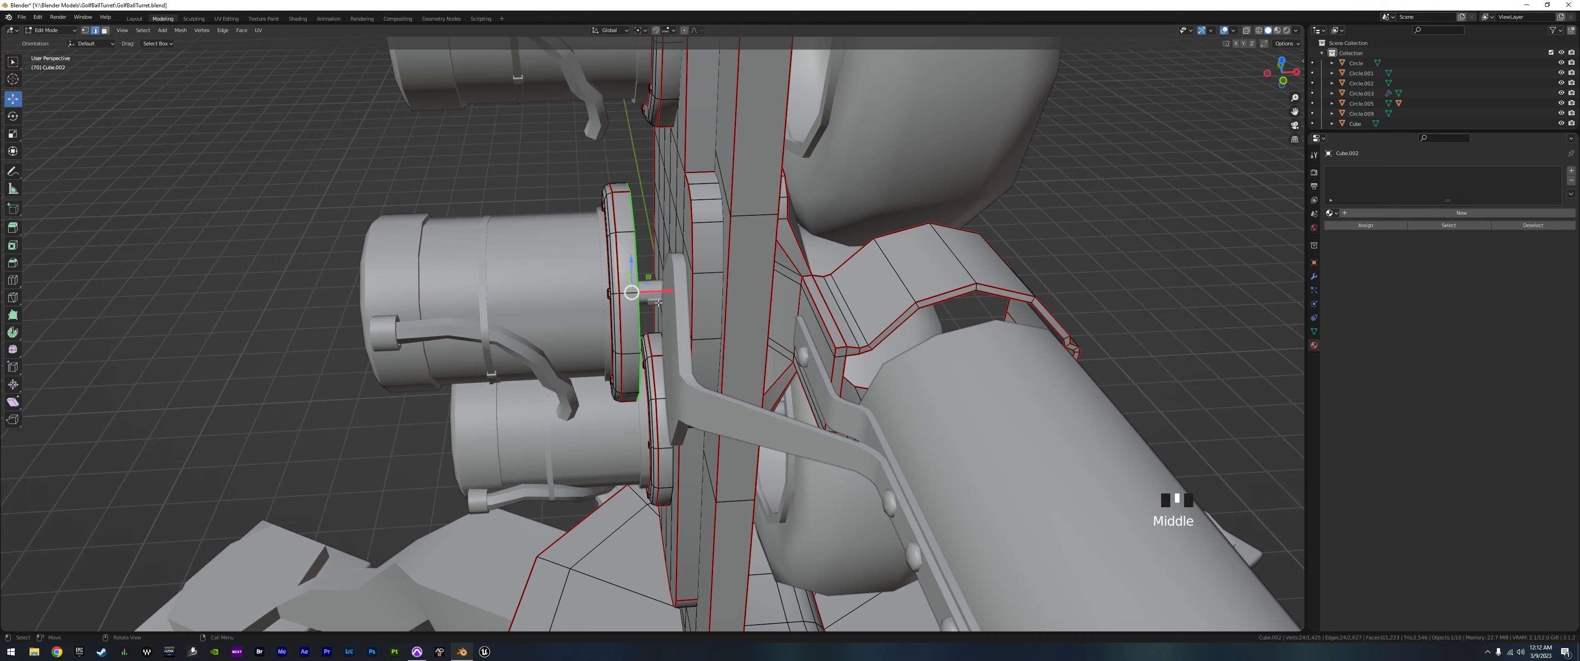
pyautogui.moveTo(666, 290); pyautogui.dragTo(712, 292)
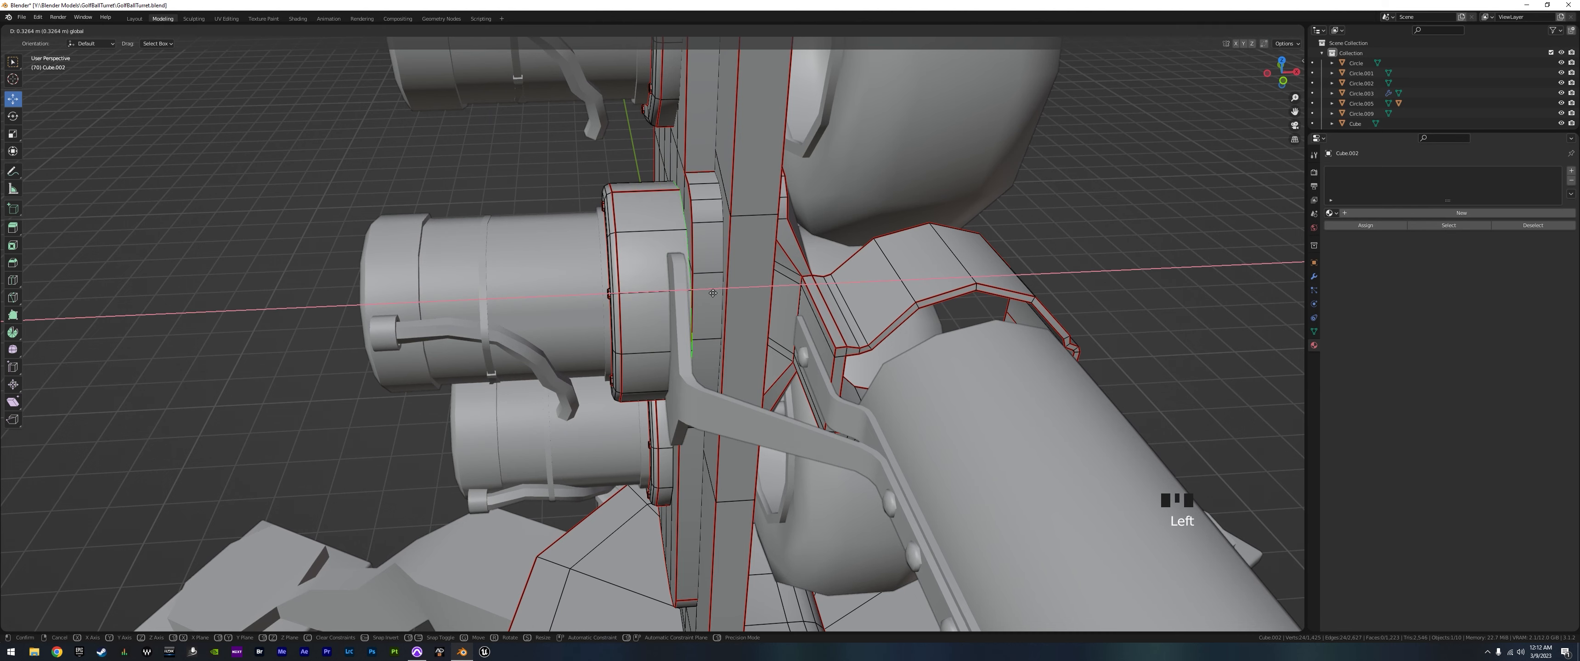
pyautogui.moveTo(714, 293); pyautogui.dragTo(714, 294)
pyautogui.moveTo(713, 293); pyautogui.dragTo(744, 330, button='middle')
pyautogui.scroll(6, 741, 336)
pyautogui.scroll(-6, 740, 335)
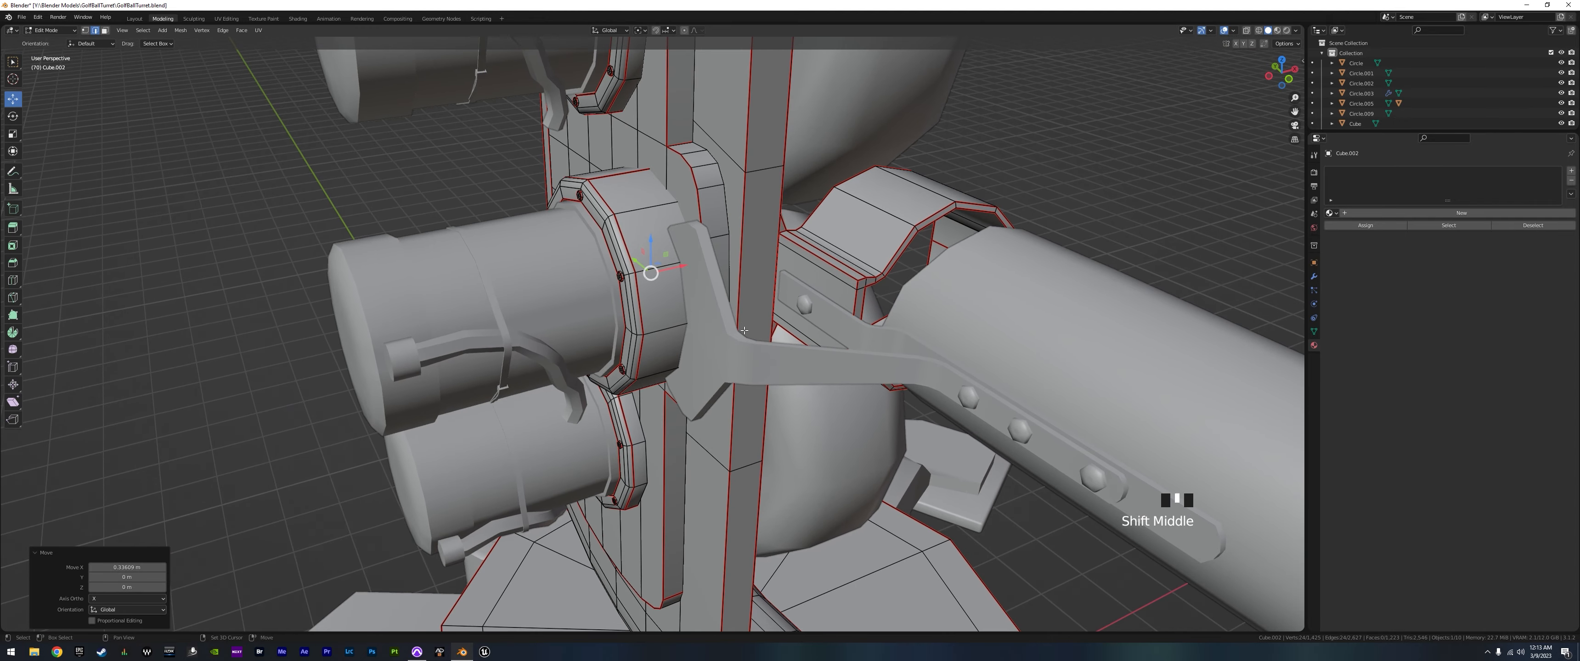
# - Select four adjacent faces on the outer side of the middle motor's collar and inset them slightly
pyautogui.click(652, 227)
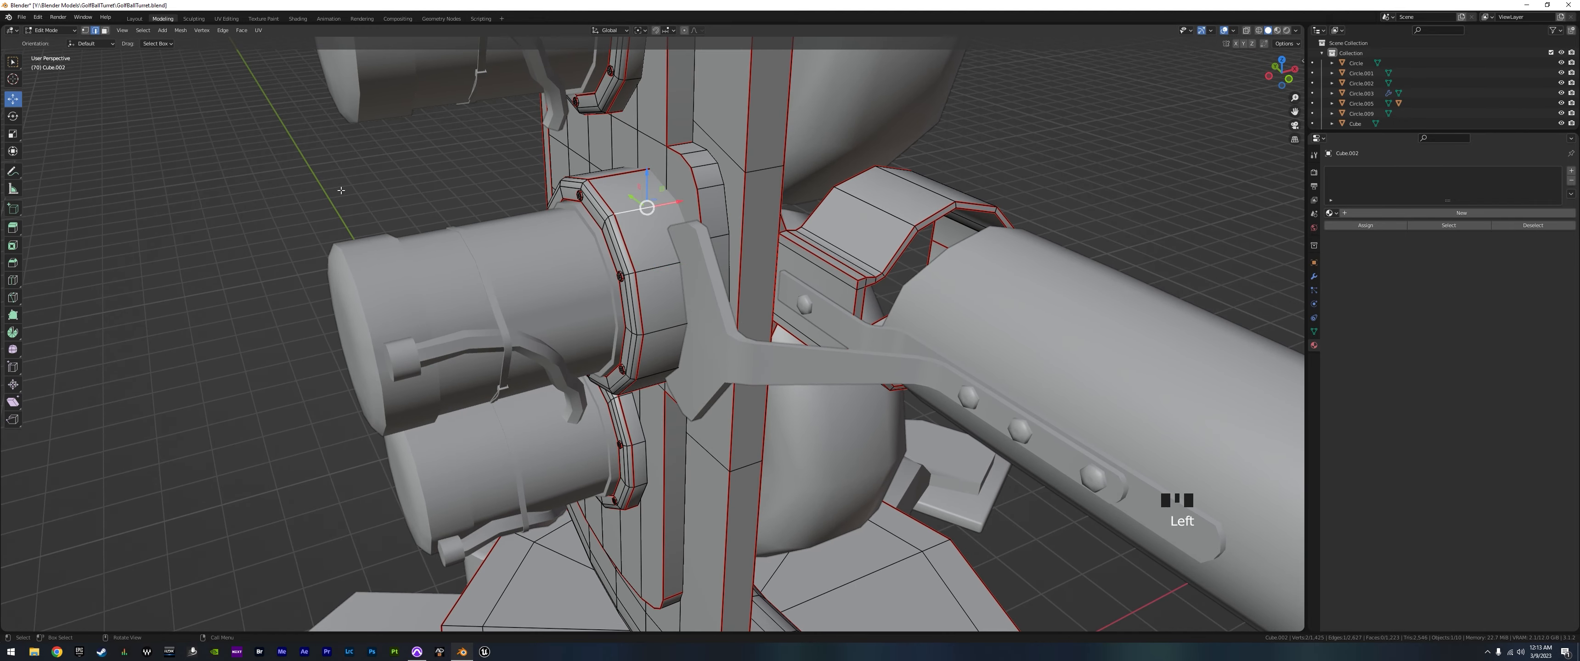
pyautogui.click(105, 32)
pyautogui.moveTo(736, 343); pyautogui.dragTo(698, 371, button='middle')
pyautogui.click(672, 233)
pyautogui.keyDown('shift'); pyautogui.click(670, 289); pyautogui.keyUp('shift')
pyautogui.keyDown('shift'); pyautogui.click(678, 349); pyautogui.keyUp('shift')
pyautogui.keyDown('shift'); pyautogui.click(652, 393); pyautogui.keyUp('shift')
pyautogui.moveTo(846, 368); pyautogui.dragTo(823, 372, button='middle')
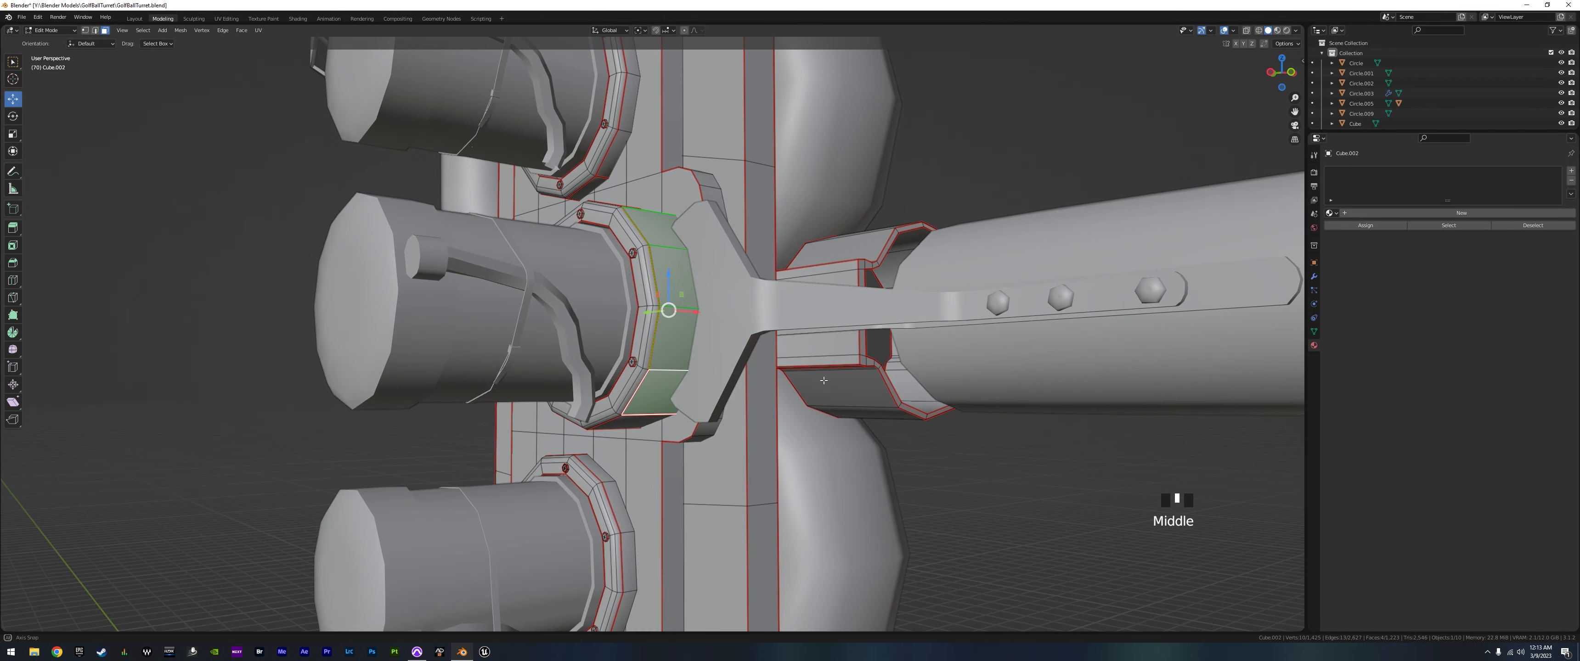
pyautogui.press('i')
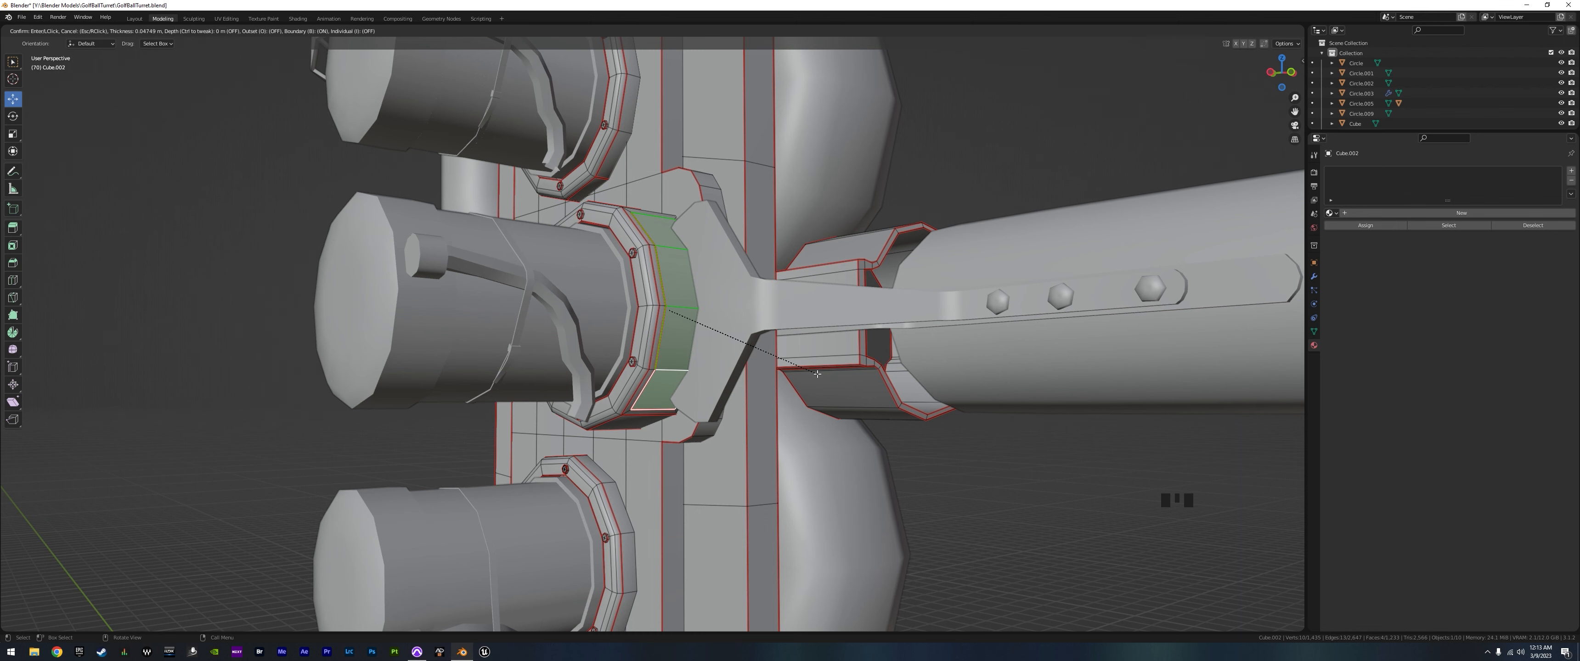
pyautogui.click(817, 374)
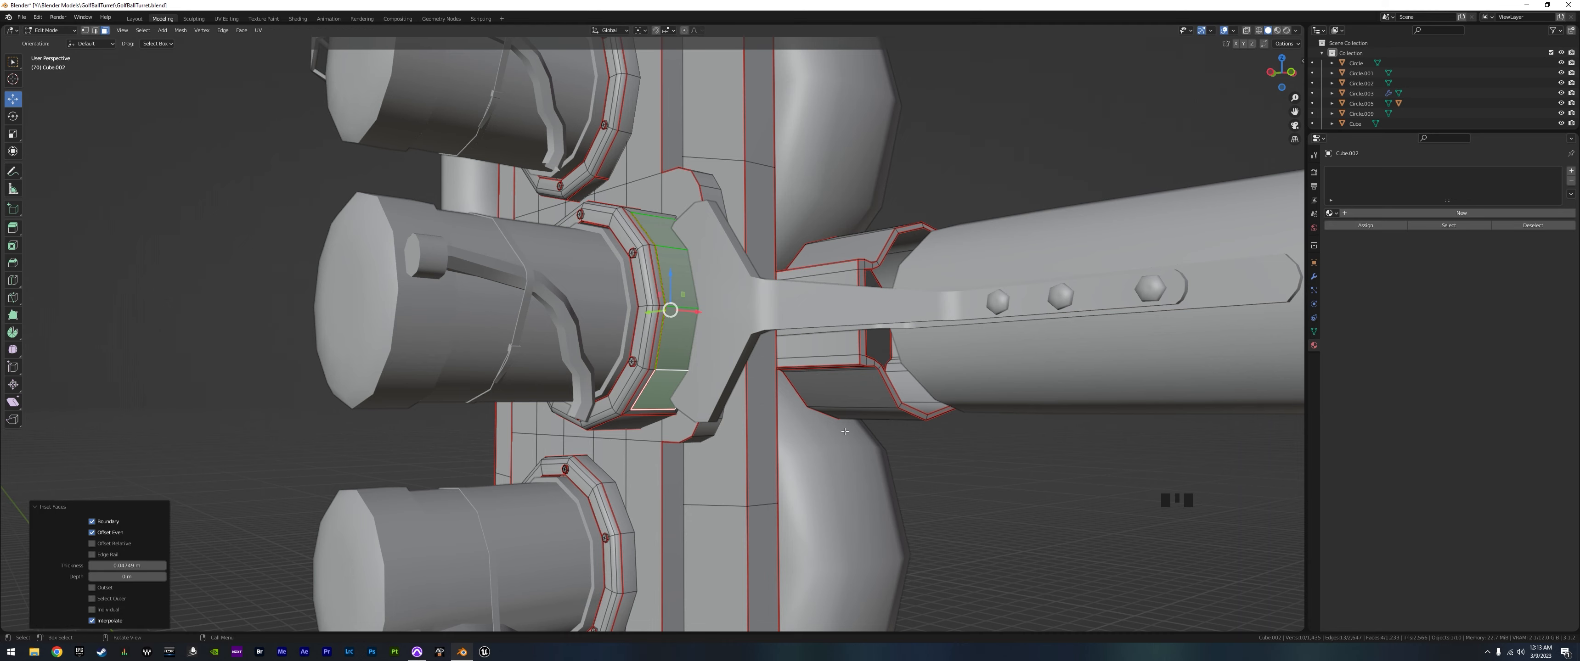
# - Nudge the inset faces slightly along X and delete them to cut a window in the collar's outer wall
pyautogui.moveTo(817, 374); pyautogui.dragTo(796, 466, button='middle')
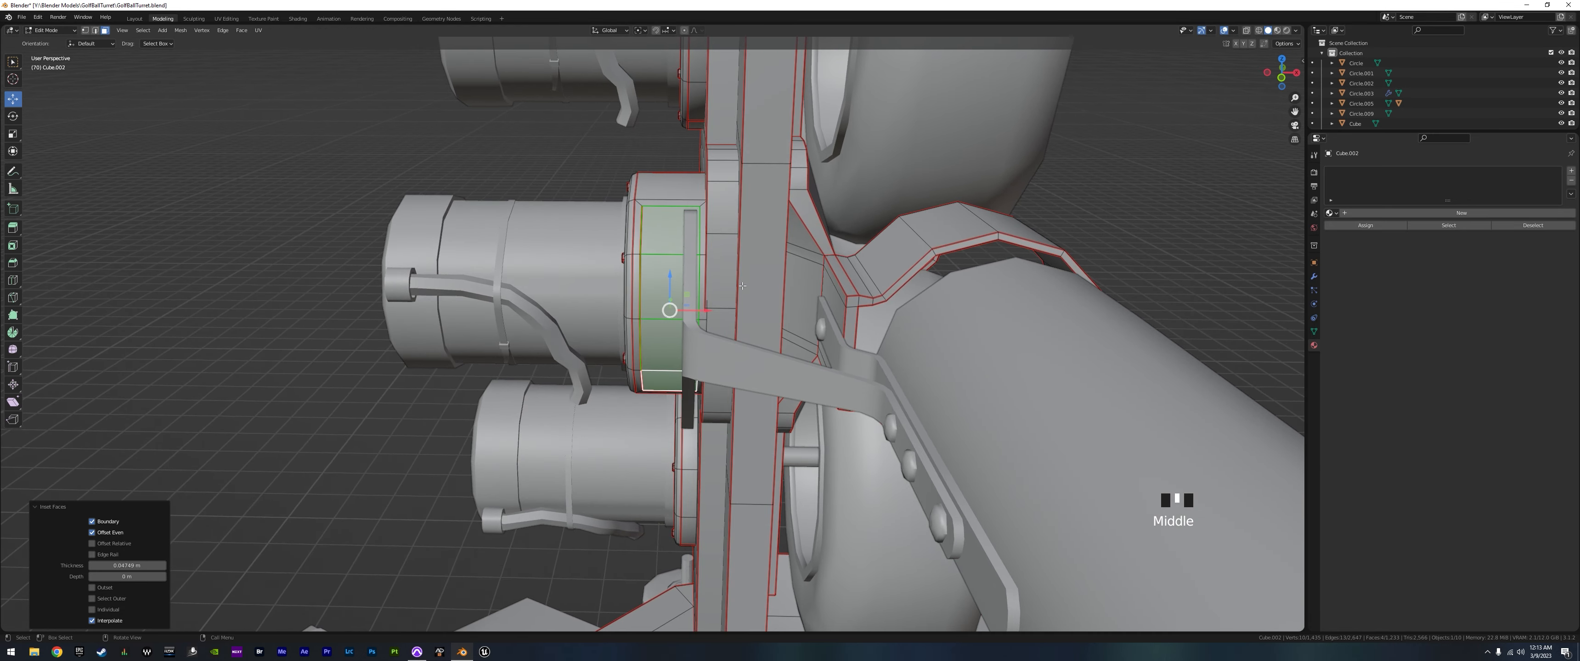
pyautogui.moveTo(709, 314); pyautogui.dragTo(705, 323)
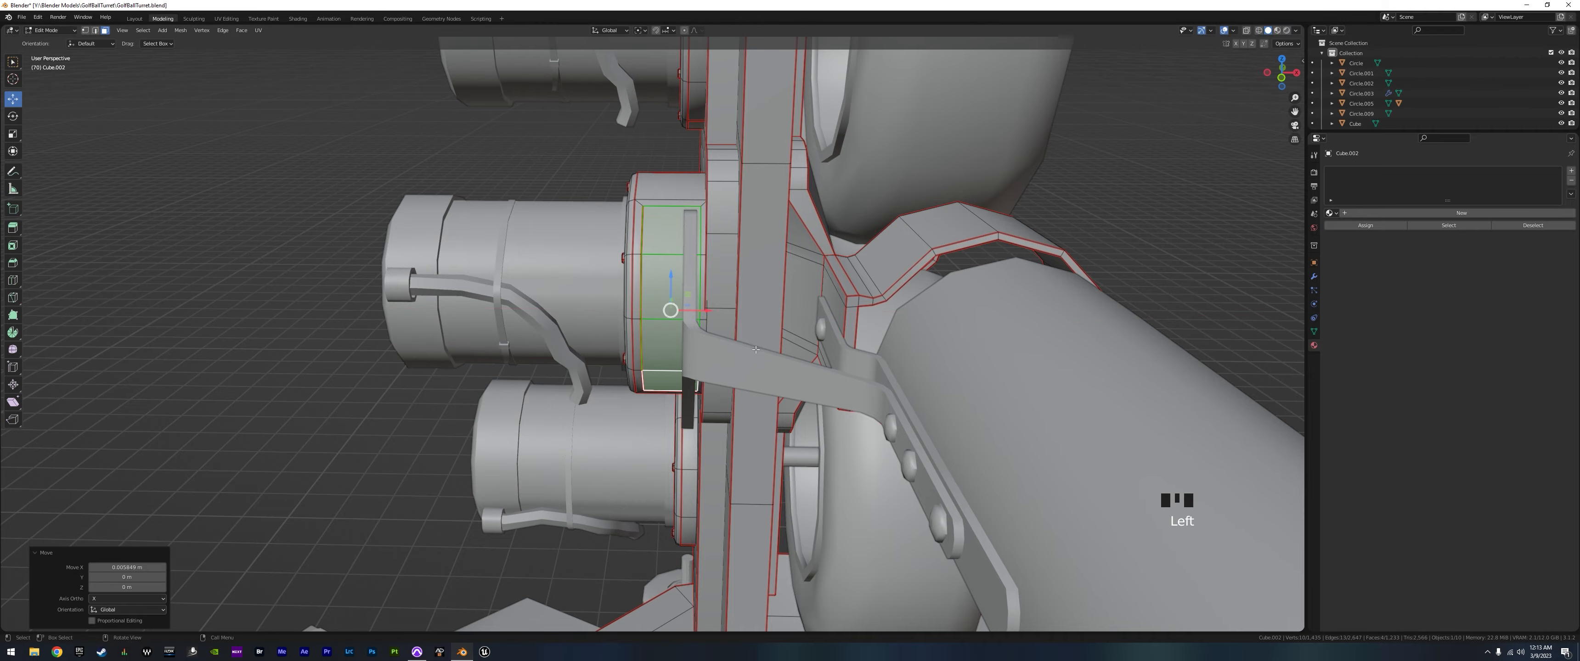
pyautogui.moveTo(756, 350); pyautogui.dragTo(720, 350, button='middle')
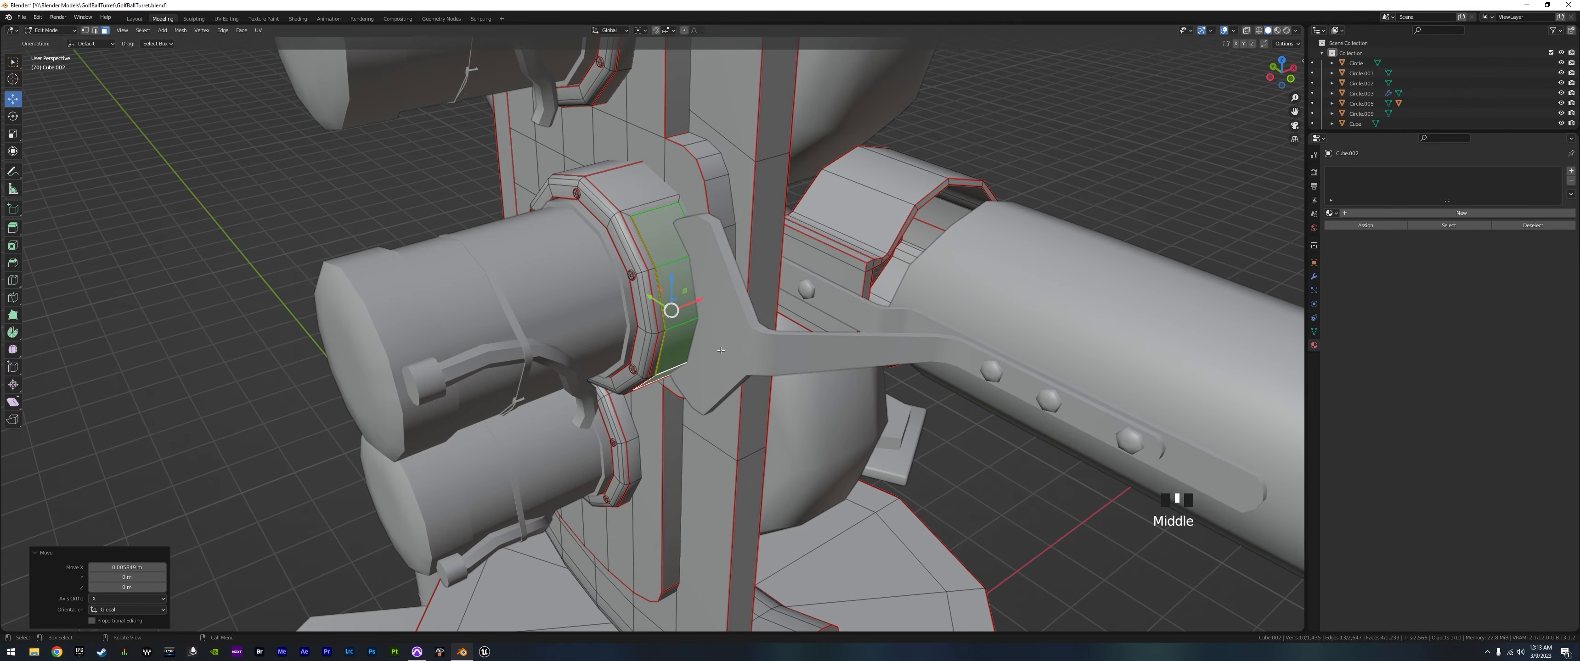
pyautogui.press('x')
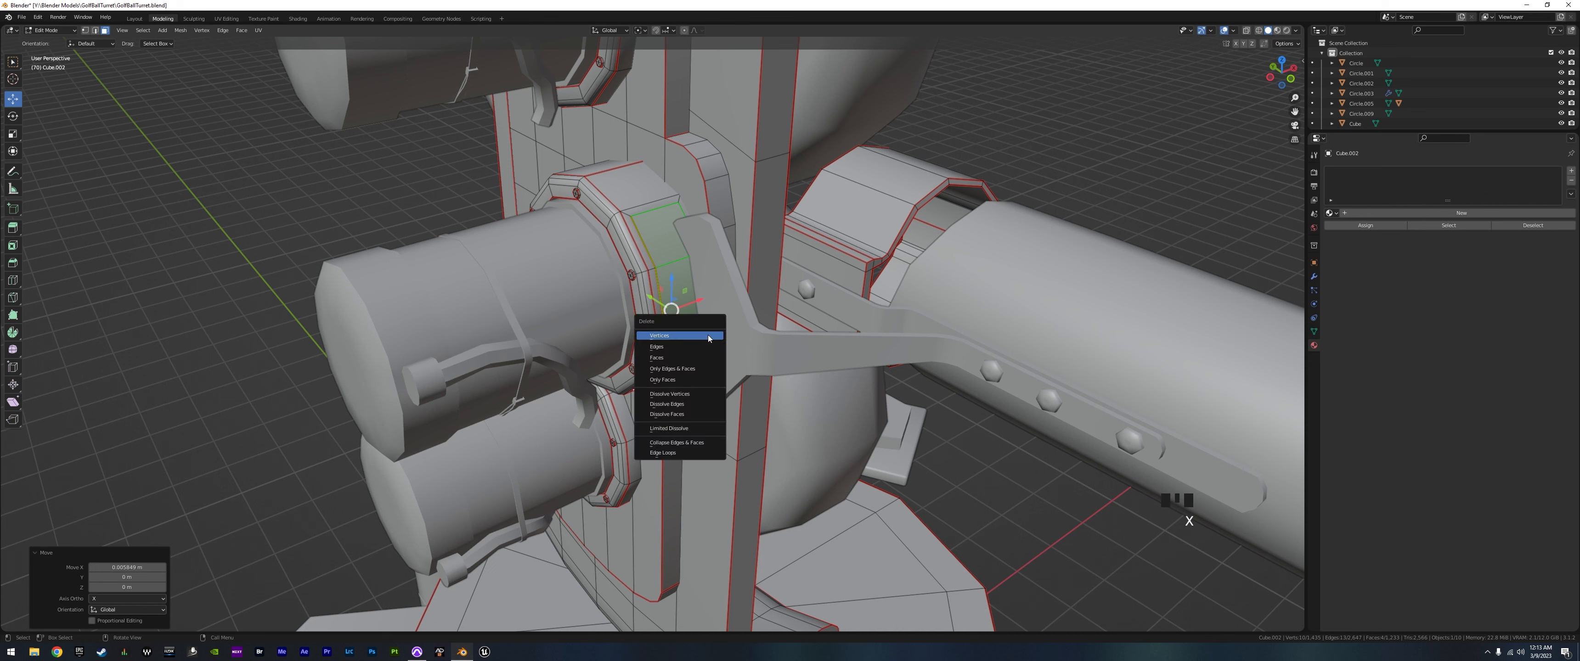
pyautogui.click(641, 358)
pyautogui.moveTo(641, 358); pyautogui.dragTo(699, 322, button='middle')
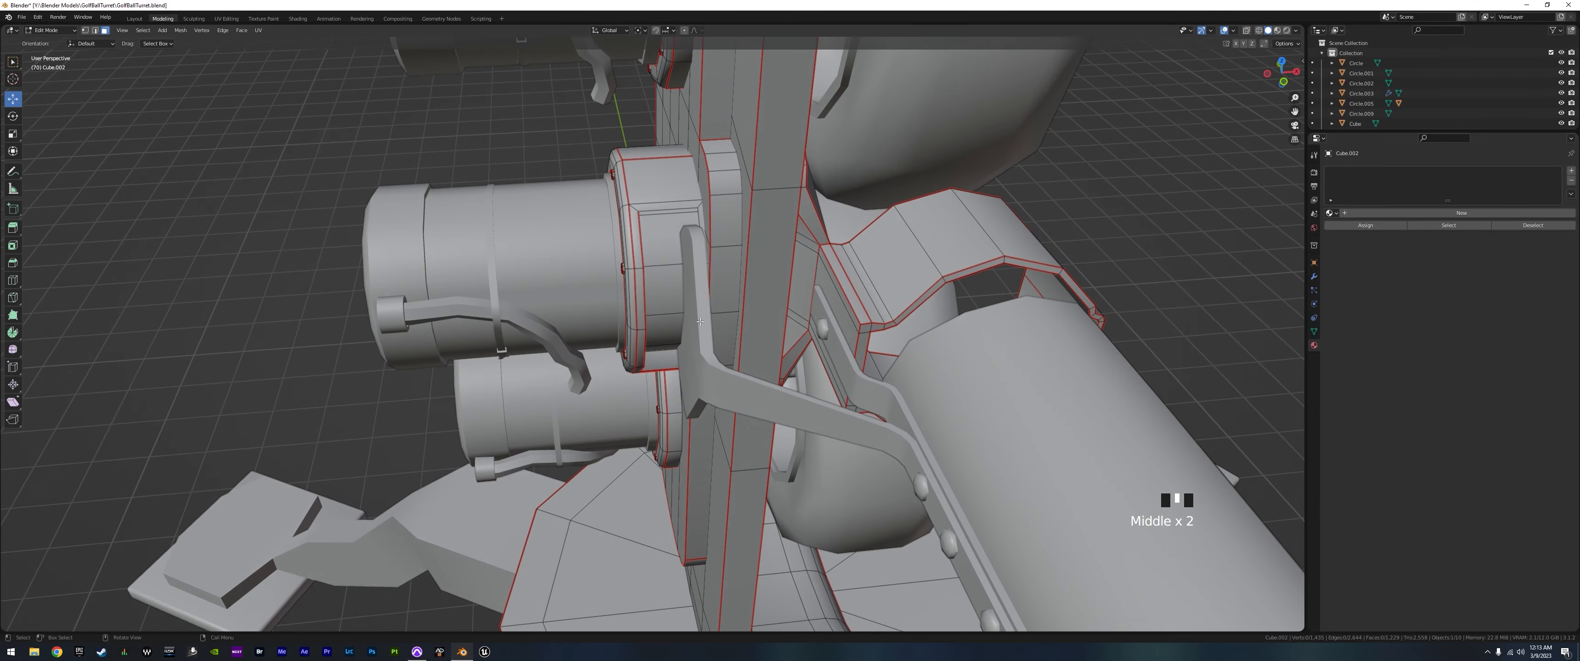
pyautogui.moveTo(669, 261); pyautogui.dragTo(695, 262, button='middle')
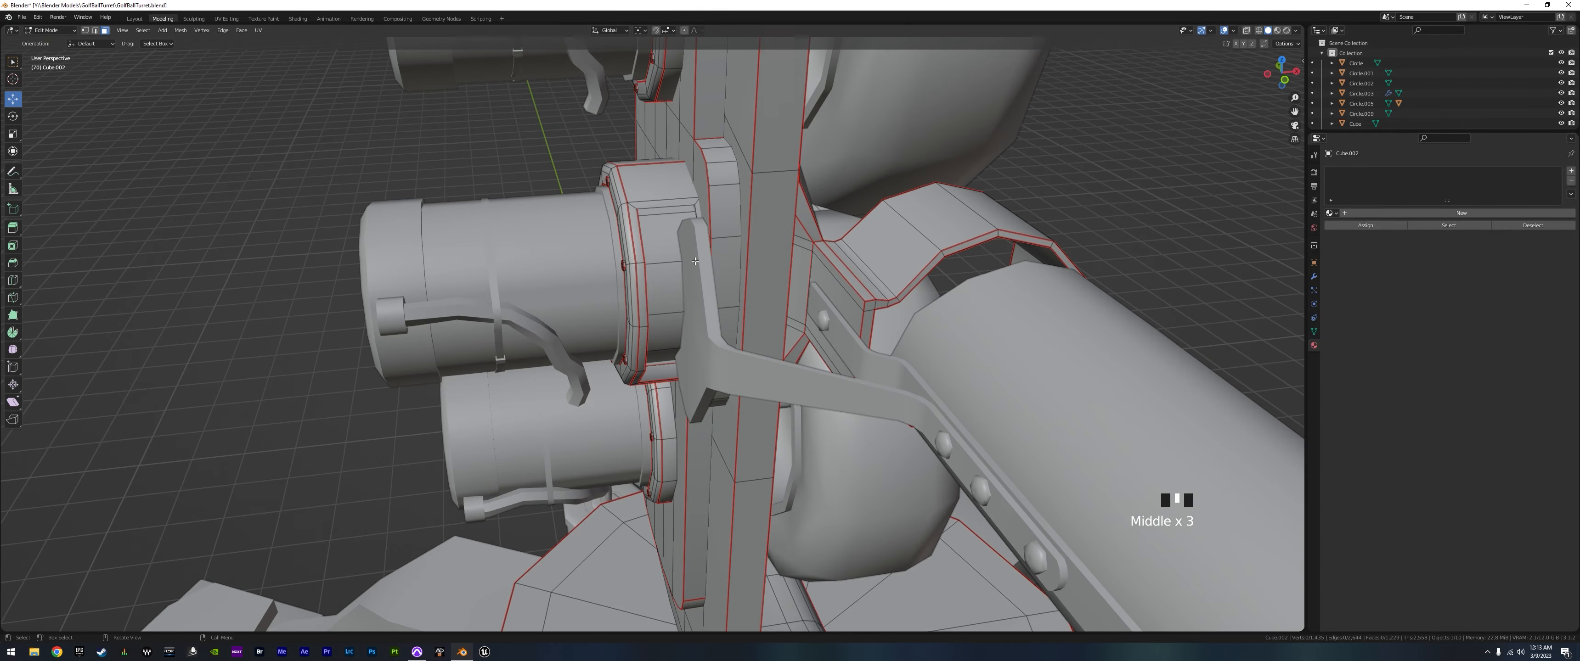
# - Select the linked collar geometry, hide the rest of the mesh and isolate the object in local view
pyautogui.click(649, 188)
pyautogui.press('l')
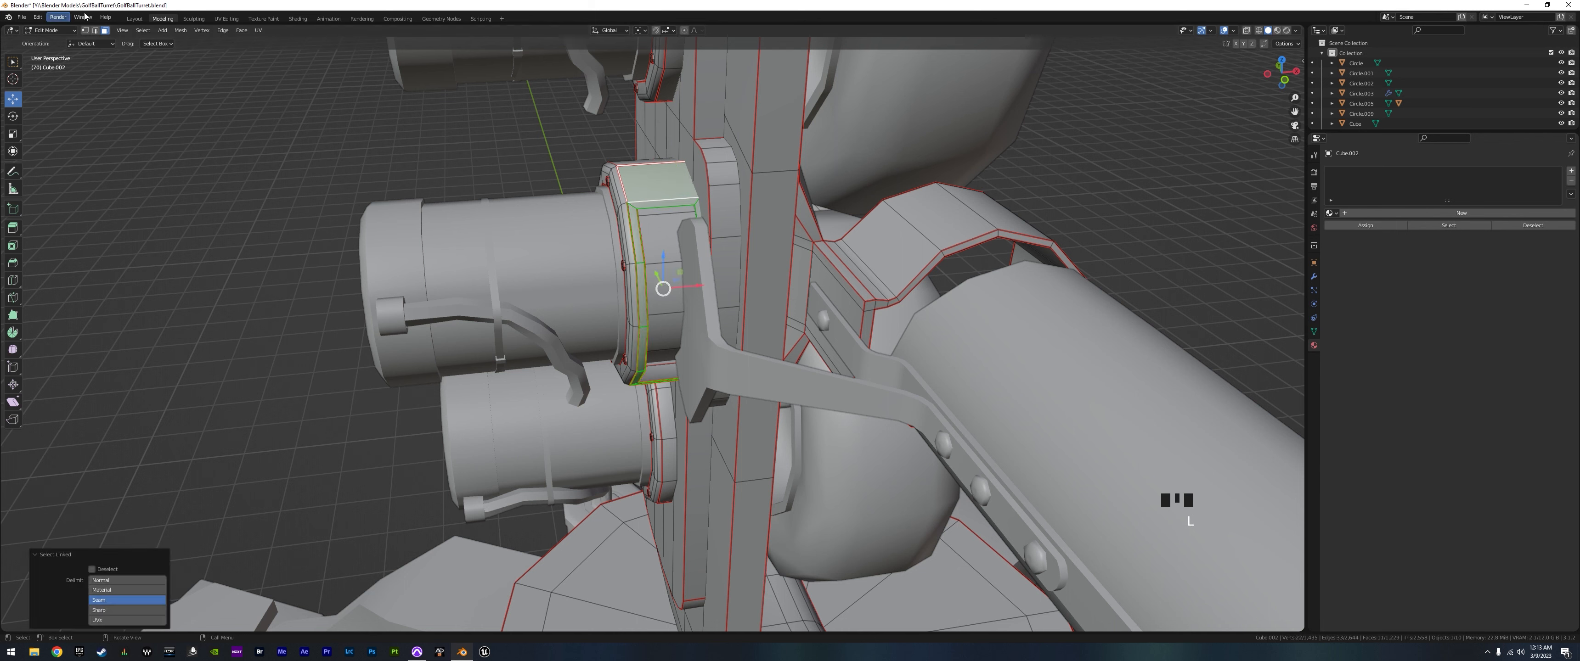
pyautogui.click(95, 30)
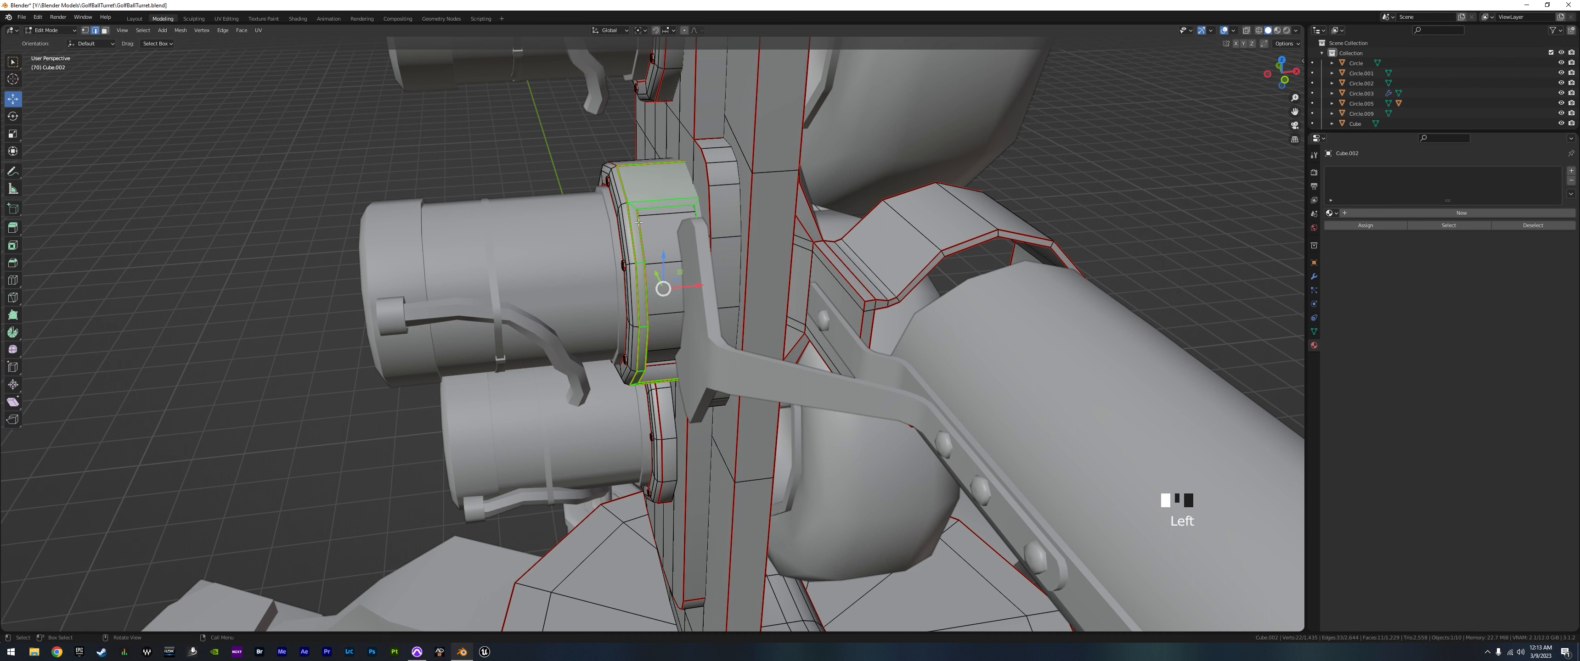
pyautogui.press('l')
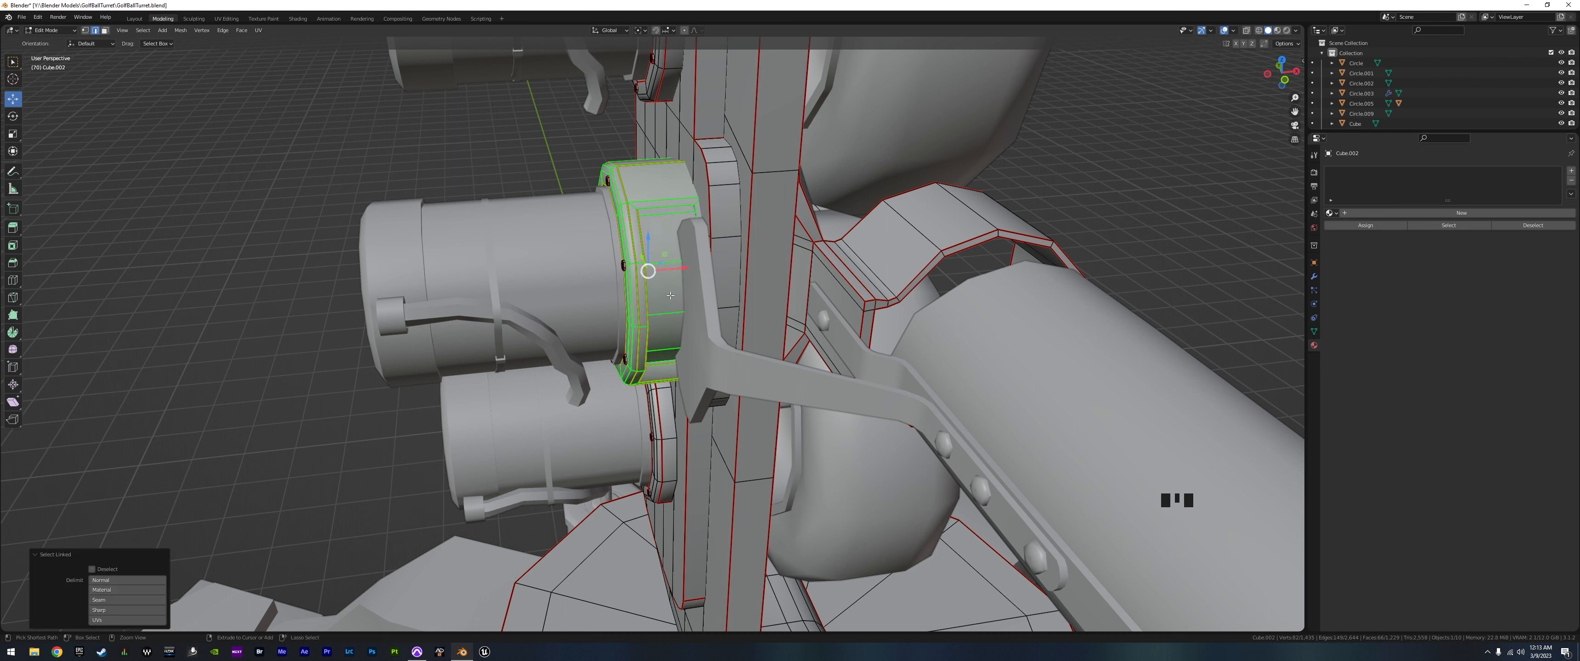
pyautogui.hotkey('ctrl', 'i')
pyautogui.press('h')
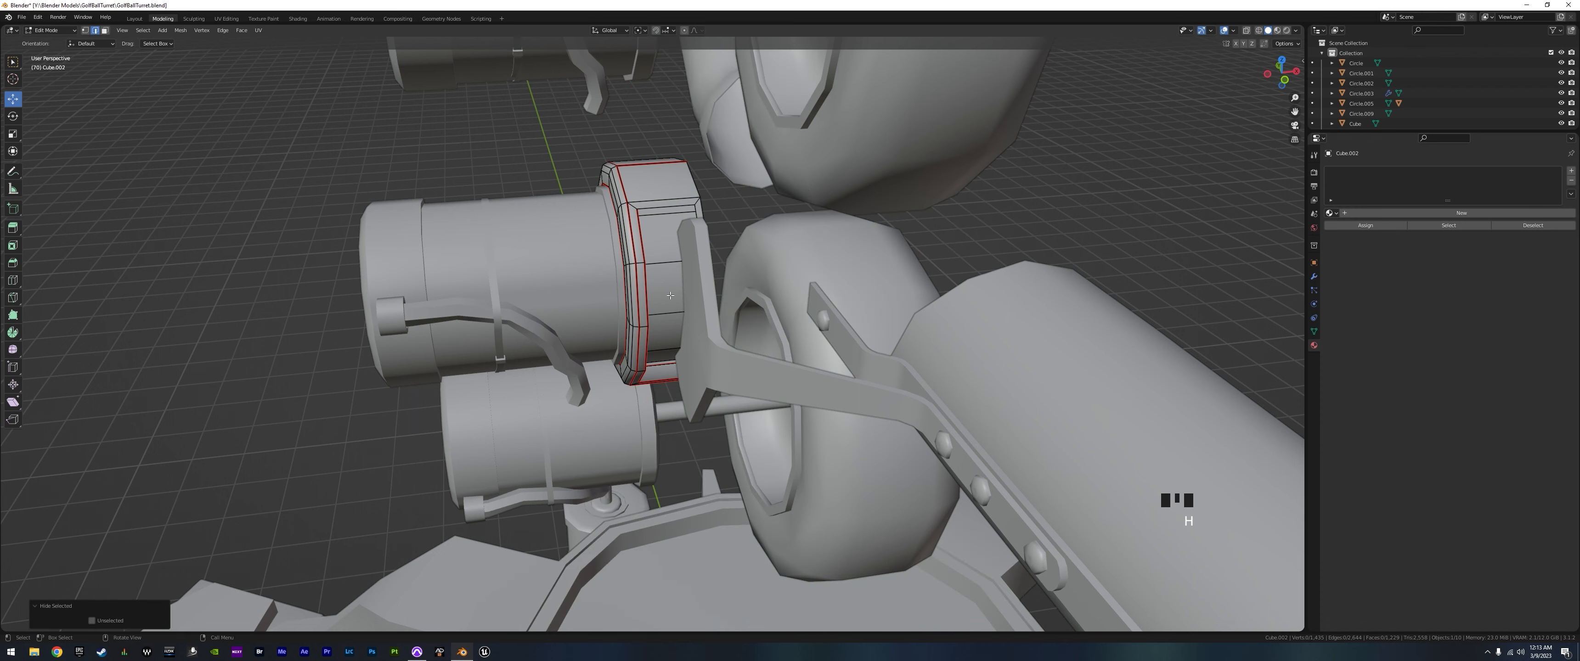
pyautogui.press('/')
pyautogui.moveTo(669, 198); pyautogui.dragTo(643, 389, button='middle')
pyautogui.scroll(4, 615, 369)
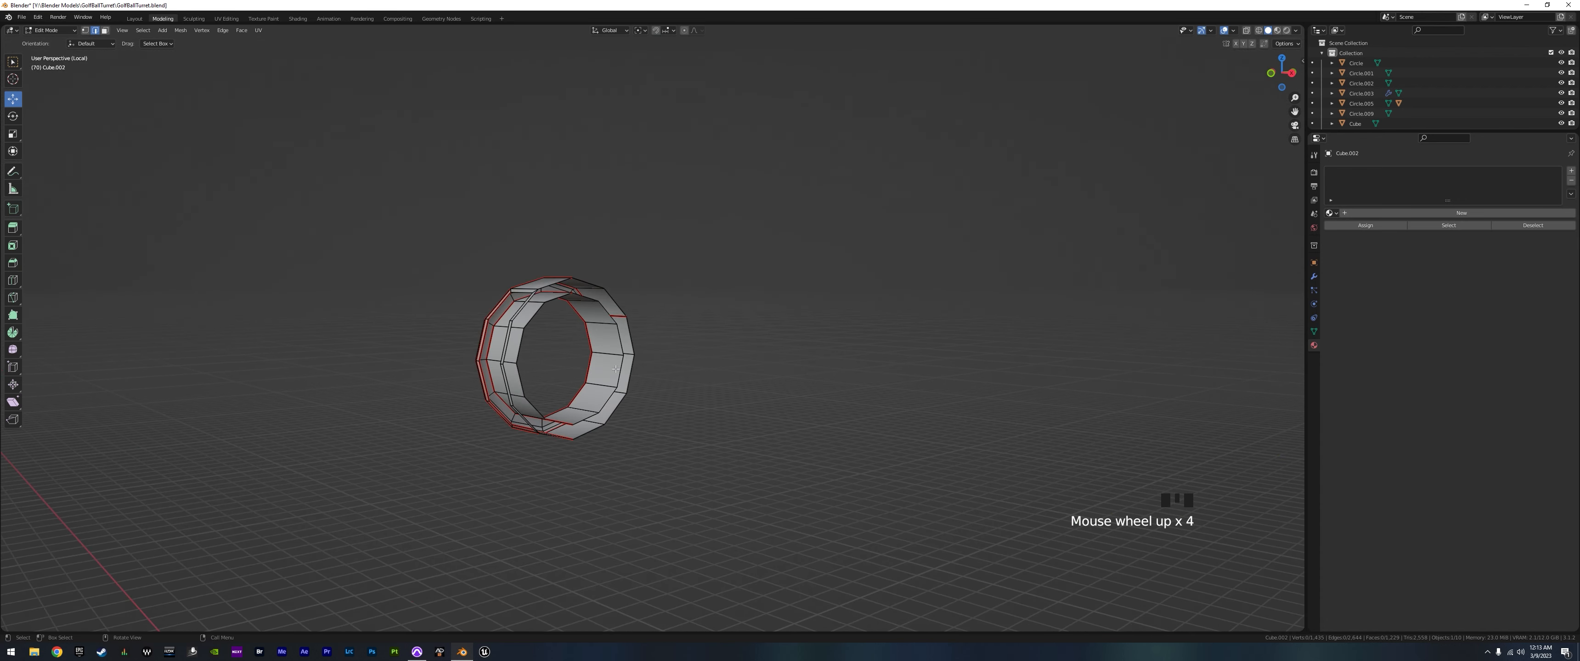
pyautogui.scroll(2, 615, 369)
pyautogui.moveTo(468, 401); pyautogui.dragTo(568, 363, button='middle')
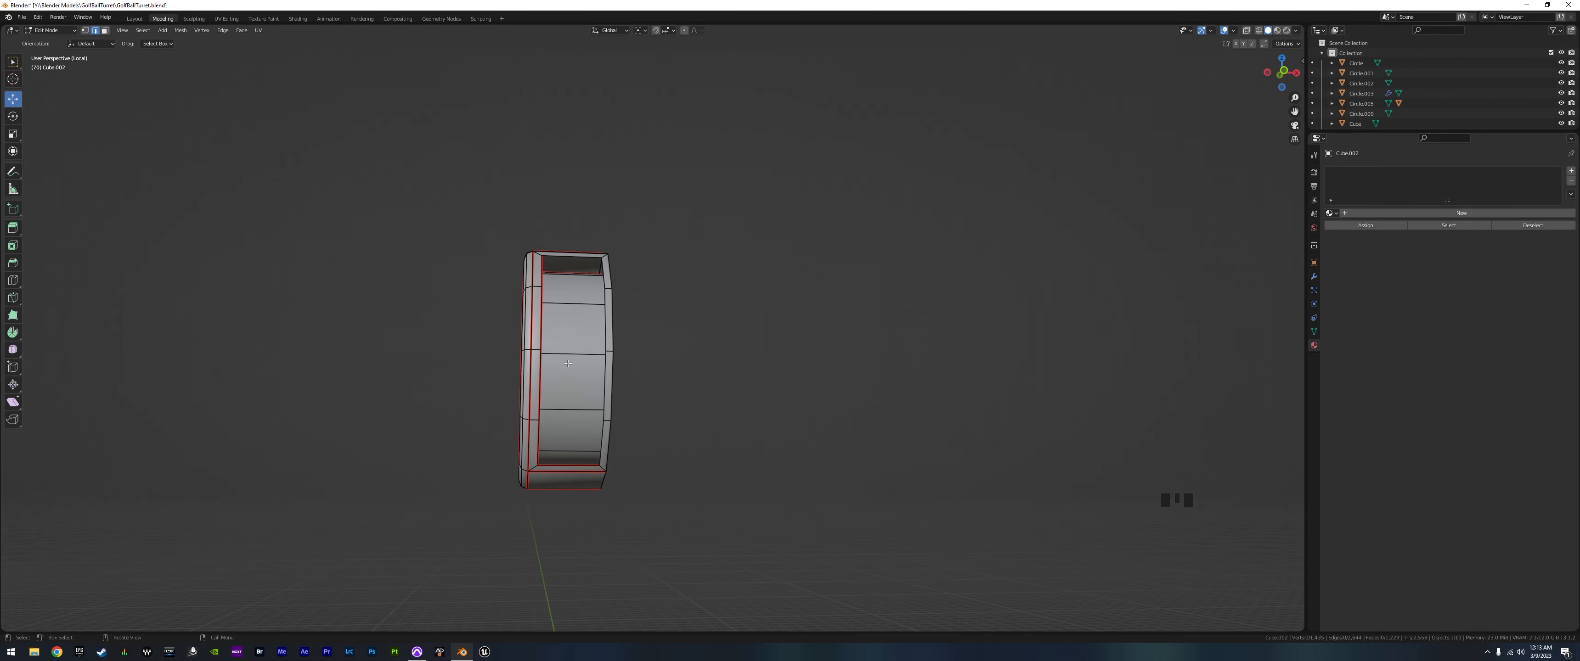
# - Select the four inner wall faces seen through the collar's window and inset them slightly
pyautogui.click(105, 34)
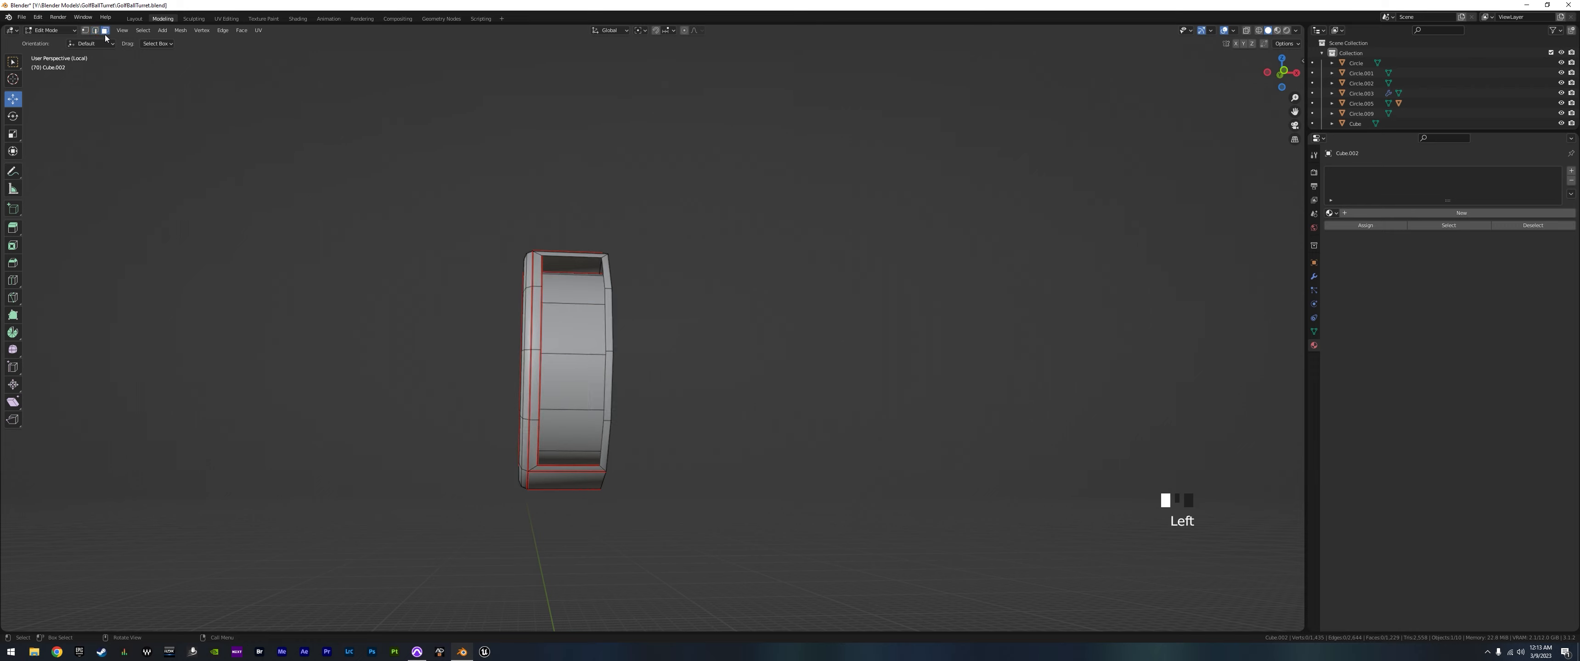
pyautogui.click(583, 287)
pyautogui.keyDown('shift'); pyautogui.click(574, 328); pyautogui.keyUp('shift')
pyautogui.keyDown('shift'); pyautogui.click(572, 380); pyautogui.keyUp('shift')
pyautogui.keyDown('shift'); pyautogui.click(570, 429); pyautogui.keyUp('shift')
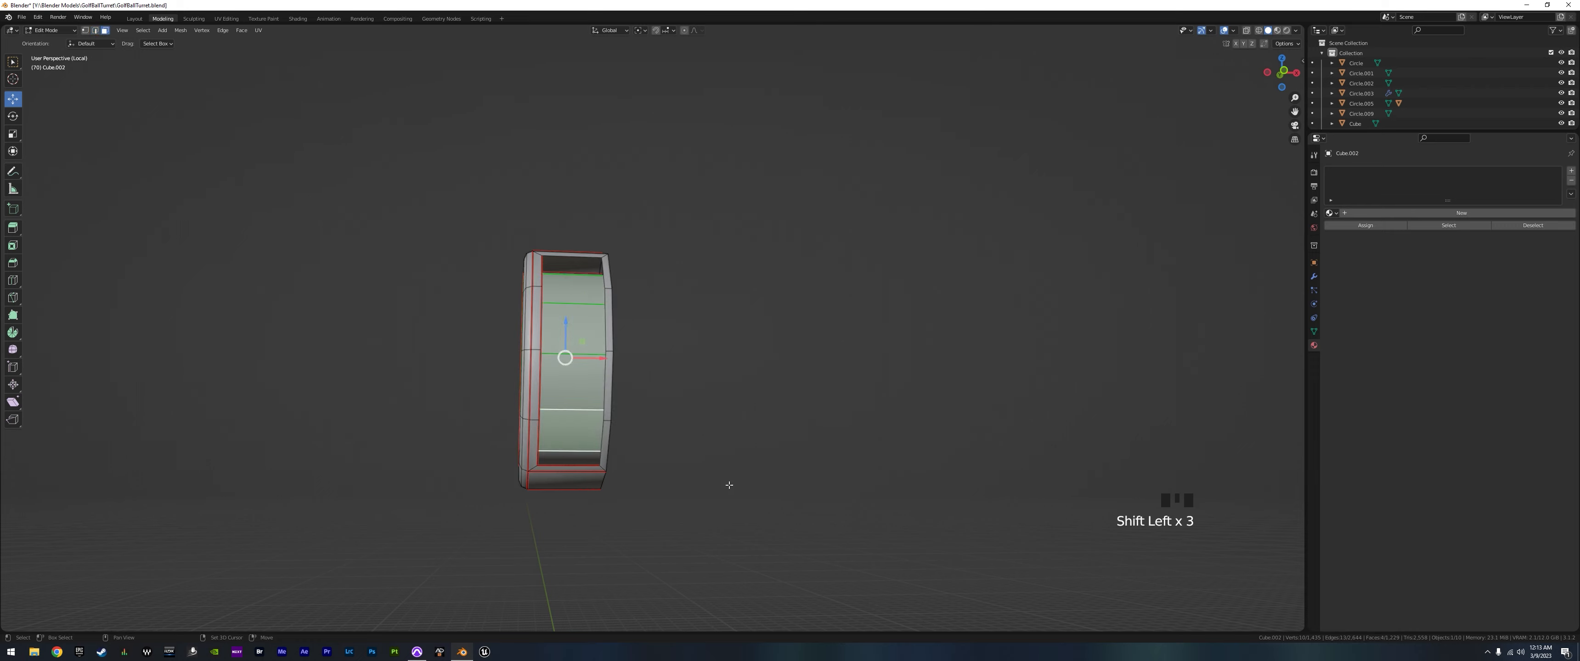
pyautogui.moveTo(728, 486)
pyautogui.mouseDown(button='middle')
pyautogui.moveTo(739, 457)
pyautogui.moveTo(751, 484)
pyautogui.mouseUp(button='middle')
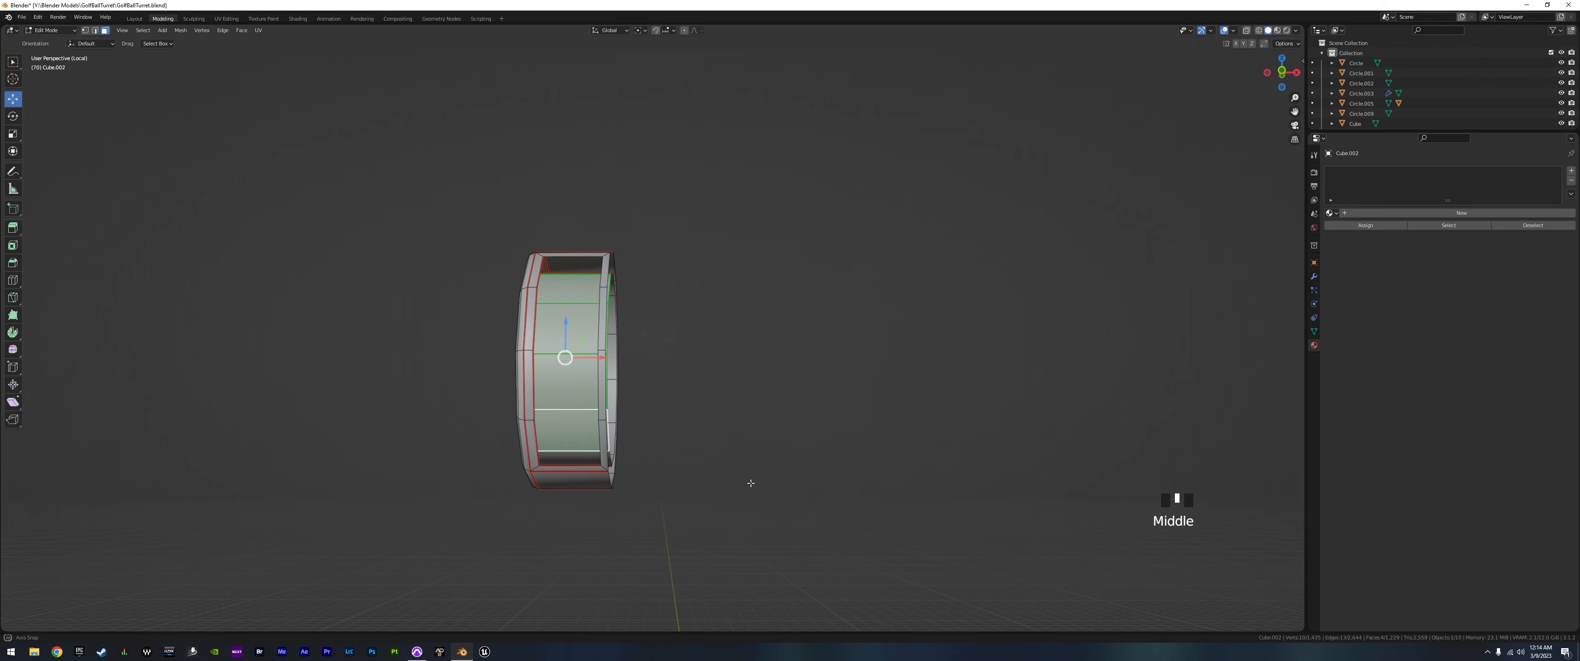
pyautogui.press('i')
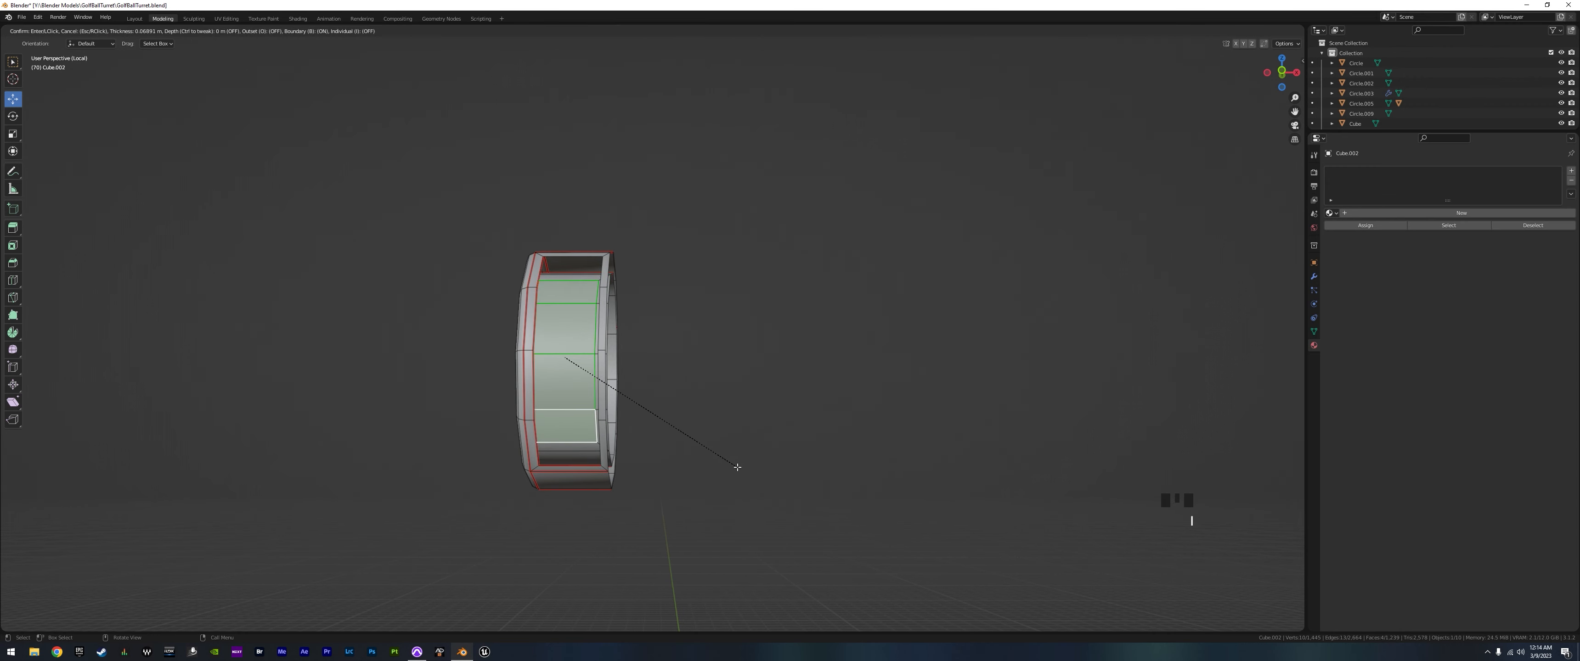
pyautogui.click(739, 469)
# - Turn on X-ray in the front orthographic view and try scaling the inset inner faces uniformly
pyautogui.moveTo(741, 462); pyautogui.dragTo(723, 474, button='middle')
pyautogui.press('KP_1')
pyautogui.scroll(3, 656, 424)
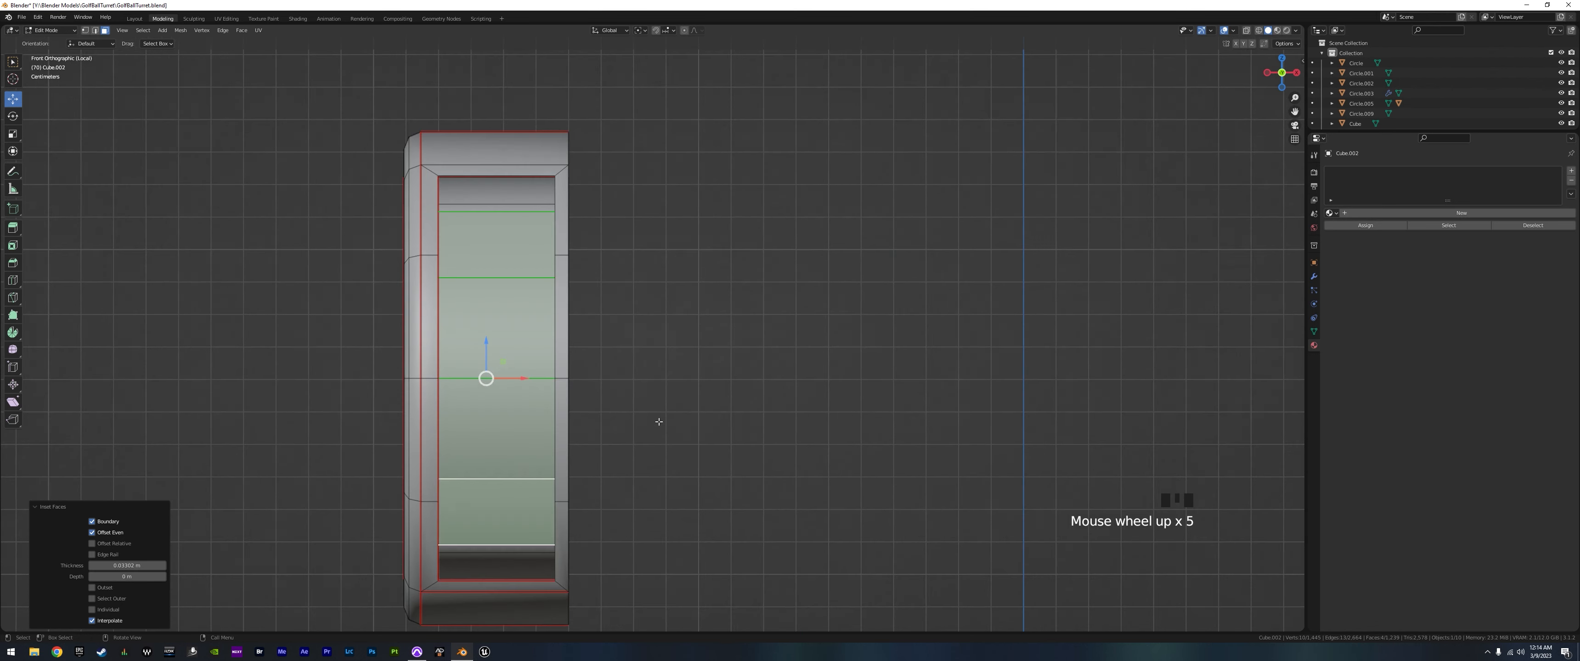
pyautogui.keyDown('shift'); pyautogui.moveTo(656, 423); pyautogui.dragTo(719, 389, button='middle'); pyautogui.keyUp('shift')
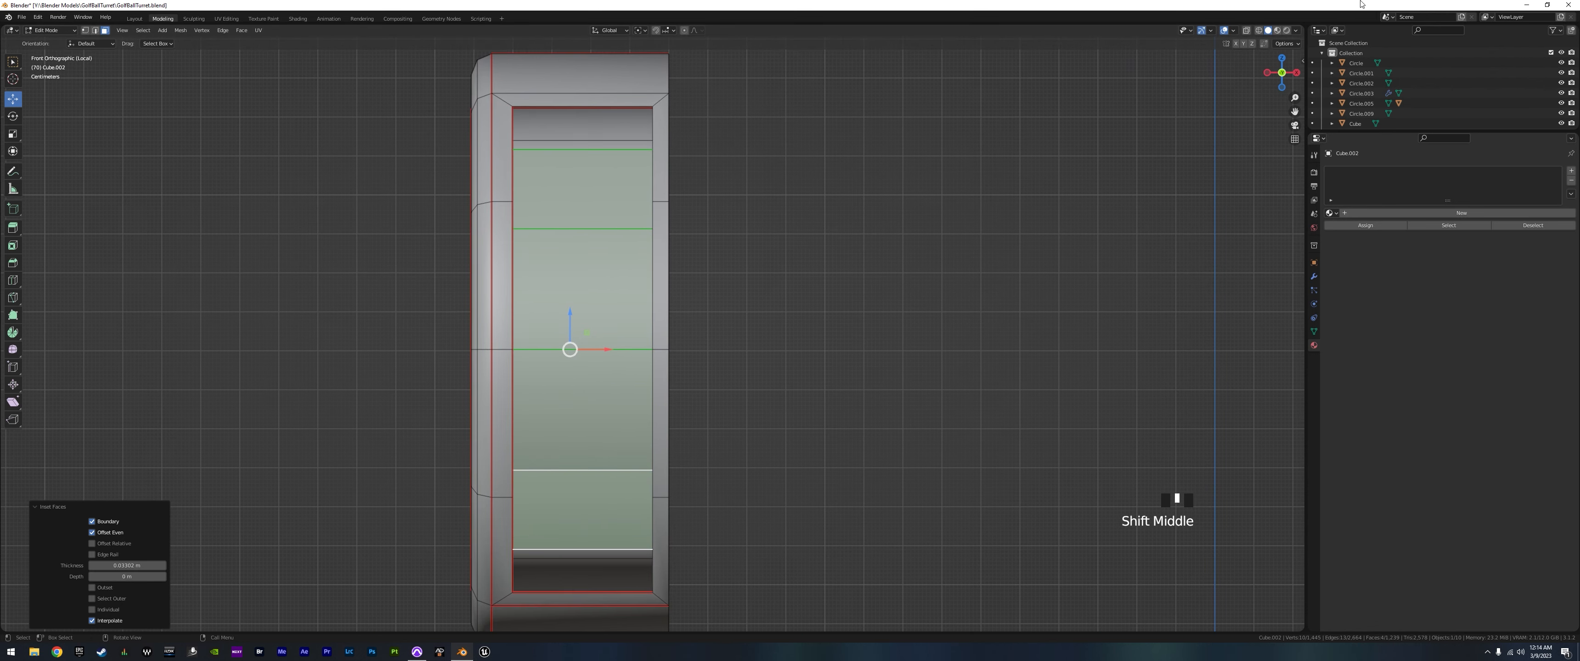
pyautogui.click(1247, 31)
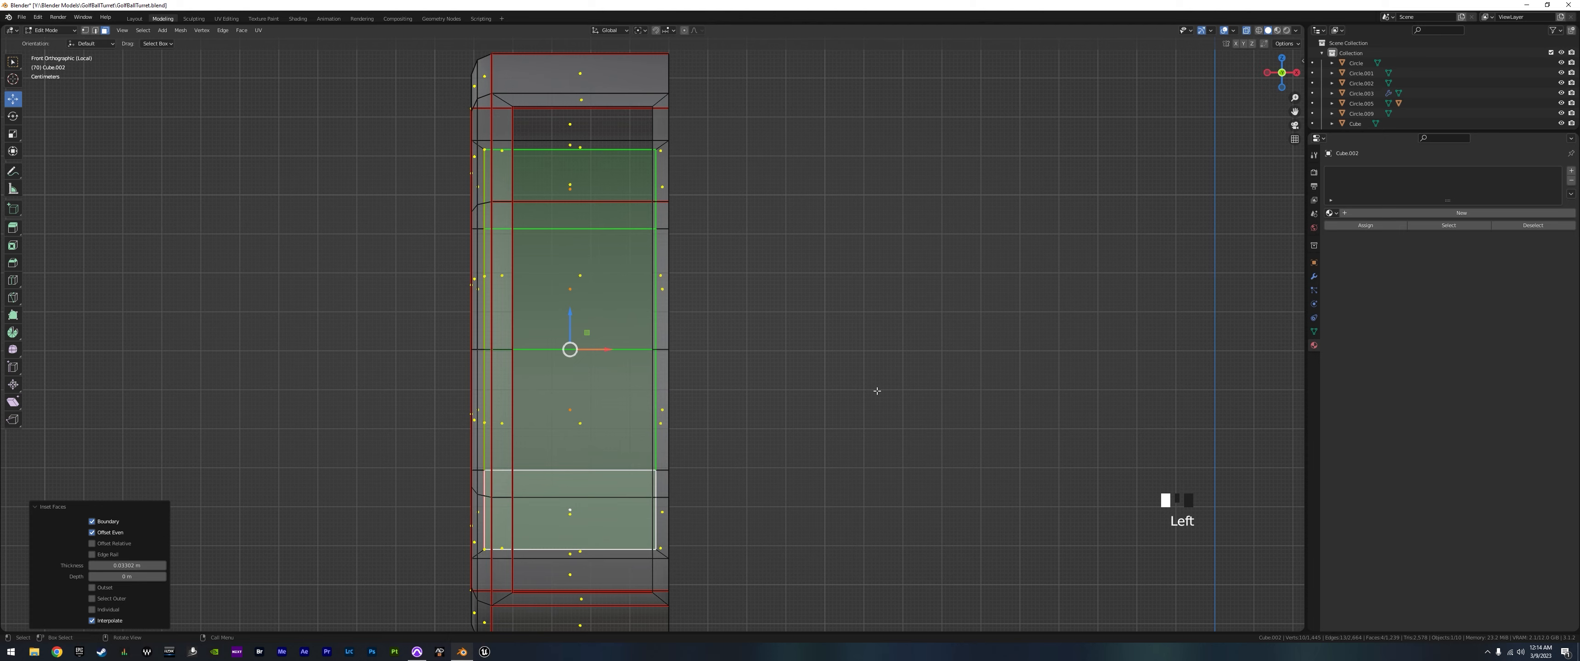
pyautogui.press('s')
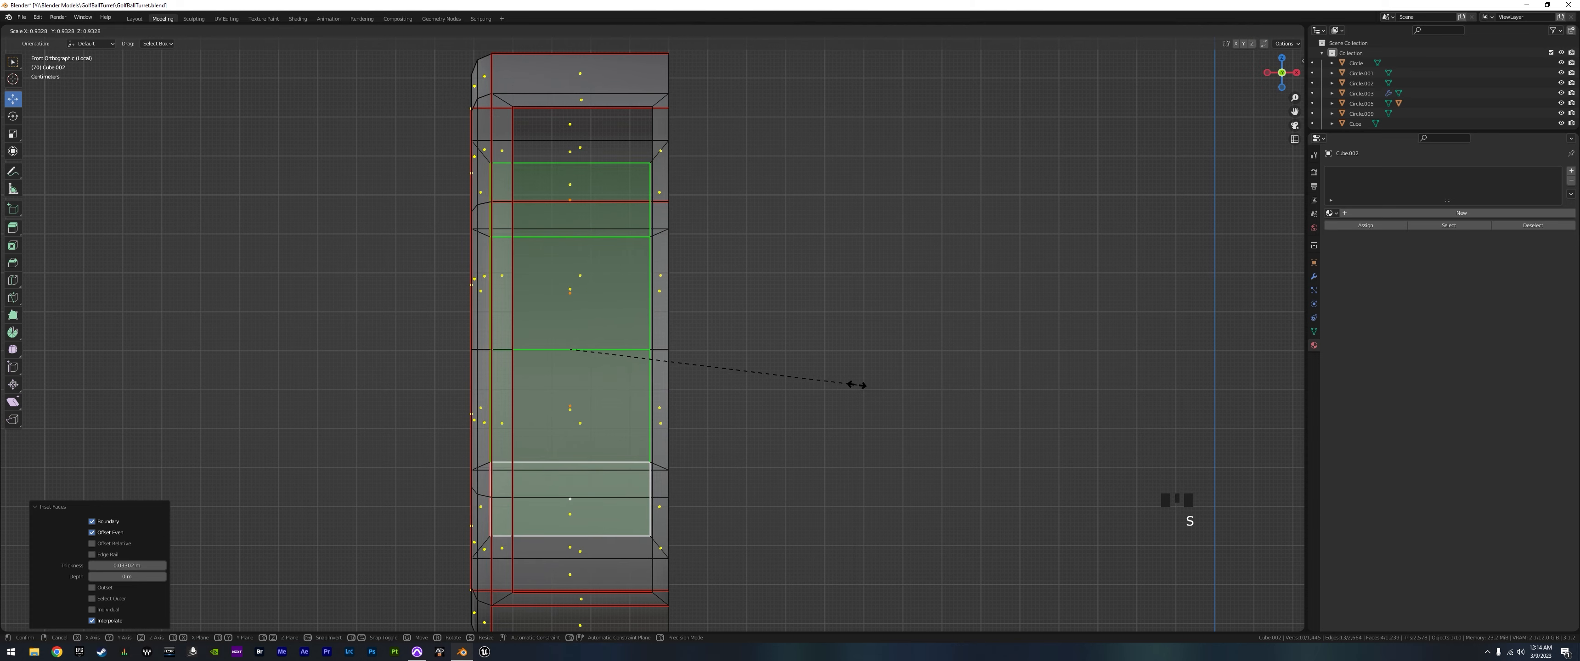
pyautogui.rightClick(862, 387)
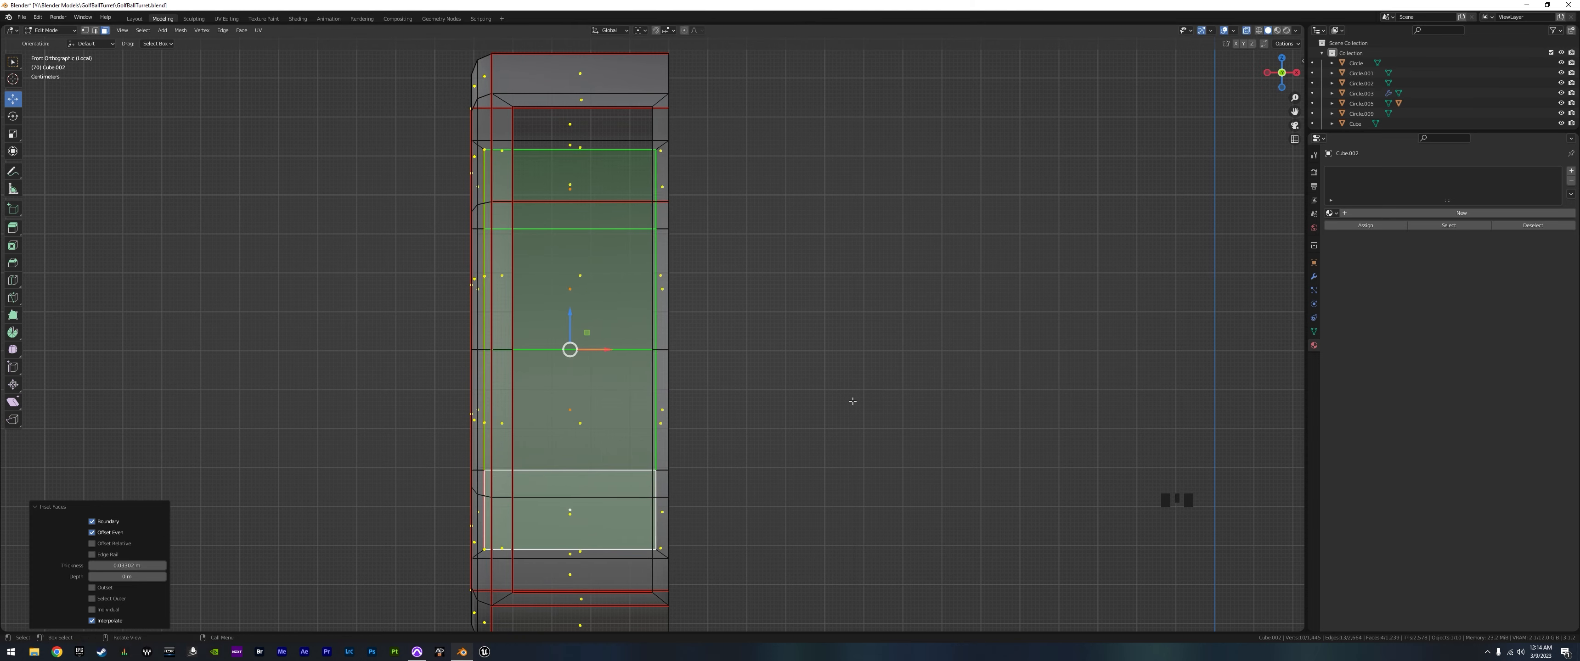
# - Scale the inset inner faces narrower along the X axis in the front orthographic view
pyautogui.moveTo(851, 399); pyautogui.dragTo(863, 400, button='middle')
pyautogui.scroll(-4, 859, 398)
pyautogui.press('KP_1')
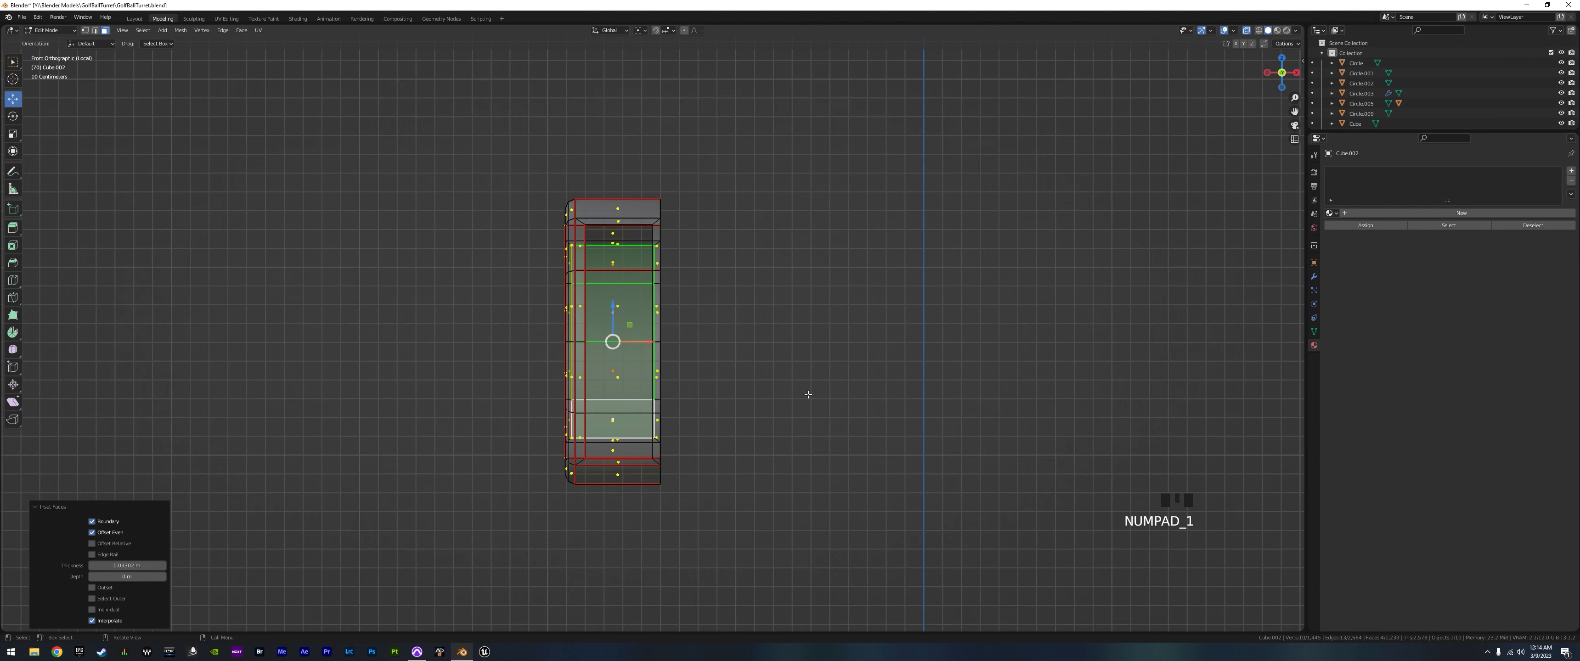
pyautogui.scroll(2, 697, 395)
pyautogui.press('s')
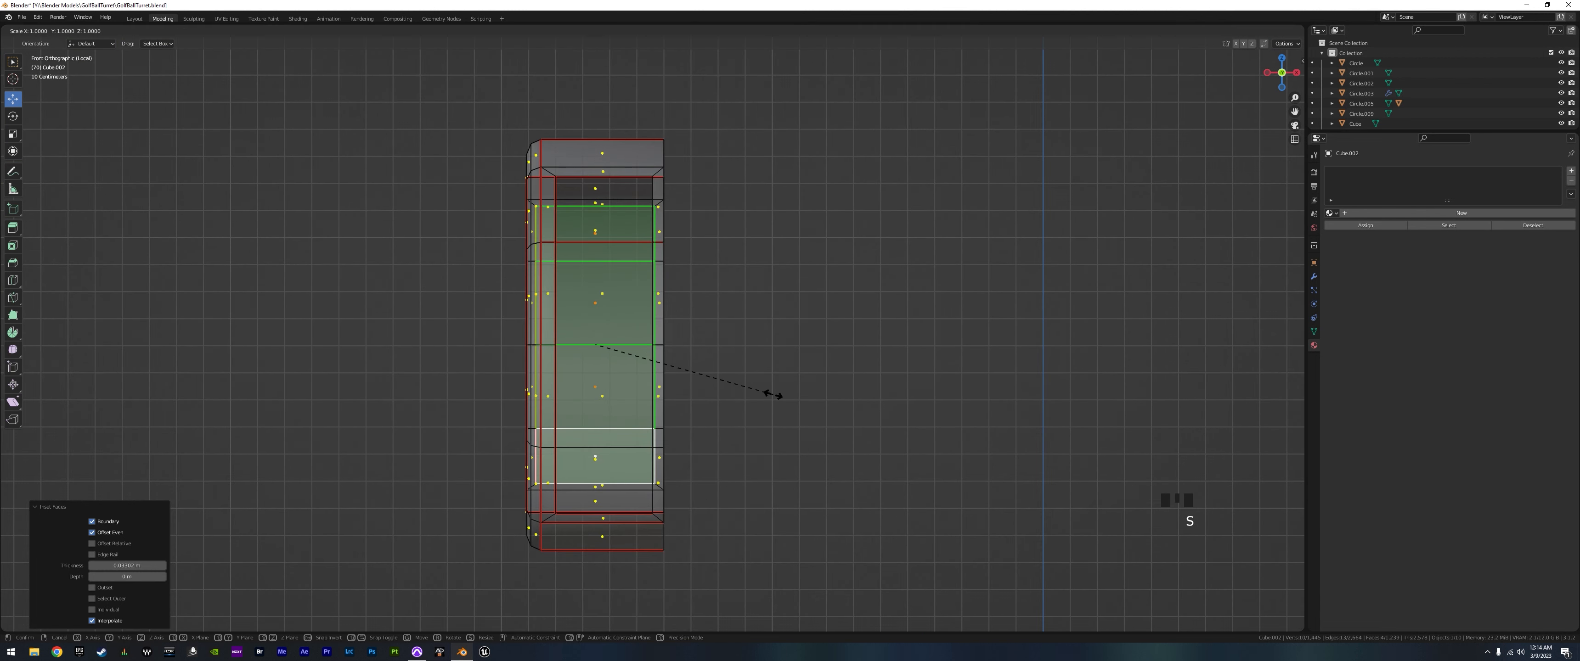
pyautogui.press('x')
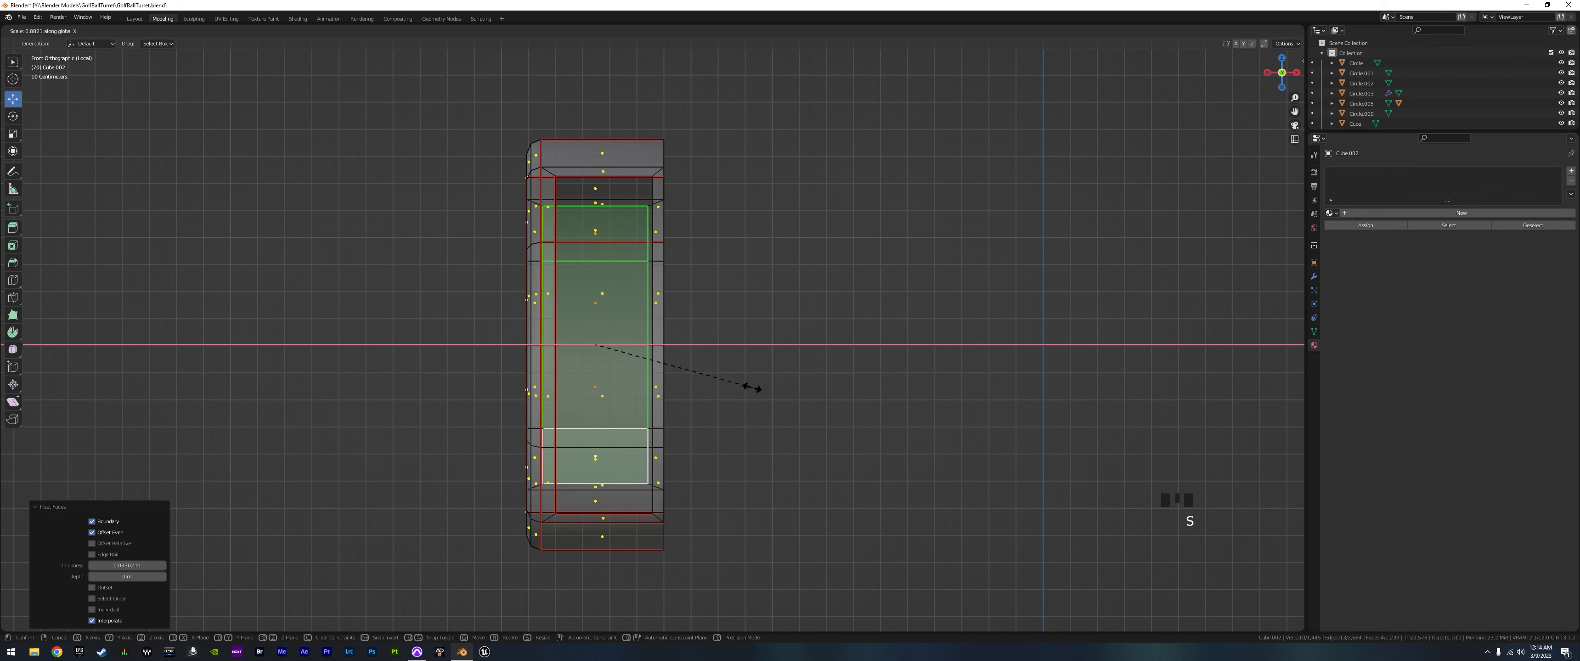
pyautogui.click(747, 387)
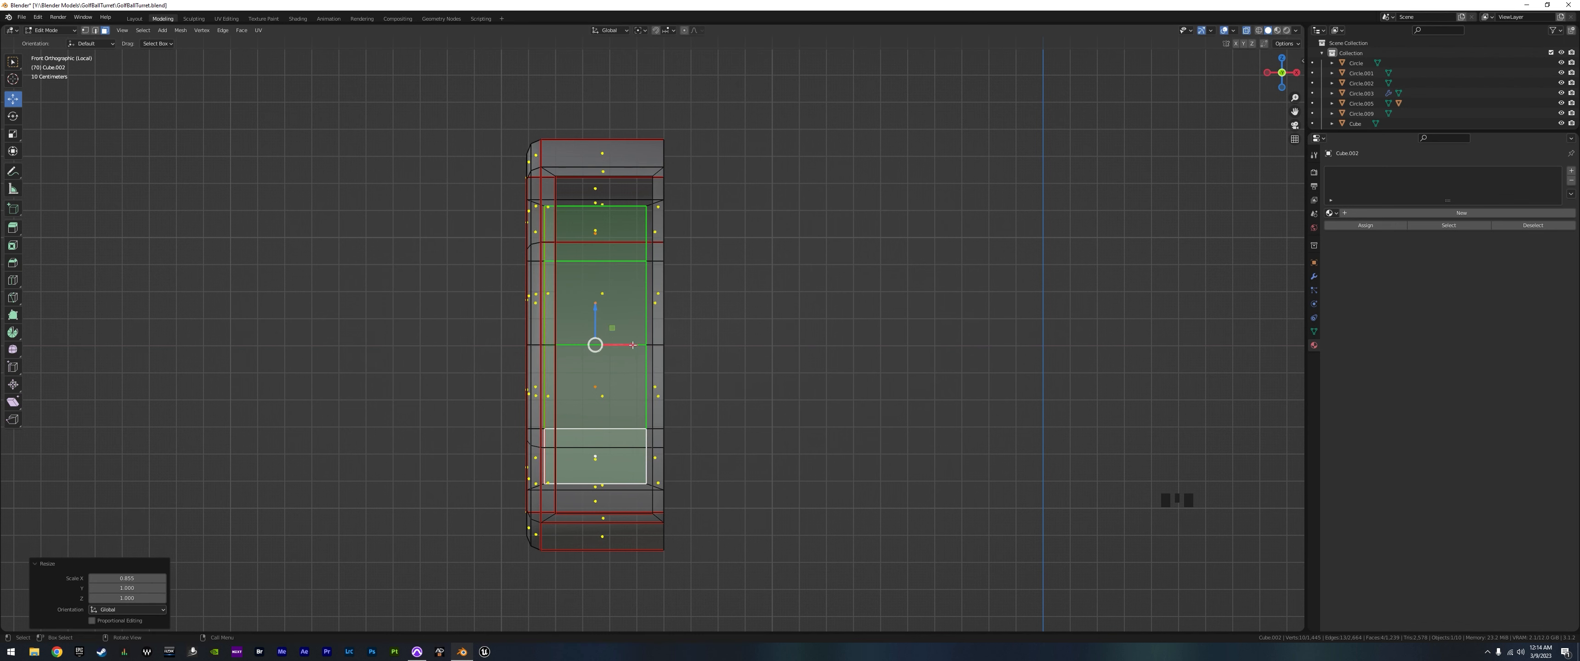
# - Shift the inset inner faces along X and narrow them further to line up with the outer window's side edges
pyautogui.moveTo(633, 345); pyautogui.dragTo(643, 347)
pyautogui.press('s')
pyautogui.press('x')
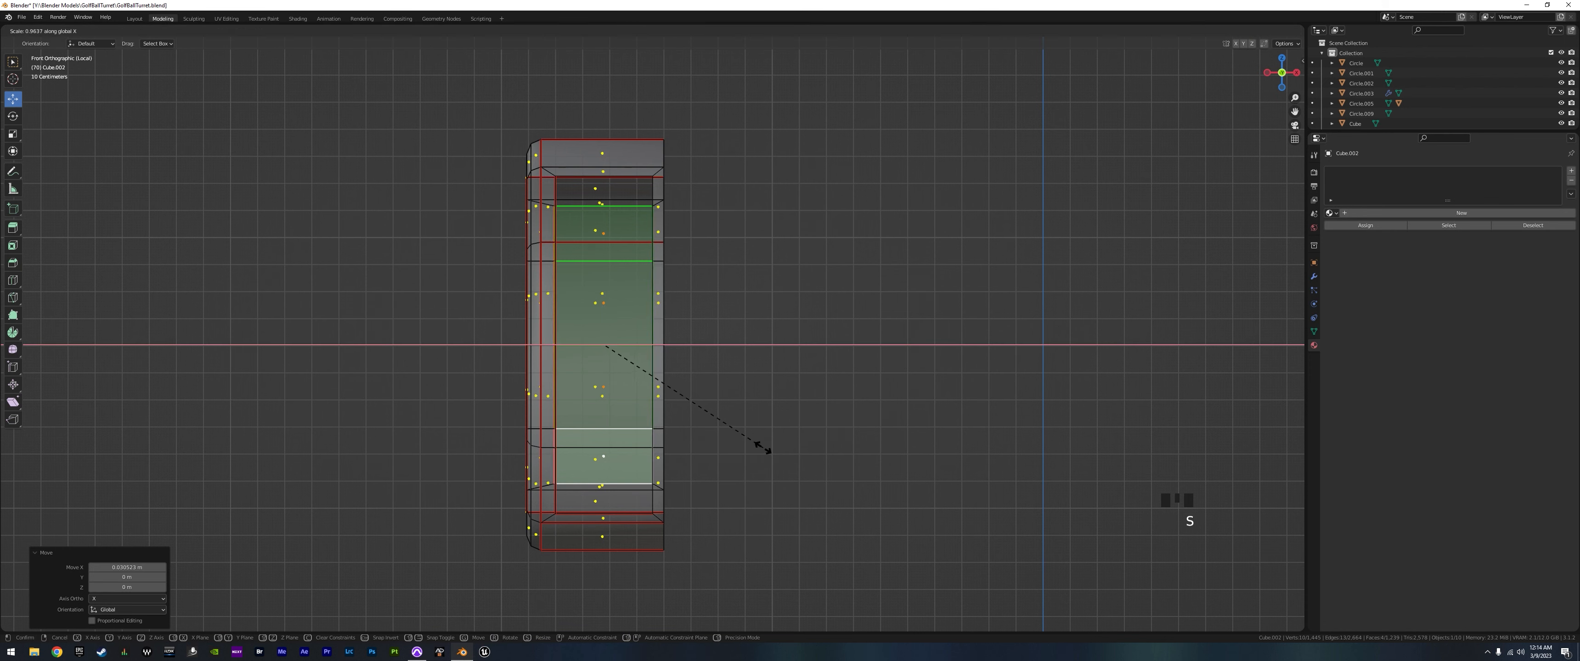
pyautogui.click(761, 447)
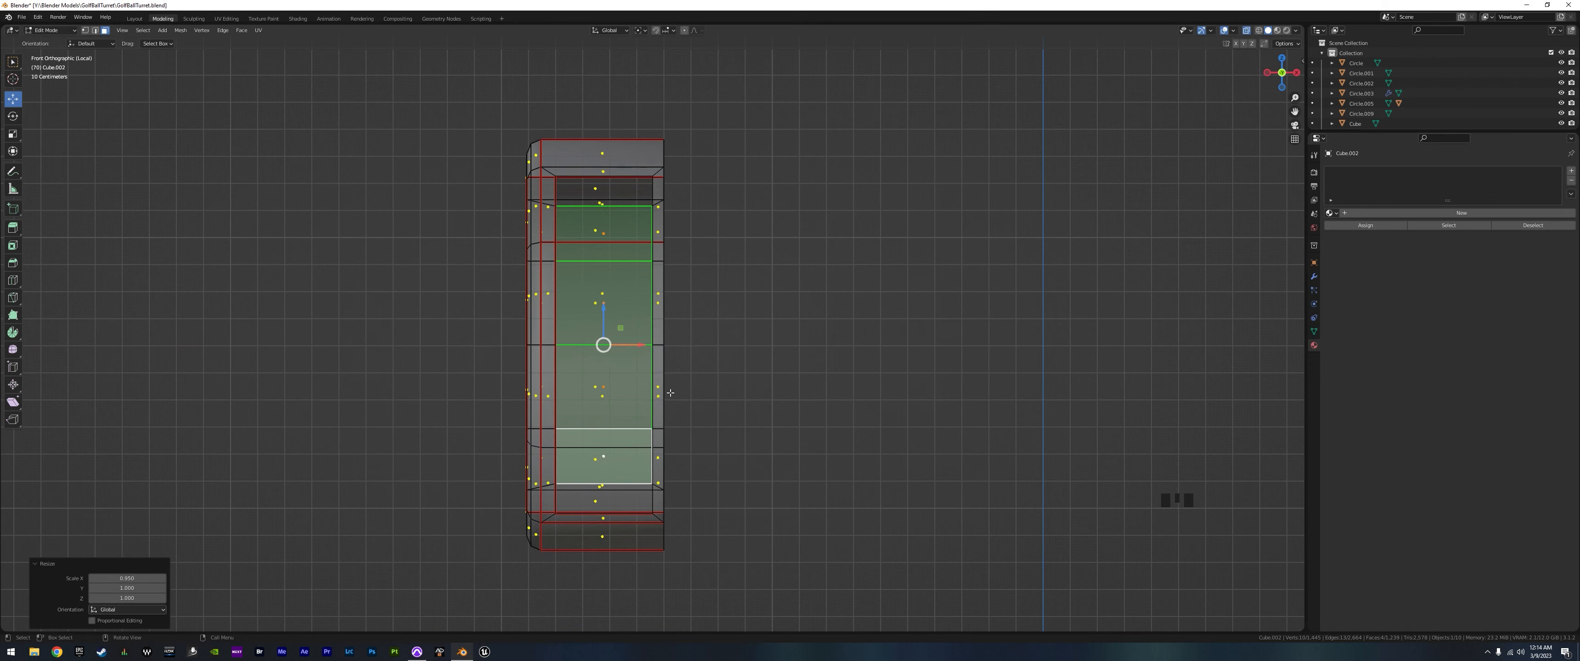
pyautogui.moveTo(644, 345); pyautogui.dragTo(664, 354)
# - Delete the aligned inner faces to open the window through the collar's inner wall
pyautogui.press('x')
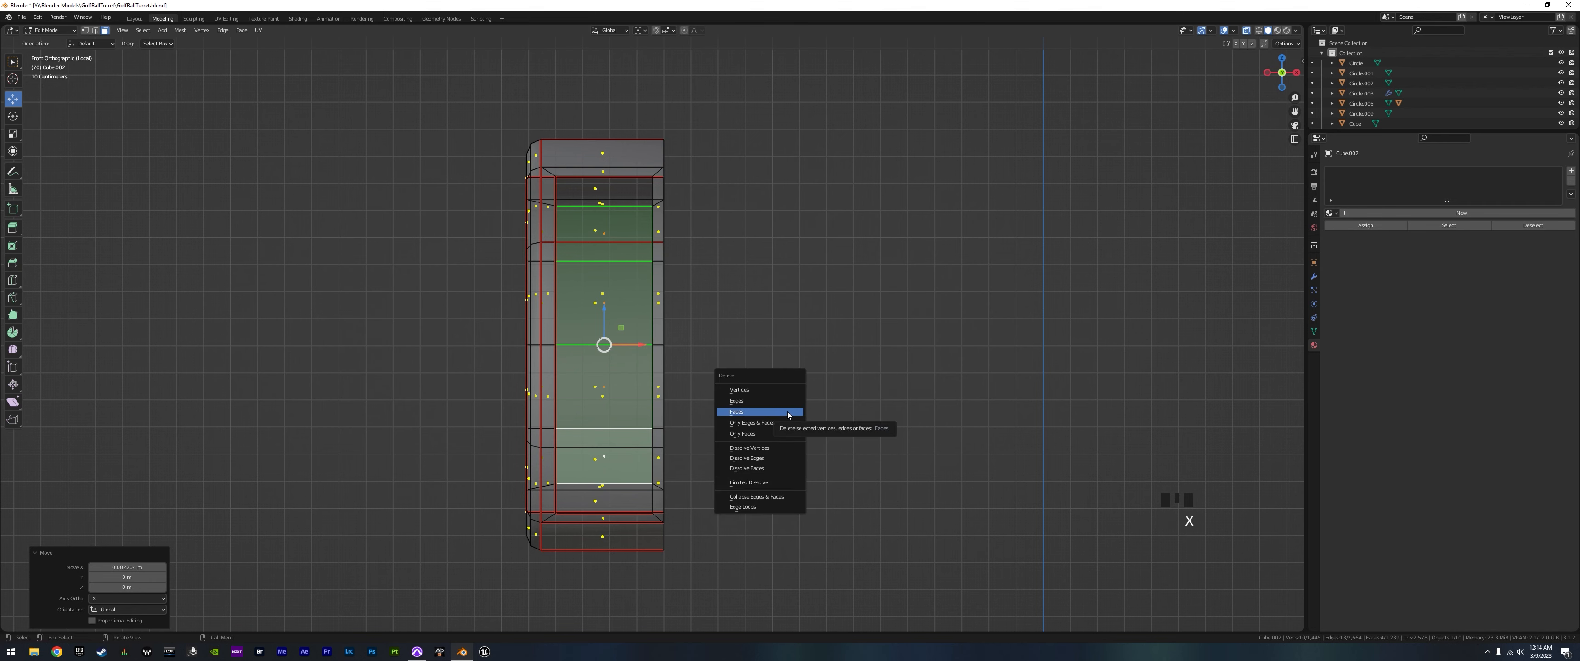
pyautogui.click(760, 413)
pyautogui.moveTo(780, 428); pyautogui.dragTo(117, 70, button='middle')
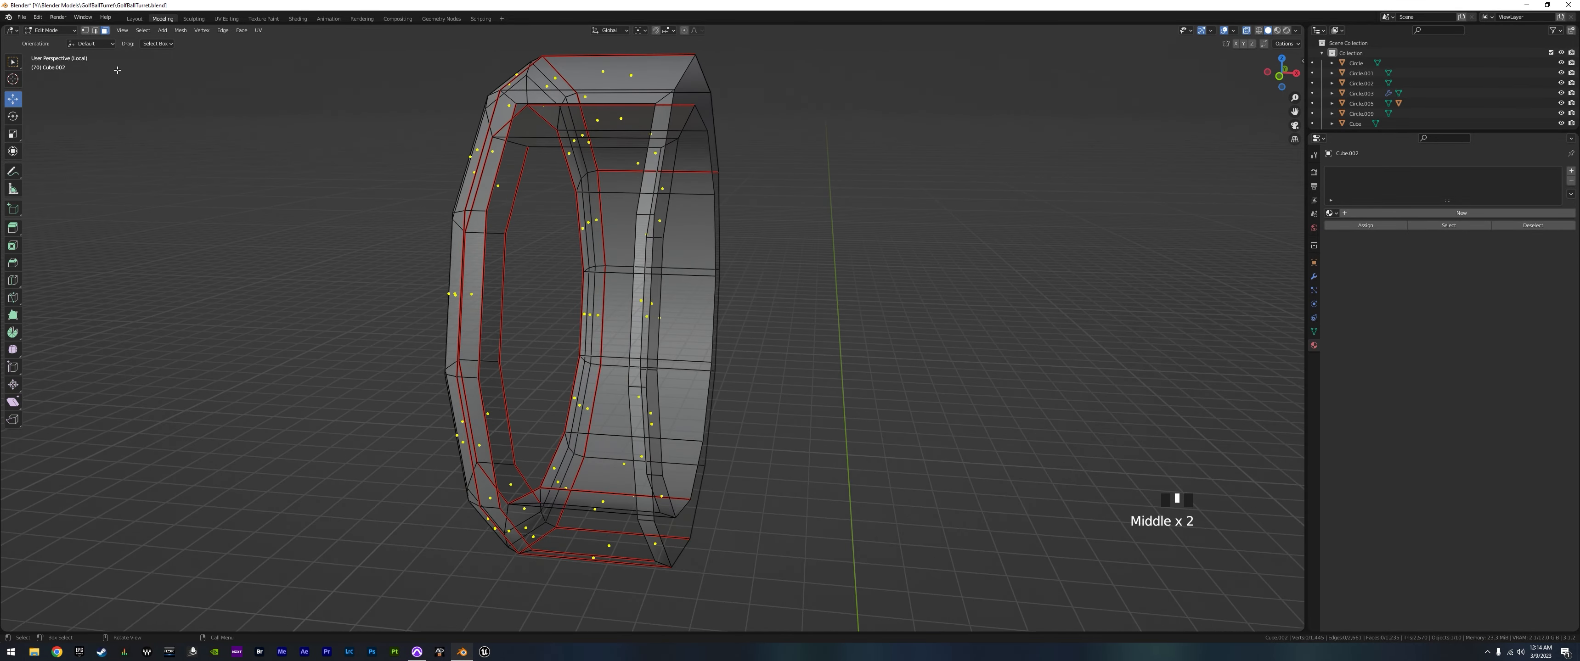
# - In edge select mode, fill faces between the inner and outer window edges at the collar's upper end and the topmost motor-side segment
pyautogui.click(95, 31)
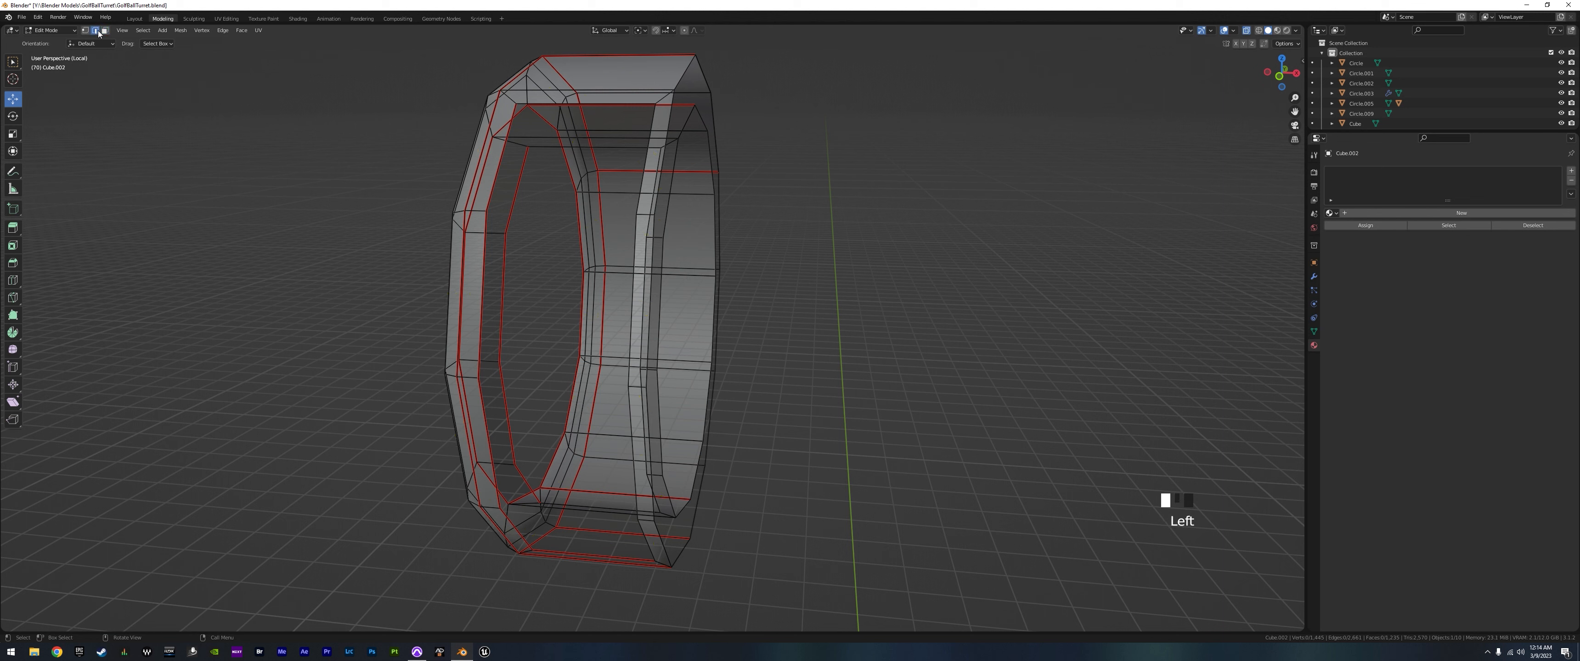
pyautogui.click(560, 148)
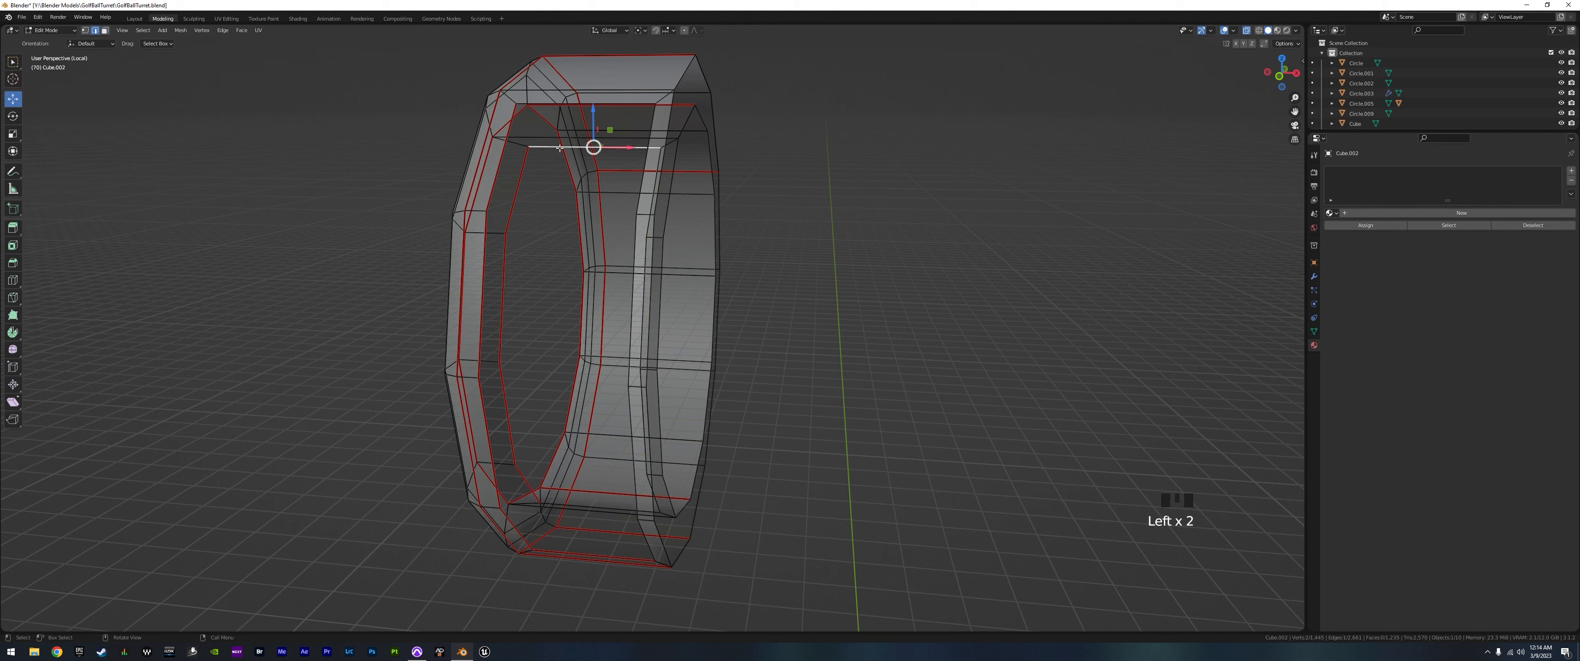
pyautogui.keyDown('shift'); pyautogui.click(542, 104); pyautogui.keyUp('shift')
pyautogui.press('f')
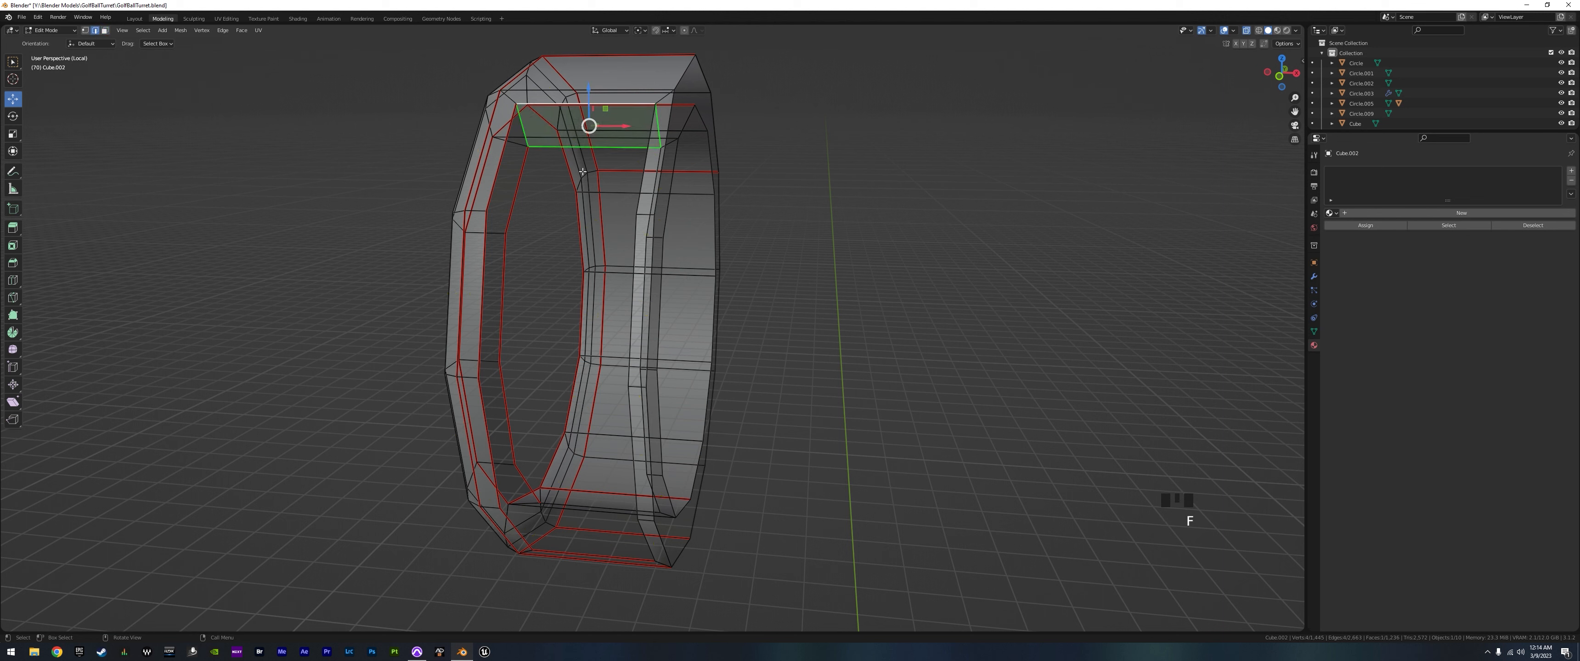
pyautogui.click(497, 178)
pyautogui.keyDown('shift'); pyautogui.click(515, 198); pyautogui.keyUp('shift')
pyautogui.press('f')
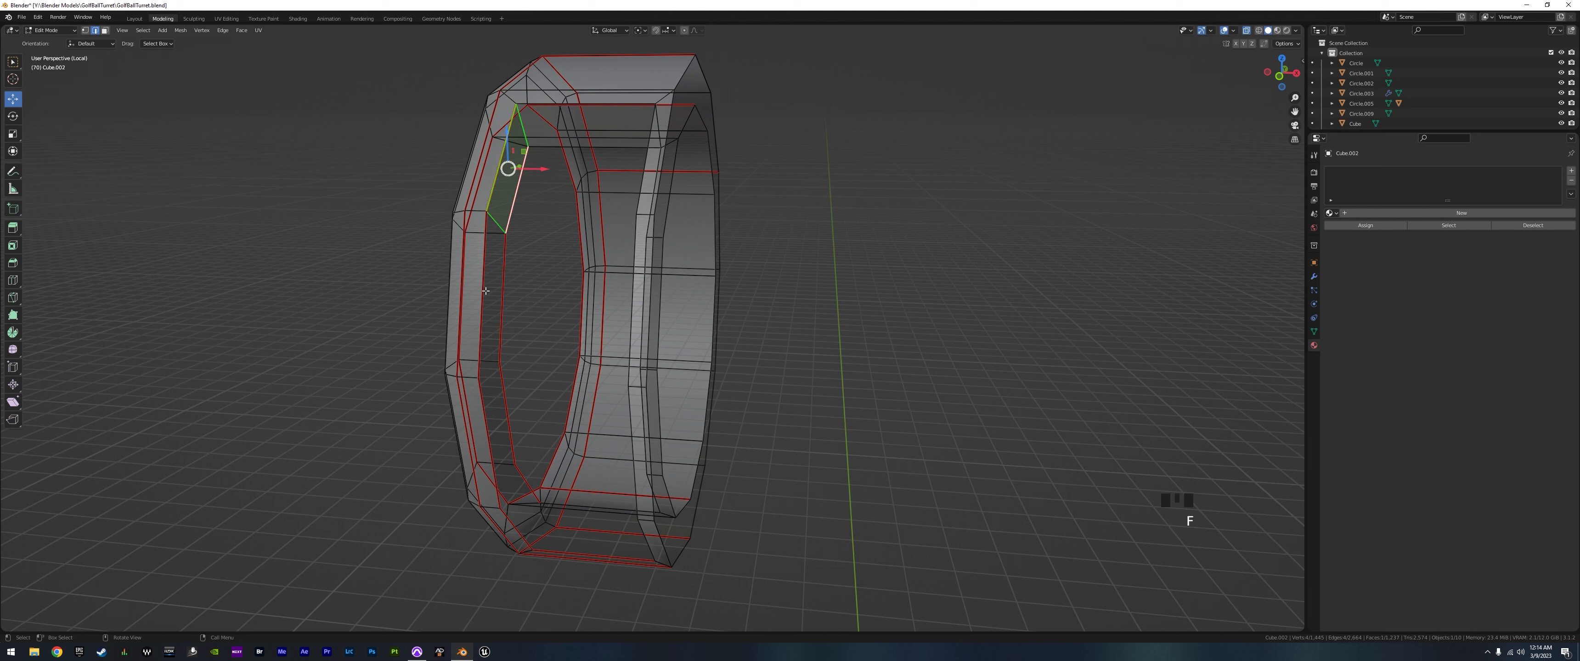
# - Fill the gaps between the inner and outer window edges on the next two motor-side segments down
pyautogui.click(483, 288)
pyautogui.keyDown('shift'); pyautogui.click(496, 314); pyautogui.keyUp('shift')
pyautogui.press('f')
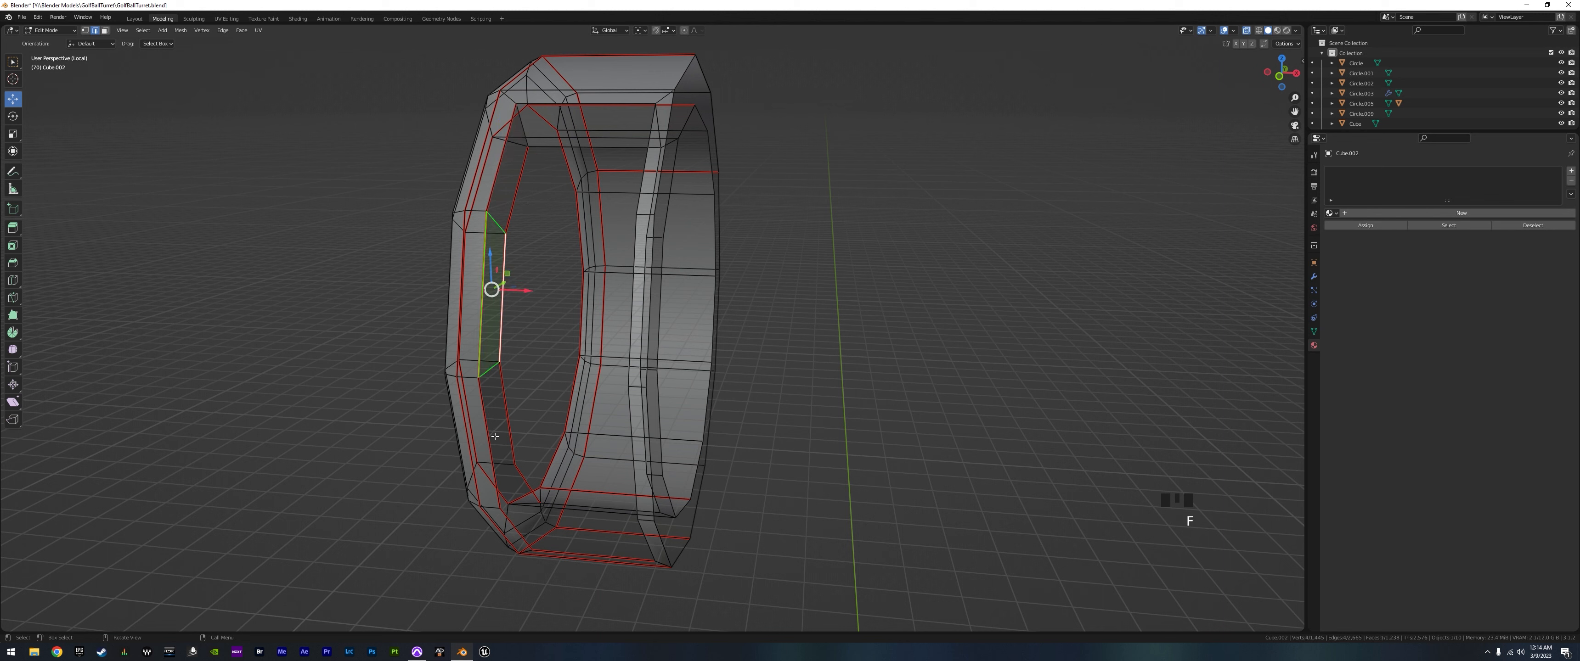
pyautogui.click(488, 430)
pyautogui.keyDown('shift'); pyautogui.click(517, 410); pyautogui.keyUp('shift')
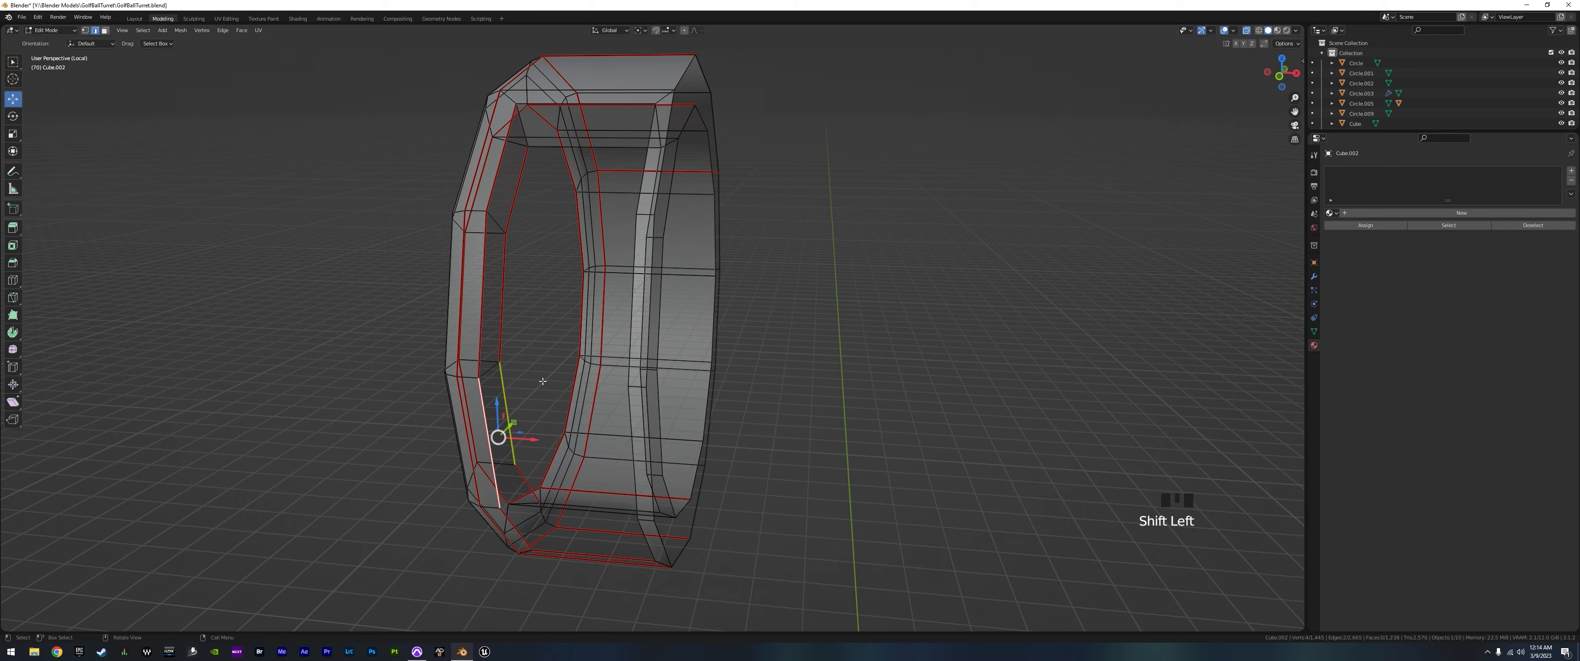
pyautogui.press('f')
# - Fill the lowest motor-side segment of the window rim, undoing the first attempt and reselecting its edges
pyautogui.click(505, 515)
pyautogui.keyDown('shift'); pyautogui.click(518, 494); pyautogui.keyUp('shift')
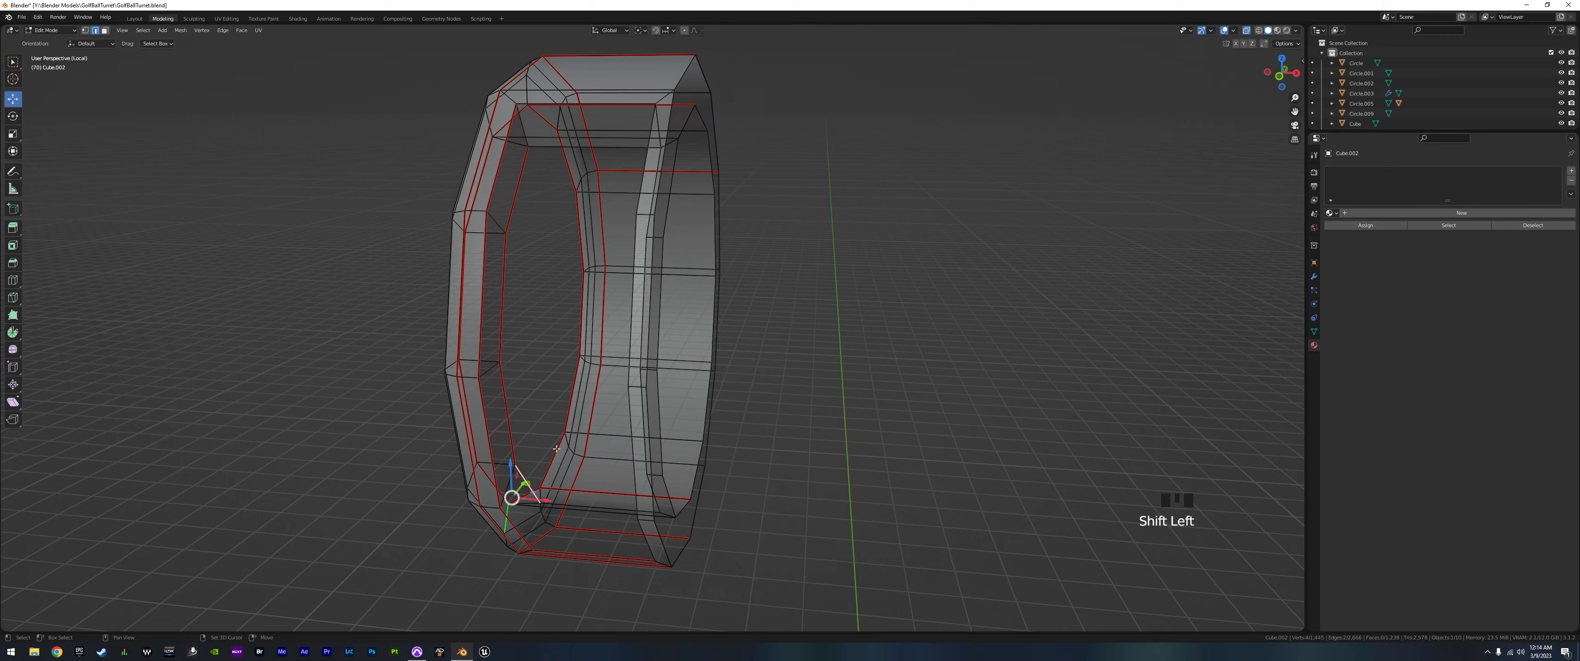
pyautogui.press('f')
pyautogui.moveTo(518, 494); pyautogui.dragTo(531, 440, button='middle')
pyautogui.hotkey('ctrl', 'z')
pyautogui.keyDown('shift'); pyautogui.click(493, 502); pyautogui.keyUp('shift')
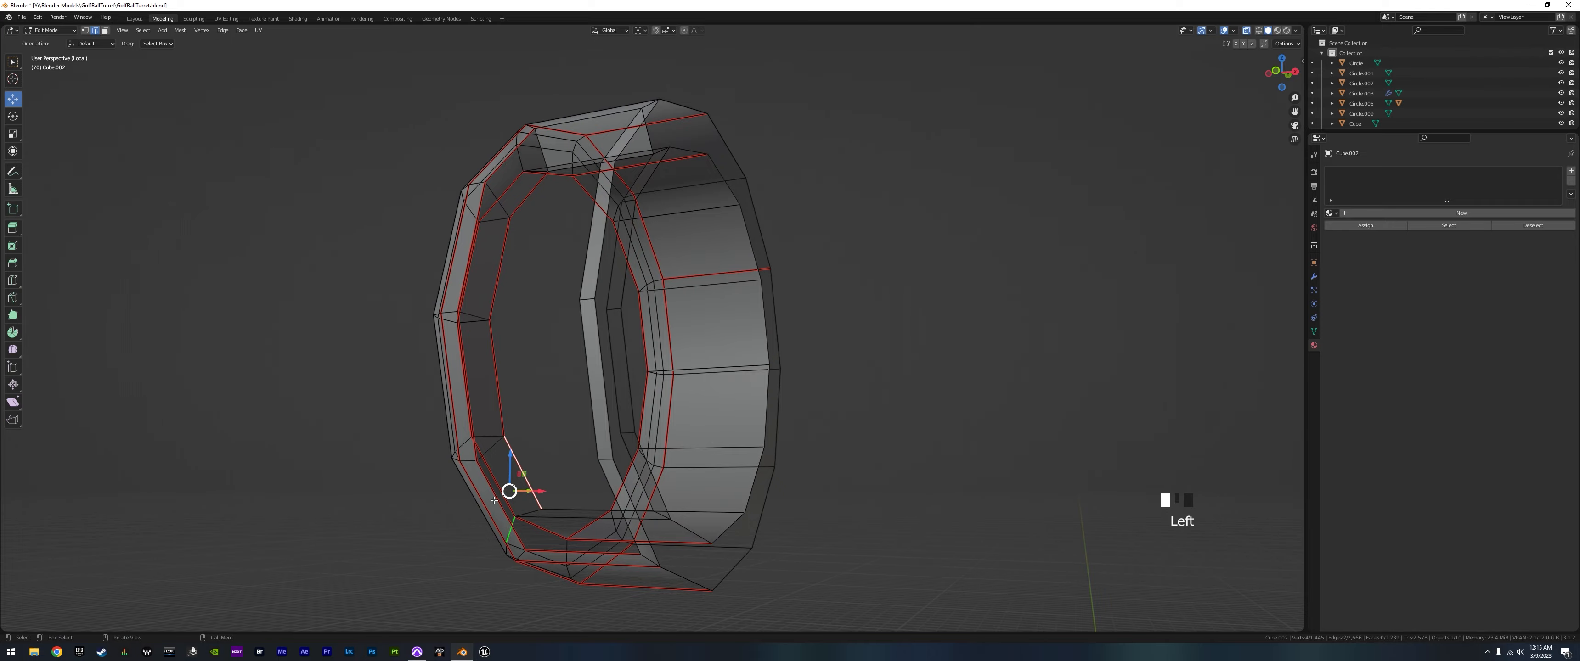
pyautogui.press('f')
# - Close the lower end of the window with a face between its inner and outer edges
pyautogui.moveTo(559, 414); pyautogui.dragTo(565, 493, button='middle')
pyautogui.click(568, 491)
pyautogui.keyDown('shift'); pyautogui.click(560, 451); pyautogui.keyUp('shift')
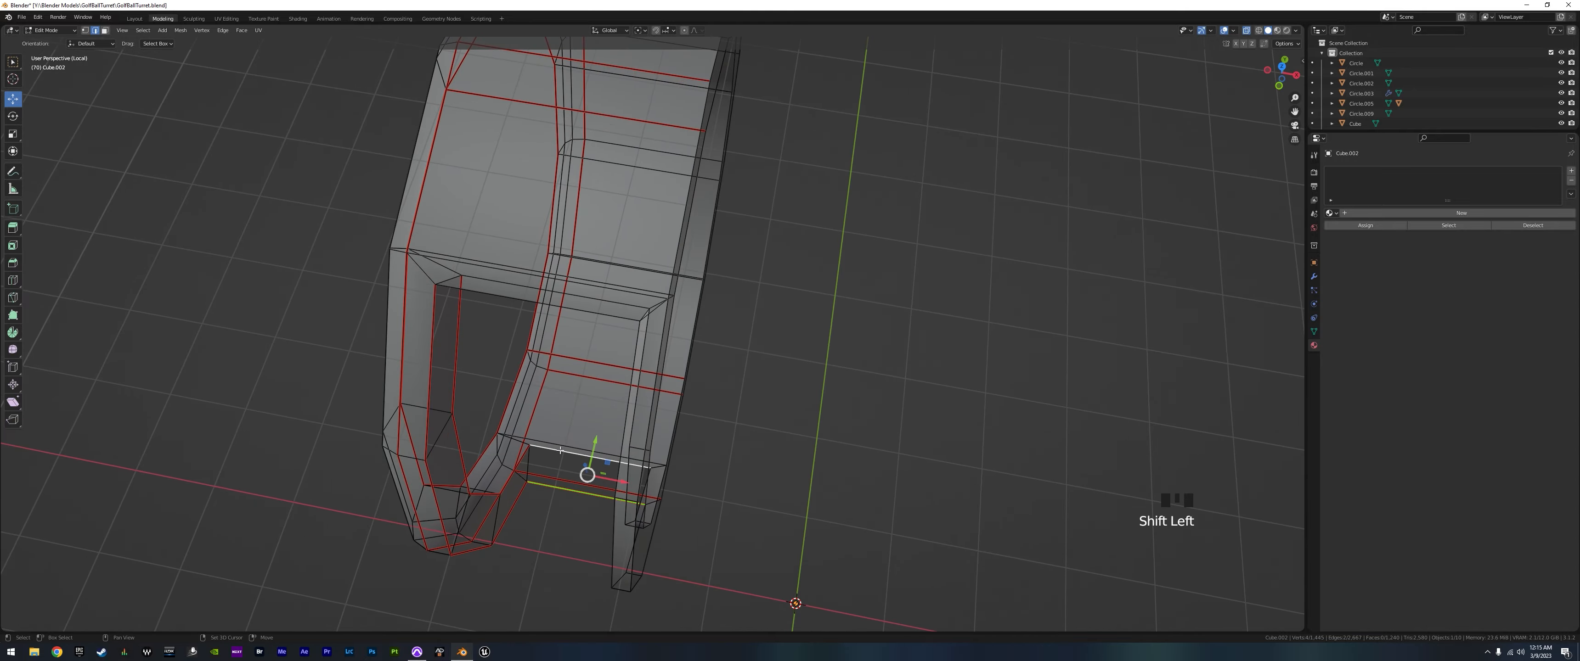
pyautogui.press('f')
pyautogui.moveTo(563, 413); pyautogui.dragTo(660, 412, button='middle')
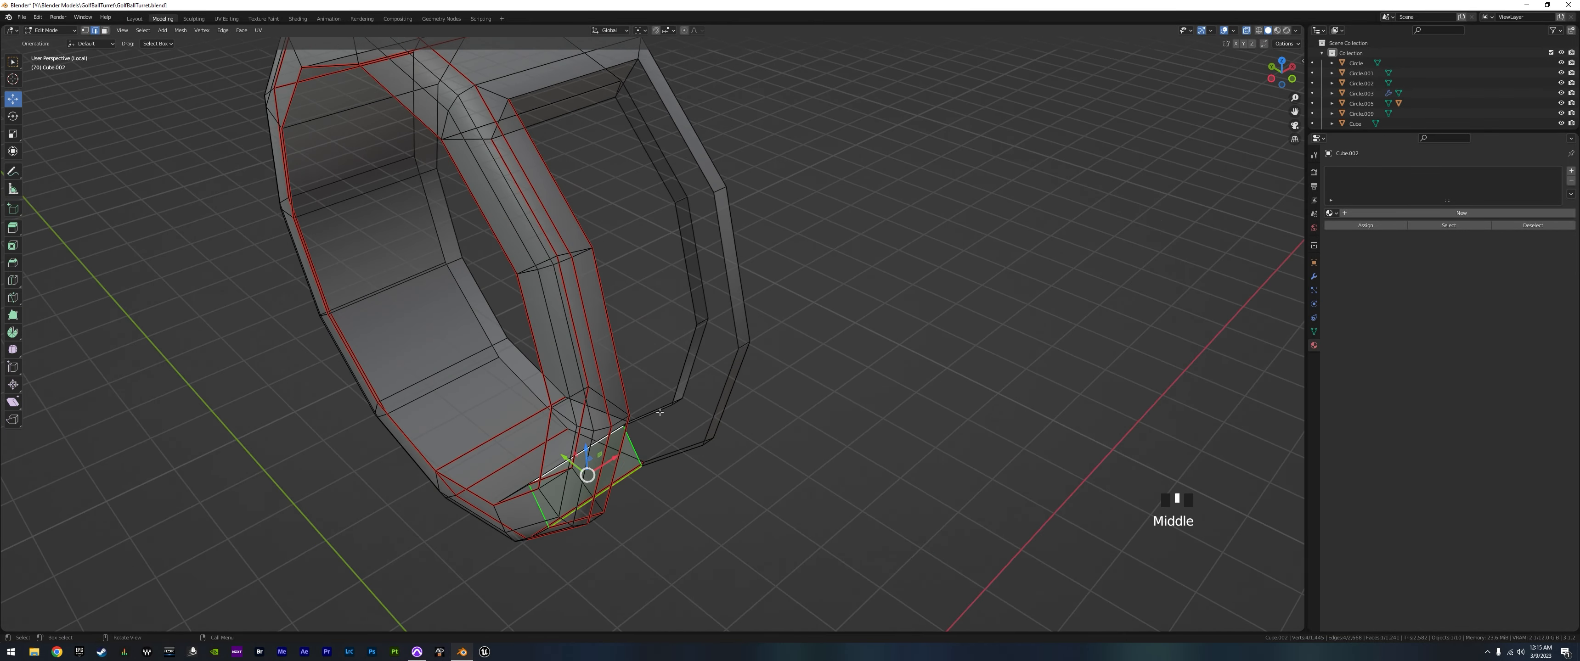
# - Fill the two lowest plate-side segments of the window rim between their inner and outer edges
pyautogui.click(670, 457)
pyautogui.moveTo(669, 453); pyautogui.dragTo(651, 368, button='middle')
pyautogui.keyDown('shift'); pyautogui.click(643, 429); pyautogui.keyUp('shift')
pyautogui.press('f')
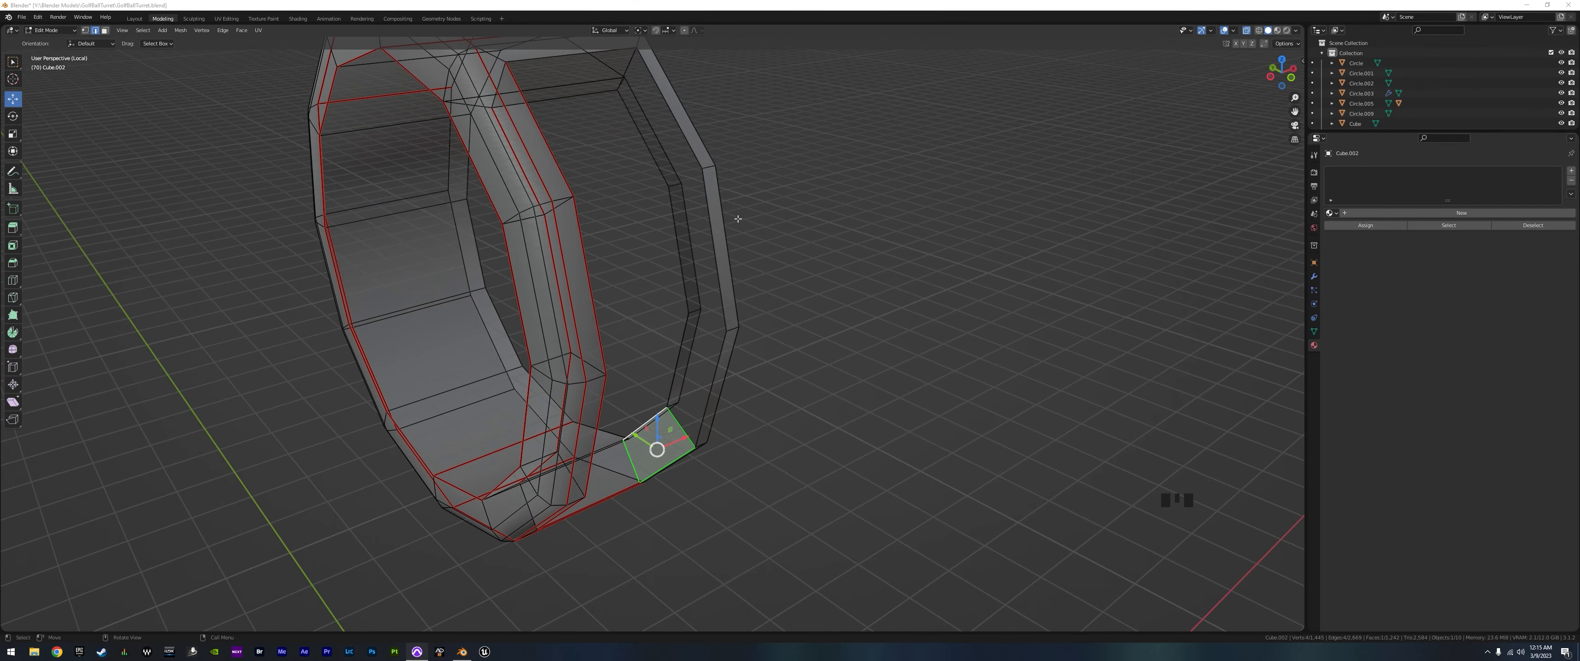
pyautogui.click(707, 398)
pyautogui.keyDown('shift'); pyautogui.click(675, 366); pyautogui.keyUp('shift')
pyautogui.press('f')
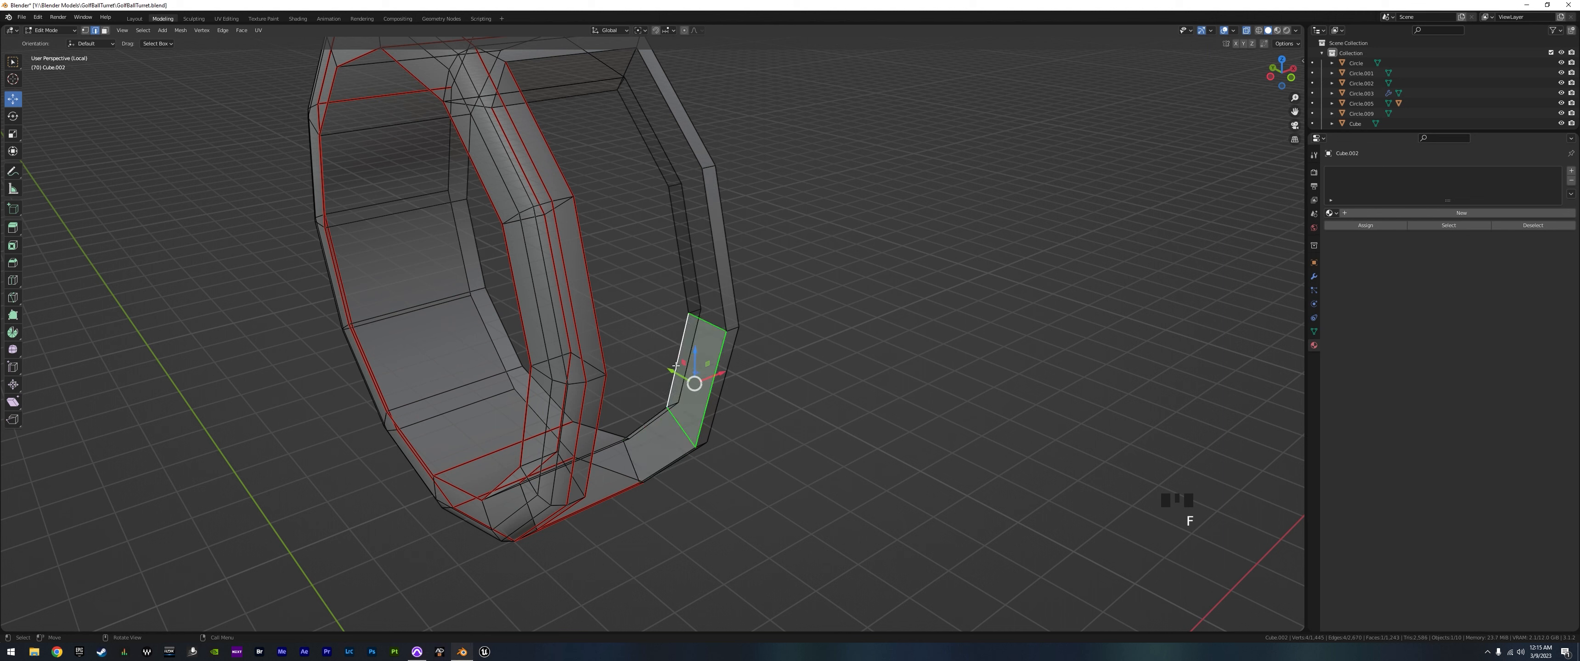
# - Fill the two upper plate-side segments to finish closing the window's thickness
pyautogui.click(685, 266)
pyautogui.keyDown('shift'); pyautogui.click(714, 260); pyautogui.keyUp('shift')
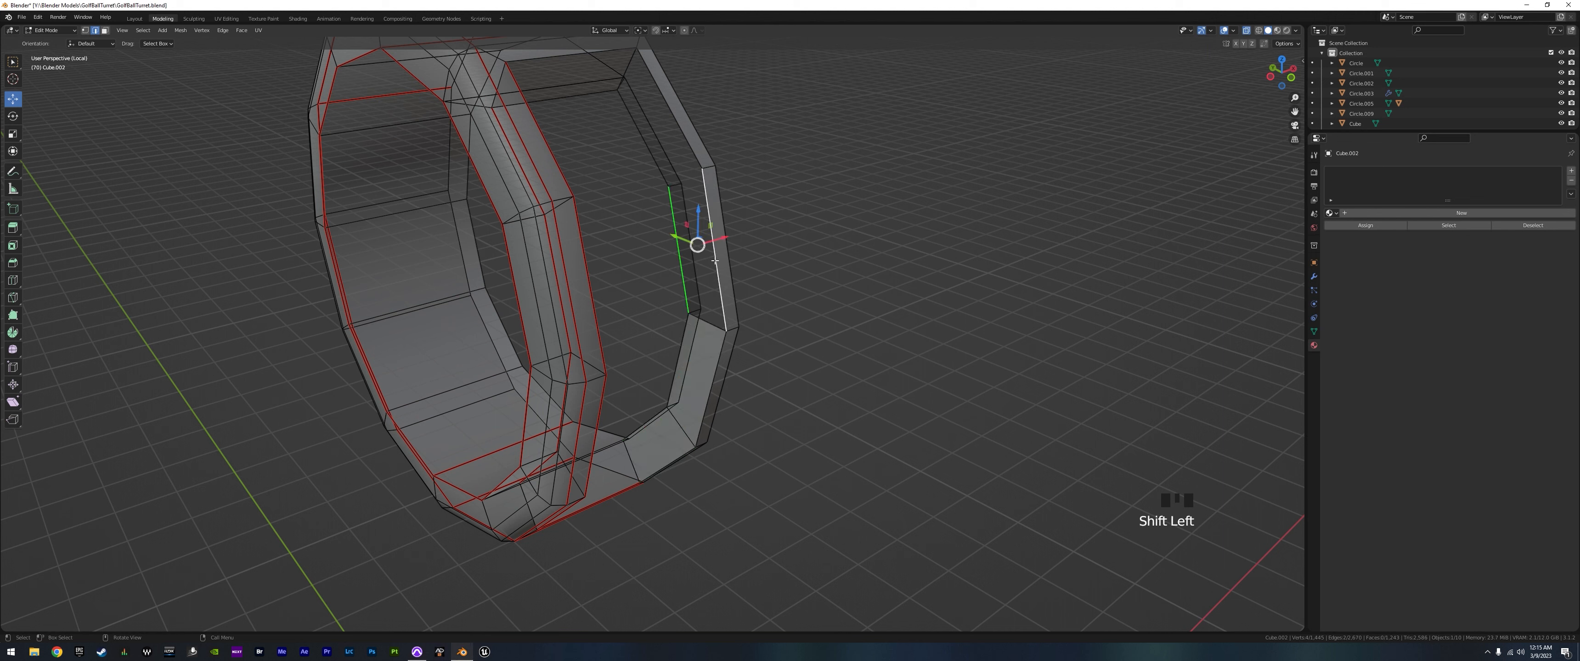
pyautogui.press('f')
pyautogui.click(655, 153)
pyautogui.keyDown('shift'); pyautogui.click(687, 133); pyautogui.keyUp('shift')
pyautogui.press('f')
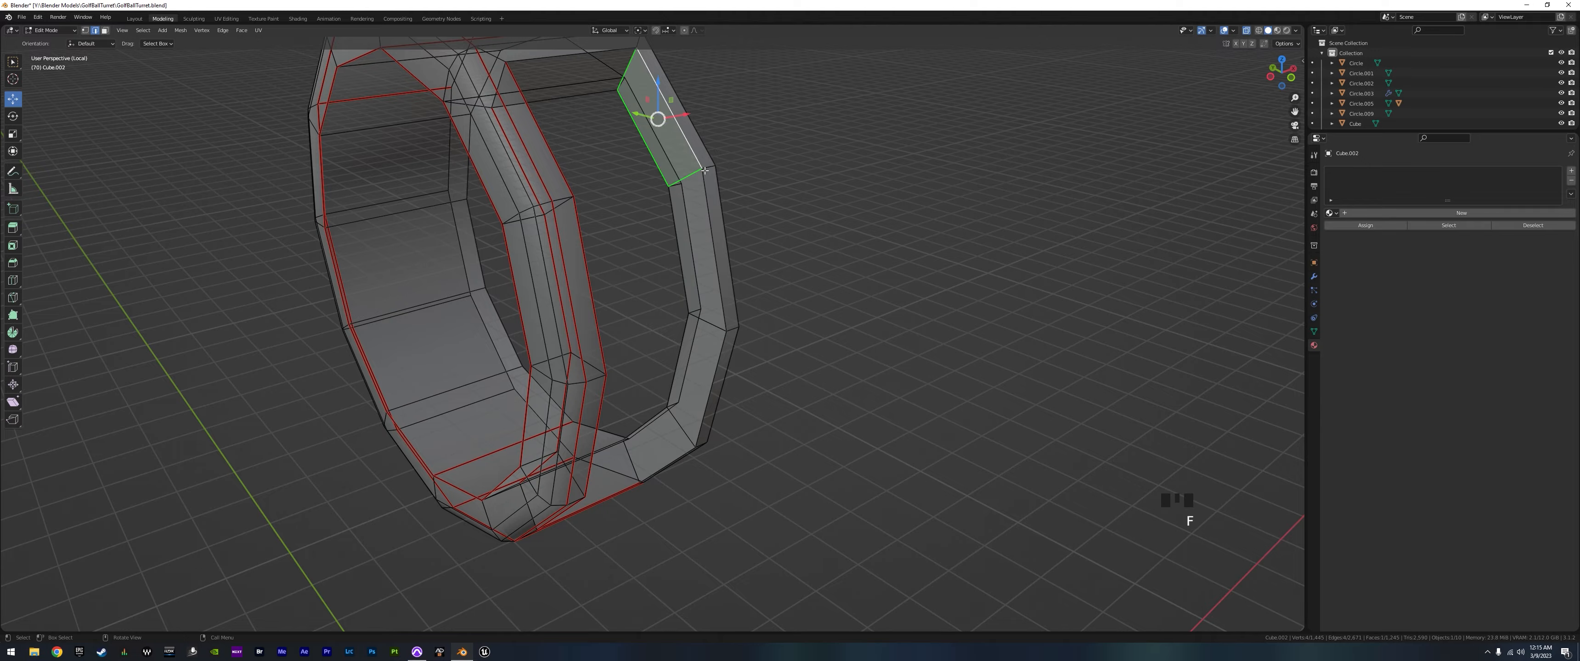
pyautogui.moveTo(688, 133); pyautogui.dragTo(1117, 121, button='middle')
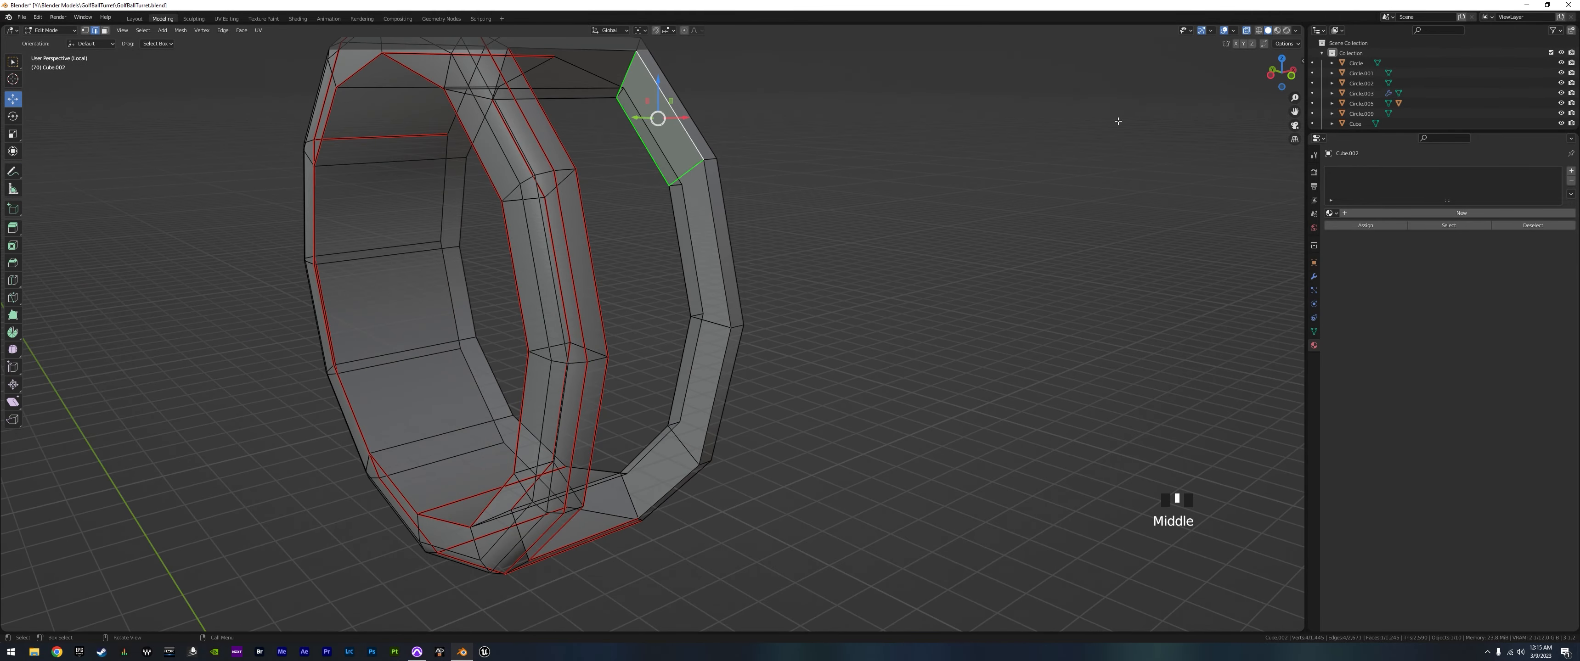
# - Turn off X-ray, leave local view and return to object mode to show the whole turret
pyautogui.click(1246, 30)
pyautogui.moveTo(705, 196); pyautogui.dragTo(781, 292, button='middle')
pyautogui.press('KP_Divide')
pyautogui.scroll(4, 781, 393)
pyautogui.scroll(-4, 734, 281)
pyautogui.press('Tab')
# - Edit the motors' mesh with X-ray on and move the middle motor's shaft end along X toward the motor in front view
pyautogui.click(682, 245)
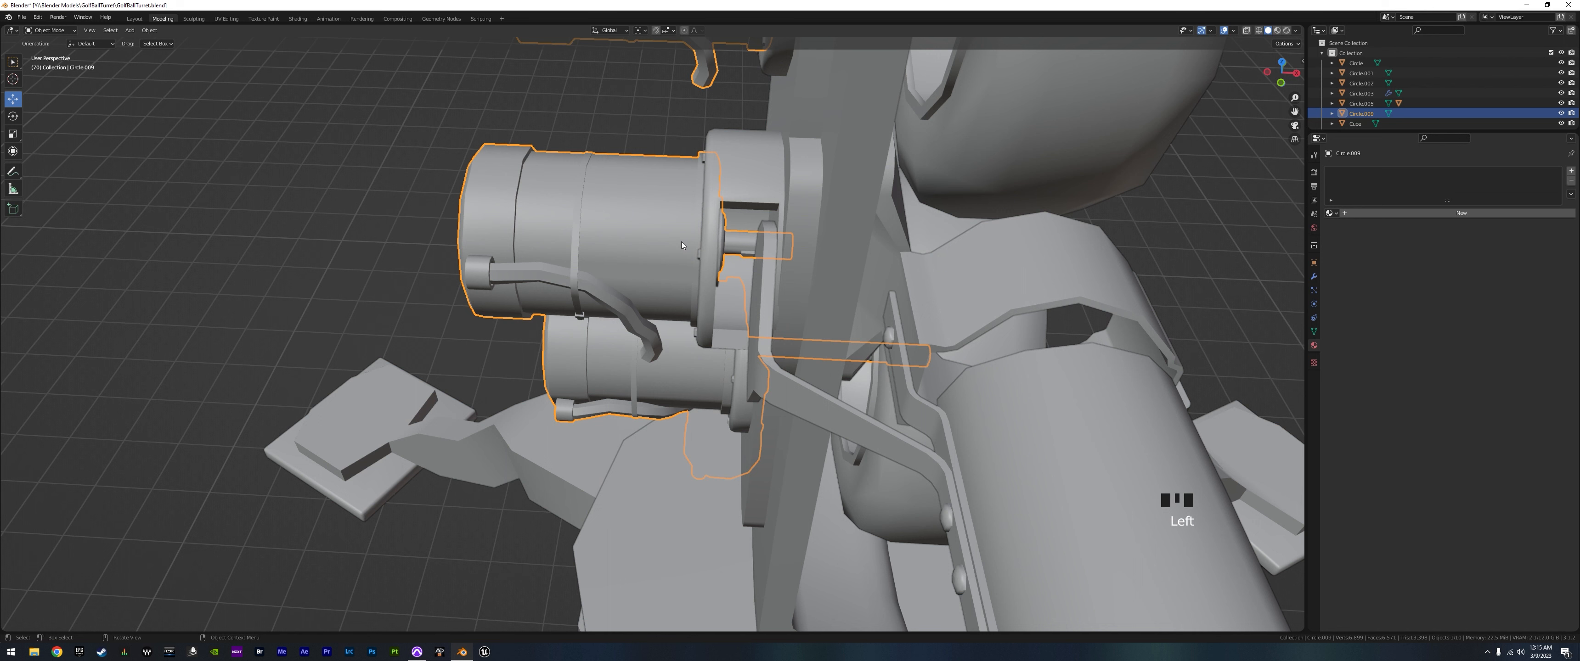
pyautogui.press('Tab')
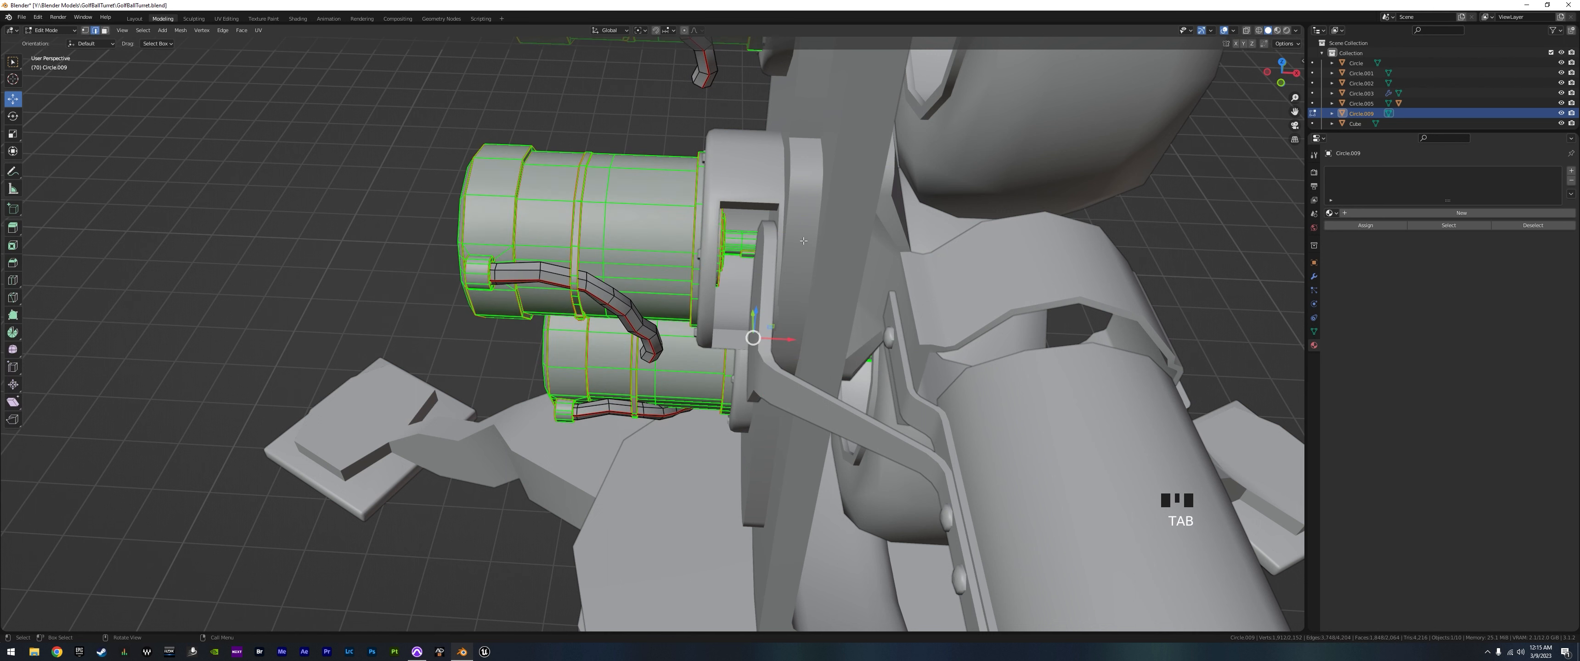
pyautogui.click(1247, 31)
pyautogui.moveTo(774, 215); pyautogui.dragTo(822, 249)
pyautogui.click(818, 246)
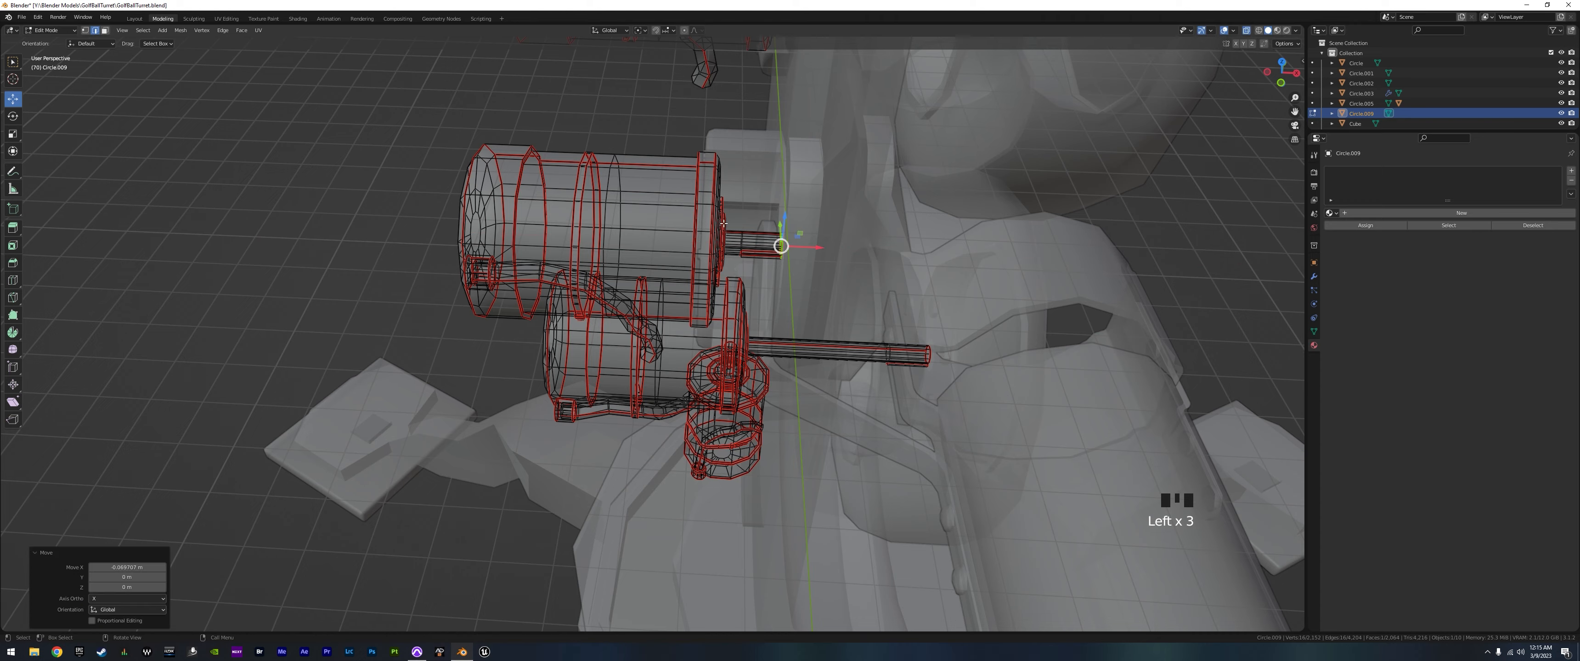
pyautogui.press('KP_3')
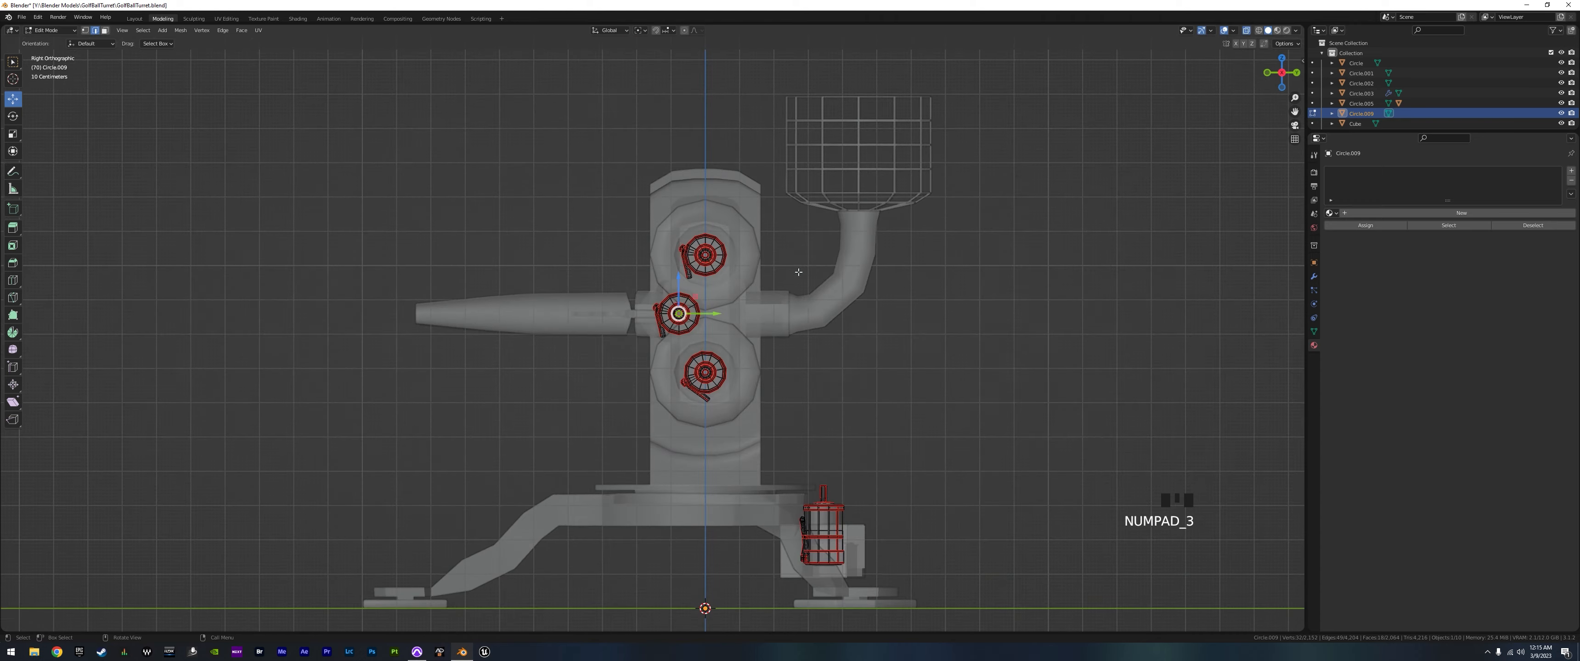
pyautogui.press('KP_1')
pyautogui.scroll(11, 765, 286)
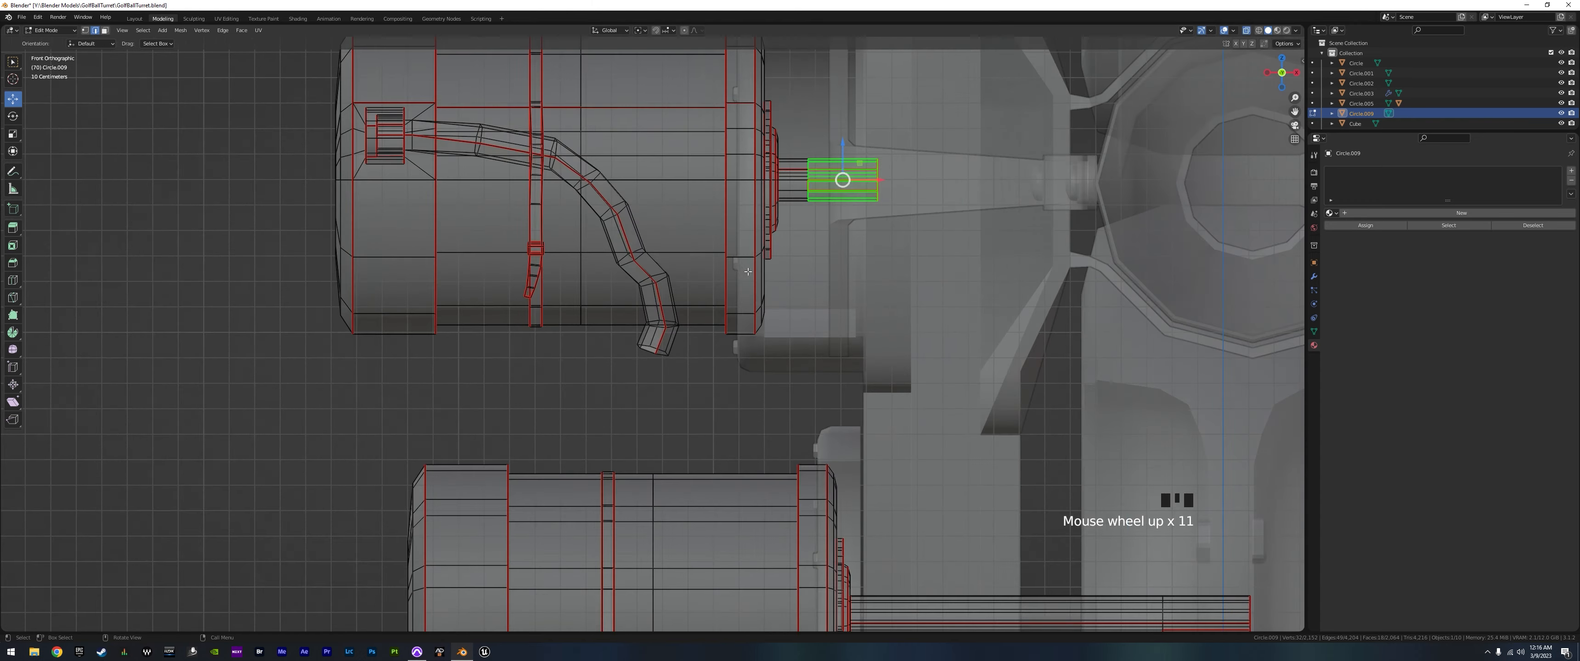
pyautogui.keyDown('shift'); pyautogui.moveTo(845, 303); pyautogui.dragTo(711, 370, button='middle'); pyautogui.keyUp('shift')
pyautogui.moveTo(749, 239); pyautogui.dragTo(731, 236)
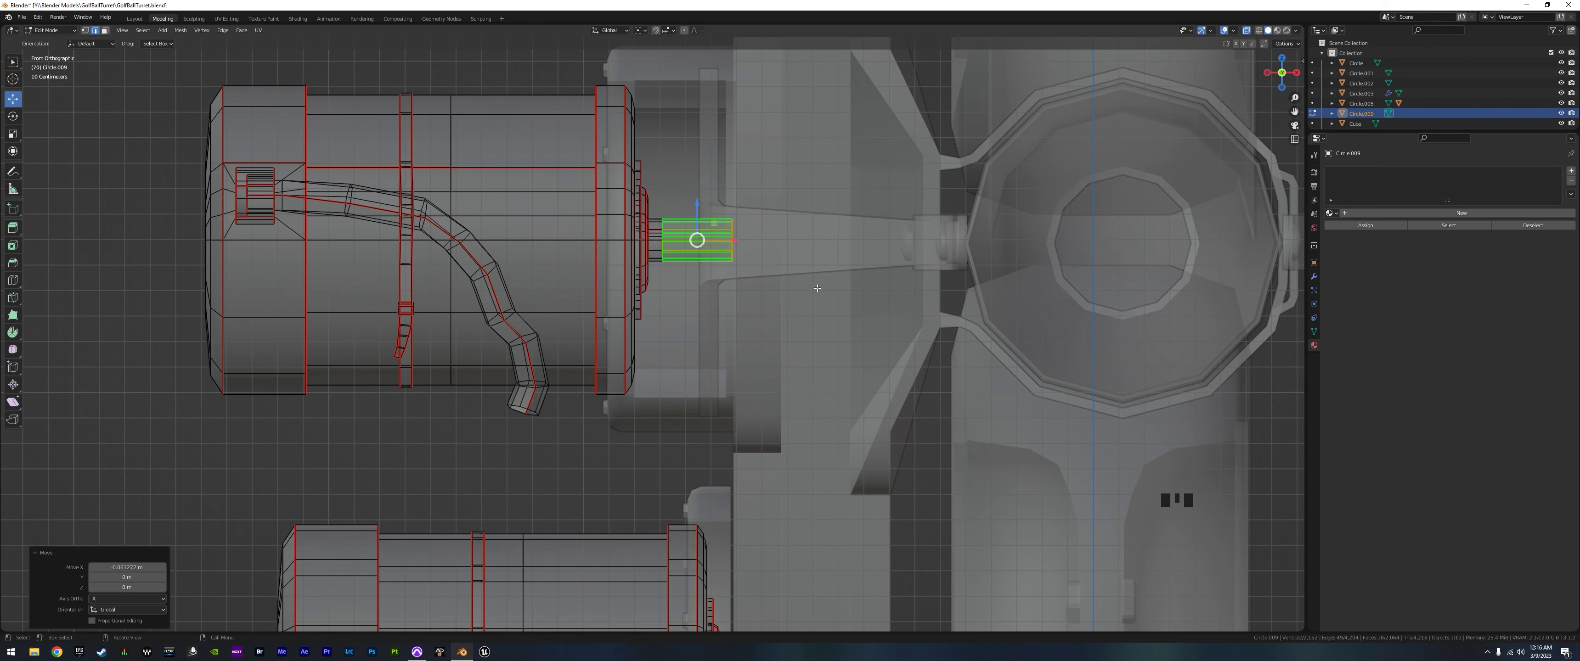
# - Scale the shaft end to about 0.79 along X, adjust its X position and leave edit mode
pyautogui.press('s')
pyautogui.press('x')
pyautogui.click(791, 276)
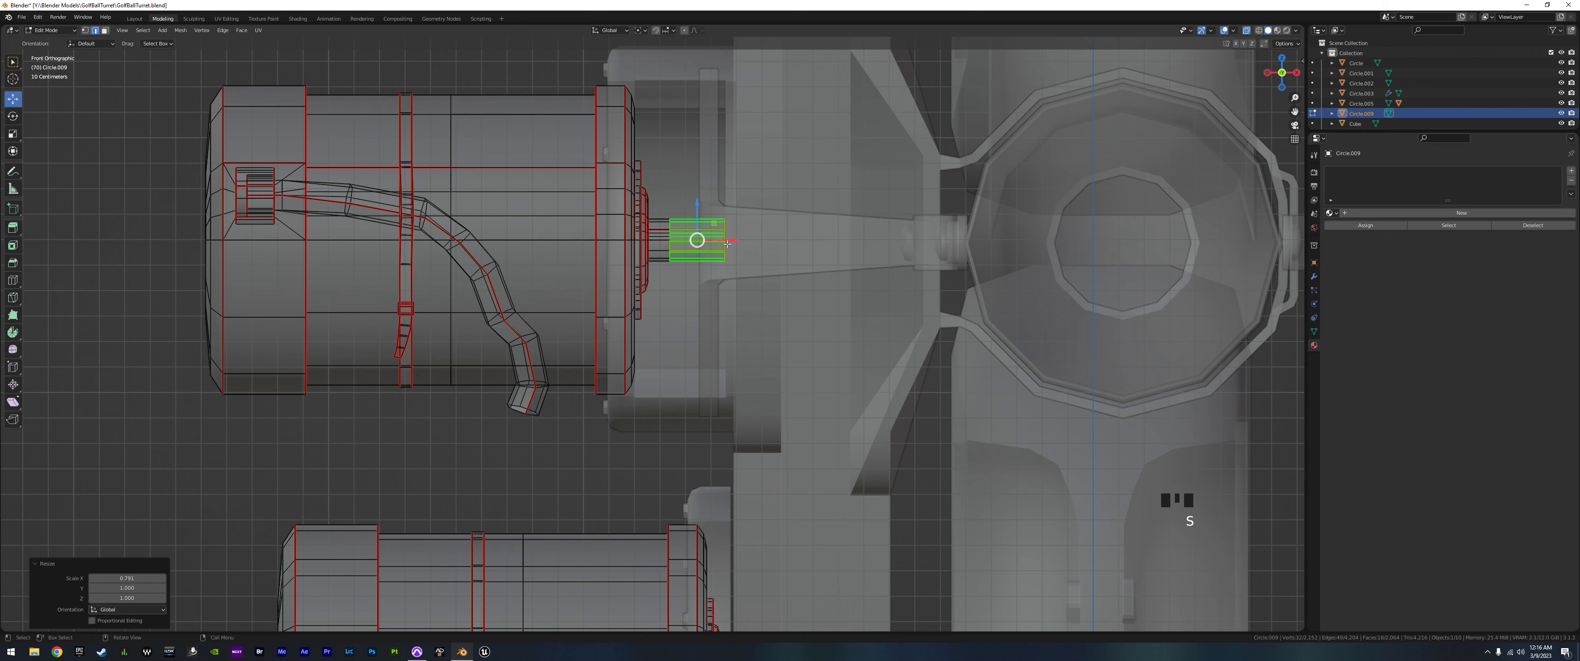
pyautogui.moveTo(737, 242); pyautogui.dragTo(739, 243)
pyautogui.press('Tab')
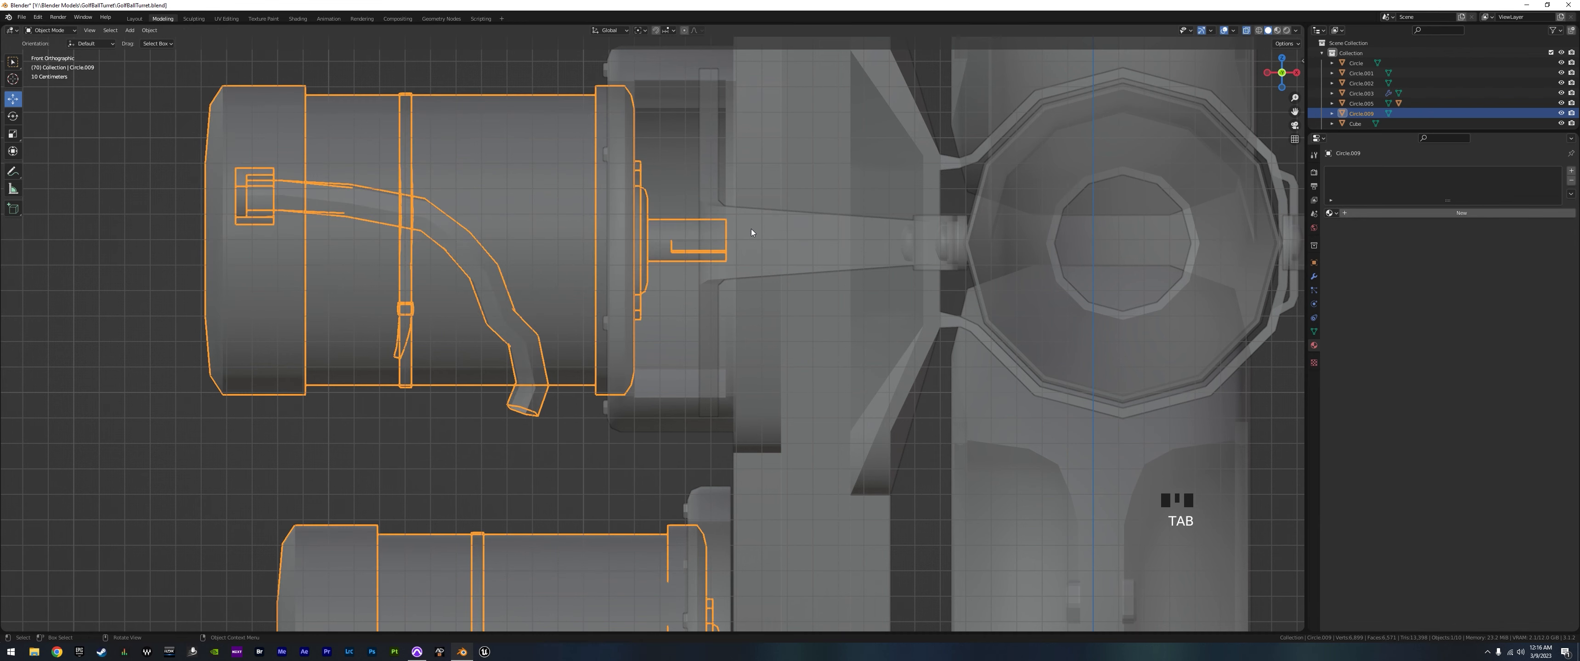
# - Move the flat end plate of the barrel's support arm along X toward the middle motor
pyautogui.click(752, 229)
pyautogui.press('Tab')
pyautogui.press('Tab')
pyautogui.click(736, 240)
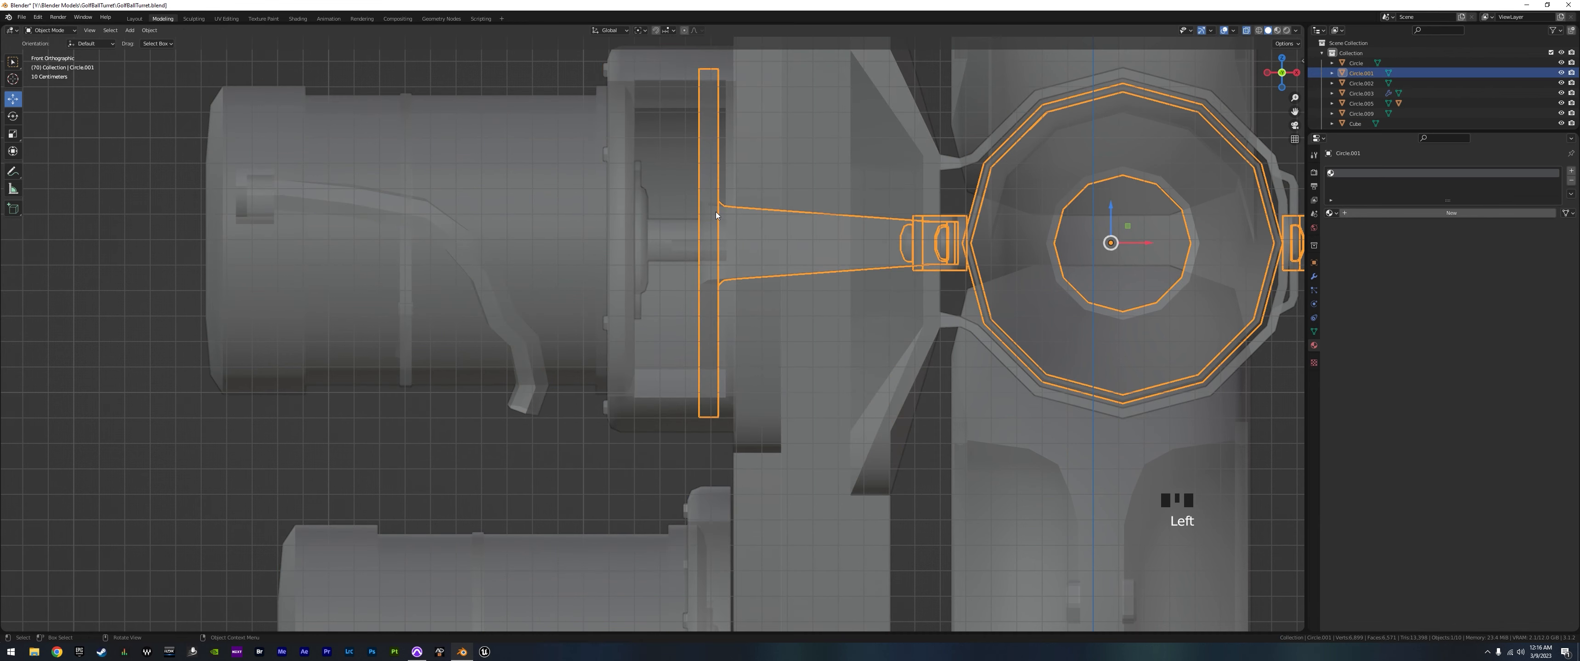
pyautogui.press('Tab')
pyautogui.moveTo(681, 64); pyautogui.dragTo(782, 441)
pyautogui.moveTo(753, 241); pyautogui.dragTo(735, 242)
pyautogui.moveTo(788, 382); pyautogui.dragTo(728, 354, button='middle')
pyautogui.scroll(-15, 794, 393)
pyautogui.scroll(6, 719, 349)
pyautogui.press('Tab')
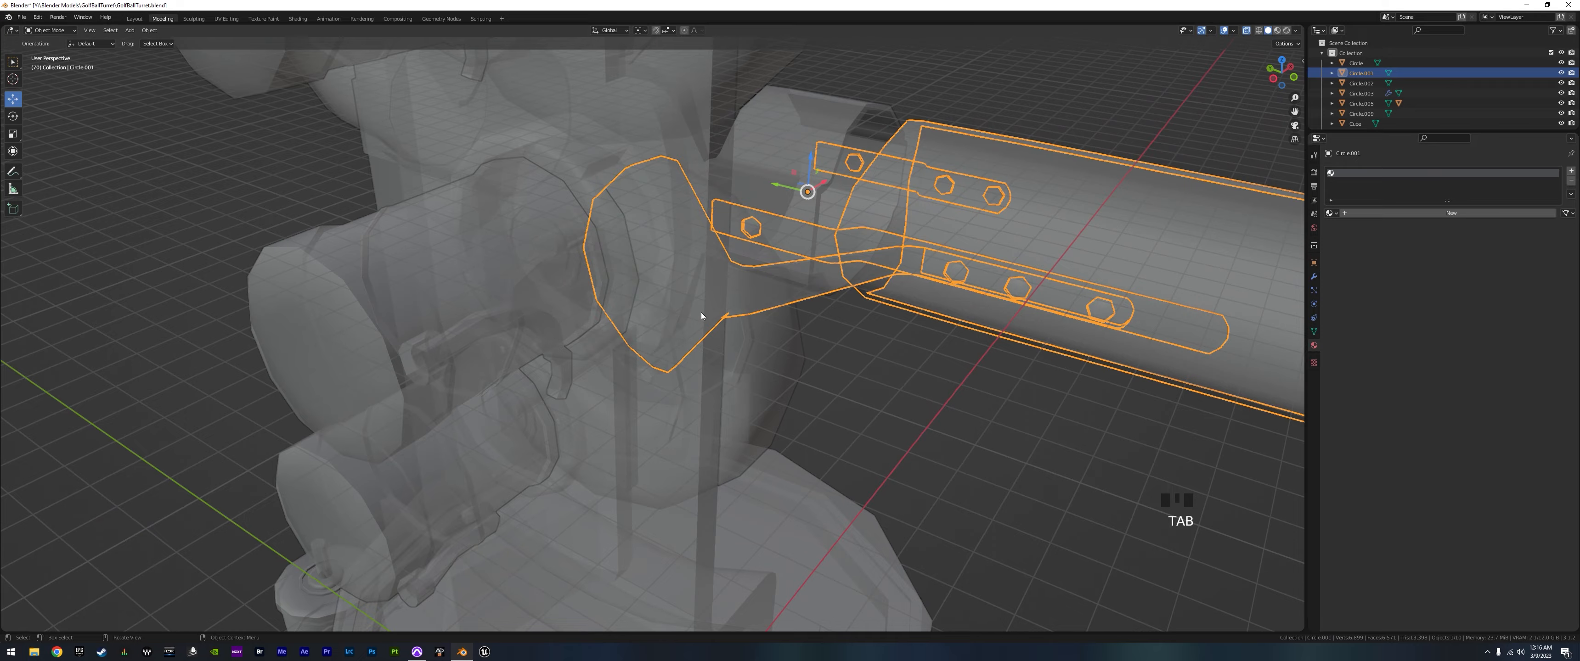
# - Select the upright plate object, turn off X-ray and isolate it in local view in object mode
pyautogui.click(784, 262)
pyautogui.click(569, 145)
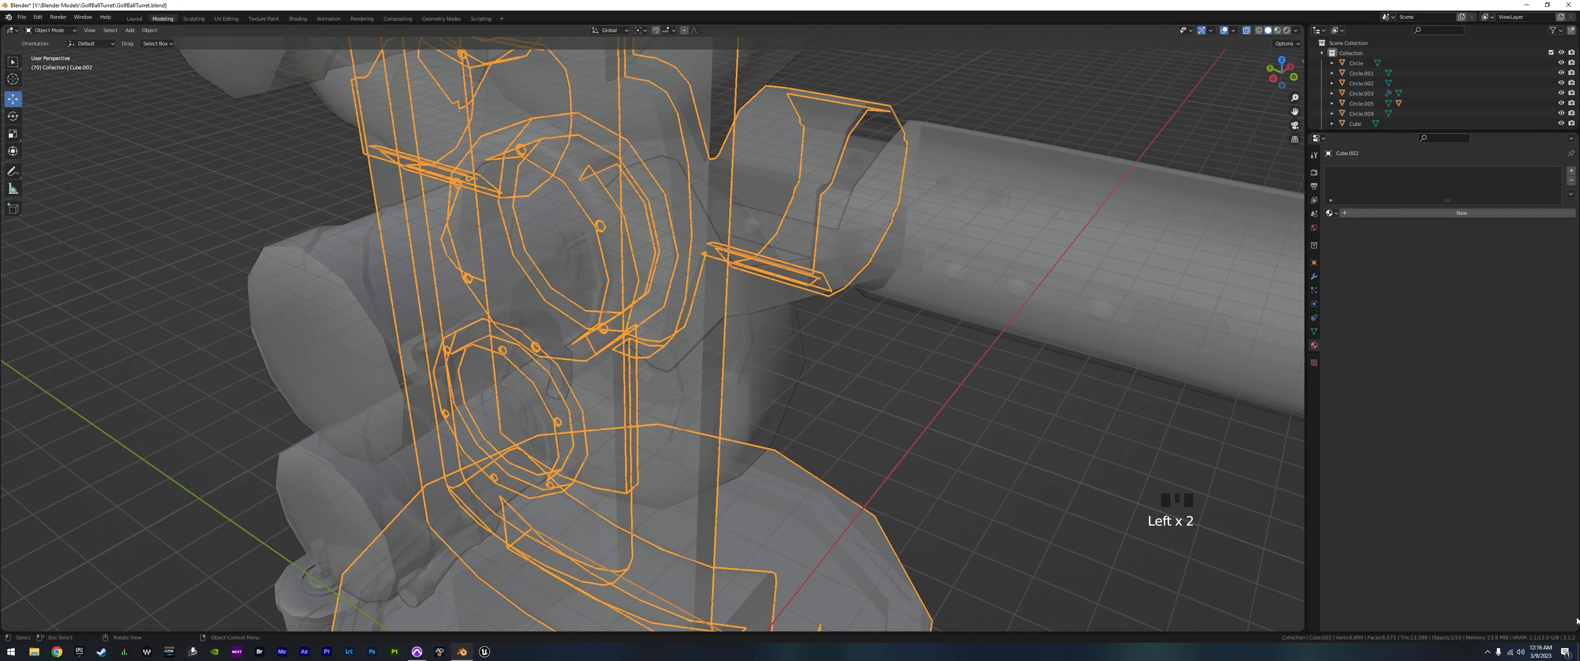
pyautogui.press('Tab')
pyautogui.moveTo(1062, 468); pyautogui.dragTo(708, 353, button='middle')
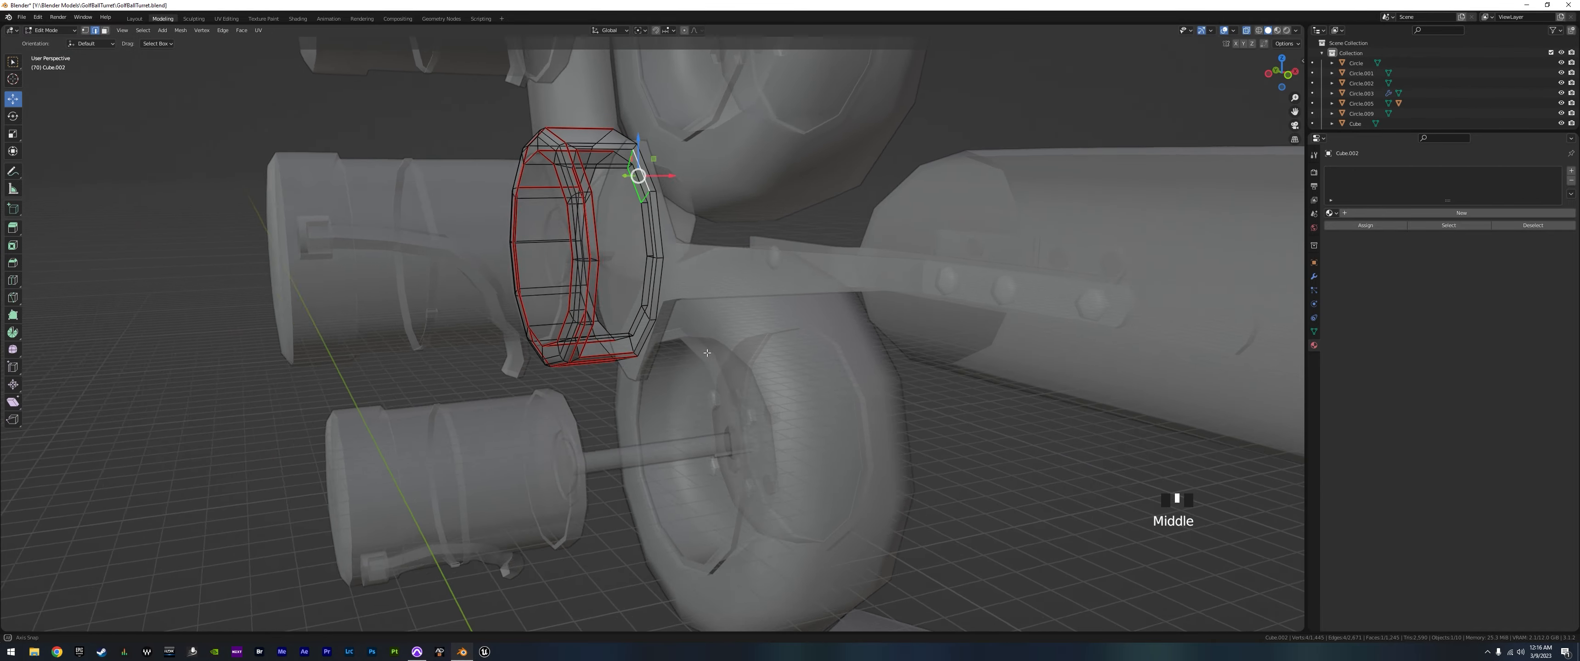
pyautogui.moveTo(708, 352); pyautogui.dragTo(755, 331, button='middle')
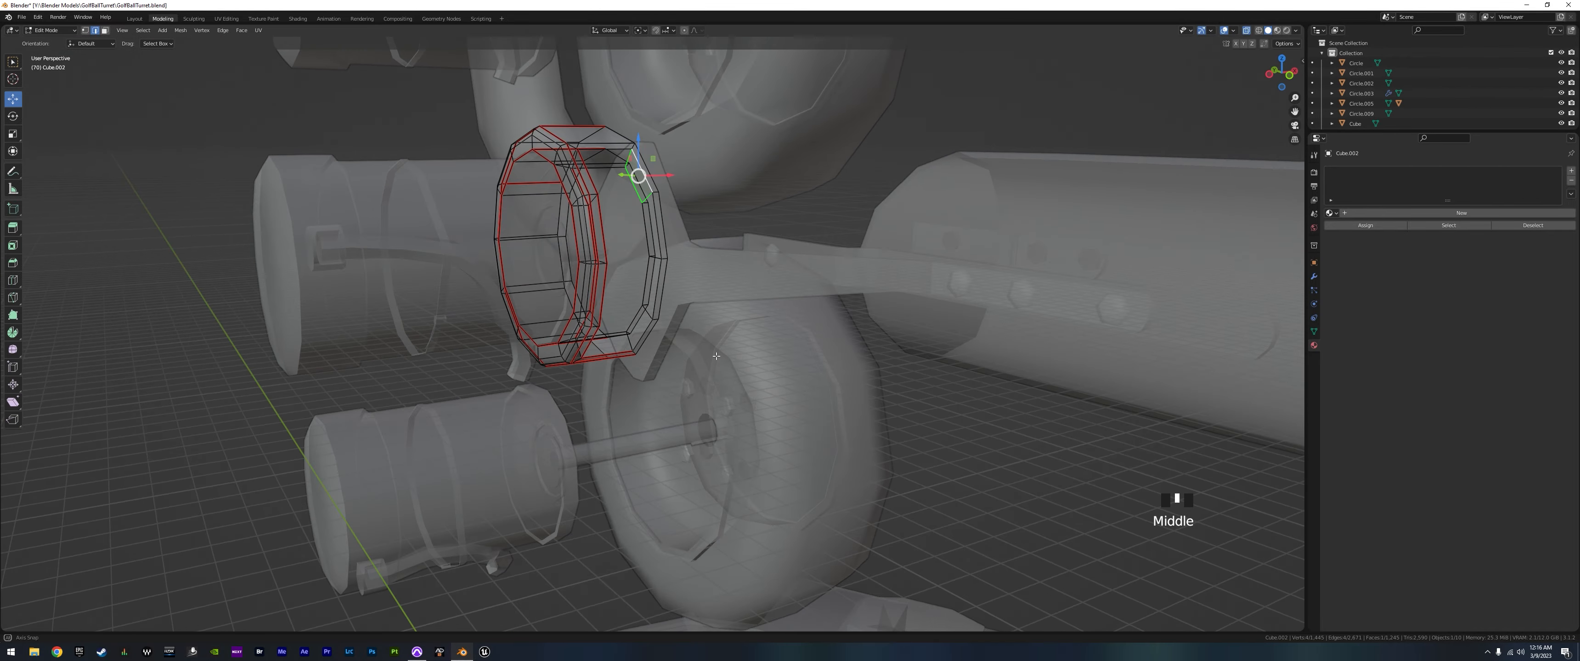
pyautogui.click(1247, 31)
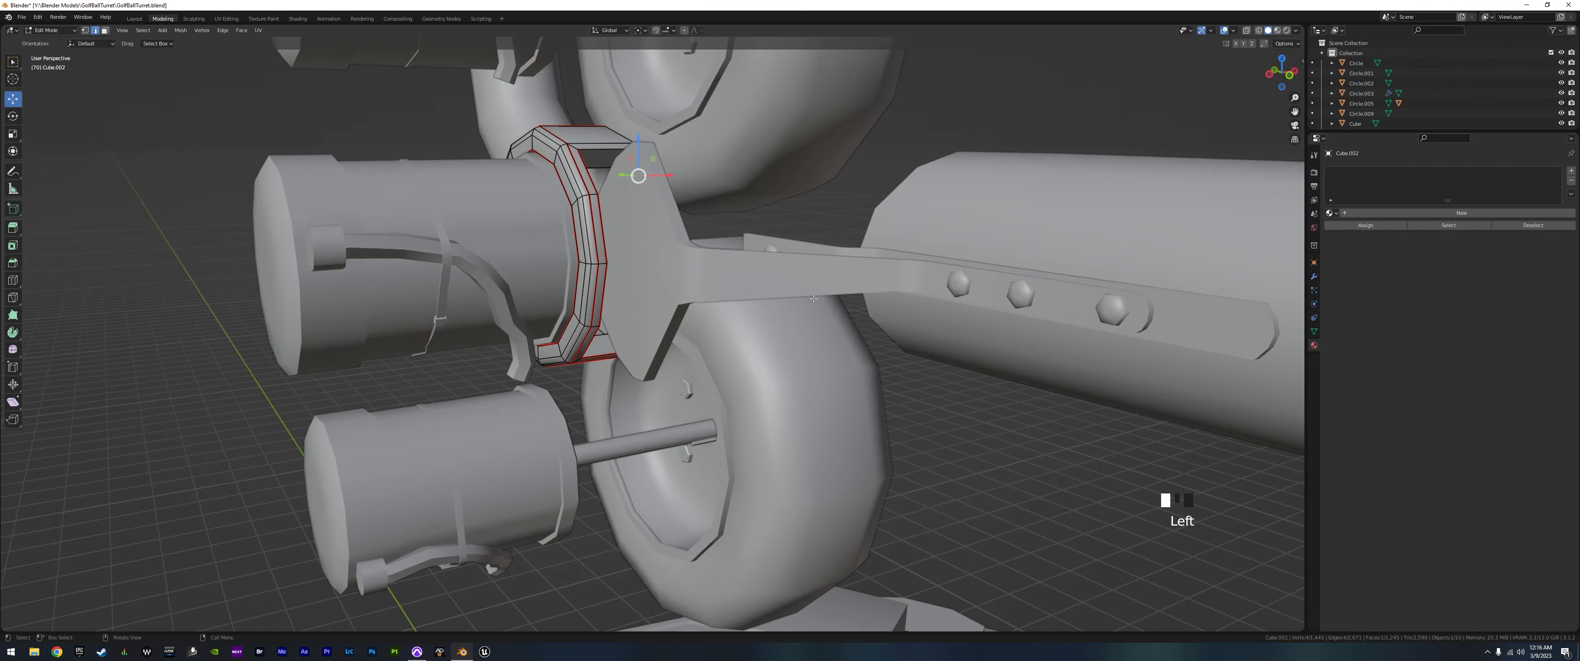
pyautogui.moveTo(797, 368); pyautogui.dragTo(705, 362, button='middle')
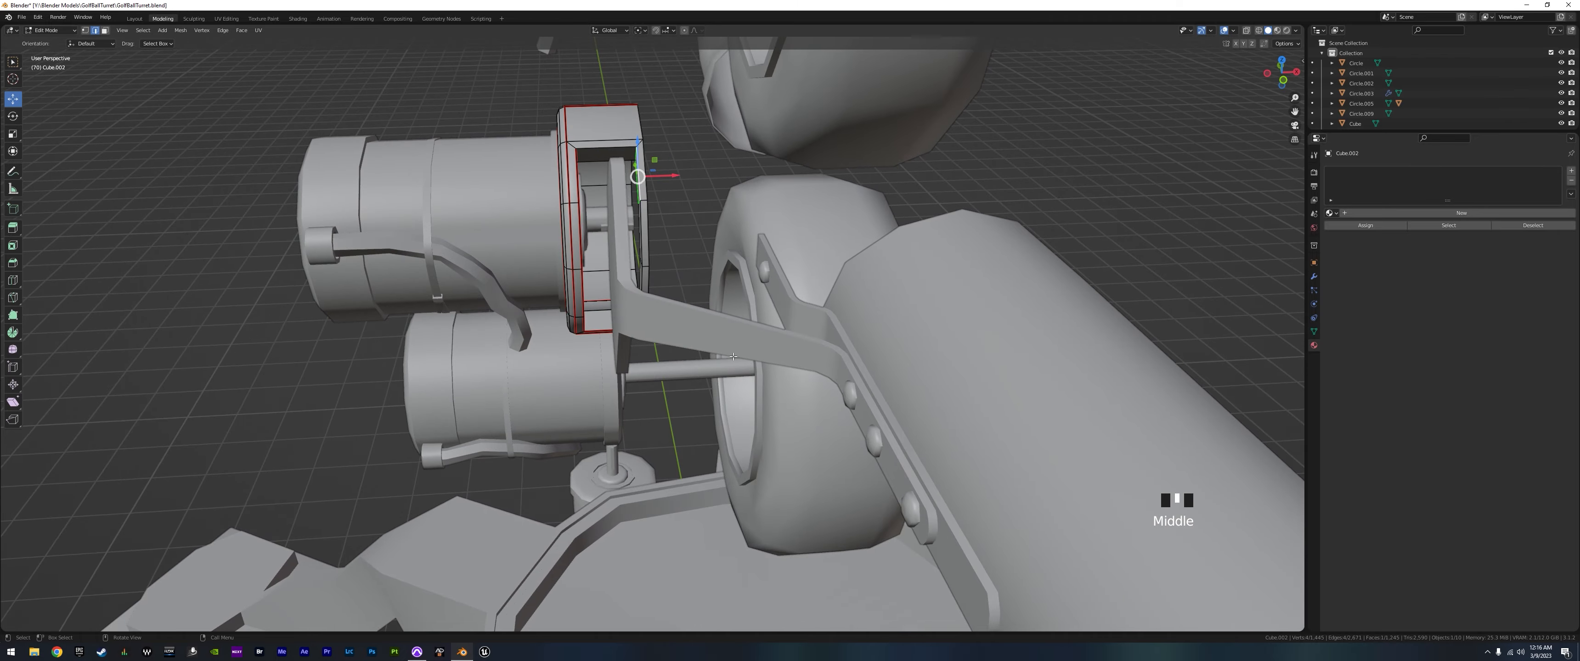
pyautogui.press('/')
pyautogui.scroll(5, 581, 407)
pyautogui.moveTo(581, 407)
pyautogui.mouseDown(button='middle')
pyautogui.moveTo(512, 431)
pyautogui.moveTo(600, 399)
pyautogui.mouseUp(button='middle')
pyautogui.press('Tab')
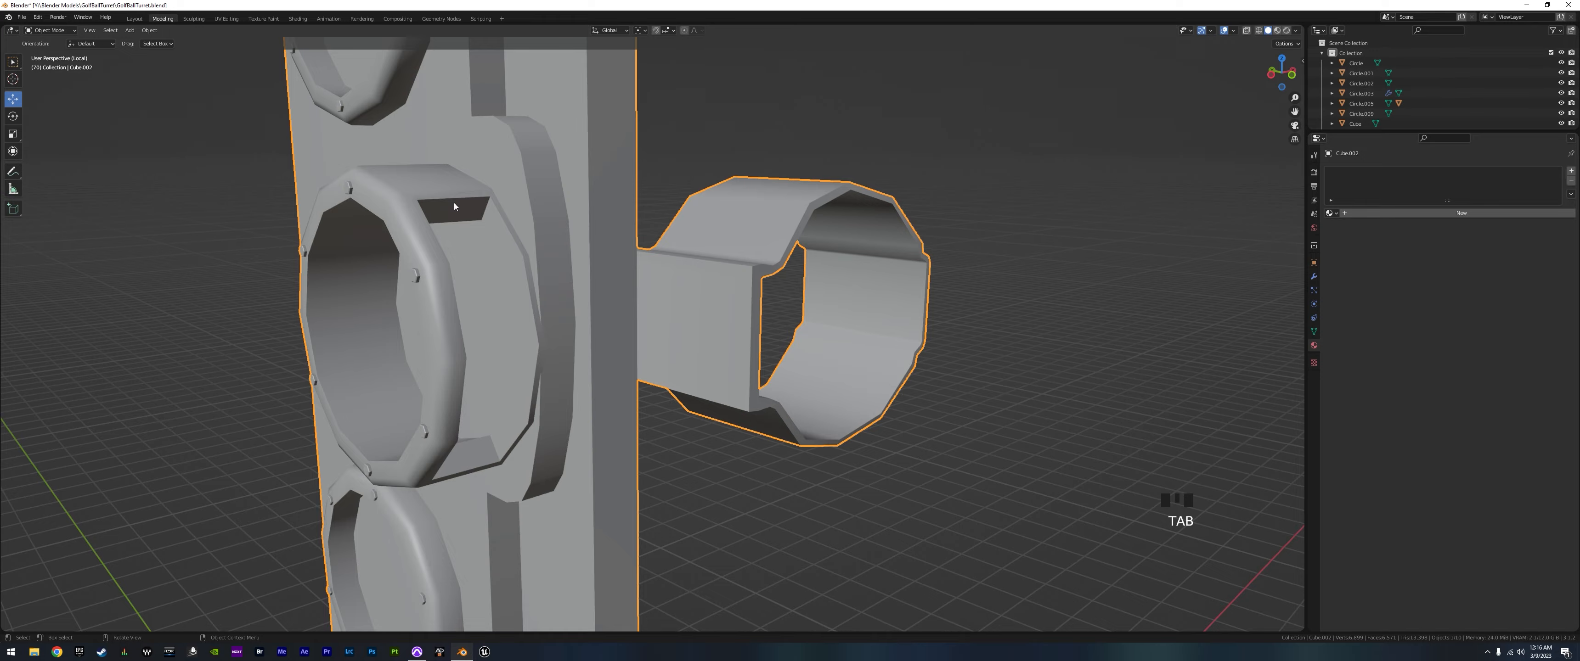
# - Open the upright plate's mesh for editing and reveal all its hidden geometry
pyautogui.moveTo(452, 459); pyautogui.dragTo(388, 183, button='middle')
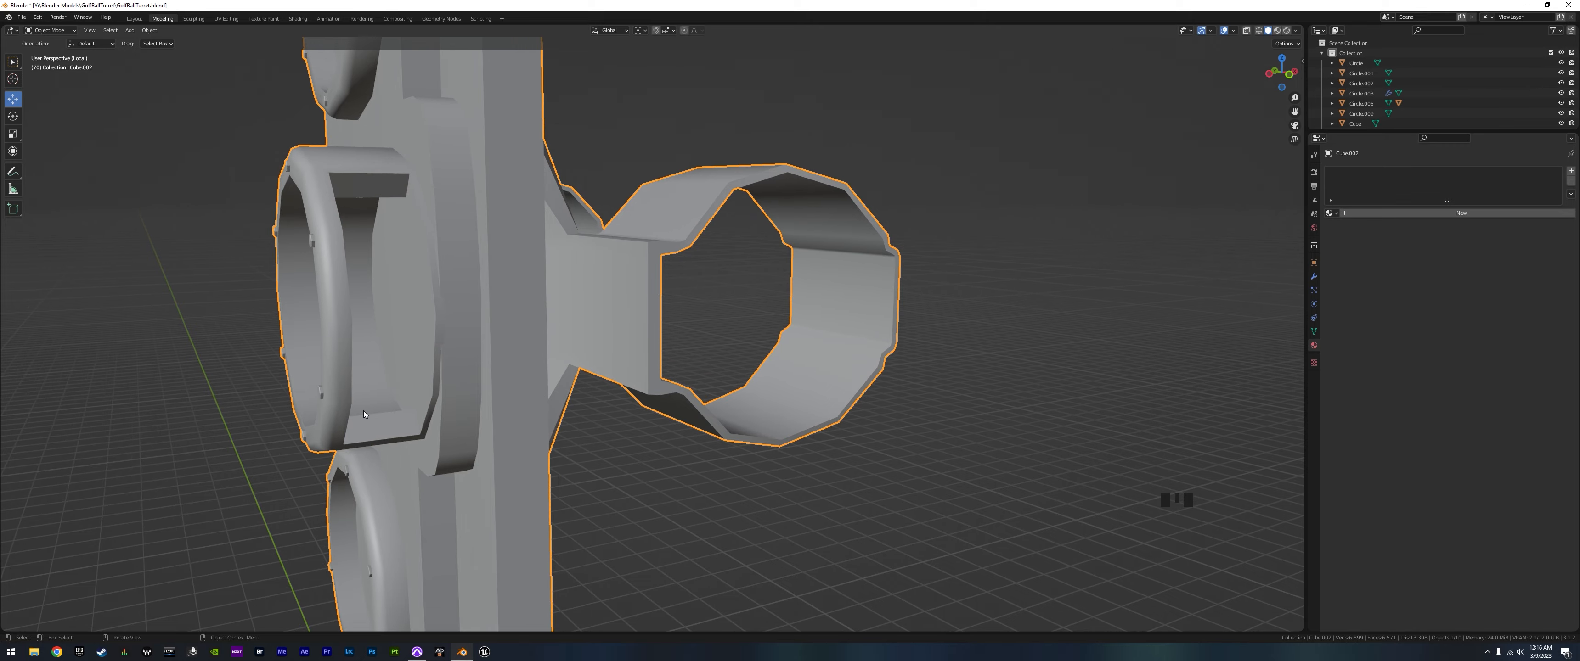
pyautogui.moveTo(364, 411); pyautogui.dragTo(552, 389, button='middle')
pyautogui.moveTo(916, 341); pyautogui.dragTo(412, 439, button='middle')
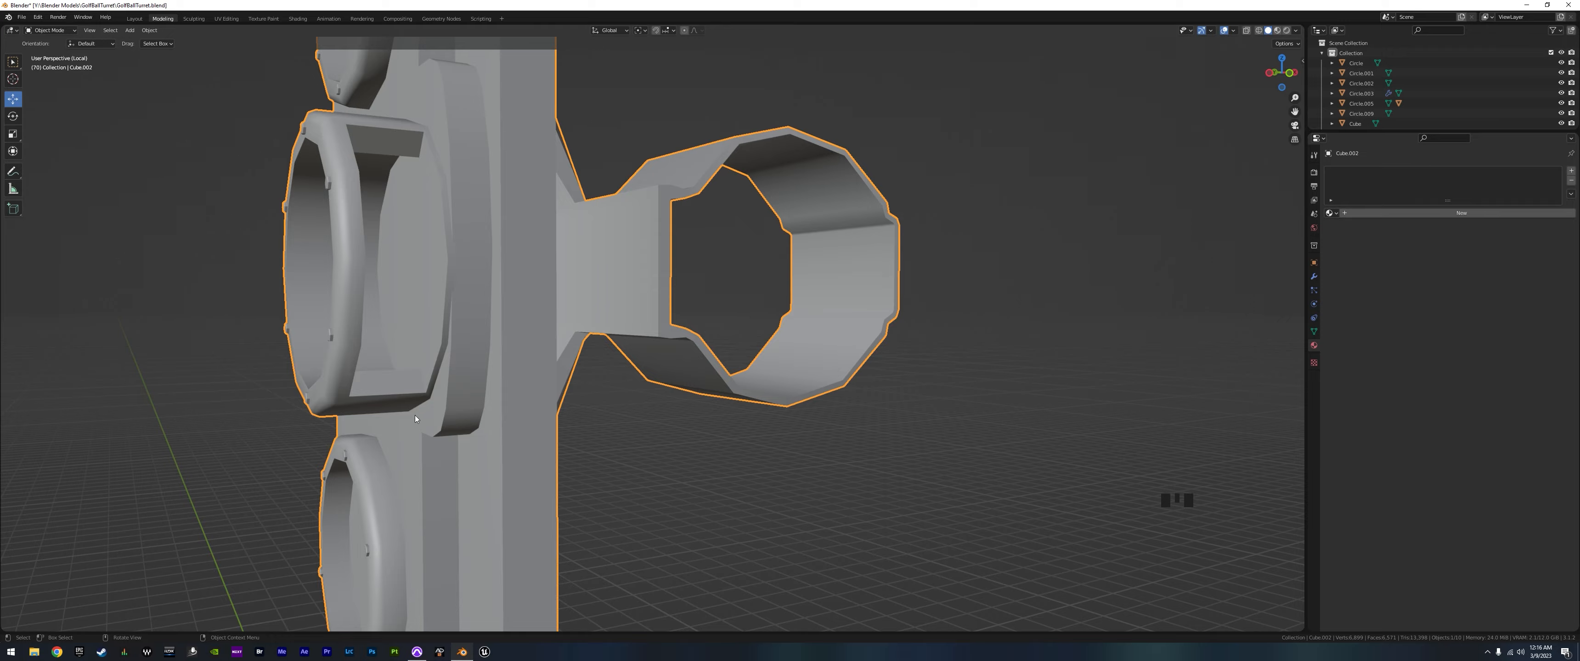
pyautogui.moveTo(347, 176); pyautogui.dragTo(752, 353, button='middle')
pyautogui.scroll(-2, 740, 347)
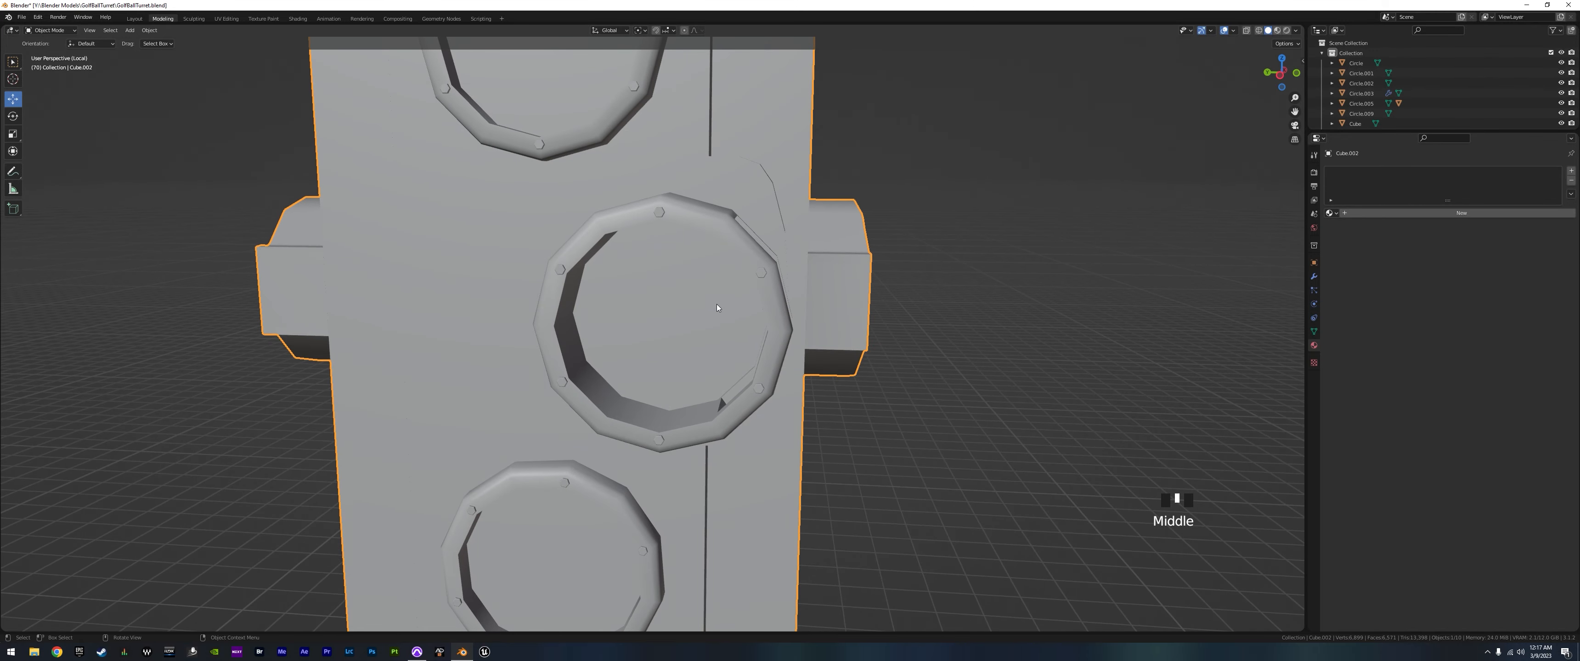
pyautogui.click(621, 218)
pyautogui.press('Tab')
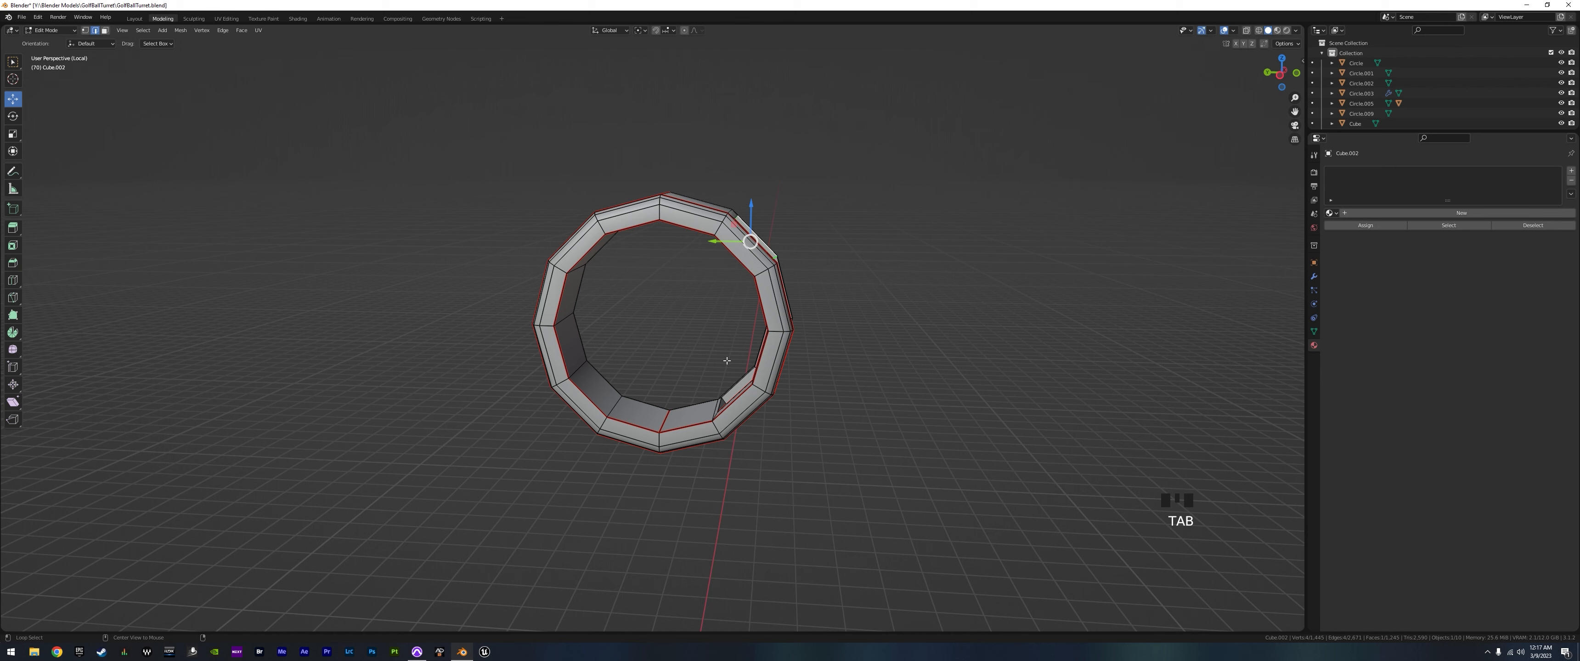
pyautogui.hotkey('alt', 'h')
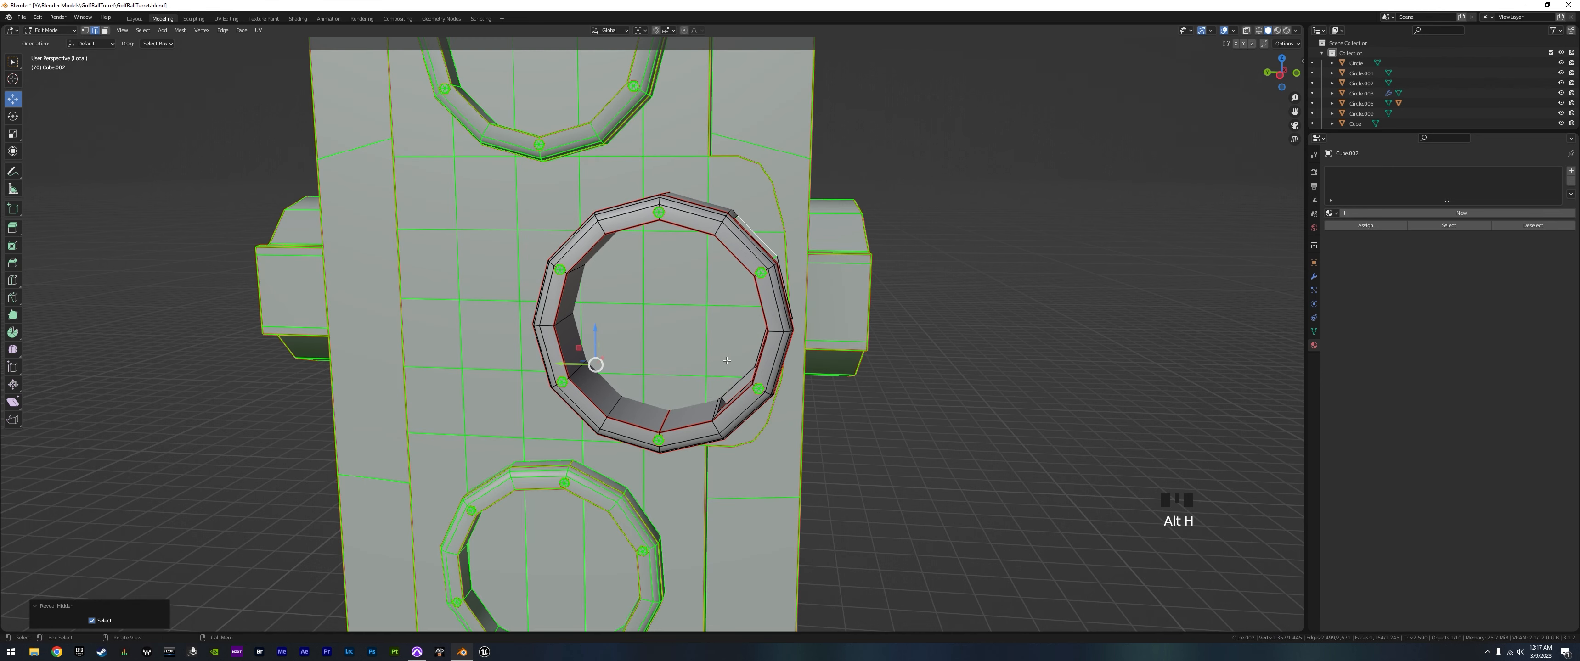
# - Select the whole topmost bolt on the middle motor's collar and rotate it about the X axis
pyautogui.click(661, 214)
pyautogui.press('l')
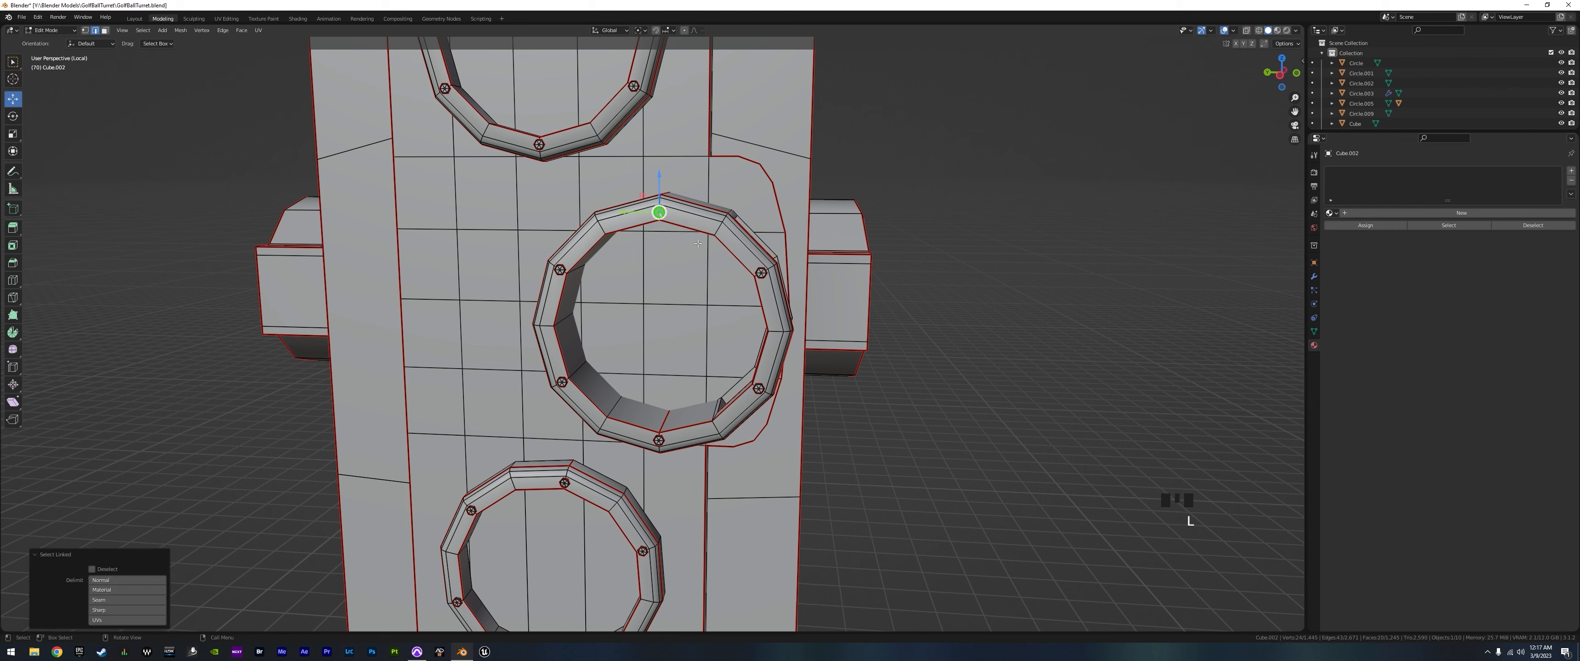
pyautogui.press('r')
pyautogui.press('x')
pyautogui.click(646, 292)
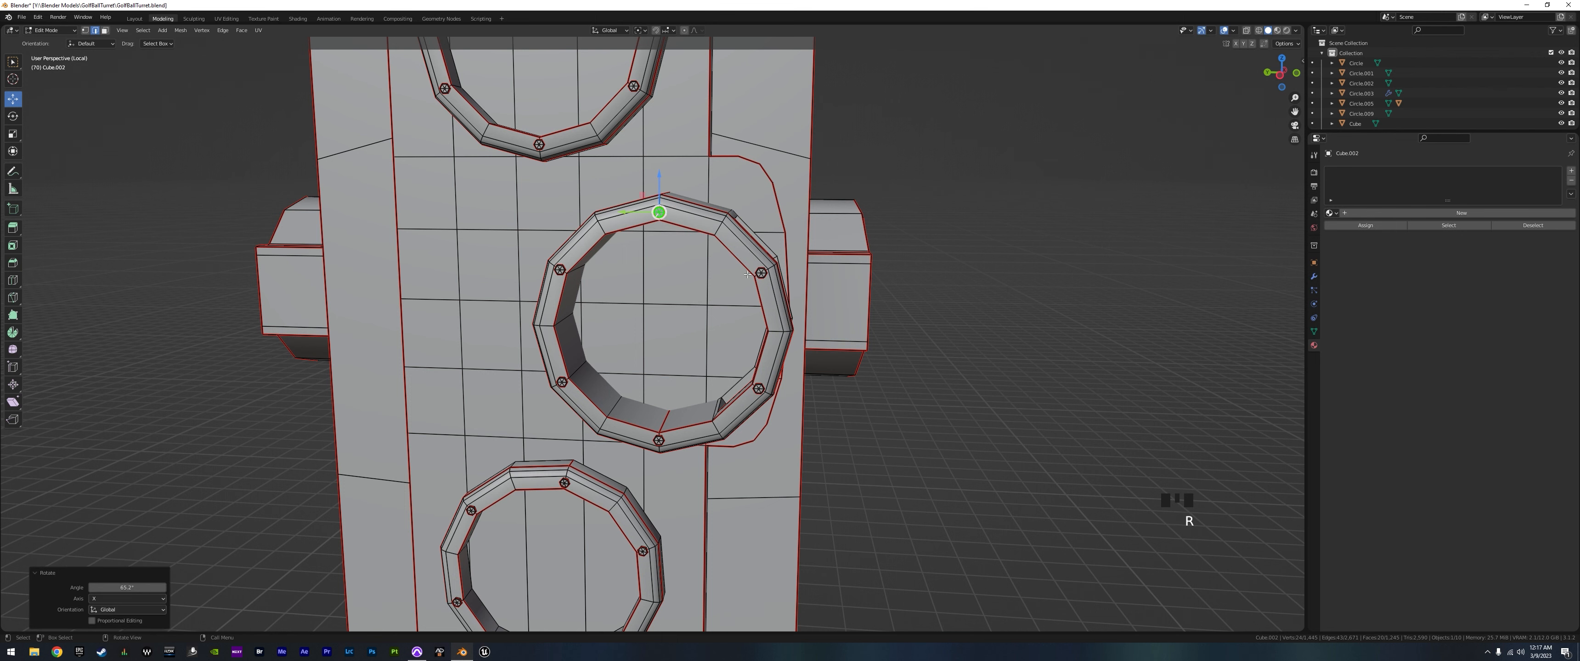
# - Select the upper bolt on the window side of the middle collar and rotate it about X
pyautogui.click(760, 273)
pyautogui.press('l')
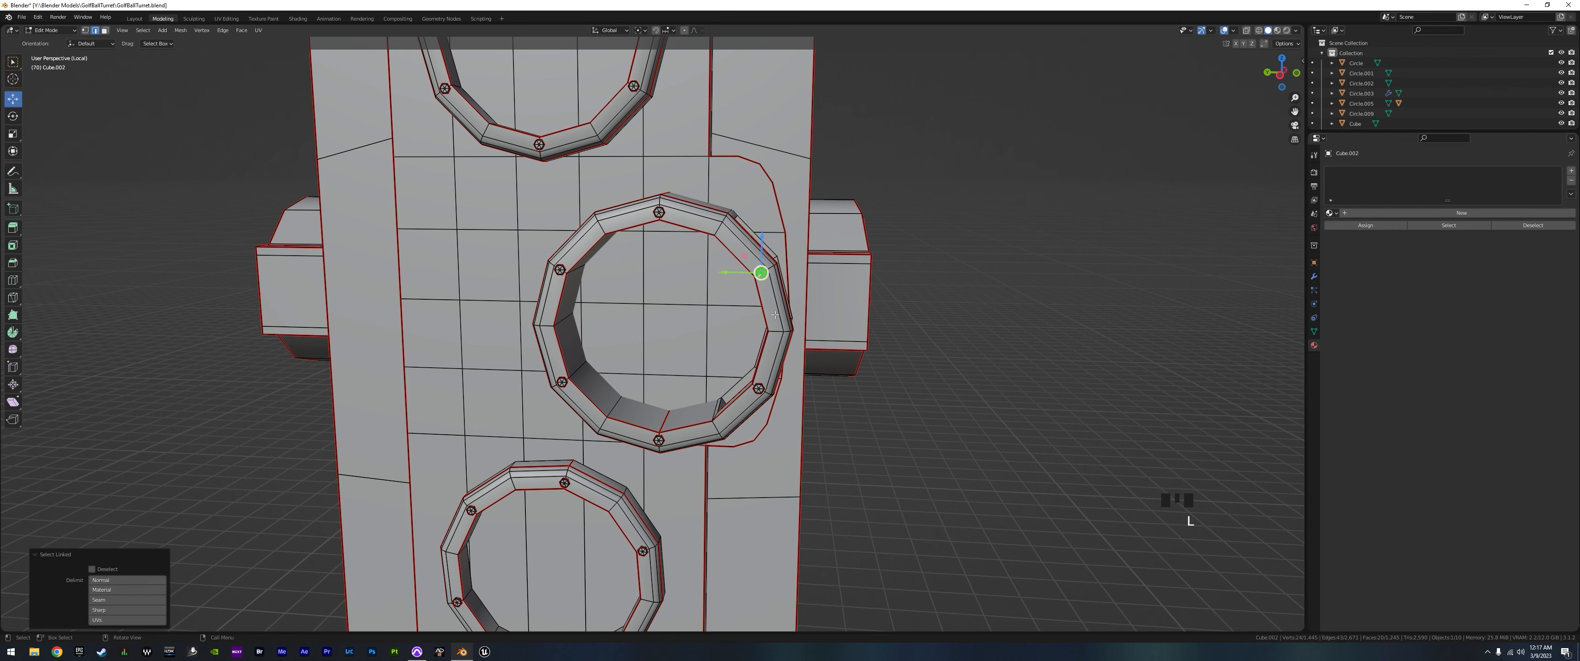
pyautogui.press('r')
pyautogui.press('x')
pyautogui.keyDown('ctrl'); pyautogui.click(832, 236); pyautogui.keyUp('ctrl')
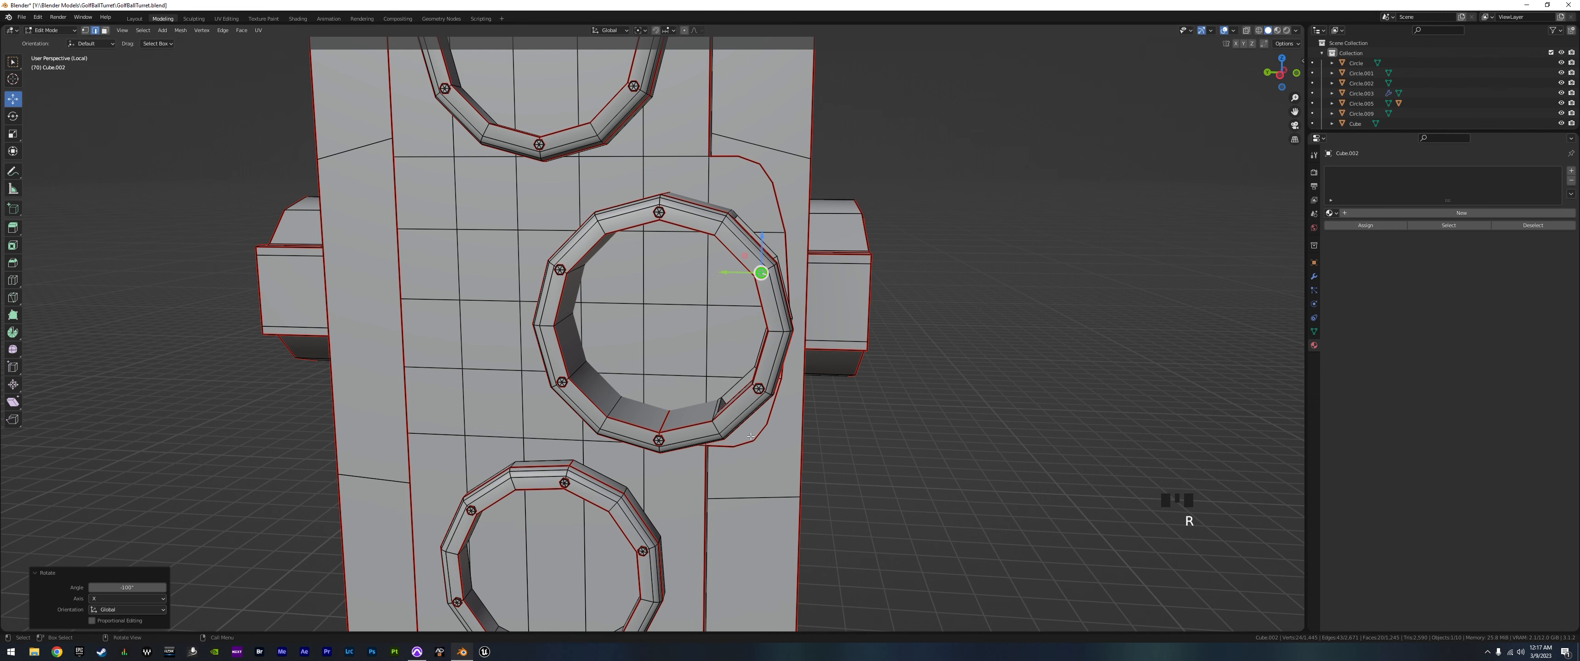
# - Select the lower bolt on the window side of the middle collar and rotate it 180° about X
pyautogui.click(759, 388)
pyautogui.press('l')
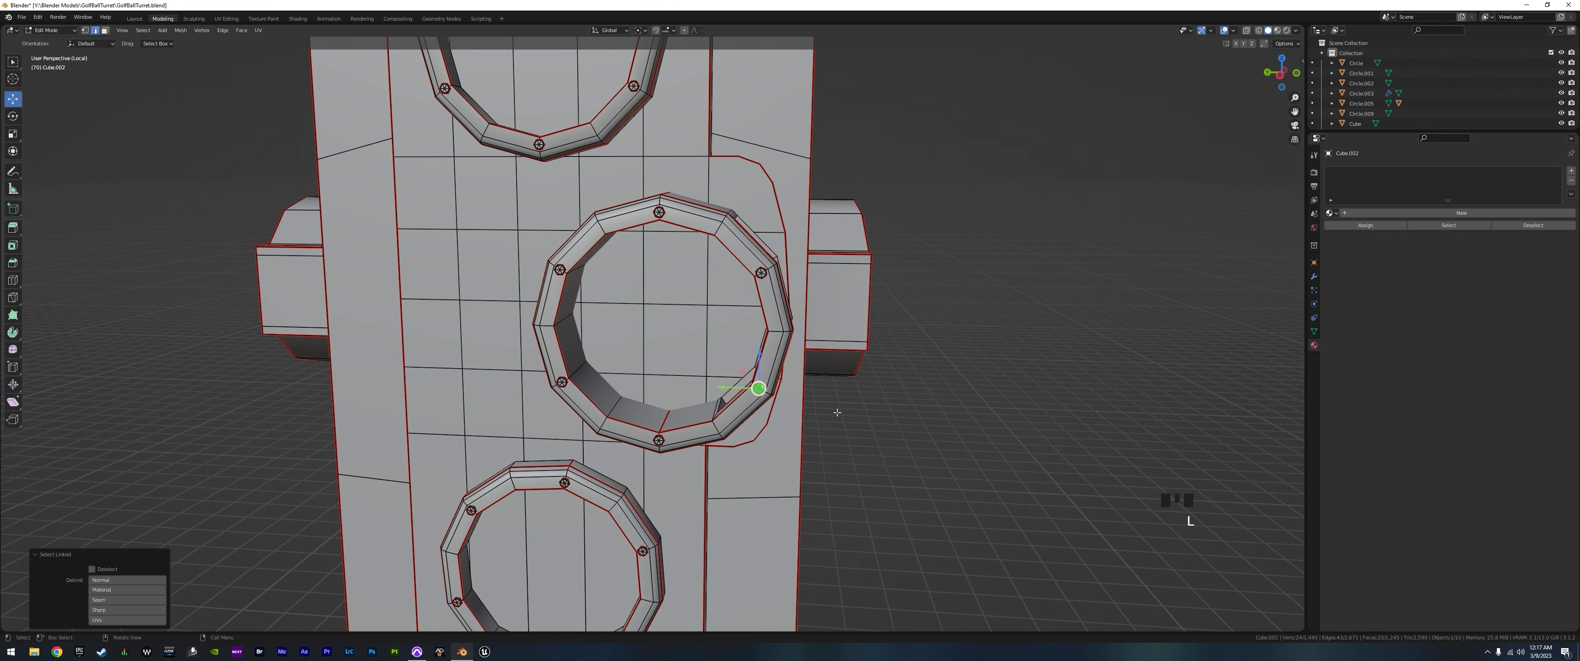
pyautogui.press('r')
pyautogui.click(736, 460)
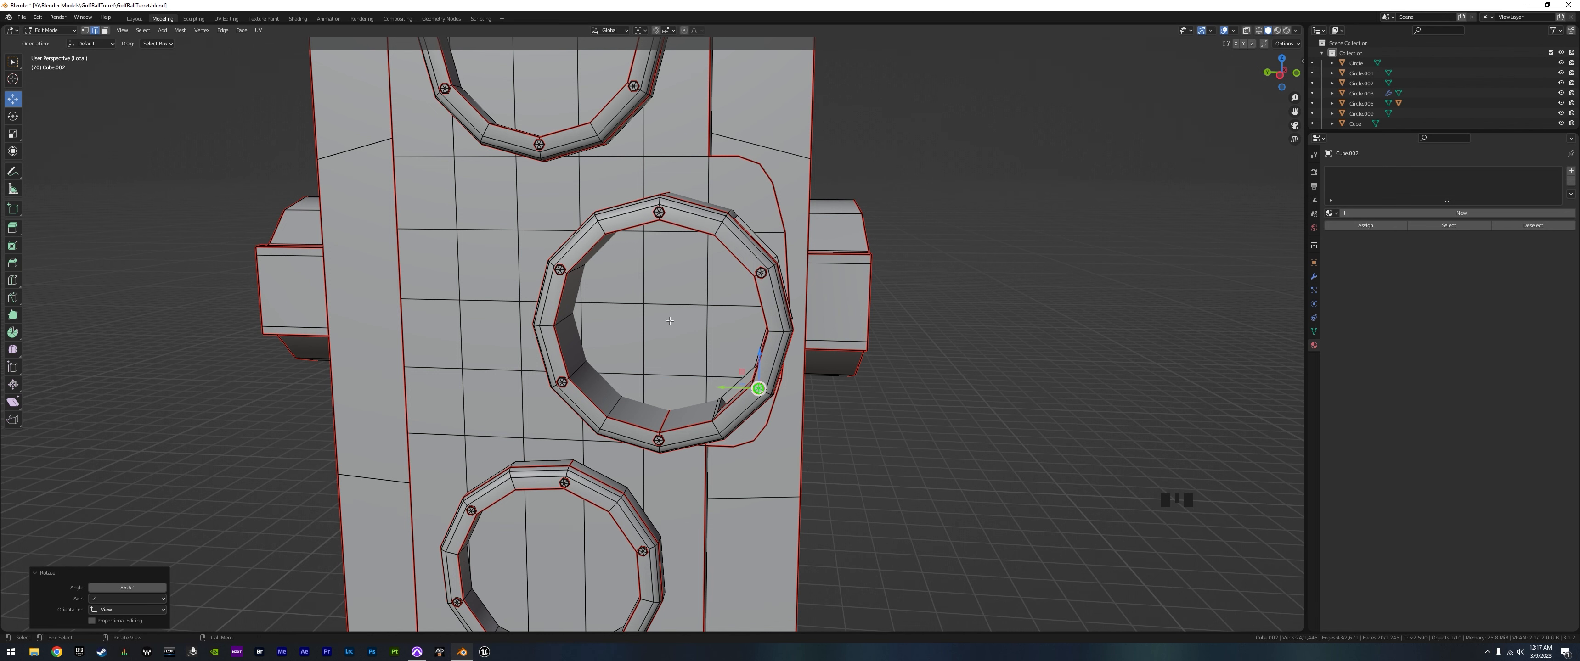
pyautogui.hotkey('ctrl', 'z')
pyautogui.press('r')
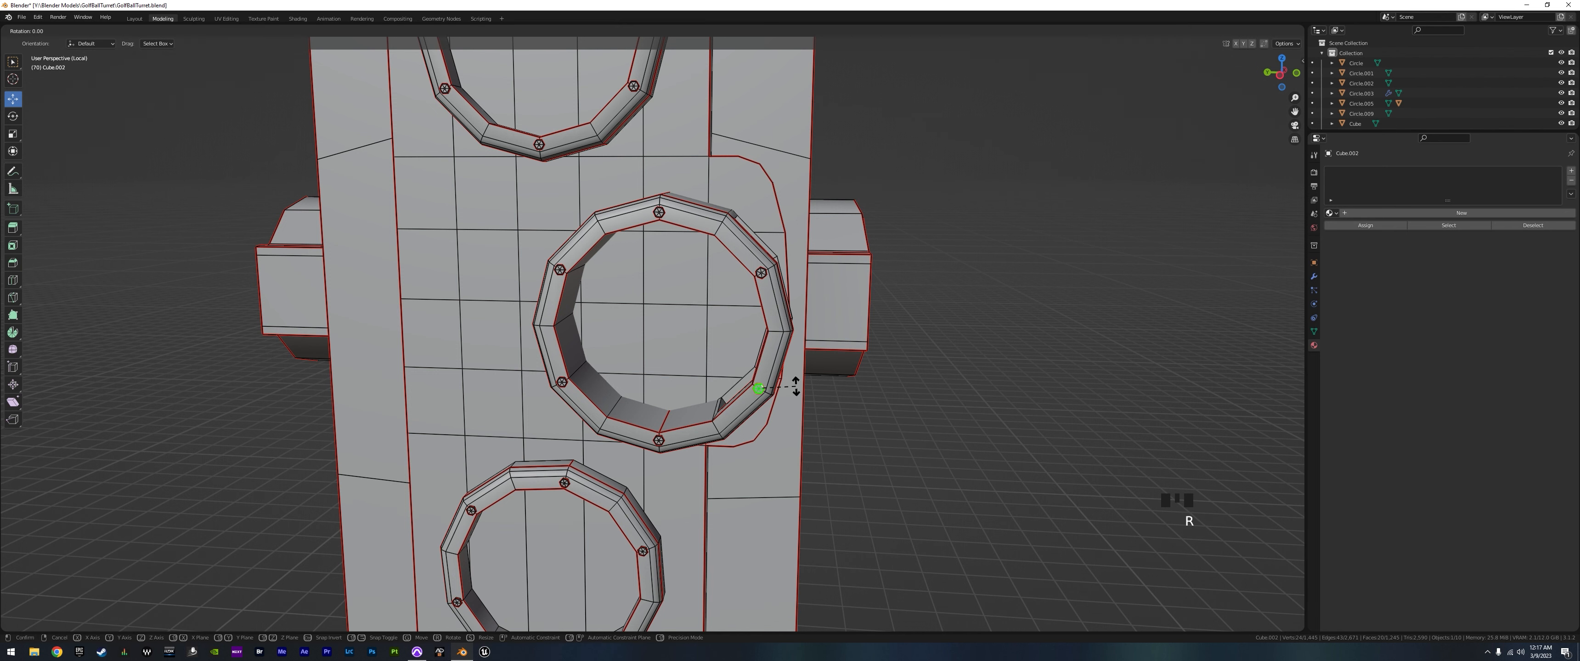
pyautogui.press('x')
pyautogui.press('1')
pyautogui.press('8')
pyautogui.press('0')
pyautogui.press('Return')
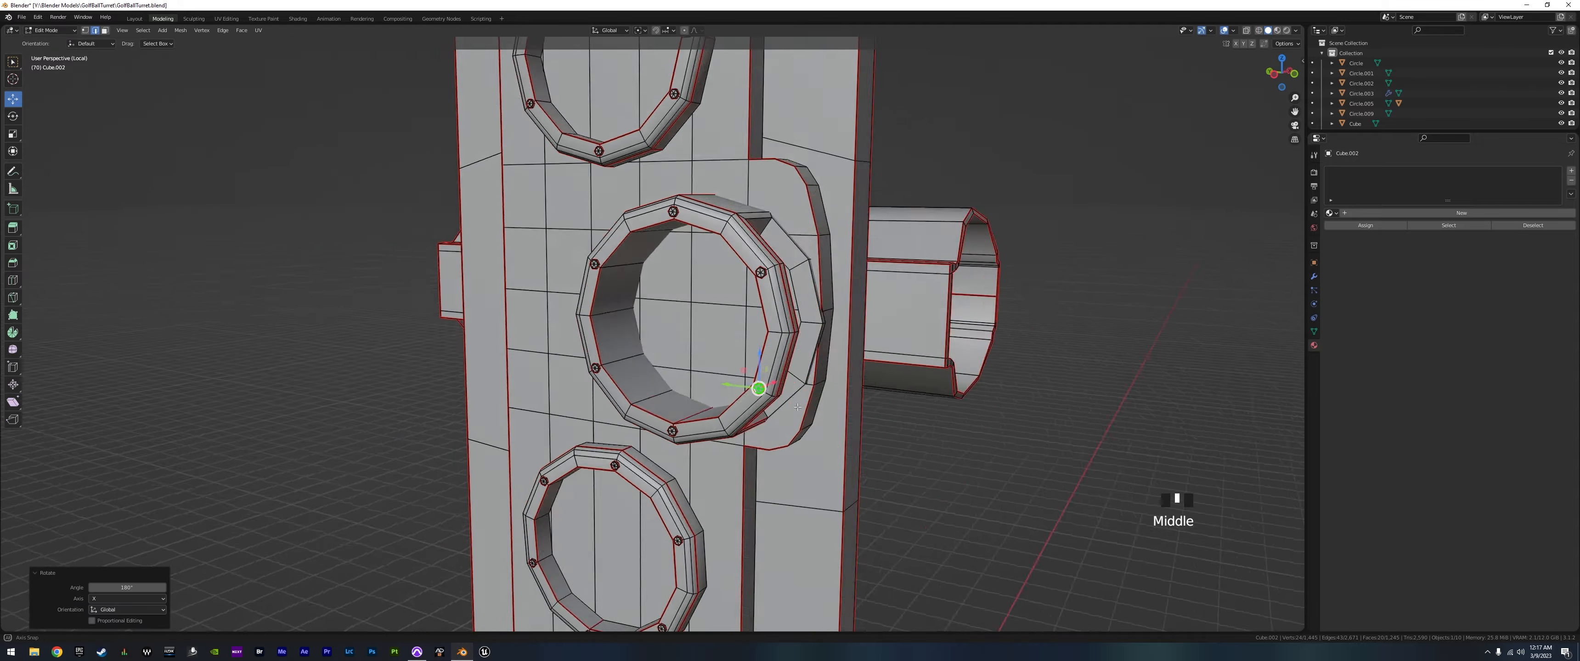
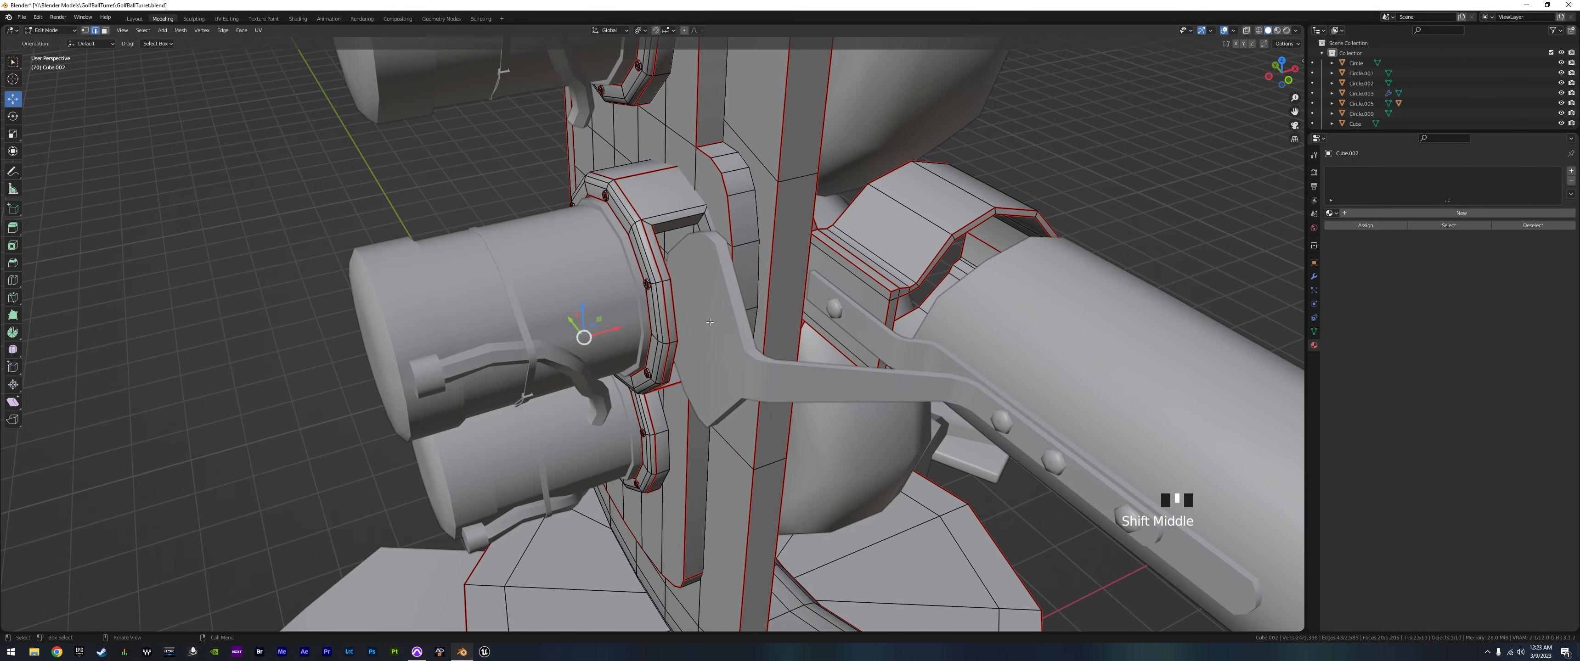
# - Select the remaining border edges of the window in the middle motor's collar and mark them as seams
pyautogui.scroll(1, 710, 322)
pyautogui.keyDown('shift'); pyautogui.moveTo(710, 323); pyautogui.dragTo(713, 364, button='middle'); pyautogui.keyUp('shift')
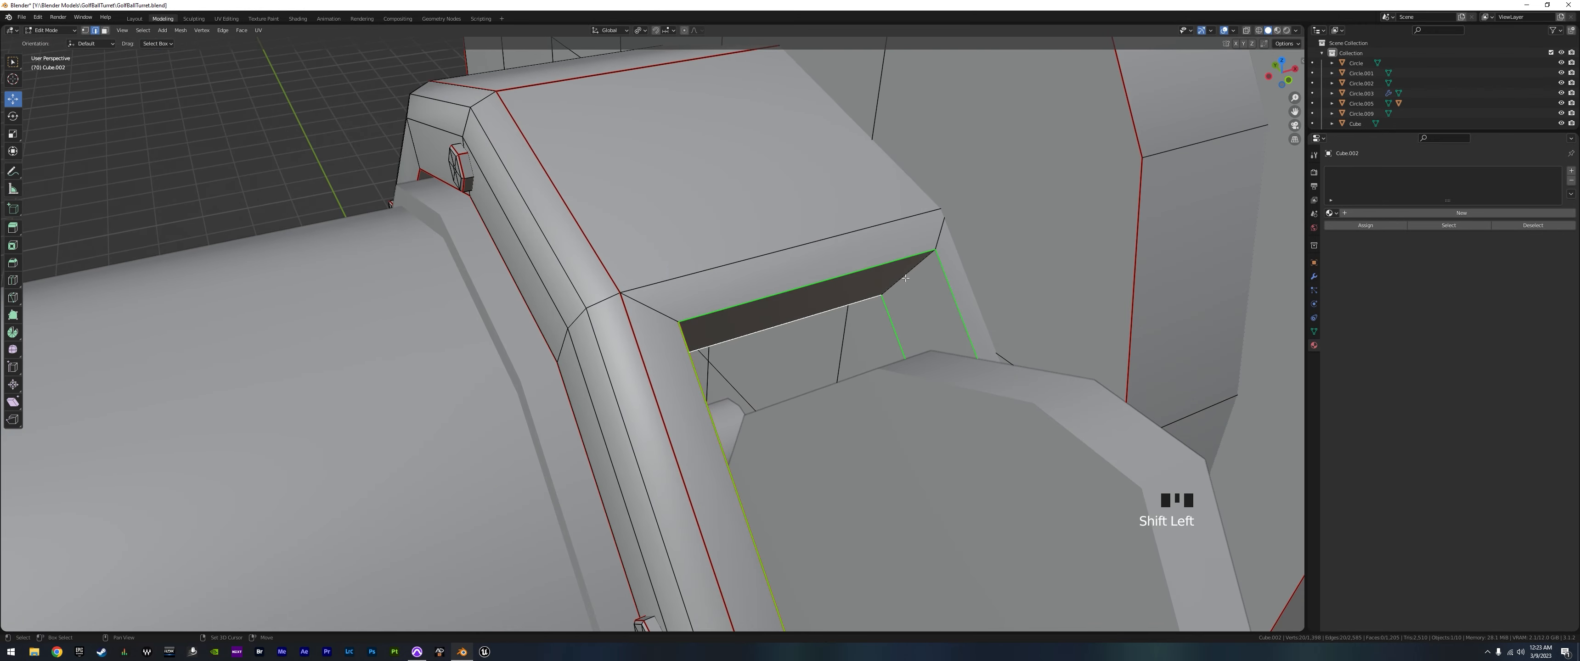
pyautogui.moveTo(905, 277); pyautogui.dragTo(807, 287, button='middle')
pyautogui.keyDown('shift'); pyautogui.click(778, 276); pyautogui.keyUp('shift')
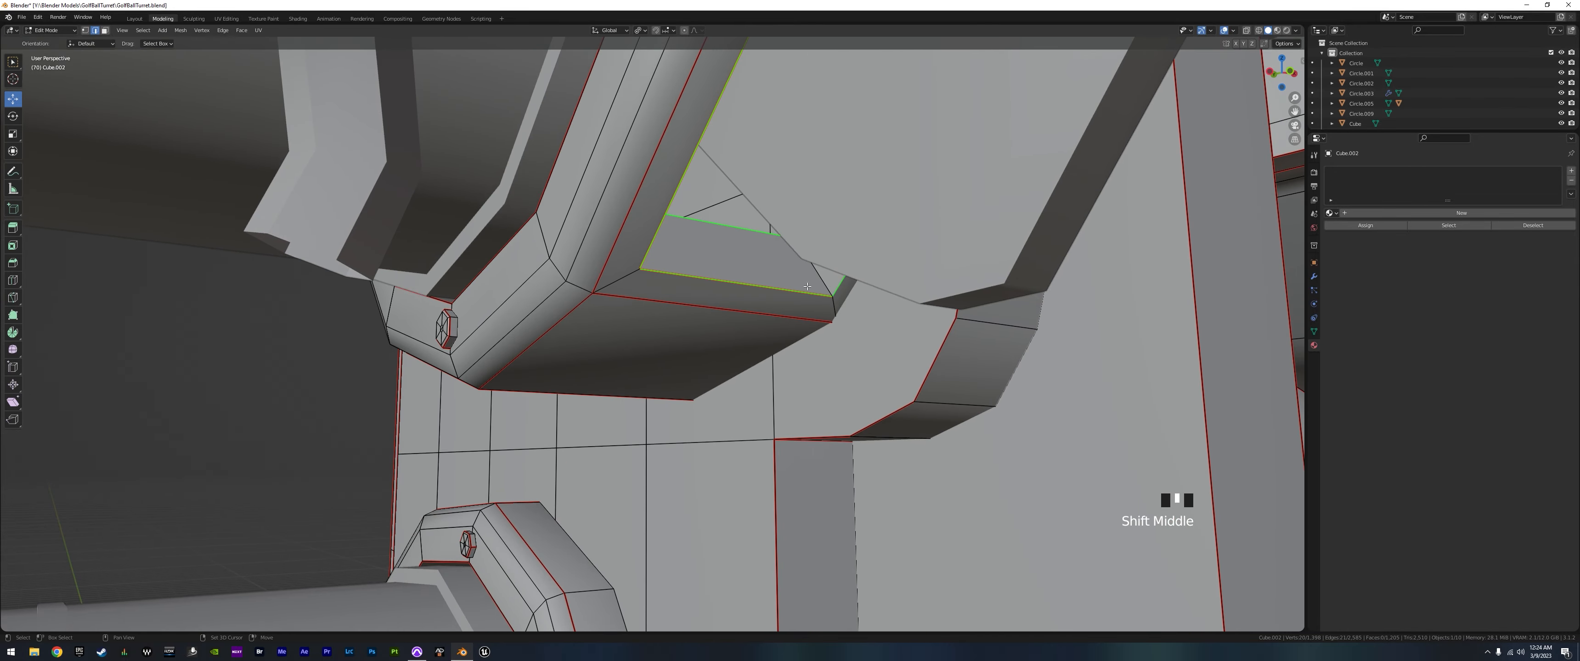
pyautogui.keyDown('shift'); pyautogui.moveTo(907, 148); pyautogui.dragTo(822, 364, button='middle'); pyautogui.keyUp('shift')
pyautogui.scroll(-5, 886, 280)
pyautogui.hotkey('ctrl', 'e')
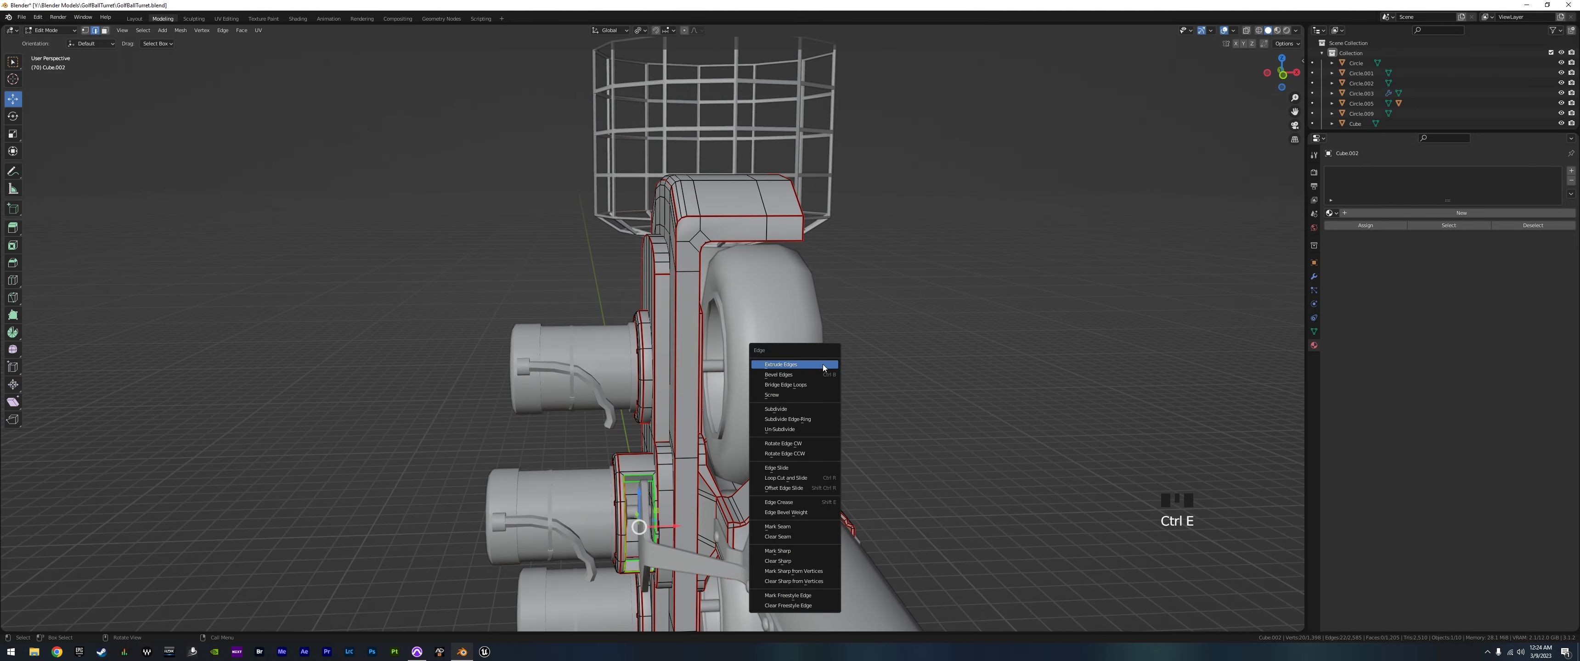
pyautogui.click(805, 527)
# - Leave the upright plate's mesh and open the mesh of the motor standing beside the turntable base for editing
pyautogui.moveTo(801, 528); pyautogui.dragTo(820, 445, button='middle')
pyautogui.scroll(8, 825, 442)
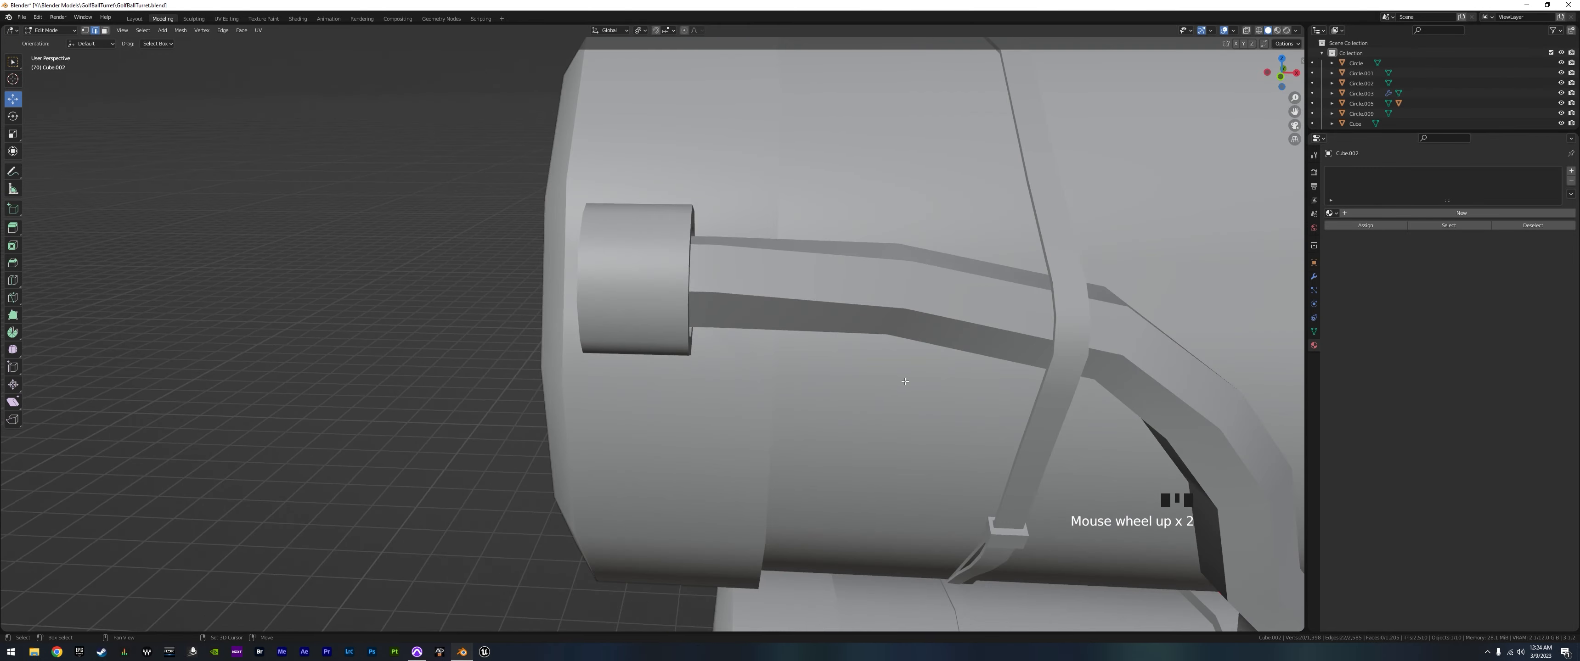
pyautogui.scroll(-4, 982, 393)
pyautogui.keyDown('shift'); pyautogui.moveTo(1067, 362); pyautogui.dragTo(667, 416, button='middle'); pyautogui.keyUp('shift')
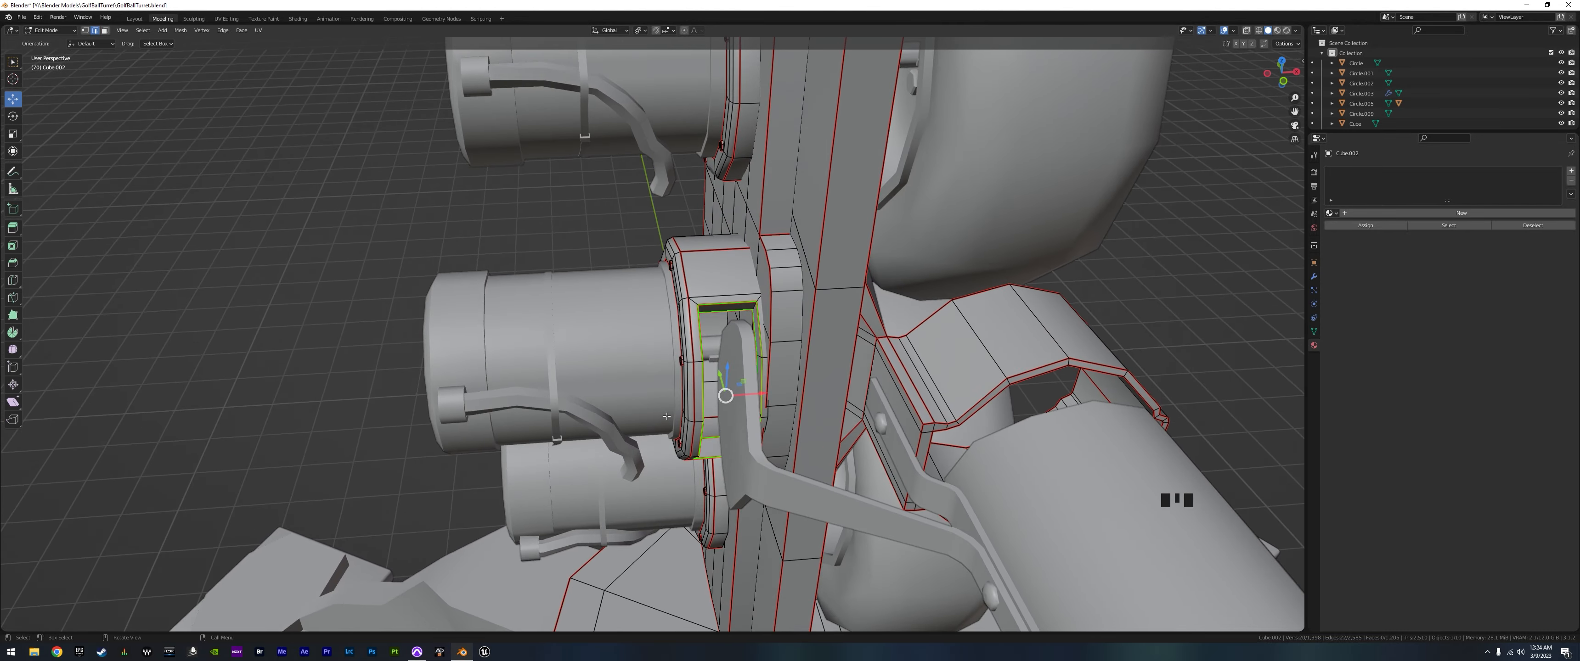
pyautogui.moveTo(661, 338); pyautogui.dragTo(797, 325, button='middle')
pyautogui.moveTo(797, 325); pyautogui.dragTo(745, 478, button='middle')
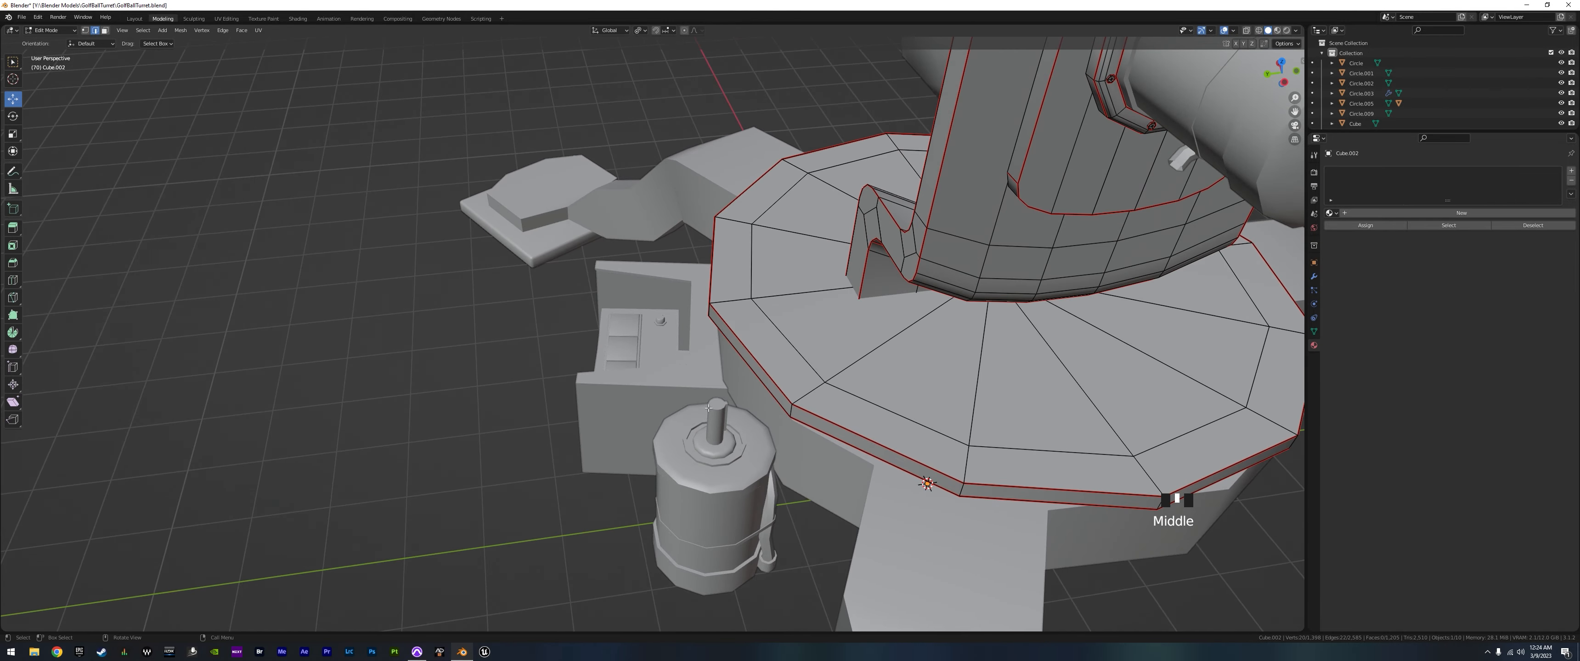
pyautogui.moveTo(702, 419); pyautogui.dragTo(715, 360, button='middle')
pyautogui.scroll(3, 698, 377)
pyautogui.scroll(-1, 698, 377)
pyautogui.press('Tab')
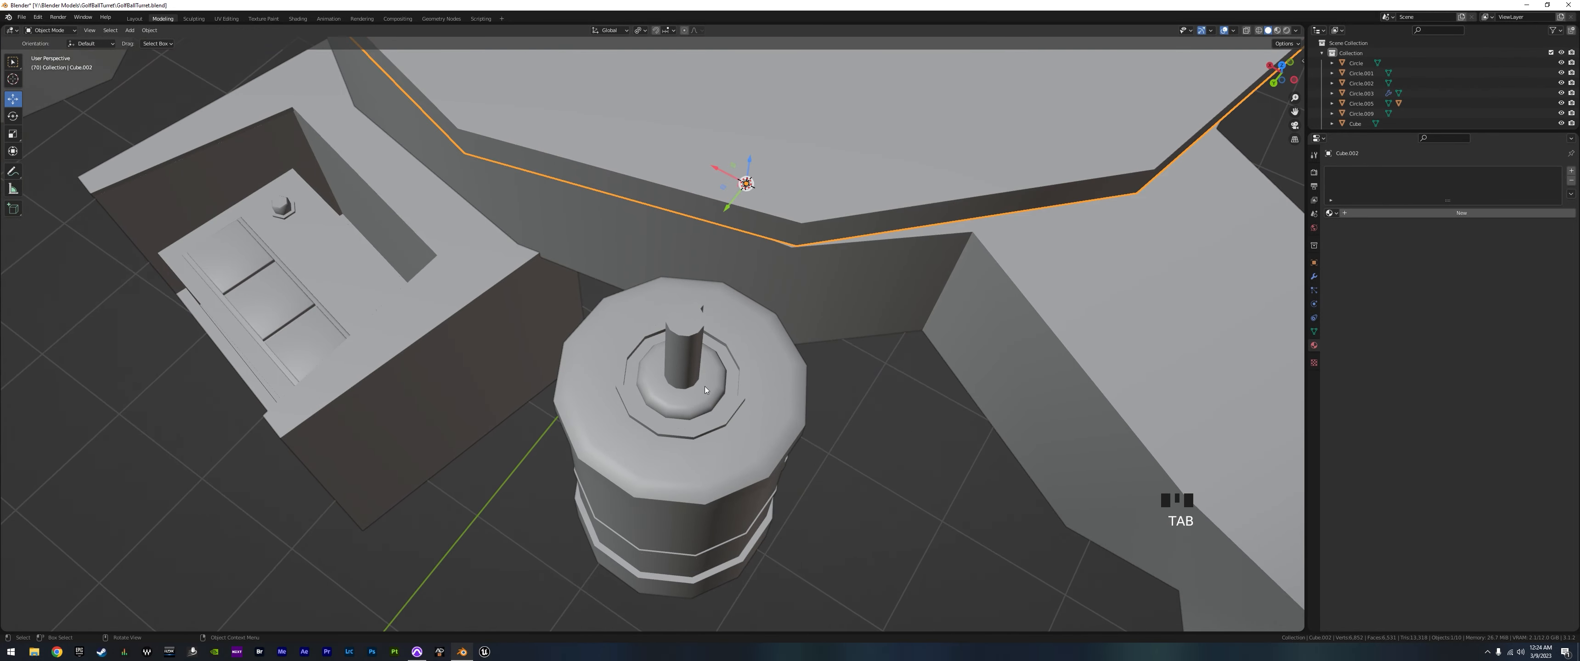
pyautogui.click(717, 413)
pyautogui.click(711, 385)
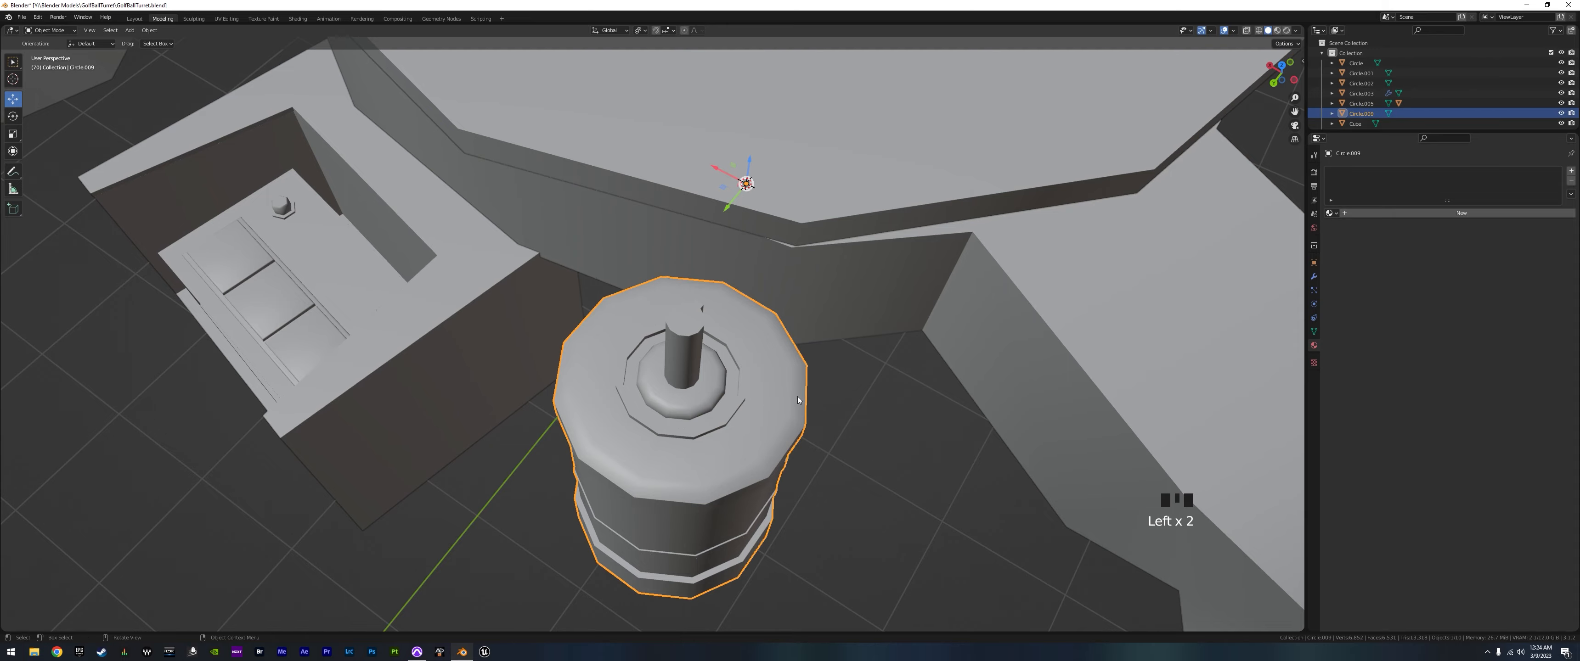
pyautogui.press('Tab')
pyautogui.moveTo(711, 384); pyautogui.dragTo(815, 394, button='middle')
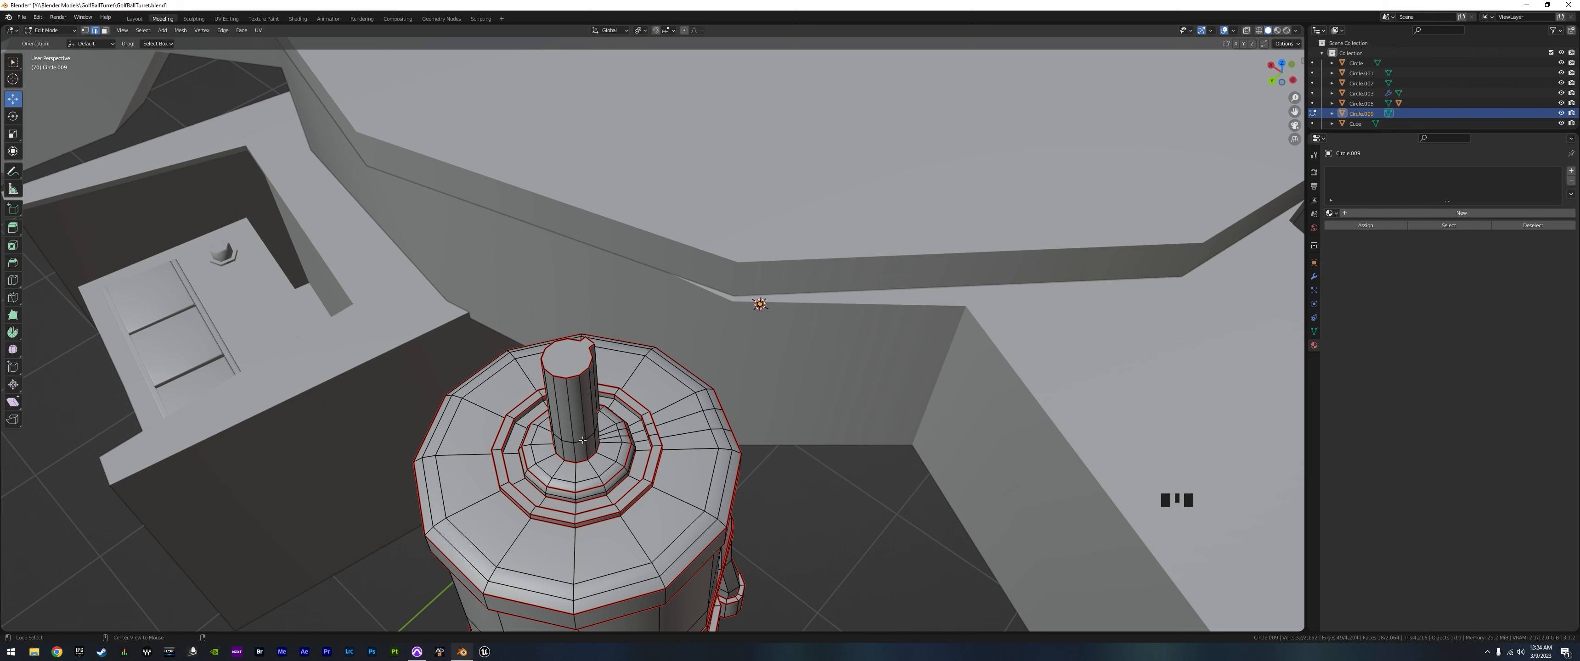
# - Select the edge loop around the base motor's shaft and snap the 3D cursor to it
pyautogui.keyDown('alt'); pyautogui.click(643, 447); pyautogui.keyUp('alt')
pyautogui.hotkey('shift', 's')
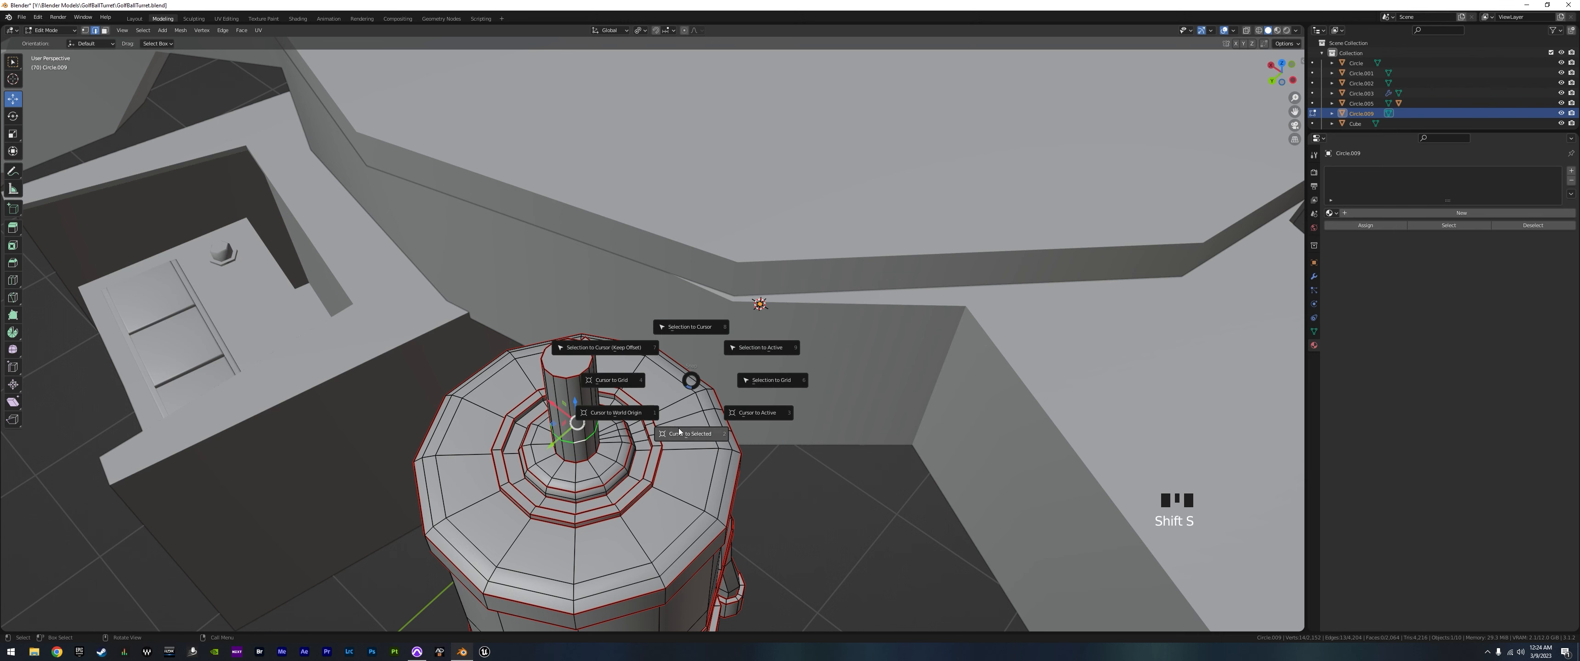
pyautogui.click(692, 435)
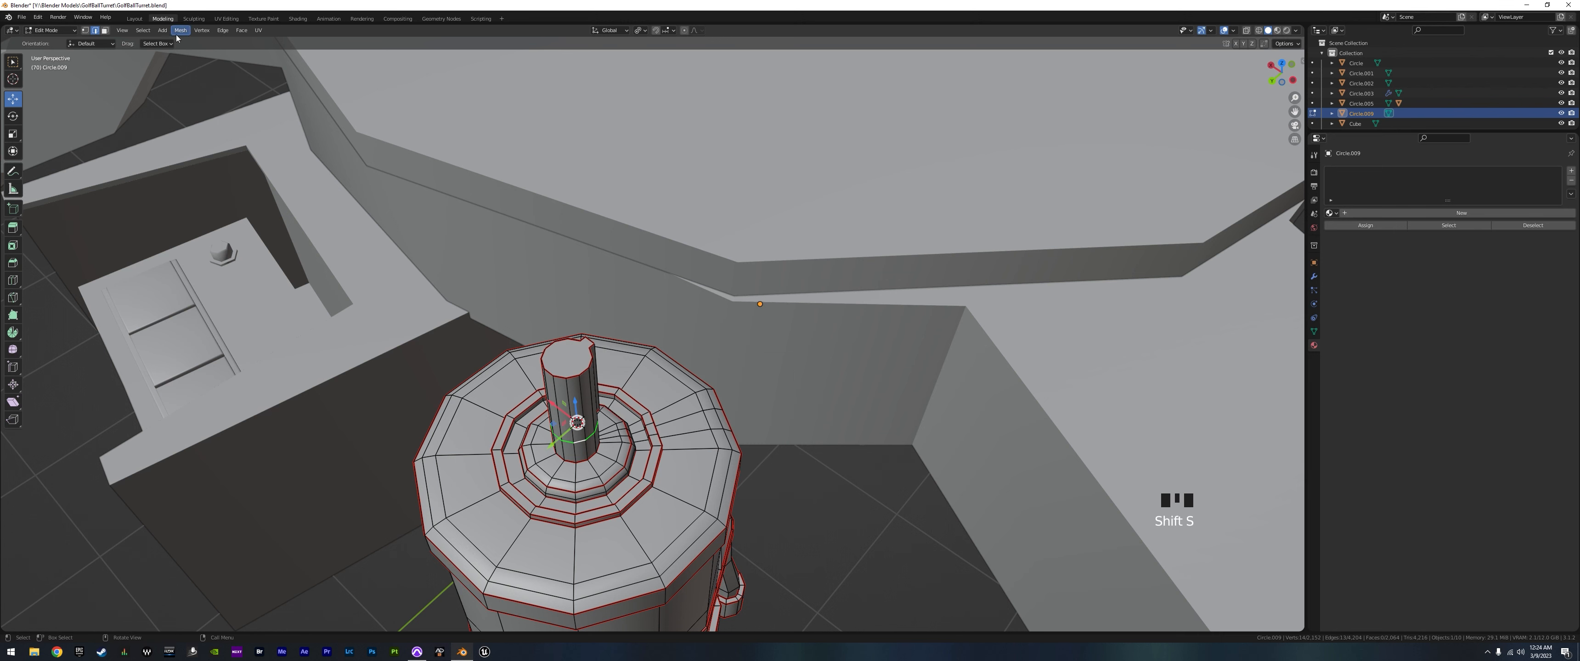
# - Add a 12-vertex circle at the 3D cursor and scale it to about 0.19 around the base motor's shaft
pyautogui.click(162, 33)
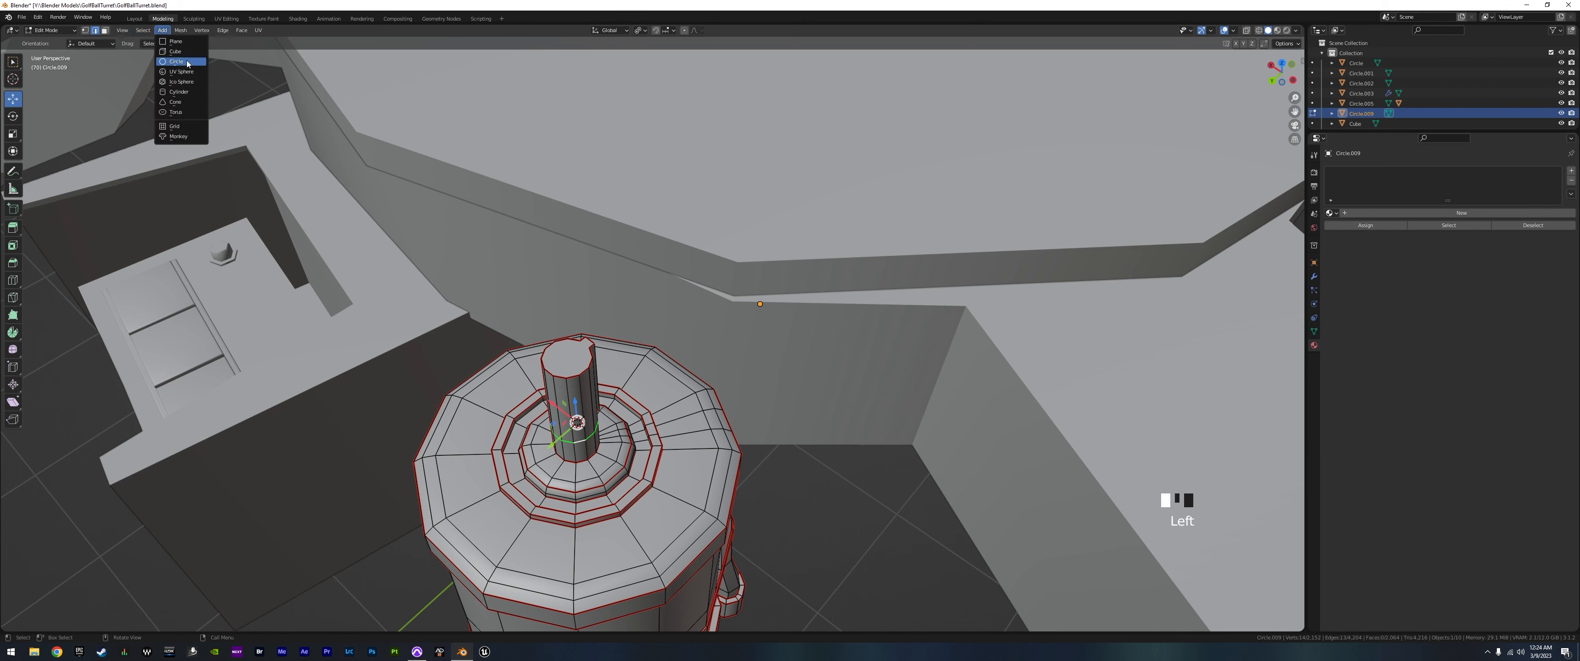
pyautogui.click(185, 62)
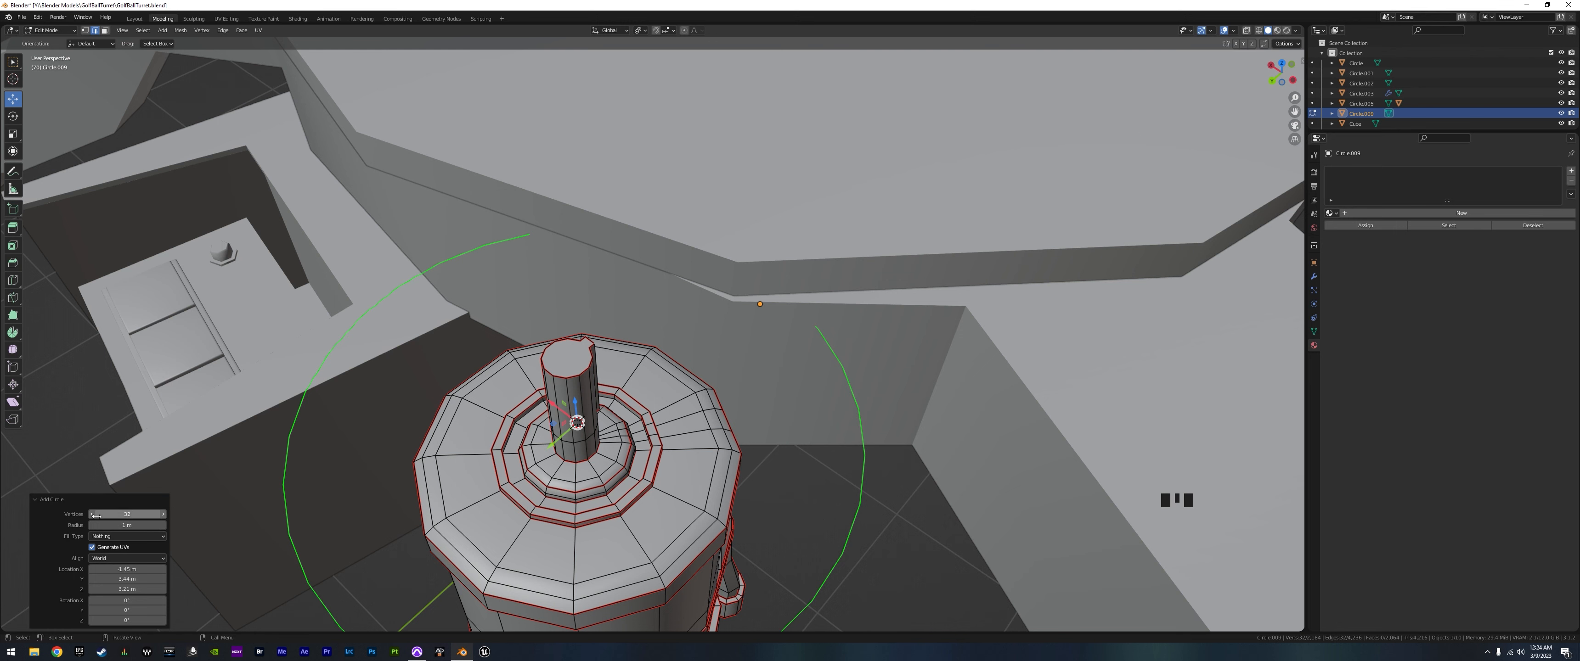
pyautogui.click(130, 514)
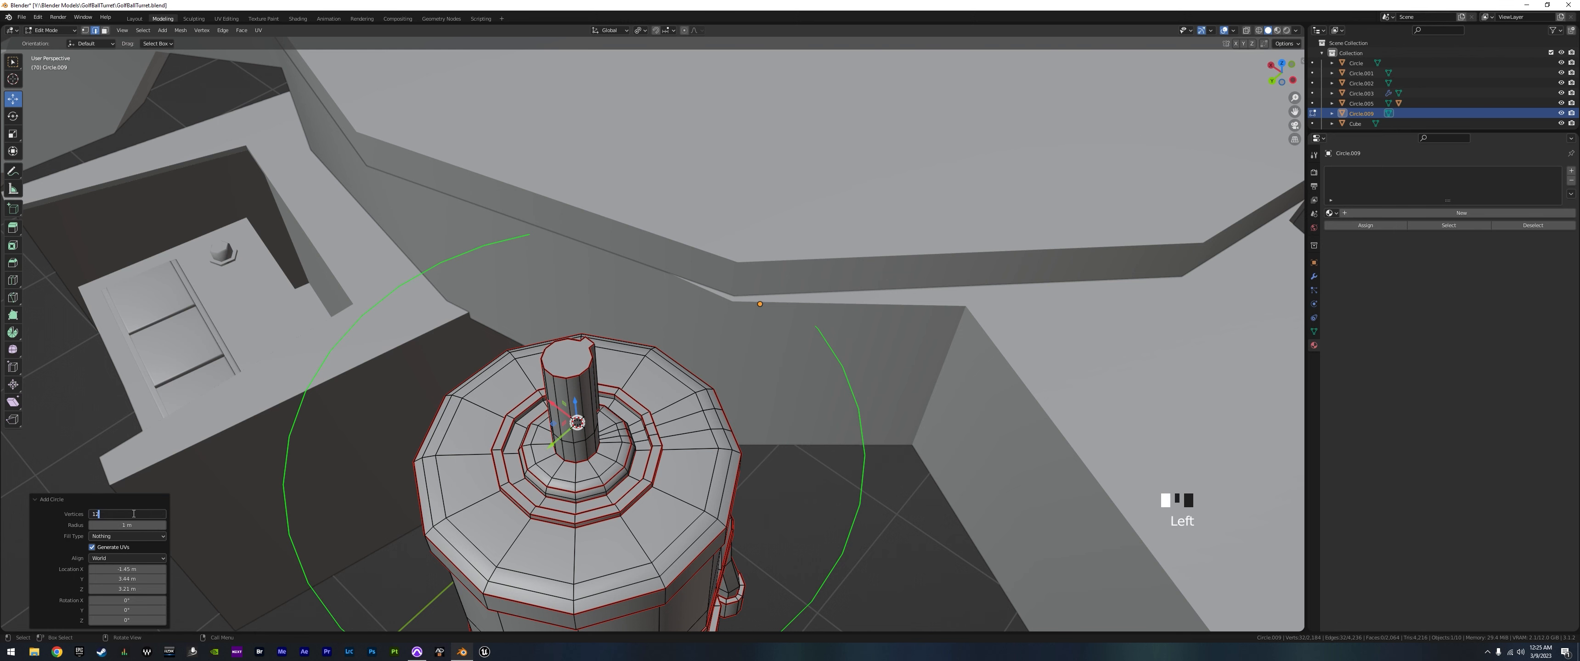
pyautogui.write('12')
pyautogui.click(234, 471)
pyautogui.press('s')
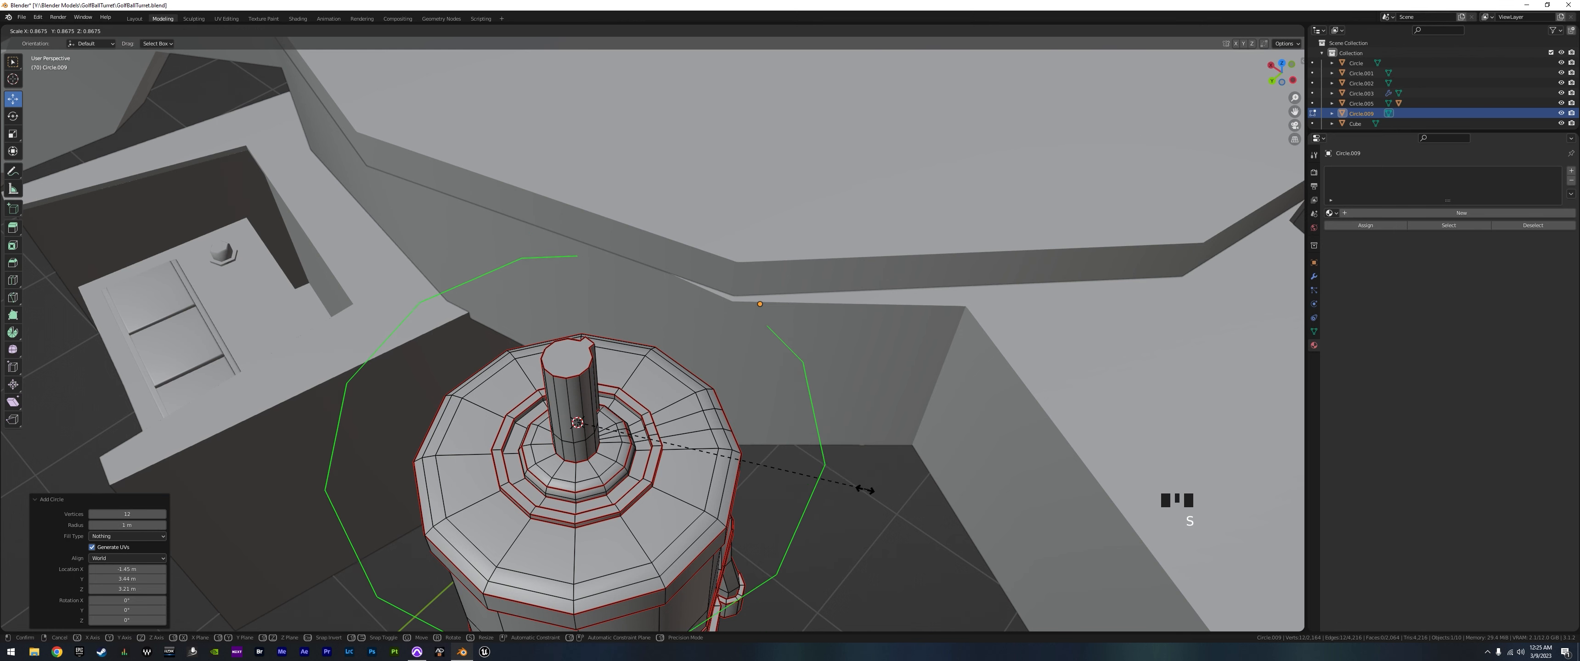
pyautogui.click(632, 461)
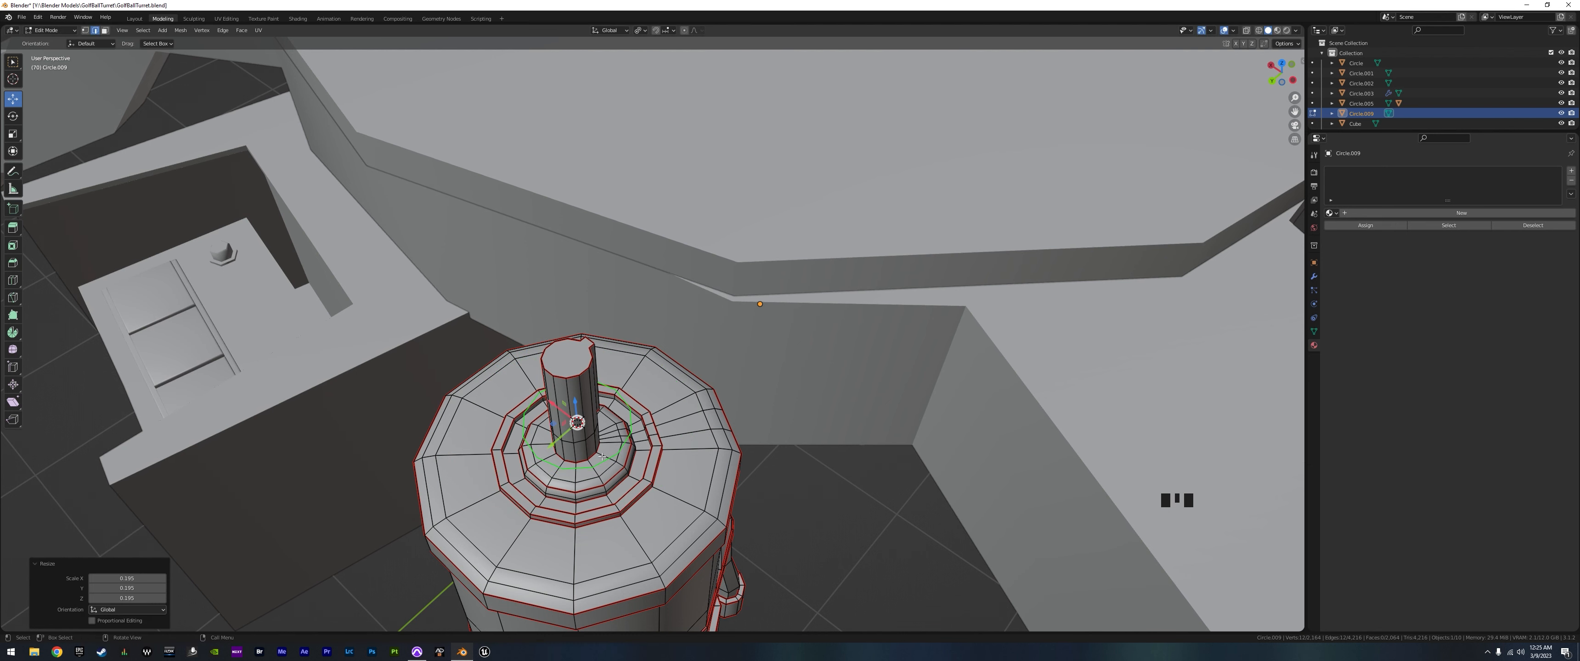
# - Extrude the circle about 0.35 m upward along Z to the shaft's top and check it in right view
pyautogui.press('e')
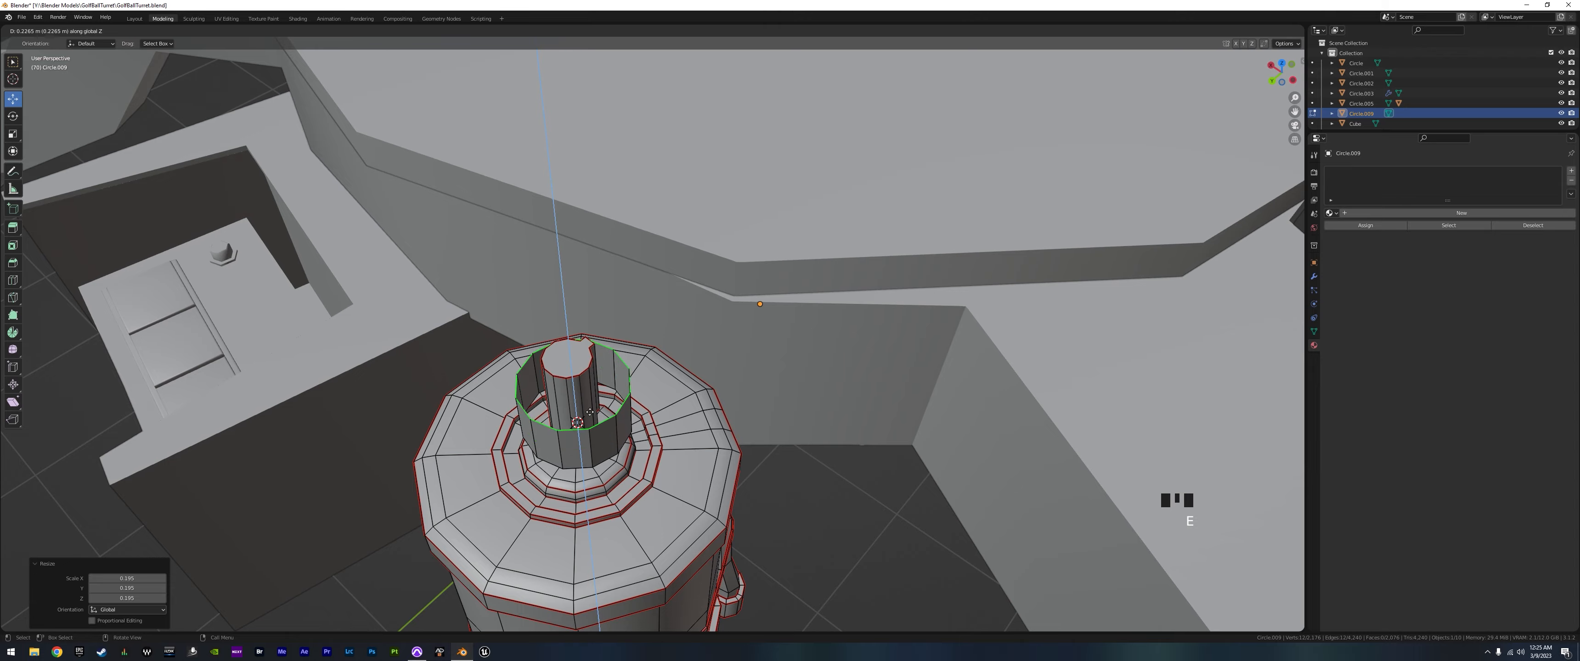
pyautogui.click(585, 394)
pyautogui.press('KP_3')
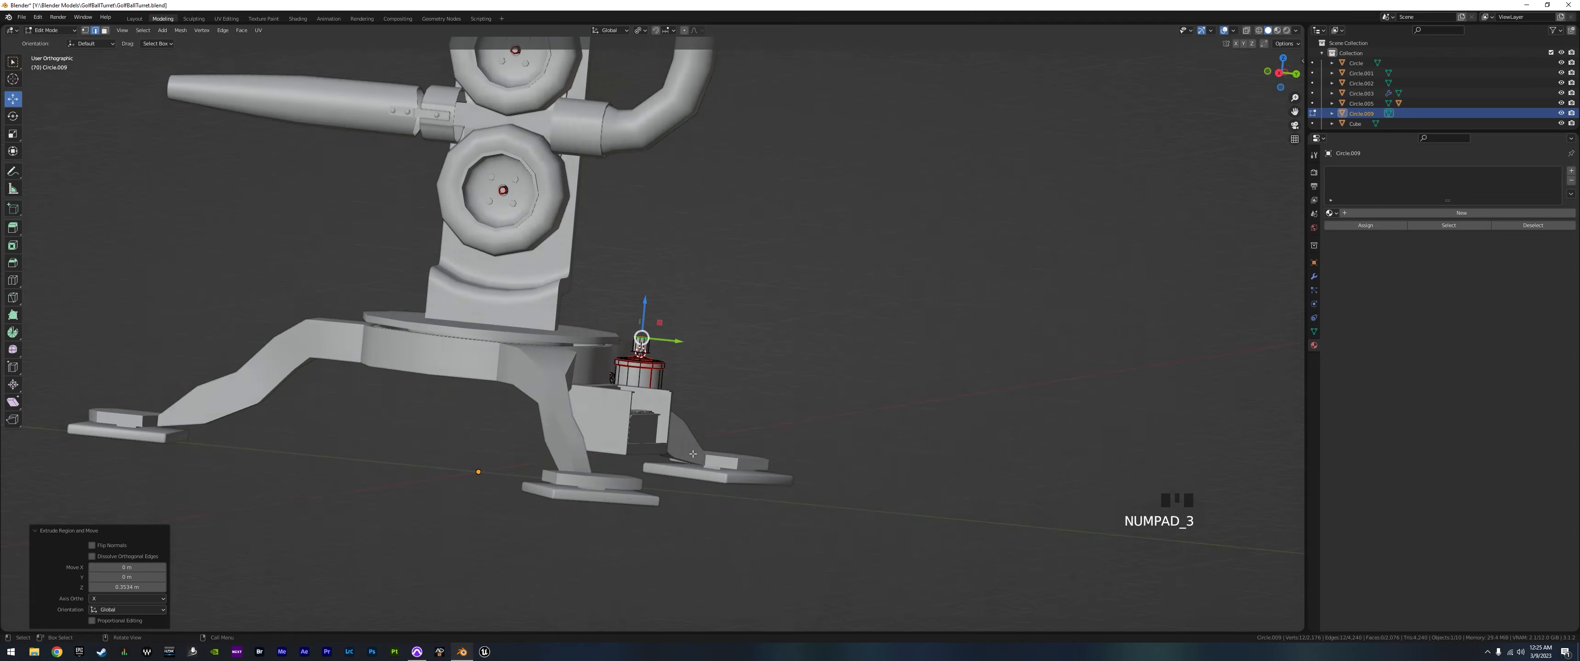
pyautogui.scroll(10, 651, 400)
pyautogui.scroll(4, 651, 400)
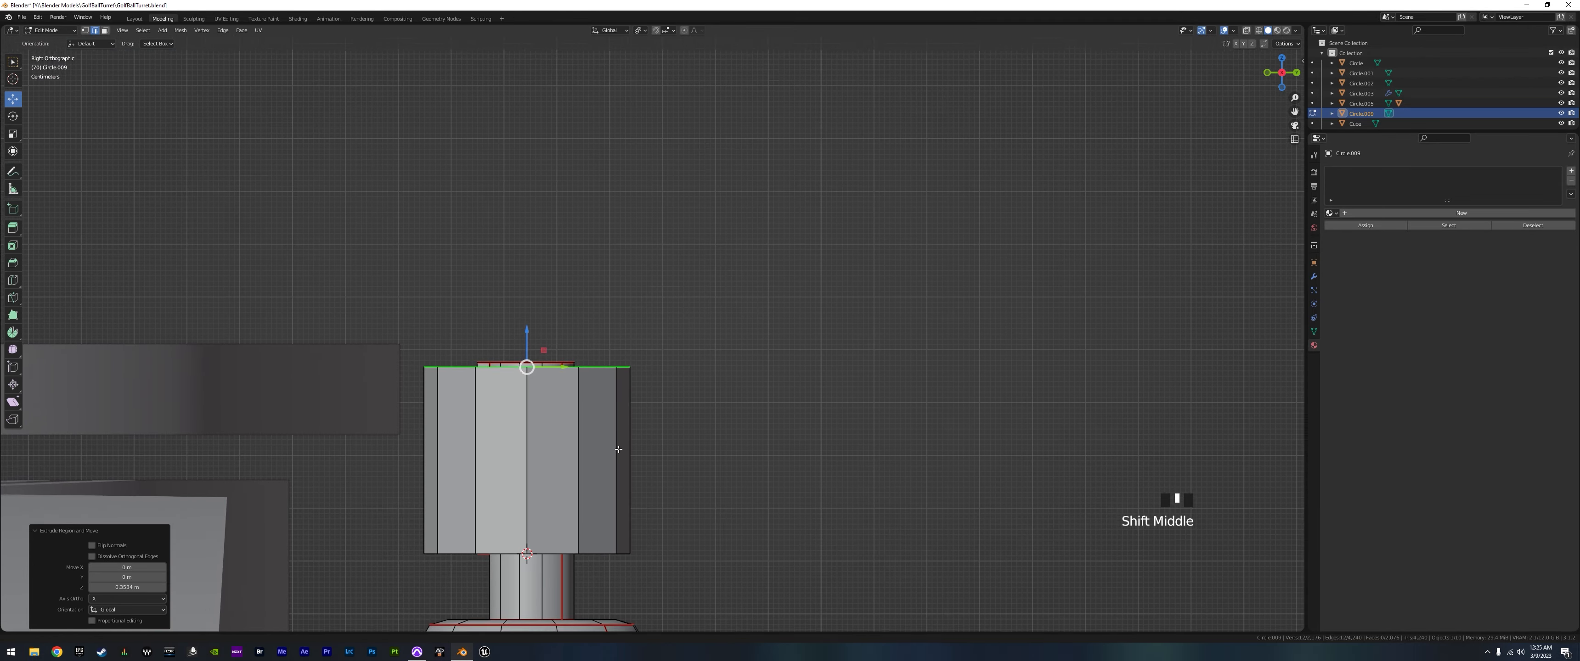
pyautogui.keyDown('shift'); pyautogui.moveTo(517, 434); pyautogui.dragTo(572, 382, button='middle'); pyautogui.keyUp('shift')
pyautogui.moveTo(672, 439); pyautogui.dragTo(659, 437, button='middle')
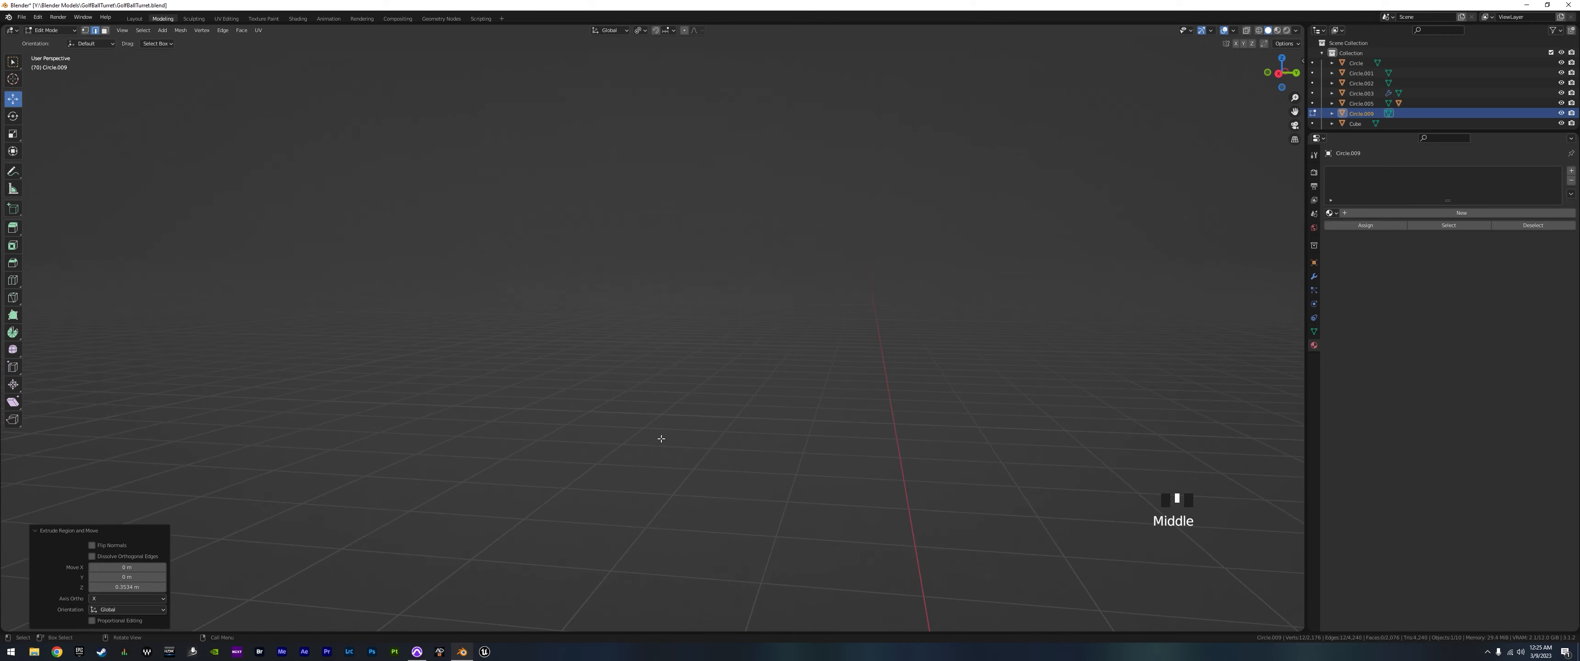
pyautogui.scroll(-13, 653, 438)
pyautogui.scroll(-2, 647, 437)
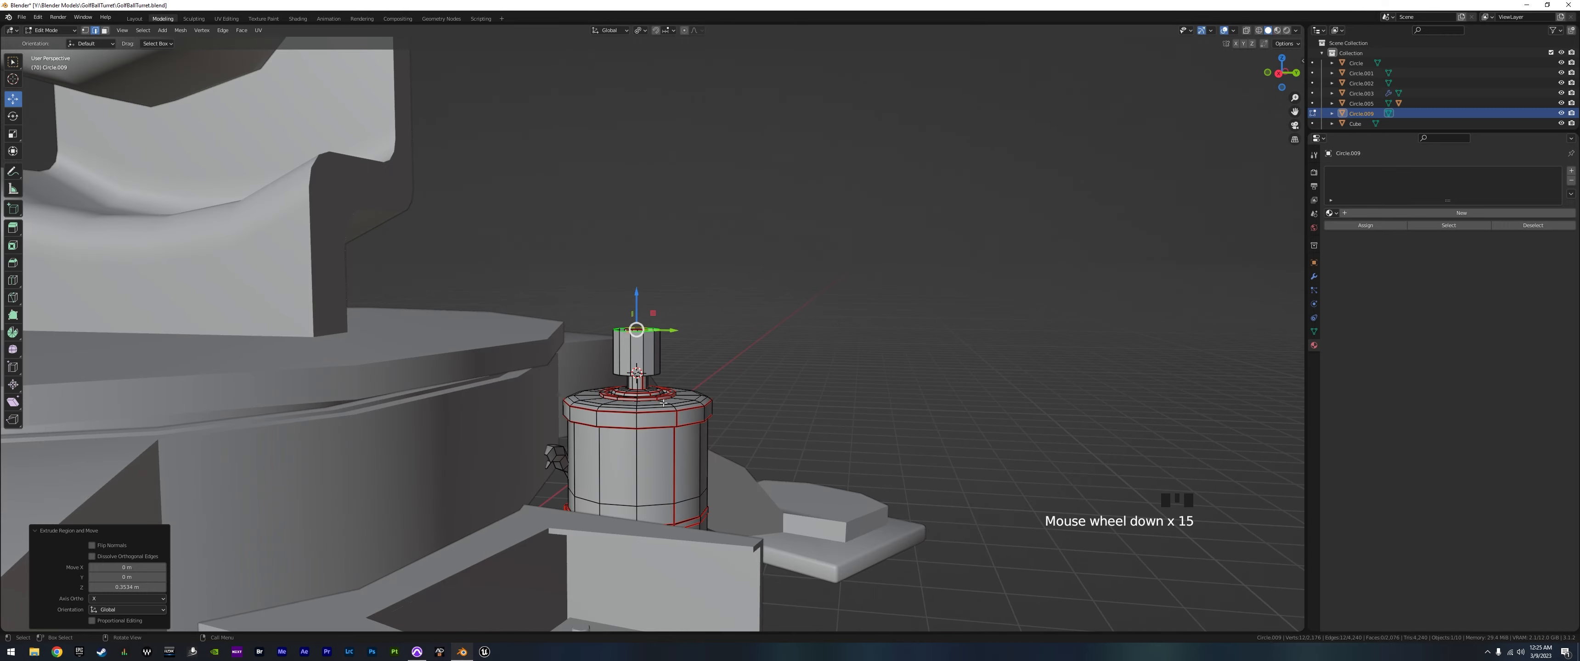
# - Extrude both open rims of the shaft cylinder inward in the XY plane at about 0.42 scale to cap its ends around the shaft
pyautogui.moveTo(644, 392); pyautogui.dragTo(638, 364, button='middle')
pyautogui.scroll(1, 638, 364)
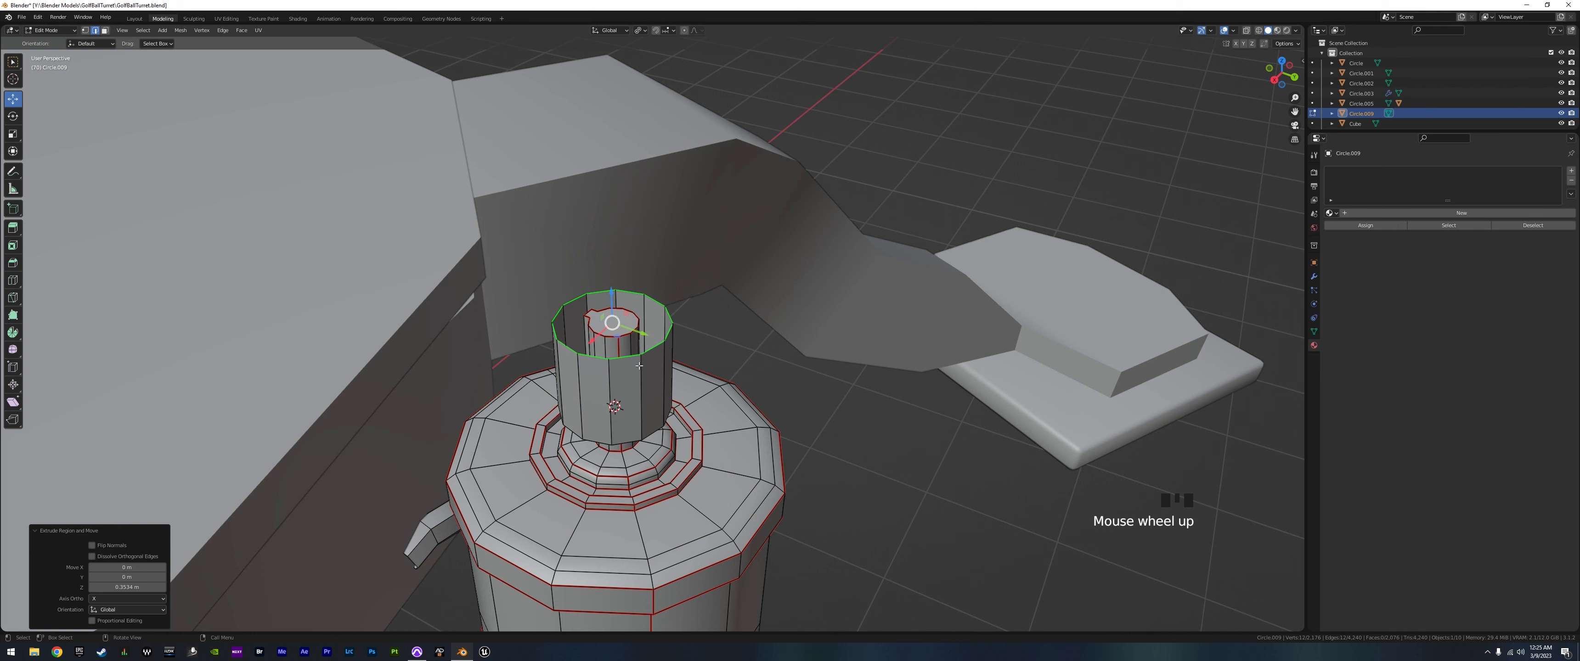
pyautogui.keyDown('alt'); pyautogui.keyDown('shift'); pyautogui.click(629, 441); pyautogui.keyUp('shift'); pyautogui.keyUp('alt')
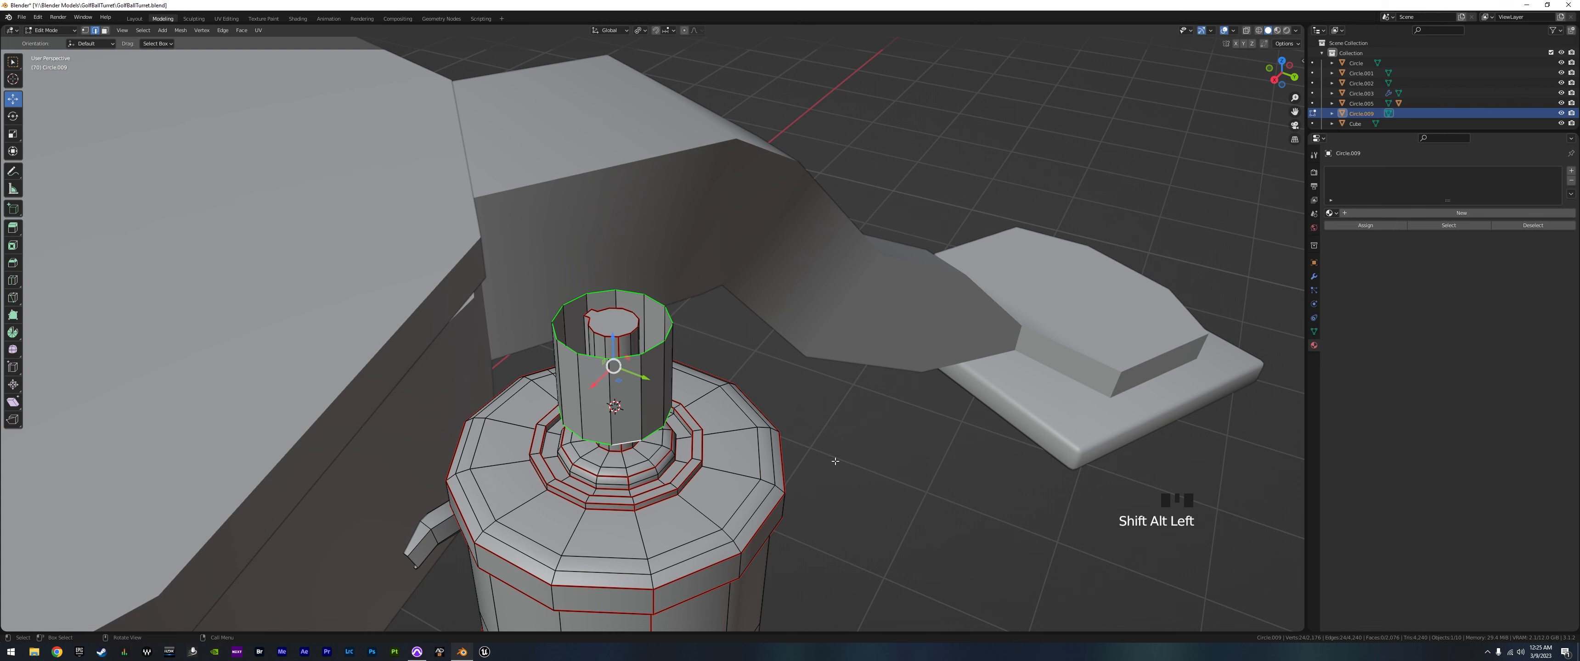
pyautogui.press('e')
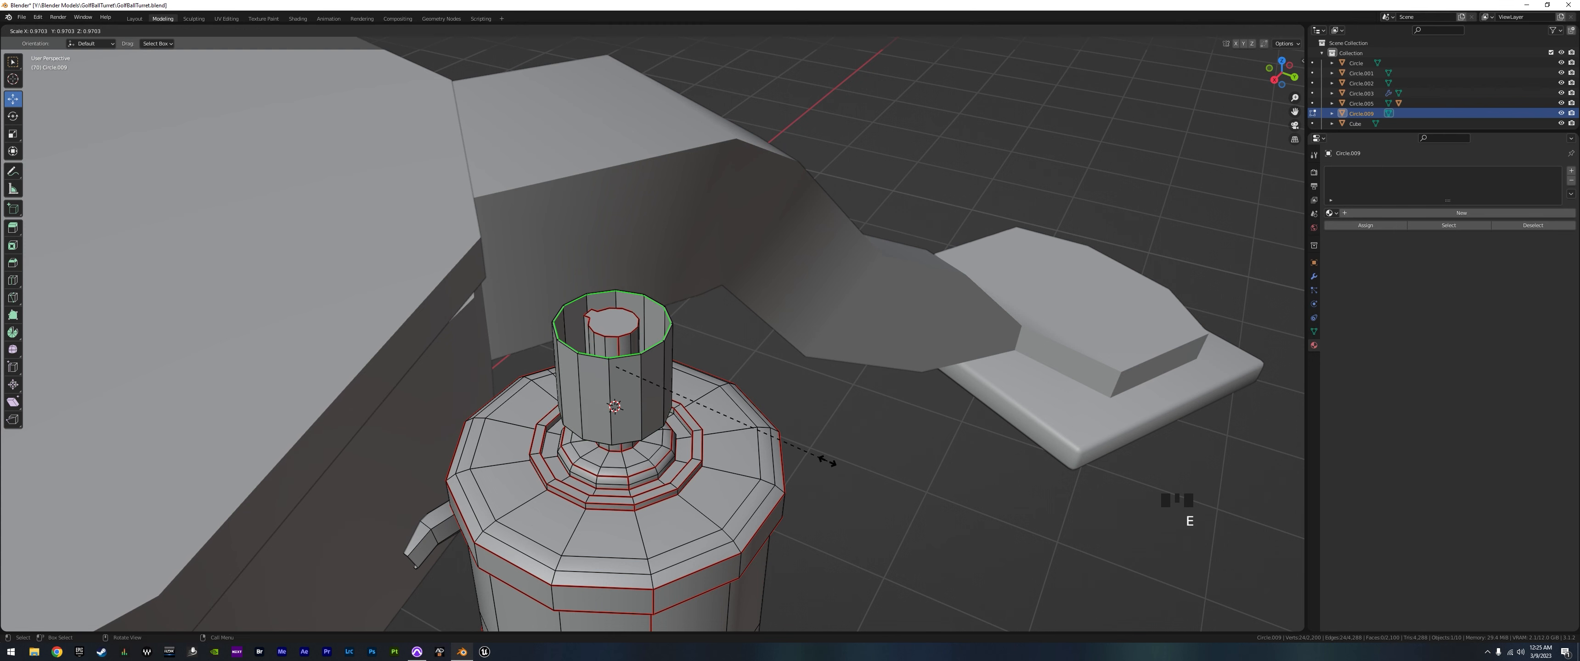
pyautogui.hotkey('shift', 'z')
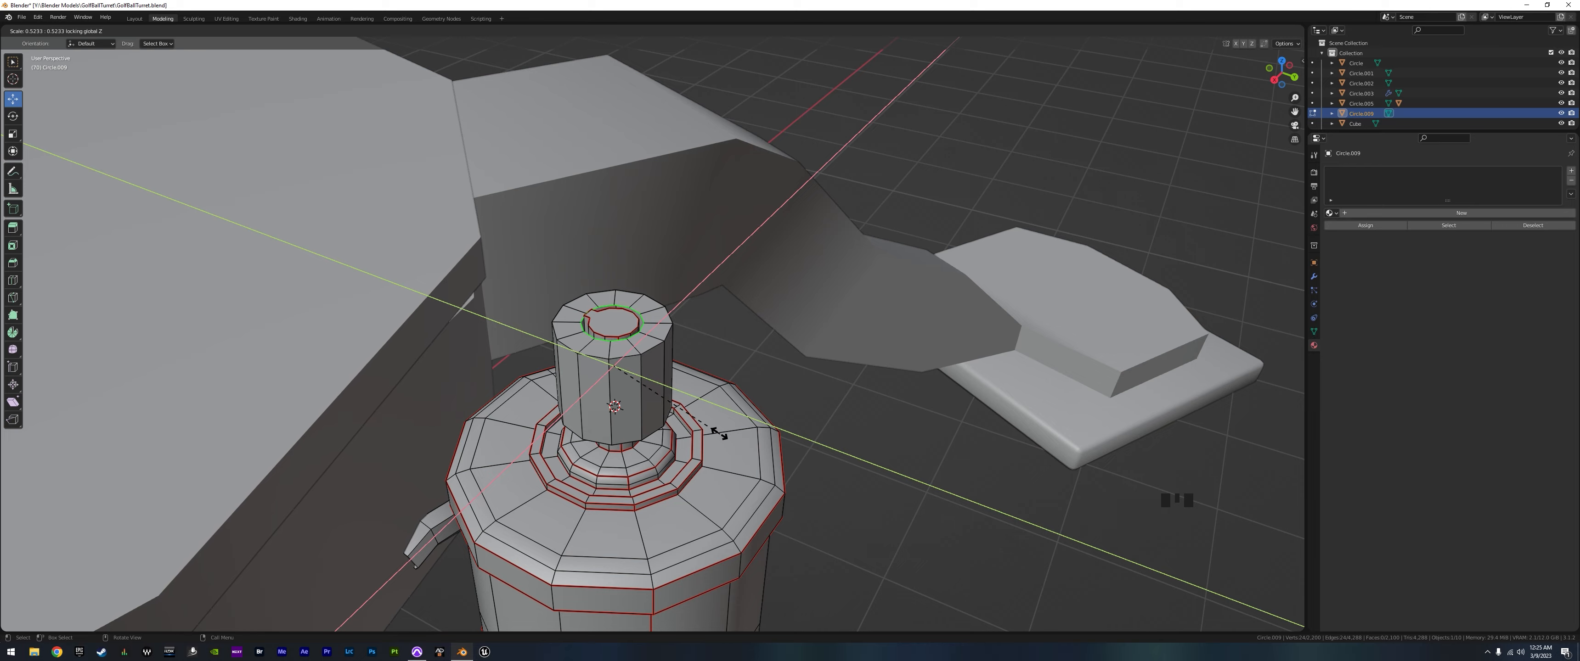
pyautogui.click(692, 426)
pyautogui.moveTo(692, 426); pyautogui.dragTo(730, 431, button='middle')
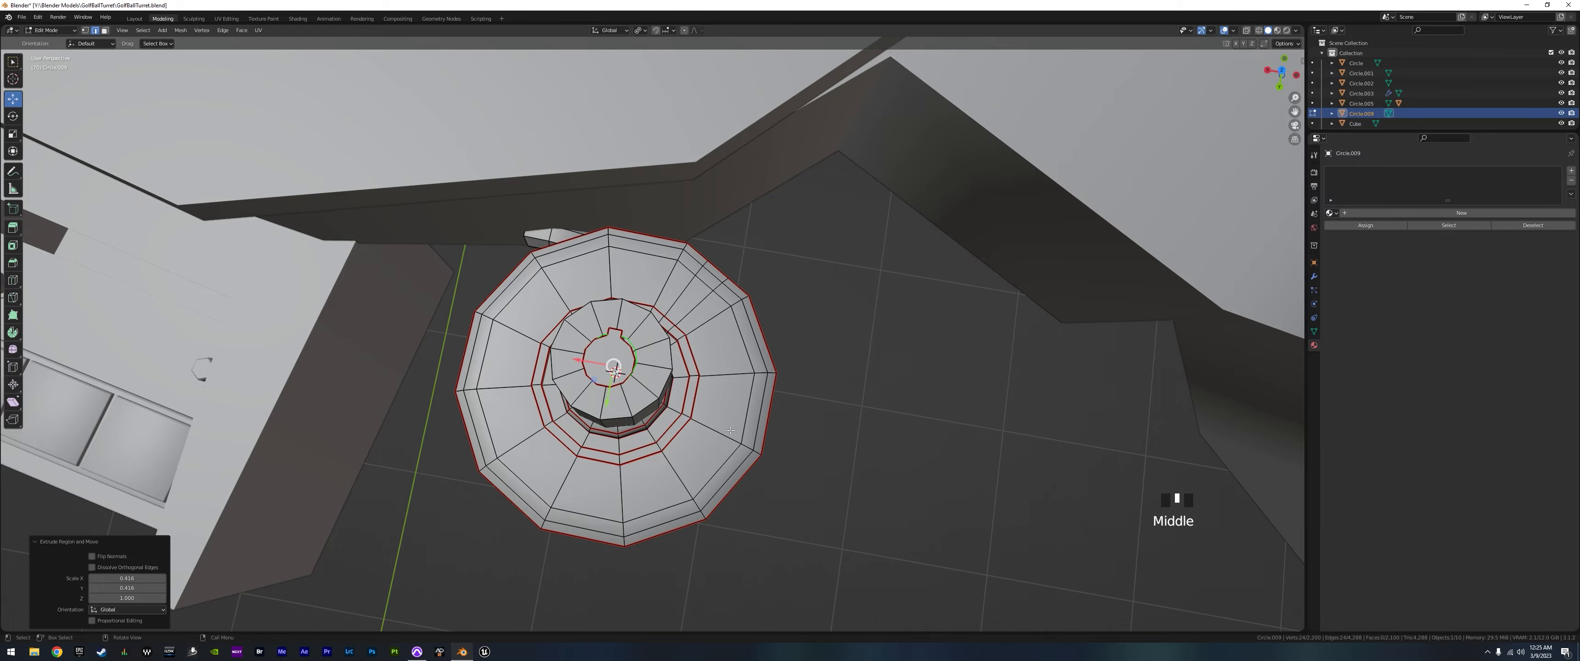
# - Leave the motor's mesh and hide the barrel and the spoked wire frame that cover the base motor in top view
pyautogui.press('KP_7')
pyautogui.scroll(10, 581, 310)
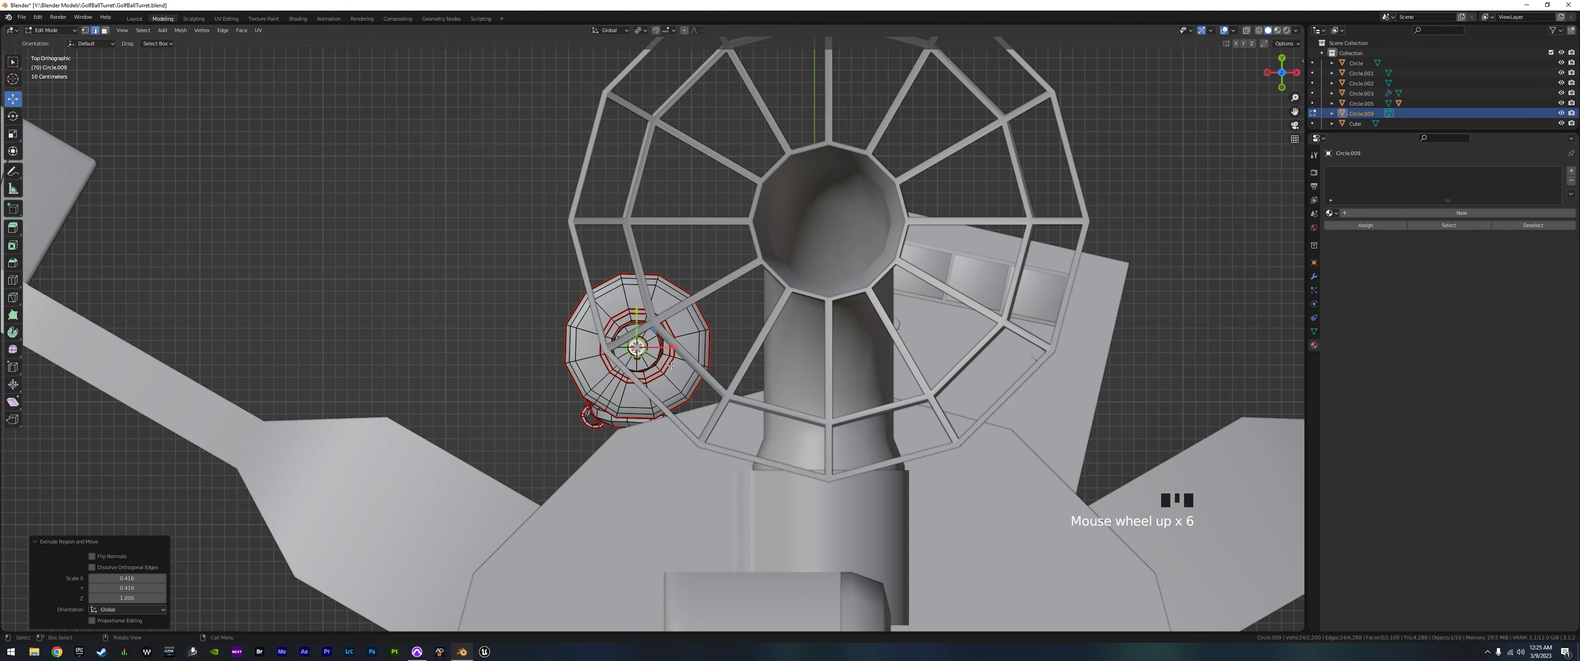
pyautogui.scroll(-8, 734, 381)
pyautogui.press('Tab')
pyautogui.click(748, 349)
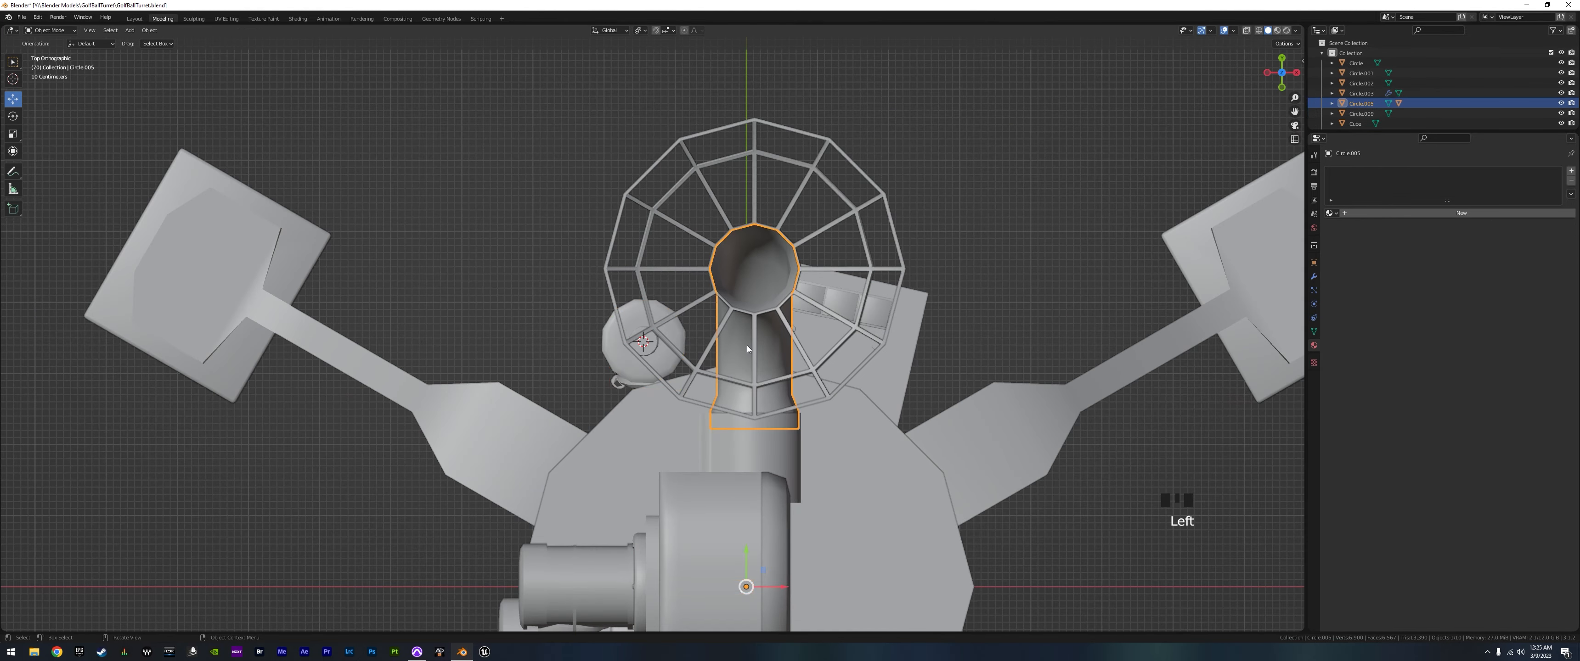
pyautogui.keyDown('shift'); pyautogui.click(779, 227); pyautogui.keyUp('shift')
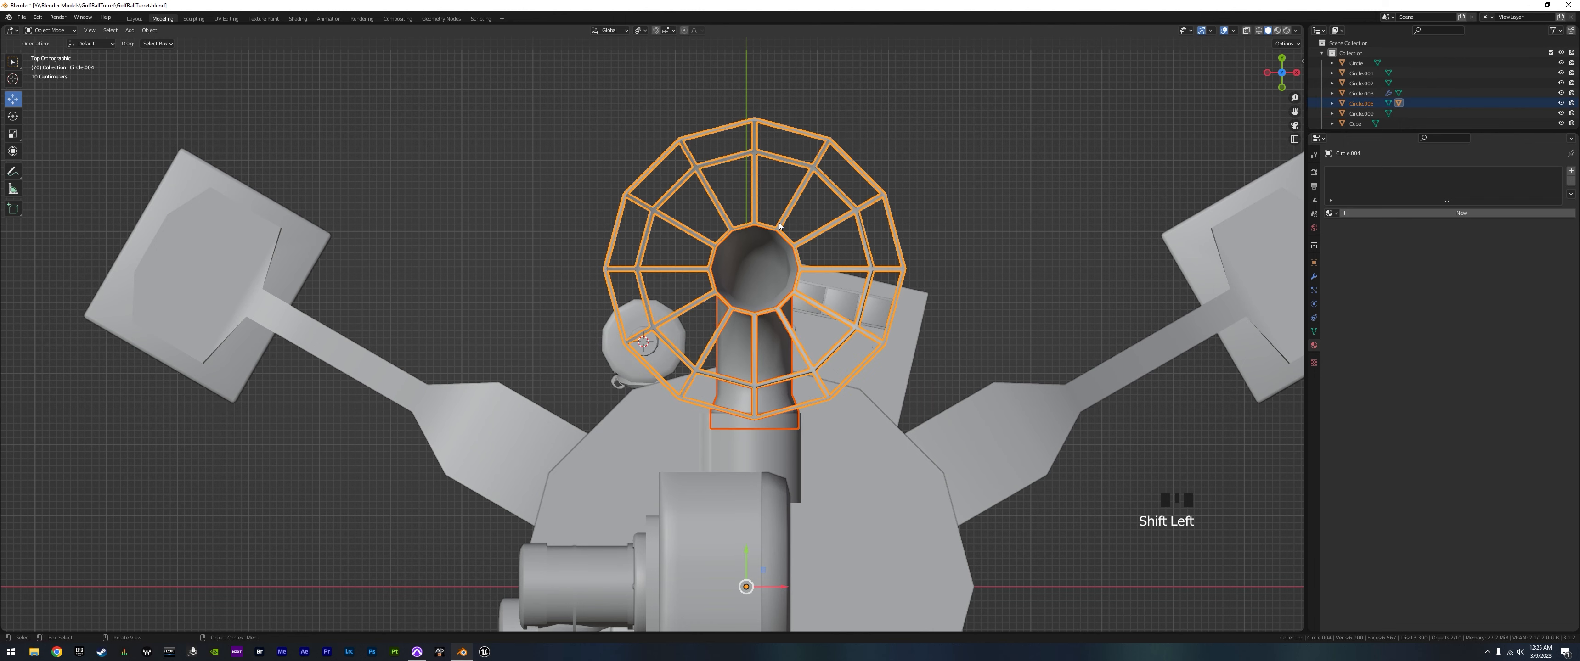
pyautogui.press('h')
pyautogui.scroll(8, 629, 415)
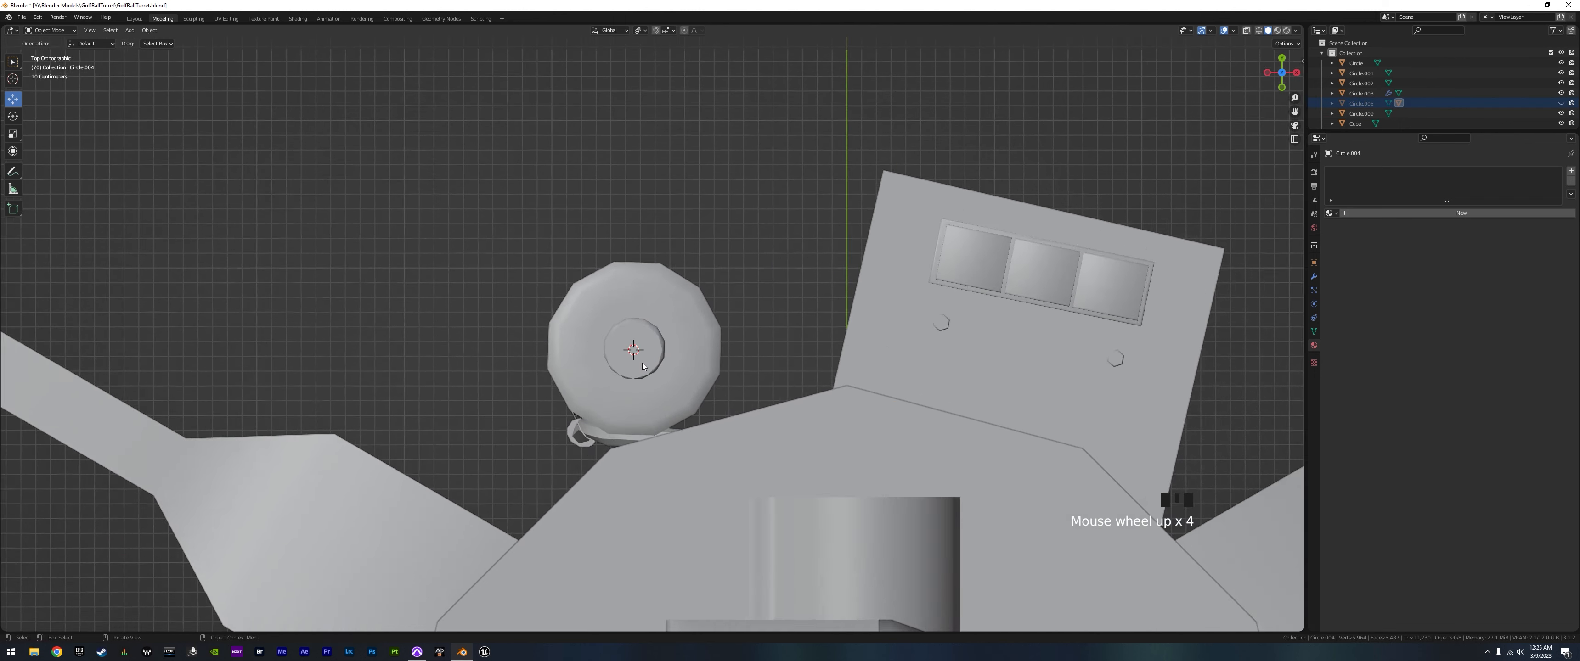
pyautogui.keyDown('shift'); pyautogui.moveTo(647, 387); pyautogui.dragTo(680, 345, button='middle'); pyautogui.keyUp('shift')
# - Reopen the base motor's mesh for editing and frame its shaft cylinder in top view
pyautogui.click(702, 354)
pyautogui.click(709, 355)
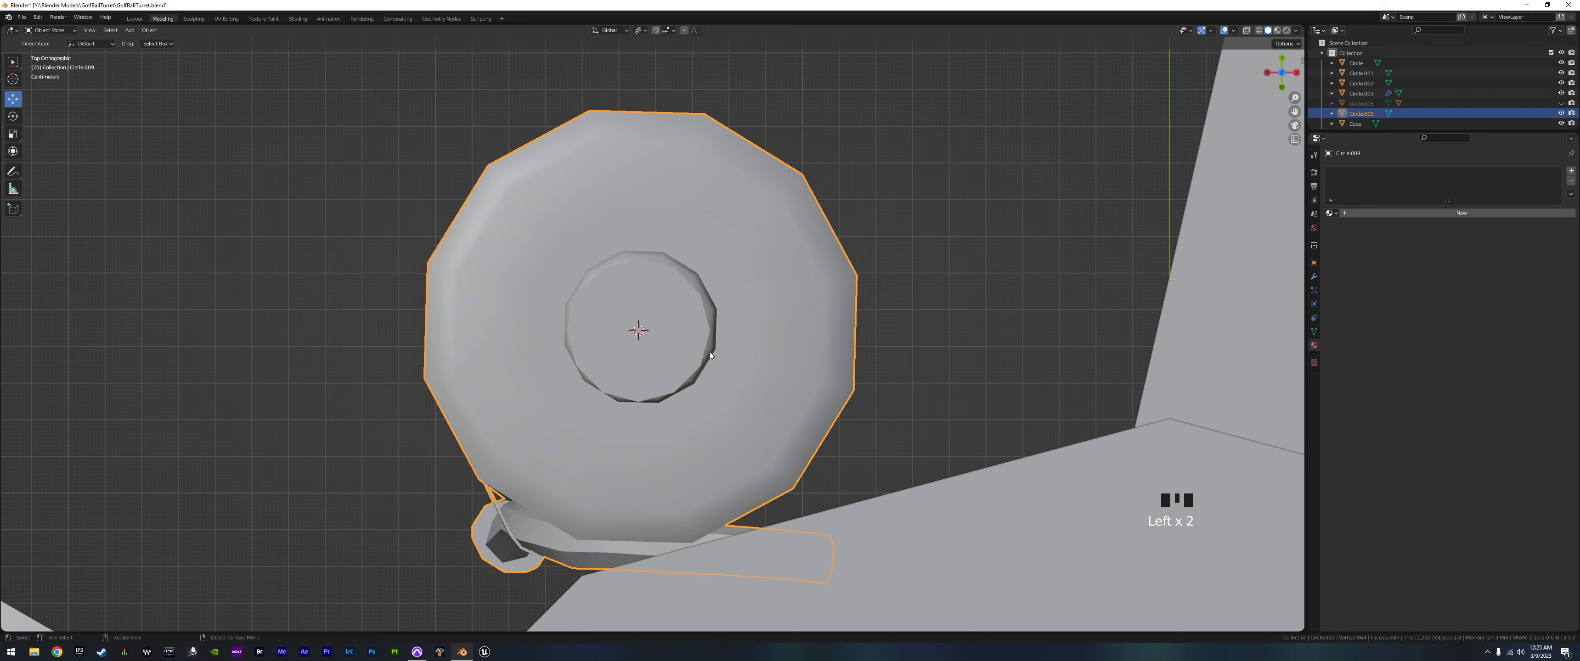
pyautogui.moveTo(718, 479); pyautogui.dragTo(783, 430, button='middle')
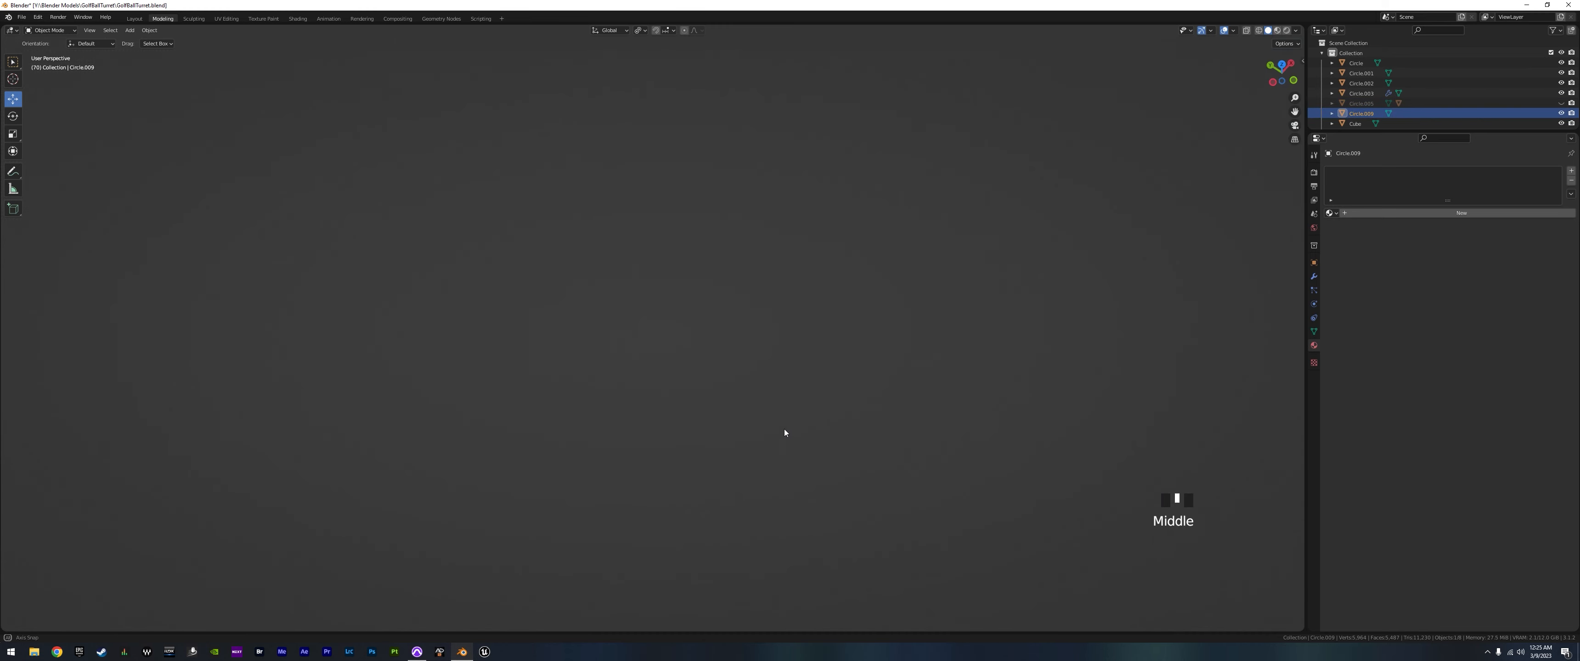
pyautogui.scroll(-10, 774, 426)
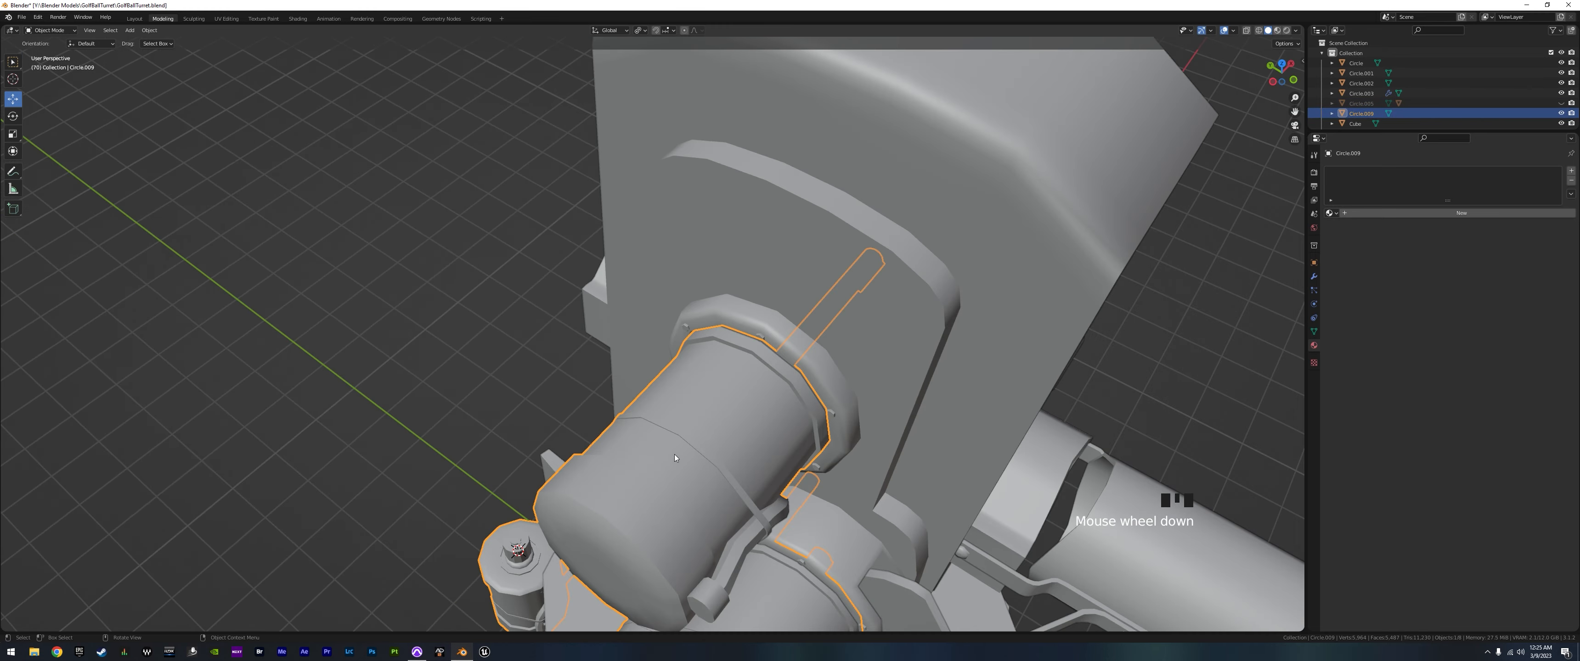
pyautogui.moveTo(655, 465); pyautogui.dragTo(769, 348, button='middle')
pyautogui.click(798, 269)
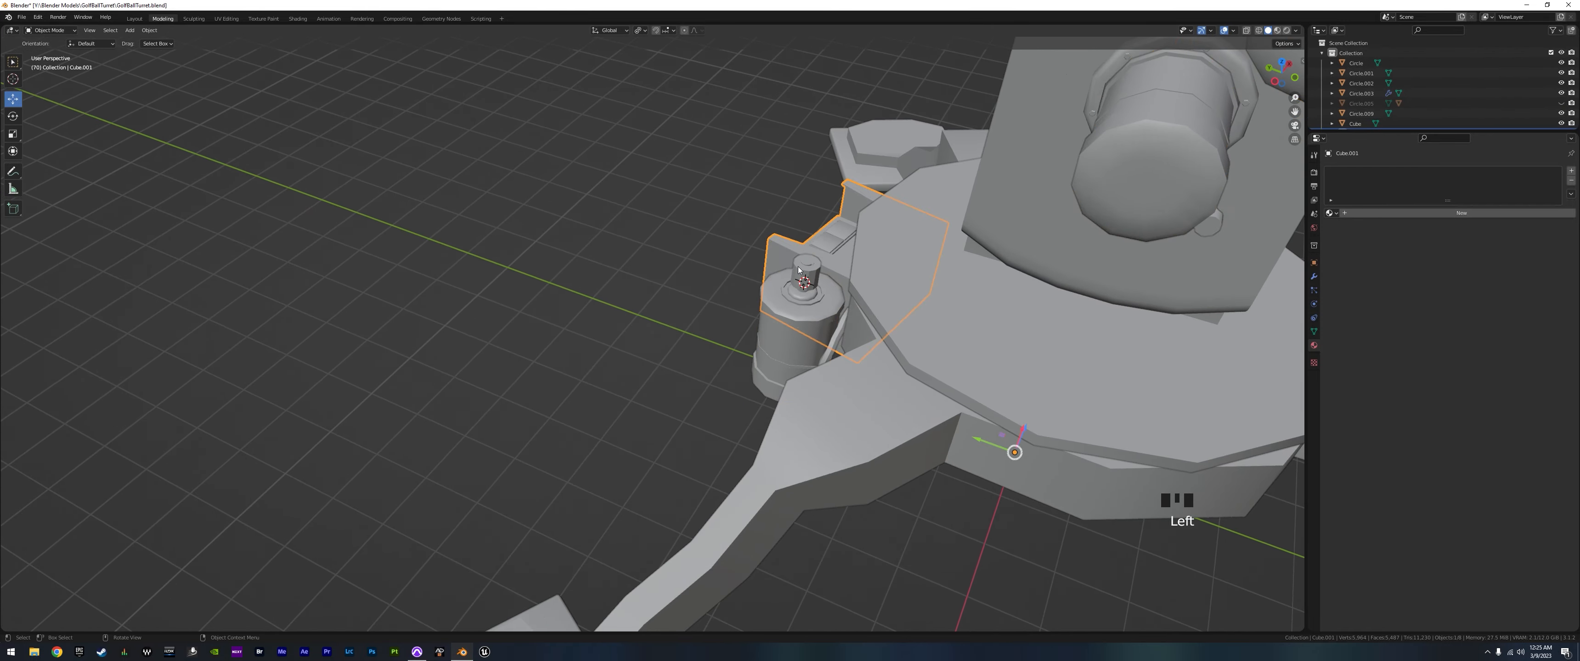
pyautogui.click(809, 277)
pyautogui.press('Tab')
pyautogui.moveTo(808, 277); pyautogui.dragTo(941, 332, button='middle')
pyautogui.press('KP_7')
pyautogui.scroll(6, 940, 332)
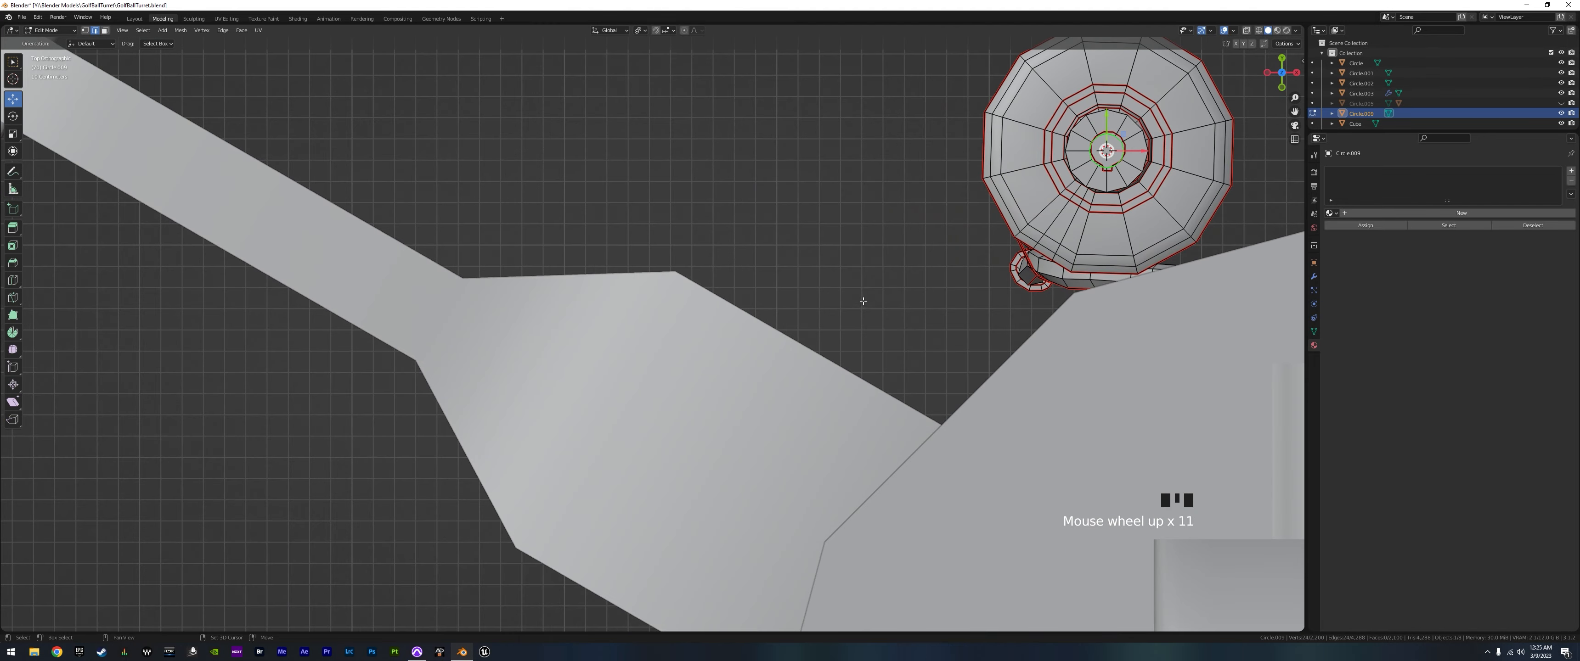
pyautogui.keyDown('shift'); pyautogui.moveTo(865, 300); pyautogui.dragTo(342, 497, button='middle'); pyautogui.keyUp('shift')
pyautogui.scroll(5, 902, 329)
pyautogui.scroll(2, 746, 192)
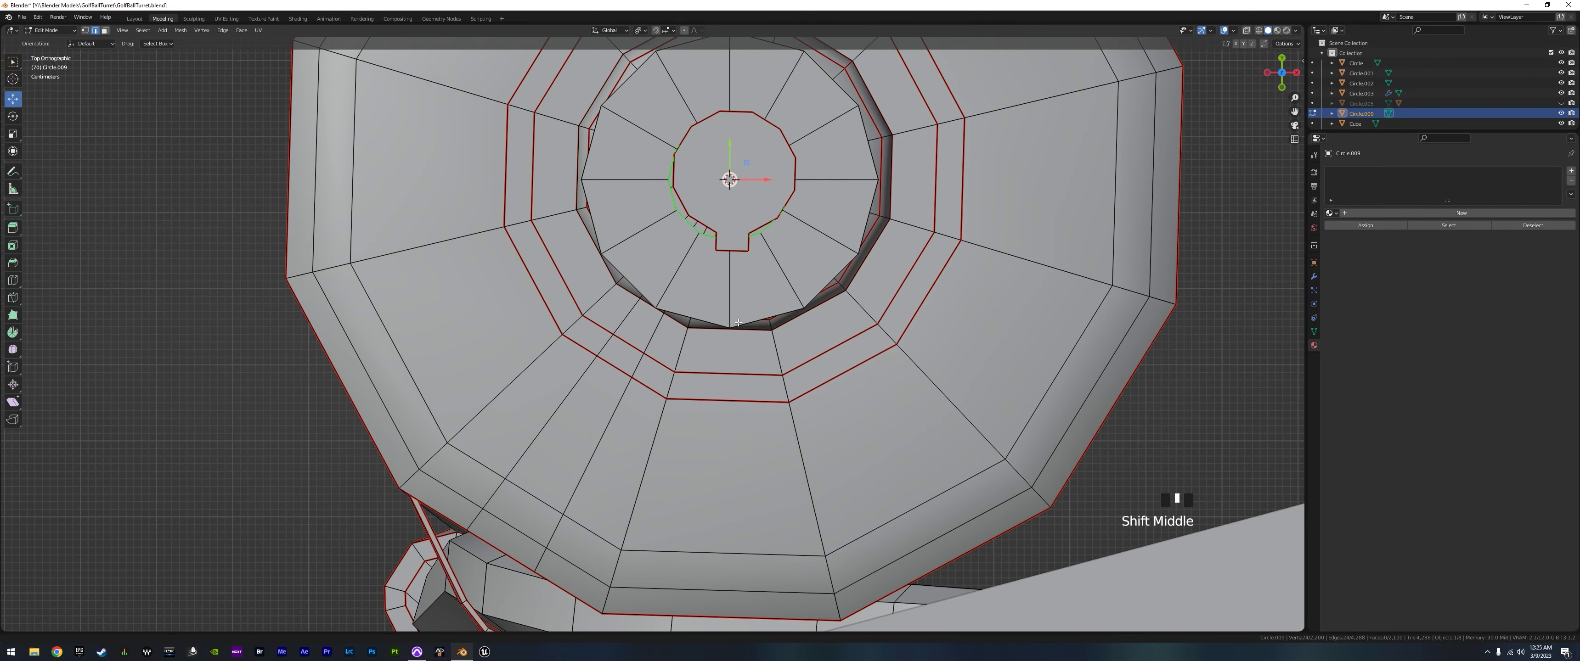
pyautogui.keyDown('shift'); pyautogui.moveTo(746, 192); pyautogui.dragTo(658, 352, button='middle'); pyautogui.keyUp('shift')
# - Select the whole linked cylinder on the shaft and shift it slightly to centre it on the motor's shaft
pyautogui.moveTo(643, 338); pyautogui.dragTo(654, 337)
pyautogui.hotkey('ctrl', 'z')
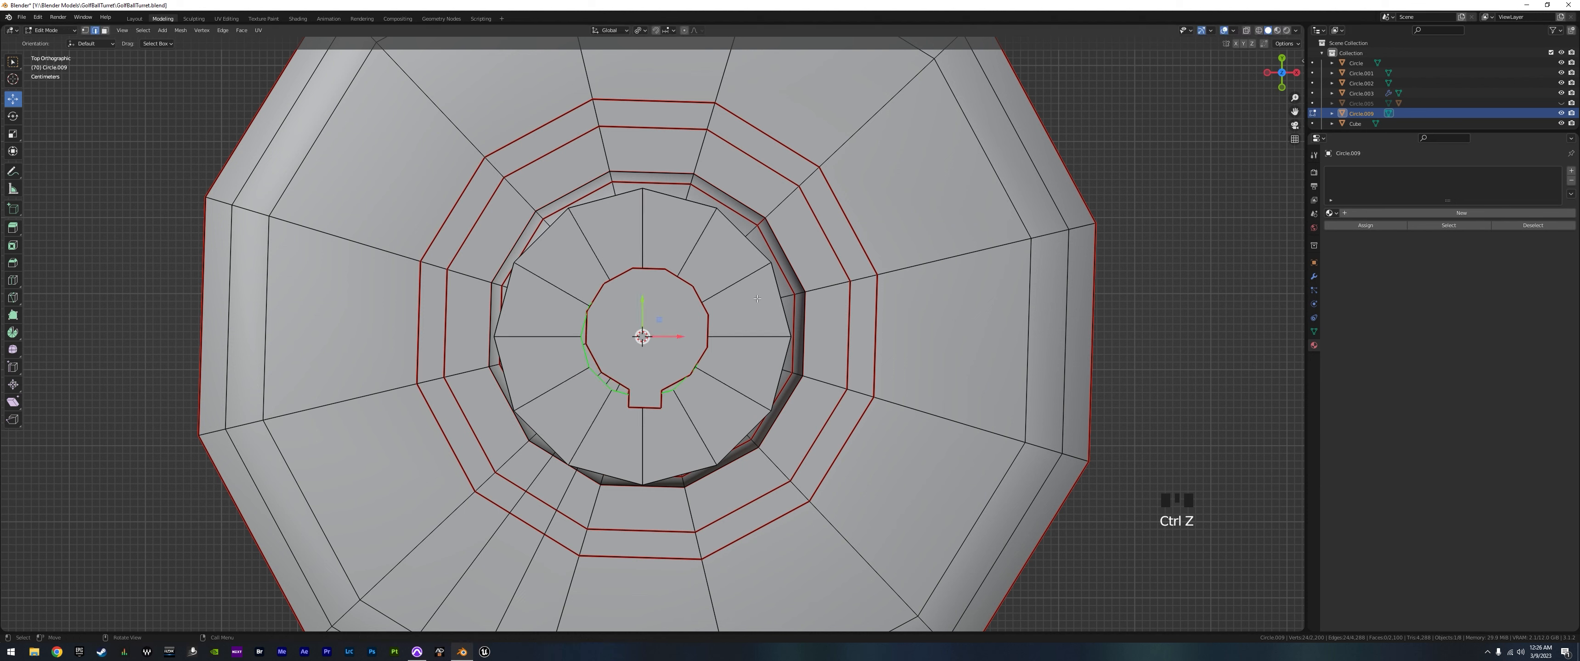
pyautogui.press('l')
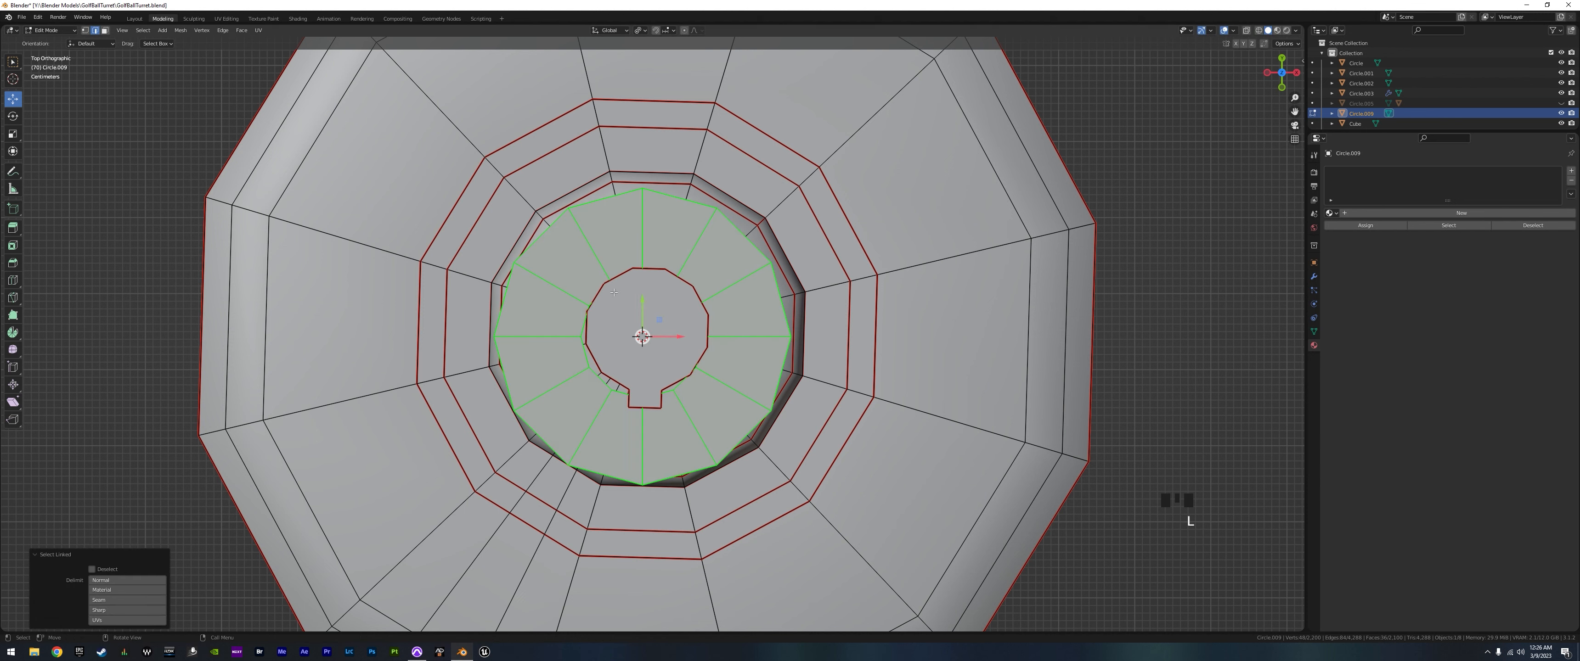
pyautogui.press('g')
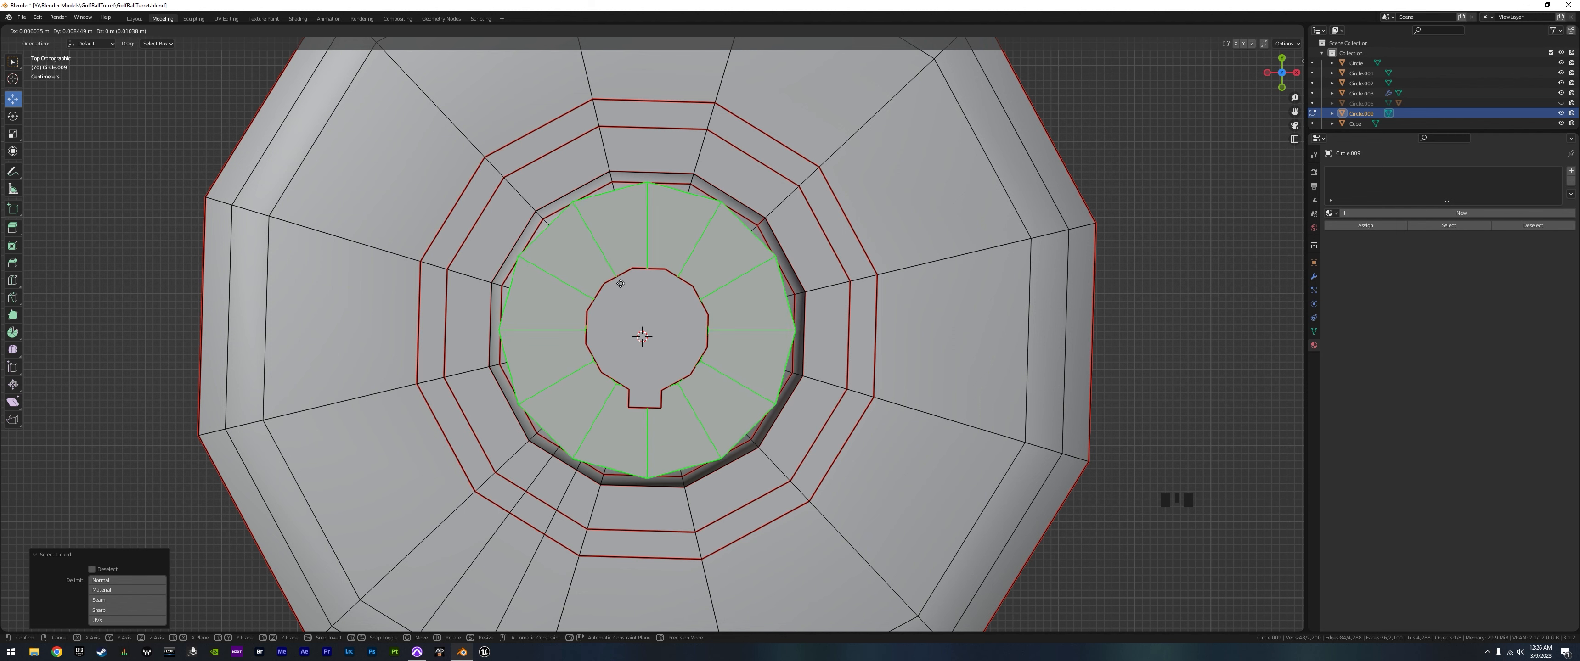
pyautogui.click(621, 284)
# - Cut two horizontal edge loops around the shaft cylinder's side without sliding them
pyautogui.moveTo(589, 419); pyautogui.dragTo(722, 333, button='middle')
pyautogui.scroll(-19, 659, 389)
pyautogui.scroll(10, 667, 360)
pyautogui.scroll(-2, 667, 359)
pyautogui.hotkey('ctrl', 'r')
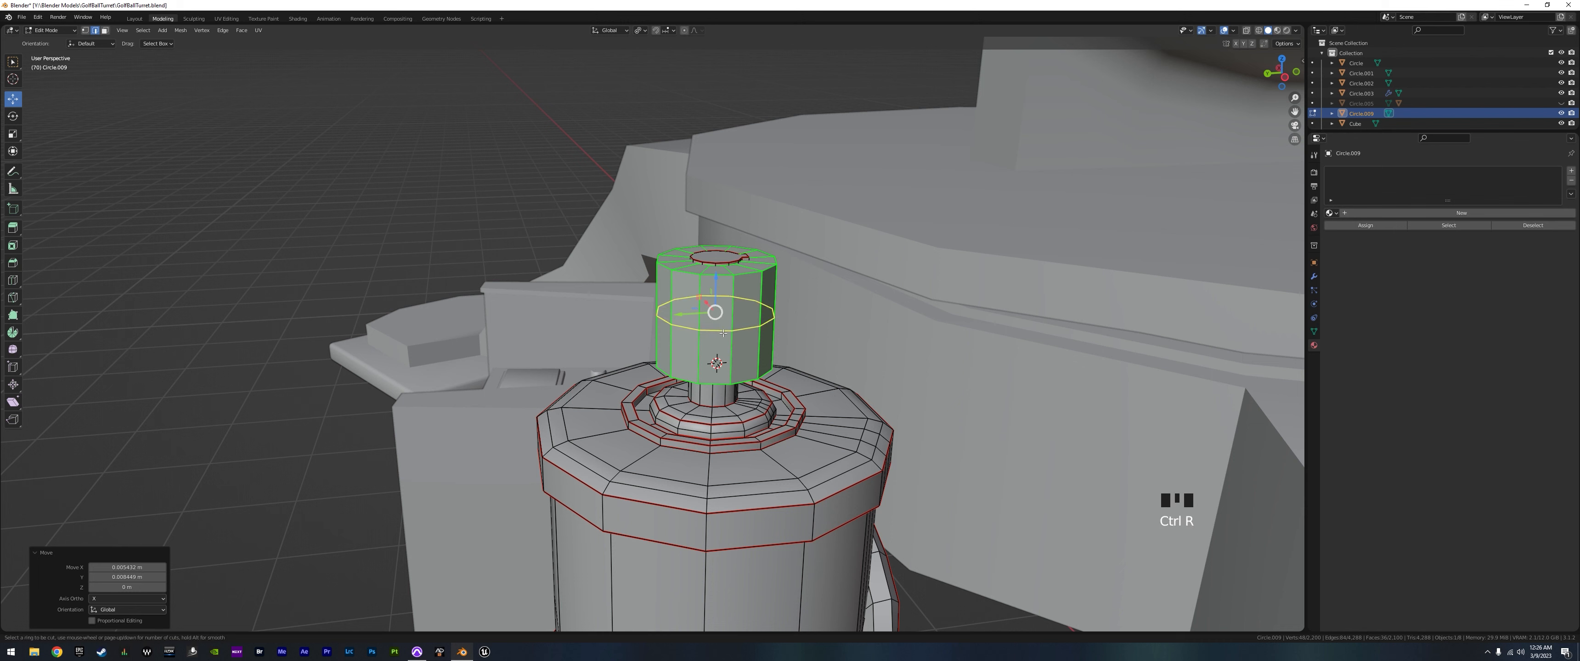
pyautogui.scroll(1, 722, 333)
pyautogui.click(723, 333)
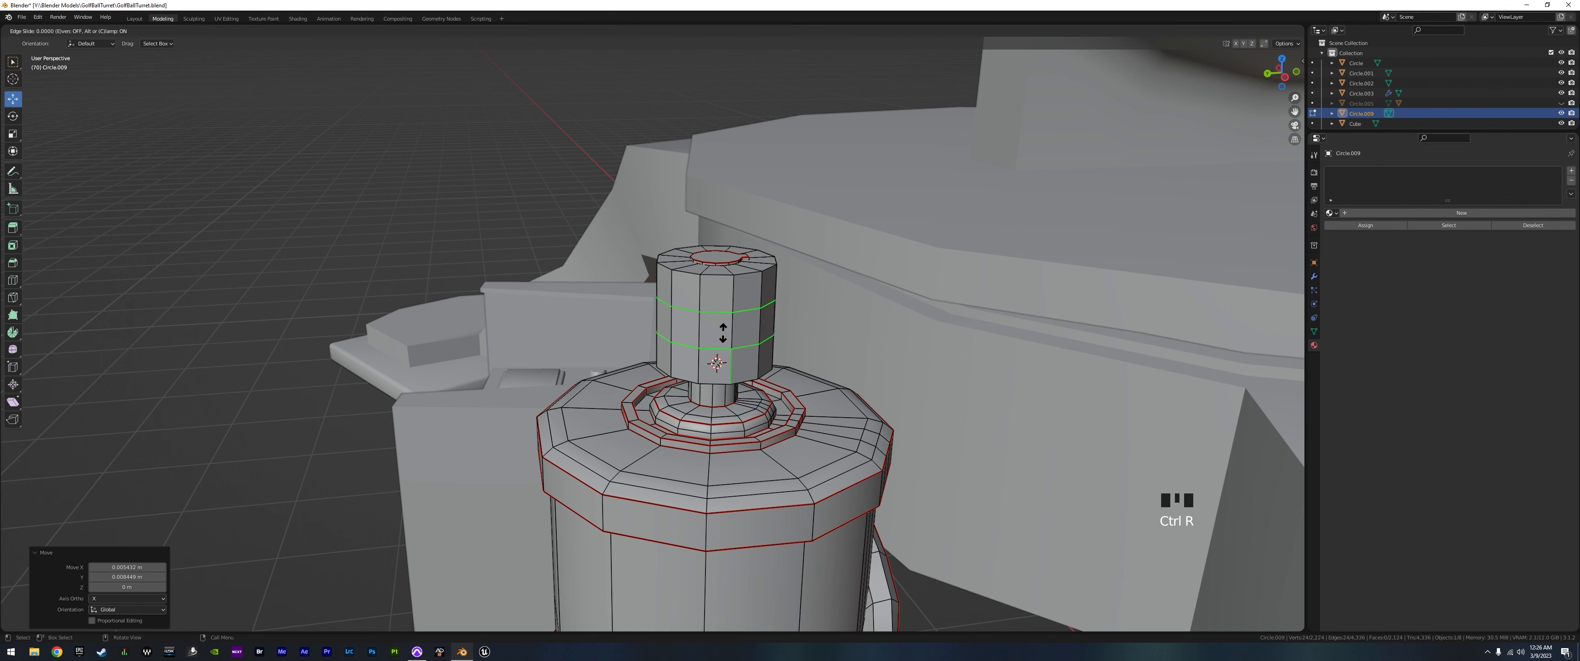
pyautogui.rightClick(727, 335)
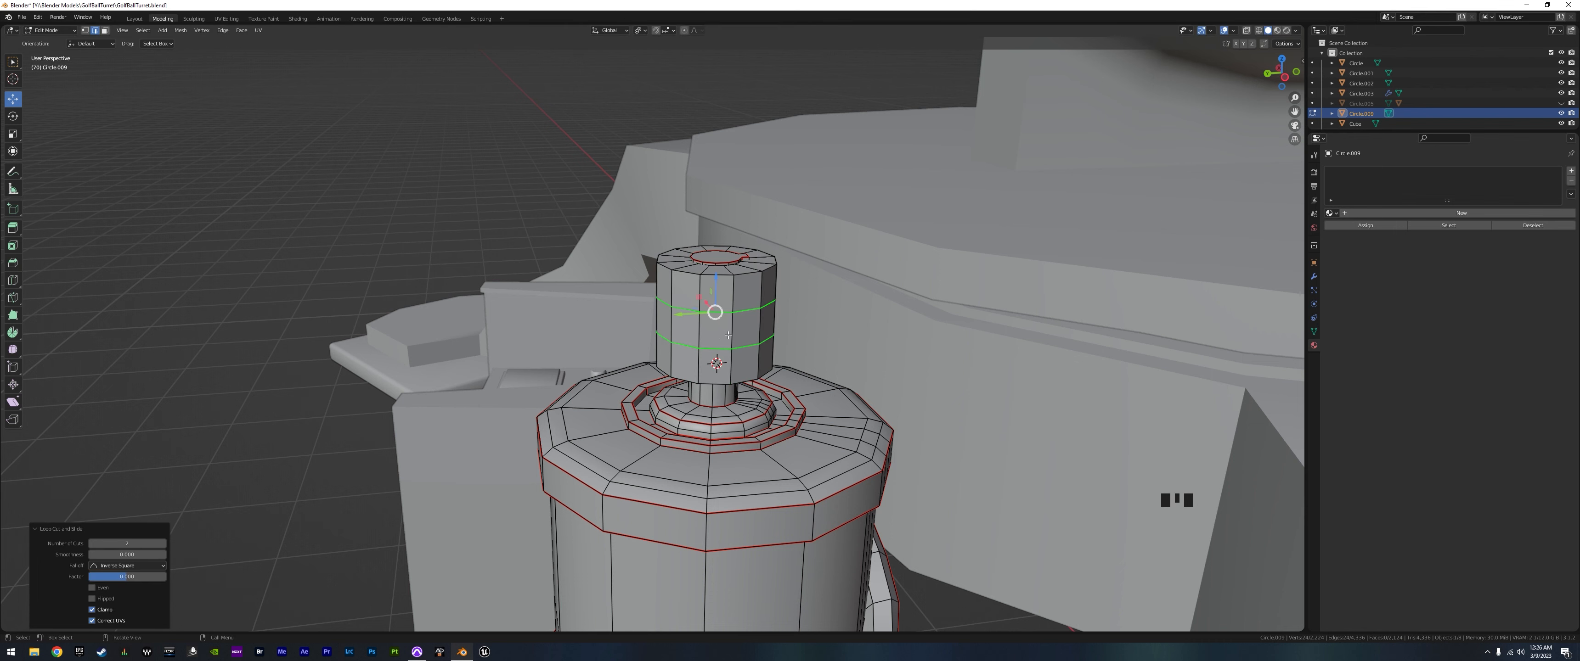
# - Try scaling the two edge loops along the Z, X and Y axes
pyautogui.press('s')
pyautogui.press('z')
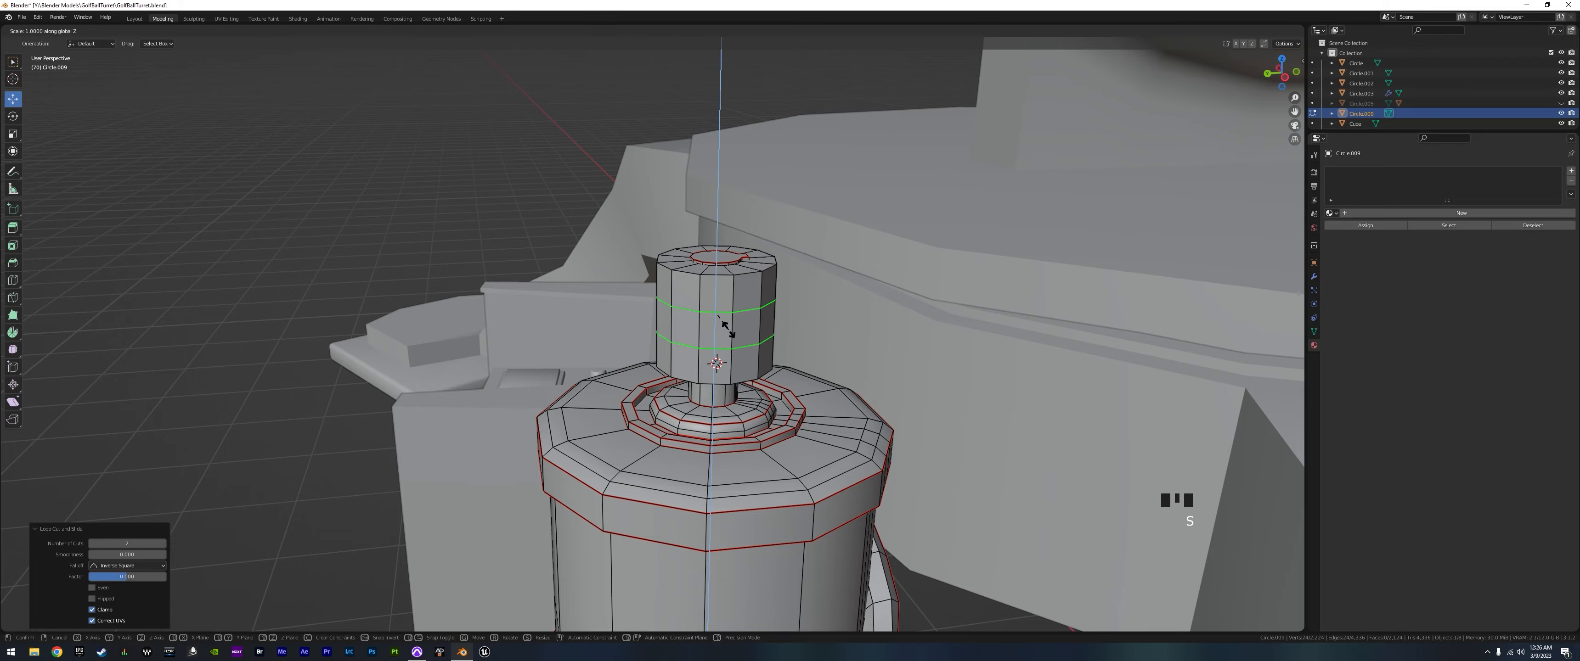
pyautogui.rightClick(801, 378)
pyautogui.moveTo(800, 378); pyautogui.dragTo(722, 382, button='middle')
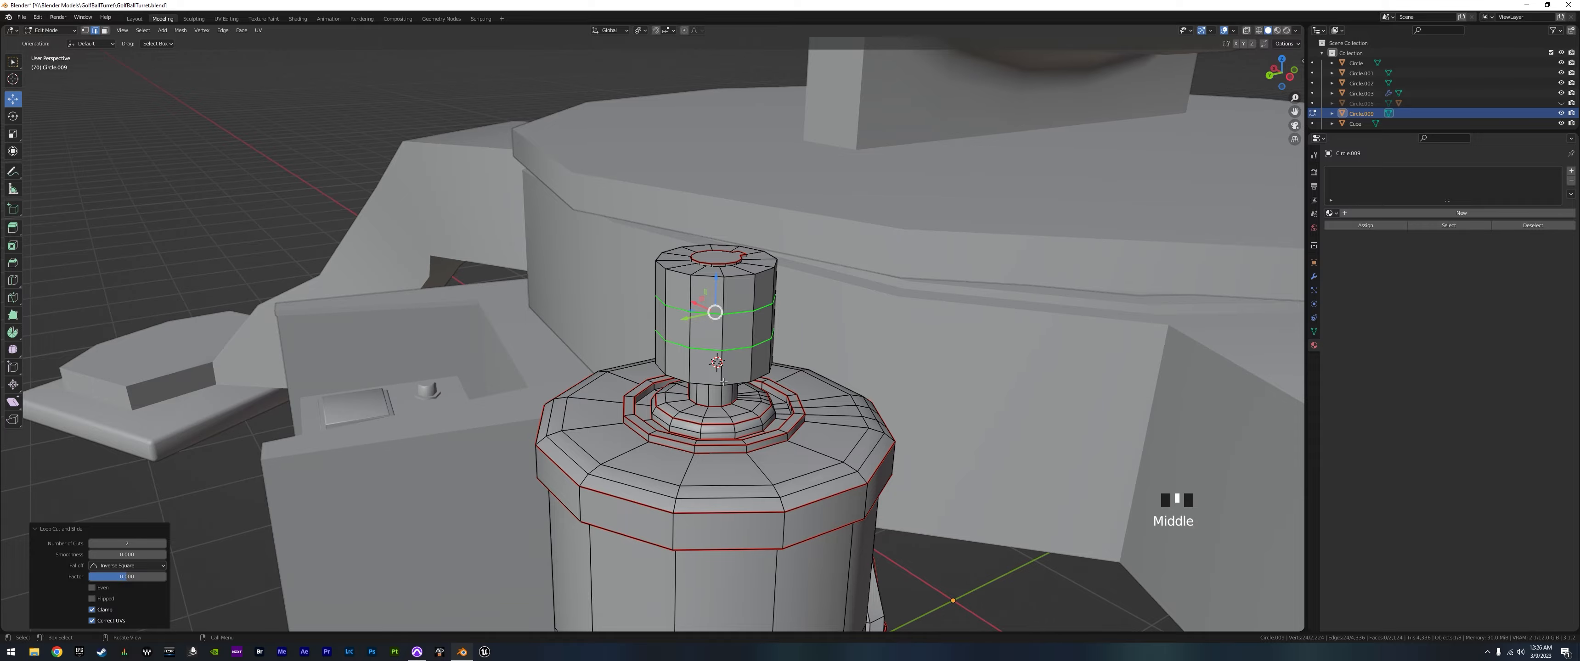
pyautogui.press('s')
pyautogui.press('z')
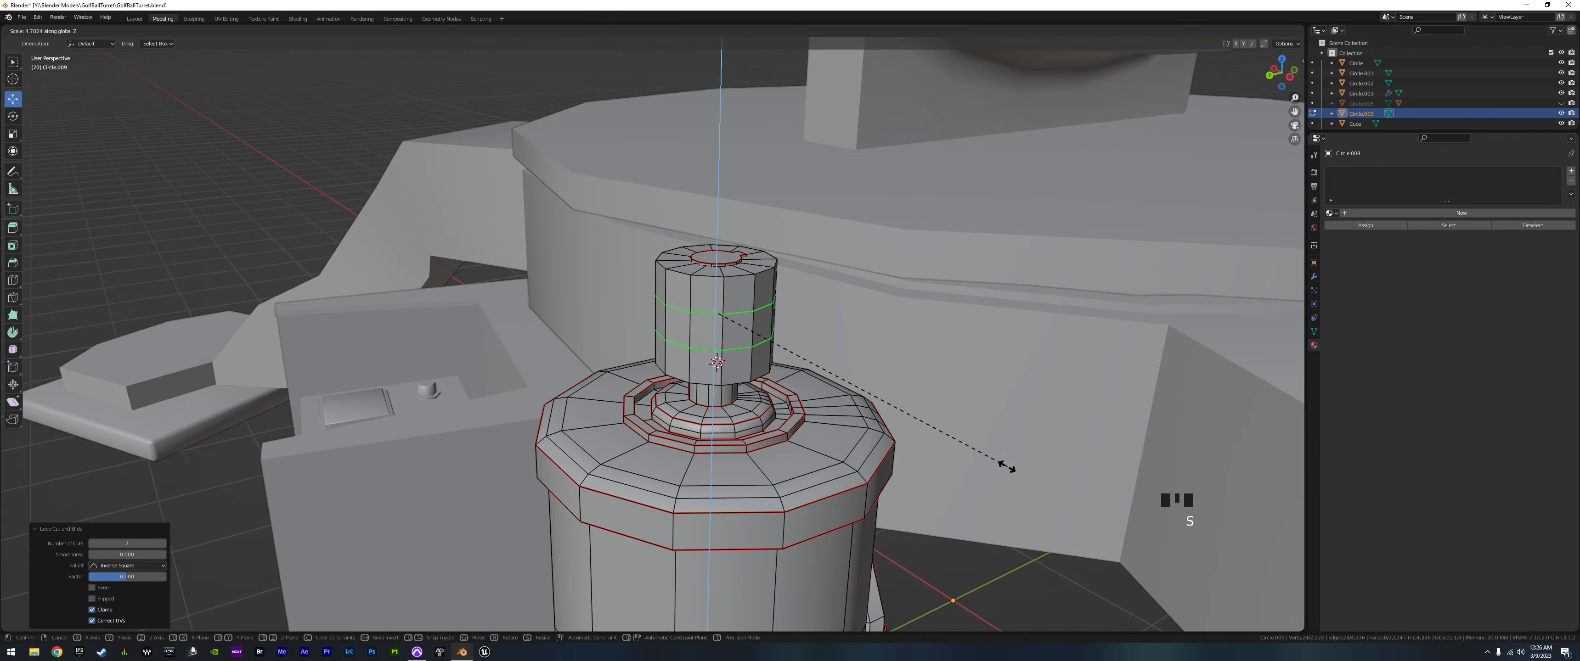
pyautogui.rightClick(813, 405)
pyautogui.moveTo(813, 405); pyautogui.dragTo(709, 426, button='middle')
pyautogui.press('s')
pyautogui.press('x')
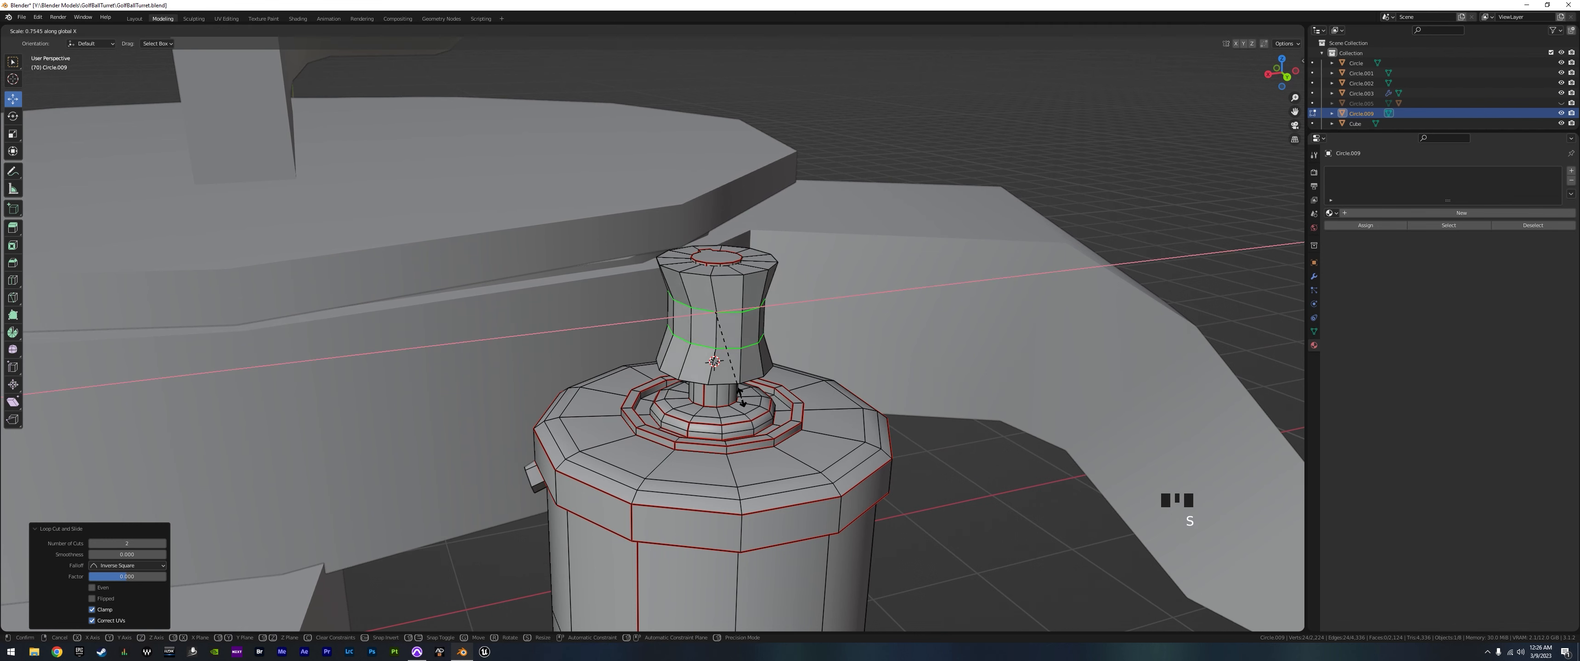
pyautogui.press('y')
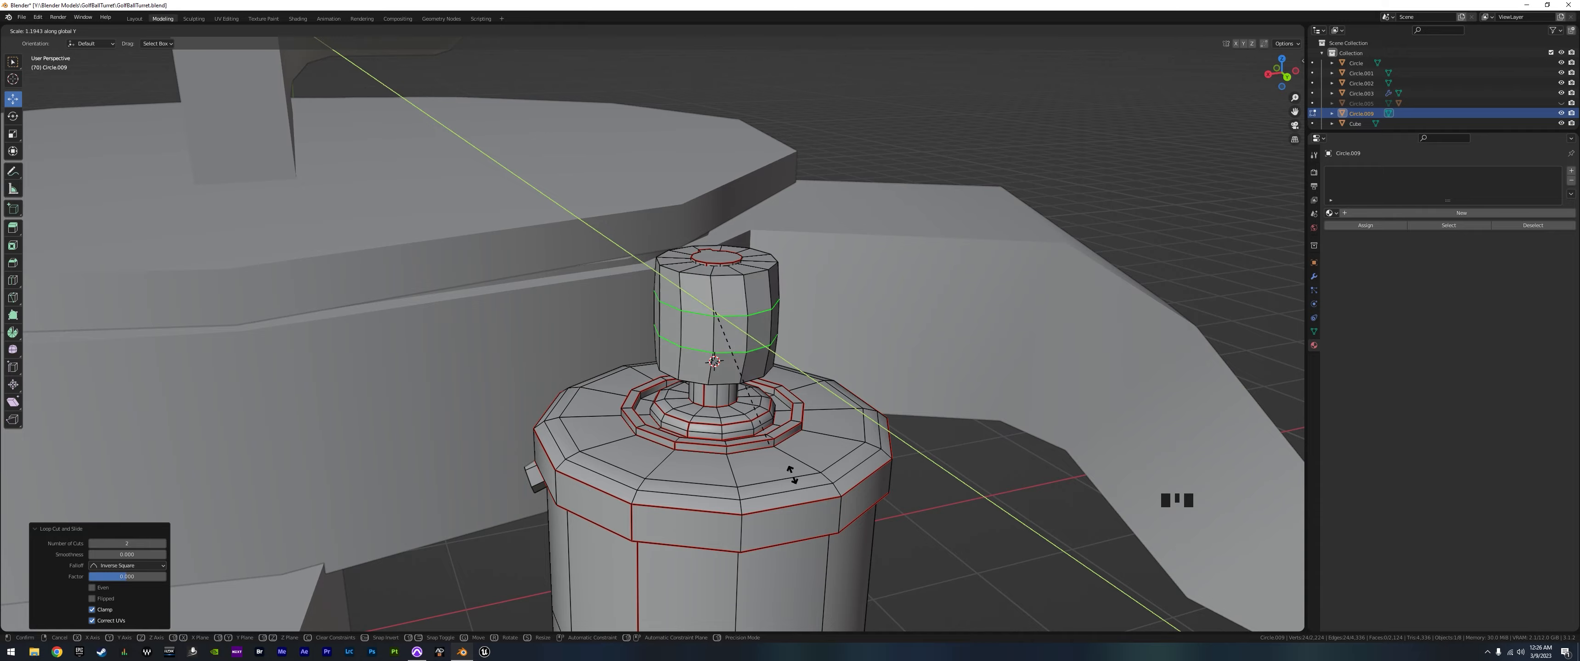
pyautogui.rightClick(776, 473)
# - Try the Z-axis scaling of the two loops once more and undo back to the uncut cylinder
pyautogui.press('s')
pyautogui.press('z')
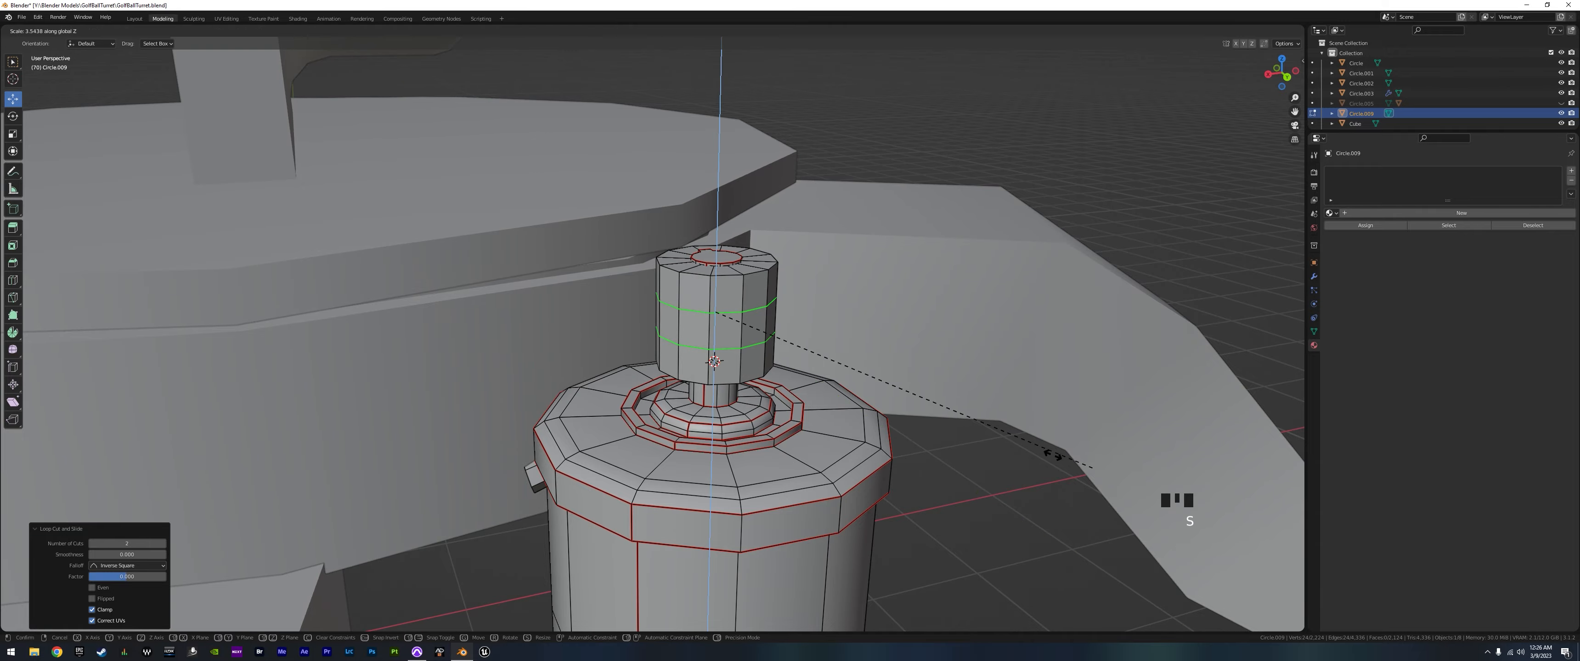
pyautogui.click(792, 350)
pyautogui.moveTo(791, 349); pyautogui.dragTo(730, 319, button='middle')
pyautogui.hotkey('ctrl', 'z')
# - Add two horizontal loop cuts around the side of the shaft cylinder again
pyautogui.hotkey('ctrl', 'r')
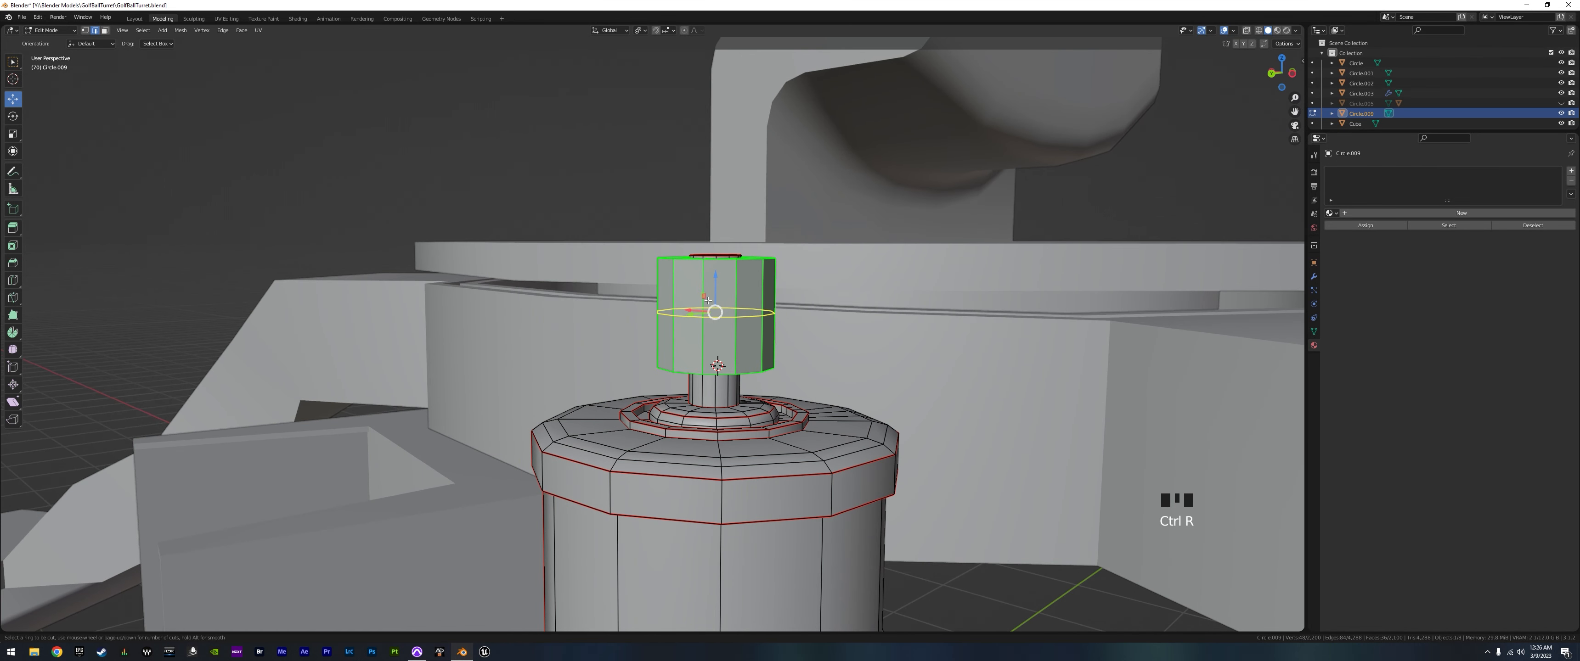
pyautogui.scroll(1, 709, 299)
pyautogui.click(714, 299)
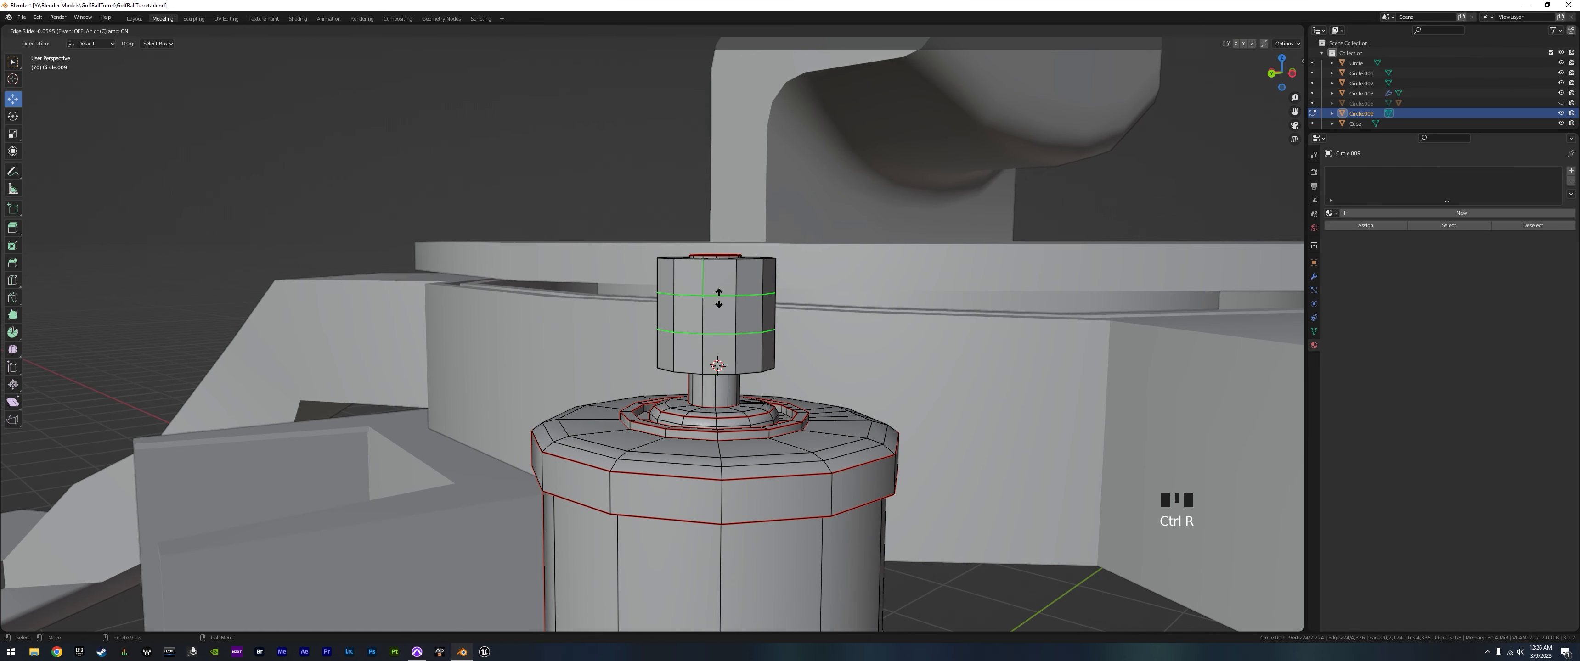
pyautogui.click(719, 310)
pyautogui.press('s')
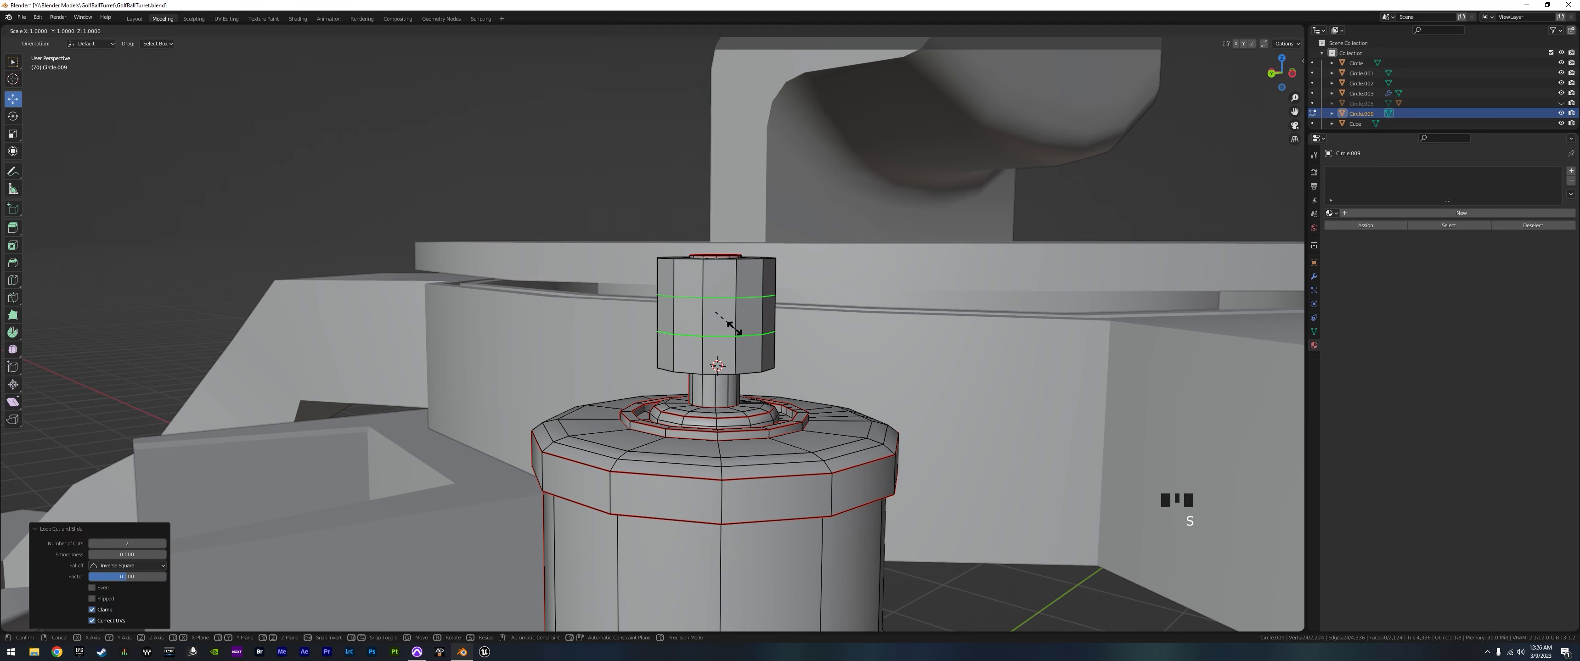
pyautogui.press('z')
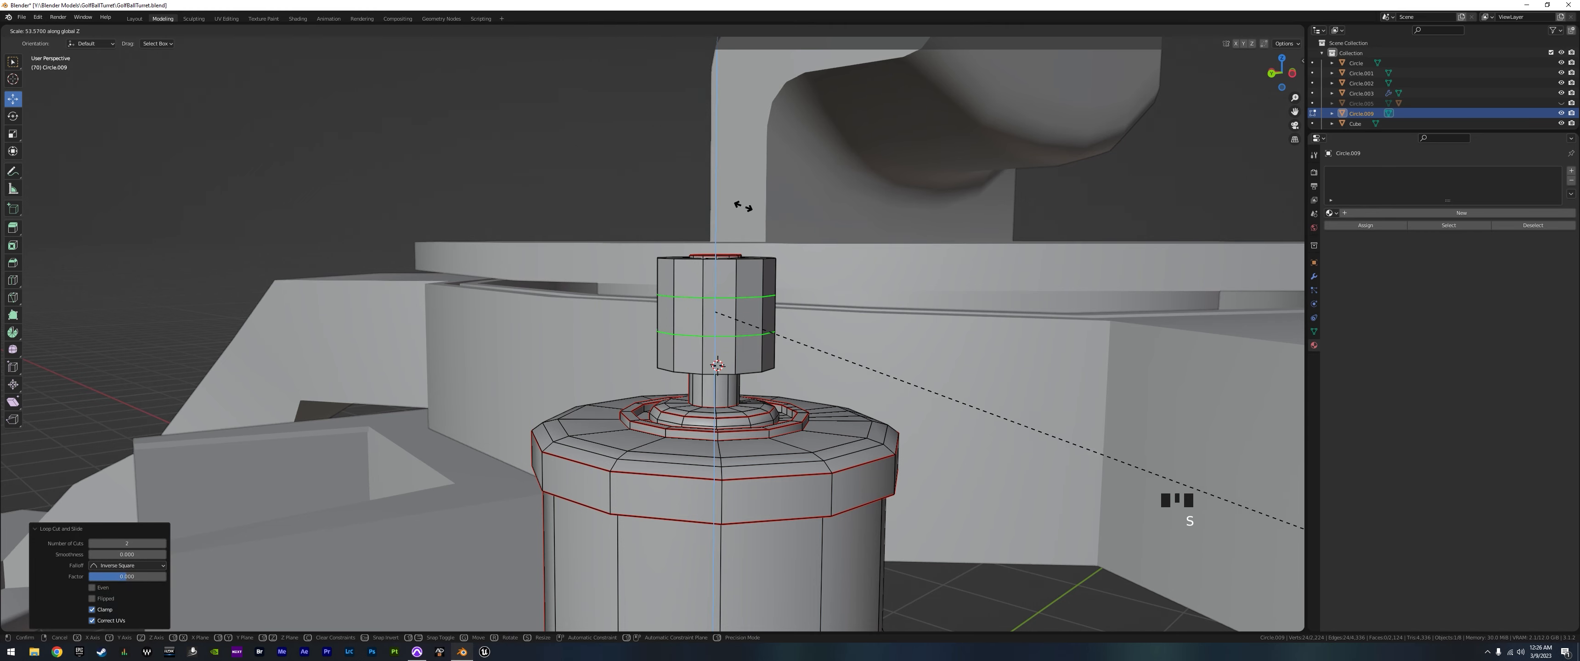
pyautogui.rightClick(368, 68)
# - Isolate the shaft cylinder by hiding all the other motor geometry and switching to local view
pyautogui.moveTo(623, 296); pyautogui.dragTo(733, 291, button='middle')
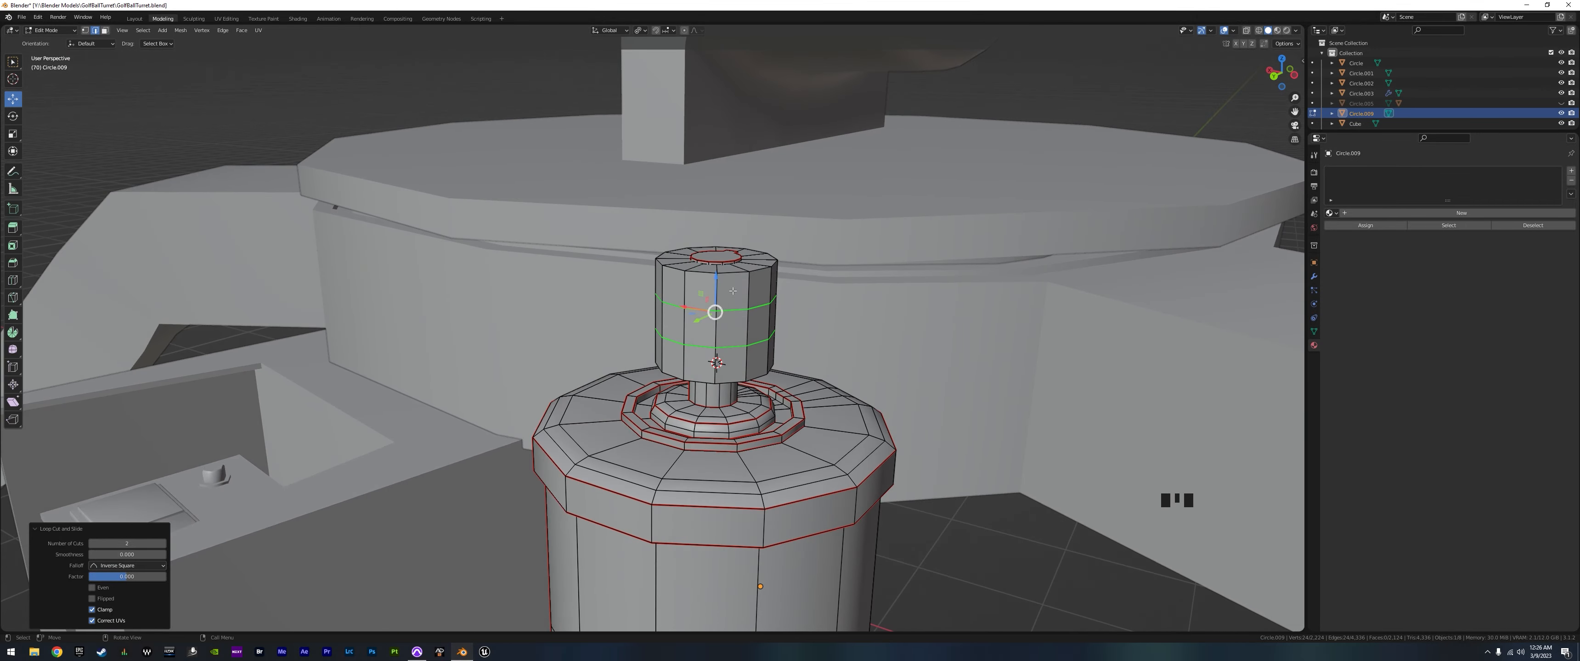
pyautogui.press('l')
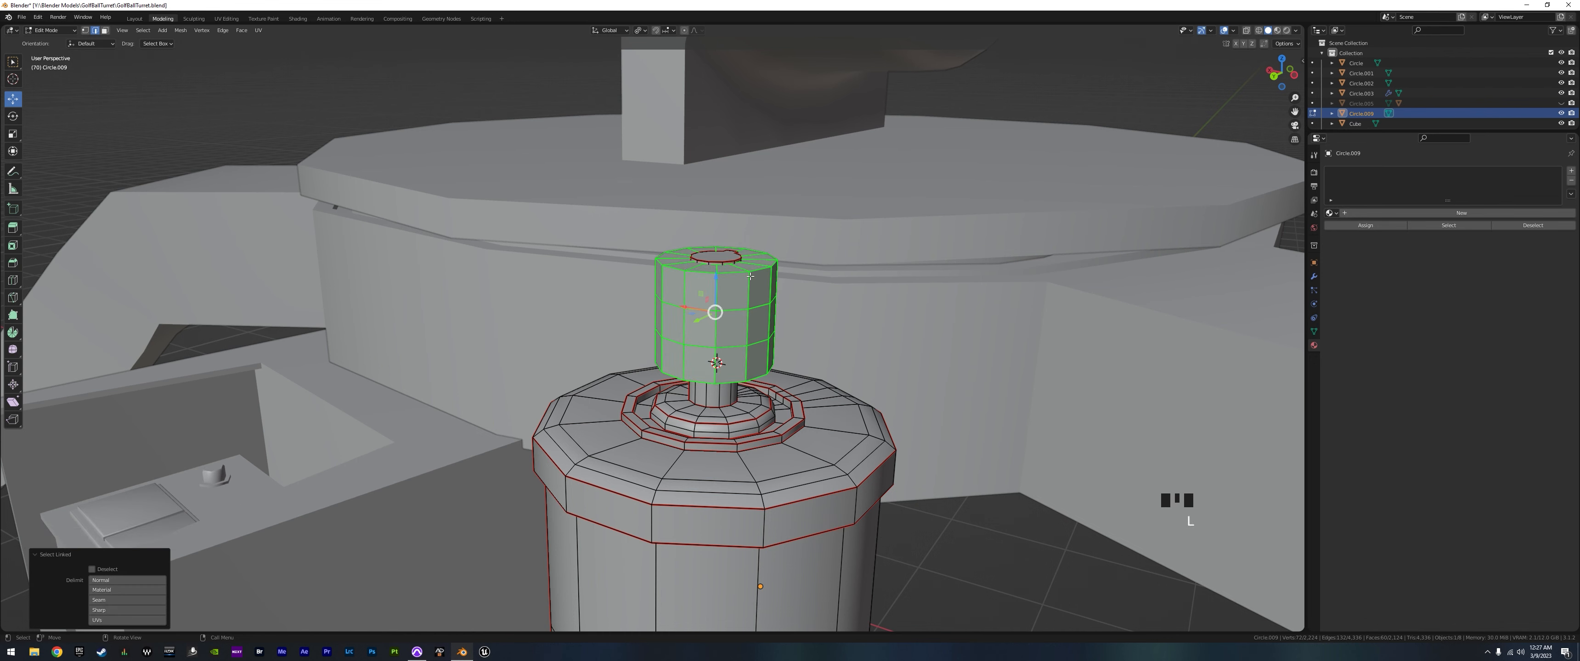
pyautogui.press('ctrl')
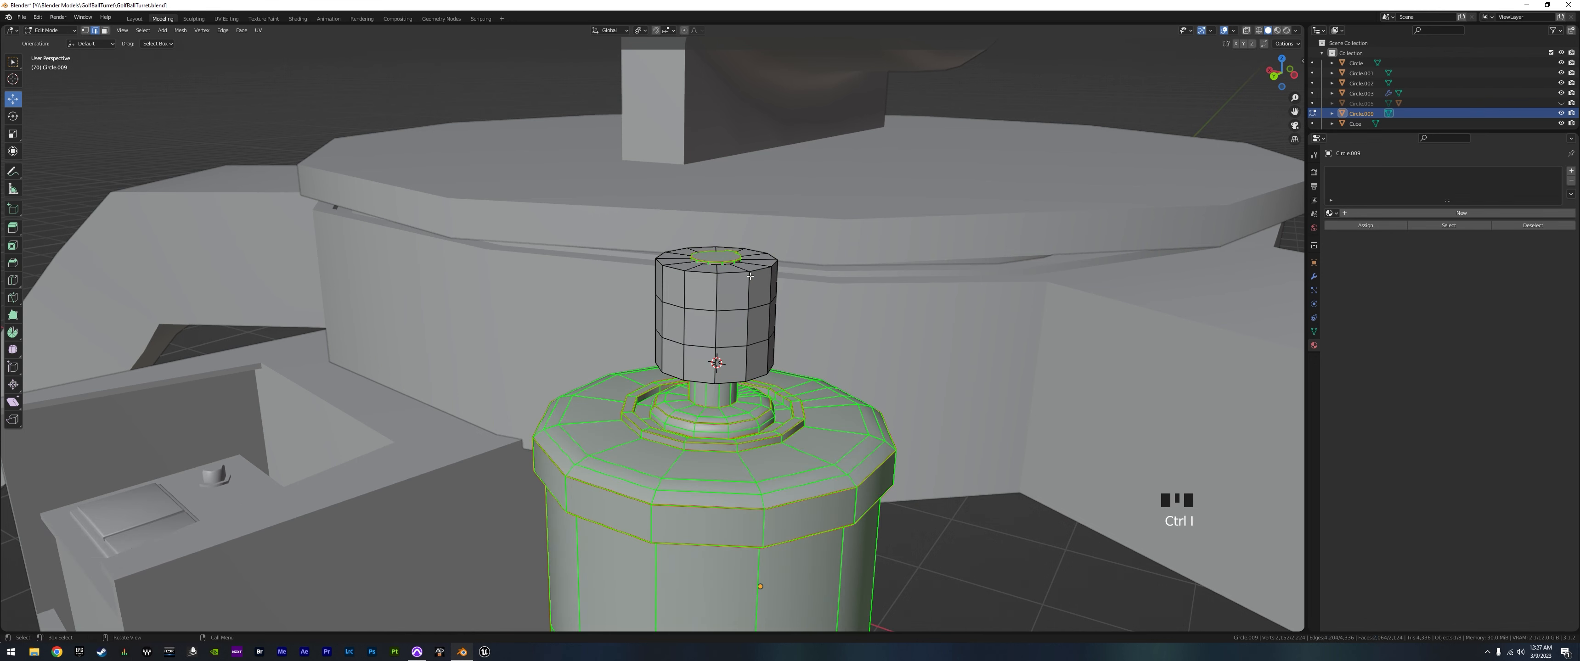
pyautogui.press('h')
pyautogui.press('/')
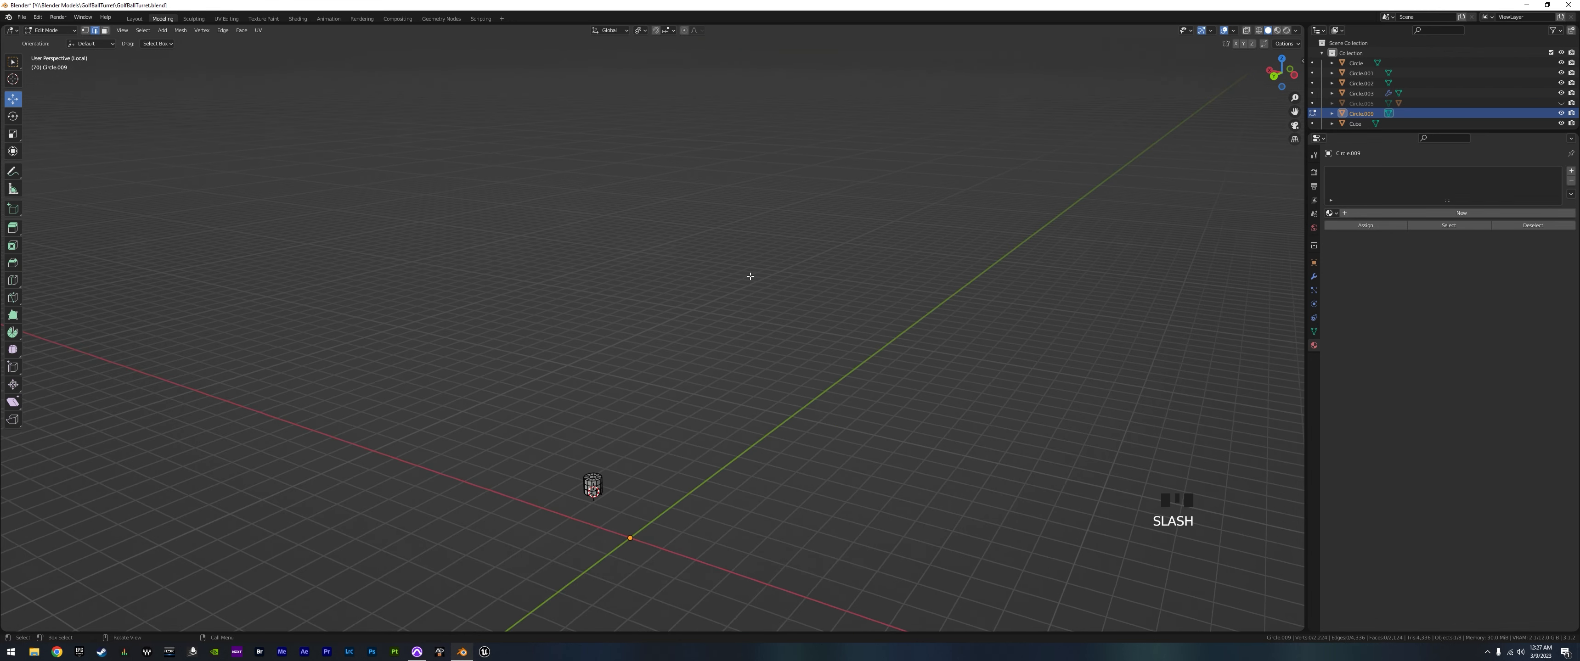
# - Select both horizontal edge loops around the isolated cylinder's side and set the transform pivot point to Bounding Box Center
pyautogui.scroll(4, 554, 563)
pyautogui.keyDown('shift'); pyautogui.moveTo(613, 487); pyautogui.dragTo(857, 141, button='middle'); pyautogui.keyUp('shift')
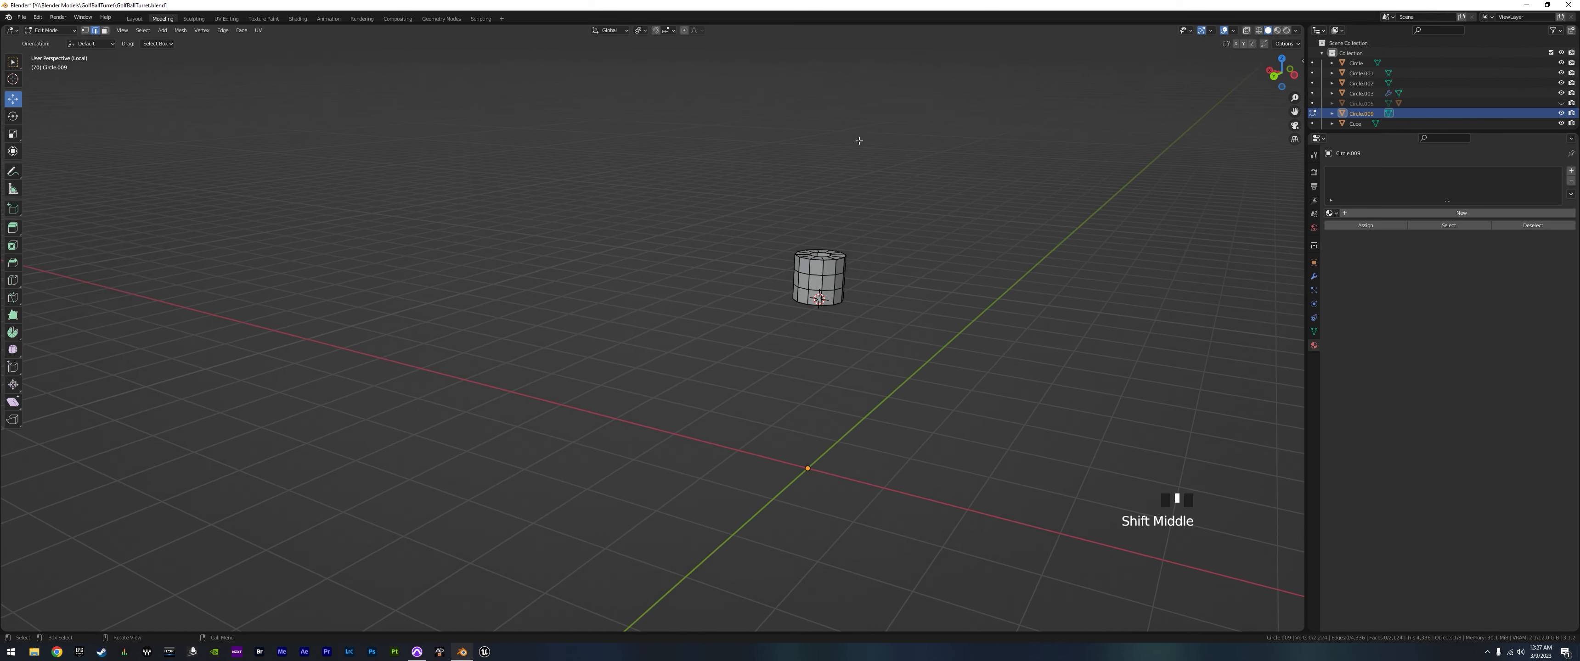
pyautogui.scroll(4, 853, 314)
pyautogui.keyDown('shift'); pyautogui.moveTo(853, 314); pyautogui.dragTo(605, 275, button='middle'); pyautogui.keyUp('shift')
pyautogui.keyDown('alt'); pyautogui.click(605, 274); pyautogui.keyUp('alt')
pyautogui.keyDown('alt'); pyautogui.keyDown('shift'); pyautogui.click(613, 349); pyautogui.keyUp('shift'); pyautogui.keyUp('alt')
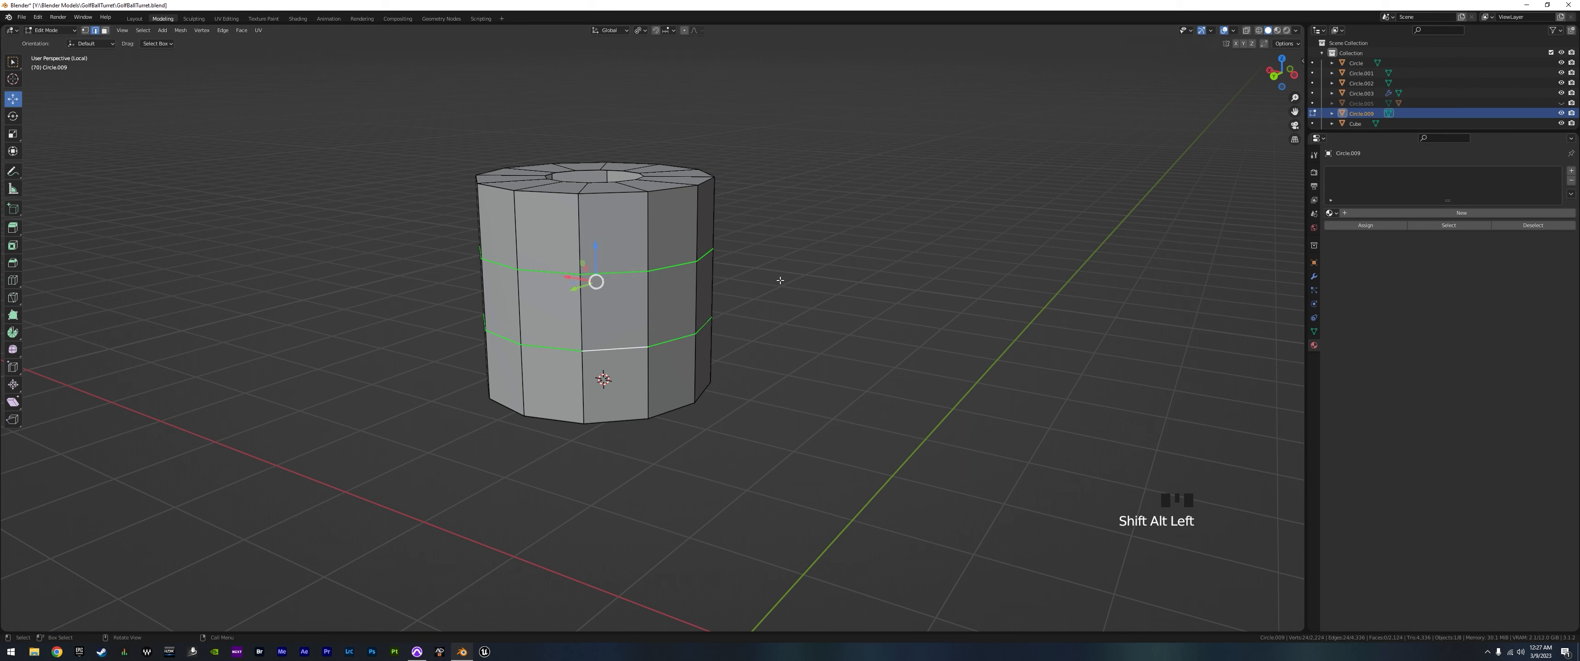
pyautogui.click(640, 30)
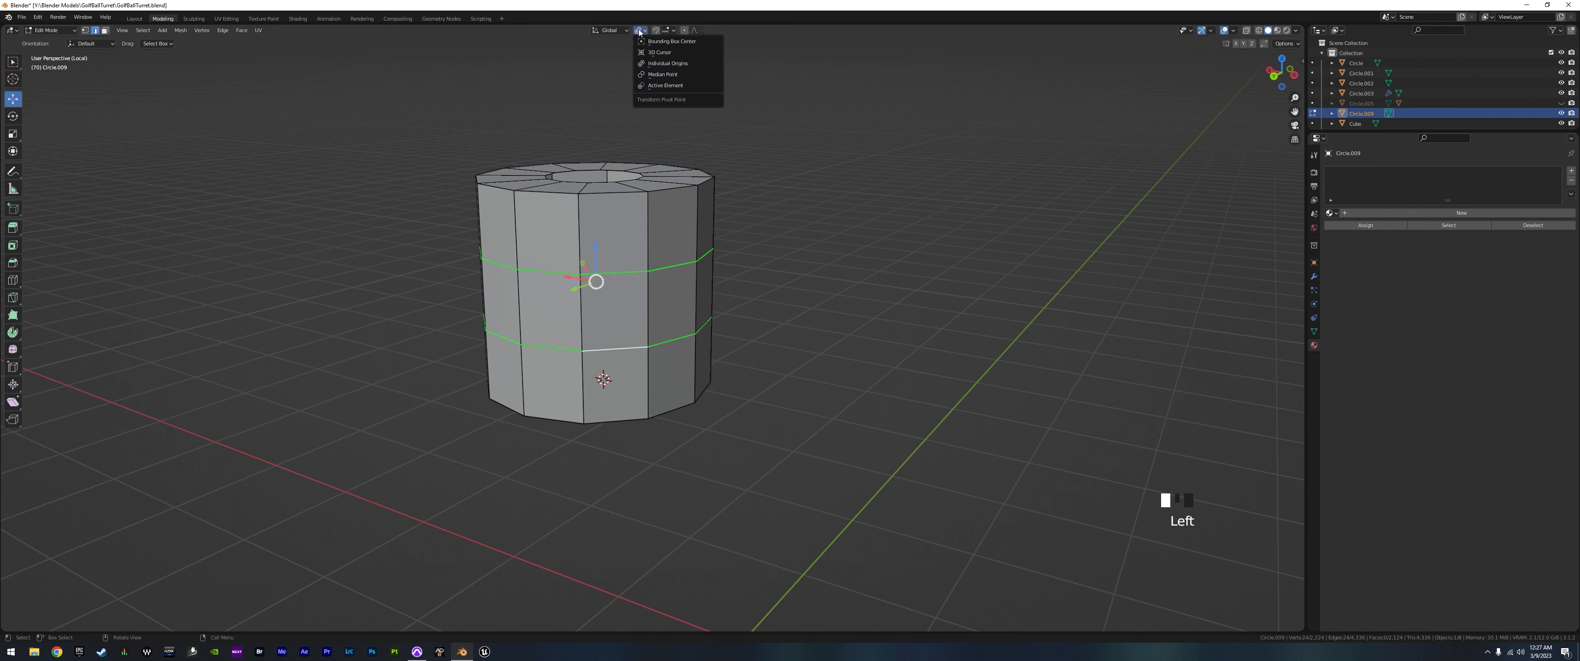
pyautogui.click(672, 41)
# - Scale the two edge loops apart along Z by about 2.6 so they sit near the cylinder's ends
pyautogui.moveTo(719, 364); pyautogui.dragTo(768, 360, button='middle')
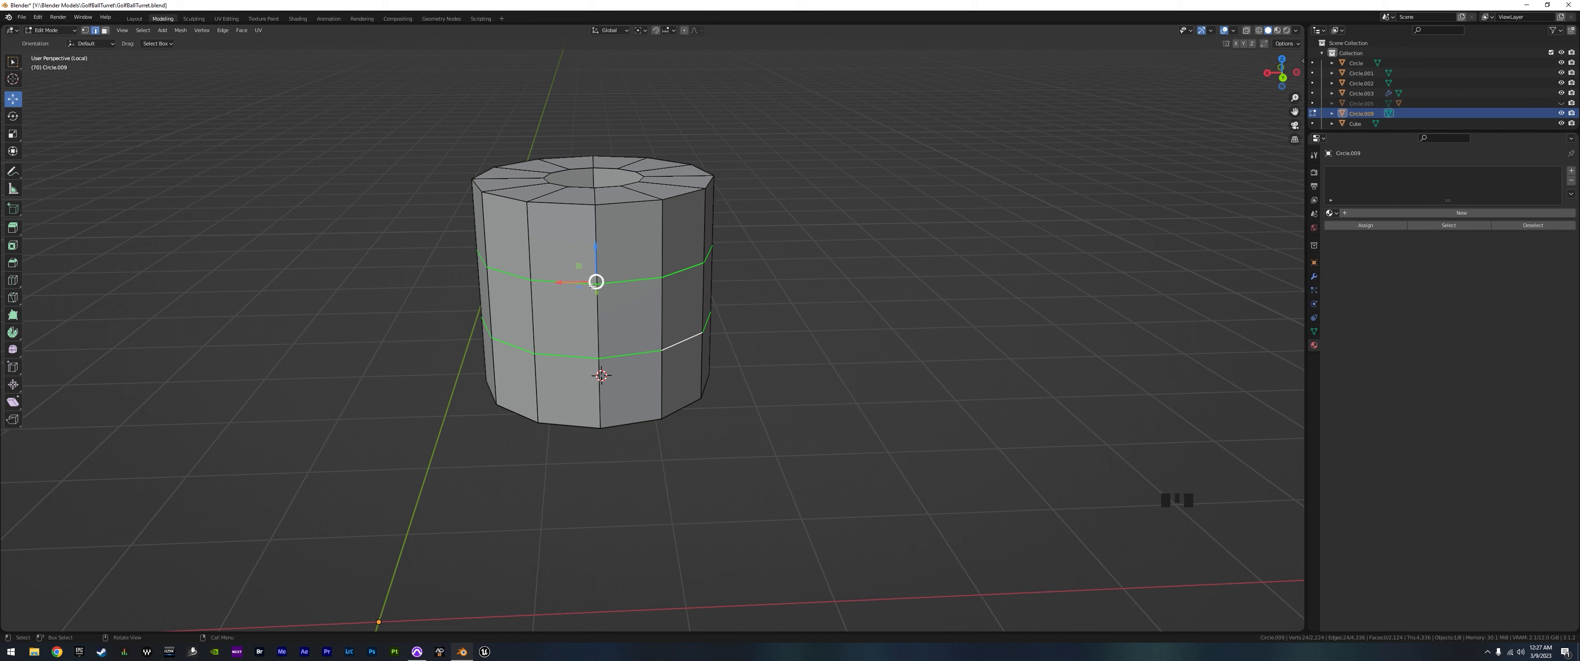
pyautogui.press('s')
pyautogui.press('z')
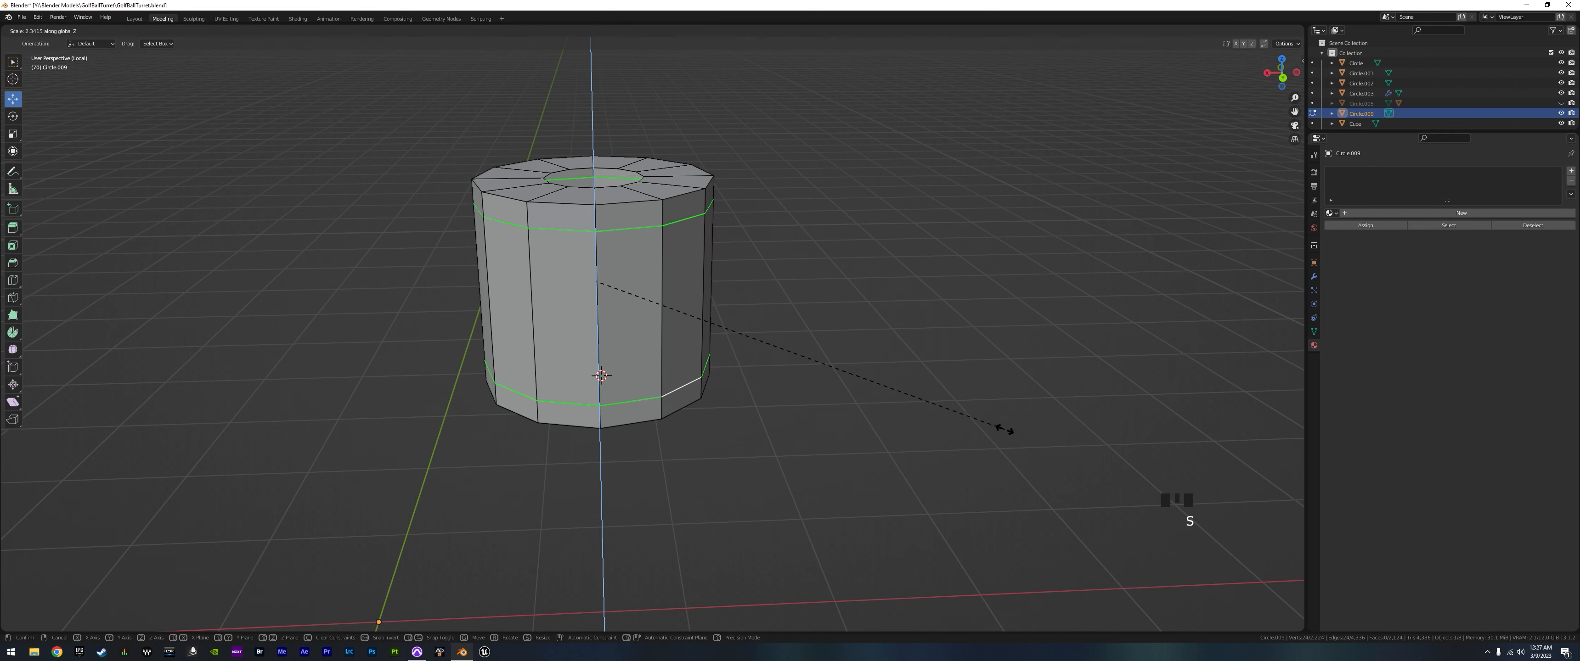
pyautogui.click(1051, 446)
pyautogui.moveTo(716, 300); pyautogui.dragTo(684, 294, button='middle')
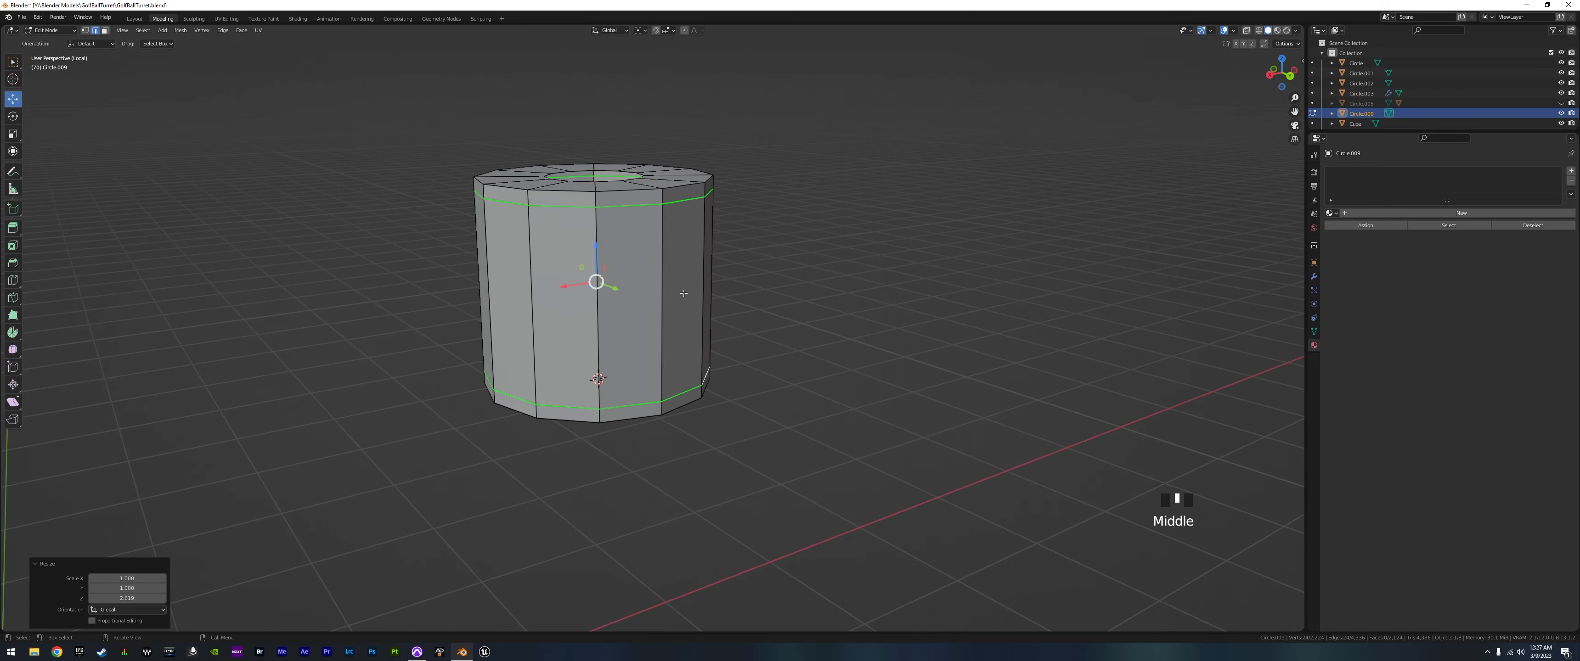
pyautogui.keyDown('alt'); pyautogui.click(662, 294); pyautogui.keyUp('alt')
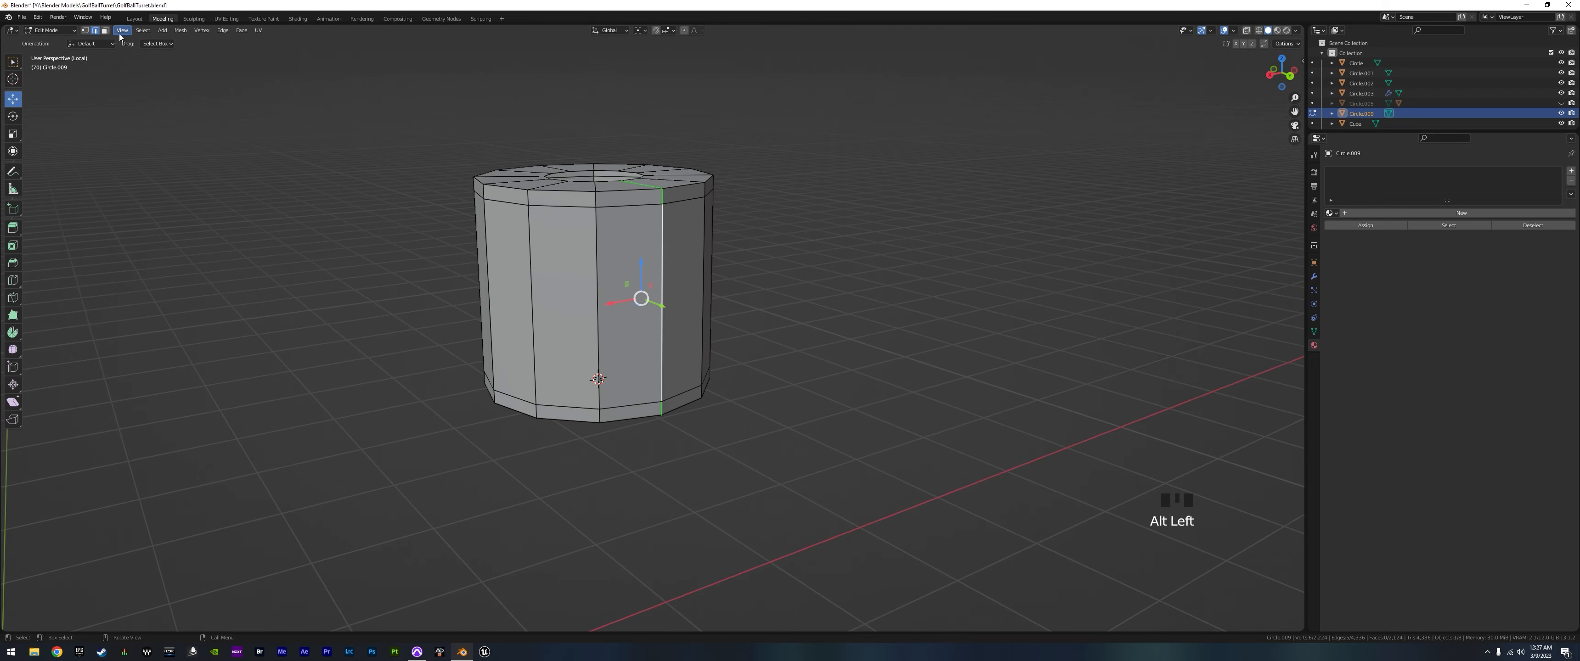
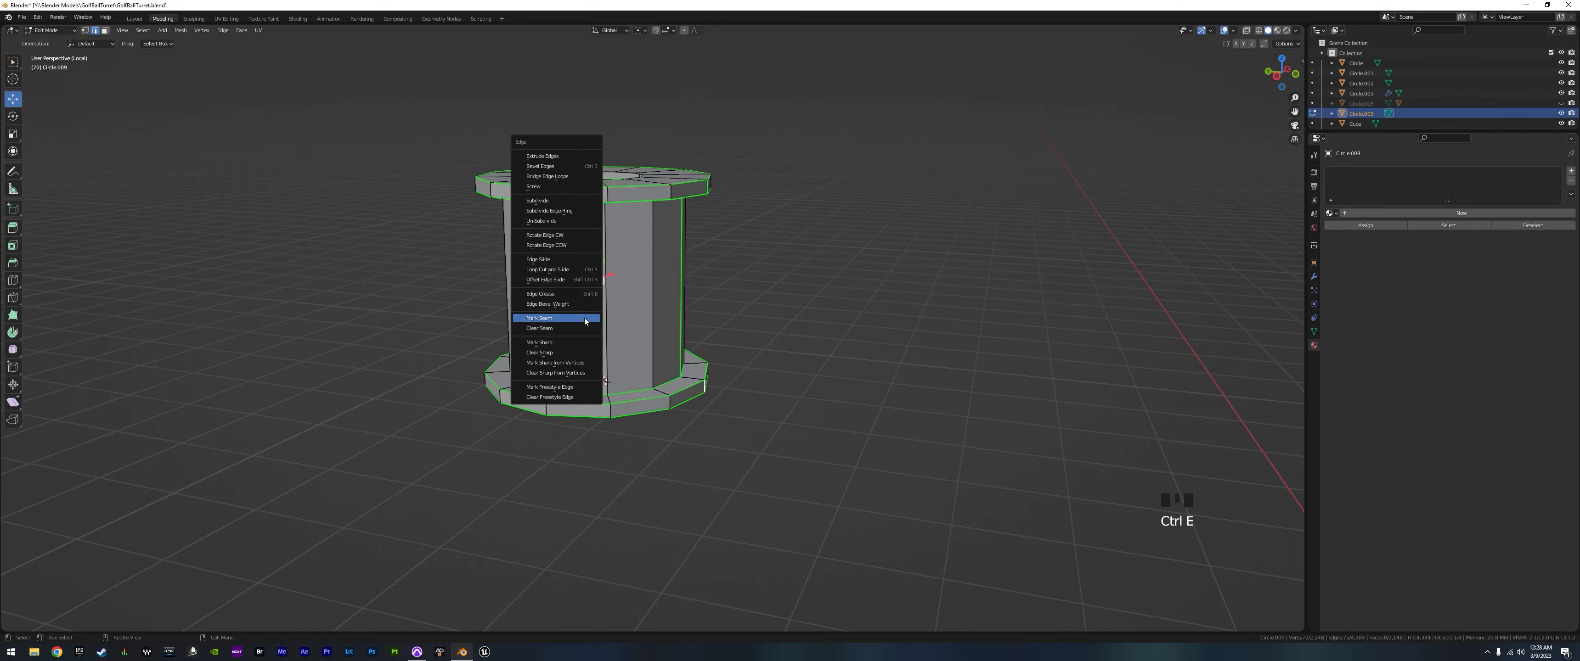
# - Mark the spool's selected edges as seams, unwrap the whole part, and check its UV layout
pyautogui.click(584, 319)
pyautogui.moveTo(557, 259); pyautogui.dragTo(649, 358, button='middle')
pyautogui.press('a')
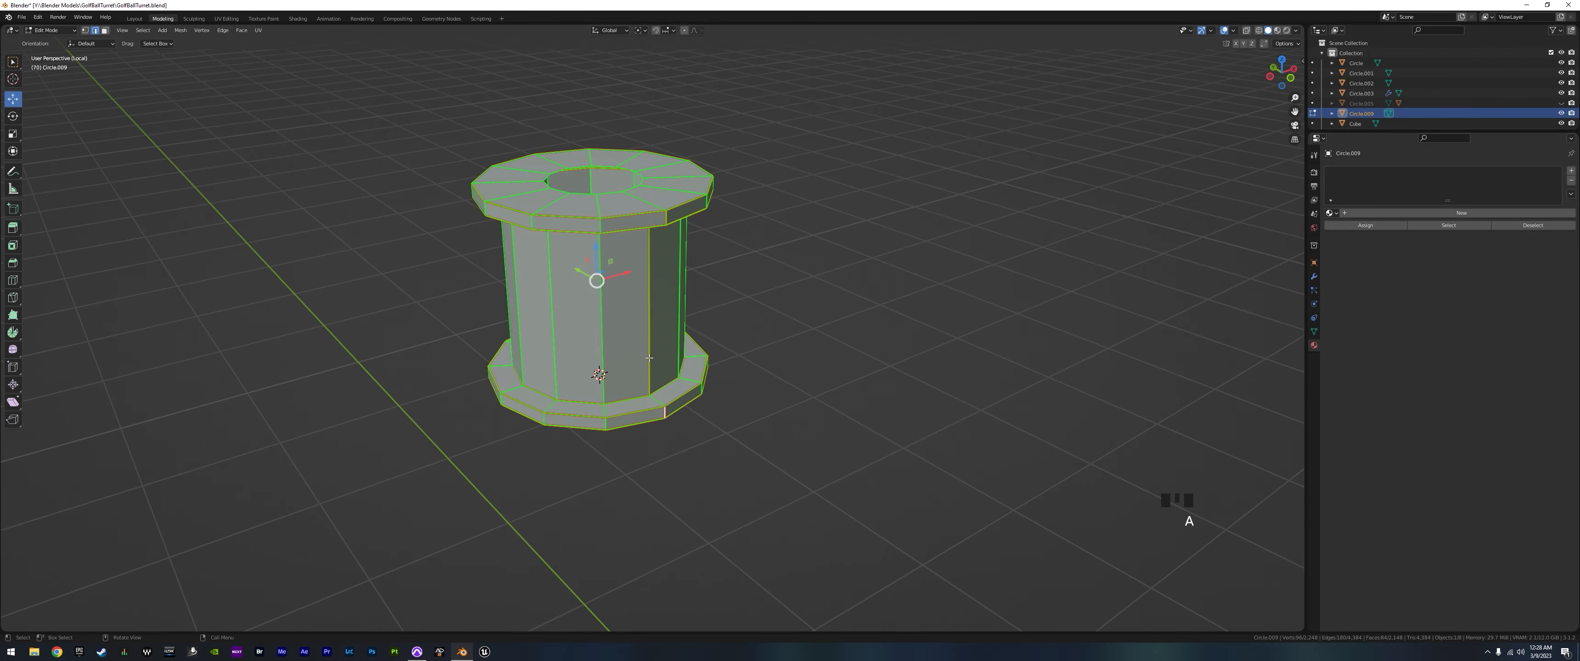
pyautogui.press('u')
pyautogui.click(650, 361)
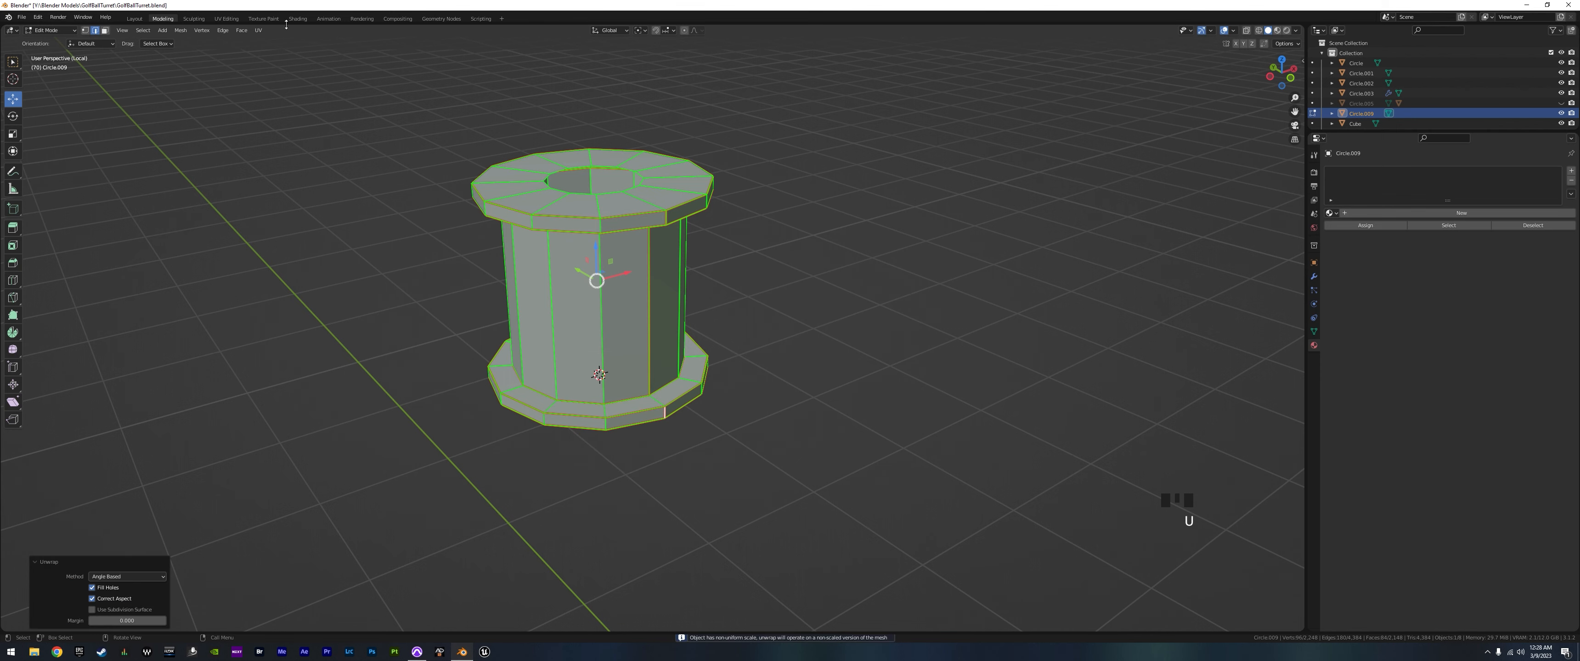
pyautogui.click(226, 18)
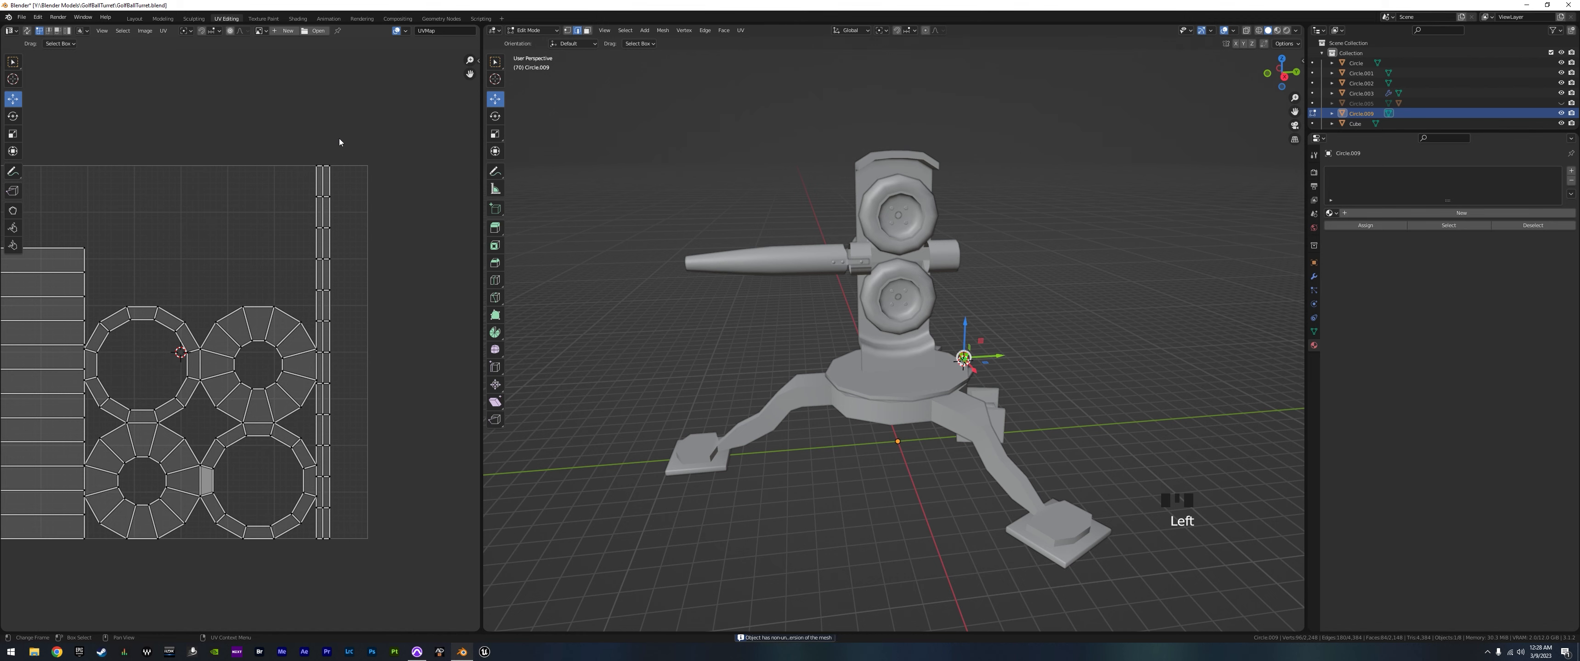
pyautogui.click(163, 19)
pyautogui.moveTo(730, 430); pyautogui.dragTo(721, 410, button='middle')
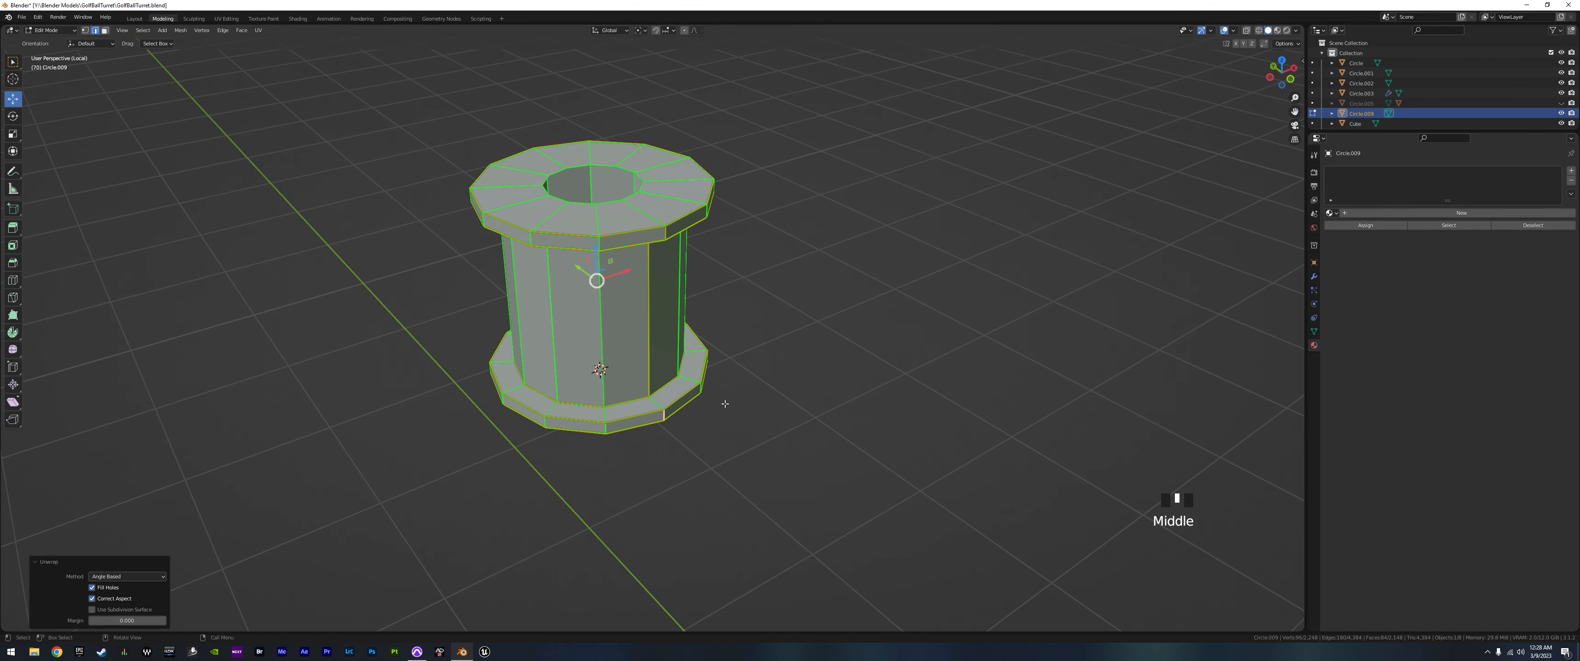
# - Reveal the hidden motor geometry and leave local view to show the whole turret
pyautogui.hotkey('alt', 'h')
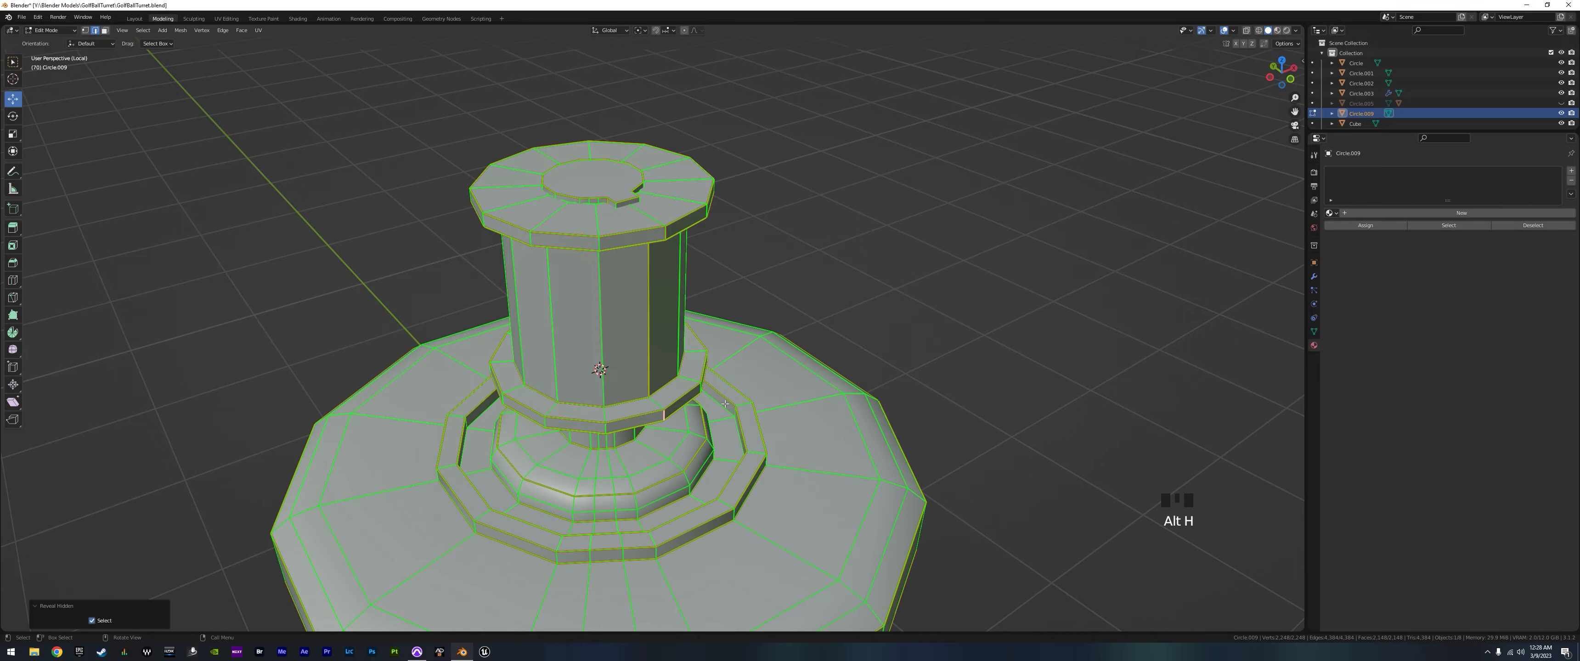
pyautogui.press('/')
pyautogui.moveTo(865, 389); pyautogui.dragTo(779, 365, button='middle')
pyautogui.scroll(-3, 856, 403)
# - Duplicate the base motor's flanged spool and move the copy over to the column's foot, raising it about 1.1 m
pyautogui.click(619, 286)
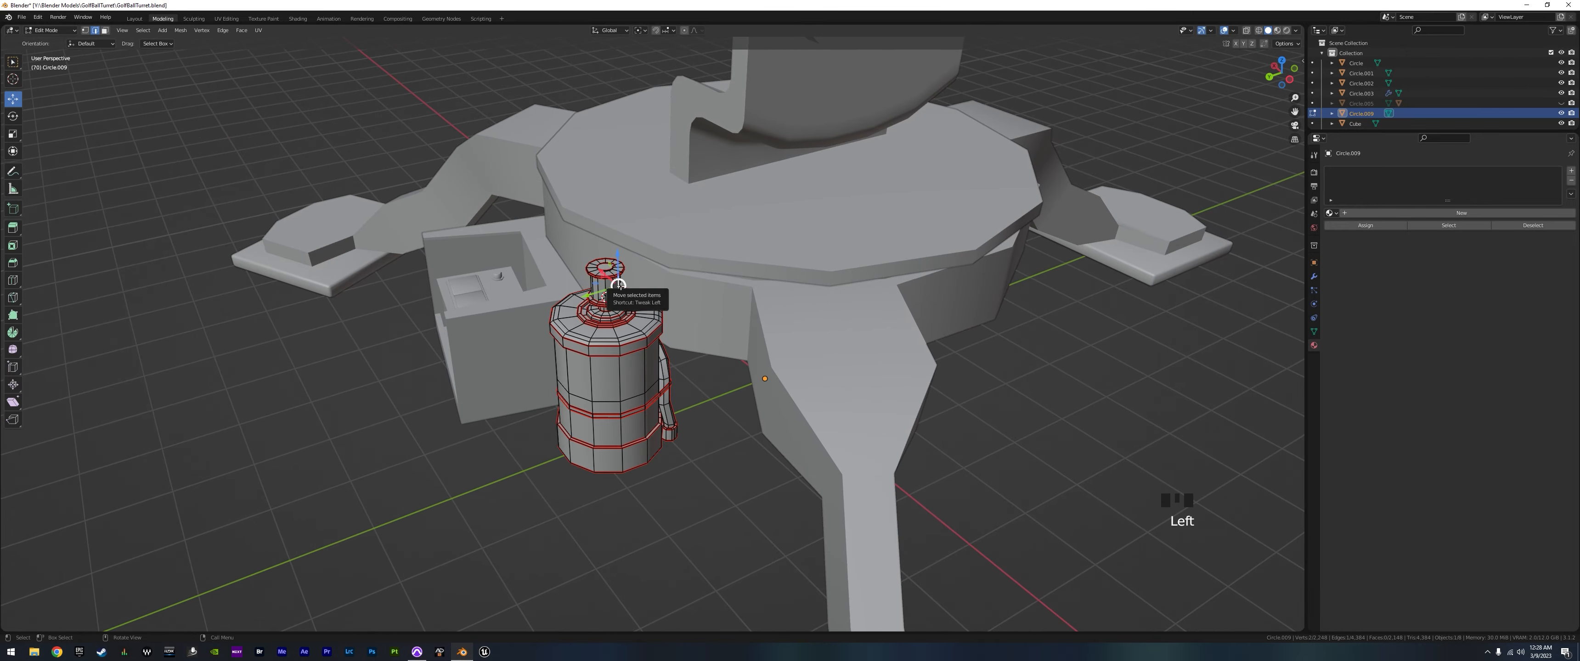
pyautogui.press('l')
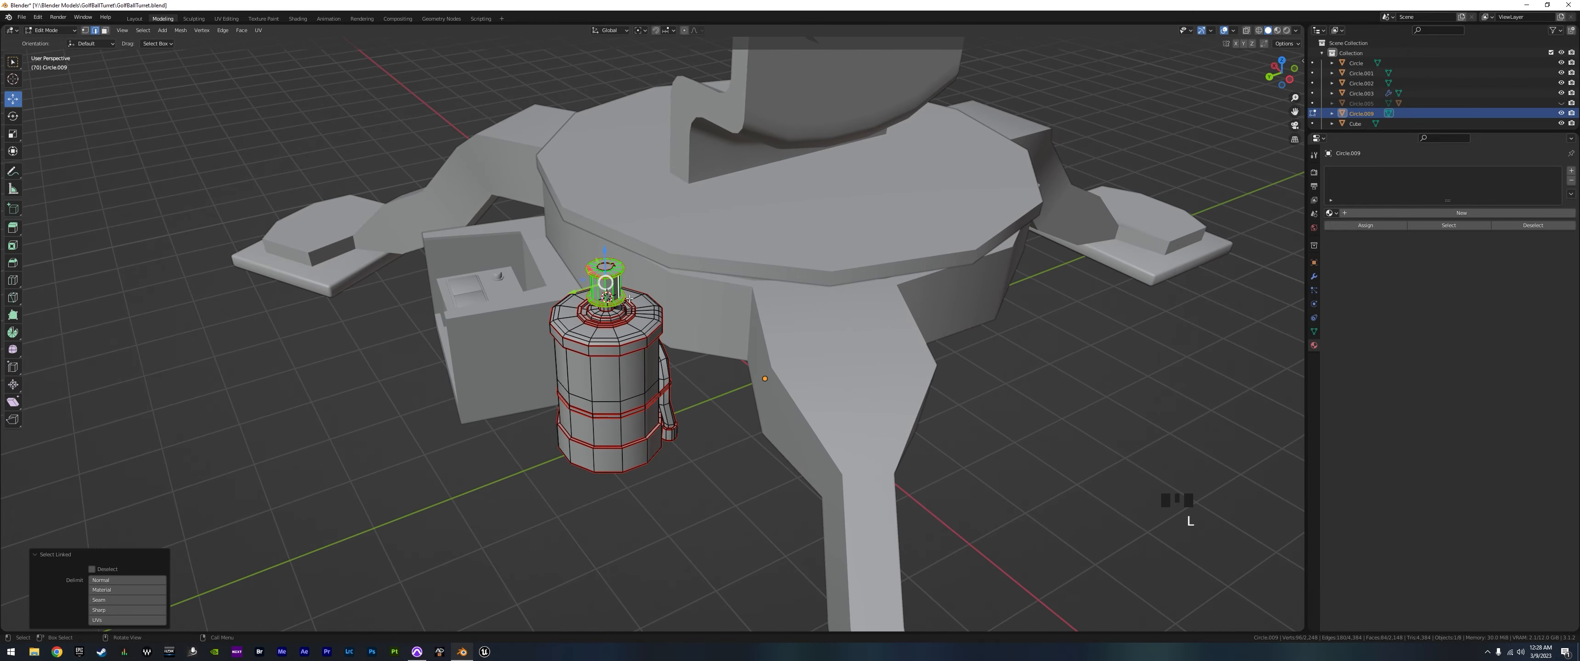
pyautogui.hotkey('shift', 'd')
pyautogui.rightClick(586, 287)
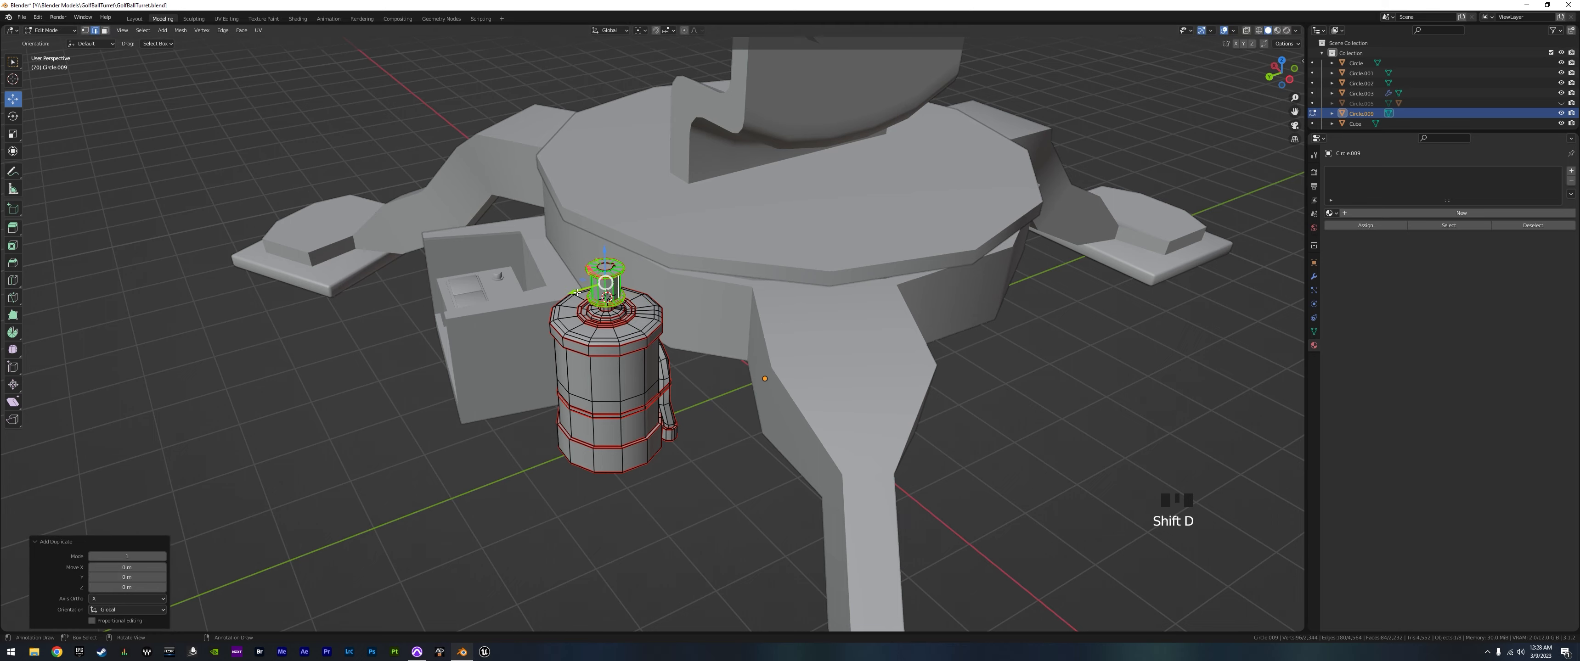
pyautogui.moveTo(577, 293); pyautogui.dragTo(886, 221)
pyautogui.moveTo(912, 160); pyautogui.dragTo(920, 71)
pyautogui.moveTo(896, 261); pyautogui.dragTo(853, 200, button='middle')
pyautogui.keyDown('shift'); pyautogui.moveTo(945, 135); pyautogui.dragTo(850, 356, button='middle'); pyautogui.keyUp('shift')
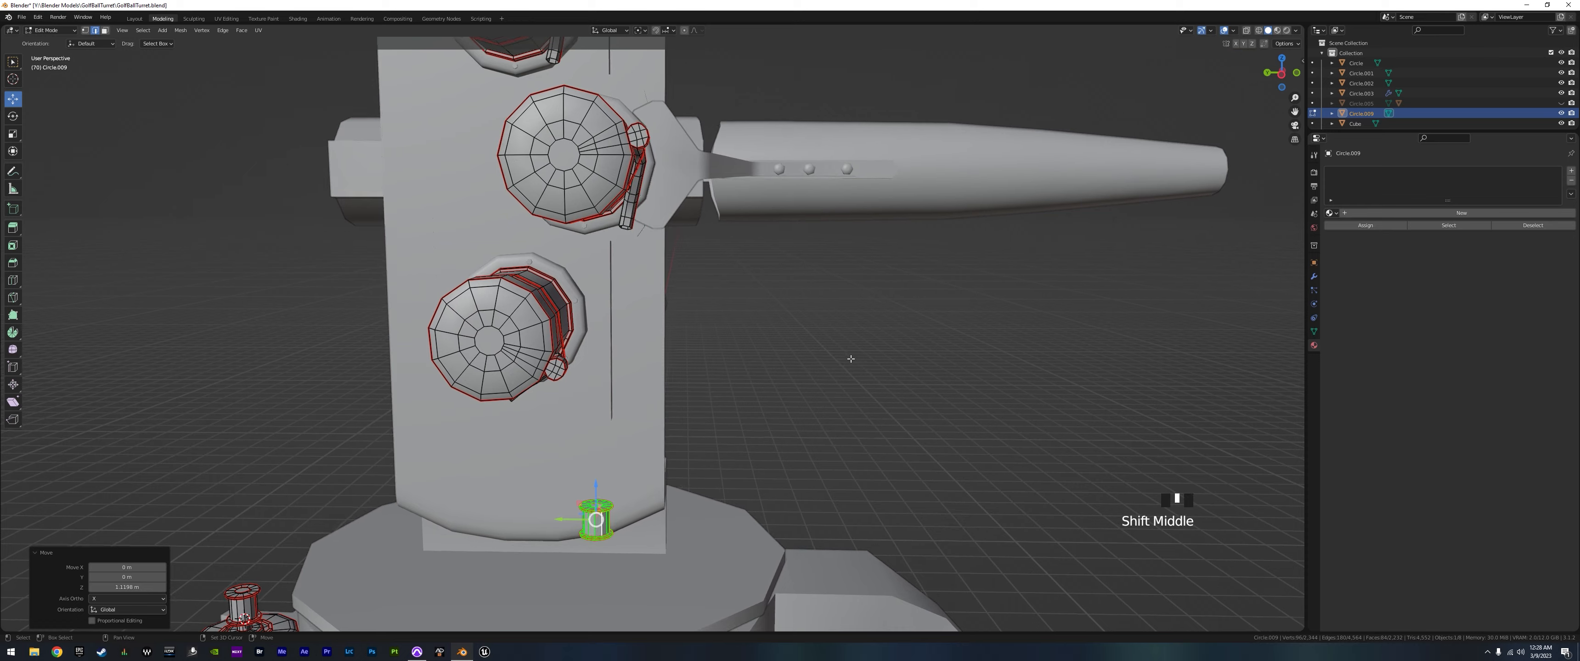
pyautogui.moveTo(821, 430); pyautogui.dragTo(736, 482, button='middle')
pyautogui.keyDown('shift'); pyautogui.moveTo(730, 491); pyautogui.dragTo(675, 168, button='middle'); pyautogui.keyUp('shift')
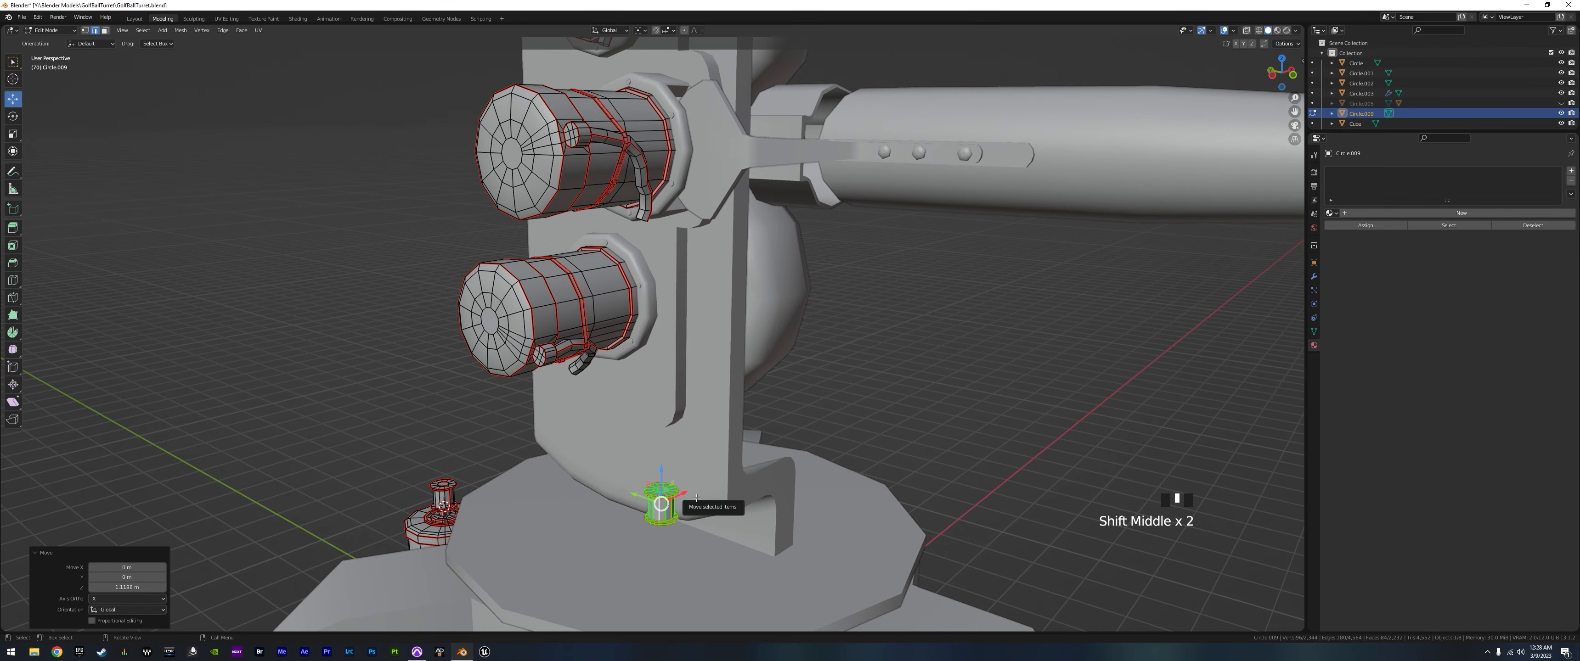
# - Rotate the duplicated spool 90 degrees about the Y axis
pyautogui.press('r')
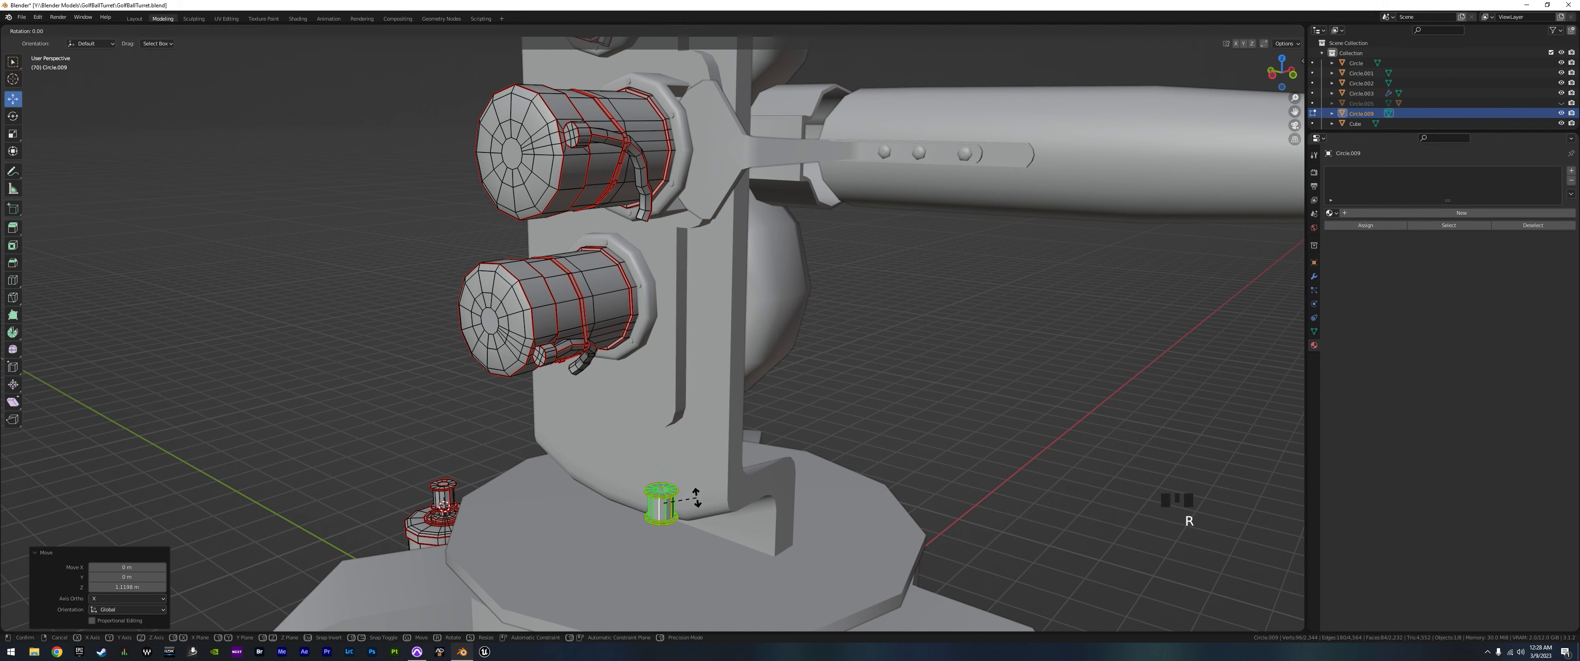
pyautogui.press('y')
pyautogui.press('9')
pyautogui.press('0')
pyautogui.press('Return')
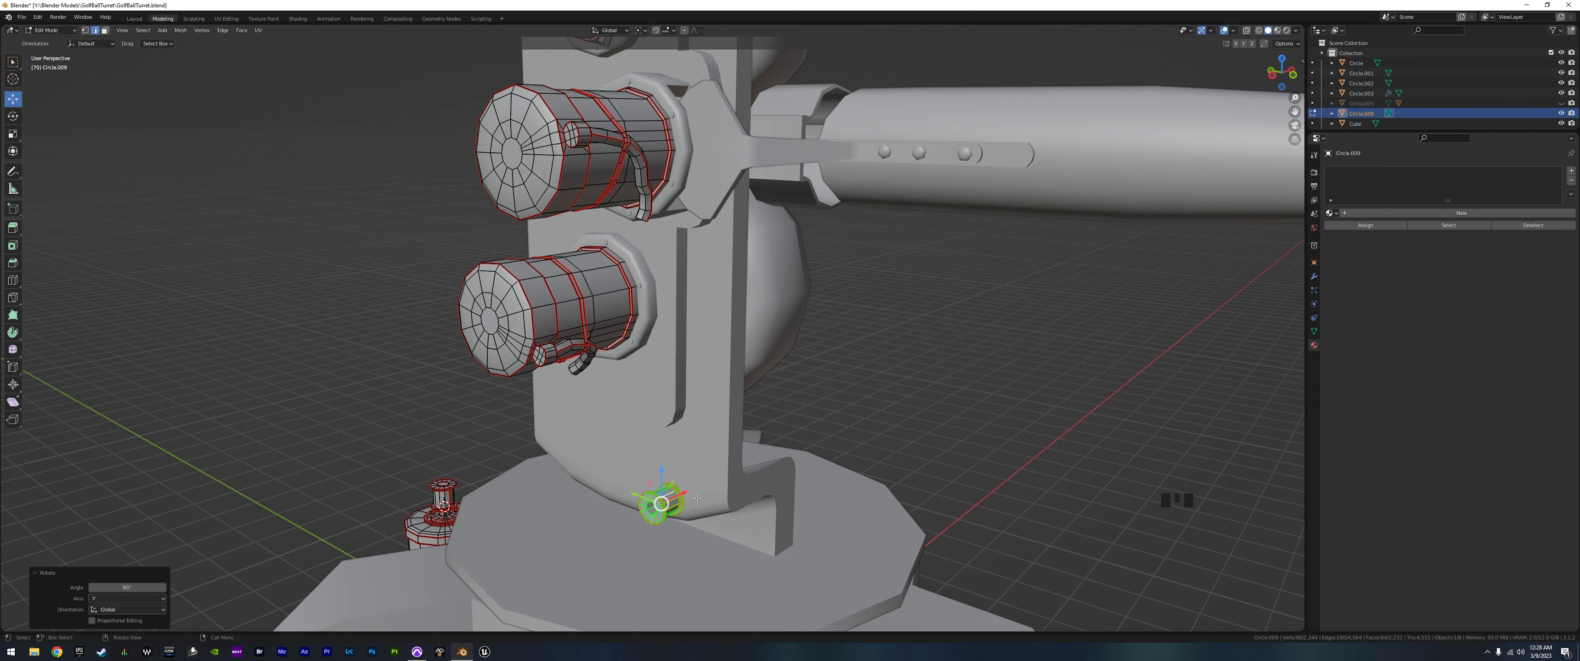
# - Raise the rotated spool along Z to the short shaft of the column's middle motor
pyautogui.moveTo(663, 467); pyautogui.dragTo(668, 125)
pyautogui.moveTo(853, 246); pyautogui.dragTo(785, 287, button='middle')
pyautogui.scroll(8, 736, 245)
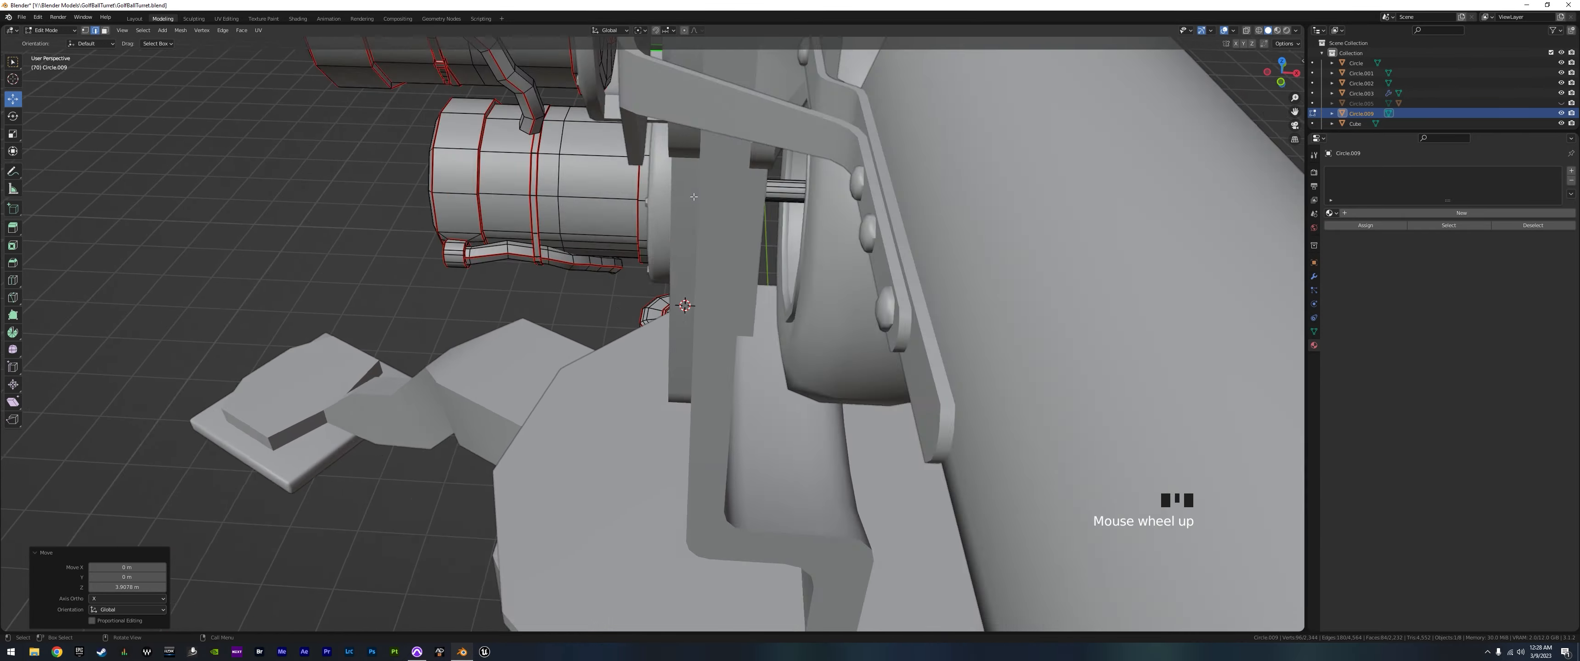
pyautogui.keyDown('shift'); pyautogui.moveTo(714, 178); pyautogui.dragTo(1264, 106, button='middle'); pyautogui.keyUp('shift')
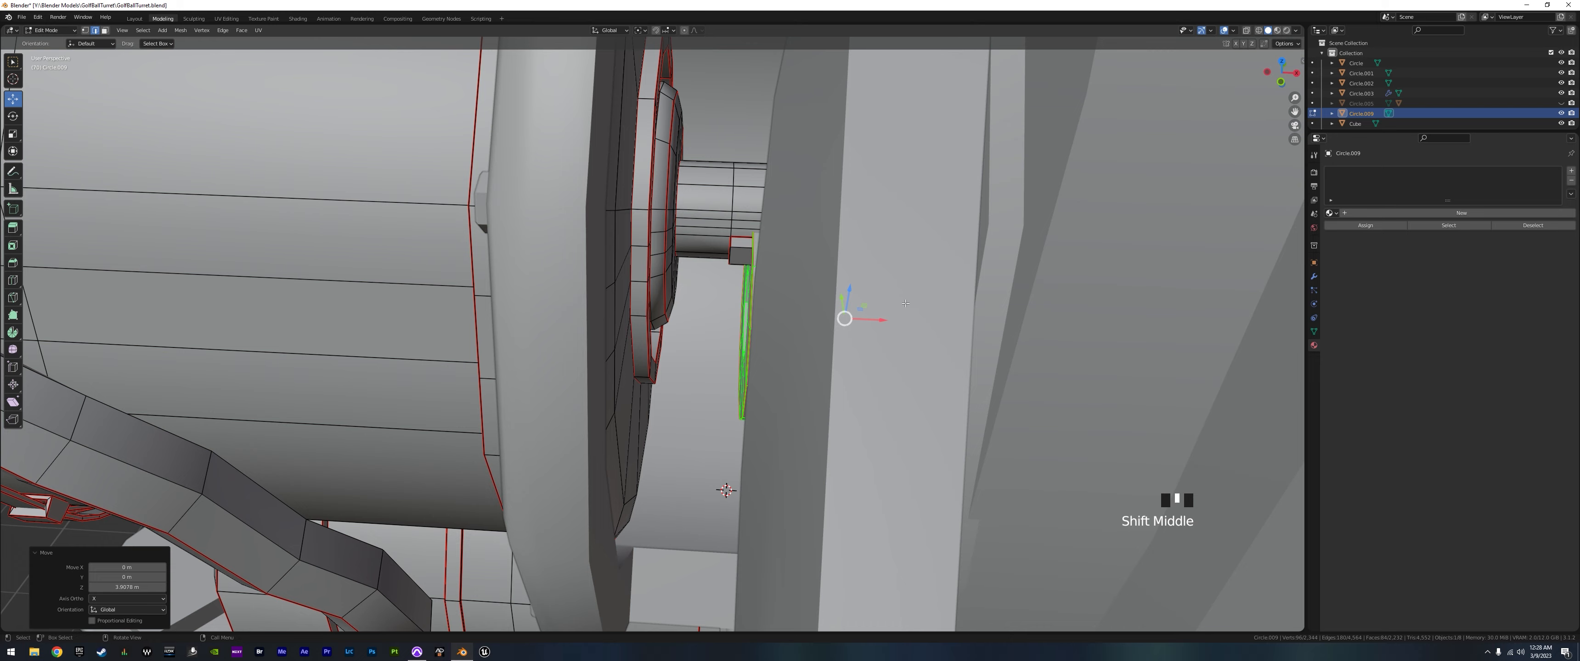
pyautogui.scroll(-5, 905, 303)
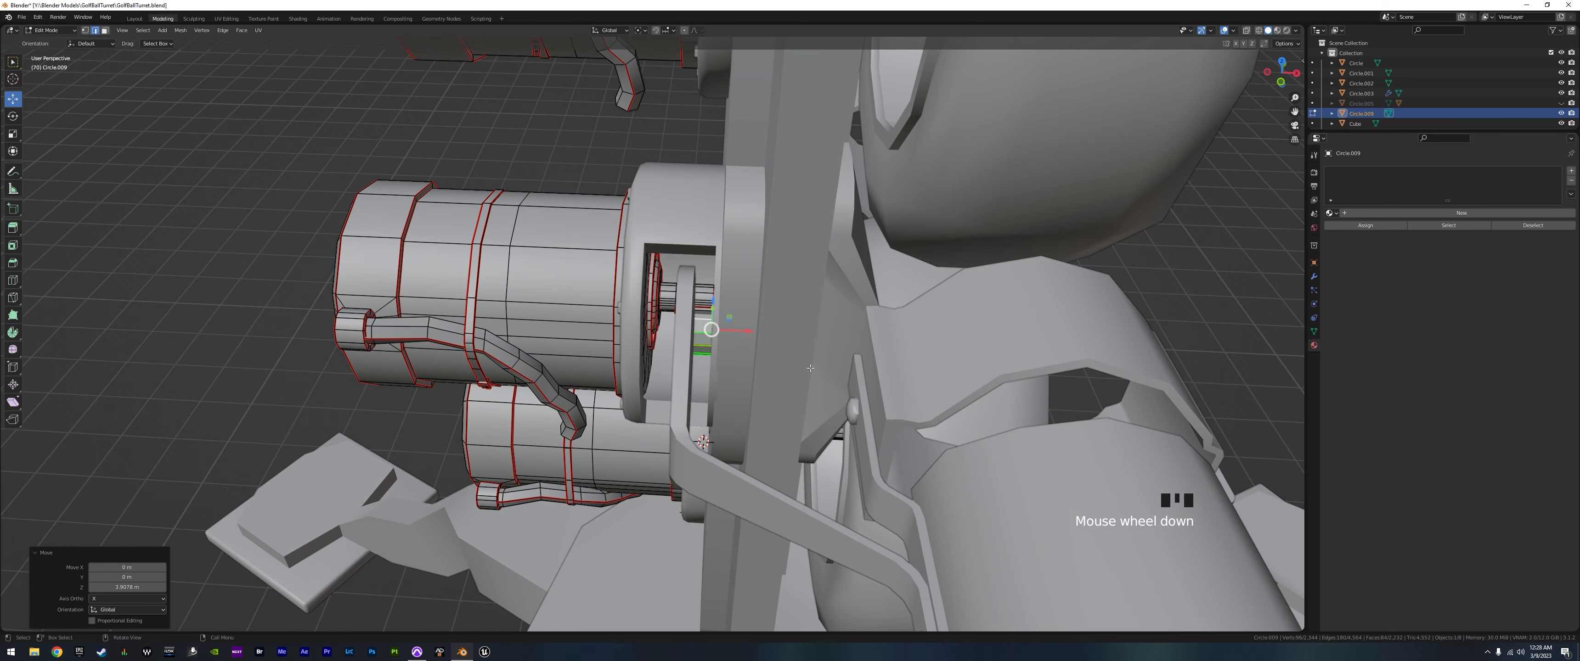
# - Isolate the motors in local view and center the spool on the short motor shaft along Y and Z
pyautogui.press('/')
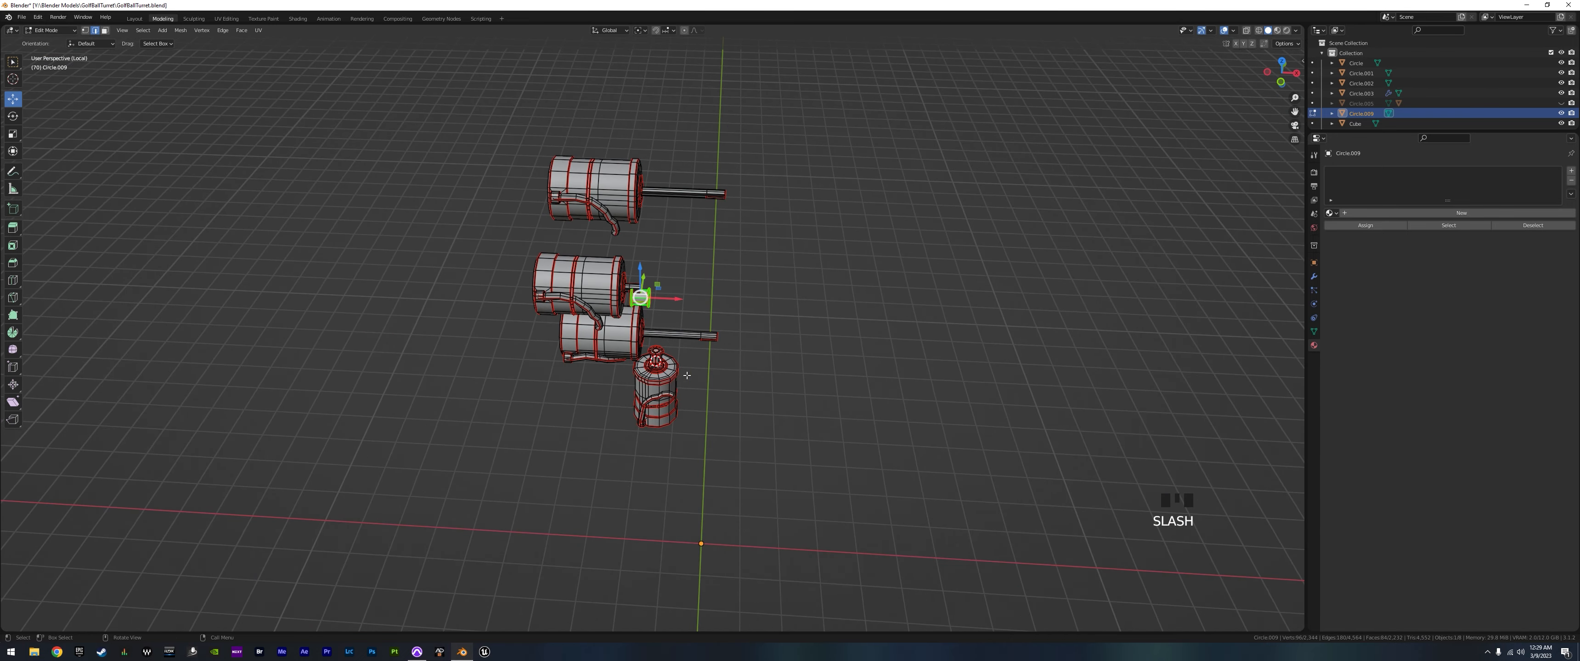
pyautogui.scroll(7, 563, 224)
pyautogui.keyDown('shift'); pyautogui.moveTo(563, 224); pyautogui.dragTo(743, 489, button='middle'); pyautogui.keyUp('shift')
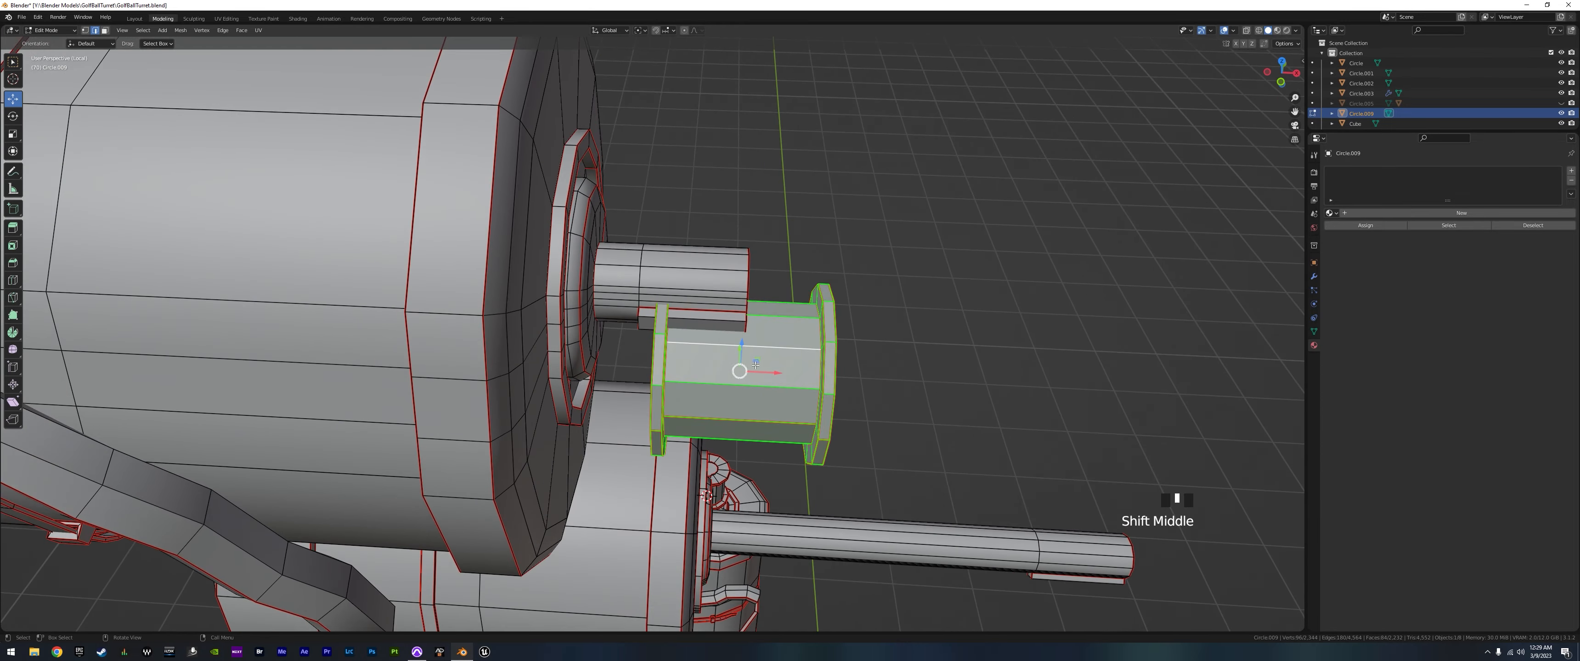
pyautogui.moveTo(762, 349); pyautogui.dragTo(739, 339, button='middle')
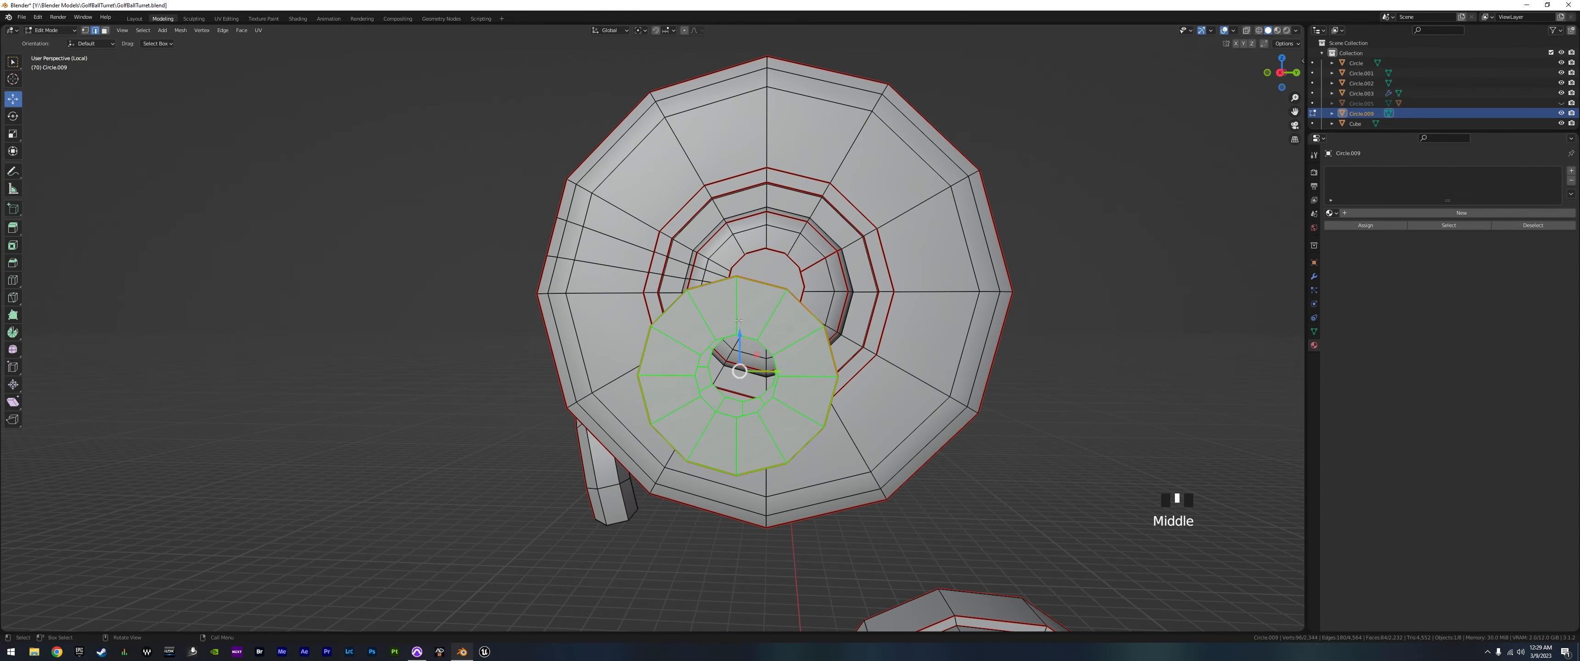
pyautogui.moveTo(739, 340); pyautogui.dragTo(800, 294)
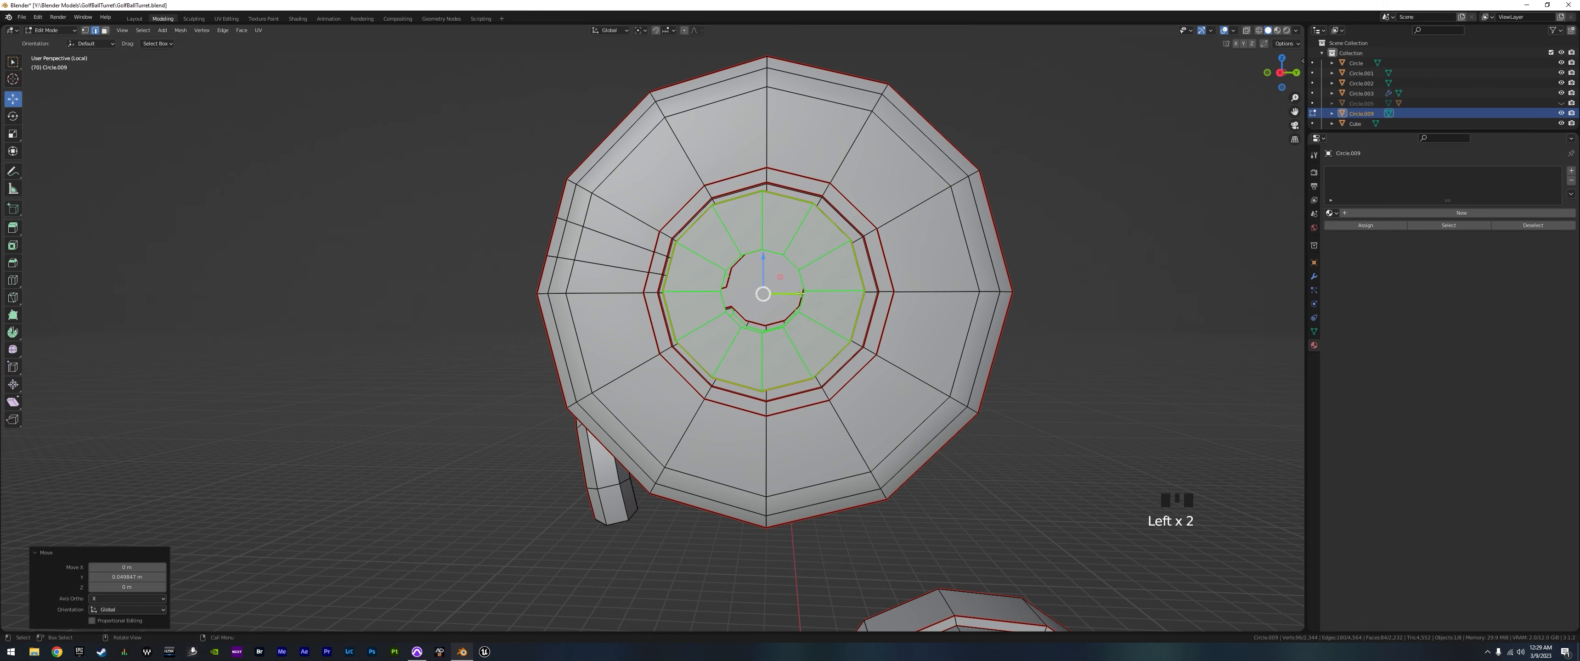
pyautogui.press('KP_3')
pyautogui.scroll(5, 732, 347)
pyautogui.keyDown('shift'); pyautogui.moveTo(731, 347); pyautogui.dragTo(643, 373, button='middle'); pyautogui.keyUp('shift')
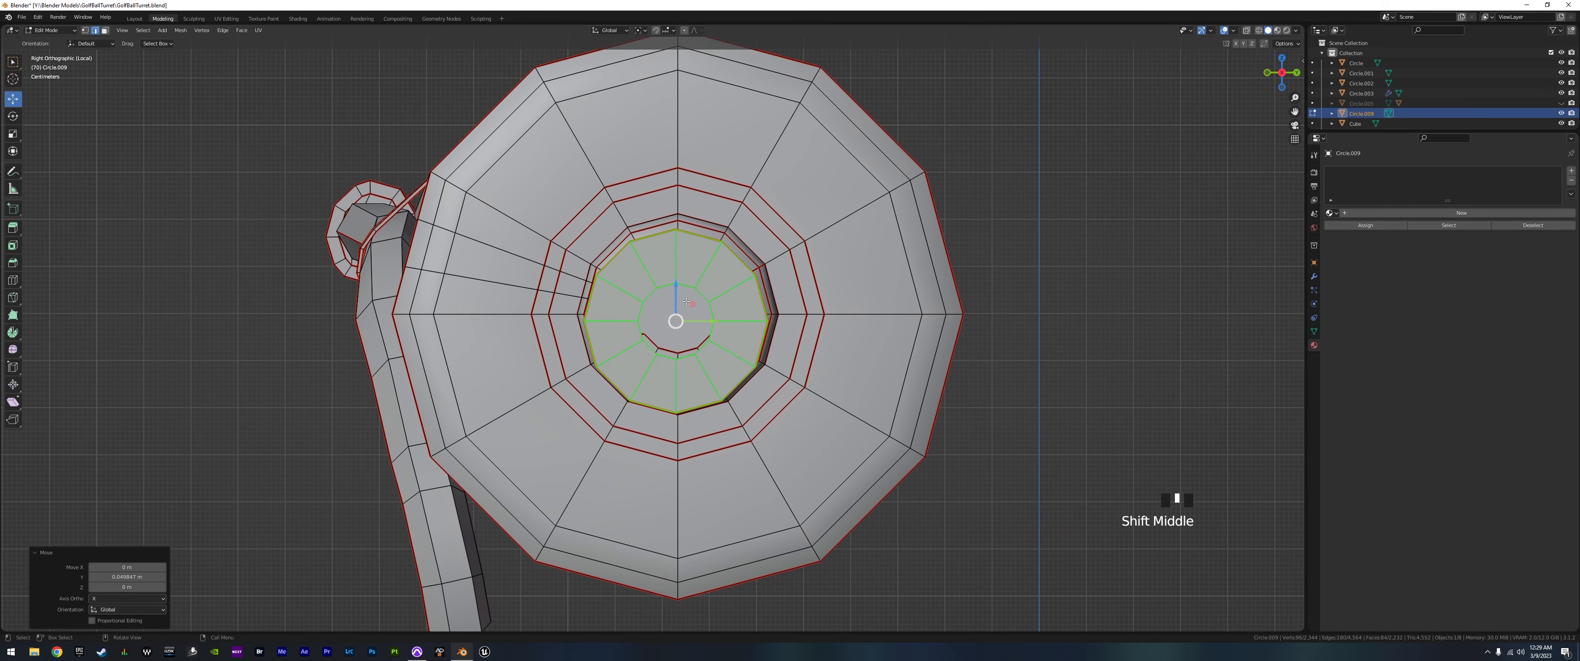
pyautogui.moveTo(673, 281); pyautogui.dragTo(750, 316)
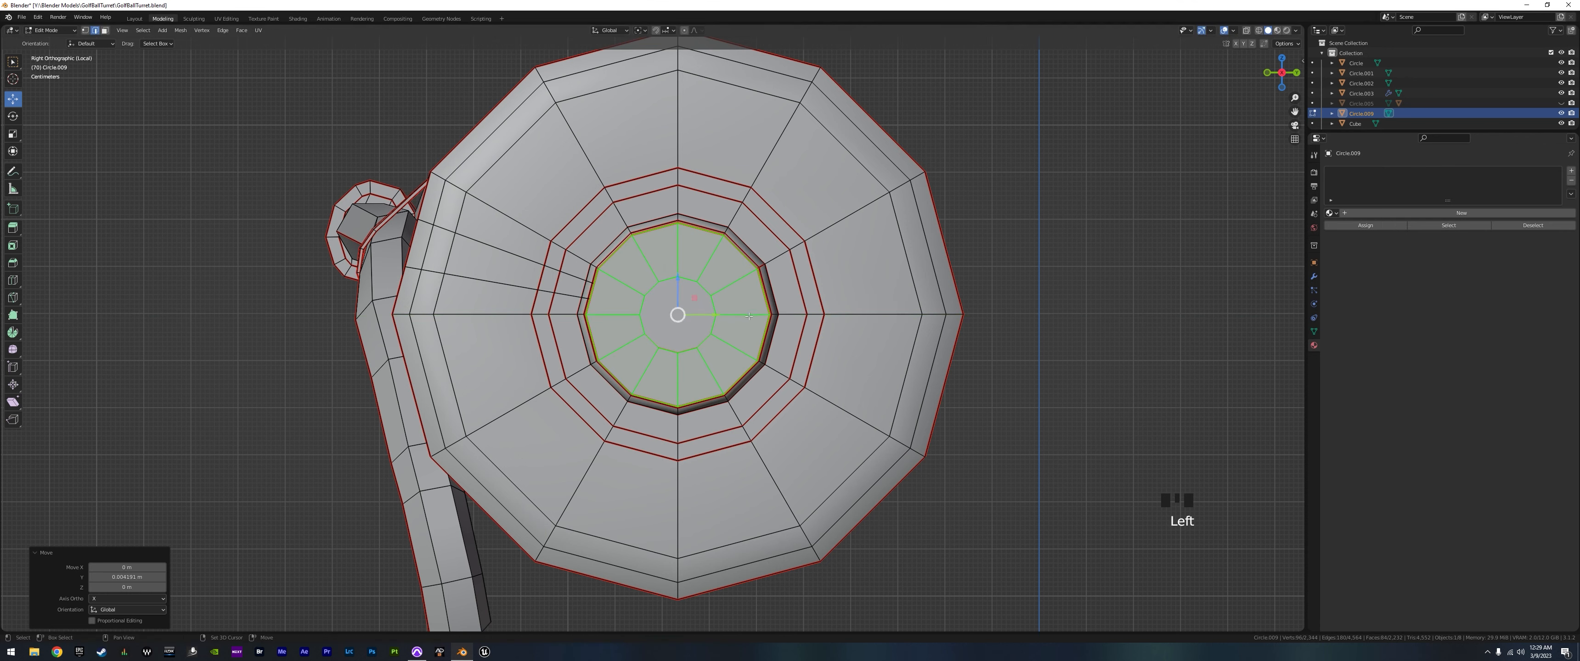
# - Slide the spool along X toward the motor so it fits over the short shaft
pyautogui.press('KP_1')
pyautogui.scroll(1, 669, 411)
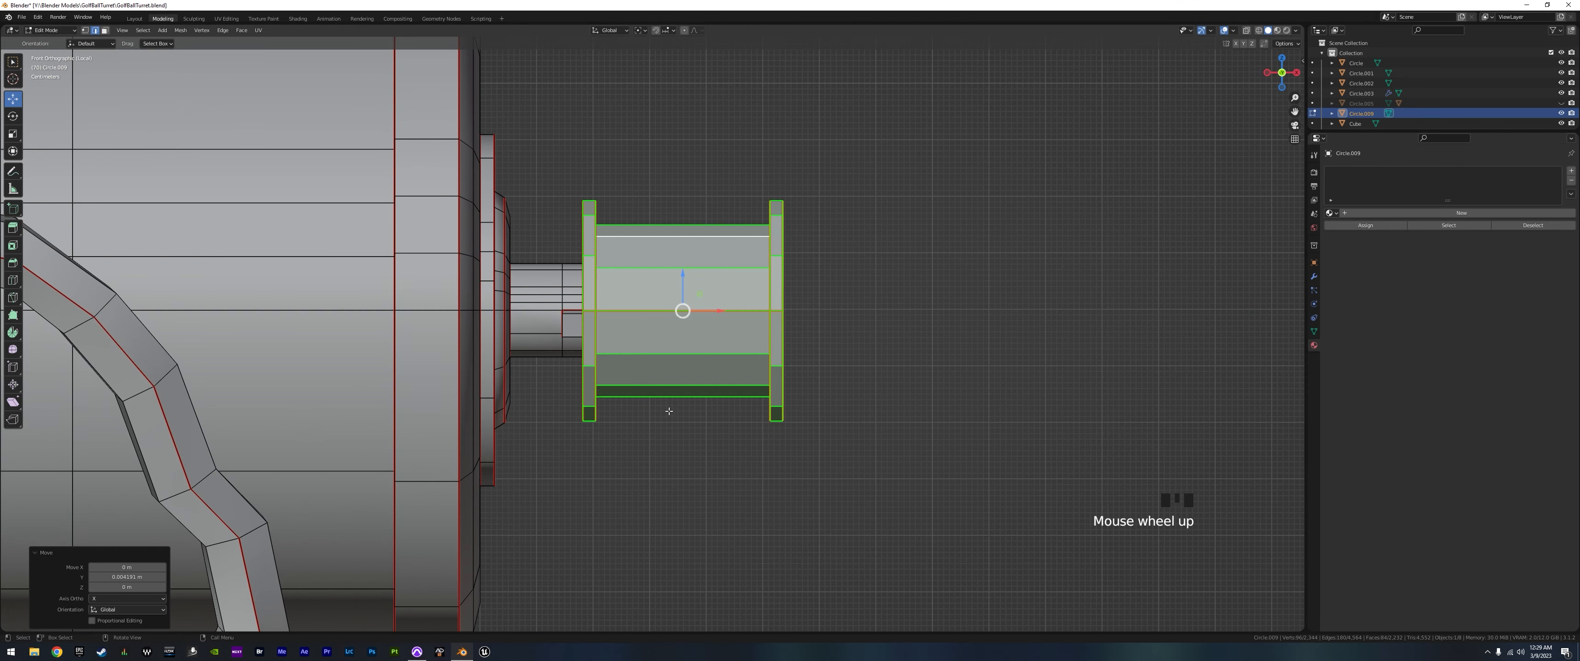
pyautogui.moveTo(718, 311); pyautogui.dragTo(664, 312)
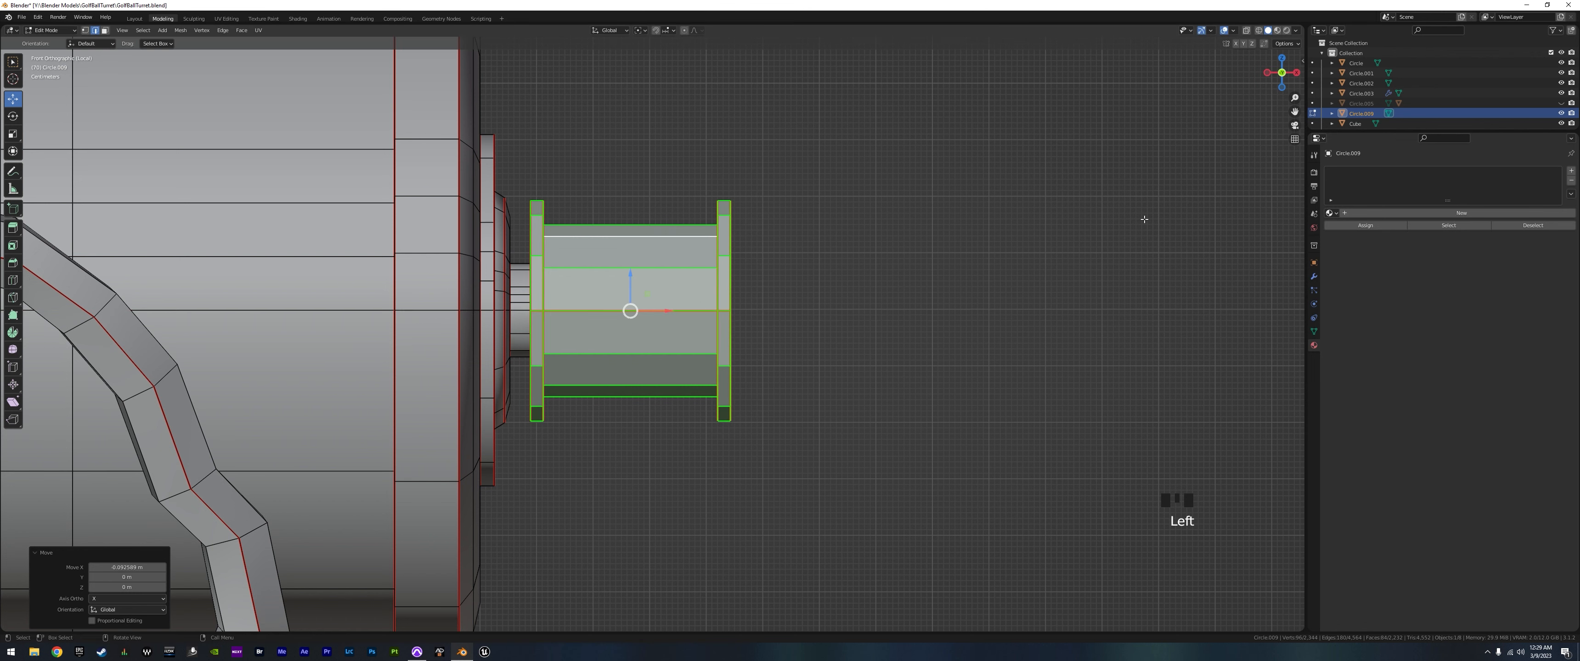
# - Turn on X-ray, shorten the spool by moving only its outer flange along X toward the motor, and leave local view
pyautogui.click(1245, 30)
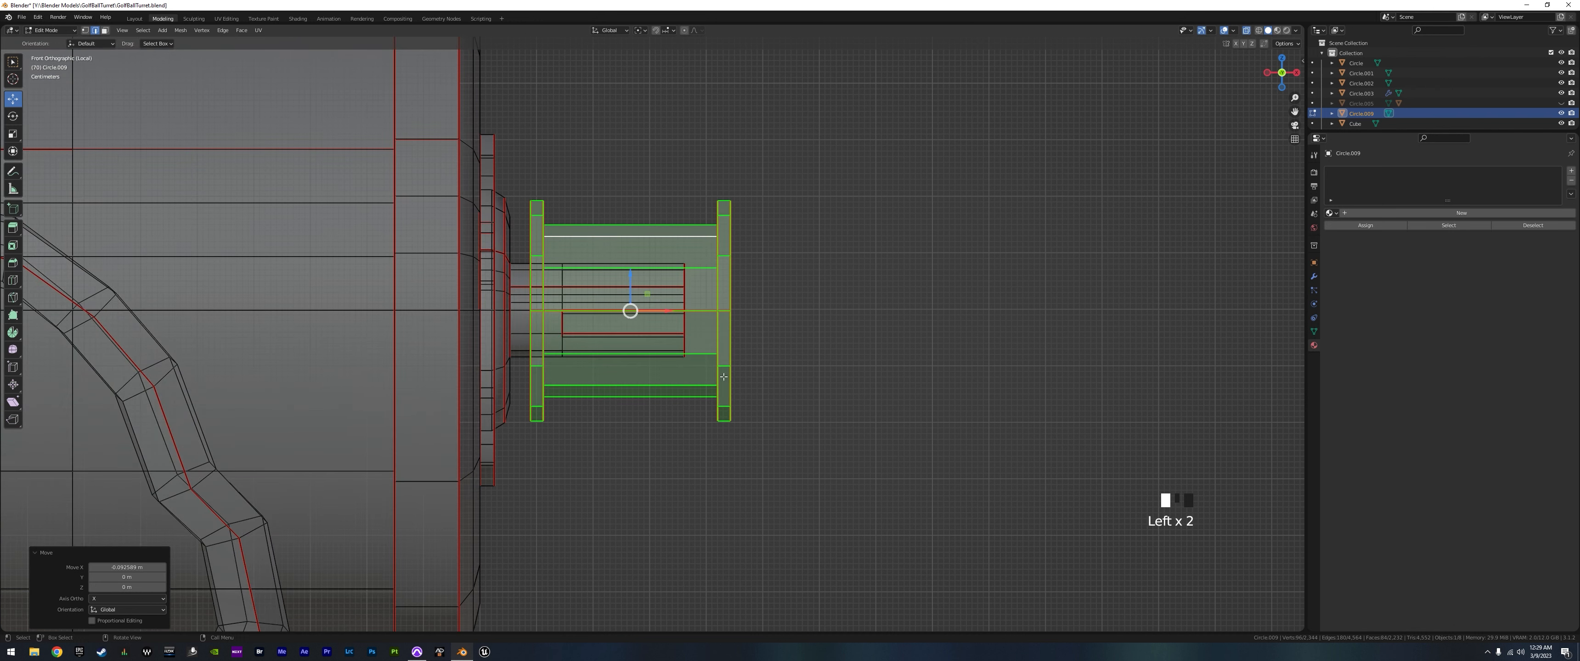
pyautogui.keyDown('ctrl'); pyautogui.moveTo(521, 182); pyautogui.dragTo(642, 408); pyautogui.keyUp('ctrl')
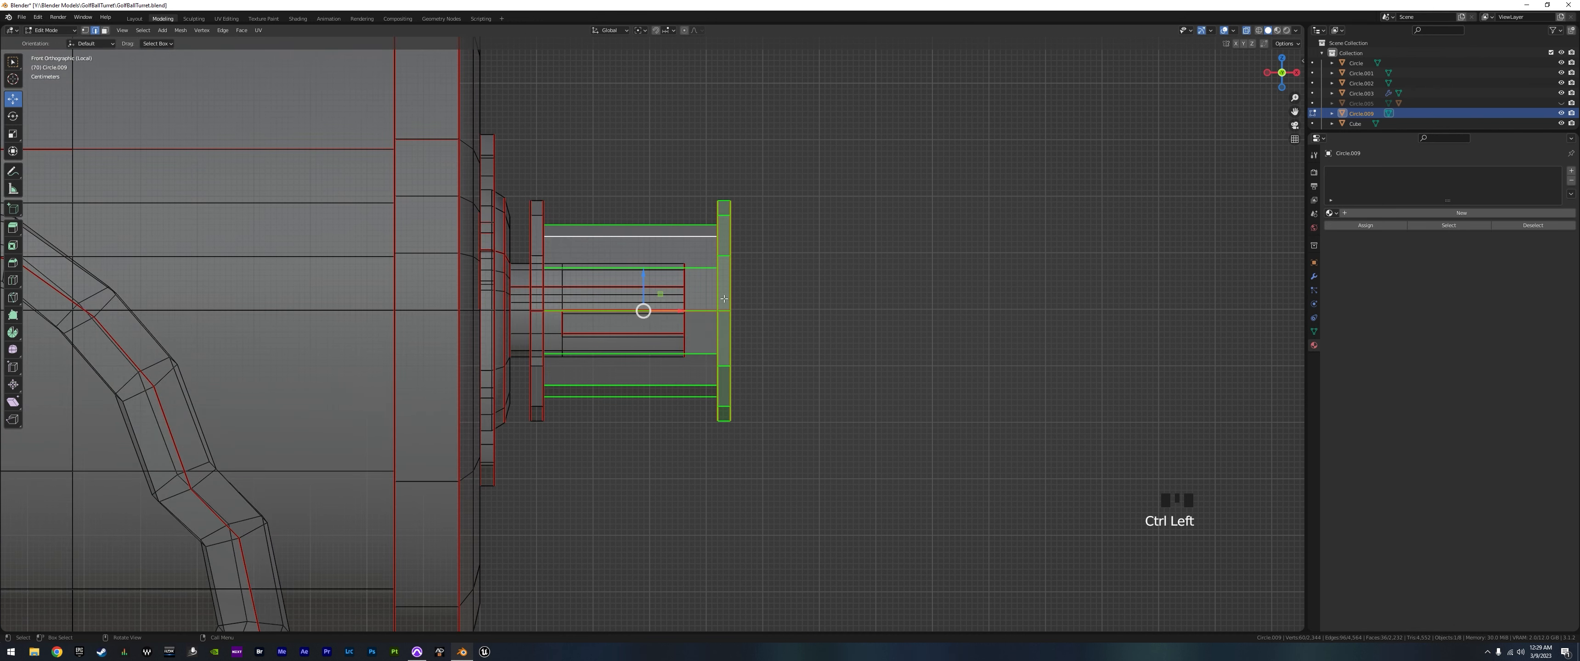
pyautogui.keyDown('ctrl'); pyautogui.moveTo(590, 180); pyautogui.dragTo(686, 443); pyautogui.keyUp('ctrl')
pyautogui.moveTo(760, 311); pyautogui.dragTo(709, 320)
pyautogui.scroll(-1, 799, 345)
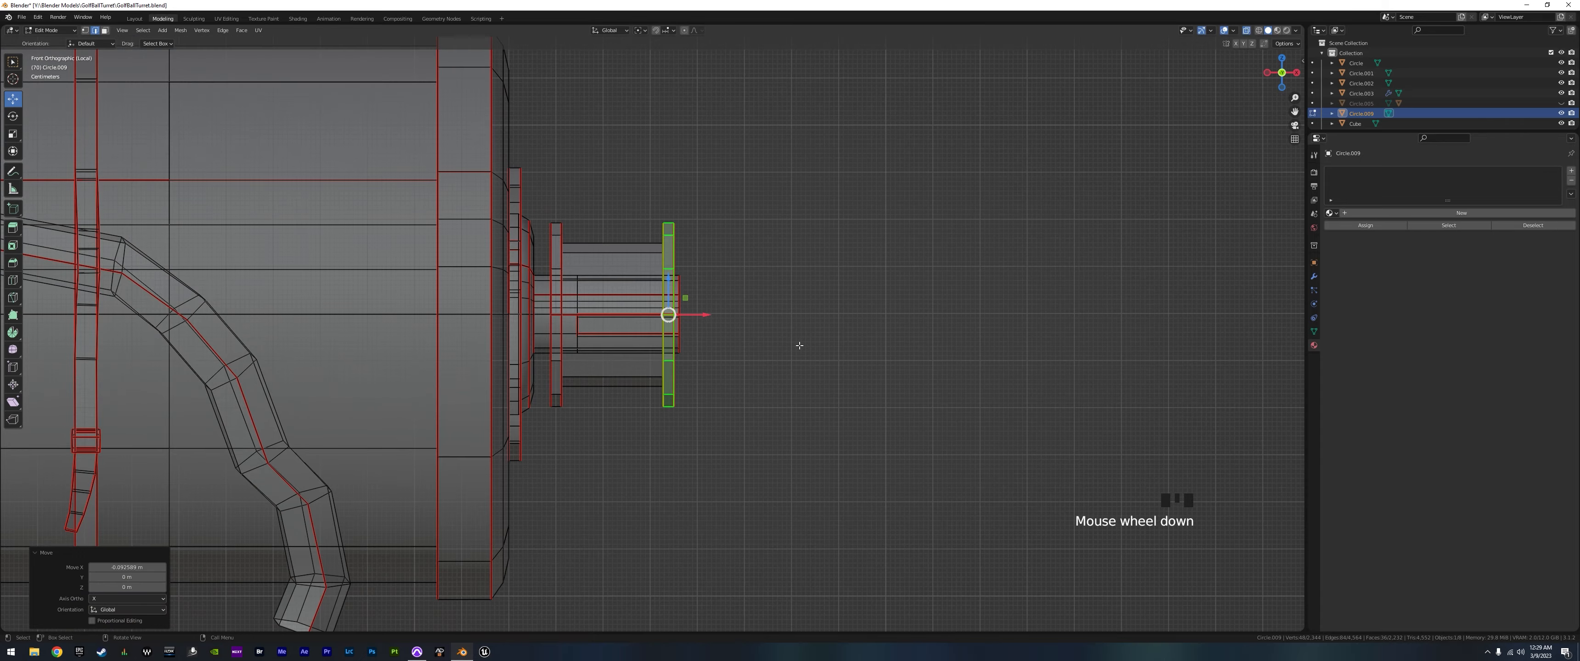
pyautogui.press('/')
pyautogui.scroll(3, 710, 336)
pyautogui.scroll(-3, 755, 343)
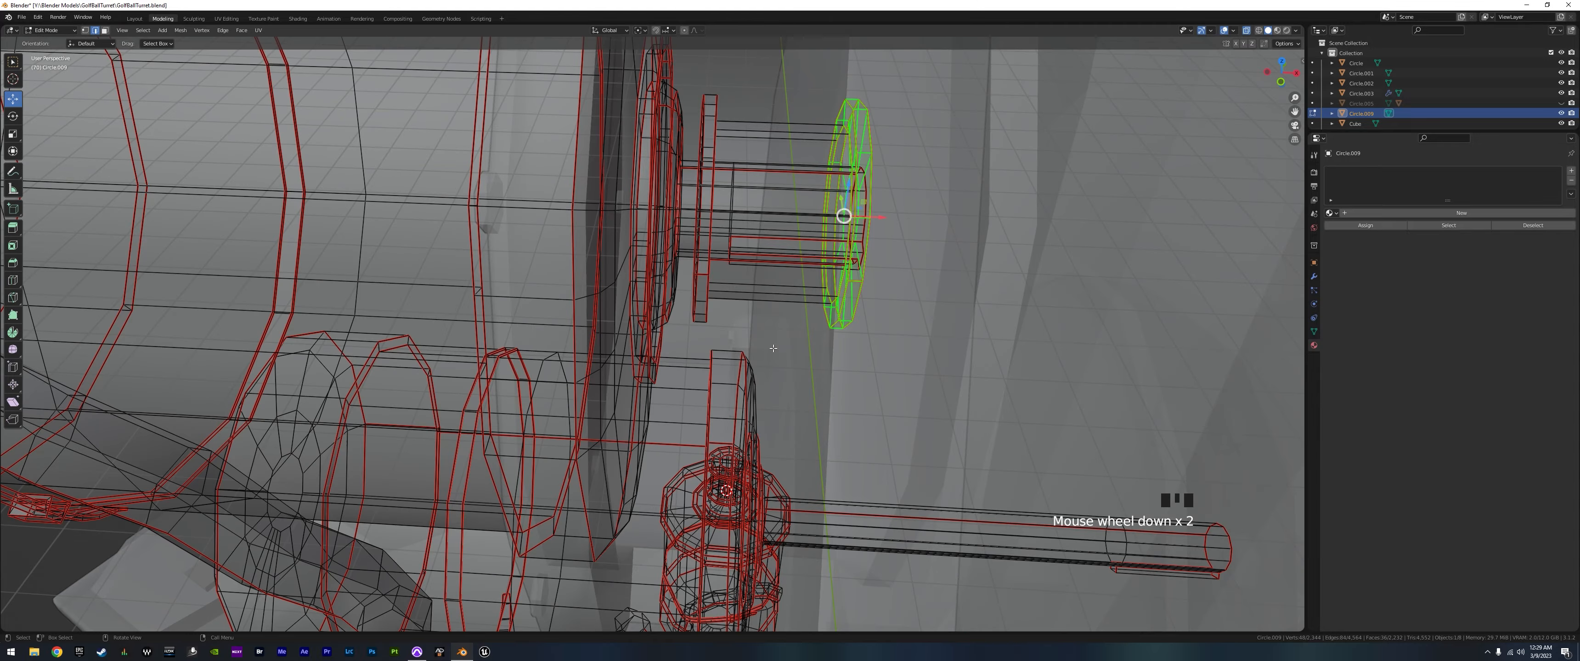
# - Turn off X-ray and enlarge the whole spool on the column's middle motor in Y and Z, leaving its X length alone
pyautogui.moveTo(774, 349); pyautogui.dragTo(864, 287, button='middle')
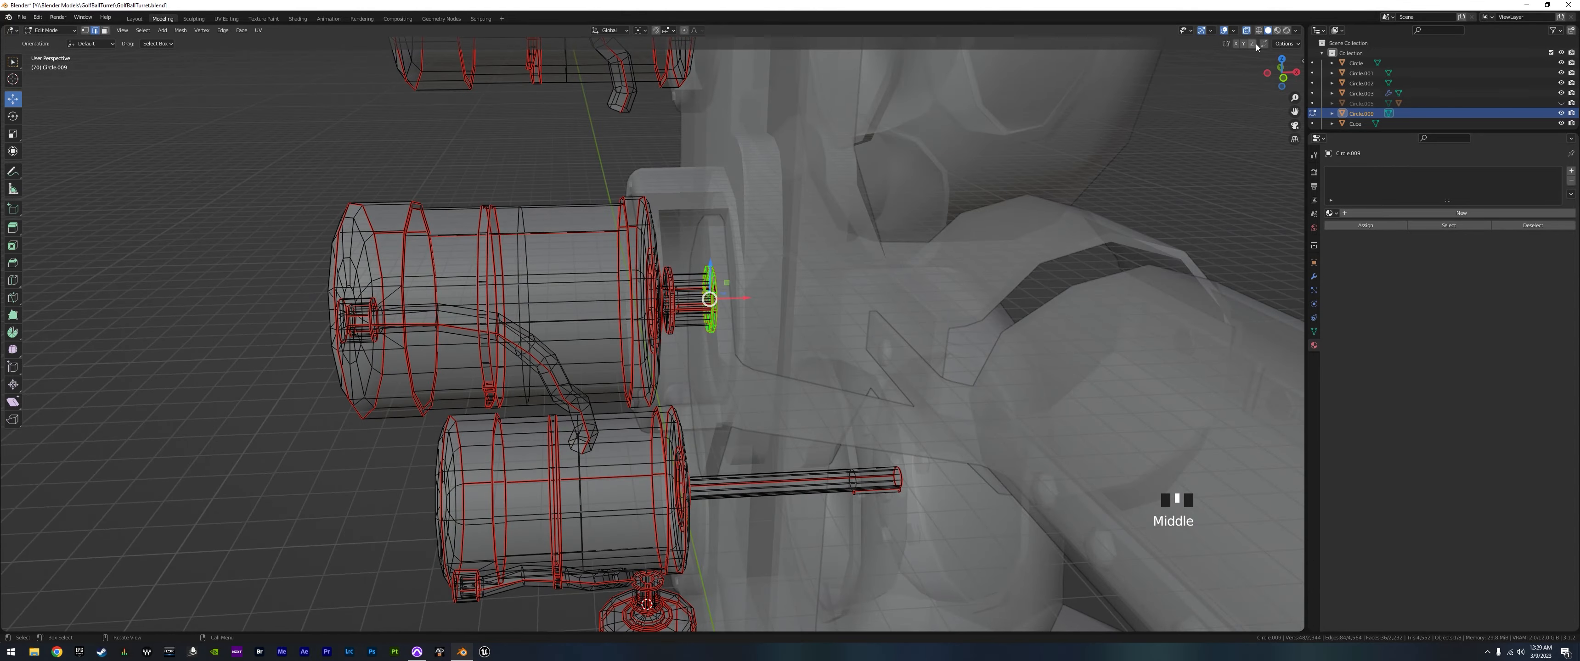
pyautogui.click(1247, 31)
pyautogui.moveTo(699, 358); pyautogui.dragTo(765, 257, button='middle')
pyautogui.scroll(5, 705, 405)
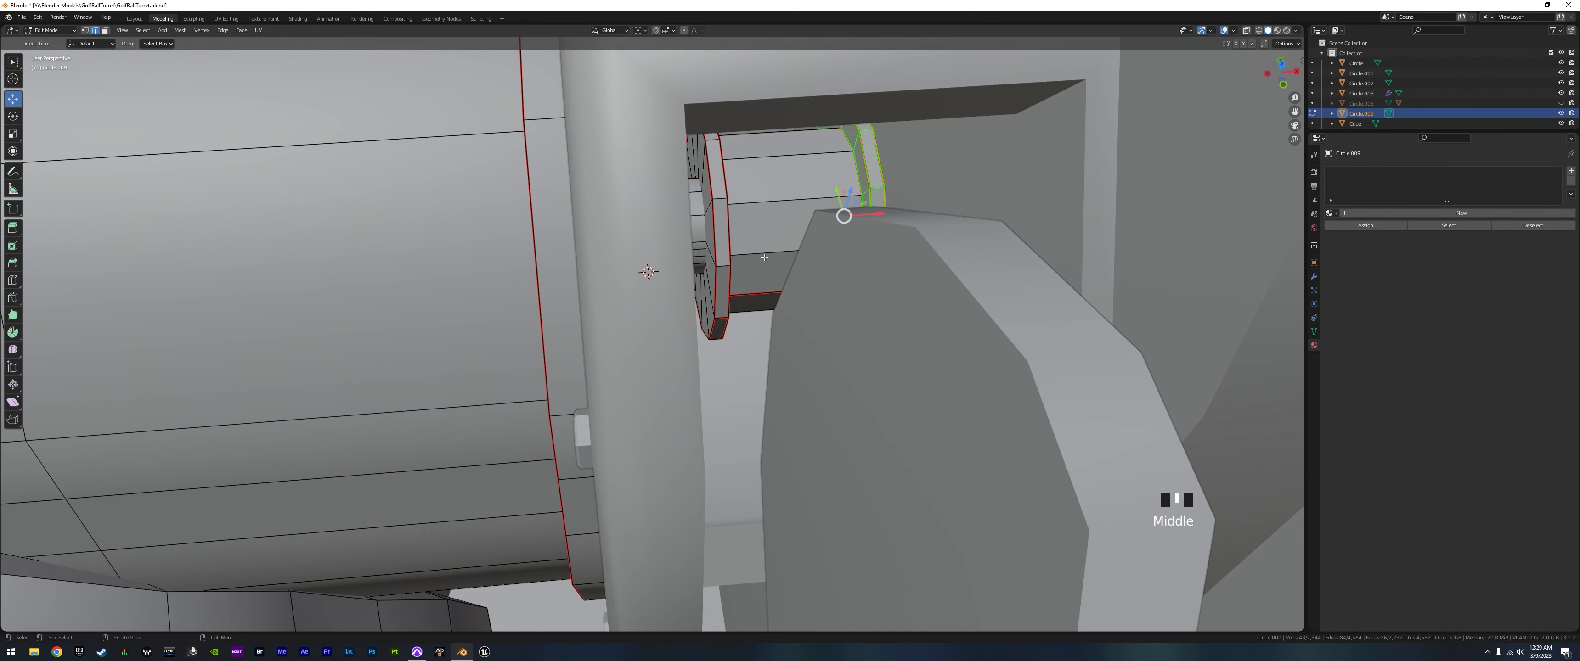
pyautogui.press('l')
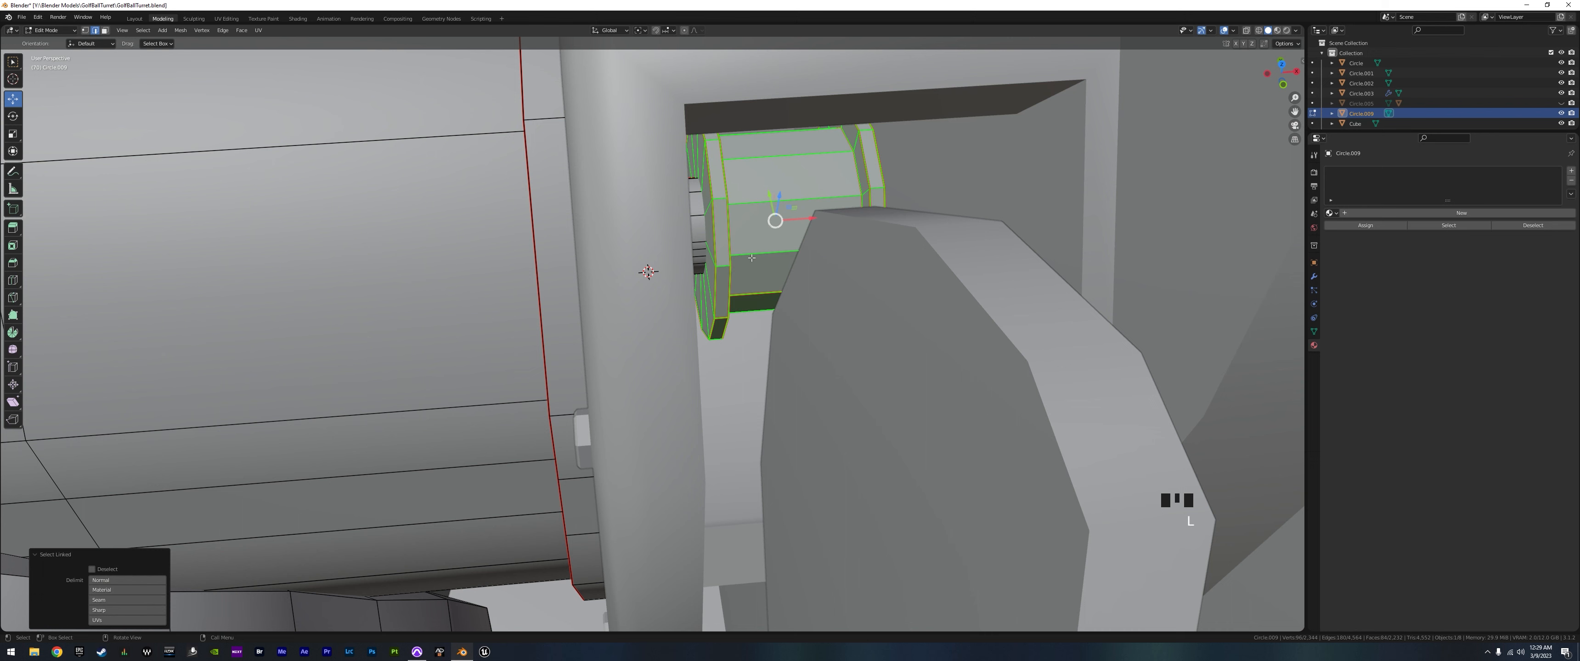
pyautogui.press('s')
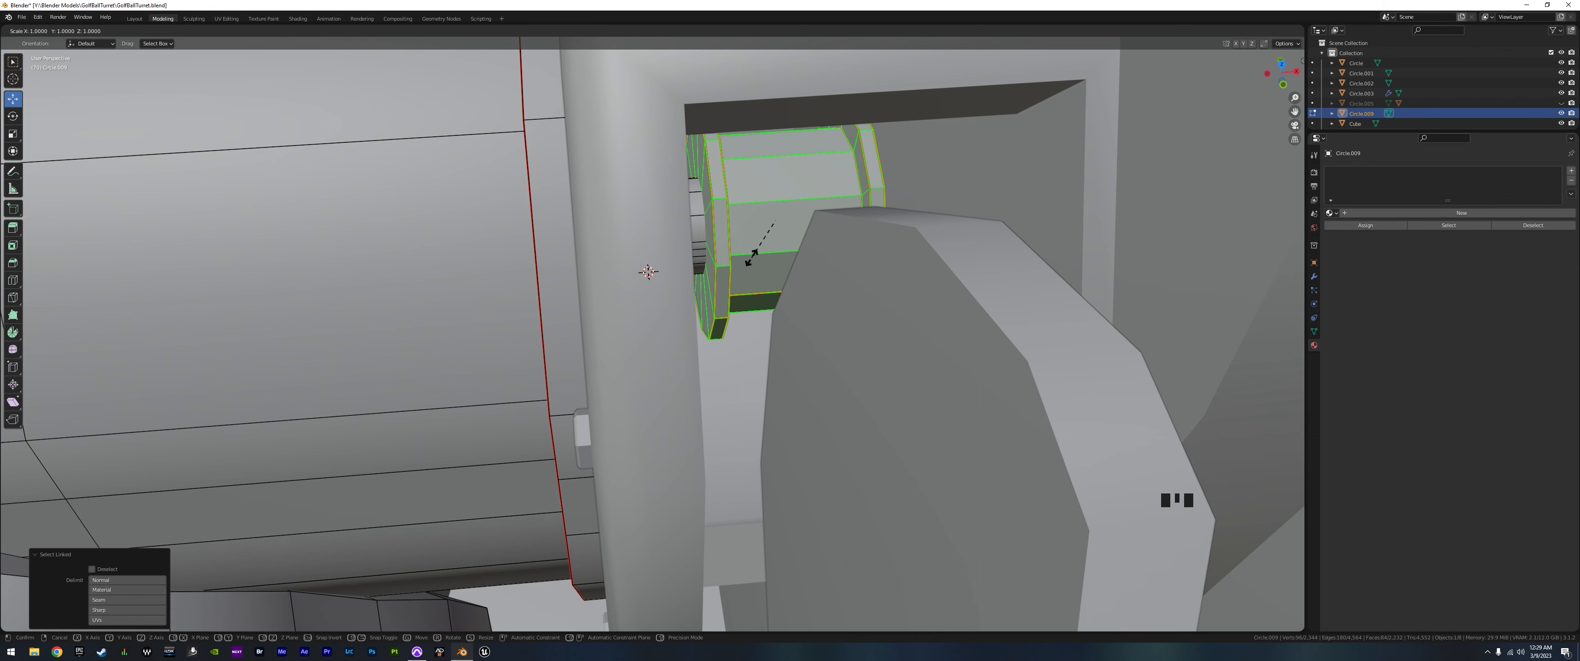
pyautogui.hotkey('shift', 'x')
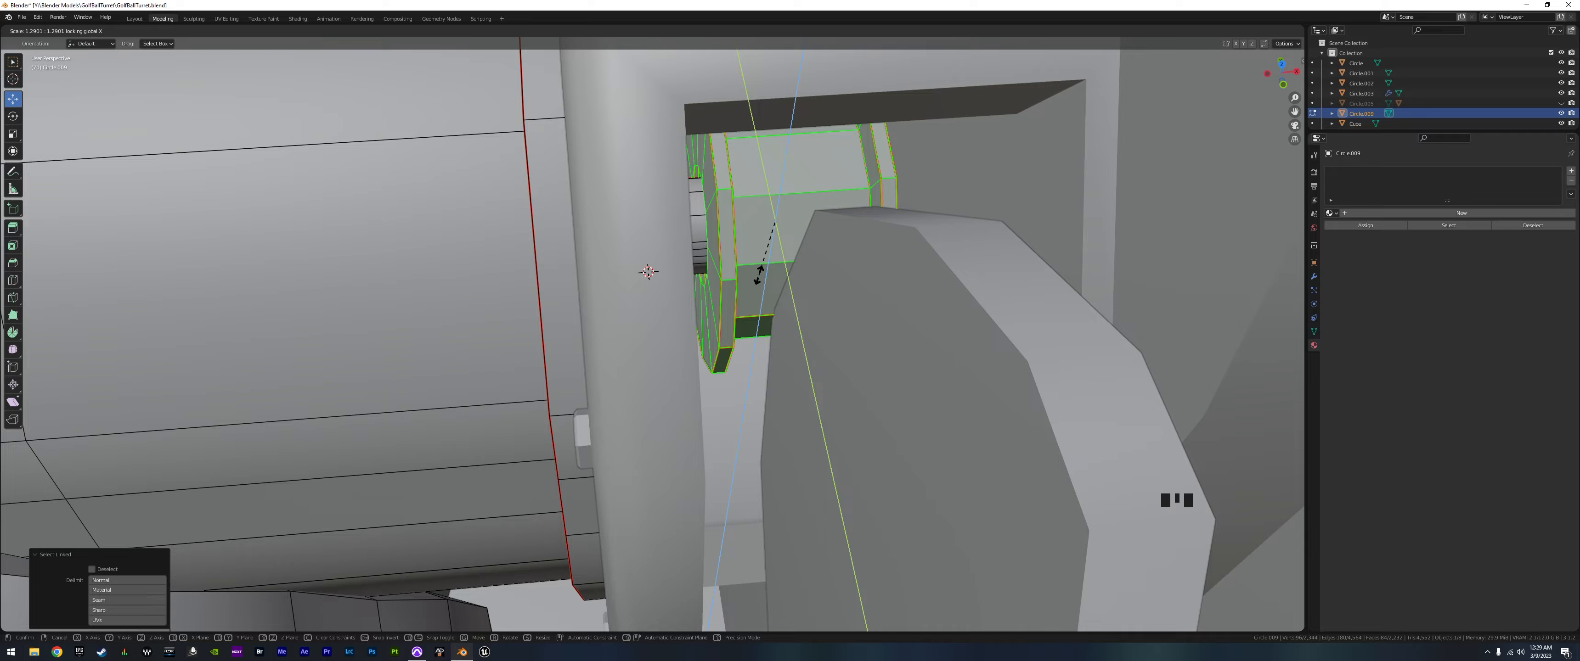
pyautogui.click(759, 273)
pyautogui.moveTo(760, 273); pyautogui.dragTo(663, 526, button='middle')
pyautogui.scroll(-6, 893, 457)
pyautogui.scroll(-3, 691, 296)
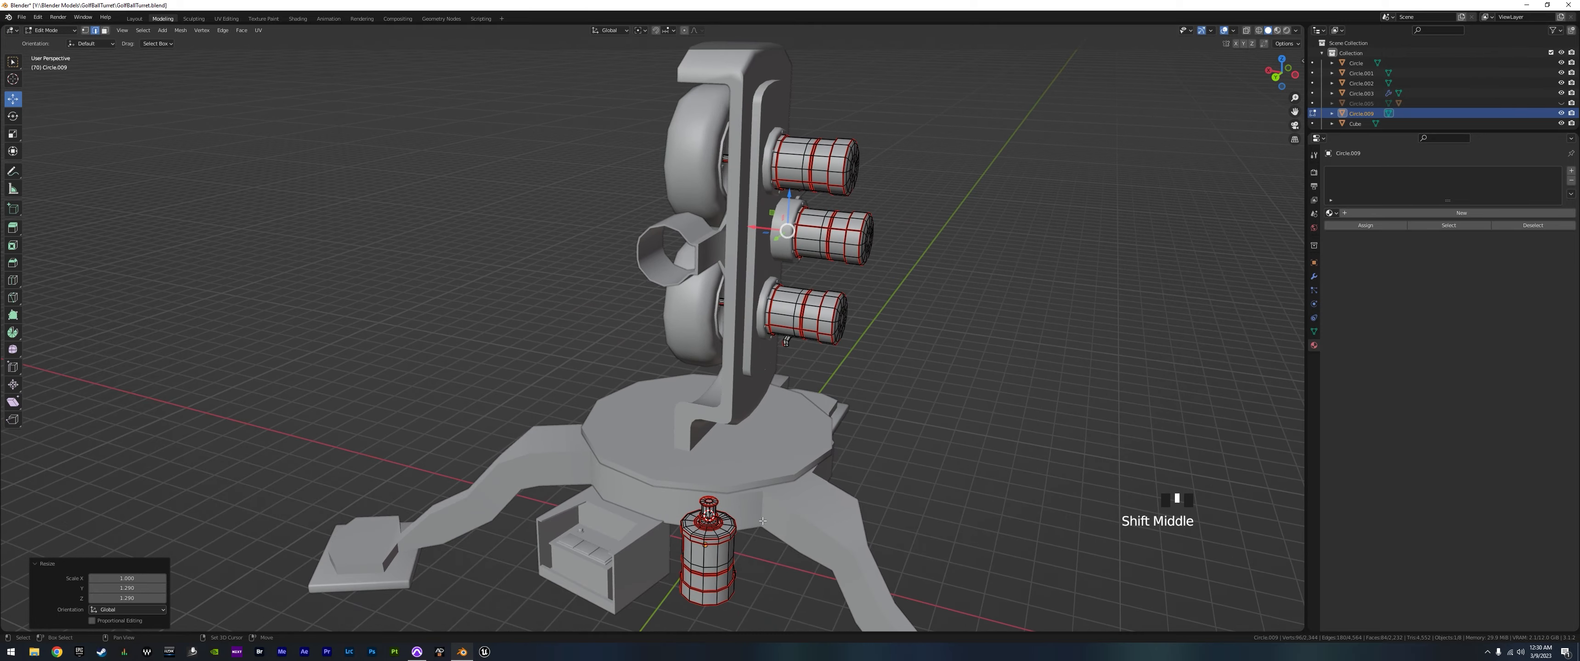
pyautogui.scroll(4, 763, 521)
pyautogui.keyDown('shift'); pyautogui.moveTo(761, 521); pyautogui.dragTo(742, 357, button='middle'); pyautogui.keyUp('shift')
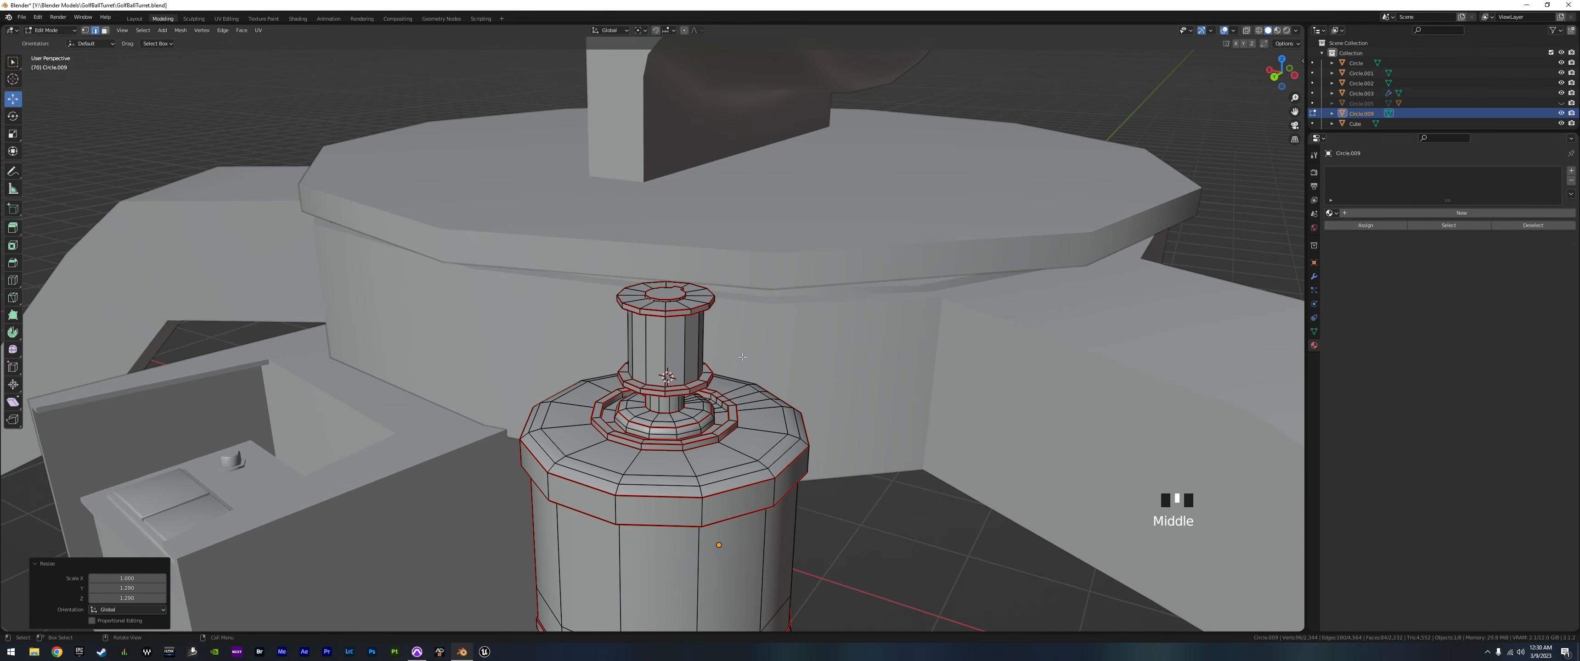
pyautogui.moveTo(721, 265); pyautogui.dragTo(502, 278, button='middle')
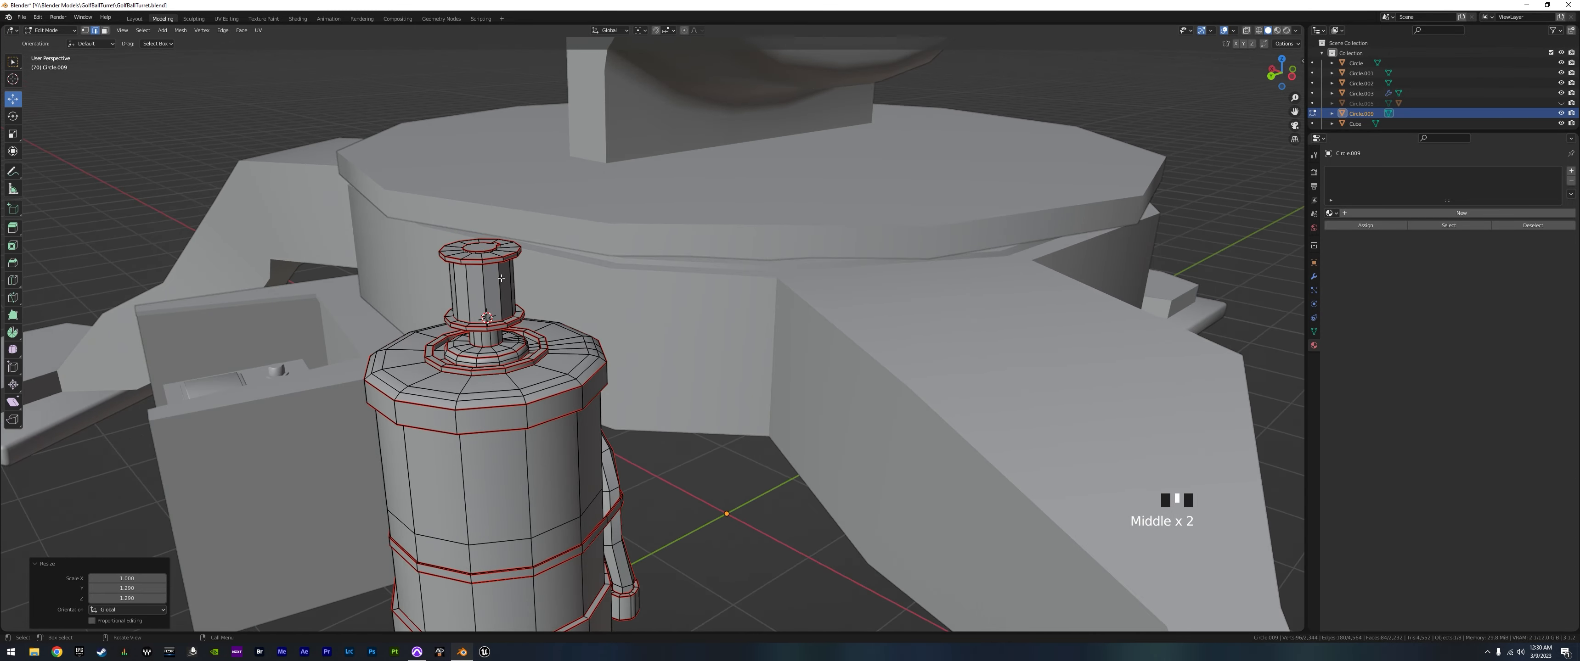
pyautogui.press('l')
pyautogui.press('s')
pyautogui.press('z')
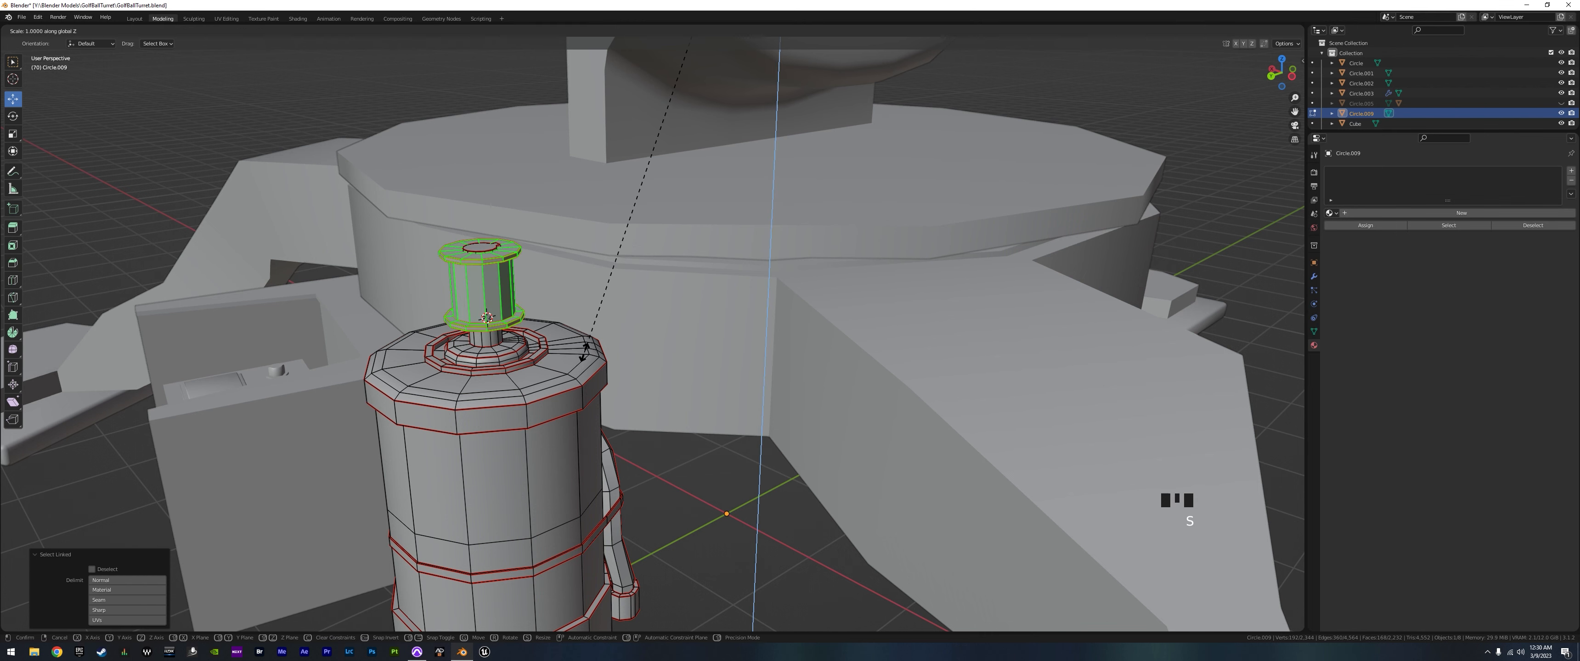
pyautogui.click(563, 330)
pyautogui.click(500, 290)
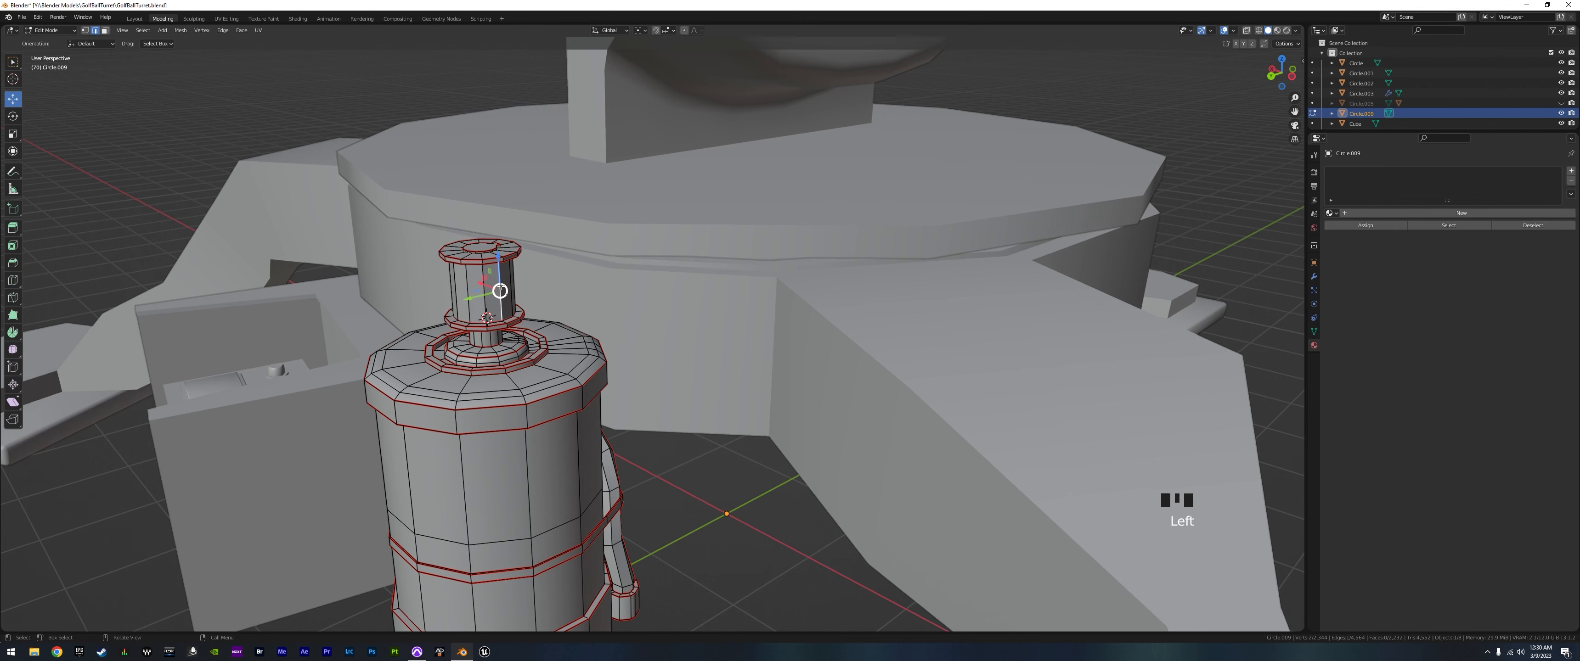
# - Select the base motor's spool, shorten it along Z, and raise it toward the end of the shaft
pyautogui.press('l')
pyautogui.press('s')
pyautogui.press('z')
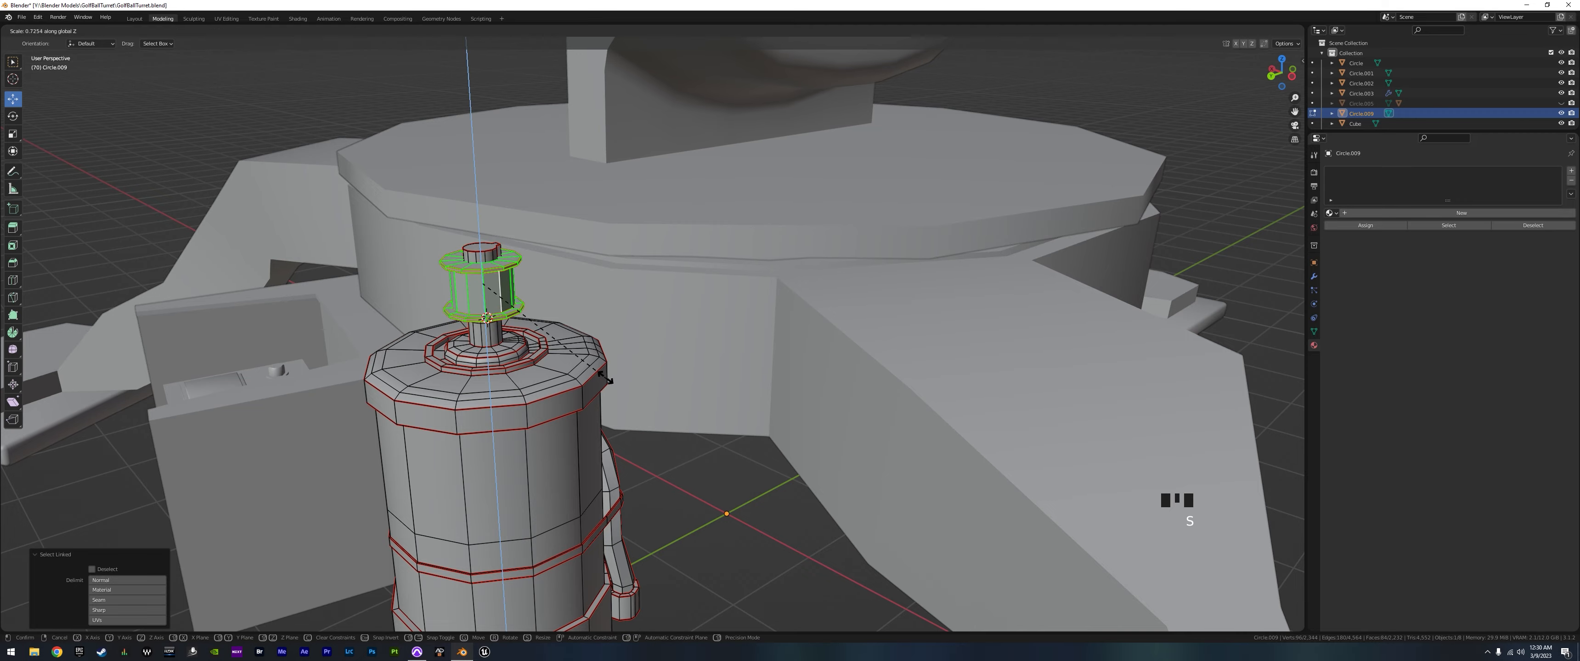
pyautogui.click(577, 348)
pyautogui.moveTo(483, 248); pyautogui.dragTo(478, 232)
pyautogui.moveTo(485, 245); pyautogui.dragTo(581, 311, button='middle')
# - Widen the base motor's spool about 3.6 times in X and Y, excluding Z
pyautogui.press('s')
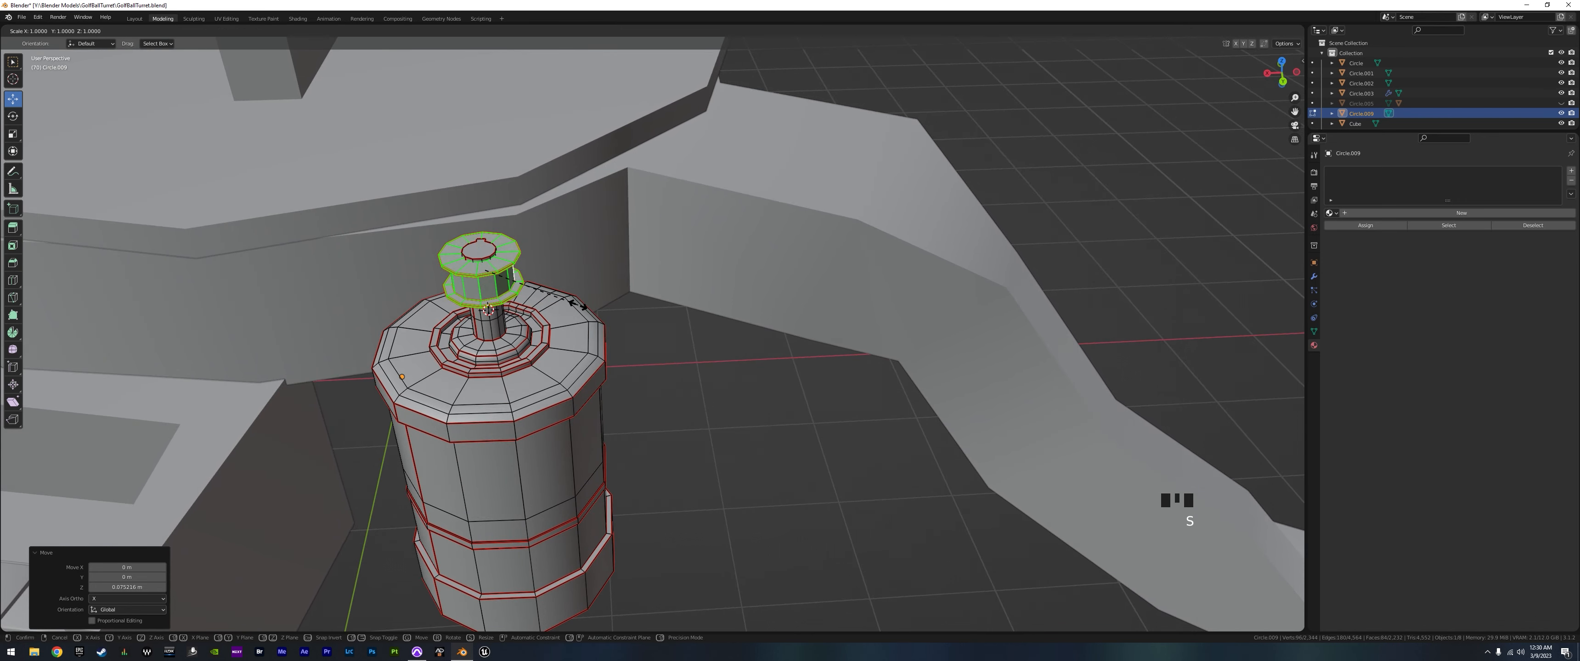
pyautogui.hotkey('shift', 'z')
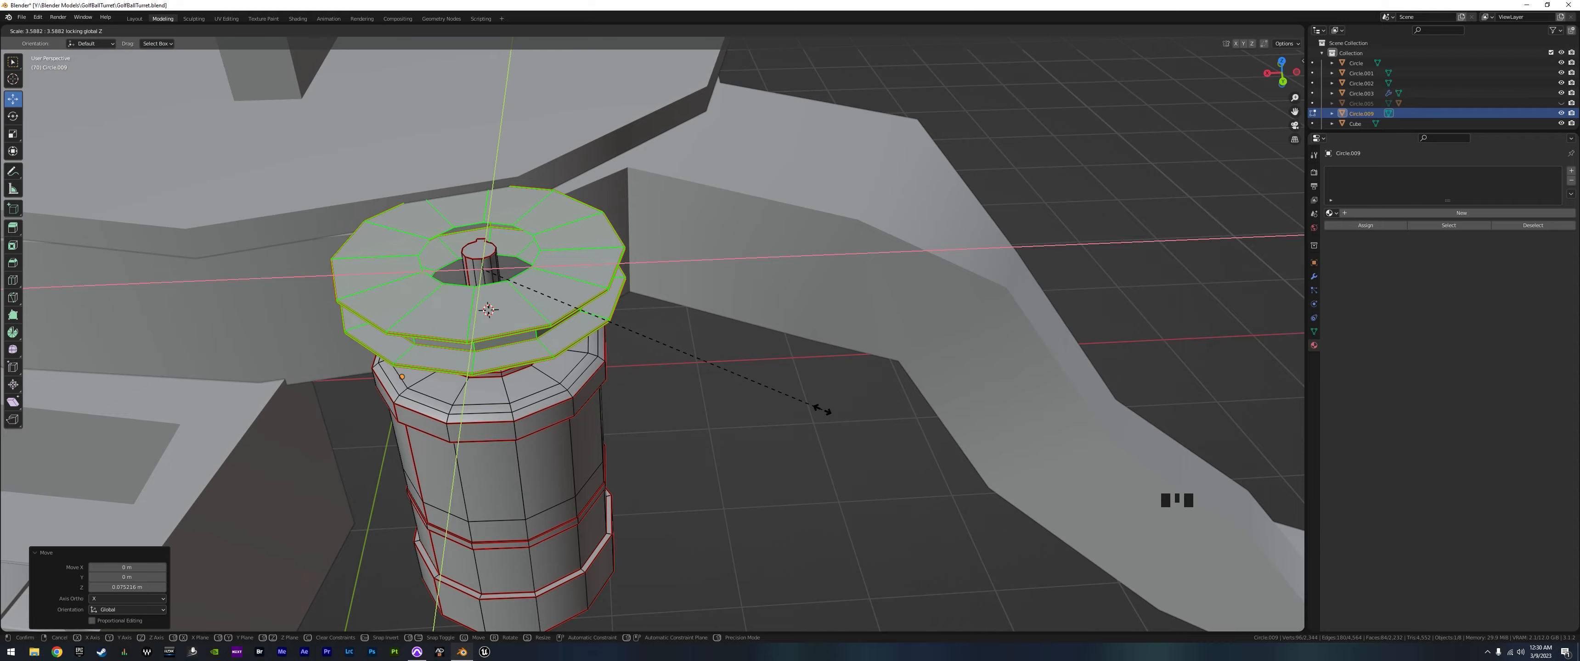
pyautogui.click(822, 409)
pyautogui.moveTo(822, 410); pyautogui.dragTo(317, 382, button='middle')
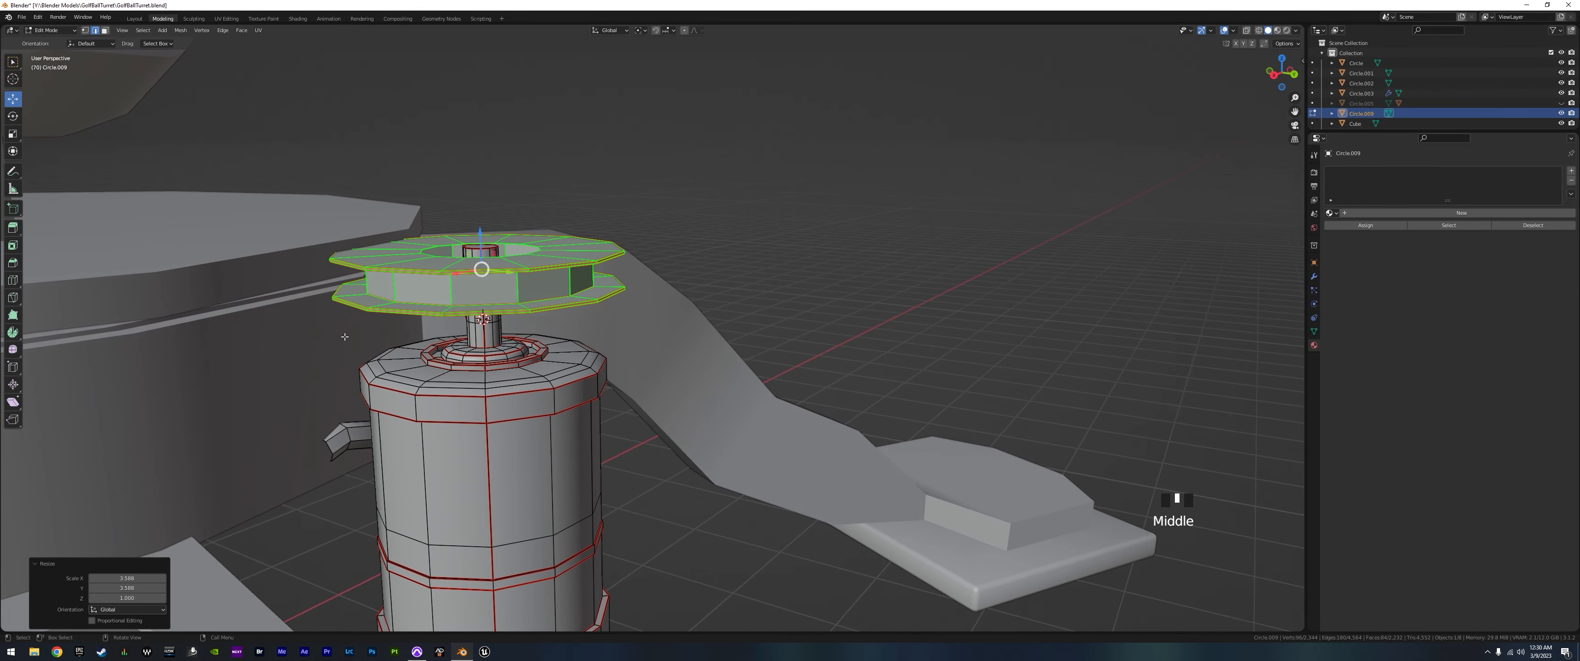
# - Raise the widened spool slightly along Z and thicken it along Z
pyautogui.moveTo(344, 337); pyautogui.dragTo(460, 238, button='middle')
pyautogui.moveTo(483, 230); pyautogui.dragTo(481, 222)
pyautogui.press('s')
pyautogui.press('z')
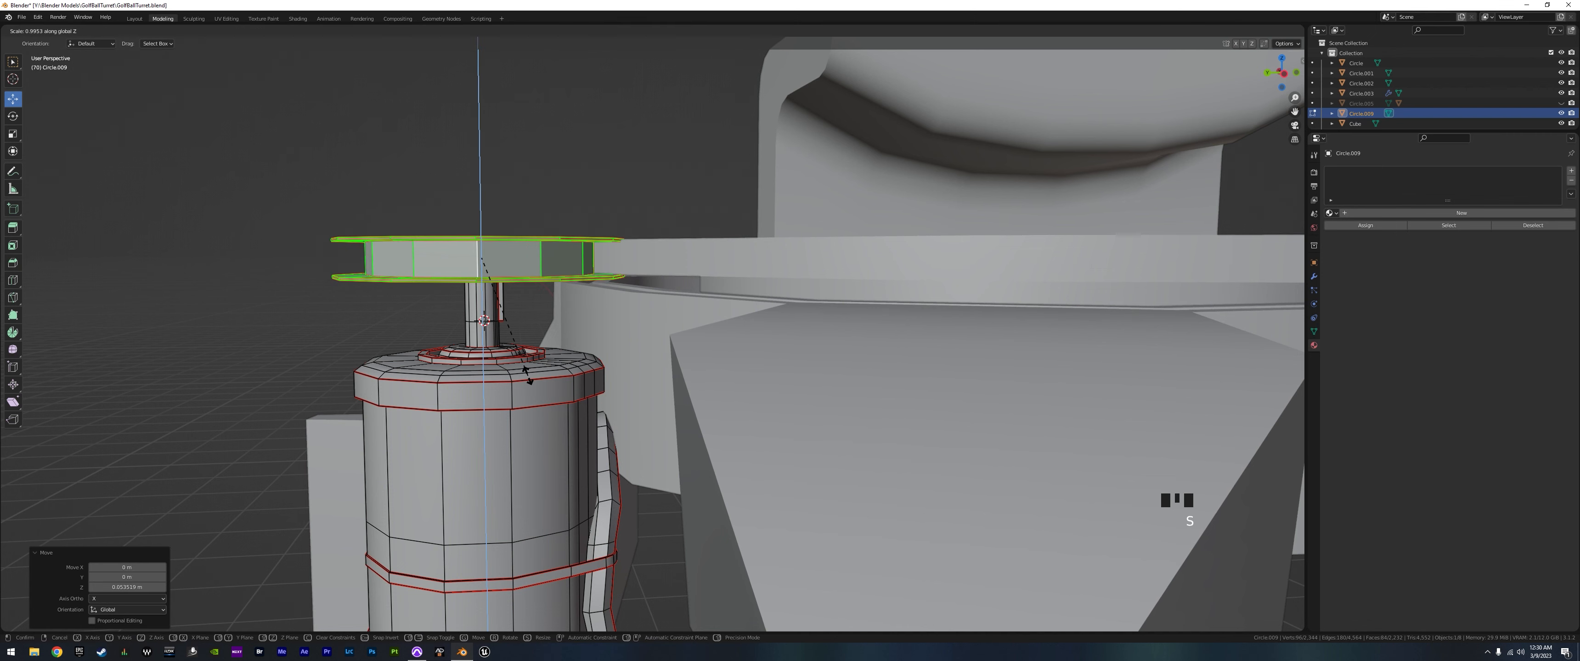
pyautogui.click(548, 413)
pyautogui.moveTo(548, 413); pyautogui.dragTo(1051, 105, button='middle')
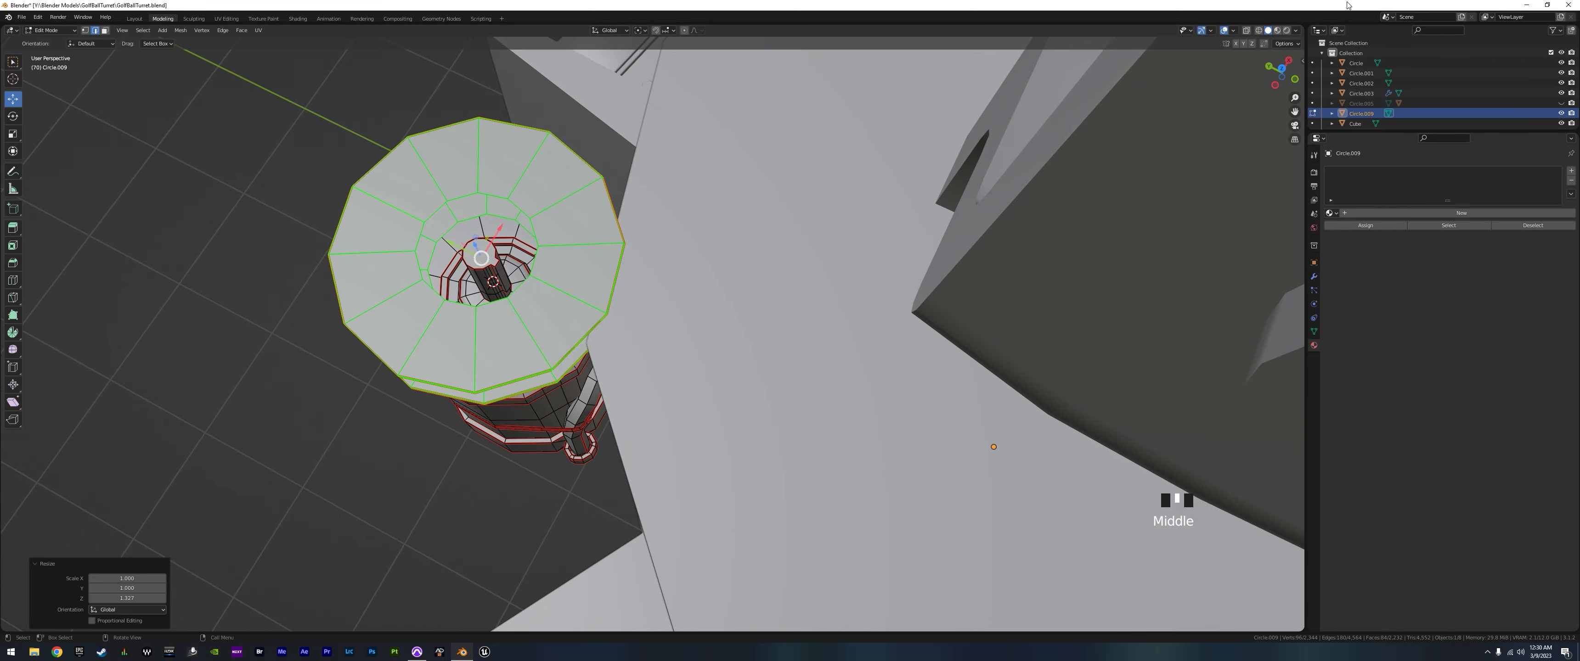
# - Turn on X-ray and, in top view, widen the spool further in X and Y beyond the motor's outline
pyautogui.click(1247, 31)
pyautogui.moveTo(767, 307); pyautogui.dragTo(706, 374, button='middle')
pyautogui.press('KP_7')
pyautogui.scroll(6, 654, 375)
pyautogui.scroll(3, 639, 348)
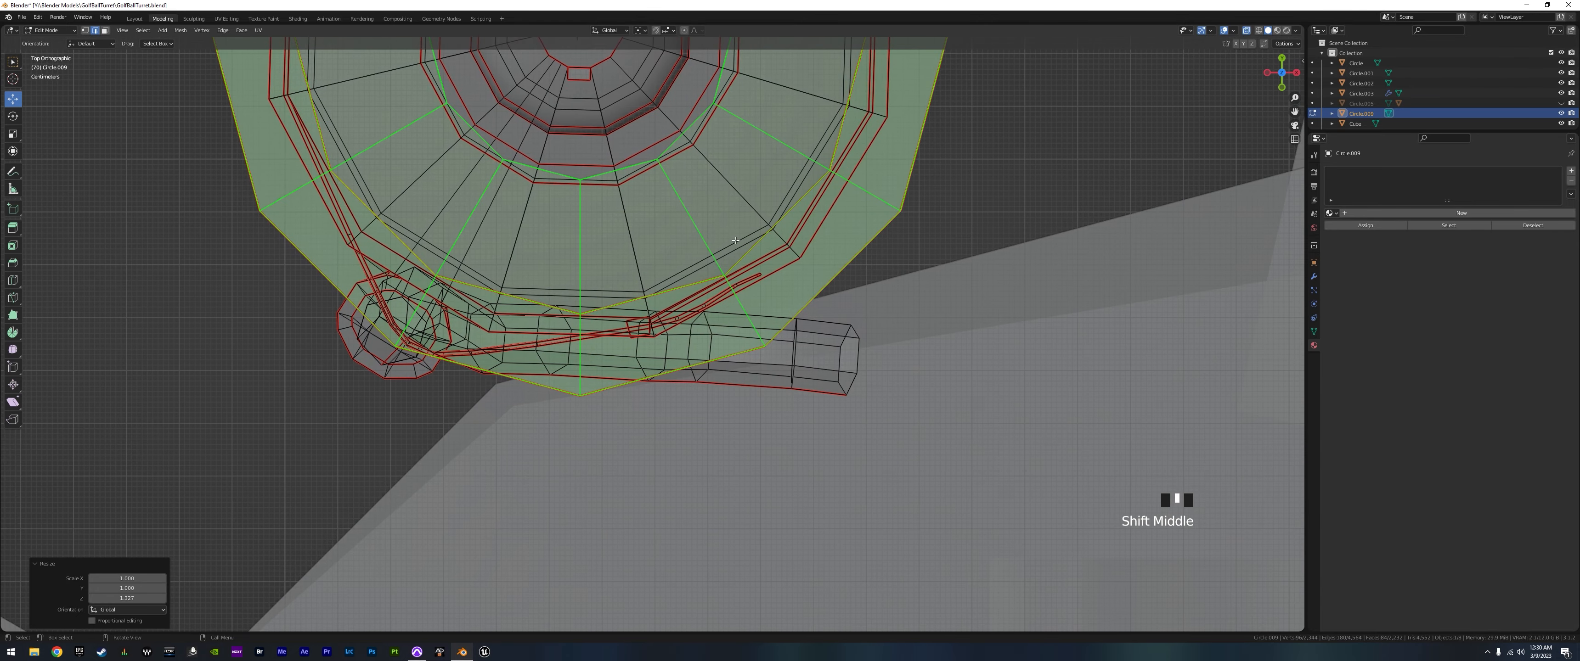
pyautogui.press('s')
pyautogui.hotkey('shift', 'z')
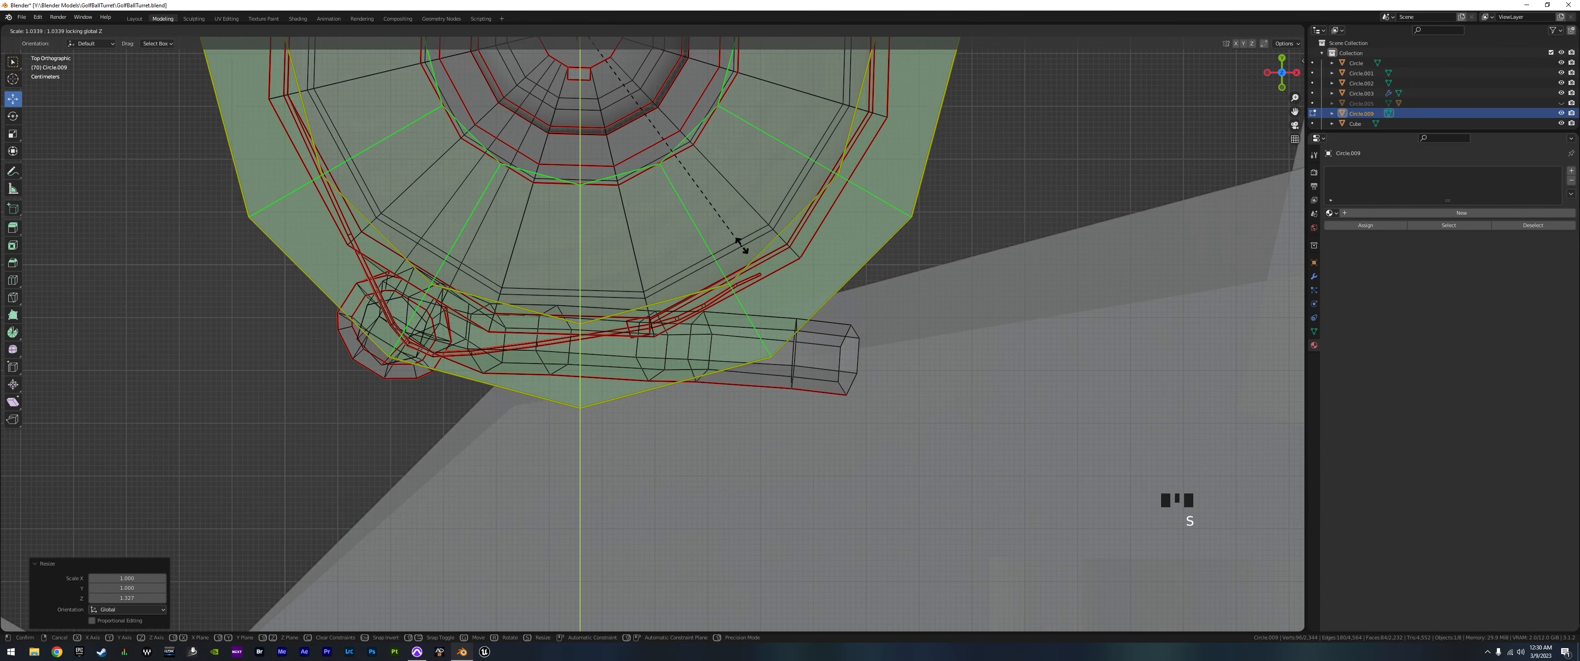
pyautogui.click(770, 305)
# - Shrink the base motor's spool slightly in X and Y, keeping its Z height
pyautogui.moveTo(565, 396); pyautogui.dragTo(739, 330, button='middle')
pyautogui.scroll(-8, 673, 354)
pyautogui.scroll(-12, 672, 354)
pyautogui.scroll(3, 681, 343)
pyautogui.scroll(-5, 705, 331)
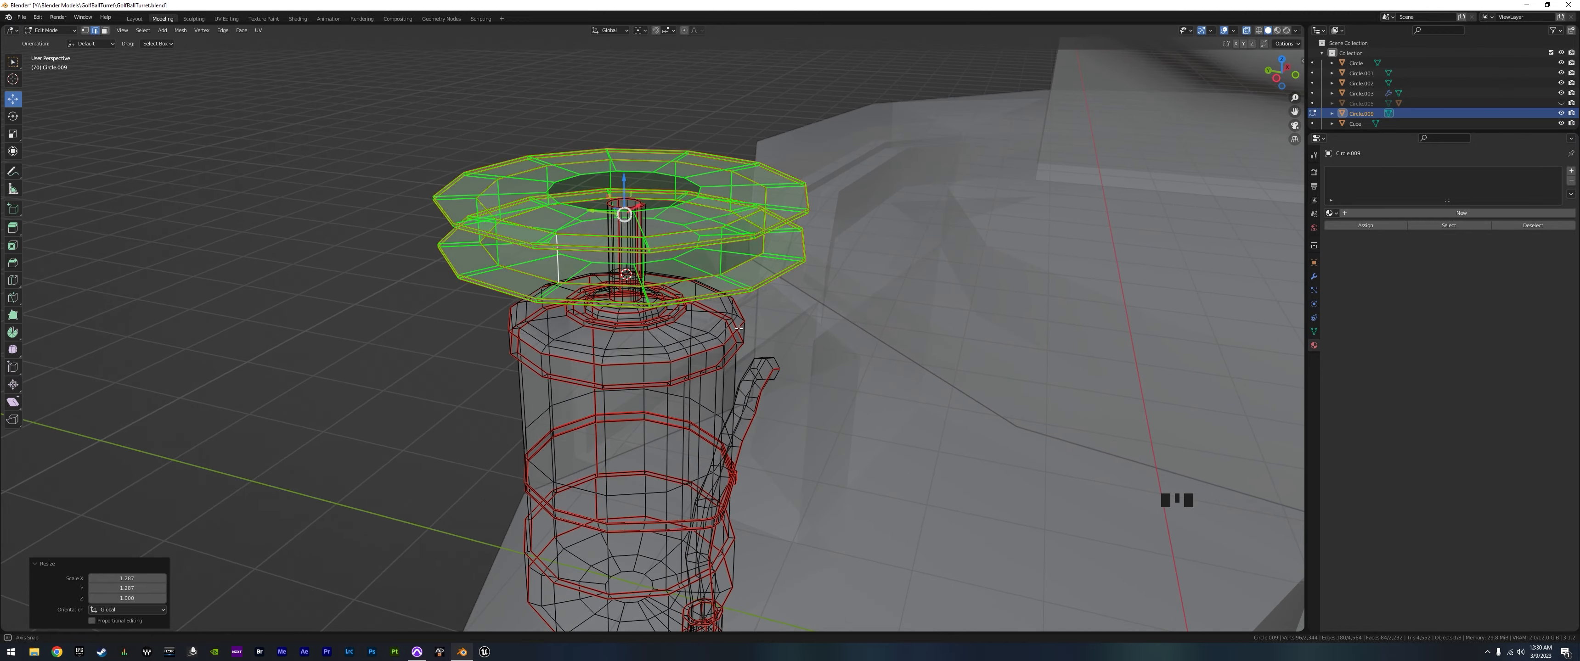
pyautogui.press('s')
pyautogui.hotkey('shift', 'z')
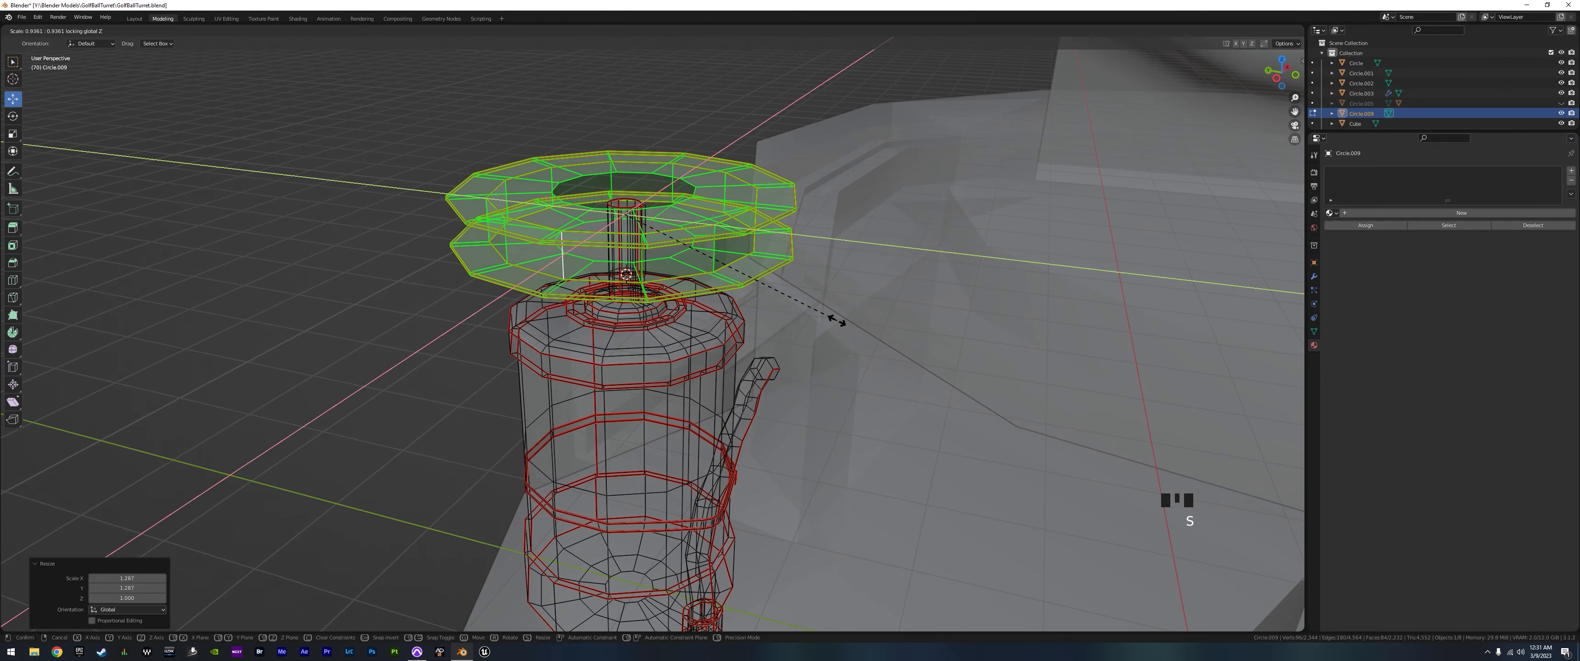
pyautogui.click(829, 318)
pyautogui.moveTo(829, 318); pyautogui.dragTo(836, 322, button='middle')
# - Select the base motor's body, bands and cable without the spool, and raise them about 0.12 m along Z
pyautogui.click(641, 338)
pyautogui.press('l')
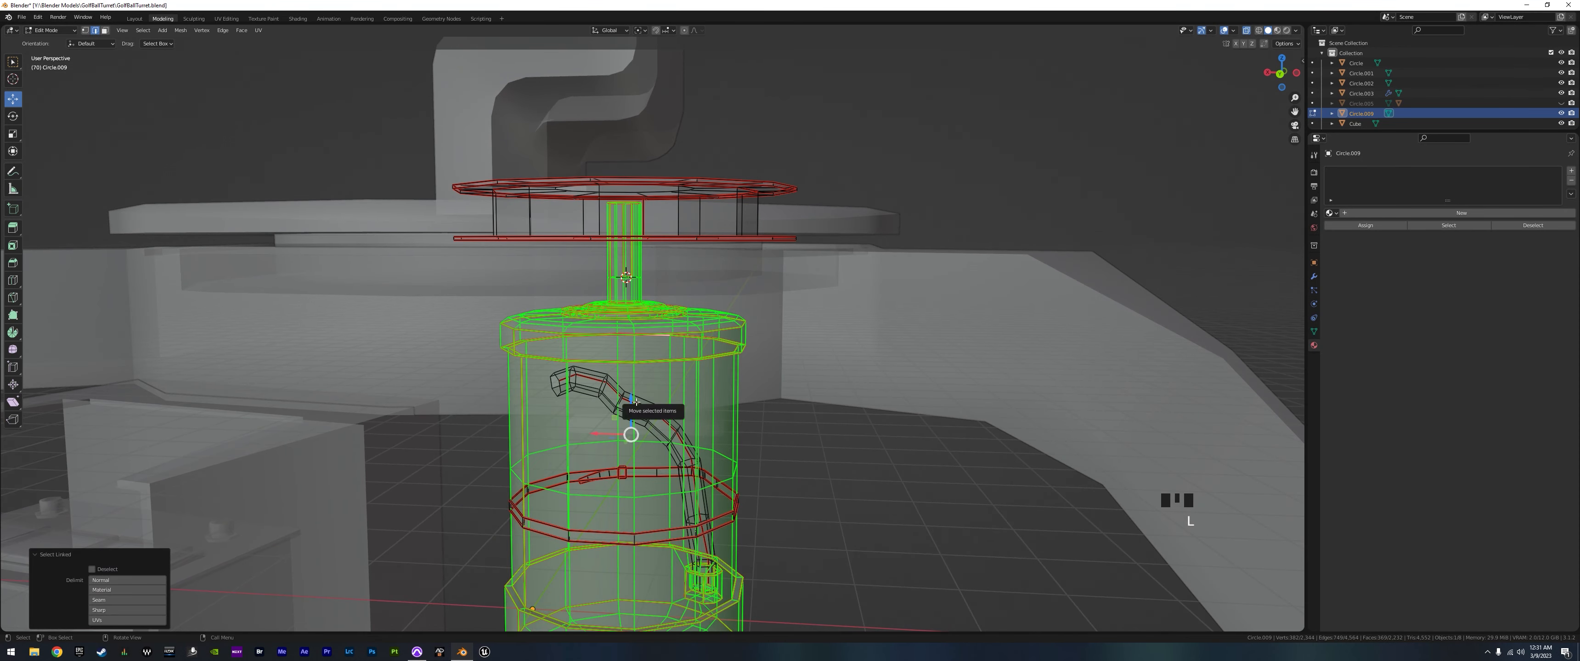
pyautogui.moveTo(640, 402)
pyautogui.mouseDown()
pyautogui.moveTo(637, 369)
pyautogui.moveTo(628, 395)
pyautogui.mouseUp()
pyautogui.hotkey('ctrl', 'z')
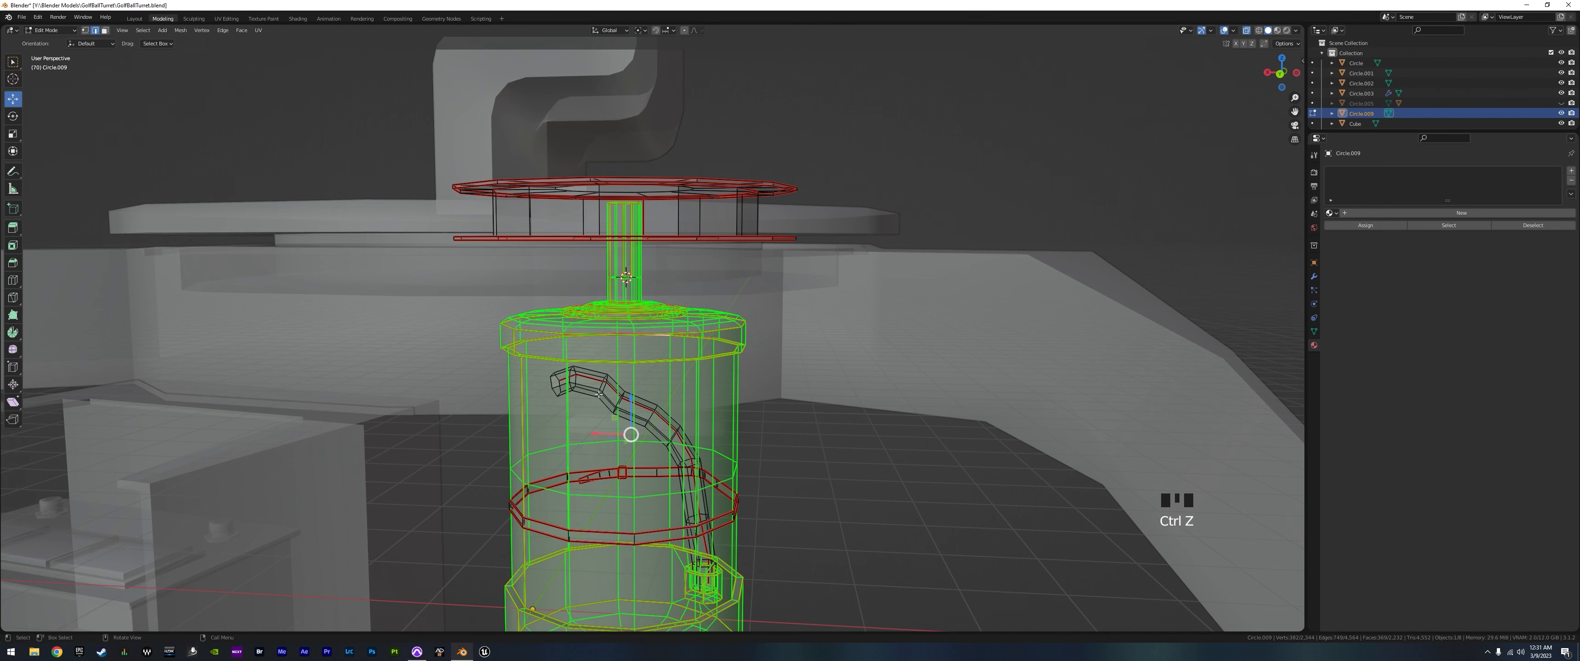
pyautogui.press('l')
pyautogui.press('l')
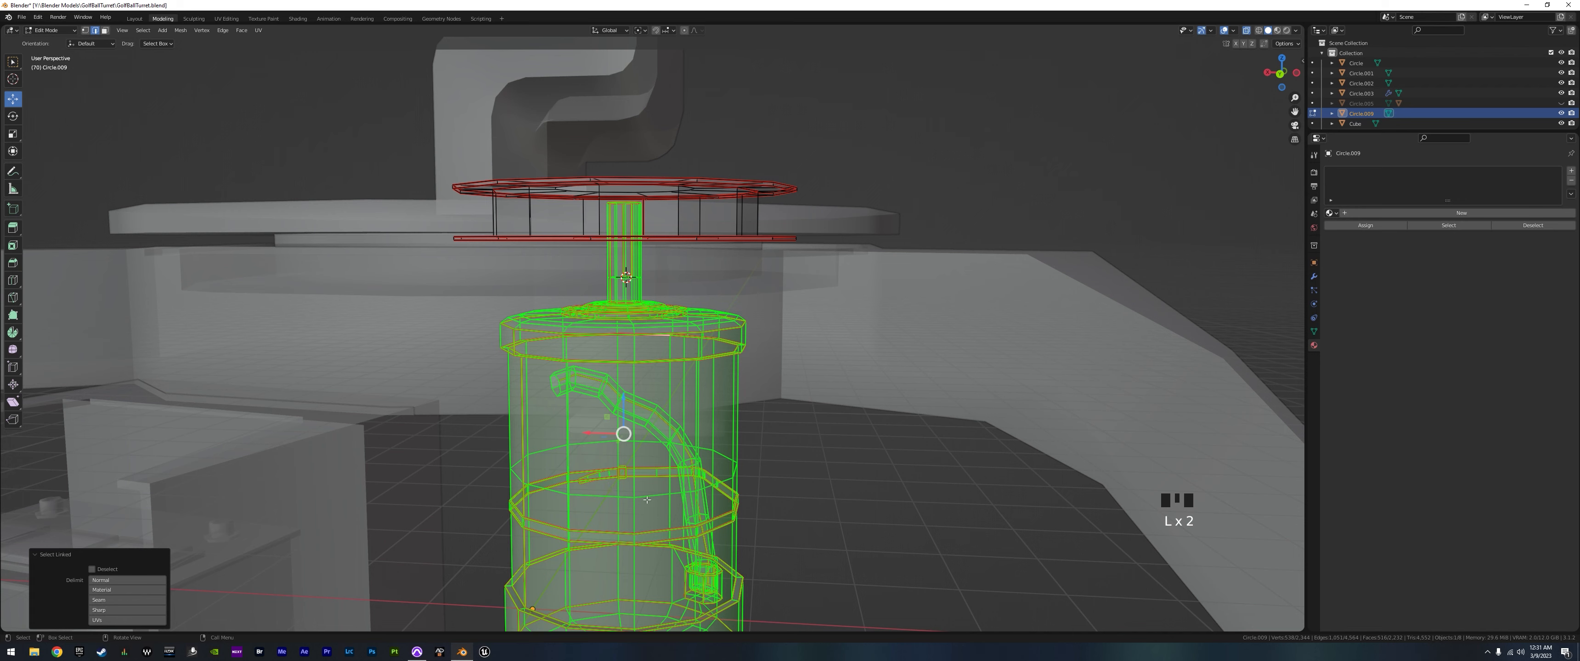
pyautogui.moveTo(623, 400); pyautogui.dragTo(625, 374)
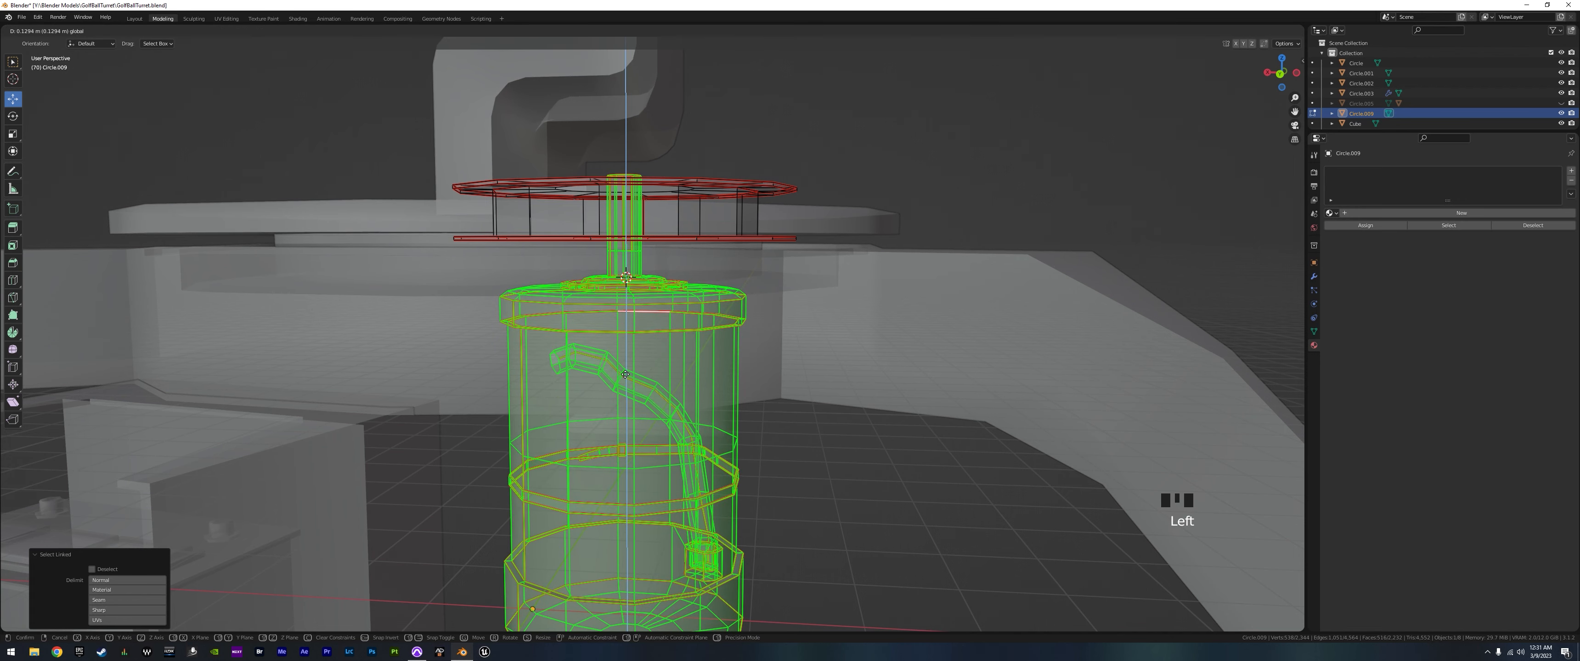
# - Select both inner hole loops of the spool and scale them down in X and Y to close tightly around the shaft
pyautogui.moveTo(625, 374); pyautogui.dragTo(680, 321, button='middle')
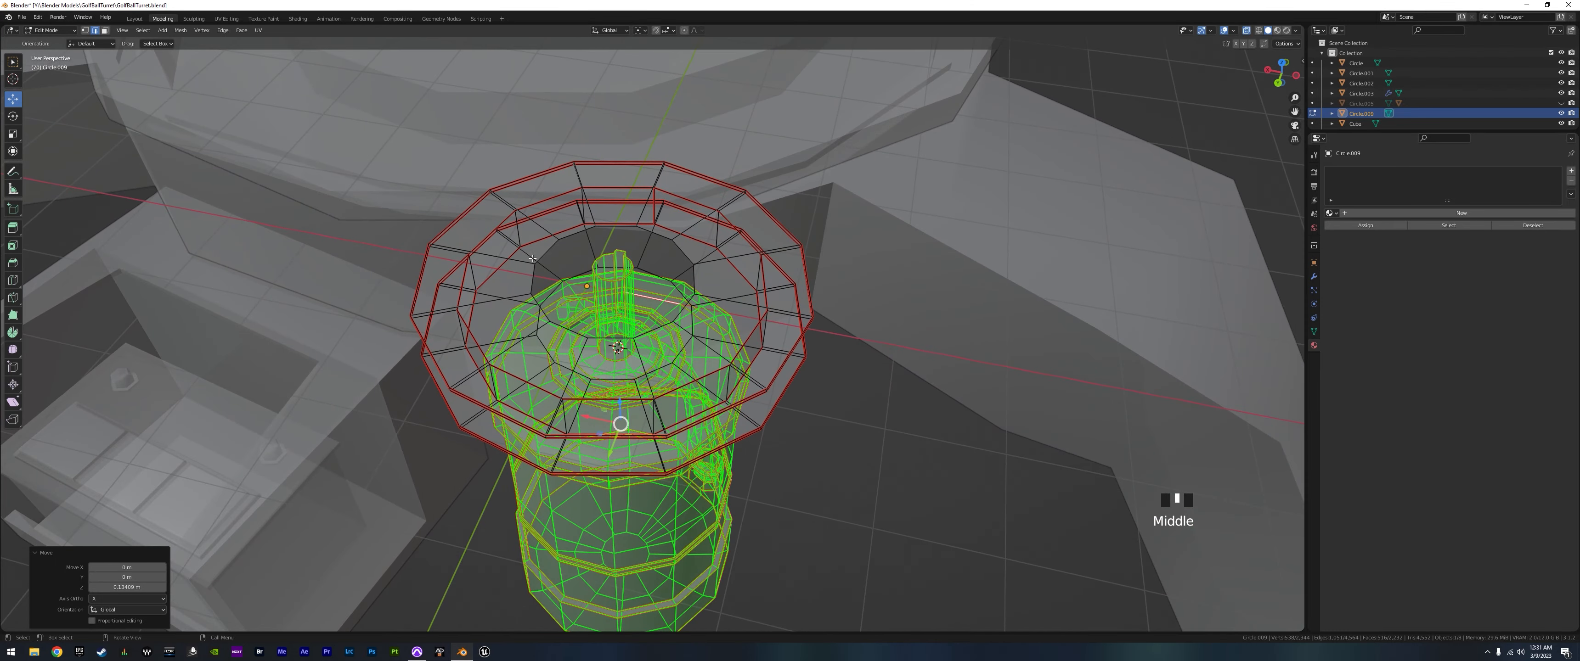
pyautogui.keyDown('alt'); pyautogui.click(717, 296); pyautogui.keyUp('alt')
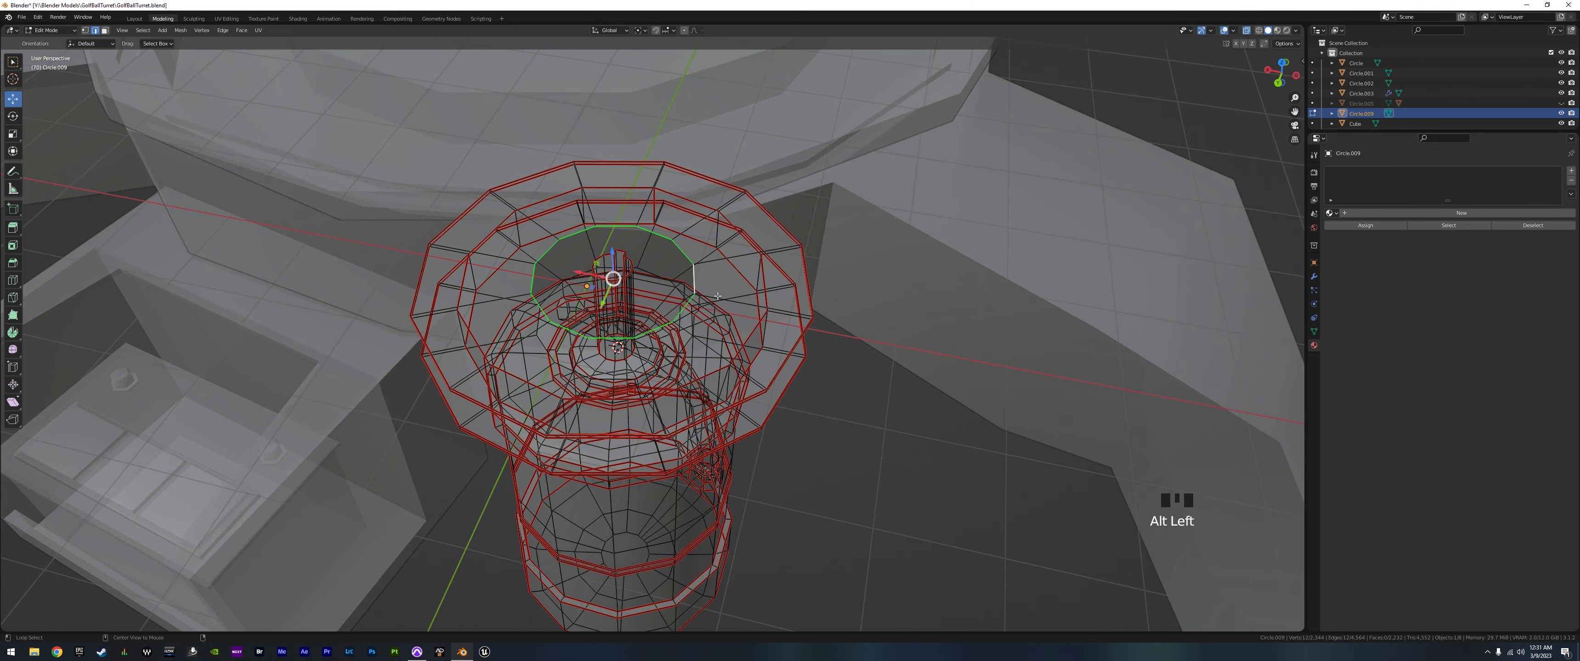
pyautogui.keyDown('alt'); pyautogui.keyDown('shift'); pyautogui.click(648, 271); pyautogui.keyUp('shift'); pyautogui.keyUp('alt')
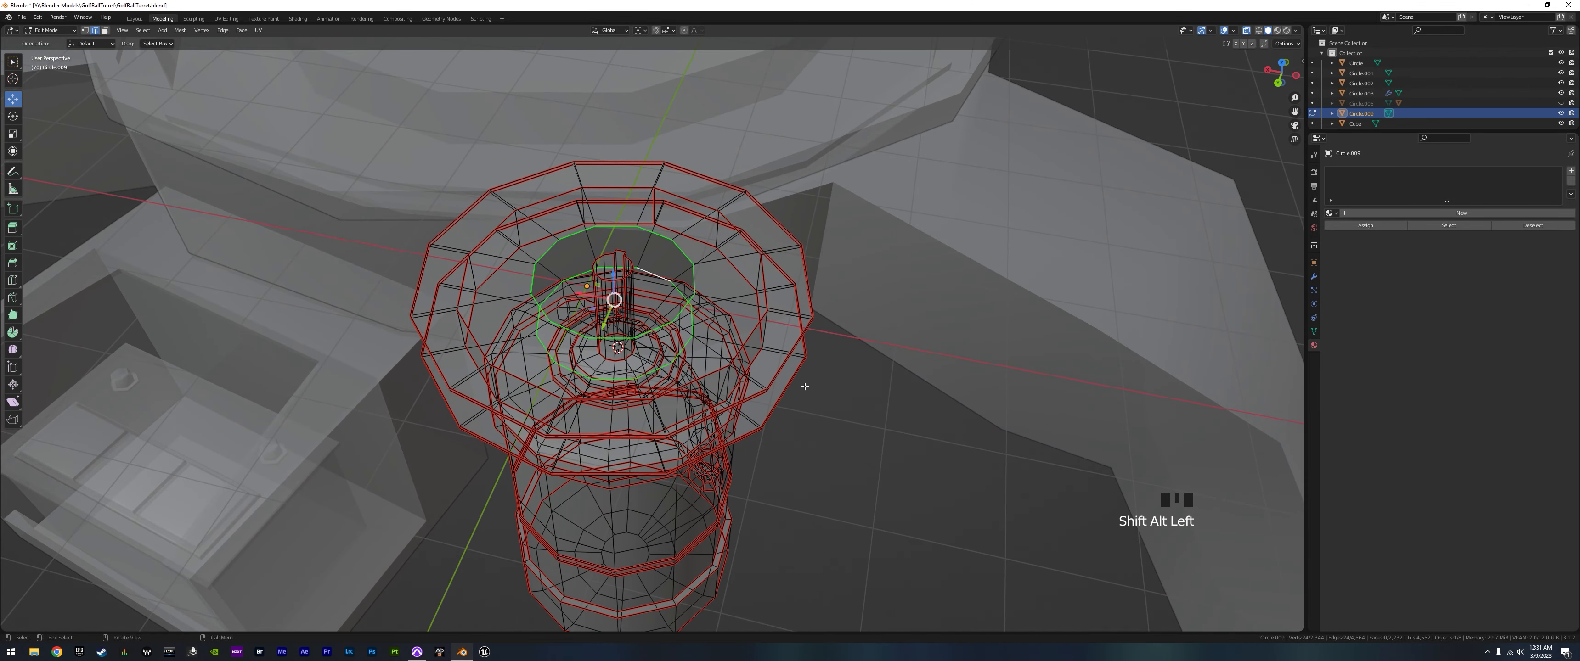
pyautogui.press('s')
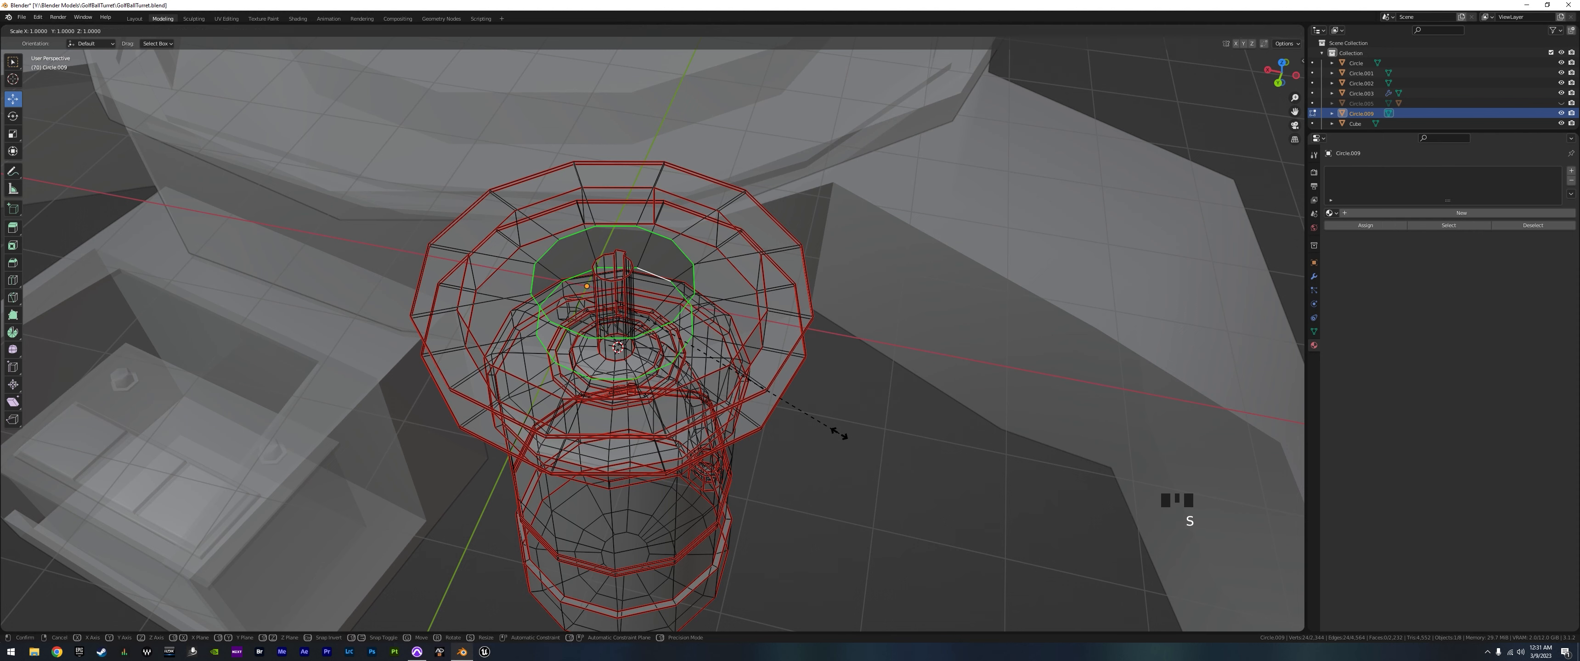
pyautogui.hotkey('shift', 'z')
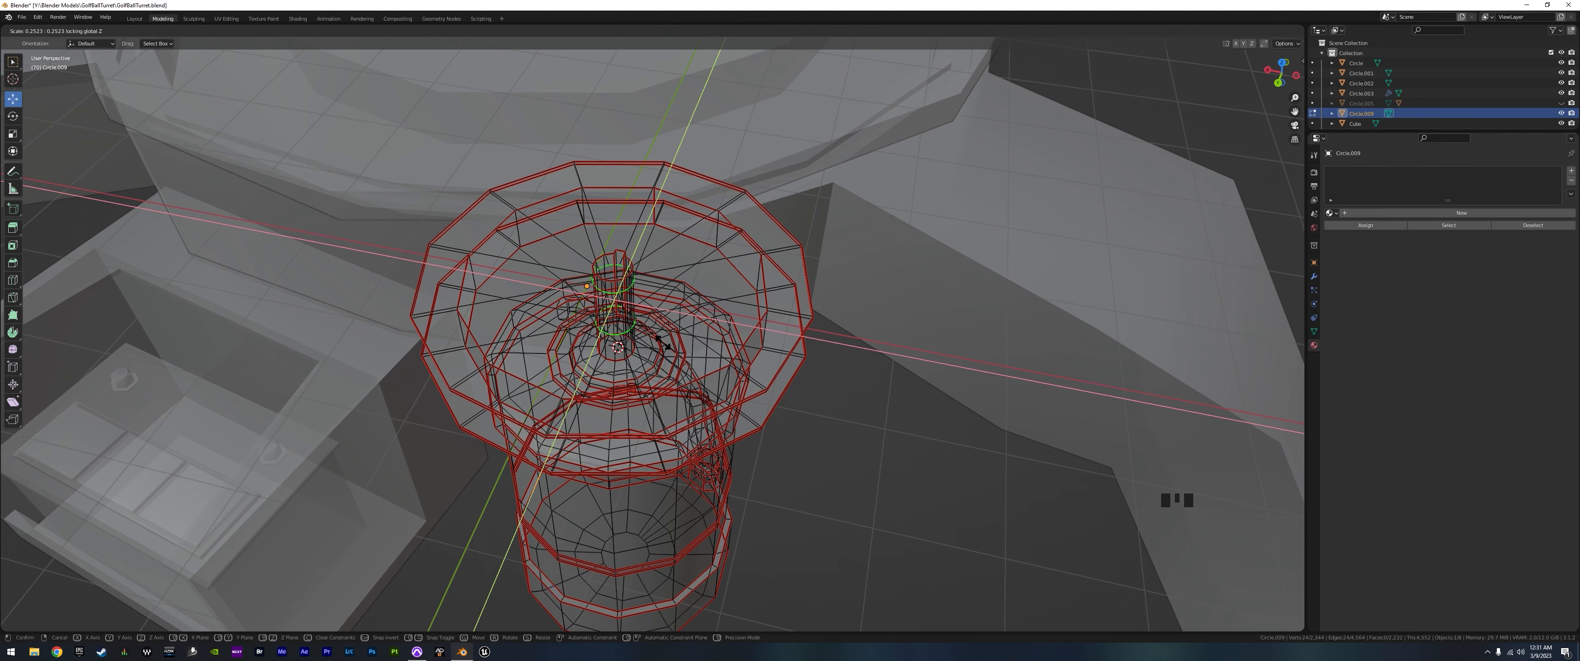
pyautogui.click(659, 341)
pyautogui.moveTo(660, 341); pyautogui.dragTo(866, 438, button='middle')
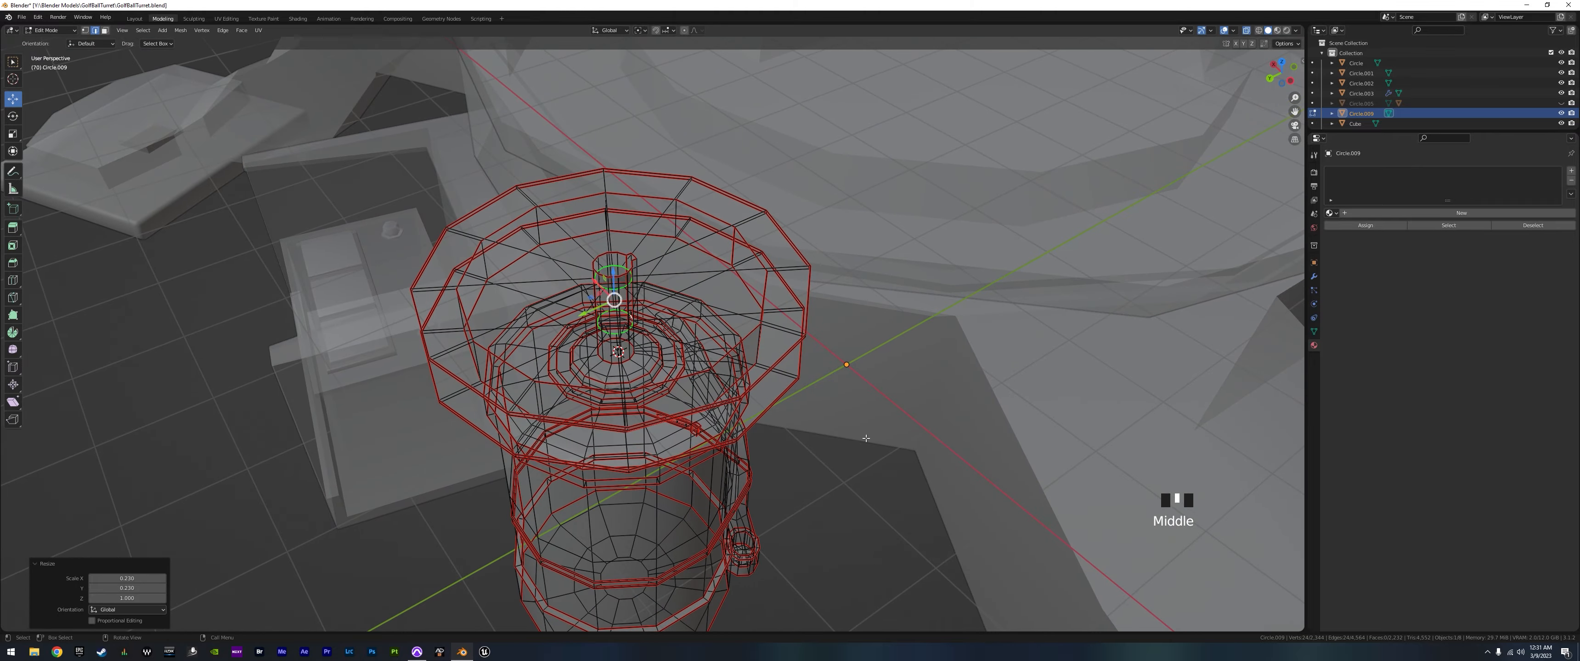
# - Turn off X-ray and add two loop cuts to the spool's top face, one near the outer rim and one near the shaft
pyautogui.moveTo(832, 441); pyautogui.dragTo(828, 382, button='middle')
pyautogui.scroll(3, 810, 454)
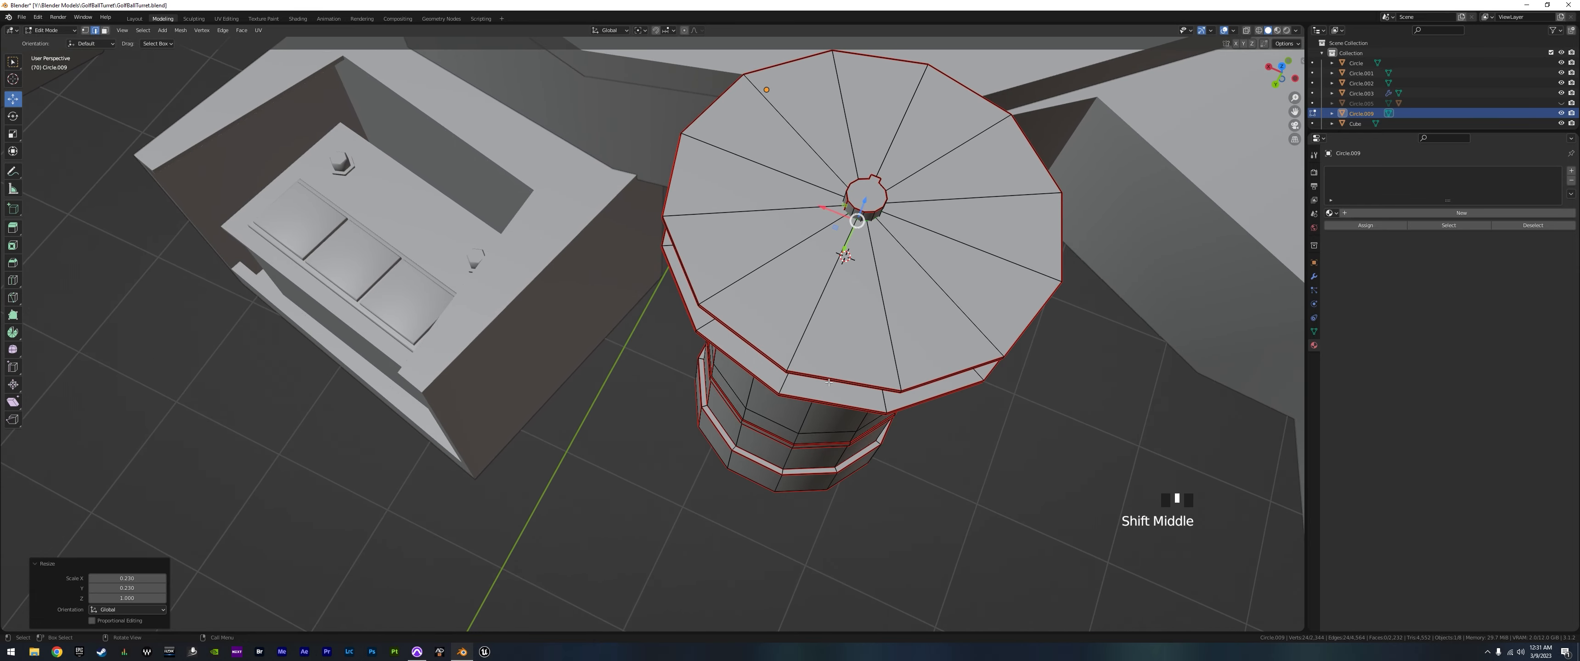
pyautogui.hotkey('ctrl', 'r')
pyautogui.click(831, 348)
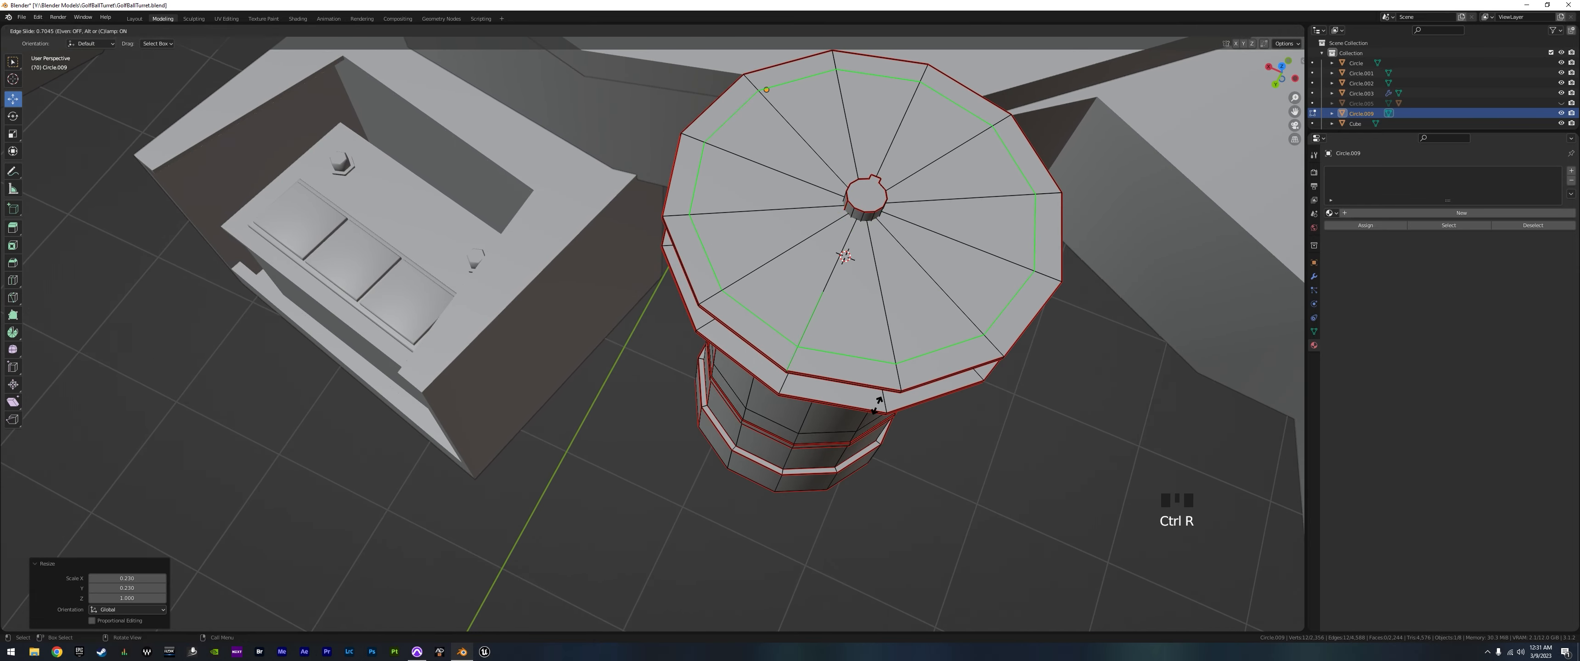
pyautogui.click(886, 416)
pyautogui.hotkey('ctrl', 'r')
pyautogui.click(883, 285)
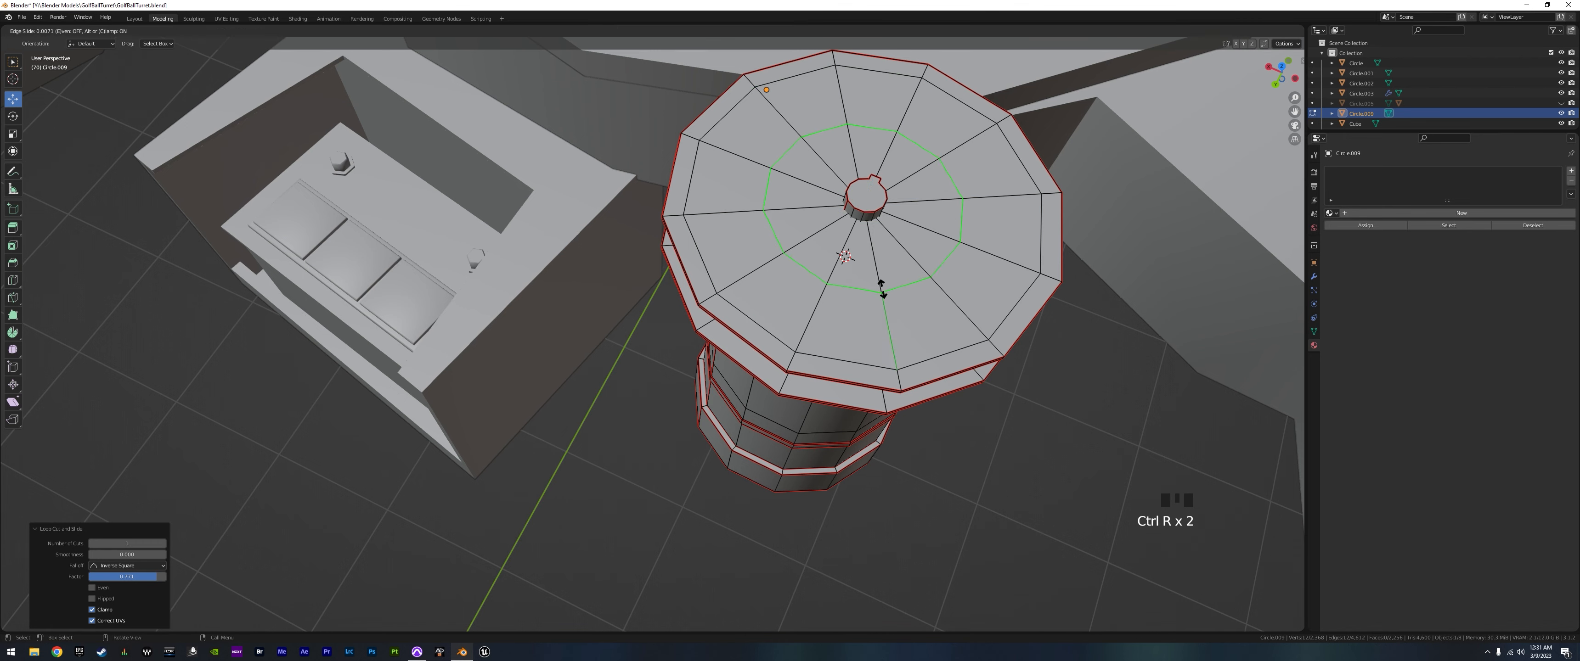
pyautogui.click(887, 228)
# - Select all the large wedge-shaped faces on the spool's top and inset them individually, leaving narrow spokes between them
pyautogui.moveTo(887, 228); pyautogui.dragTo(907, 338, button='middle')
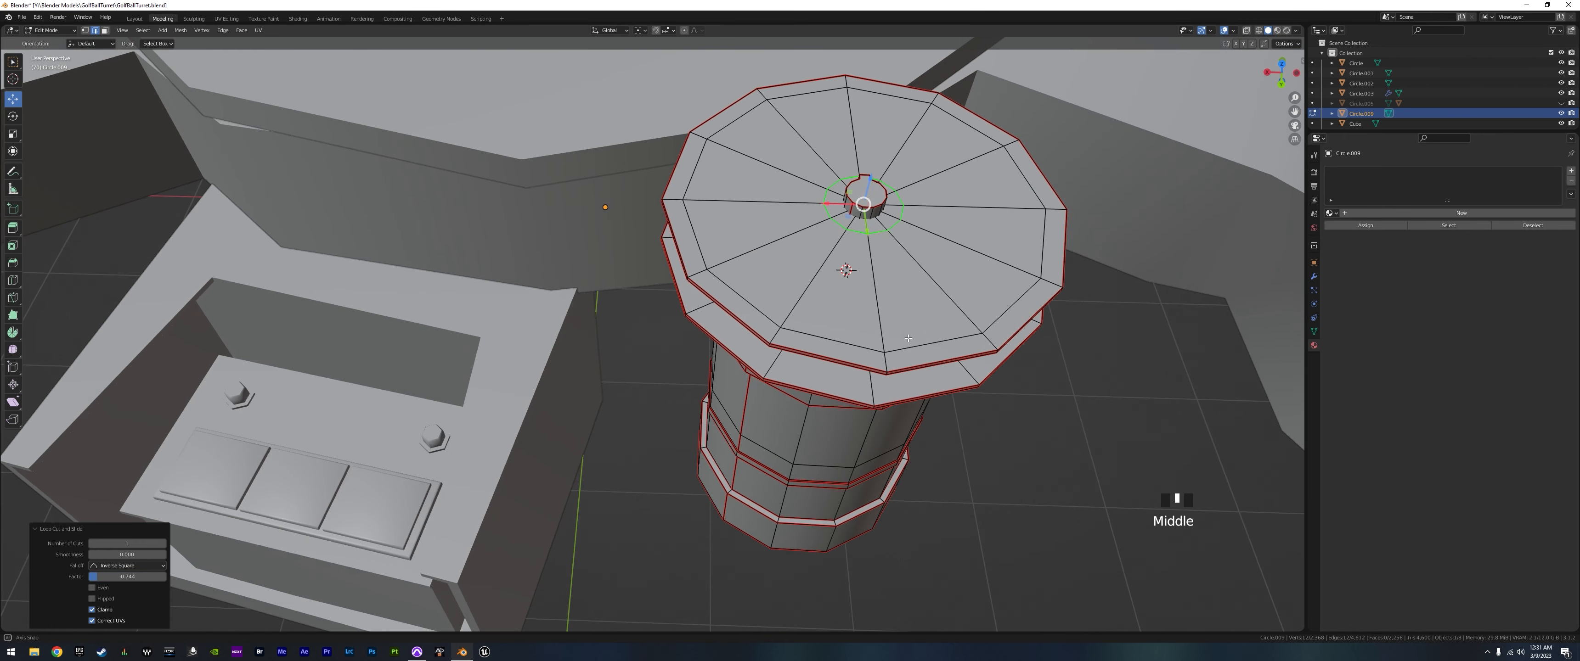
pyautogui.doubleClick(104, 31)
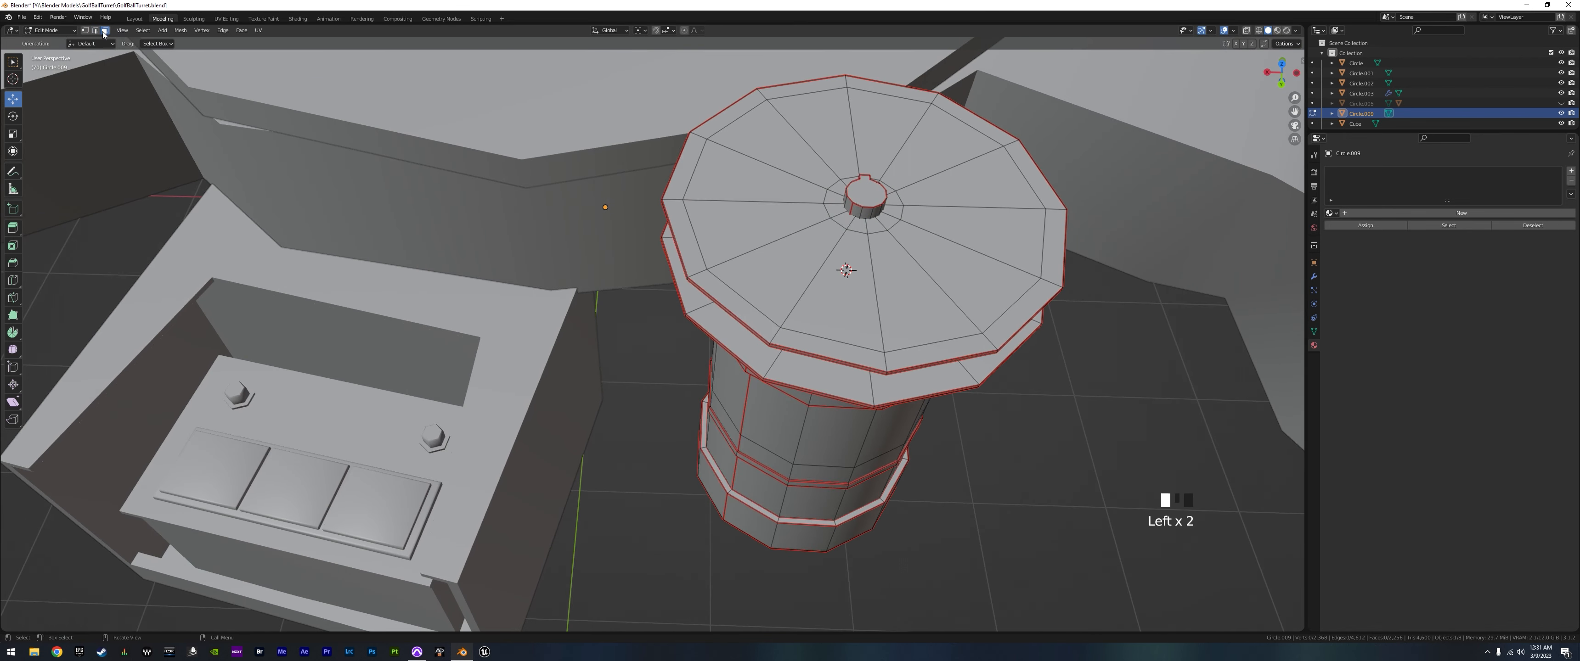
pyautogui.click(766, 273)
pyautogui.keyDown('shift'); pyautogui.click(837, 301); pyautogui.keyUp('shift')
pyautogui.keyDown('shift'); pyautogui.click(914, 295); pyautogui.keyUp('shift')
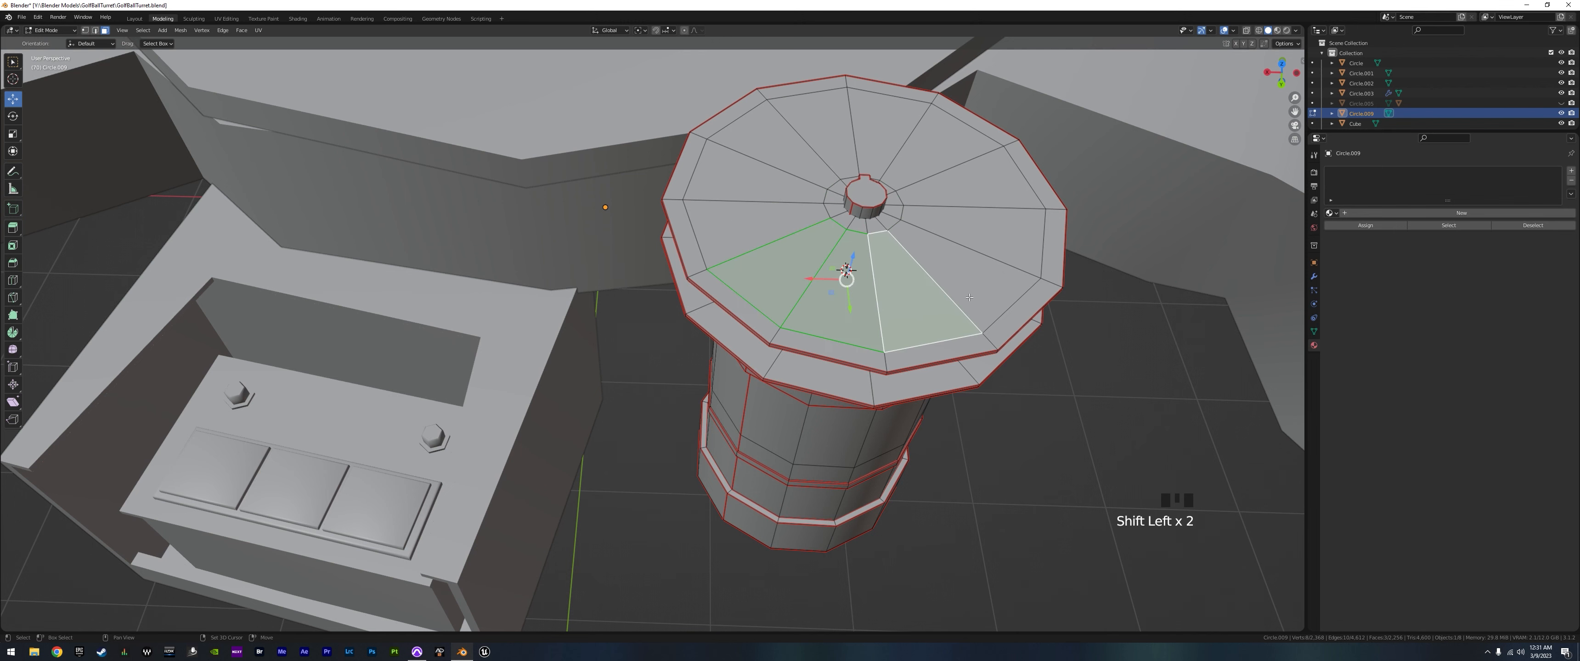
pyautogui.keyDown('shift'); pyautogui.click(978, 279); pyautogui.keyUp('shift')
pyautogui.keyDown('shift'); pyautogui.click(1005, 245); pyautogui.keyUp('shift')
pyautogui.keyDown('shift'); pyautogui.click(981, 190); pyautogui.keyUp('shift')
pyautogui.keyDown('shift'); pyautogui.click(945, 150); pyautogui.keyUp('shift')
pyautogui.keyDown('shift'); pyautogui.click(889, 129); pyautogui.keyUp('shift')
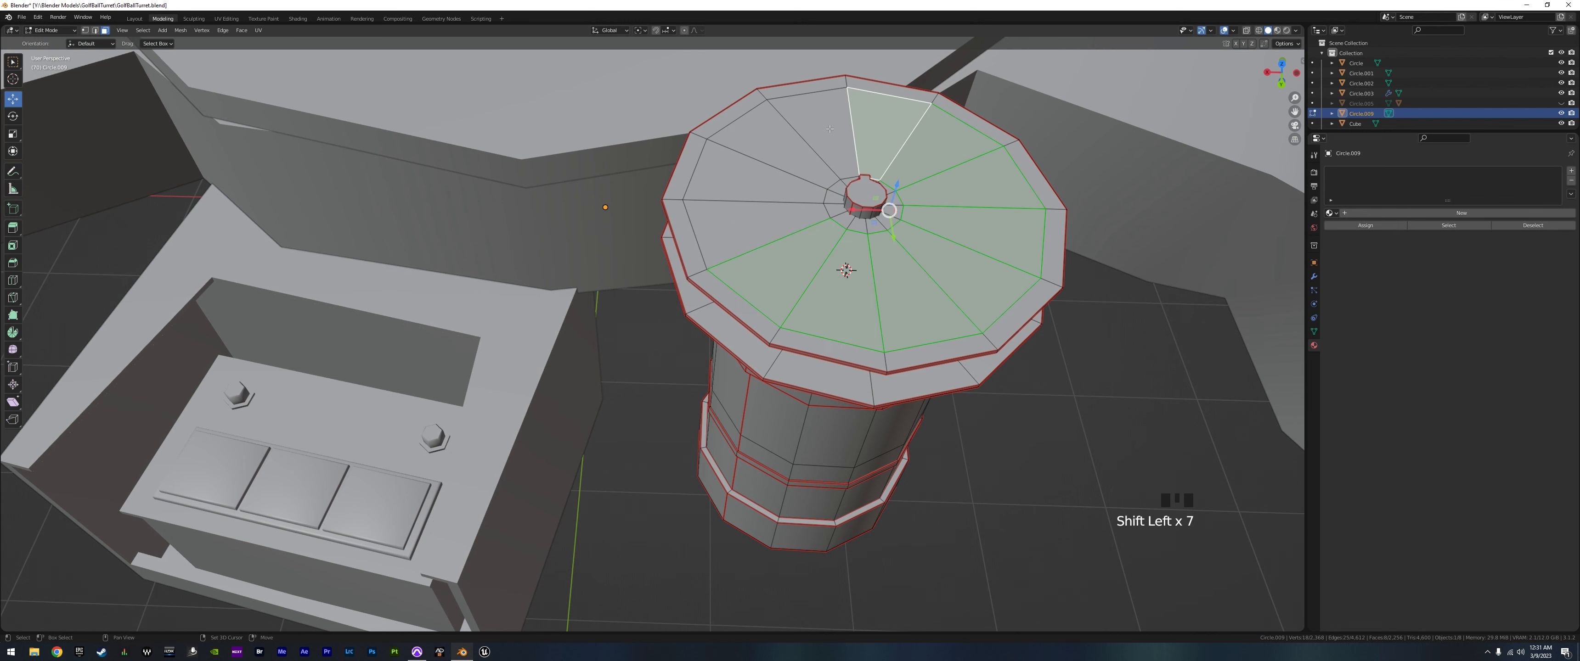
pyautogui.keyDown('shift'); pyautogui.click(813, 125); pyautogui.keyUp('shift')
pyautogui.keyDown('shift'); pyautogui.click(782, 143); pyautogui.keyUp('shift')
pyautogui.keyDown('shift'); pyautogui.click(746, 175); pyautogui.keyUp('shift')
pyautogui.keyDown('shift'); pyautogui.click(745, 229); pyautogui.keyUp('shift')
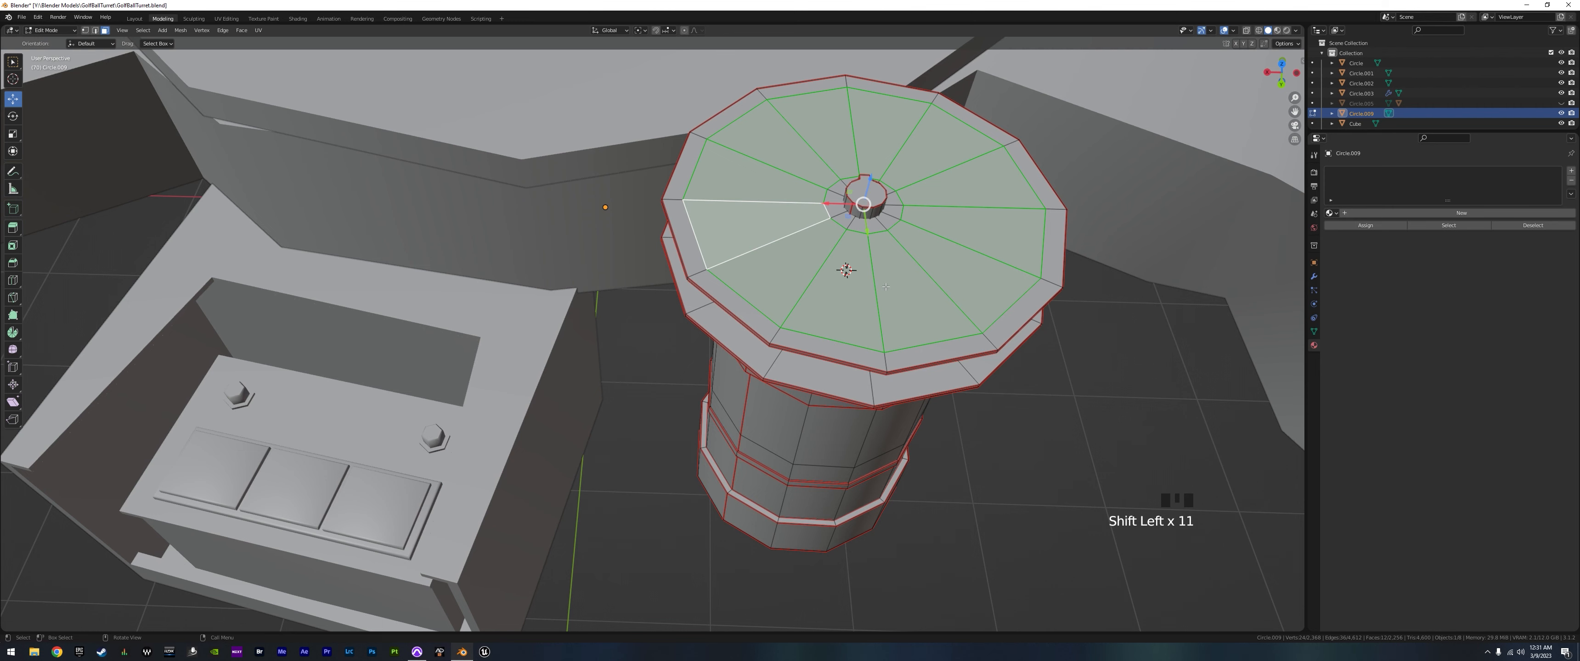
pyautogui.press('i')
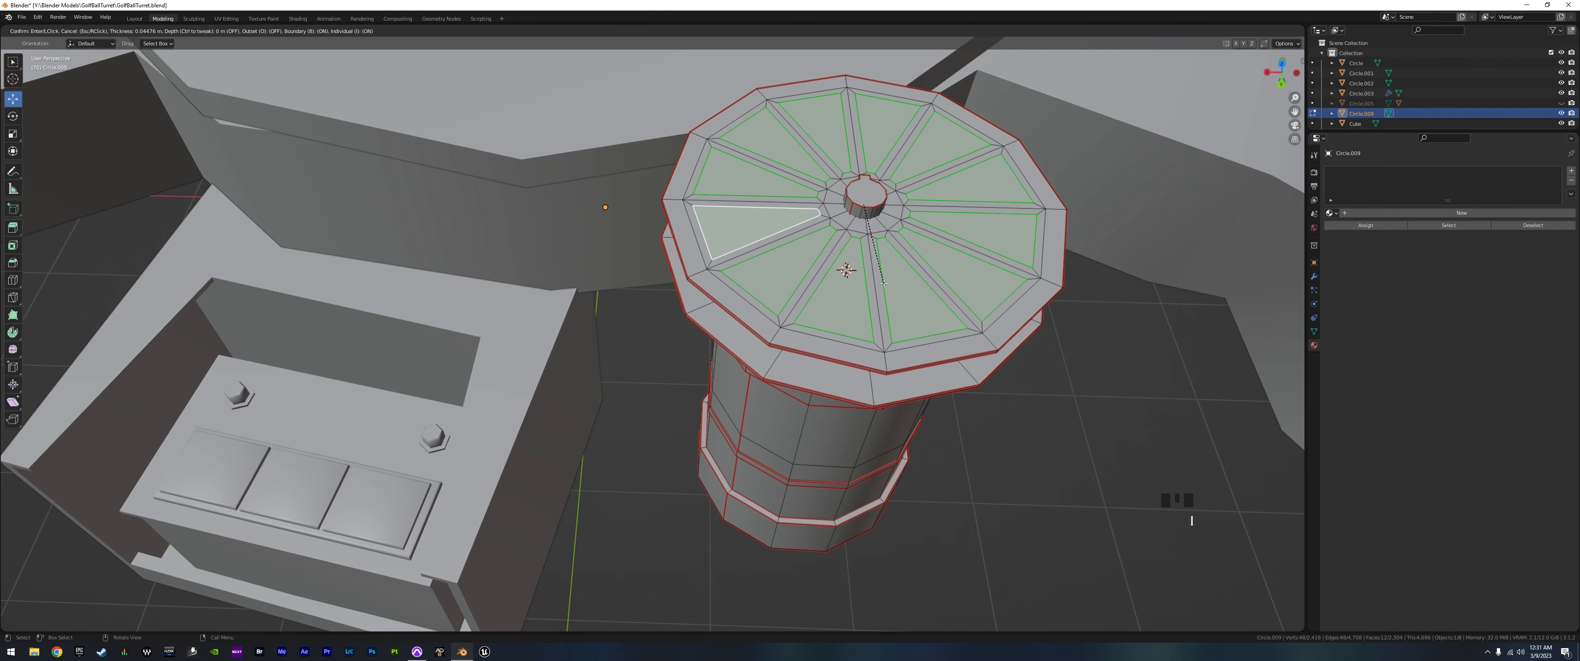
pyautogui.click(883, 283)
# - Extrude the inset wedge faces slightly inward to recess them between the spokes, and return to Object Mode
pyautogui.moveTo(883, 283)
pyautogui.mouseDown(button='middle')
pyautogui.moveTo(889, 263)
pyautogui.moveTo(885, 285)
pyautogui.mouseUp(button='middle')
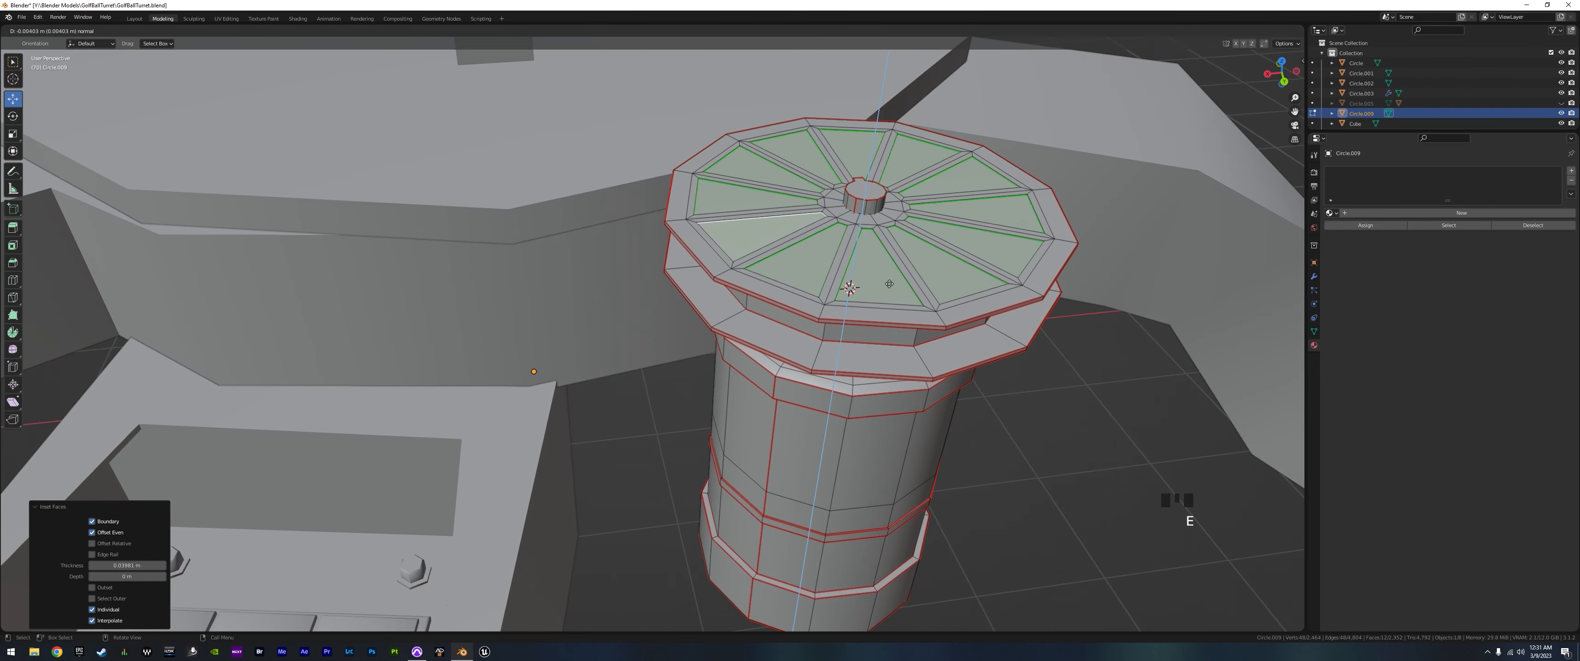
pyautogui.press('e')
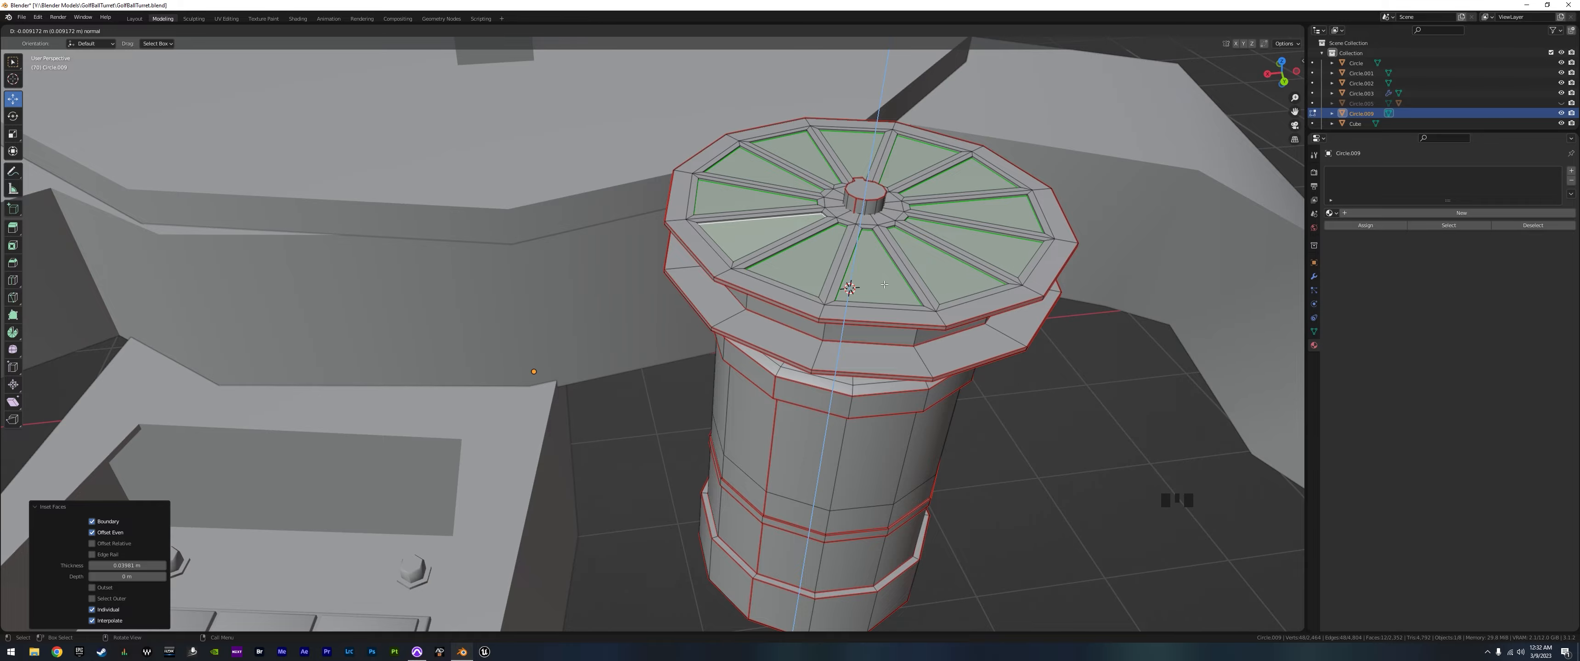
pyautogui.click(884, 284)
pyautogui.moveTo(885, 283); pyautogui.dragTo(874, 415, button='middle')
pyautogui.press('Tab')
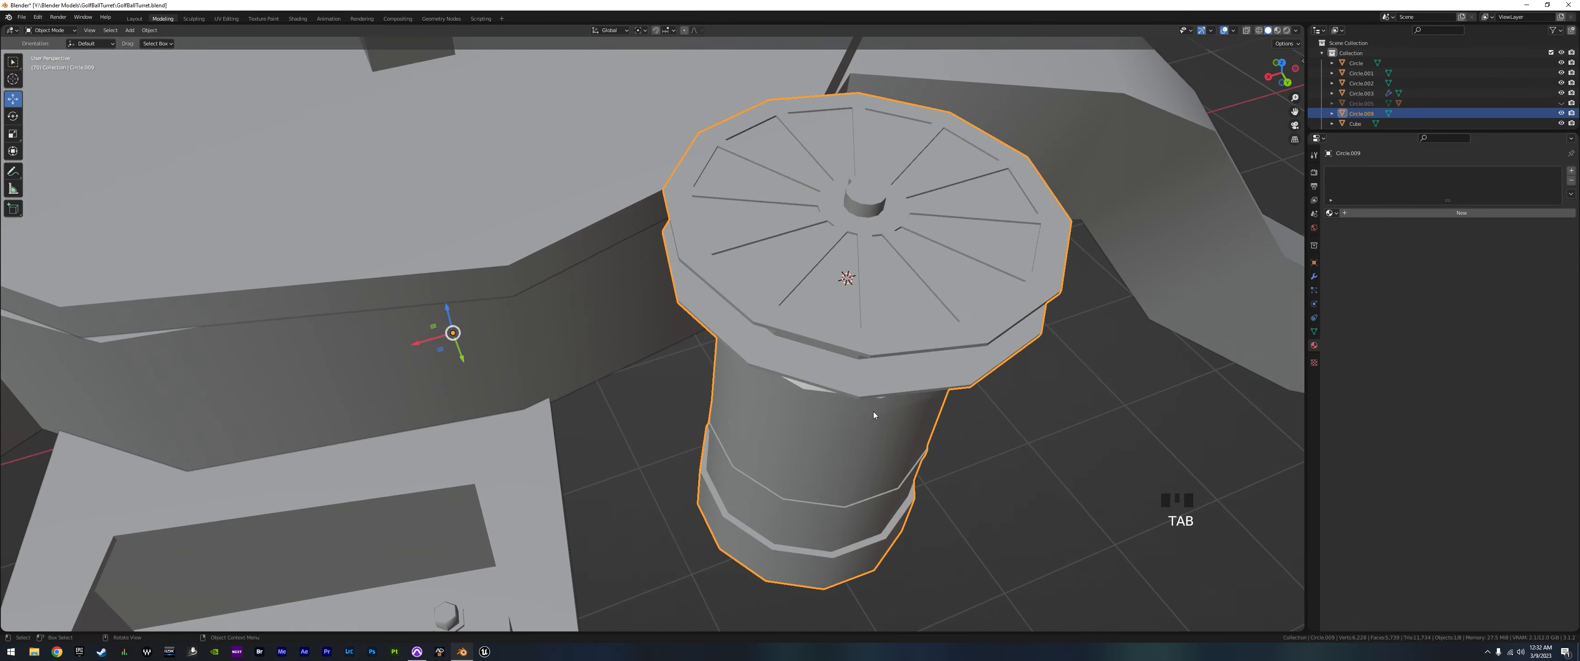
# - Apply smooth shading to the motors object with the new pulley
pyautogui.scroll(-2, 874, 416)
pyautogui.moveTo(958, 381); pyautogui.dragTo(666, 365, button='middle')
pyautogui.scroll(2, 728, 373)
pyautogui.scroll(-2, 726, 374)
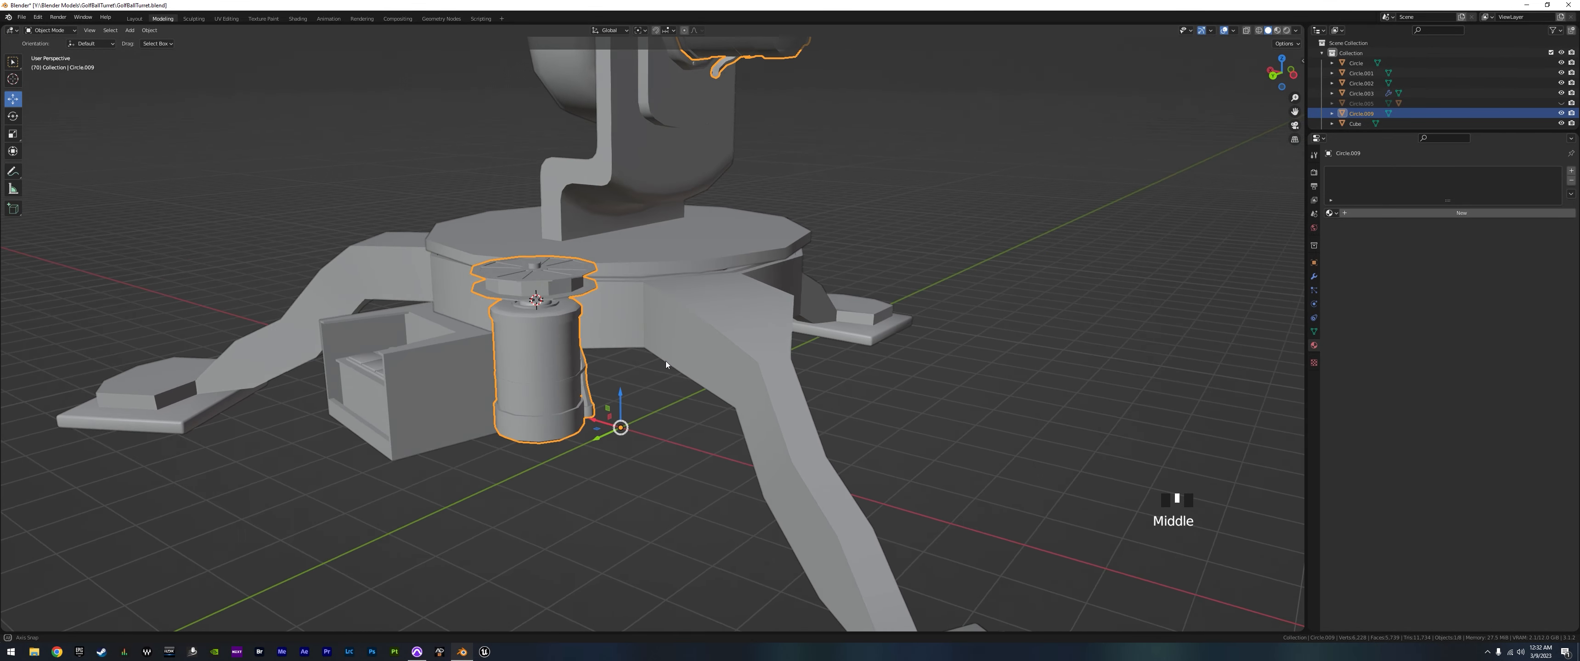
pyautogui.rightClick(563, 279)
pyautogui.rightClick(552, 283)
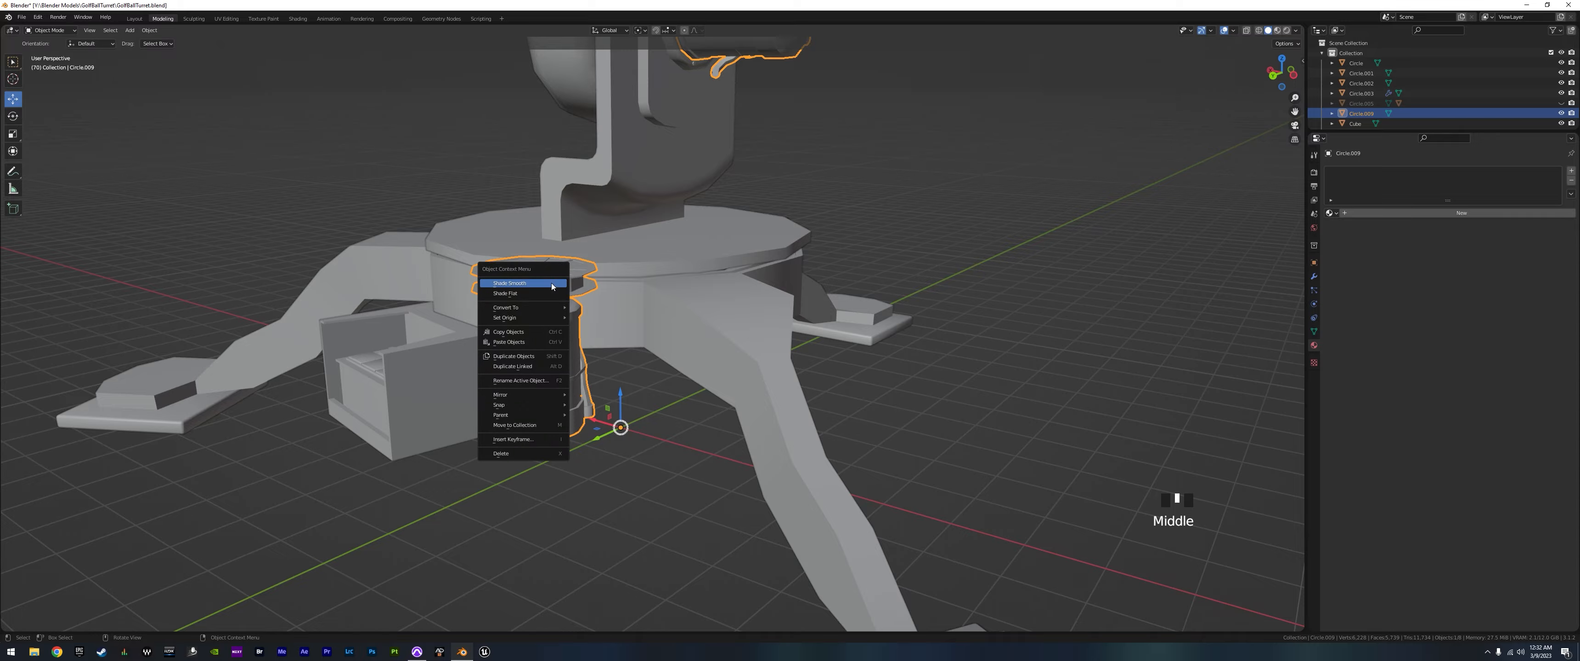
pyautogui.click(552, 286)
pyautogui.moveTo(552, 286); pyautogui.dragTo(693, 393, button='middle')
pyautogui.scroll(3, 677, 302)
pyautogui.rightClick(570, 287)
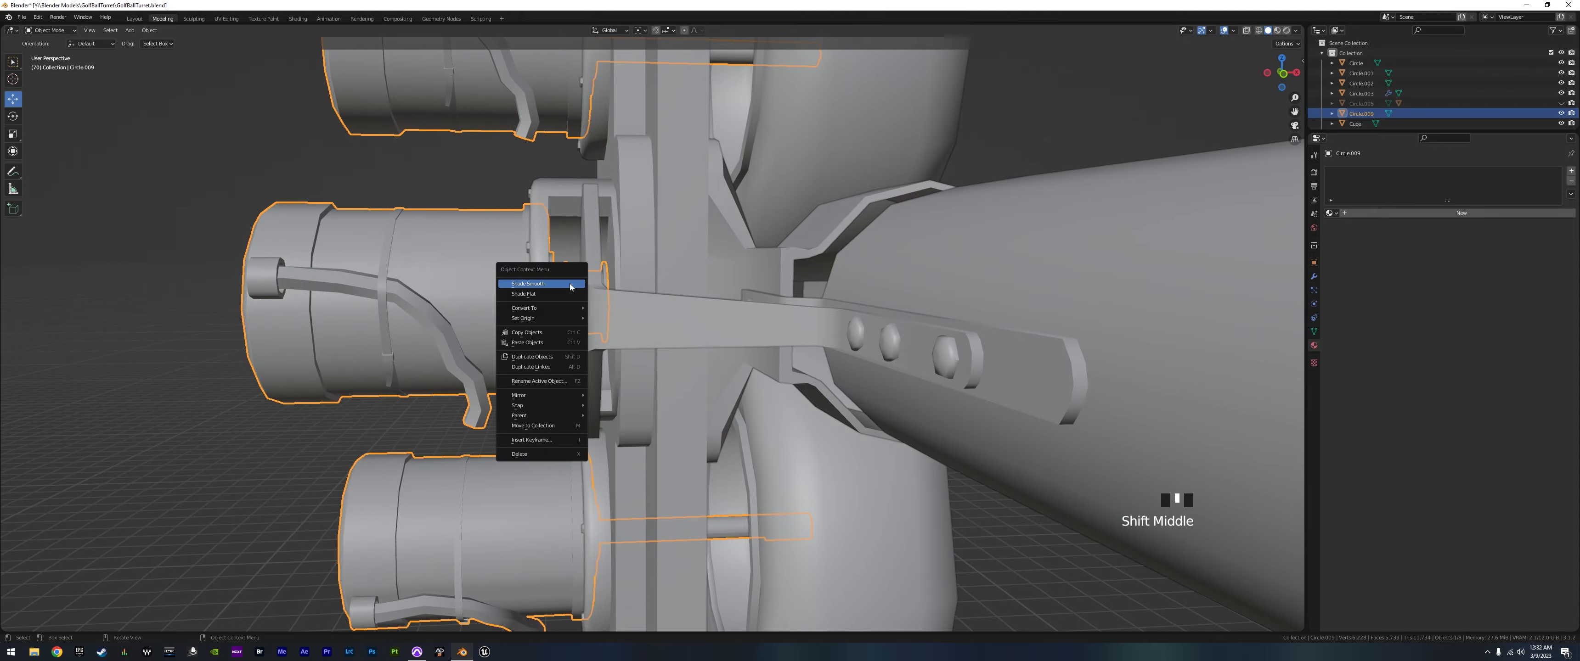
pyautogui.click(570, 287)
# - Examine the whole turret from several angles, checking the base motor and pulley against the turntable, legs and control box
pyautogui.moveTo(620, 356); pyautogui.dragTo(609, 455, button='middle')
pyautogui.scroll(-5, 665, 387)
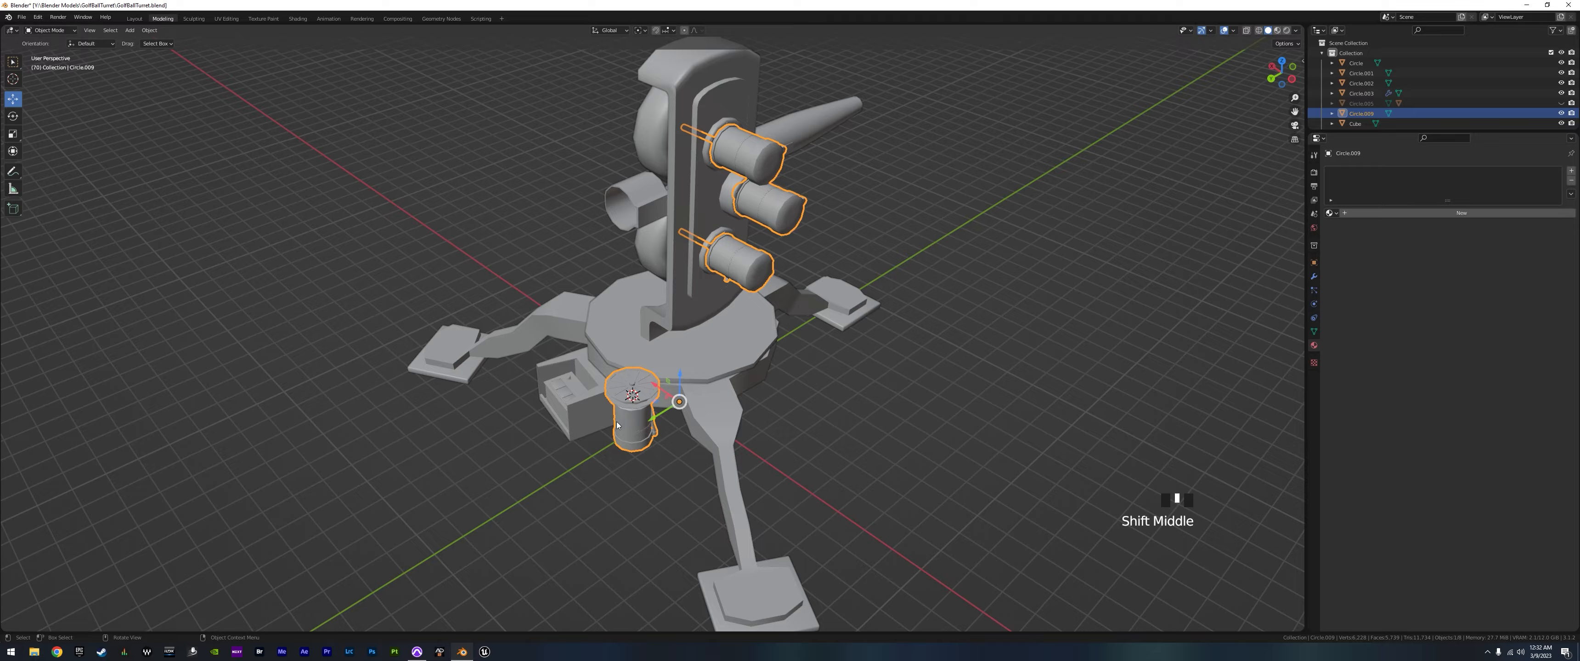
pyautogui.scroll(2, 616, 425)
pyautogui.moveTo(678, 419); pyautogui.dragTo(523, 379, button='middle')
pyautogui.scroll(-4, 794, 360)
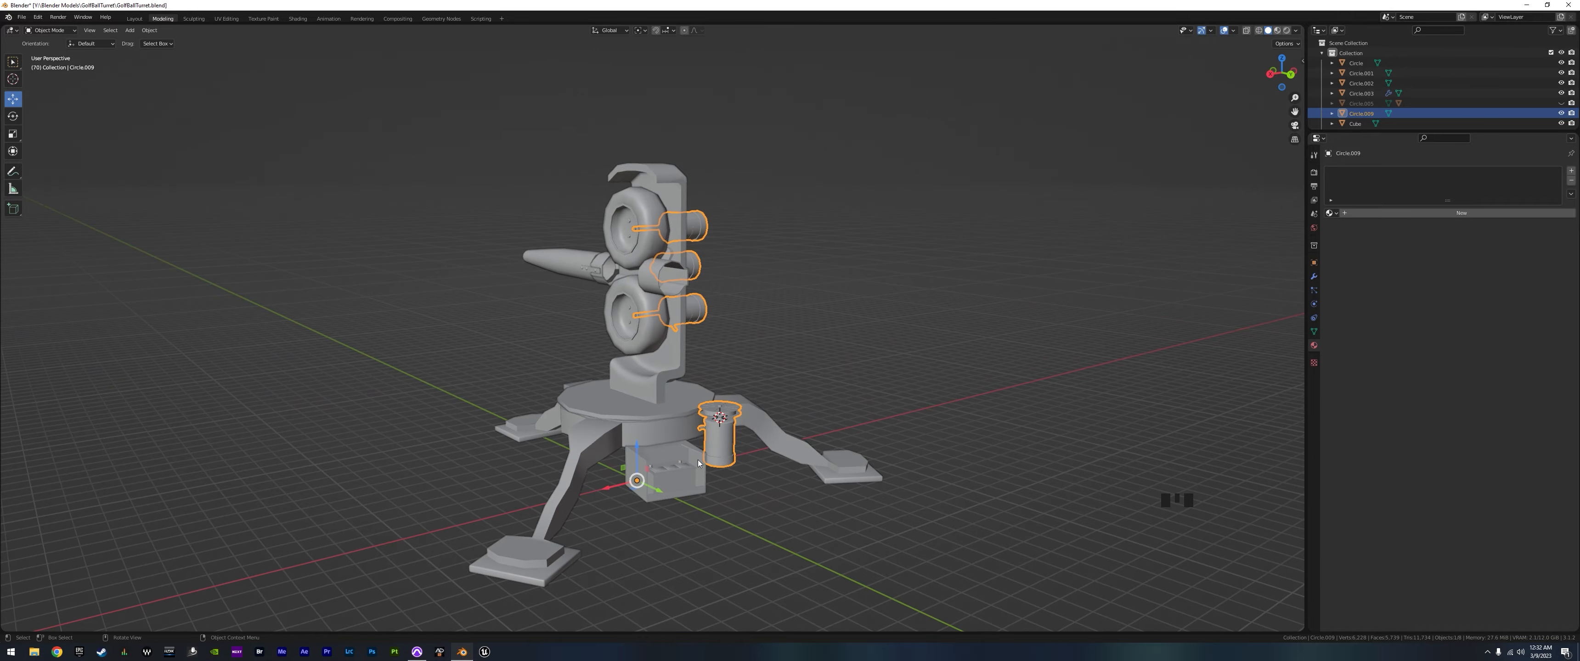
pyautogui.moveTo(699, 463); pyautogui.dragTo(710, 344, button='middle')
pyautogui.scroll(4, 716, 430)
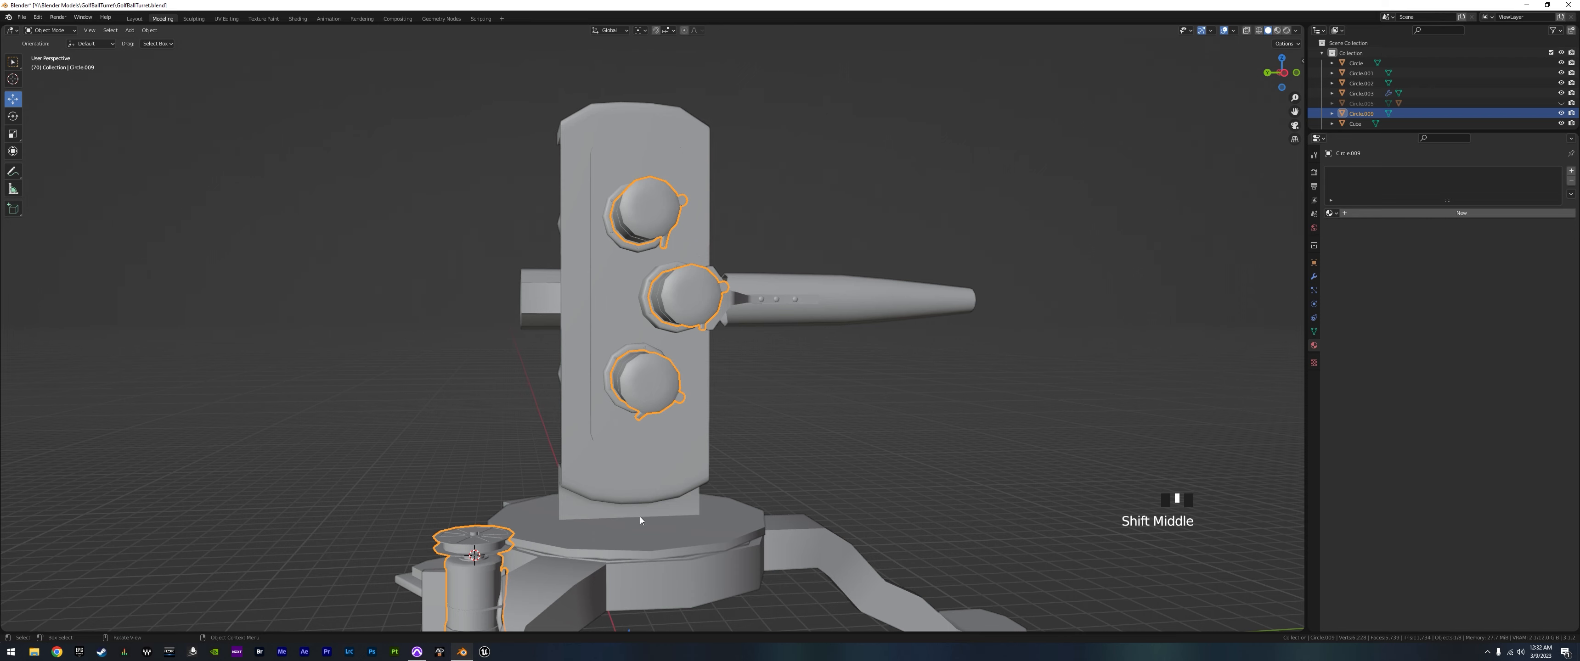
pyautogui.moveTo(639, 518); pyautogui.dragTo(725, 270, button='middle')
pyautogui.moveTo(627, 434); pyautogui.dragTo(768, 470, button='middle')
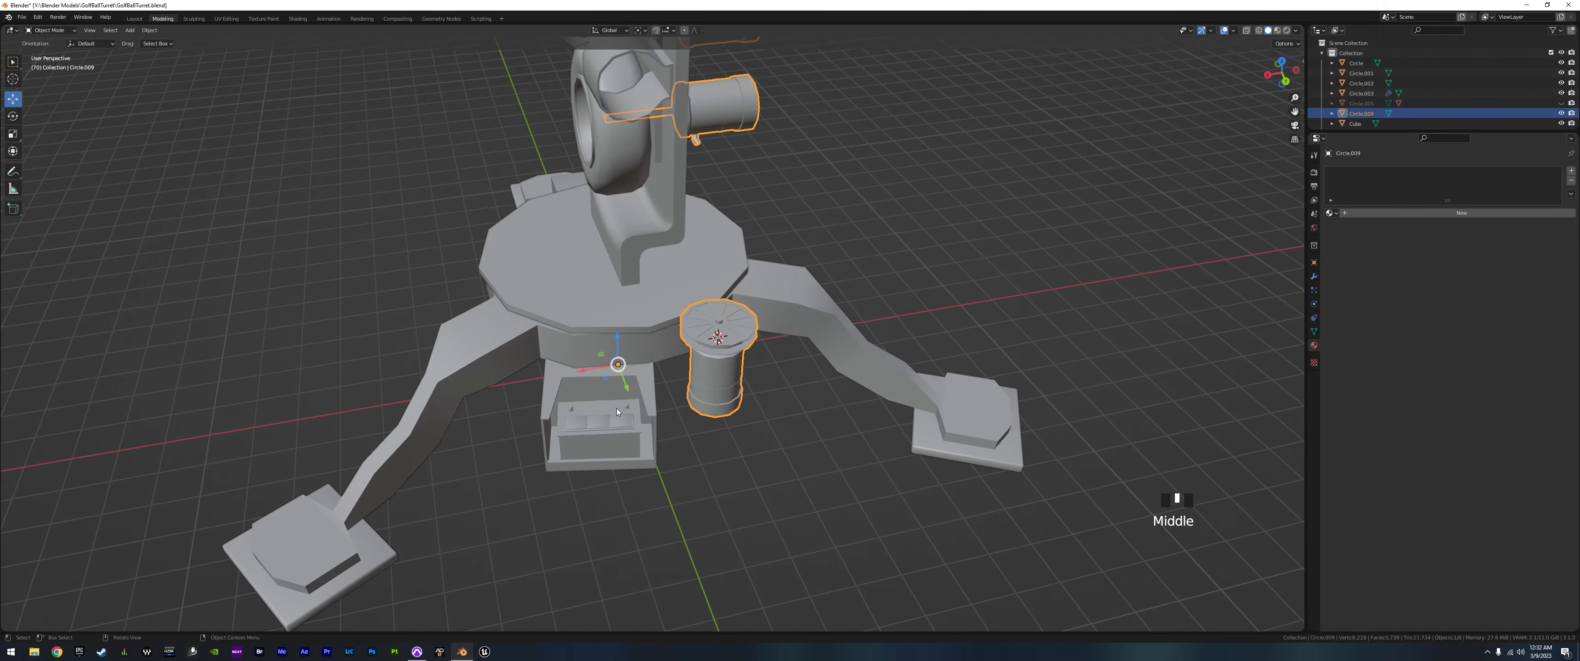
pyautogui.moveTo(754, 314); pyautogui.dragTo(704, 272, button='middle')
pyautogui.scroll(3, 634, 353)
pyautogui.moveTo(634, 353); pyautogui.dragTo(675, 380, button='middle')
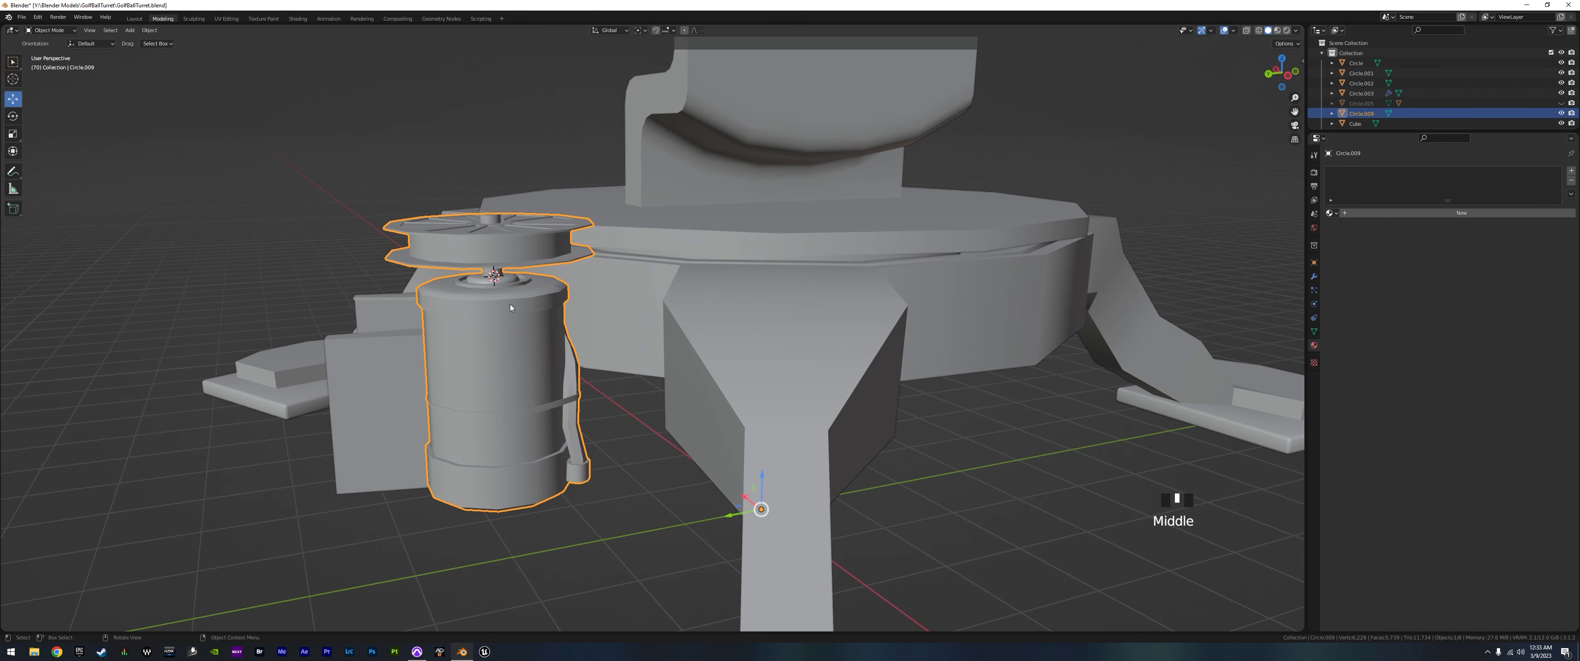
pyautogui.moveTo(531, 303); pyautogui.dragTo(758, 446, button='middle')
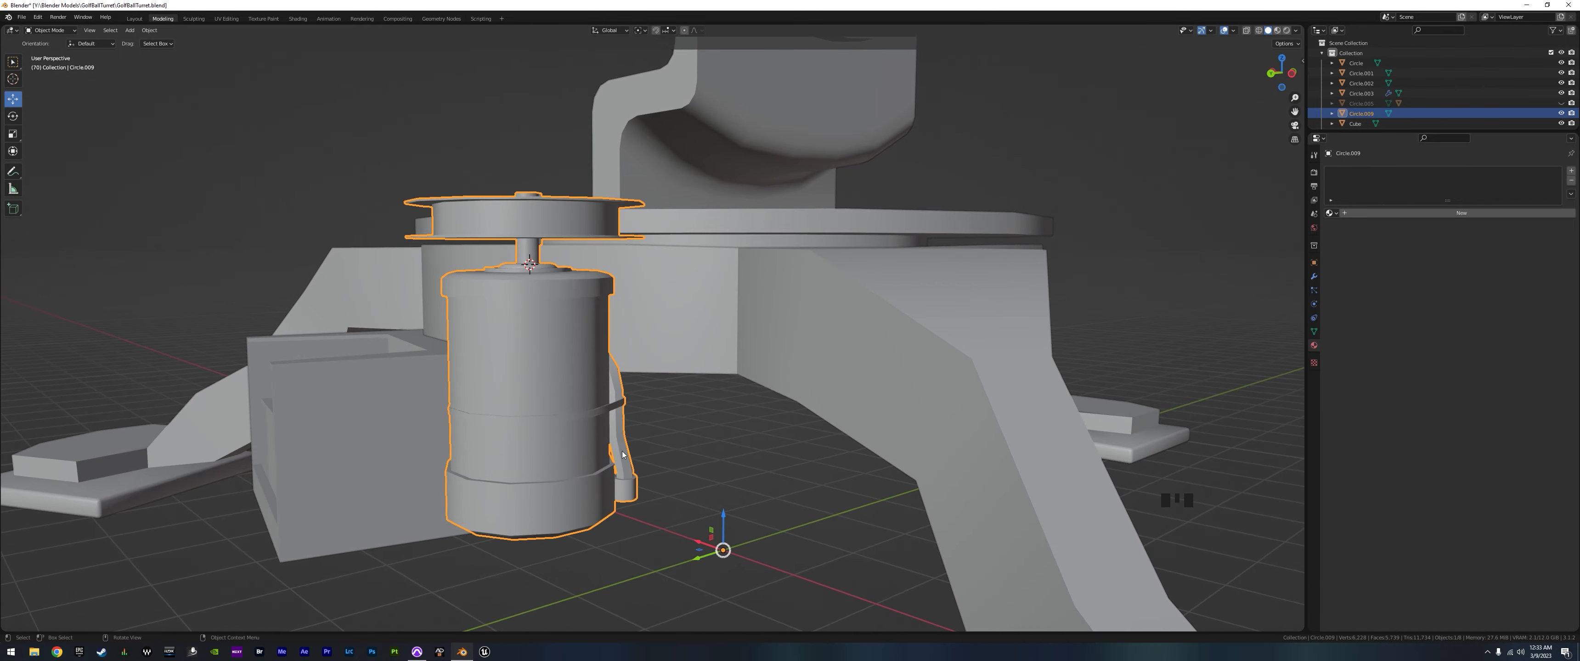
pyautogui.scroll(4, 644, 457)
pyautogui.scroll(-4, 642, 449)
pyautogui.moveTo(641, 453); pyautogui.dragTo(591, 391, button='middle')
# - In Edit Mode, select the base motor's thin strap together with its buckle and lower it along Z toward the bottom collar
pyautogui.press('Tab')
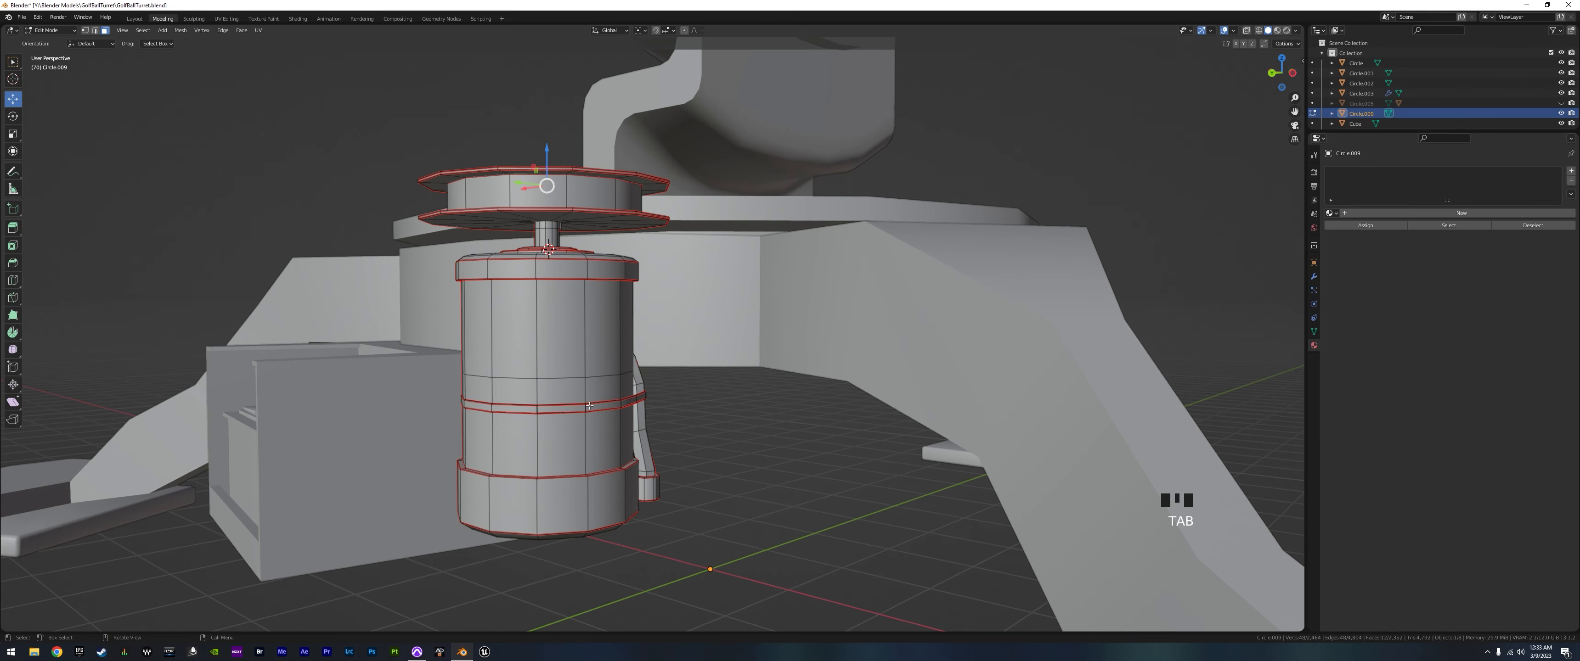
pyautogui.press('l')
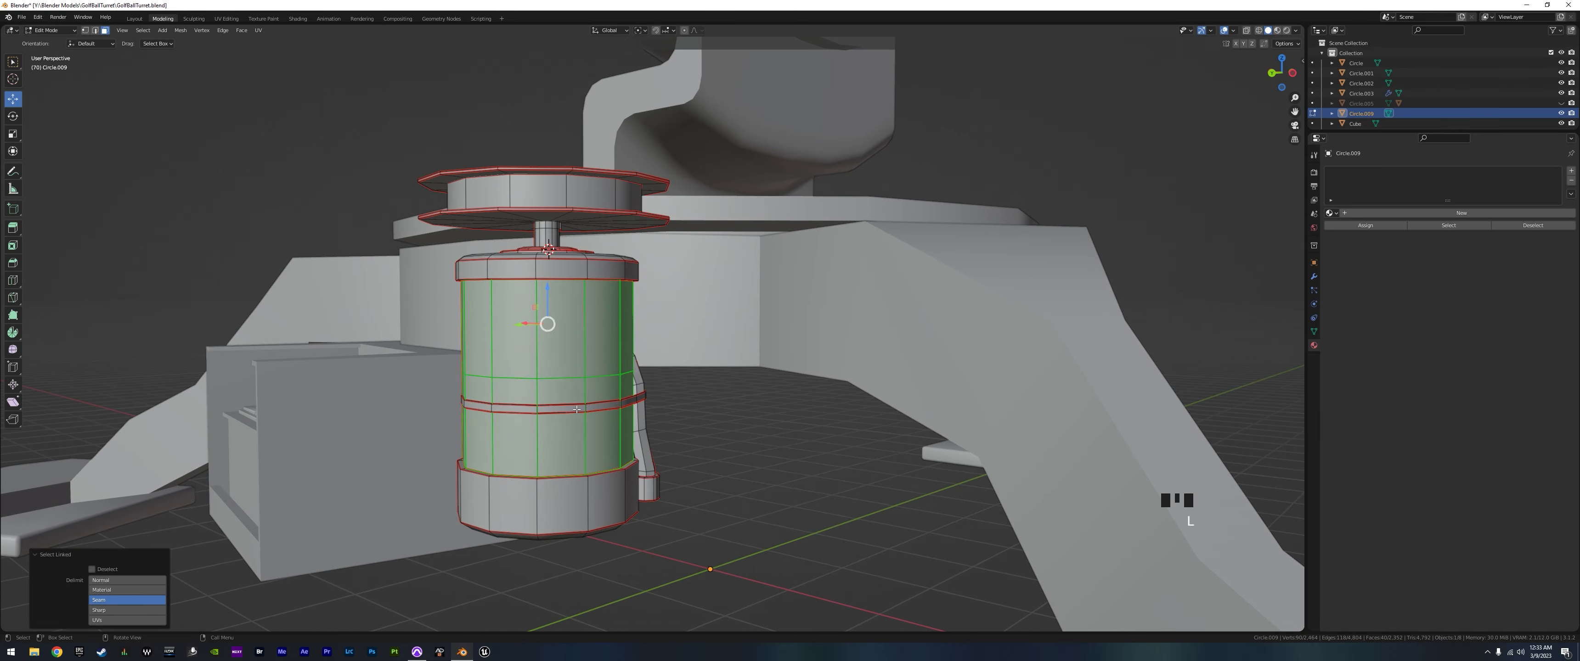
pyautogui.click(589, 405)
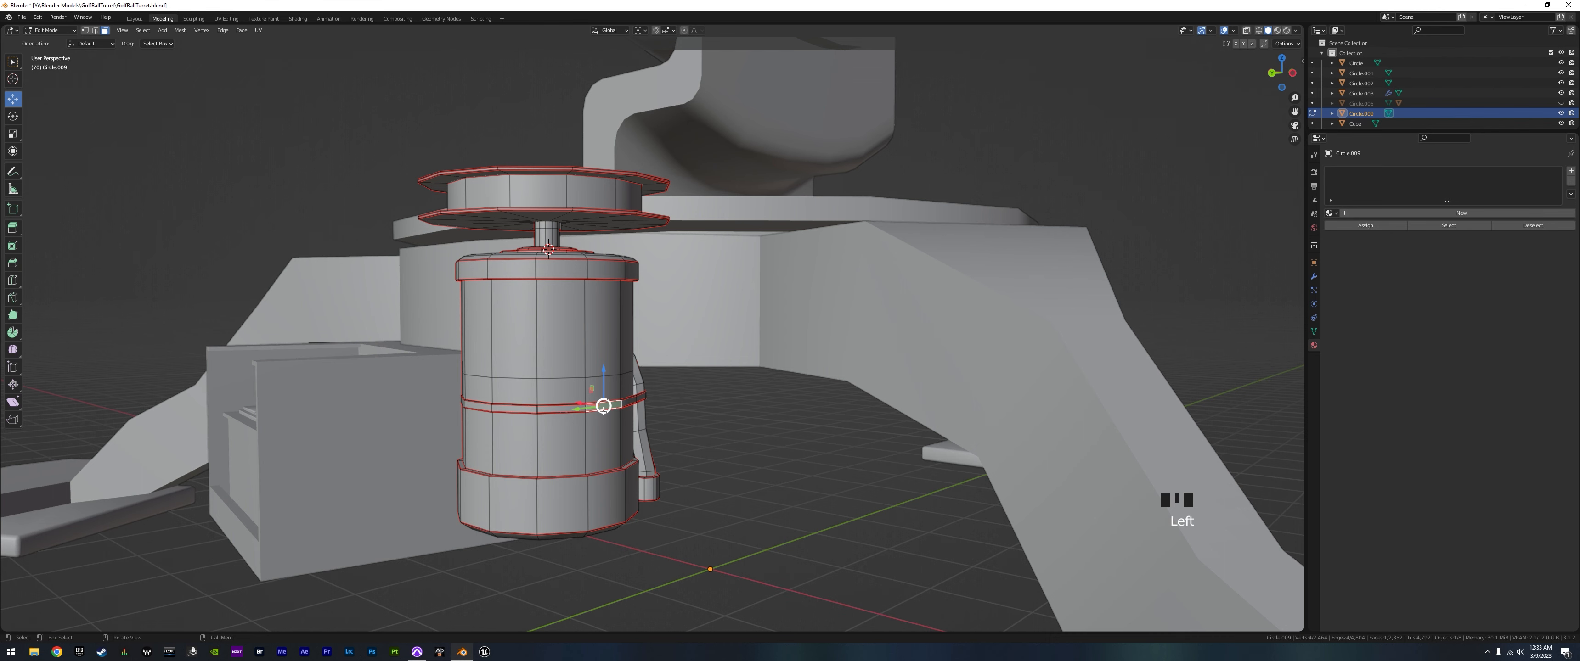
pyautogui.press('l')
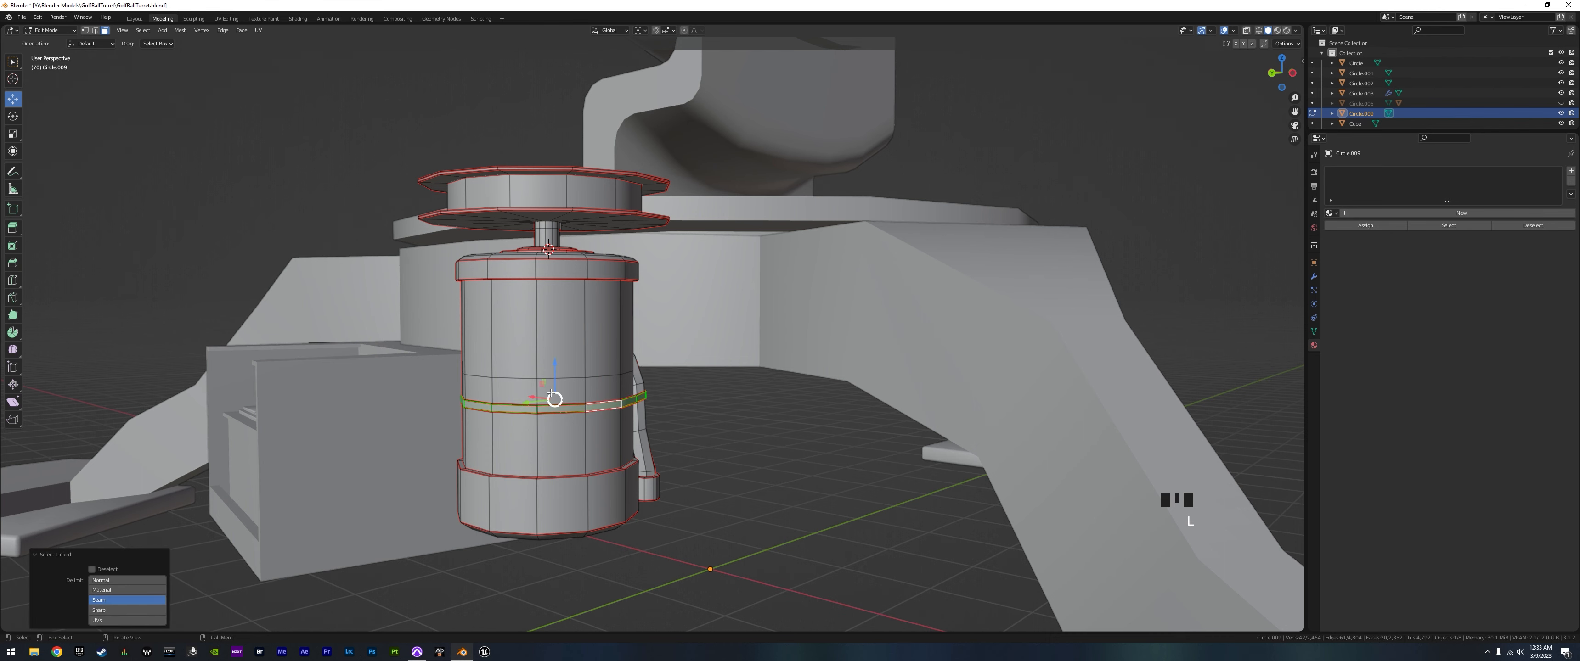
pyautogui.click(95, 33)
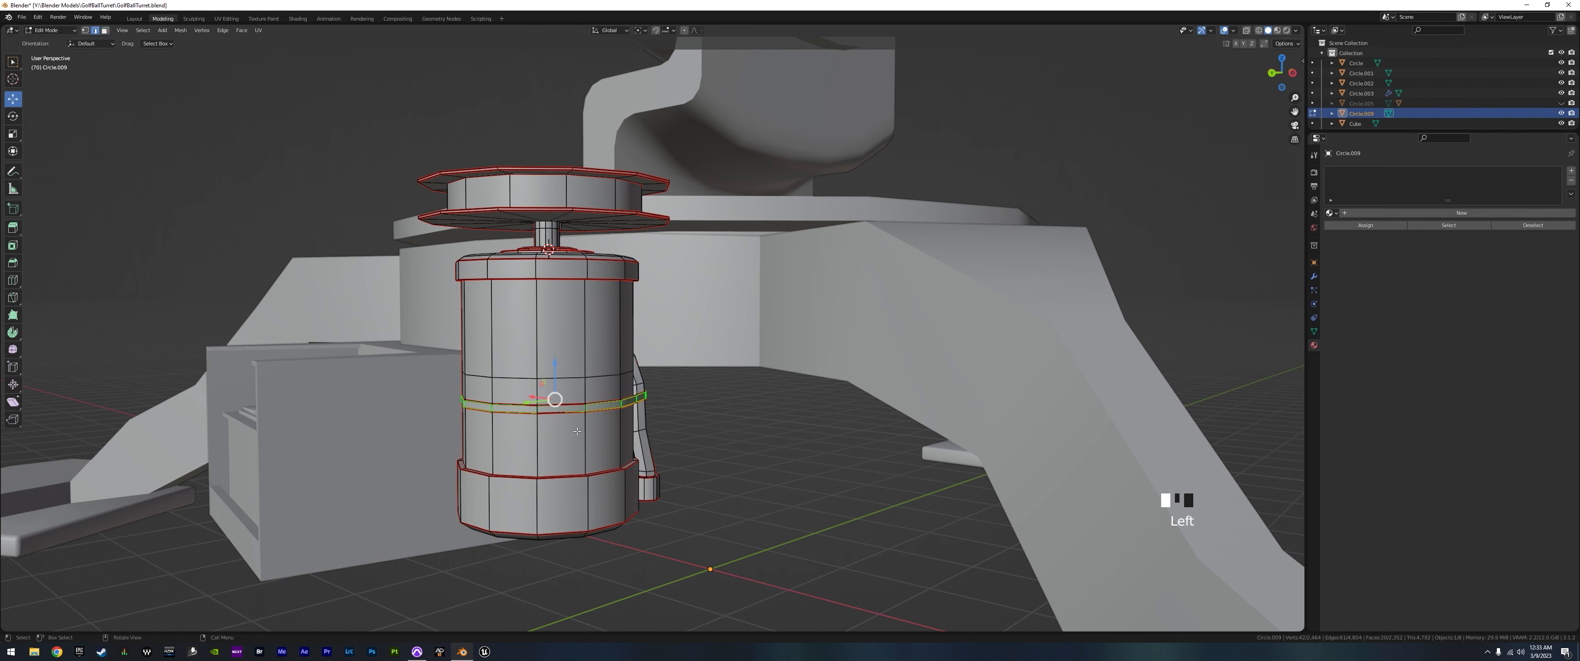
pyautogui.scroll(6, 553, 429)
pyautogui.keyDown('shift'); pyautogui.moveTo(541, 491); pyautogui.dragTo(590, 395, button='middle'); pyautogui.keyUp('shift')
pyautogui.scroll(-5, 590, 395)
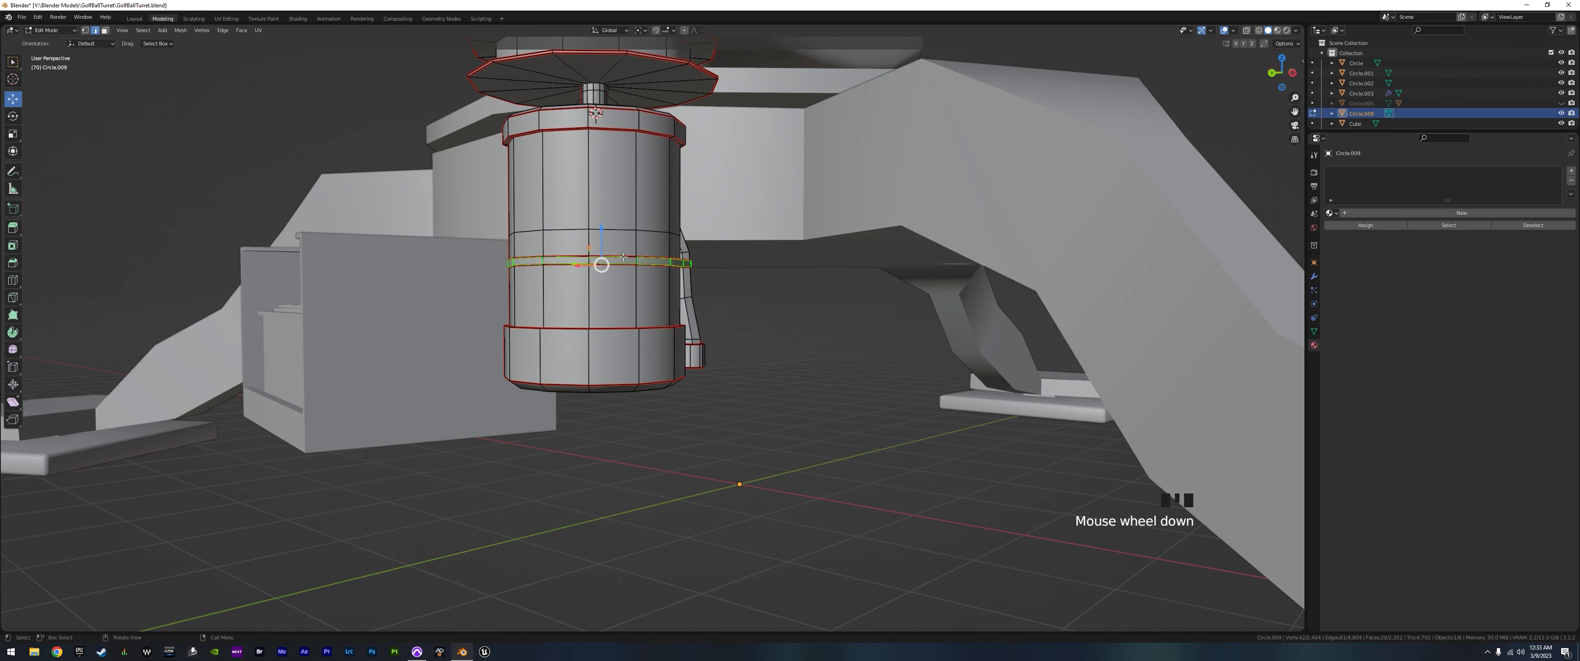
pyautogui.press('l')
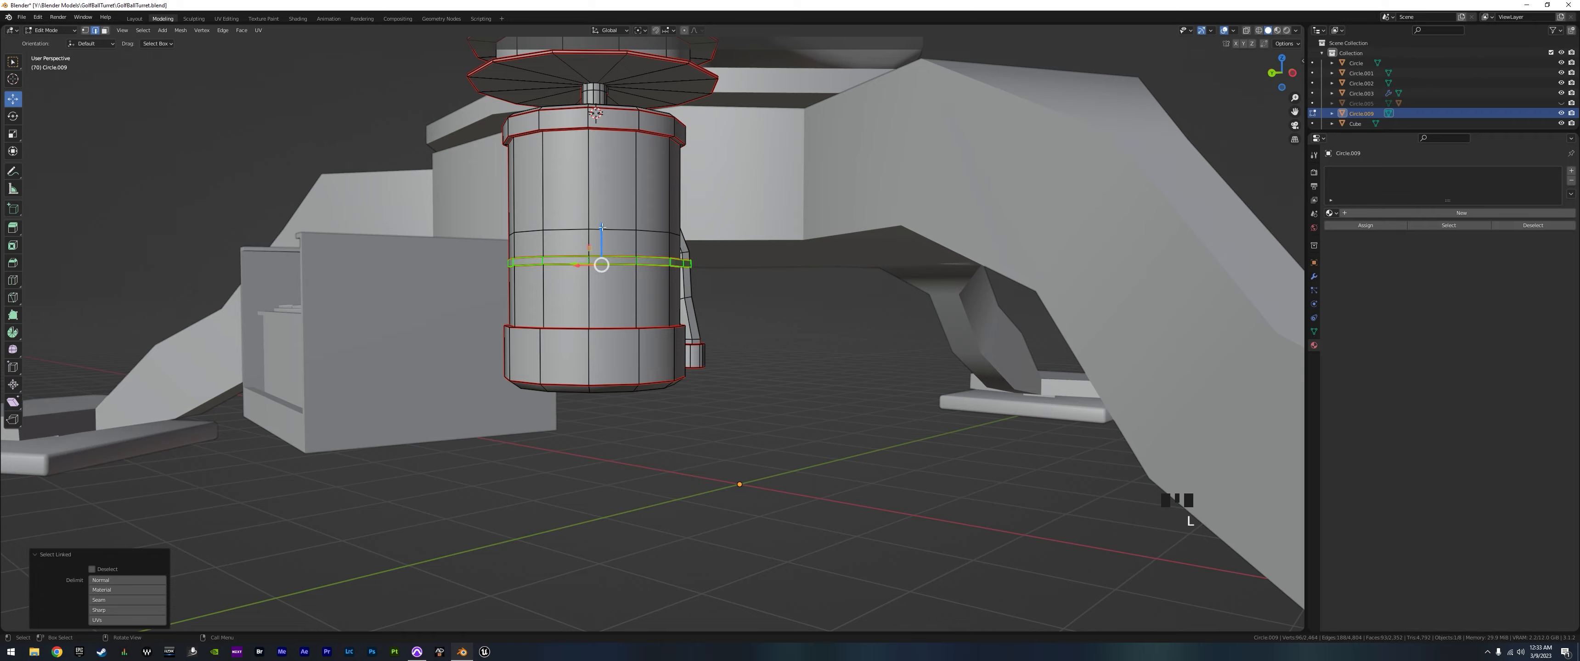
pyautogui.moveTo(601, 265); pyautogui.dragTo(601, 266)
# - Select the cable's edge loop at the lowered strap and nudge it along X and Y to run the cable under the strap
pyautogui.moveTo(601, 265); pyautogui.dragTo(618, 321, button='middle')
pyautogui.scroll(6, 619, 322)
pyautogui.keyDown('shift'); pyautogui.moveTo(417, 201); pyautogui.dragTo(570, 315, button='middle'); pyautogui.keyUp('shift')
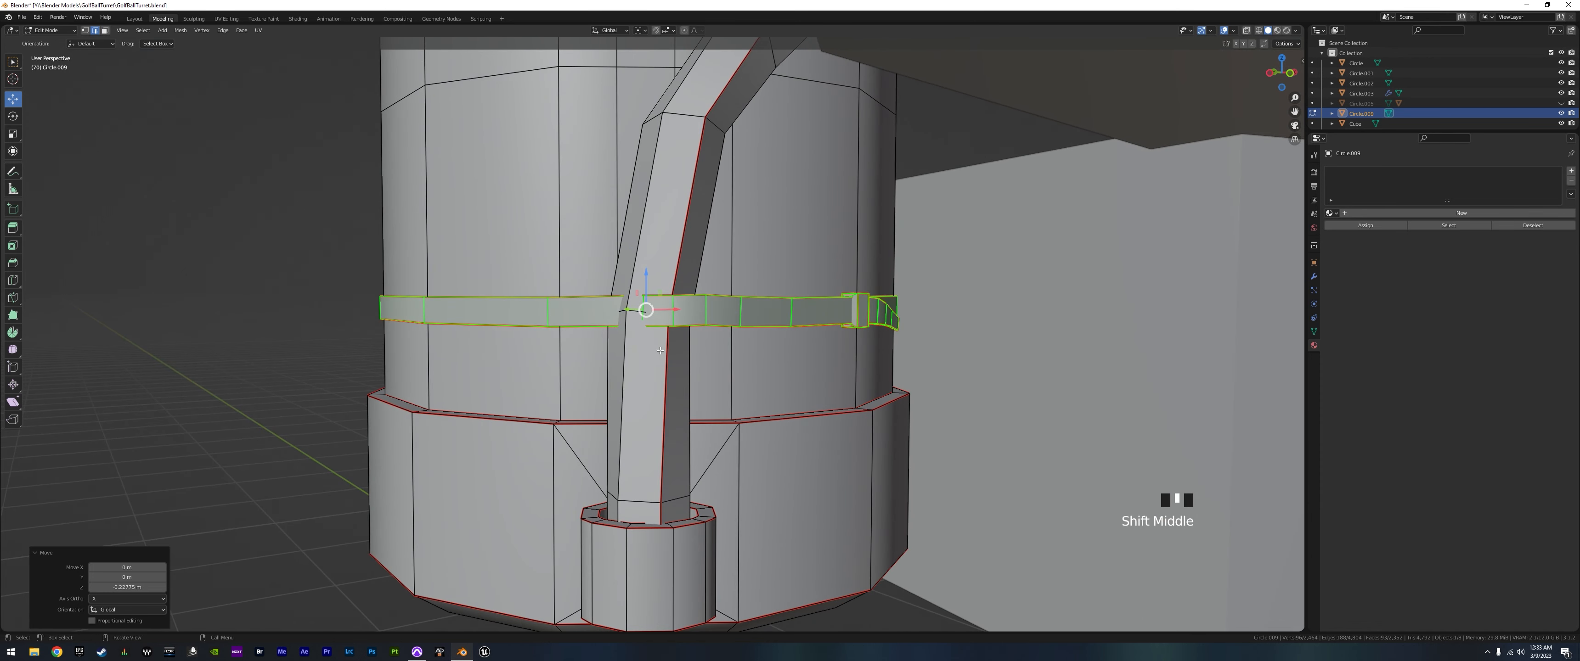
pyautogui.keyDown('alt'); pyautogui.click(631, 311); pyautogui.keyUp('alt')
pyautogui.moveTo(644, 316); pyautogui.dragTo(675, 356, button='middle')
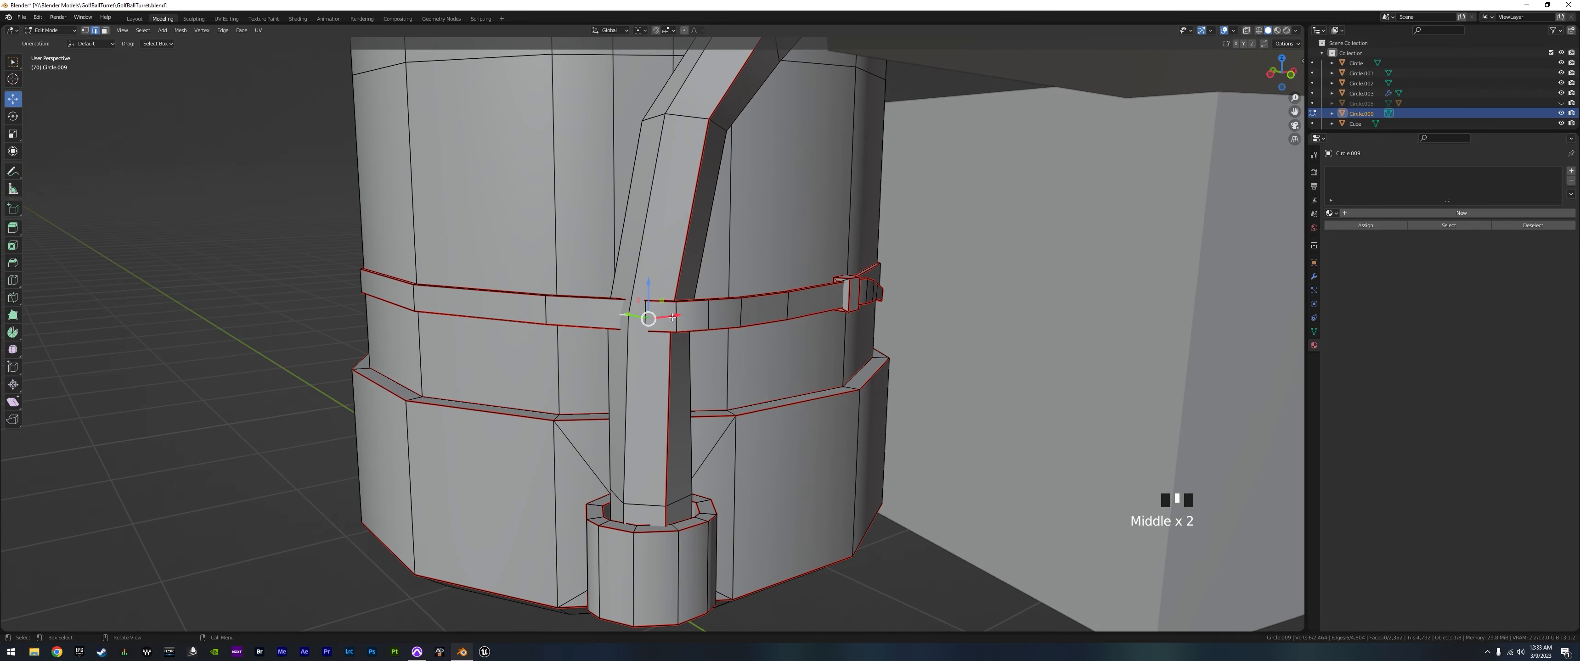
pyautogui.moveTo(673, 317); pyautogui.dragTo(693, 324)
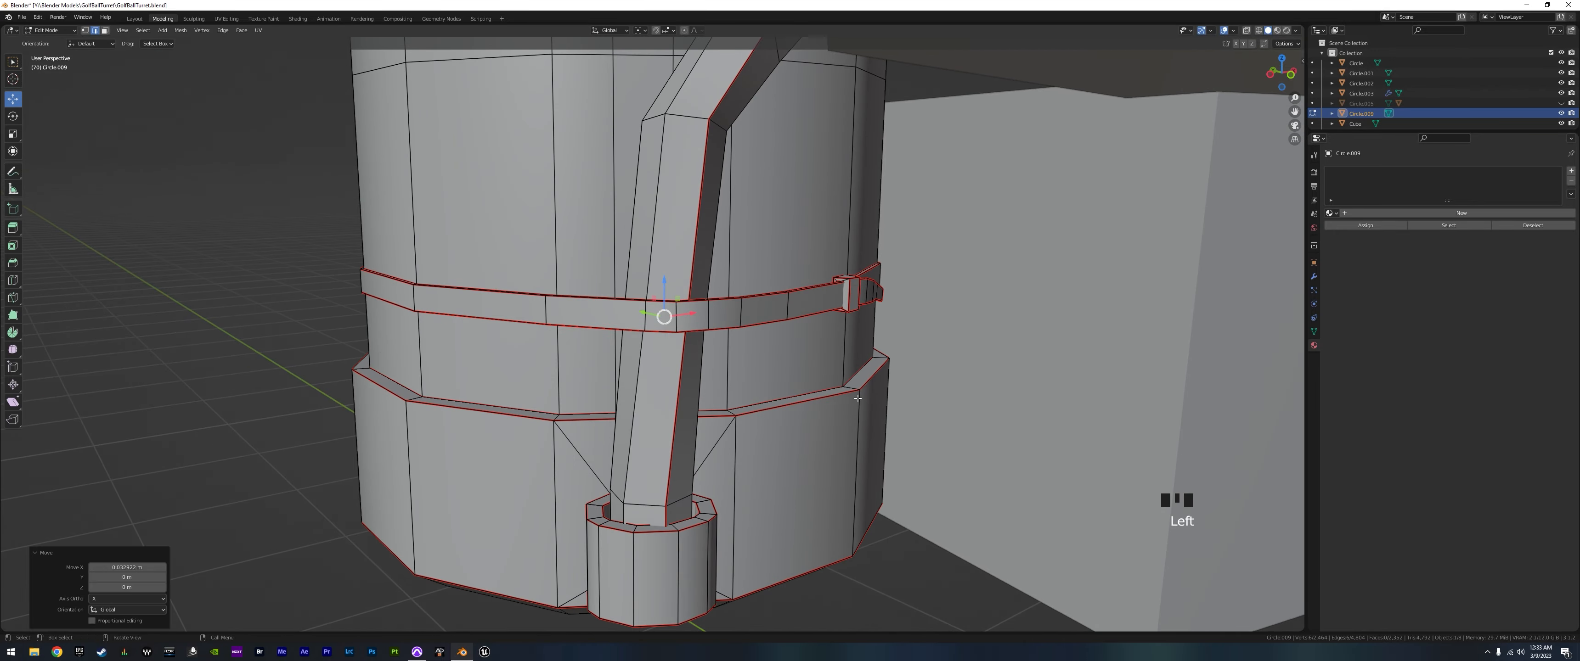
pyautogui.moveTo(693, 324); pyautogui.dragTo(756, 349, button='middle')
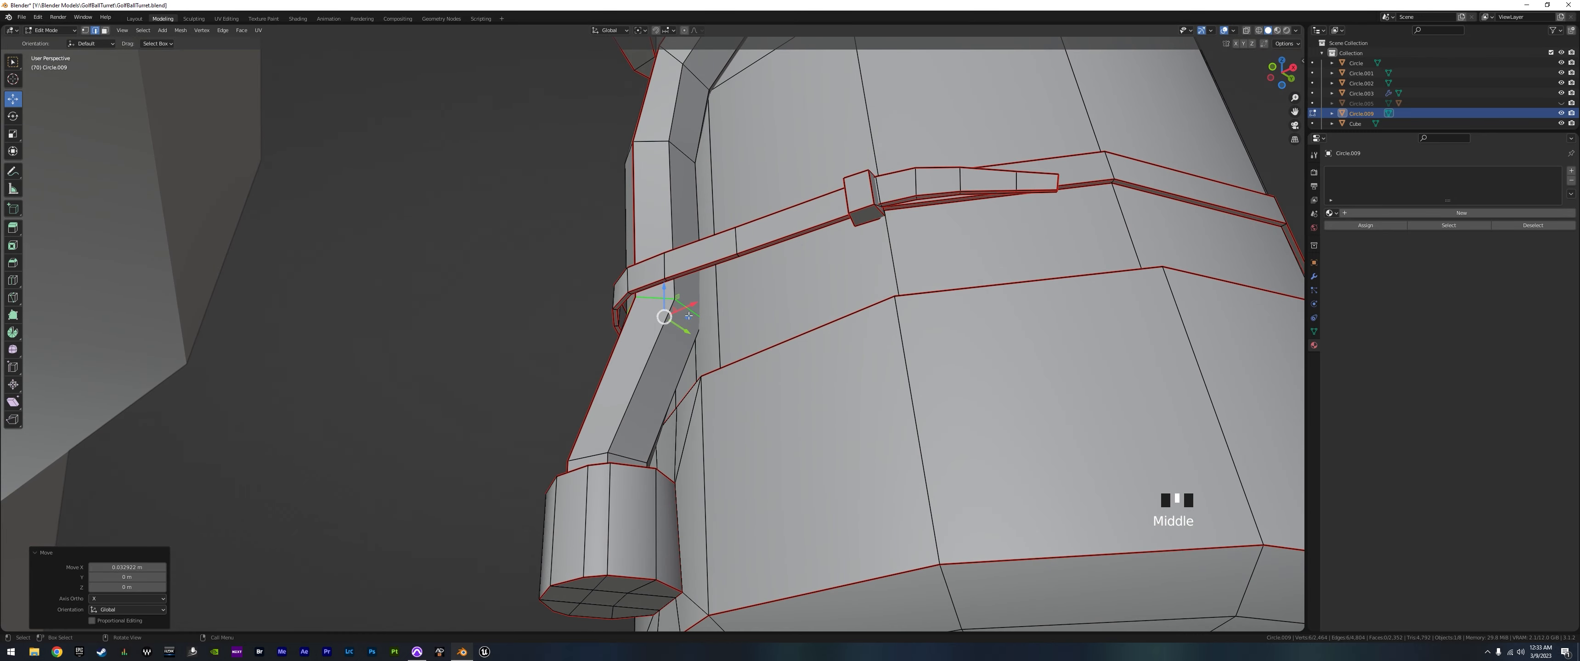
pyautogui.moveTo(688, 316); pyautogui.dragTo(677, 336)
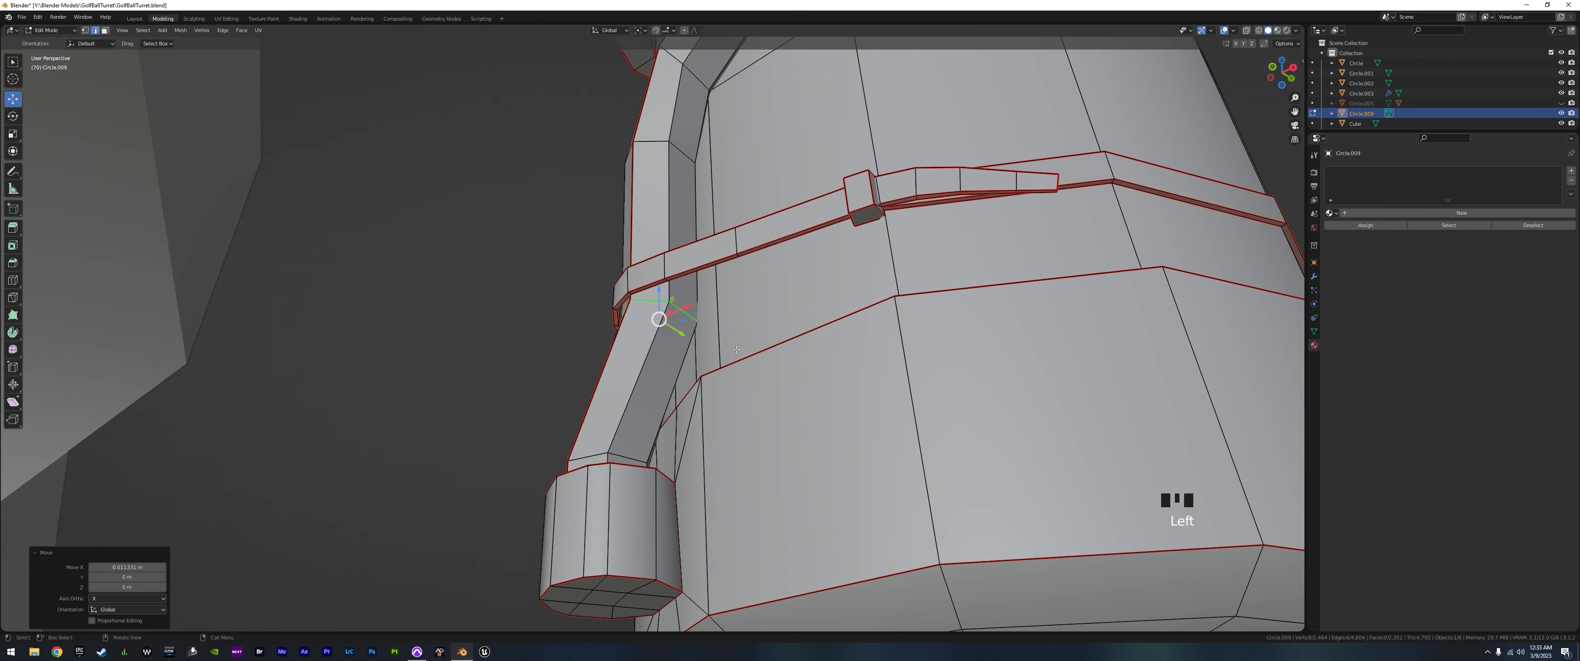
pyautogui.moveTo(735, 349); pyautogui.dragTo(674, 336, button='middle')
pyautogui.moveTo(673, 333)
pyautogui.mouseDown()
pyautogui.moveTo(718, 312)
pyautogui.moveTo(669, 332)
pyautogui.mouseUp()
pyautogui.moveTo(669, 332); pyautogui.dragTo(762, 394, button='middle')
pyautogui.scroll(5, 772, 382)
pyautogui.scroll(-5, 724, 395)
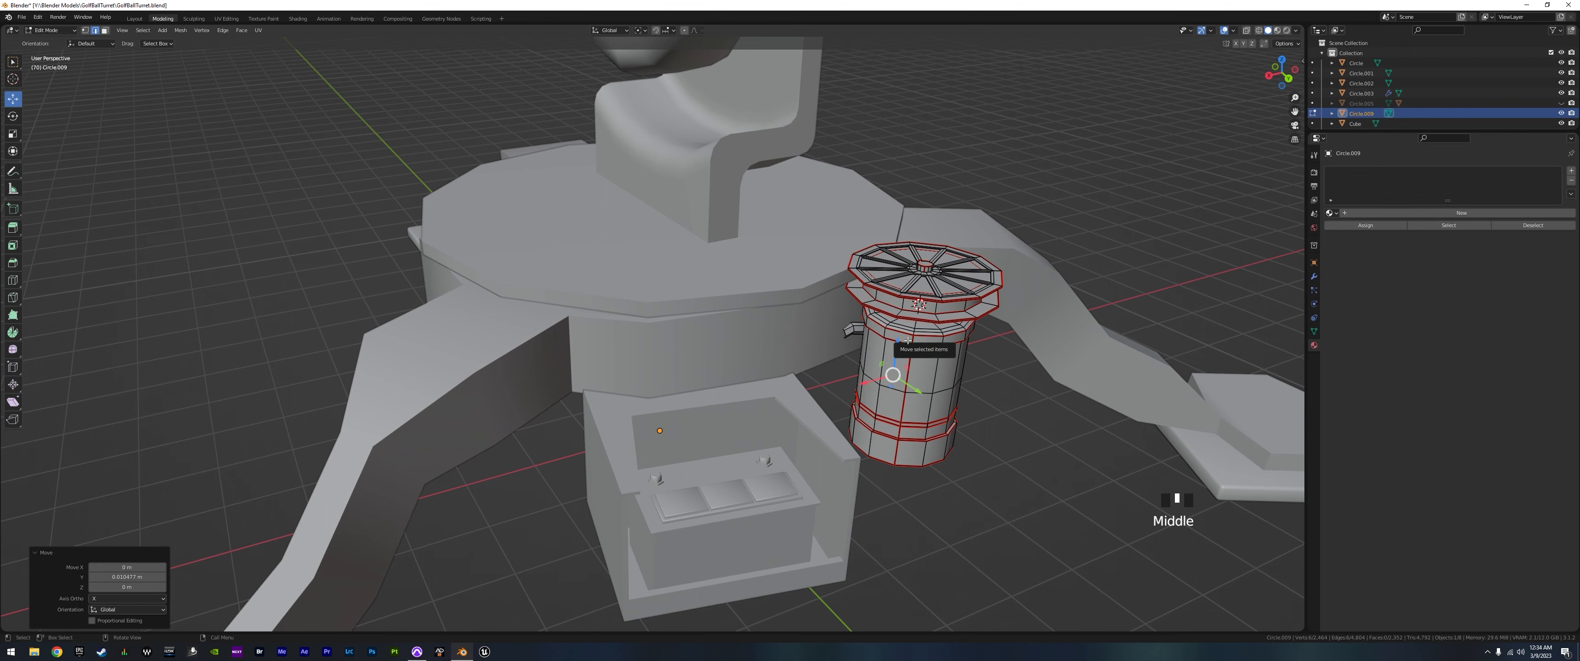
pyautogui.press('Tab')
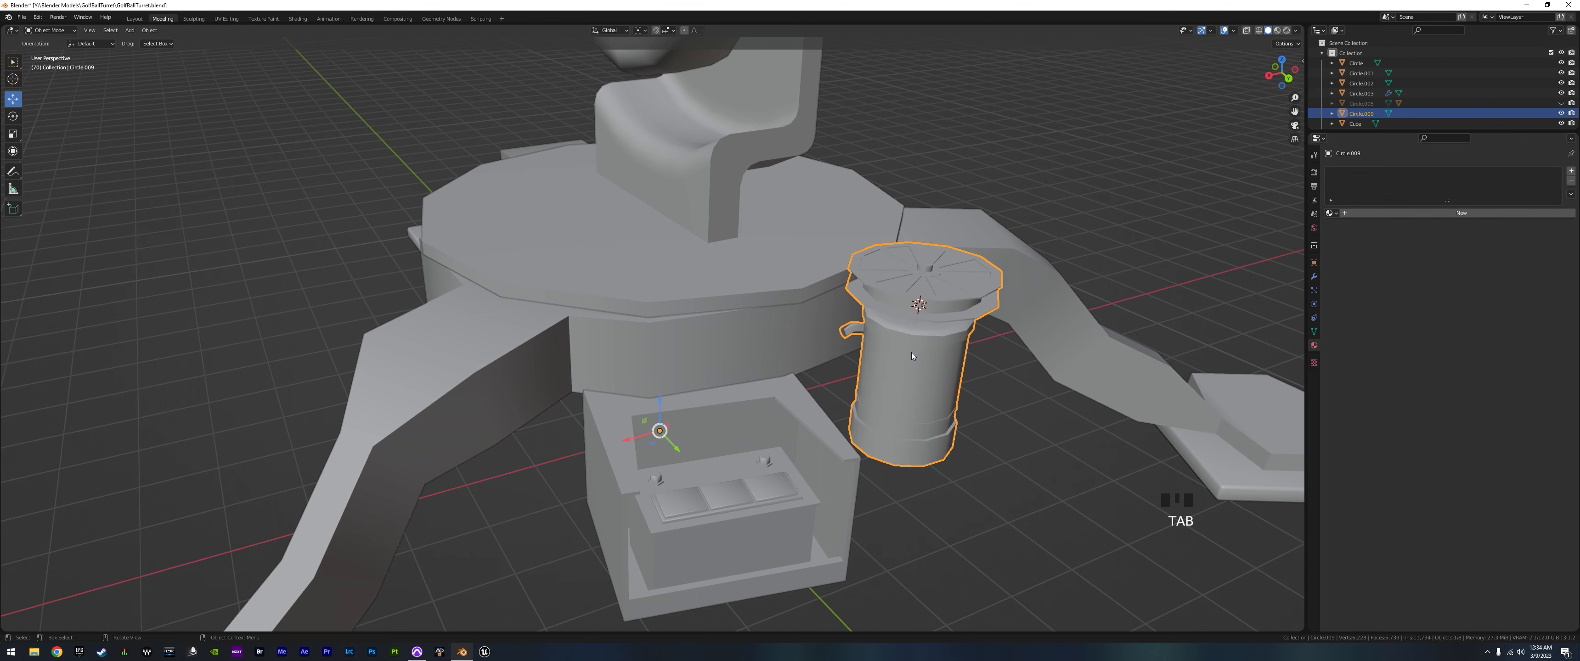
# - Isolate the tripod base in local view and open its mesh in Edit Mode
pyautogui.moveTo(884, 427); pyautogui.dragTo(657, 395, button='middle')
pyautogui.click(698, 349)
pyautogui.press('/')
pyautogui.press('Tab')
pyautogui.scroll(4, 617, 372)
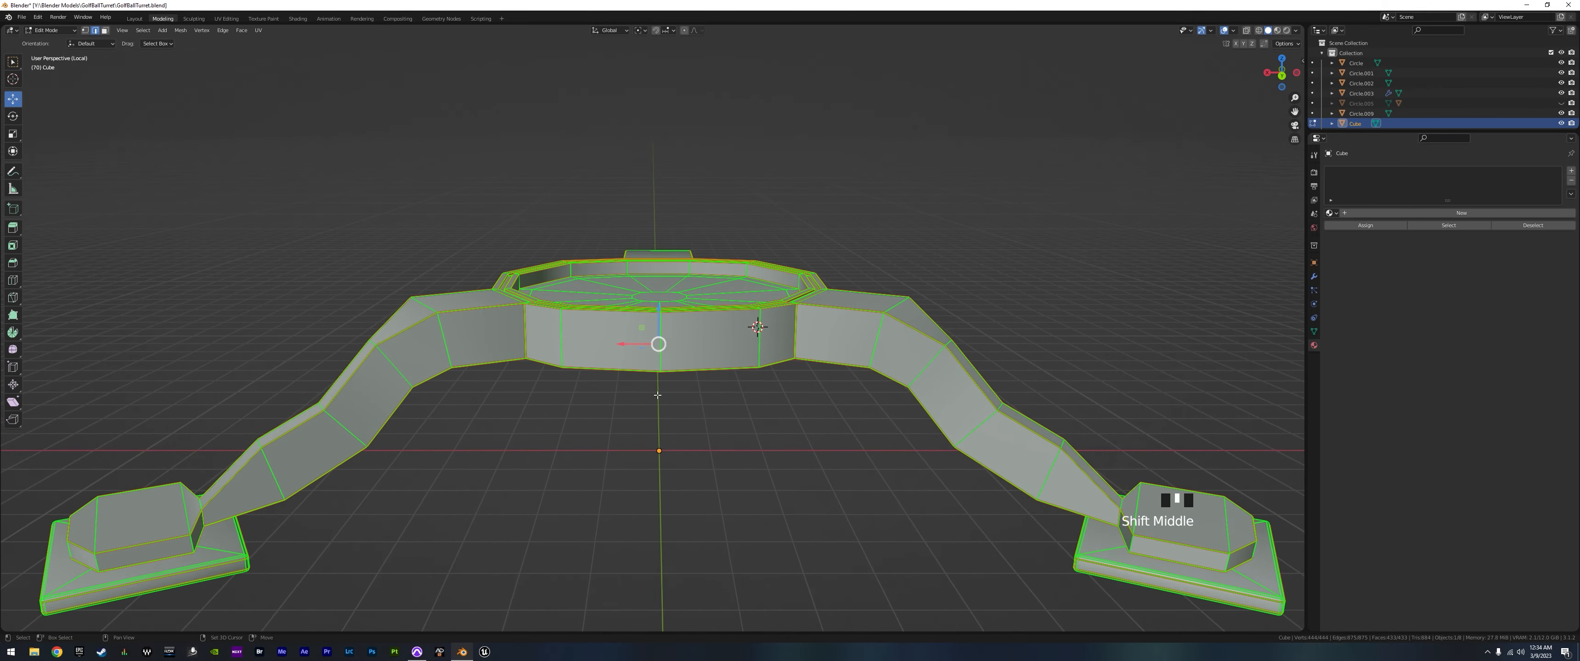
# - Select the four ring-wall faces between two tripod legs and inset them together by about 0.11 m
pyautogui.click(554, 342)
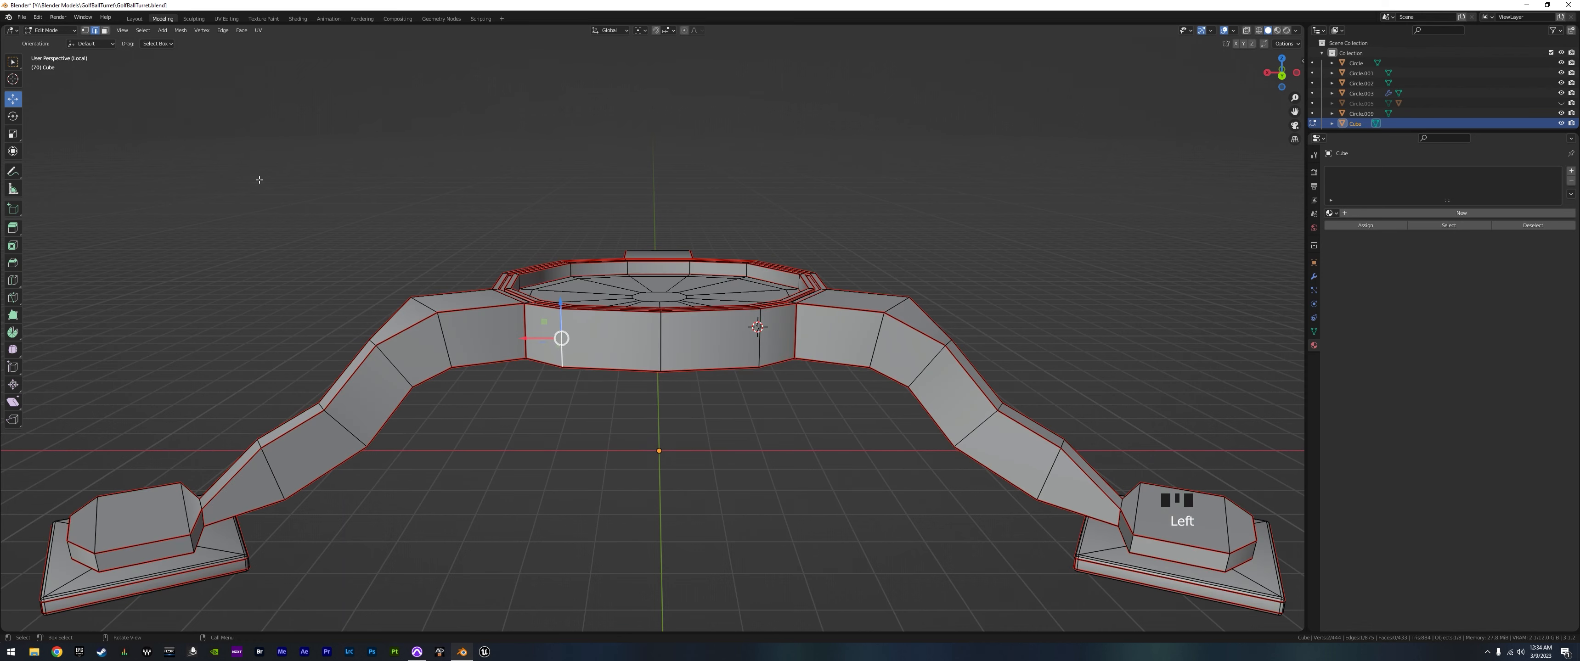
pyautogui.click(105, 32)
pyautogui.click(543, 337)
pyautogui.keyDown('shift'); pyautogui.click(614, 338); pyautogui.keyUp('shift')
pyautogui.keyDown('shift'); pyautogui.click(712, 339); pyautogui.keyUp('shift')
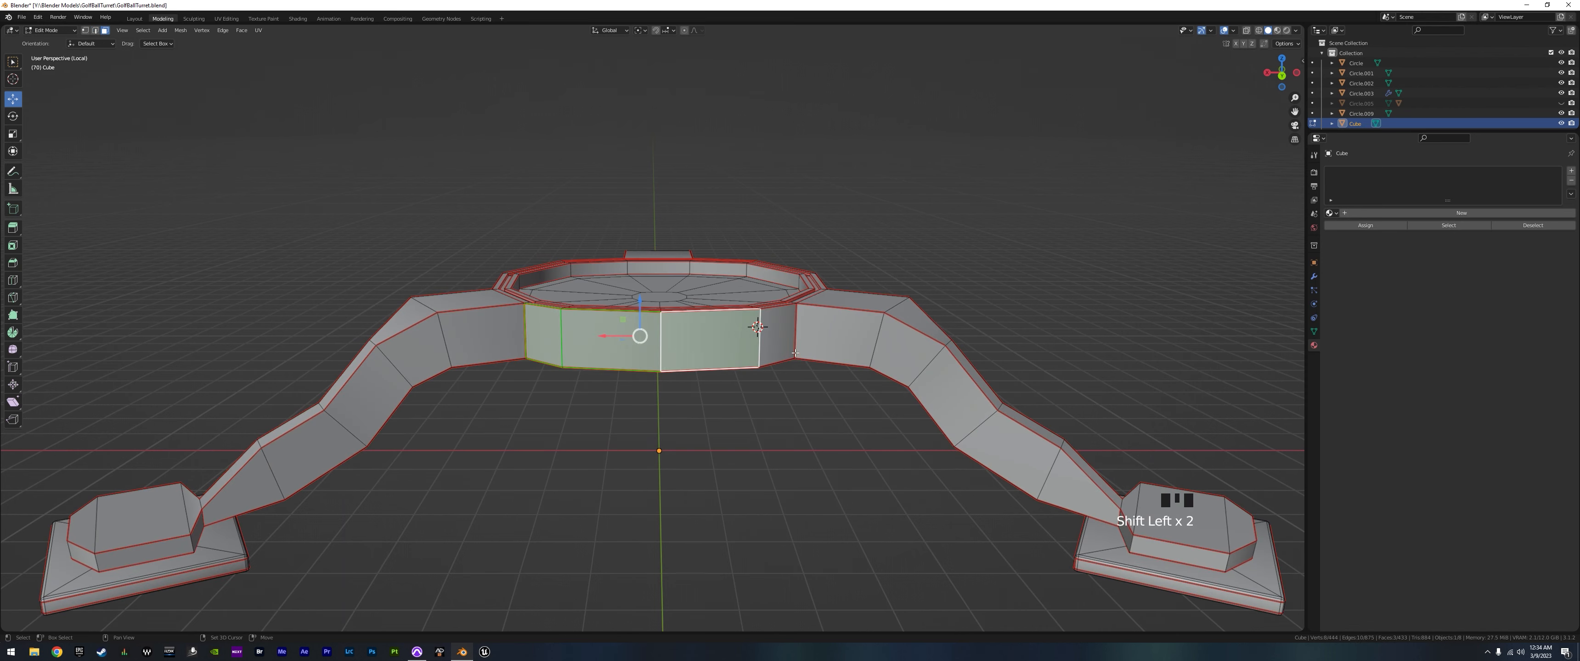
pyautogui.keyDown('shift'); pyautogui.click(779, 340); pyautogui.keyUp('shift')
pyautogui.moveTo(785, 349); pyautogui.dragTo(918, 491, button='middle')
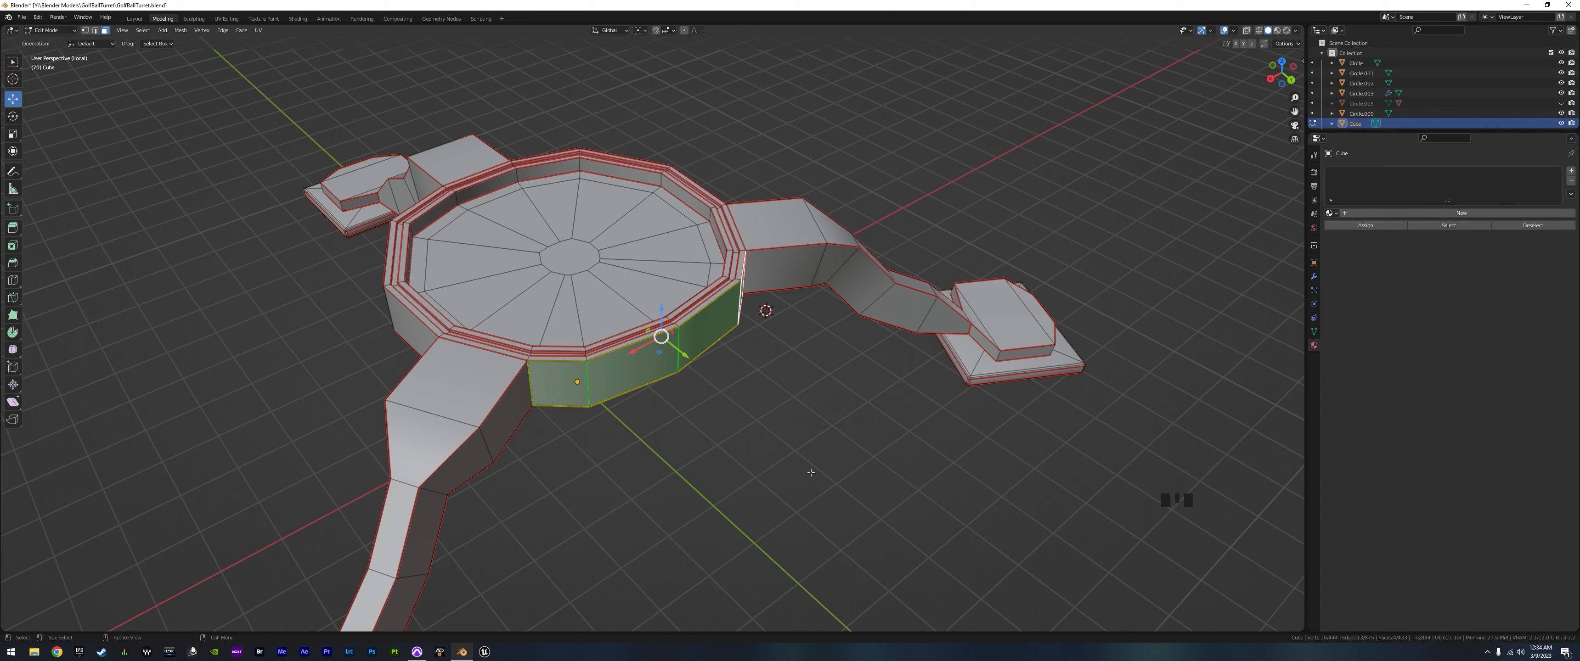
pyautogui.press('i')
pyautogui.press('i')
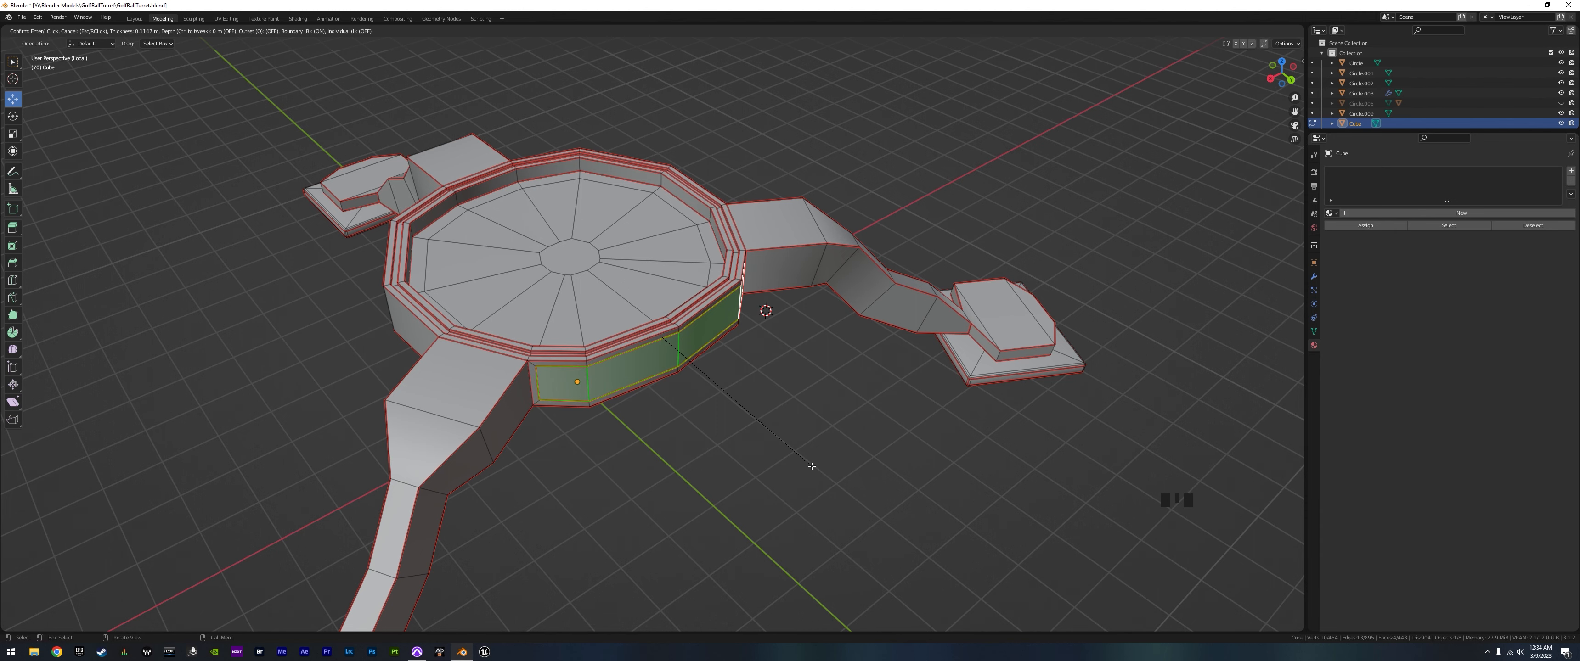
pyautogui.click(812, 467)
pyautogui.moveTo(812, 466); pyautogui.dragTo(775, 476, button='middle')
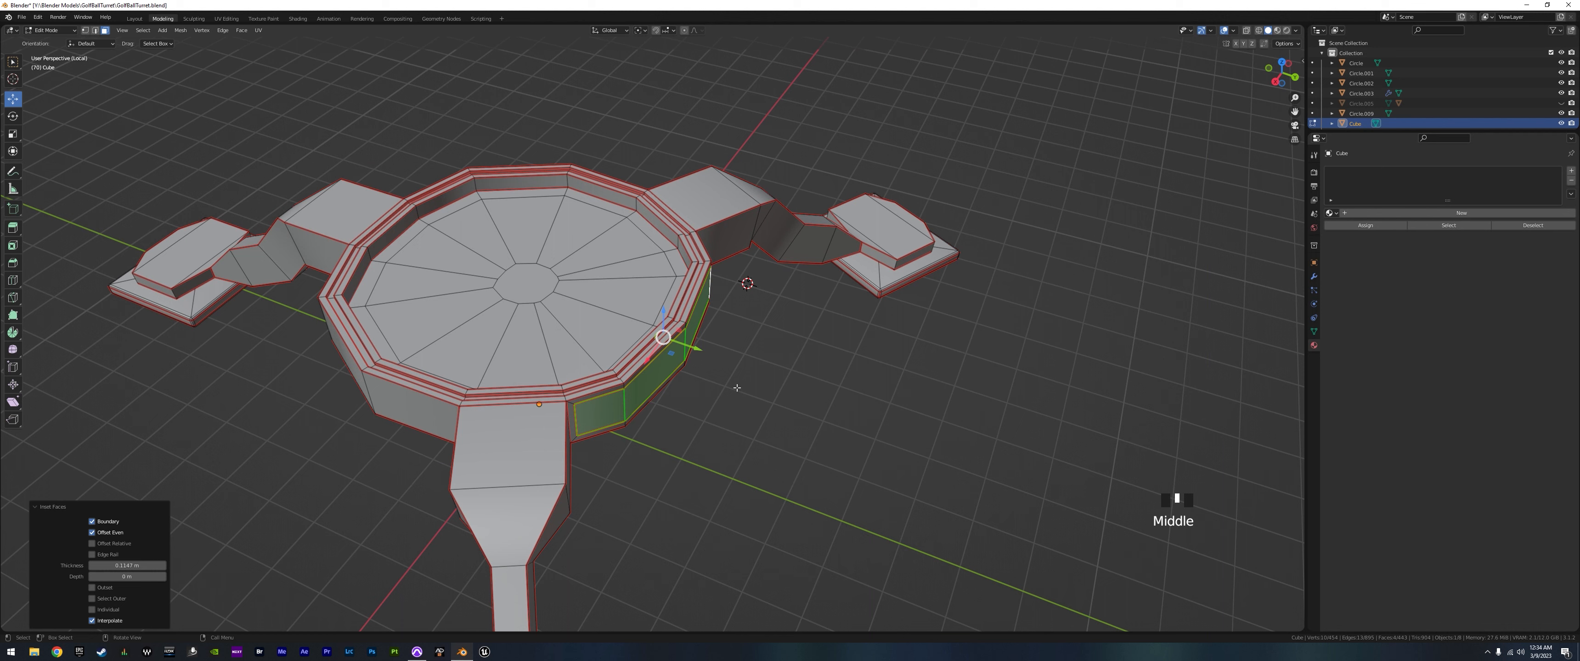
# - Extrude the inset wall faces outward and flatten the extruded end by scaling it to 0 along Y
pyautogui.press('e')
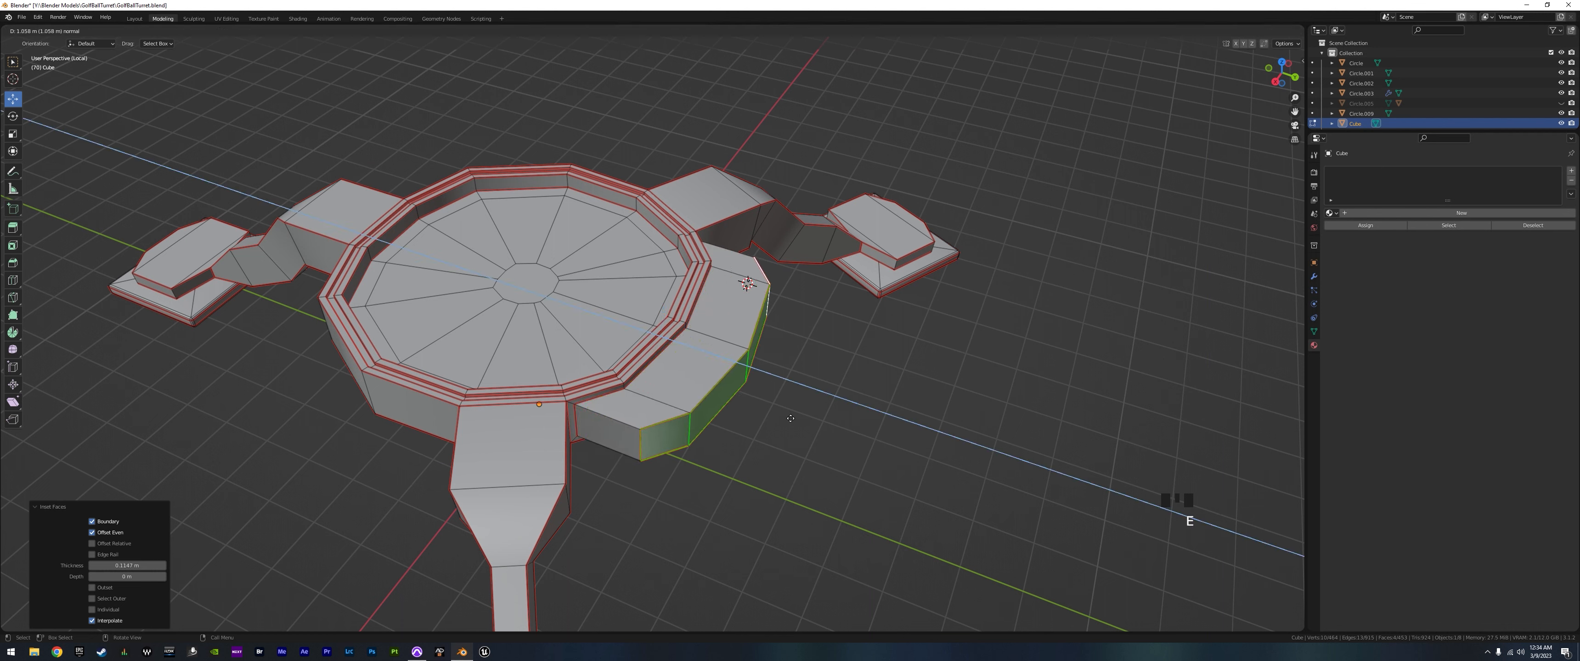
pyautogui.click(753, 393)
pyautogui.press('s')
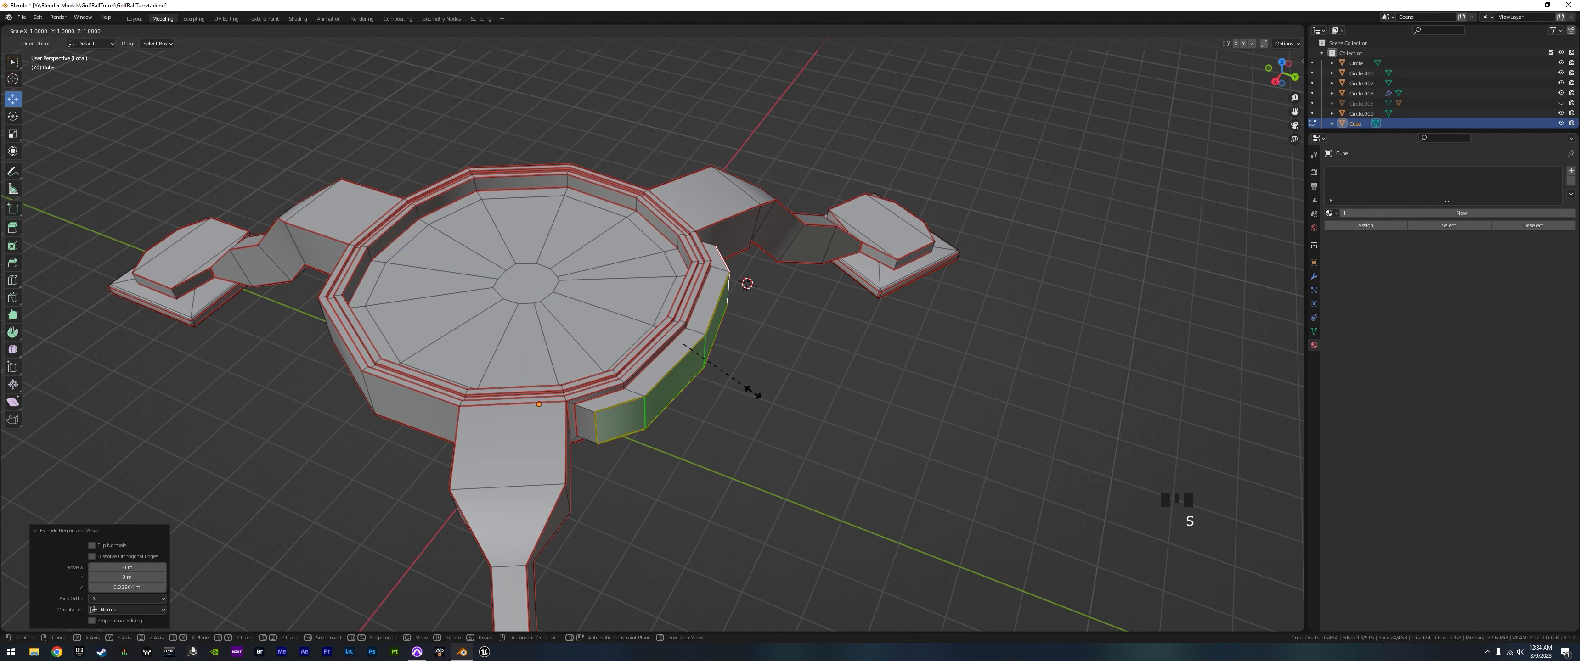
pyautogui.press('y')
pyautogui.press('0')
pyautogui.click(754, 391)
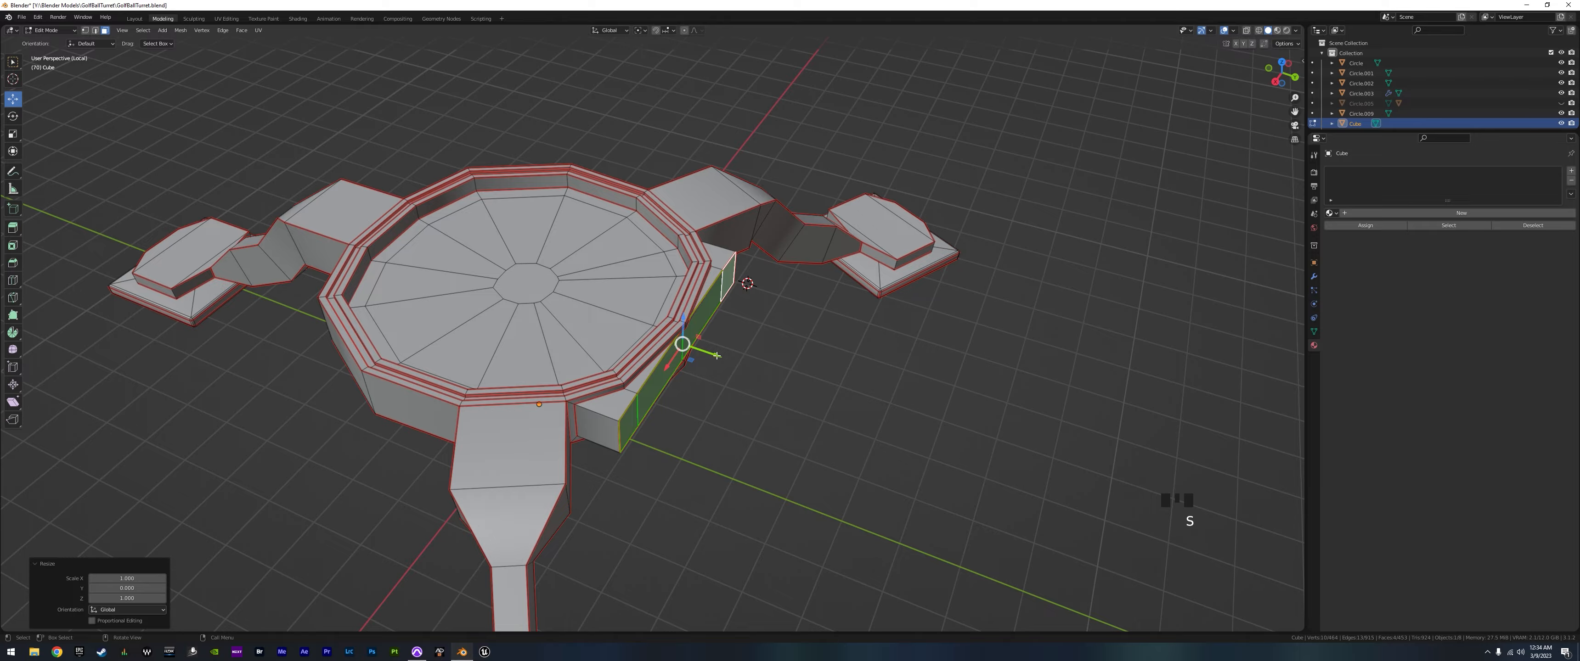
# - Move the flat end outward along Y and add a loop cut around the block, positioned slightly behind its front face
pyautogui.moveTo(716, 355); pyautogui.dragTo(739, 364)
pyautogui.moveTo(907, 482); pyautogui.dragTo(598, 349, button='middle')
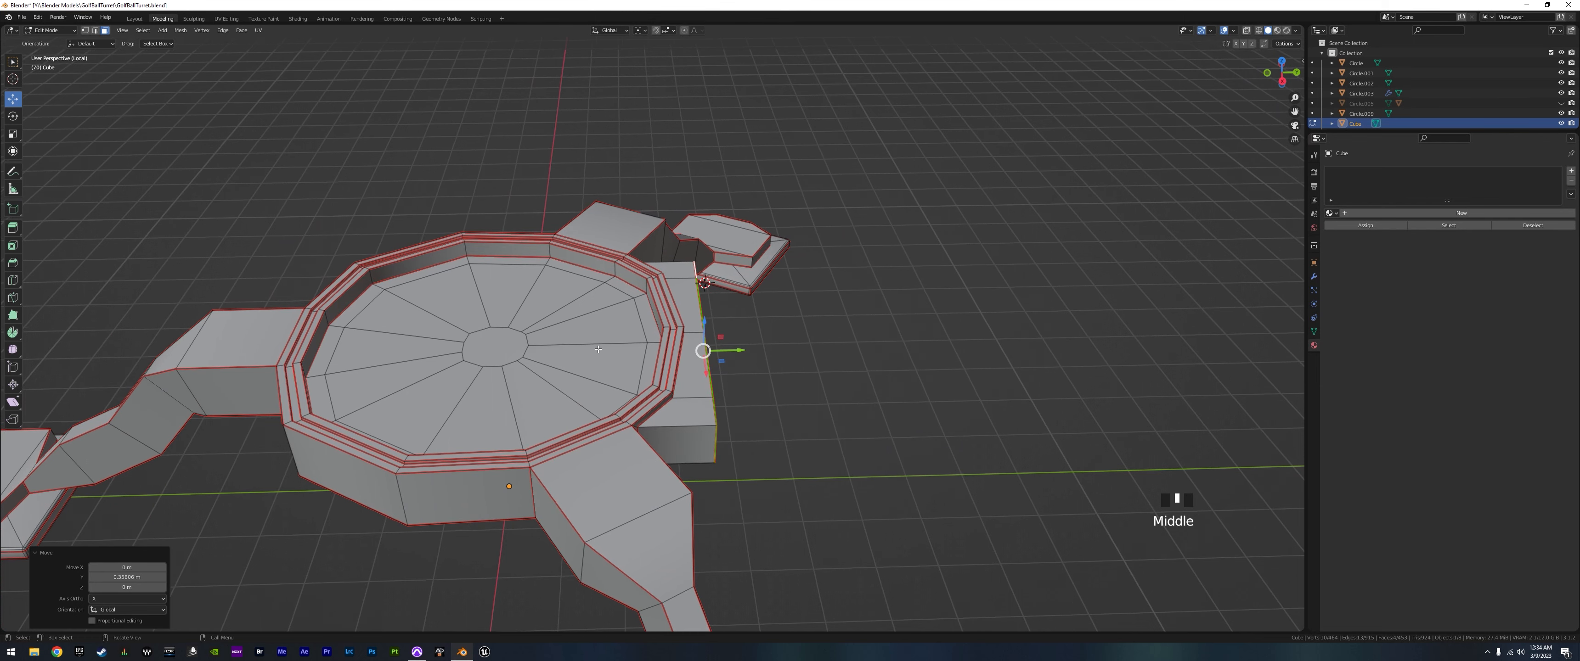
pyautogui.hotkey('ctrl', 'r')
pyautogui.click(712, 422)
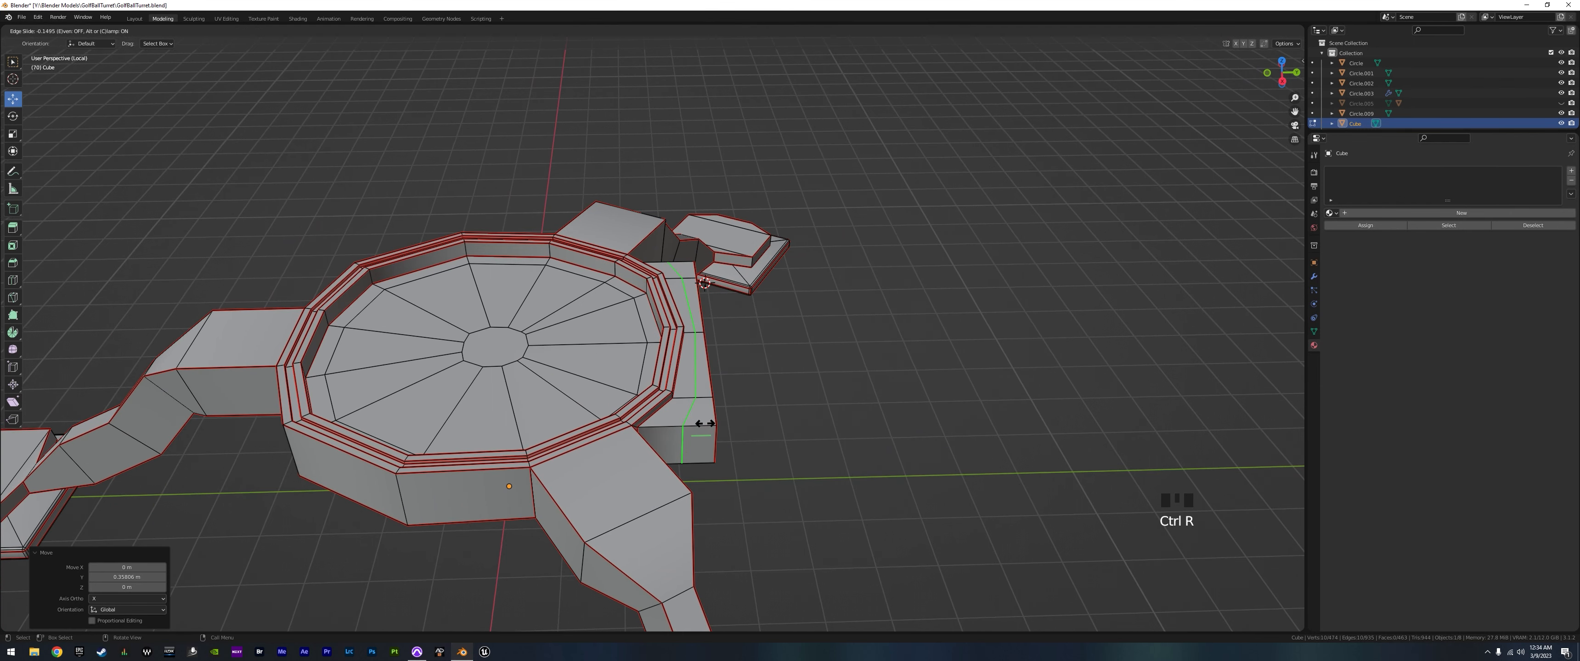
pyautogui.click(791, 436)
pyautogui.moveTo(740, 357); pyautogui.dragTo(726, 351)
# - Select the narrow row of underside faces at the block's front and extrude it down about 1.5 m into a vertical plate
pyautogui.moveTo(822, 438); pyautogui.dragTo(552, 245, button='middle')
pyautogui.moveTo(466, 208); pyautogui.dragTo(146, 99, button='middle')
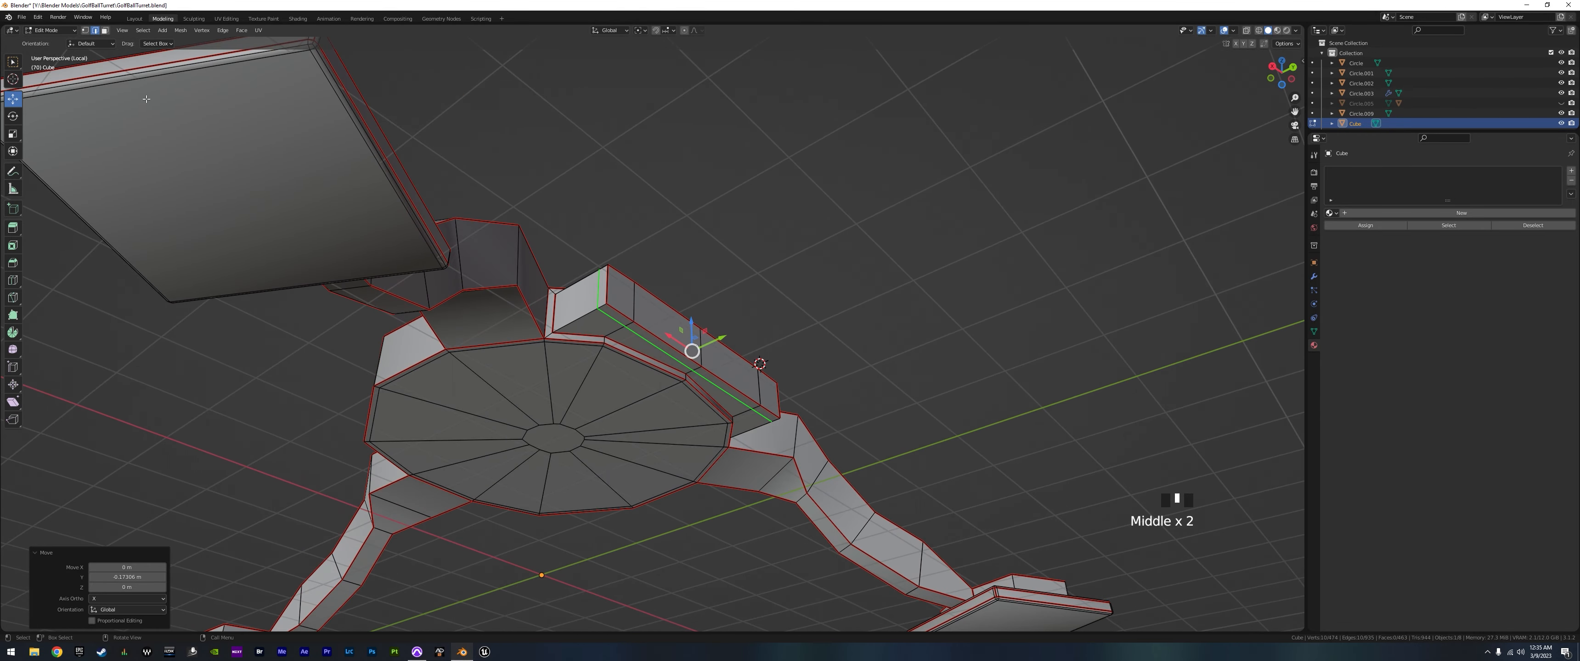
pyautogui.click(475, 335)
pyautogui.click(620, 316)
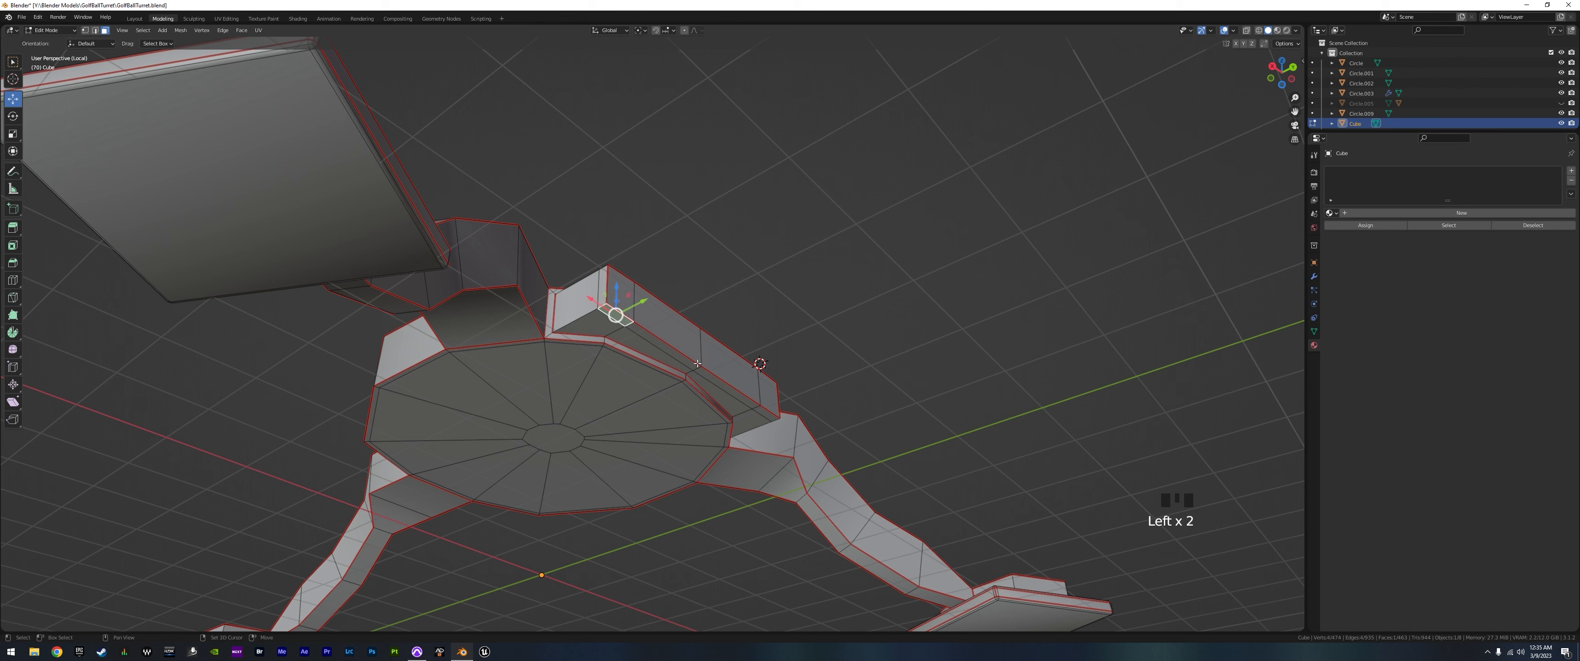
pyautogui.keyDown('shift'); pyautogui.click(679, 355); pyautogui.keyUp('shift')
pyautogui.keyDown('shift'); pyautogui.click(715, 372); pyautogui.keyUp('shift')
pyautogui.keyDown('shift'); pyautogui.click(744, 384); pyautogui.keyUp('shift')
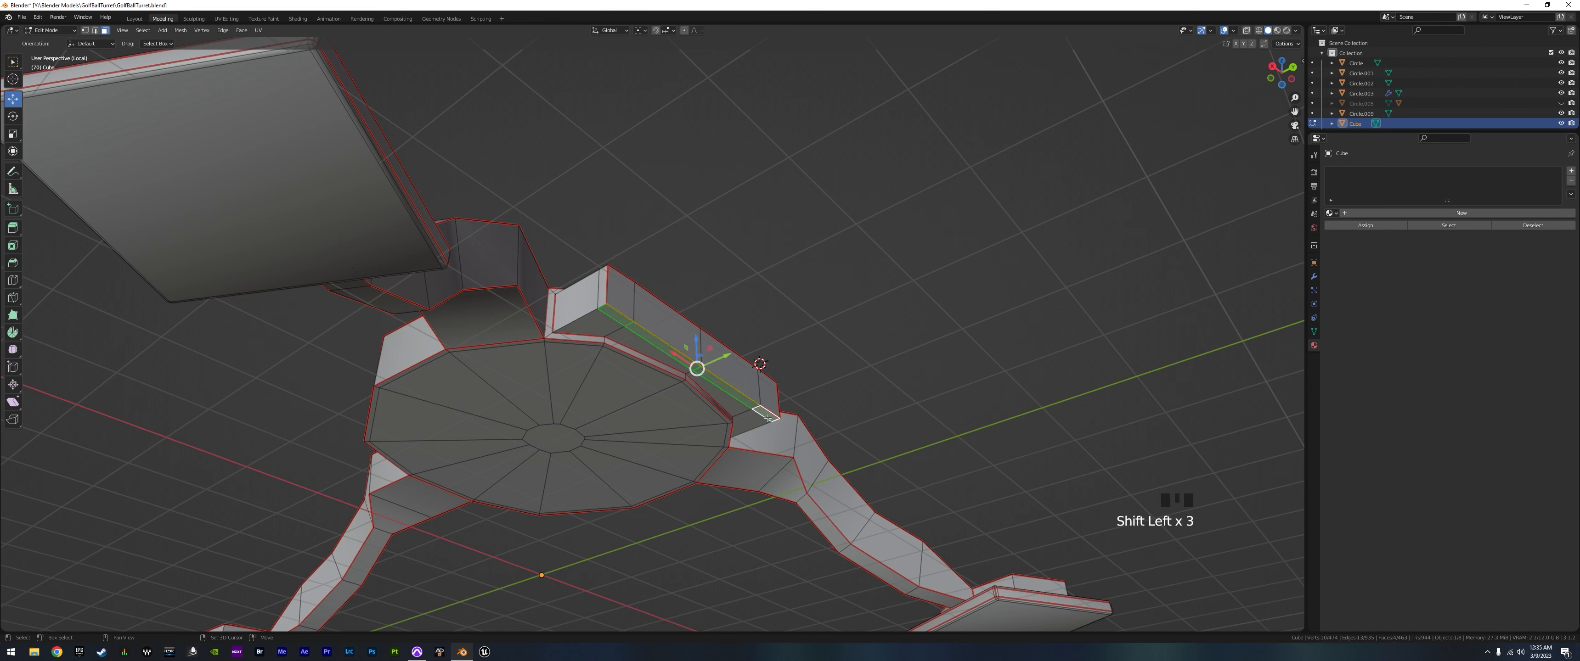
pyautogui.press('e')
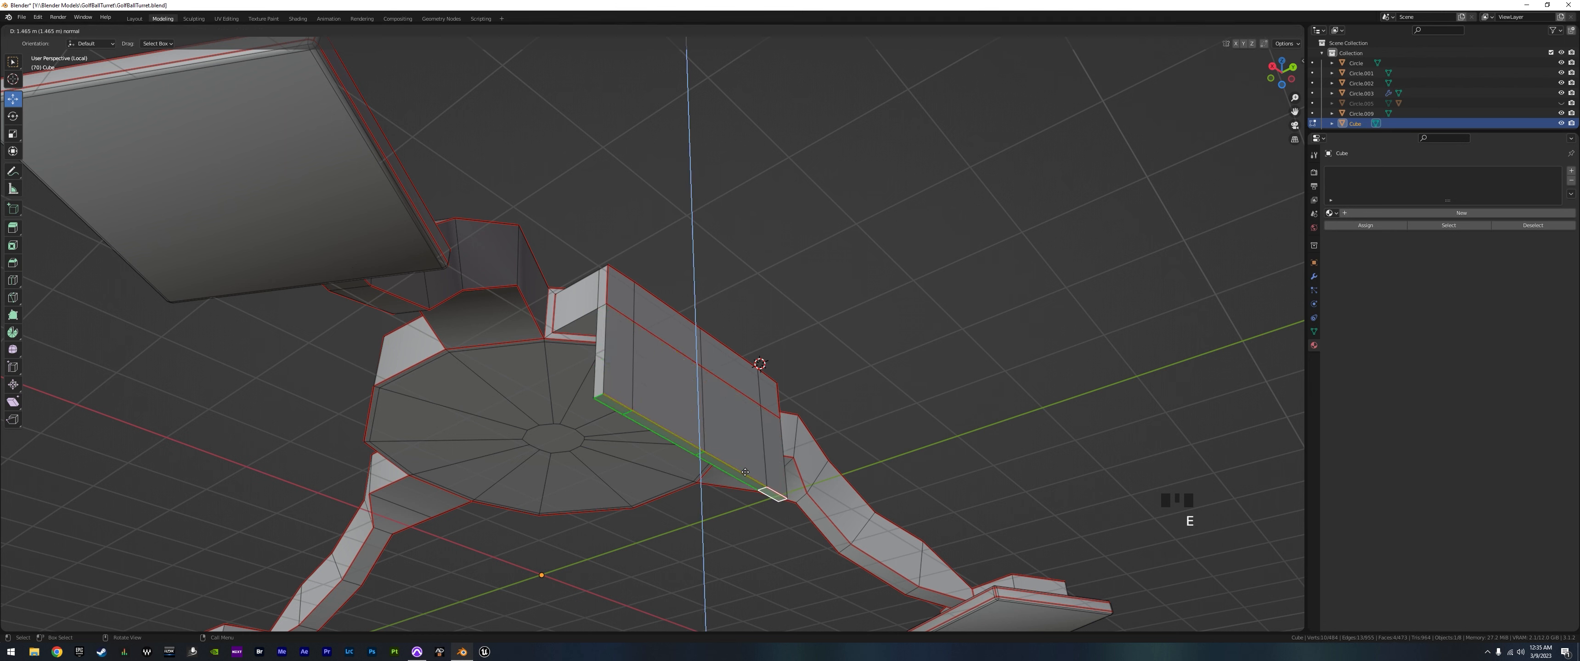
pyautogui.click(744, 475)
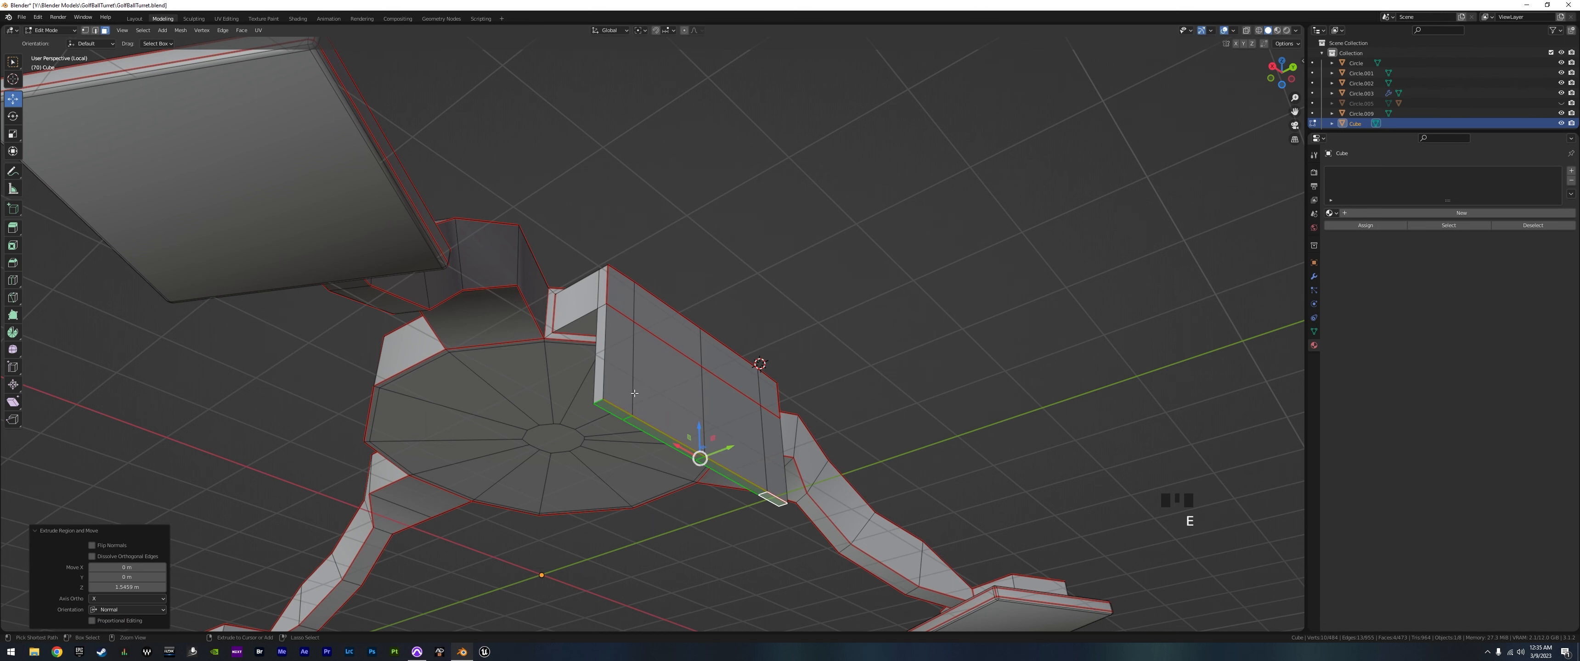
# - Add a horizontal loop cut close to the lower edge of the vertical plate
pyautogui.hotkey('ctrl', 'r')
pyautogui.click(623, 406)
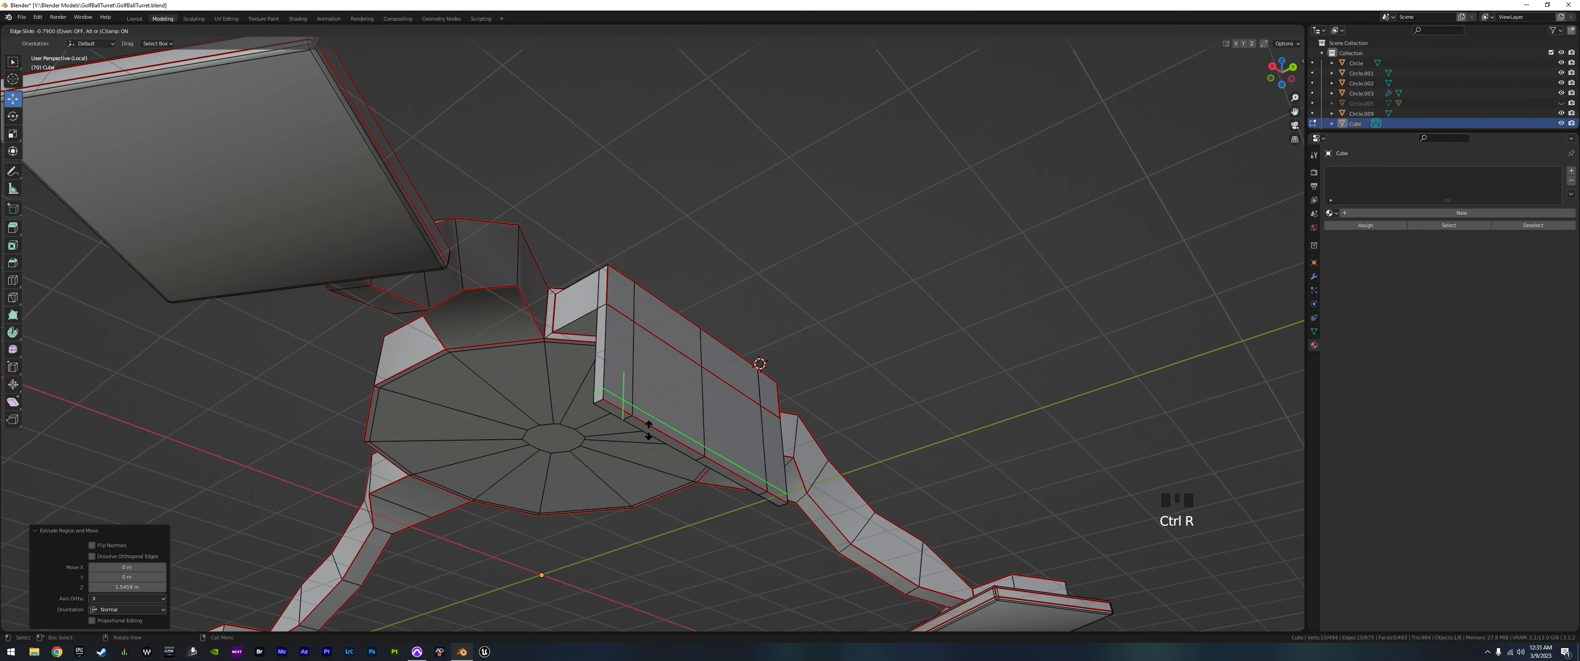
pyautogui.click(646, 432)
# - Select the row of faces along the plate's lower front edge and extrude it outward about 1.8 m to form a shelf
pyautogui.click(619, 402)
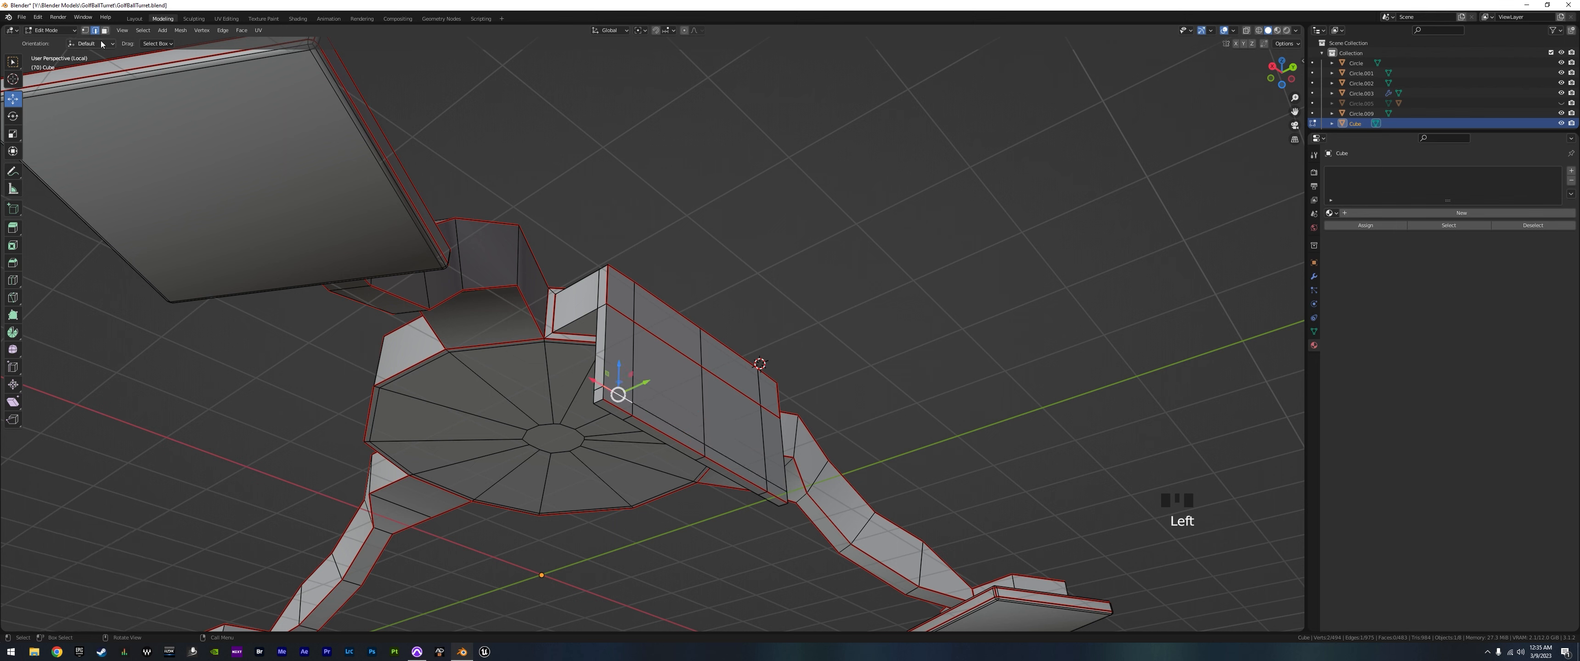
pyautogui.click(612, 380)
pyautogui.click(619, 402)
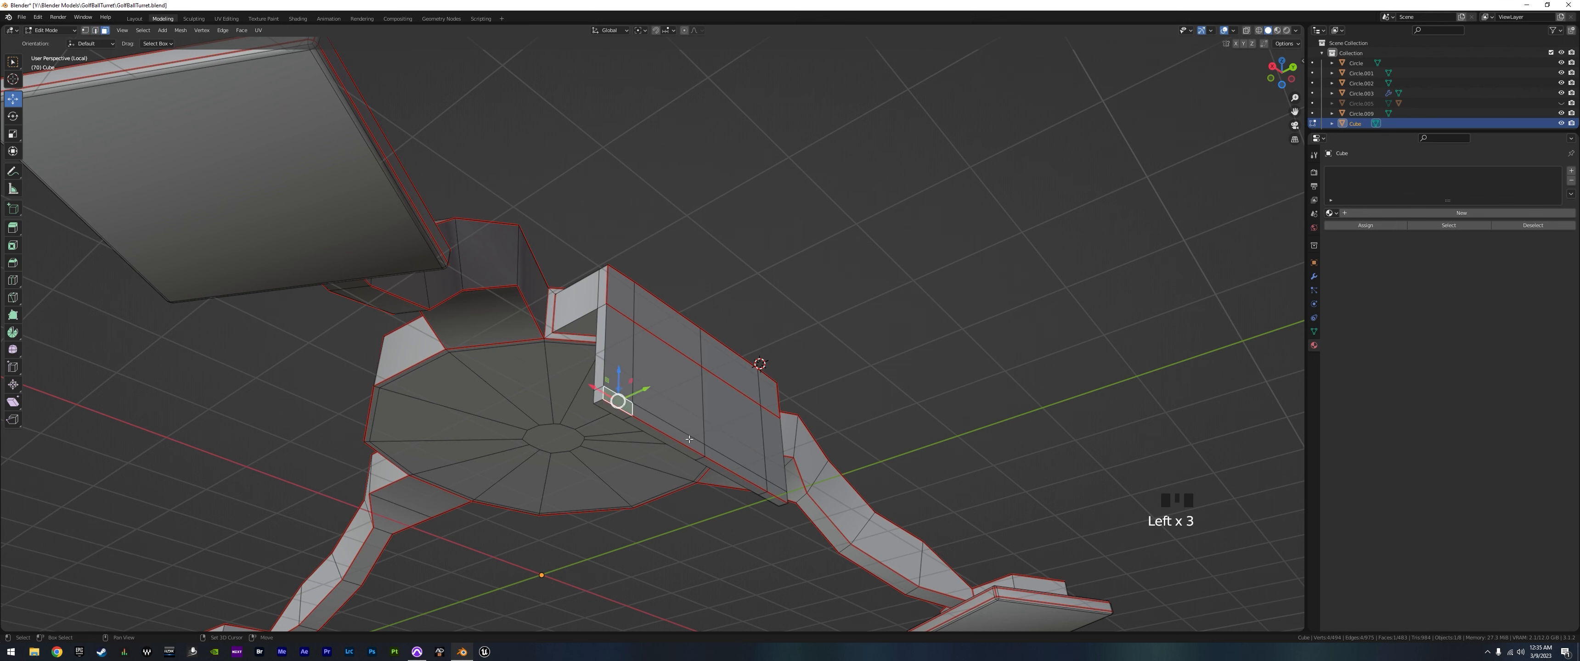
pyautogui.keyDown('shift'); pyautogui.click(653, 413); pyautogui.keyUp('shift')
pyautogui.keyDown('shift'); pyautogui.click(695, 441); pyautogui.keyUp('shift')
pyautogui.keyDown('shift'); pyautogui.click(782, 495); pyautogui.keyUp('shift')
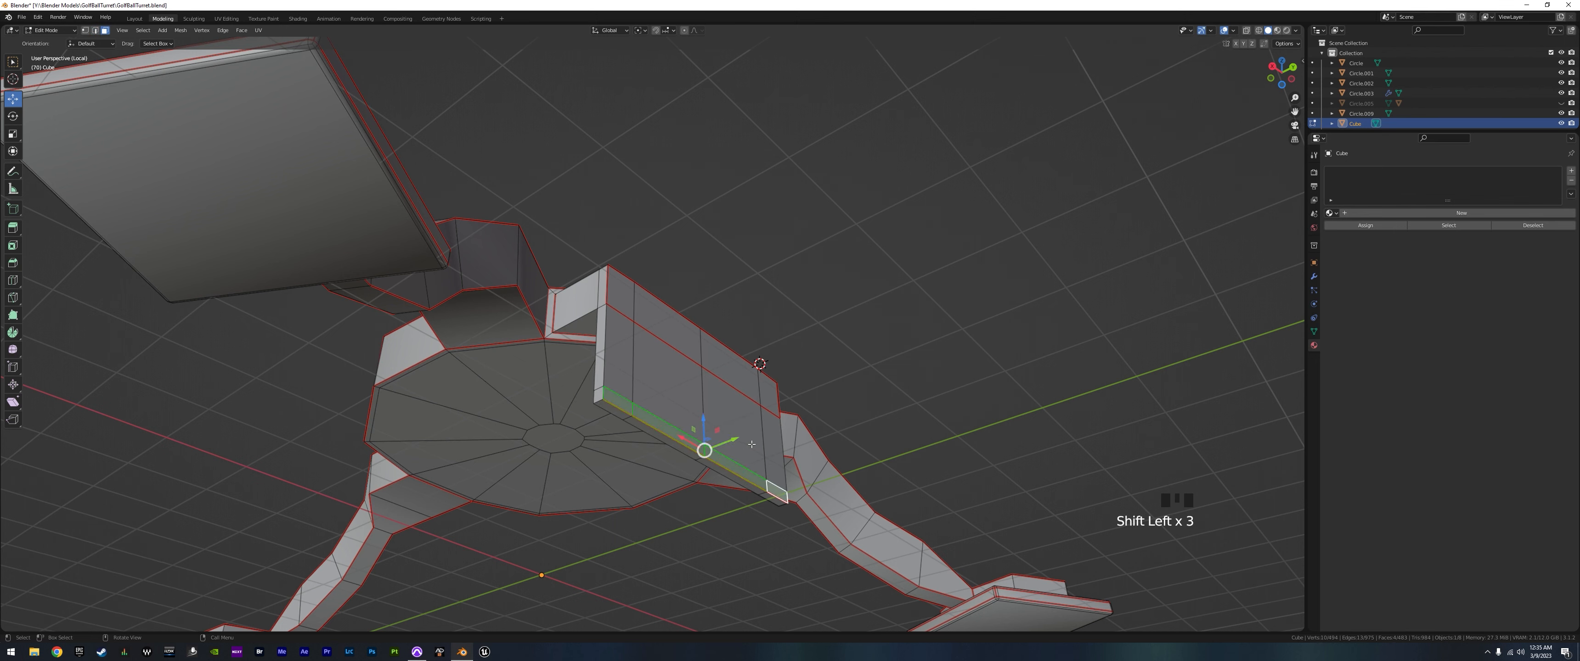
pyautogui.press('e')
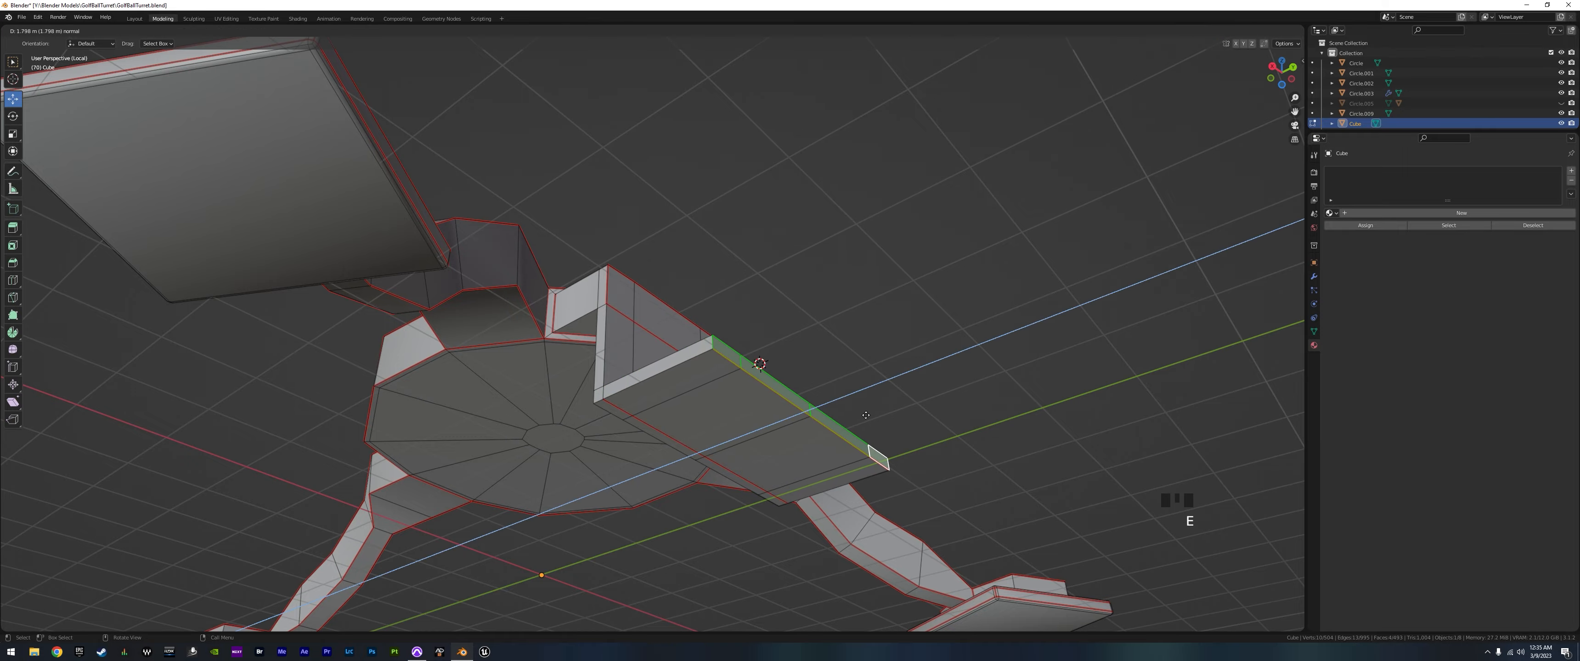
pyautogui.click(870, 402)
# - Select the four front faces in the upper row of the bracket's vertical plate and clear their seams
pyautogui.moveTo(974, 357); pyautogui.dragTo(947, 454, button='middle')
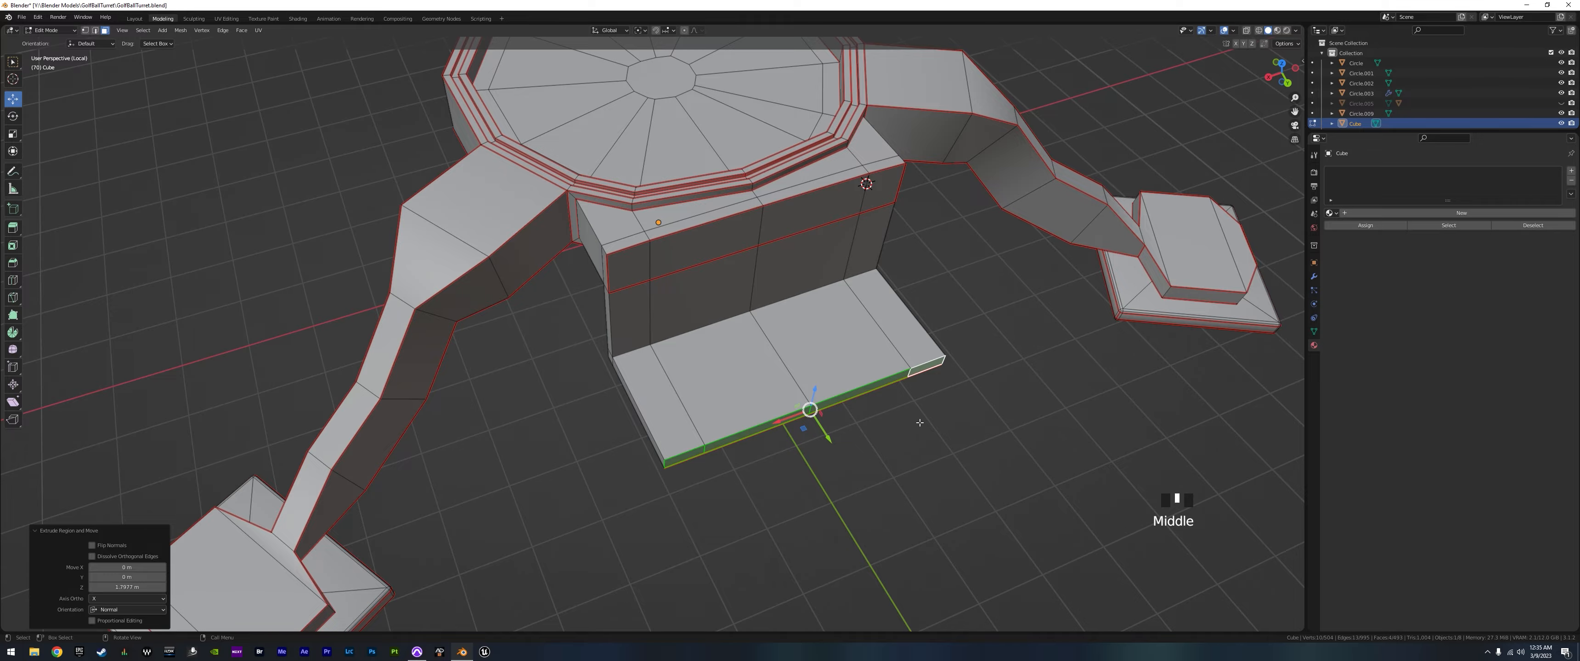
pyautogui.moveTo(770, 351); pyautogui.dragTo(853, 377, button='middle')
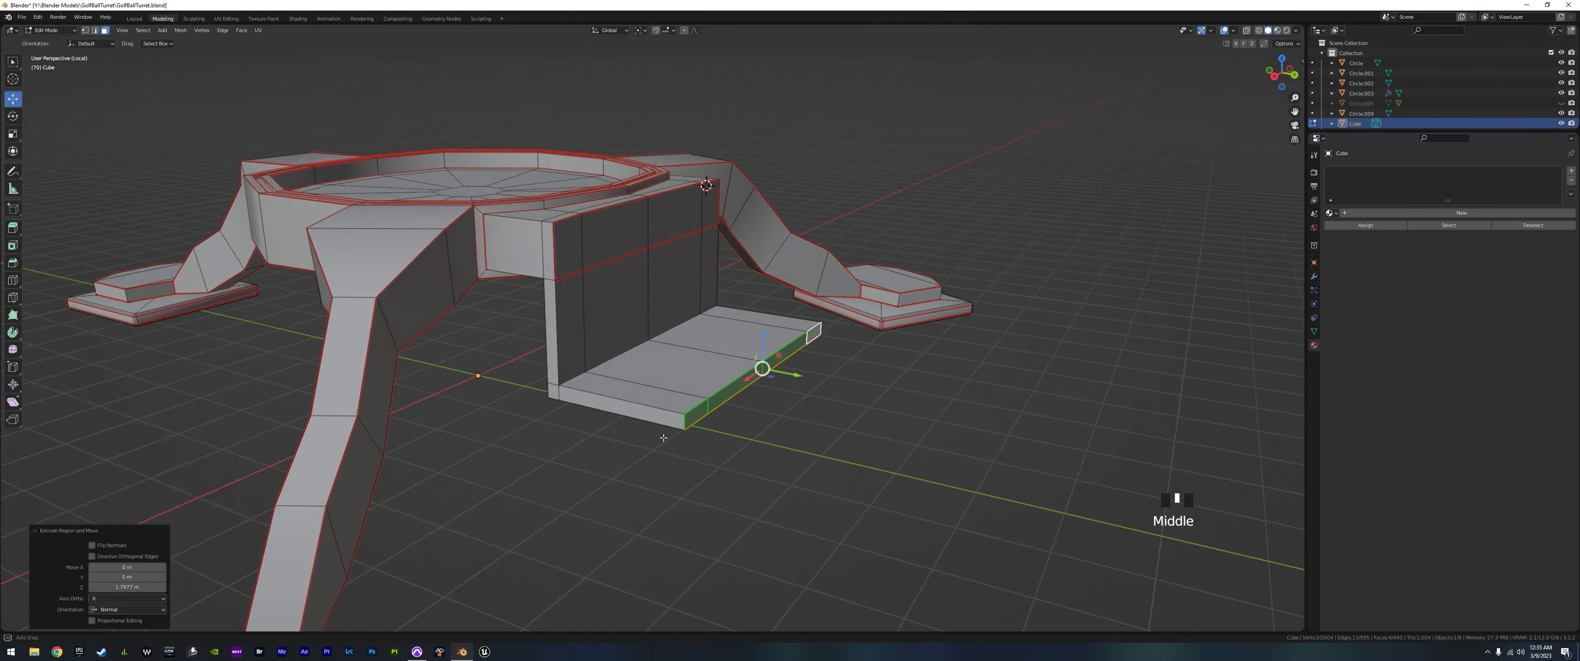
pyautogui.moveTo(663, 437); pyautogui.dragTo(636, 454, button='middle')
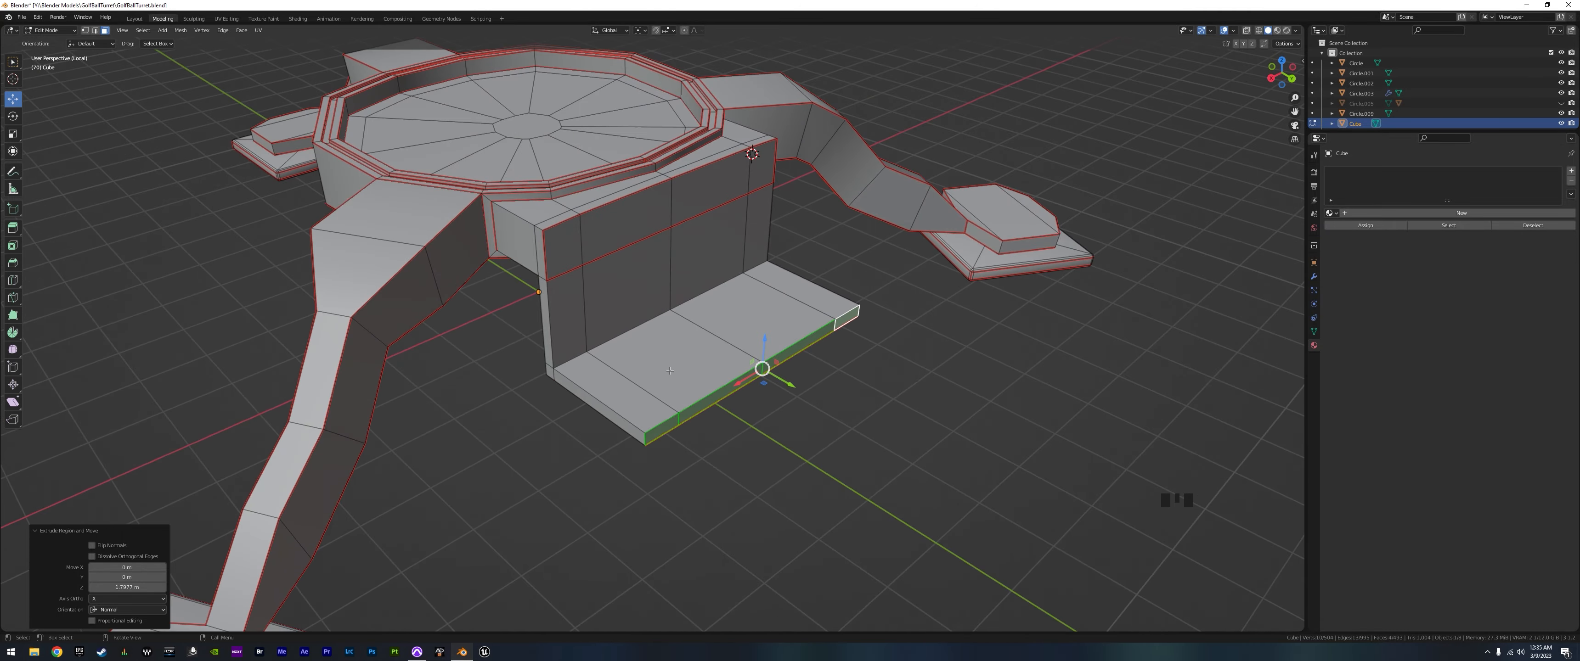
pyautogui.moveTo(693, 376); pyautogui.dragTo(741, 384, button='middle')
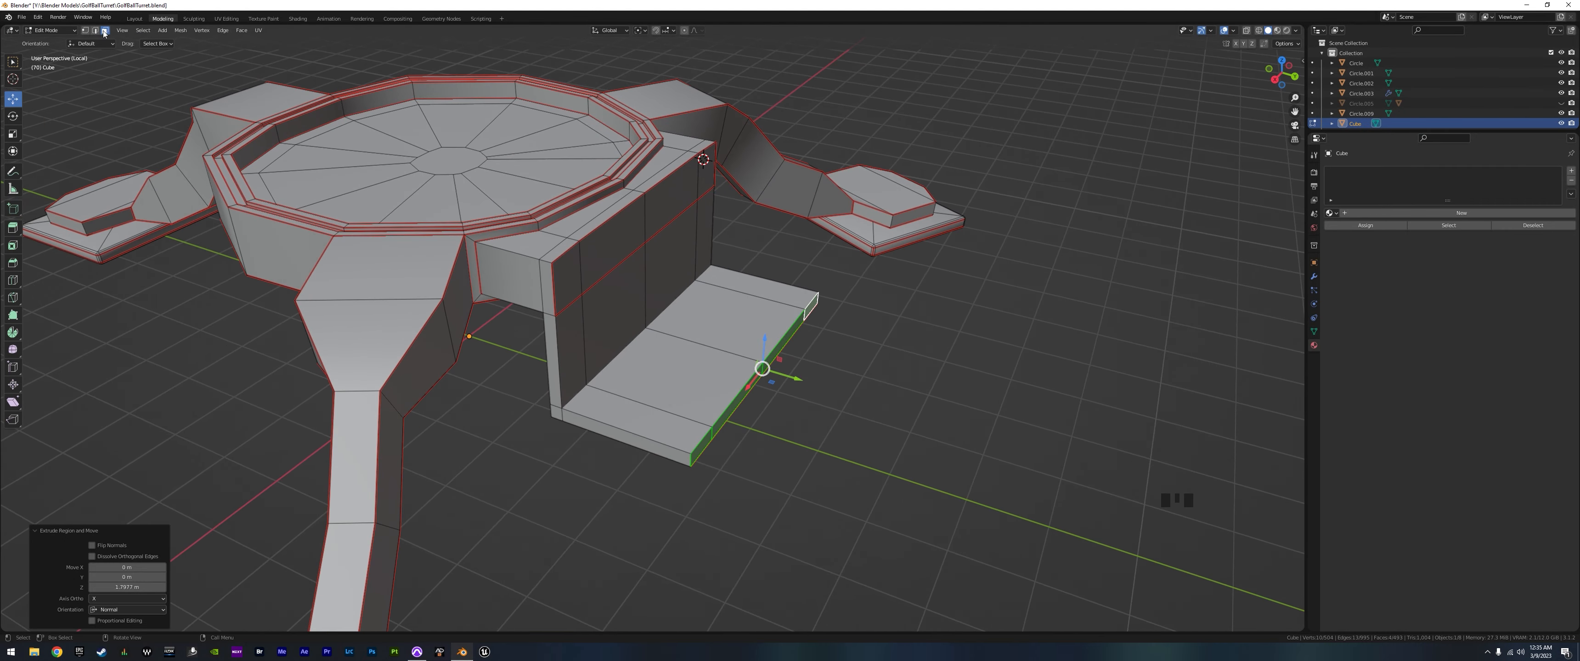
pyautogui.click(547, 290)
pyautogui.click(568, 276)
pyautogui.keyDown('shift'); pyautogui.click(606, 247); pyautogui.keyUp('shift')
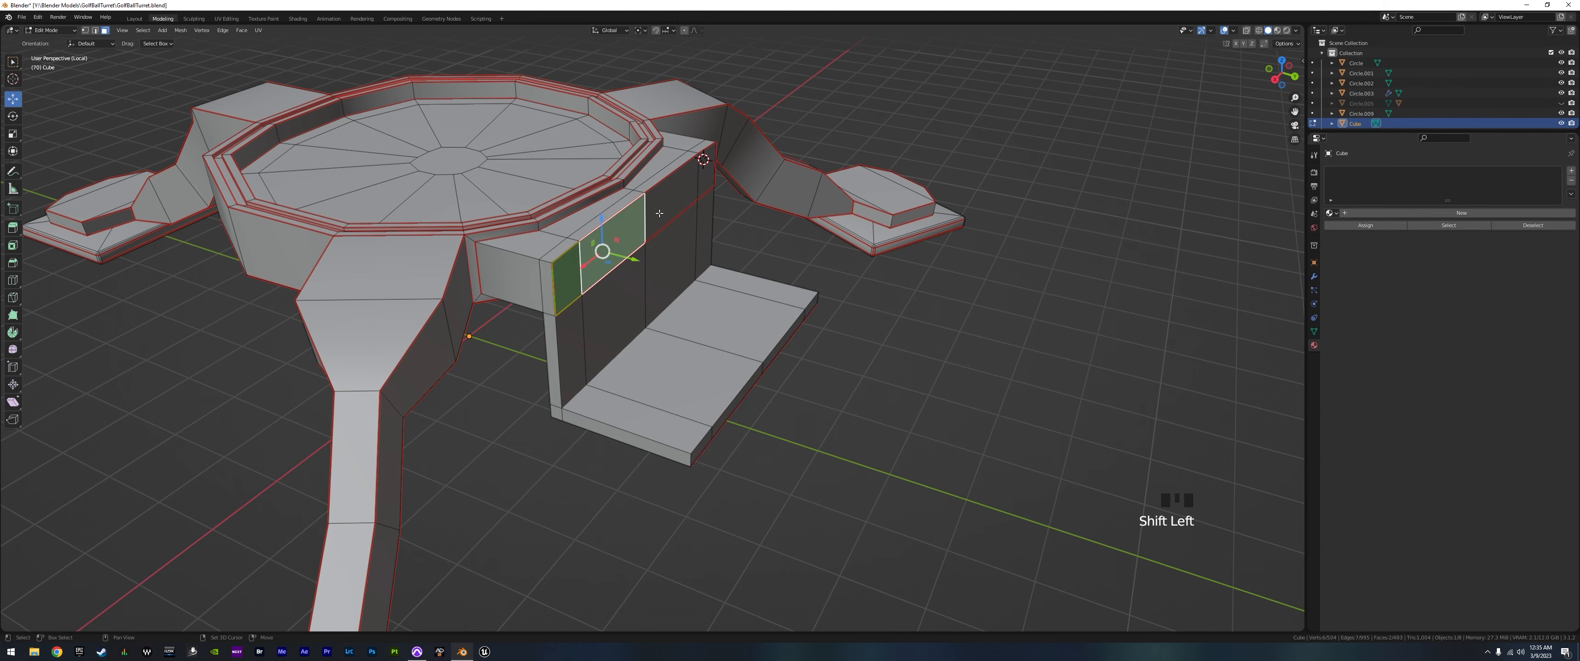
pyautogui.keyDown('shift'); pyautogui.click(681, 184); pyautogui.keyUp('shift')
pyautogui.keyDown('shift'); pyautogui.click(710, 175); pyautogui.keyUp('shift')
pyautogui.hotkey('ctrl', 'e')
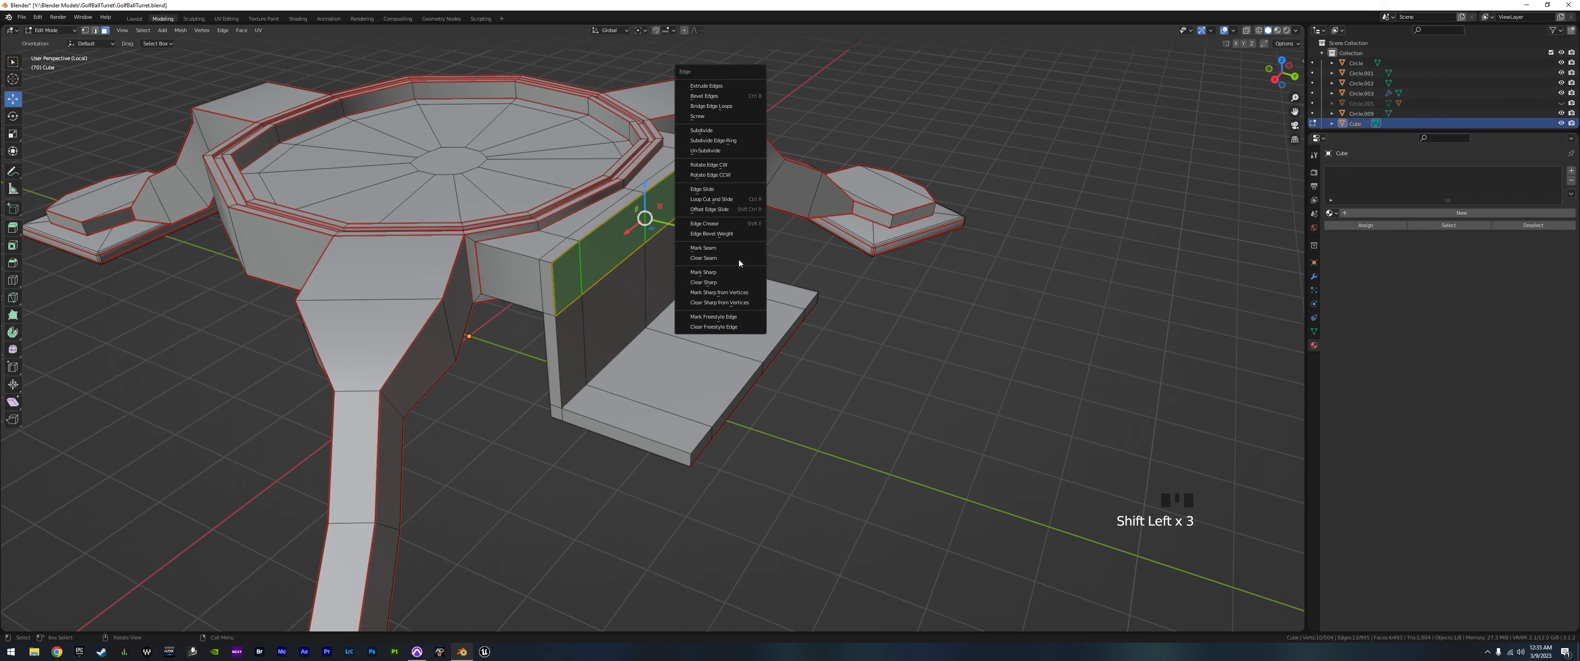
pyautogui.moveTo(587, 332); pyautogui.dragTo(586, 332, button='middle')
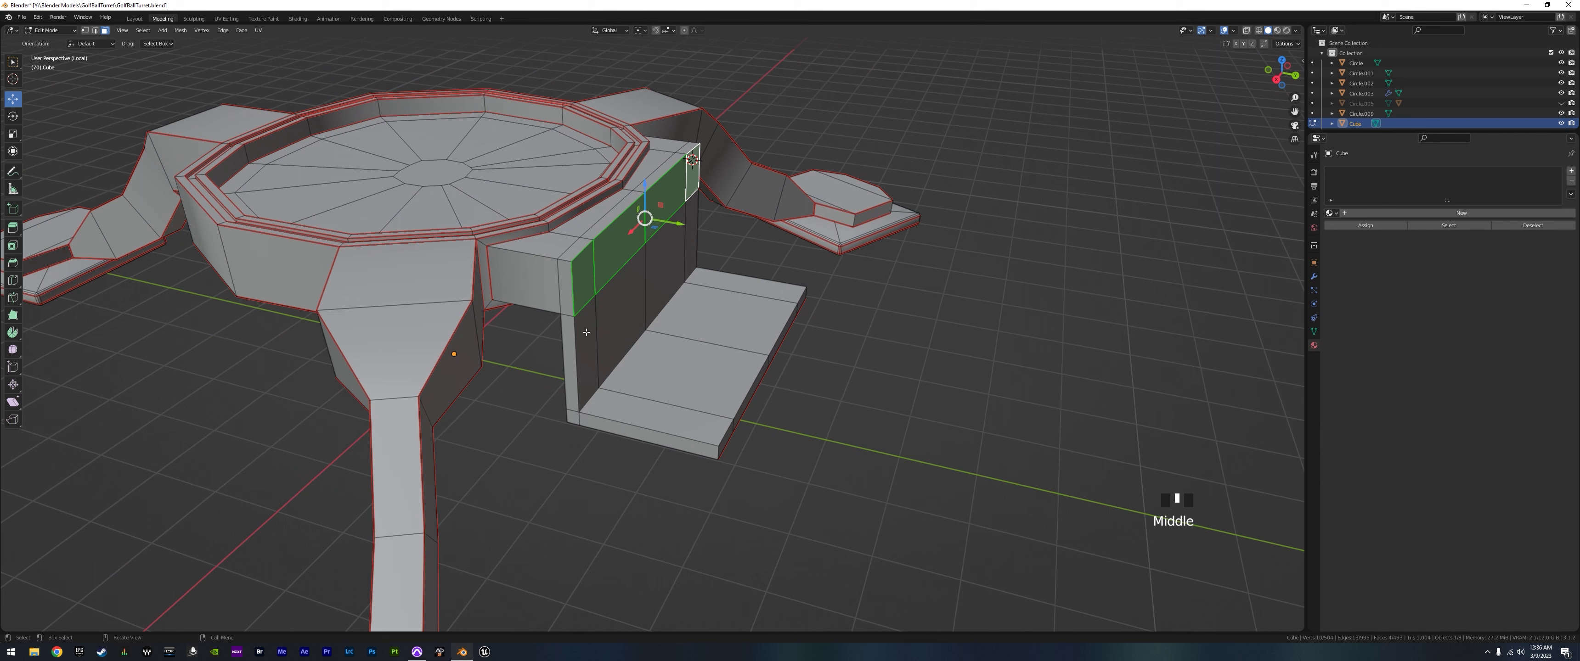
# - In edge mode, select the plate's upper front edge, its two front side edges and the shelf's upper side edges
pyautogui.click(95, 30)
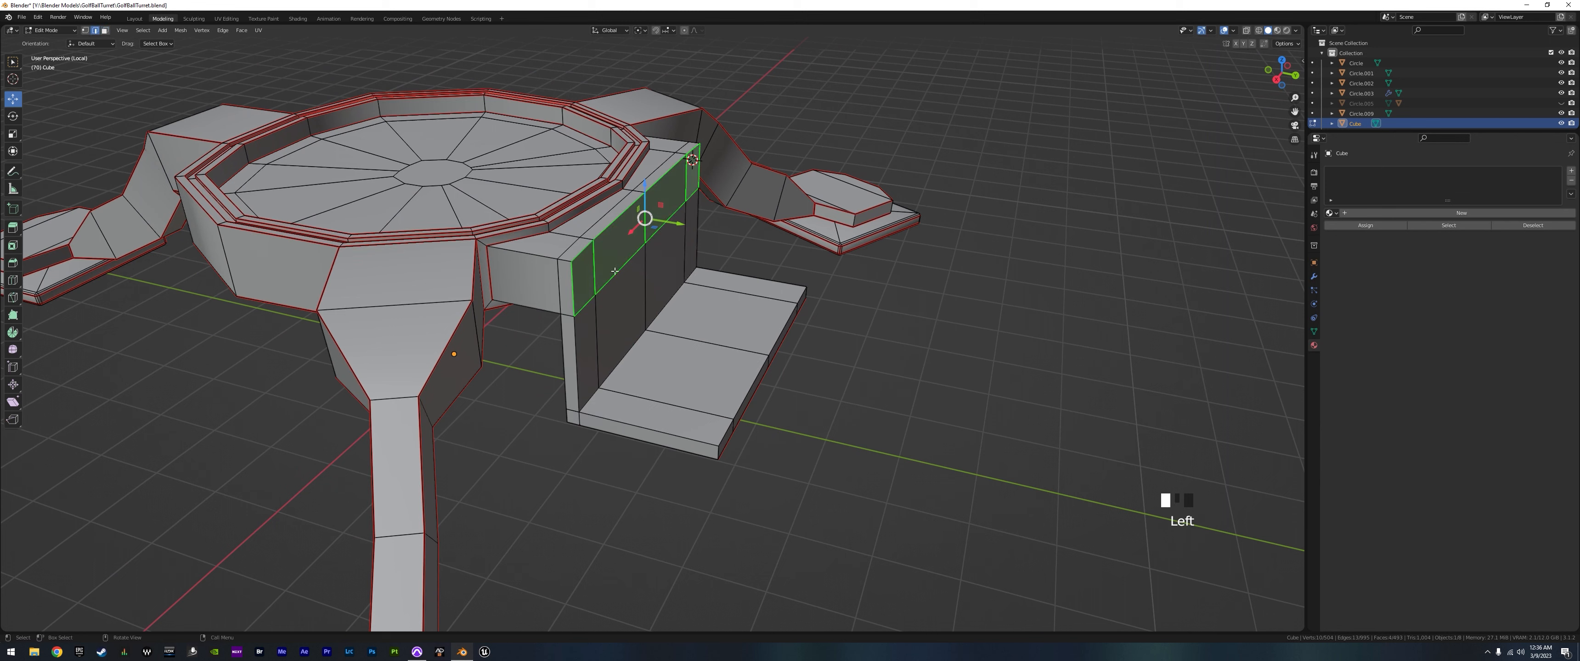
pyautogui.keyDown('alt'); pyautogui.click(587, 249); pyautogui.keyUp('alt')
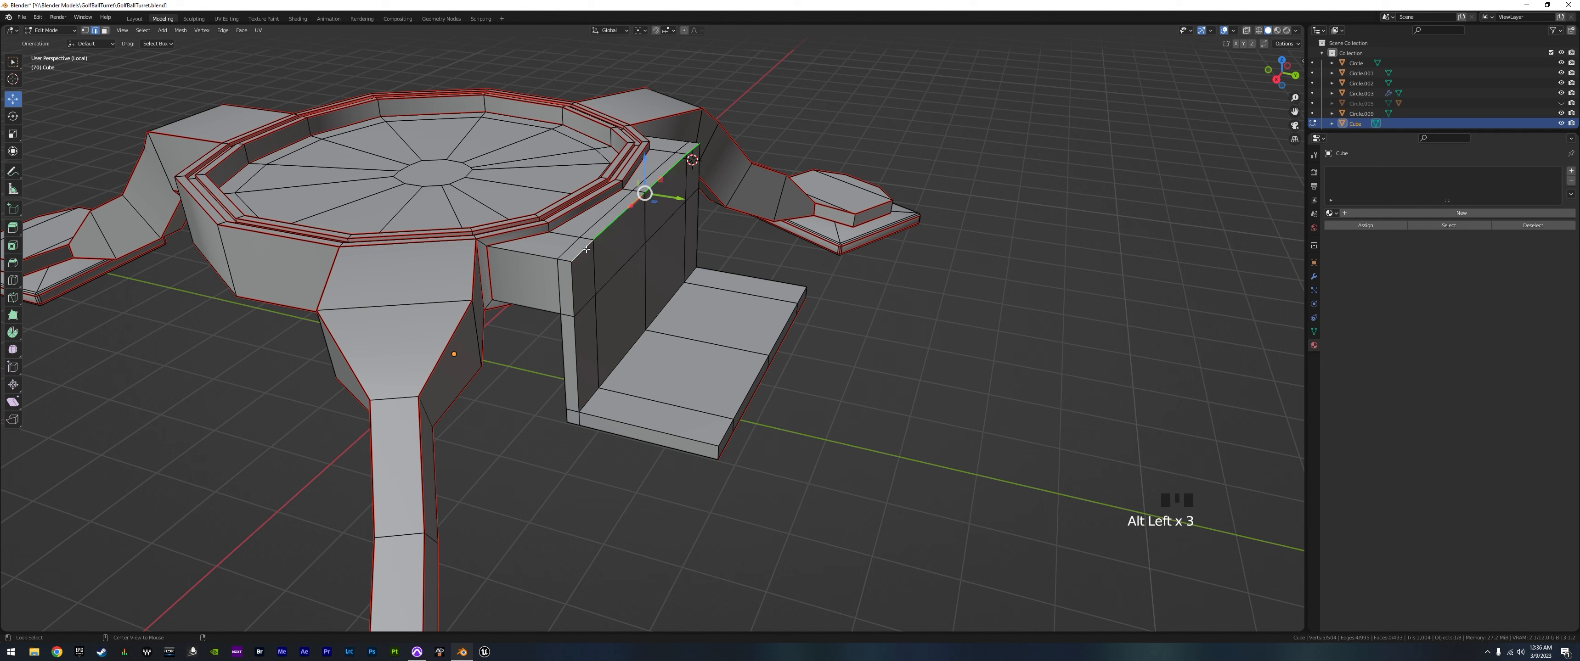
pyautogui.keyDown('alt'); pyautogui.keyDown('shift'); pyautogui.click(574, 283); pyautogui.keyUp('shift'); pyautogui.keyUp('alt')
pyautogui.keyDown('alt'); pyautogui.keyDown('shift'); pyautogui.click(596, 418); pyautogui.keyUp('shift'); pyautogui.keyUp('alt')
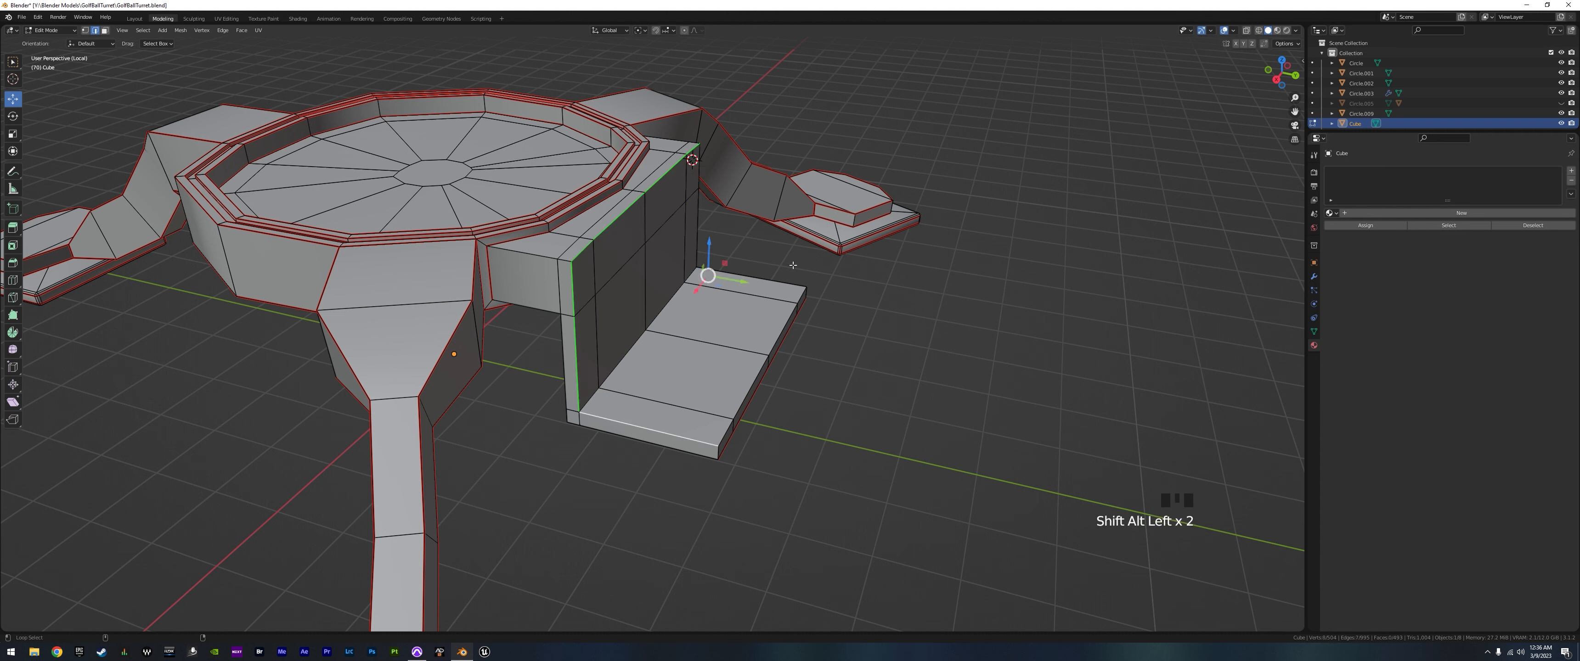
pyautogui.keyDown('alt'); pyautogui.keyDown('shift'); pyautogui.click(760, 282); pyautogui.keyUp('shift'); pyautogui.keyUp('alt')
pyautogui.keyDown('alt'); pyautogui.keyDown('shift'); pyautogui.click(698, 215); pyautogui.keyUp('shift'); pyautogui.keyUp('alt')
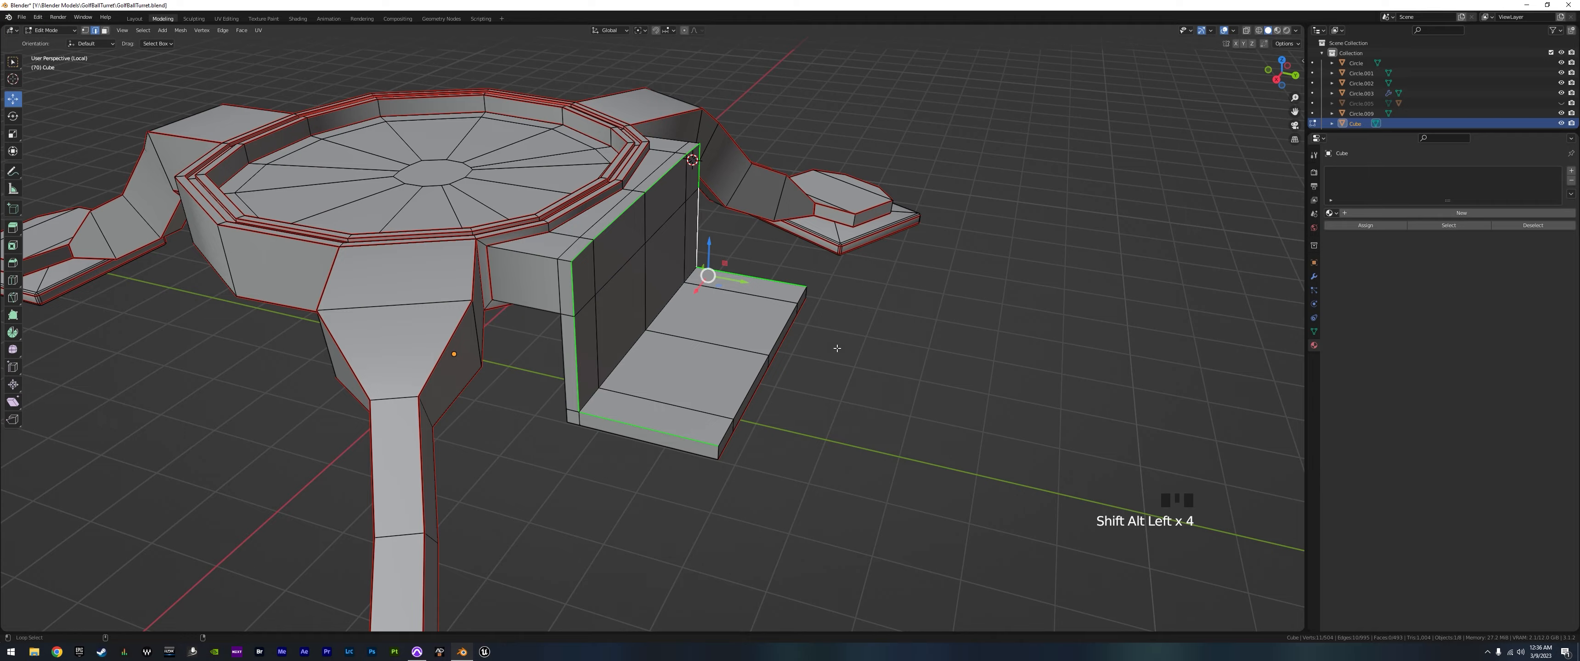
pyautogui.moveTo(832, 346); pyautogui.dragTo(823, 376, button='middle')
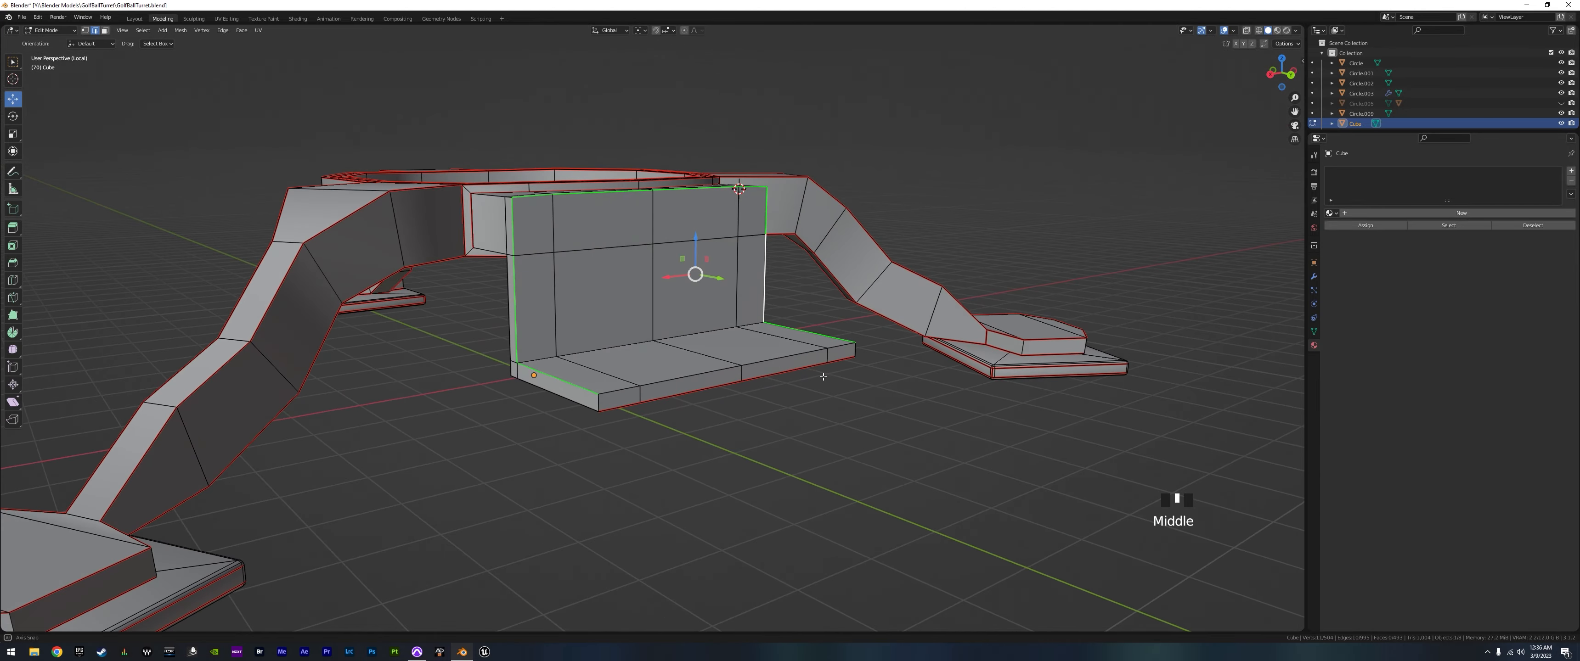
# - Add the shelf's outer lower edge, its lower side edge and the plate's rear side edge to the bracket's edge selection
pyautogui.keyDown('alt'); pyautogui.keyDown('shift'); pyautogui.click(606, 408); pyautogui.keyUp('shift'); pyautogui.keyUp('alt')
pyautogui.moveTo(855, 348); pyautogui.dragTo(868, 458, button='middle')
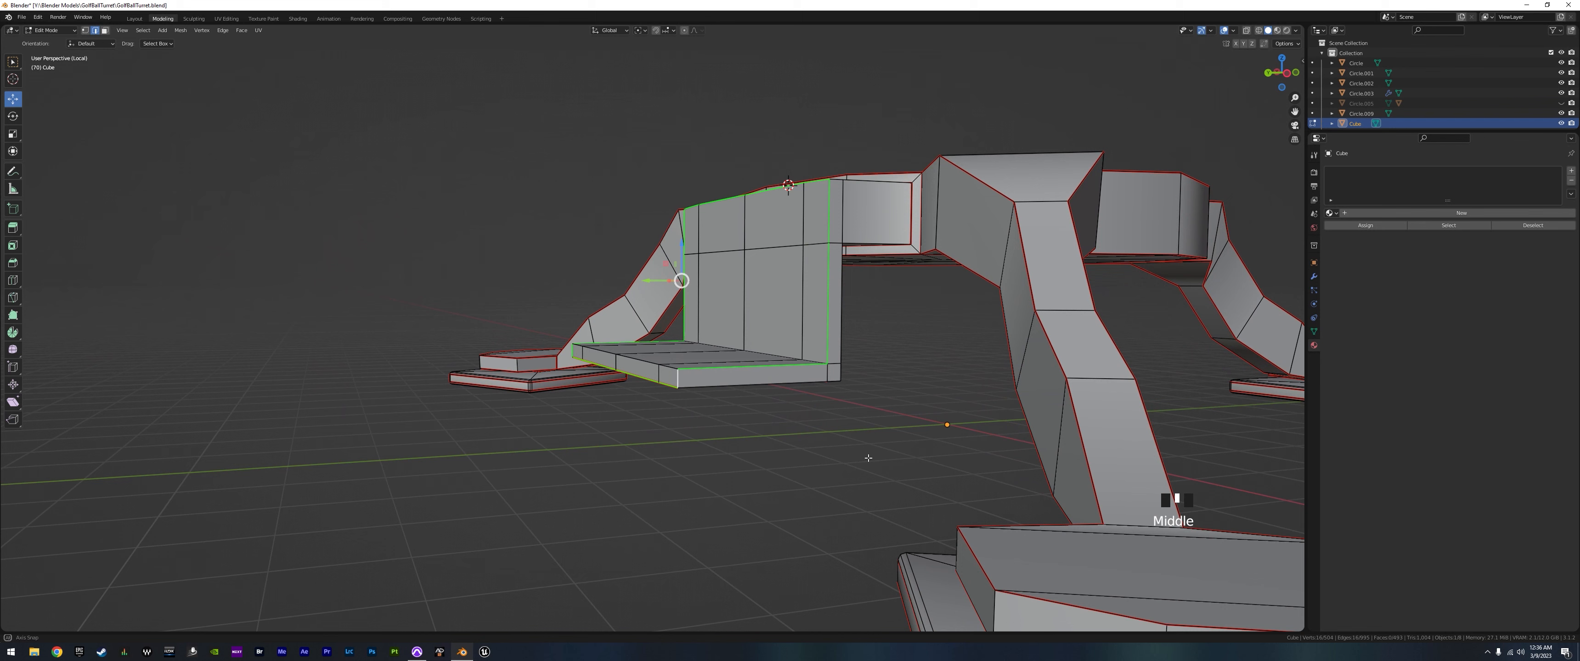
pyautogui.keyDown('alt'); pyautogui.keyDown('shift'); pyautogui.click(766, 384); pyautogui.keyUp('shift'); pyautogui.keyUp('alt')
pyautogui.keyDown('alt'); pyautogui.keyDown('shift'); pyautogui.click(850, 320); pyautogui.keyUp('shift'); pyautogui.keyUp('alt')
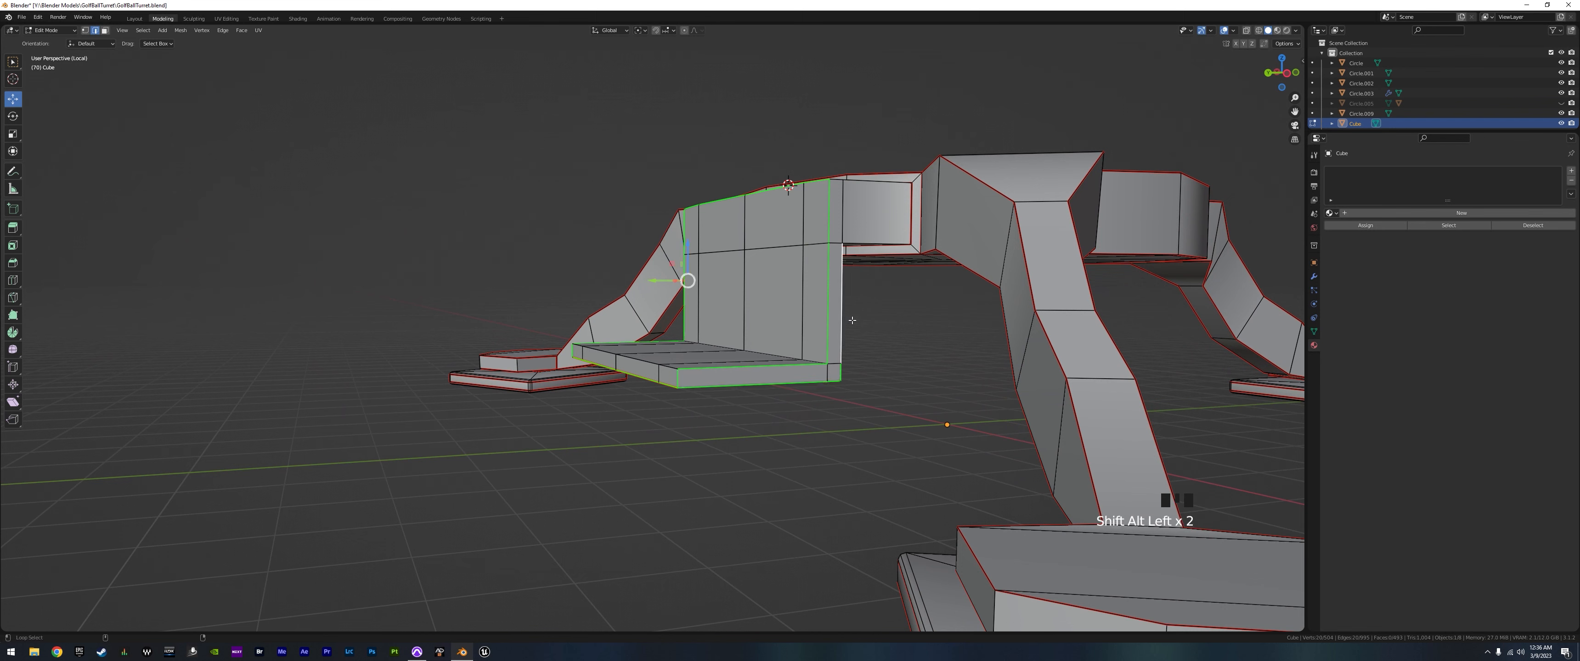
pyautogui.keyDown('alt'); pyautogui.keyDown('shift'); pyautogui.click(857, 243); pyautogui.keyUp('shift'); pyautogui.keyUp('alt')
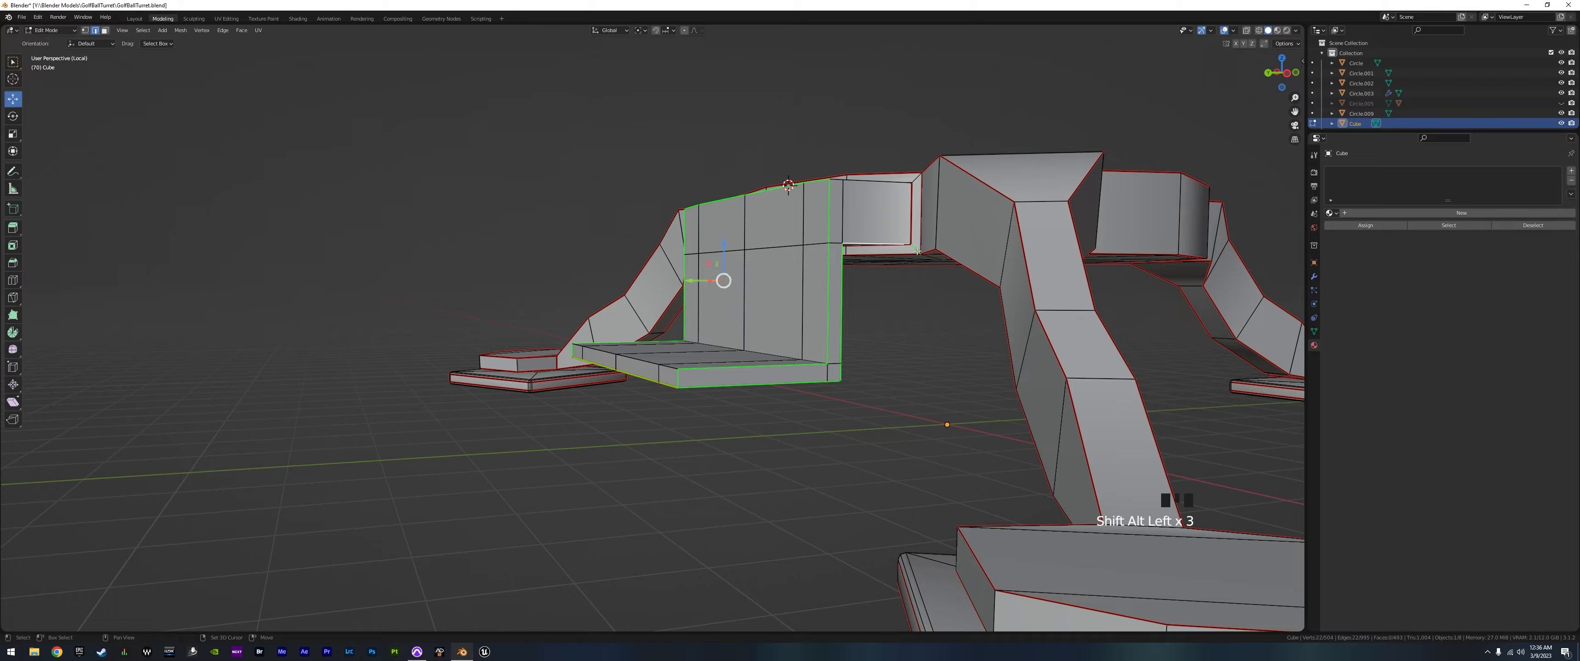
# - Add the upper side edges of the block joining the ring wall to the plate to the selection
pyautogui.keyDown('shift'); pyautogui.click(874, 181); pyautogui.keyUp('shift')
pyautogui.keyDown('shift'); pyautogui.click(874, 181); pyautogui.keyUp('shift')
pyautogui.moveTo(873, 181); pyautogui.dragTo(589, 342, button='middle')
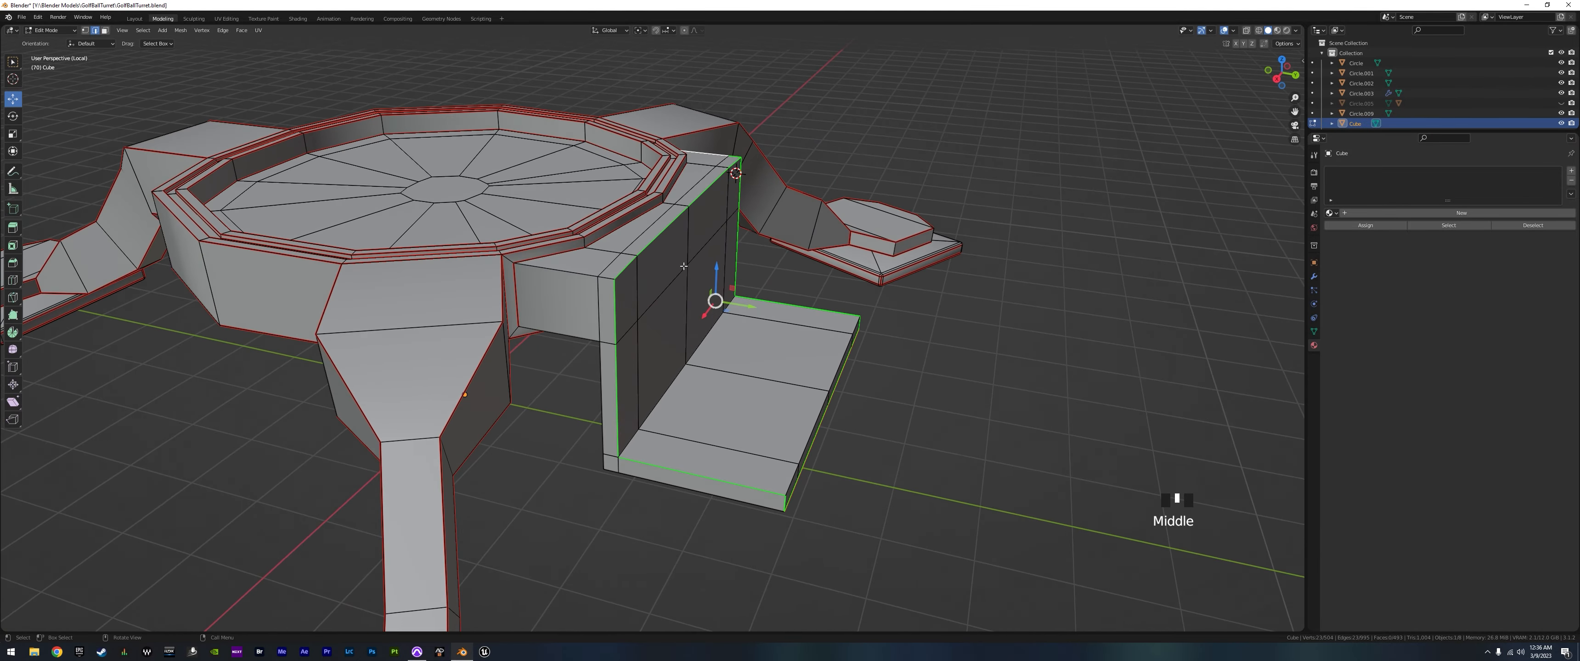
pyautogui.keyDown('alt'); pyautogui.keyDown('shift'); pyautogui.click(588, 341); pyautogui.keyUp('shift'); pyautogui.keyUp('alt')
pyautogui.keyDown('alt'); pyautogui.keyDown('shift'); pyautogui.click(588, 341); pyautogui.keyUp('shift'); pyautogui.keyUp('alt')
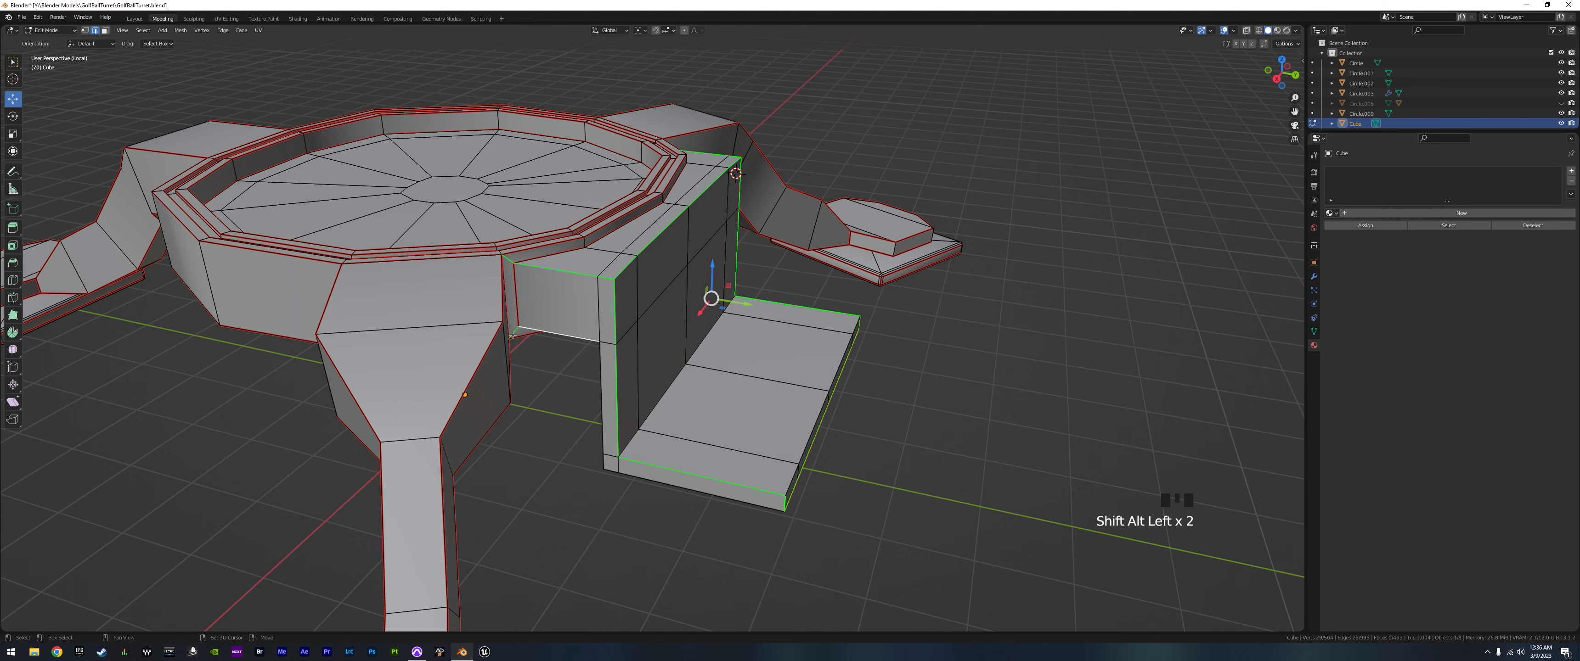
pyautogui.keyDown('shift'); pyautogui.click(513, 271); pyautogui.keyUp('shift')
pyautogui.keyDown('shift'); pyautogui.click(508, 260); pyautogui.keyUp('shift')
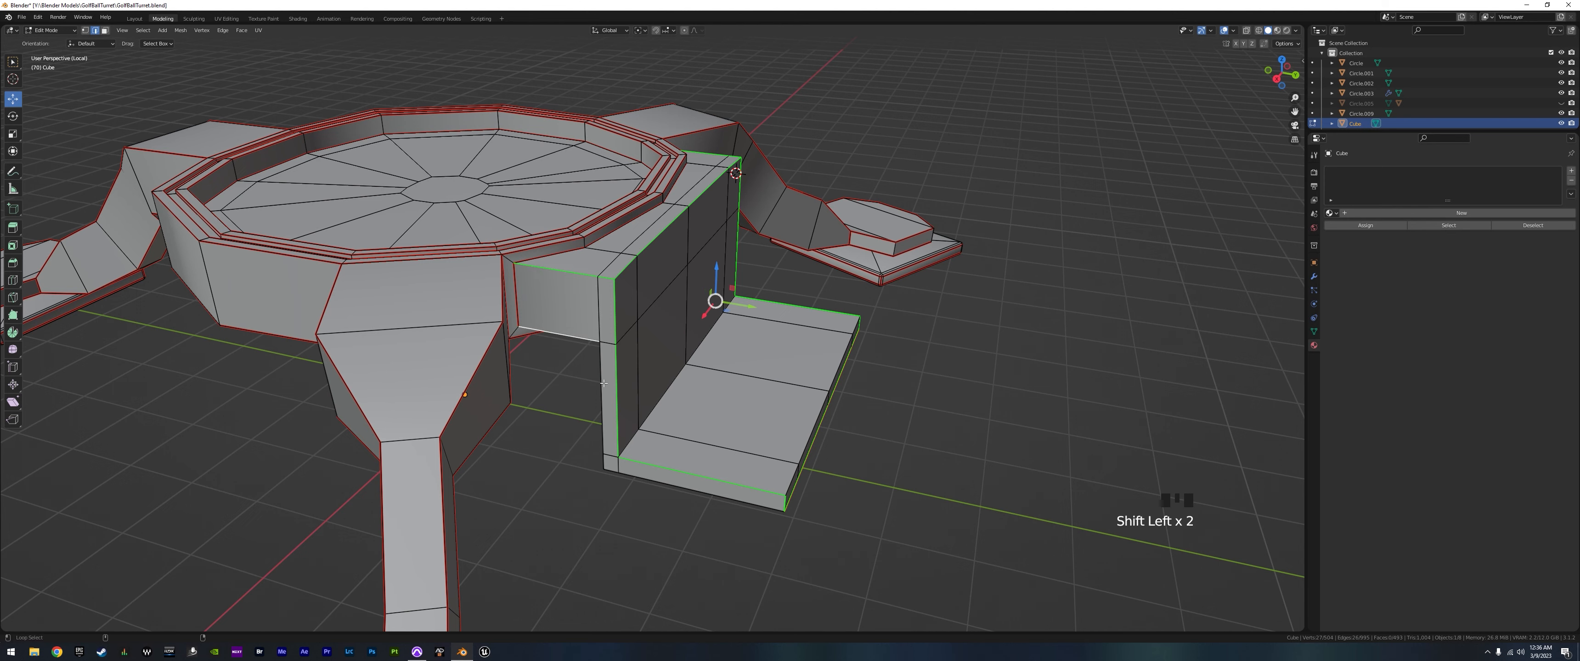
# - Add the remaining rear side and underside edges of the bracket, and mark all the selected edges as seams
pyautogui.keyDown('alt'); pyautogui.keyDown('shift'); pyautogui.click(603, 383); pyautogui.keyUp('shift'); pyautogui.keyUp('alt')
pyautogui.keyDown('alt'); pyautogui.keyDown('shift'); pyautogui.click(638, 475); pyautogui.keyUp('shift'); pyautogui.keyUp('alt')
pyautogui.moveTo(638, 475); pyautogui.dragTo(860, 395, button='middle')
pyautogui.moveTo(804, 351); pyautogui.dragTo(753, 247, button='middle')
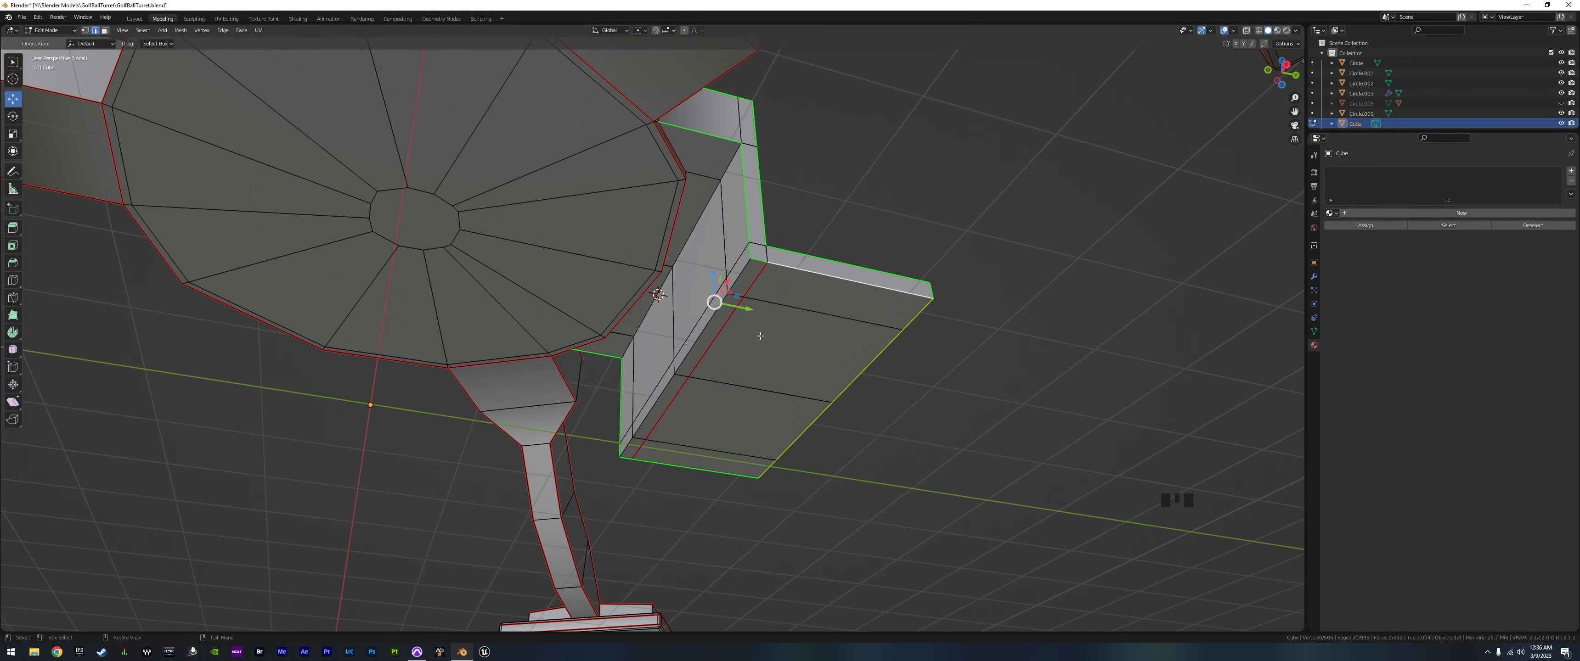
pyautogui.moveTo(760, 335); pyautogui.dragTo(702, 430, button='middle')
pyautogui.hotkey('ctrl', 'e')
pyautogui.click(871, 325)
# - Leave local view and move the whole control box mesh outward along Y over the new shelf
pyautogui.press('/')
pyautogui.press('Tab')
pyautogui.click(694, 435)
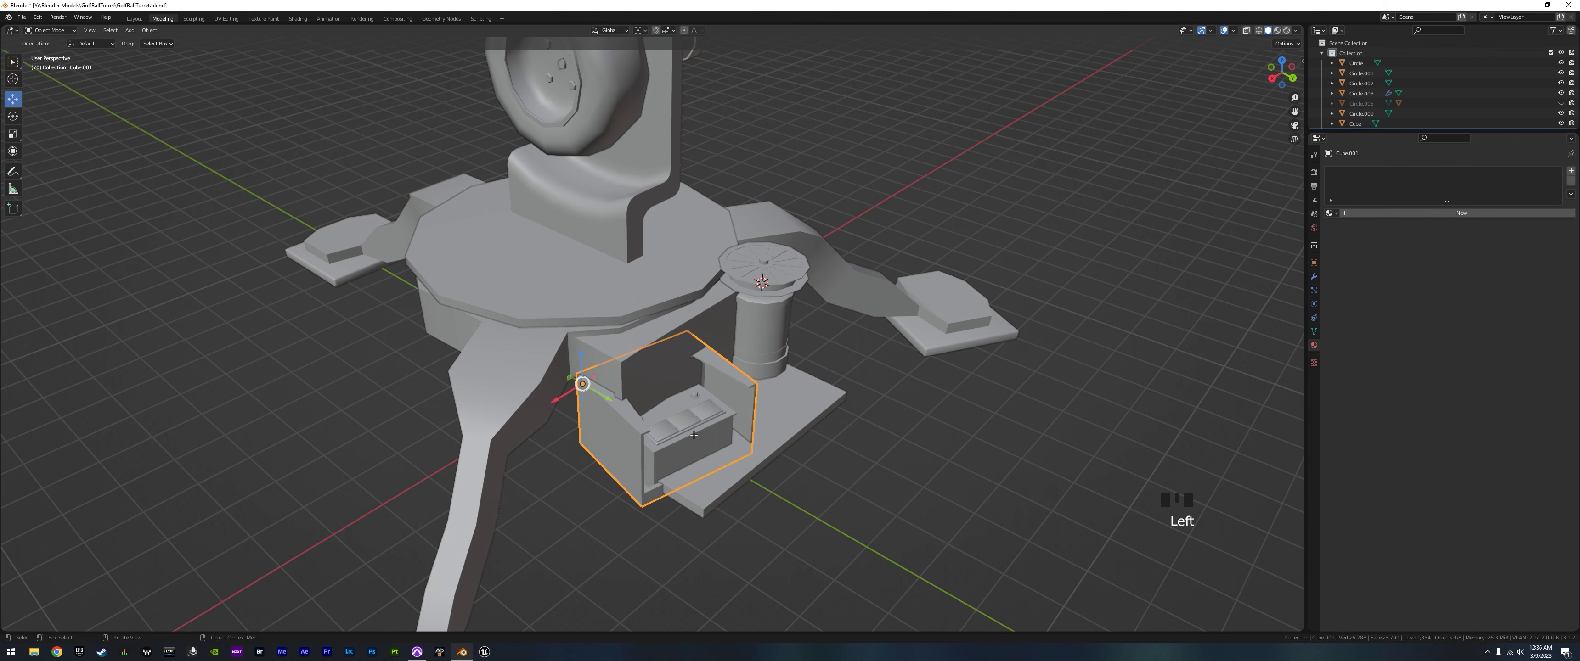
pyautogui.press('Tab')
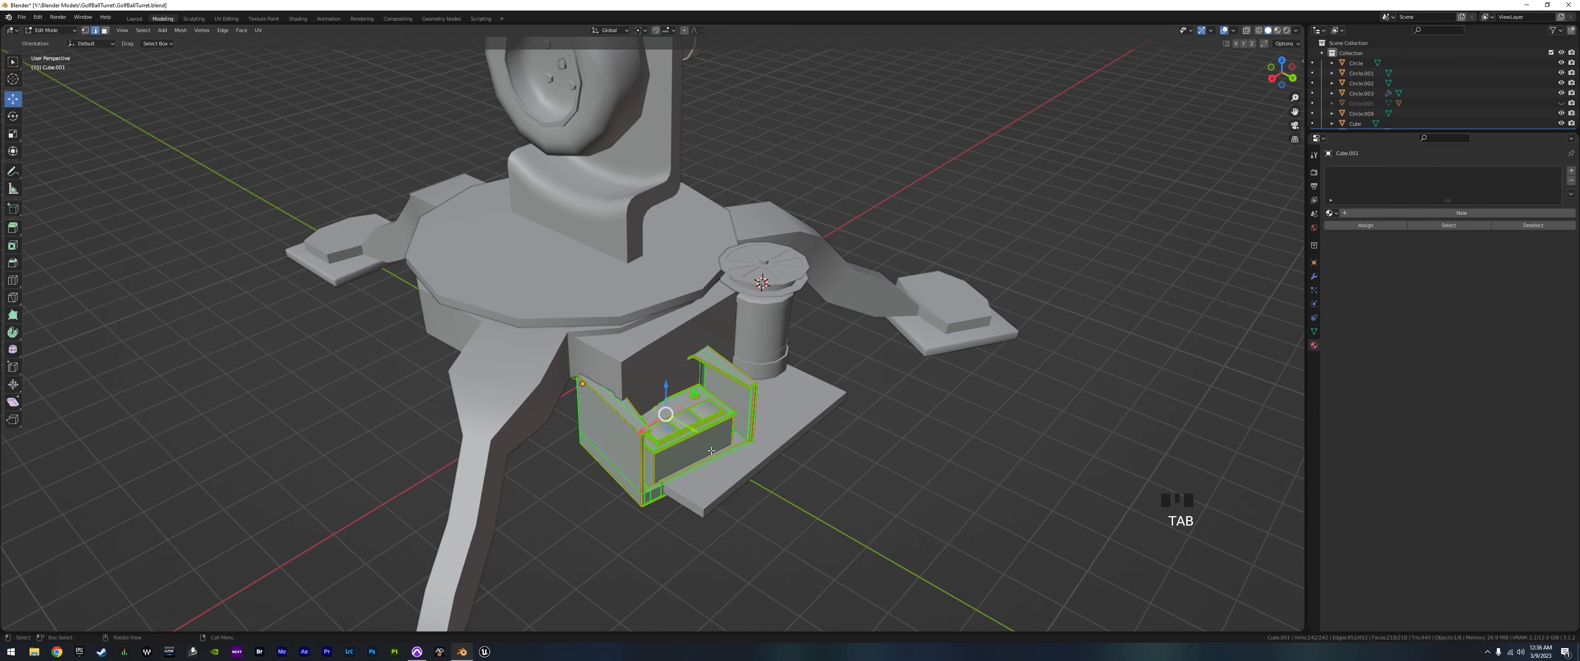
pyautogui.moveTo(695, 436); pyautogui.dragTo(845, 482)
# - Rotate the control box about the global Z axis until it sits roughly square to the shelf, and nudge it along Y
pyautogui.moveTo(845, 481); pyautogui.dragTo(744, 494, button='middle')
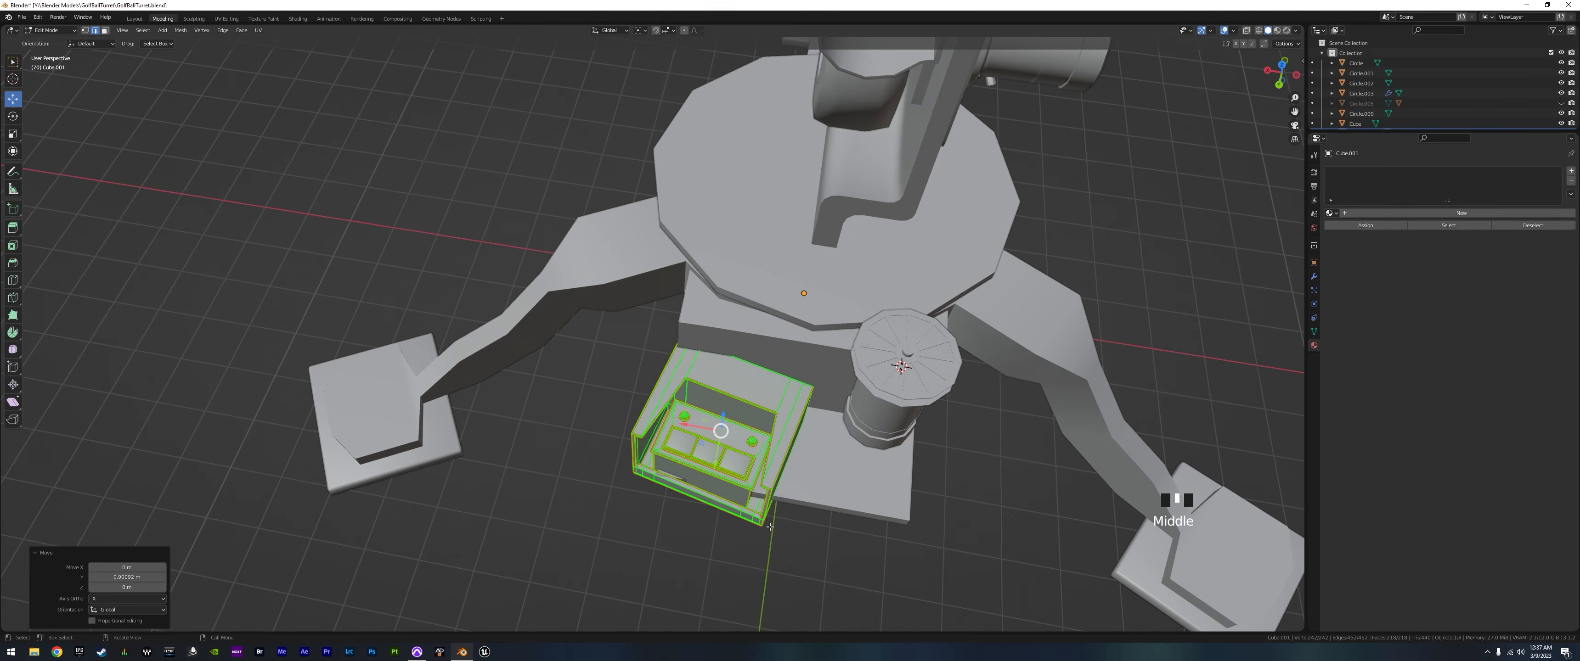
pyautogui.press('r')
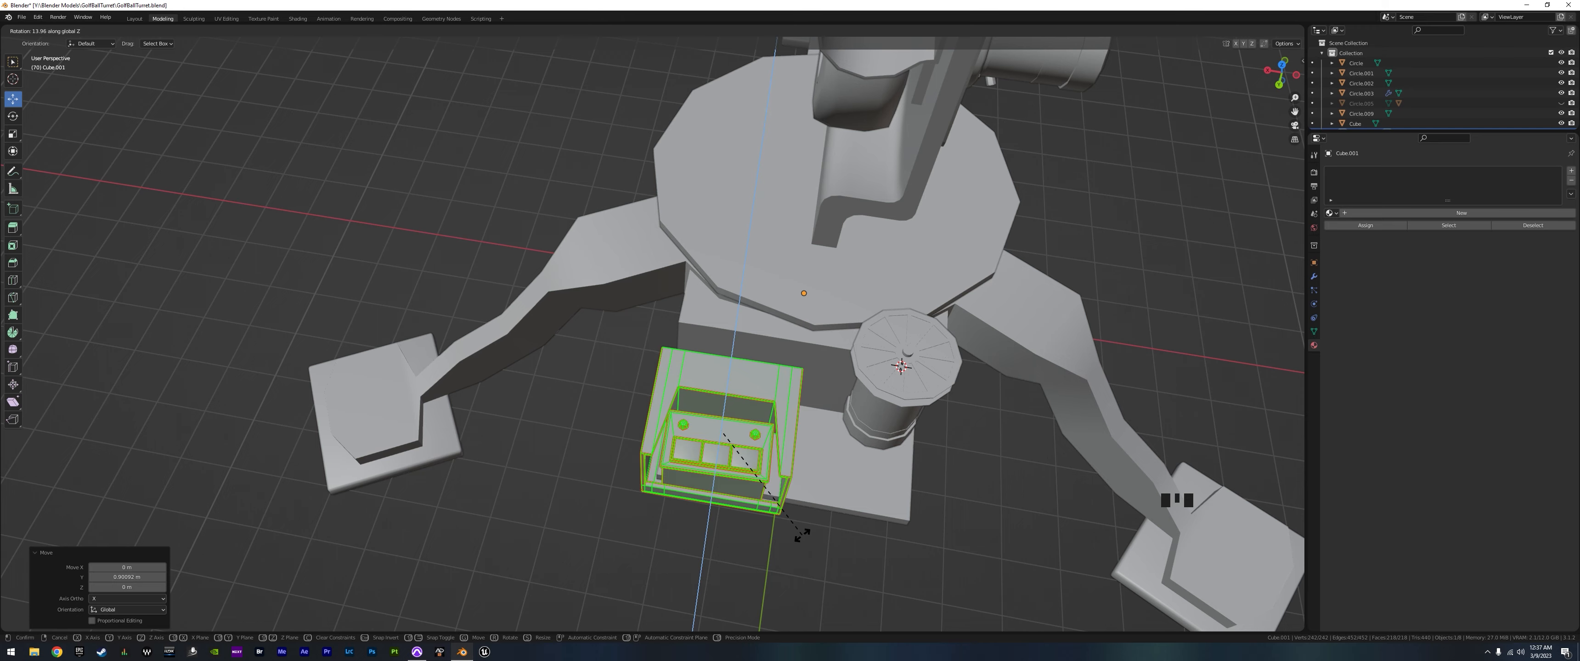
pyautogui.click(786, 536)
pyautogui.moveTo(715, 467); pyautogui.dragTo(803, 488)
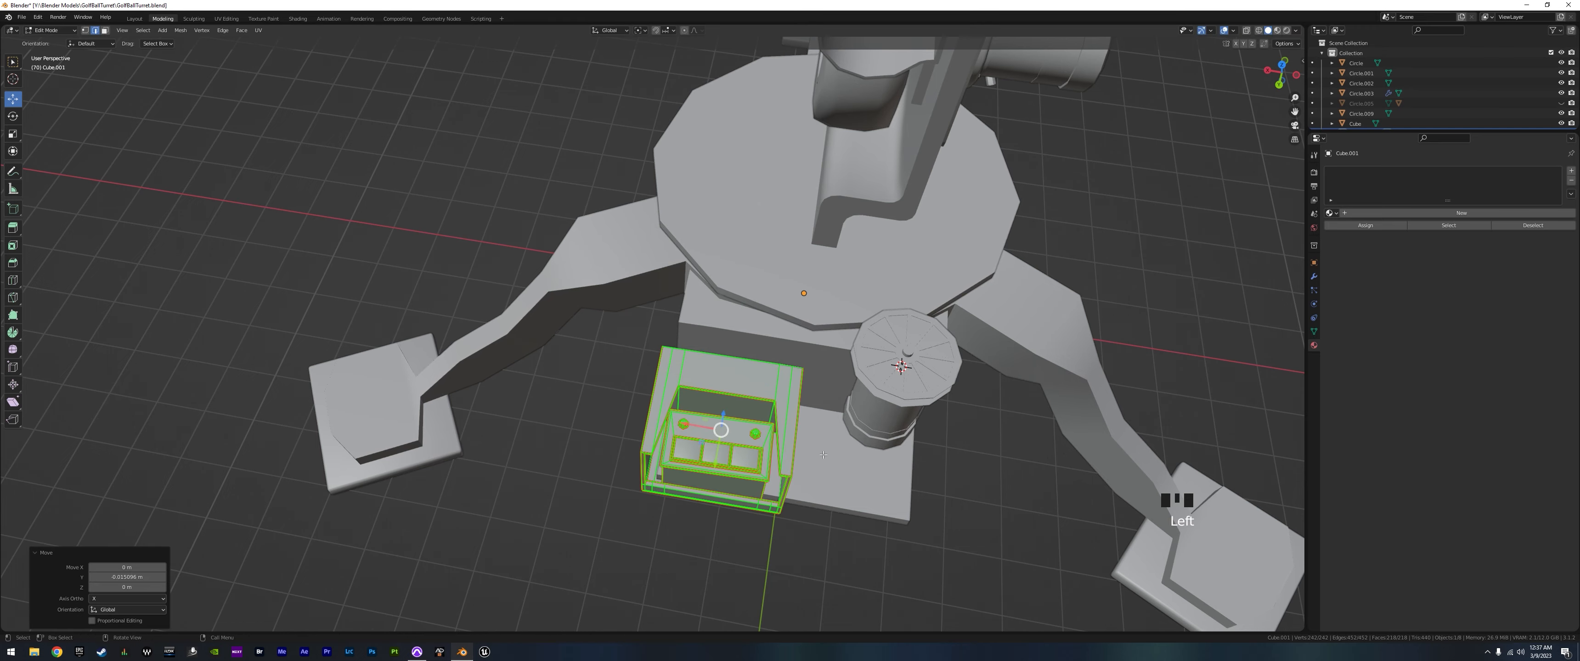
# - From the top view with X-ray on, open the control box and the tripod base together for mesh editing
pyautogui.press('KP_7')
pyautogui.scroll(10, 823, 455)
pyautogui.keyDown('shift'); pyautogui.moveTo(737, 384); pyautogui.dragTo(697, 121, button='middle'); pyautogui.keyUp('shift')
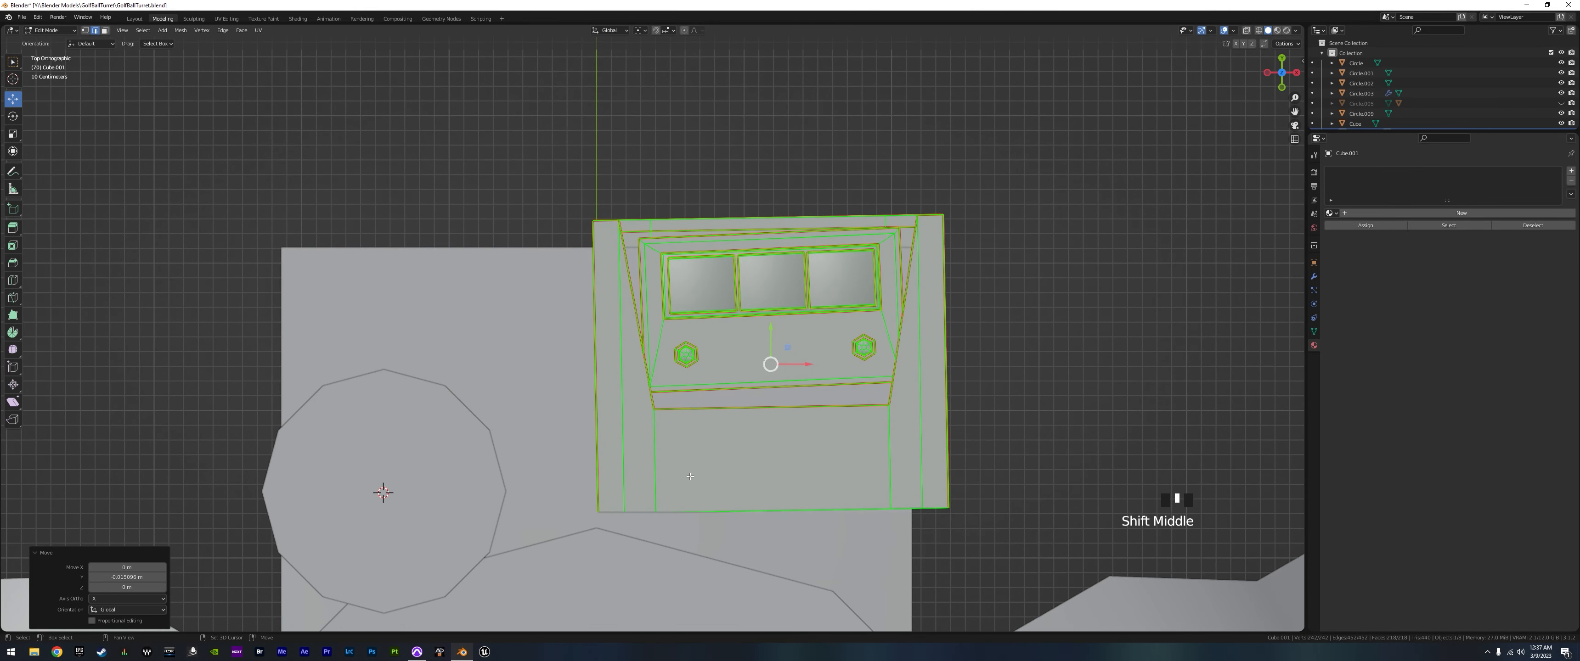
pyautogui.keyDown('shift'); pyautogui.moveTo(690, 476); pyautogui.dragTo(710, 320, button='middle'); pyautogui.keyUp('shift')
pyautogui.click(1246, 30)
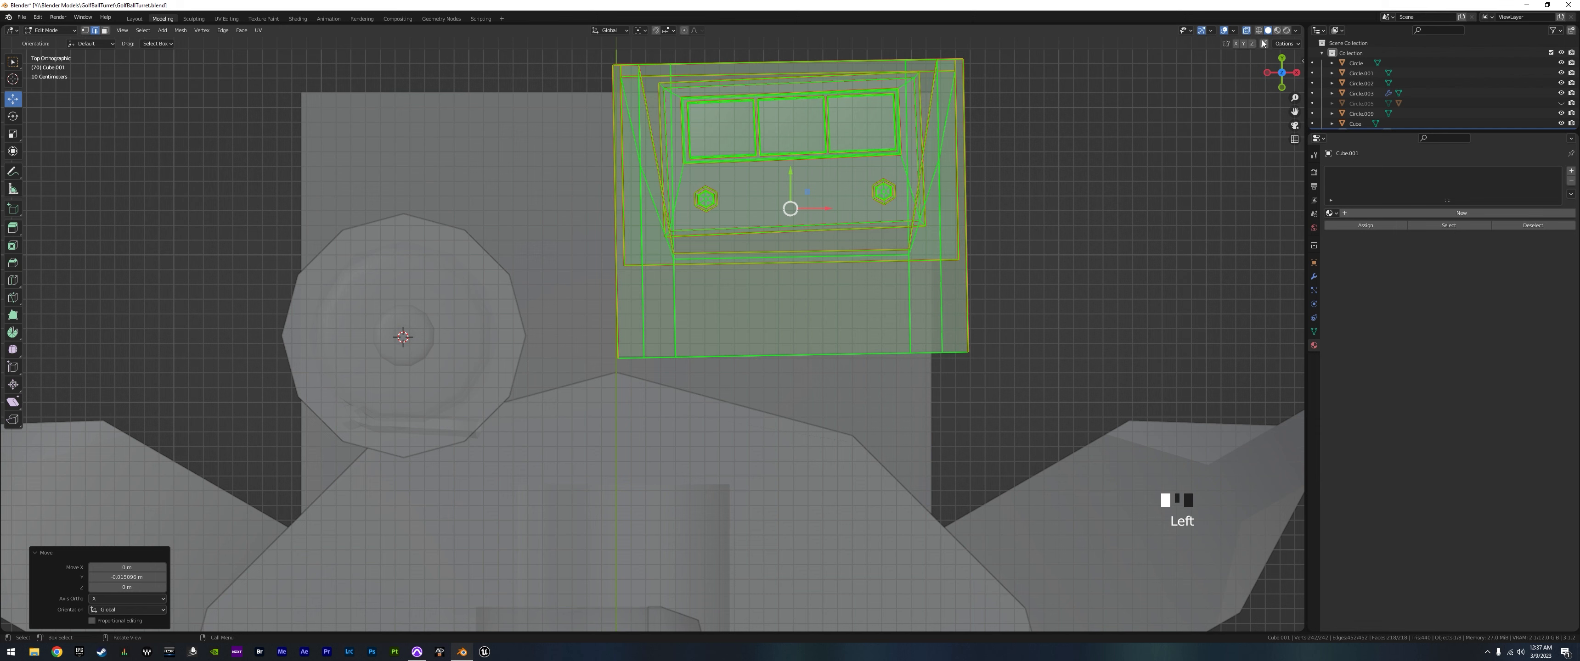
pyautogui.press('Tab')
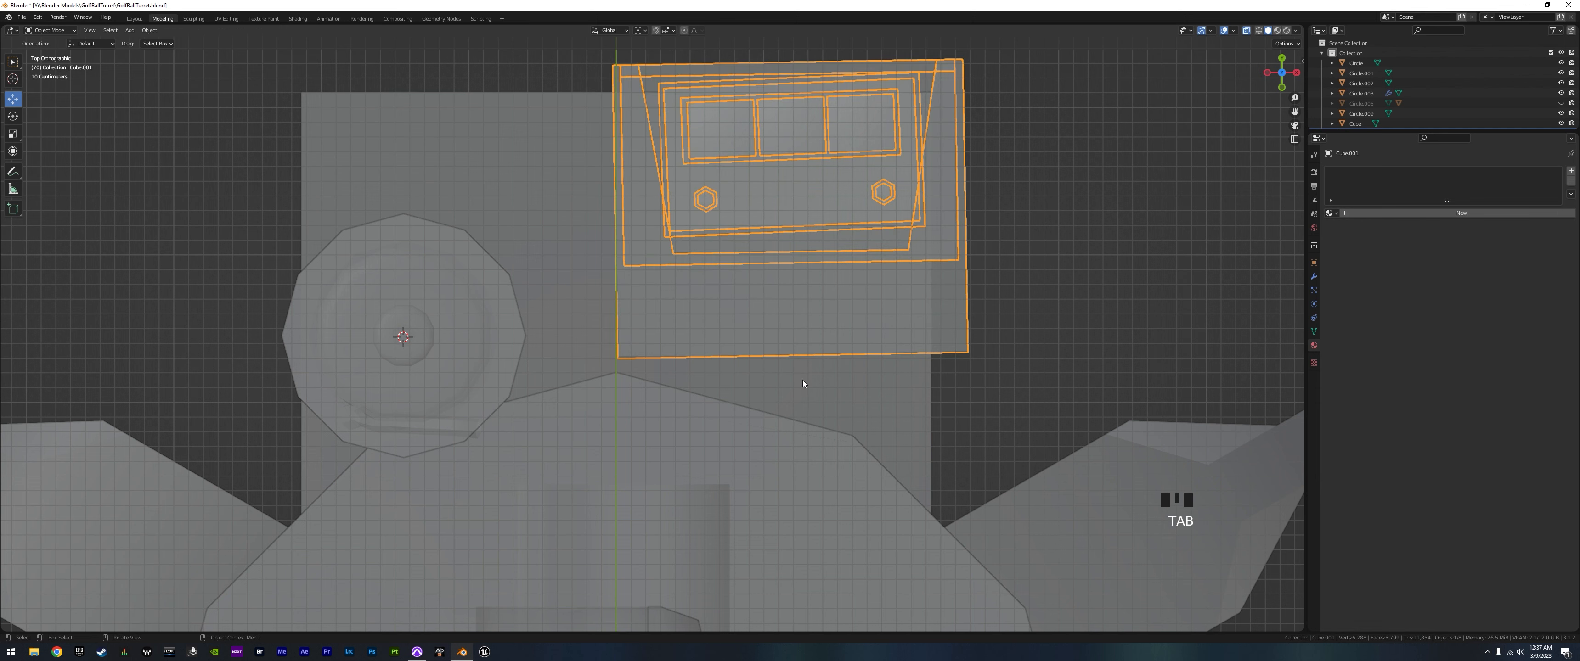
pyautogui.keyDown('shift'); pyautogui.click(571, 311); pyautogui.keyUp('shift')
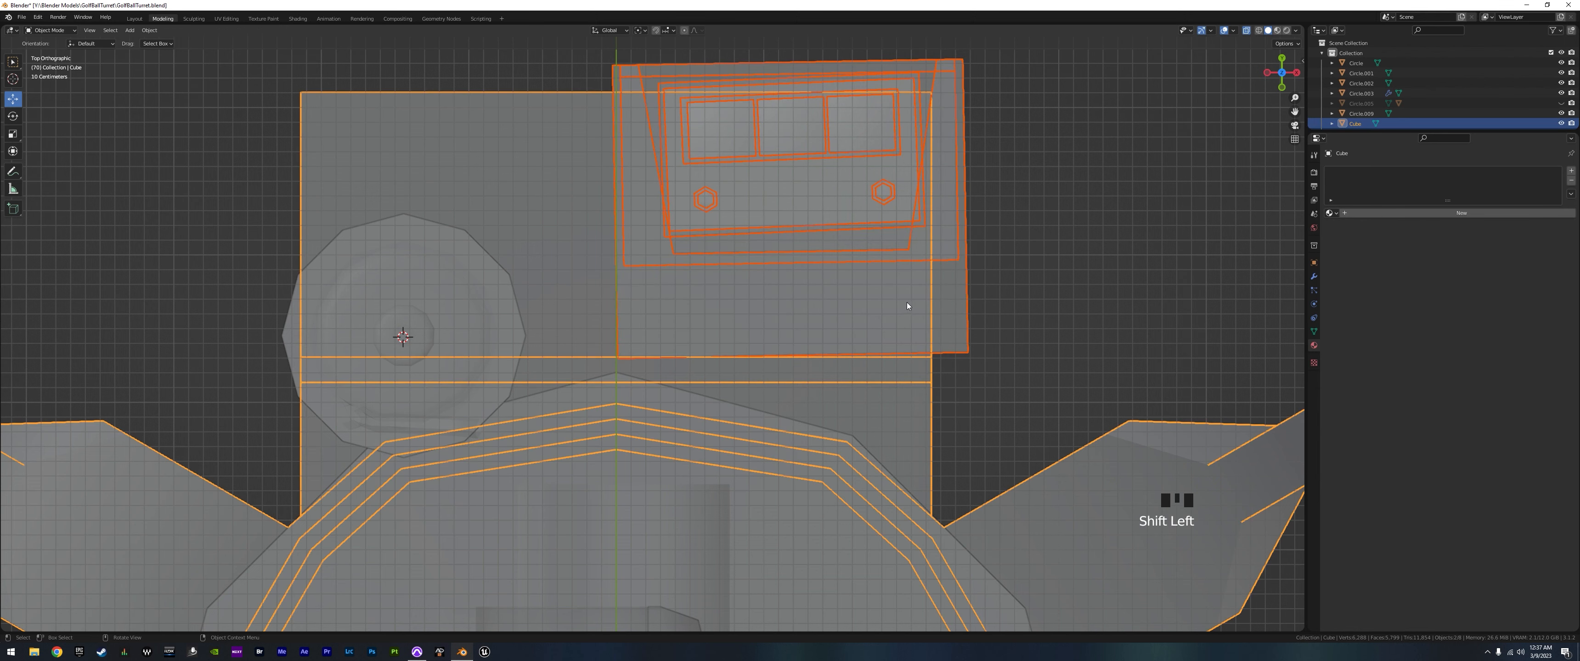
pyautogui.press('Tab')
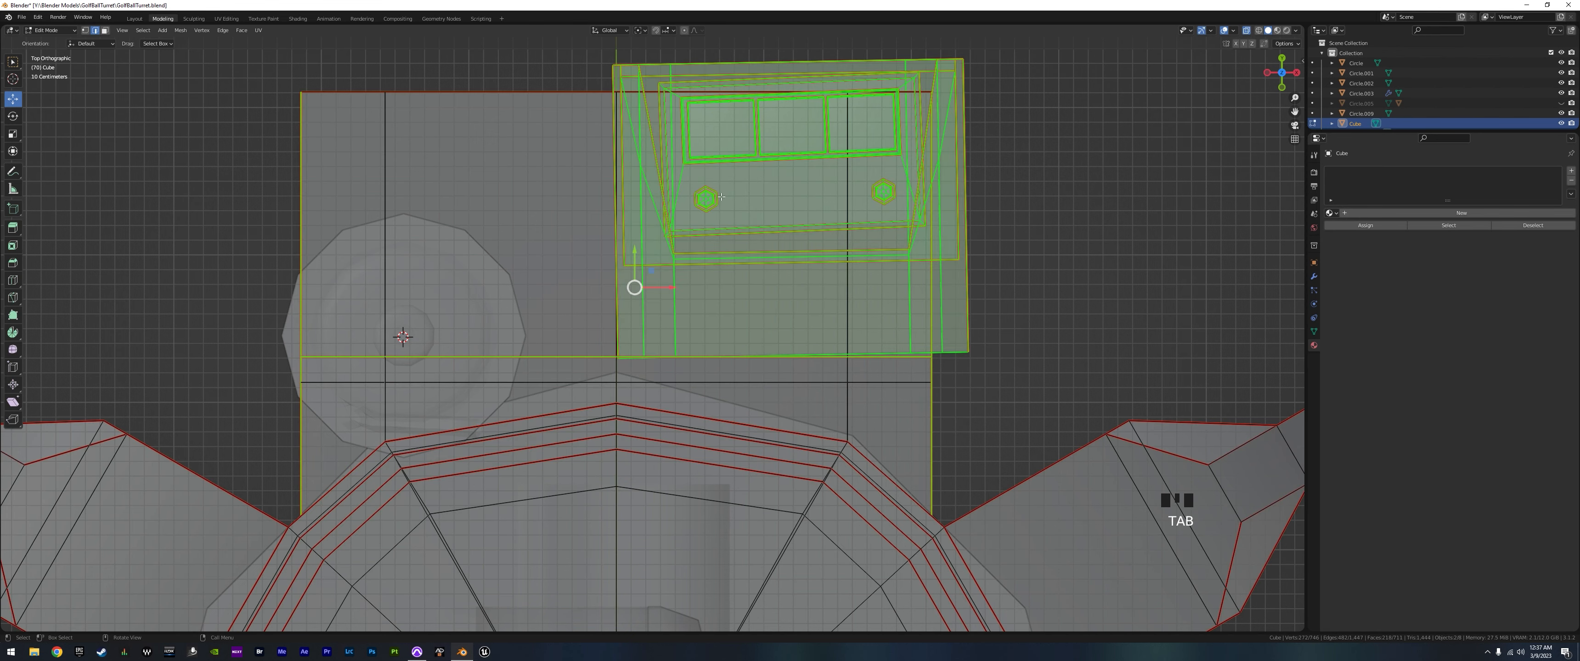
# - Select every linked piece of the control box, including its housing, three window panels and both knobs, leaving the base unselected
pyautogui.click(823, 155)
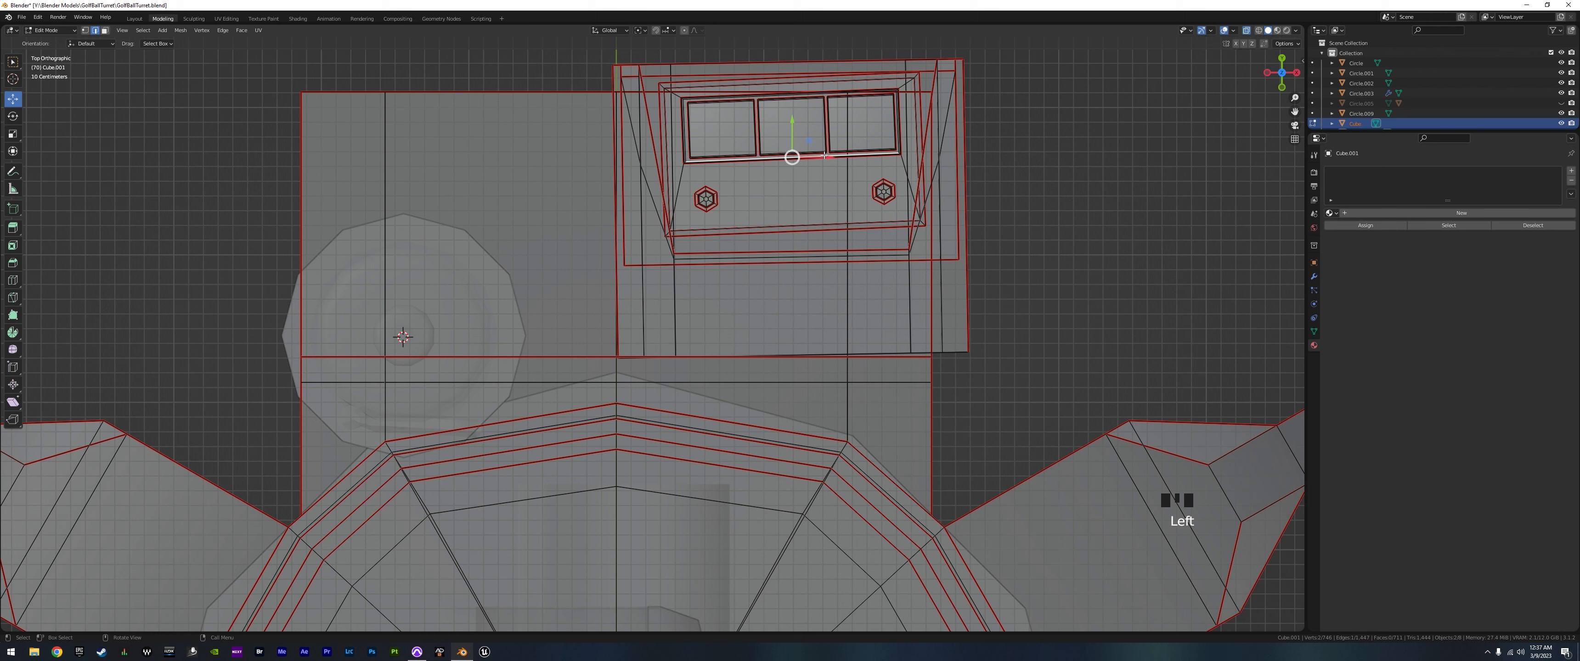
pyautogui.press('l')
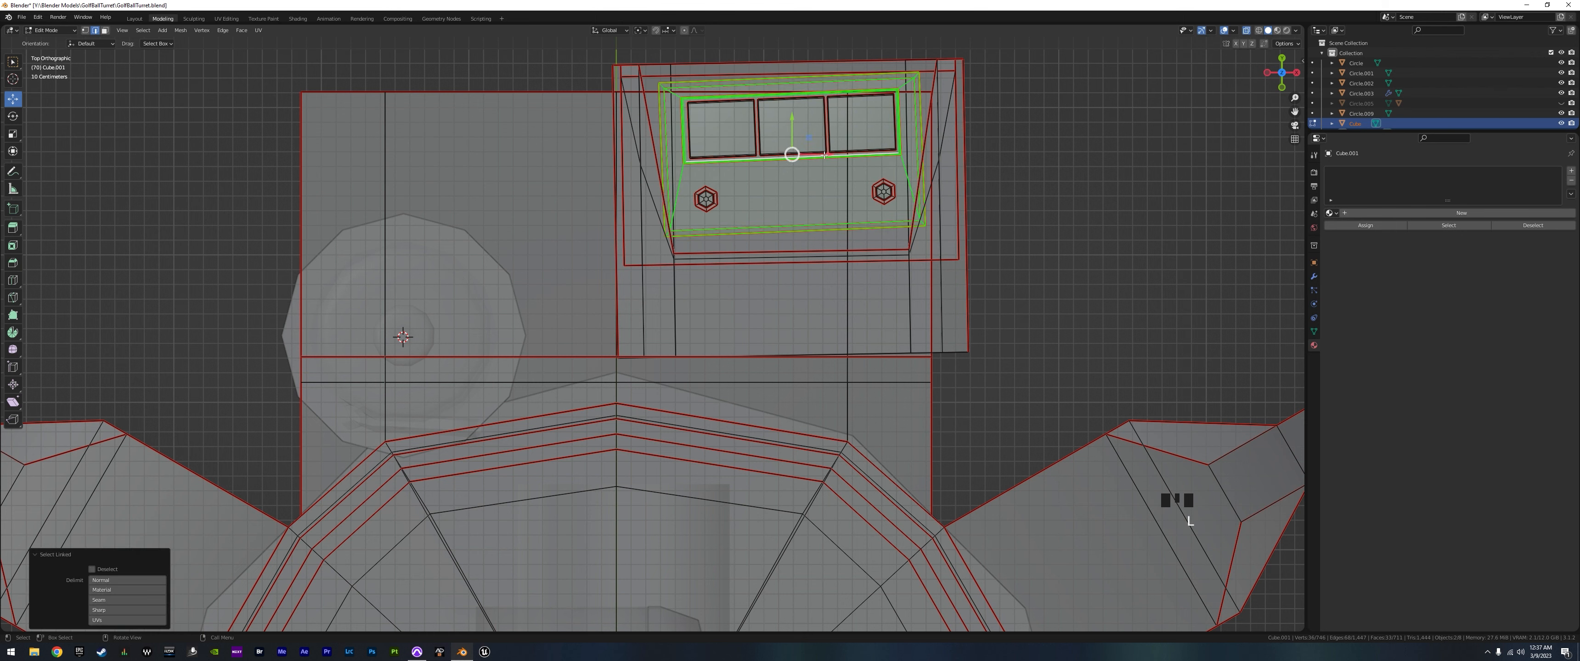
pyautogui.click(105, 30)
pyautogui.press('l')
pyautogui.press('l')
pyautogui.press('l')
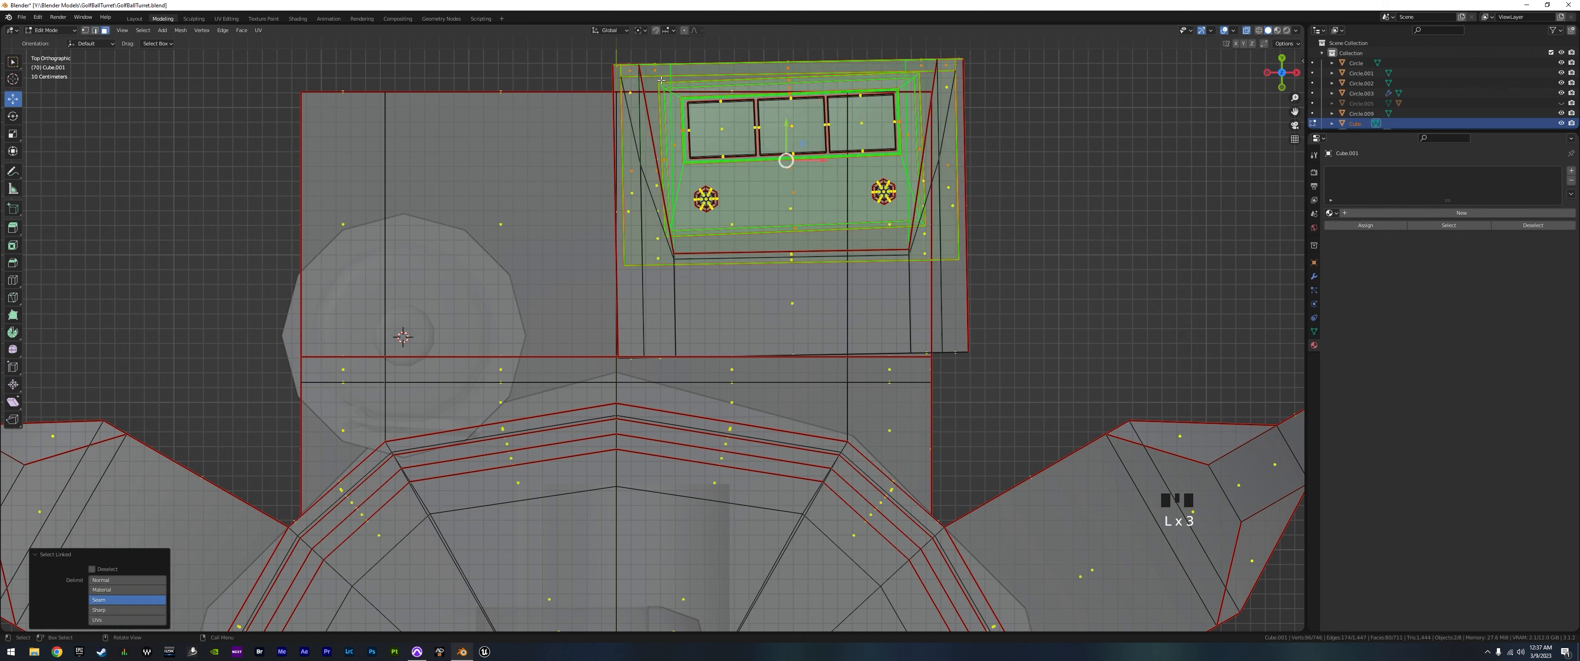
pyautogui.click(95, 31)
pyautogui.press('l')
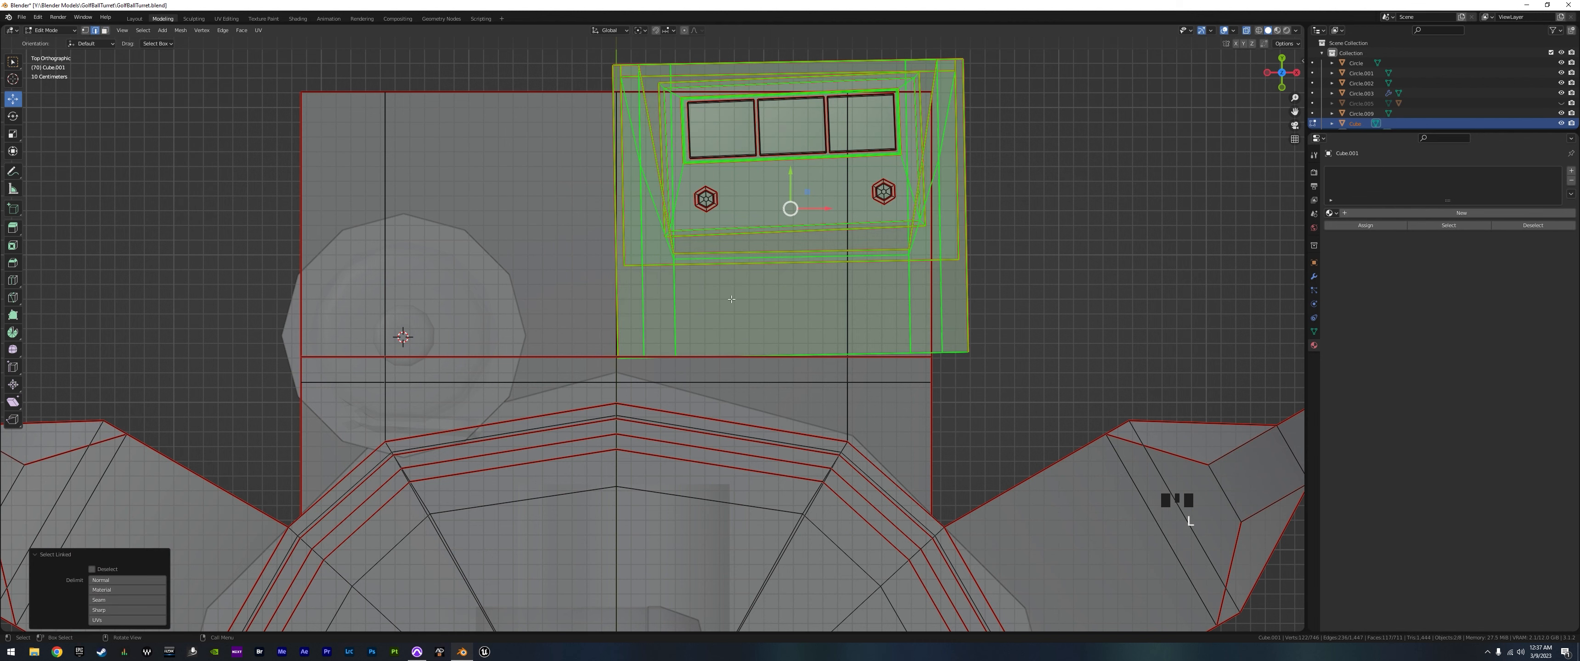
pyautogui.press('l')
pyautogui.press('l')
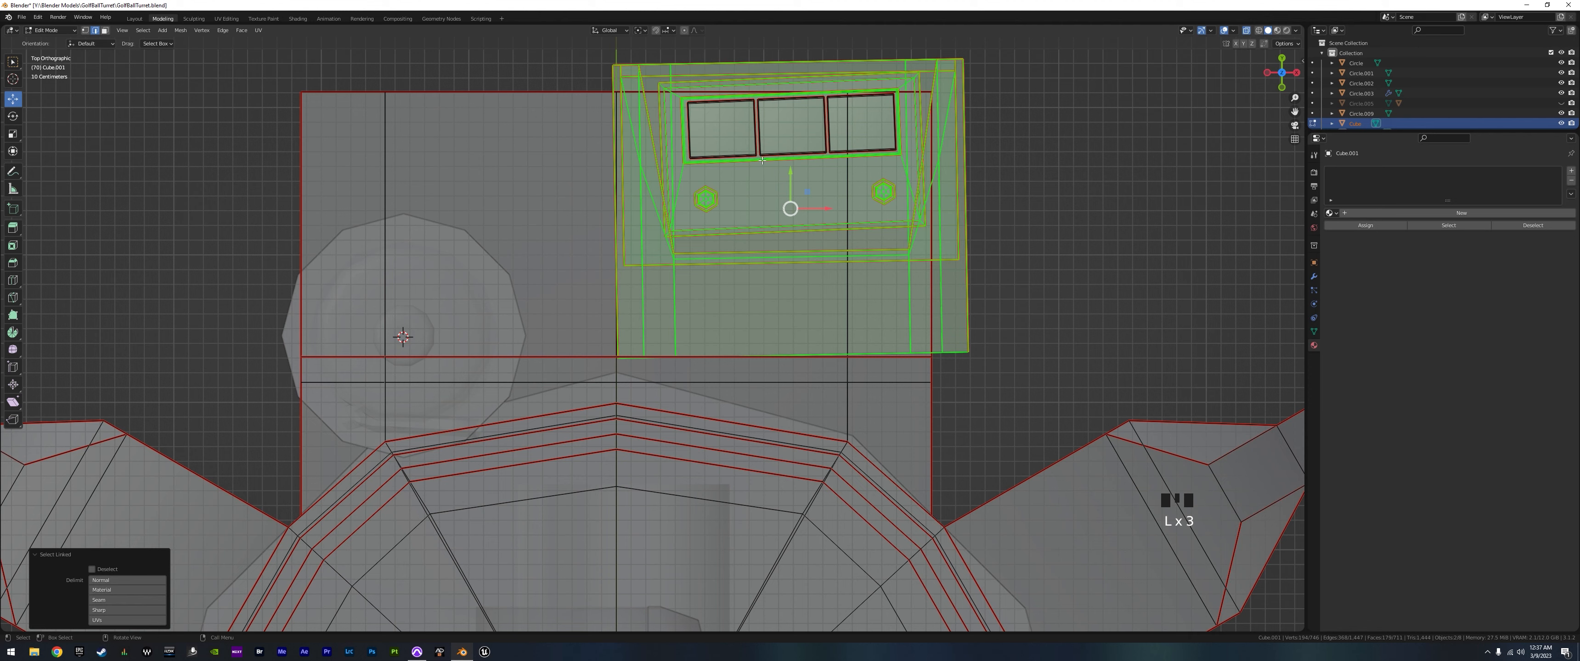
pyautogui.press('l')
pyautogui.press('l')
pyautogui.press('l')
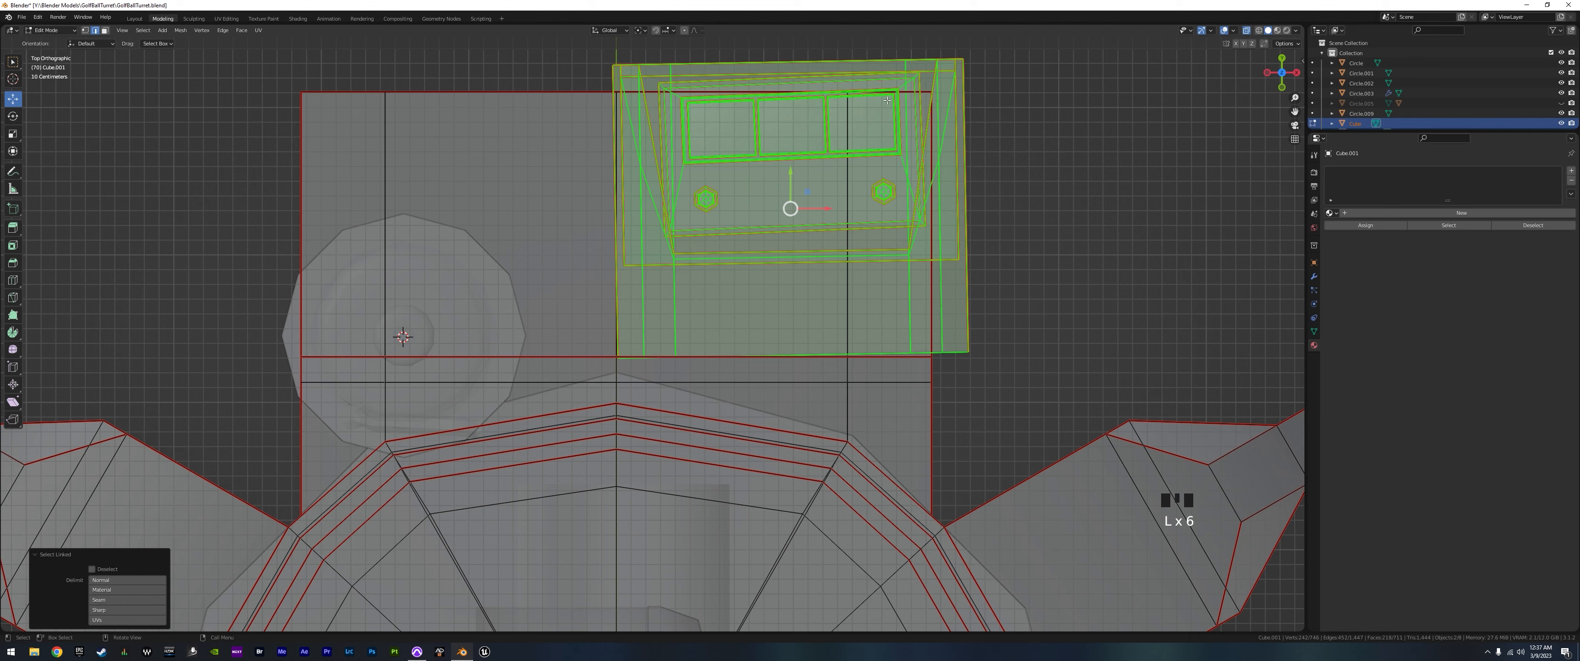
# - Rotate the control box about 1° to square it with the bracket, and shift it about 0.24 m along negative X to the shelf's side edge
pyautogui.press('g')
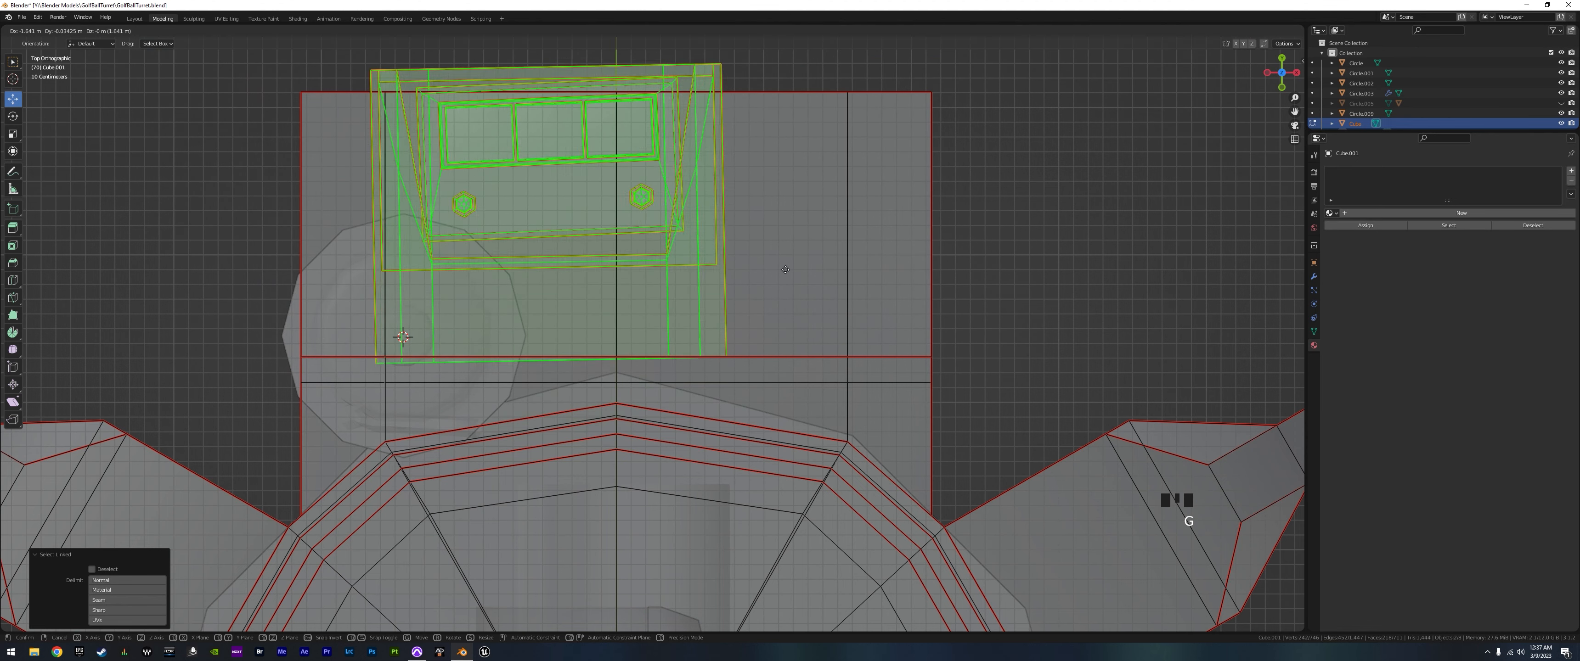
pyautogui.rightClick(984, 301)
pyautogui.press('r')
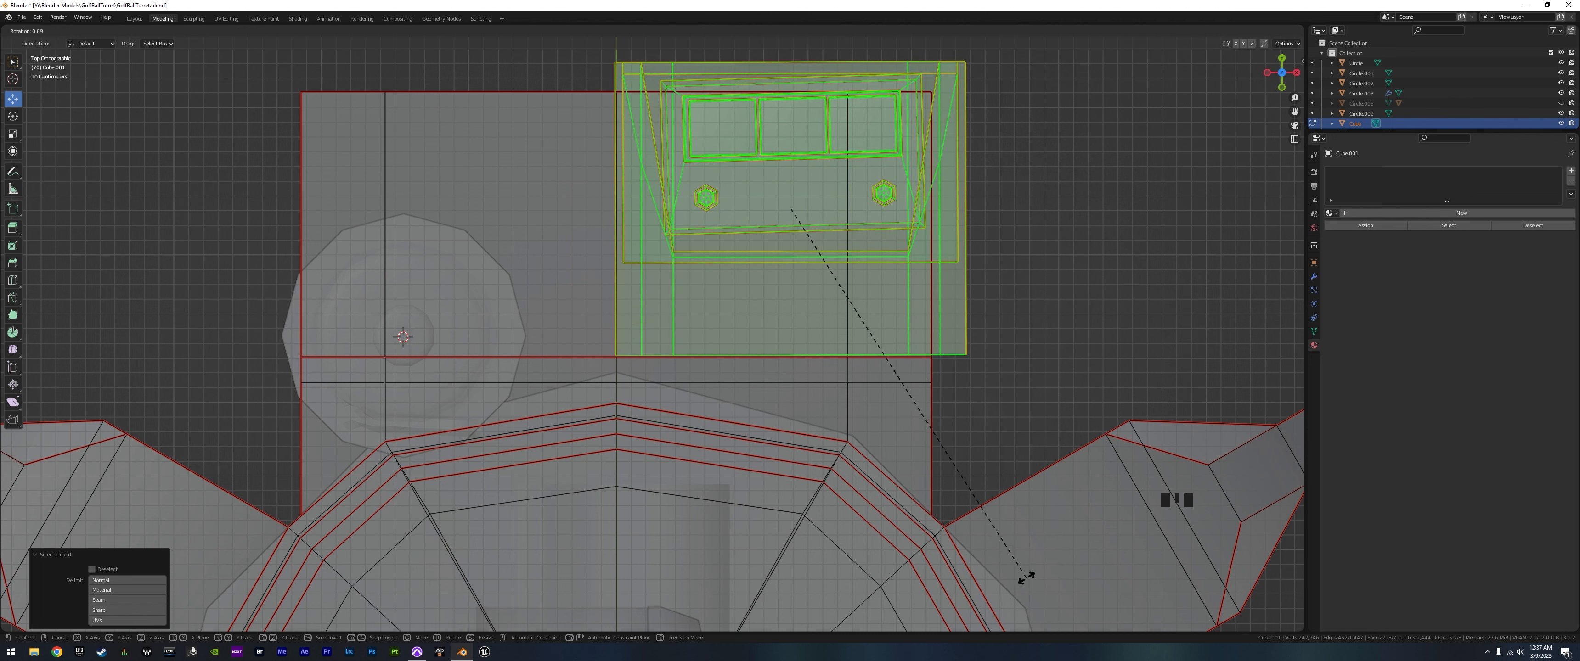
pyautogui.click(1003, 617)
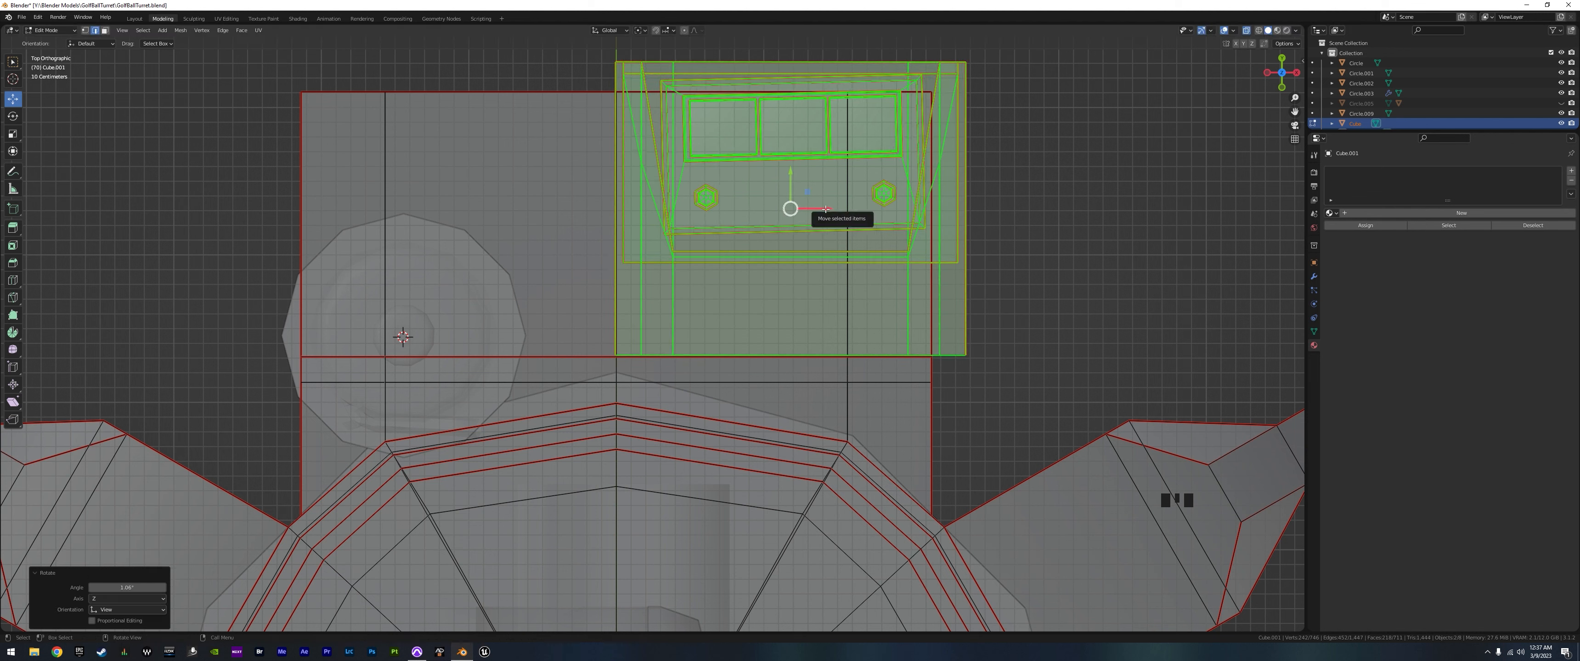
pyautogui.moveTo(814, 216); pyautogui.dragTo(790, 219)
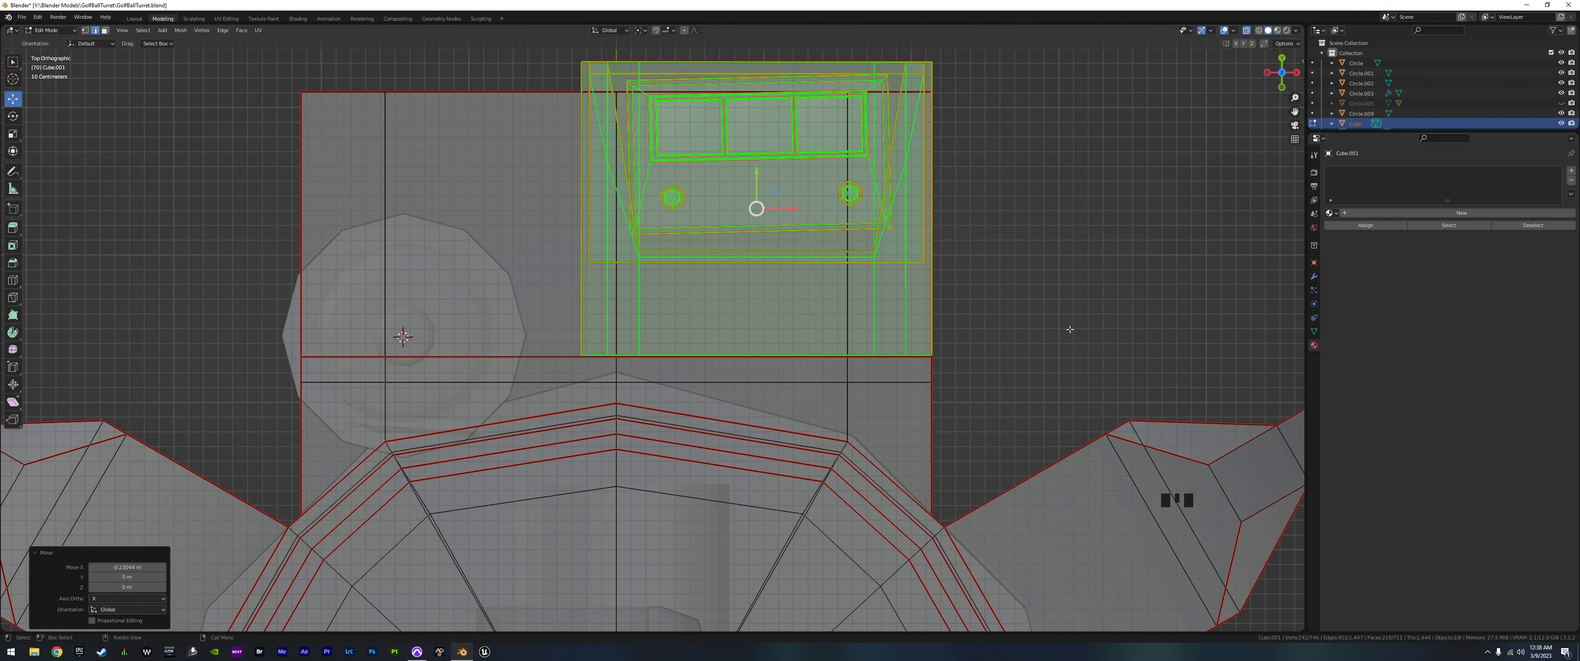
# - Finish editing the control box and open the canister beside it for mesh editing
pyautogui.moveTo(1069, 330); pyautogui.dragTo(783, 422, button='middle')
pyautogui.scroll(-12, 987, 336)
pyautogui.scroll(4, 758, 367)
pyautogui.moveTo(782, 422)
pyautogui.mouseDown(button='middle')
pyautogui.moveTo(792, 430)
pyautogui.moveTo(774, 417)
pyautogui.mouseUp(button='middle')
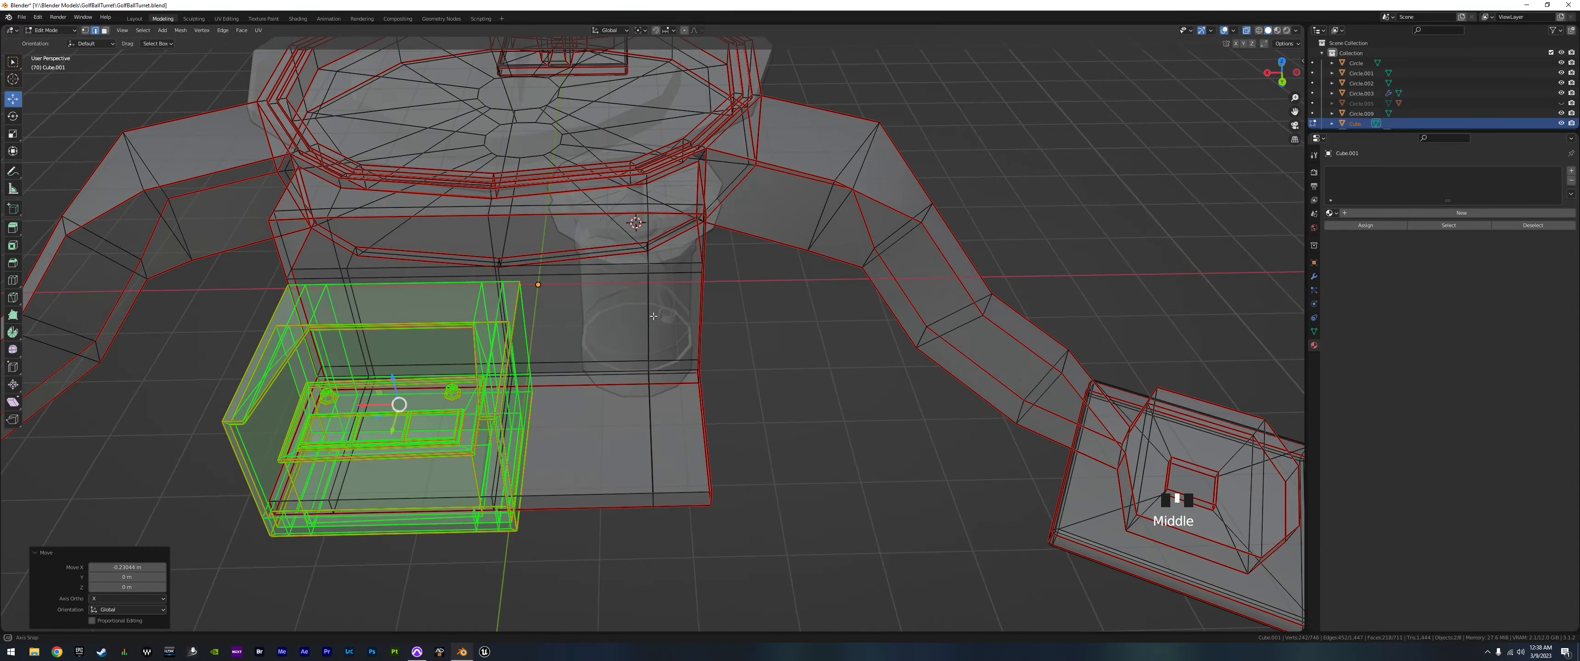
pyautogui.press('Tab')
pyautogui.click(662, 287)
pyautogui.press('Tab')
pyautogui.scroll(5, 663, 288)
pyautogui.moveTo(663, 287); pyautogui.dragTo(775, 339, button='middle')
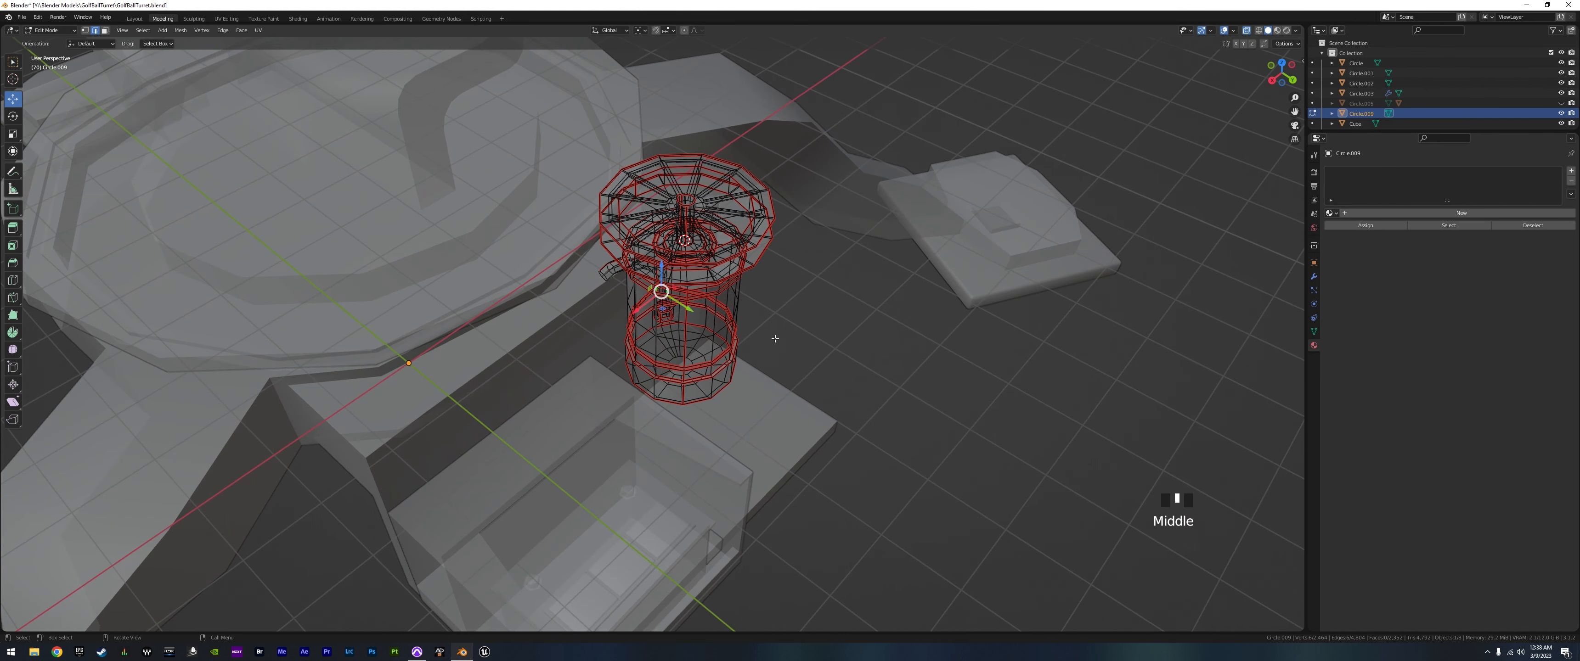
# - Undo the small Y nudge and select the whole shelf canister, including its spoked top and hose
pyautogui.moveTo(691, 311); pyautogui.dragTo(692, 318)
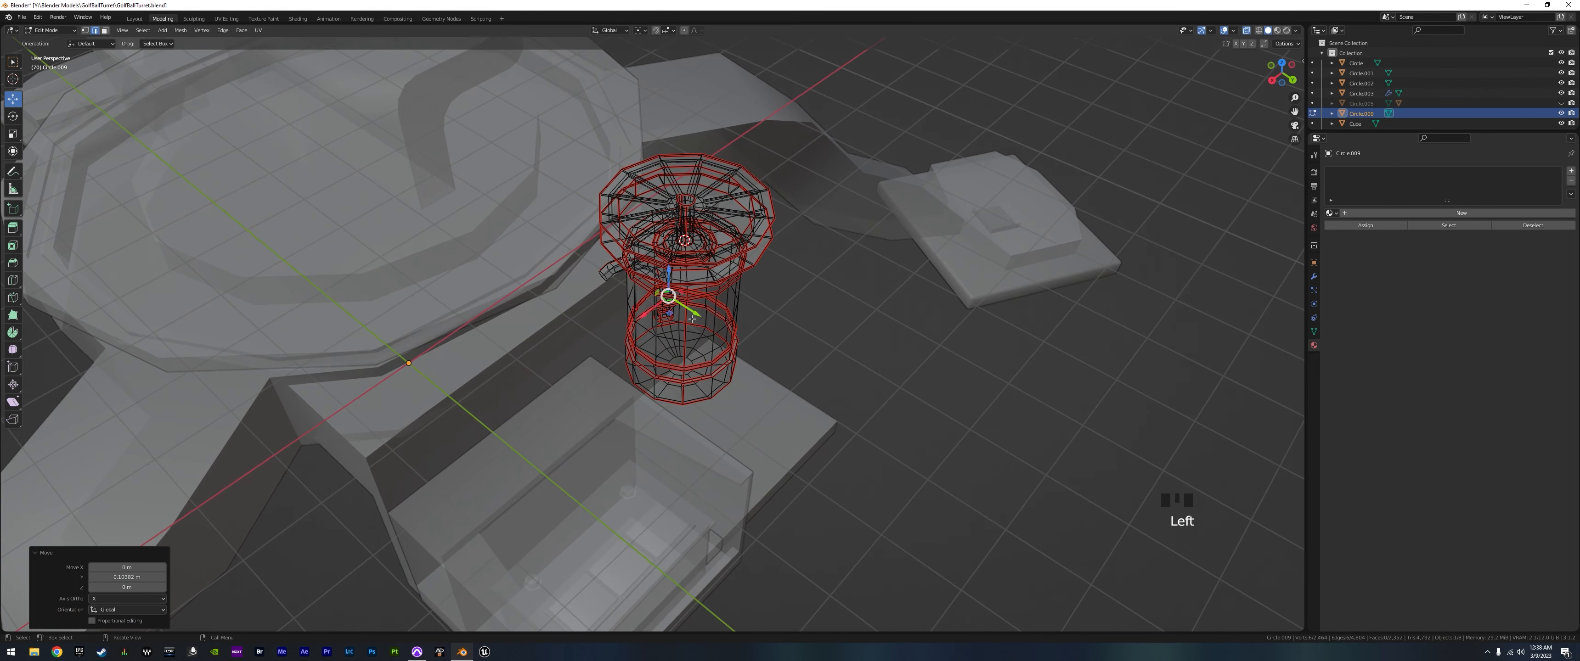
pyautogui.hotkey('ctrl', 'z')
pyautogui.moveTo(667, 294); pyautogui.dragTo(659, 295, button='middle')
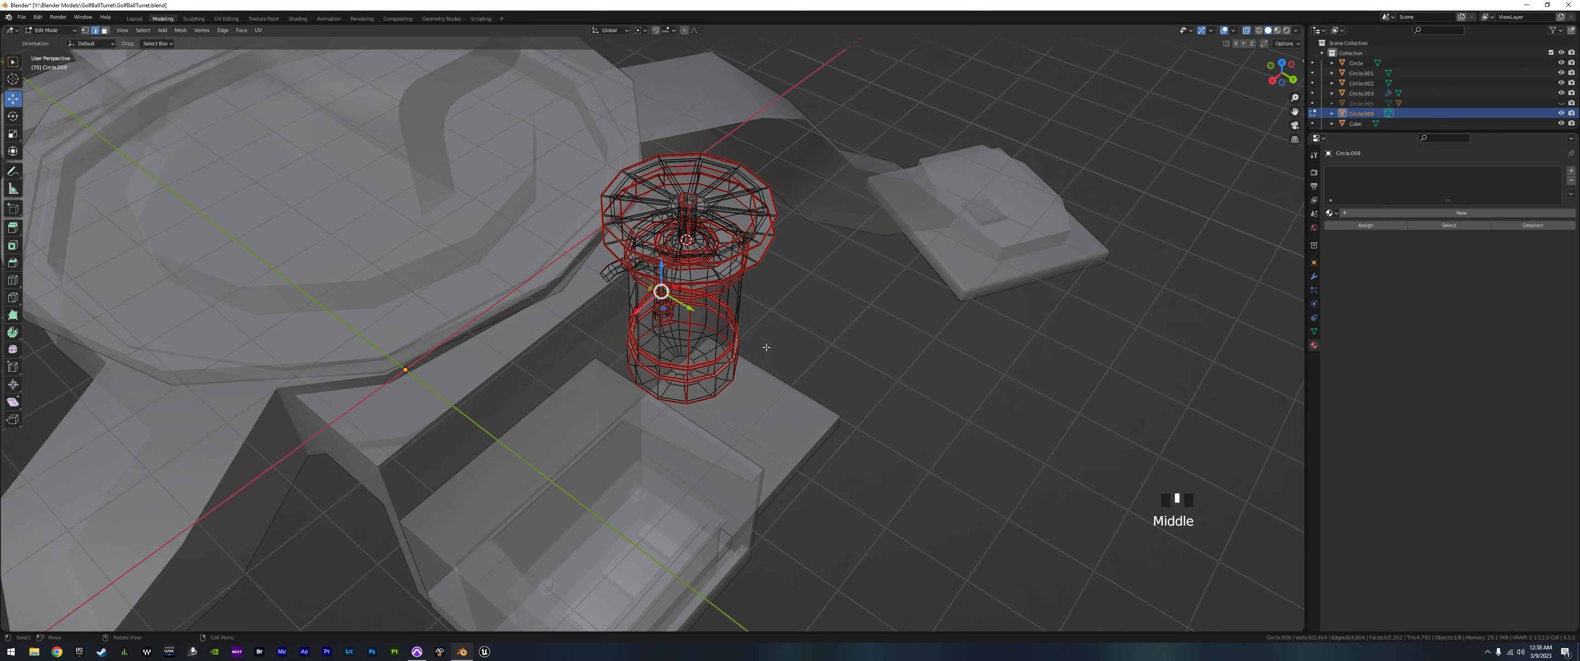
pyautogui.press('a')
pyautogui.press('Tab')
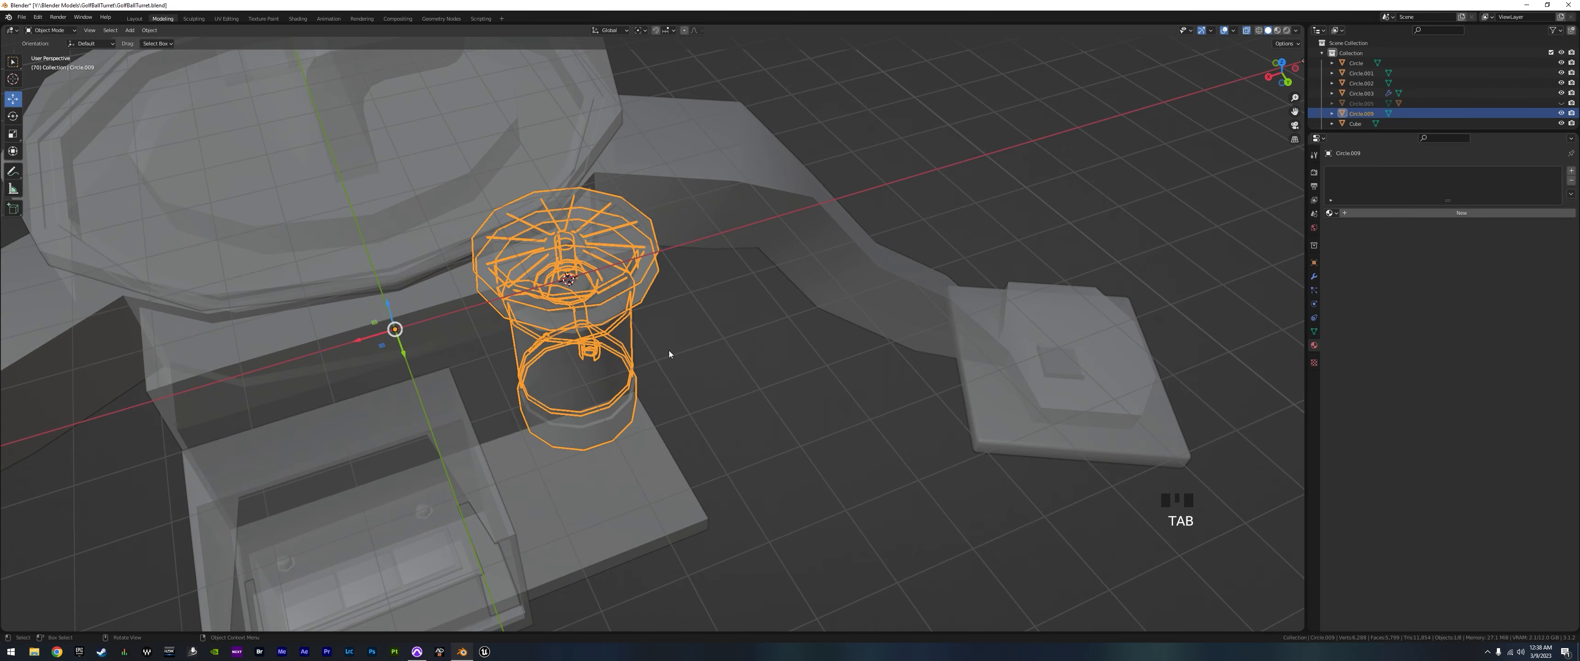
pyautogui.press('Tab')
pyautogui.moveTo(782, 359); pyautogui.dragTo(723, 281, button='middle')
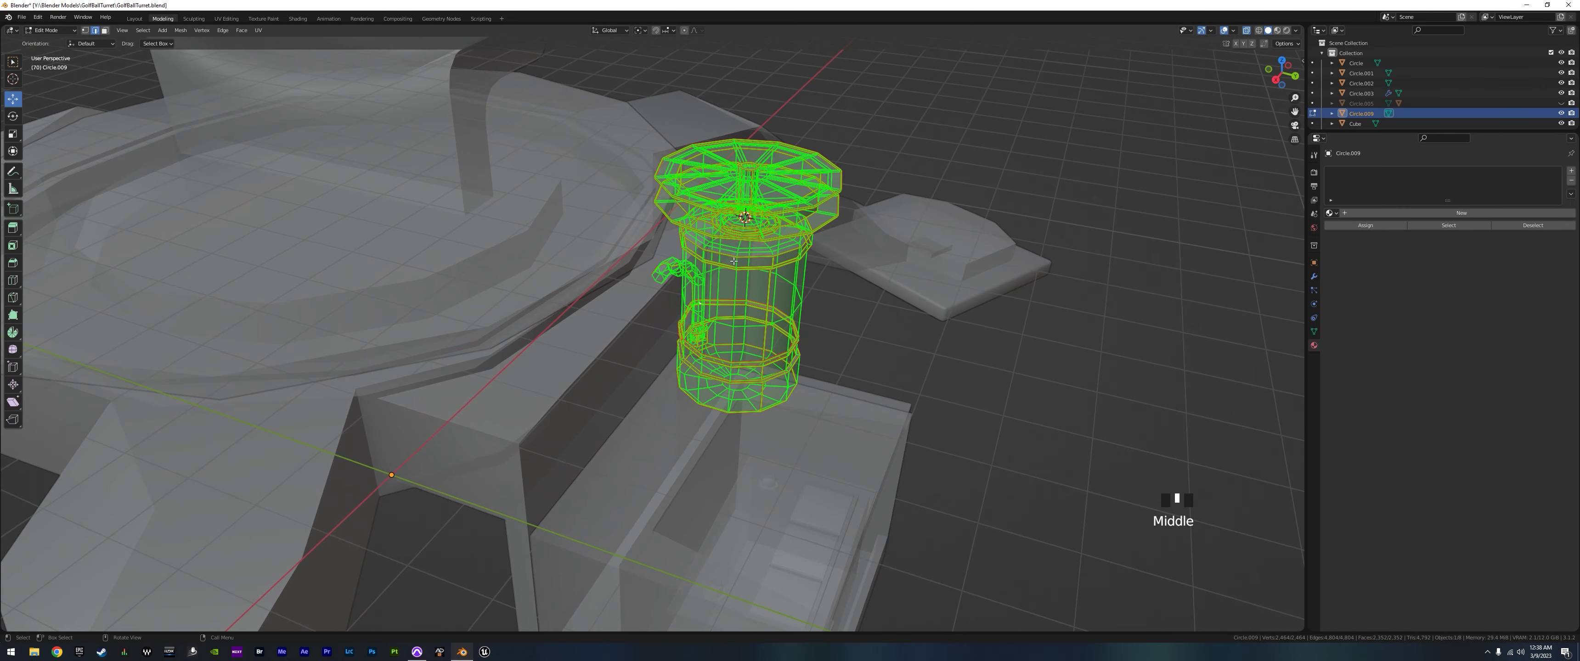
pyautogui.click(737, 258)
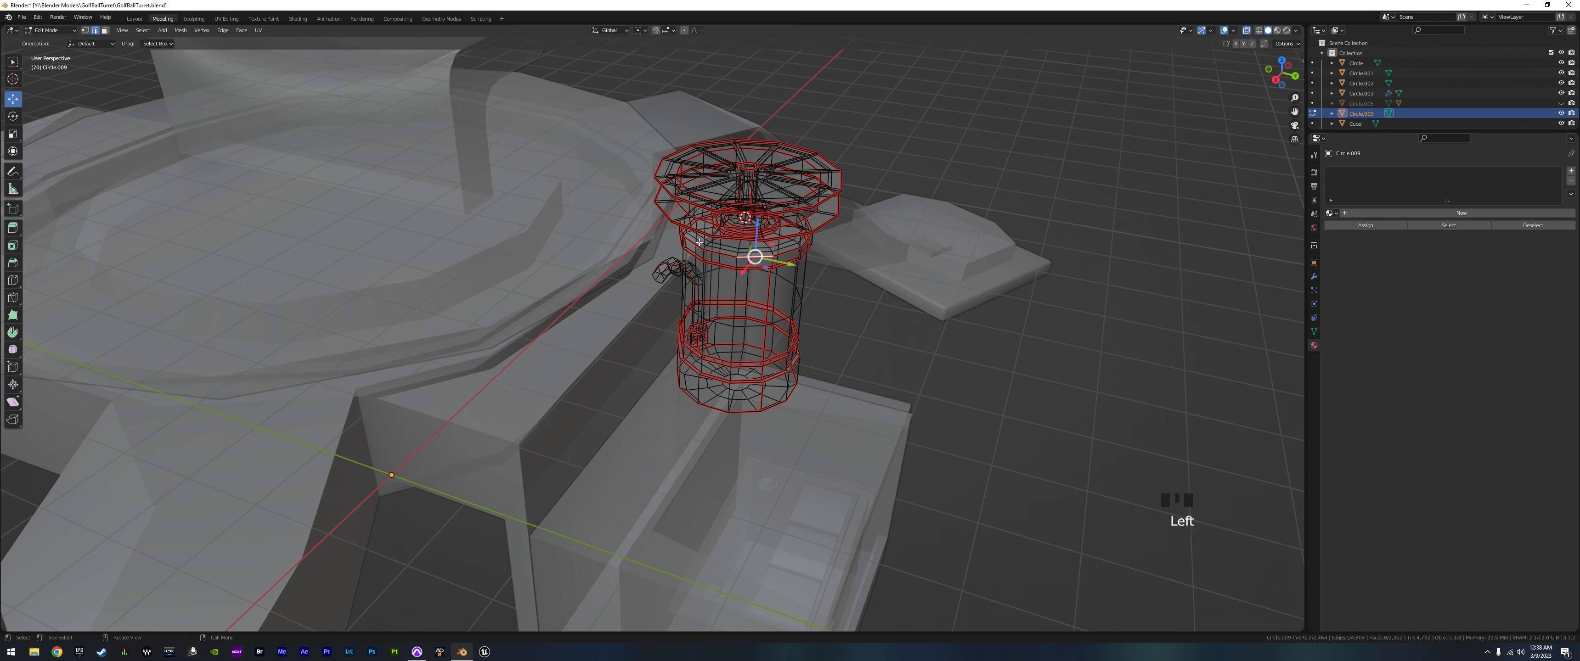
pyautogui.moveTo(586, 92); pyautogui.dragTo(977, 515)
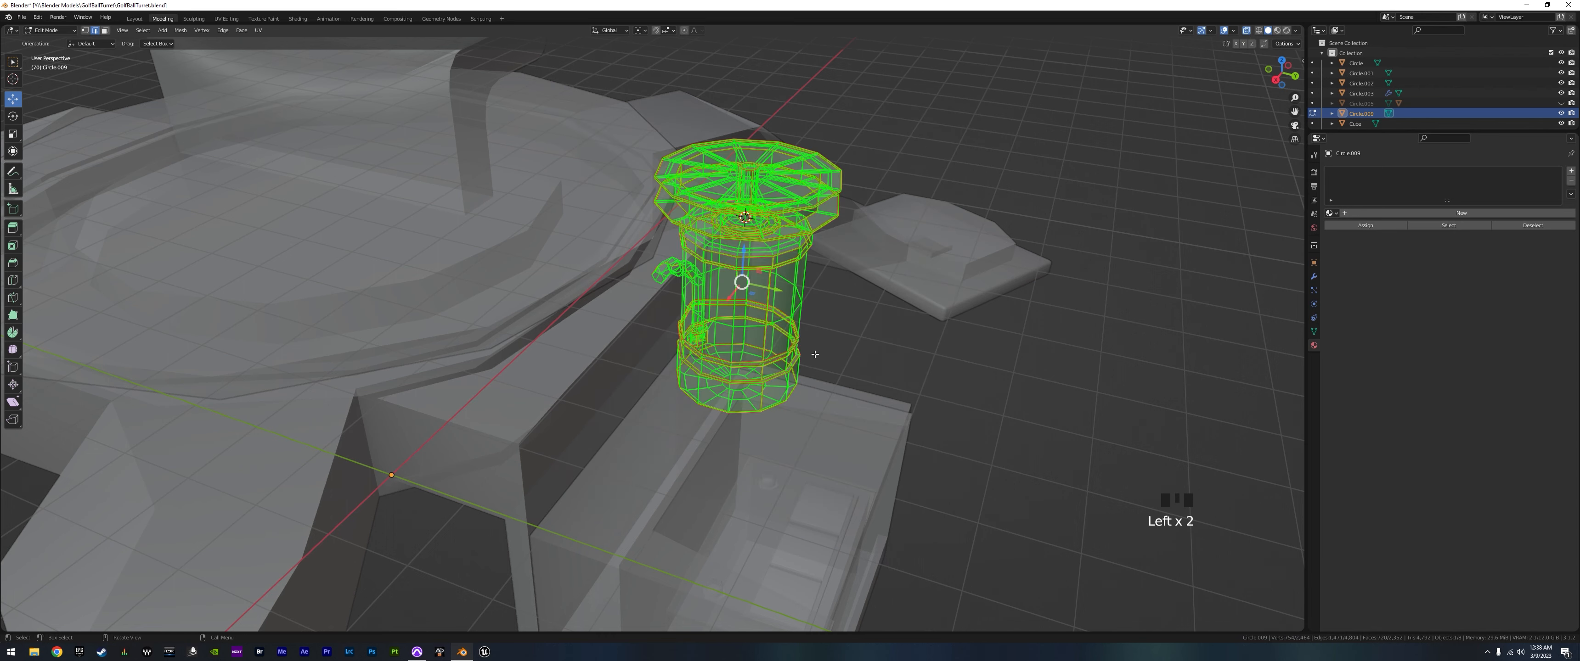
# - Try shifting the selected canister along Y over the shelf, and undo the moves
pyautogui.moveTo(815, 354); pyautogui.dragTo(805, 385, button='middle')
pyautogui.moveTo(775, 303); pyautogui.dragTo(792, 316)
pyautogui.moveTo(792, 316); pyautogui.dragTo(833, 391, button='middle')
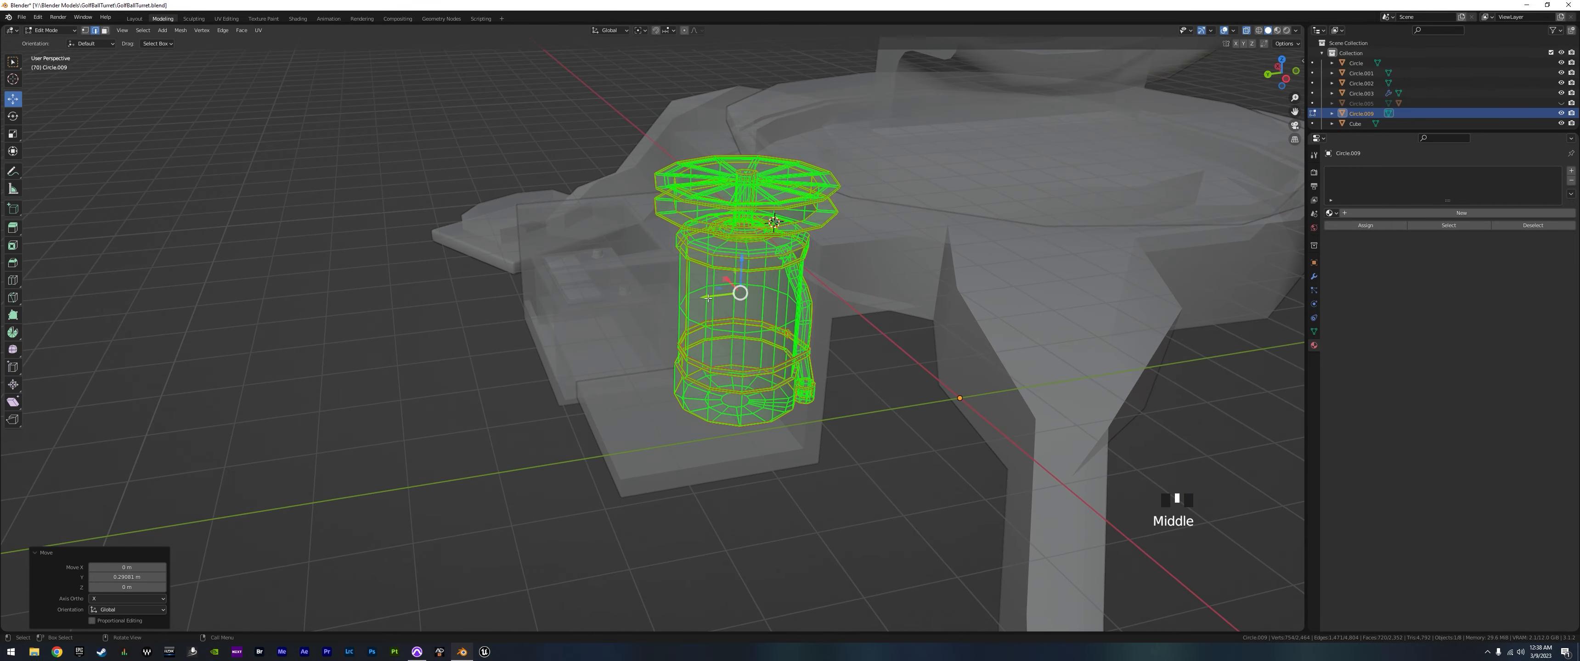
pyautogui.moveTo(708, 298)
pyautogui.mouseDown()
pyautogui.moveTo(693, 319)
pyautogui.moveTo(706, 307)
pyautogui.mouseUp()
pyautogui.moveTo(705, 307); pyautogui.dragTo(927, 466, button='middle')
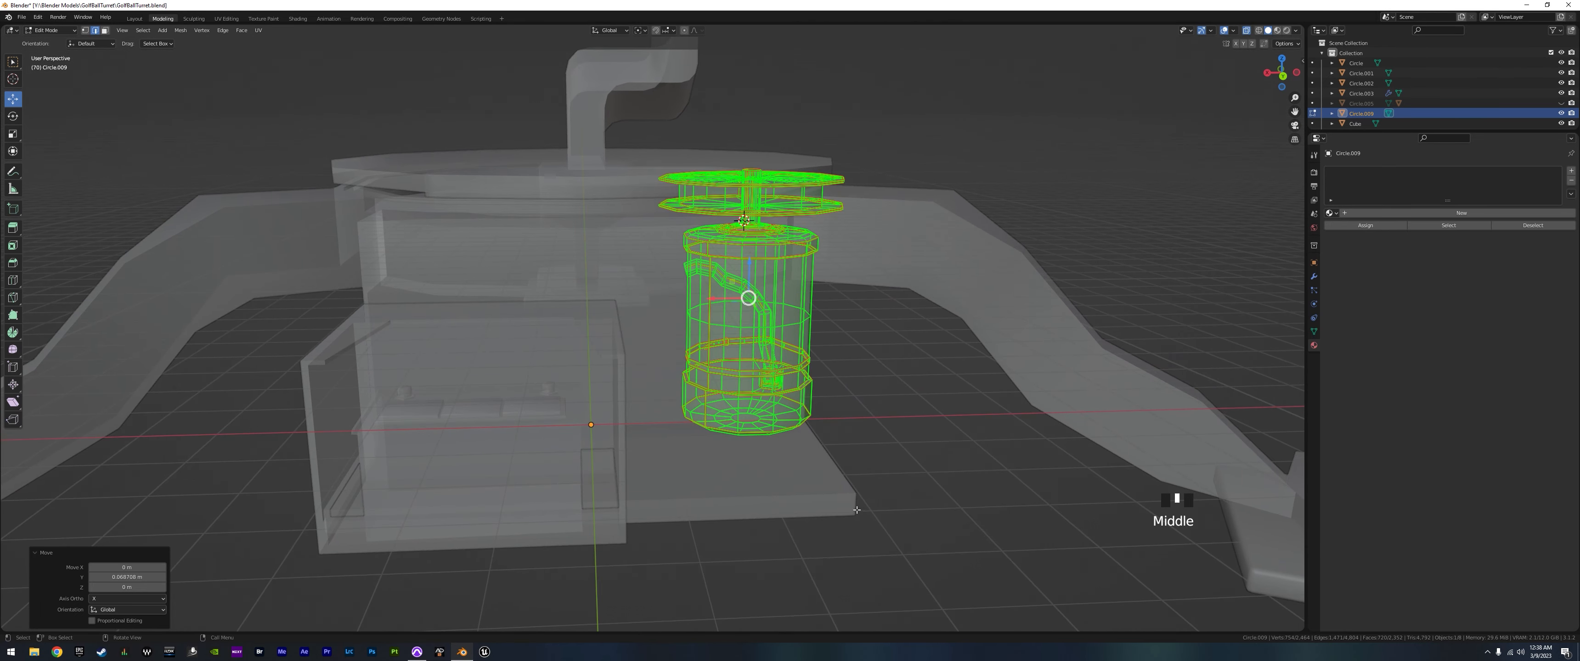
pyautogui.hotkey('ctrl', 'z')
pyautogui.hotkey('ctrl', 'z')
pyautogui.hotkey('ctrl', 'z')
pyautogui.hotkey('ctrl', 'z')
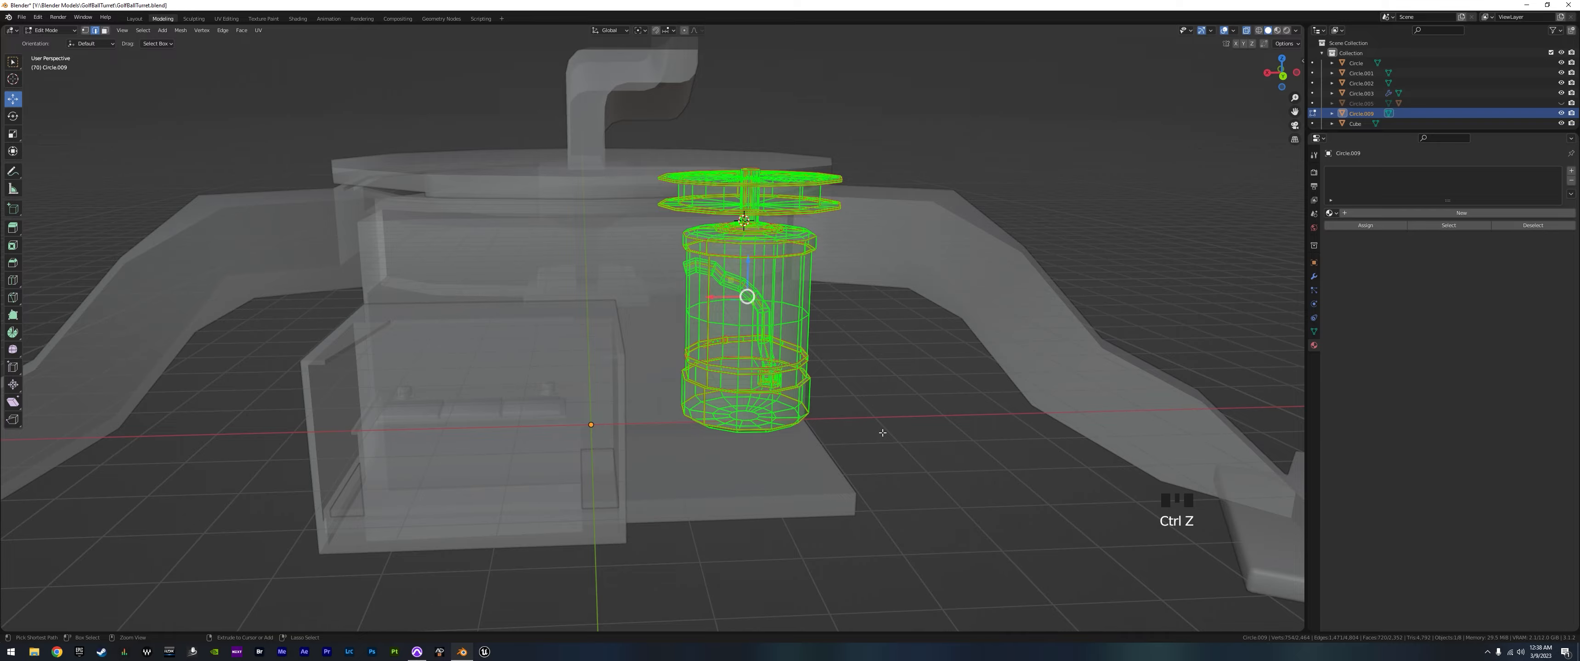
pyautogui.moveTo(882, 433); pyautogui.dragTo(920, 423, button='middle')
pyautogui.press('Tab')
pyautogui.click(847, 471)
pyautogui.press('Tab')
pyautogui.press('Tab')
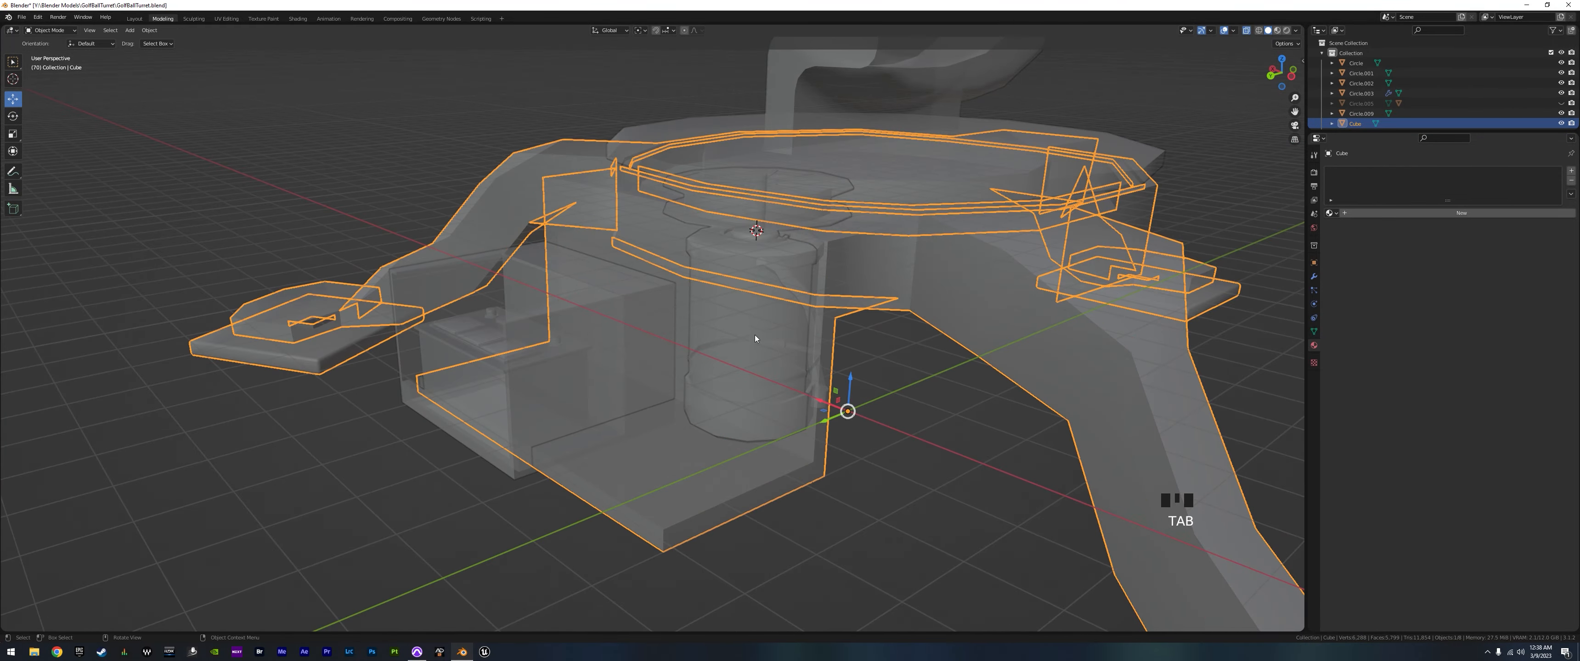
pyautogui.press('Tab')
pyautogui.press('Tab')
# - Reopen the shelf canister for mesh editing and select all of its parts, including the spoked top and hose
pyautogui.click(751, 258)
pyautogui.press('Tab')
pyautogui.moveTo(751, 258); pyautogui.dragTo(964, 440, button='middle')
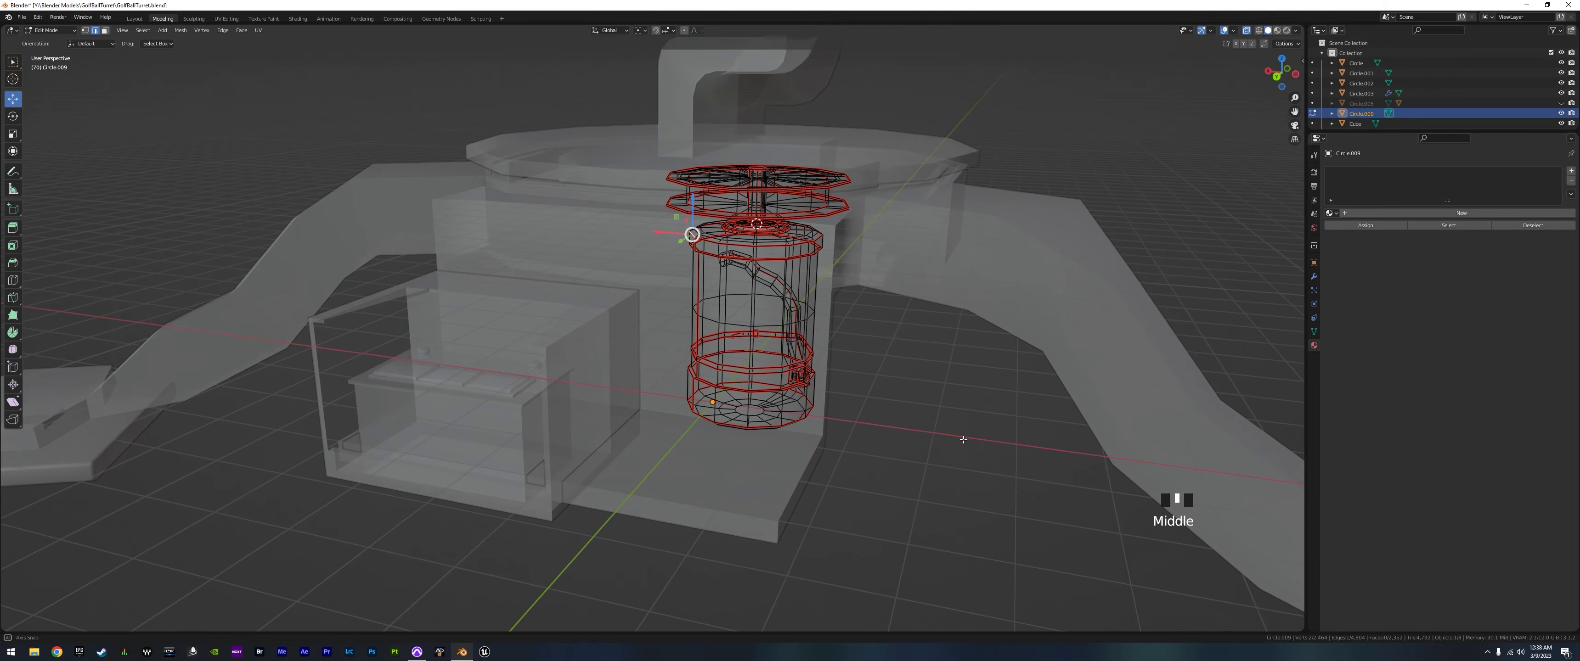
pyautogui.moveTo(611, 137); pyautogui.dragTo(916, 492)
# - From the top view, move the canister about 0.63 m along Y, away from the turret's round base
pyautogui.moveTo(969, 457); pyautogui.dragTo(872, 451, button='middle')
pyautogui.press('KP_7')
pyautogui.scroll(10, 663, 322)
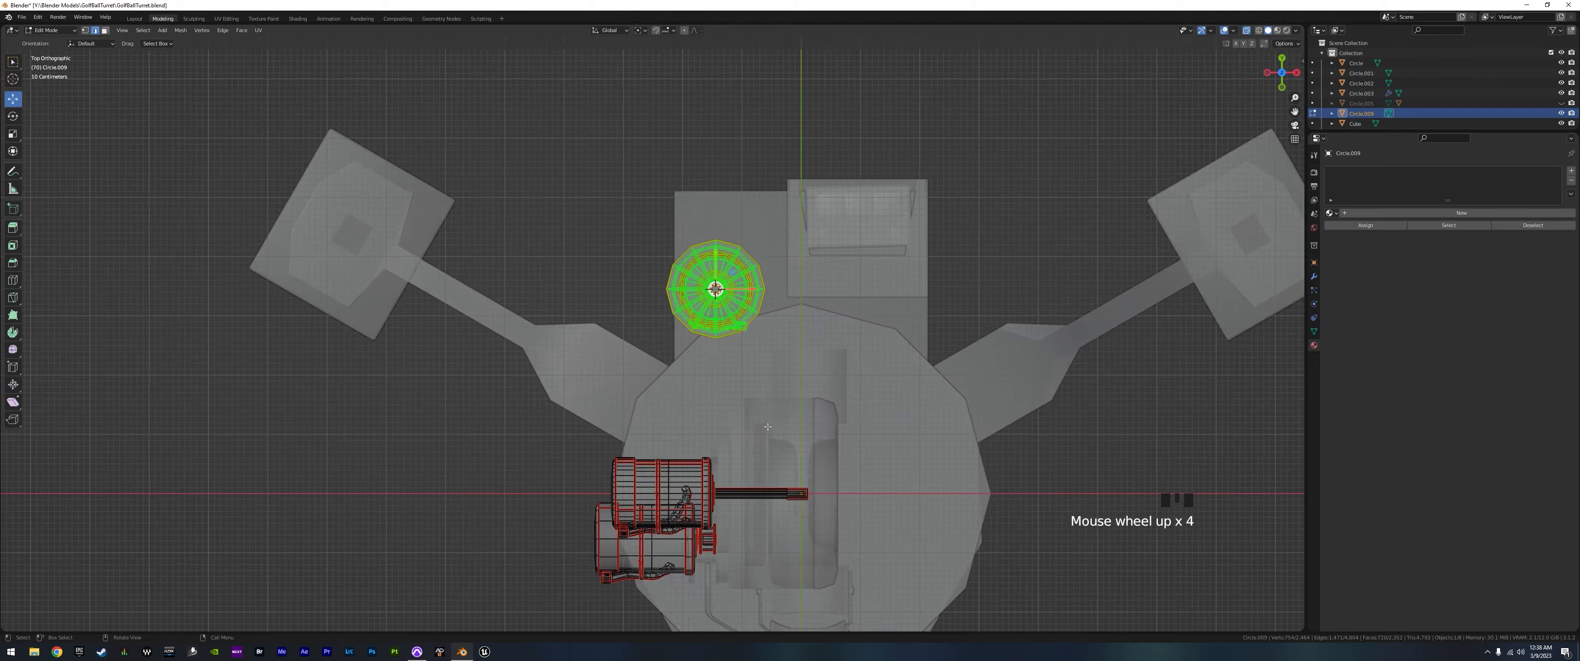
pyautogui.keyDown('shift'); pyautogui.moveTo(839, 353); pyautogui.dragTo(722, 424, button='middle'); pyautogui.keyUp('shift')
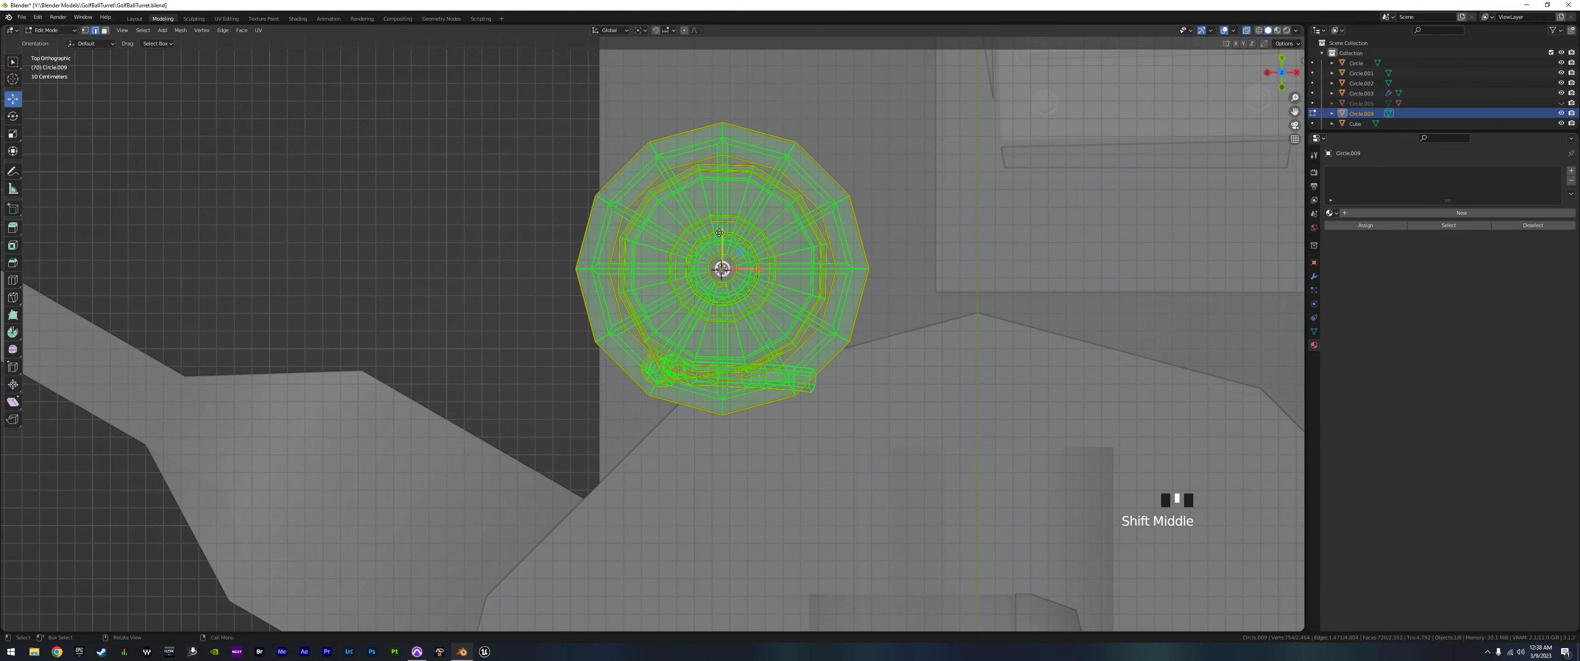
pyautogui.moveTo(719, 233); pyautogui.dragTo(720, 119)
# - Examine from several angles how the canister sits on the shelf beside the control box and bracket wall
pyautogui.moveTo(720, 120); pyautogui.dragTo(855, 371, button='middle')
pyautogui.scroll(-6, 795, 375)
pyautogui.scroll(4, 762, 332)
pyautogui.scroll(-4, 800, 280)
pyautogui.keyDown('shift'); pyautogui.moveTo(799, 280); pyautogui.dragTo(835, 317, button='middle'); pyautogui.keyUp('shift')
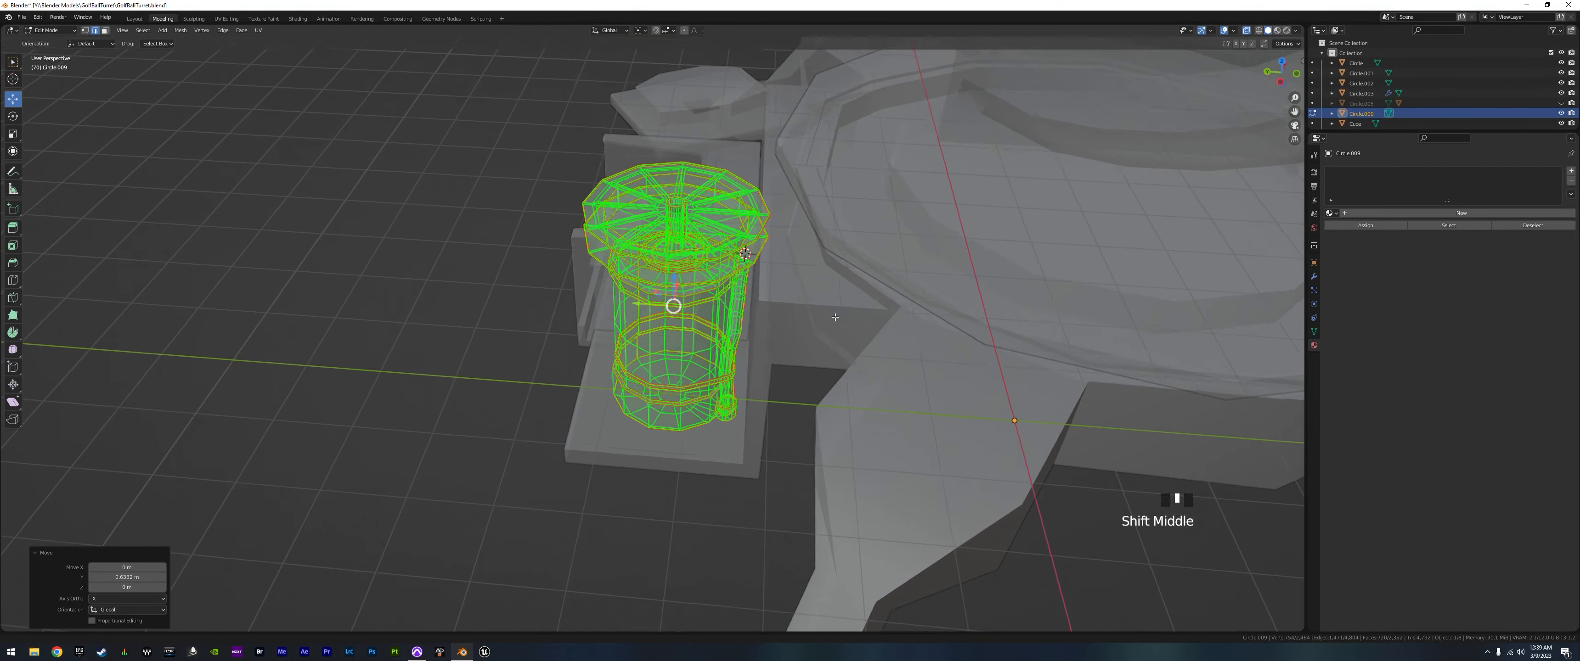
pyautogui.scroll(4, 843, 328)
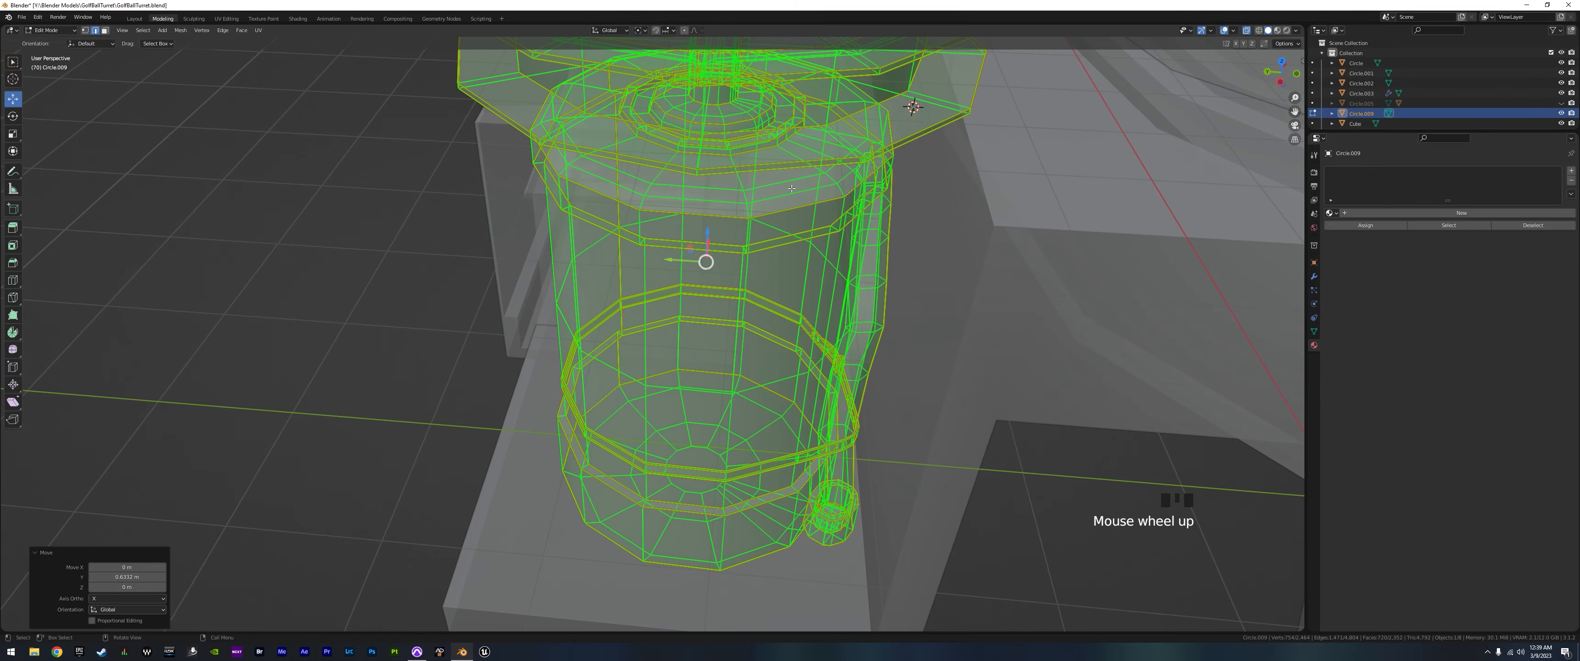
pyautogui.scroll(-5, 843, 265)
pyautogui.moveTo(844, 266)
pyautogui.mouseDown(button='middle')
pyautogui.moveTo(852, 246)
pyautogui.moveTo(834, 254)
pyautogui.mouseUp(button='middle')
pyautogui.moveTo(662, 416); pyautogui.dragTo(730, 442, button='middle')
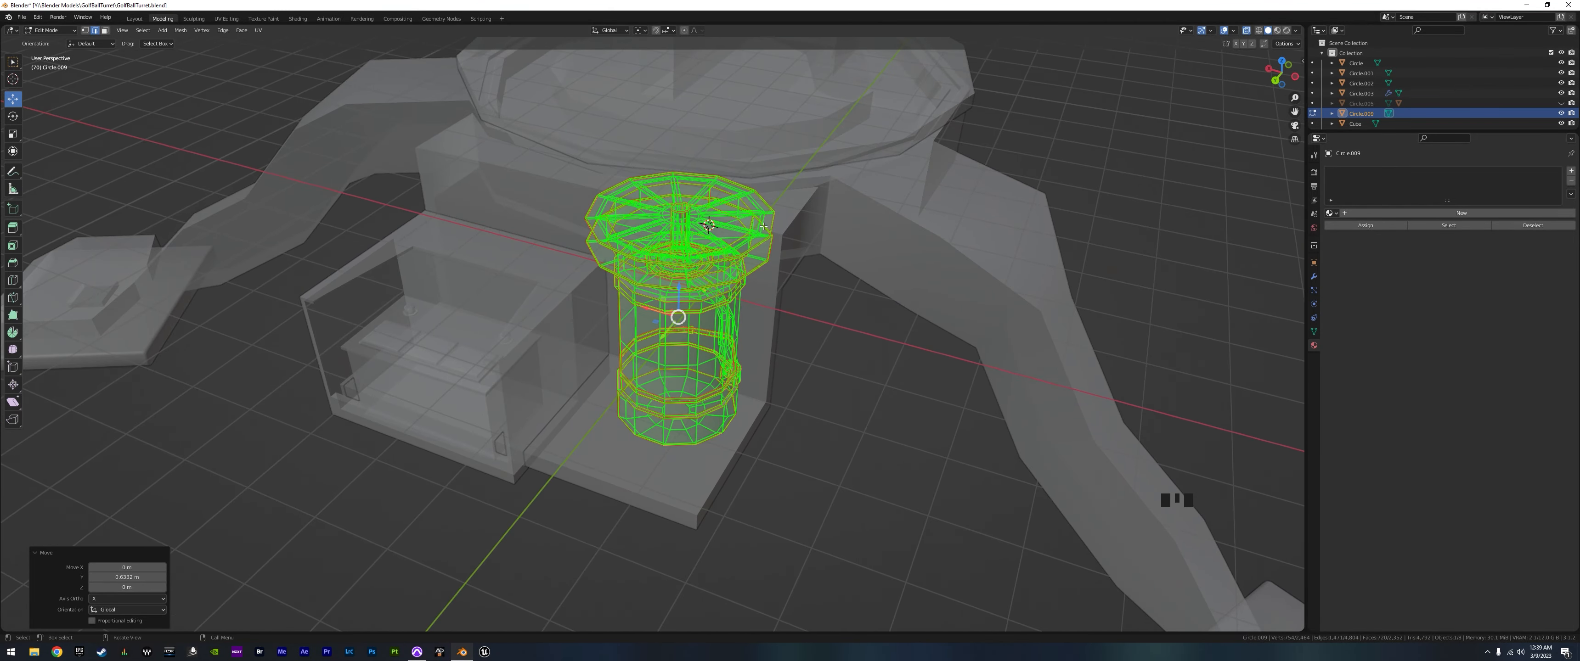
# - Select the linked geometry of the canister's spoked round top, leaving the body and hose unselected
pyautogui.click(745, 253)
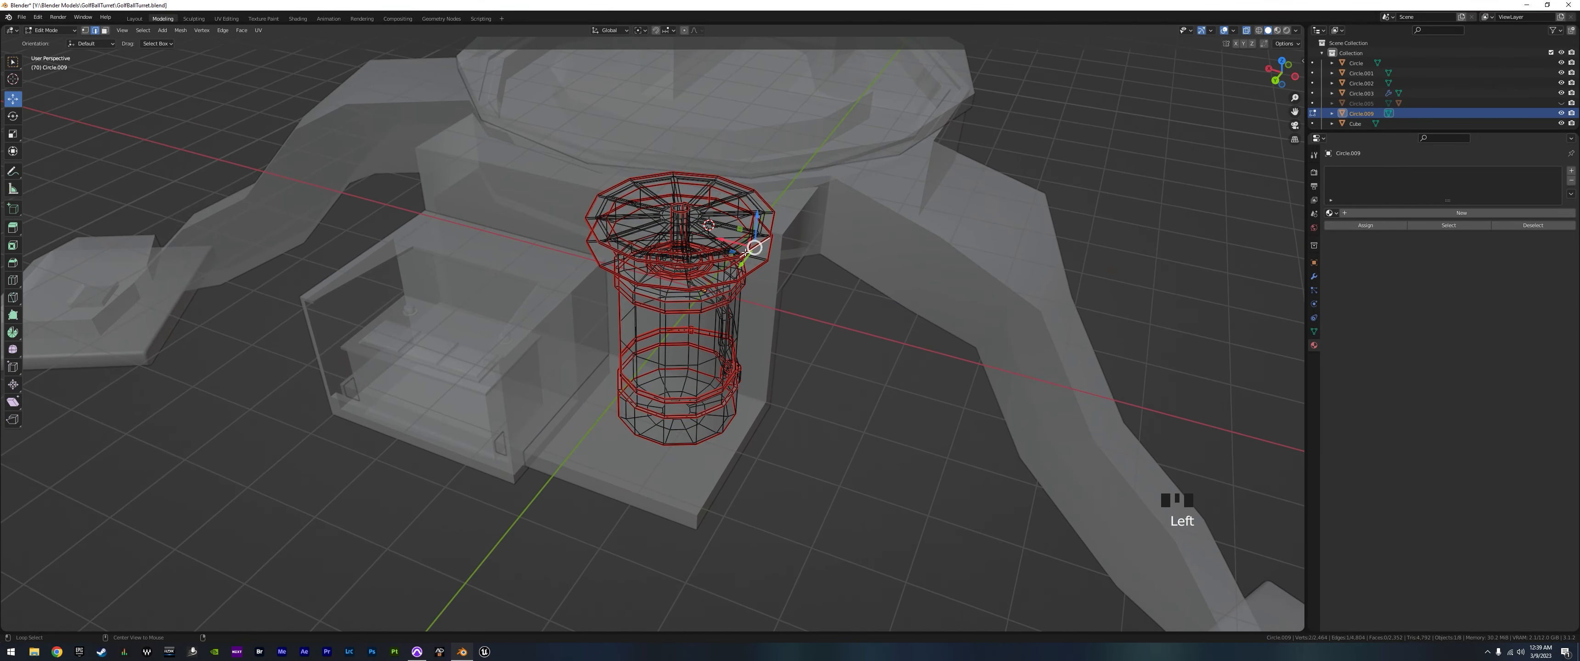
pyautogui.press('l')
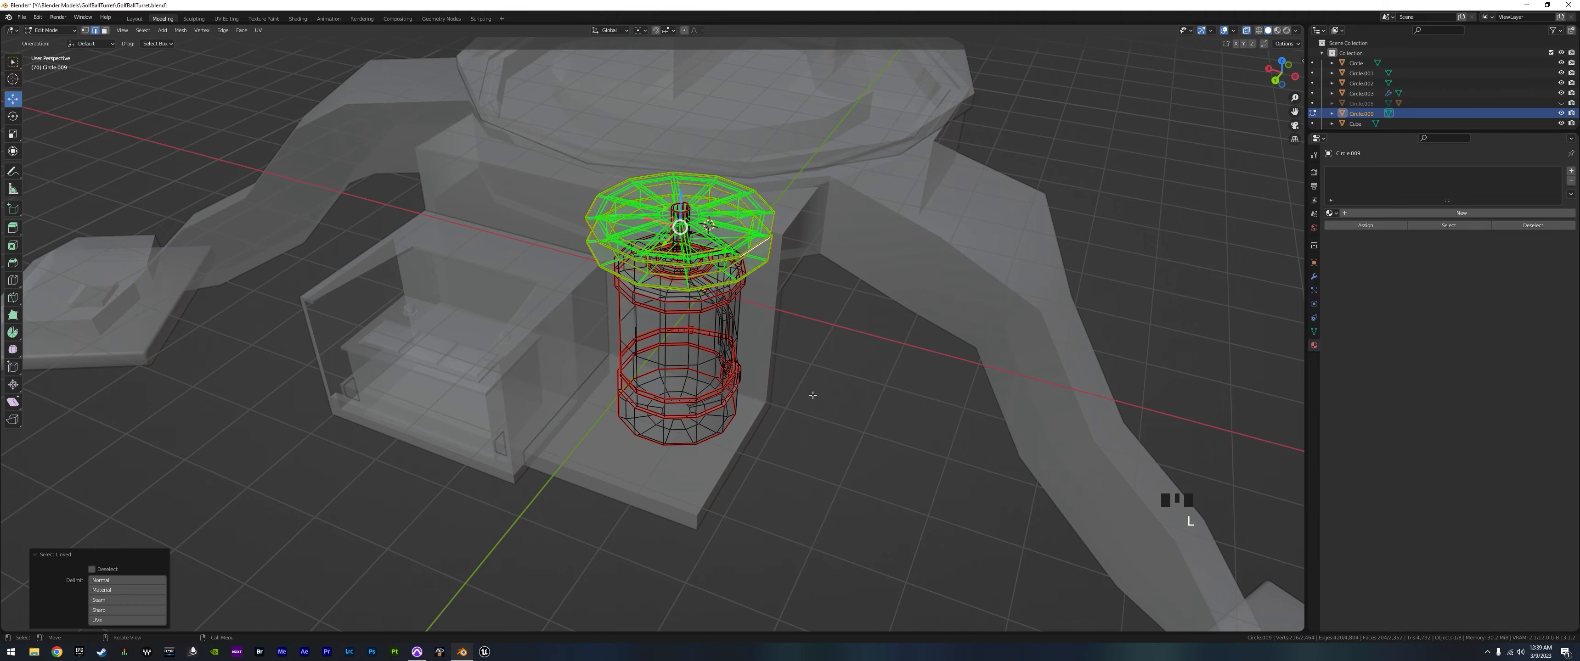
pyautogui.rightClick(781, 369)
pyautogui.moveTo(683, 204); pyautogui.dragTo(697, 254, button='middle')
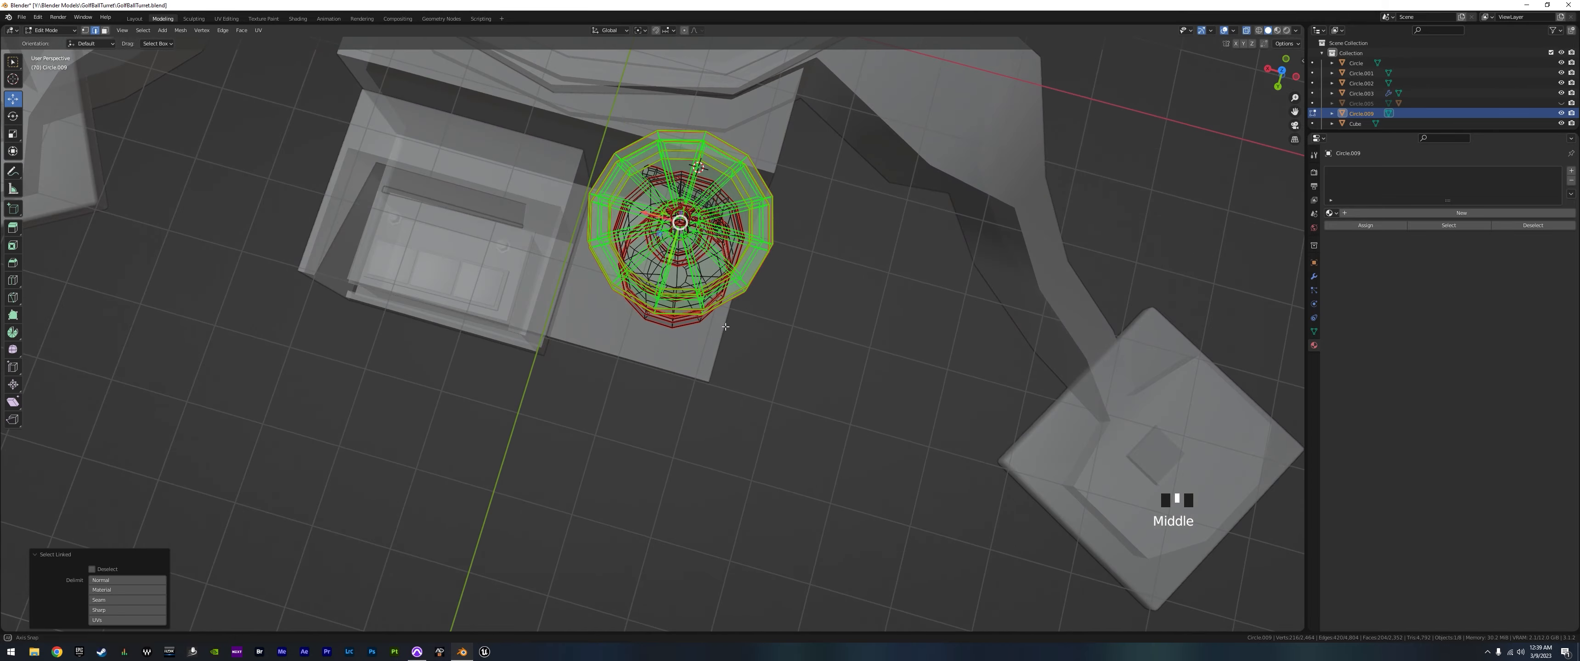
pyautogui.scroll(6, 697, 254)
pyautogui.scroll(2, 697, 254)
pyautogui.scroll(-2, 719, 258)
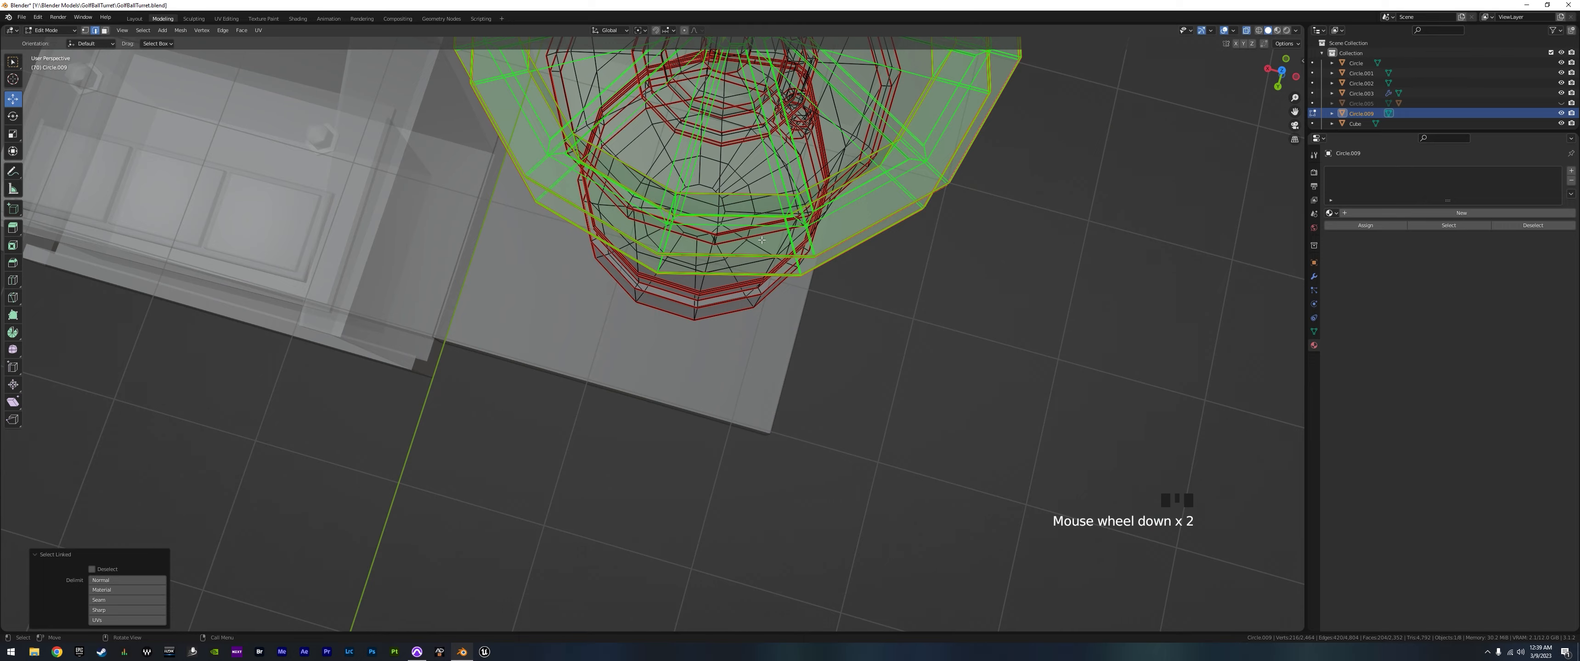
# - From the top view, deselect the central hub's vertices so only the spoked top's outer rim stays selected
pyautogui.press('KP_7')
pyautogui.scroll(10, 721, 301)
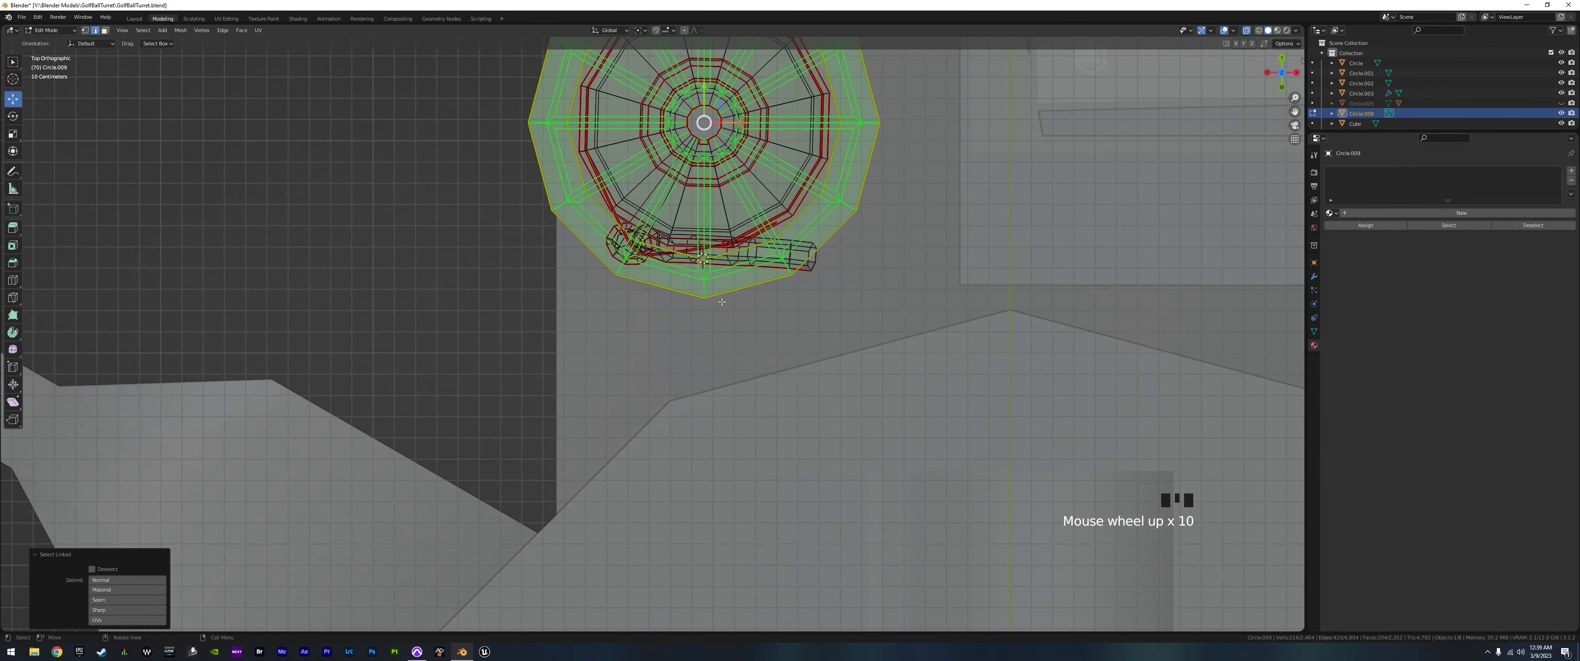
pyautogui.keyDown('shift'); pyautogui.moveTo(721, 302); pyautogui.dragTo(671, 426, button='middle'); pyautogui.keyUp('shift')
pyautogui.scroll(4, 662, 376)
pyautogui.keyDown('shift'); pyautogui.moveTo(660, 261); pyautogui.dragTo(658, 415, button='middle'); pyautogui.keyUp('shift')
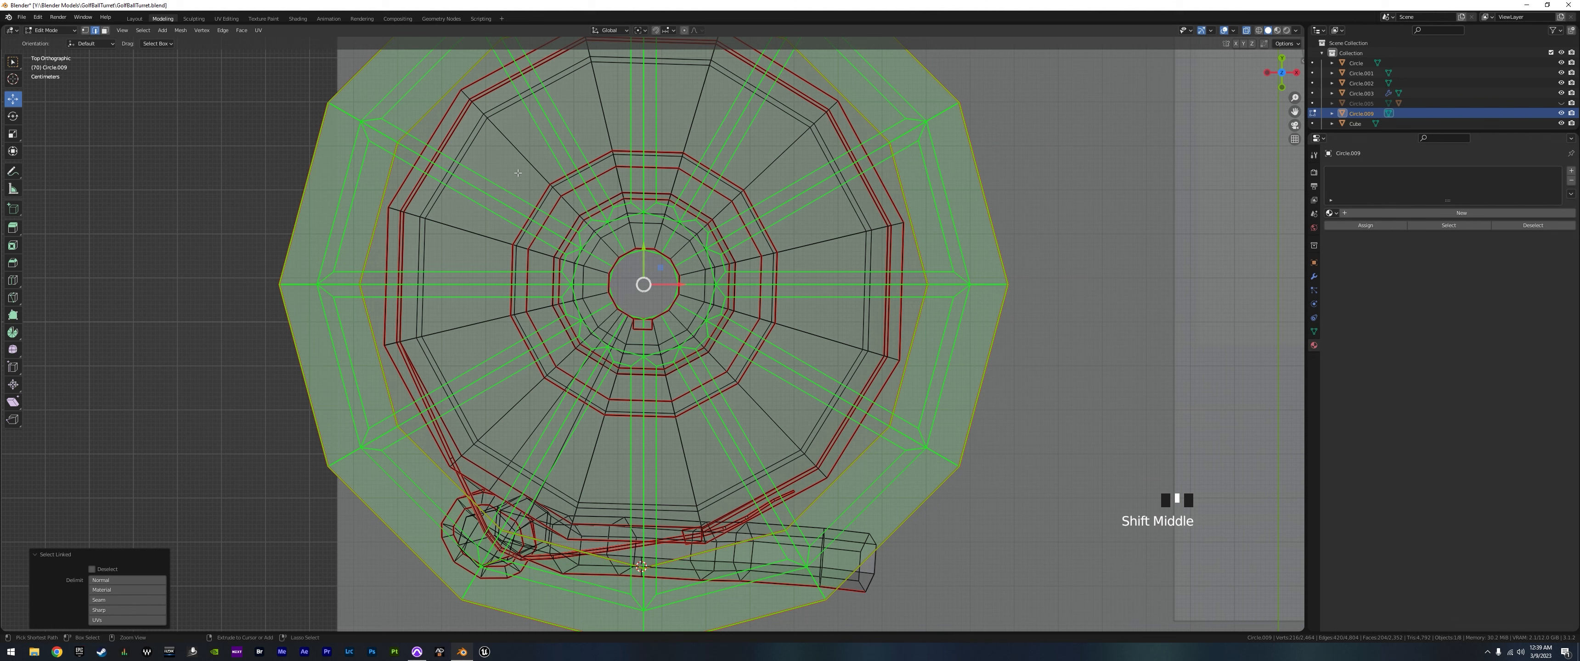
pyautogui.keyDown('ctrl'); pyautogui.moveTo(803, 430); pyautogui.dragTo(800, 435); pyautogui.keyUp('ctrl')
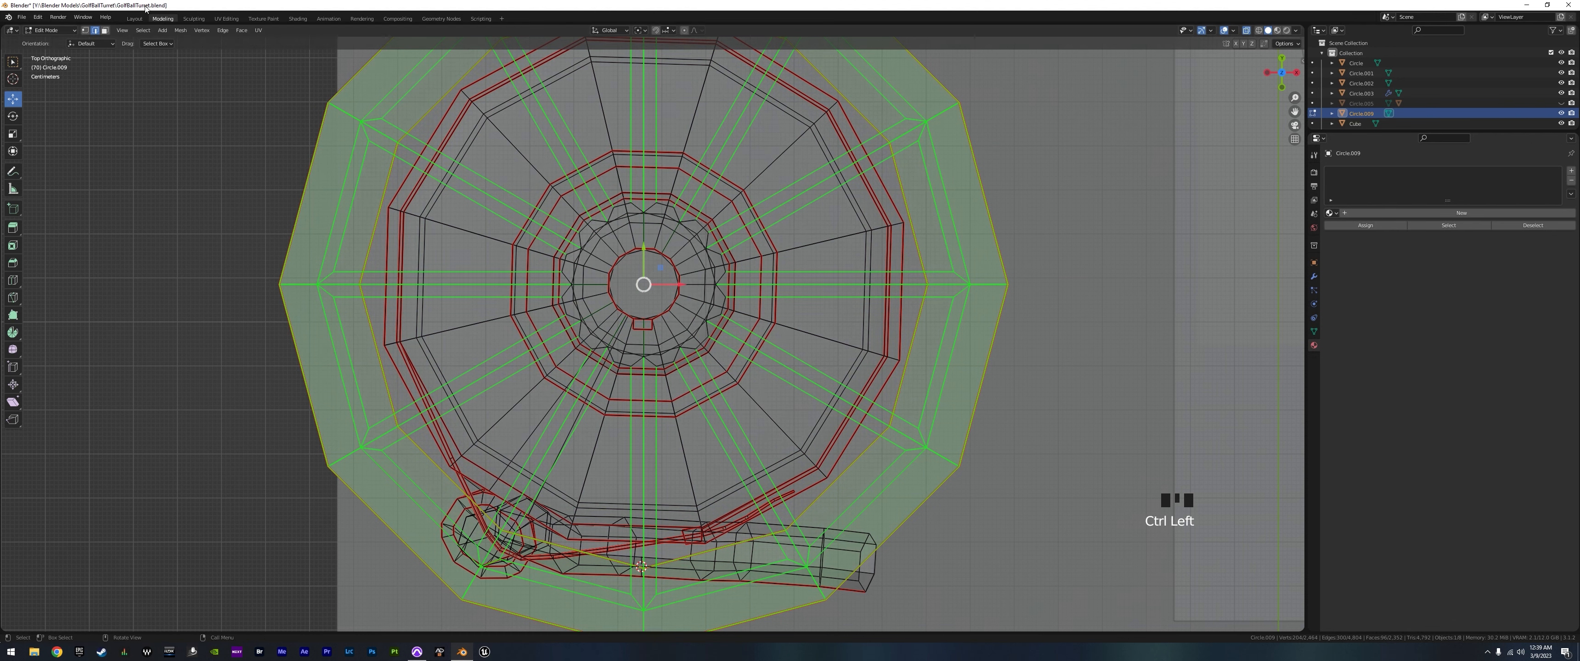
pyautogui.click(88, 30)
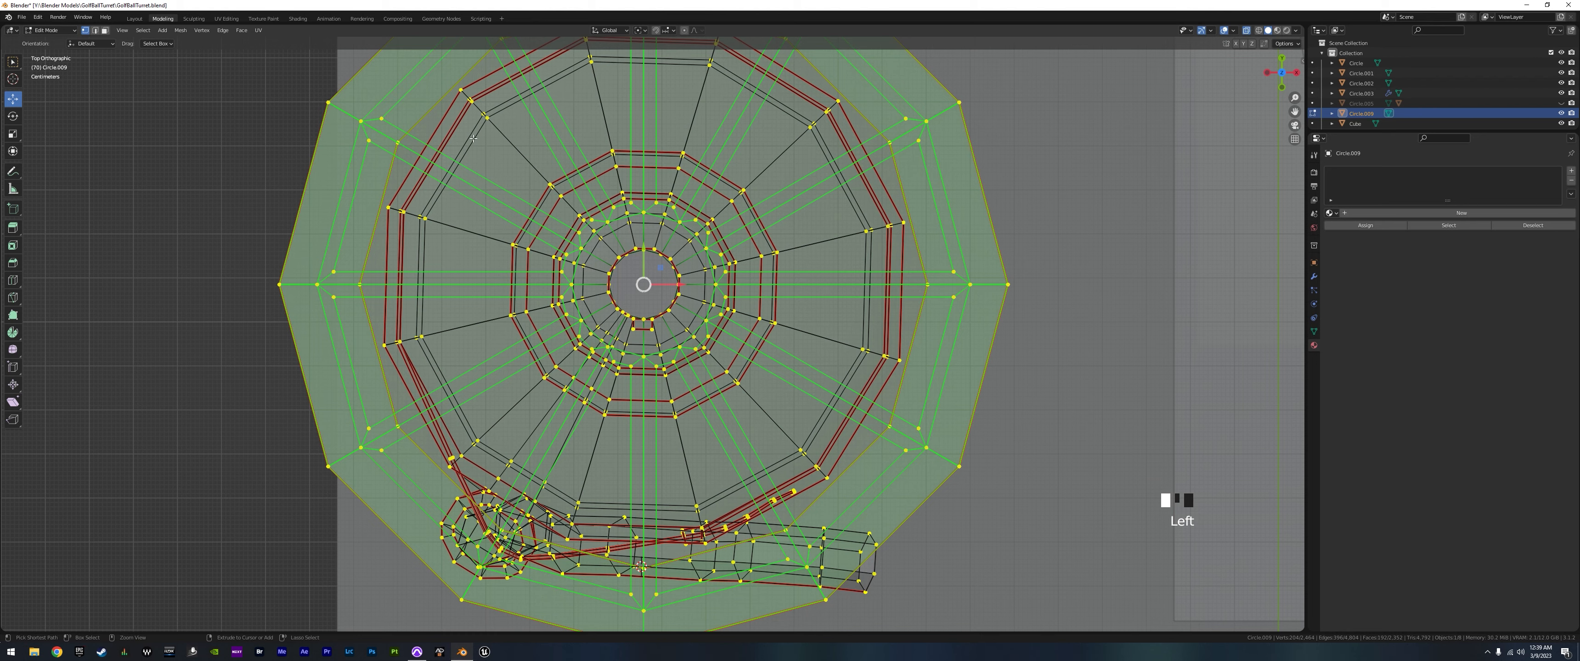
pyautogui.moveTo(835, 468); pyautogui.dragTo(836, 467)
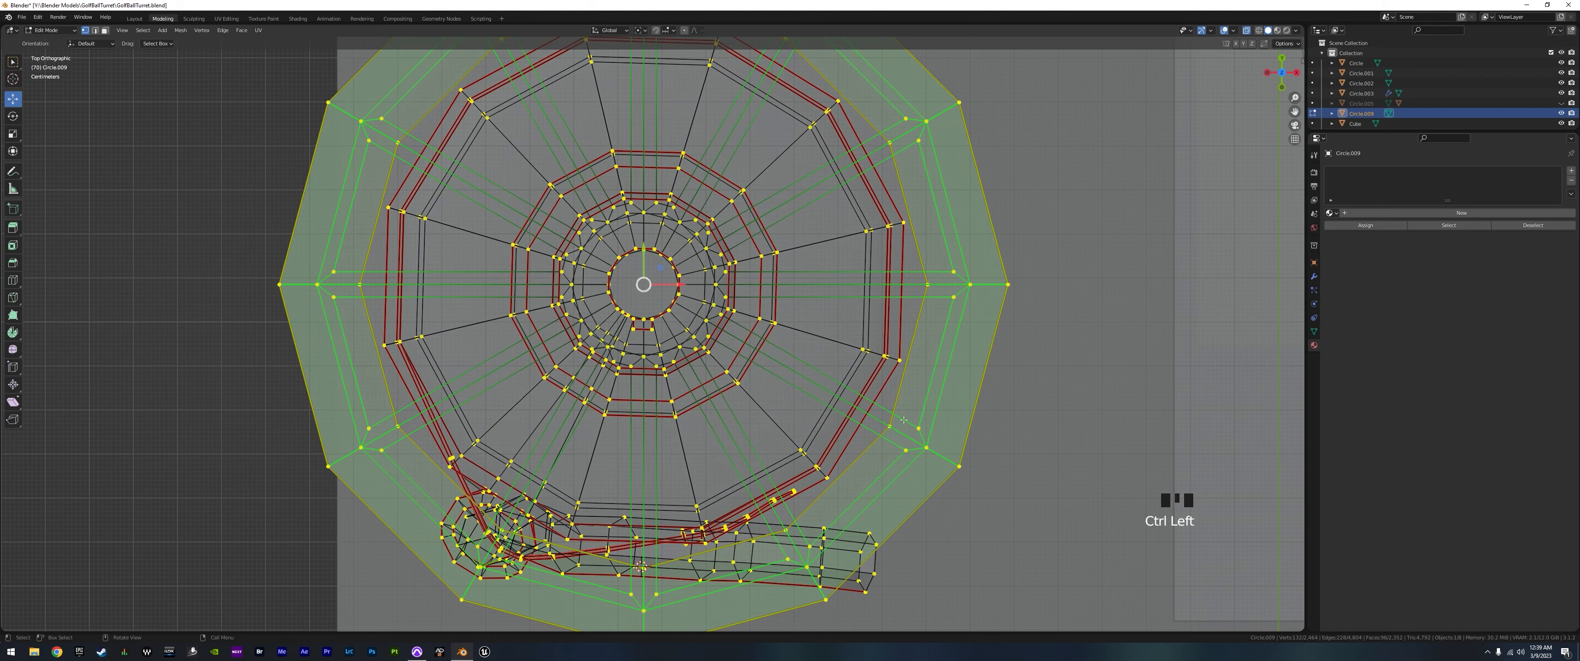
# - Scale the outer rim by about 1.77 in X and Y with Z locked, widening the canister's spoked top
pyautogui.moveTo(835, 468); pyautogui.dragTo(686, 427, button='middle')
pyautogui.scroll(-5, 872, 371)
pyautogui.scroll(2, 714, 380)
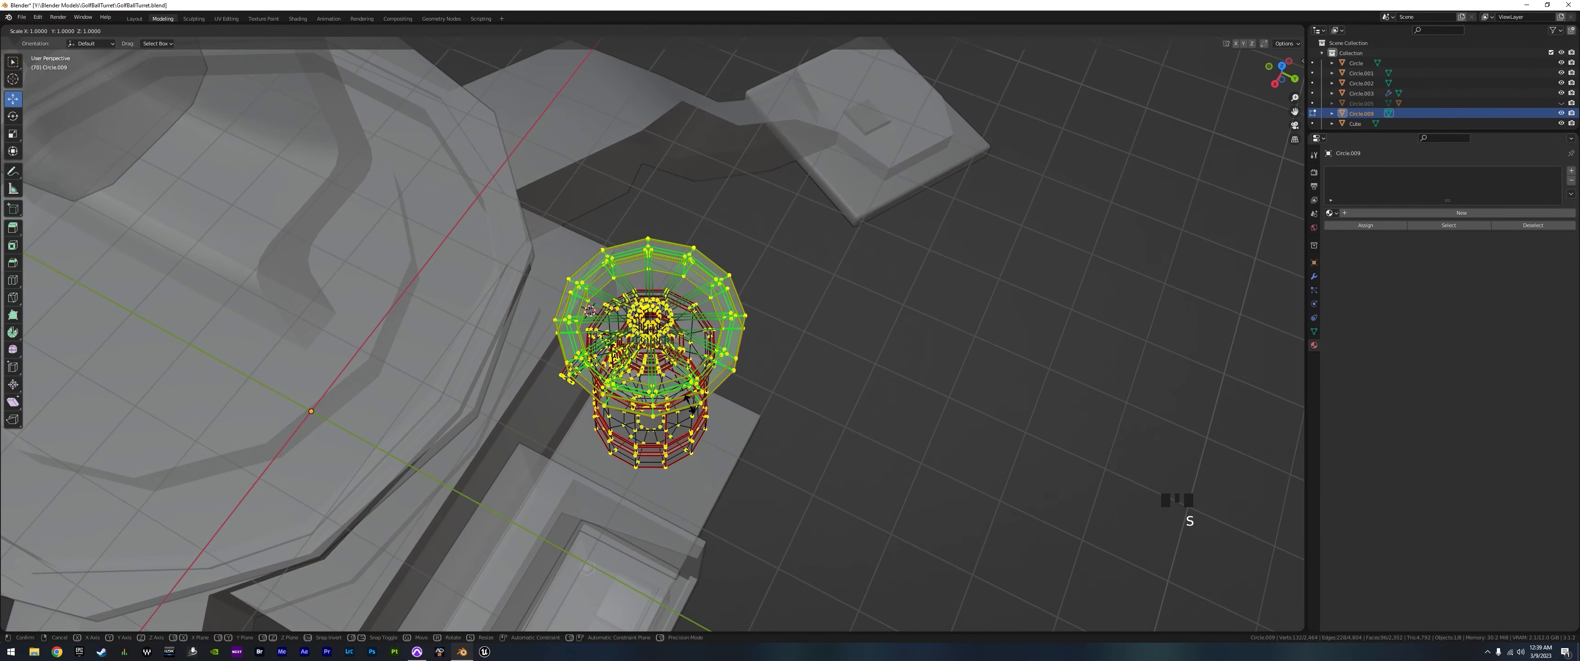
pyautogui.hotkey('shift', 'z')
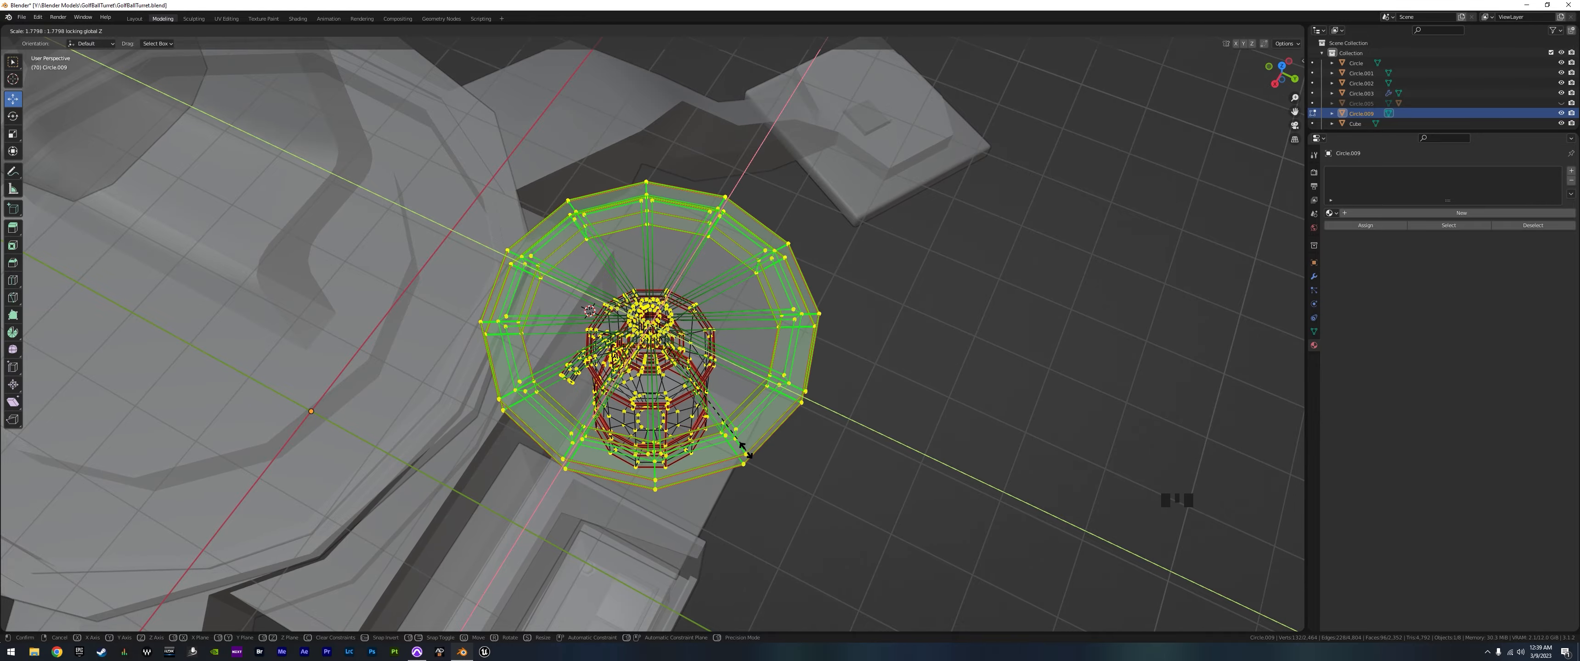
pyautogui.click(742, 450)
# - Enlarge the rim slightly further with two more horizontal scalings, keeping its height locked
pyautogui.moveTo(739, 446); pyautogui.dragTo(675, 257, button='middle')
pyautogui.hotkey('shift', 'z')
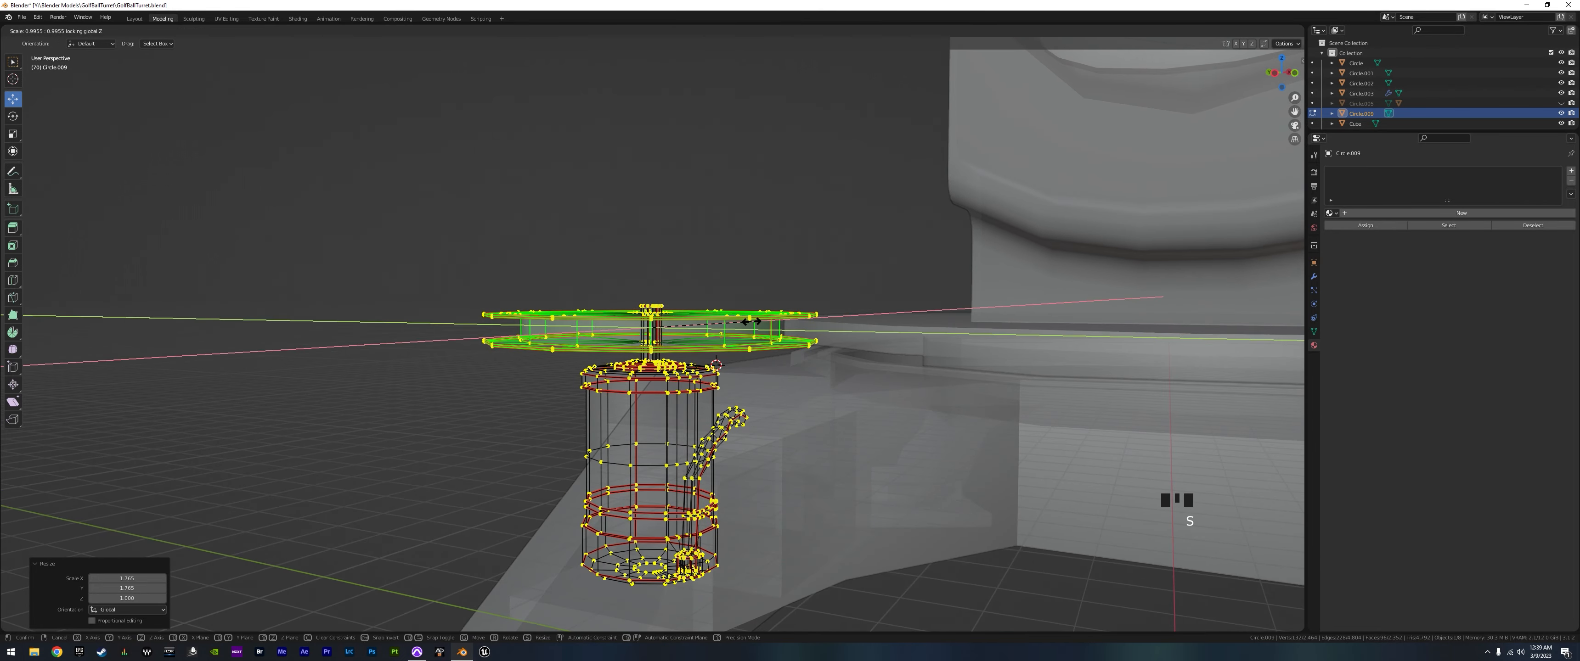
pyautogui.click(759, 323)
pyautogui.moveTo(759, 323); pyautogui.dragTo(856, 381, button='middle')
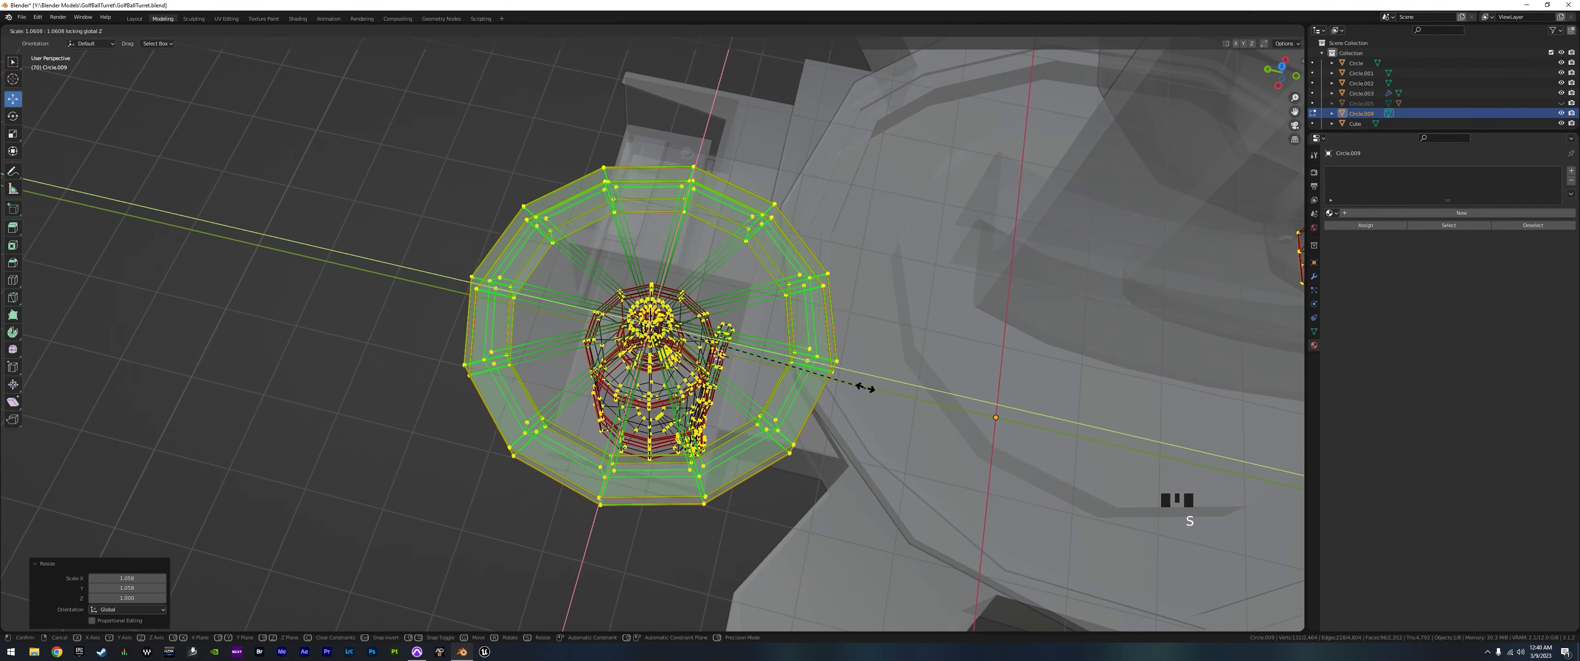
pyautogui.click(871, 391)
# - Examine the widened rim from the side, top and oblique views against the shelf, control box and turret base
pyautogui.moveTo(871, 390); pyautogui.dragTo(958, 340, button='middle')
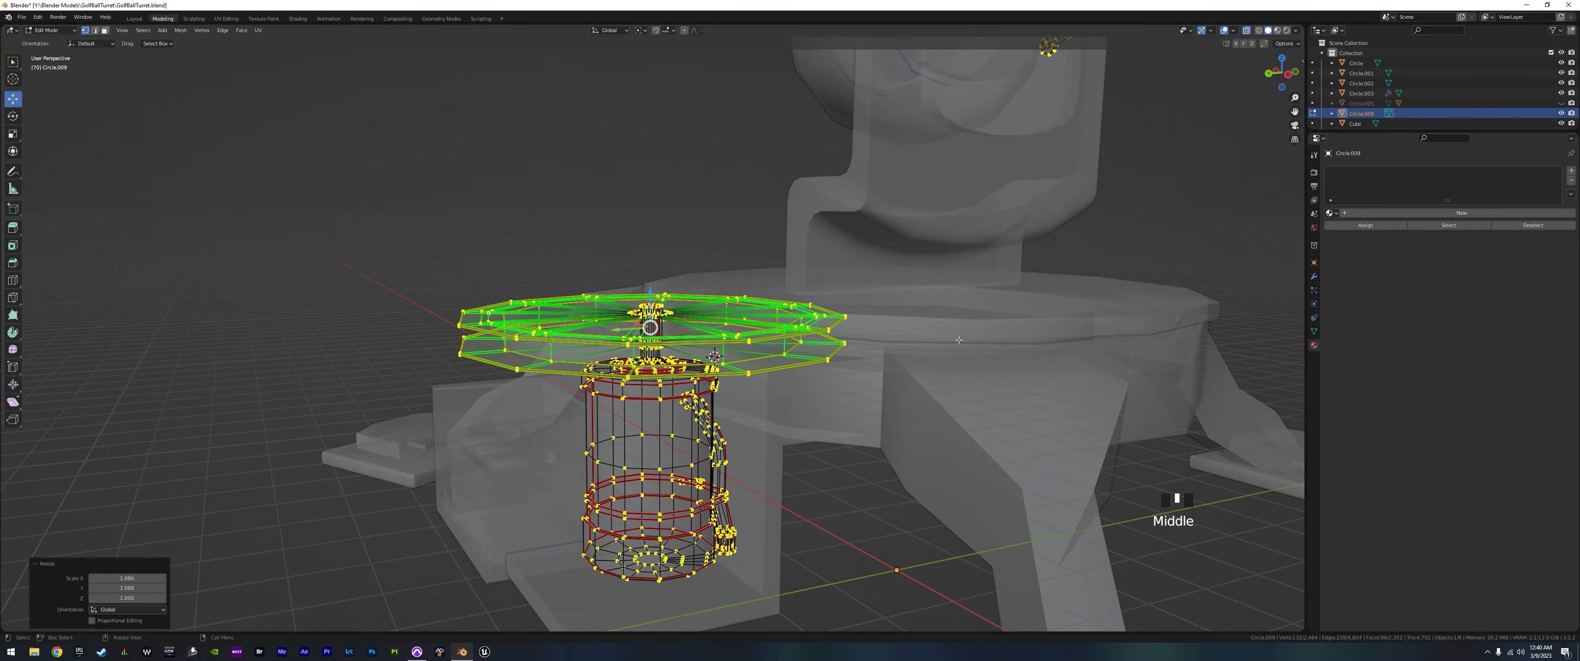
pyautogui.moveTo(873, 351); pyautogui.dragTo(508, 347, button='middle')
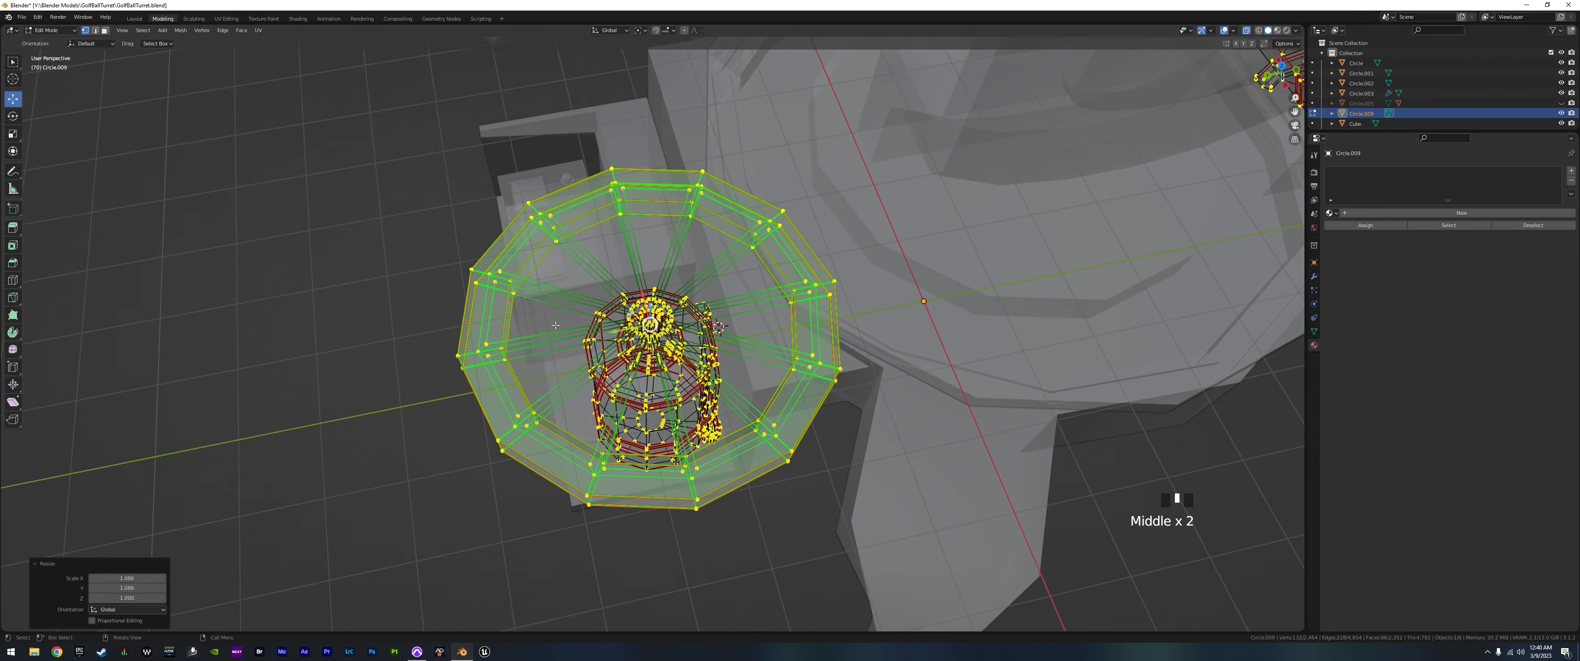
pyautogui.press('KP_7')
pyautogui.scroll(6, 644, 343)
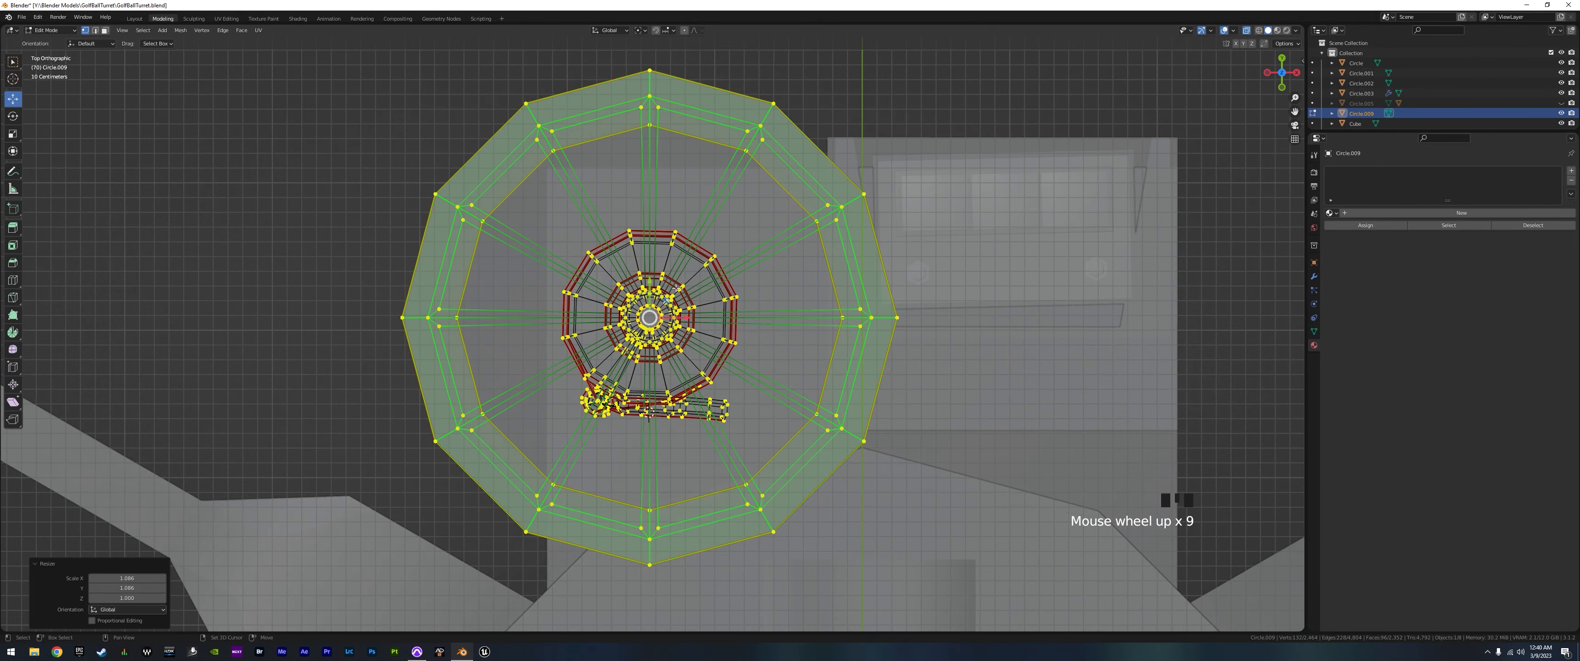
pyautogui.keyDown('shift'); pyautogui.moveTo(677, 276); pyautogui.dragTo(675, 324, button='middle'); pyautogui.keyUp('shift')
pyautogui.moveTo(640, 230); pyautogui.dragTo(615, 347, button='middle')
pyautogui.scroll(-15, 683, 275)
pyautogui.keyDown('shift'); pyautogui.moveTo(712, 362); pyautogui.dragTo(765, 279, button='middle'); pyautogui.keyUp('shift')
pyautogui.scroll(3, 740, 235)
pyautogui.scroll(-4, 751, 251)
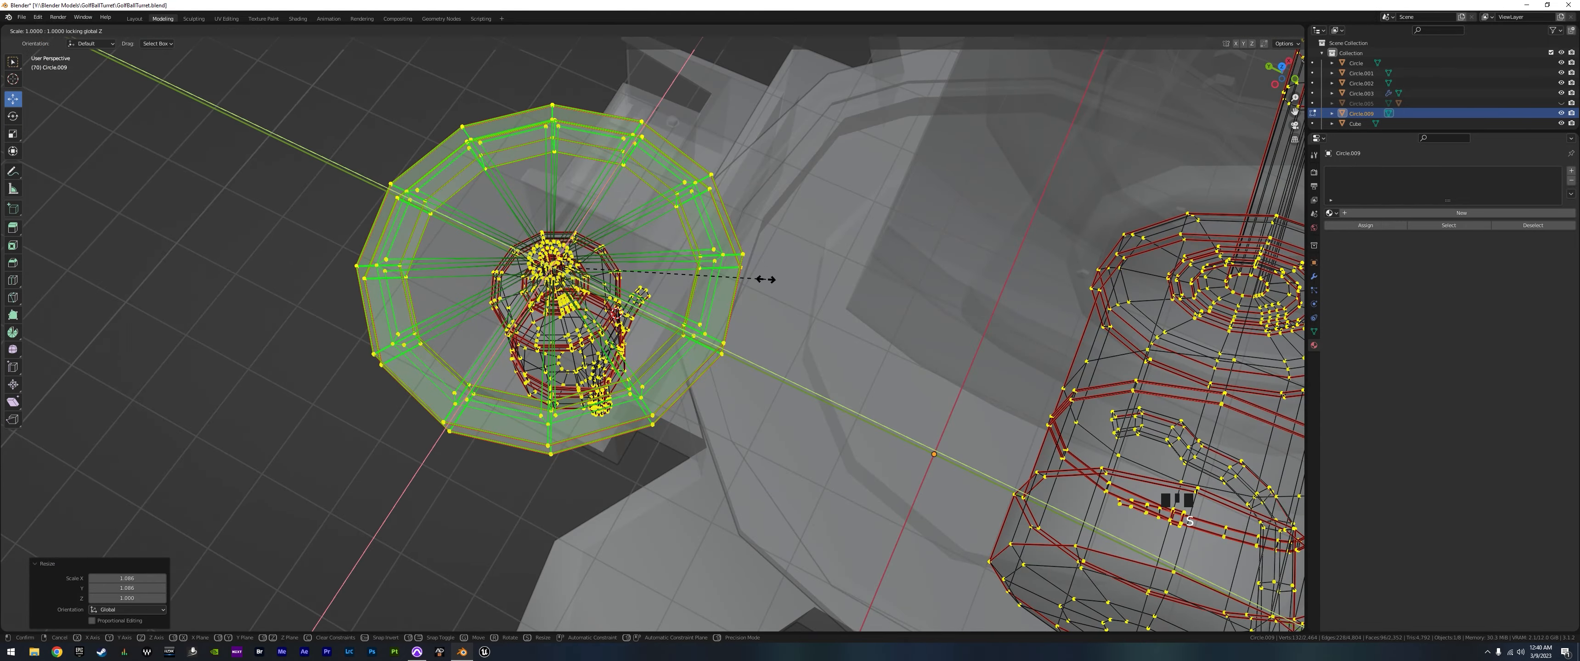
# - Scale the canister's spoked top down slightly in X and Y, keeping its height locked
pyautogui.click(734, 273)
pyautogui.moveTo(736, 290); pyautogui.dragTo(734, 203, button='middle')
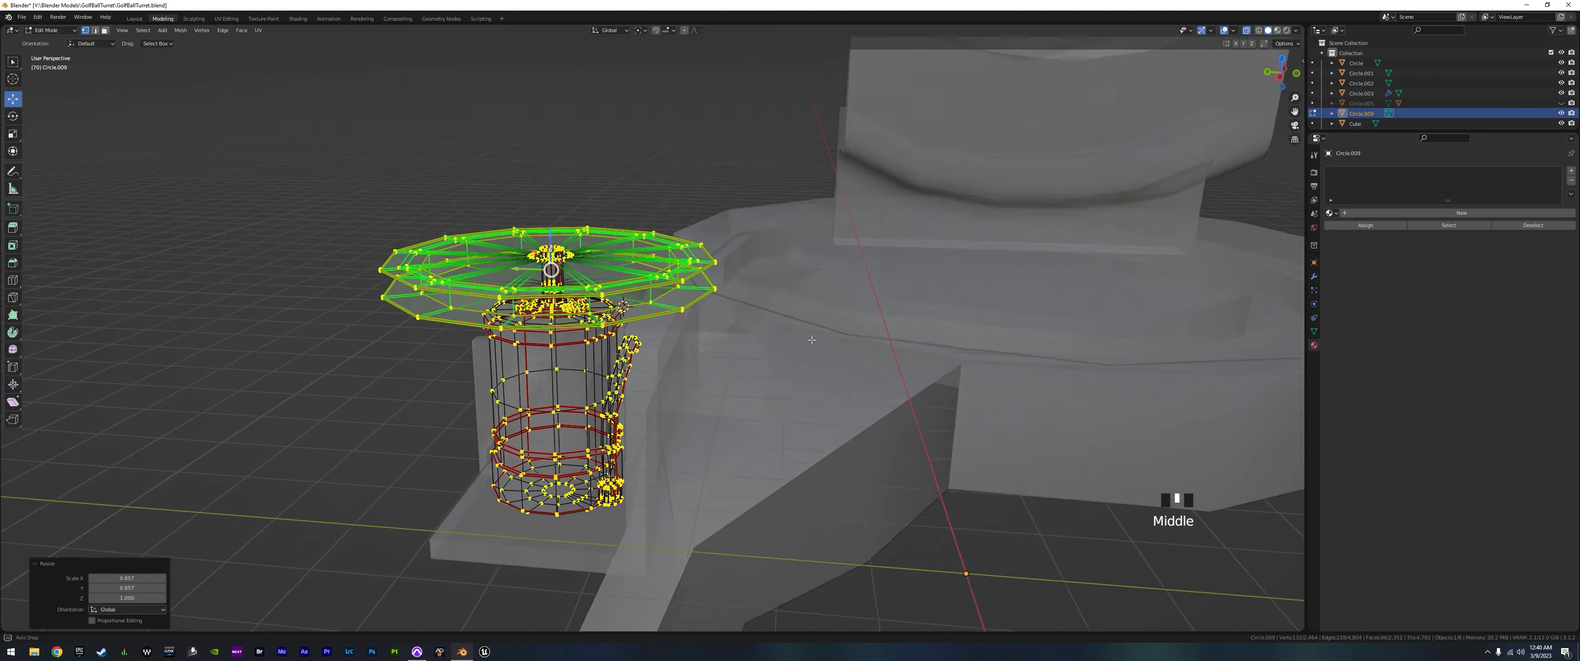
# - Select the face loop inside the spoked top's rim and enlarge it with two horizontal scalings, Z locked, thinning the rim
pyautogui.click(105, 30)
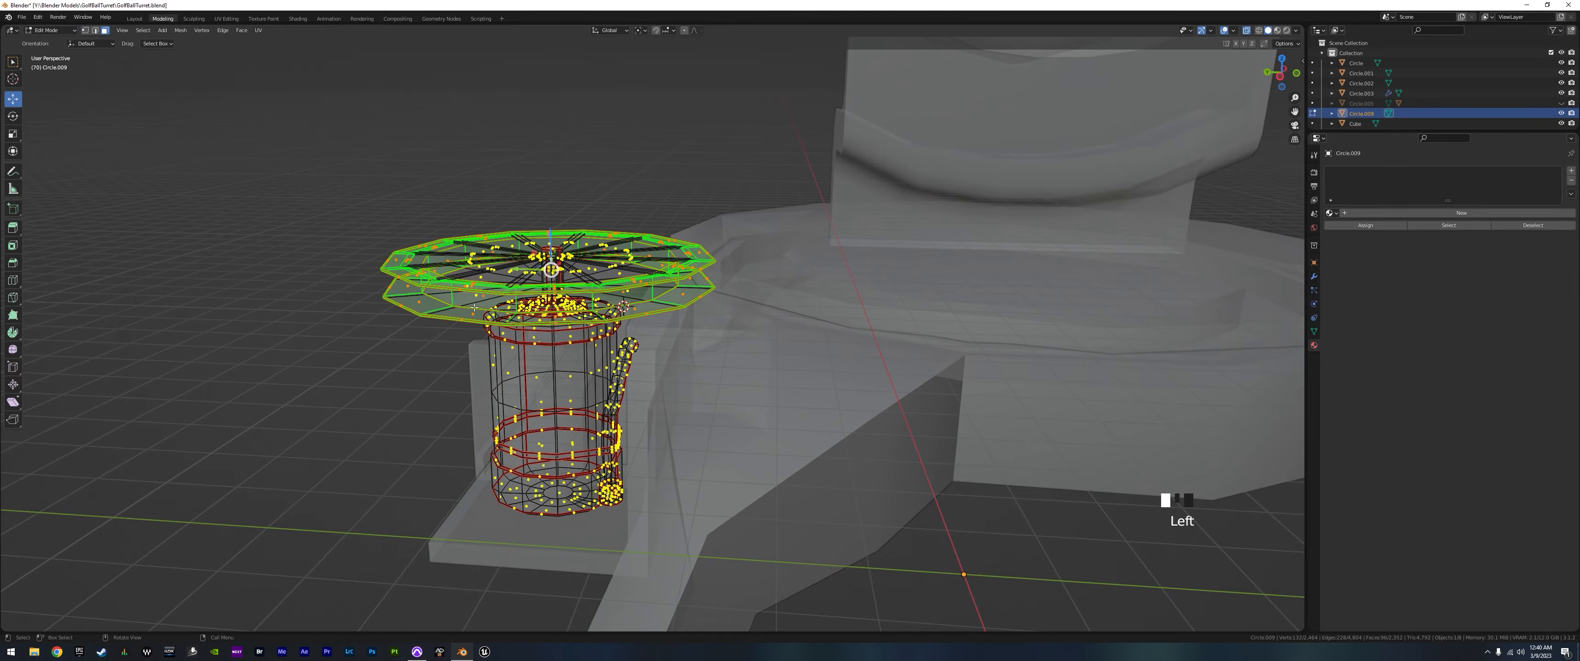
pyautogui.keyDown('alt'); pyautogui.click(652, 291); pyautogui.keyUp('alt')
pyautogui.moveTo(652, 291); pyautogui.dragTo(799, 379, button='middle')
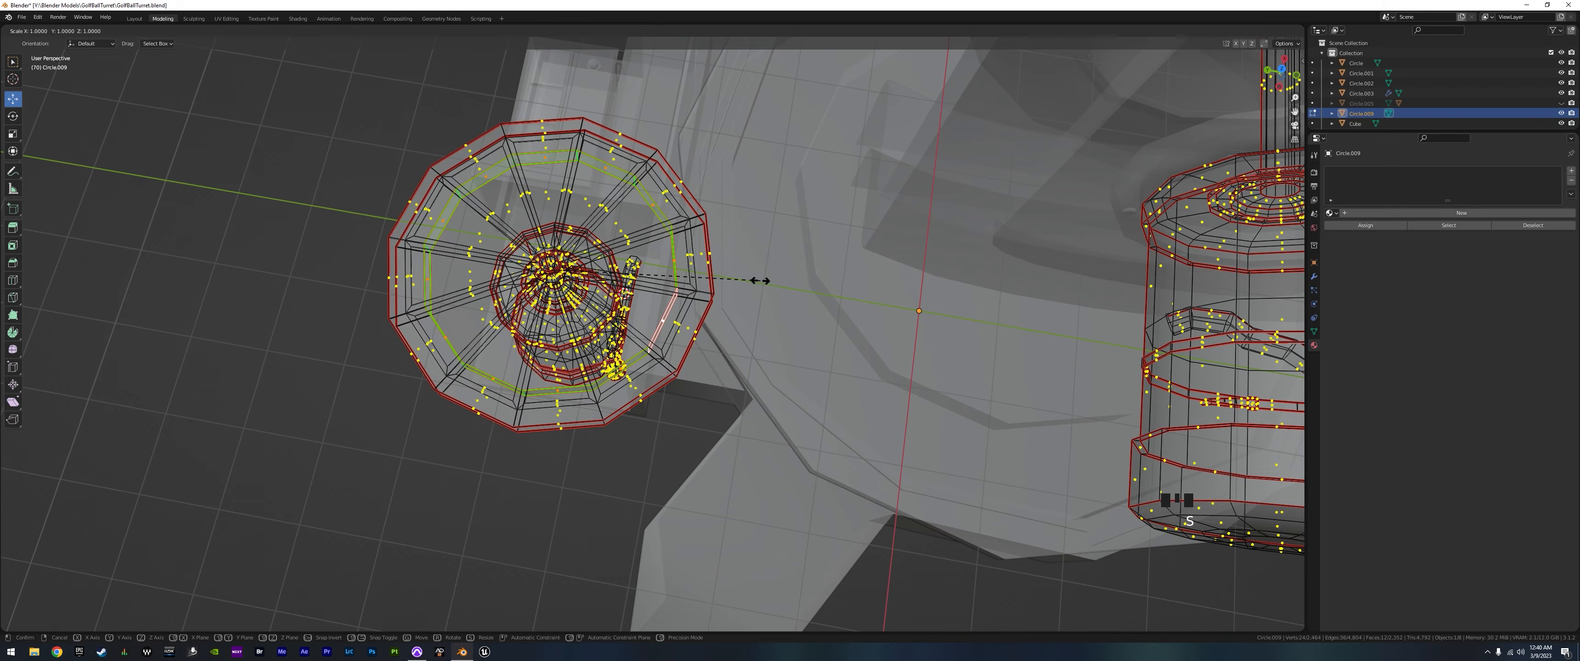
pyautogui.hotkey('shift', 'z')
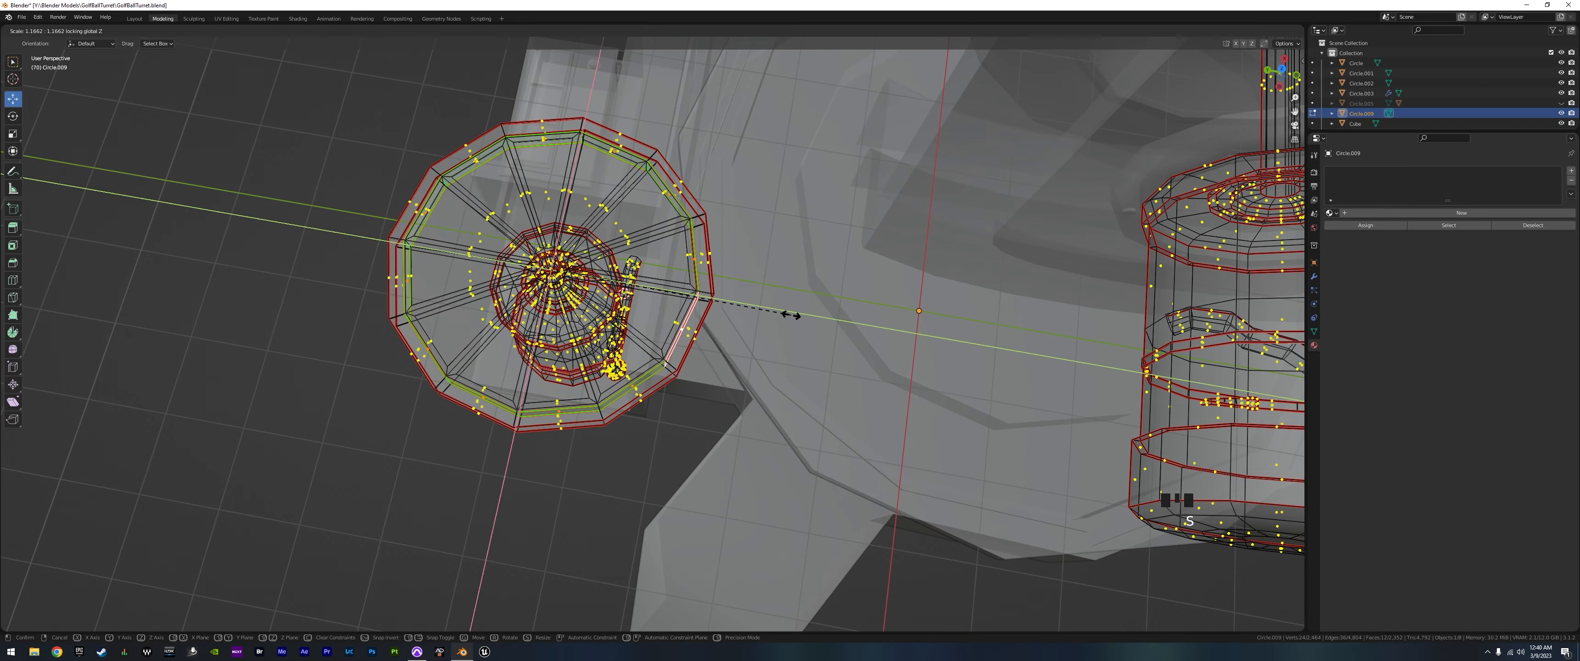
pyautogui.click(792, 316)
pyautogui.moveTo(791, 315); pyautogui.dragTo(712, 459, button='middle')
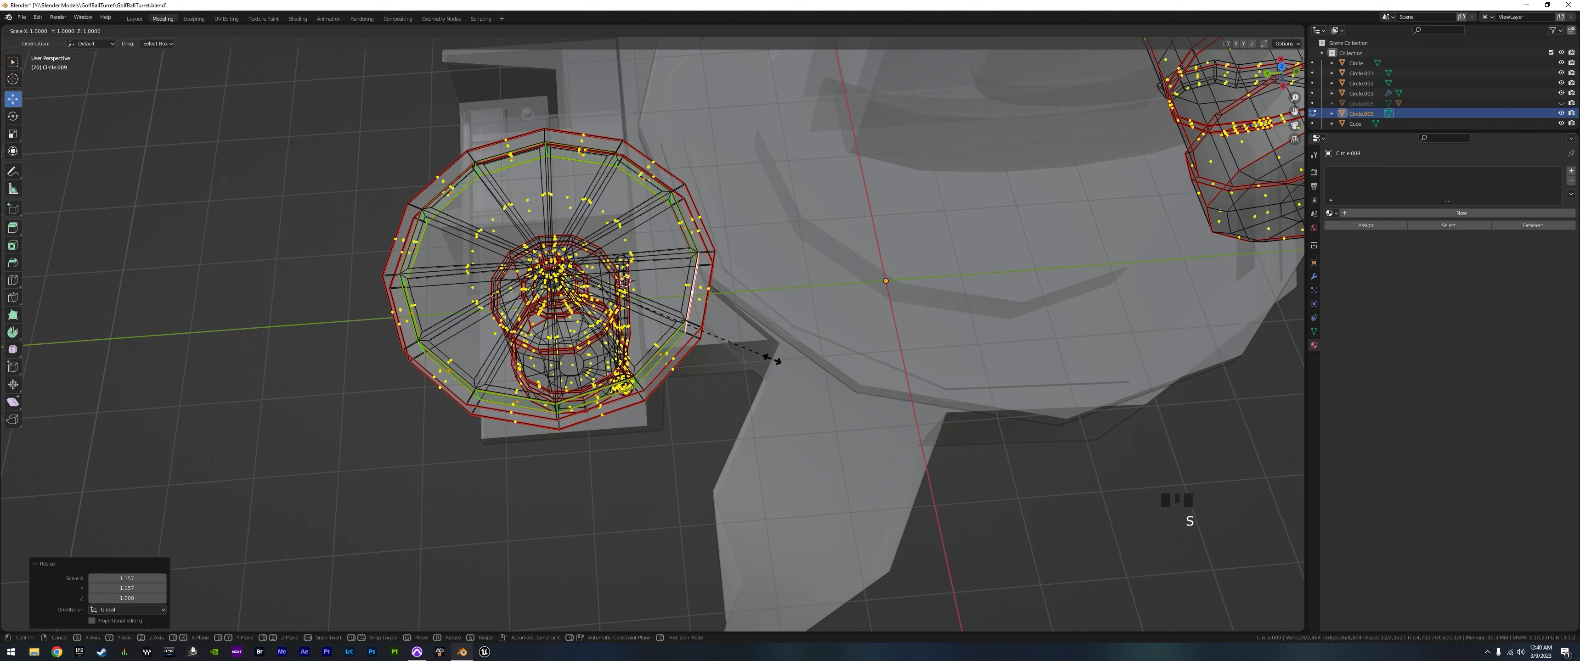
pyautogui.hotkey('shift', 'z')
pyautogui.click(783, 374)
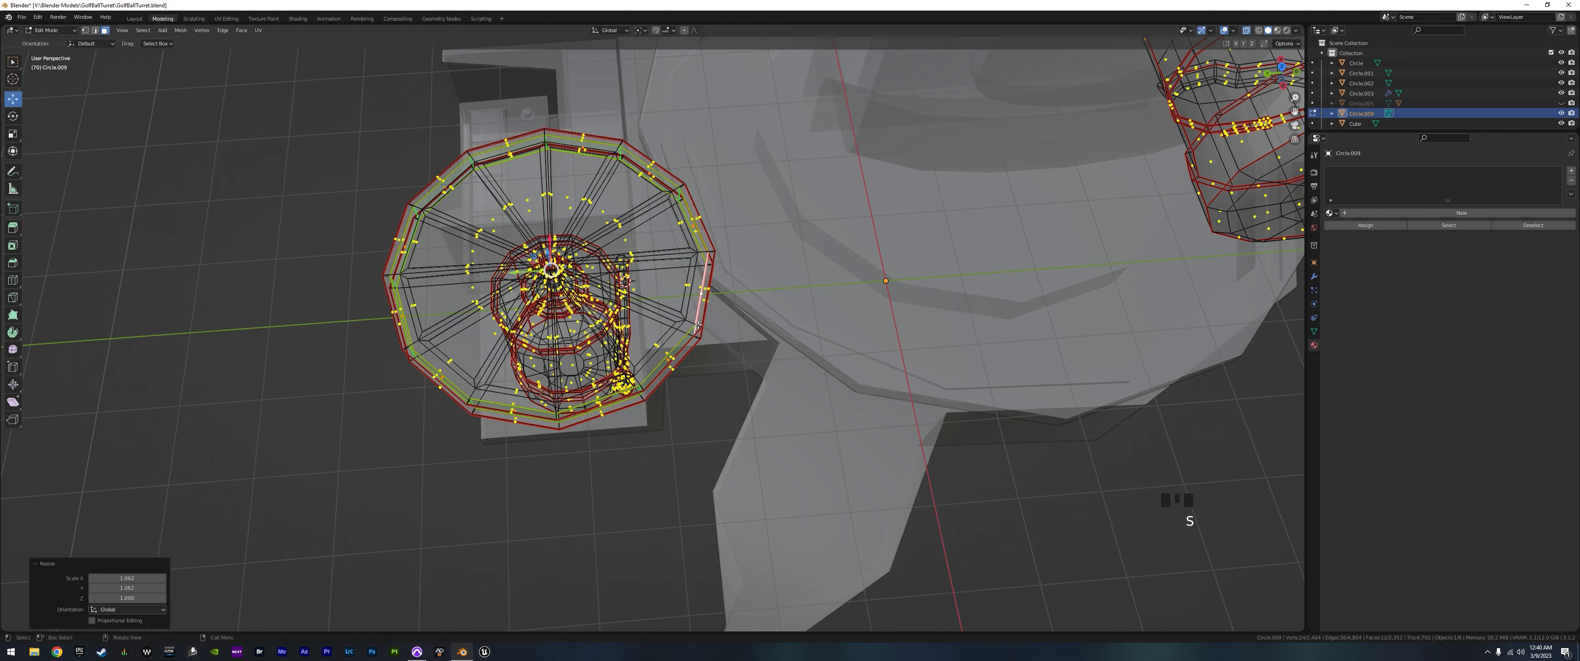
# - Select the entire linked spoked top and shrink it in X and Y by about 0.96 and again by about 0.97, with Z locked
pyautogui.press('l')
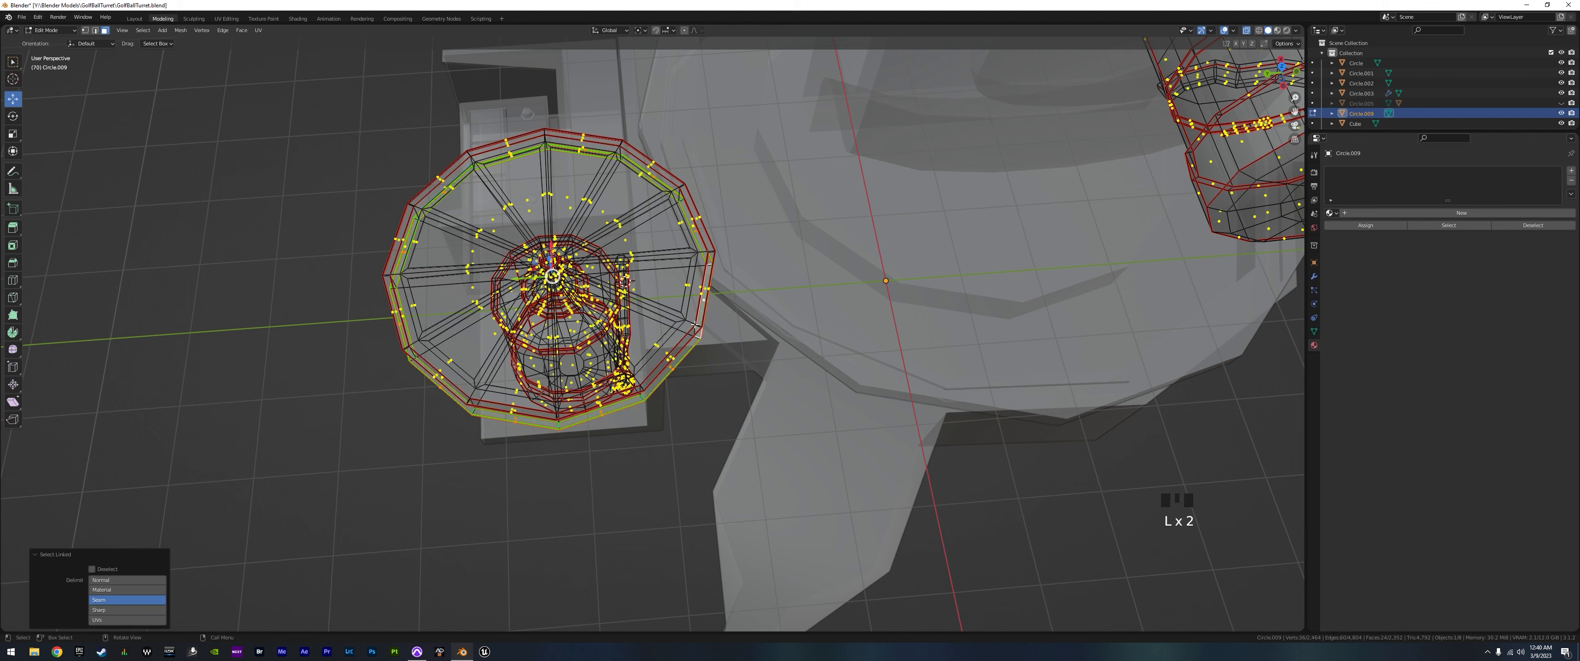
pyautogui.click(95, 30)
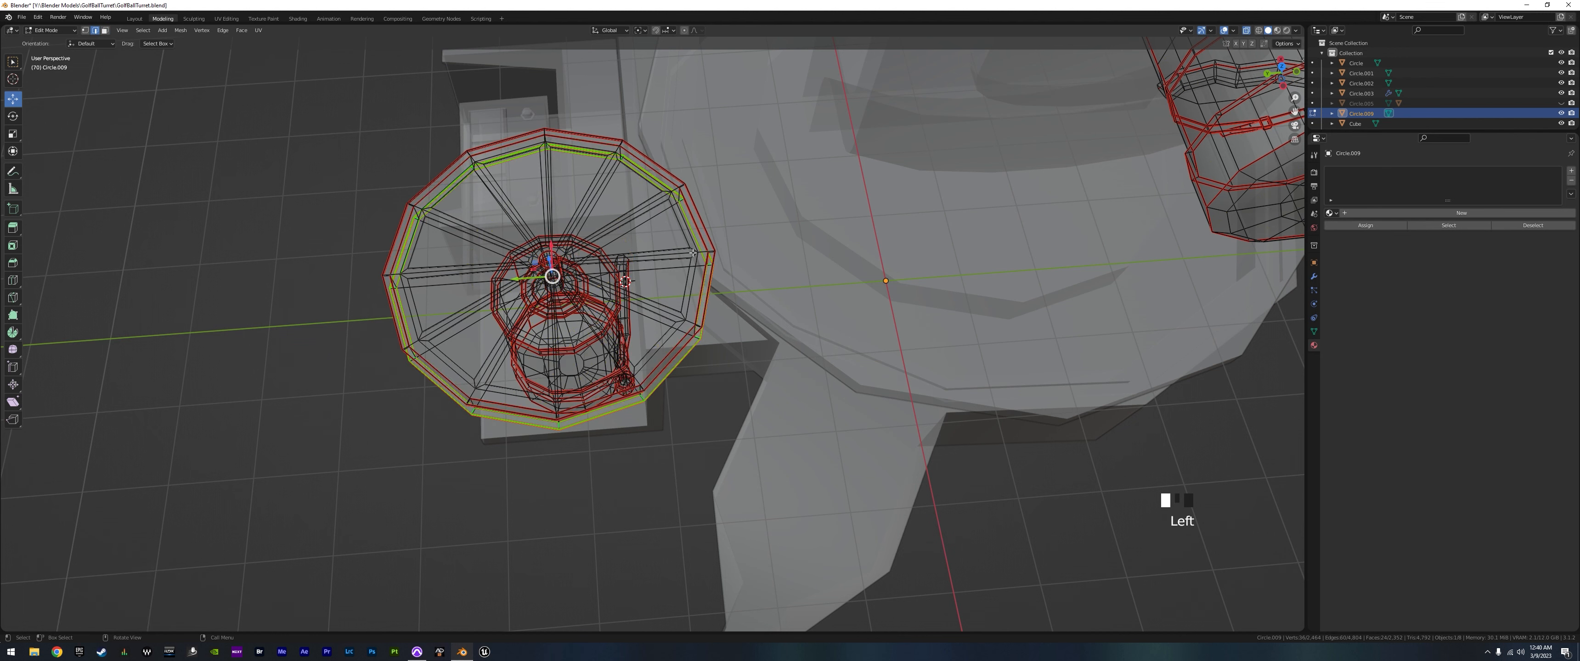
pyautogui.press('l')
pyautogui.press('s')
pyautogui.hotkey('shift', 'z')
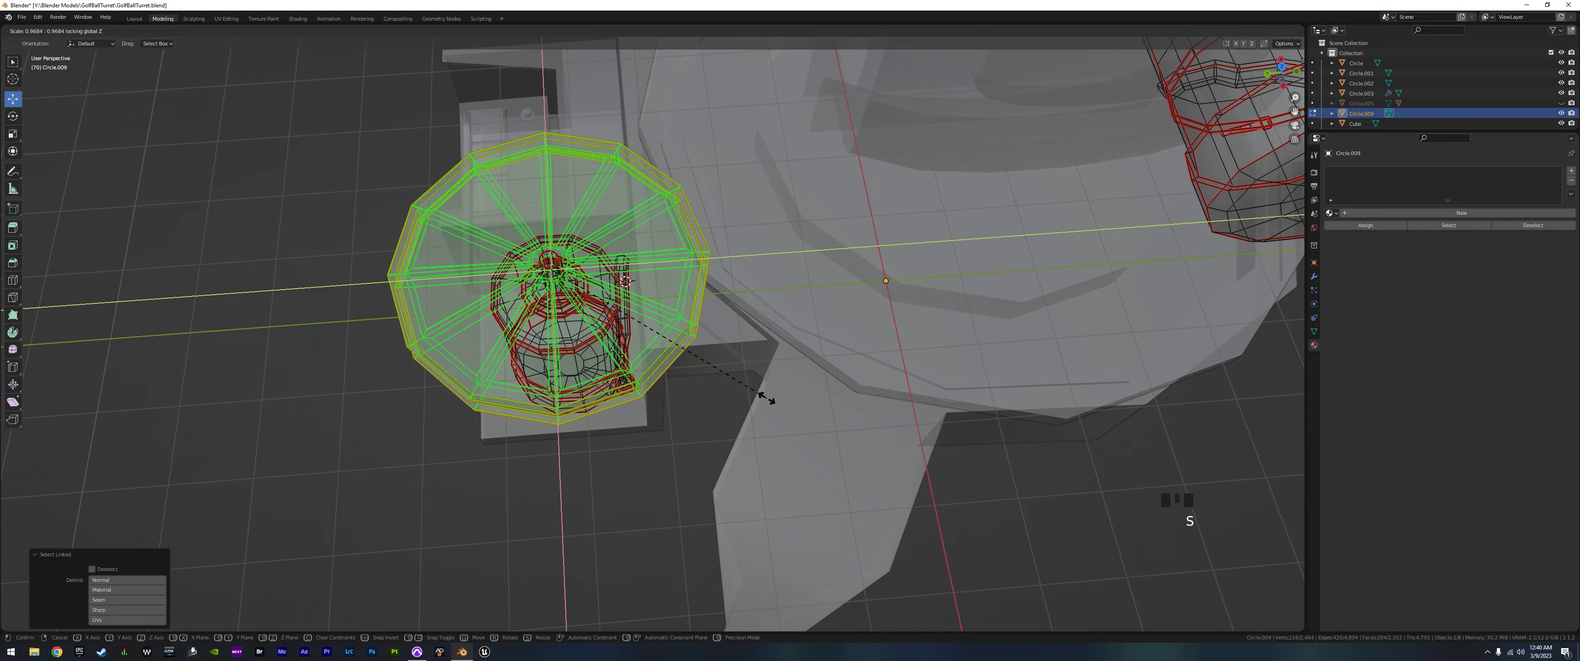
pyautogui.click(765, 397)
pyautogui.moveTo(764, 398); pyautogui.dragTo(717, 441, button='middle')
pyautogui.scroll(4, 710, 448)
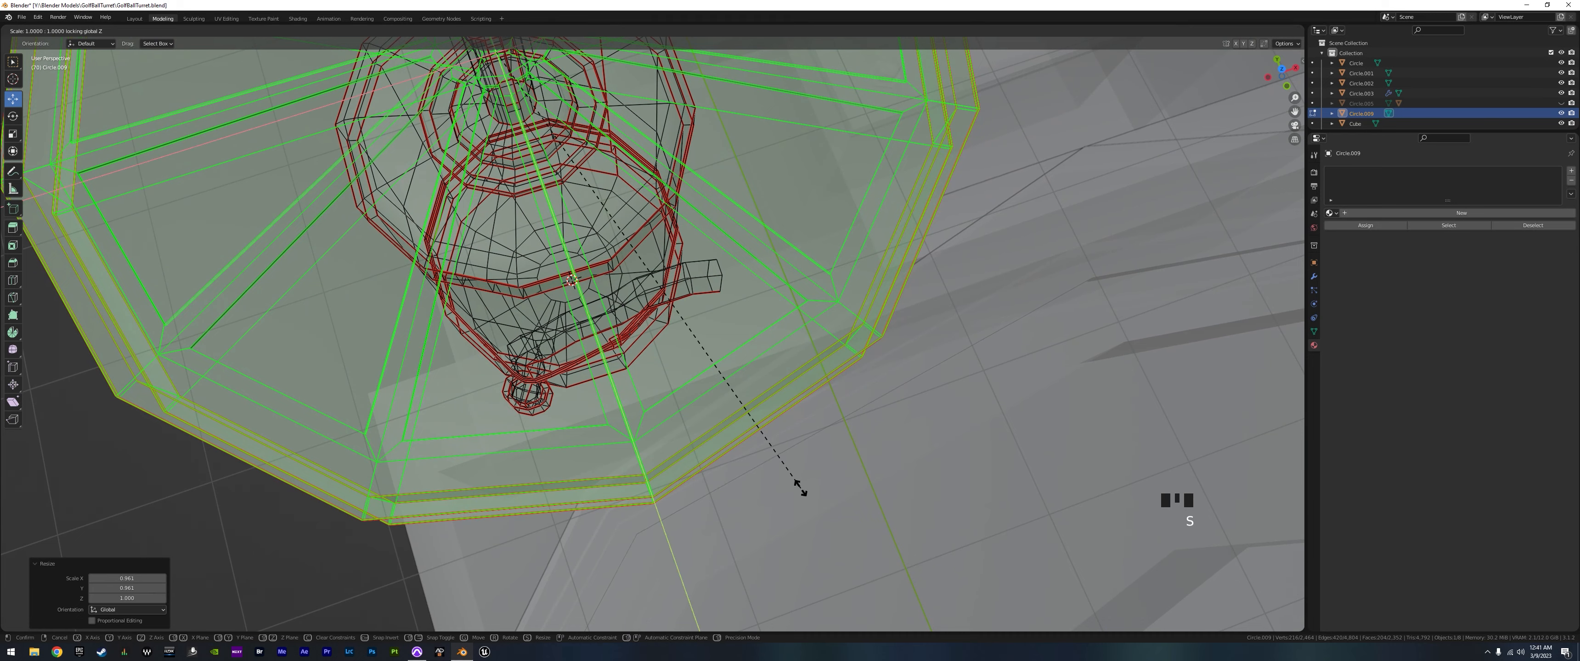
pyautogui.click(792, 477)
# - Turn off X-ray and examine the resized top outside edit mode against the canister, shelf and turret base
pyautogui.scroll(-2, 740, 478)
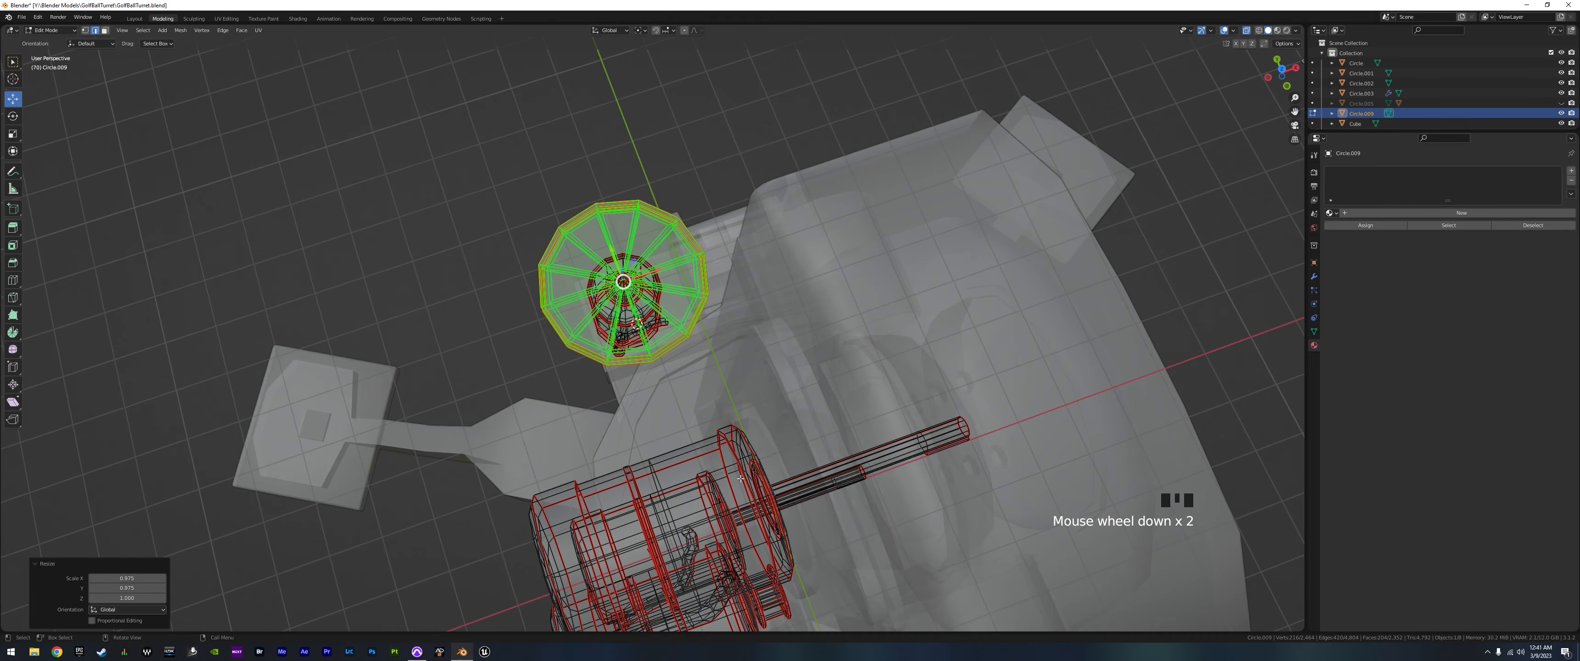
pyautogui.moveTo(740, 479); pyautogui.dragTo(618, 288, button='middle')
pyautogui.click(1247, 30)
pyautogui.press('Tab')
pyautogui.scroll(-1, 863, 357)
pyautogui.scroll(3, 616, 287)
pyautogui.keyDown('shift'); pyautogui.moveTo(675, 405); pyautogui.dragTo(702, 361, button='middle'); pyautogui.keyUp('shift')
pyautogui.press('Tab')
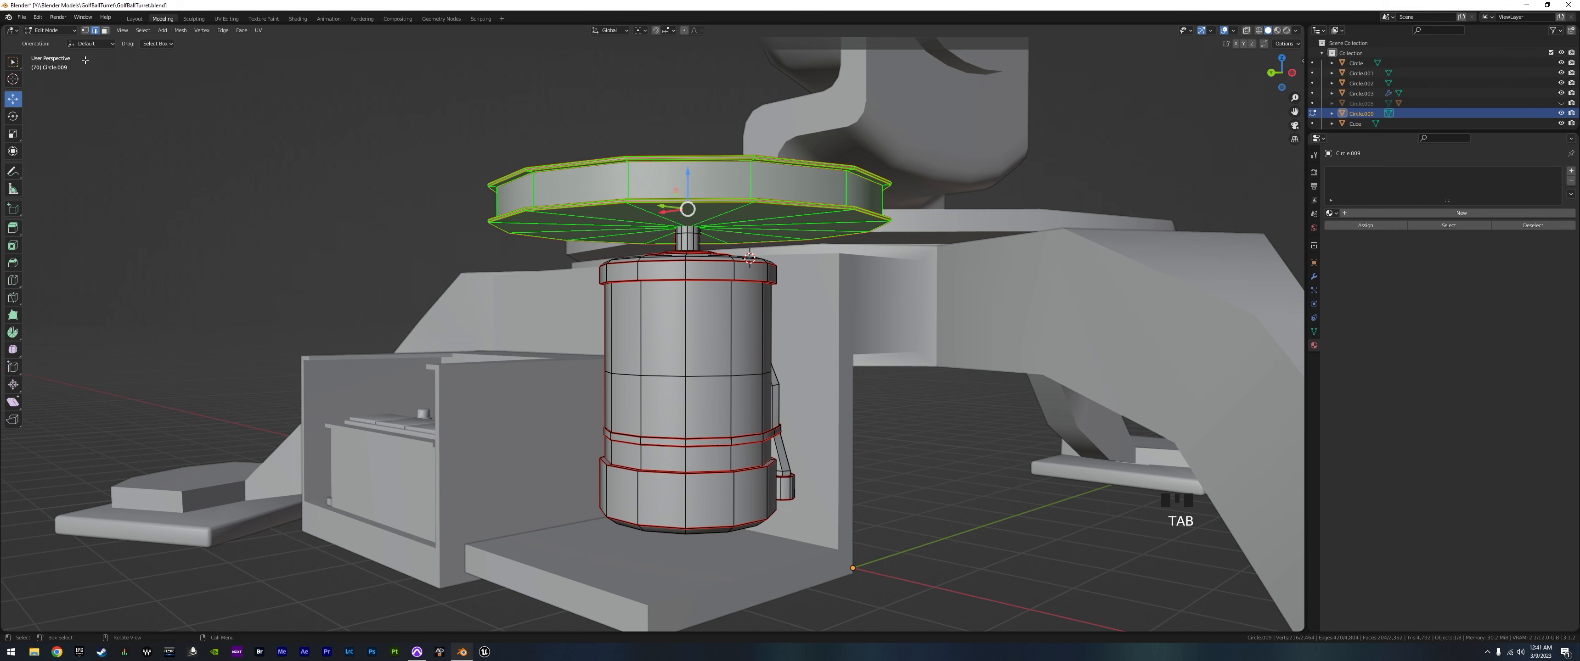
# - Select the face loops of the canister's upper and lower bands, with X-ray on and the canister viewed from above
pyautogui.click(106, 31)
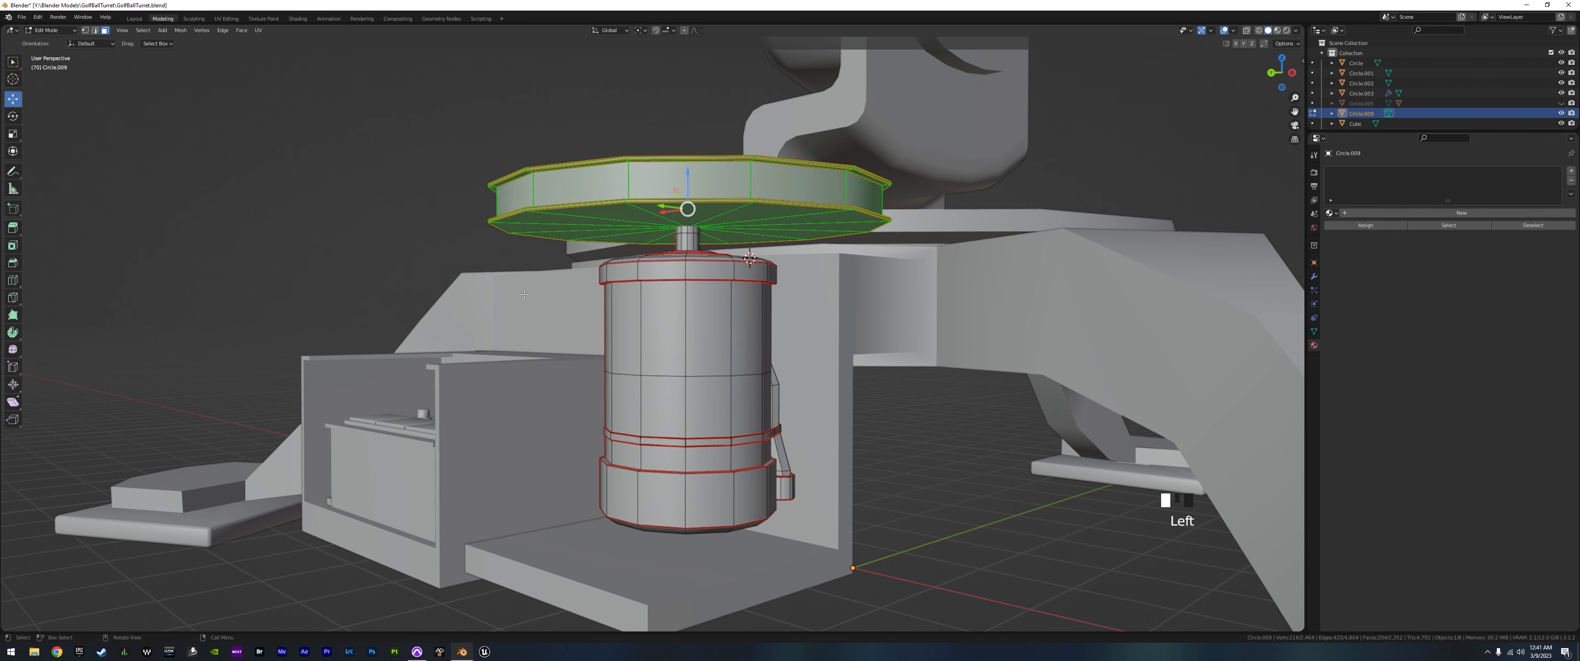
pyautogui.keyDown('alt'); pyautogui.click(679, 265); pyautogui.keyUp('alt')
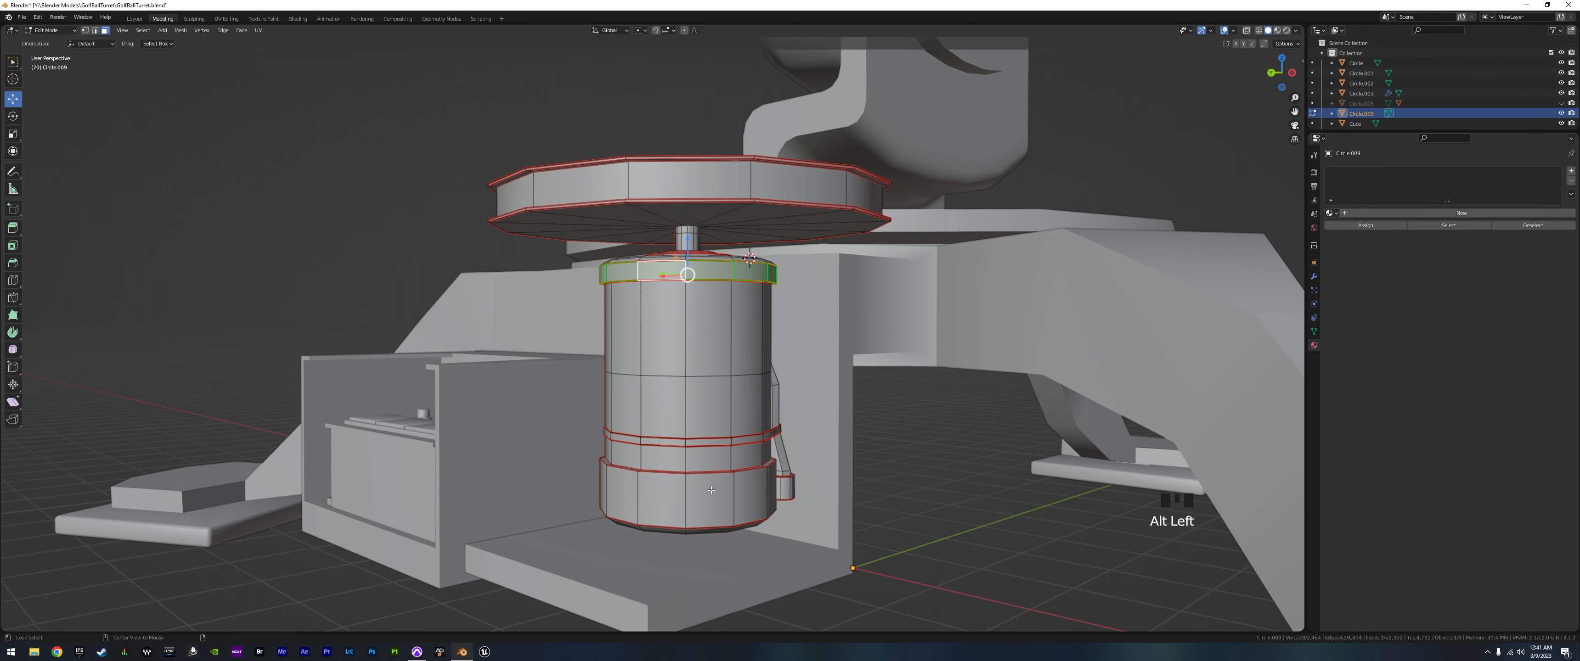
pyautogui.keyDown('alt'); pyautogui.keyDown('shift'); pyautogui.click(688, 501); pyautogui.keyUp('shift'); pyautogui.keyUp('alt')
pyautogui.moveTo(688, 501); pyautogui.dragTo(782, 503, button='middle')
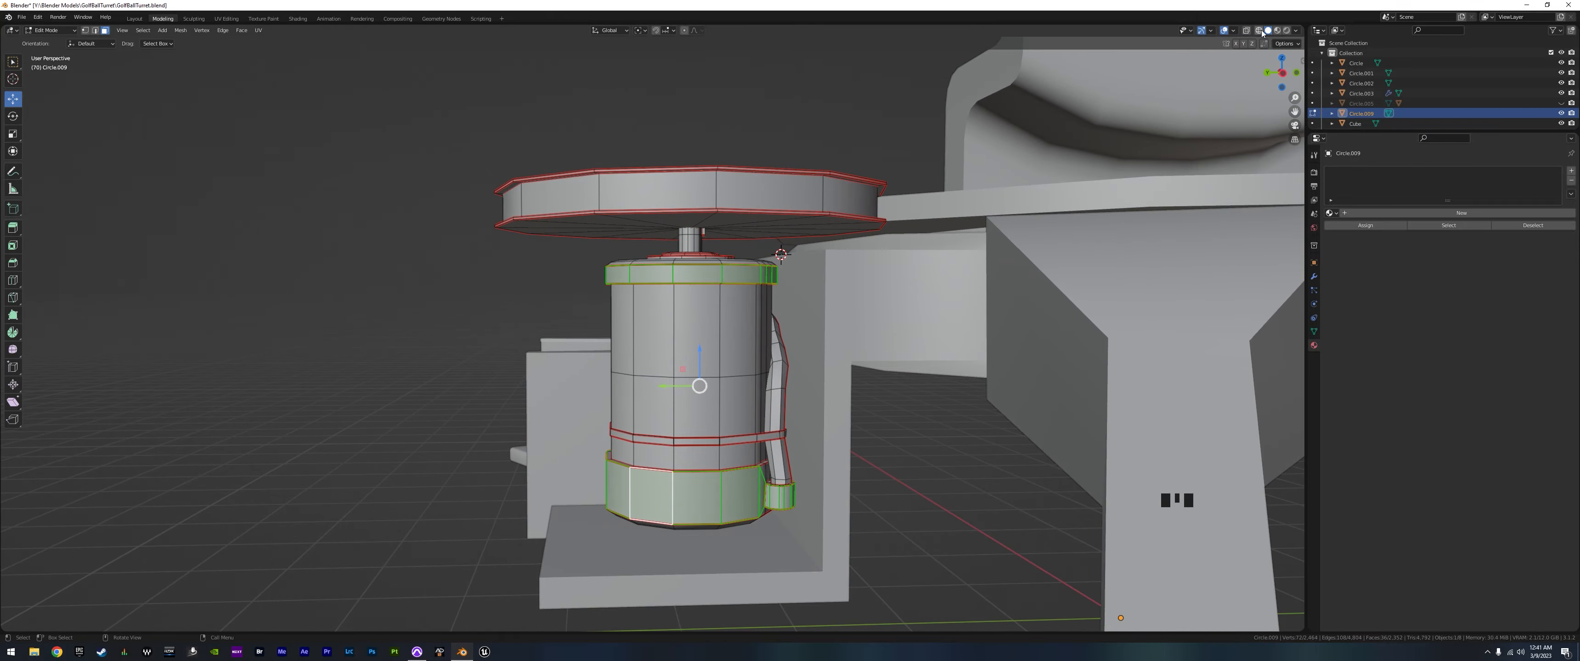
pyautogui.click(1246, 29)
pyautogui.moveTo(822, 362); pyautogui.dragTo(863, 375, button='middle')
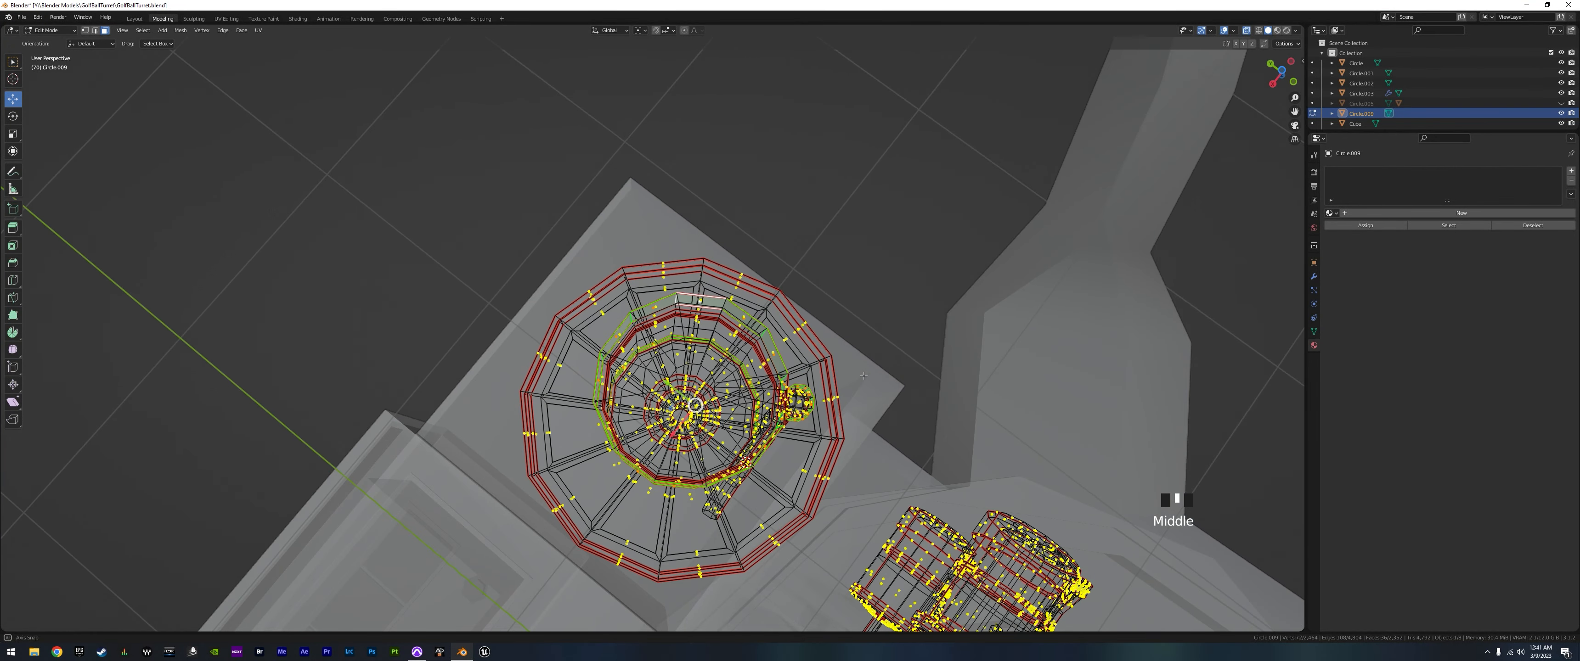
# - Switch to vertex selection and remove the hose-fitting vertices from the selected bands on the cylinder
pyautogui.click(85, 31)
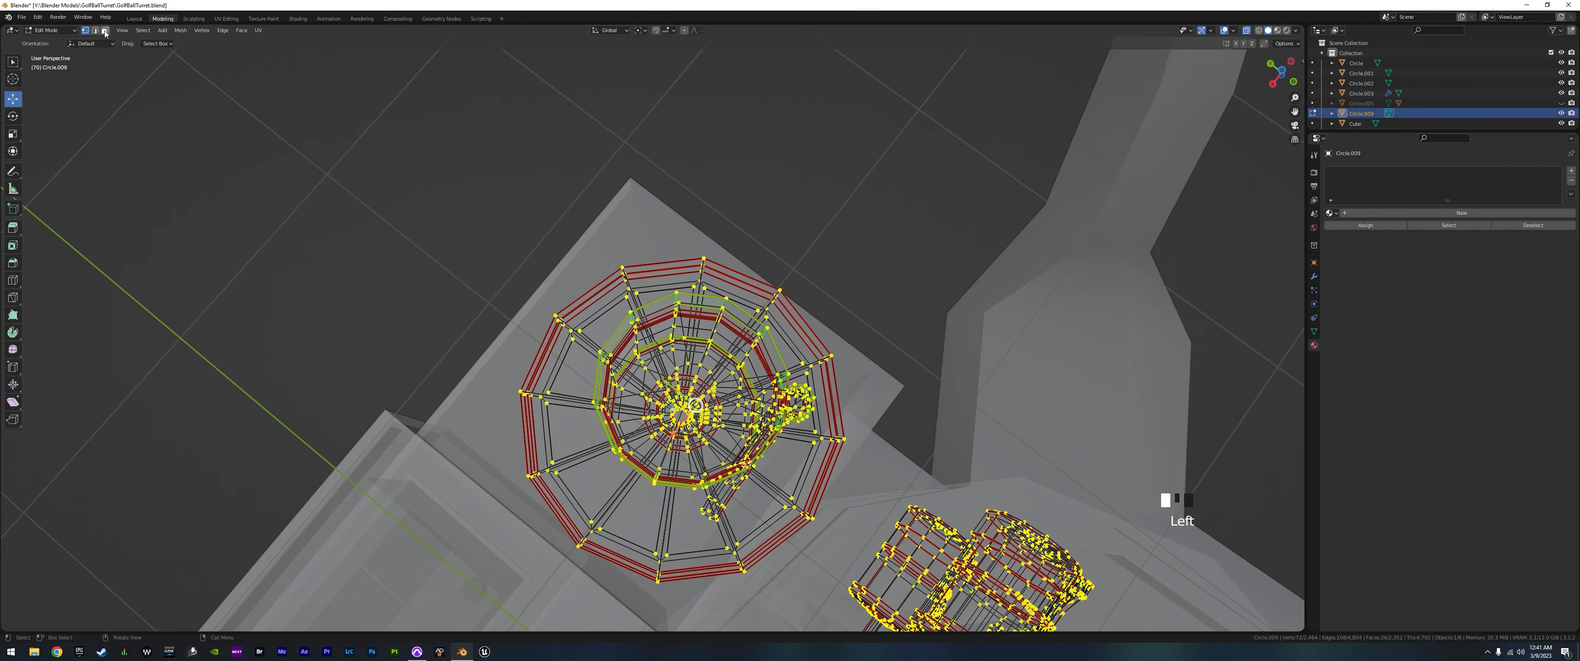
pyautogui.scroll(2, 836, 455)
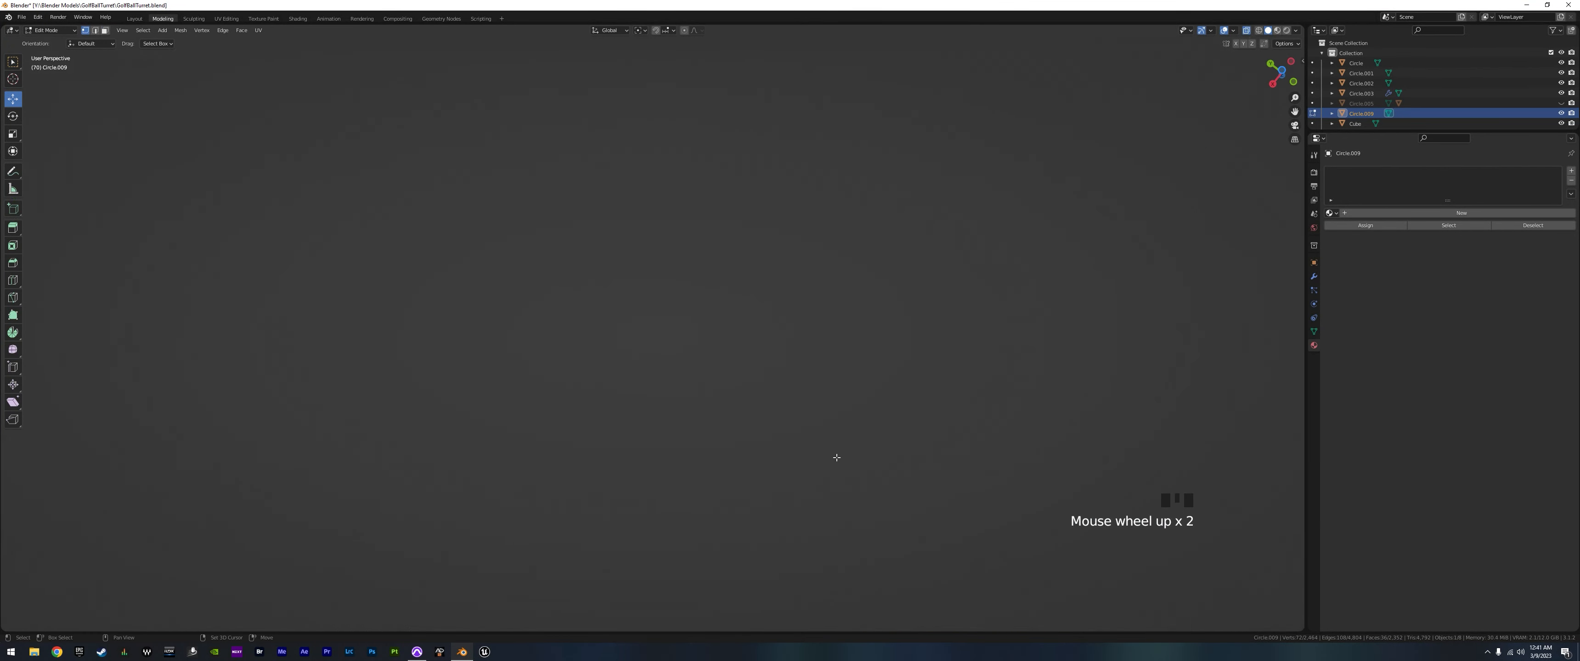
pyautogui.scroll(-1, 836, 455)
pyautogui.keyDown('shift'); pyautogui.moveTo(836, 455); pyautogui.dragTo(862, 410, button='middle'); pyautogui.keyUp('shift')
pyautogui.scroll(-6, 862, 410)
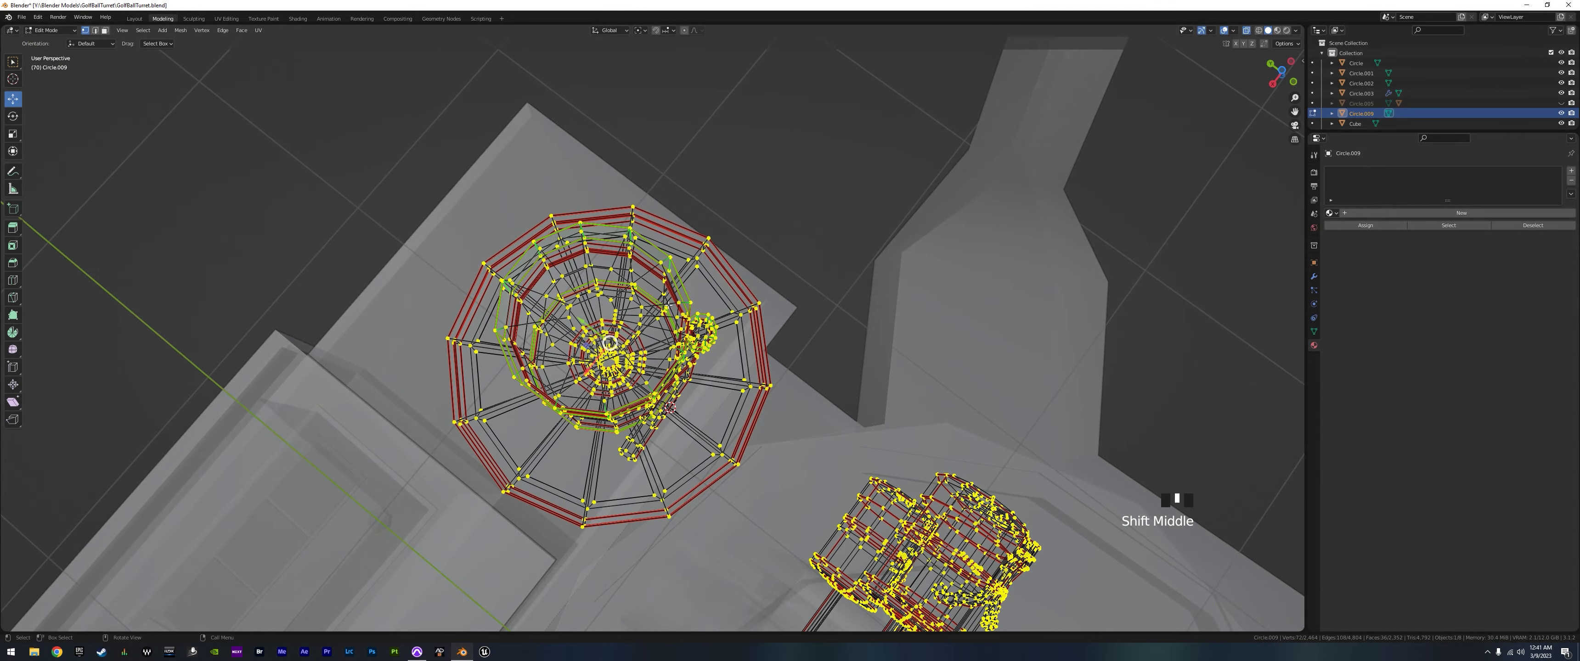
pyautogui.moveTo(667, 305); pyautogui.dragTo(723, 348)
pyautogui.moveTo(723, 347); pyautogui.dragTo(774, 248, button='middle')
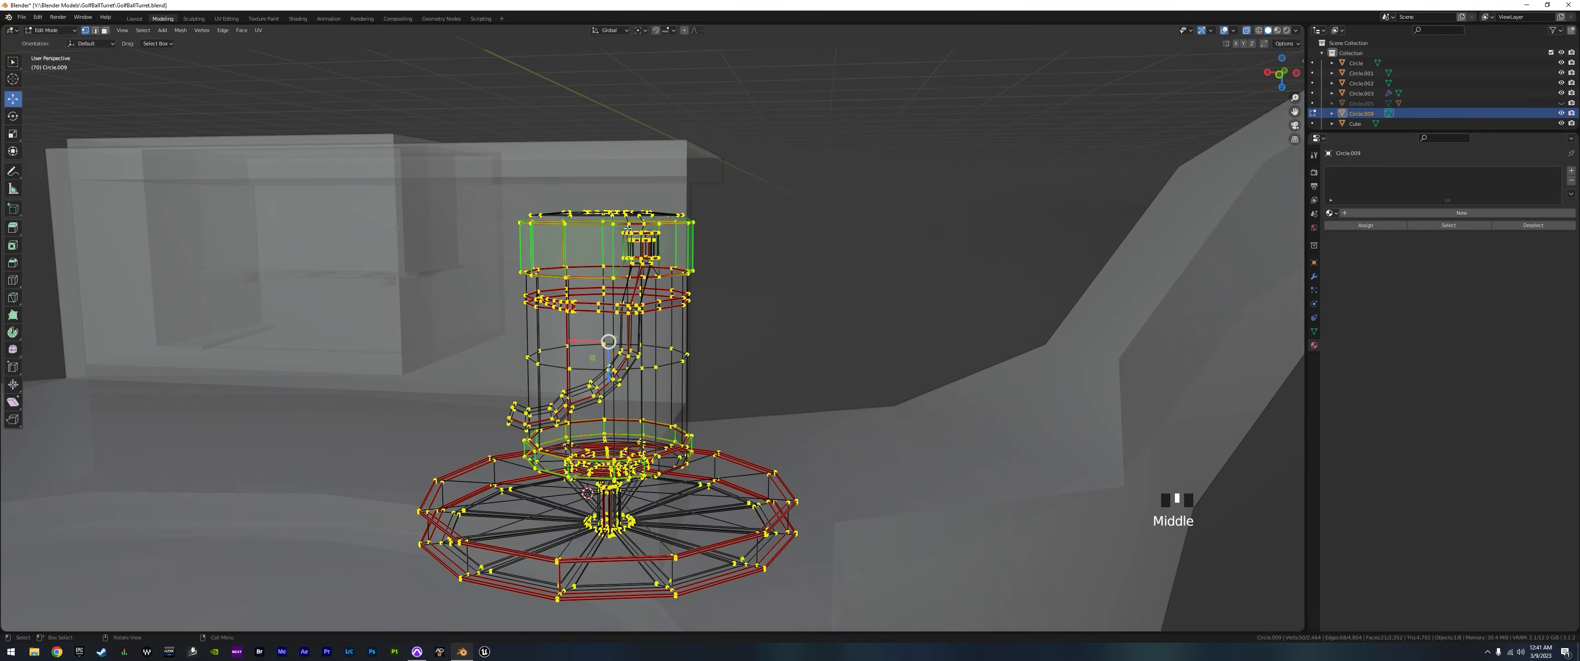
pyautogui.moveTo(622, 229); pyautogui.dragTo(657, 269)
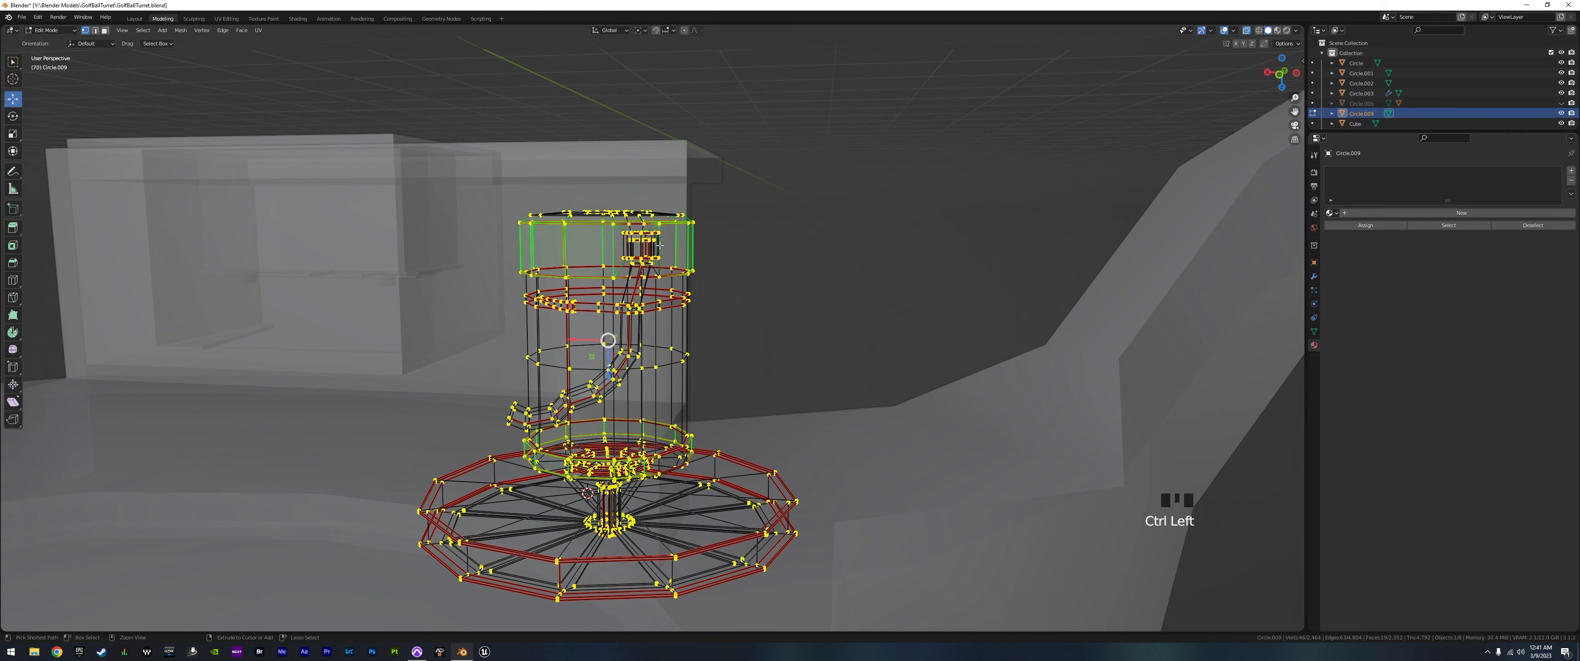
pyautogui.keyDown('ctrl'); pyautogui.moveTo(632, 216); pyautogui.dragTo(634, 219); pyautogui.keyUp('ctrl')
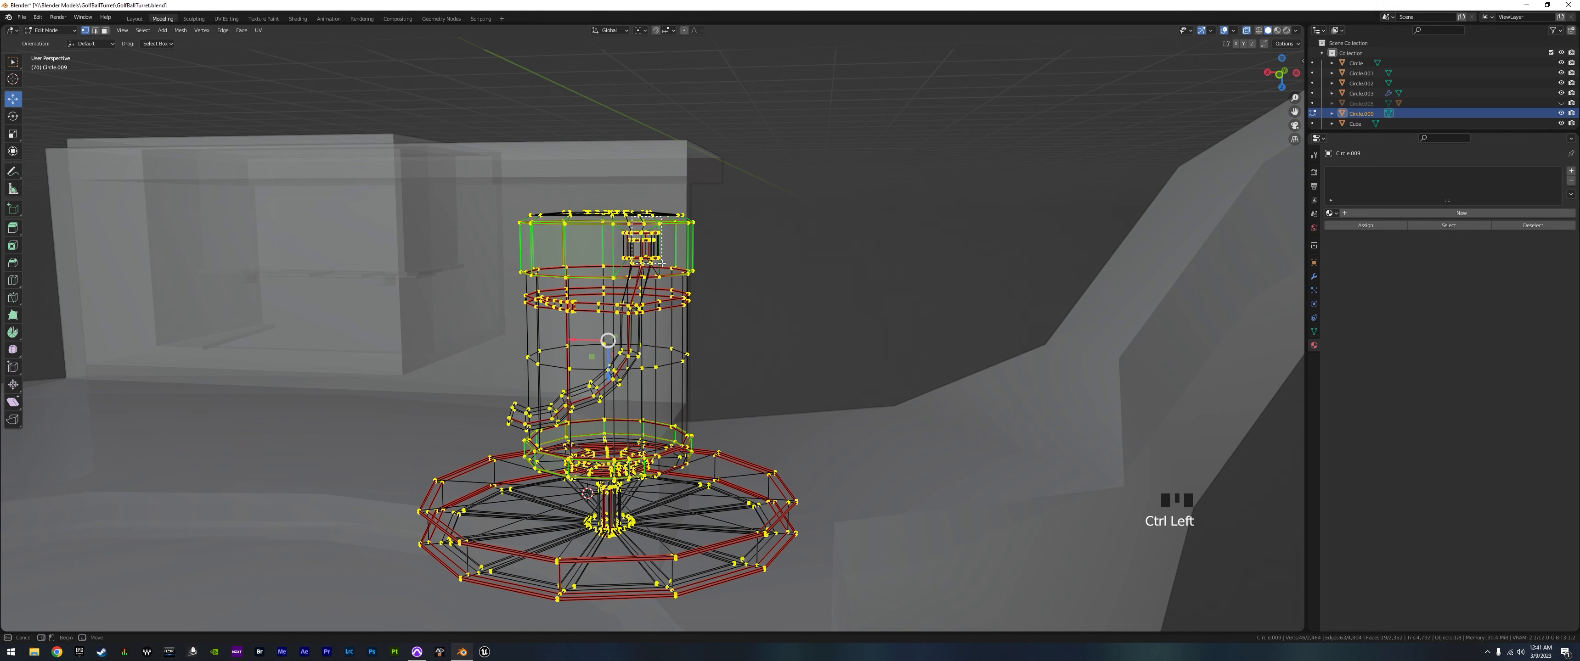
pyautogui.keyDown('ctrl'); pyautogui.moveTo(654, 271); pyautogui.dragTo(655, 270); pyautogui.keyUp('ctrl')
# - Extend the selection along the missing edge loops of the cylinder's end bands
pyautogui.moveTo(724, 267); pyautogui.dragTo(691, 283, button='middle')
pyautogui.press('KP_1')
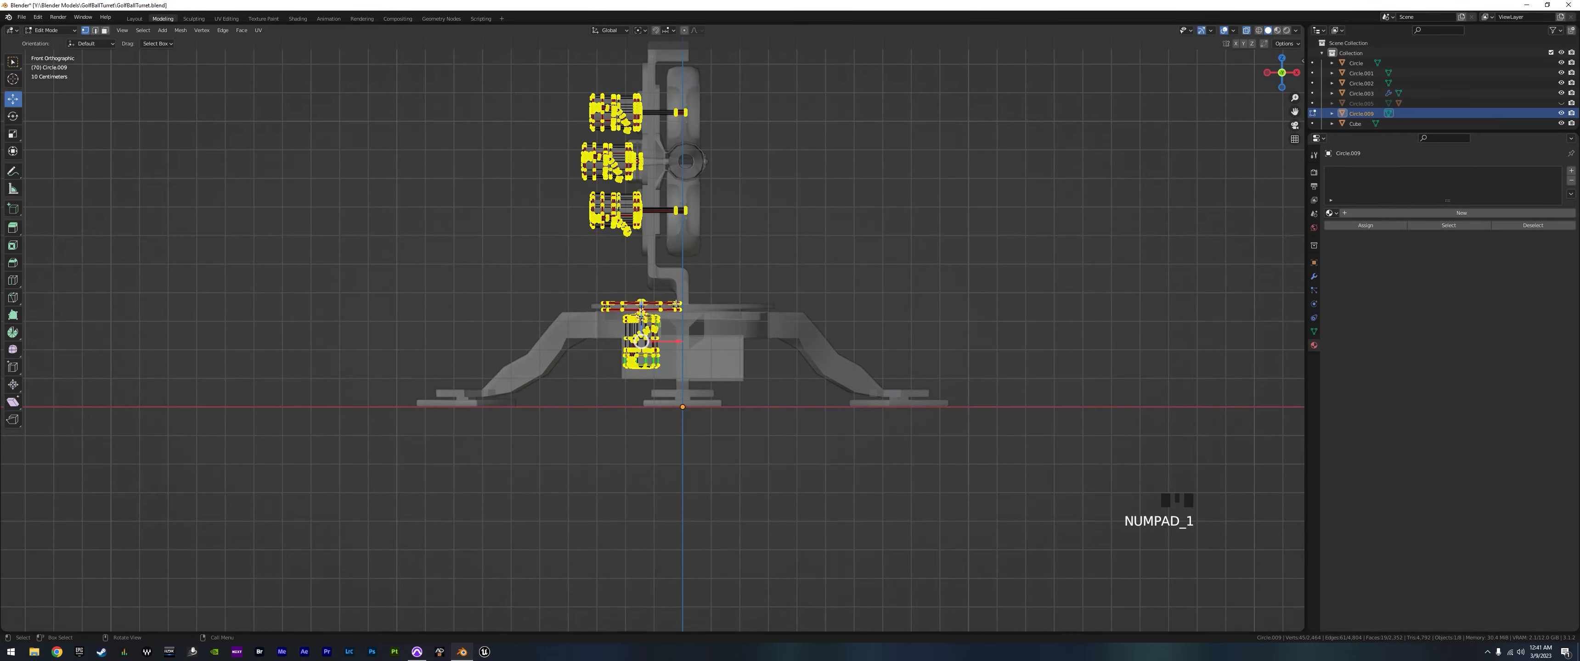
pyautogui.scroll(10, 667, 342)
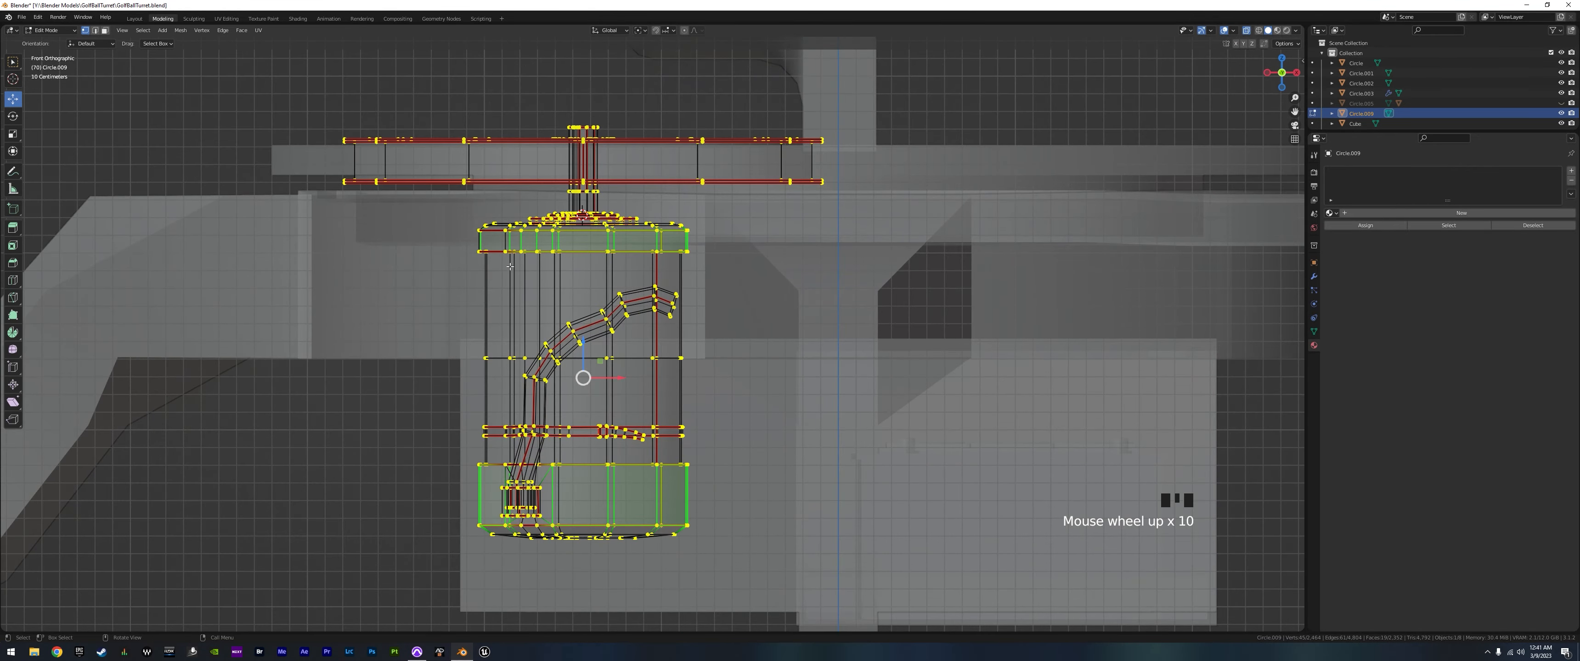
pyautogui.moveTo(510, 266); pyautogui.dragTo(585, 297, button='middle')
pyautogui.scroll(-6, 620, 332)
pyautogui.scroll(1, 599, 335)
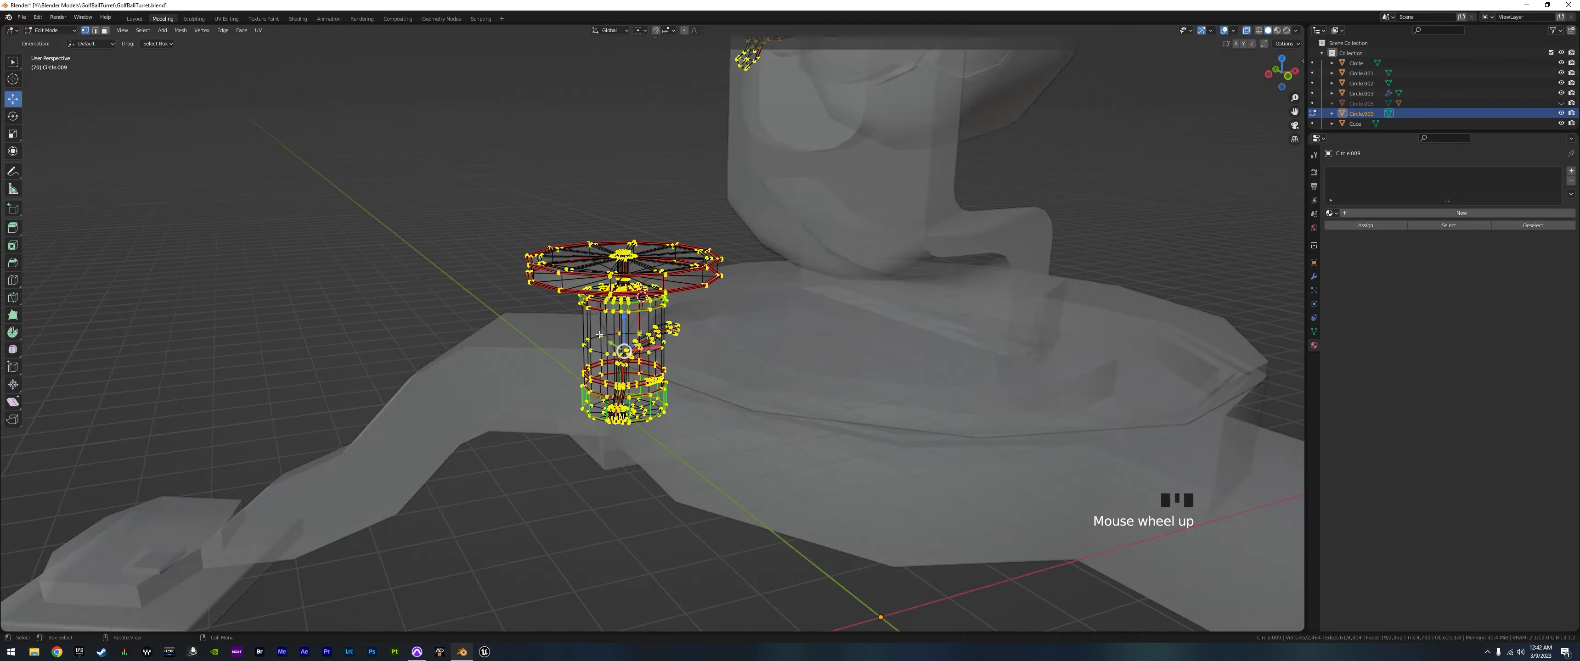
pyautogui.scroll(-2, 600, 334)
pyautogui.press('`')
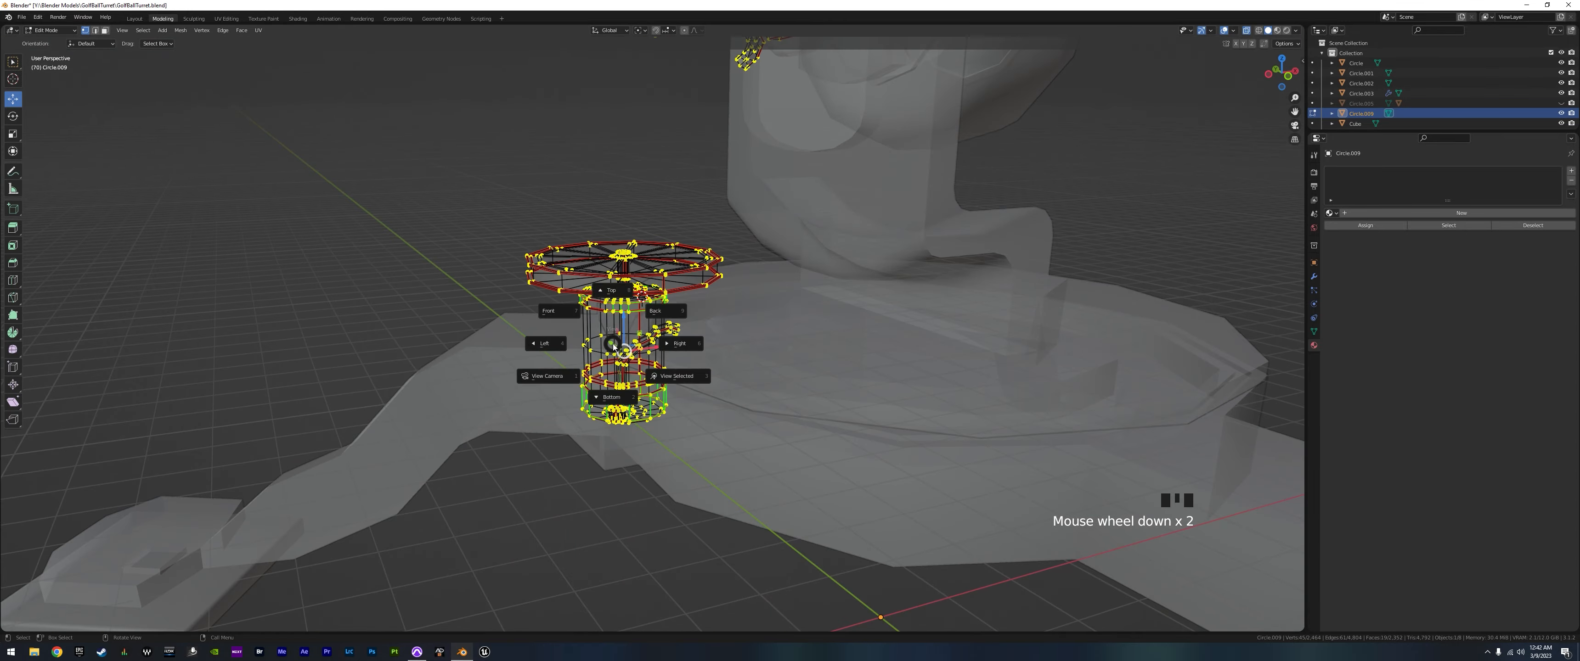
pyautogui.click(690, 388)
pyautogui.moveTo(690, 368); pyautogui.dragTo(753, 405, button='middle')
pyautogui.keyDown('alt'); pyautogui.keyDown('shift'); pyautogui.click(630, 311); pyautogui.keyUp('shift'); pyautogui.keyUp('alt')
pyautogui.keyDown('alt'); pyautogui.keyDown('shift'); pyautogui.click(620, 304); pyautogui.keyUp('shift'); pyautogui.keyUp('alt')
pyautogui.hotkey('shift', 'd')
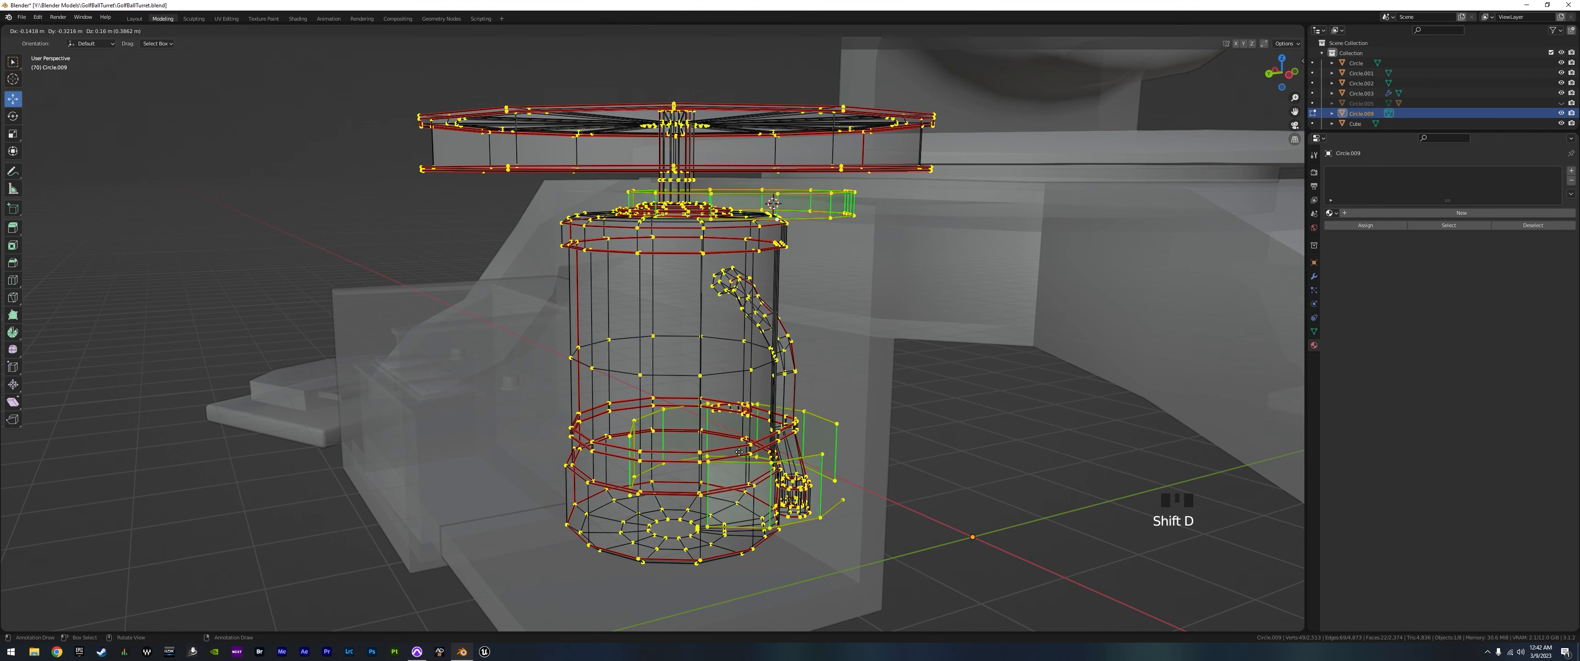
pyautogui.rightClick(763, 464)
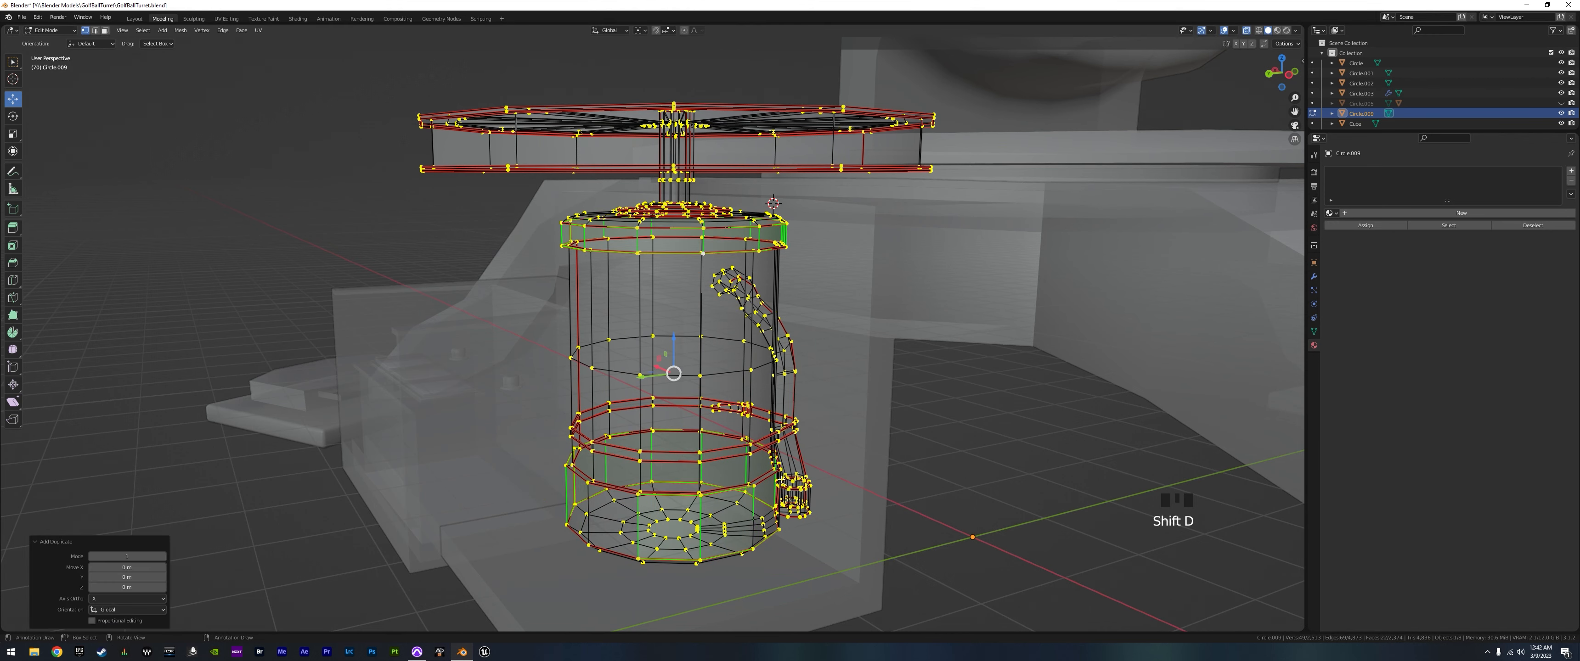
pyautogui.hotkey('ctrl', 'z')
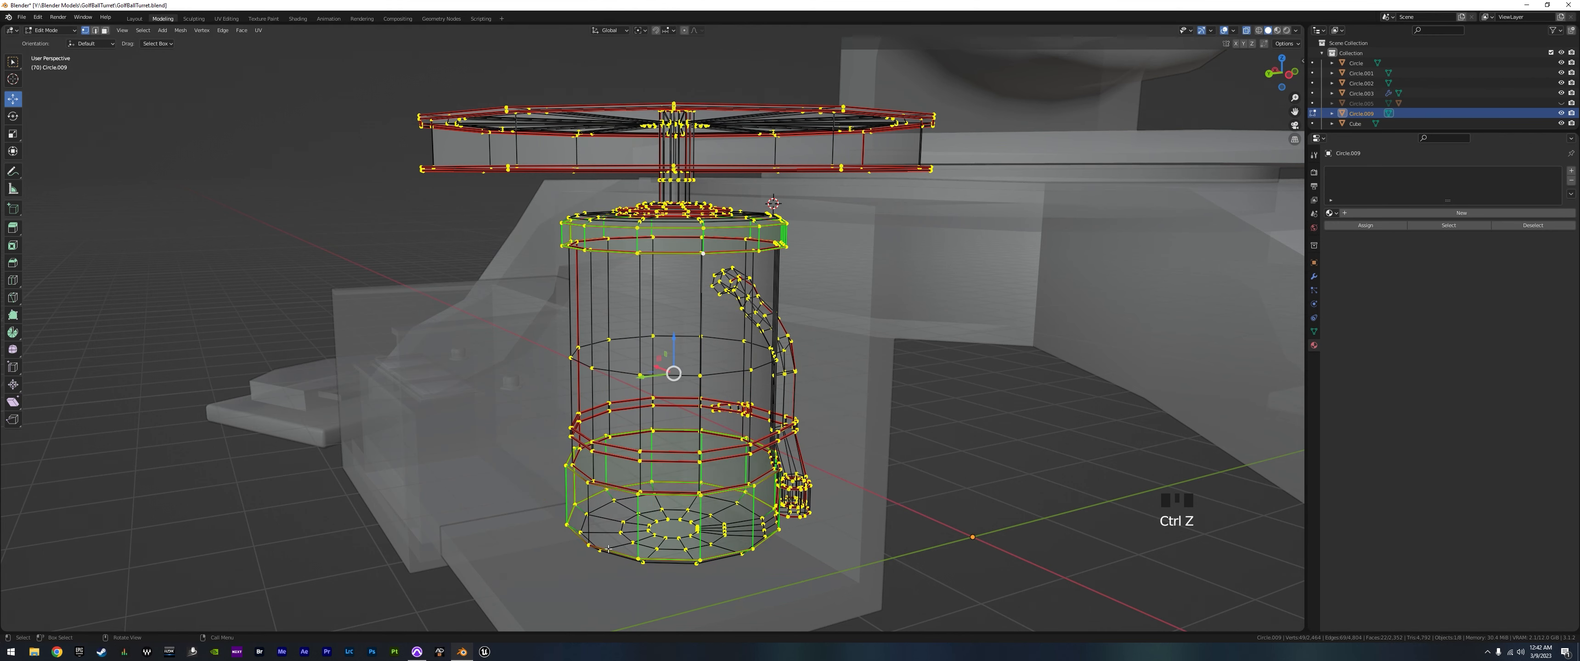
# - Add the remaining lower band vertices to the selection, duplicate both bands in place and separate the copy into its own object
pyautogui.moveTo(607, 548); pyautogui.dragTo(604, 489, button='middle')
pyautogui.keyDown('shift'); pyautogui.click(604, 489); pyautogui.keyUp('shift')
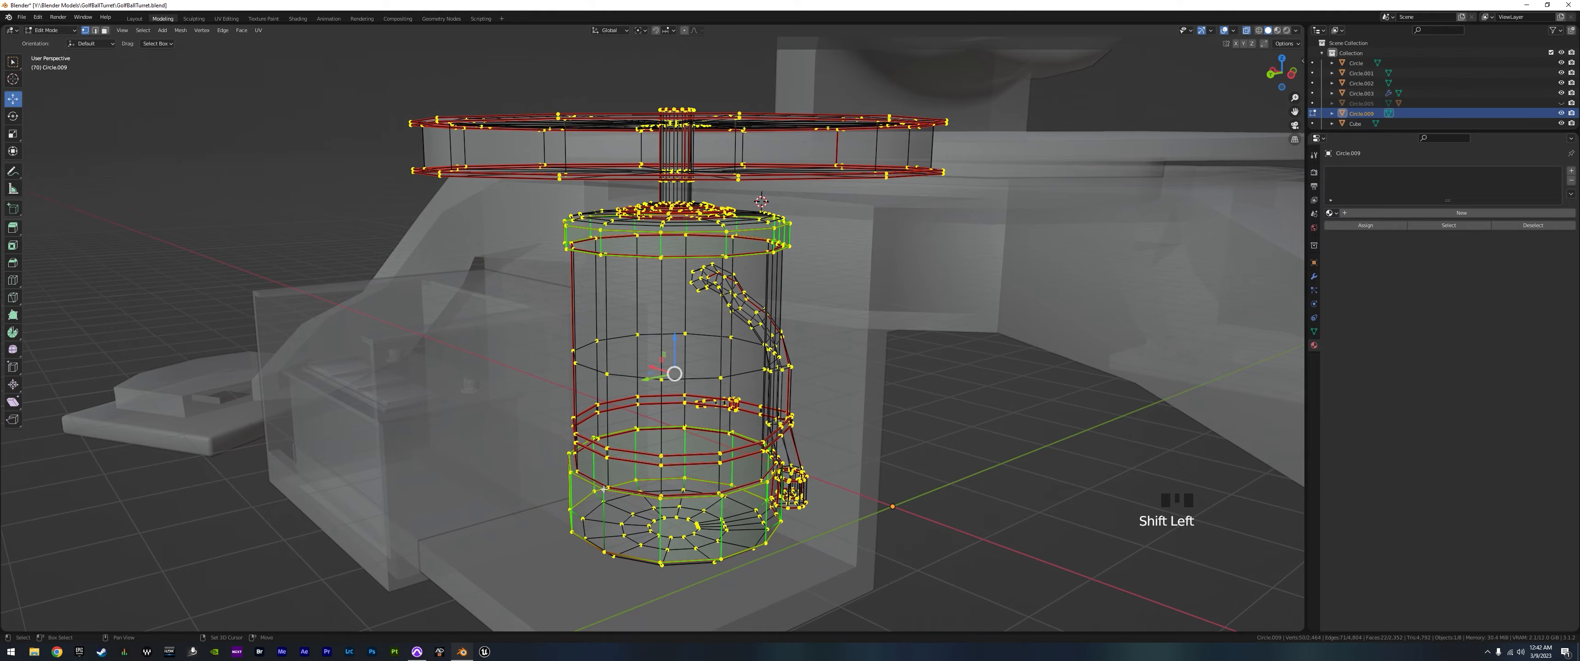
pyautogui.keyDown('shift'); pyautogui.click(603, 552); pyautogui.keyUp('shift')
pyautogui.moveTo(603, 552); pyautogui.dragTo(714, 518, button='middle')
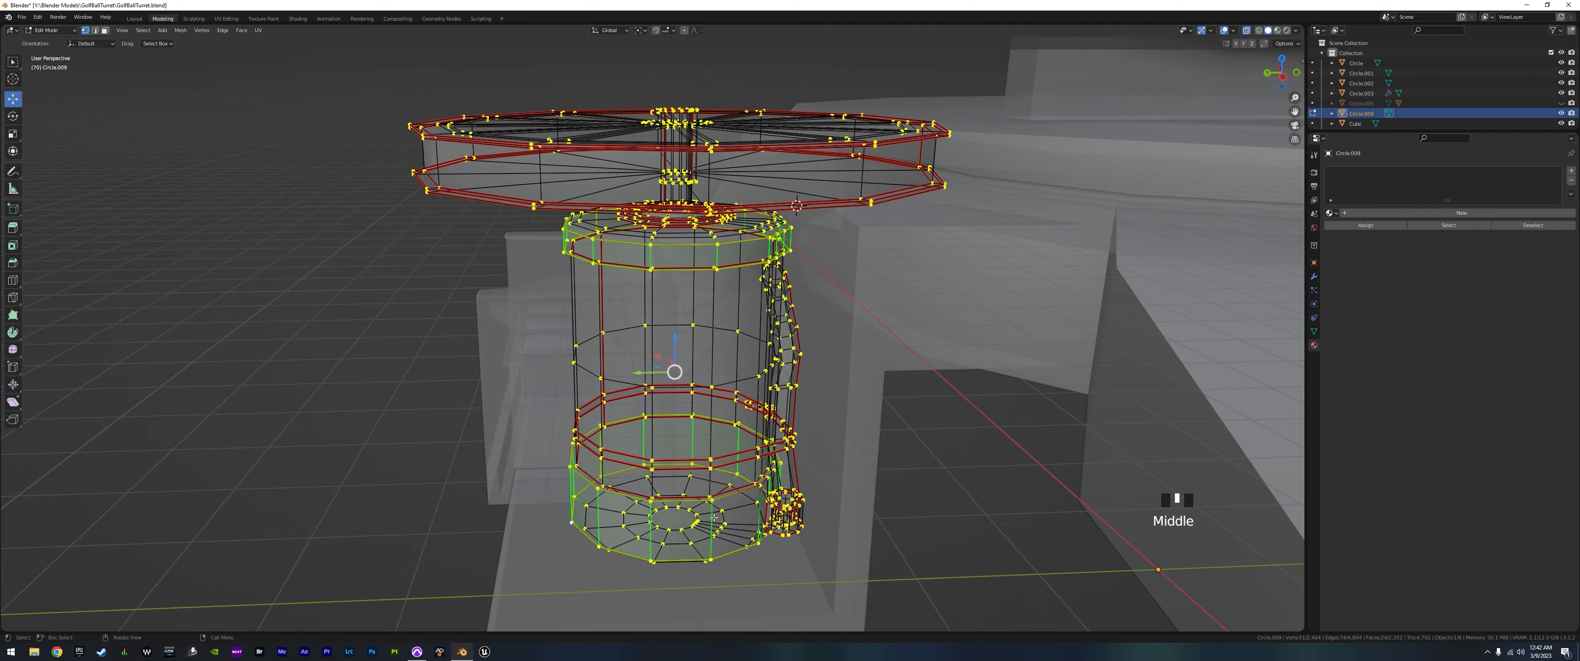
pyautogui.hotkey('shift', 'd')
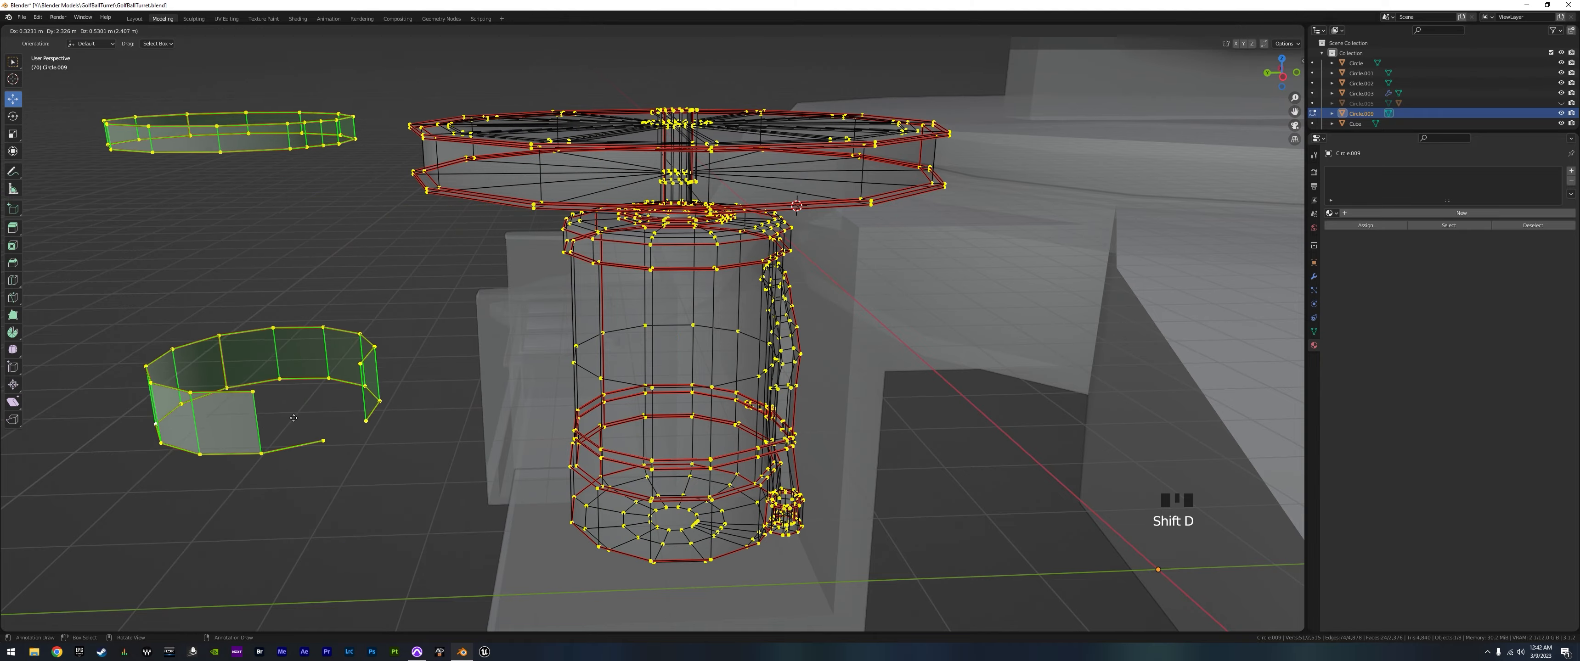
pyautogui.rightClick(730, 521)
pyautogui.moveTo(730, 522); pyautogui.dragTo(678, 527, button='middle')
pyautogui.press('p')
pyautogui.click(850, 511)
pyautogui.press('Tab')
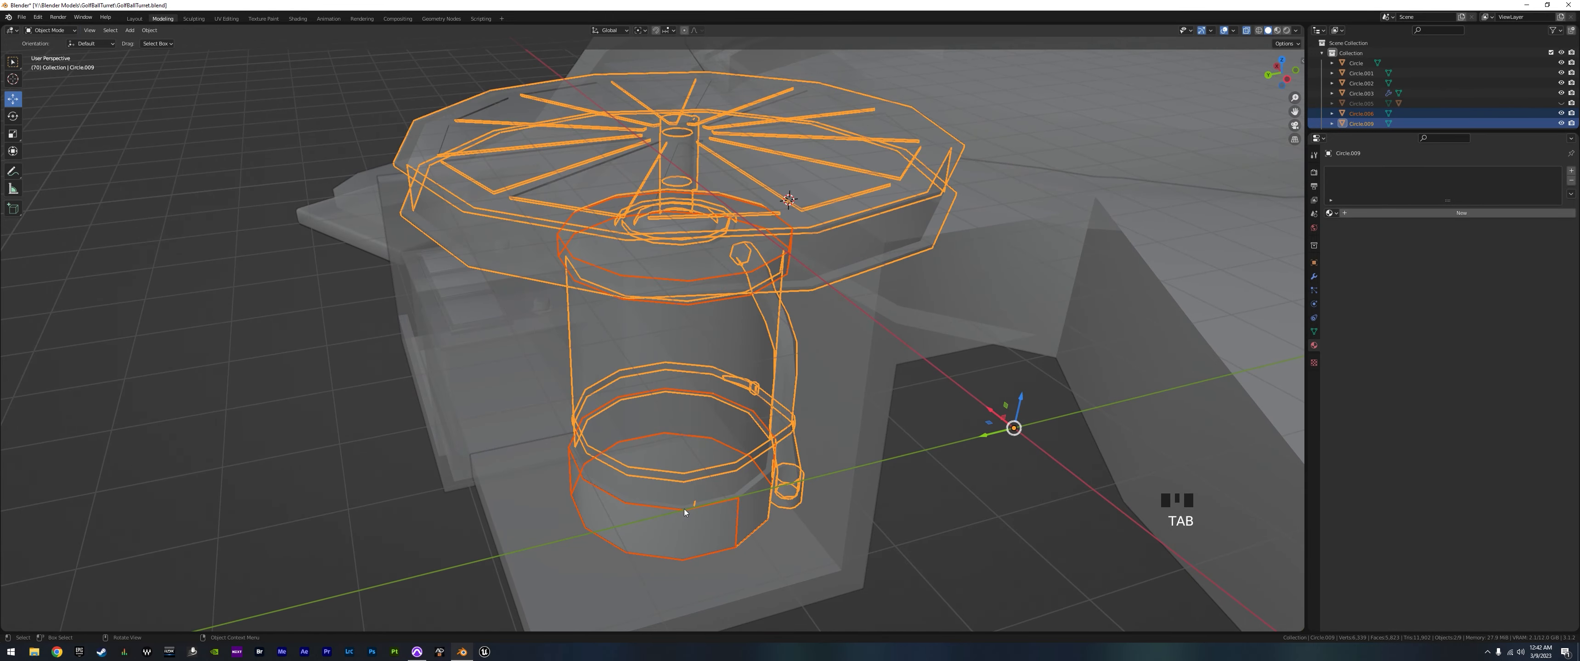
# - Isolate the separated band object in local view and enter Edit Mode on it
pyautogui.click(687, 512)
pyautogui.moveTo(792, 456); pyautogui.dragTo(722, 303, button='middle')
pyautogui.press('/')
pyautogui.press('Tab')
pyautogui.scroll(-1, 820, 494)
# - Dissolve the two extra vertical edges in the upper band
pyautogui.click(713, 289)
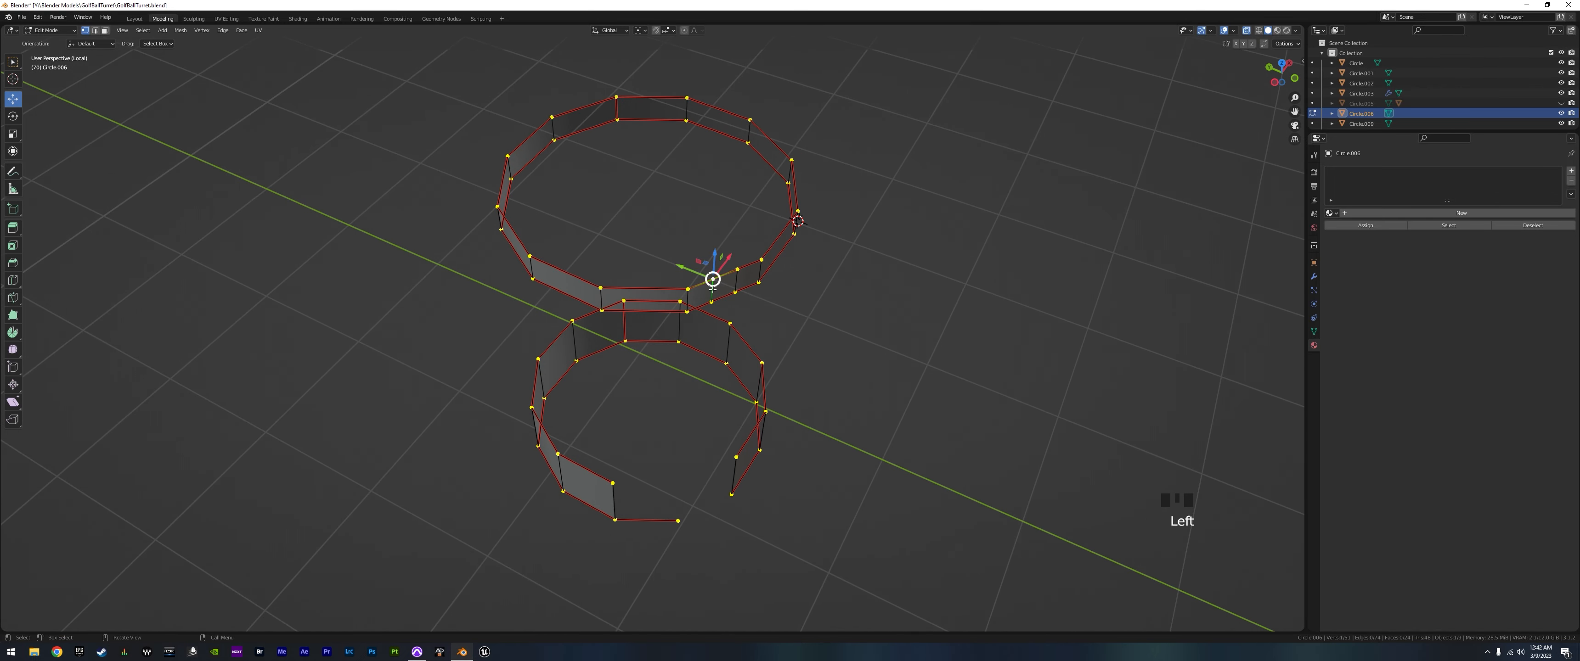
pyautogui.keyDown('alt'); pyautogui.click(713, 290); pyautogui.keyUp('alt')
pyautogui.keyDown('alt'); pyautogui.keyDown('shift'); pyautogui.click(736, 283); pyautogui.keyUp('shift'); pyautogui.keyUp('alt')
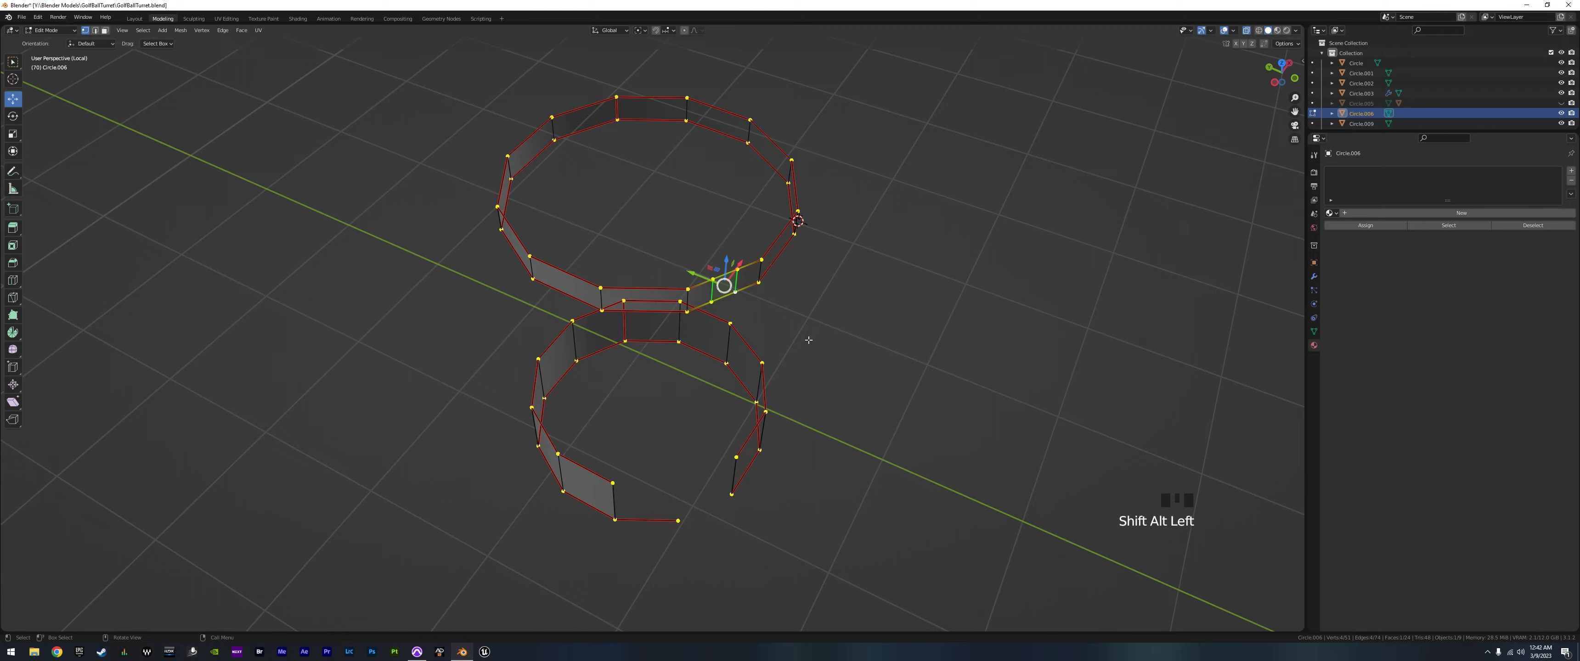
pyautogui.press('x')
pyautogui.click(760, 411)
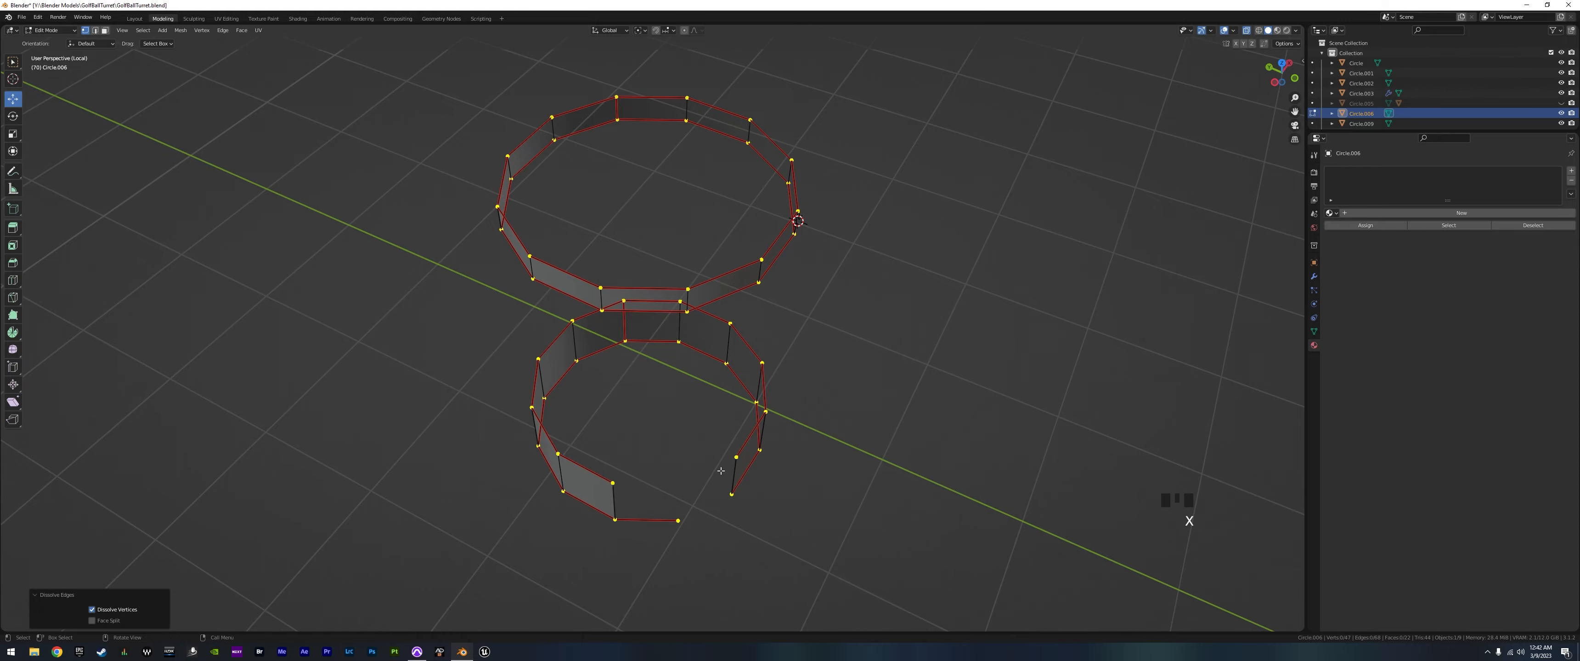
# - Join the upper corner vertices across the lower band's gap with an edge and subdivide it with one cut
pyautogui.moveTo(720, 471); pyautogui.dragTo(717, 559, button='middle')
pyautogui.click(769, 430)
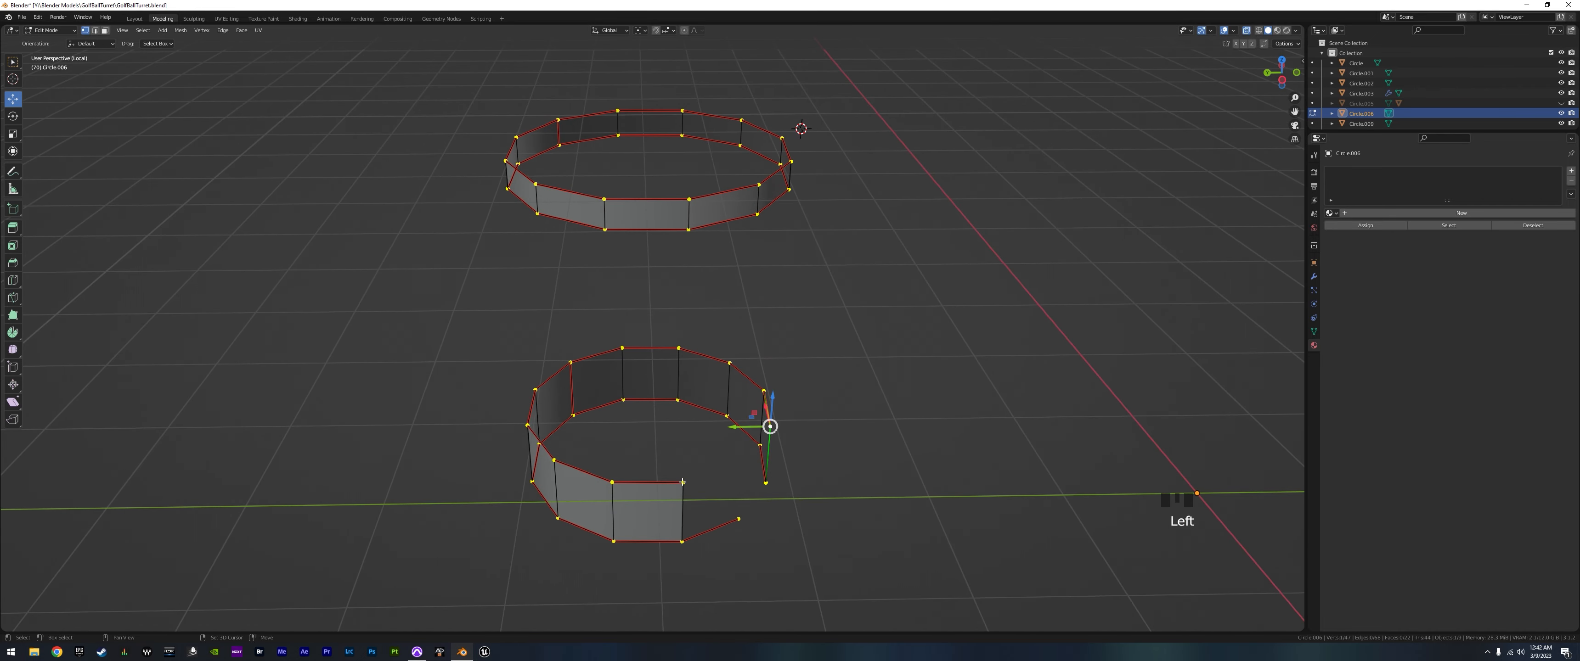
pyautogui.keyDown('shift'); pyautogui.click(682, 482); pyautogui.keyUp('shift')
pyautogui.press('f')
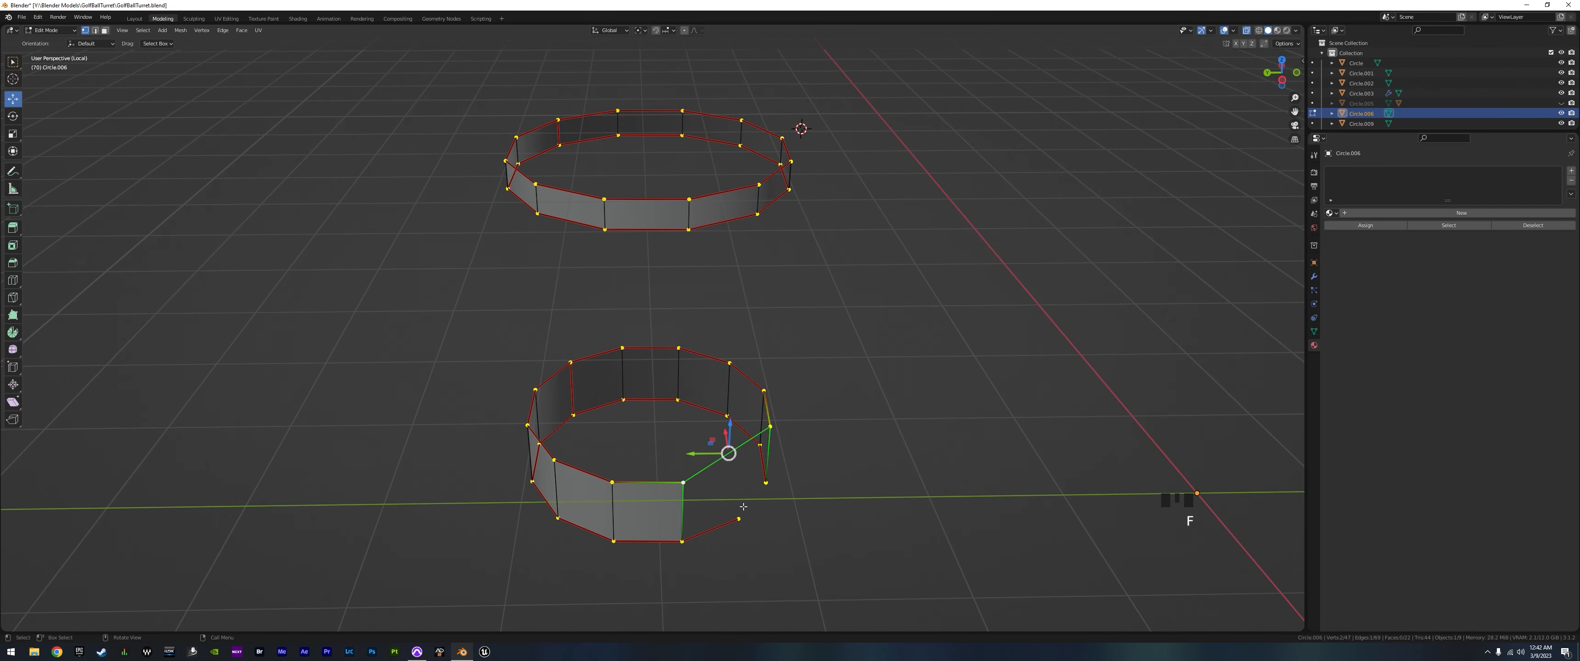
pyautogui.moveTo(723, 484); pyautogui.dragTo(751, 505, button='middle')
pyautogui.rightClick(724, 484)
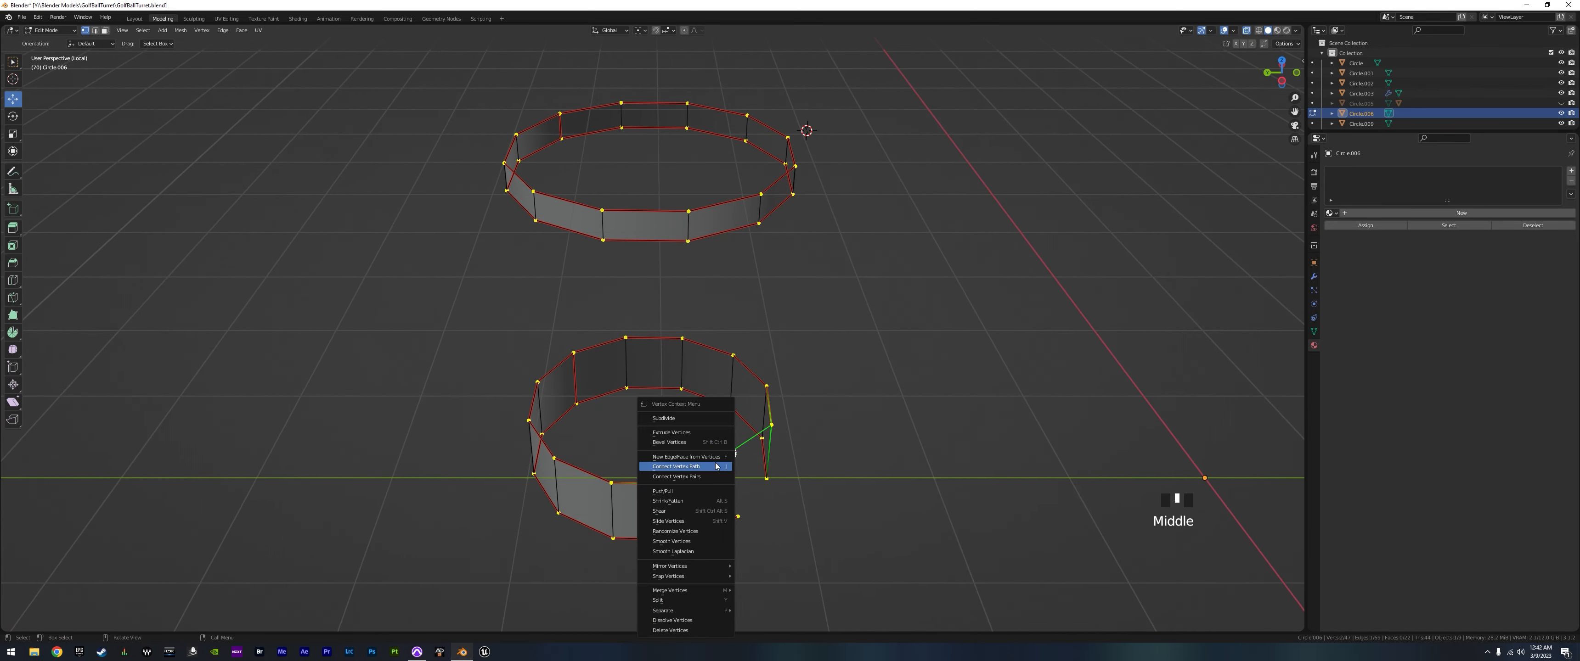
pyautogui.click(724, 420)
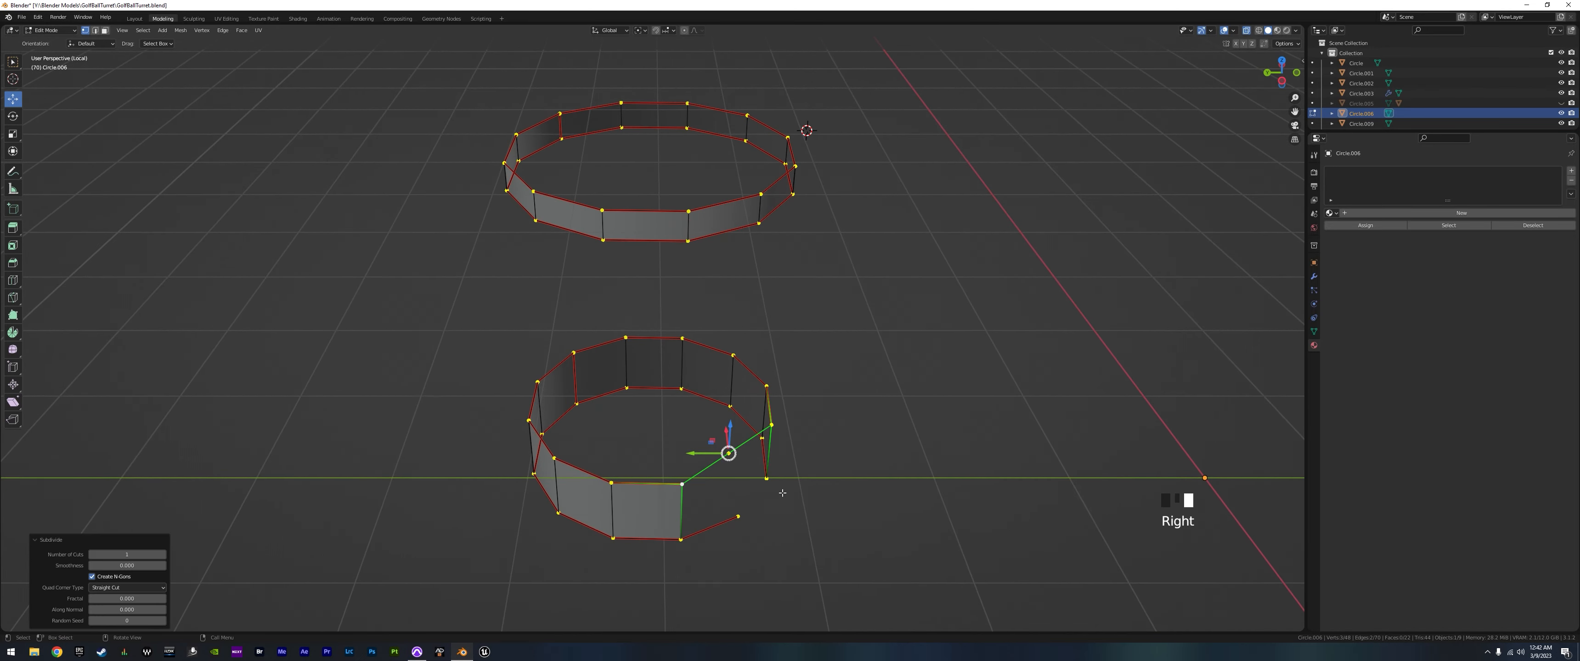
# - Move the new midpoint vertex outward in the top view so it lines up with the ring's corner
pyautogui.press('KP_7')
pyautogui.scroll(3, 777, 493)
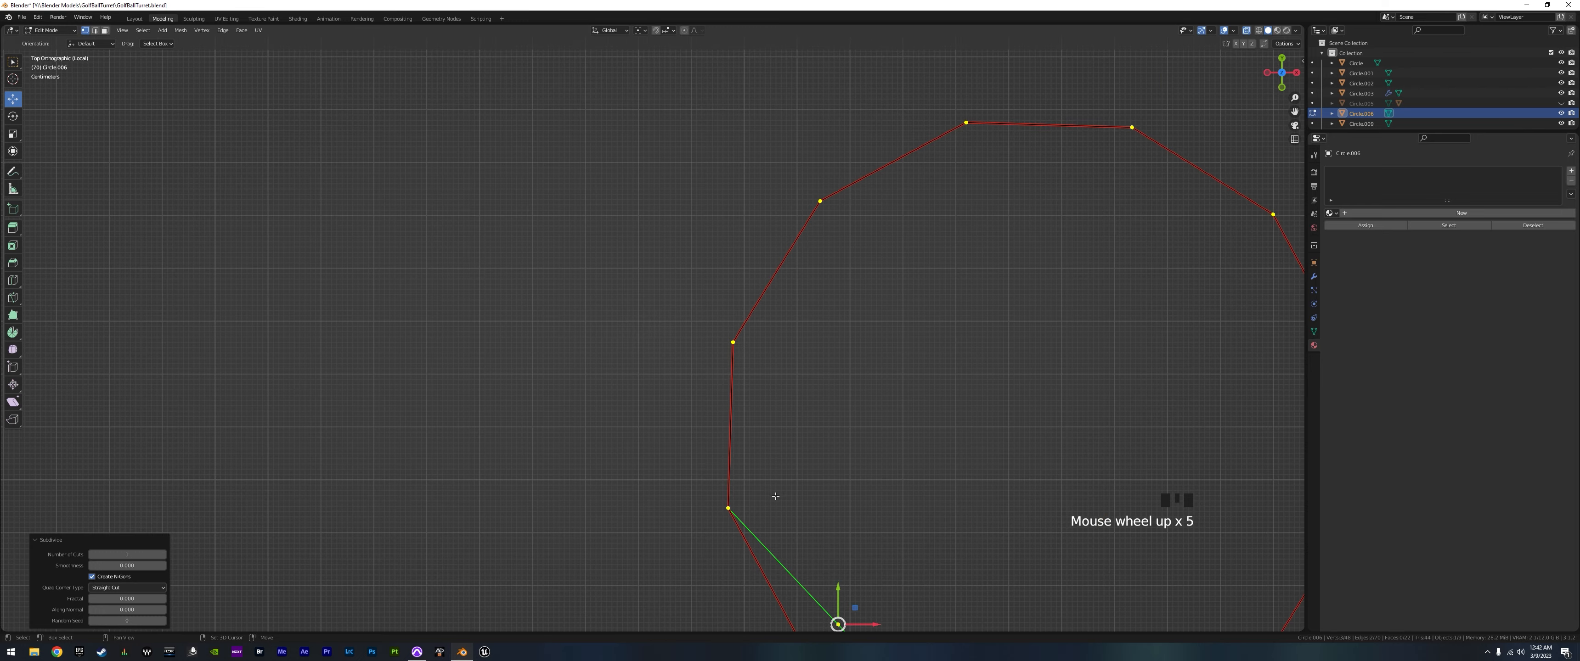
pyautogui.keyDown('shift'); pyautogui.moveTo(776, 494); pyautogui.dragTo(744, 346, button='middle'); pyautogui.keyUp('shift')
pyautogui.scroll(3, 683, 419)
pyautogui.moveTo(744, 346); pyautogui.dragTo(688, 412)
pyautogui.hotkey('ctrl', 'z')
pyautogui.click(736, 363)
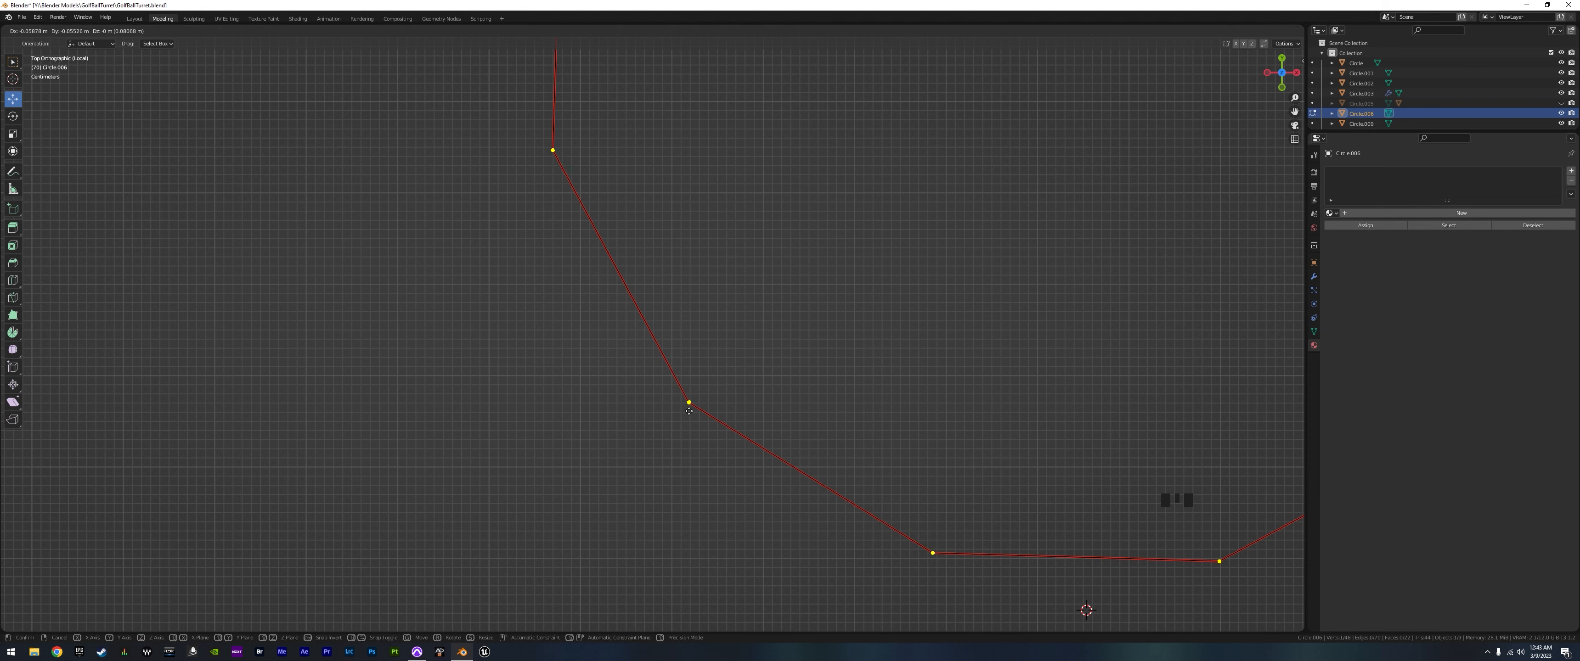
pyautogui.moveTo(689, 411); pyautogui.dragTo(689, 411)
pyautogui.moveTo(737, 508); pyautogui.dragTo(841, 446, button='middle')
pyautogui.scroll(-2, 783, 462)
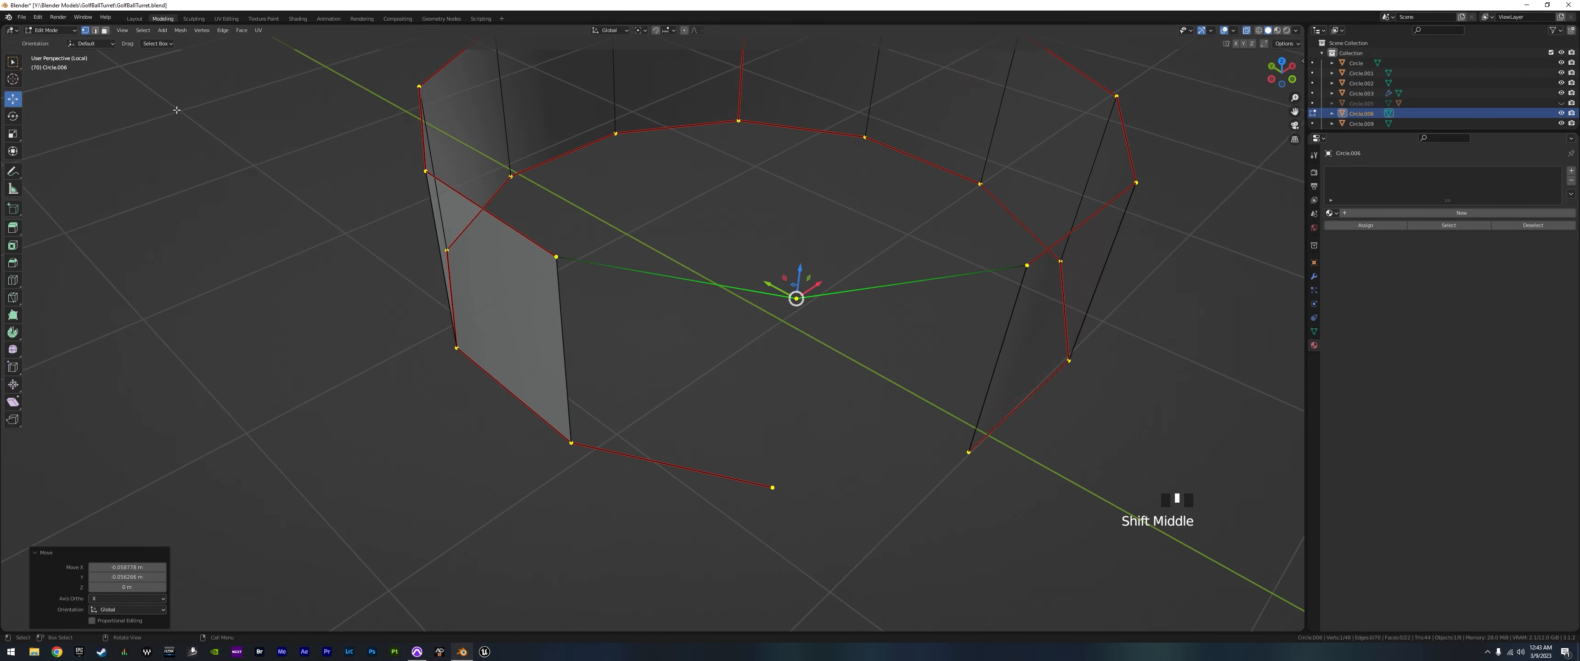
# - Switch to edge selection and fill the two missing faces that close the lower band's gap
pyautogui.click(95, 31)
pyautogui.click(718, 267)
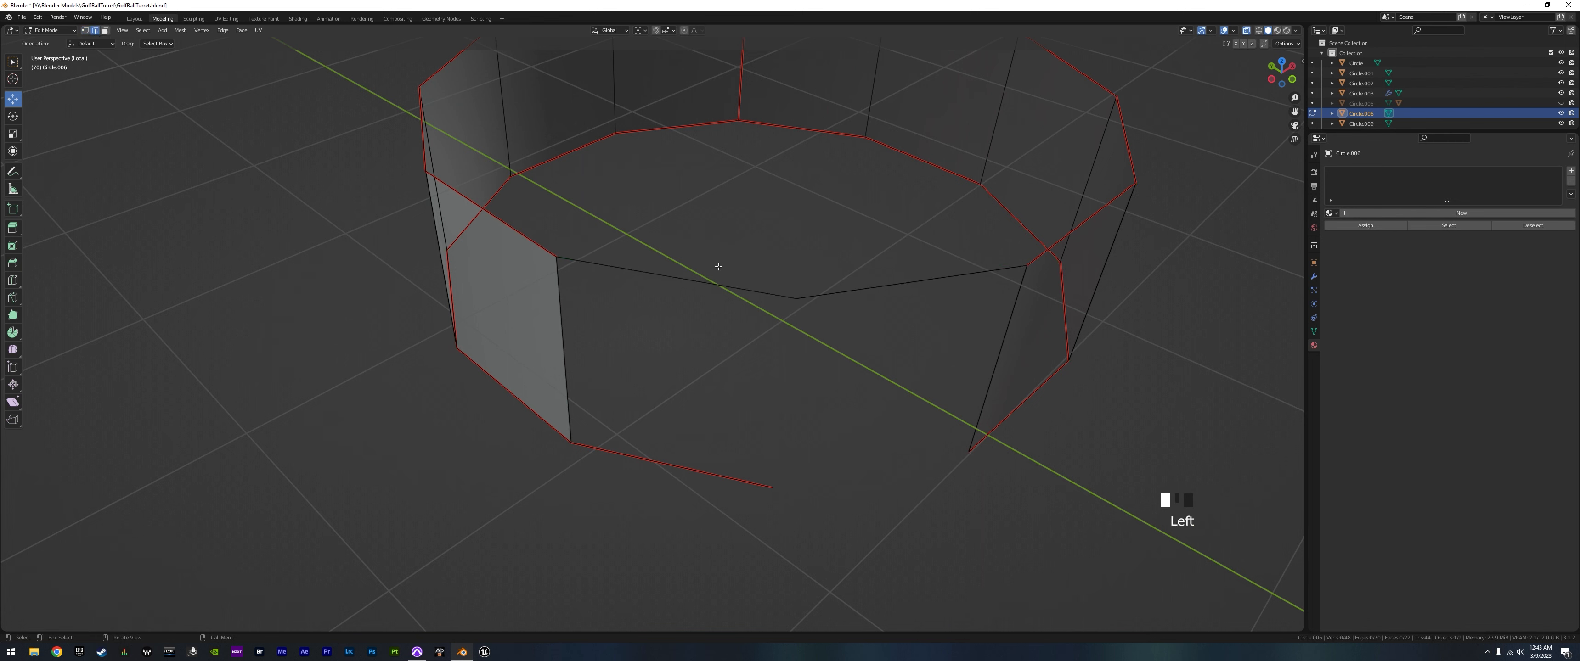
pyautogui.click(691, 284)
pyautogui.keyDown('shift'); pyautogui.click(671, 466); pyautogui.keyUp('shift')
pyautogui.press('f')
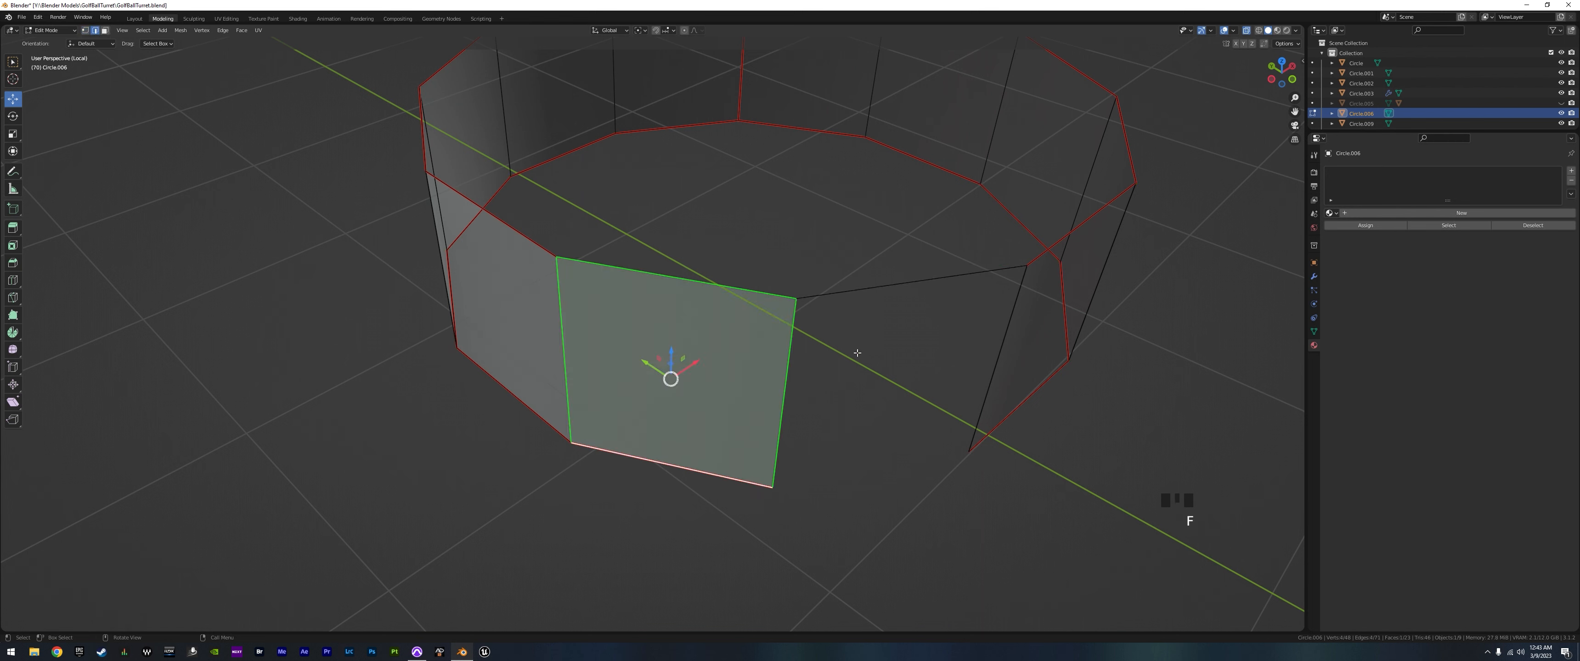
pyautogui.click(777, 420)
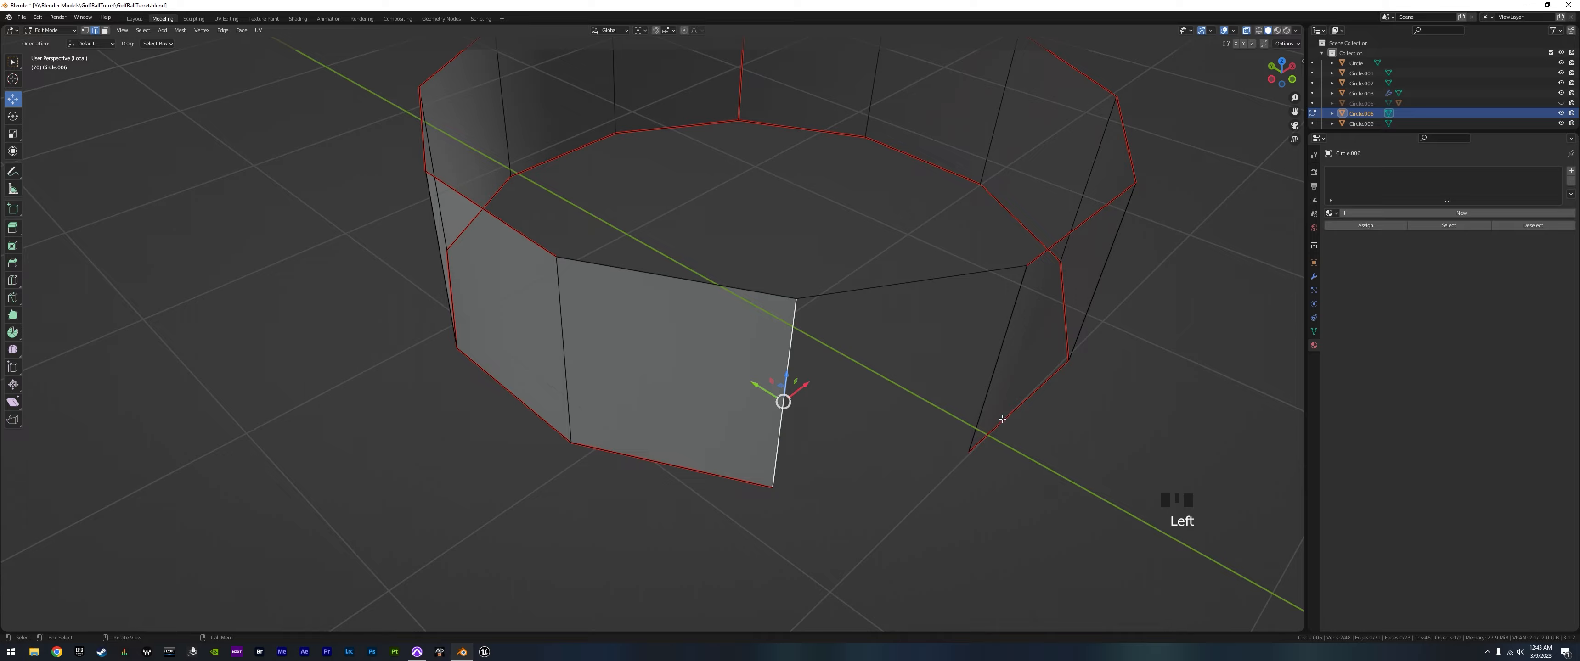
pyautogui.keyDown('shift'); pyautogui.click(997, 372); pyautogui.keyUp('shift')
pyautogui.press('f')
pyautogui.moveTo(886, 444); pyautogui.dragTo(829, 454, button='middle')
pyautogui.scroll(-6, 938, 448)
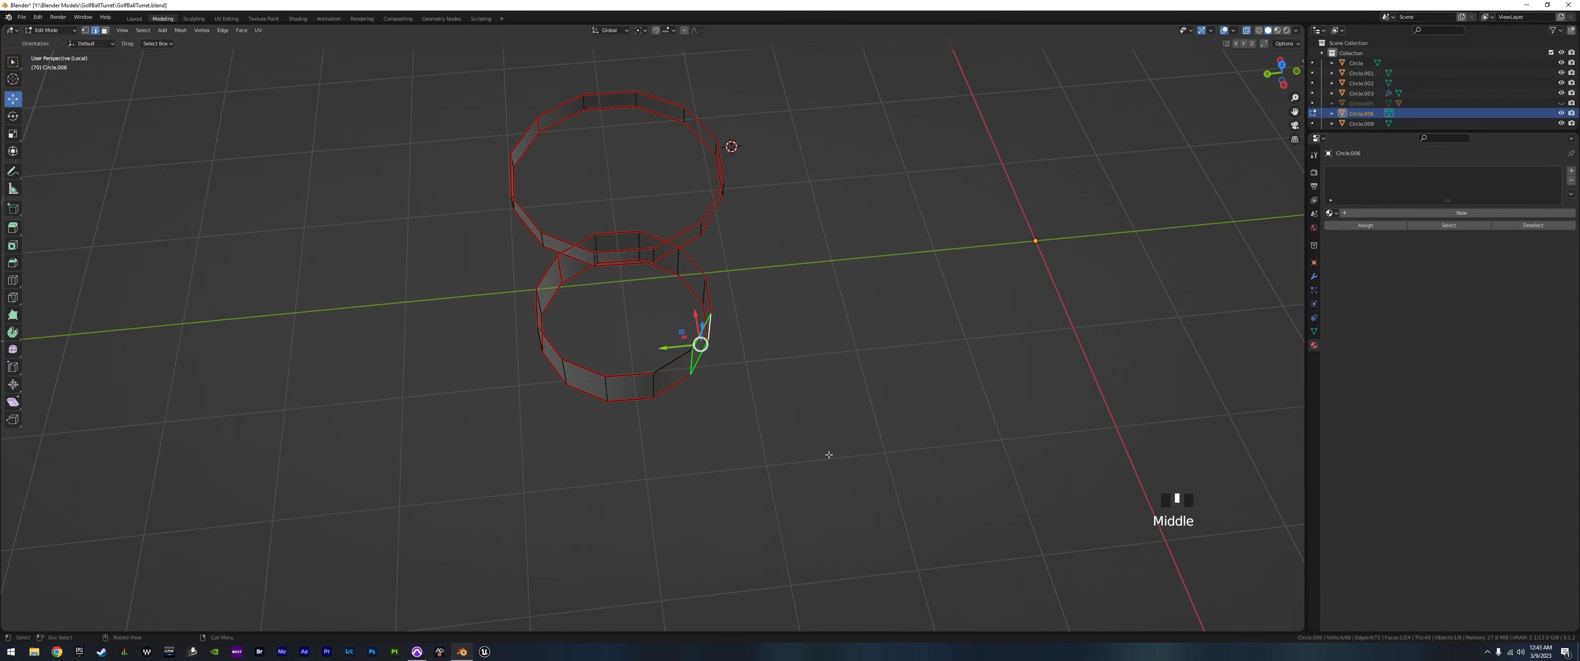
# - Leave local view and show the edited bands within the full model in the top orthographic view
pyautogui.moveTo(686, 243); pyautogui.dragTo(702, 339, button='middle')
pyautogui.press('KP_7')
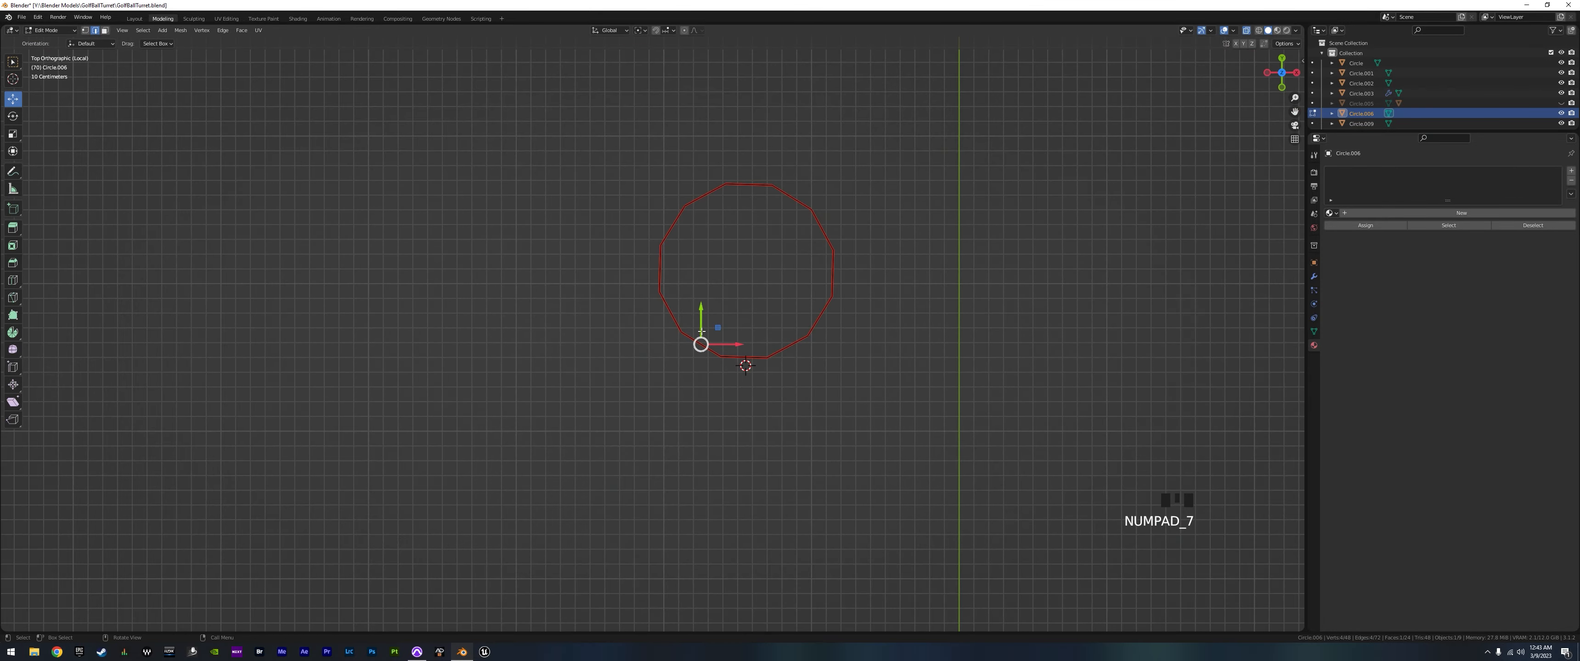
pyautogui.press('KP_Divide')
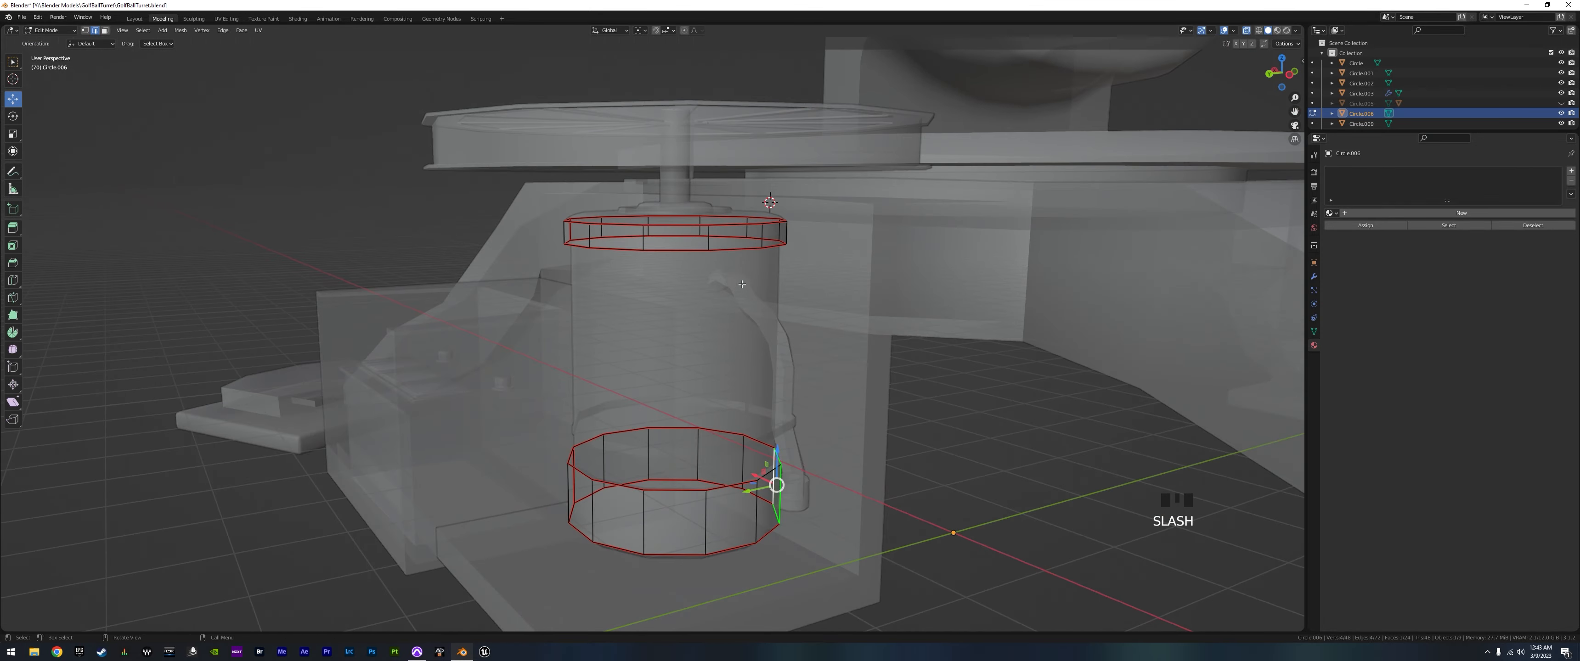
pyautogui.moveTo(754, 336); pyautogui.dragTo(643, 402, button='middle')
pyautogui.press('KP_7')
pyautogui.scroll(-1, 751, 312)
pyautogui.scroll(1, 684, 303)
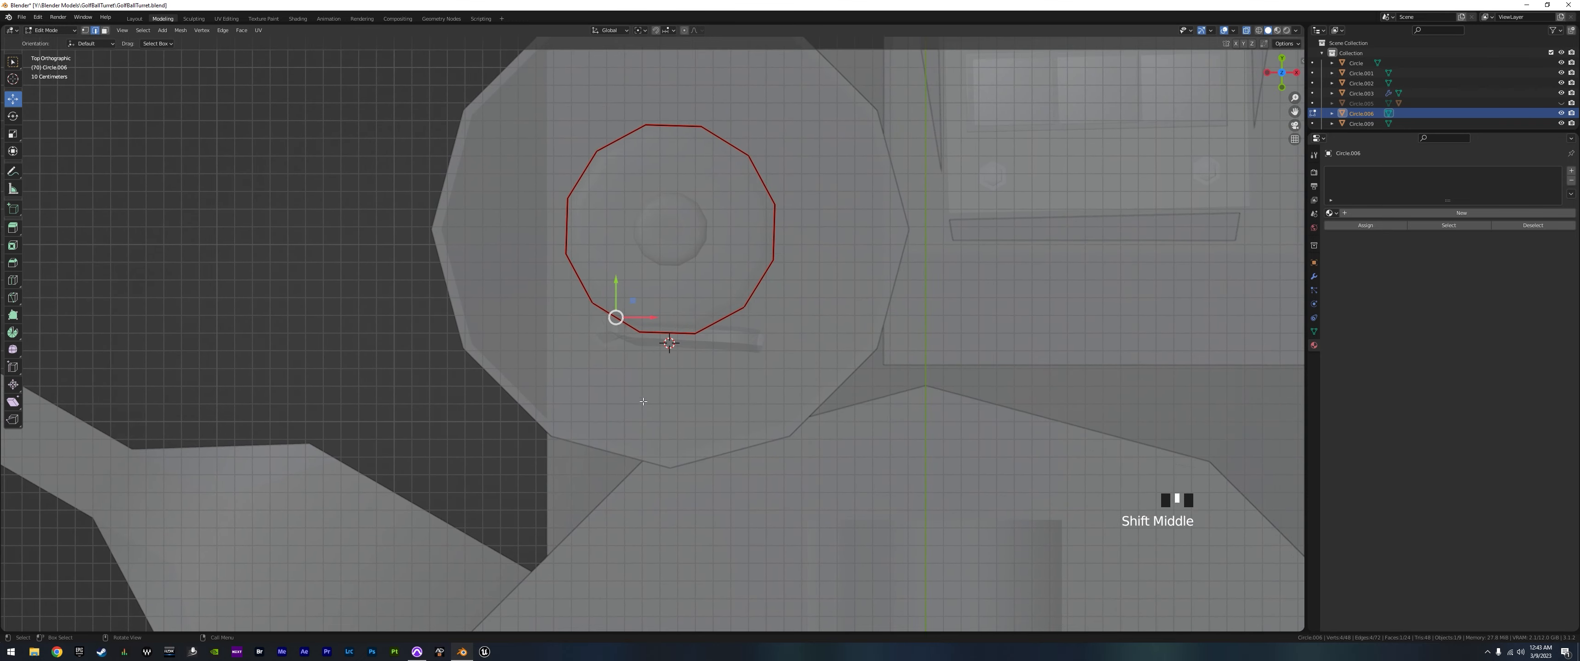
pyautogui.keyDown('shift'); pyautogui.moveTo(803, 321); pyautogui.dragTo(818, 365, button='middle'); pyautogui.keyUp('shift')
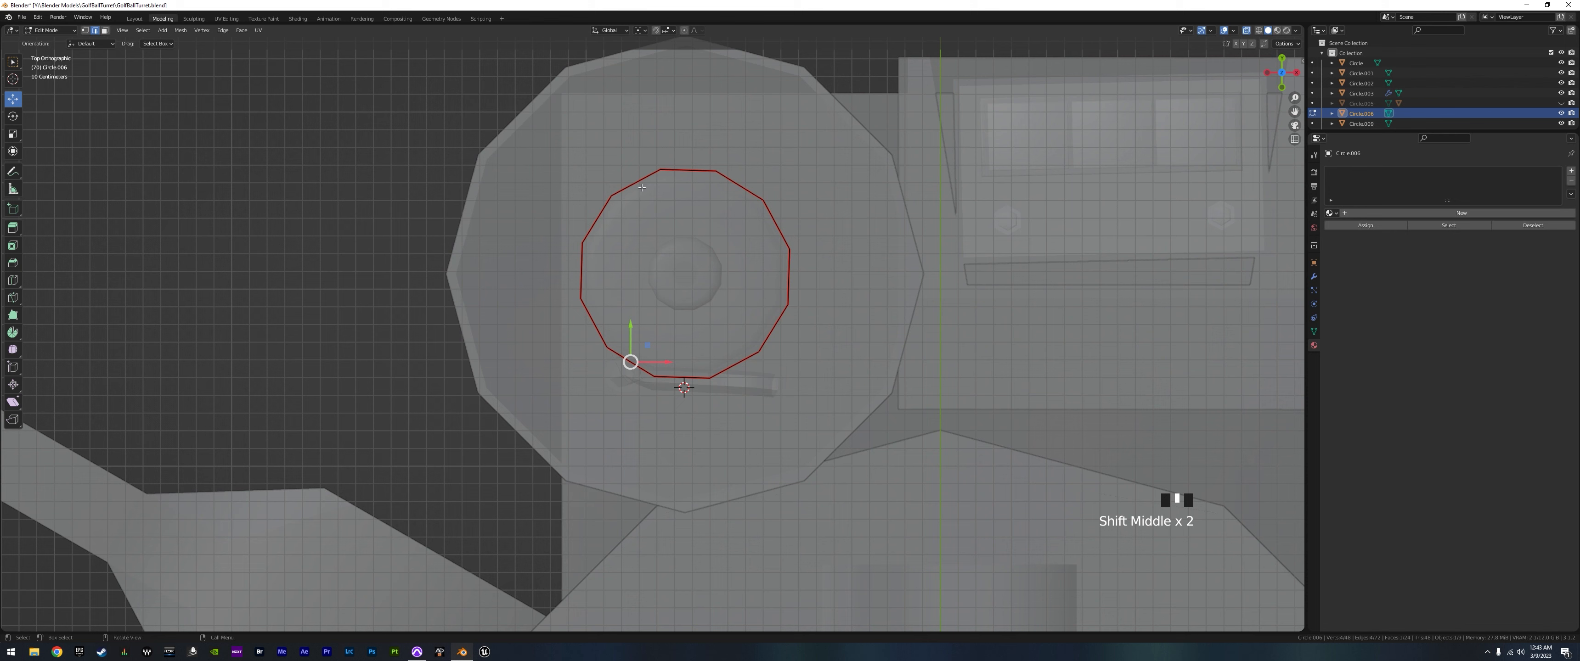
# - Switch to vertex selection and delete the four ring corners on the positive-Y side of both bands
pyautogui.click(86, 31)
pyautogui.moveTo(611, 135); pyautogui.dragTo(812, 208)
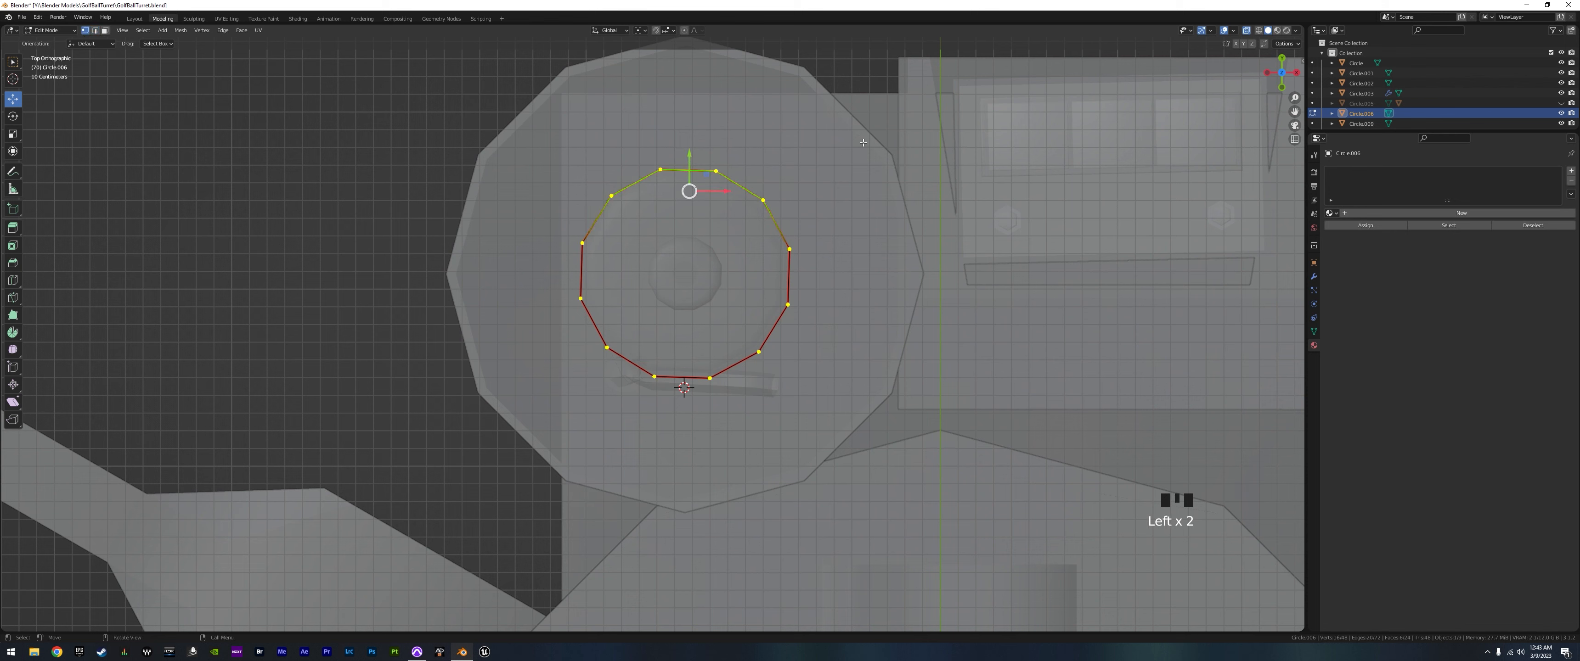
pyautogui.press('z')
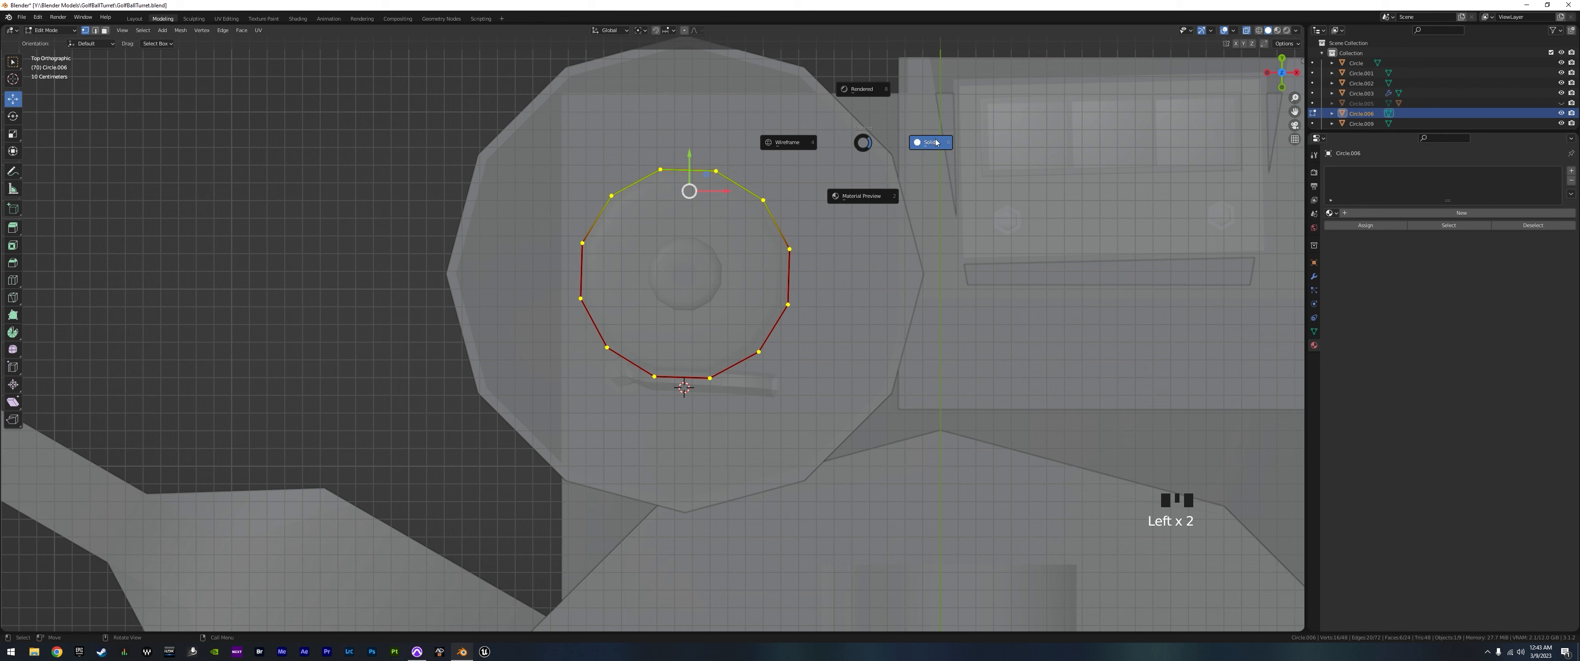
pyautogui.press('z')
pyautogui.press('x')
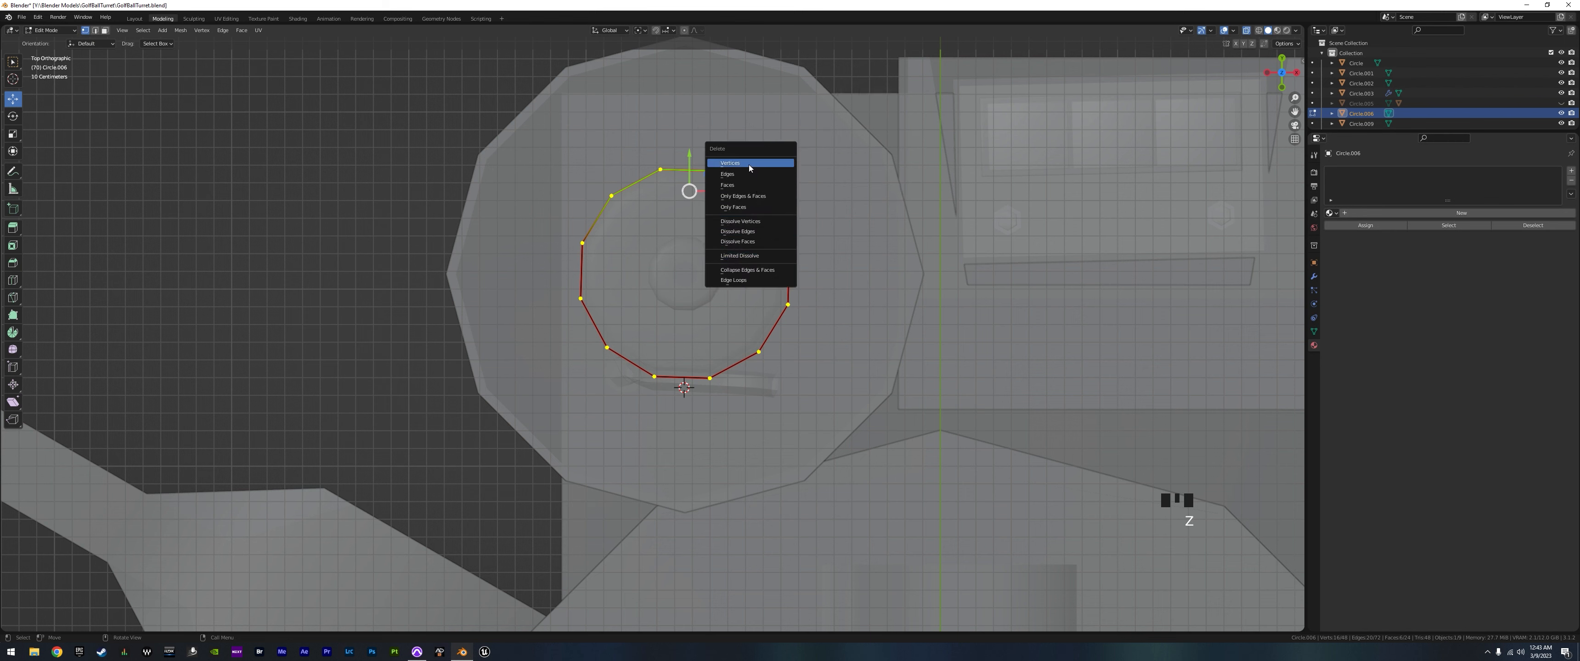
pyautogui.click(749, 166)
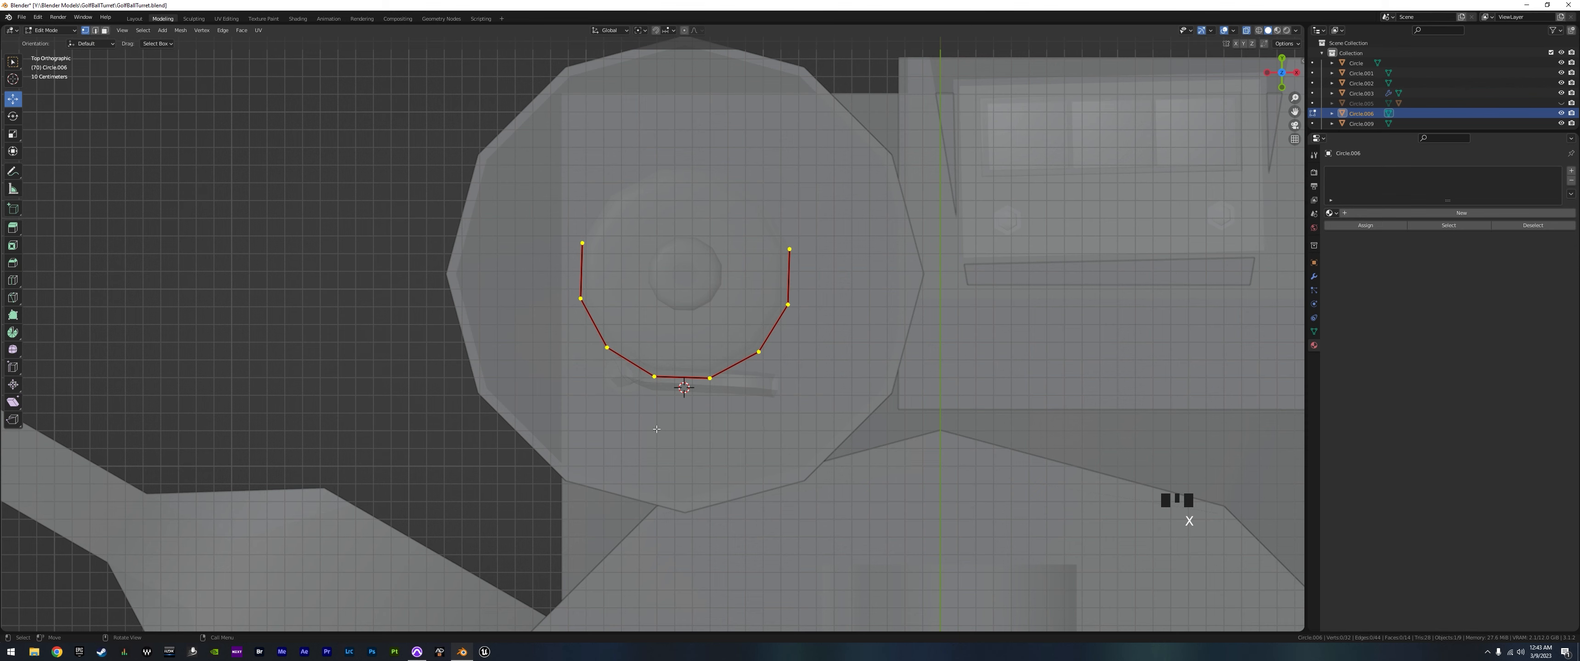
# - Delete the two ring corners on the negative-Y side of both bands, leaving separate side arcs
pyautogui.moveTo(605, 362); pyautogui.dragTo(779, 452)
pyautogui.press('x')
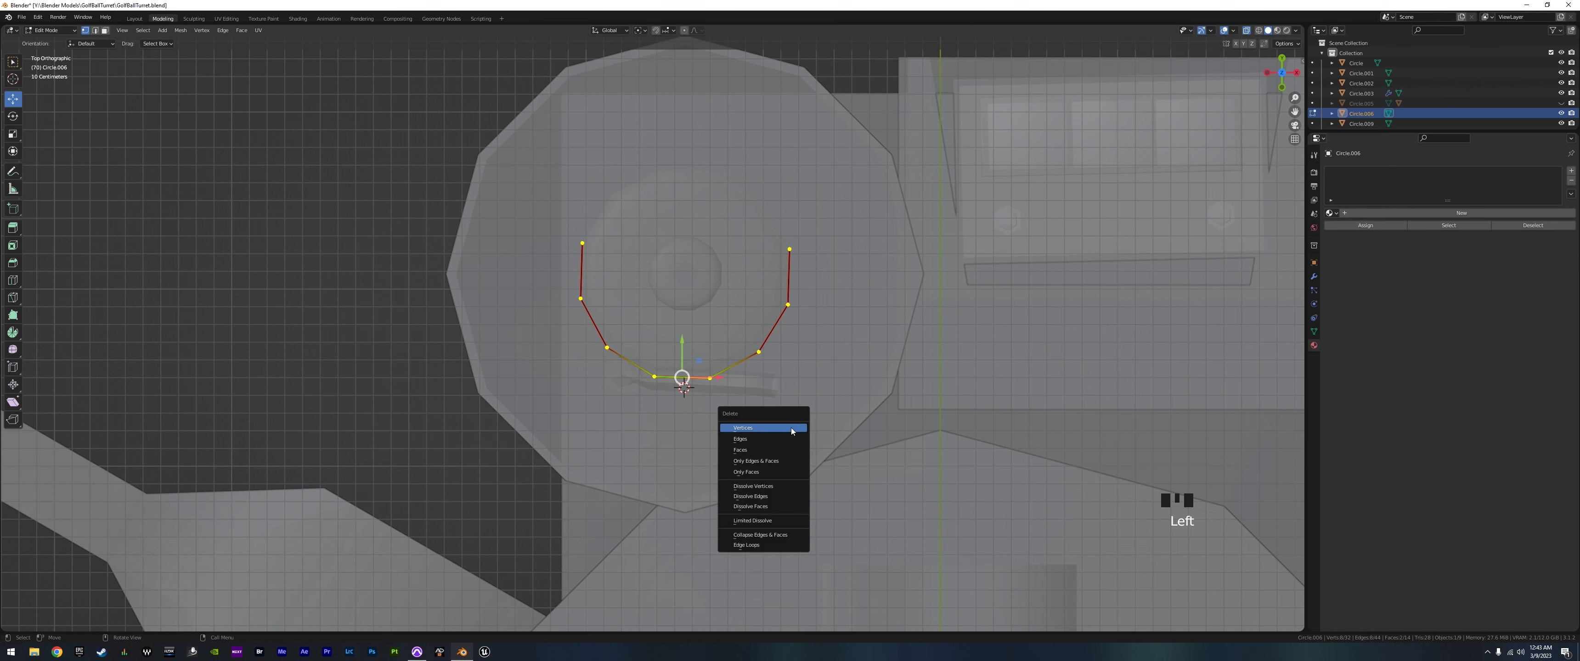
pyautogui.click(792, 428)
pyautogui.moveTo(791, 431); pyautogui.dragTo(767, 393, button='middle')
pyautogui.scroll(-2, 658, 489)
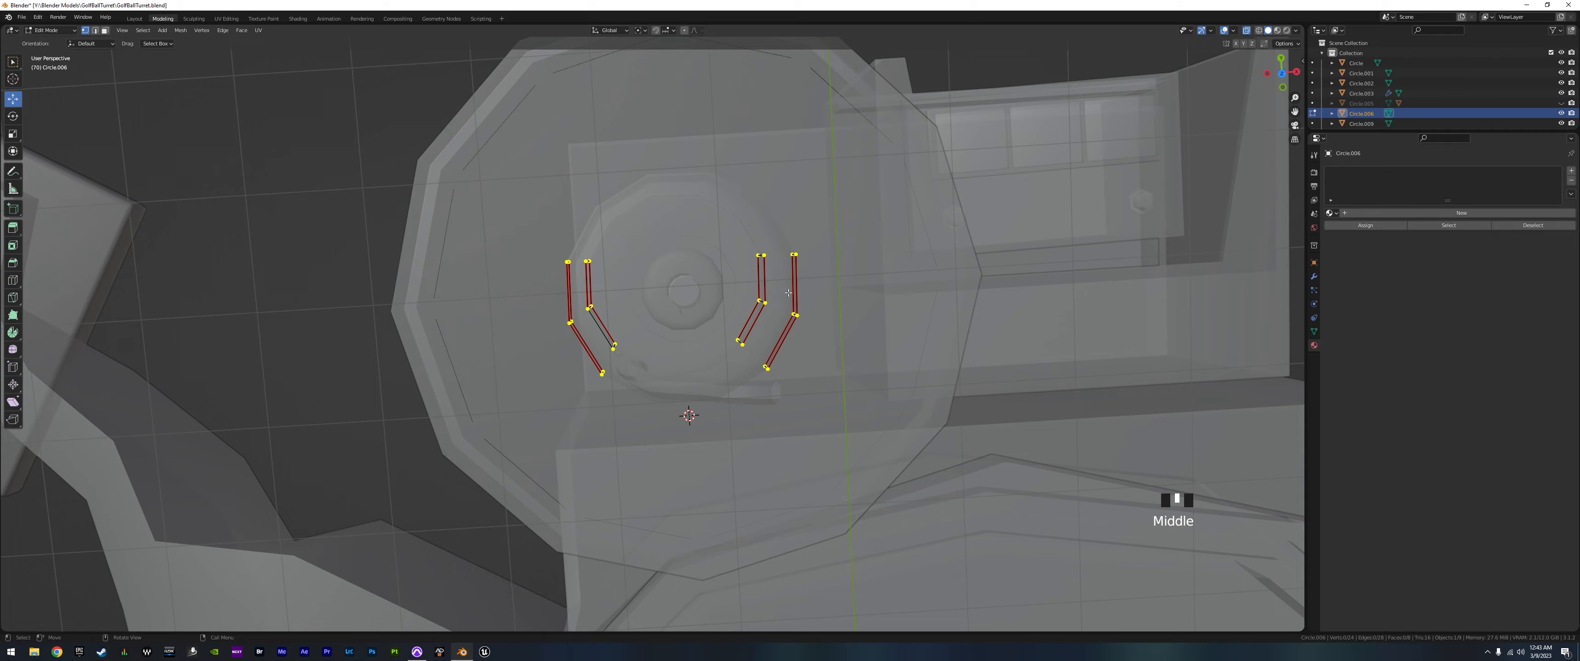
pyautogui.moveTo(788, 292); pyautogui.dragTo(777, 237, button='middle')
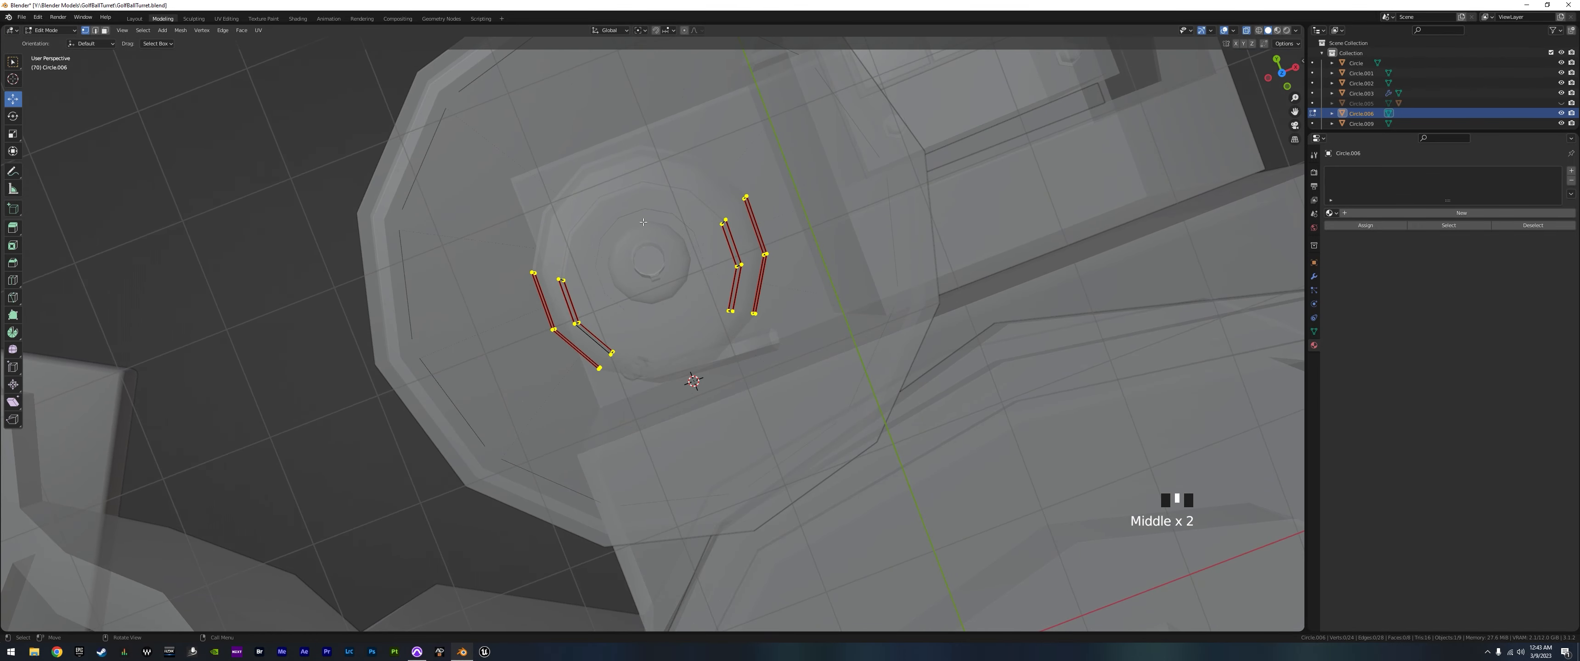
# - Select the four middle corners of the side arcs in top view and snap the 3D cursor to them
pyautogui.keyDown('shift'); pyautogui.moveTo(492, 218); pyautogui.dragTo(884, 405); pyautogui.keyUp('shift')
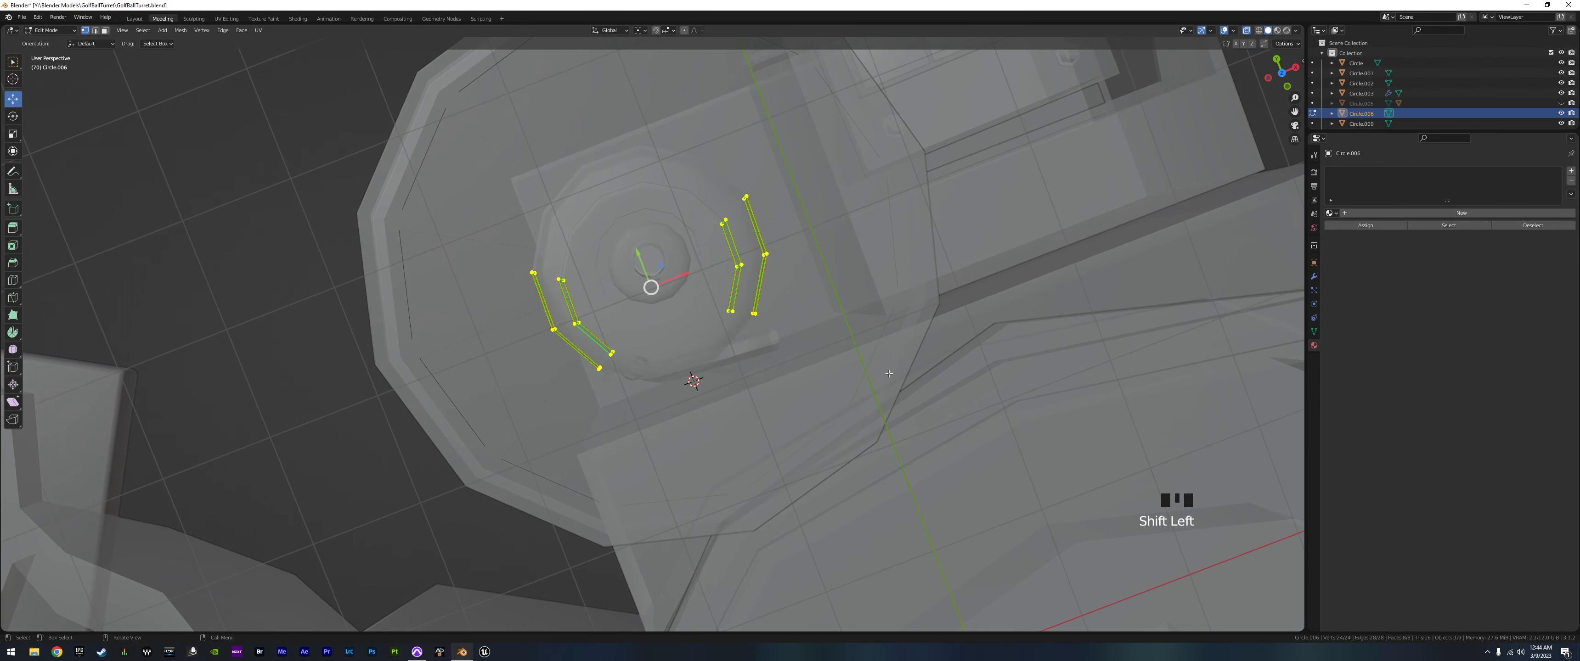
pyautogui.press('KP_7')
pyautogui.scroll(2, 751, 414)
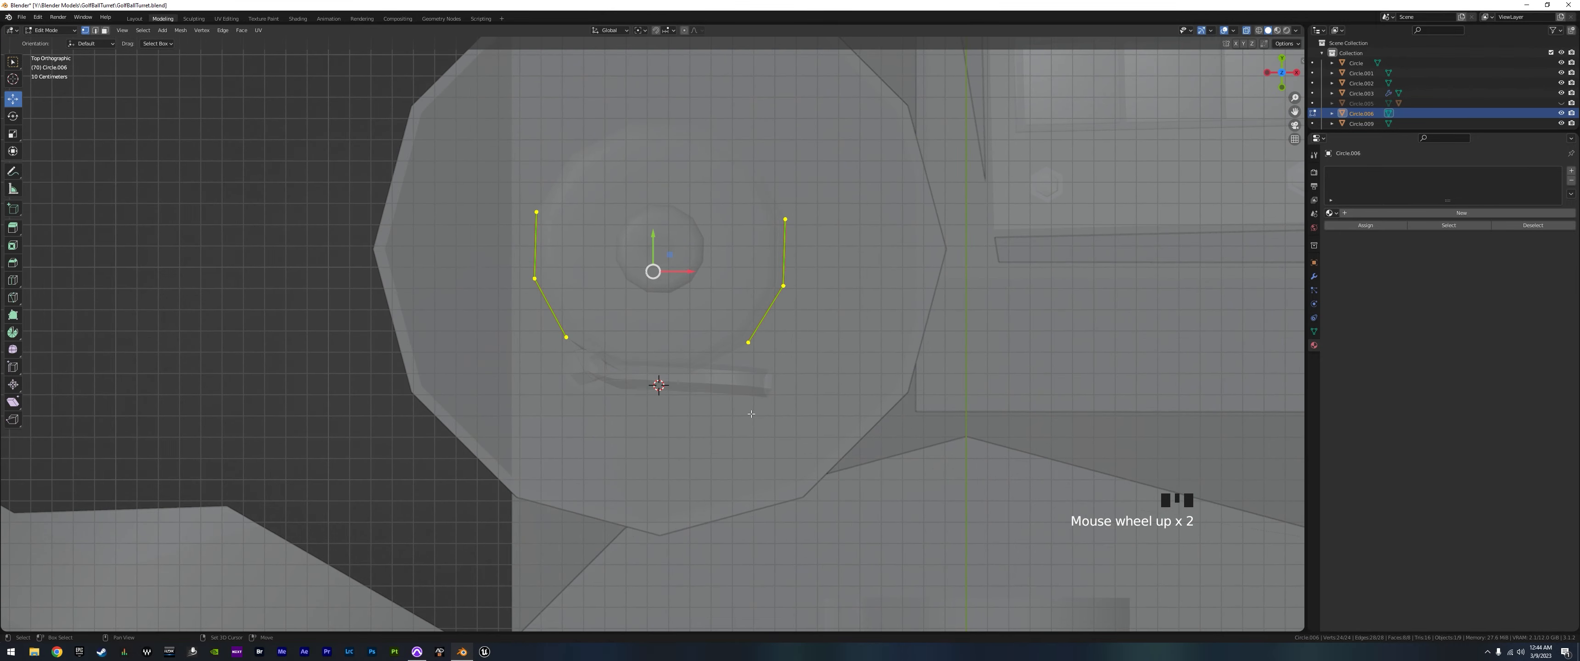
pyautogui.keyDown('shift'); pyautogui.moveTo(751, 415); pyautogui.dragTo(737, 382, button='middle'); pyautogui.keyUp('shift')
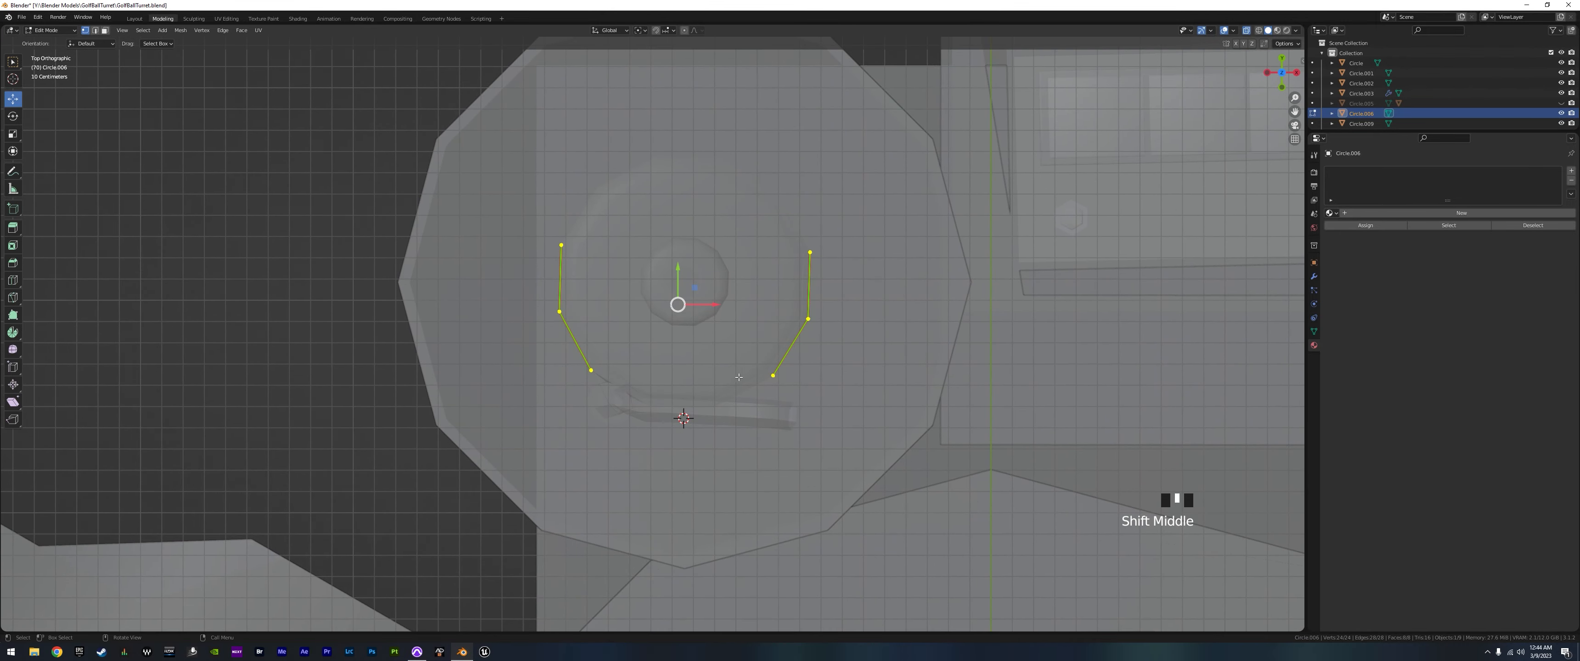
pyautogui.moveTo(520, 218); pyautogui.dragTo(882, 331)
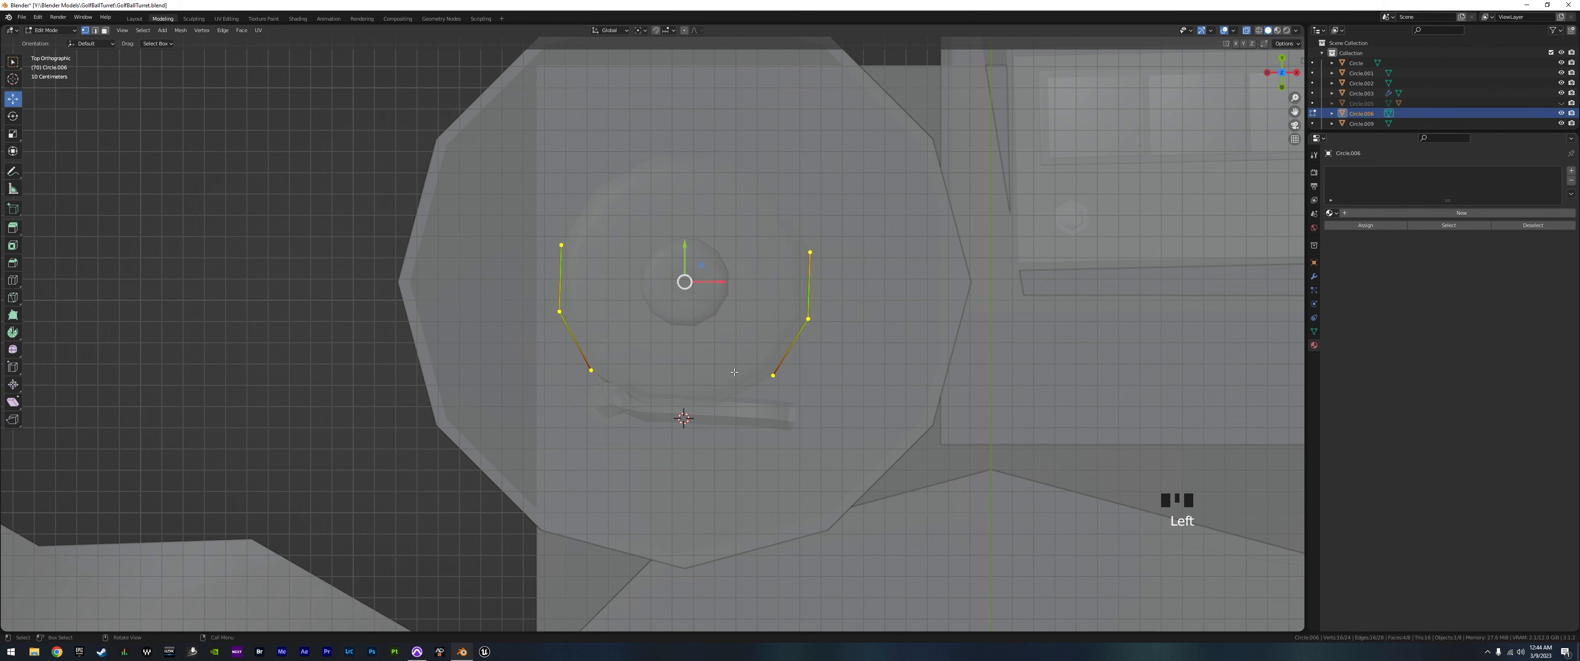
pyautogui.press('Tab')
pyautogui.press('Tab')
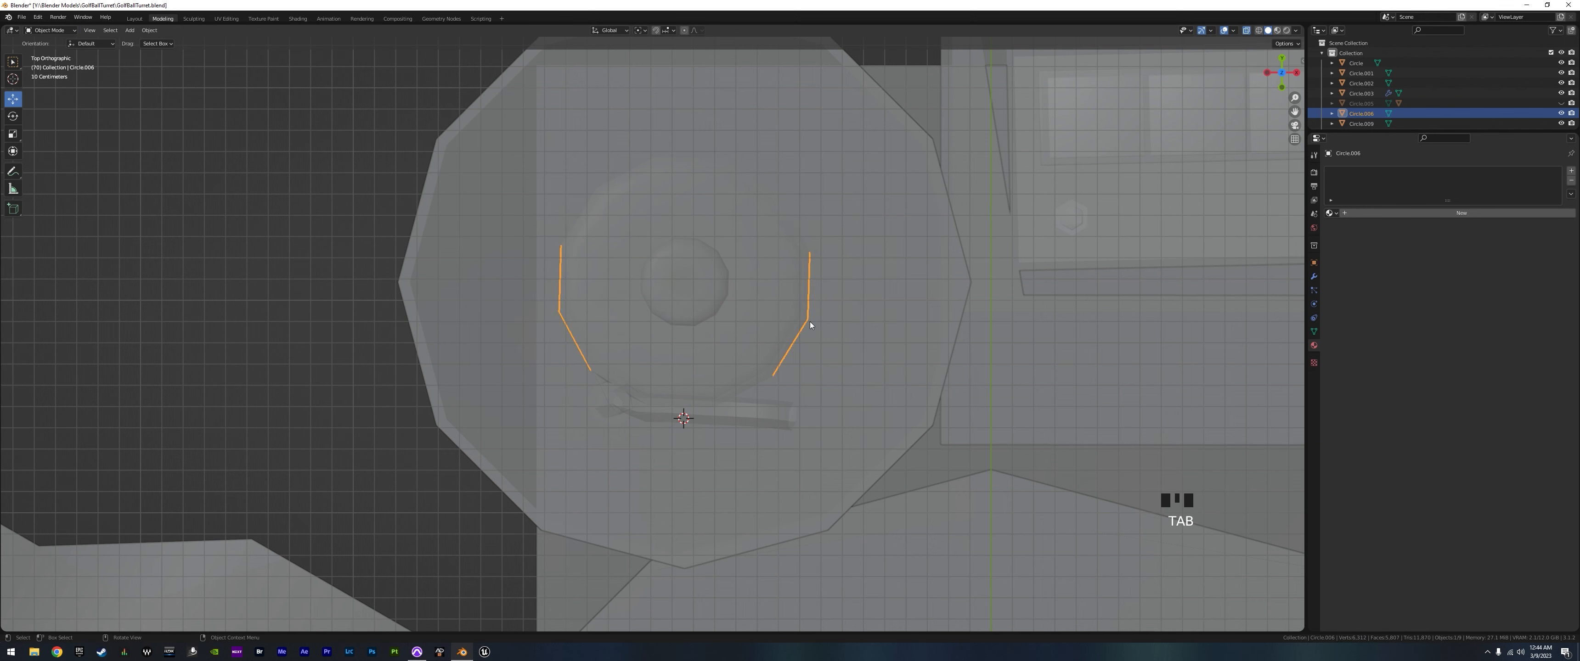
pyautogui.hotkey('shift', 's')
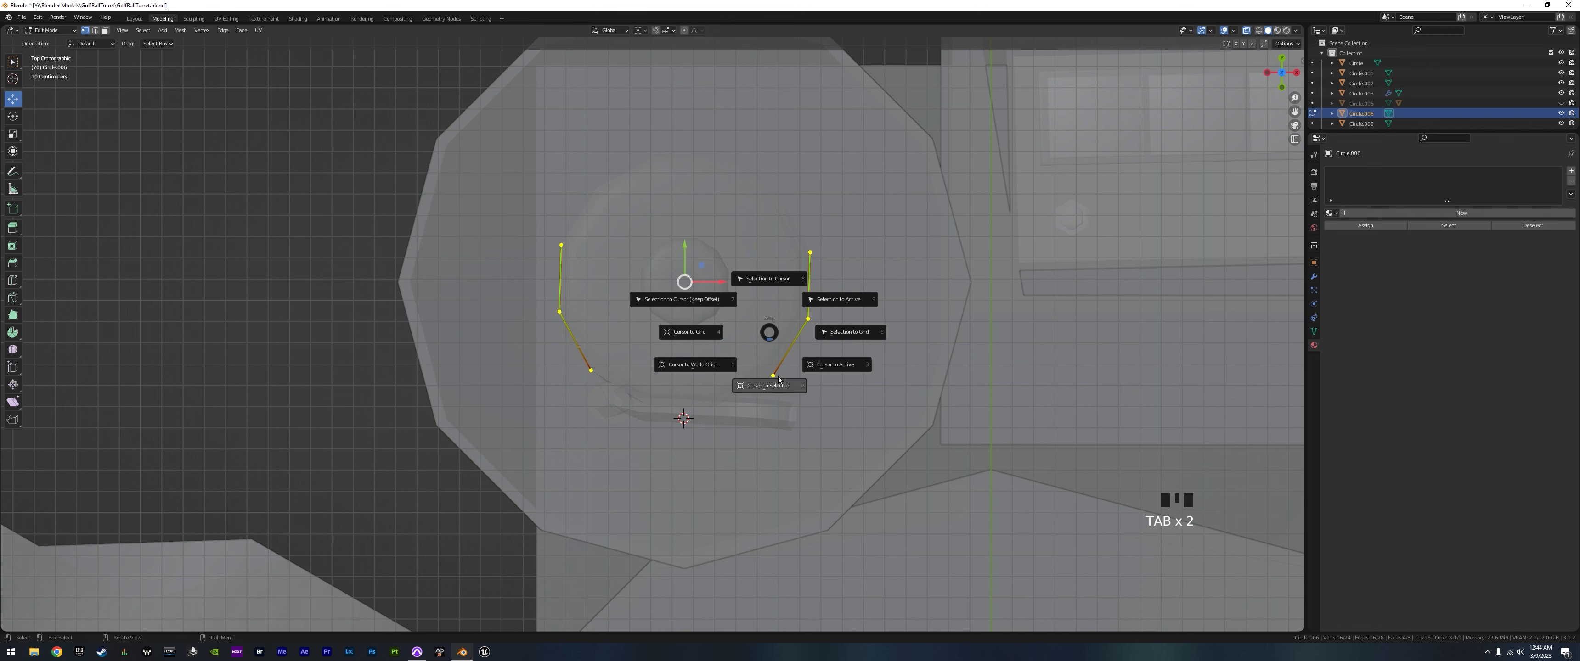
pyautogui.click(767, 386)
# - Return to Object Mode and set the bands' origin to the 3D cursor
pyautogui.press('Tab')
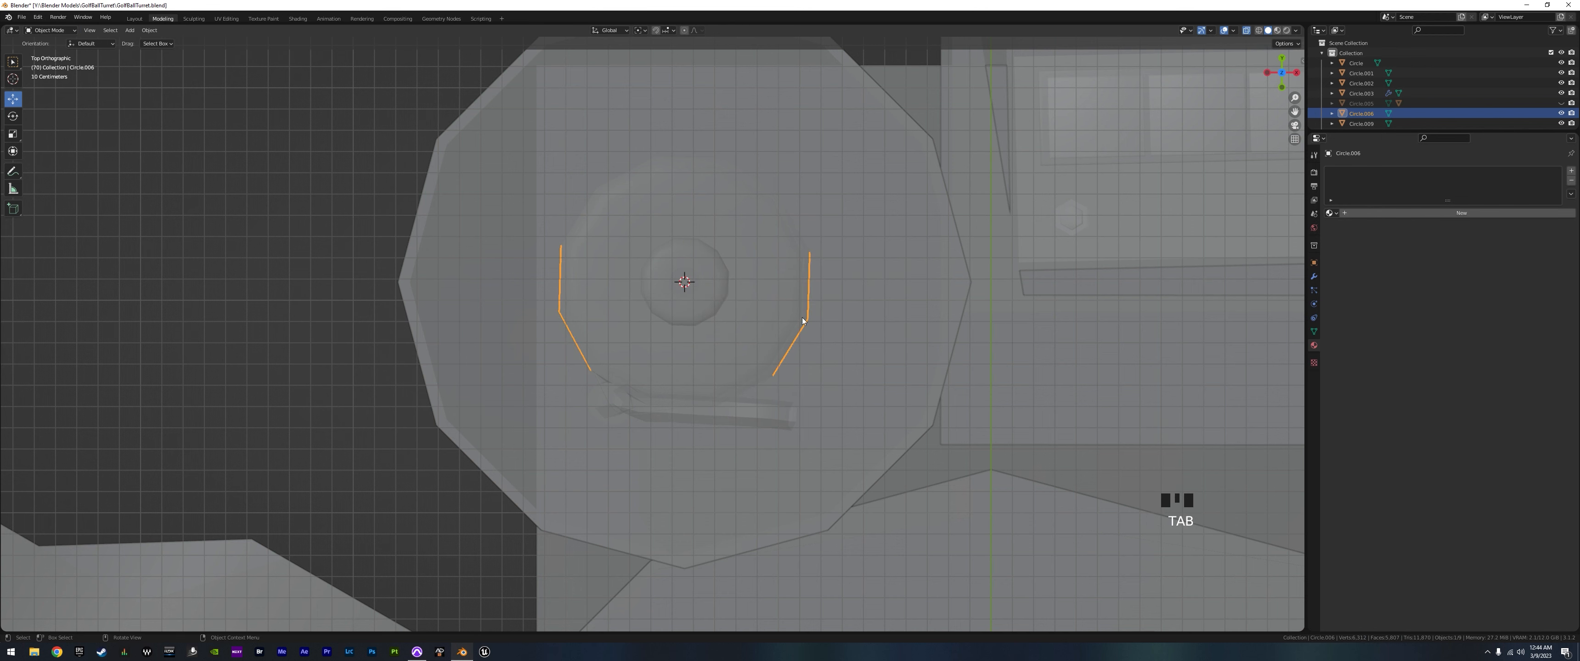
pyautogui.rightClick(808, 306)
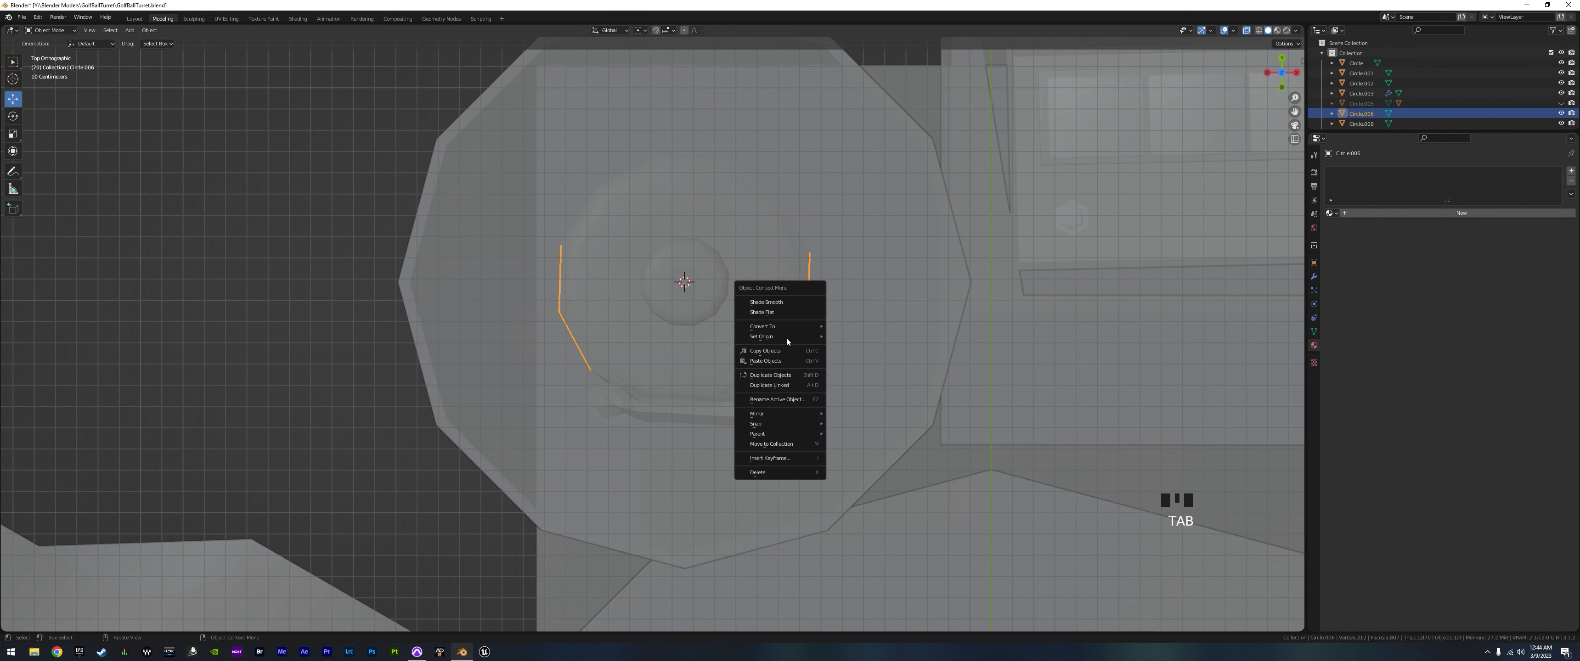
pyautogui.moveTo(798, 336)
pyautogui.click(862, 358)
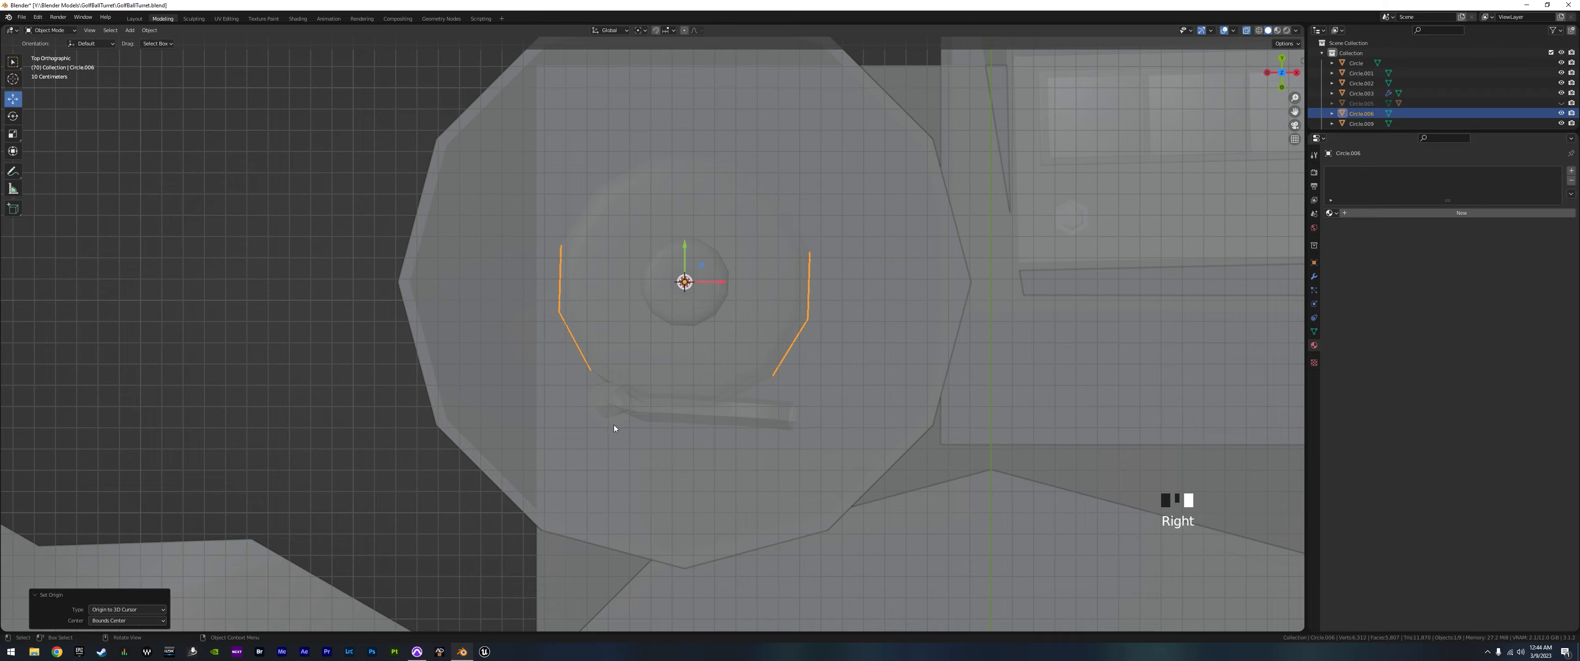
# - Add a Mirror modifier to the band object
pyautogui.moveTo(613, 425); pyautogui.dragTo(1039, 378, button='middle')
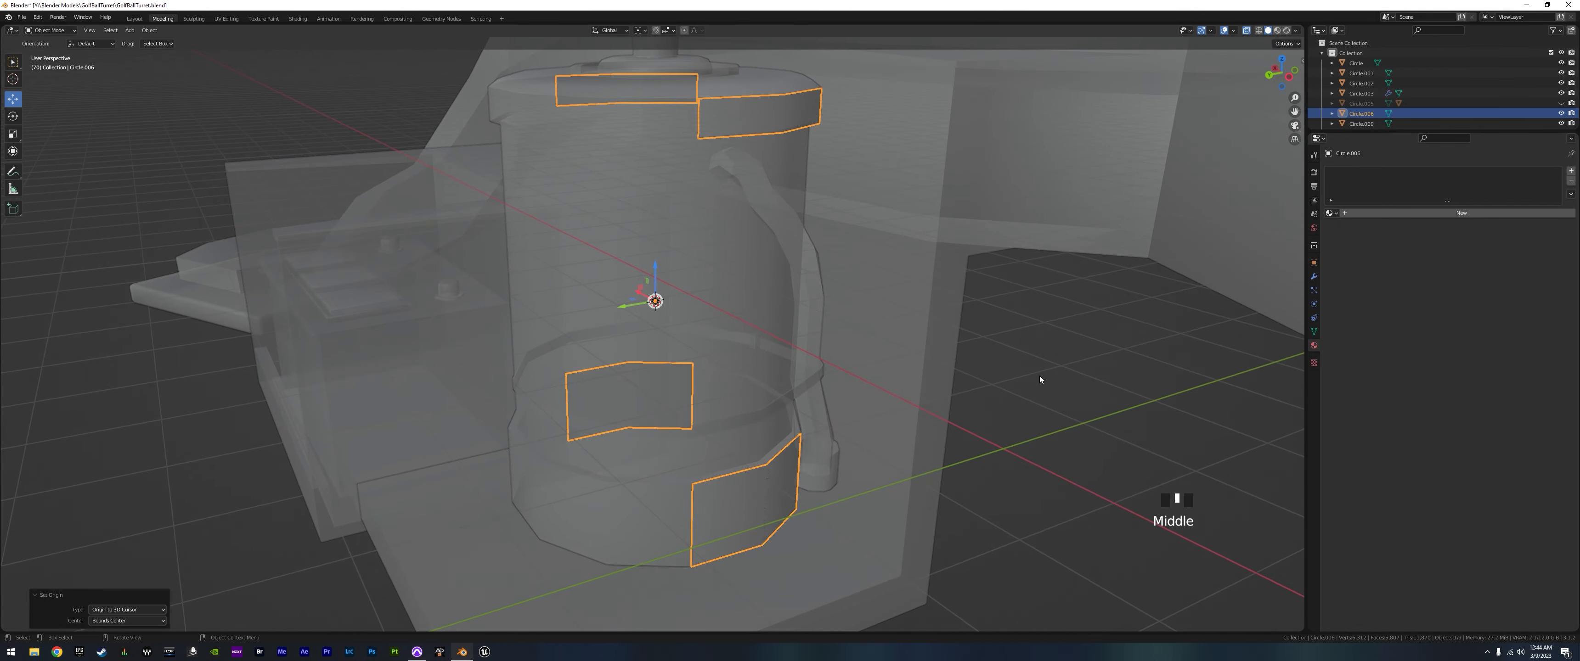
pyautogui.click(1314, 277)
pyautogui.click(1358, 170)
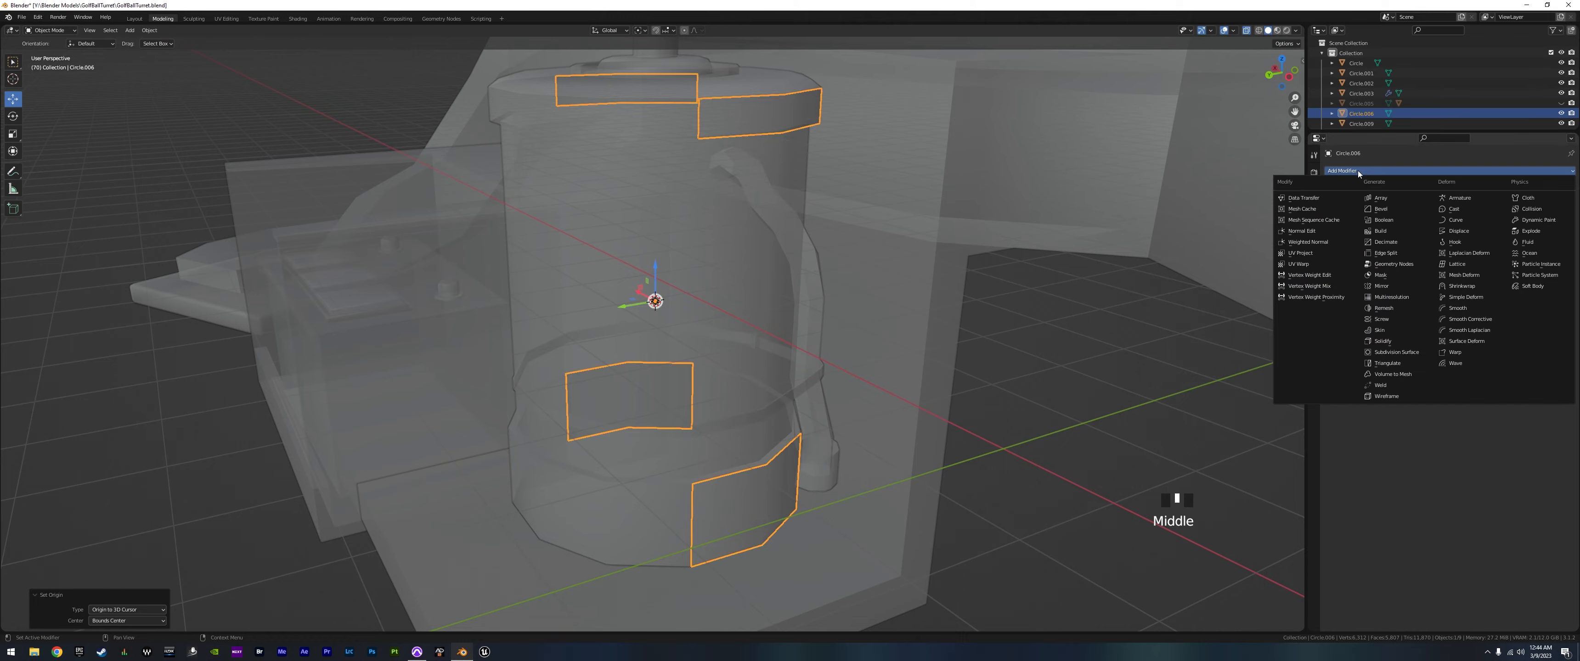
pyautogui.click(1382, 286)
# - Try mirroring the arcs across the Y axis only, judging the result in the top view
pyautogui.moveTo(758, 258); pyautogui.dragTo(793, 252, button='middle')
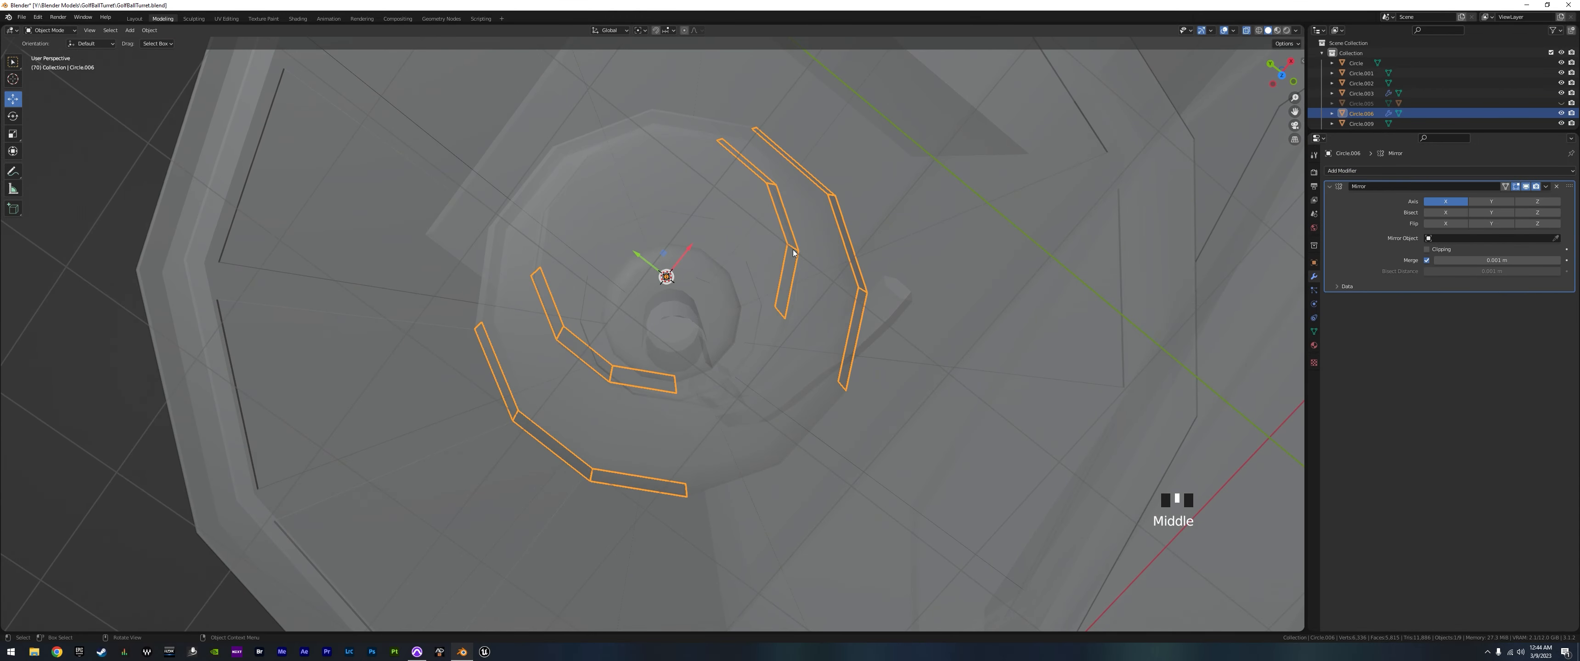
pyautogui.press('KP_7')
pyautogui.scroll(1, 705, 300)
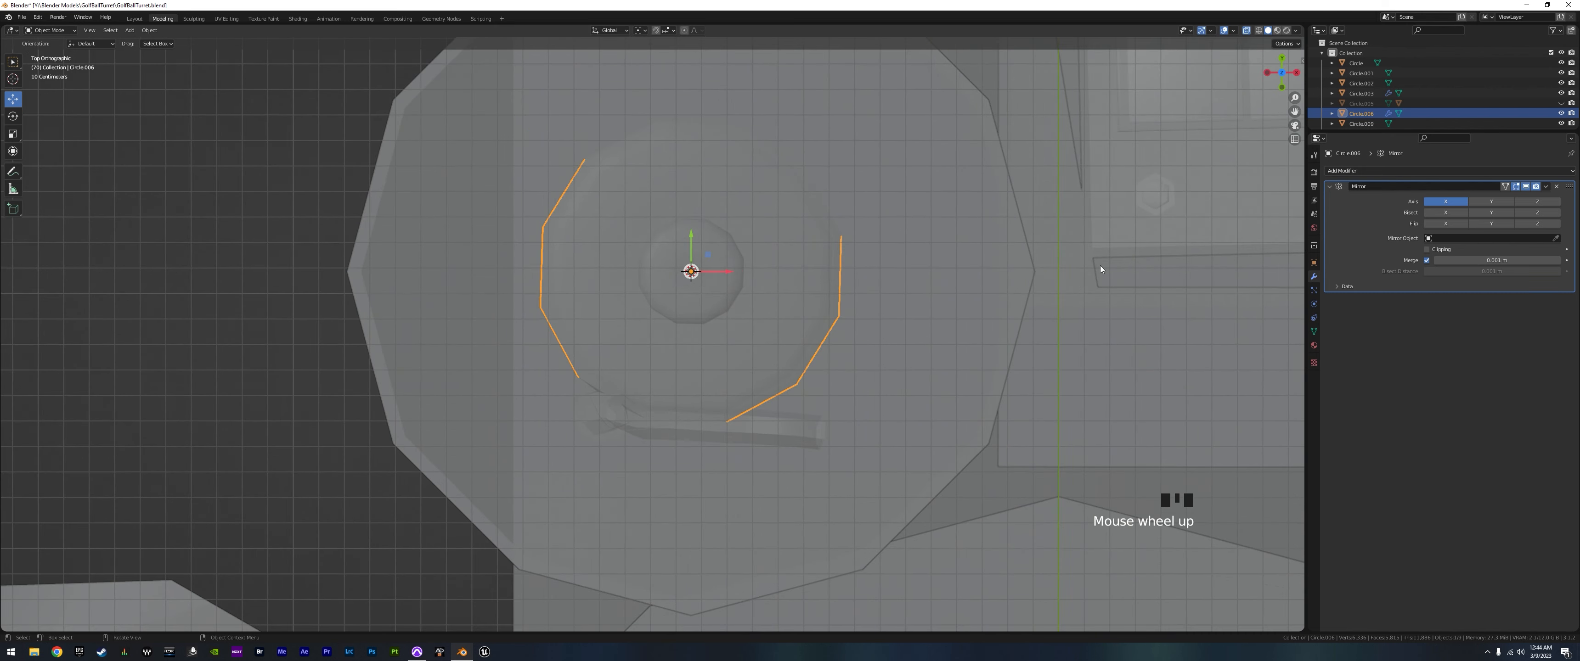
pyautogui.click(1495, 203)
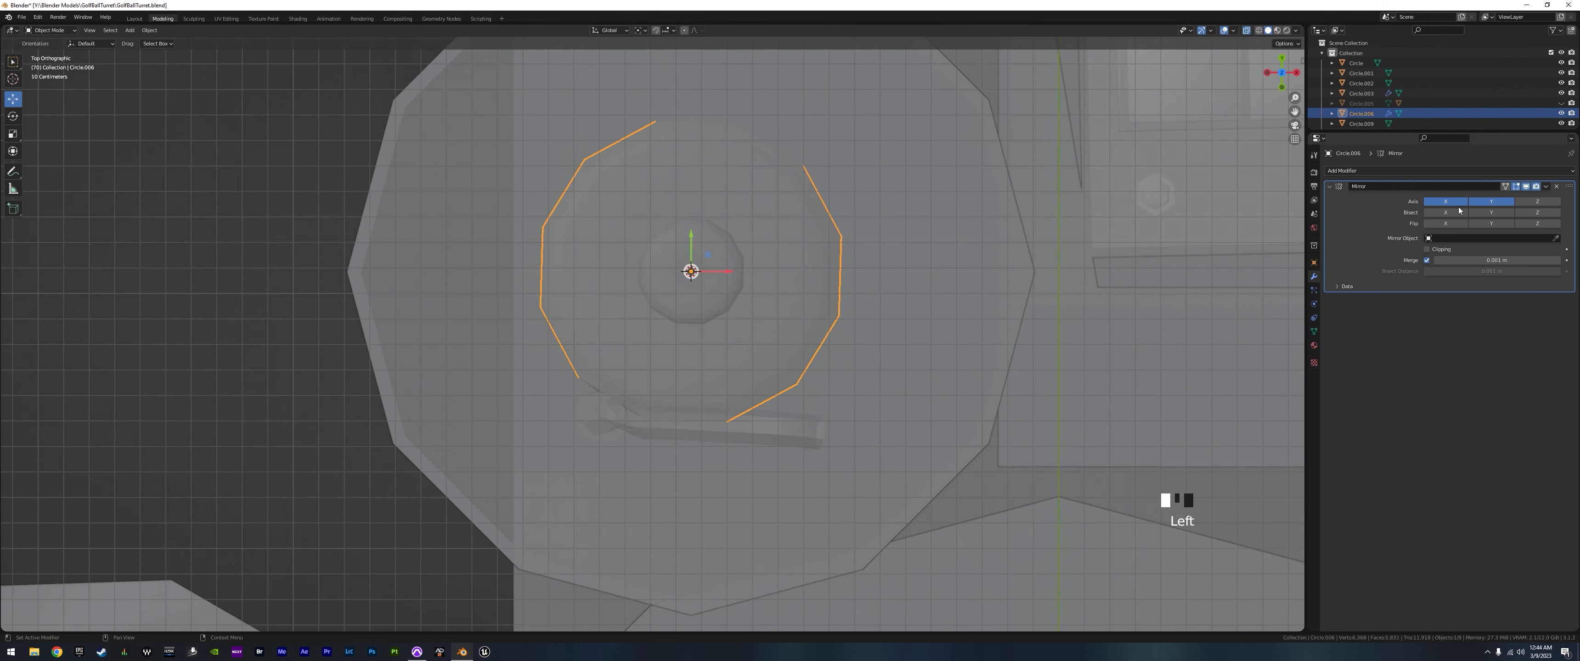
pyautogui.click(1446, 202)
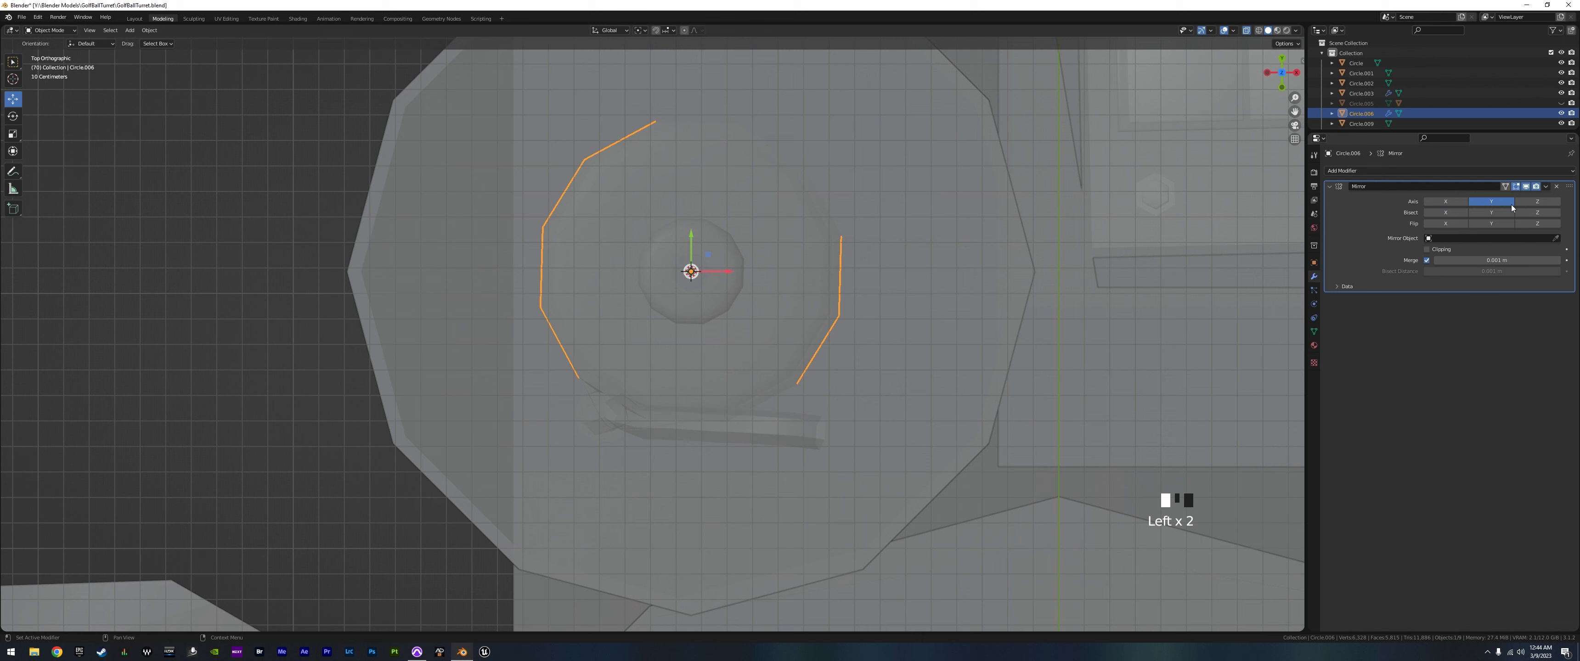
# - Apply the rotation and scale of the band object in Object Mode
pyautogui.press('Tab')
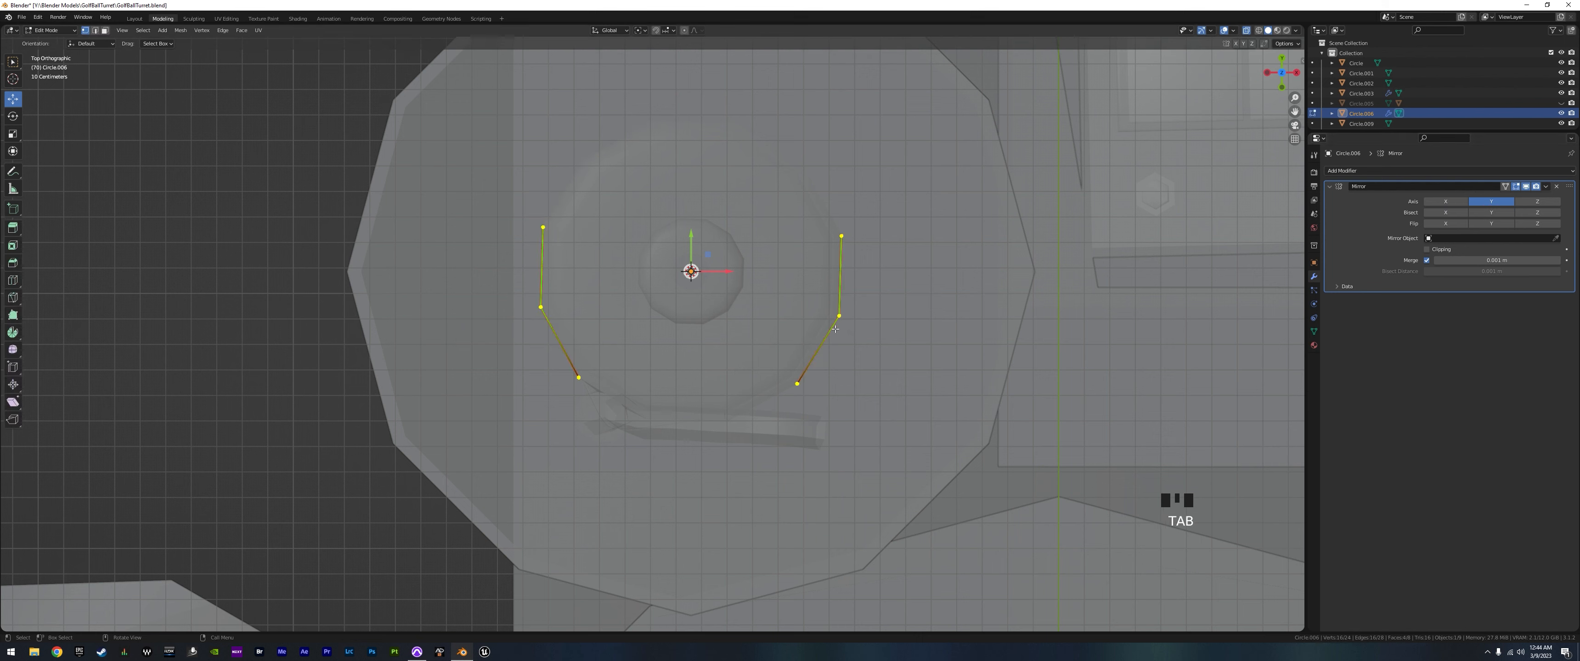
pyautogui.press('Tab')
pyautogui.rightClick(840, 321)
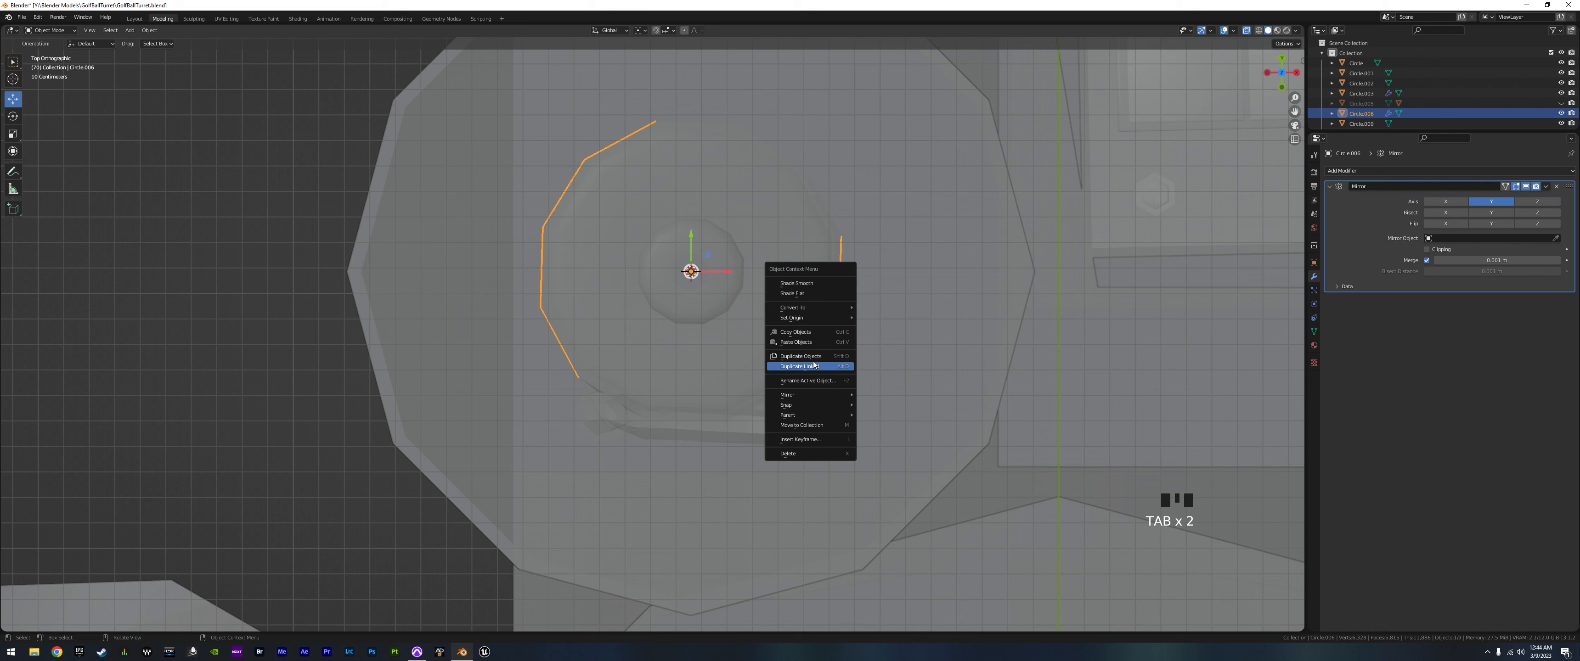
pyautogui.hotkey('ctrl', 'a')
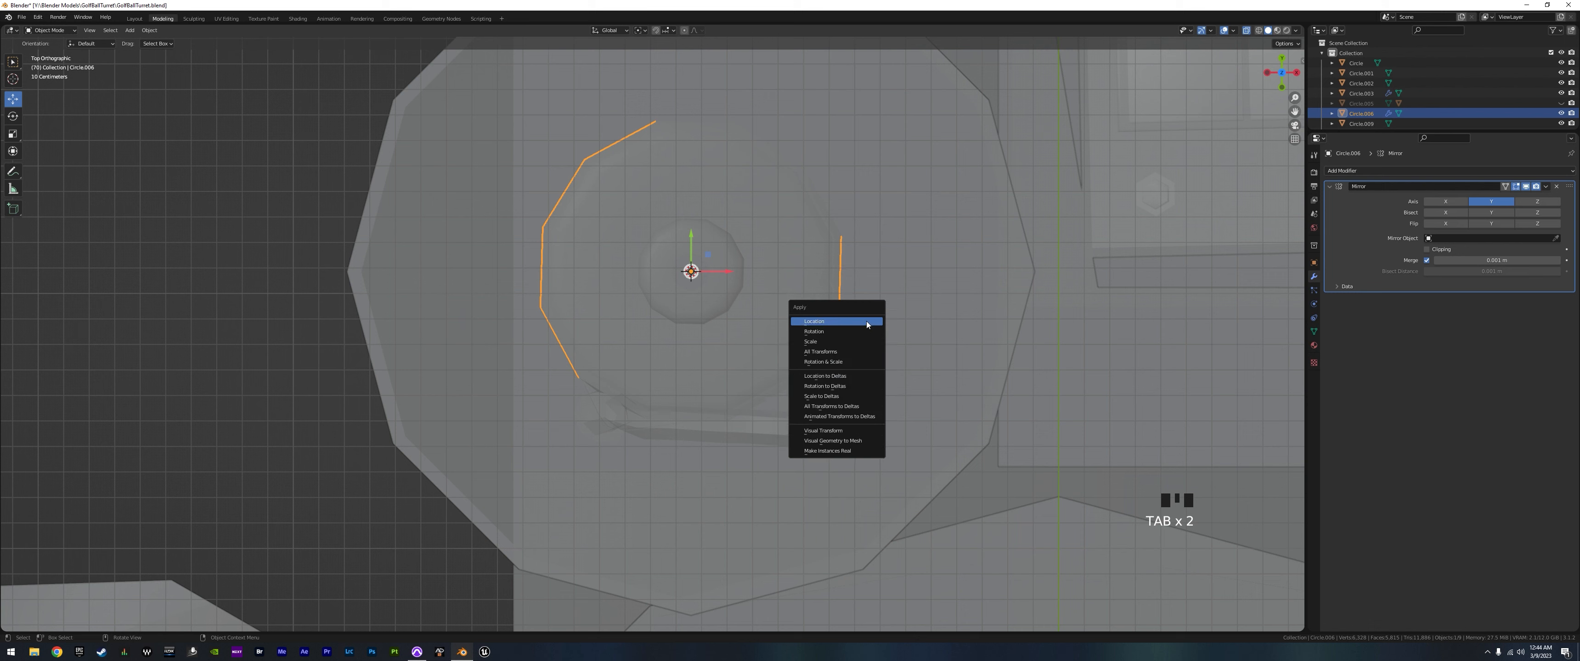
pyautogui.click(860, 360)
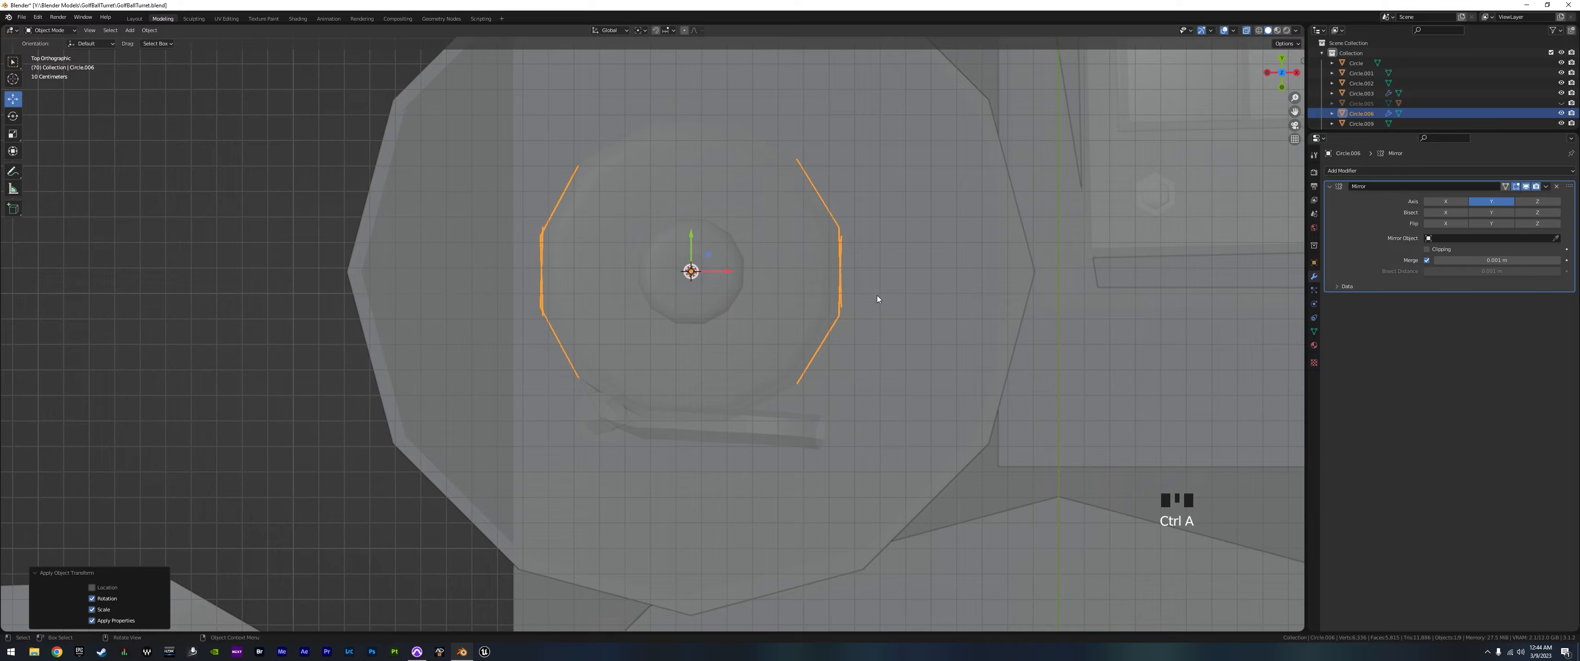
# - Set the Mirror modifier to the X axis only and return to the top view
pyautogui.moveTo(877, 300); pyautogui.dragTo(847, 360, button='middle')
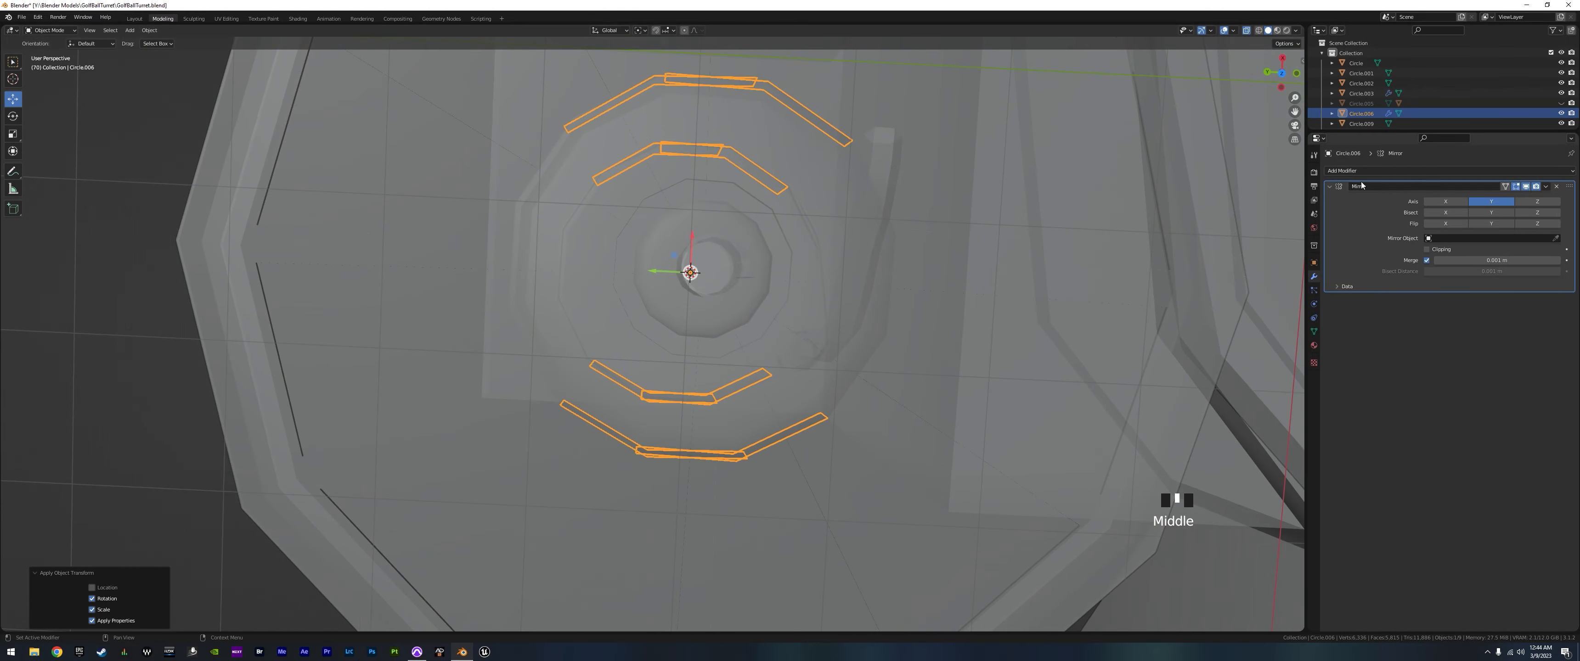
pyautogui.click(1454, 202)
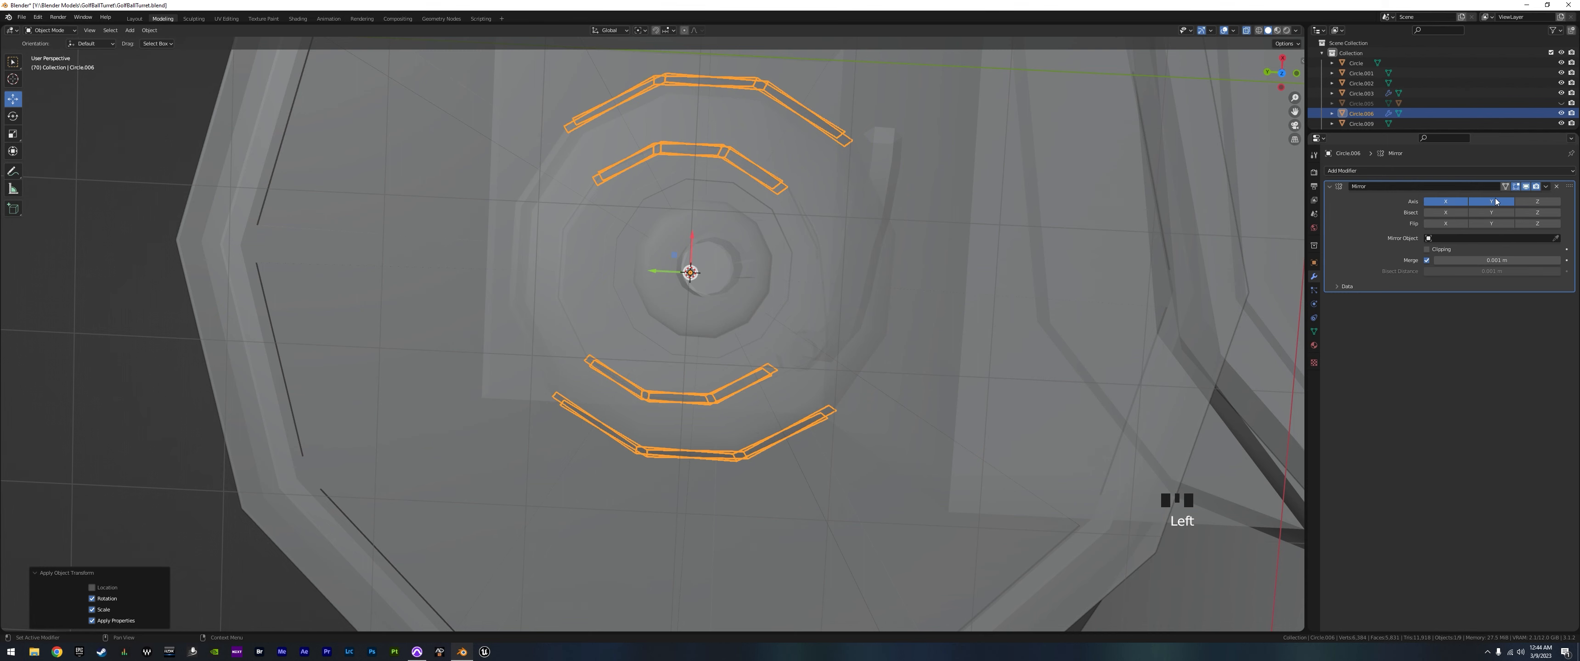
pyautogui.click(1494, 202)
pyautogui.press('KP_7')
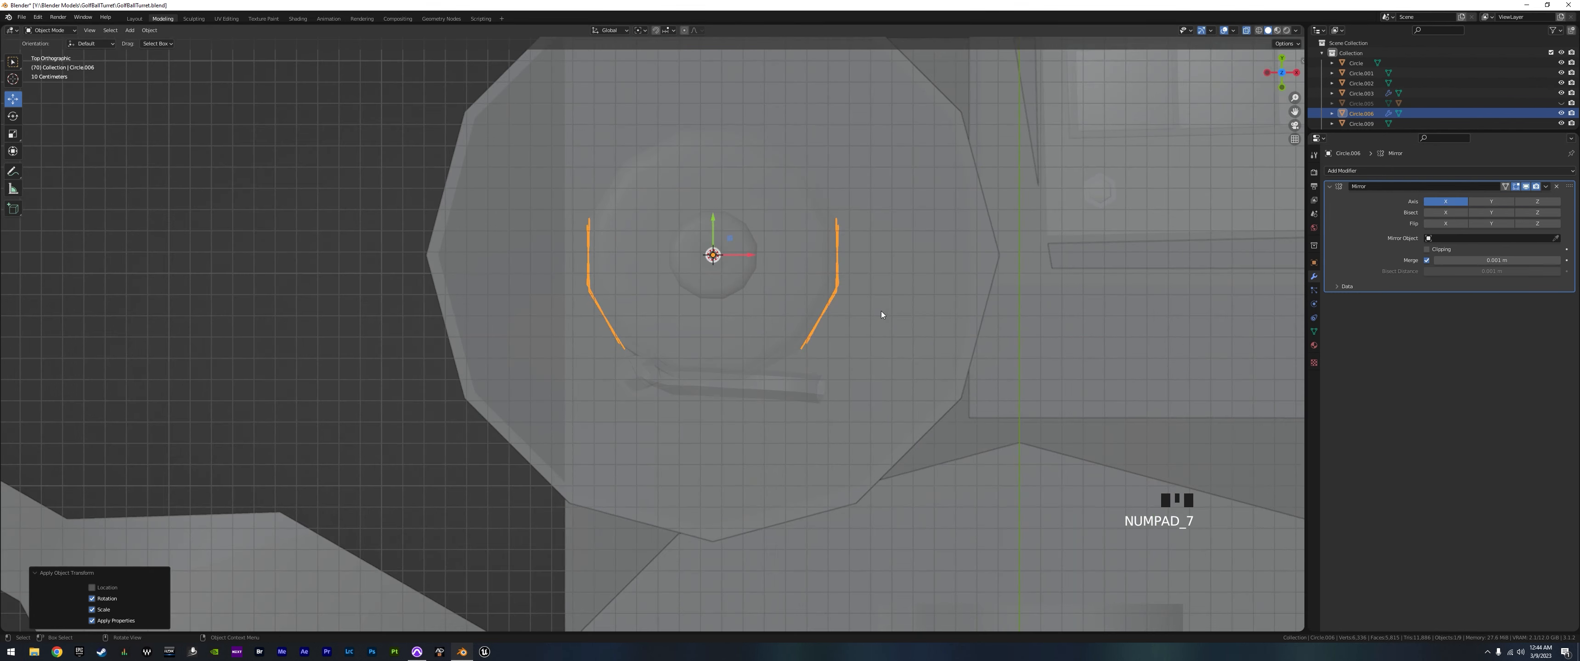
# - Delete the vertices of the arcs on the negative-X side of the canister in Edit Mode
pyautogui.press('Tab')
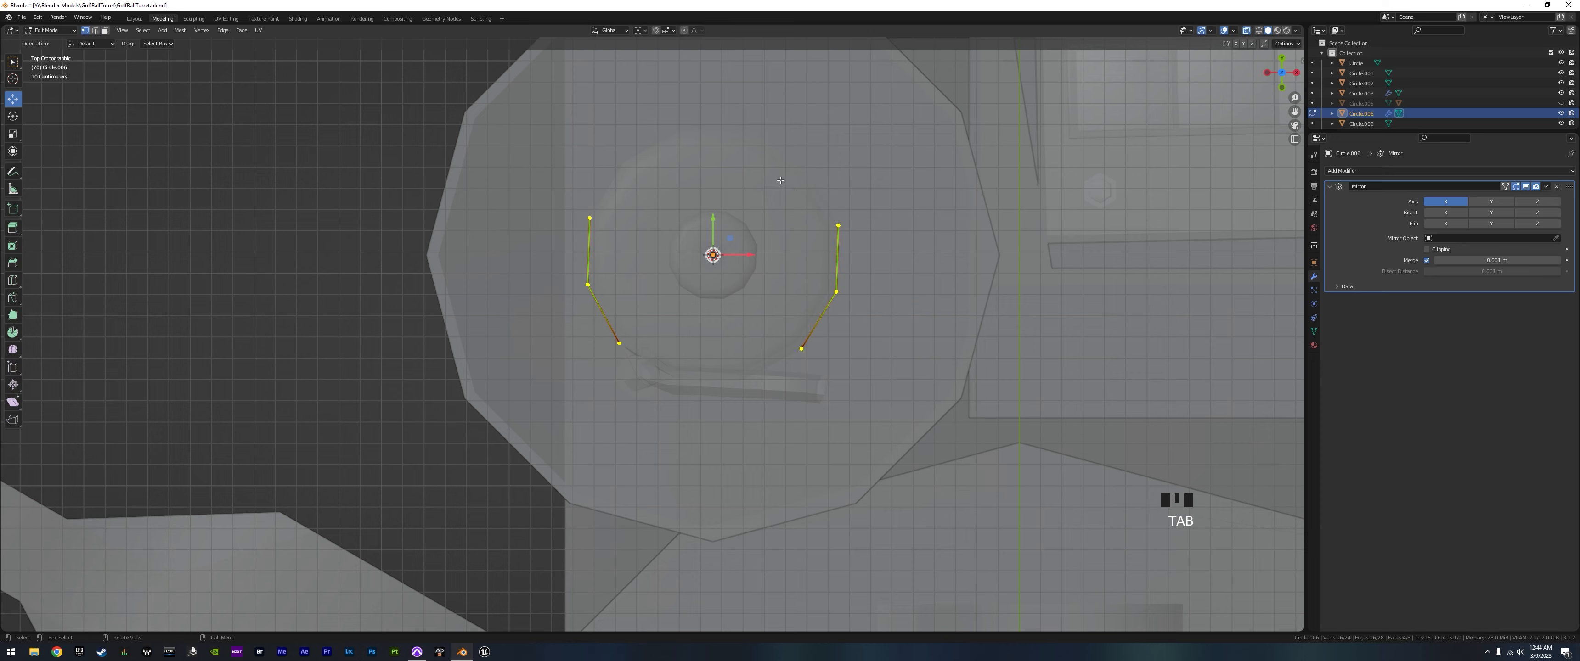
pyautogui.moveTo(779, 176); pyautogui.dragTo(914, 391)
pyautogui.moveTo(545, 177); pyautogui.dragTo(655, 356)
pyautogui.press('x')
pyautogui.click(670, 365)
pyautogui.moveTo(669, 365); pyautogui.dragTo(616, 485, button='middle')
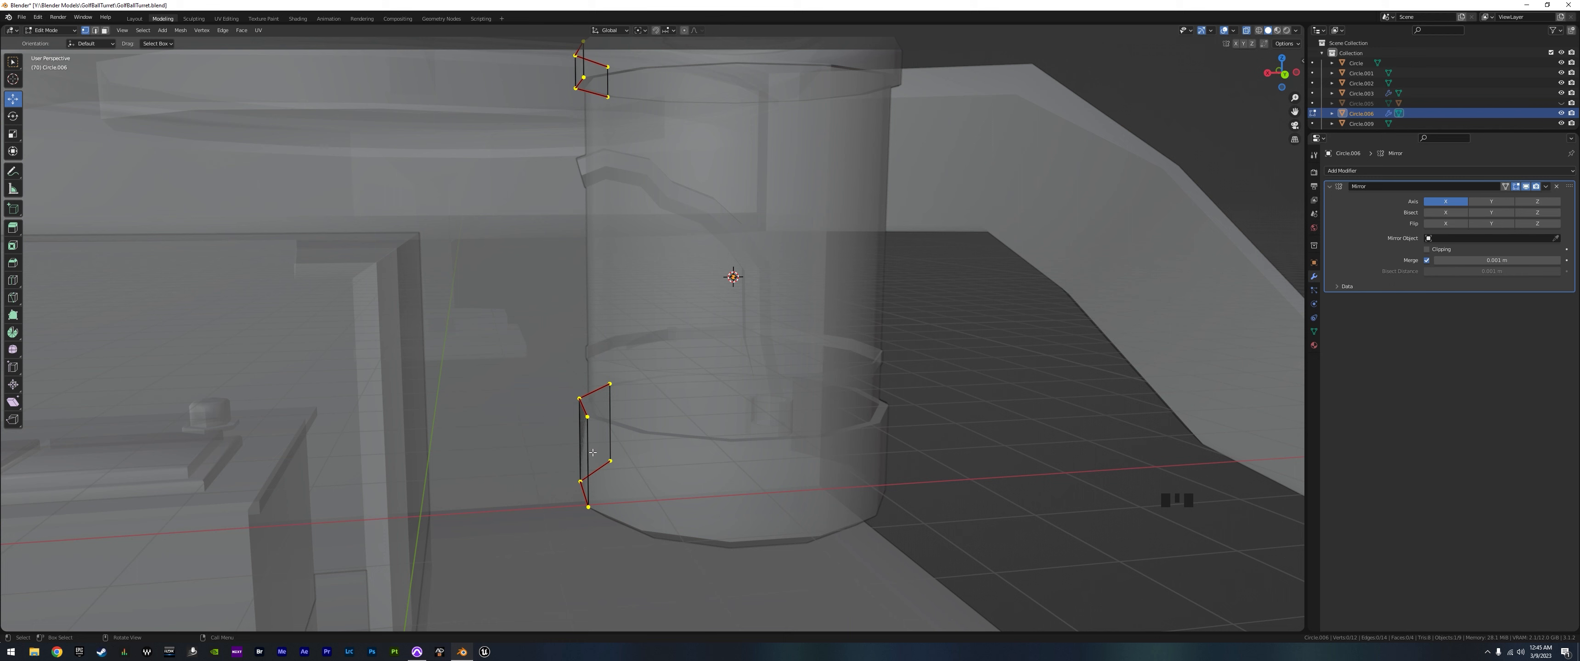
# - Select the linked lower arc piece and scale it along Z to about half its height
pyautogui.press('l')
pyautogui.press('s')
pyautogui.press('z')
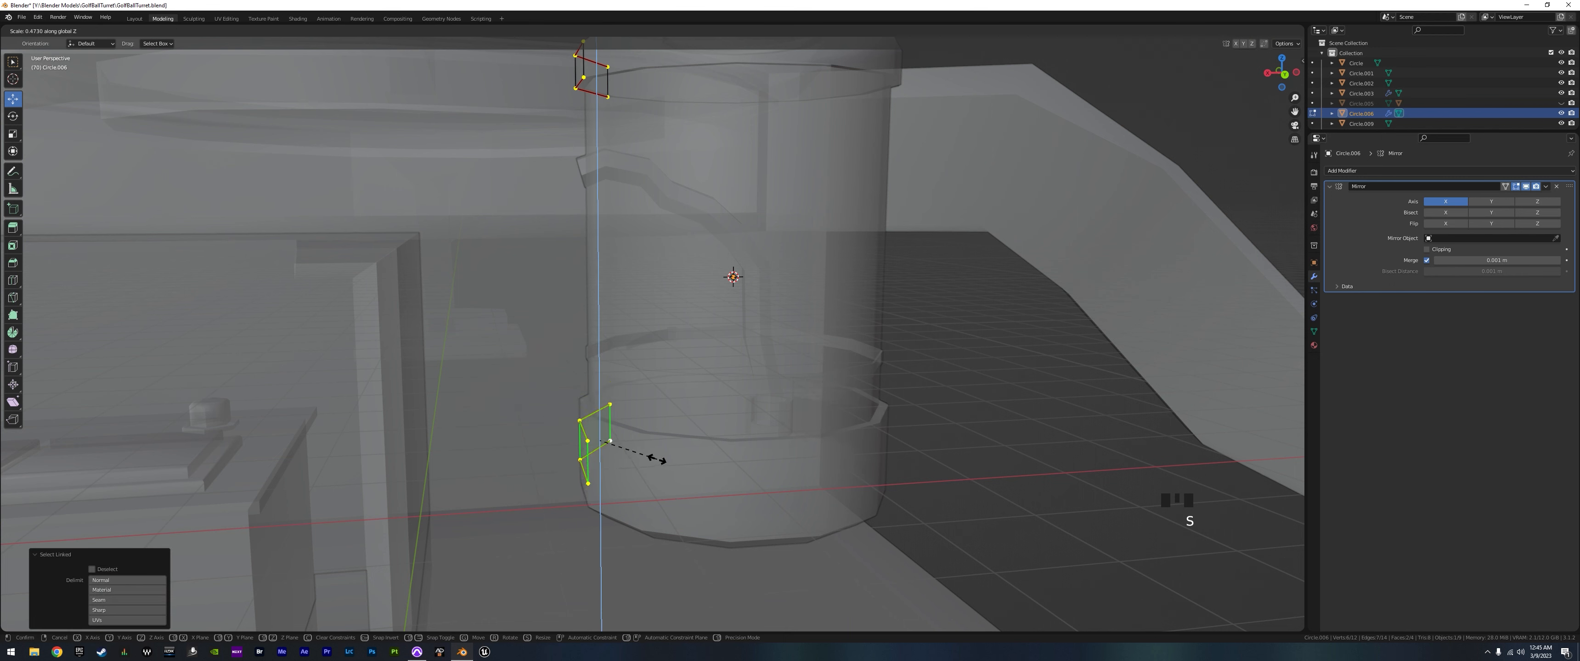
pyautogui.click(613, 442)
pyautogui.moveTo(613, 442); pyautogui.dragTo(761, 536, button='middle')
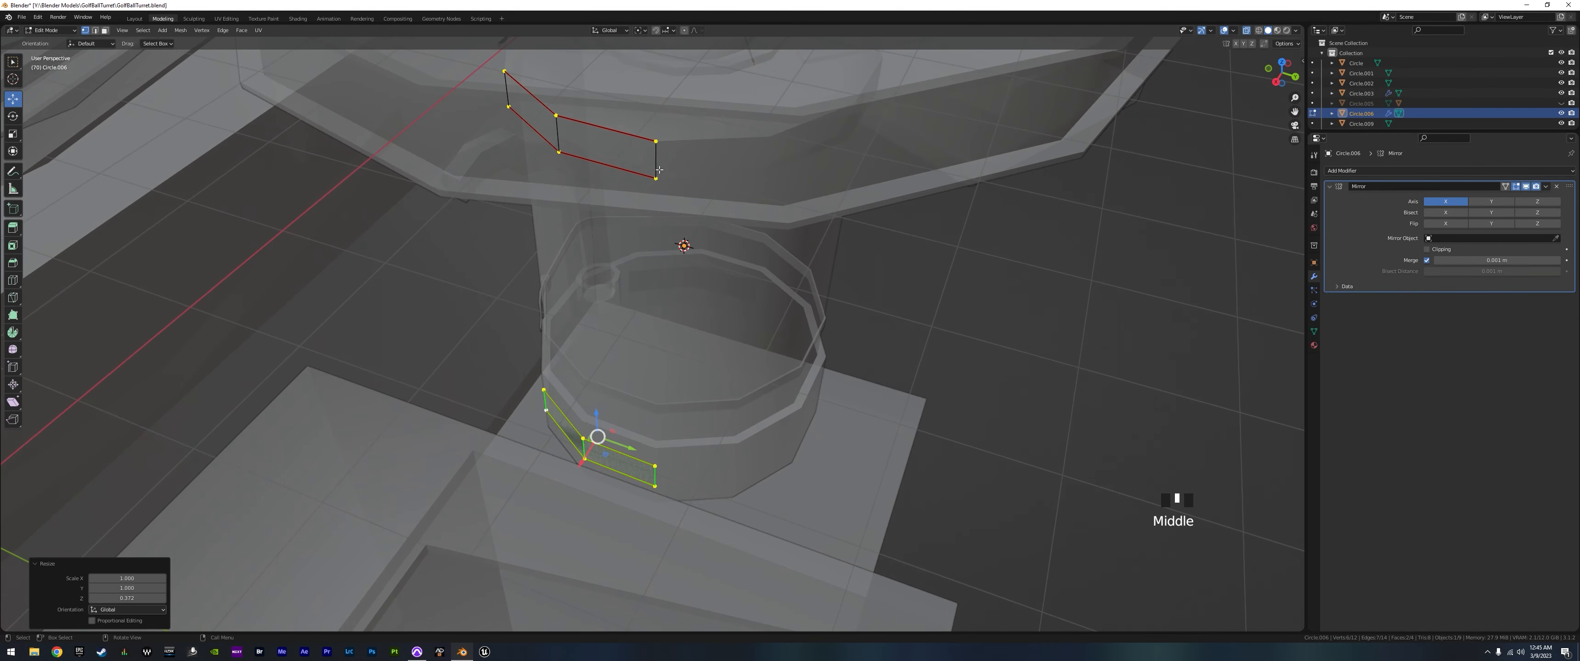
# - Select both linked arc pieces and extrude them outward along the X axis by about 0.09 m
pyautogui.press('l')
pyautogui.moveTo(604, 298); pyautogui.dragTo(598, 329, button='middle')
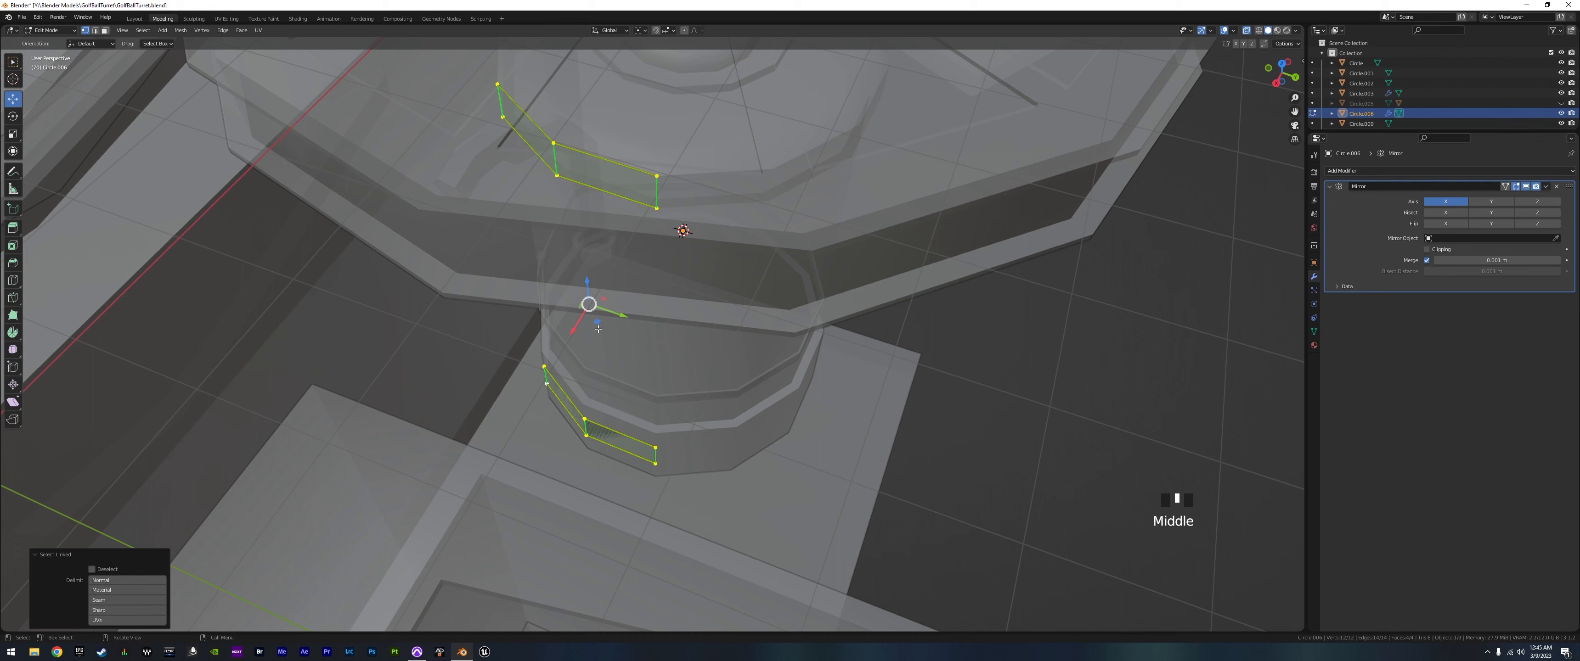
pyautogui.press('e')
pyautogui.press('x')
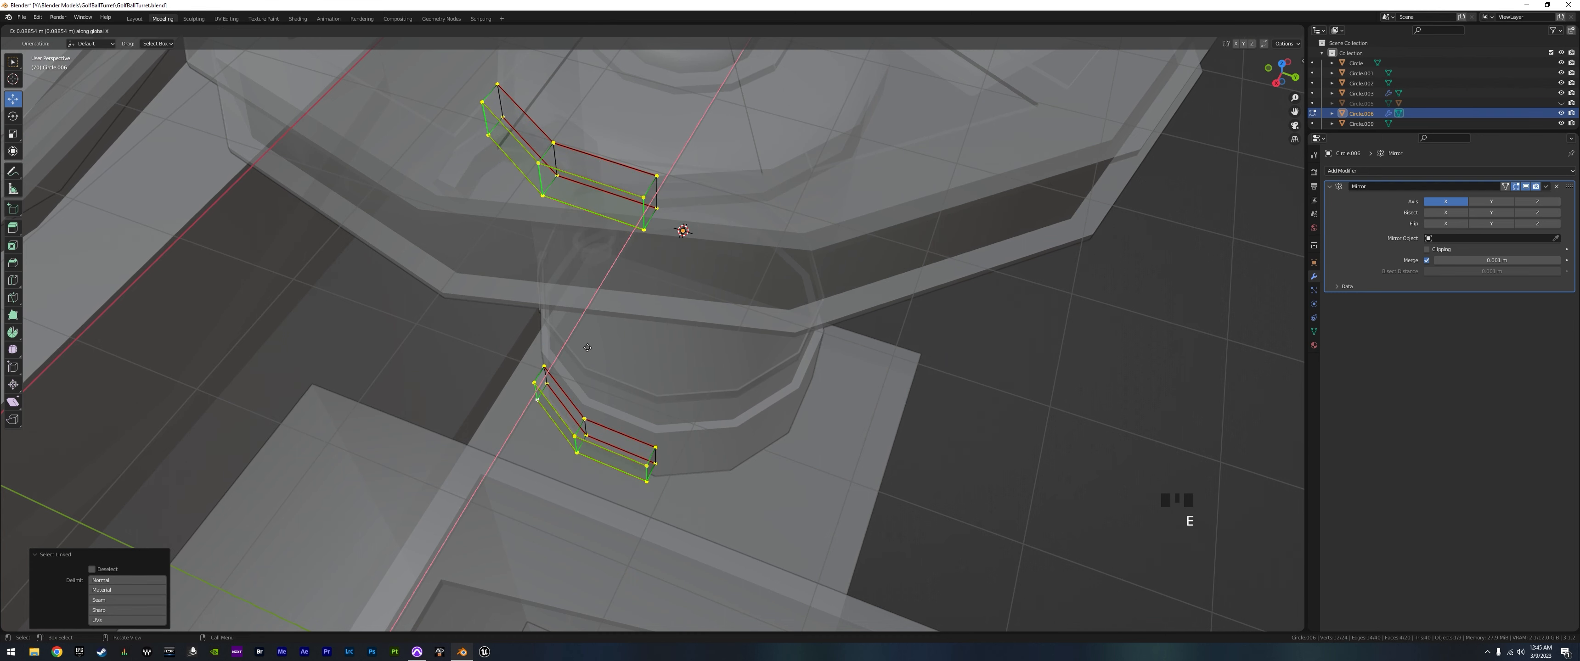
pyautogui.click(588, 348)
# - Select the outer vertical end edges of the upper and lower pieces and move them outward along X to flare the ends
pyautogui.keyDown('alt'); pyautogui.click(488, 124); pyautogui.keyUp('alt')
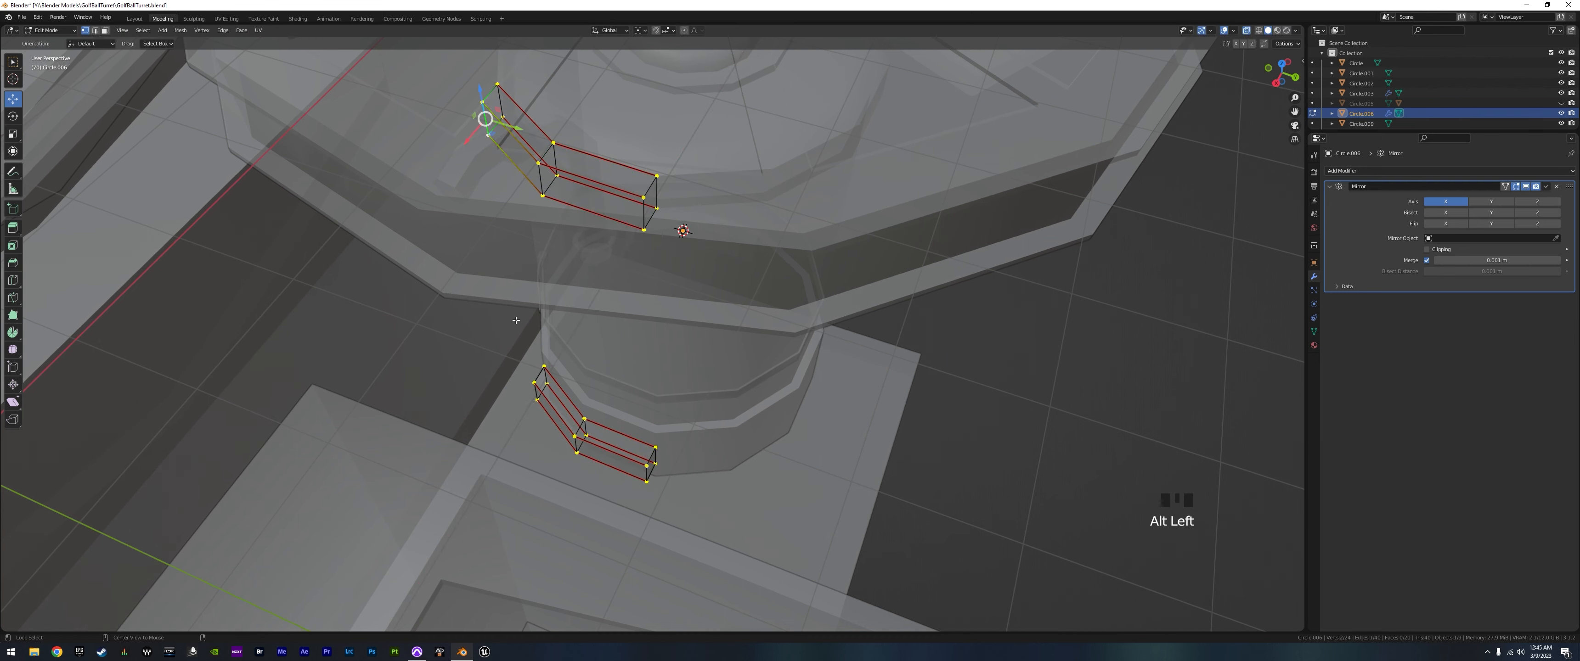
pyautogui.keyDown('alt'); pyautogui.keyDown('shift'); pyautogui.click(537, 391); pyautogui.keyUp('shift'); pyautogui.keyUp('alt')
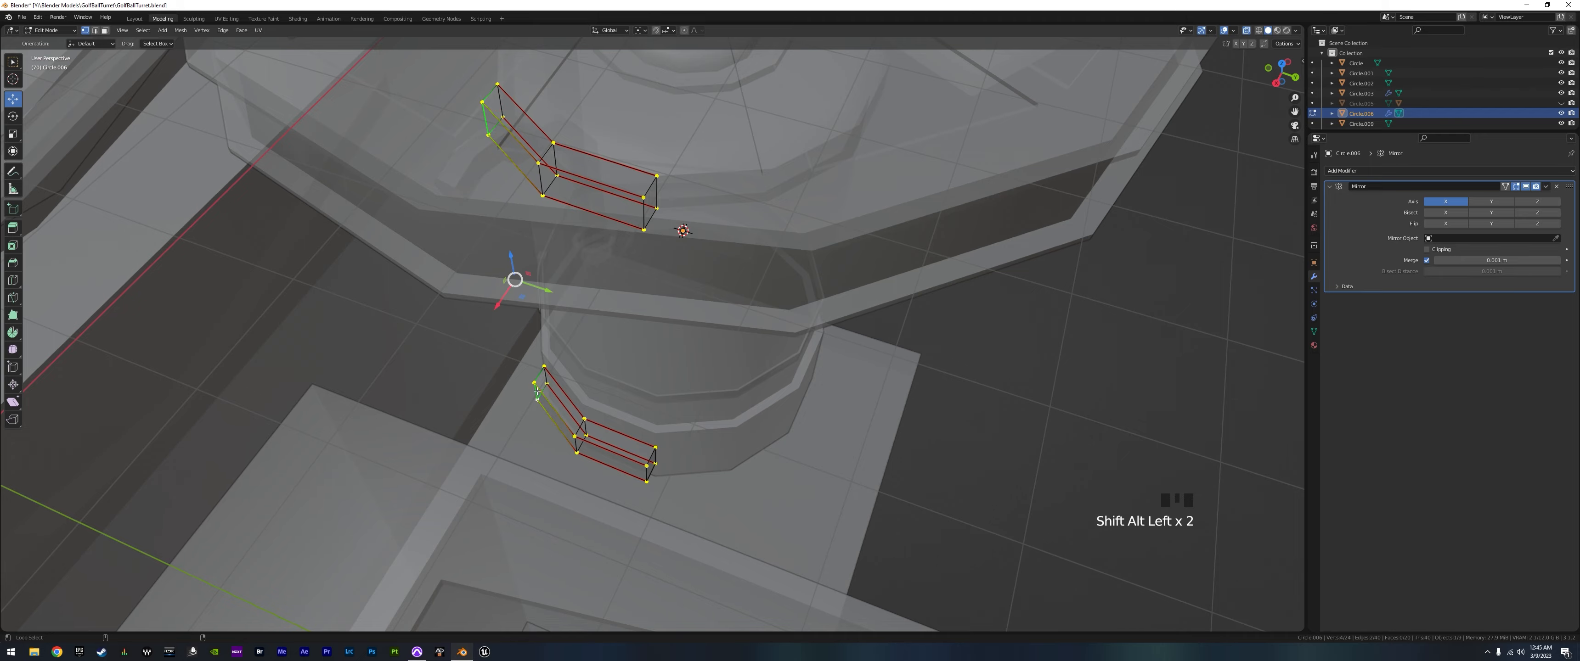
pyautogui.moveTo(506, 292); pyautogui.dragTo(479, 334)
pyautogui.moveTo(479, 335); pyautogui.dragTo(543, 350, button='middle')
# - Select the canister-side face loops of both pieces and shift them along X by about 0.02 m
pyautogui.keyDown('alt'); pyautogui.click(582, 484); pyautogui.keyUp('alt')
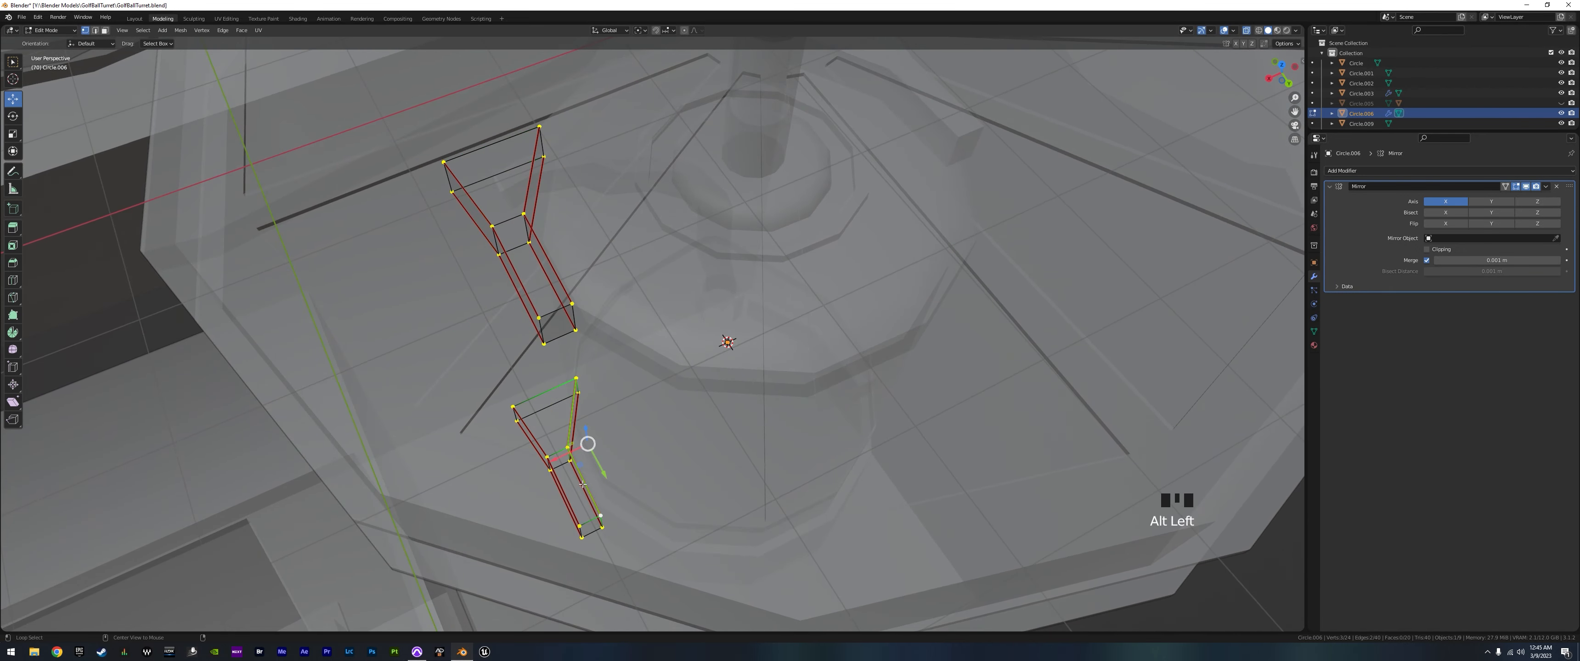
pyautogui.keyDown('alt'); pyautogui.keyDown('shift'); pyautogui.click(588, 401); pyautogui.keyUp('shift'); pyautogui.keyUp('alt')
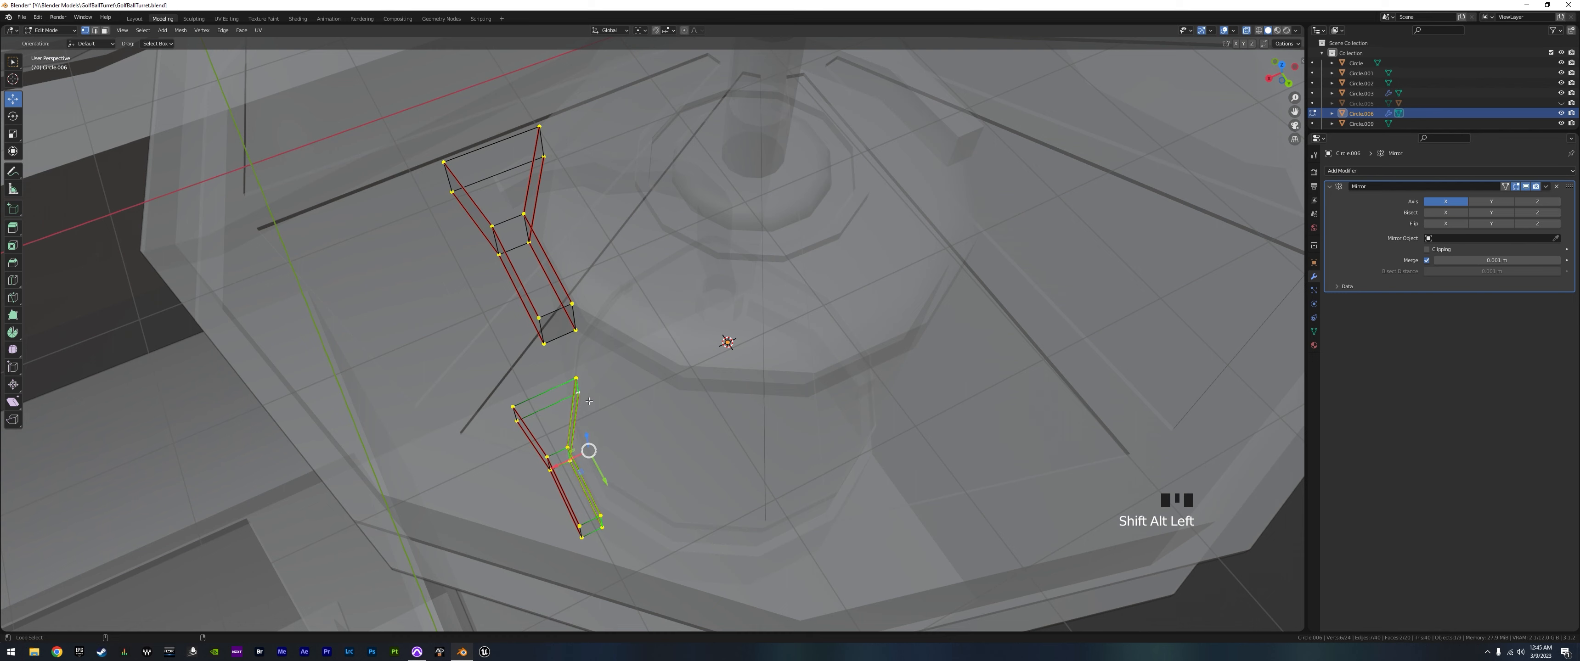
pyautogui.keyDown('alt'); pyautogui.keyDown('shift'); pyautogui.click(547, 278); pyautogui.keyUp('shift'); pyautogui.keyUp('alt')
pyautogui.keyDown('alt'); pyautogui.keyDown('shift'); pyautogui.click(556, 271); pyautogui.keyUp('shift'); pyautogui.keyUp('alt')
pyautogui.moveTo(549, 370); pyautogui.dragTo(543, 371)
pyautogui.moveTo(544, 371); pyautogui.dragTo(604, 247, button='middle')
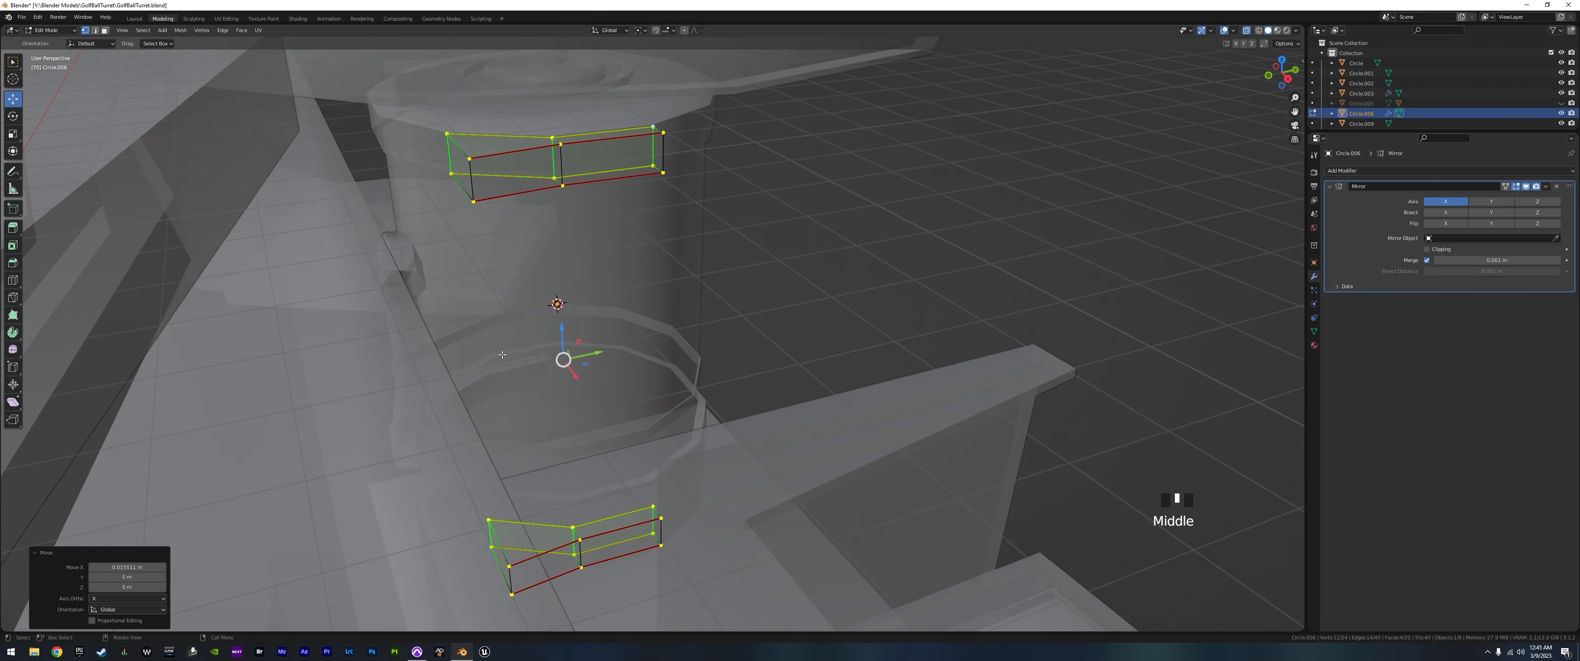
# - Select the wide end faces of the upper and lower pieces and extrude them along their normals by about 0.36 m
pyautogui.click(105, 31)
pyautogui.click(461, 179)
pyautogui.moveTo(462, 179); pyautogui.dragTo(568, 403, button='middle')
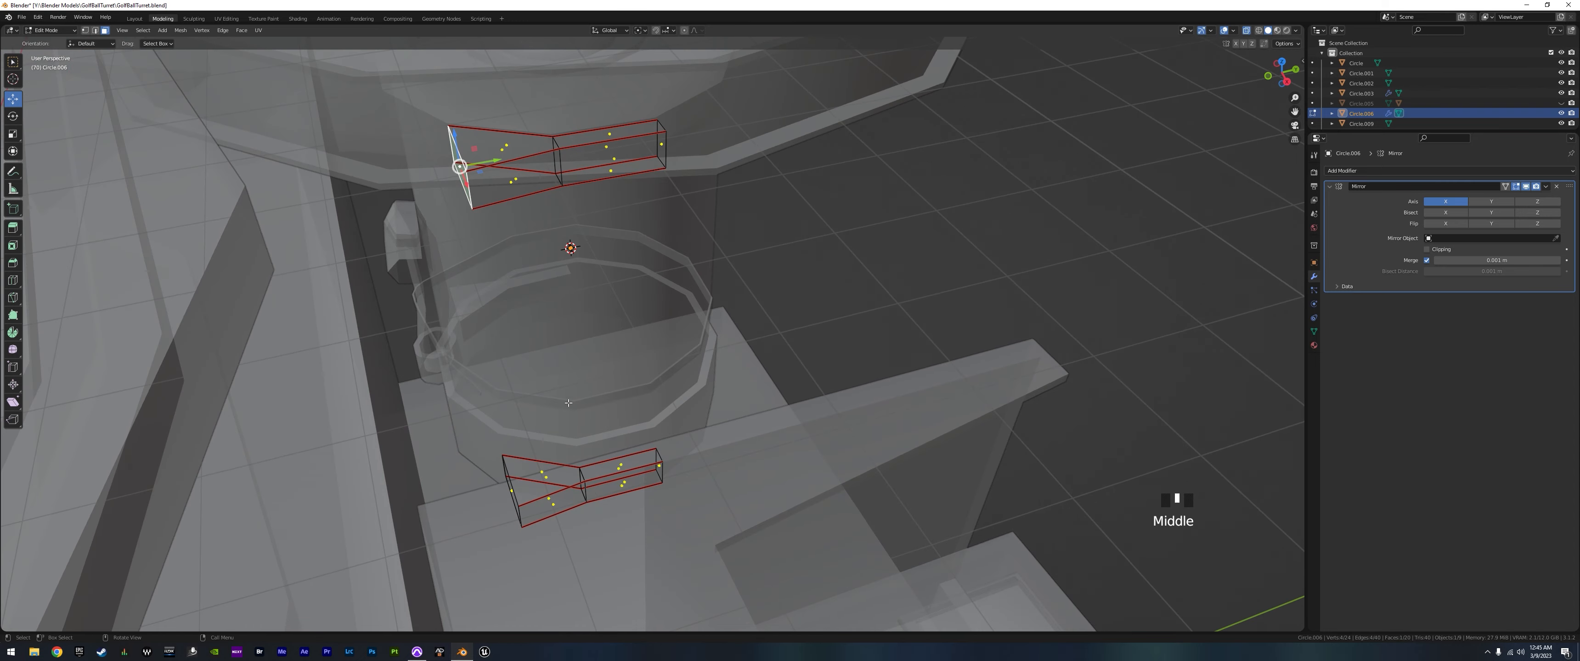
pyautogui.keyDown('shift'); pyautogui.click(511, 493); pyautogui.keyUp('shift')
pyautogui.press('e')
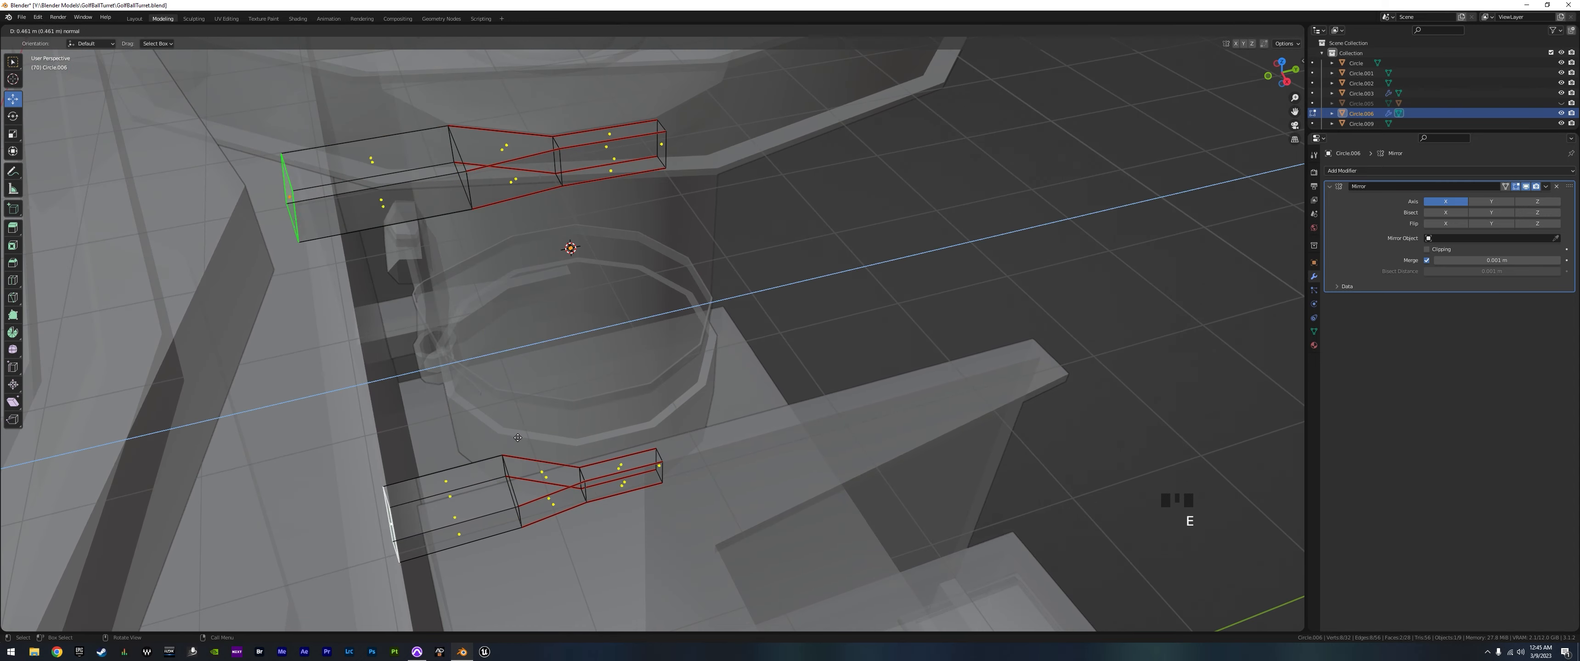
pyautogui.click(546, 429)
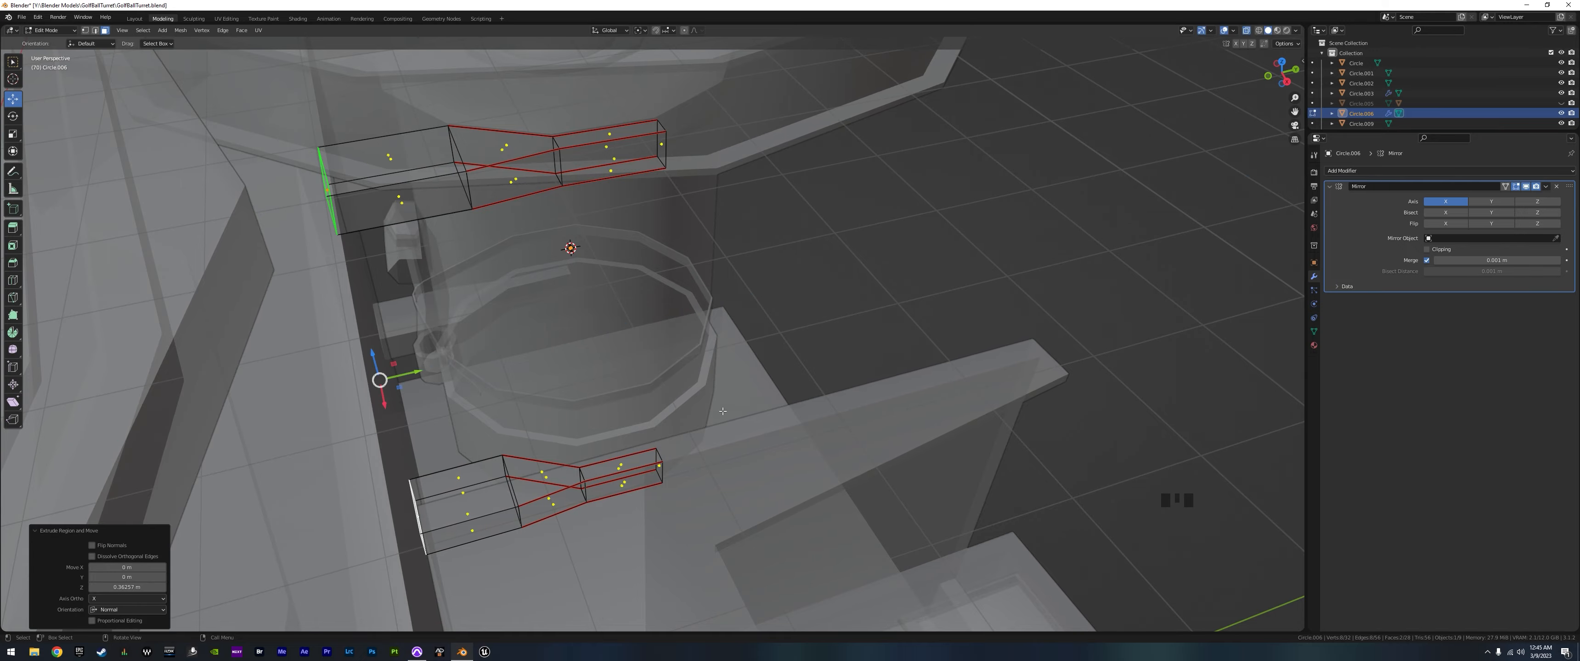
pyautogui.moveTo(546, 429); pyautogui.dragTo(552, 344, button='middle')
pyautogui.scroll(-3, 520, 357)
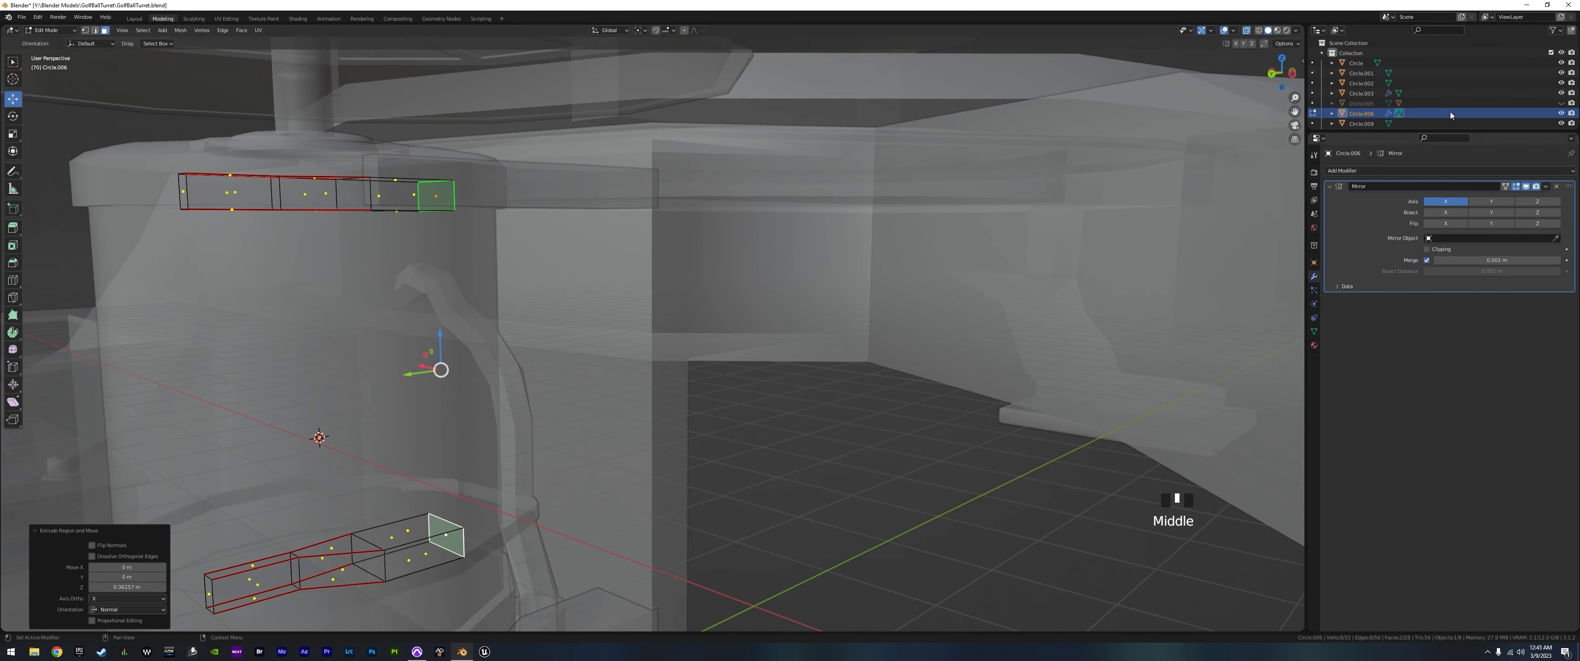
# - Turn off X-ray and move the extruded end faces back along Y by about 0.025 m
pyautogui.click(1247, 30)
pyautogui.moveTo(638, 313)
pyautogui.mouseDown(button='middle')
pyautogui.moveTo(778, 320)
pyautogui.moveTo(503, 262)
pyautogui.moveTo(458, 406)
pyautogui.moveTo(437, 380)
pyautogui.mouseUp(button='middle')
pyautogui.press('Tab')
pyautogui.press('Tab')
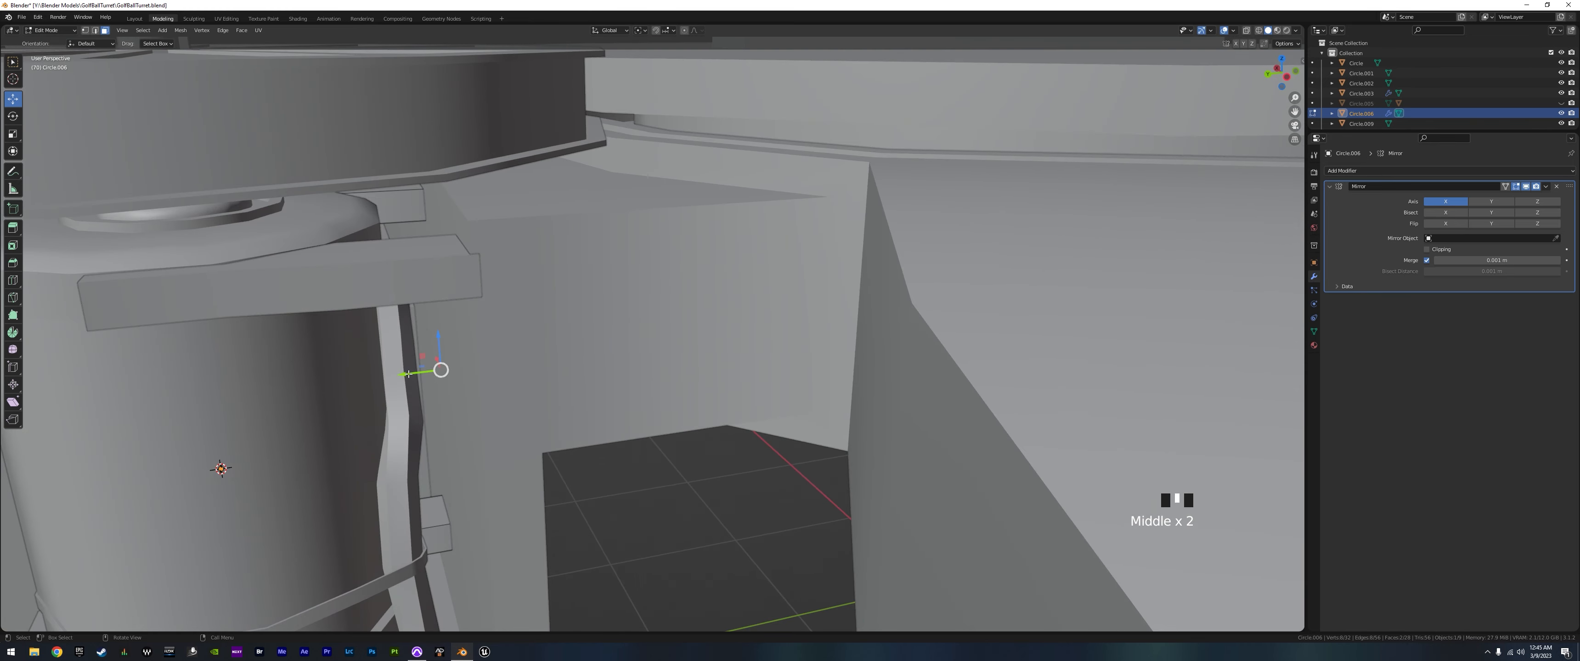
pyautogui.moveTo(408, 374); pyautogui.dragTo(404, 381)
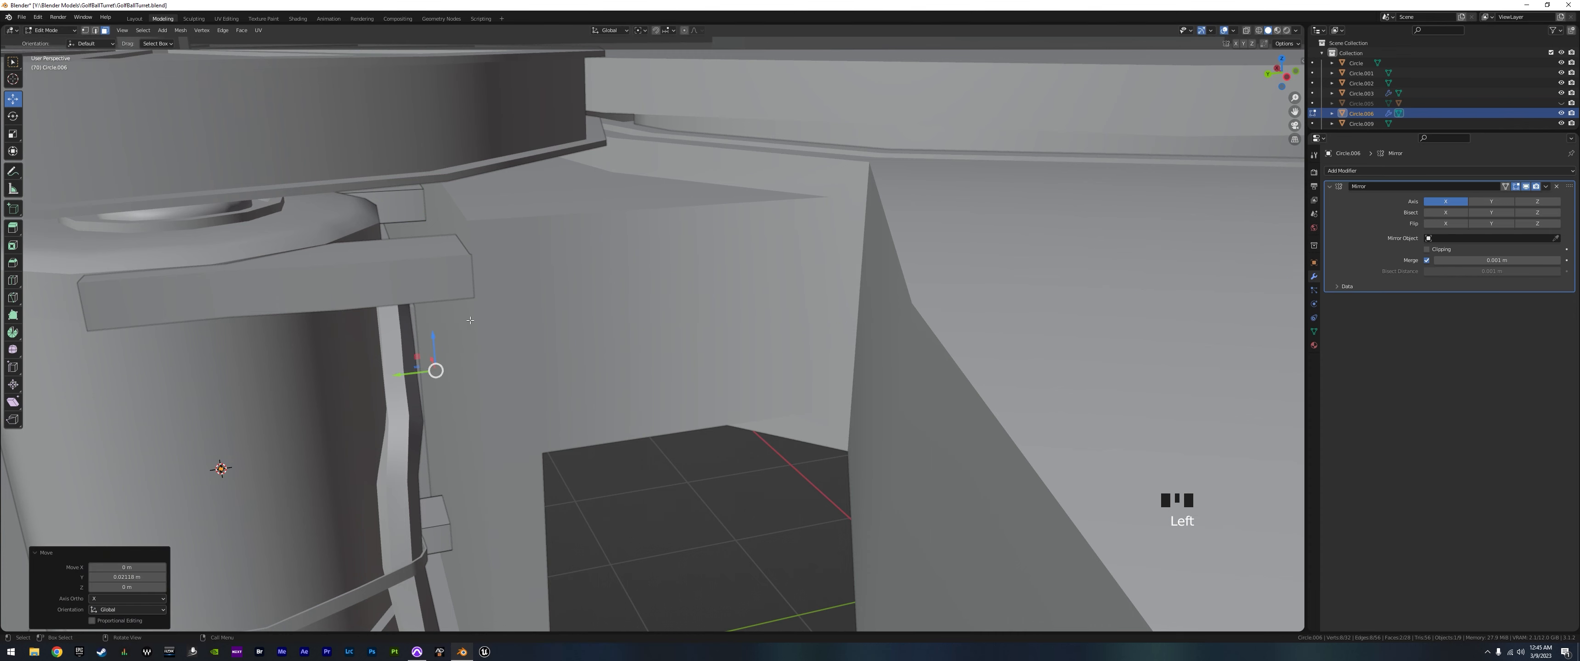
pyautogui.moveTo(404, 381); pyautogui.dragTo(511, 285, button='middle')
# - Add a loop cut near the end of the upper bracket's extruded section and select the inner side faces of both brackets
pyautogui.press('ctrl')
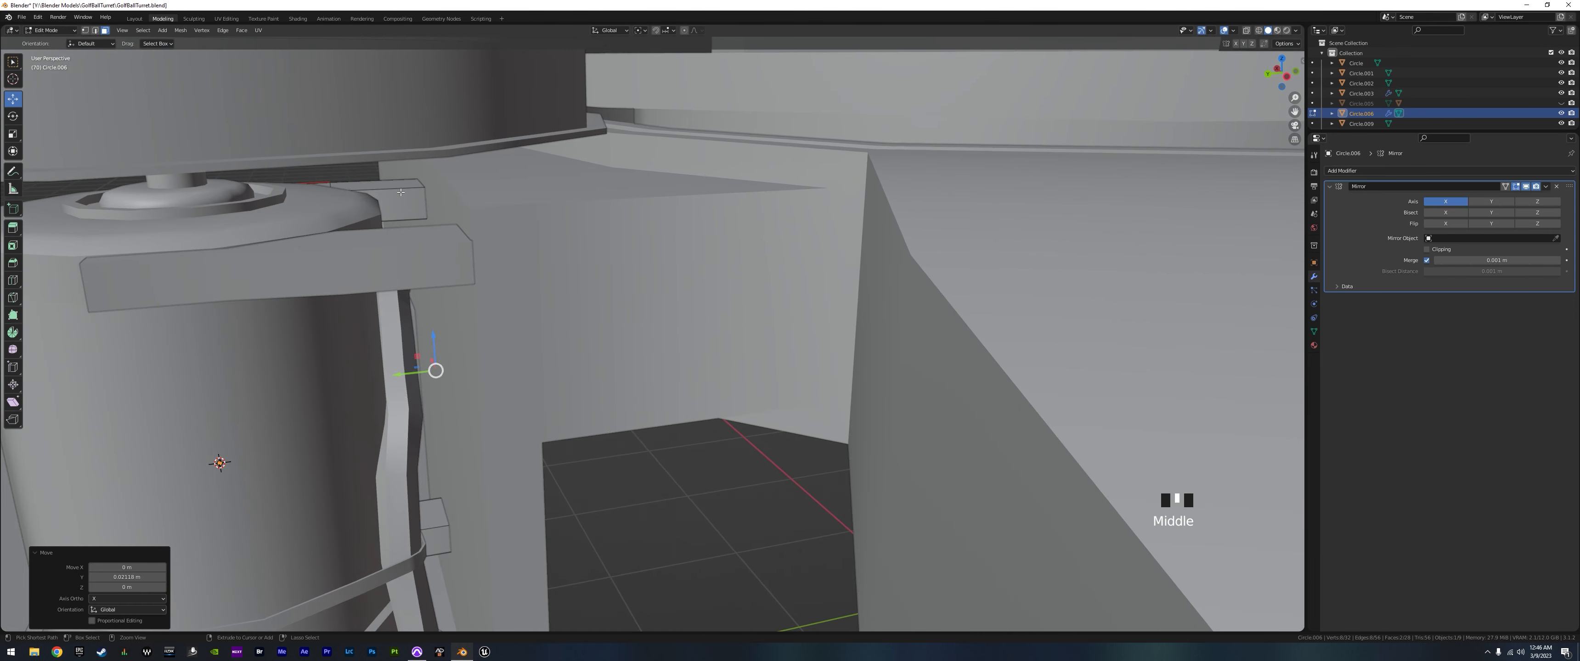
pyautogui.hotkey('ctrl', 'r')
pyautogui.click(402, 194)
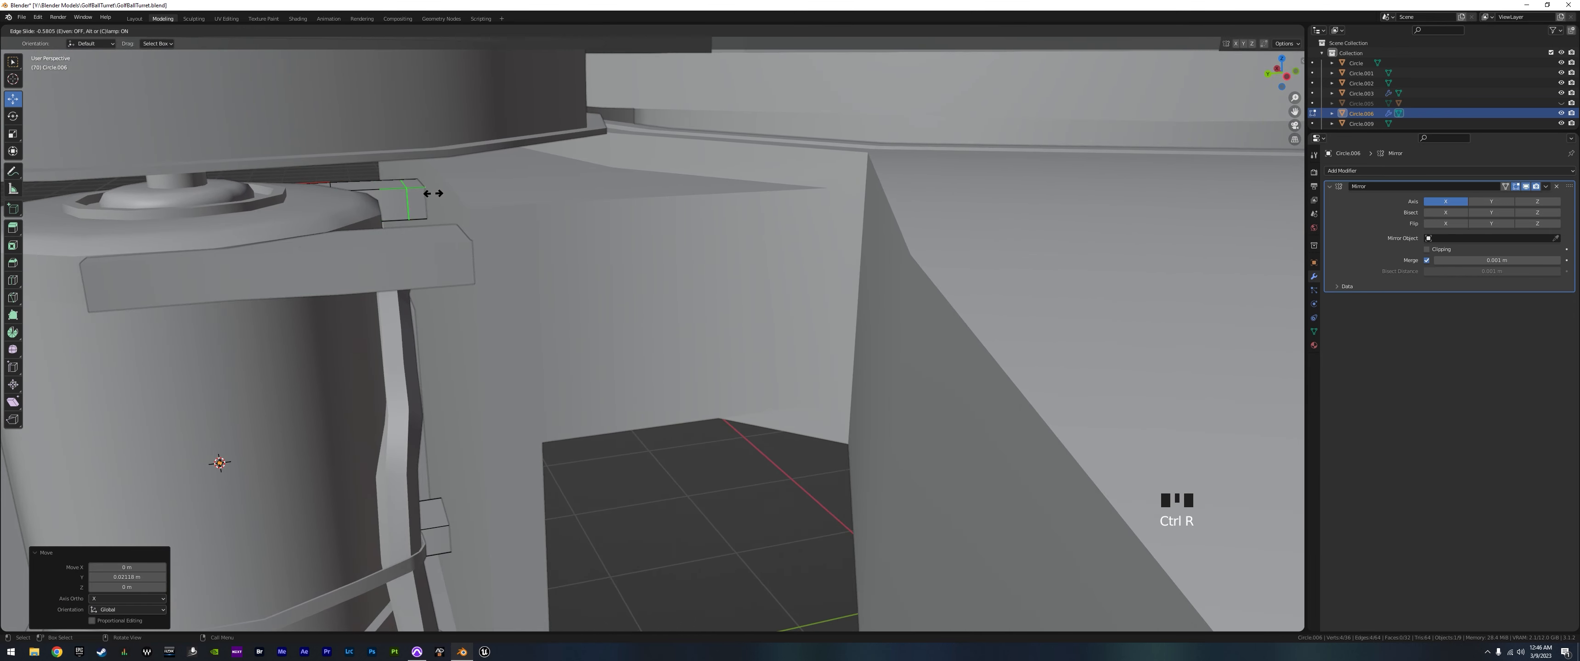
pyautogui.click(423, 195)
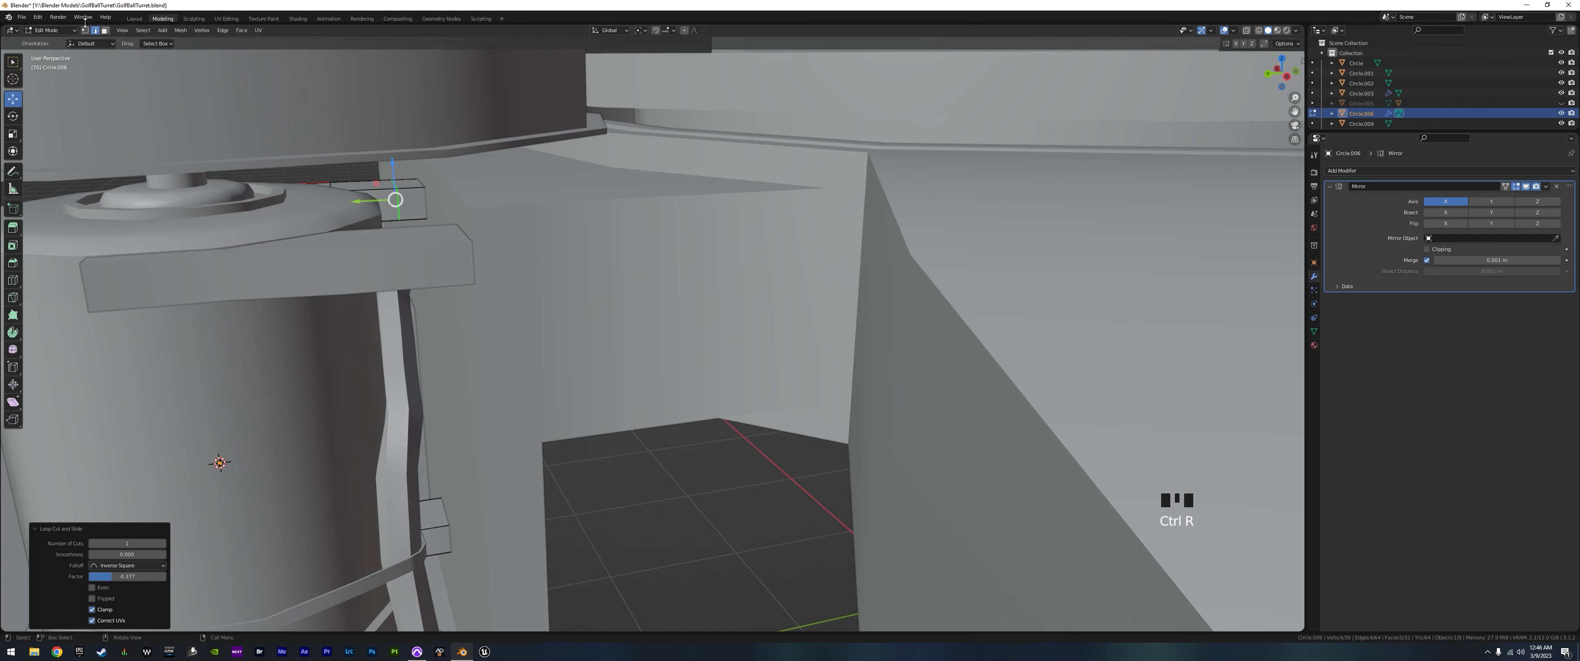
pyautogui.click(104, 31)
pyautogui.click(414, 201)
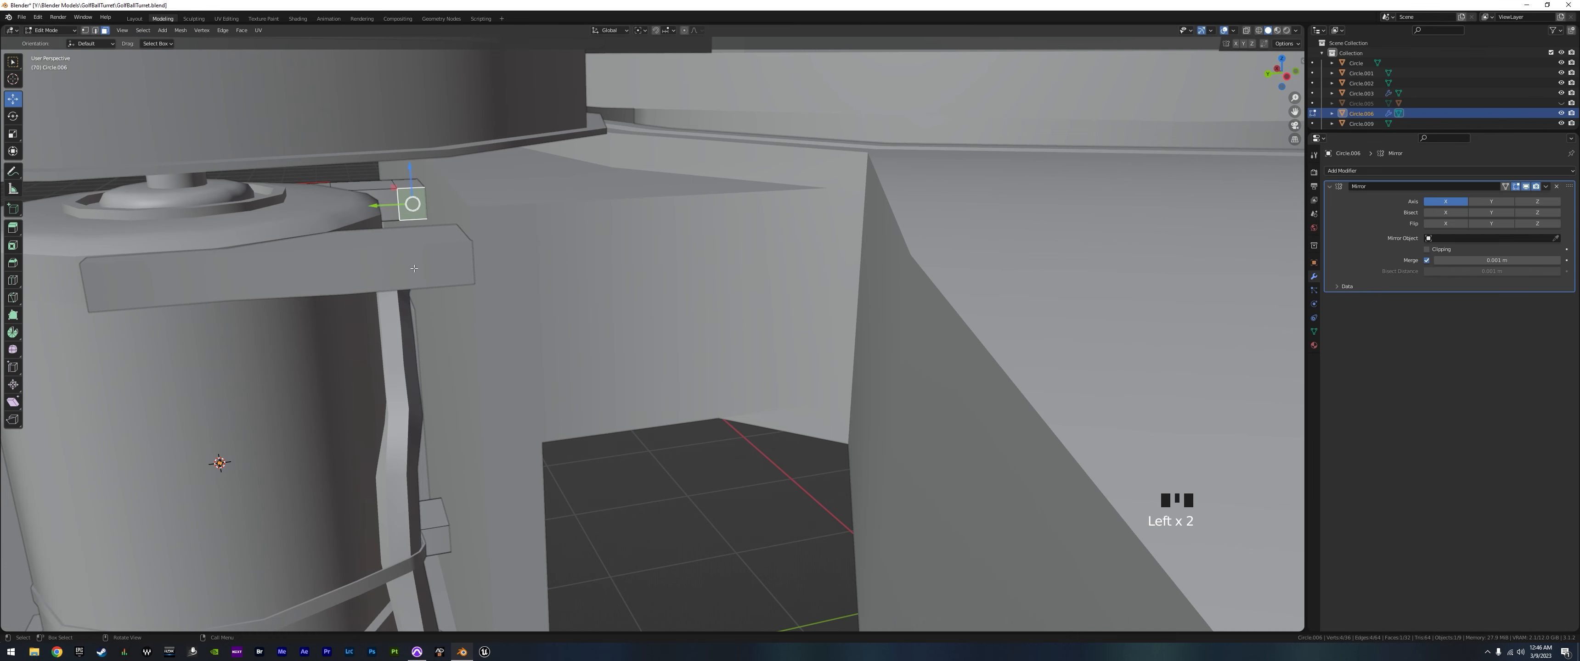
pyautogui.keyDown('shift'); pyautogui.click(438, 537); pyautogui.keyUp('shift')
# - Add a matching loop cut near the end of the lower bracket's extruded section
pyautogui.moveTo(438, 537); pyautogui.dragTo(481, 476, button='middle')
pyautogui.hotkey('ctrl', 'r')
pyautogui.click(456, 432)
pyautogui.click(441, 442)
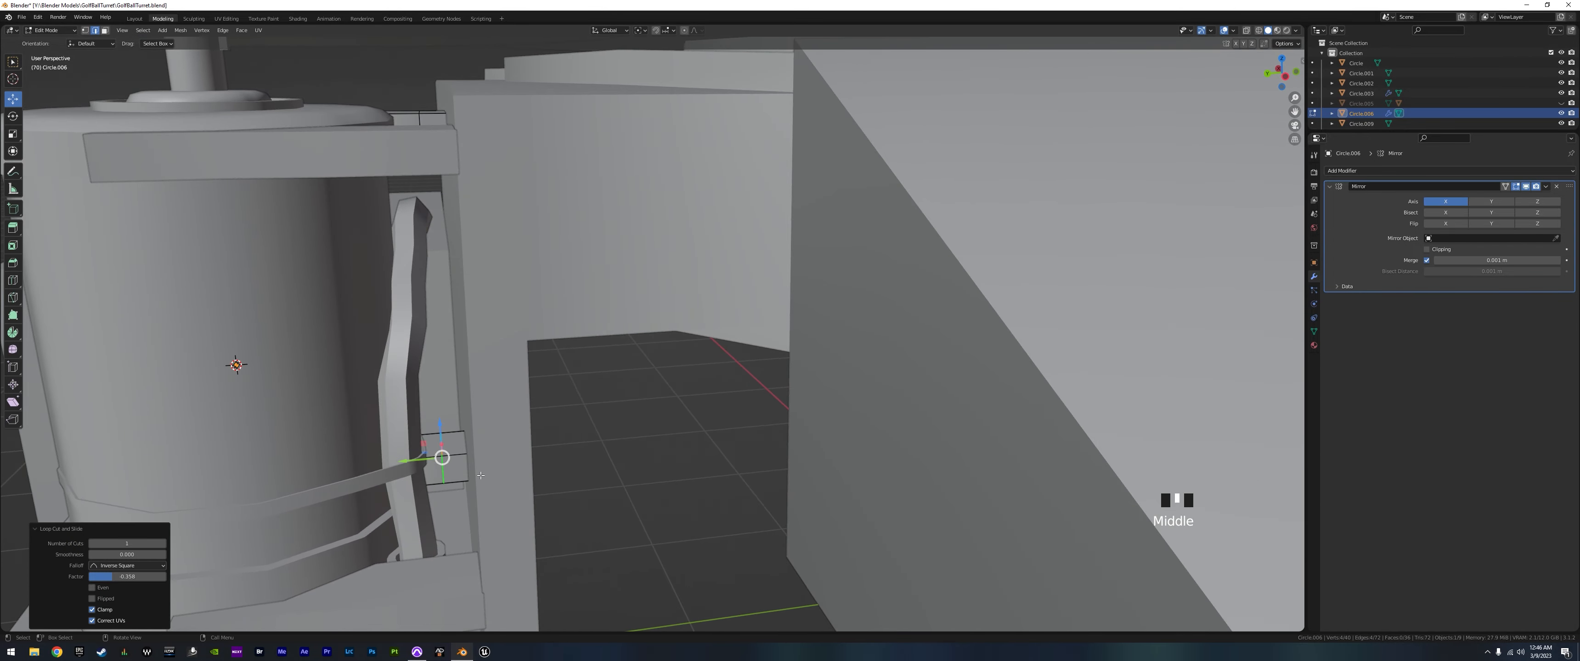
# - Delete the small inner side faces beyond the loop cuts at the ends of the upper and lower brackets
pyautogui.click(105, 30)
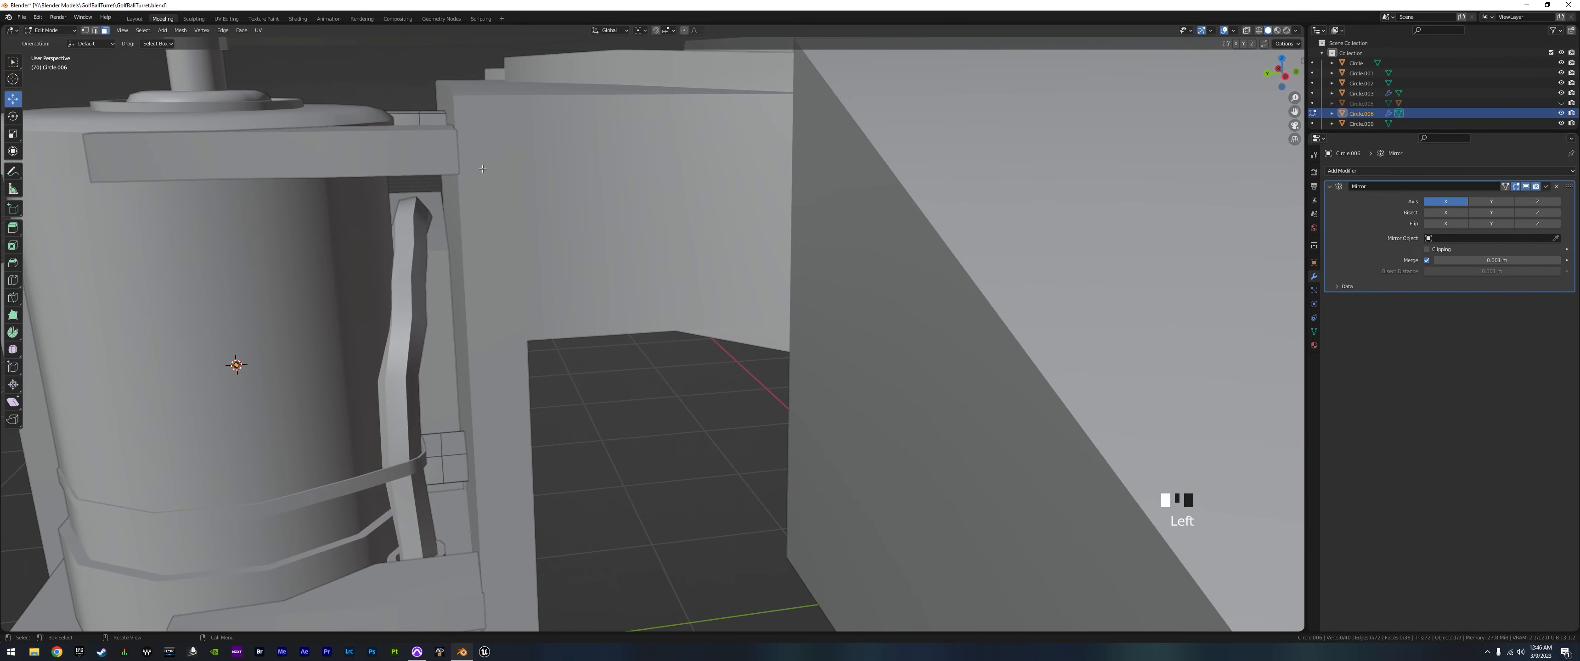
pyautogui.click(434, 123)
pyautogui.keyDown('shift'); pyautogui.click(455, 467); pyautogui.keyUp('shift')
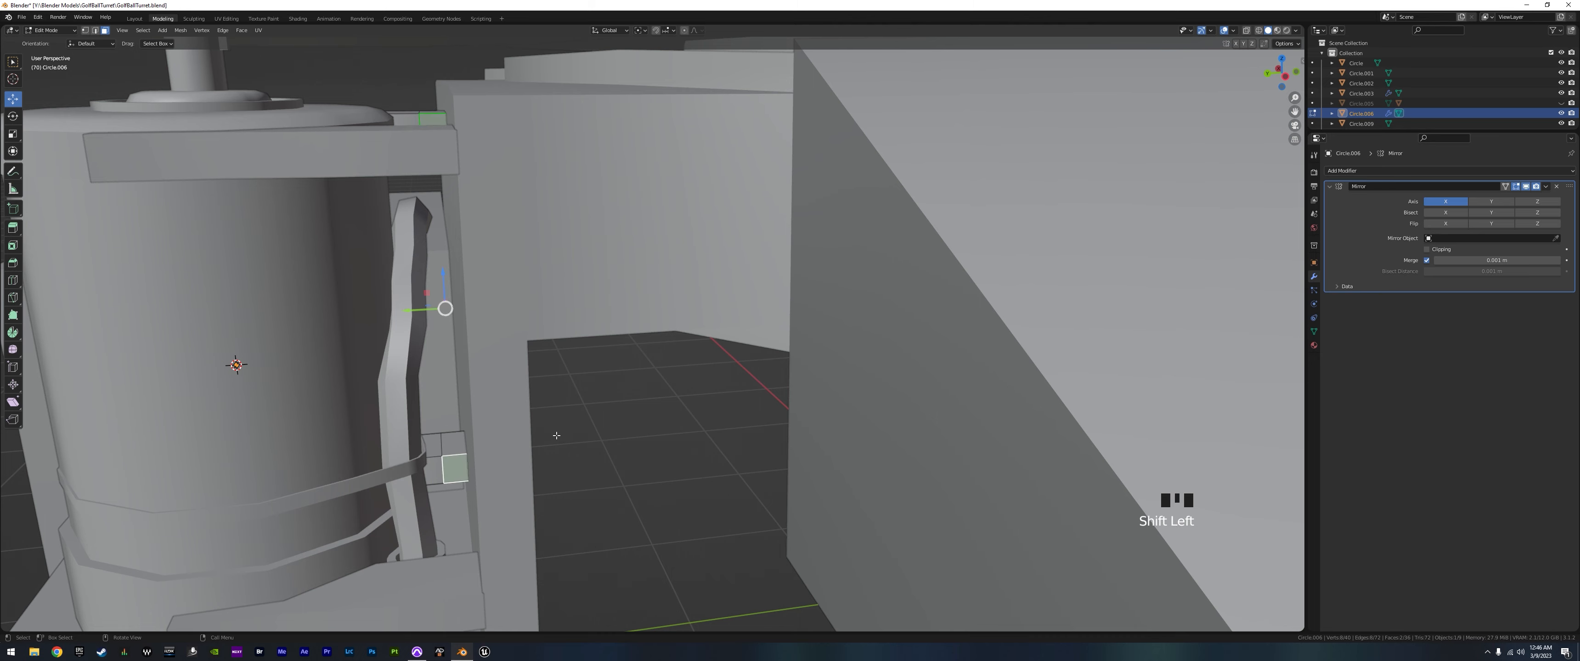
pyautogui.moveTo(556, 435); pyautogui.dragTo(551, 392, button='middle')
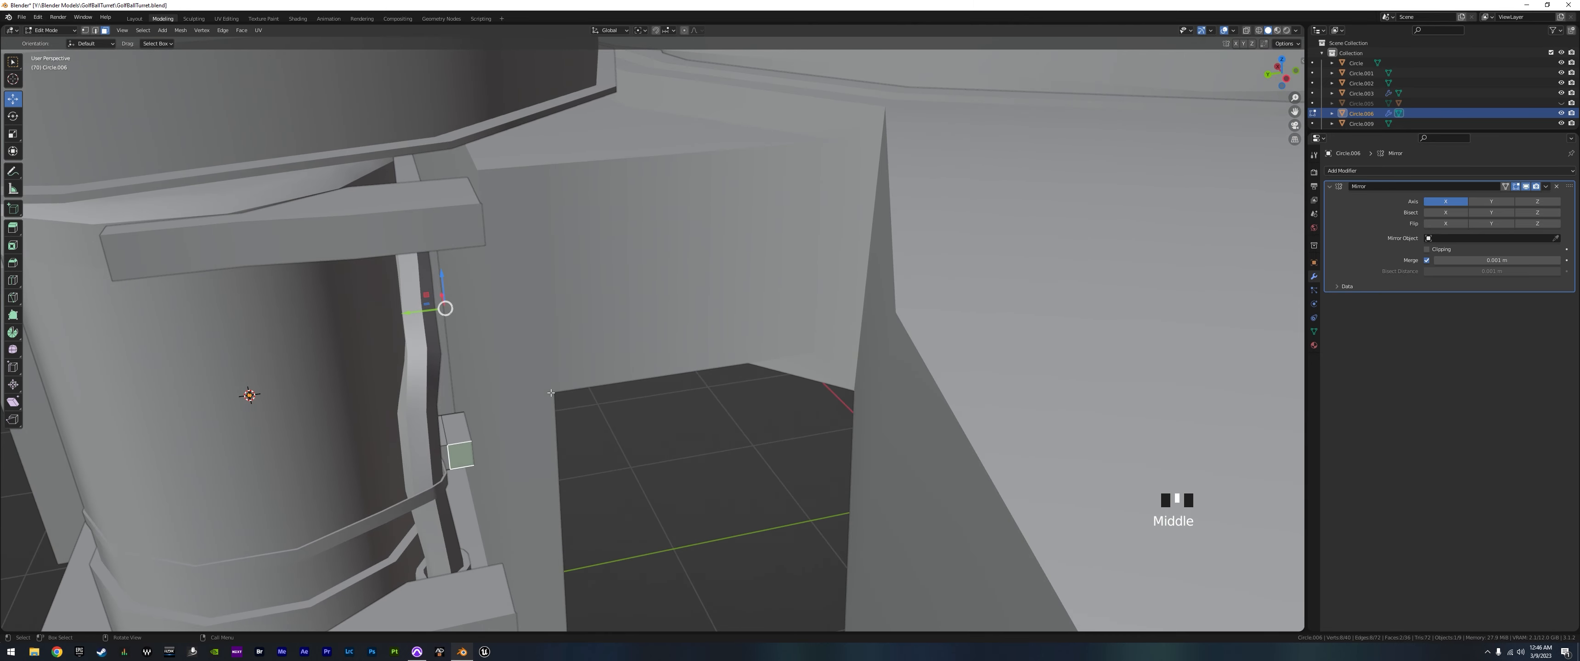
pyautogui.press('x')
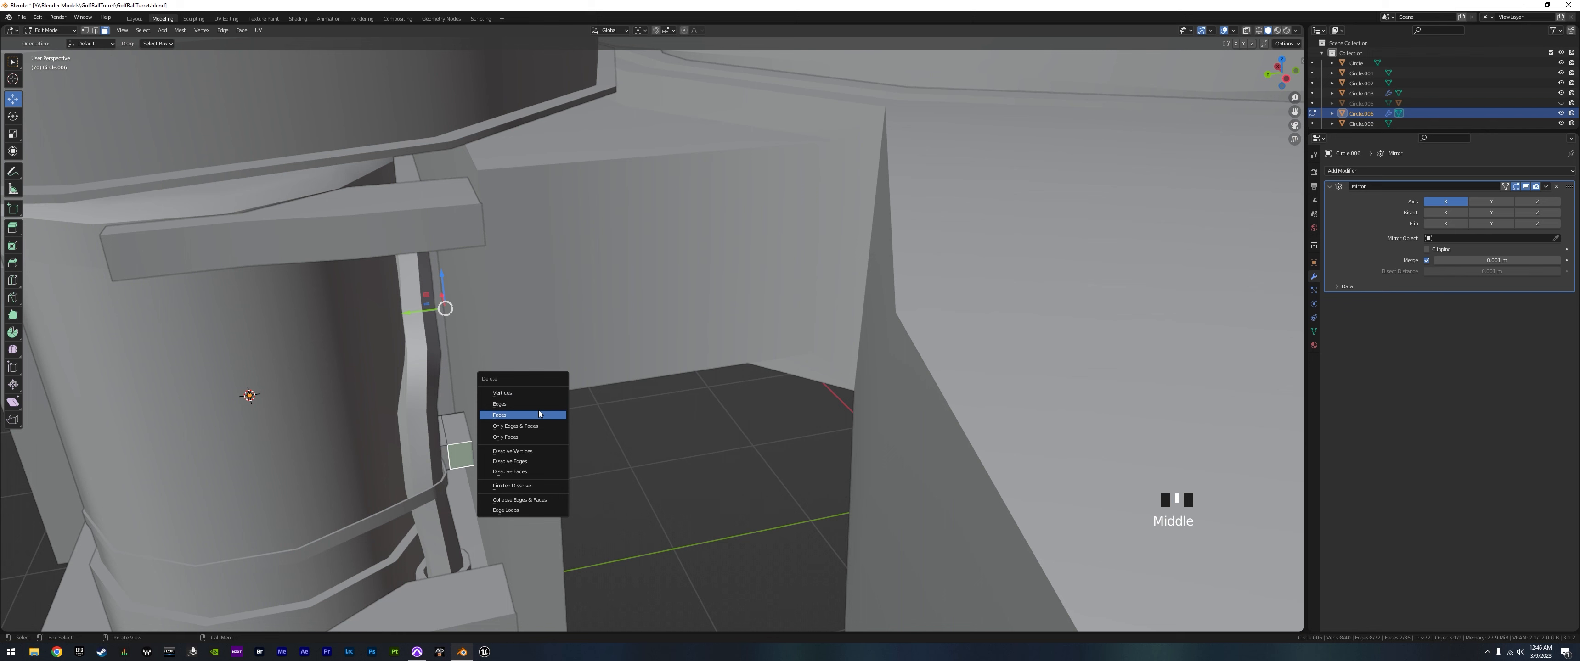
pyautogui.click(539, 415)
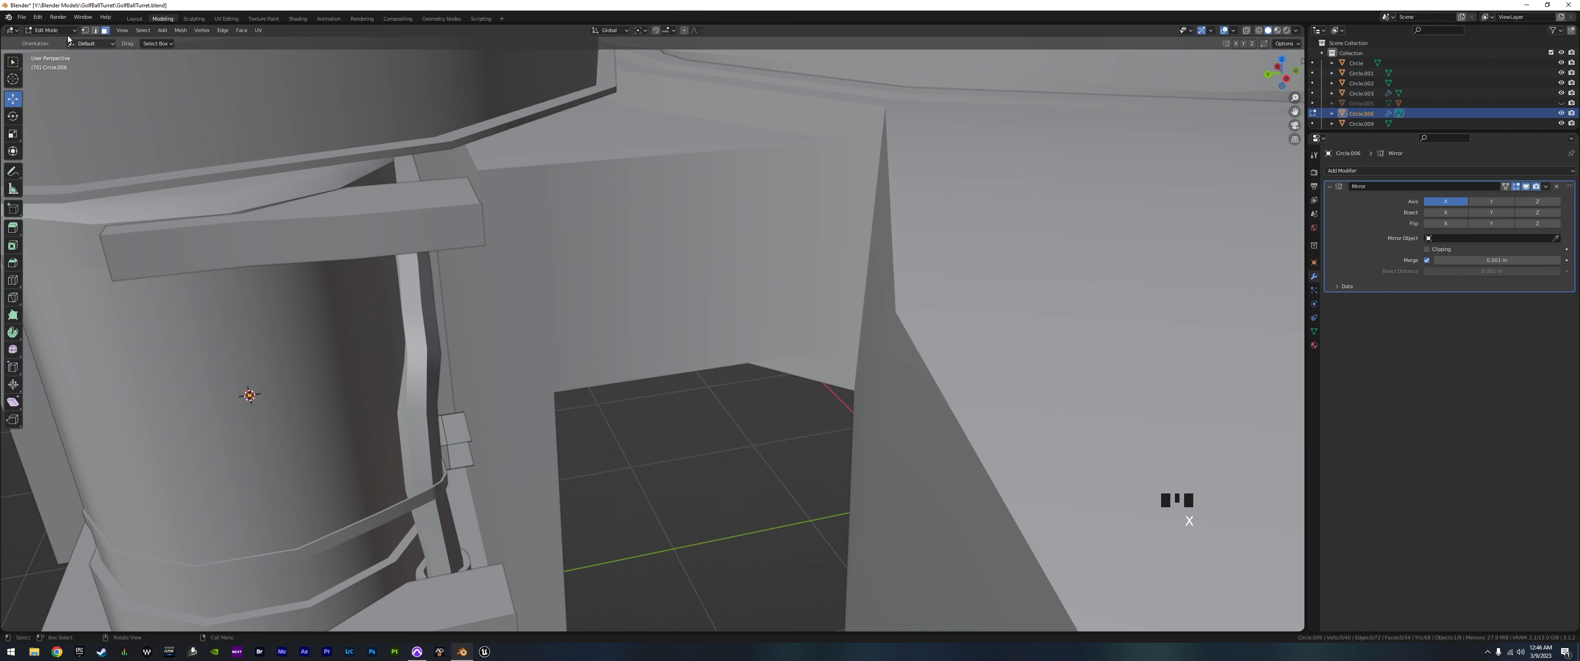
# - Select the open edge loops at both bracket ends and extrude them inward along X by about 0.44 m in top view with X-ray on
pyautogui.click(95, 31)
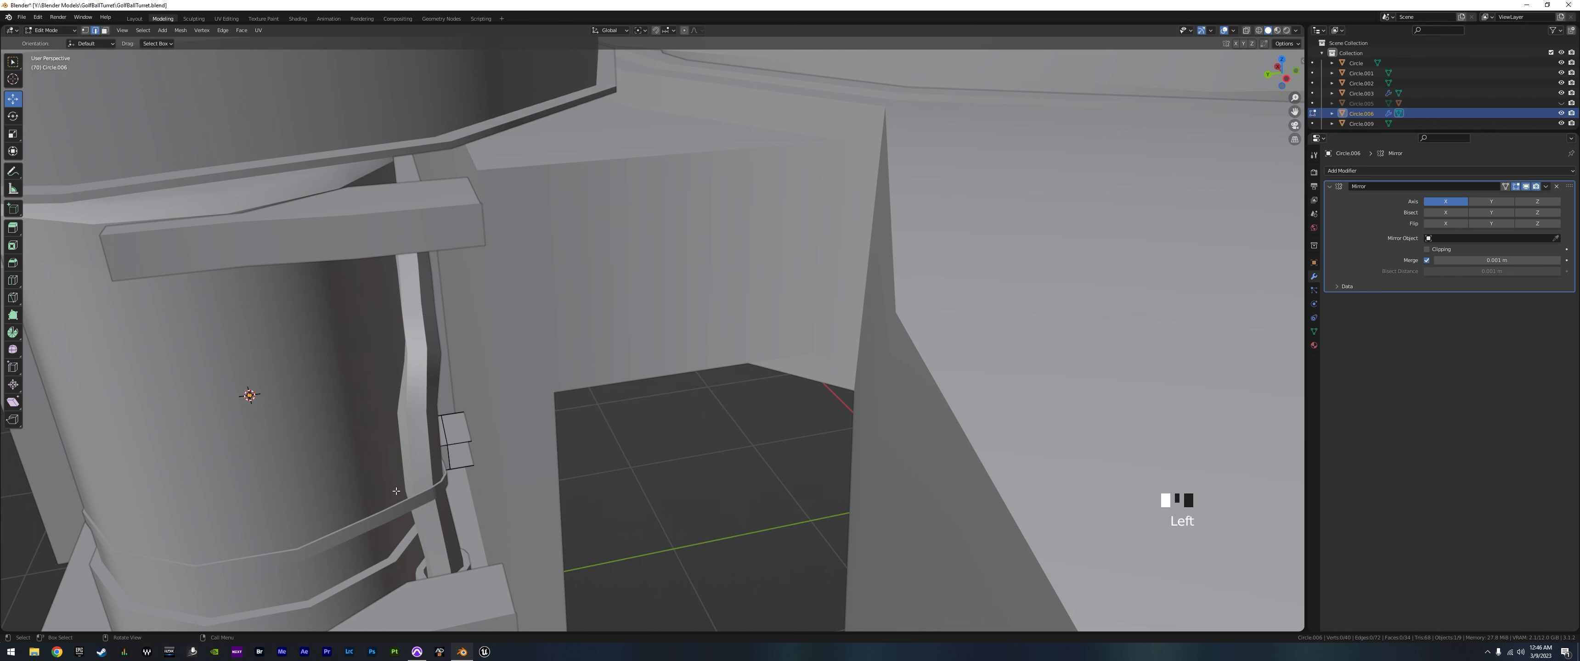
pyautogui.keyDown('alt'); pyautogui.doubleClick(461, 442); pyautogui.keyUp('alt')
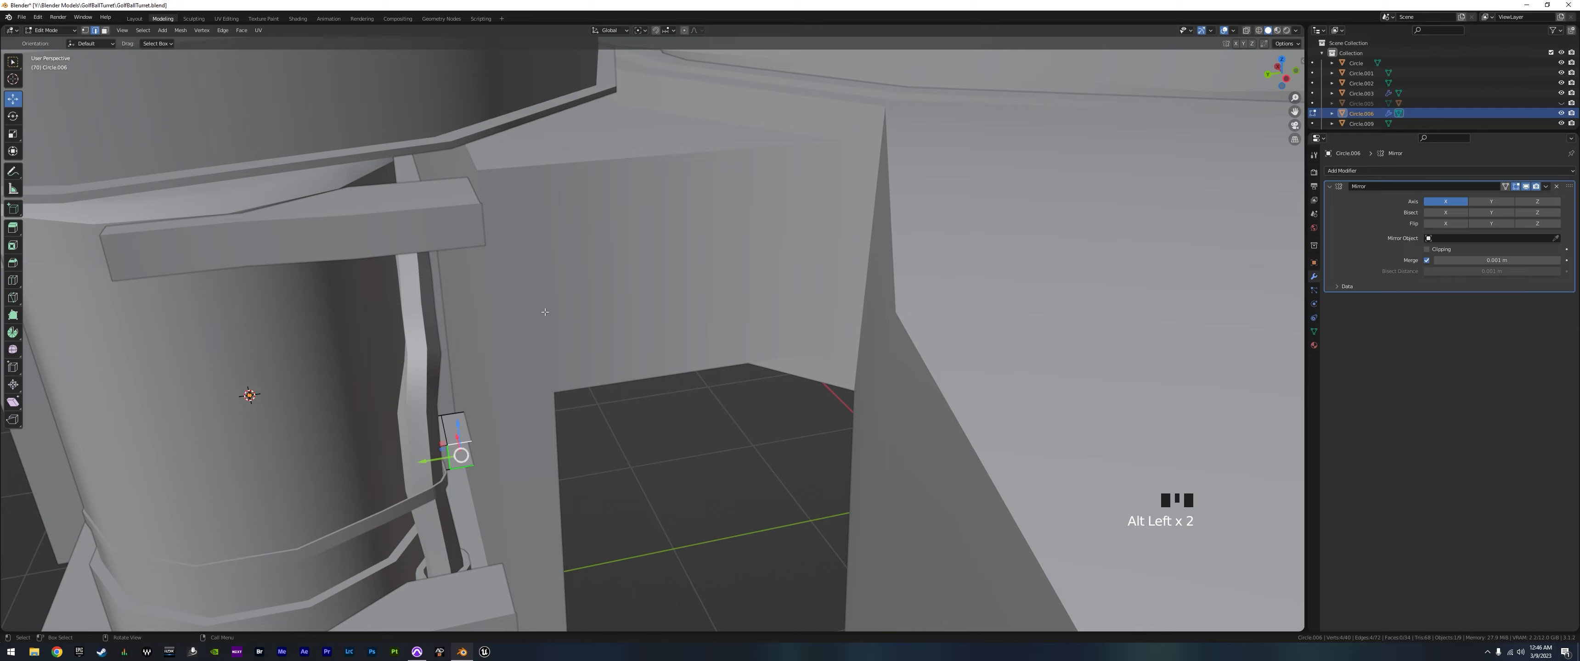
pyautogui.moveTo(544, 312); pyautogui.dragTo(541, 306, button='middle')
pyautogui.keyDown('alt'); pyautogui.keyDown('shift'); pyautogui.click(432, 116); pyautogui.keyUp('shift'); pyautogui.keyUp('alt')
pyautogui.moveTo(540, 264); pyautogui.dragTo(561, 276, button='middle')
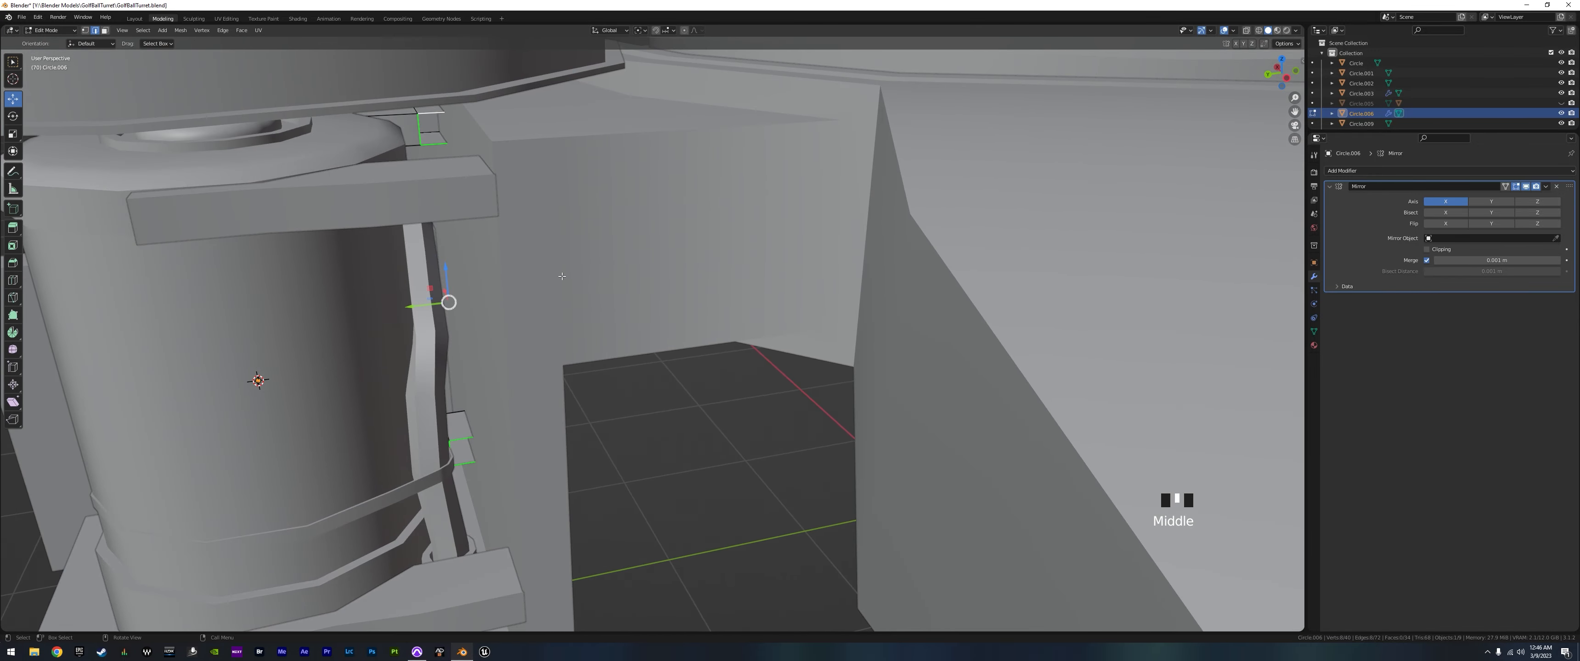
pyautogui.press('KP_7')
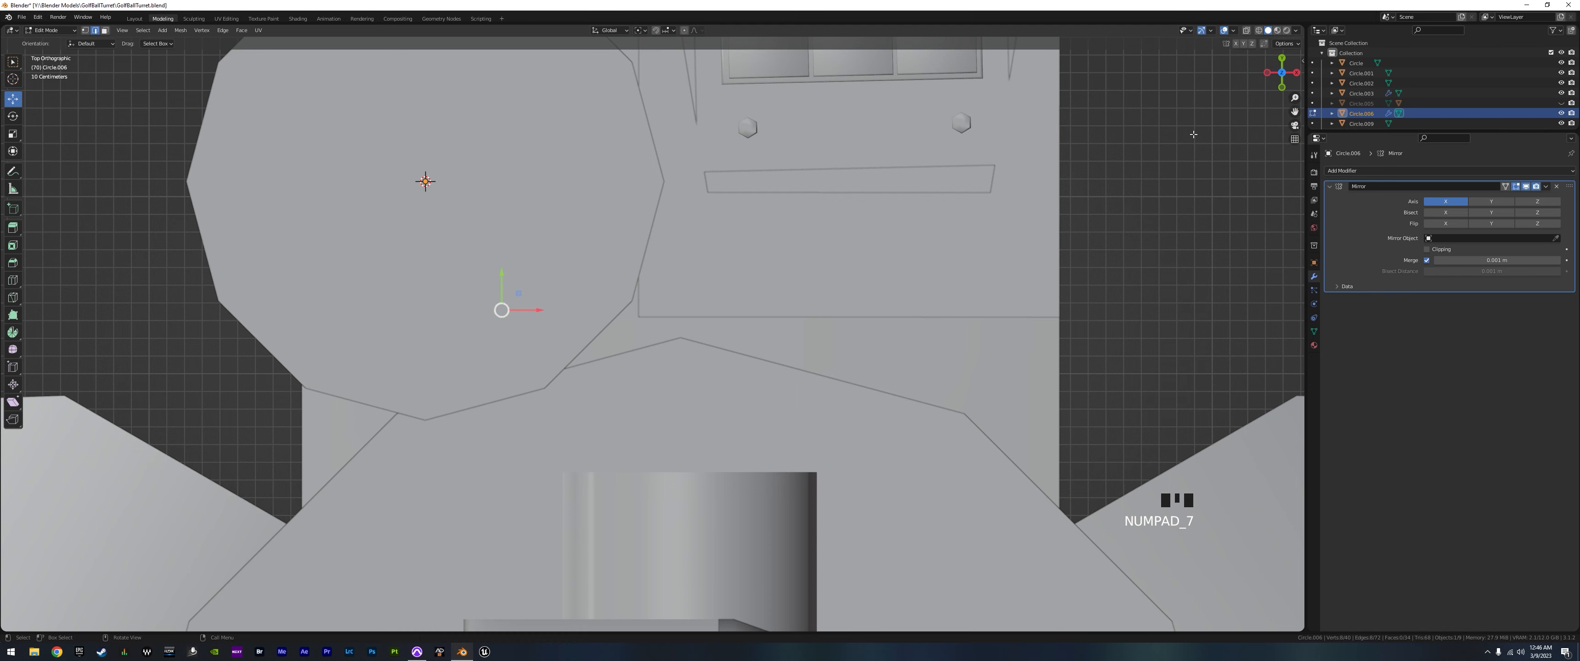
pyautogui.click(1246, 30)
pyautogui.scroll(3, 666, 350)
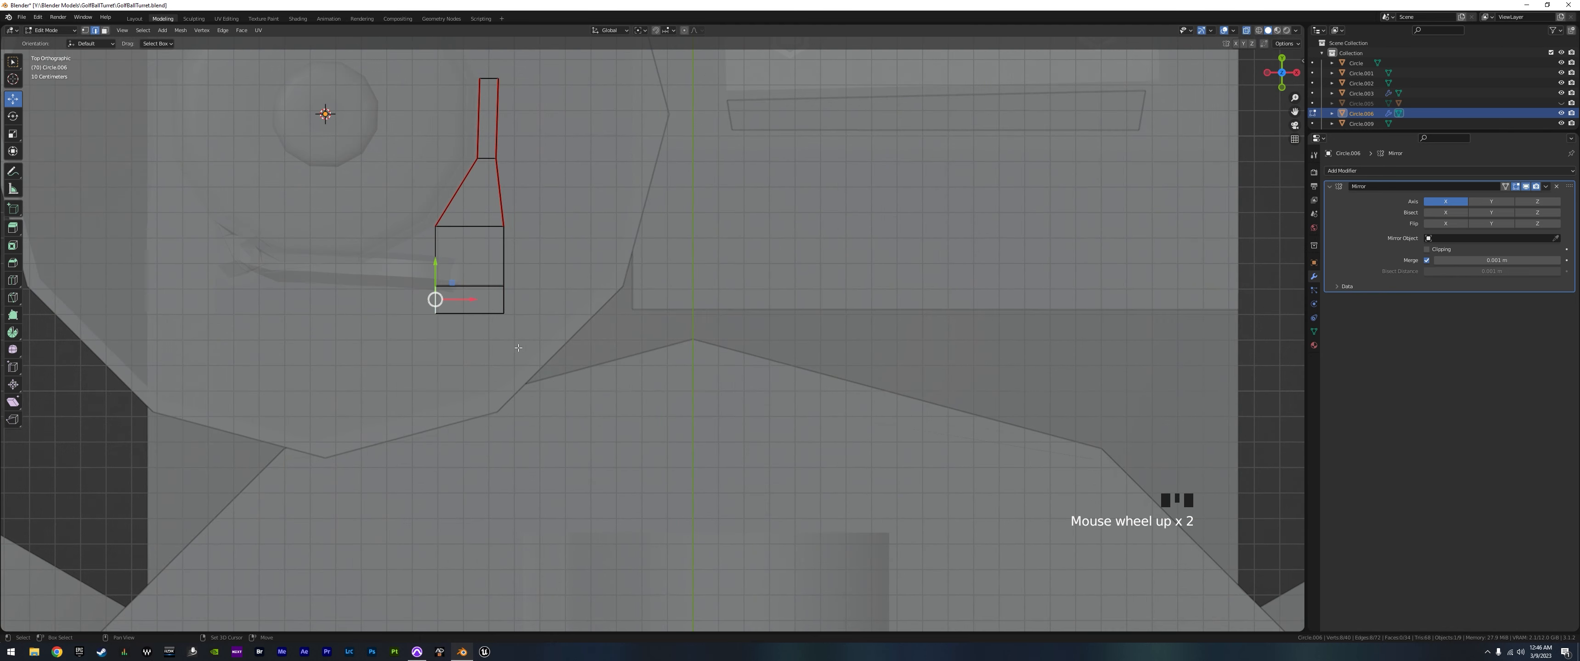
pyautogui.keyDown('shift'); pyautogui.moveTo(667, 355); pyautogui.dragTo(681, 354, button='middle'); pyautogui.keyUp('shift')
pyautogui.press('e')
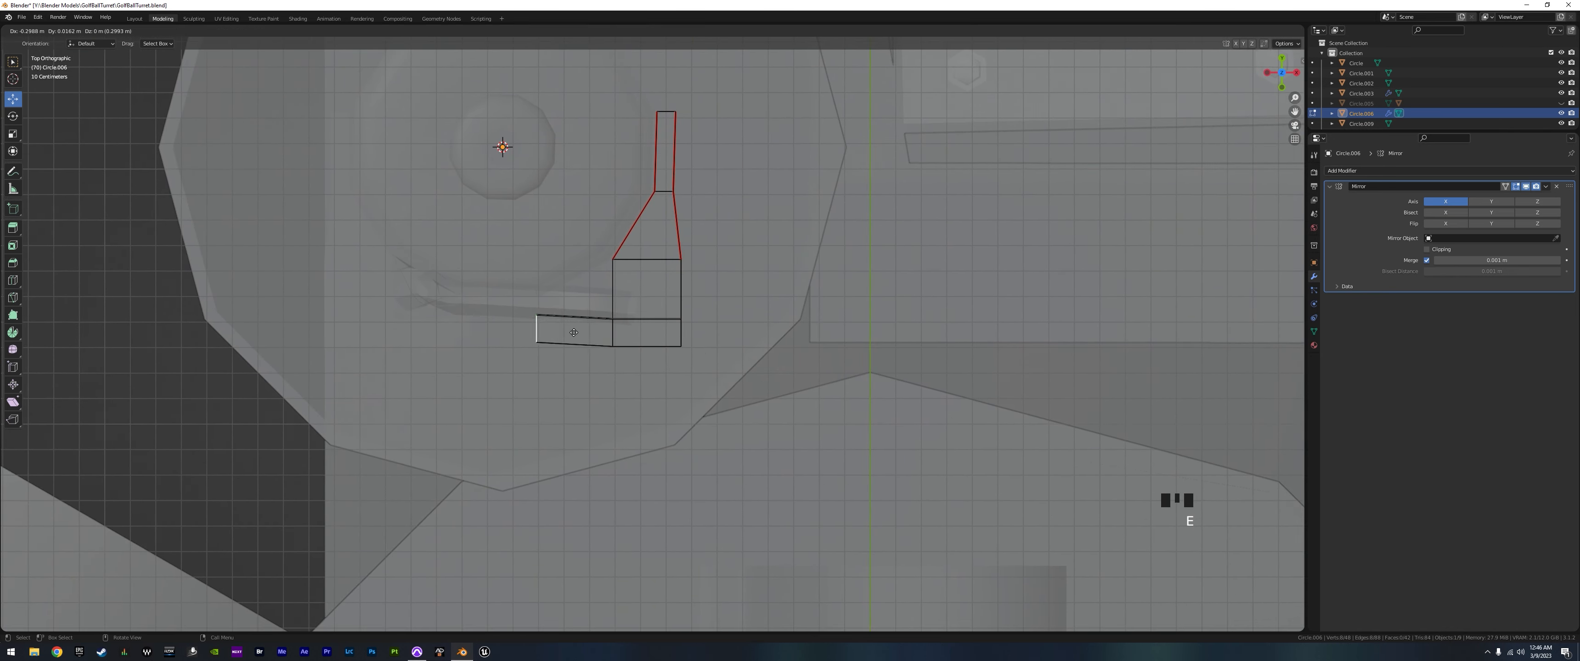
pyautogui.press('x')
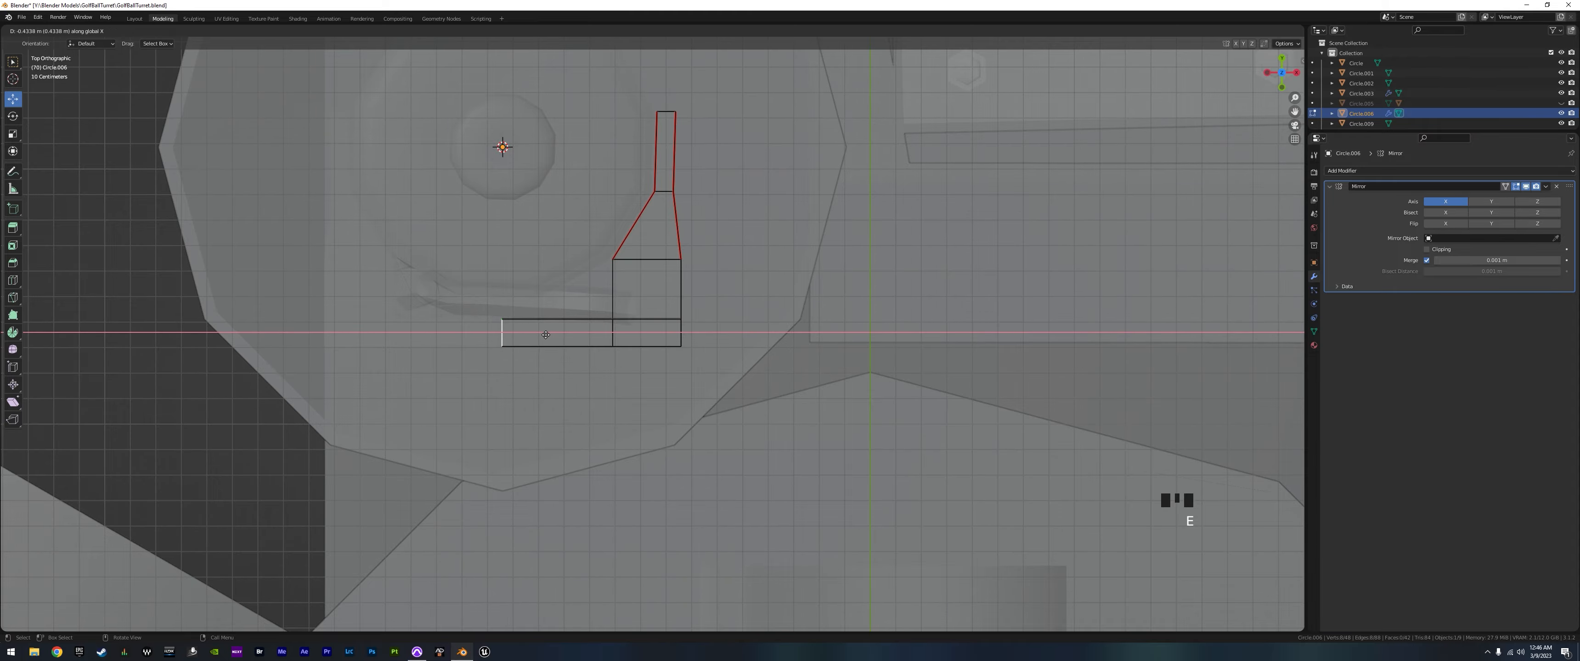
pyautogui.click(498, 331)
# - Add a centred loop cut across the lower bracket's straight section between the inward arm and the taper
pyautogui.moveTo(498, 331); pyautogui.dragTo(731, 410, button='middle')
pyautogui.scroll(-2, 668, 442)
pyautogui.scroll(1, 691, 405)
pyautogui.scroll(2, 724, 406)
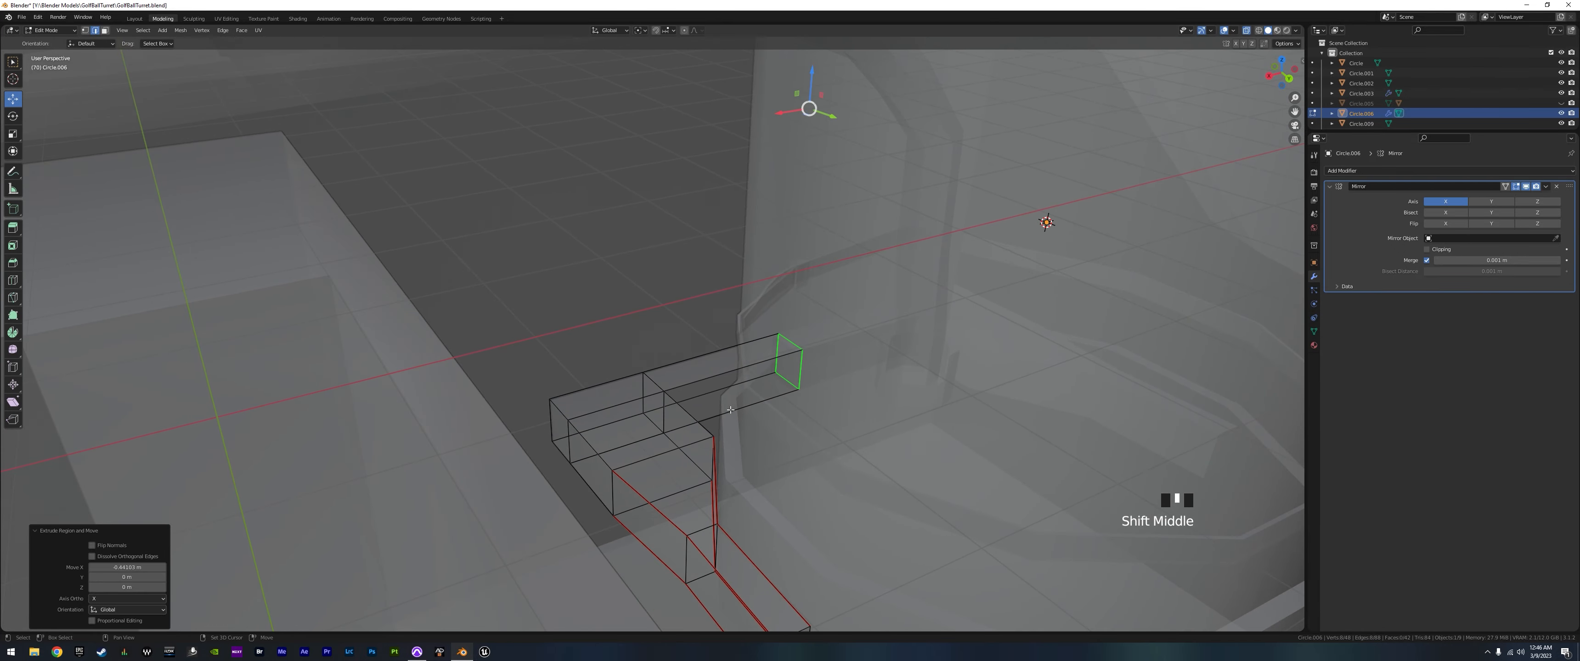
pyautogui.hotkey('ctrl', 'r')
pyautogui.click(638, 453)
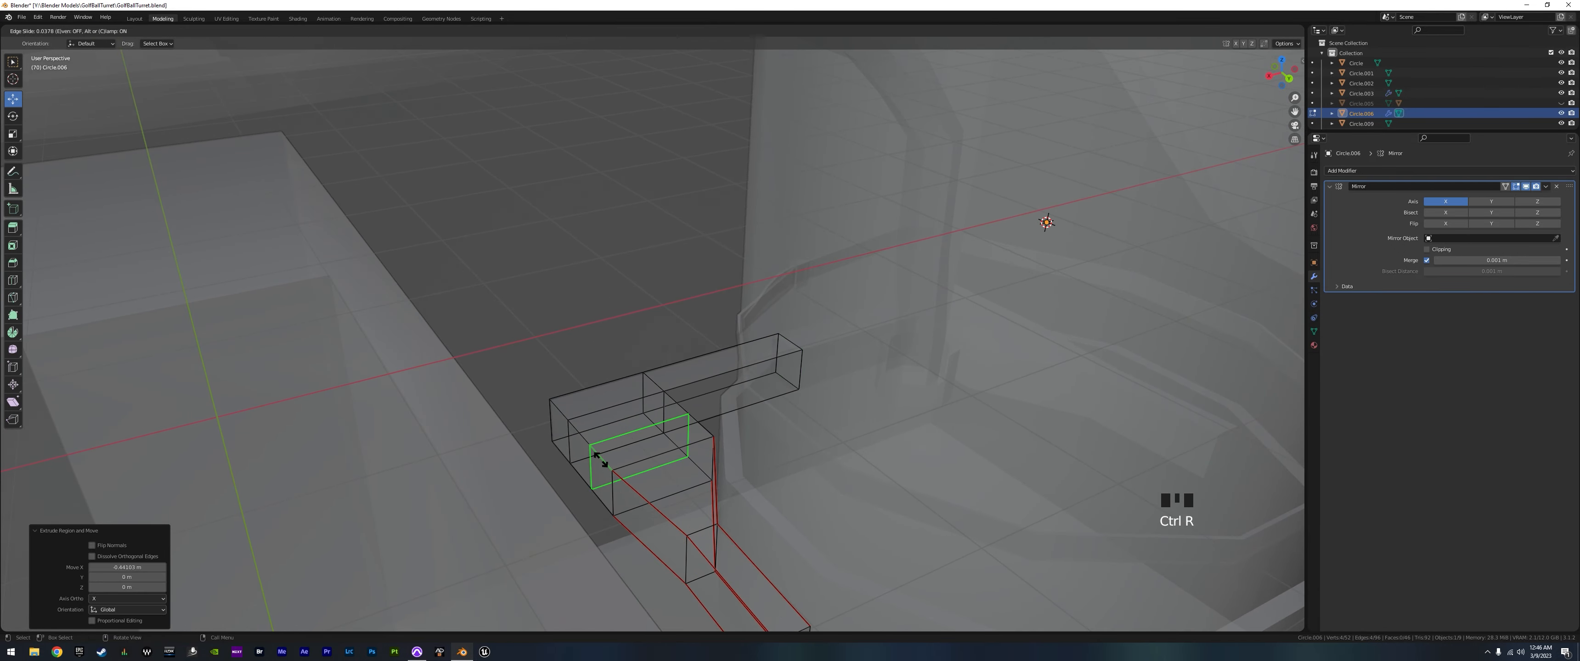
pyautogui.rightClick(729, 456)
pyautogui.moveTo(729, 456); pyautogui.dragTo(721, 479, button='middle')
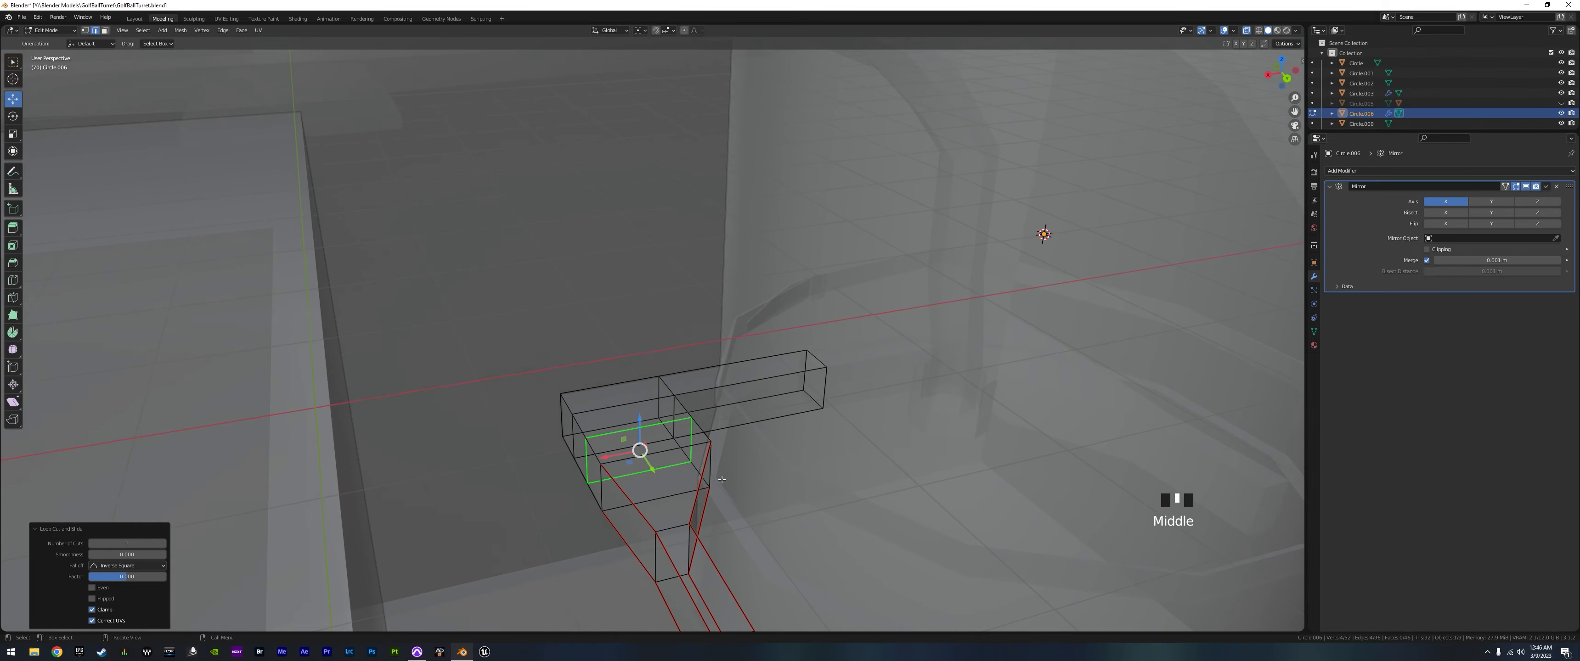
# - Move the lower bracket's inner vertical edges at the wide and narrow ends of the taper along X to reshape its profile
pyautogui.click(711, 470)
pyautogui.moveTo(683, 470); pyautogui.dragTo(658, 477)
pyautogui.moveTo(658, 476); pyautogui.dragTo(680, 544, button='middle')
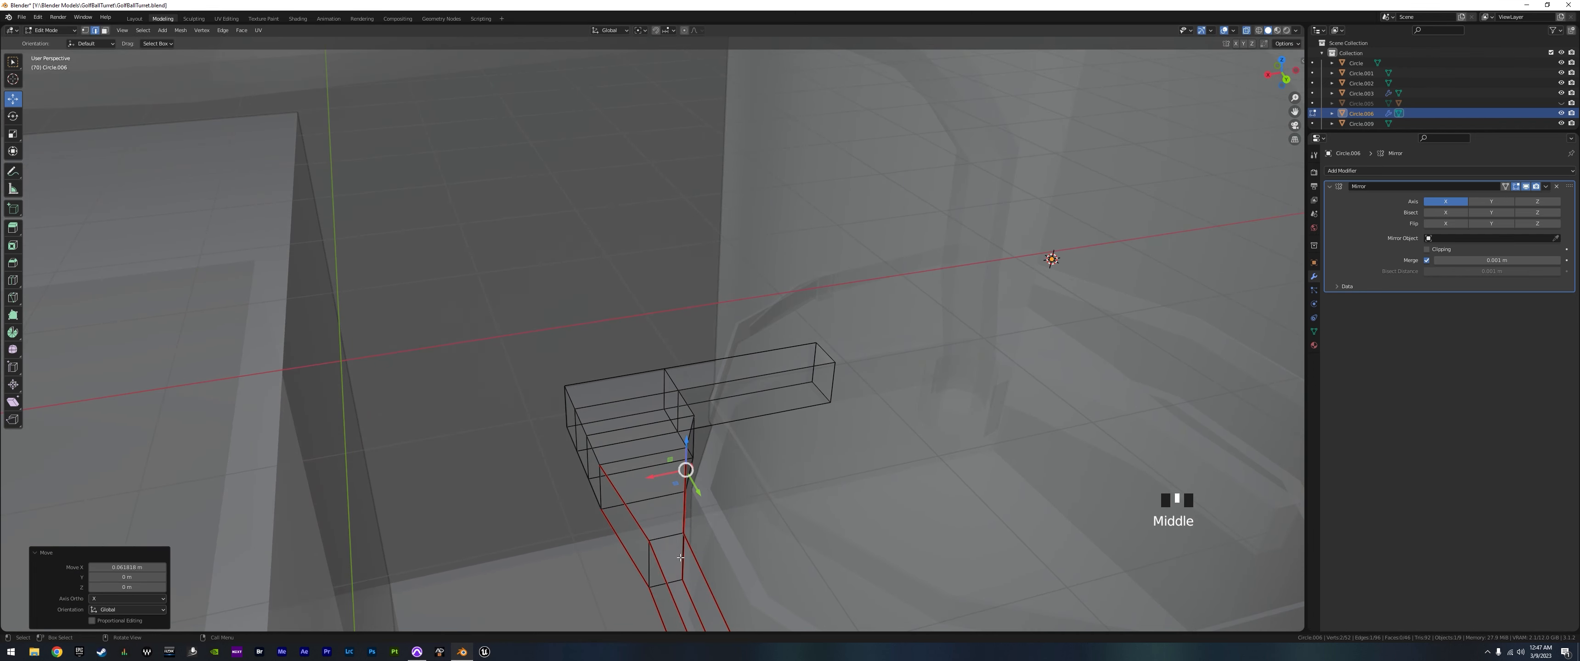
pyautogui.click(680, 557)
pyautogui.moveTo(654, 556); pyautogui.dragTo(668, 555)
pyautogui.keyDown('shift'); pyautogui.moveTo(774, 525); pyautogui.dragTo(782, 437, button='middle'); pyautogui.keyUp('shift')
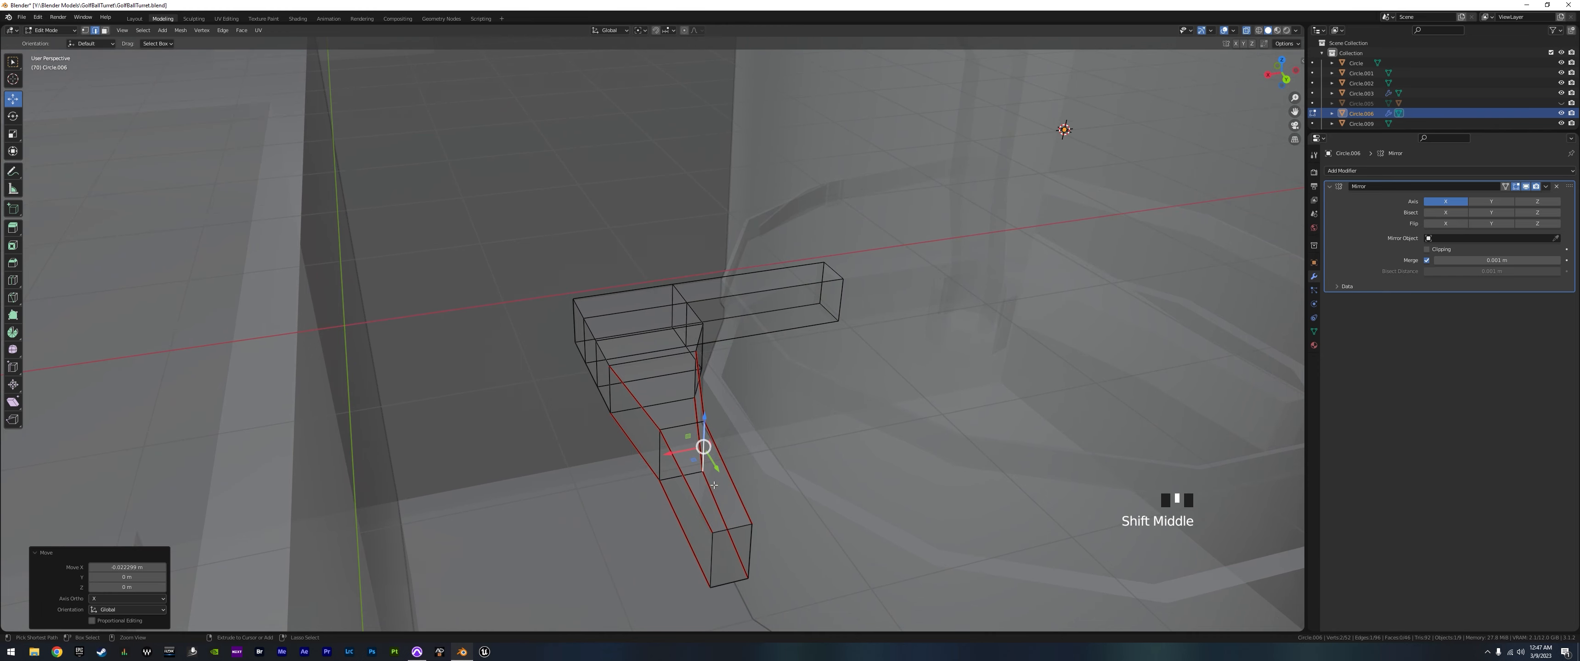
# - Try adding a loop cut across the lower bracket's narrow end section and shifting its inner edge along X
pyautogui.hotkey('ctrl', 'r')
pyautogui.click(728, 514)
pyautogui.click(728, 514)
pyautogui.click(736, 522)
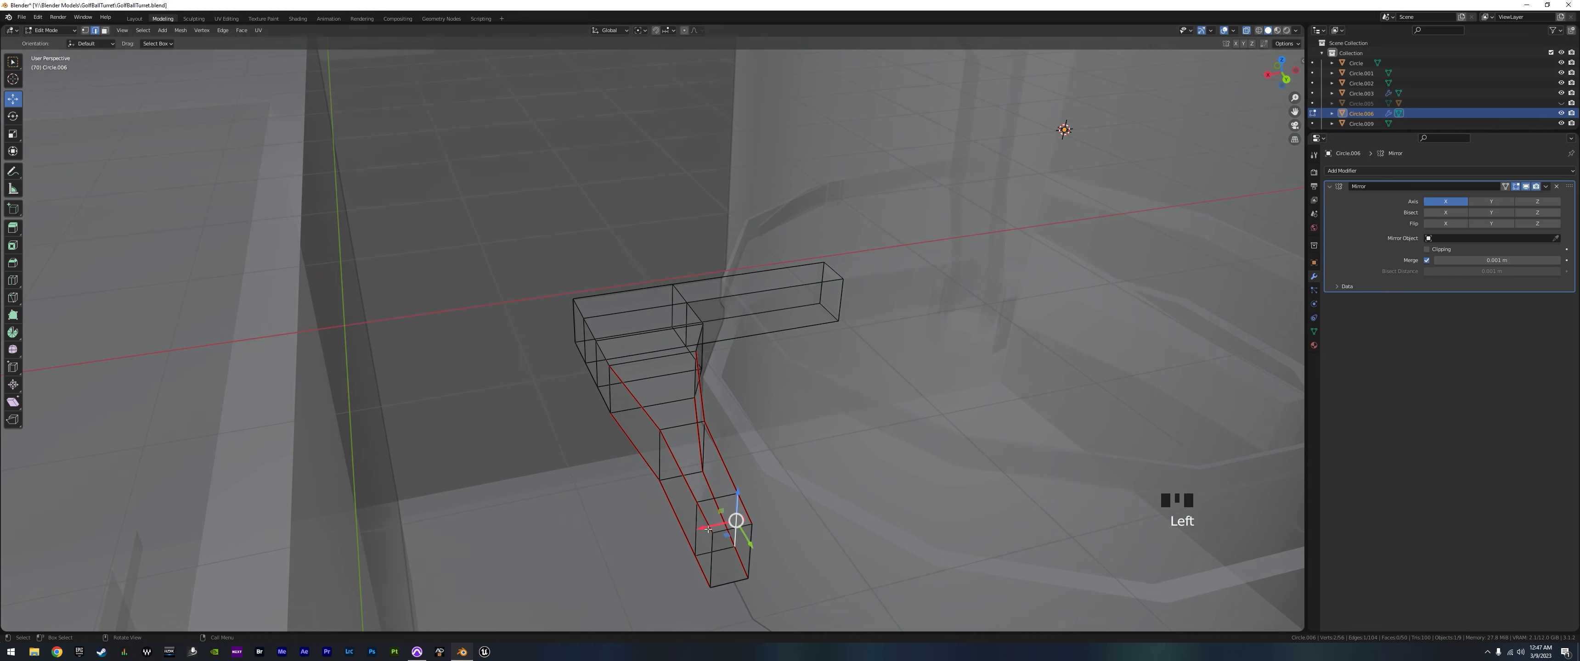
pyautogui.moveTo(708, 534); pyautogui.dragTo(717, 531)
pyautogui.moveTo(717, 532); pyautogui.dragTo(986, 545, button='middle')
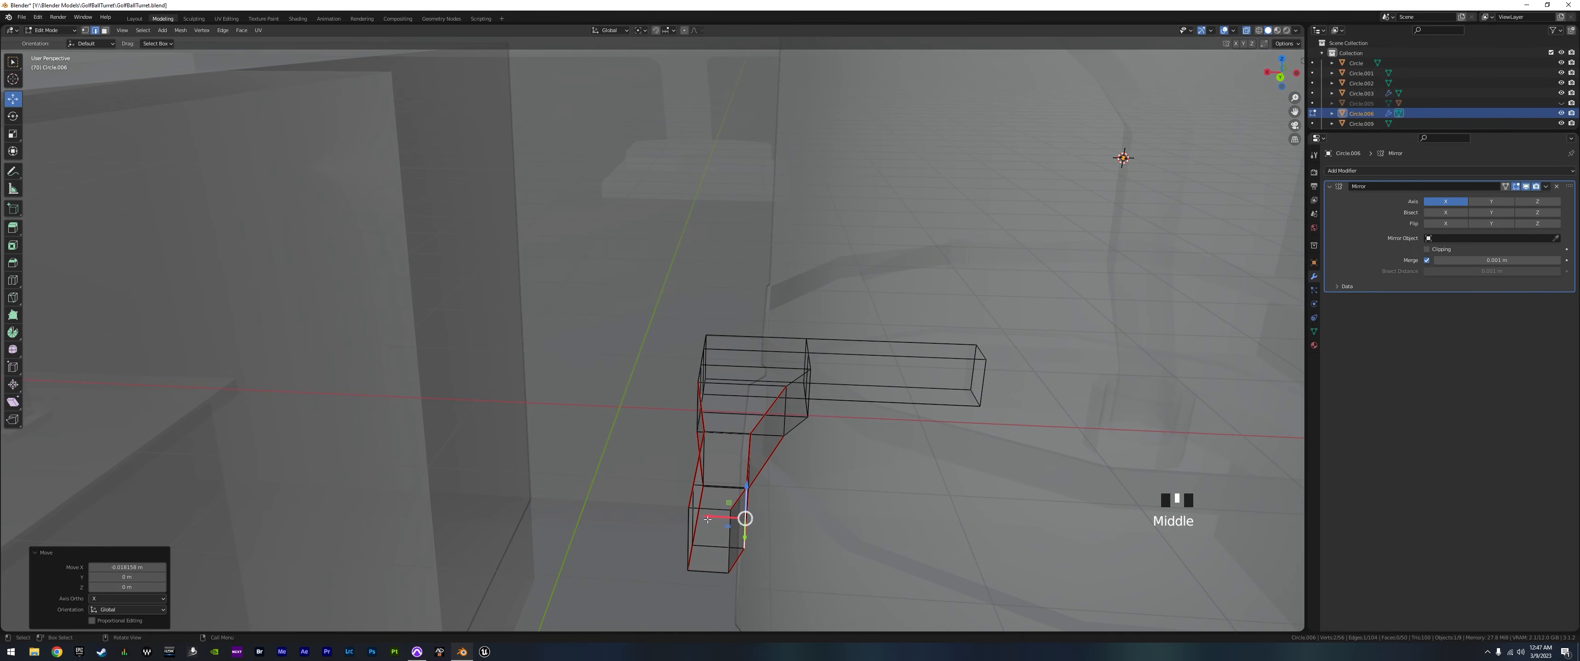
pyautogui.moveTo(707, 519); pyautogui.dragTo(708, 519)
pyautogui.moveTo(835, 467); pyautogui.dragTo(867, 498, button='middle')
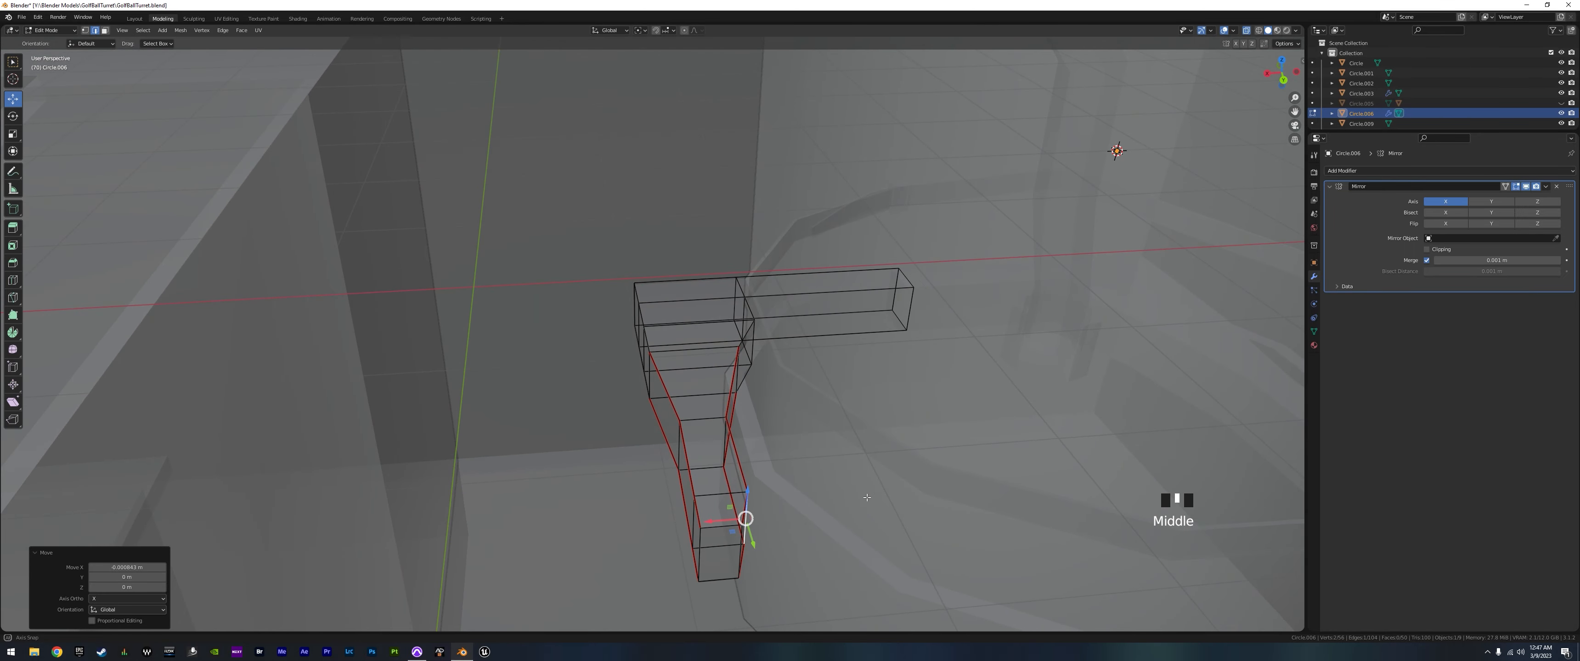
# - Undo the lower bracket's recent loop cuts and inner edge moves, back to the newly extruded inward arms
pyautogui.hotkey('ctrl', 'z')
pyautogui.hotkey('ctrl', 'z')
pyautogui.hotkey('ctrl', 'z')
pyautogui.hotkey('ctrl', 'z')
pyautogui.hotkey('ctrl', 'z')
pyautogui.hotkey('ctrl', 'z')
pyautogui.hotkey('ctrl', 'z')
pyautogui.hotkey('ctrl', 'z')
pyautogui.hotkey('ctrl', 'z')
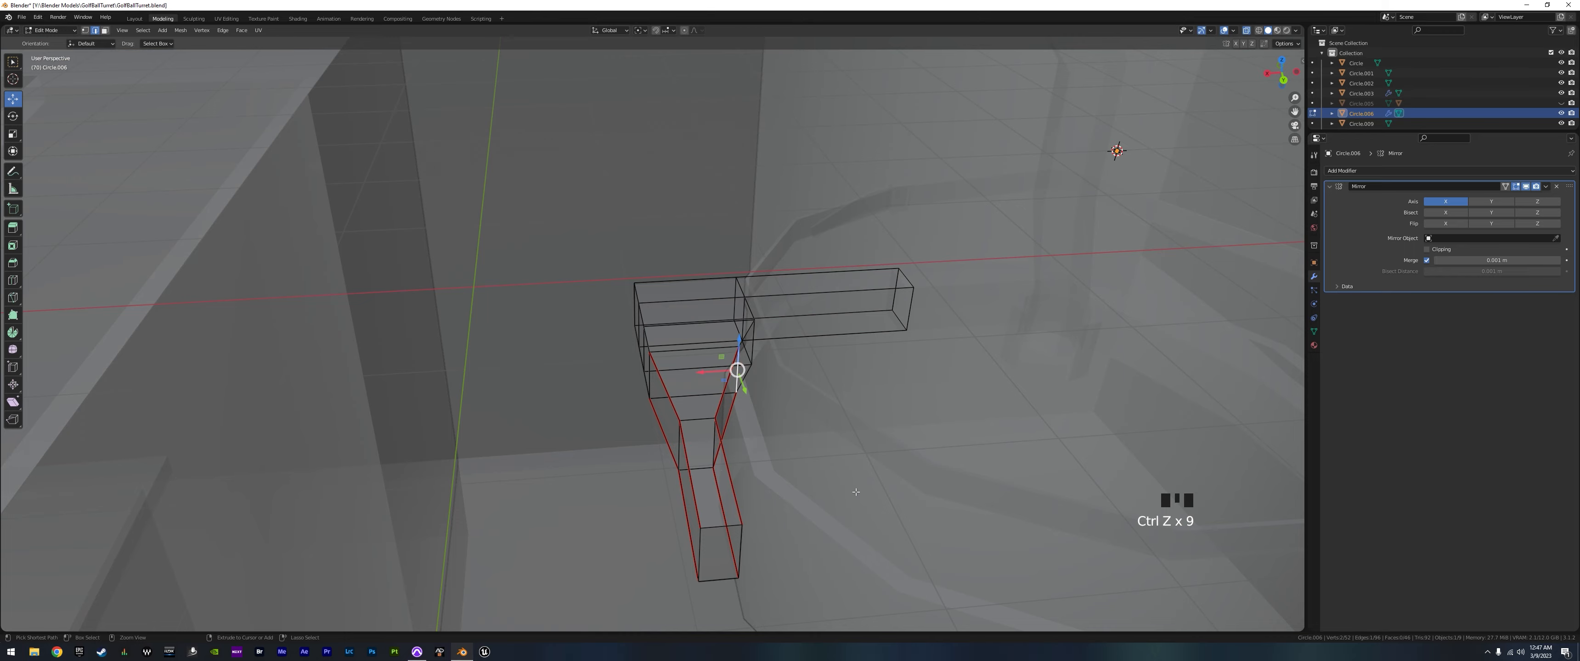
pyautogui.hotkey('ctrl', 'z')
pyautogui.hotkey('ctrl', 'z')
pyautogui.hotkey('ctrl', 'z')
pyautogui.hotkey('ctrl', 'z')
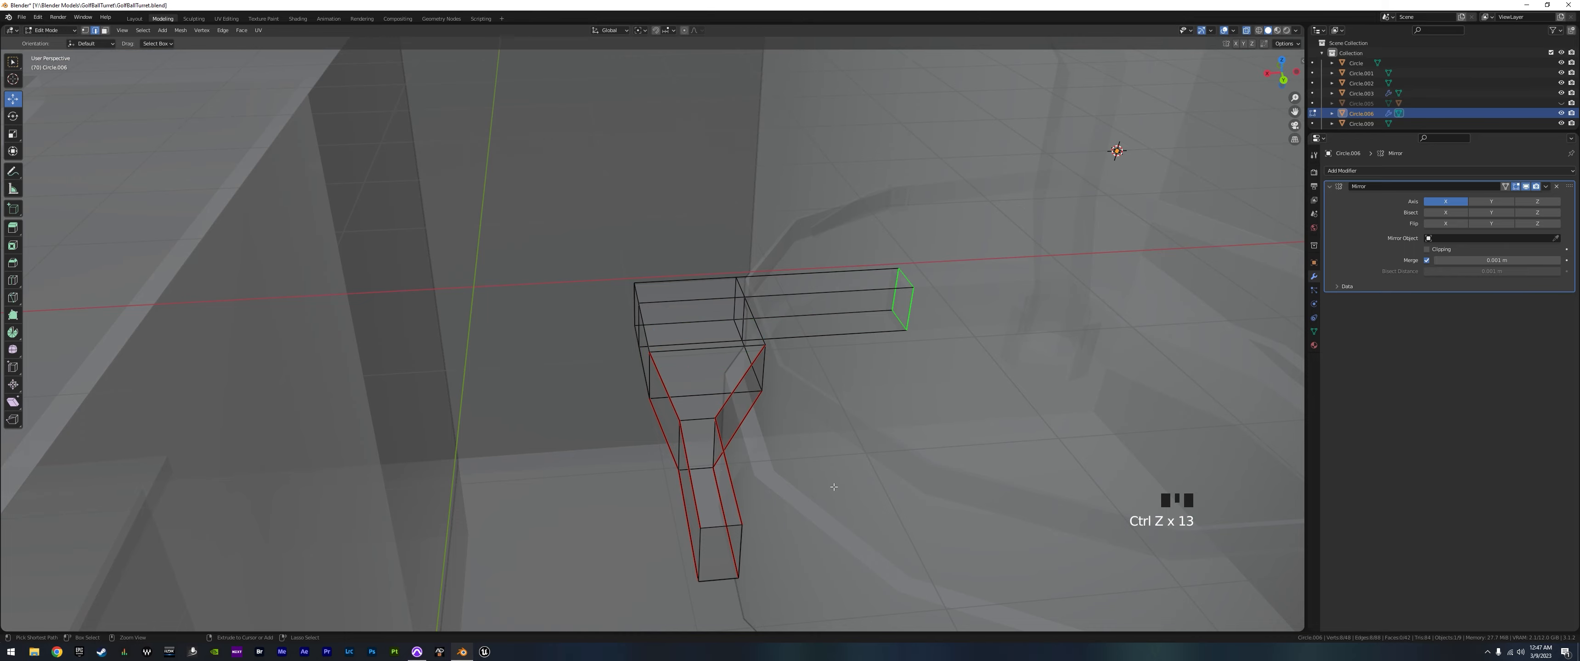
# - In top view, select the outer edges of the brackets' narrow and tapered sections and flatten them by scaling X to 0
pyautogui.moveTo(770, 480); pyautogui.dragTo(783, 494, button='middle')
pyautogui.press('KP_7')
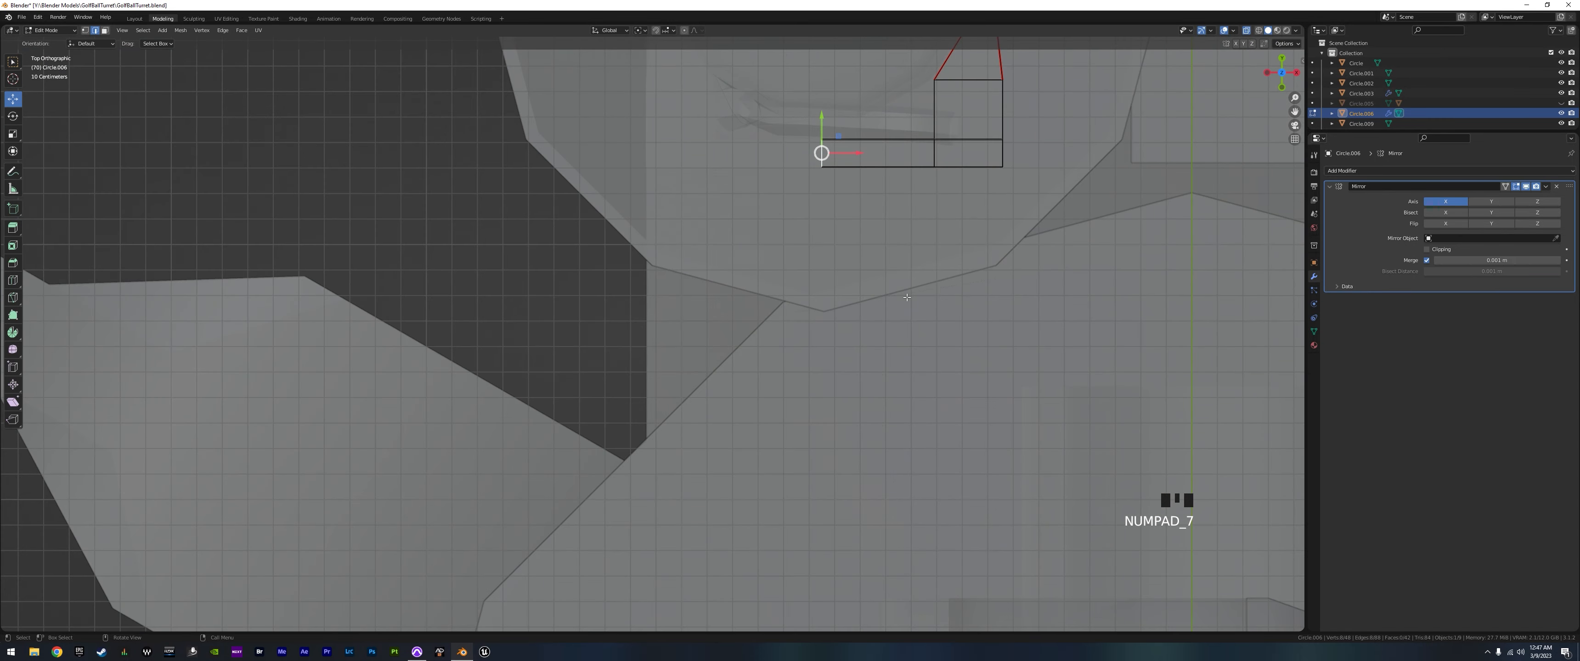
pyautogui.keyDown('shift'); pyautogui.moveTo(906, 298); pyautogui.dragTo(659, 596, button='middle'); pyautogui.keyUp('shift')
pyautogui.scroll(3, 659, 596)
pyautogui.keyDown('shift'); pyautogui.moveTo(817, 172); pyautogui.dragTo(735, 223, button='middle'); pyautogui.keyUp('shift')
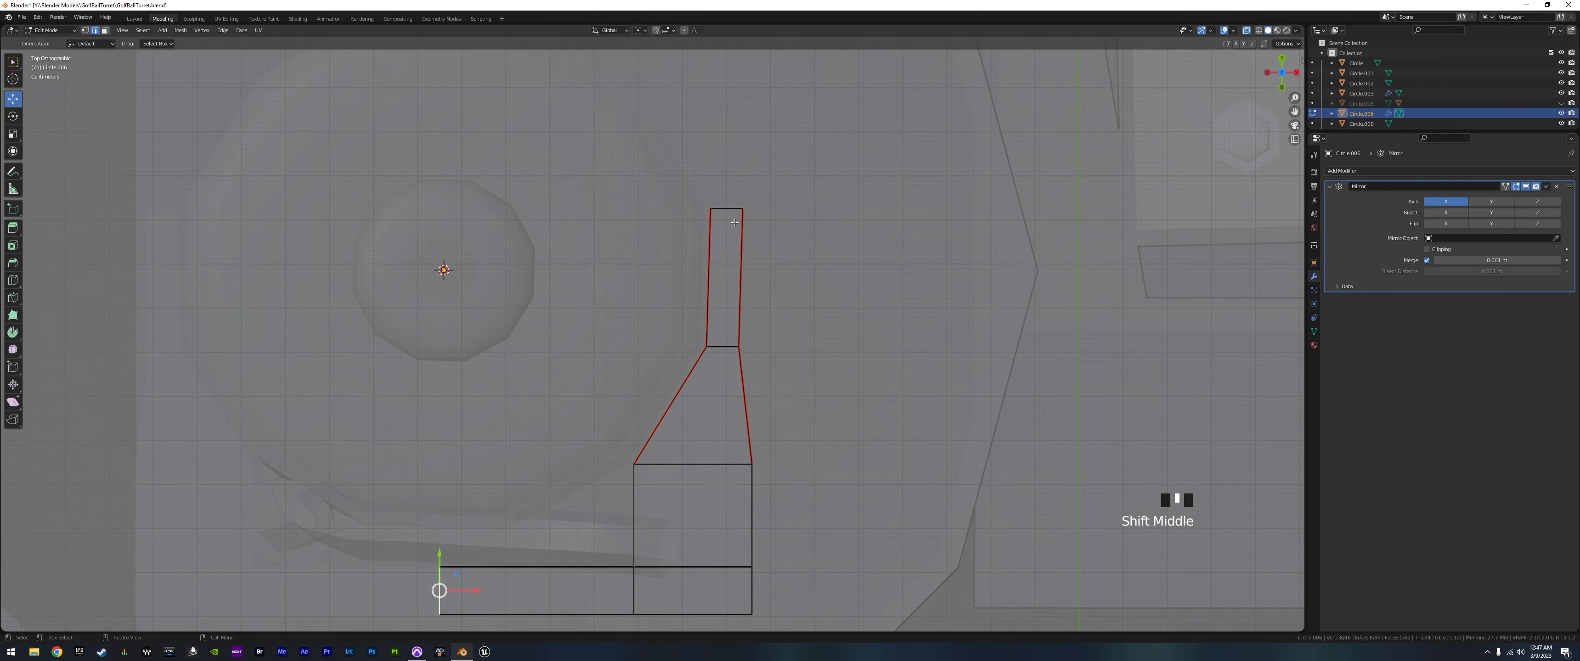
pyautogui.moveTo(730, 181); pyautogui.dragTo(781, 381)
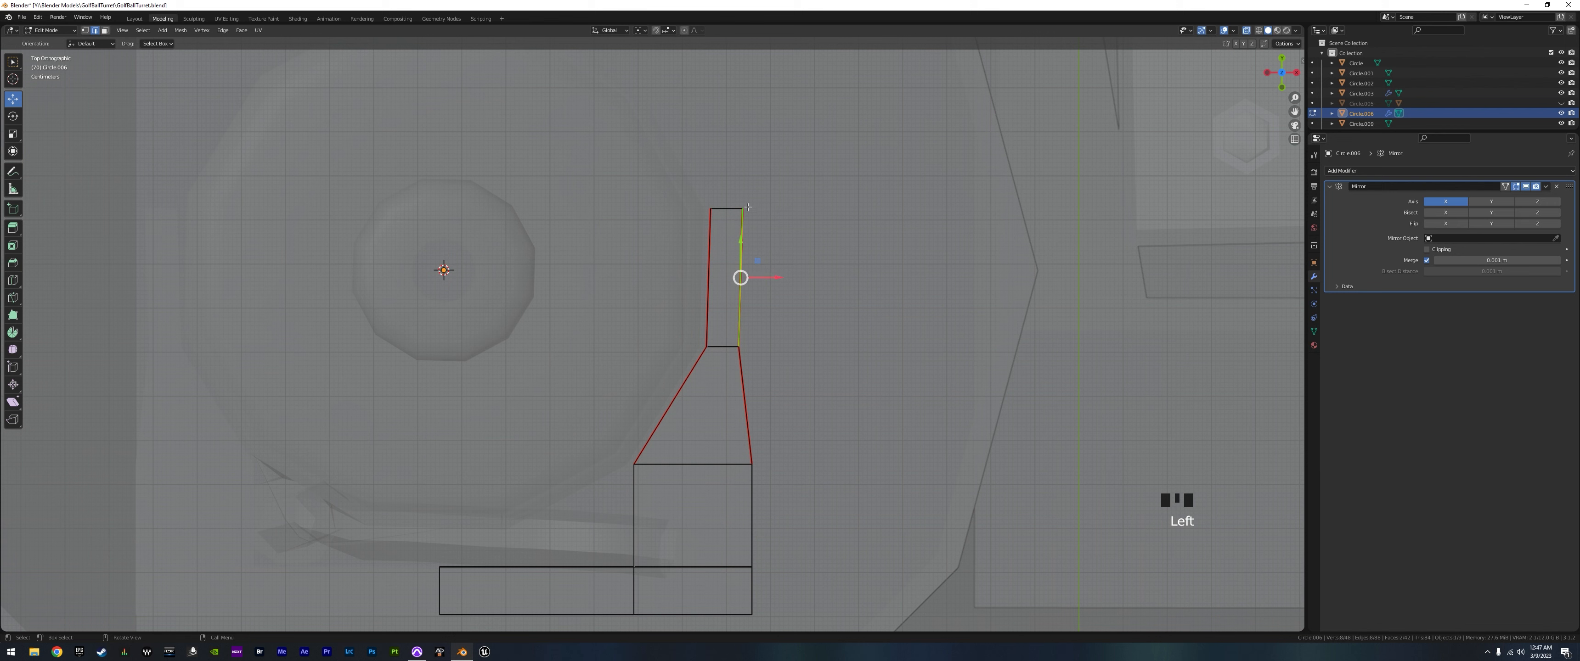
pyautogui.moveTo(727, 188); pyautogui.dragTo(805, 534)
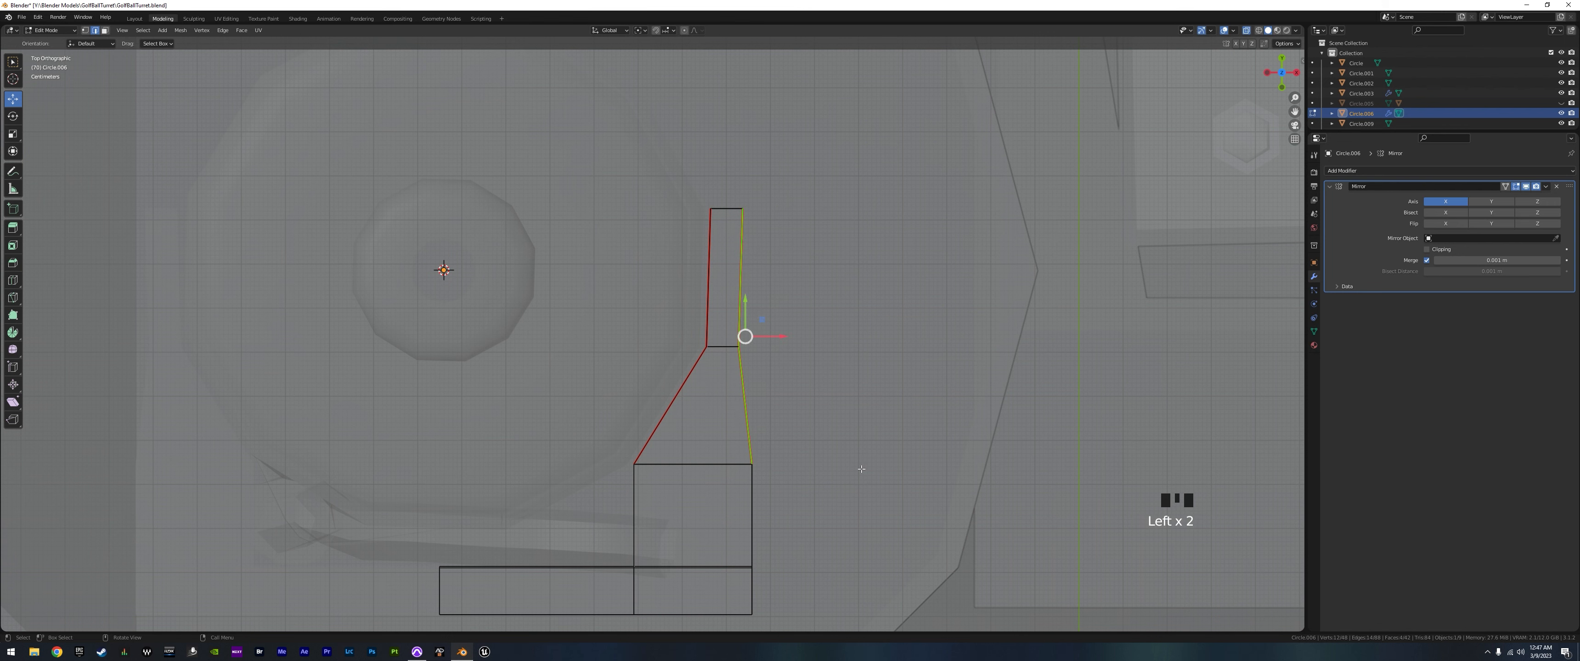
pyautogui.press('s')
pyautogui.press('x')
pyautogui.press('0')
pyautogui.press('Return')
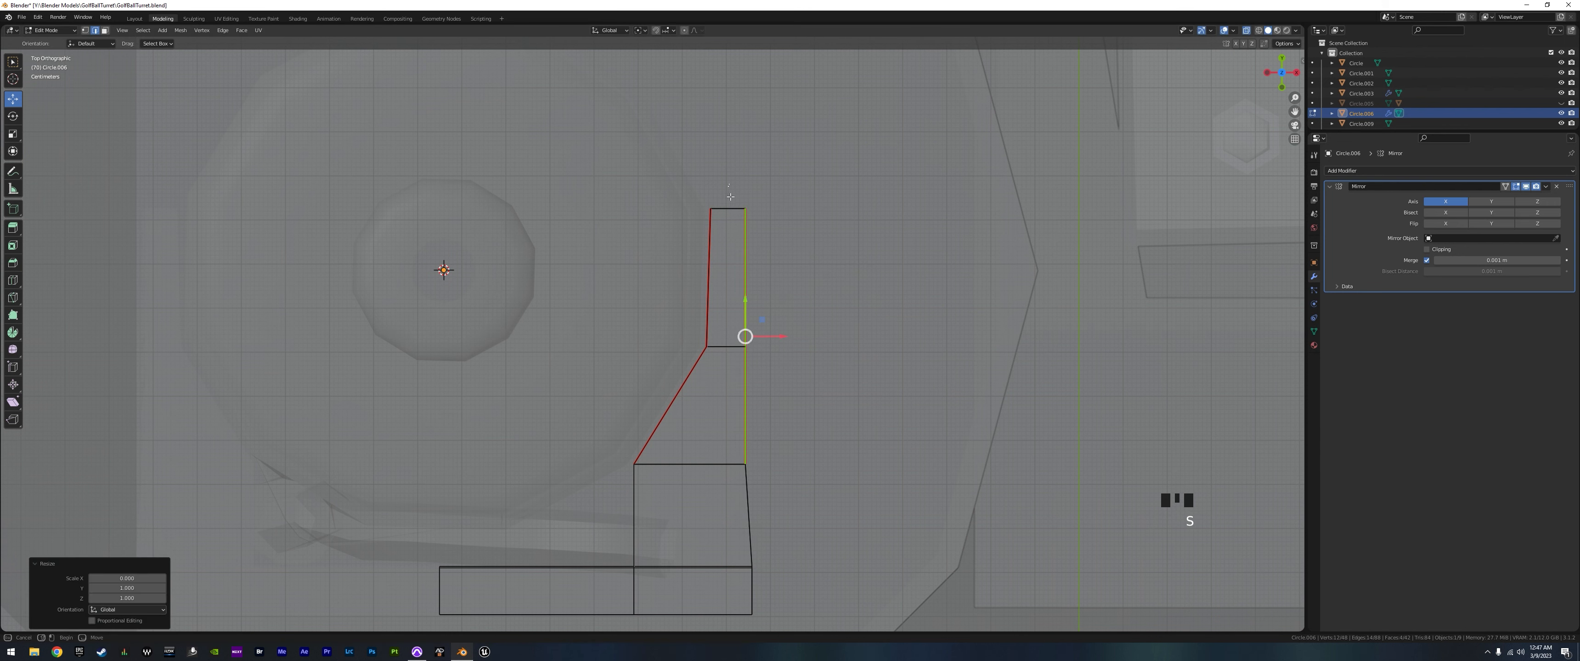
# - Flatten the full outer side of both brackets by scaling X to 0, including the straight sections, and nudge it along X
pyautogui.moveTo(730, 196); pyautogui.dragTo(906, 630)
pyautogui.press('s')
pyautogui.press('x')
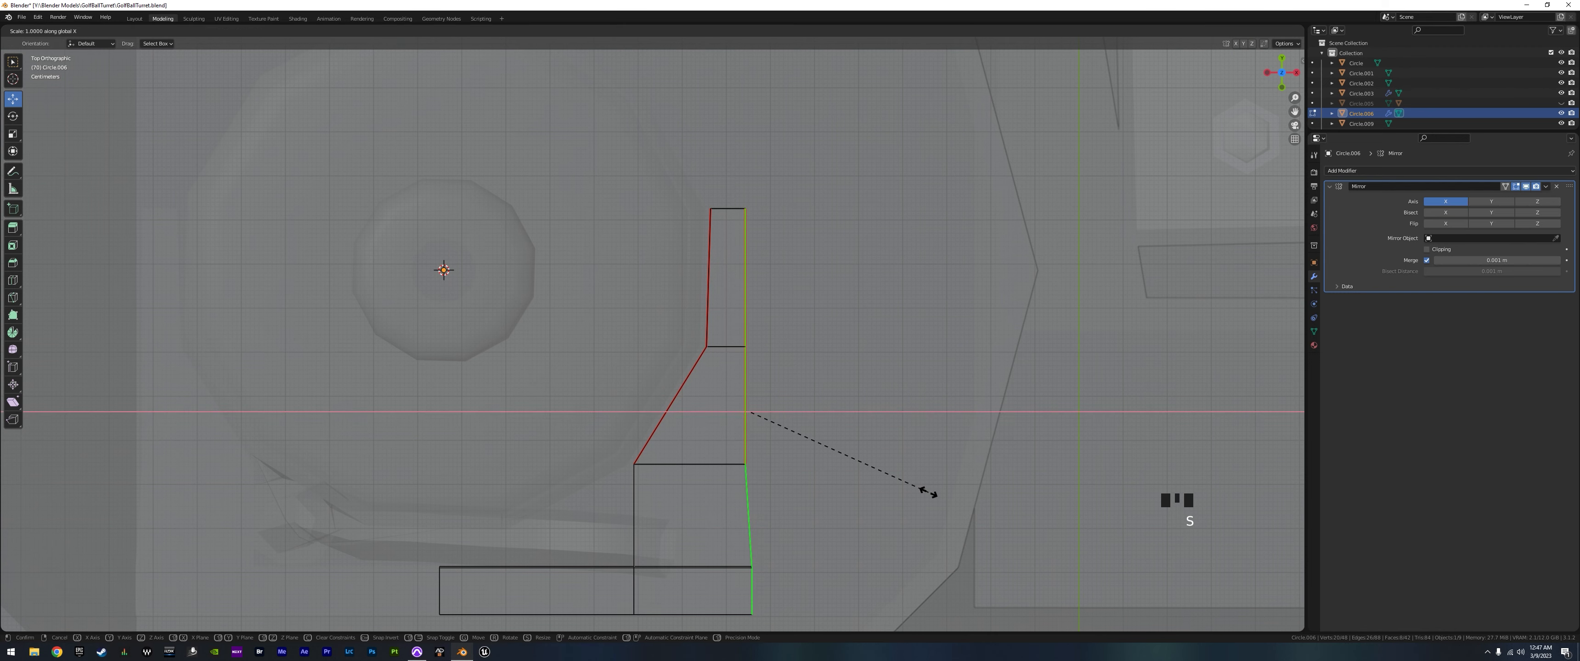
pyautogui.press('0')
pyautogui.press('Return')
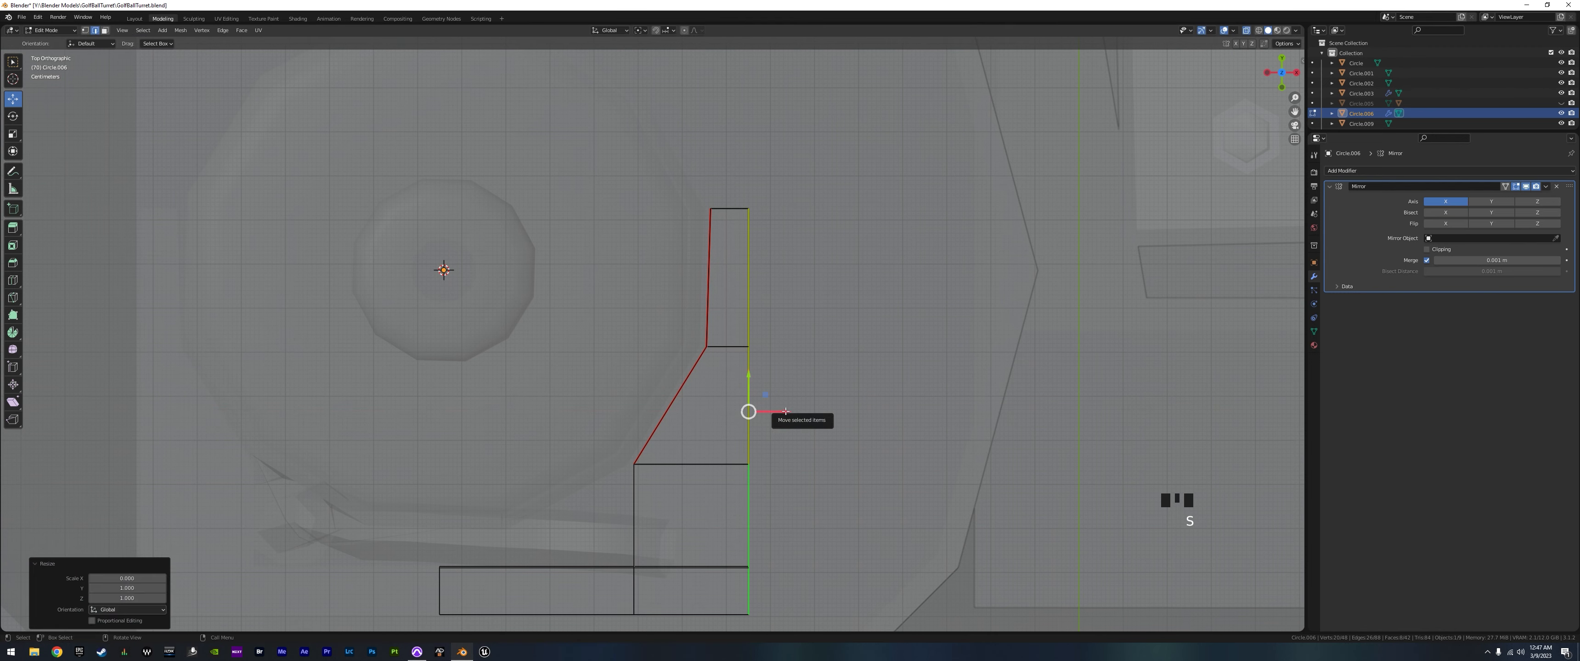
pyautogui.moveTo(792, 412); pyautogui.dragTo(795, 412)
# - Select all linked geometry of the upper and lower brackets and clear their seams
pyautogui.moveTo(795, 411); pyautogui.dragTo(822, 366, button='middle')
pyautogui.scroll(-3, 740, 410)
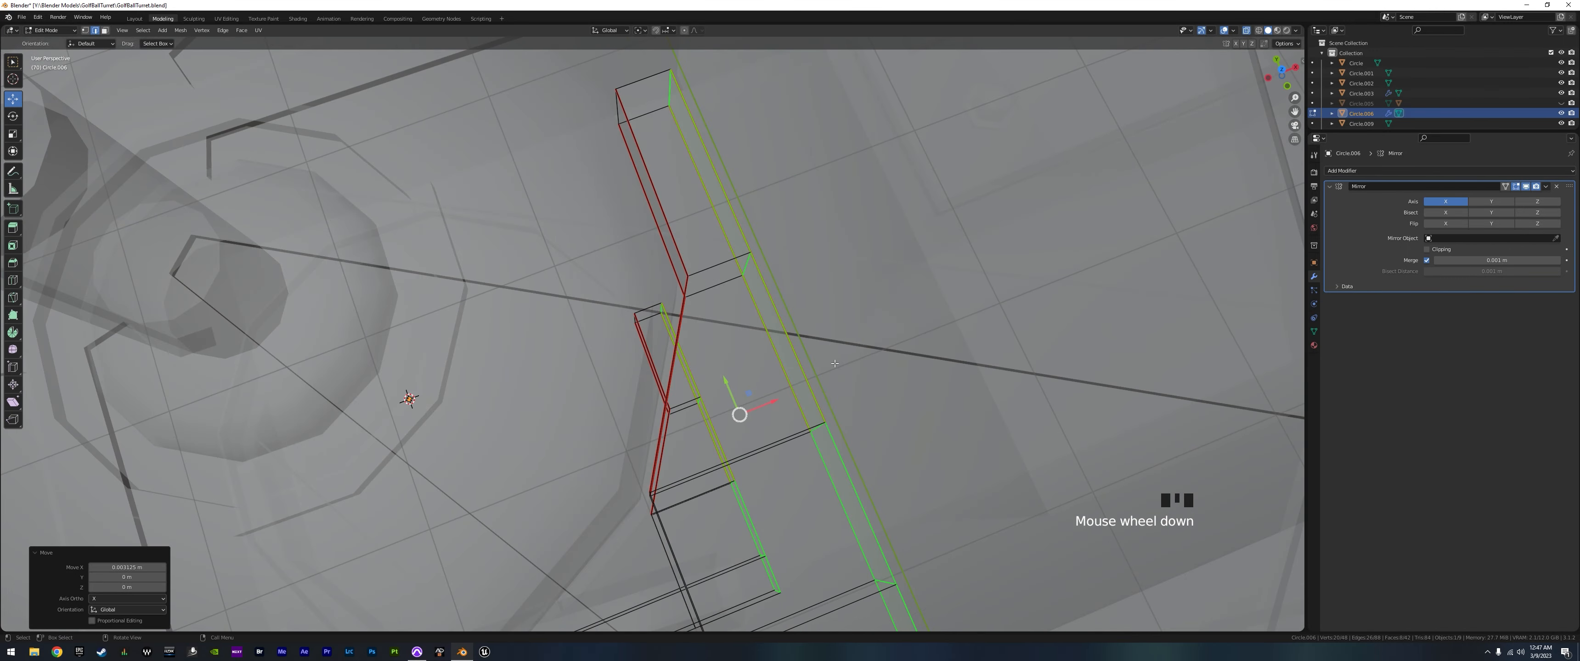
pyautogui.moveTo(741, 409); pyautogui.dragTo(800, 395, button='middle')
pyautogui.press('l')
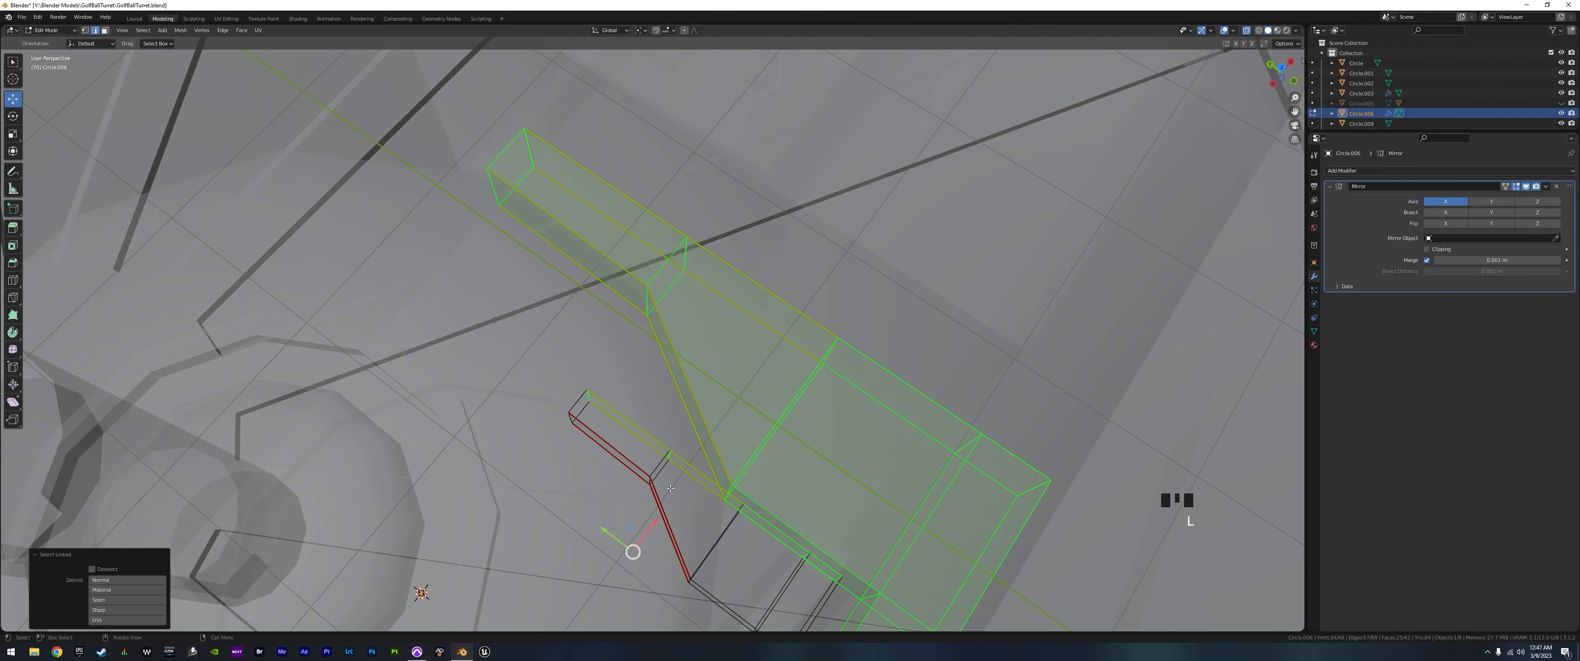
pyautogui.press('l')
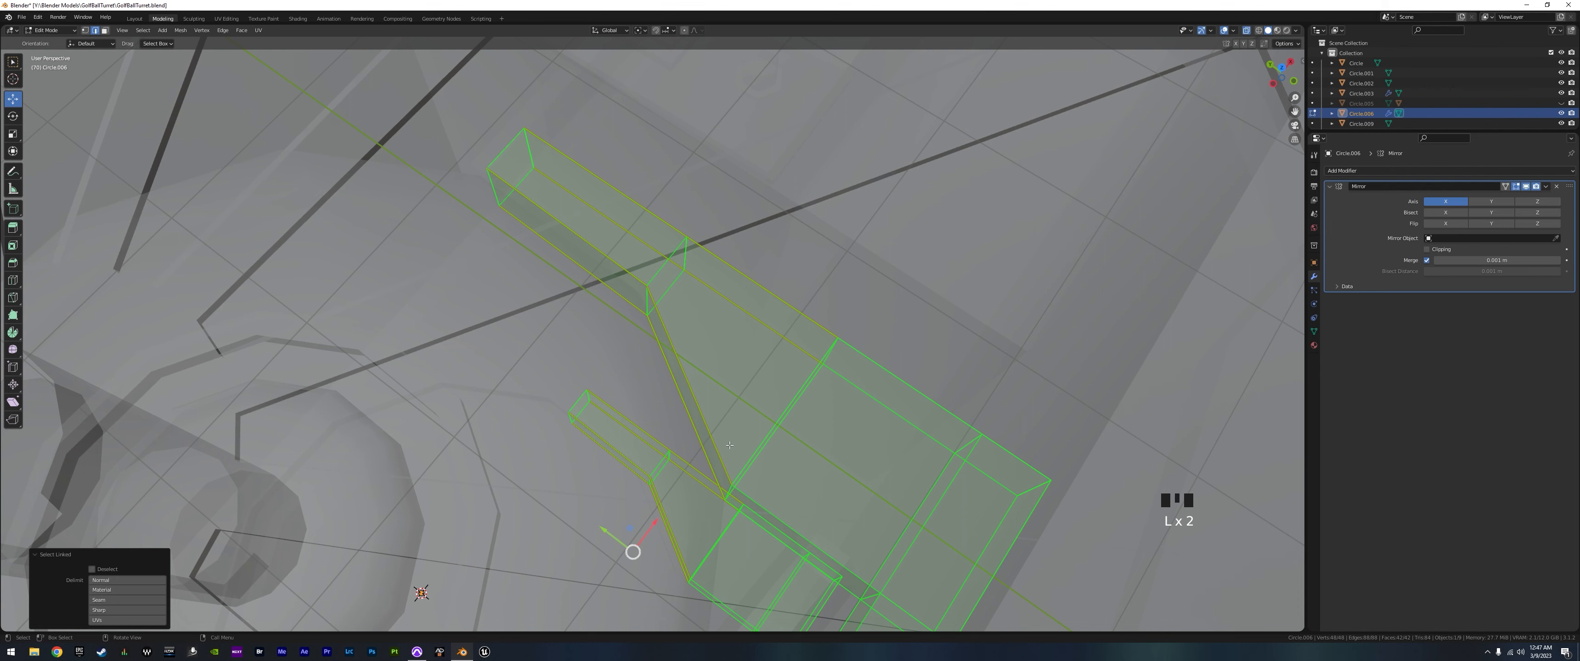
pyautogui.hotkey('ctrl', 'e')
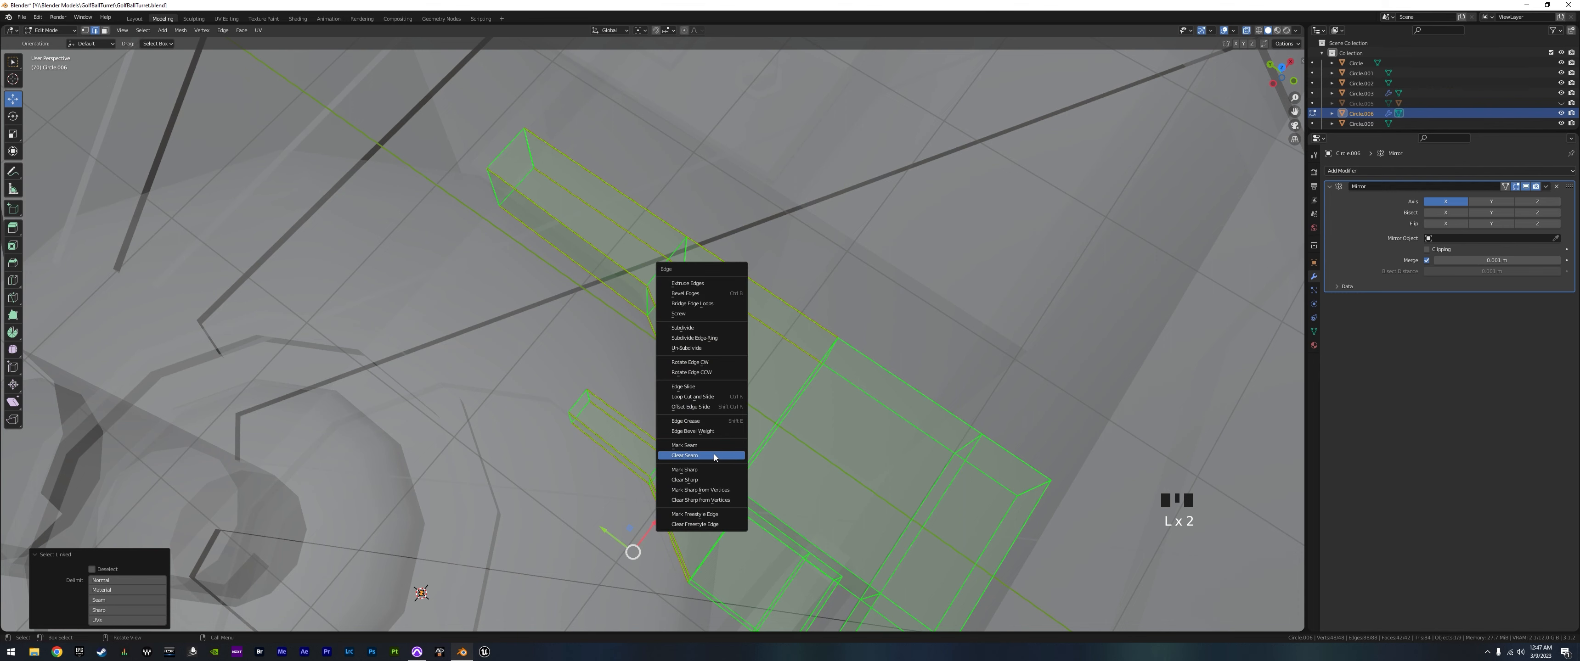
pyautogui.click(713, 454)
# - Delete the outward-facing faces on the inward arm and adjoining corner block of both the upper and lower brackets
pyautogui.moveTo(598, 331); pyautogui.dragTo(701, 341, button='middle')
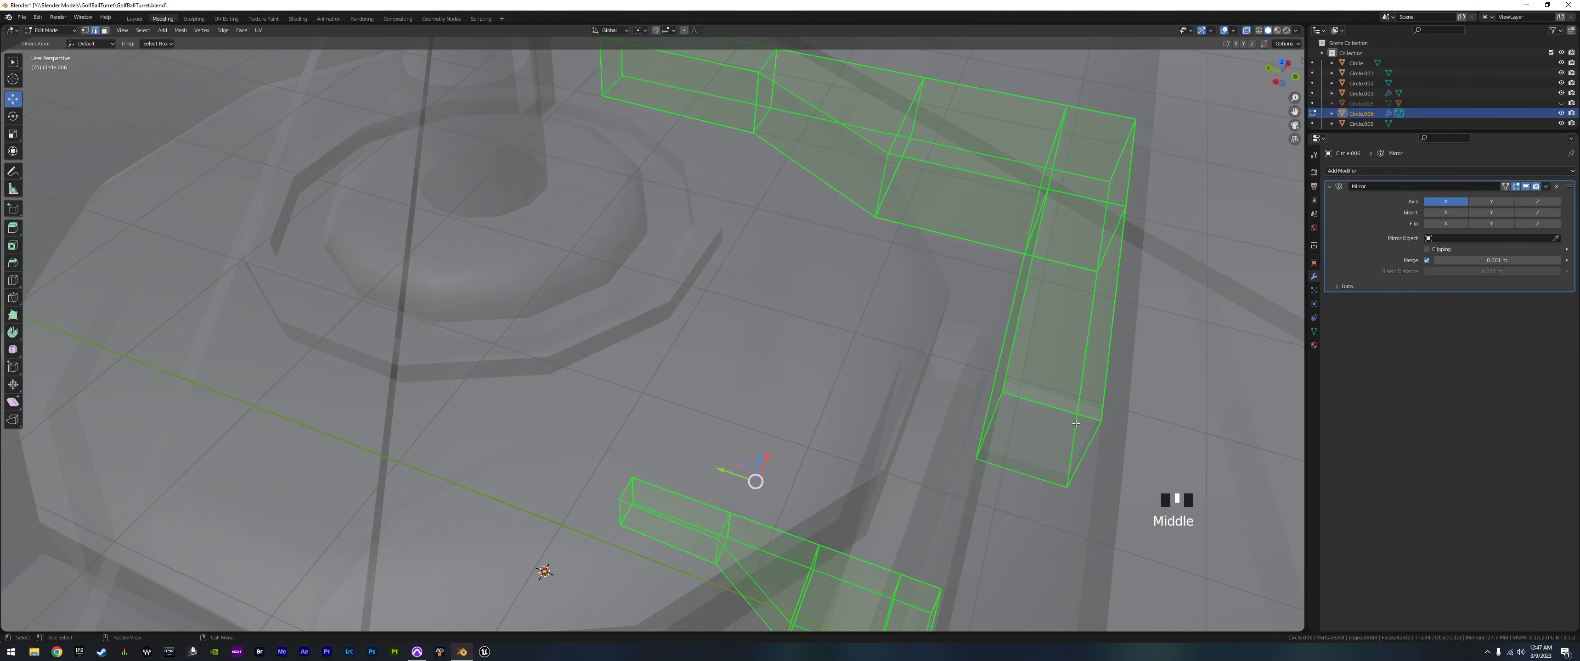
pyautogui.moveTo(1076, 424); pyautogui.dragTo(993, 330, button='middle')
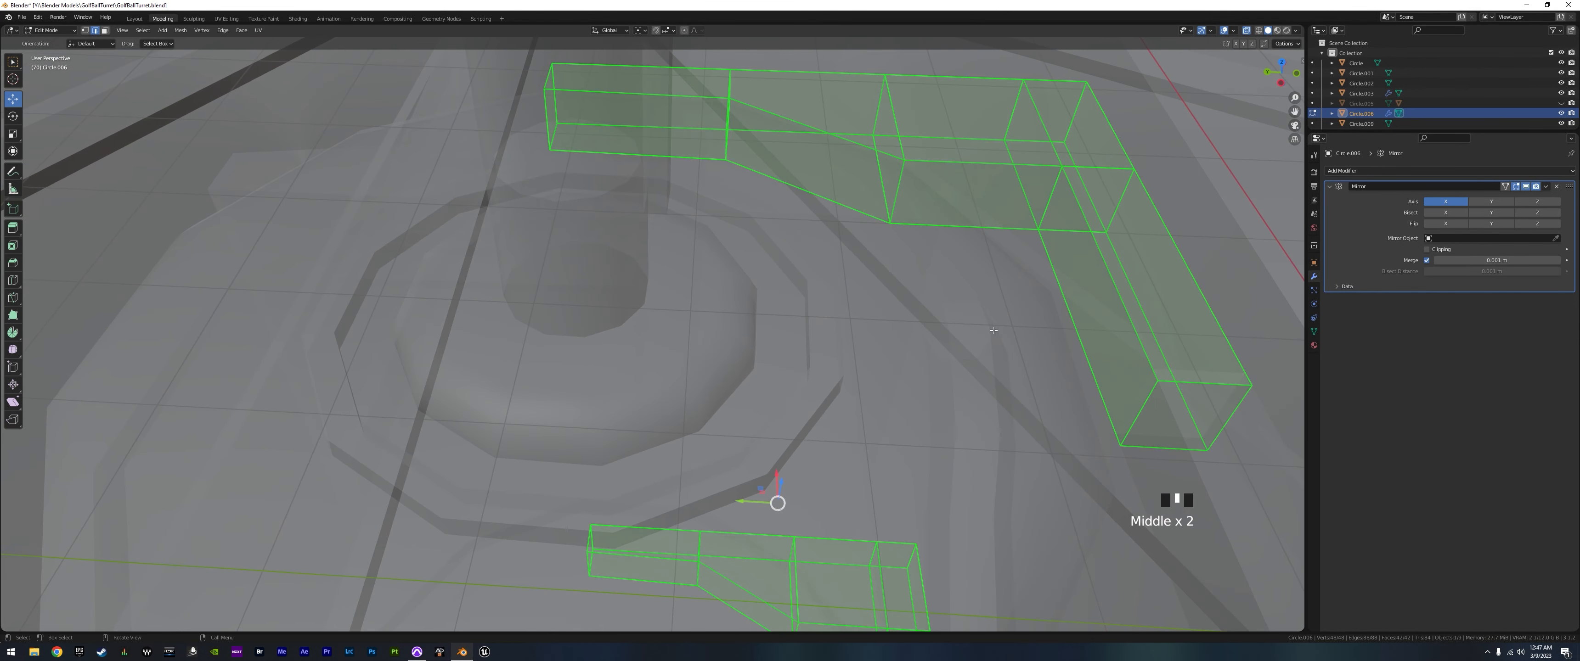
pyautogui.click(106, 30)
pyautogui.click(1170, 299)
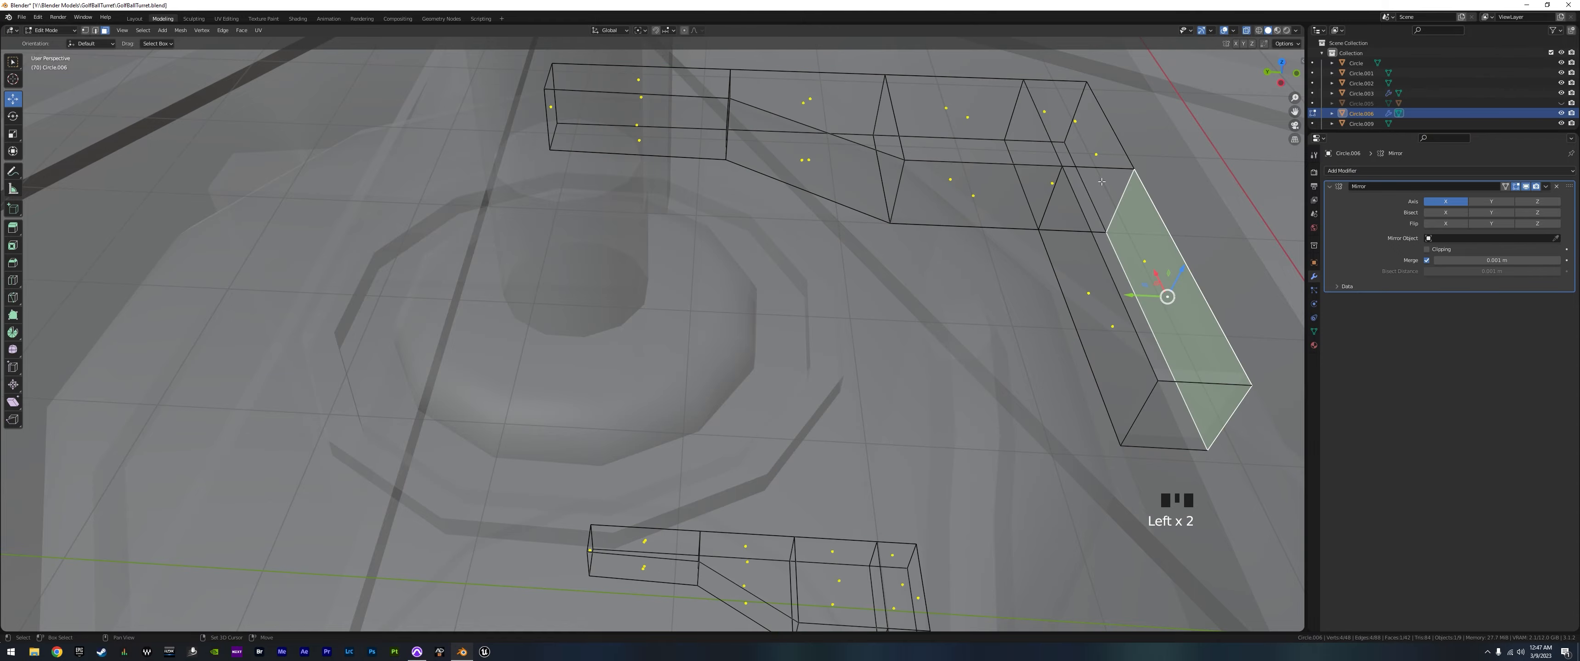
pyautogui.keyDown('shift'); pyautogui.click(1090, 152); pyautogui.keyUp('shift')
pyautogui.moveTo(1090, 154)
pyautogui.mouseDown(button='middle')
pyautogui.moveTo(1156, 161)
pyautogui.moveTo(1090, 169)
pyautogui.mouseUp(button='middle')
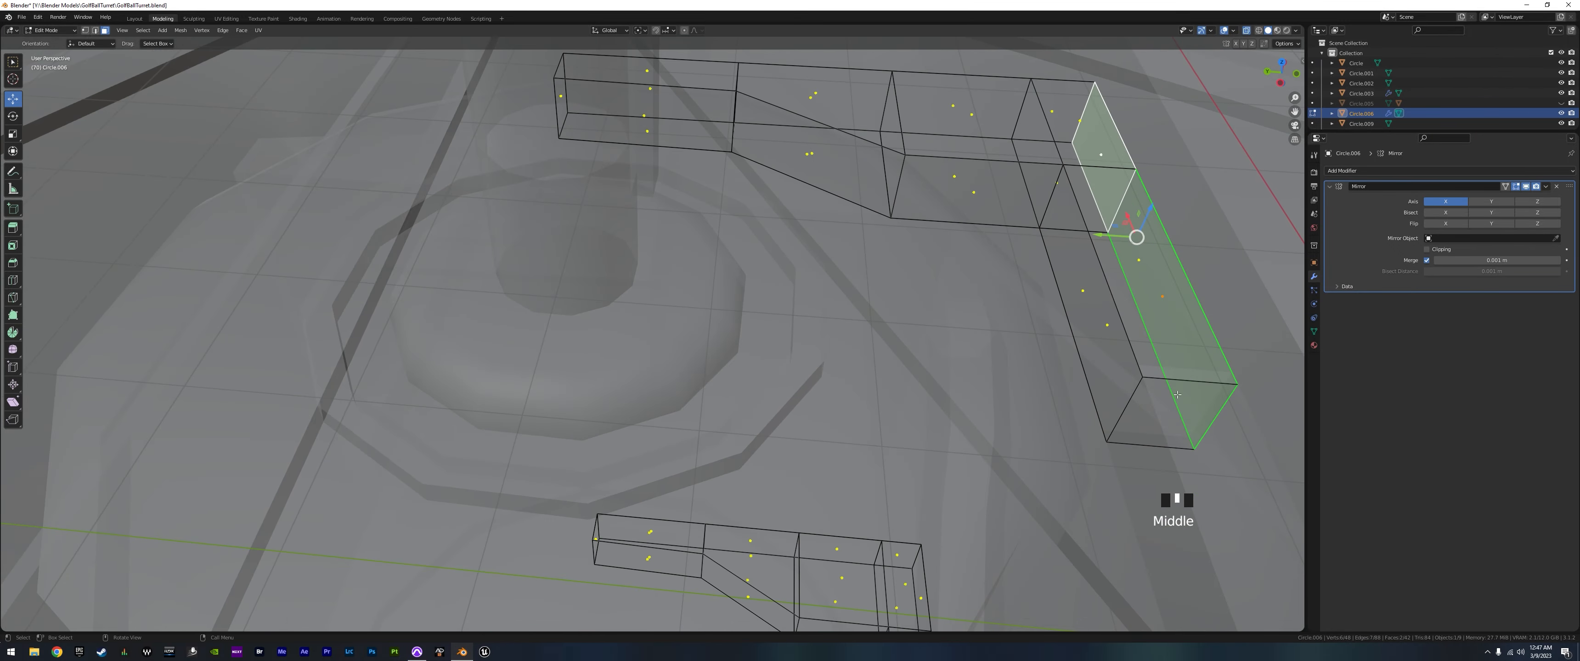
pyautogui.keyDown('shift'); pyautogui.moveTo(993, 513); pyautogui.dragTo(1127, 280, button='middle'); pyautogui.keyUp('shift')
pyautogui.keyDown('shift'); pyautogui.click(1057, 427); pyautogui.keyUp('shift')
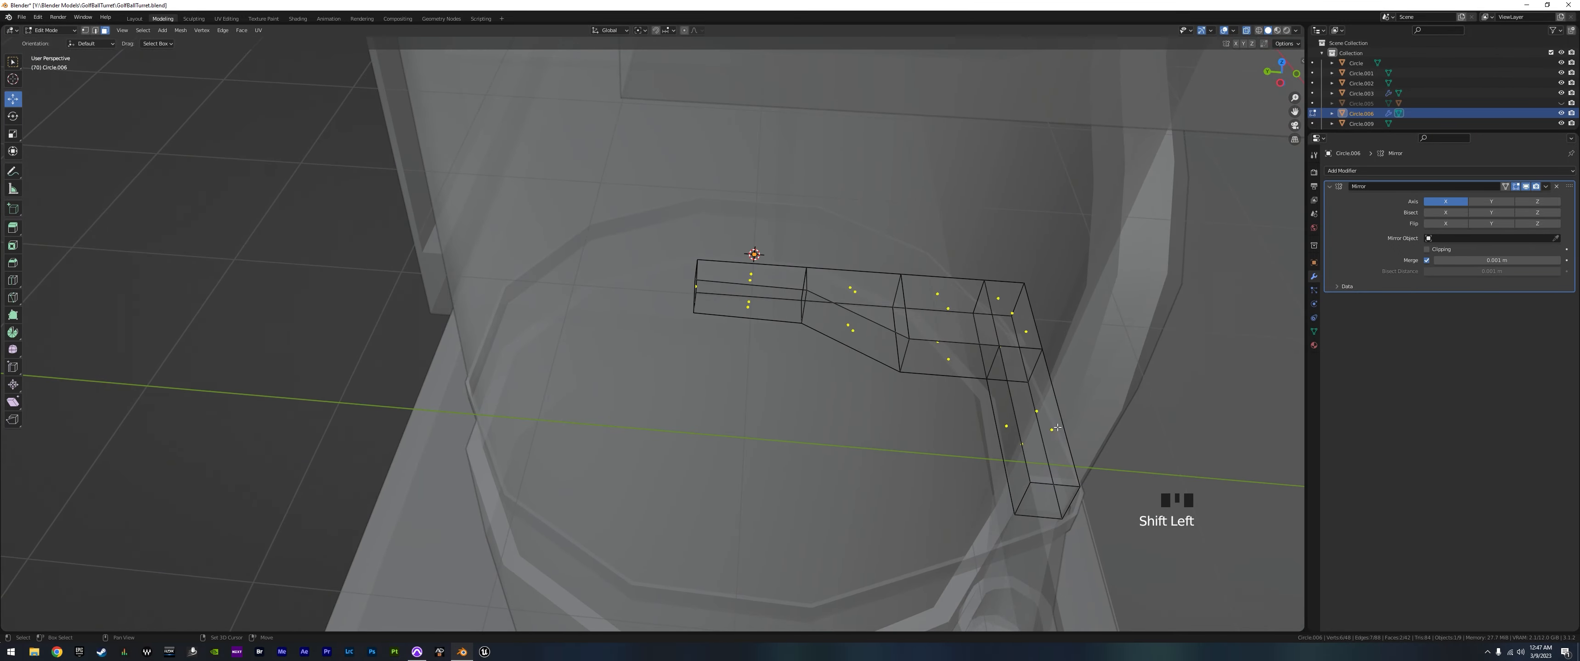
pyautogui.keyDown('shift'); pyautogui.click(1029, 338); pyautogui.keyUp('shift')
pyautogui.keyDown('shift'); pyautogui.click(1055, 429); pyautogui.keyUp('shift')
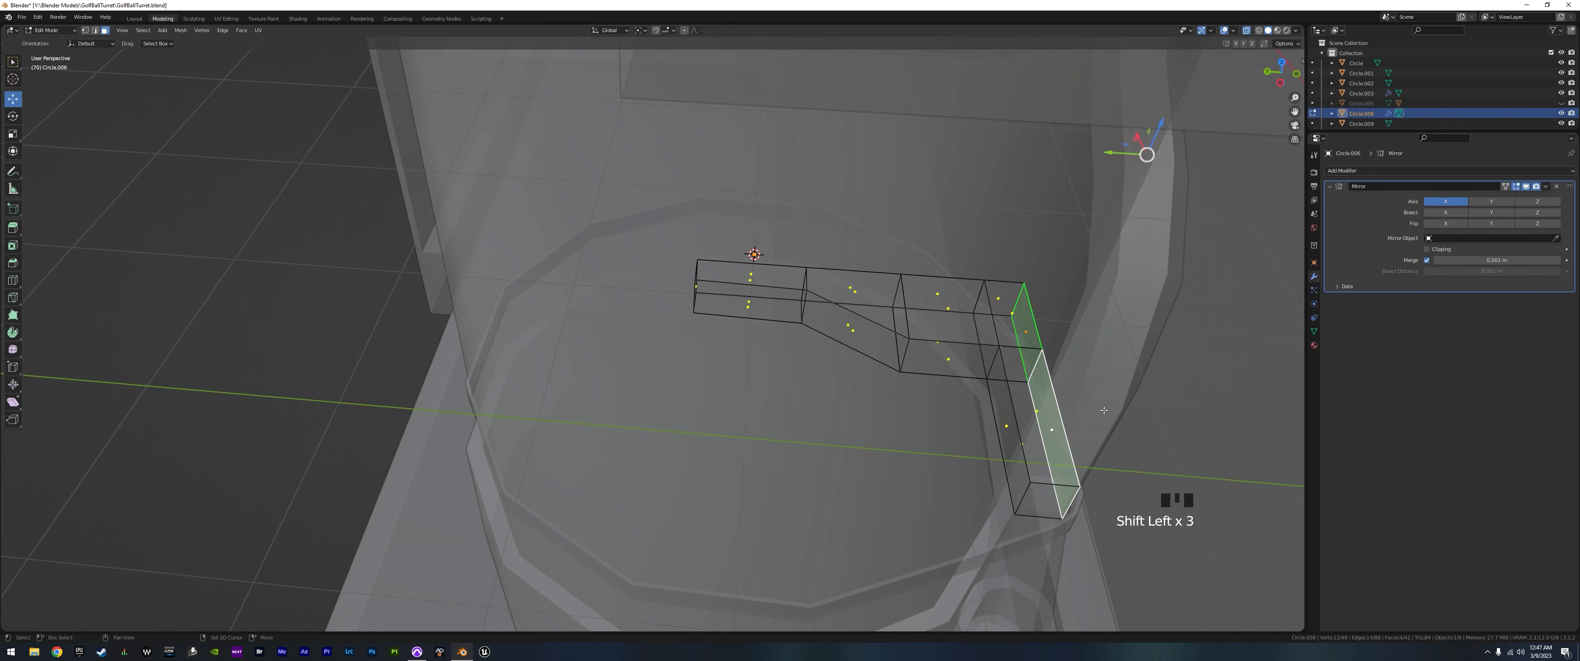
pyautogui.press('x')
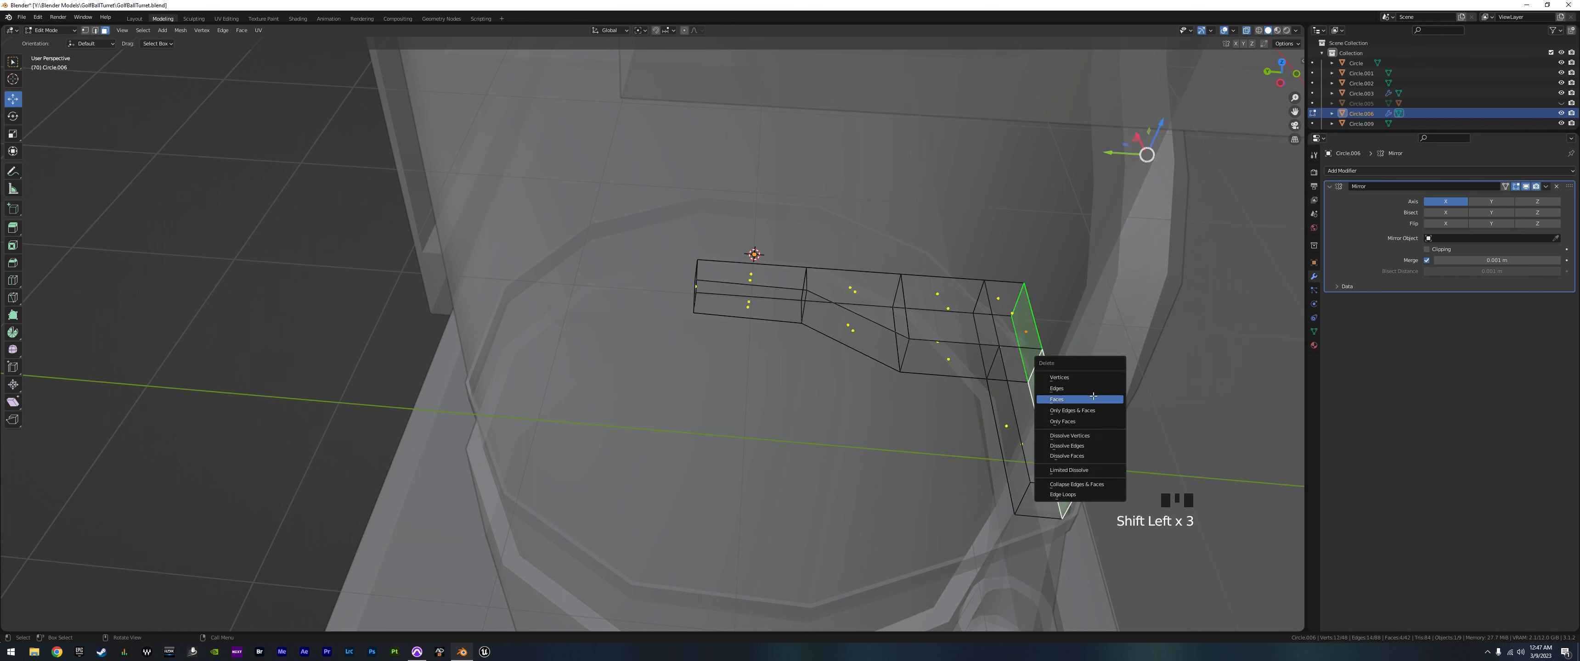
pyautogui.click(1093, 397)
# - Select the lengthwise edge loops along the lower bracket's inner and outer sides, together with the arm's inner and tip edges
pyautogui.click(95, 31)
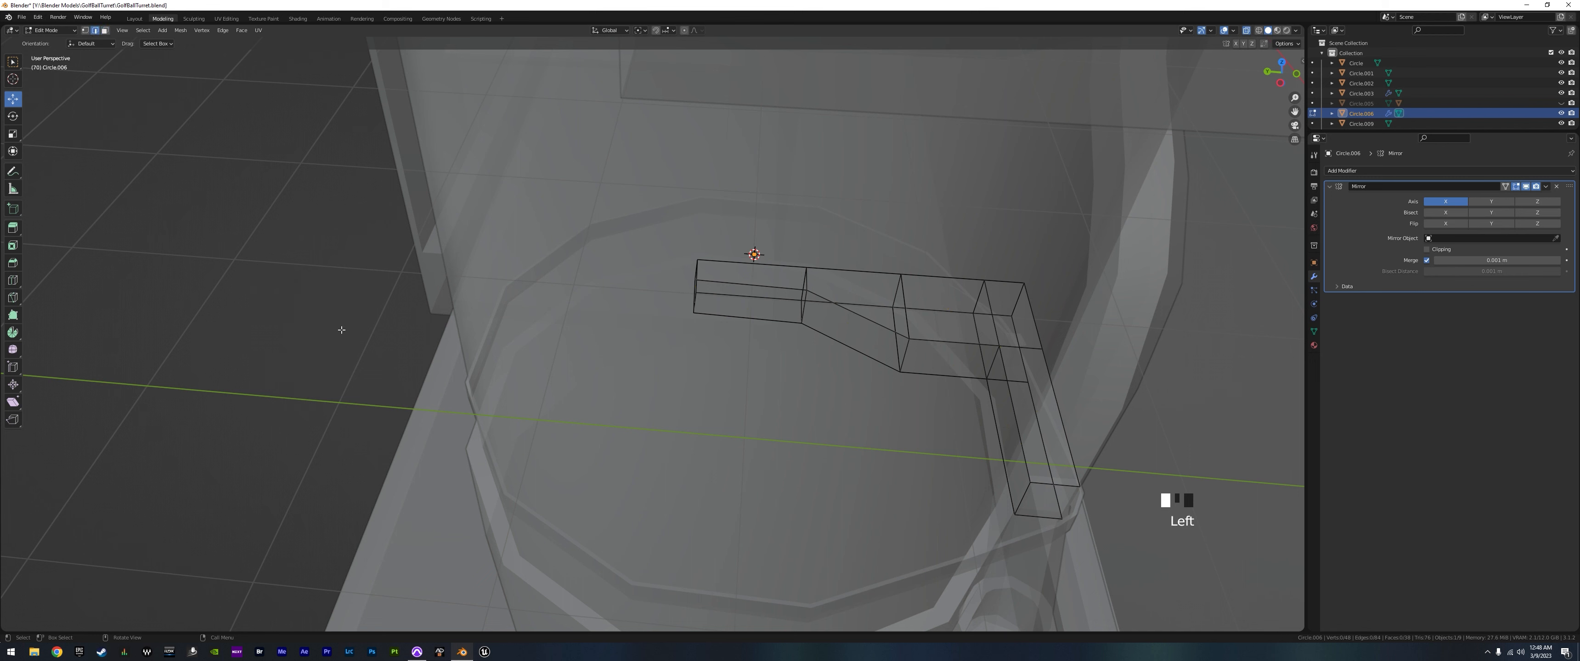
pyautogui.keyDown('alt'); pyautogui.click(1027, 468); pyautogui.keyUp('alt')
pyautogui.keyDown('alt'); pyautogui.keyDown('shift'); pyautogui.click(1048, 484); pyautogui.keyUp('shift'); pyautogui.keyUp('alt')
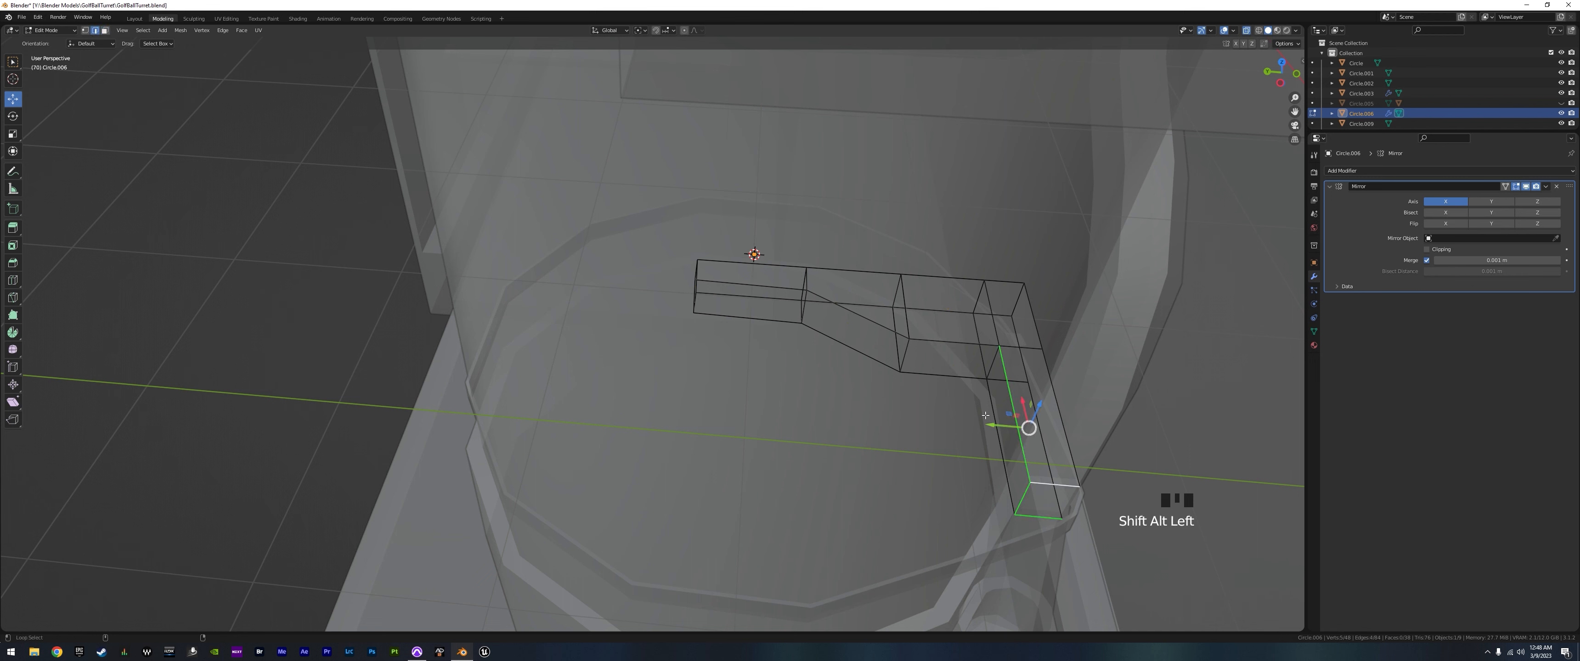
pyautogui.keyDown('alt'); pyautogui.keyDown('shift'); pyautogui.click(974, 347); pyautogui.keyUp('shift'); pyautogui.keyUp('alt')
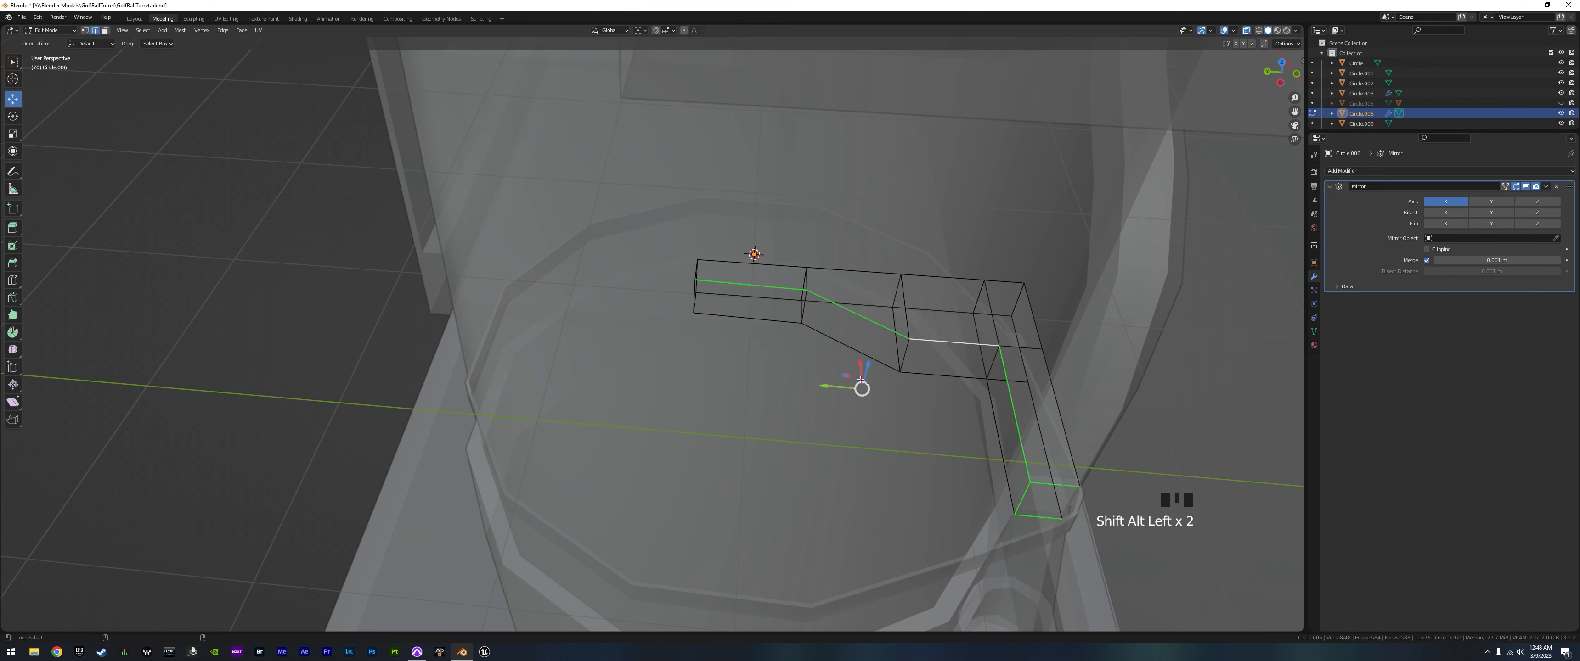
pyautogui.keyDown('alt'); pyautogui.keyDown('shift'); pyautogui.click(879, 361); pyautogui.keyUp('shift'); pyautogui.keyUp('alt')
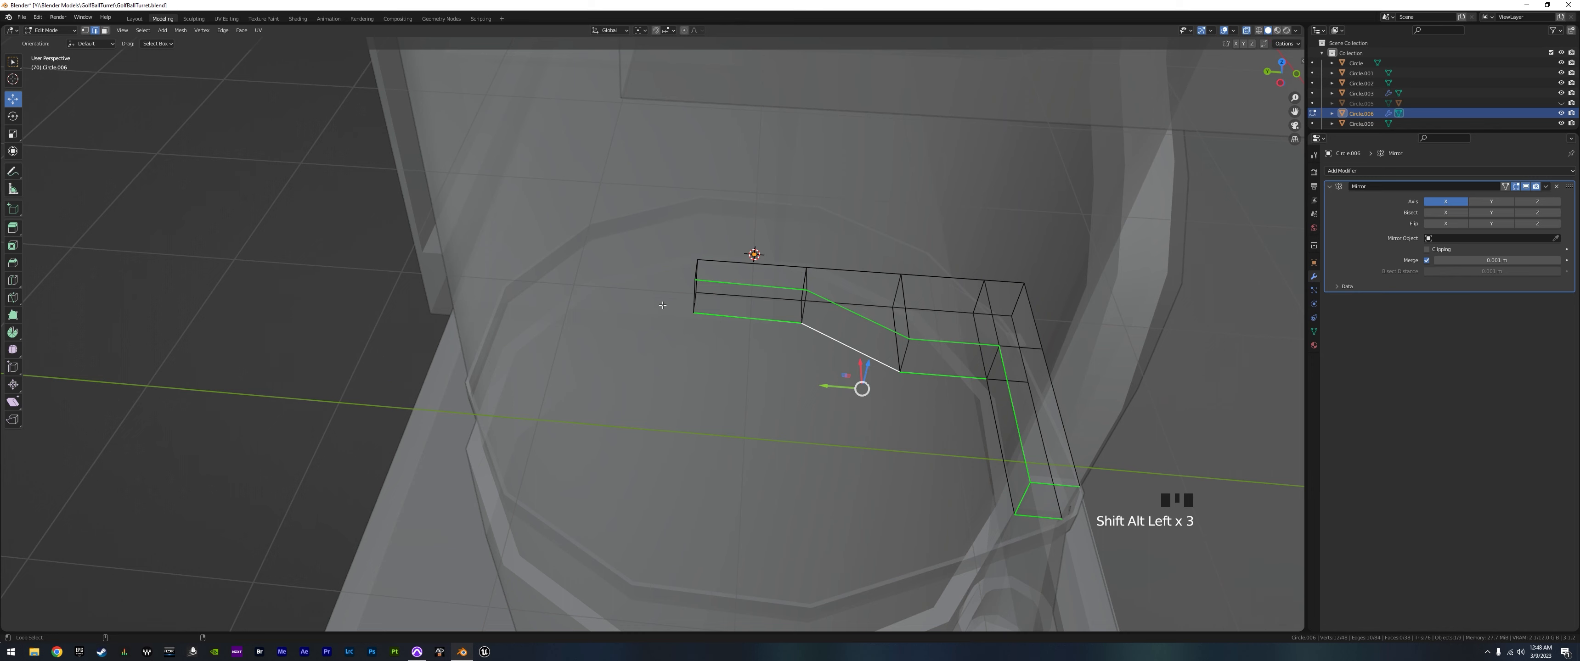
pyautogui.keyDown('alt'); pyautogui.keyDown('shift'); pyautogui.click(832, 270); pyautogui.keyUp('shift'); pyautogui.keyUp('alt')
pyautogui.keyDown('alt'); pyautogui.keyDown('shift'); pyautogui.click(947, 306); pyautogui.keyUp('shift'); pyautogui.keyUp('alt')
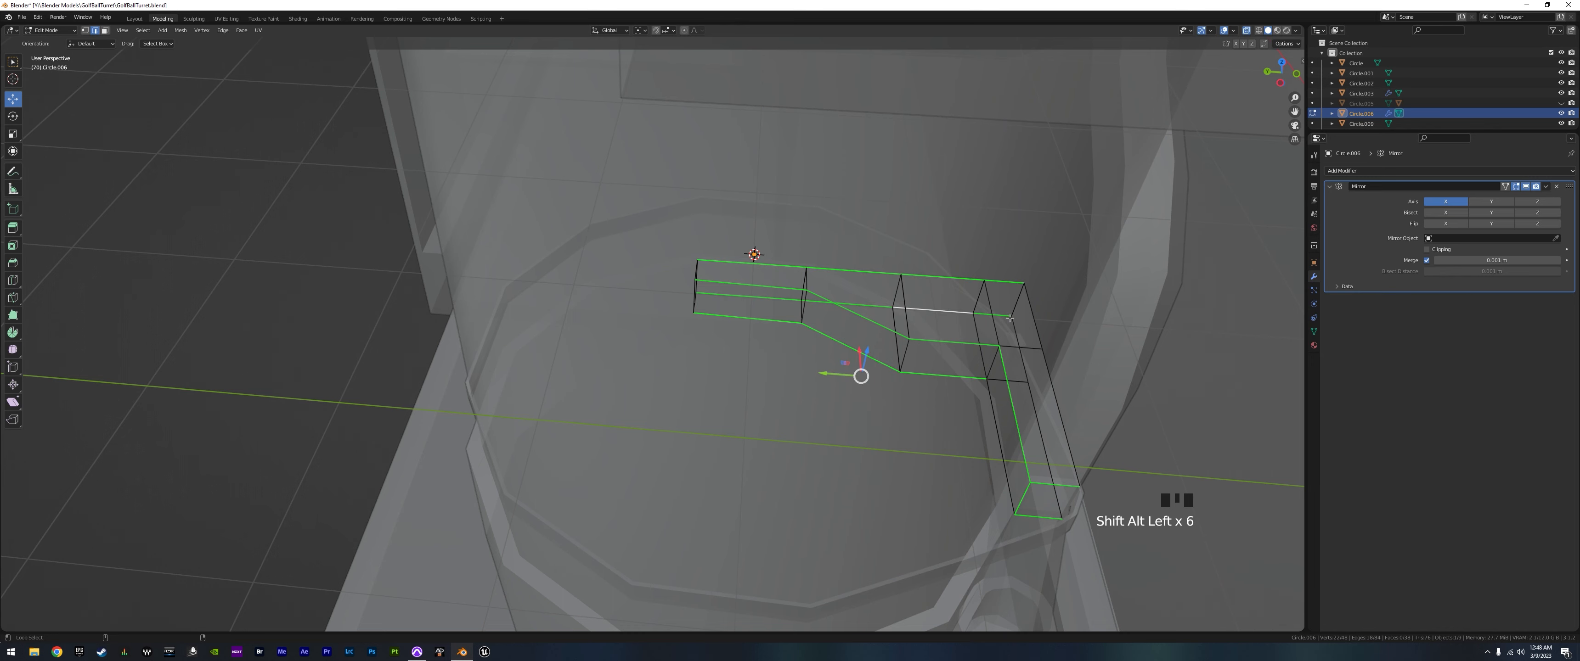
# - Refine the lower bracket's edge selection at the arm's tip and add the arm's remaining inner edge and the narrow end's edges
pyautogui.moveTo(1021, 402); pyautogui.dragTo(1083, 388, button='middle')
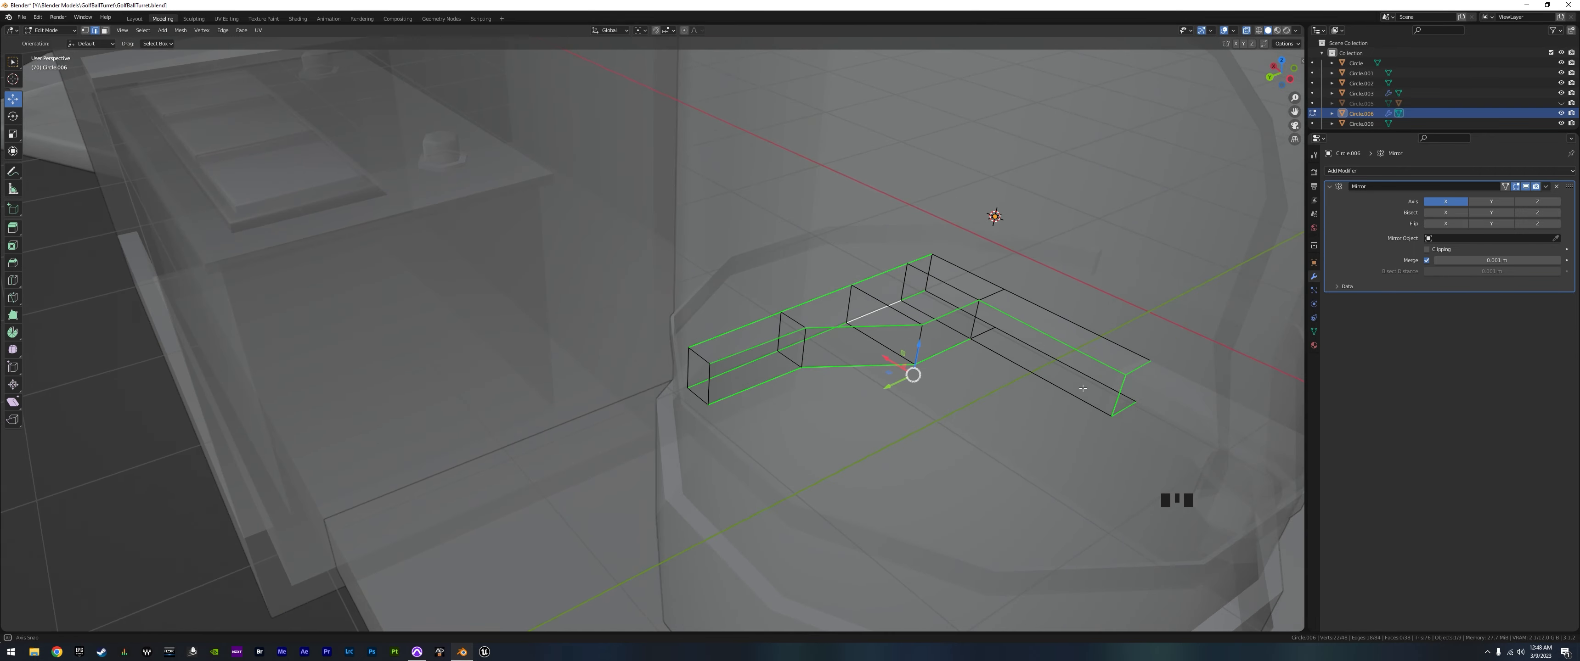
pyautogui.keyDown('shift'); pyautogui.click(1136, 369); pyautogui.keyUp('shift')
pyautogui.keyDown('alt'); pyautogui.keyDown('shift'); pyautogui.click(1081, 400); pyautogui.keyUp('shift'); pyautogui.keyUp('alt')
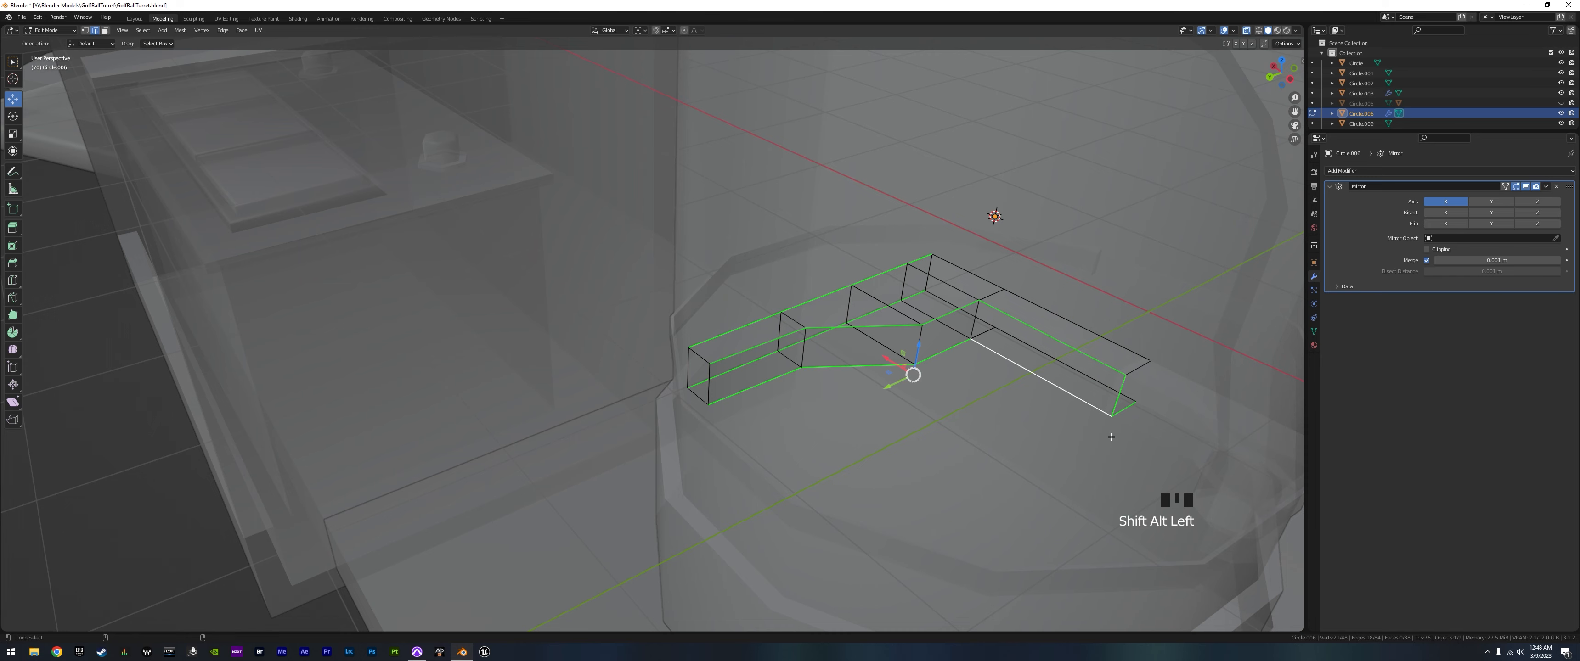
pyautogui.keyDown('shift'); pyautogui.click(708, 386); pyautogui.keyUp('shift')
pyautogui.moveTo(779, 411); pyautogui.dragTo(814, 376, button='middle')
pyautogui.keyDown('shift'); pyautogui.click(814, 376); pyautogui.keyUp('shift')
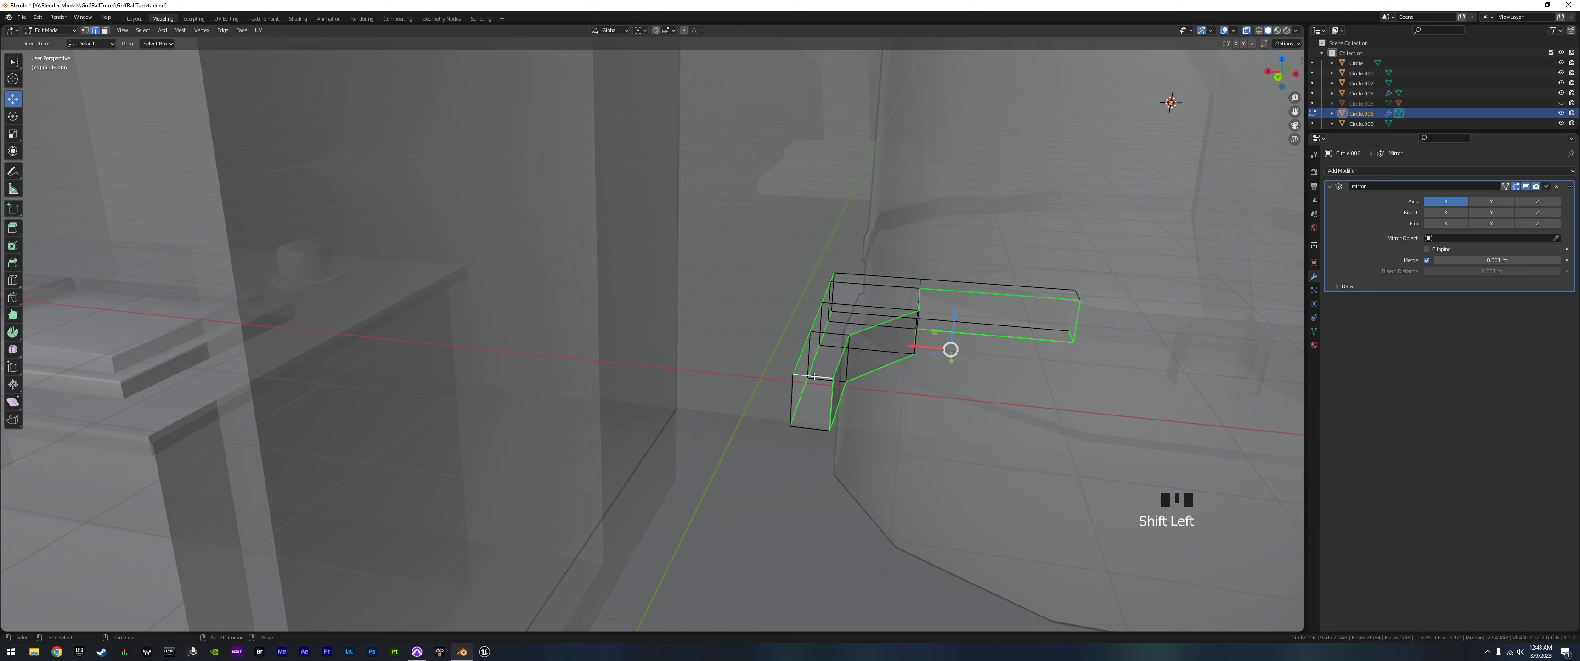
pyautogui.keyDown('shift'); pyautogui.click(811, 425); pyautogui.keyUp('shift')
pyautogui.moveTo(810, 426); pyautogui.dragTo(1067, 439, button='middle')
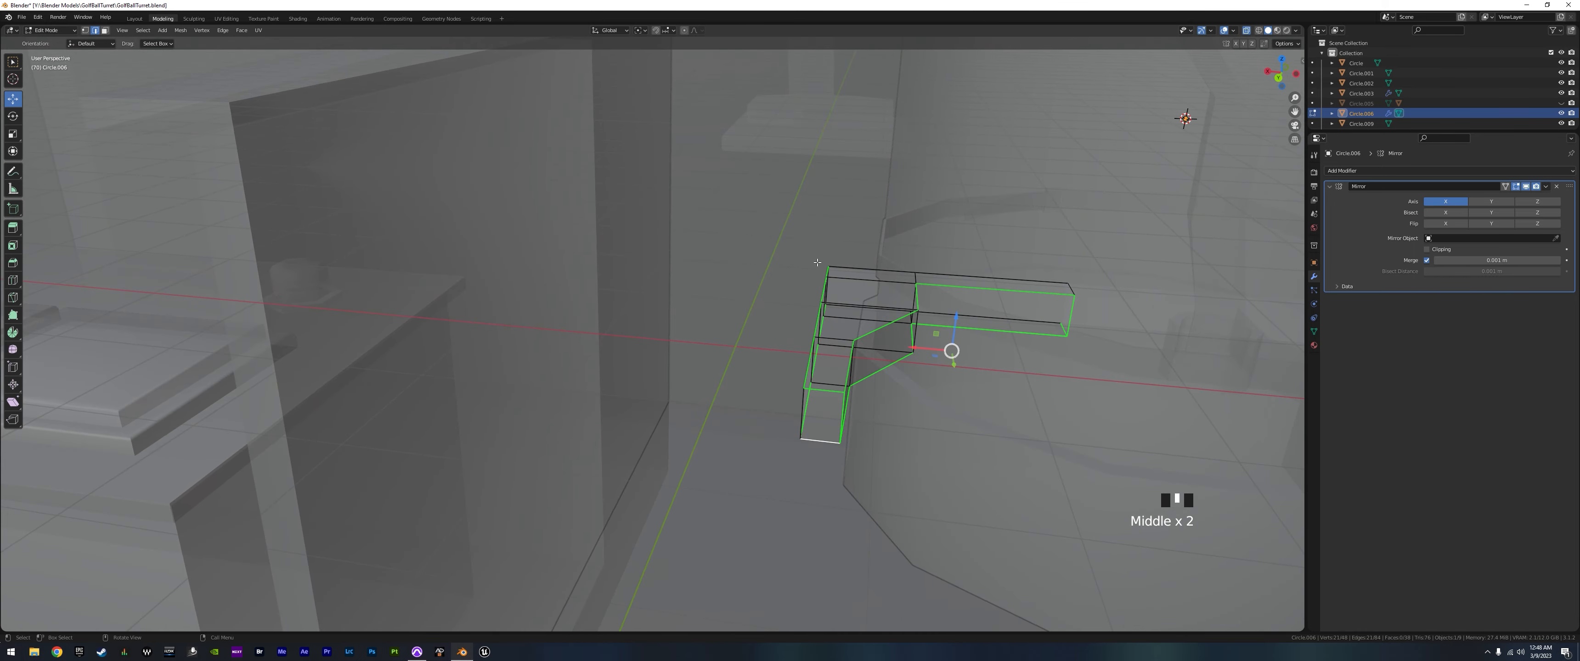
pyautogui.moveTo(817, 262); pyautogui.dragTo(688, 333, button='middle')
pyautogui.moveTo(1009, 341); pyautogui.dragTo(1085, 398, button='middle')
pyautogui.keyDown('shift'); pyautogui.click(1111, 464); pyautogui.keyUp('shift')
# - Add the upper bracket's inner and outer lengthwise edge loops and the narrow end's edges to the seam selection
pyautogui.moveTo(1110, 464); pyautogui.dragTo(1089, 349, button='middle')
pyautogui.moveTo(769, 378); pyautogui.dragTo(937, 303, button='middle')
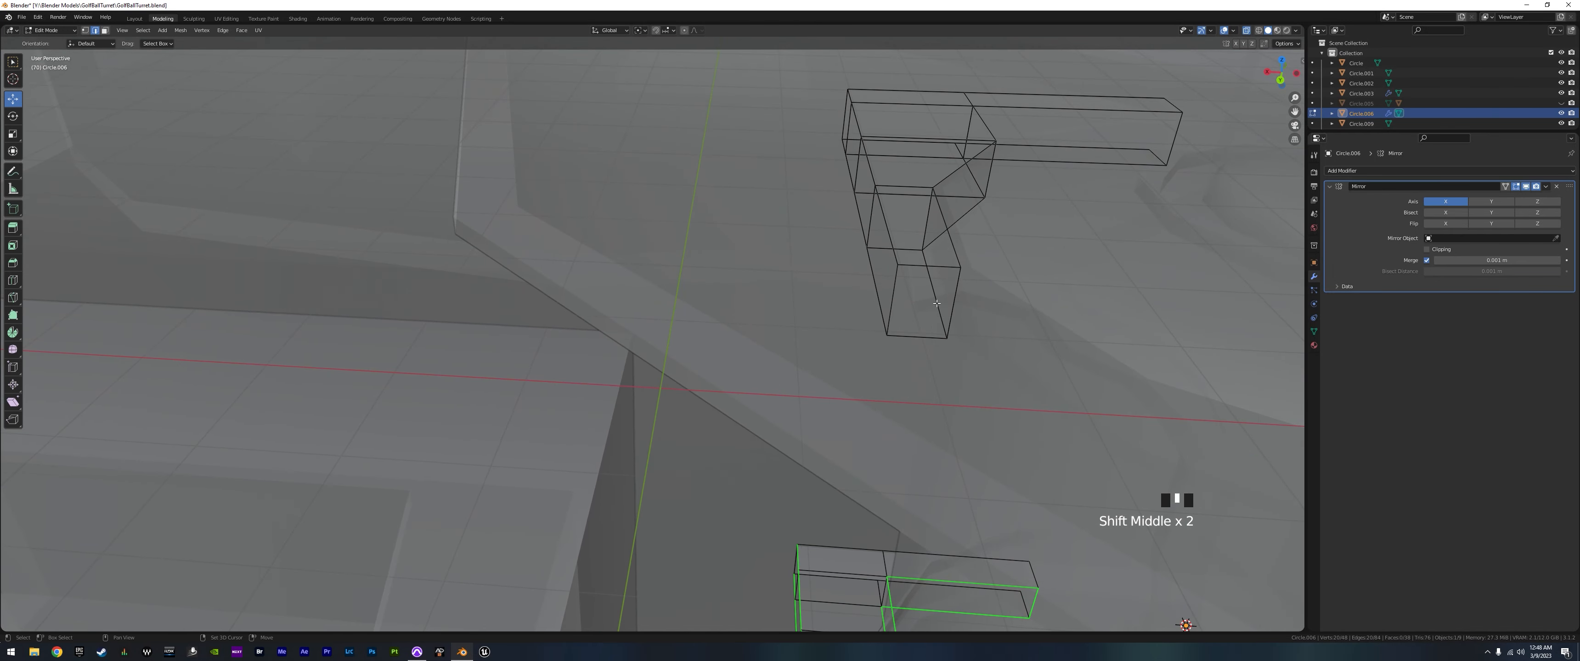
pyautogui.keyDown('shift'); pyautogui.click(951, 297); pyautogui.keyUp('shift')
pyautogui.keyDown('alt'); pyautogui.keyDown('shift'); pyautogui.click(949, 289); pyautogui.keyUp('shift'); pyautogui.keyUp('alt')
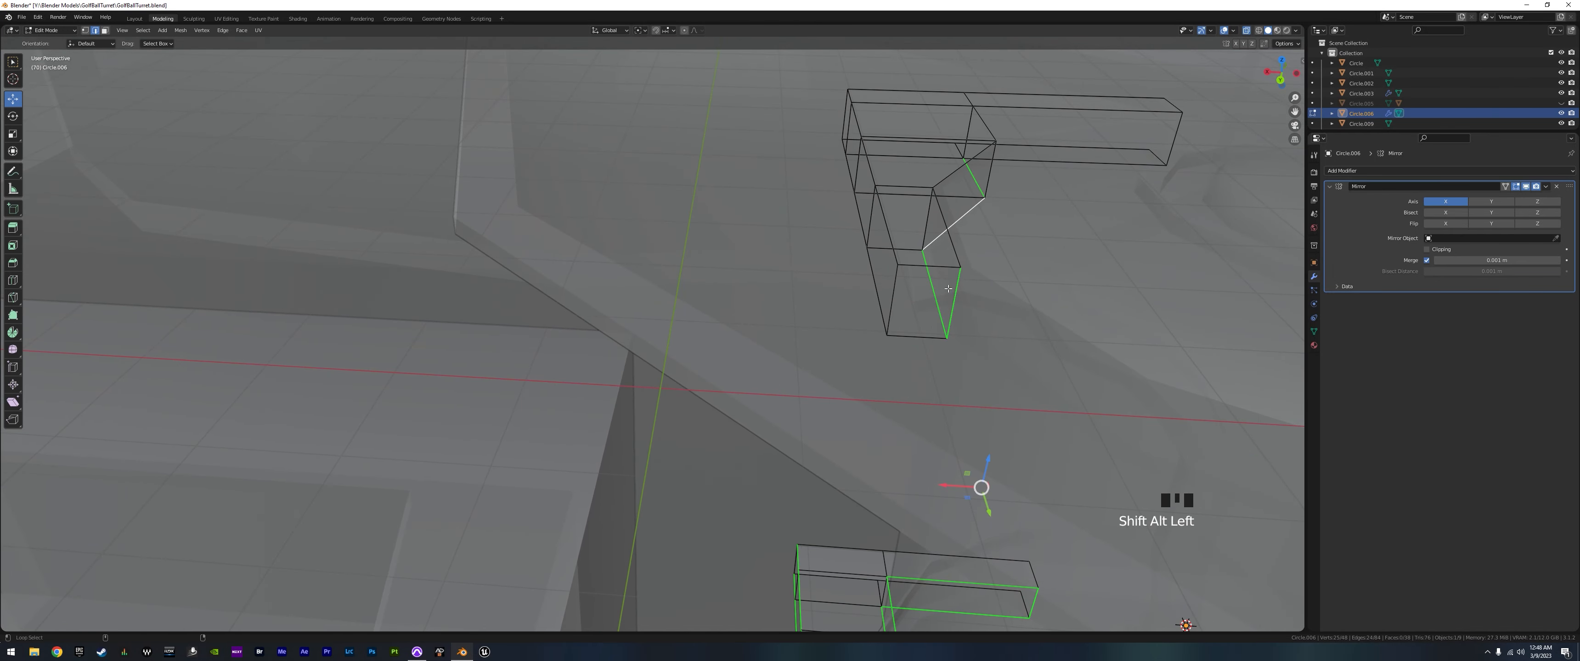
pyautogui.keyDown('alt'); pyautogui.keyDown('shift'); pyautogui.click(955, 253); pyautogui.keyUp('shift'); pyautogui.keyUp('alt')
pyautogui.keyDown('alt'); pyautogui.keyDown('shift'); pyautogui.click(889, 235); pyautogui.keyUp('shift'); pyautogui.keyUp('alt')
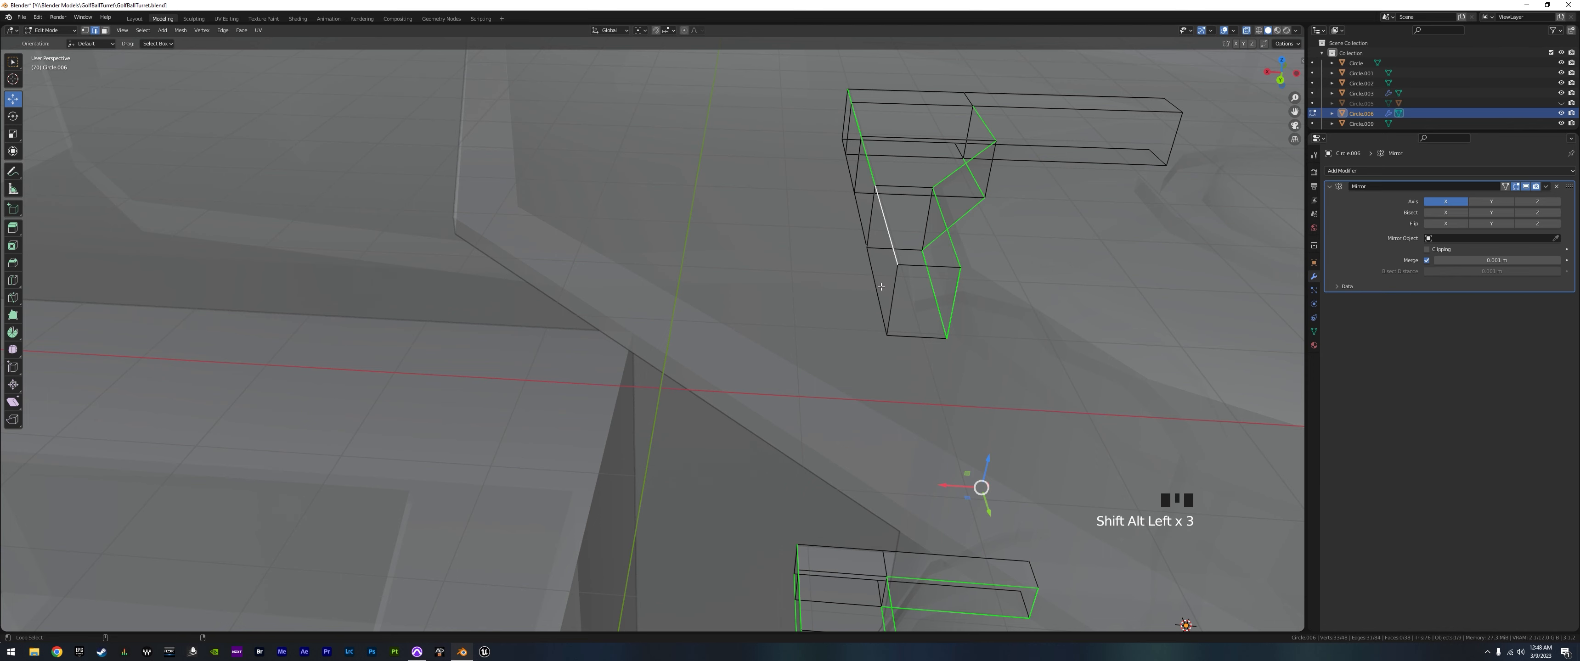
pyautogui.keyDown('alt'); pyautogui.keyDown('shift'); pyautogui.click(879, 288); pyautogui.keyUp('shift'); pyautogui.keyUp('alt')
pyautogui.keyDown('shift'); pyautogui.click(914, 267); pyautogui.keyUp('shift')
pyautogui.keyDown('shift'); pyautogui.click(917, 337); pyautogui.keyUp('shift')
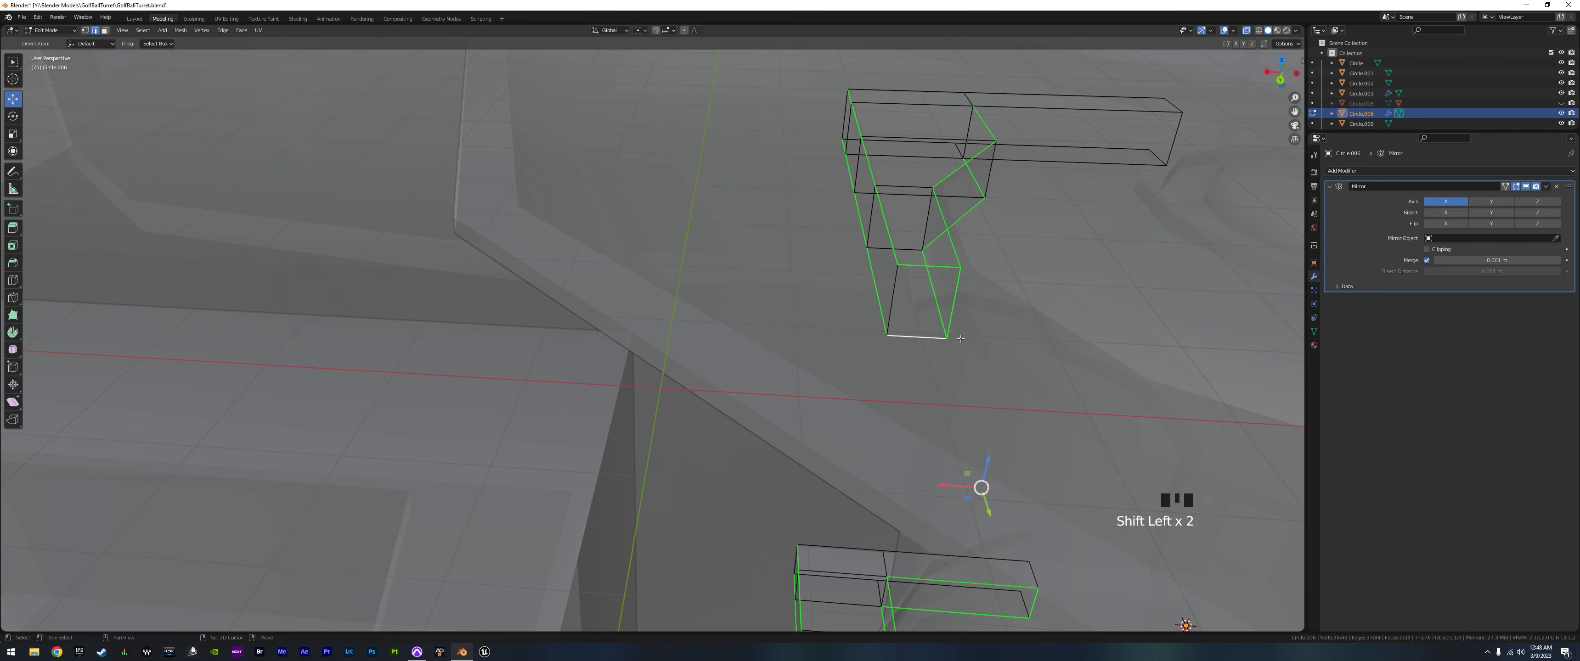
# - Add the inner edges of the upper bracket's arm to the selection and mark all selected edges as seams
pyautogui.keyDown('shift'); pyautogui.moveTo(1104, 175); pyautogui.dragTo(851, 275, button='middle'); pyautogui.keyUp('shift')
pyautogui.keyDown('alt'); pyautogui.keyDown('shift'); pyautogui.click(833, 265); pyautogui.keyUp('shift'); pyautogui.keyUp('alt')
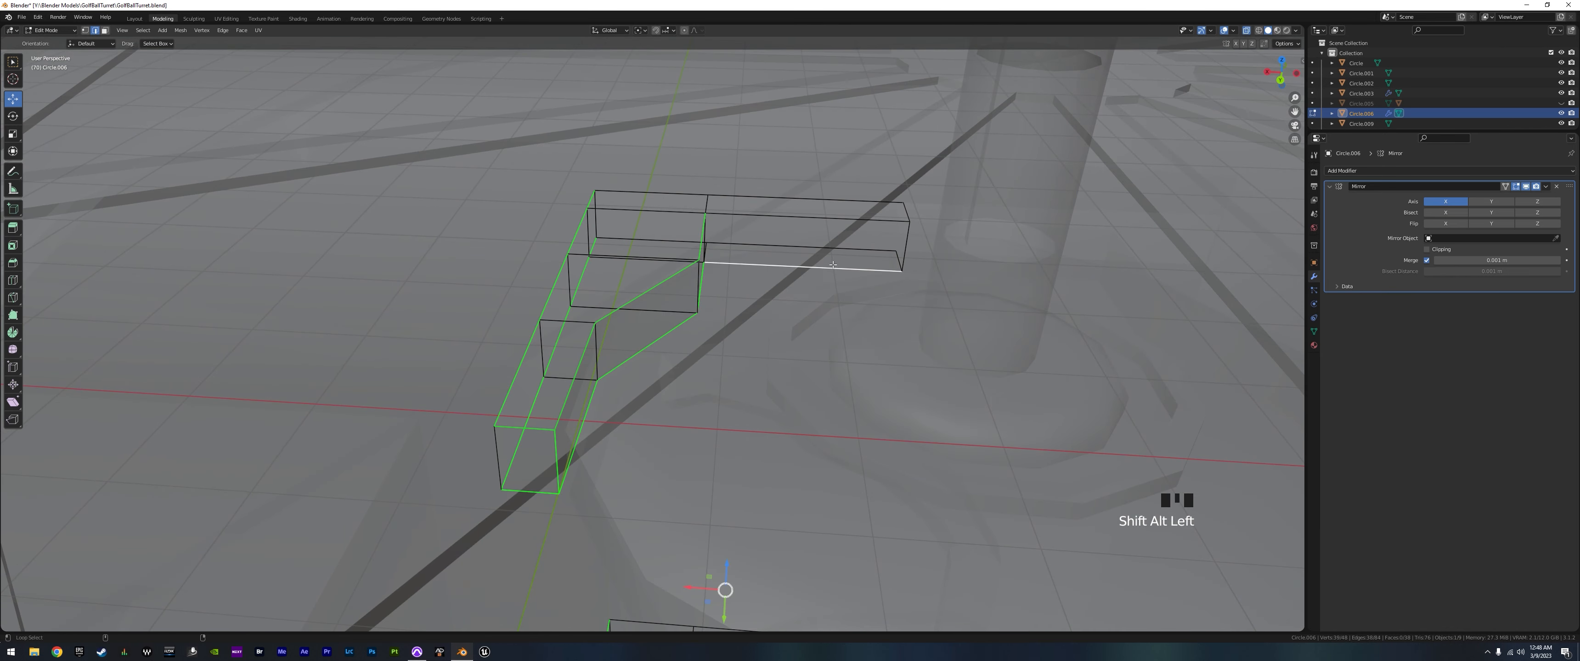
pyautogui.keyDown('alt'); pyautogui.keyDown('shift'); pyautogui.click(847, 219); pyautogui.keyUp('shift'); pyautogui.keyUp('alt')
pyautogui.moveTo(847, 219); pyautogui.dragTo(788, 311, button='middle')
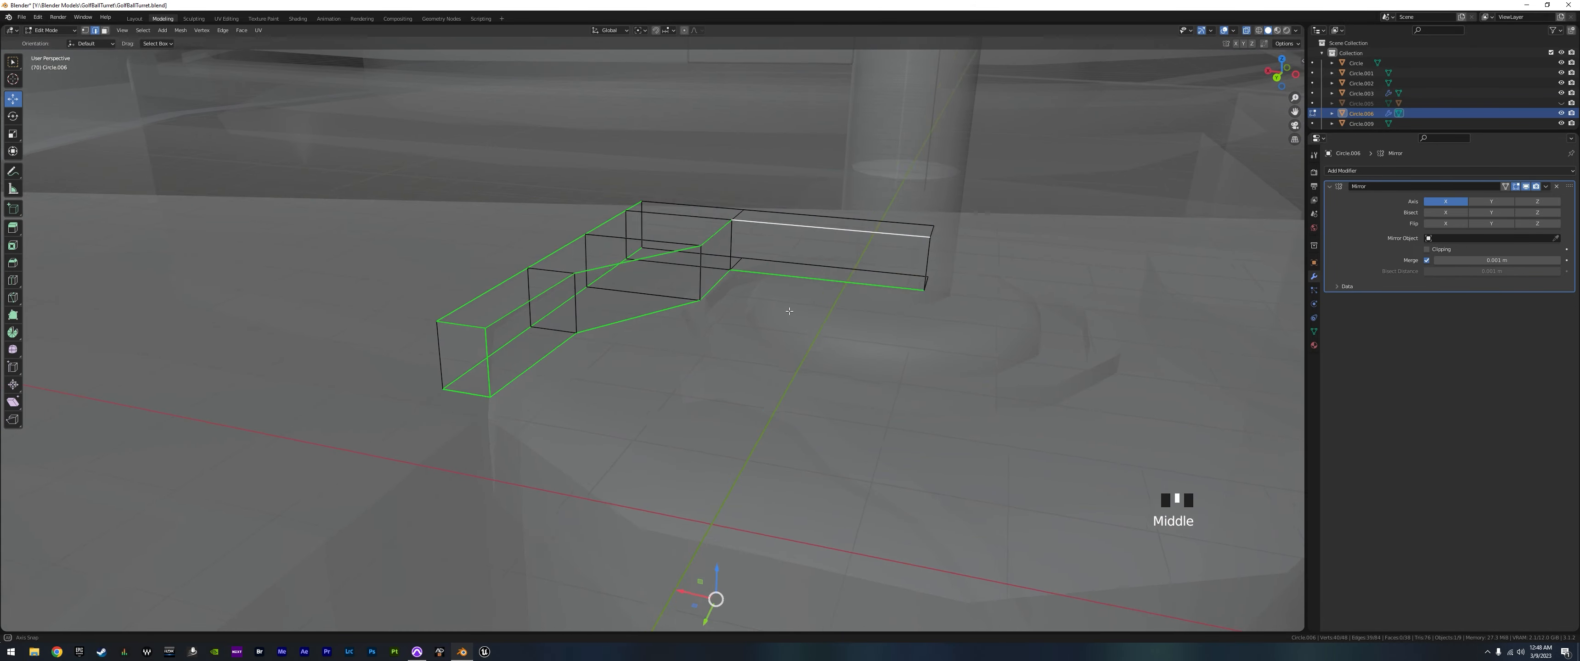
pyautogui.scroll(-3, 788, 311)
pyautogui.keyDown('shift'); pyautogui.moveTo(767, 436); pyautogui.dragTo(880, 409, button='middle'); pyautogui.keyUp('shift')
pyautogui.hotkey('ctrl', 'e')
pyautogui.scroll(-2, 972, 397)
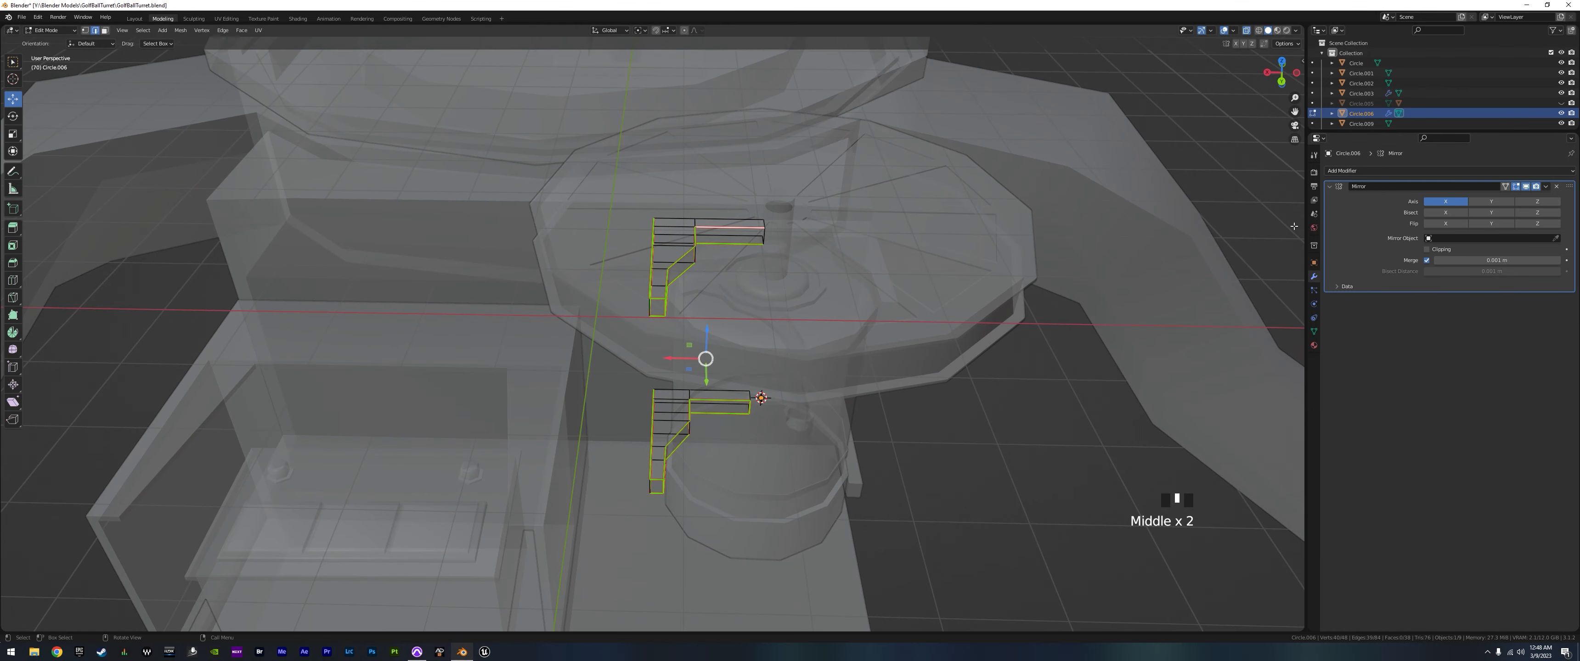
# - Apply the Mirror modifier to the bracket object
pyautogui.press('Tab')
pyautogui.click(1546, 186)
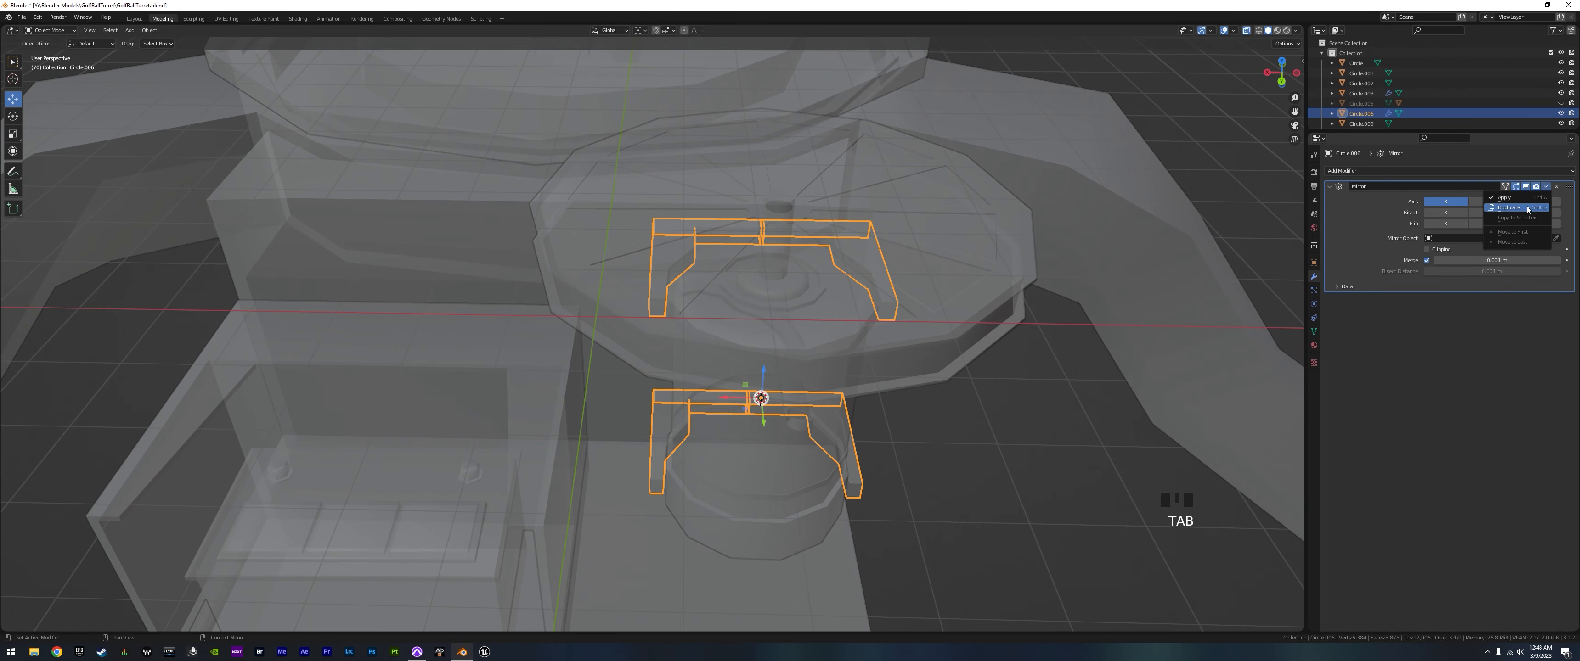
pyautogui.click(1515, 198)
pyautogui.moveTo(914, 331); pyautogui.dragTo(933, 325, button='middle')
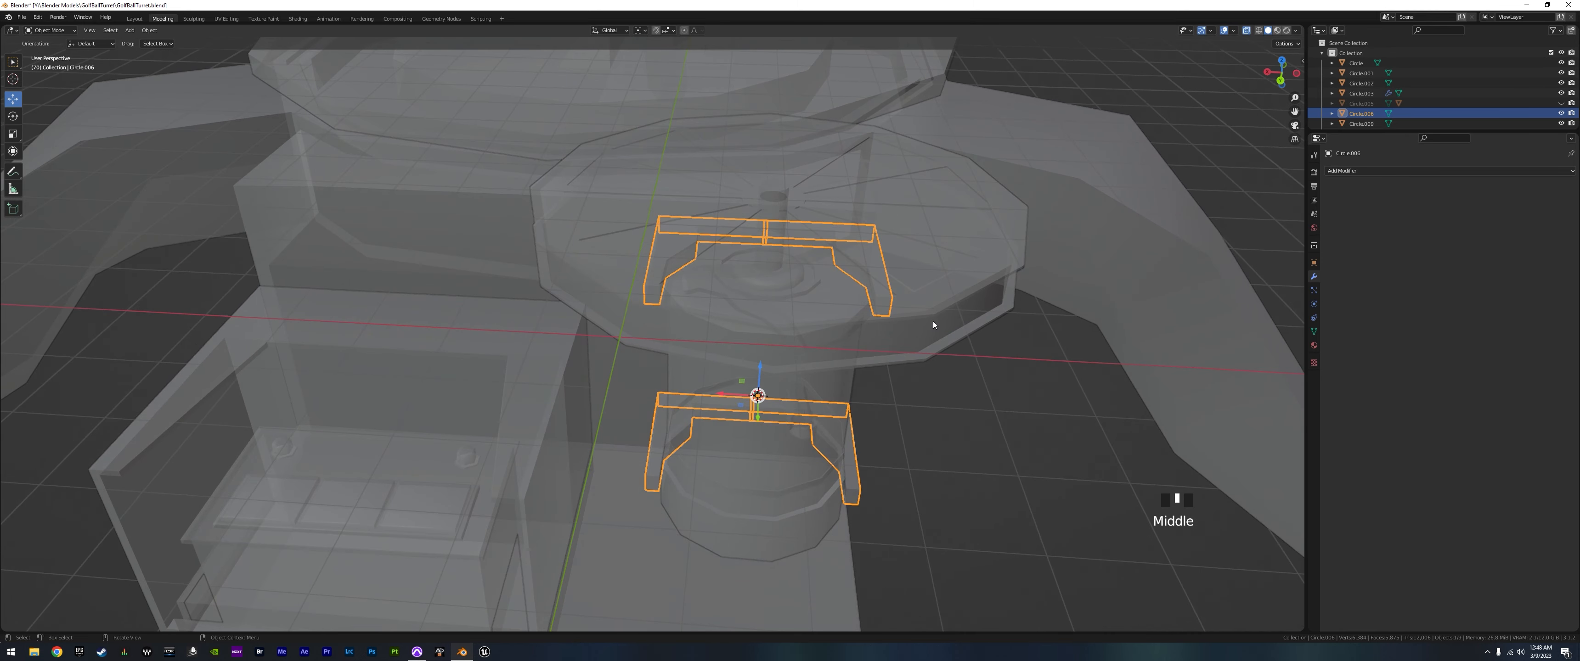
# - Flatten both brackets' centre edges to 0 scale along X and merge all vertices by distance
pyautogui.press('Tab')
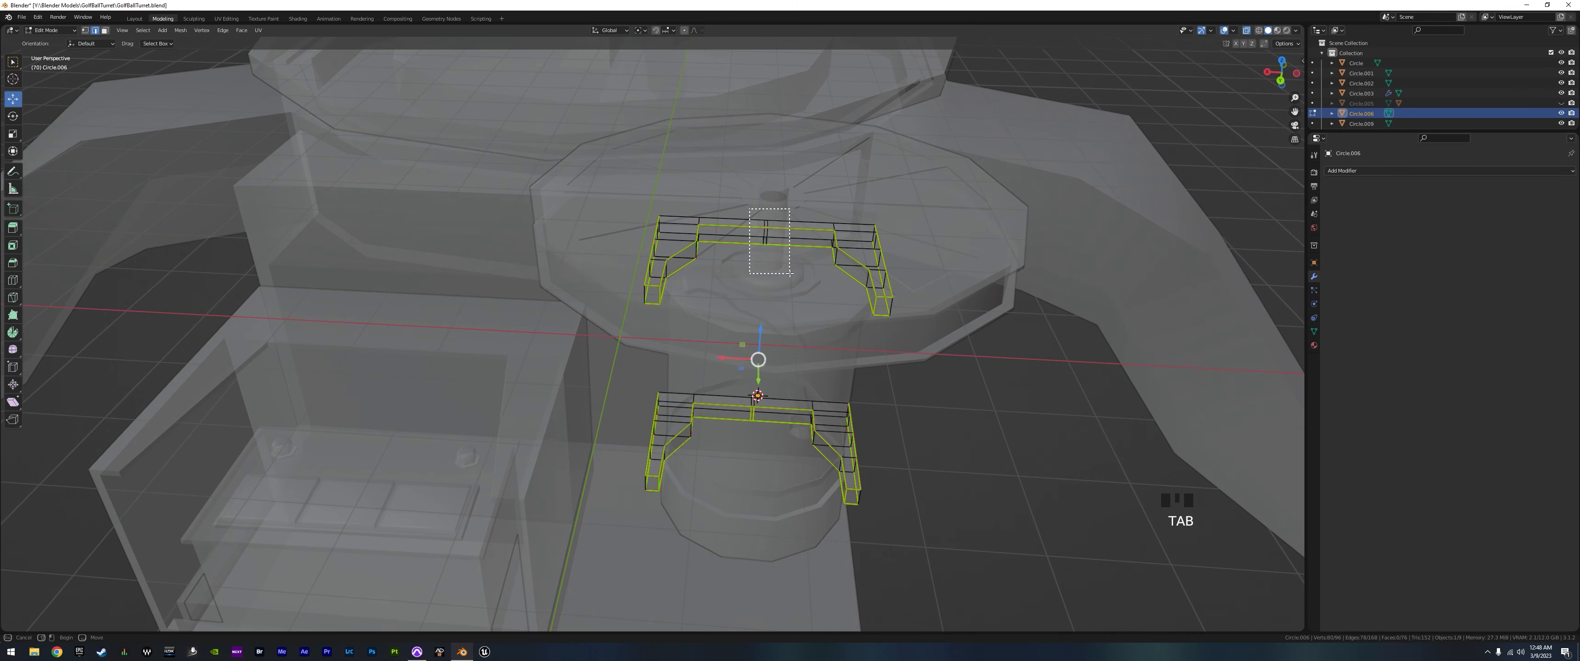
pyautogui.click(766, 238)
pyautogui.keyDown('shift'); pyautogui.click(753, 409); pyautogui.keyUp('shift')
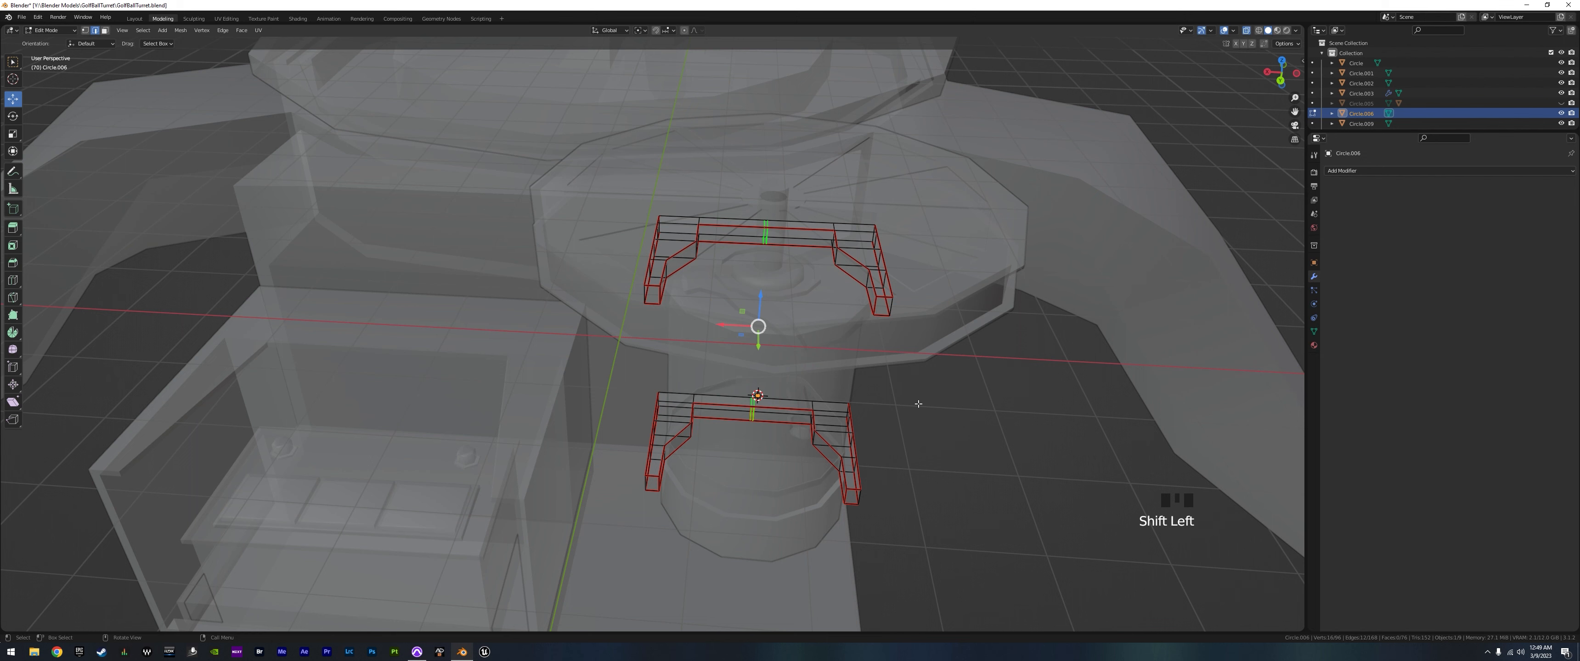
pyautogui.press('s')
pyautogui.press('x')
pyautogui.press('0')
pyautogui.press('Return')
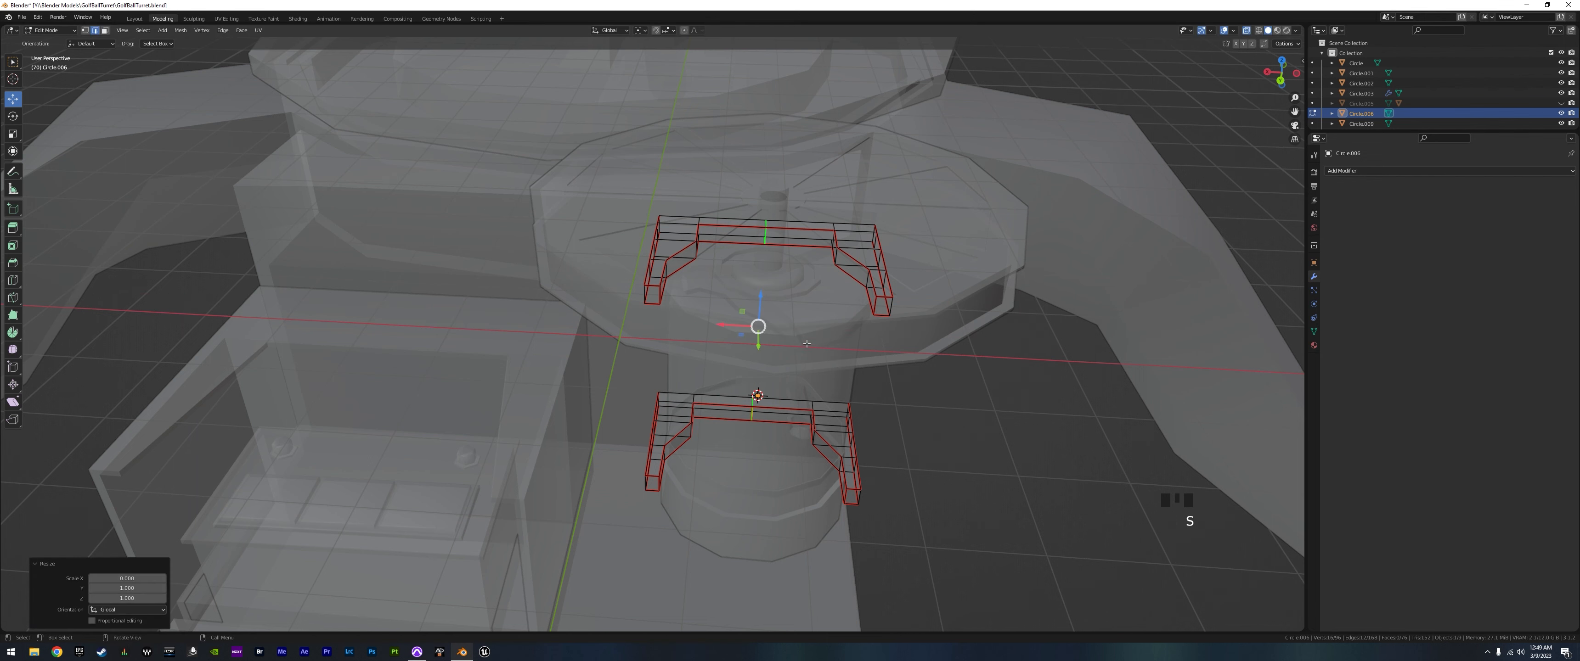
pyautogui.press('a')
pyautogui.press('m')
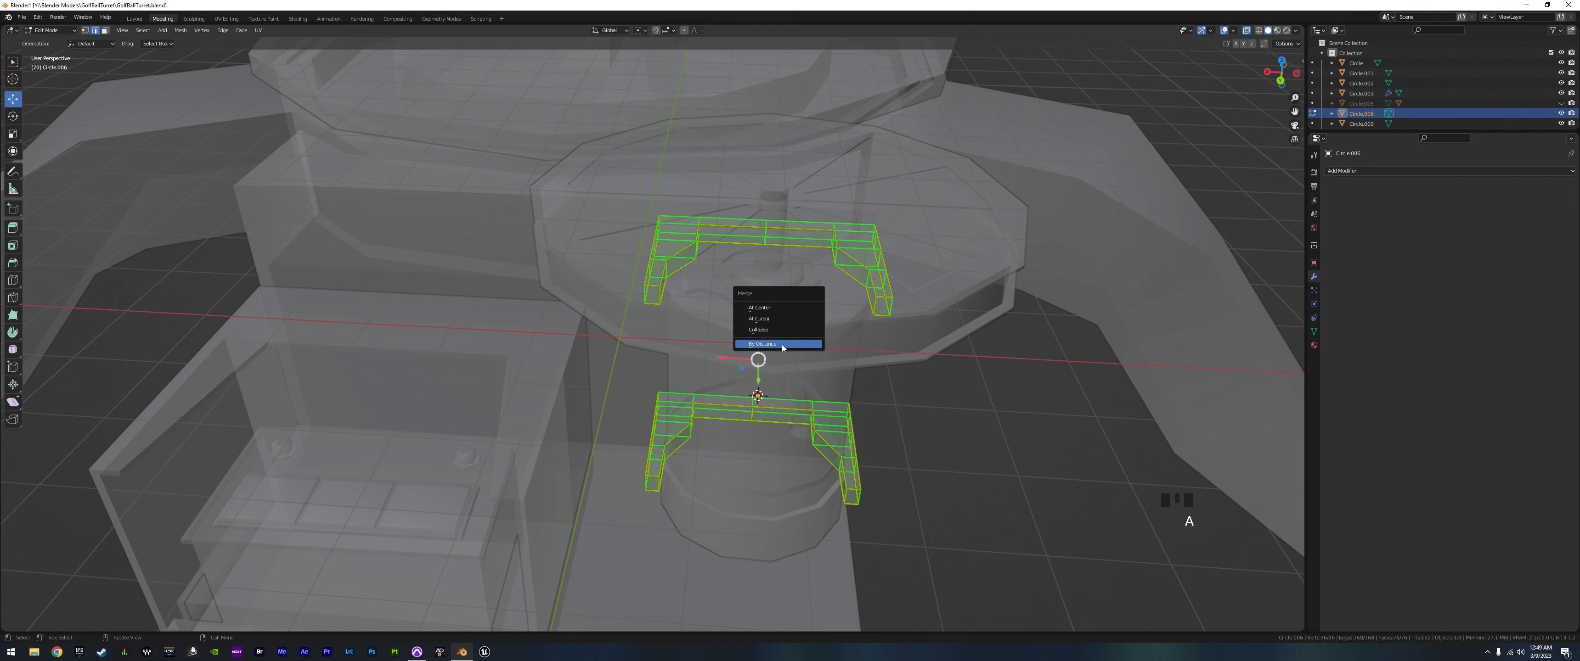
pyautogui.click(782, 344)
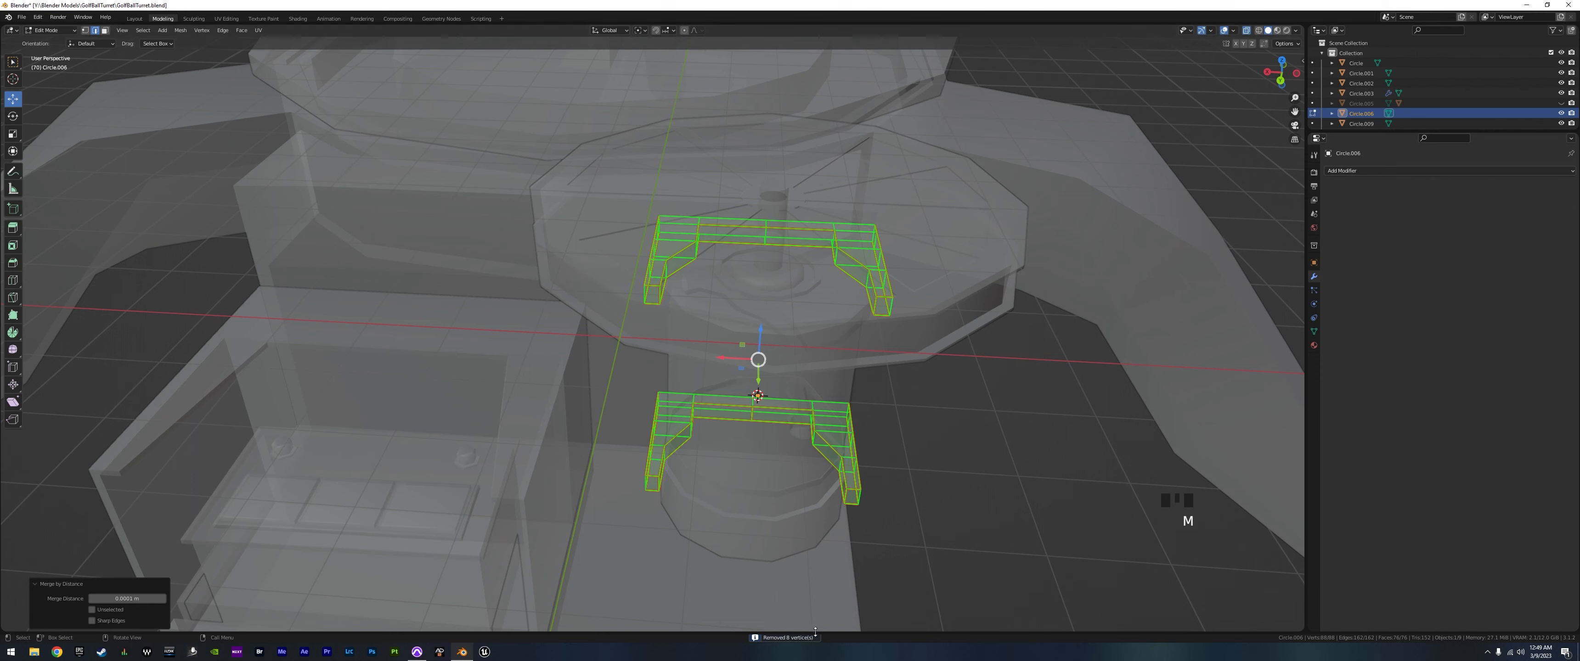
# - Select the upper bracket's centre edges and examine both brackets against the motor, base and wheel column
pyautogui.moveTo(815, 630); pyautogui.dragTo(757, 246, button='middle')
pyautogui.keyDown('alt'); pyautogui.click(757, 241); pyautogui.keyUp('alt')
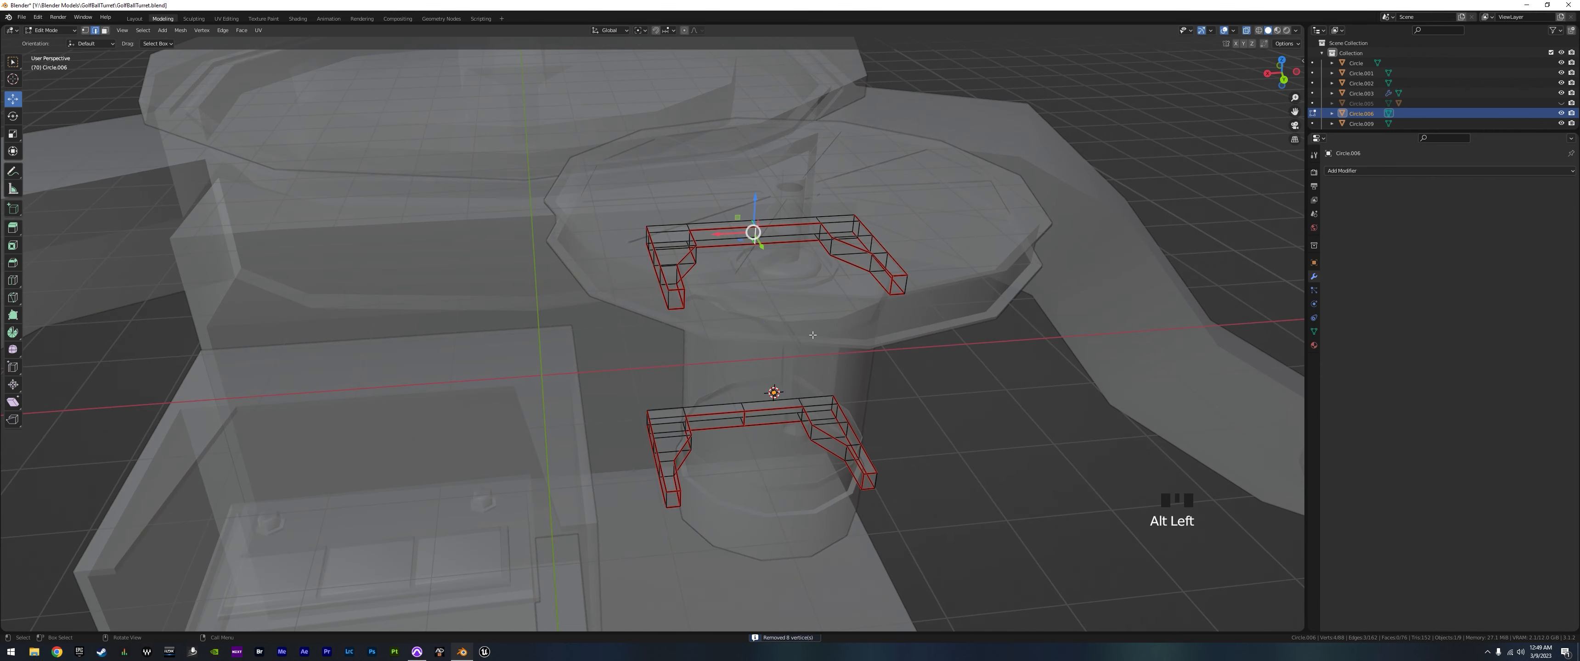
pyautogui.scroll(2, 830, 290)
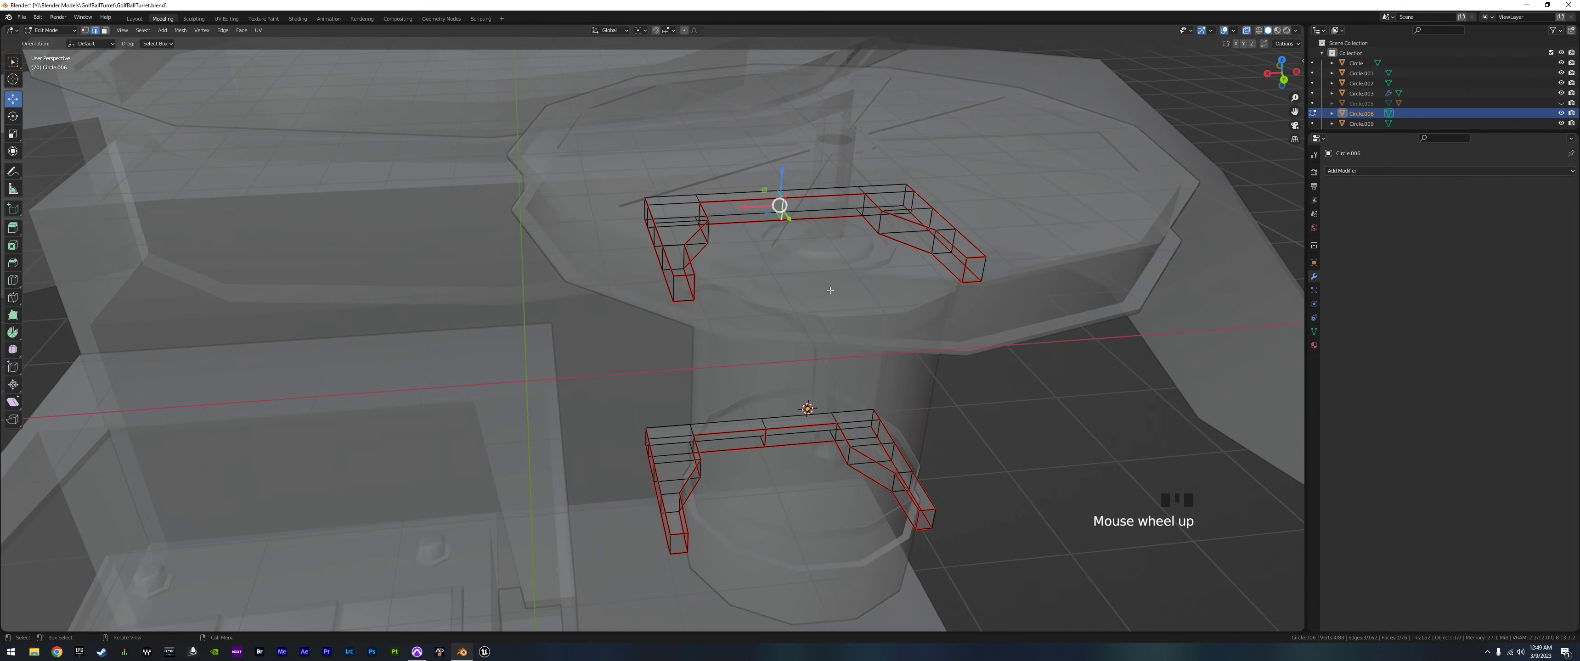
pyautogui.moveTo(830, 290); pyautogui.dragTo(848, 318, button='middle')
pyautogui.scroll(-1, 815, 340)
pyautogui.keyDown('shift'); pyautogui.moveTo(816, 264); pyautogui.dragTo(928, 526, button='middle'); pyautogui.keyUp('shift')
pyautogui.keyDown('shift'); pyautogui.moveTo(622, 182); pyautogui.dragTo(691, 265, button='middle'); pyautogui.keyUp('shift')
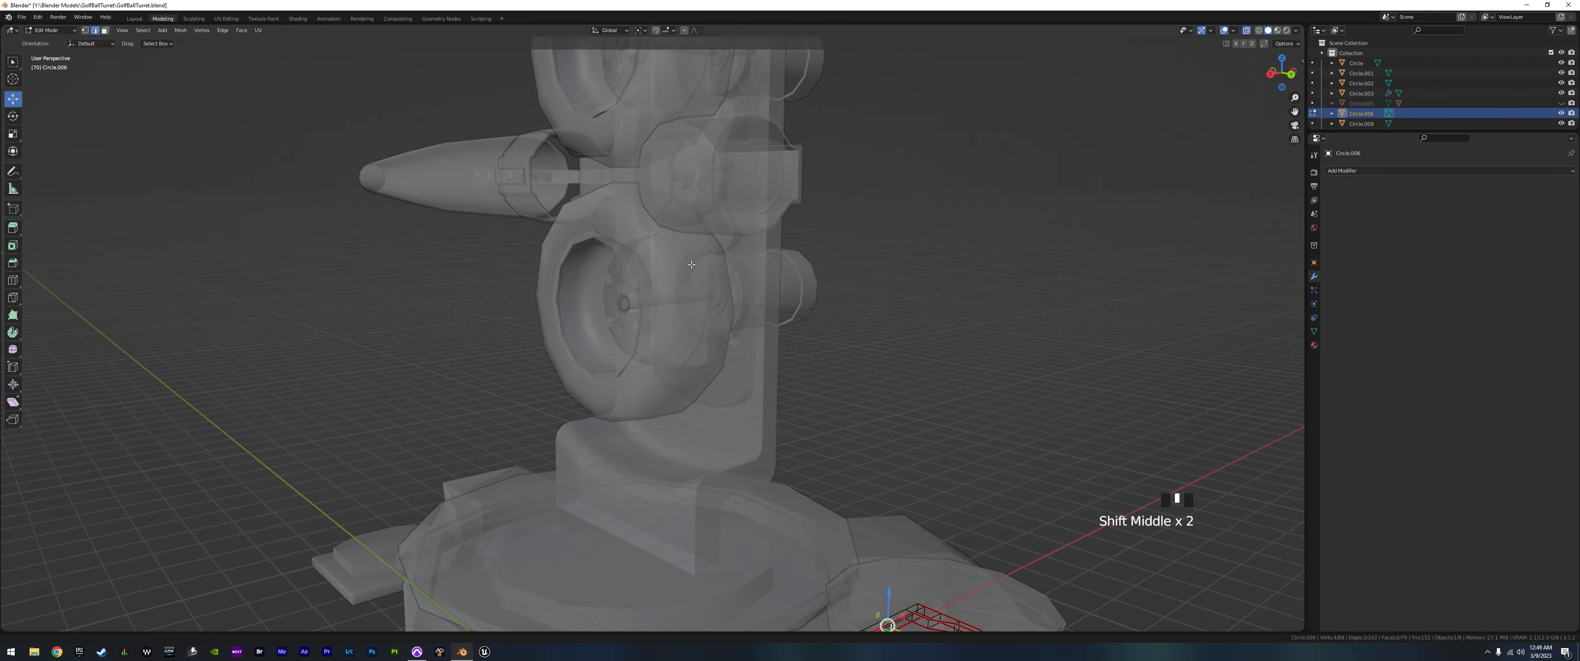
pyautogui.press('Tab')
pyautogui.moveTo(839, 296); pyautogui.dragTo(852, 170, button='middle')
pyautogui.scroll(-1, 823, 329)
pyautogui.scroll(2, 834, 299)
pyautogui.keyDown('shift'); pyautogui.moveTo(834, 300); pyautogui.dragTo(787, 356, button='middle'); pyautogui.keyUp('shift')
pyautogui.scroll(-1, 806, 378)
pyautogui.press('Tab')
pyautogui.press('Tab')
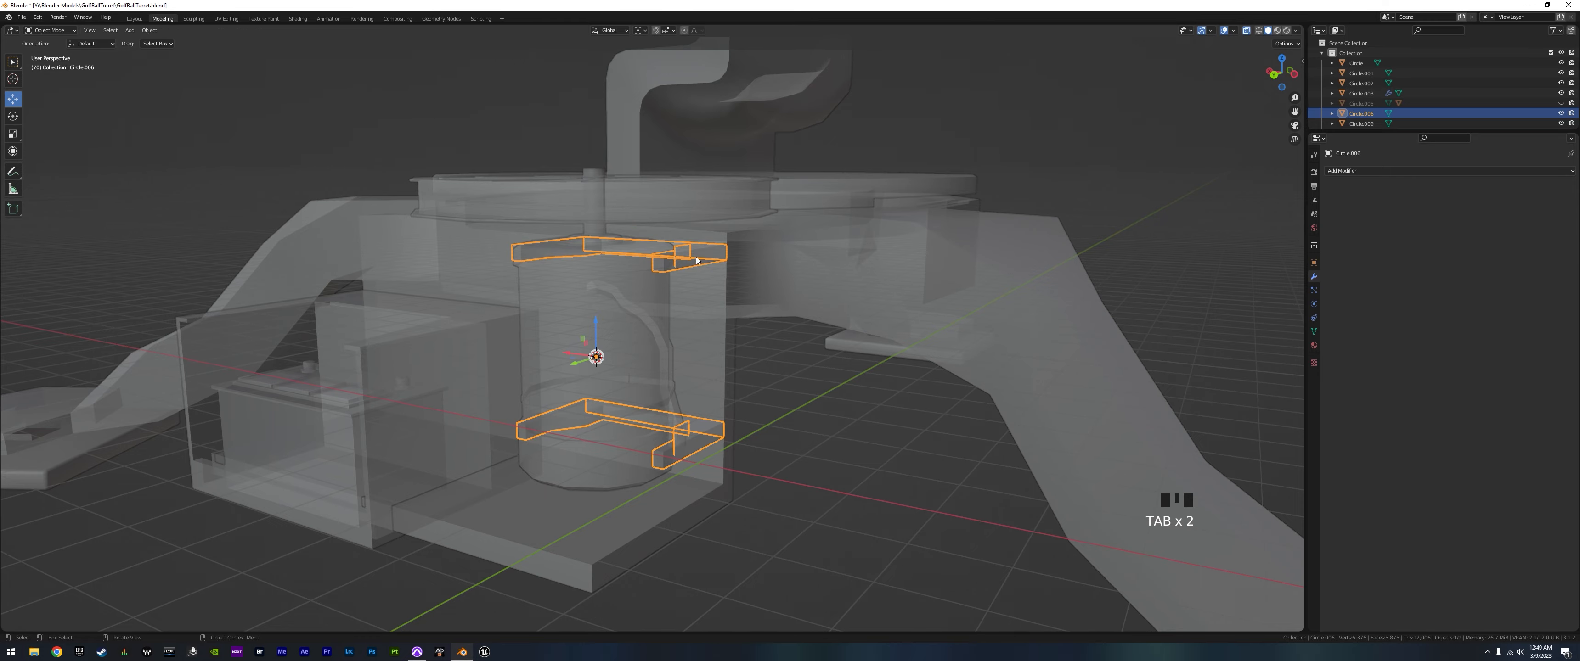
pyautogui.keyDown('shift'); pyautogui.click(611, 285); pyautogui.keyUp('shift')
pyautogui.moveTo(744, 448); pyautogui.dragTo(759, 456, button='middle')
pyautogui.scroll(-1, 643, 431)
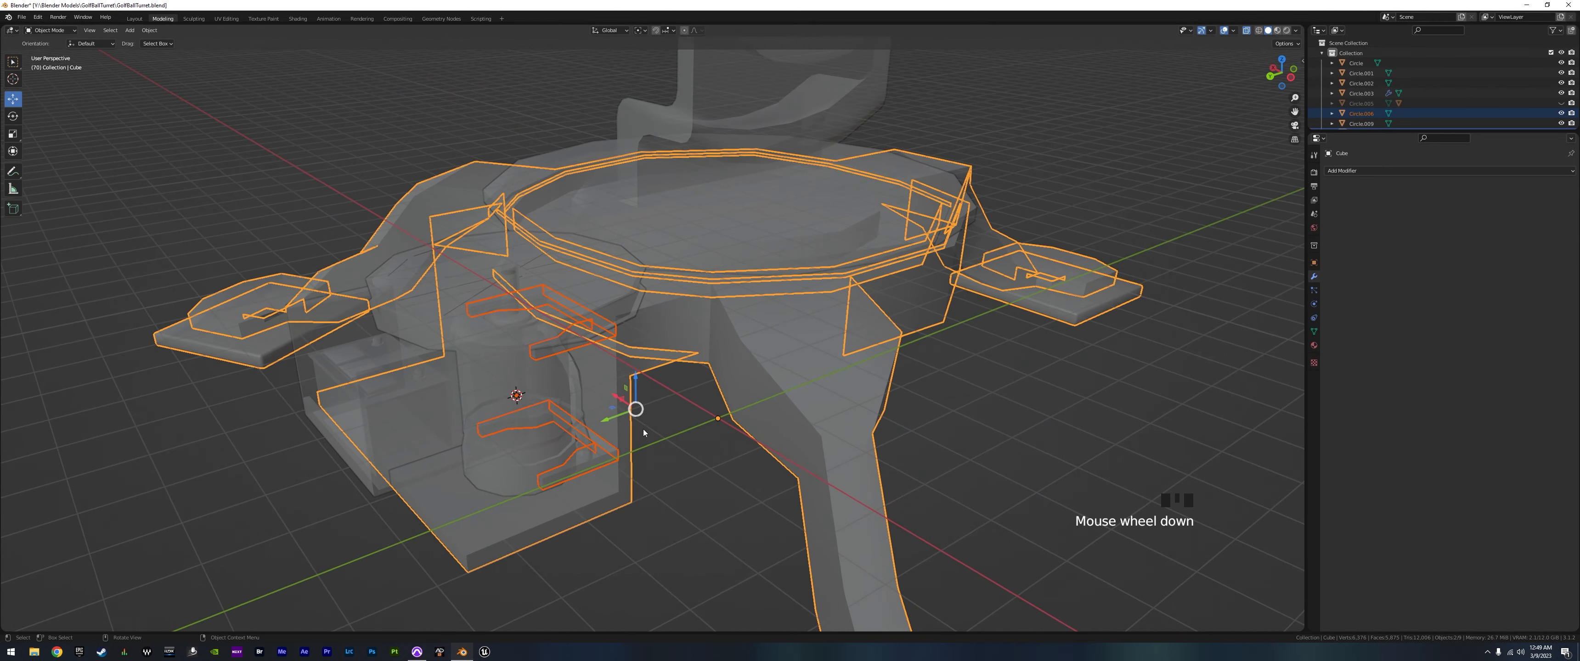
pyautogui.click(545, 353)
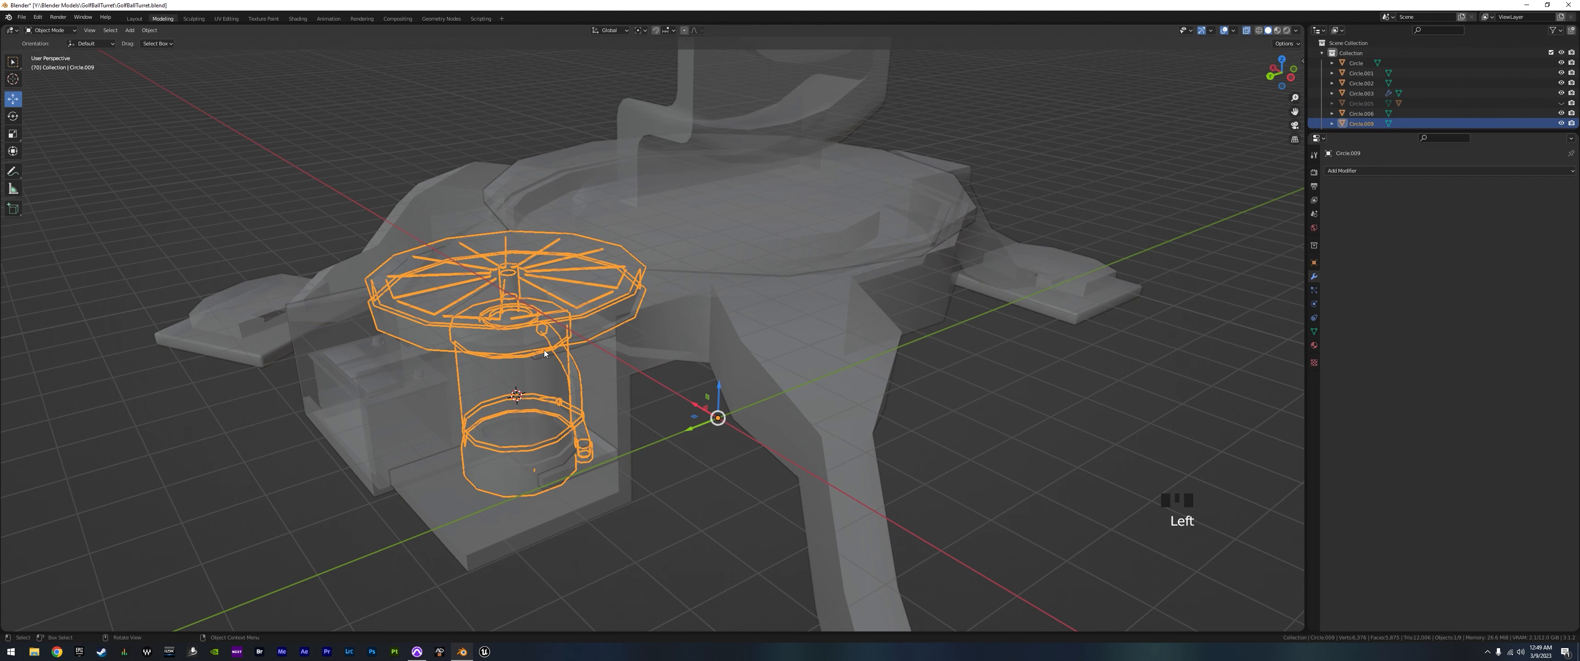
# - Join the two bracket clamps with the motor and pulley object, using solid display to pick them
pyautogui.click(559, 476)
pyautogui.click(1247, 32)
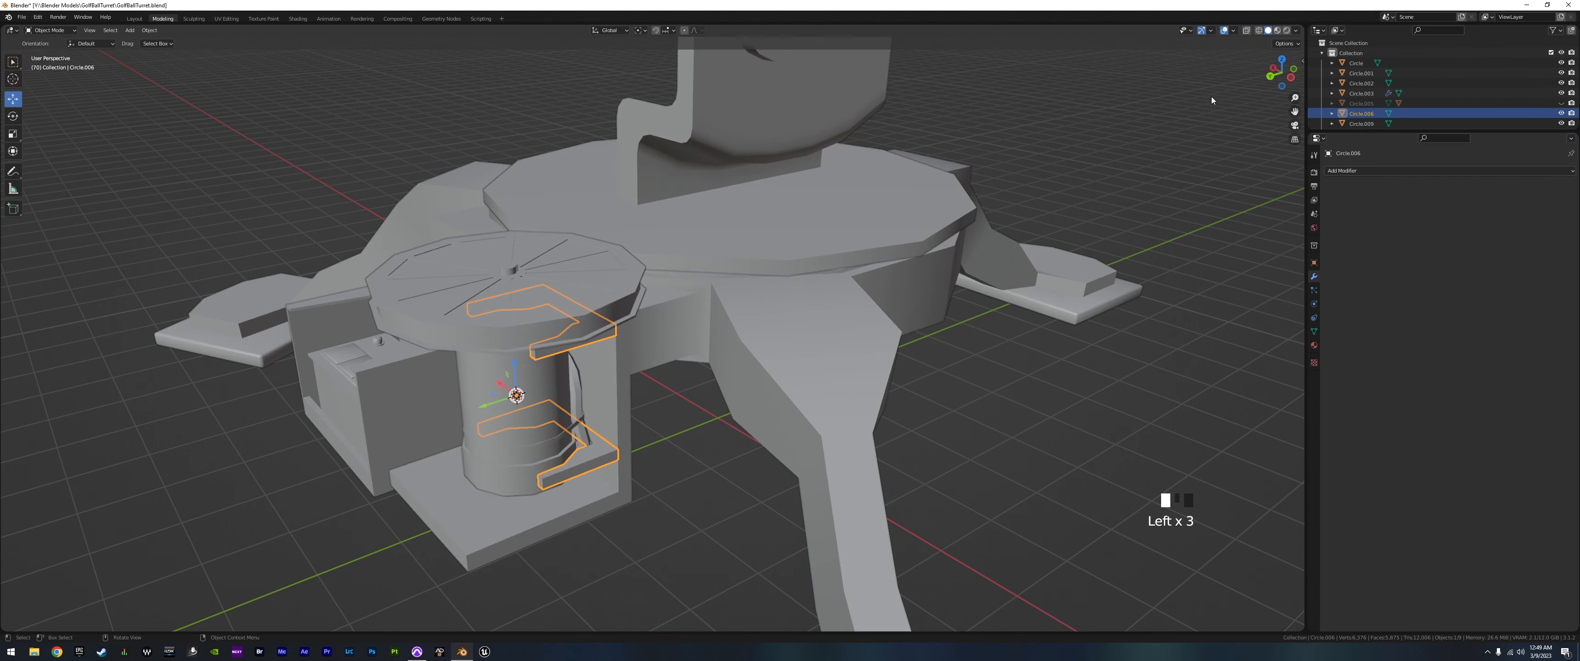
pyautogui.keyDown('shift'); pyautogui.click(473, 328); pyautogui.keyUp('shift')
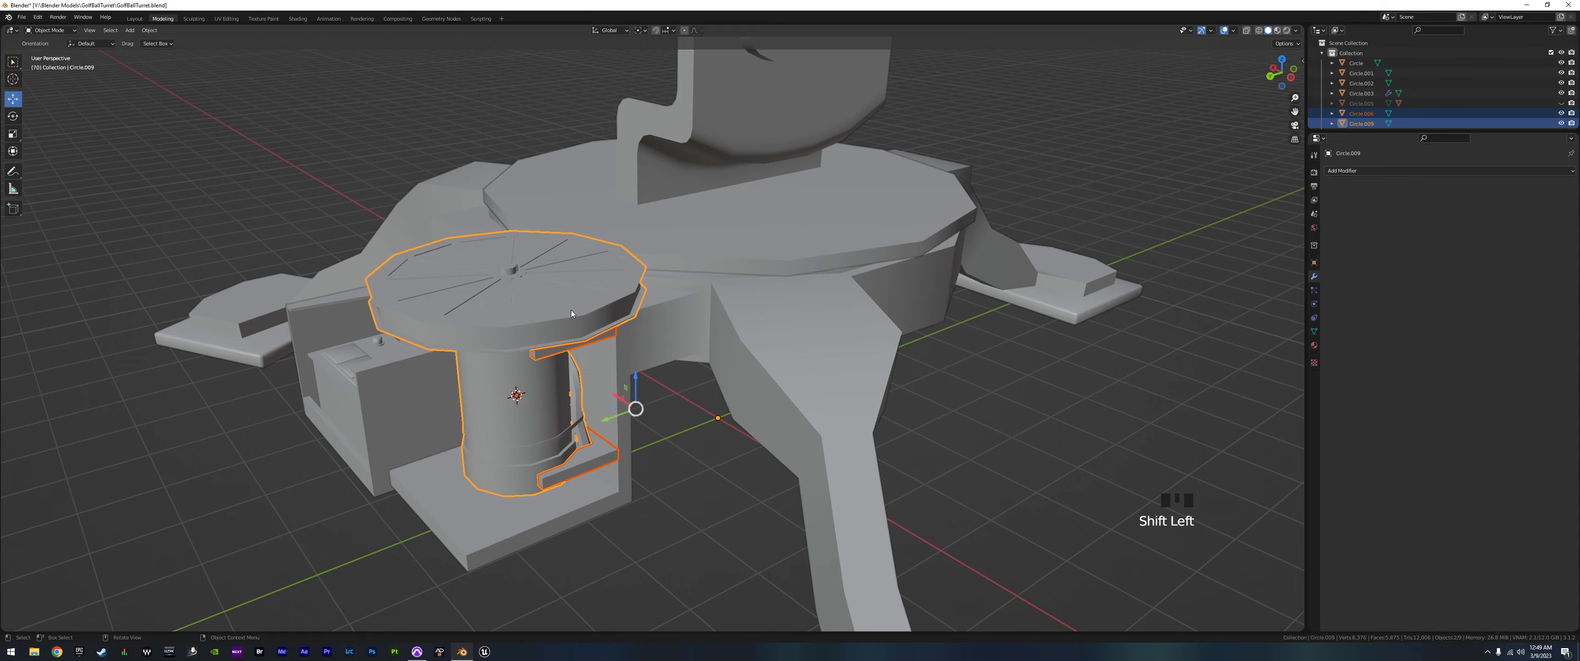
pyautogui.hotkey('ctrl', 'j')
# - Select the entire mesh of the joined motor assembly and move it slightly along X
pyautogui.moveTo(571, 310); pyautogui.dragTo(781, 338, button='middle')
pyautogui.scroll(2, 574, 368)
pyautogui.press('Tab')
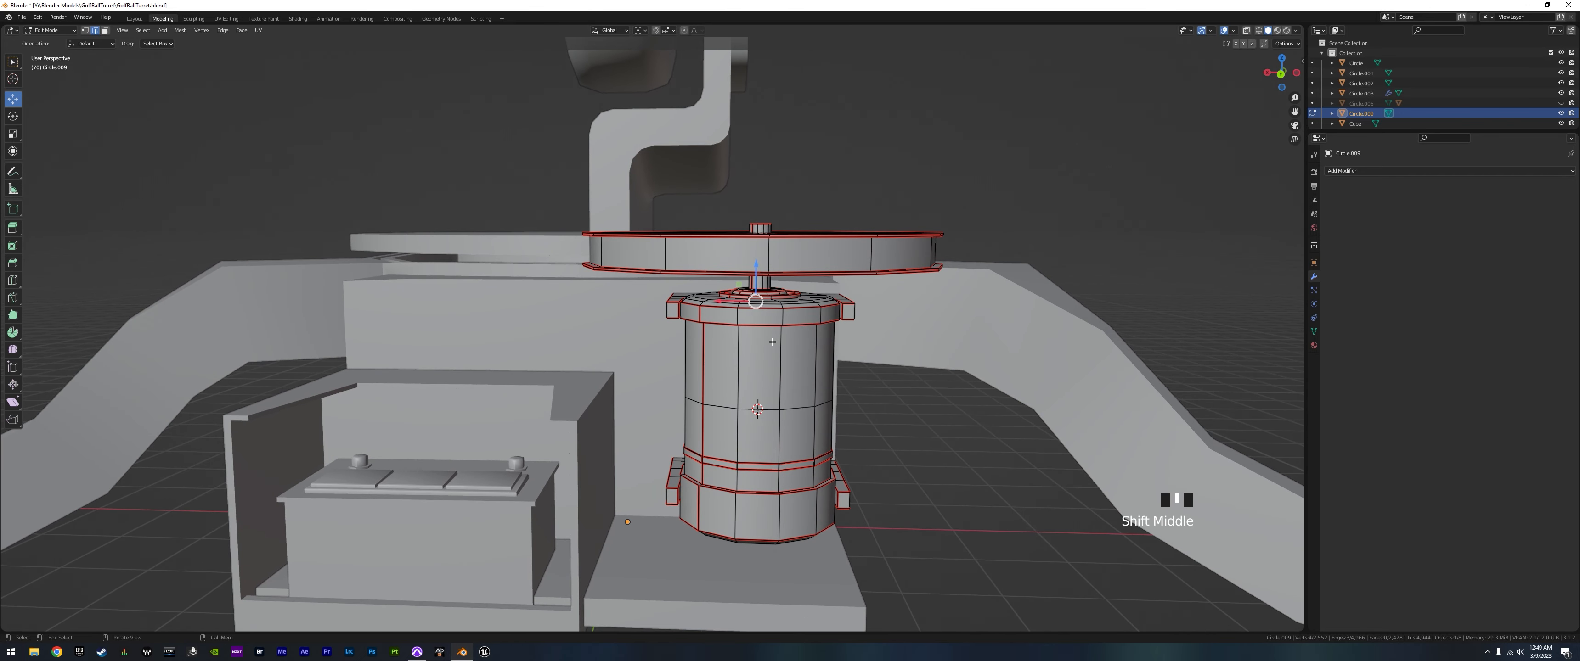
pyautogui.click(1245, 32)
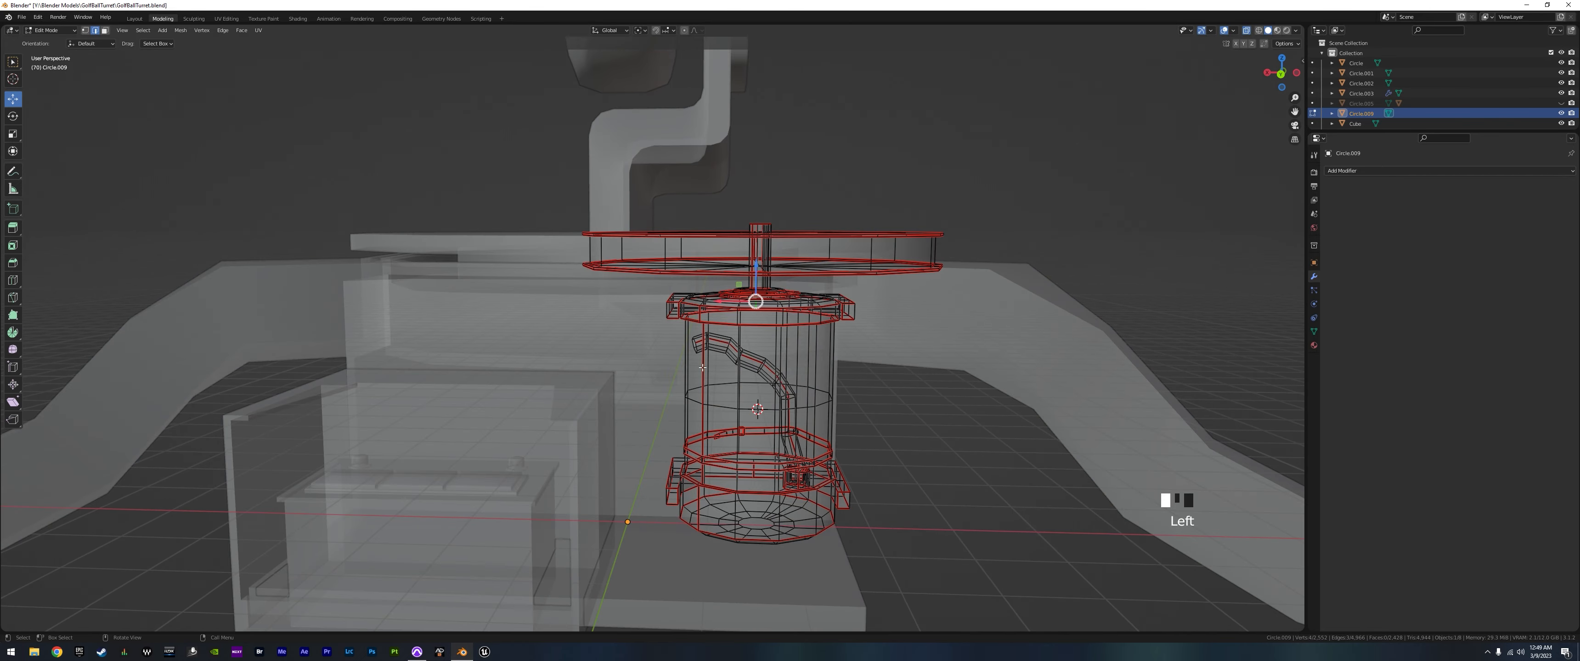
pyautogui.moveTo(512, 194); pyautogui.dragTo(1010, 598)
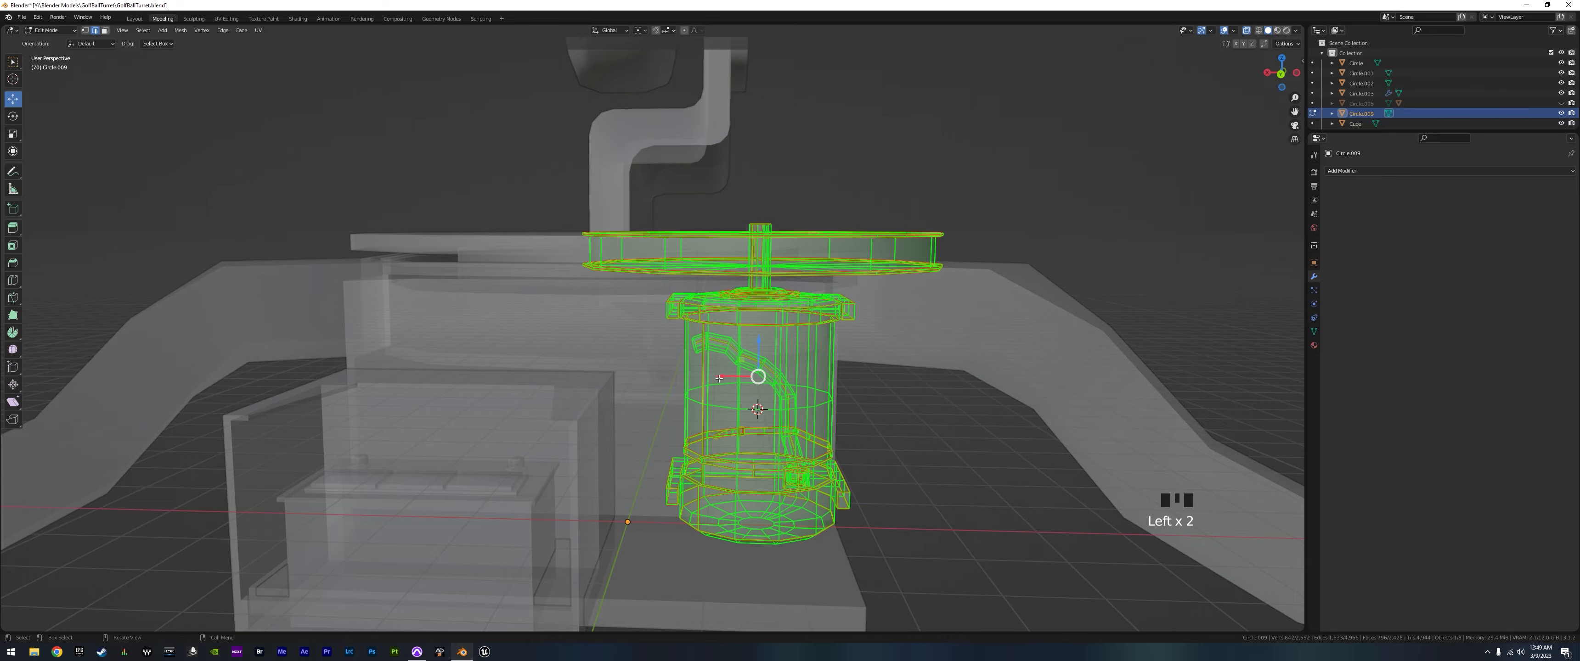
pyautogui.moveTo(719, 378); pyautogui.dragTo(693, 379)
# - Select the linked pulley disc above the motor and shrink it slightly in X and Y, keeping its height
pyautogui.moveTo(693, 379); pyautogui.dragTo(871, 301, button='middle')
pyautogui.press('Tab')
pyautogui.press('Tab')
pyautogui.scroll(2, 857, 259)
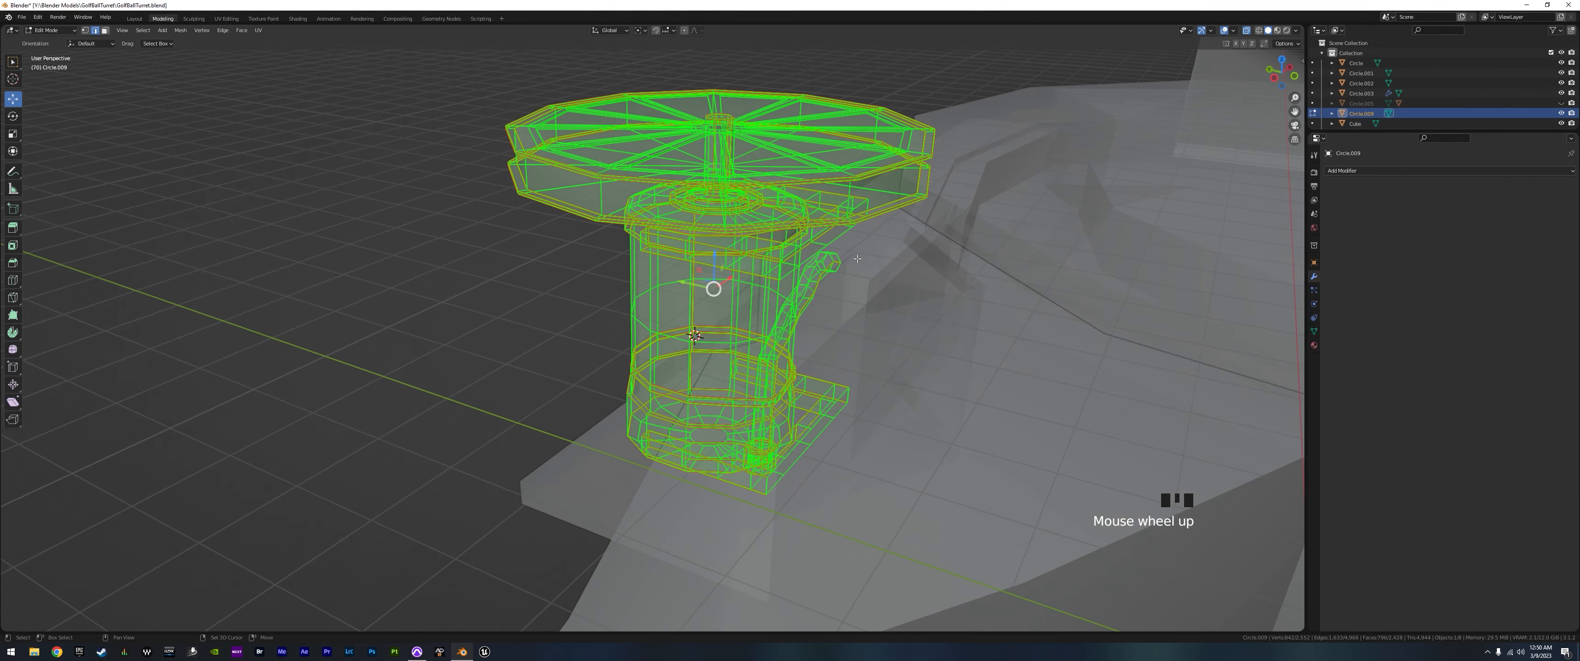
pyautogui.keyDown('shift'); pyautogui.moveTo(857, 259); pyautogui.dragTo(852, 299, button='middle'); pyautogui.keyUp('shift')
pyautogui.click(881, 221)
pyautogui.press('l')
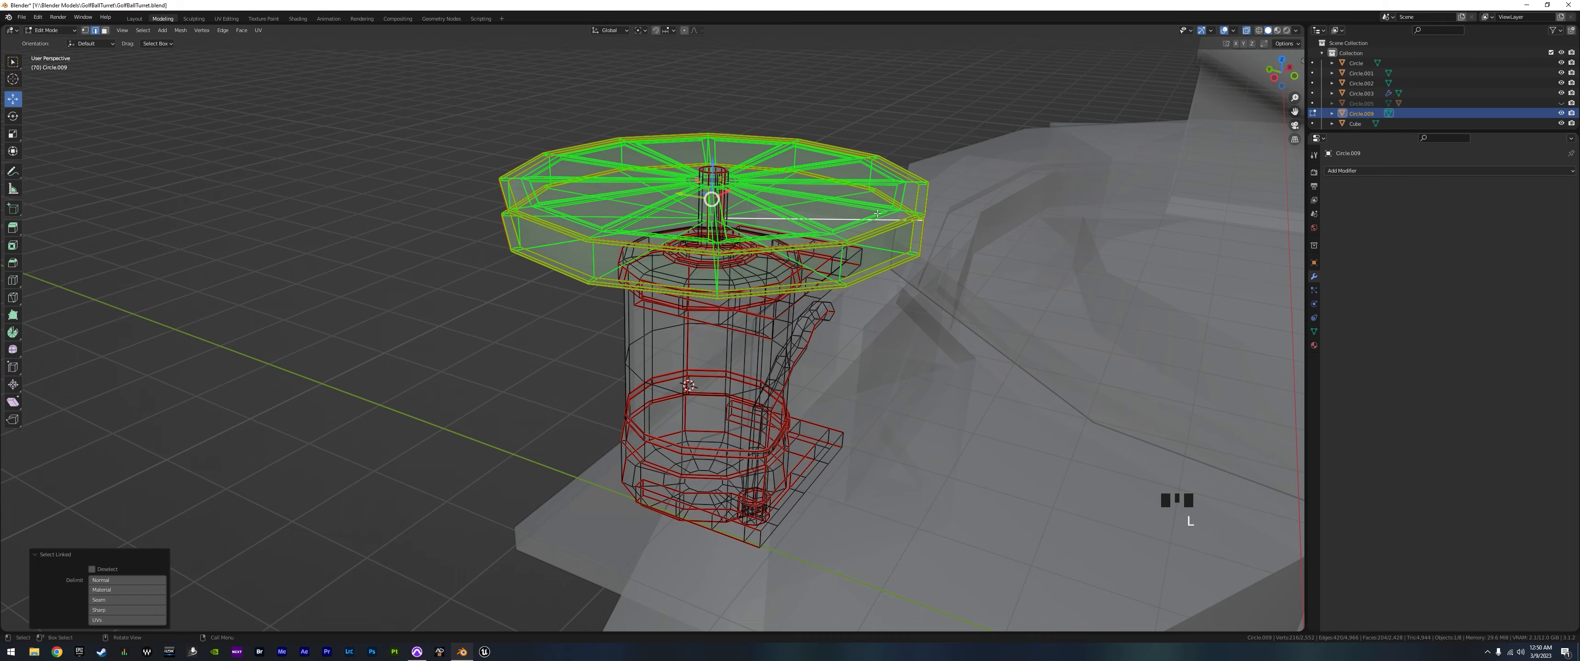
pyautogui.press('s')
pyautogui.hotkey('shift', 'z')
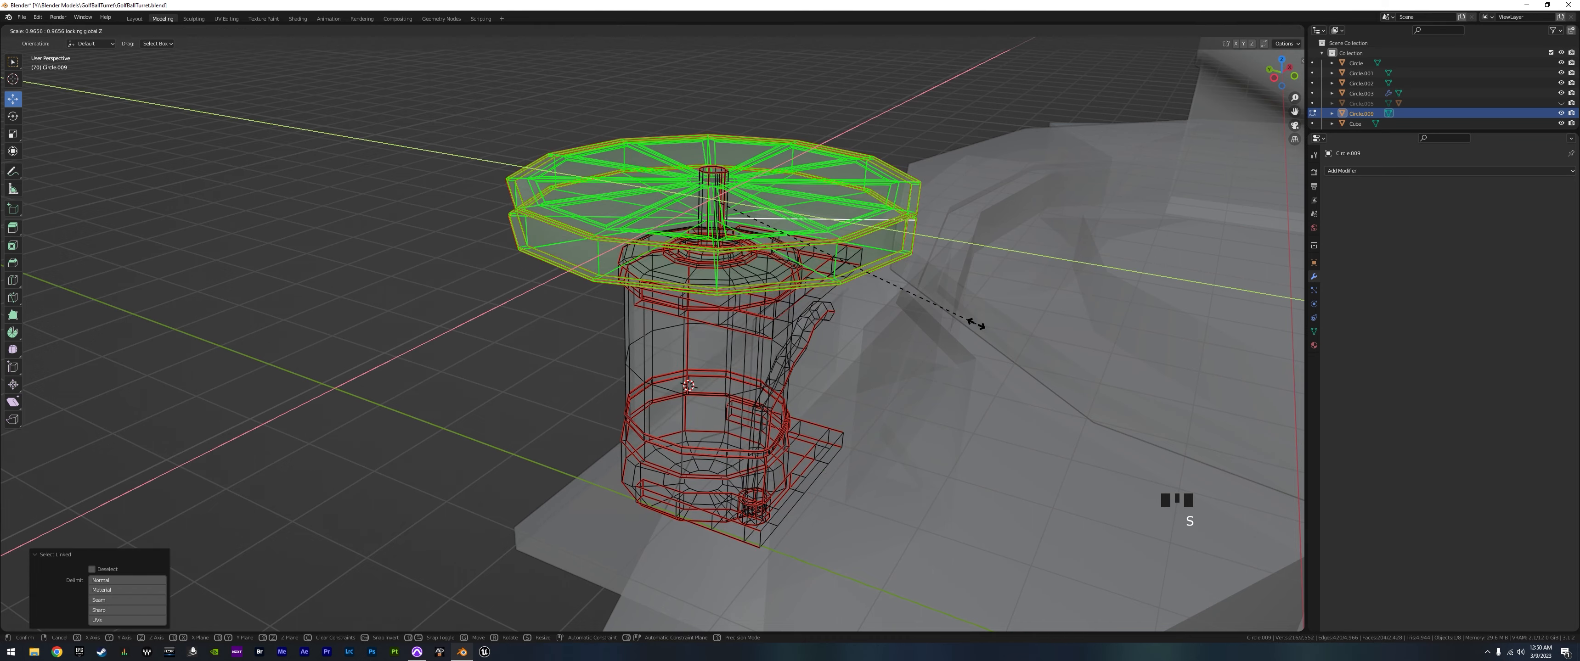
pyautogui.click(976, 321)
# - Select the outer side ends of both bracket clamps and widen them by scaling about 1.1 along X
pyautogui.moveTo(1005, 361); pyautogui.dragTo(1152, 348, button='middle')
pyautogui.scroll(2, 951, 351)
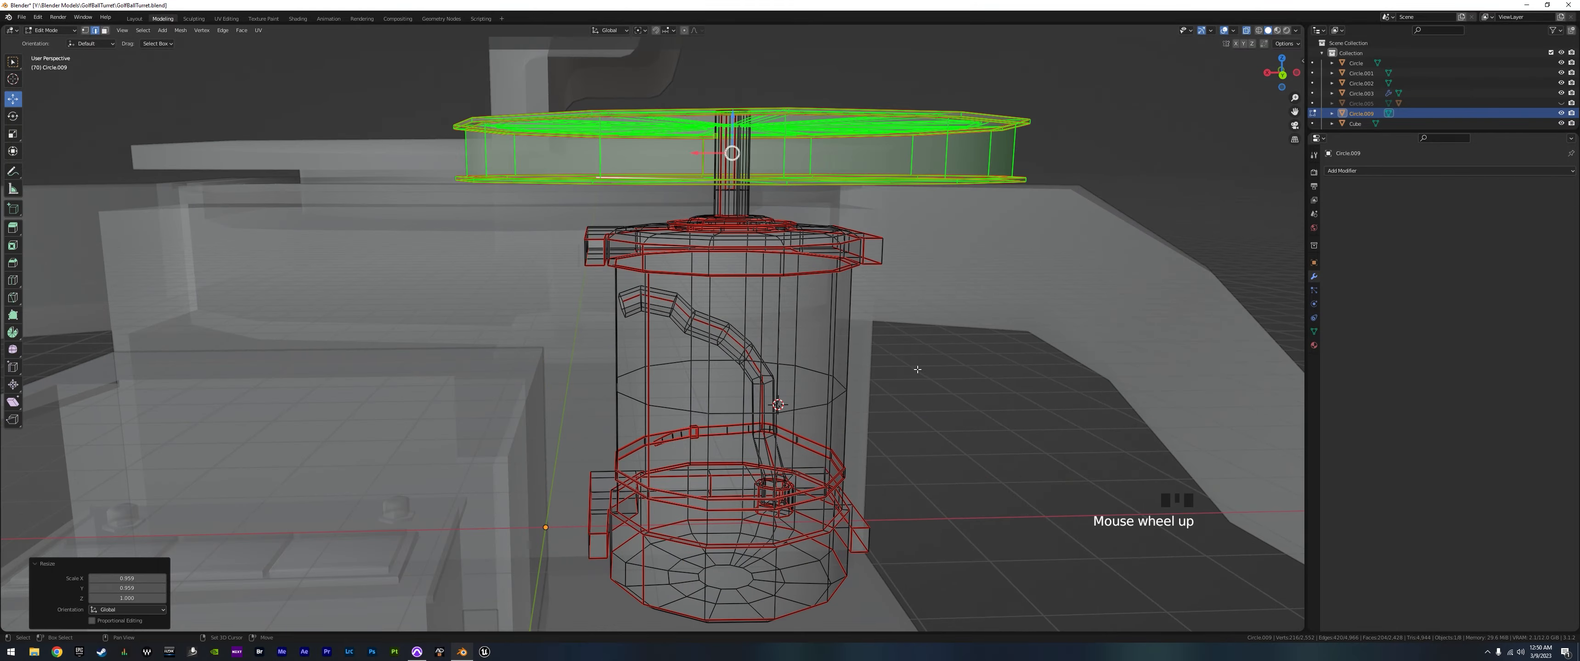
pyautogui.moveTo(917, 364); pyautogui.dragTo(527, 221, button='middle')
pyautogui.moveTo(553, 239); pyautogui.dragTo(563, 261)
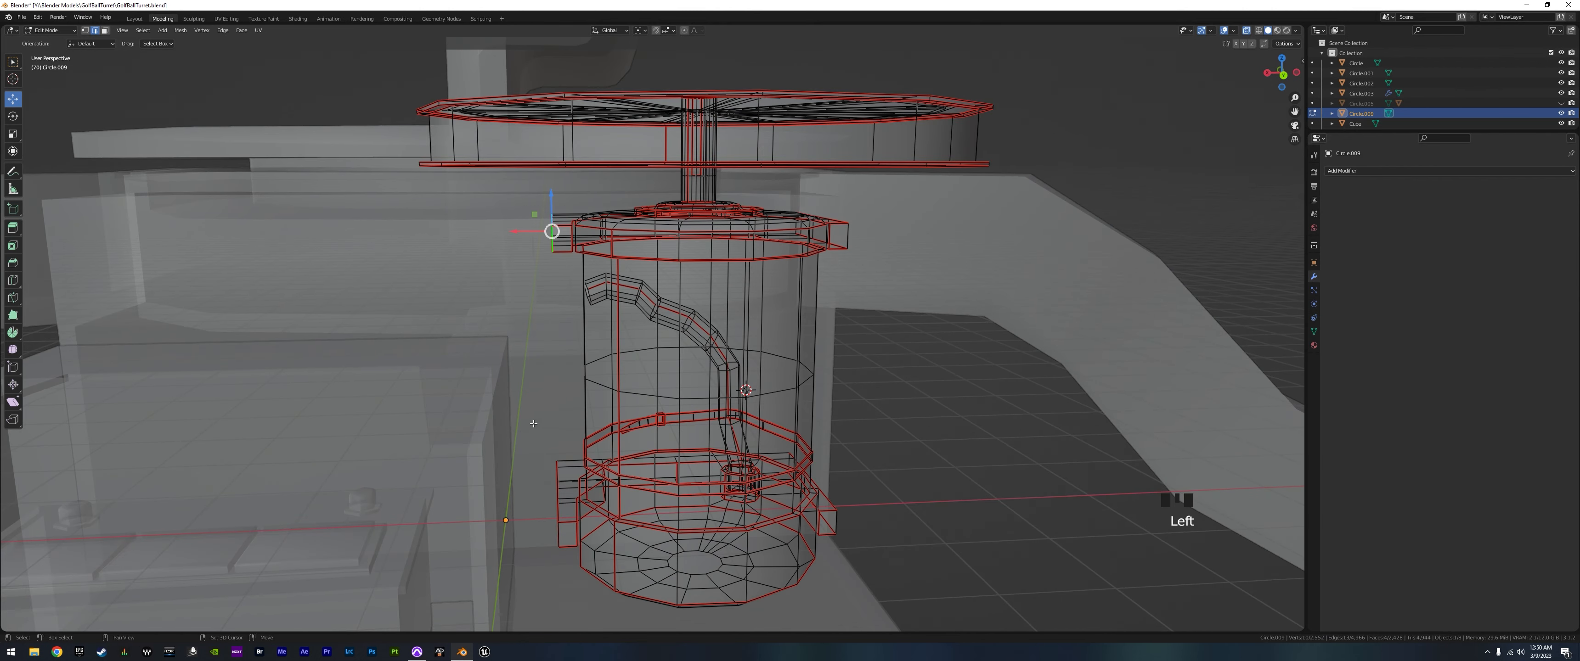
pyautogui.keyDown('shift'); pyautogui.moveTo(564, 569); pyautogui.dragTo(565, 568); pyautogui.keyUp('shift')
pyautogui.moveTo(907, 528); pyautogui.dragTo(982, 526, button='middle')
pyautogui.keyDown('shift'); pyautogui.moveTo(807, 457); pyautogui.dragTo(862, 575); pyautogui.keyUp('shift')
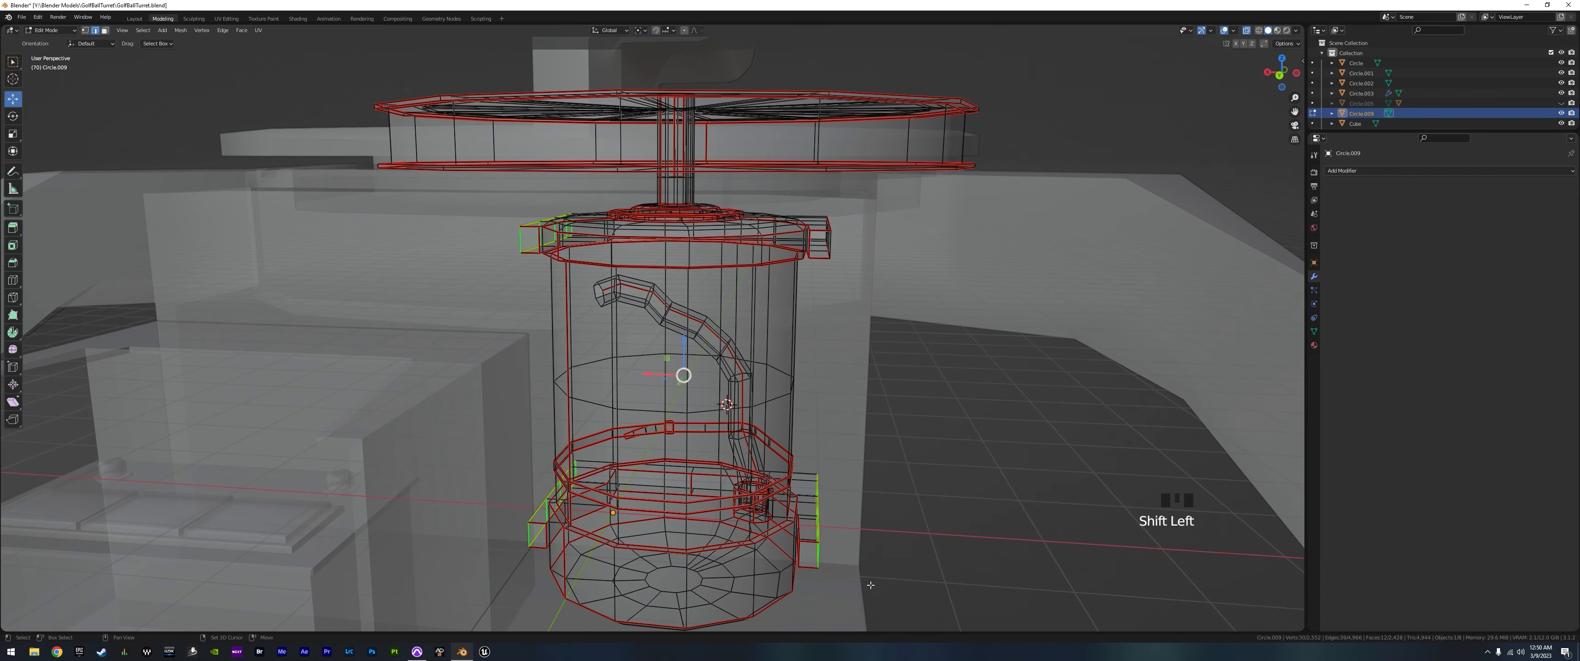
pyautogui.keyDown('shift'); pyautogui.moveTo(832, 234); pyautogui.dragTo(855, 277); pyautogui.keyUp('shift')
pyautogui.press('s')
pyautogui.press('x')
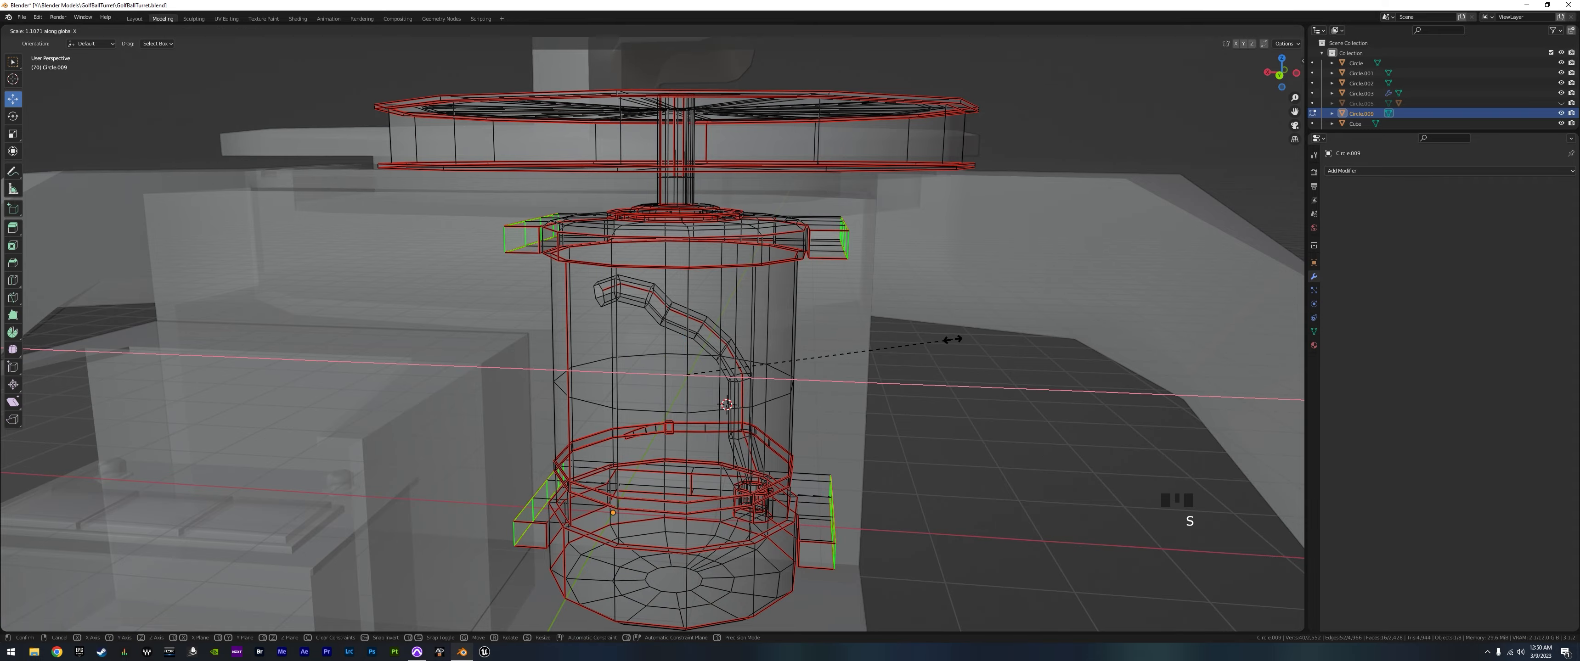
pyautogui.click(953, 340)
pyautogui.moveTo(952, 340); pyautogui.dragTo(618, 405, button='middle')
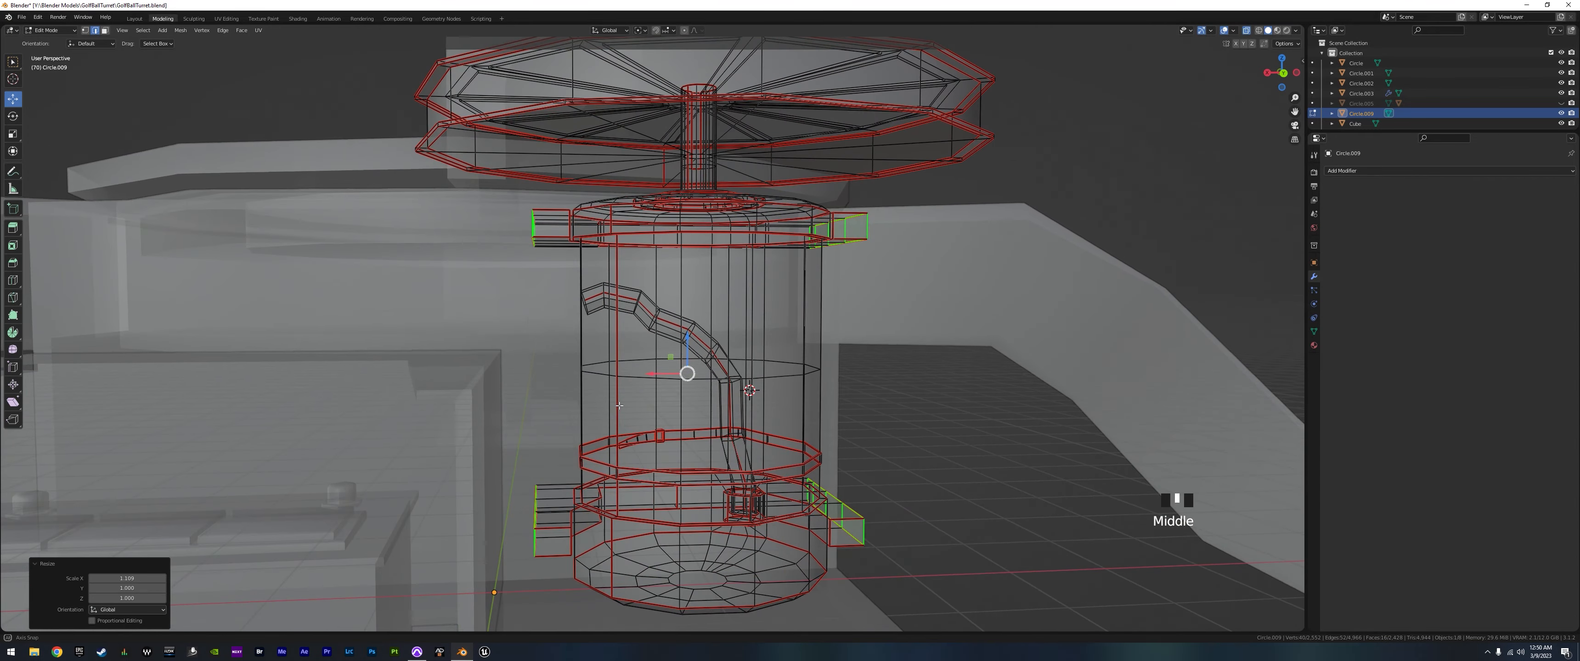
# - Finish editing the motor assembly and open the wheel column objects for mesh editing
pyautogui.scroll(-2, 631, 356)
pyautogui.keyDown('shift'); pyautogui.moveTo(692, 335); pyautogui.dragTo(620, 326, button='middle'); pyautogui.keyUp('shift')
pyautogui.scroll(-1, 619, 326)
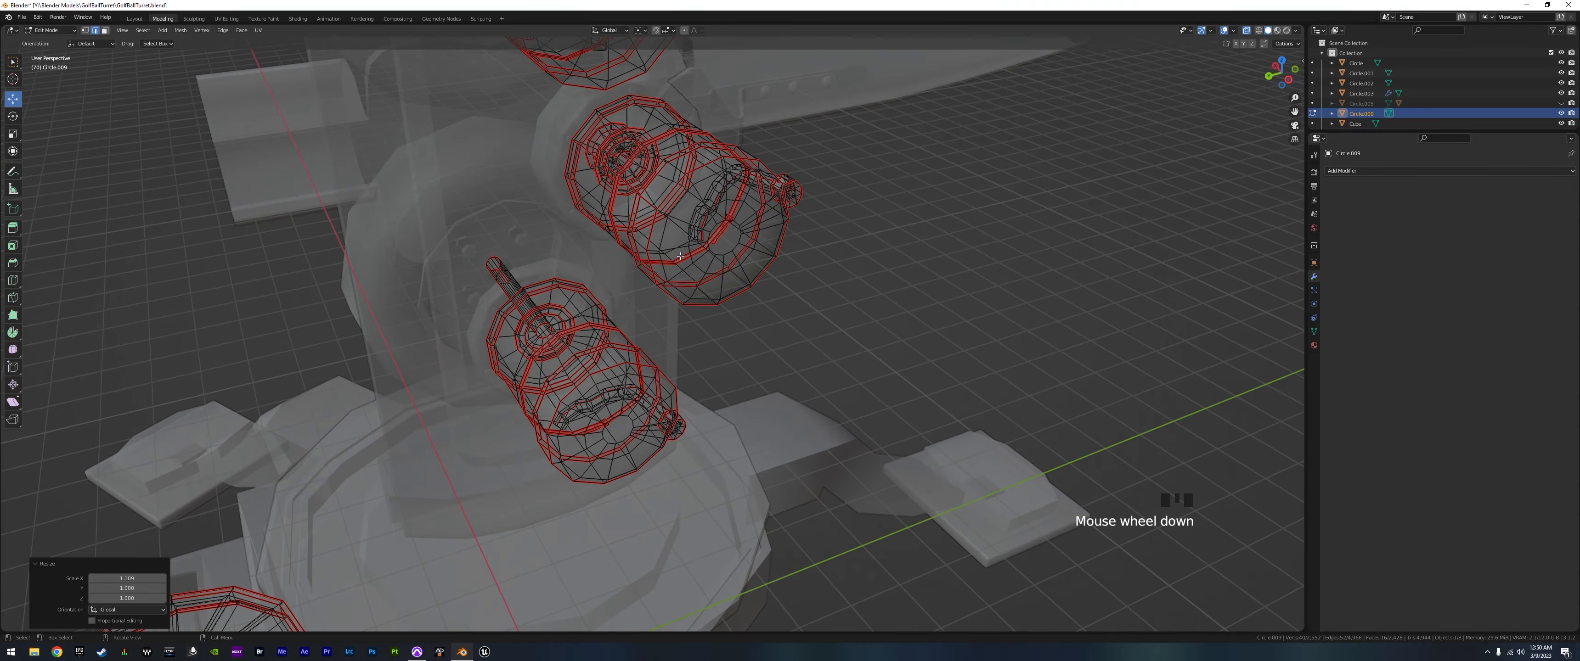
pyautogui.keyDown('shift'); pyautogui.moveTo(651, 245); pyautogui.dragTo(493, 252, button='middle'); pyautogui.keyUp('shift')
pyautogui.press('Tab')
pyautogui.moveTo(394, 140); pyautogui.dragTo(415, 172)
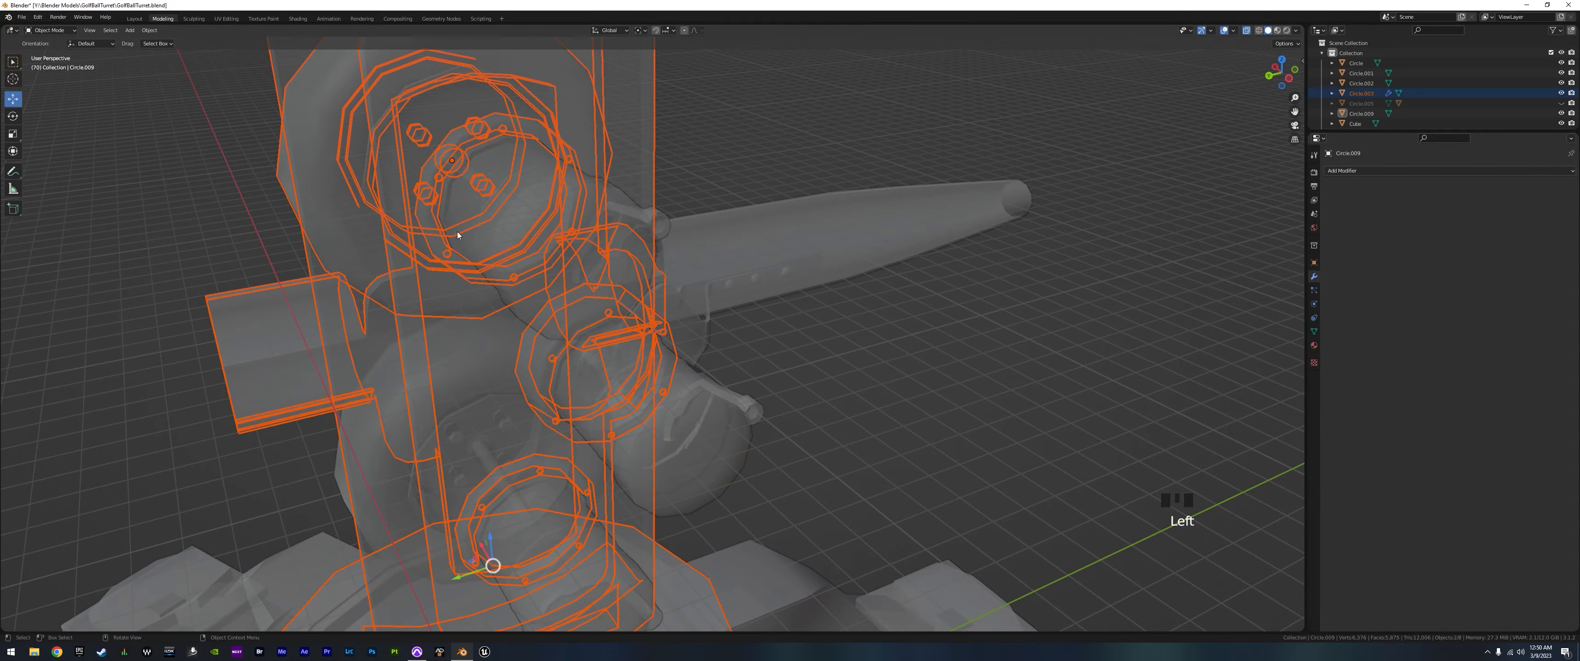
pyautogui.press('Tab')
# - Select one linked flange bolt on the wheel column, duplicate it in place and separate the copy into its own object
pyautogui.scroll(3, 436, 178)
pyautogui.keyDown('shift'); pyautogui.moveTo(435, 177); pyautogui.dragTo(584, 150, button='middle'); pyautogui.keyUp('shift')
pyautogui.click(437, 132)
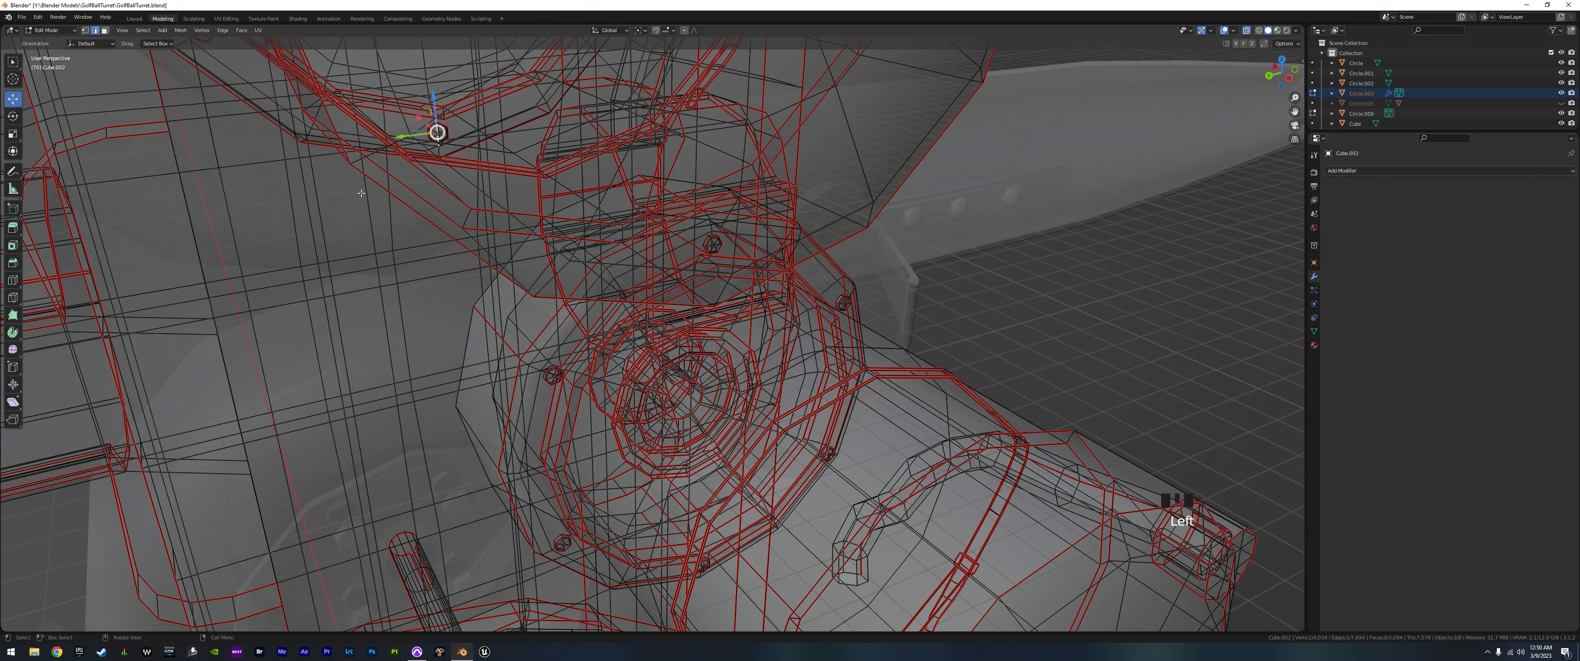
pyautogui.keyDown('shift'); pyautogui.moveTo(360, 192); pyautogui.dragTo(552, 380, button='middle'); pyautogui.keyUp('shift')
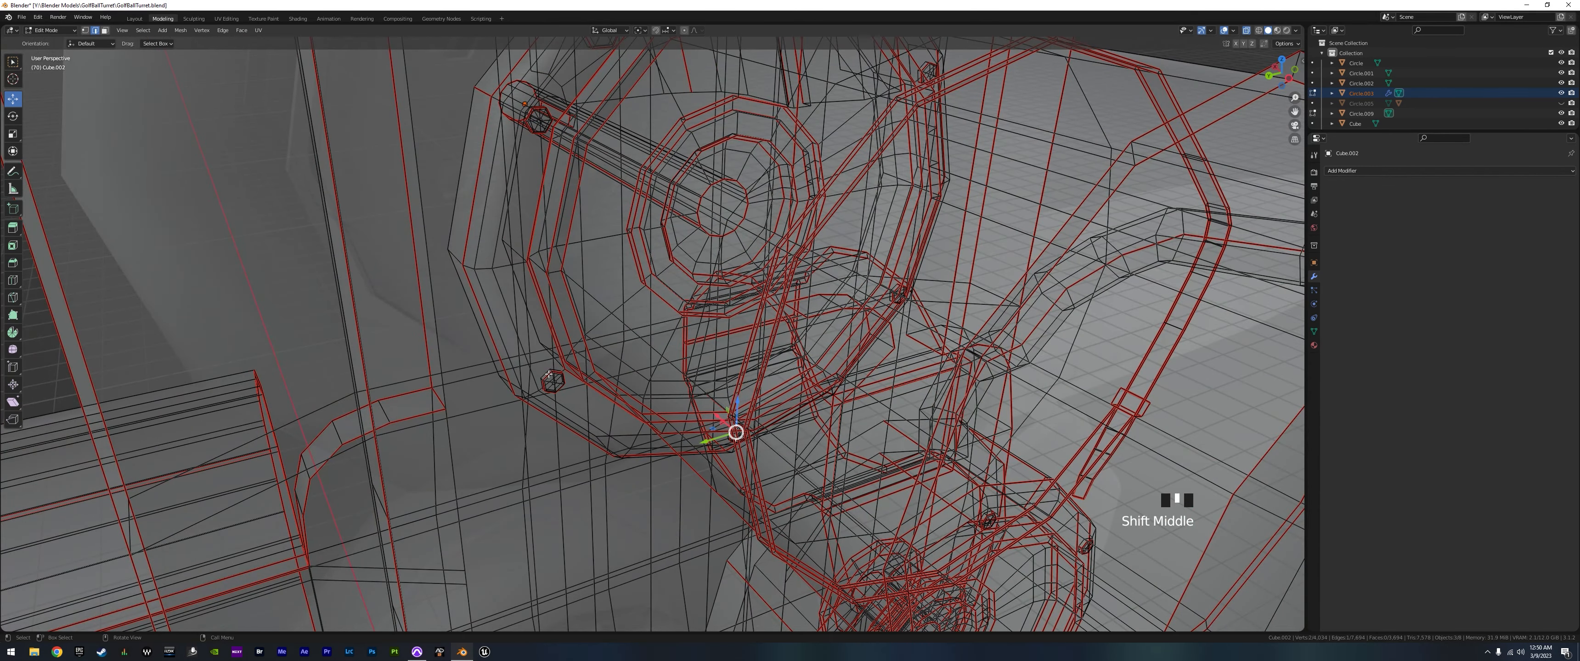
pyautogui.press('l')
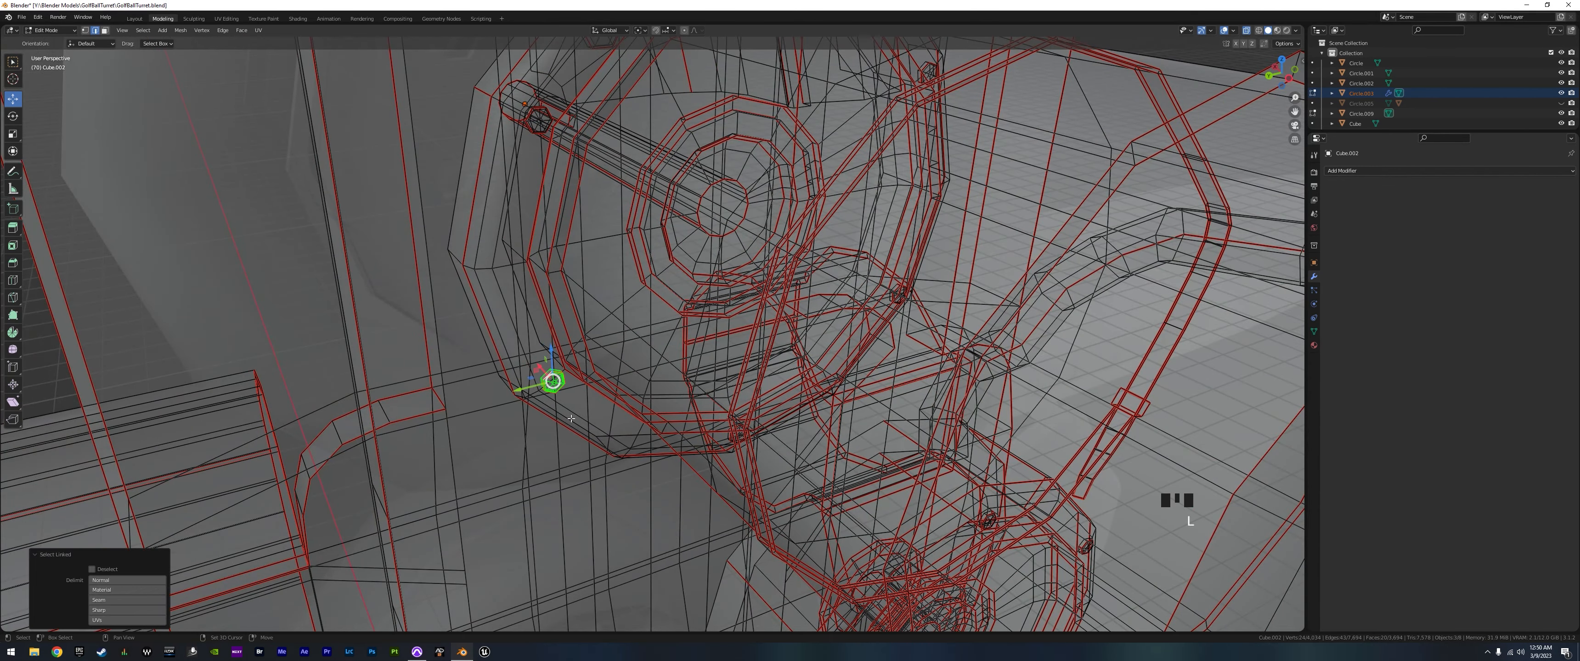
pyautogui.hotkey('shift', 'd')
pyautogui.rightClick(502, 431)
pyautogui.moveTo(583, 442); pyautogui.dragTo(608, 421, button='middle')
pyautogui.press('p')
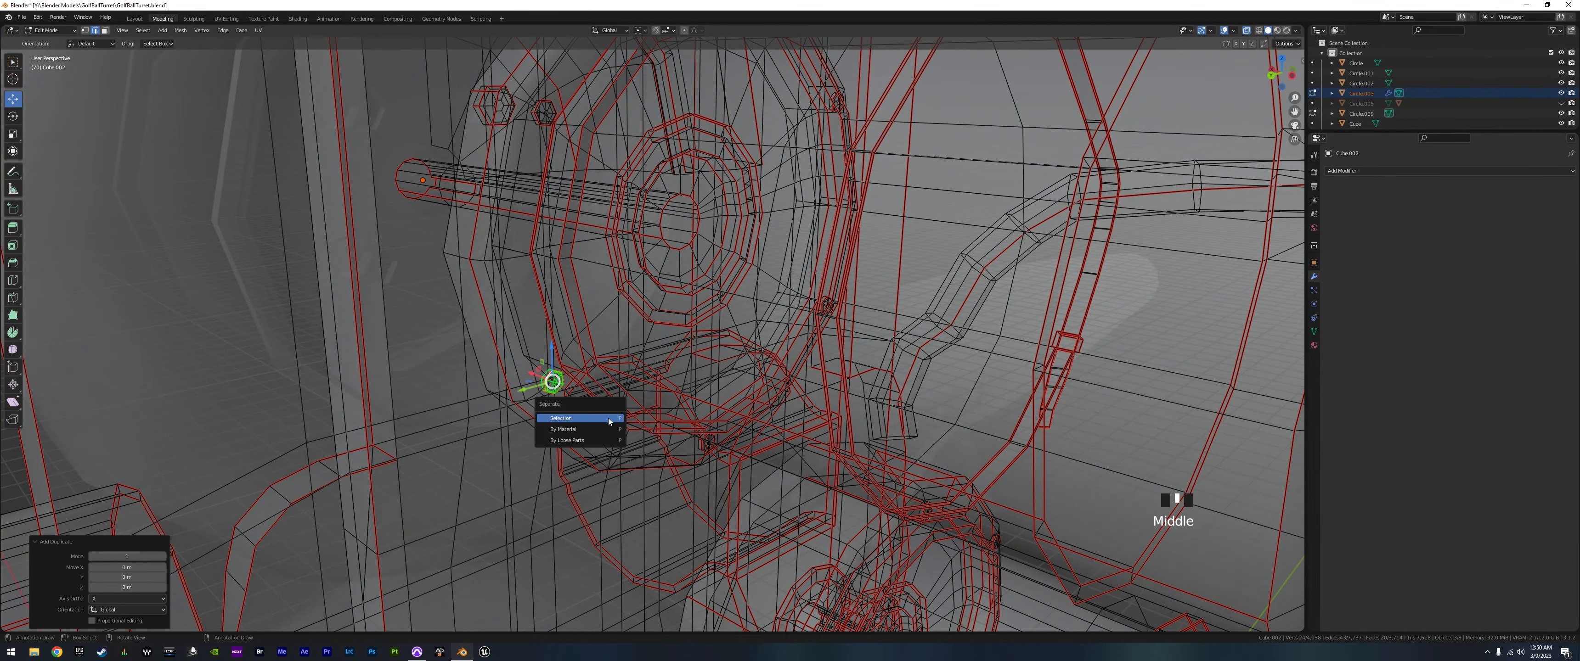
pyautogui.press('p')
pyautogui.scroll(-3, 620, 383)
pyautogui.press('Tab')
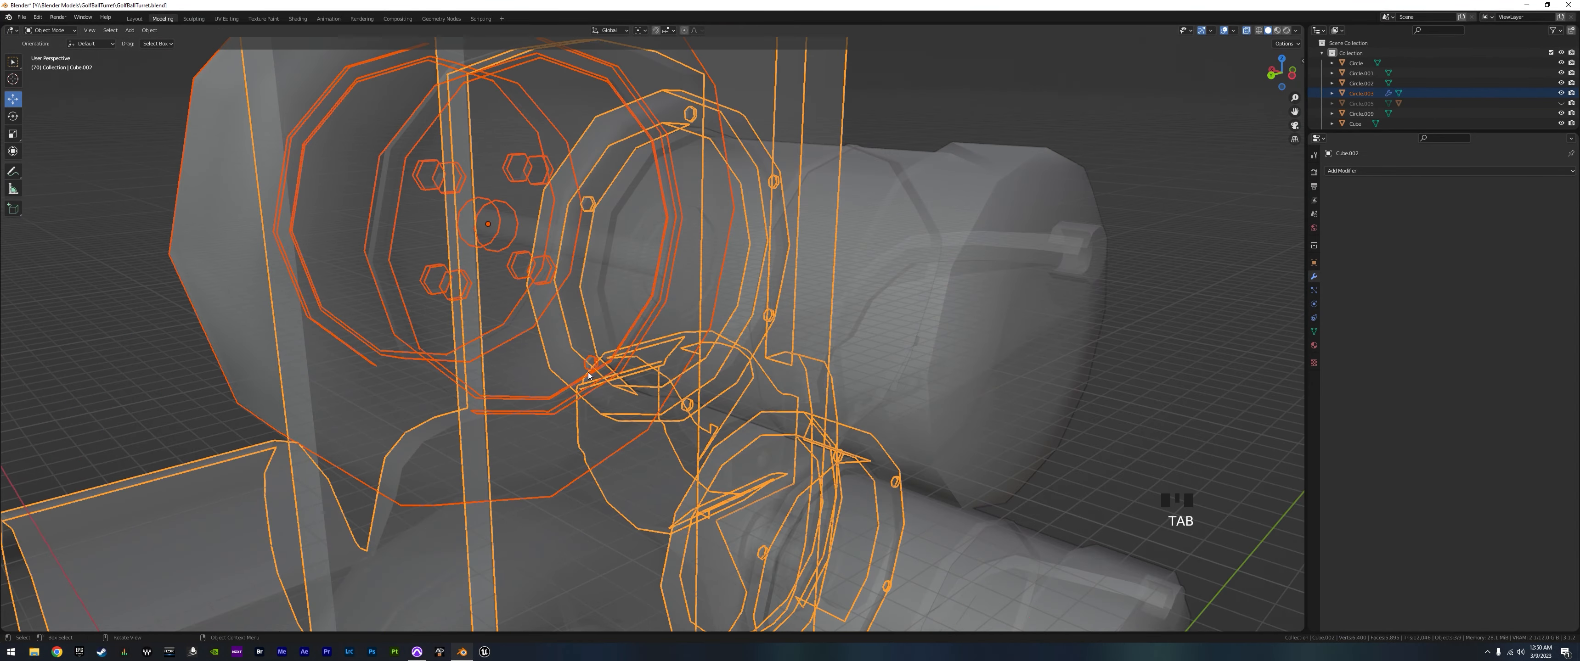
# - Select the separated bolt and move it down beside the motor under the turntable base
pyautogui.click(590, 364)
pyautogui.scroll(-4, 629, 417)
pyautogui.keyDown('shift'); pyautogui.moveTo(752, 438); pyautogui.dragTo(864, 195, button='middle'); pyautogui.keyUp('shift')
pyautogui.scroll(-3, 841, 258)
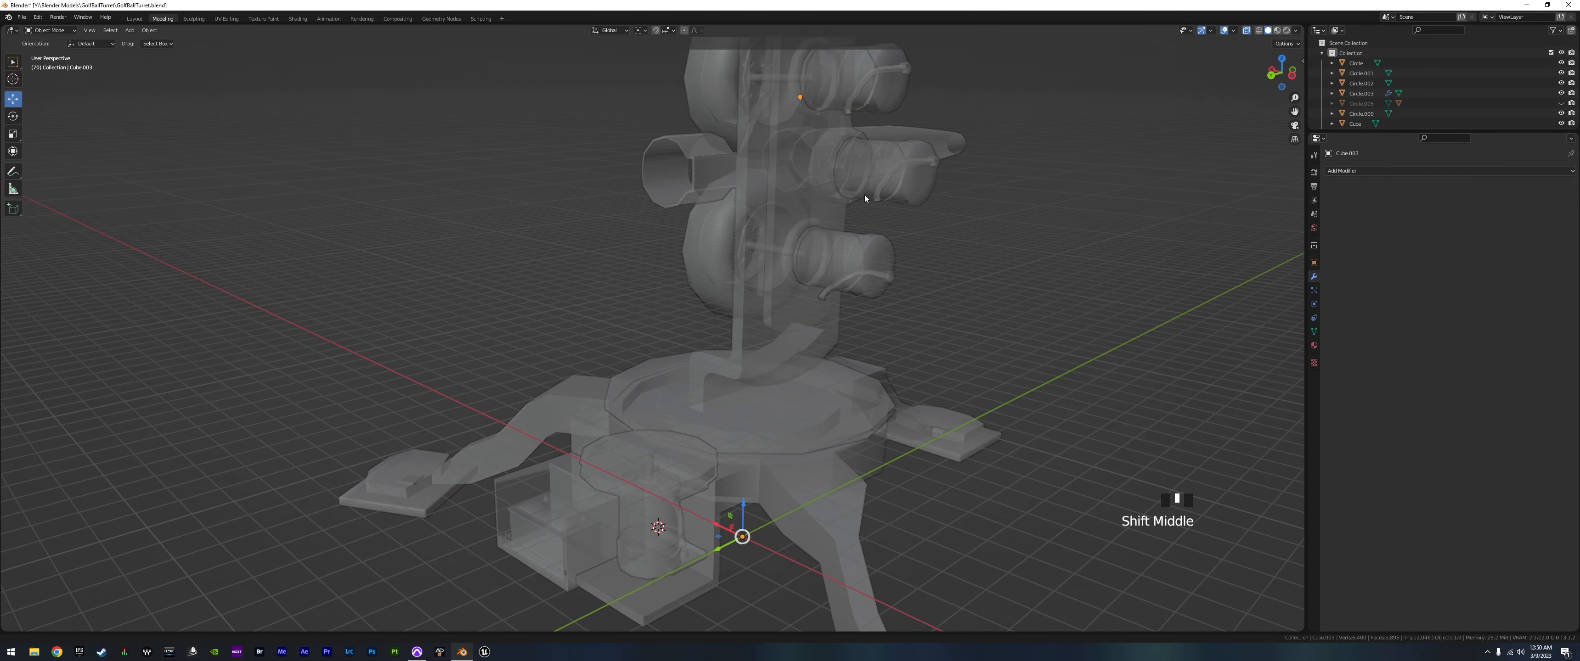
pyautogui.press('g')
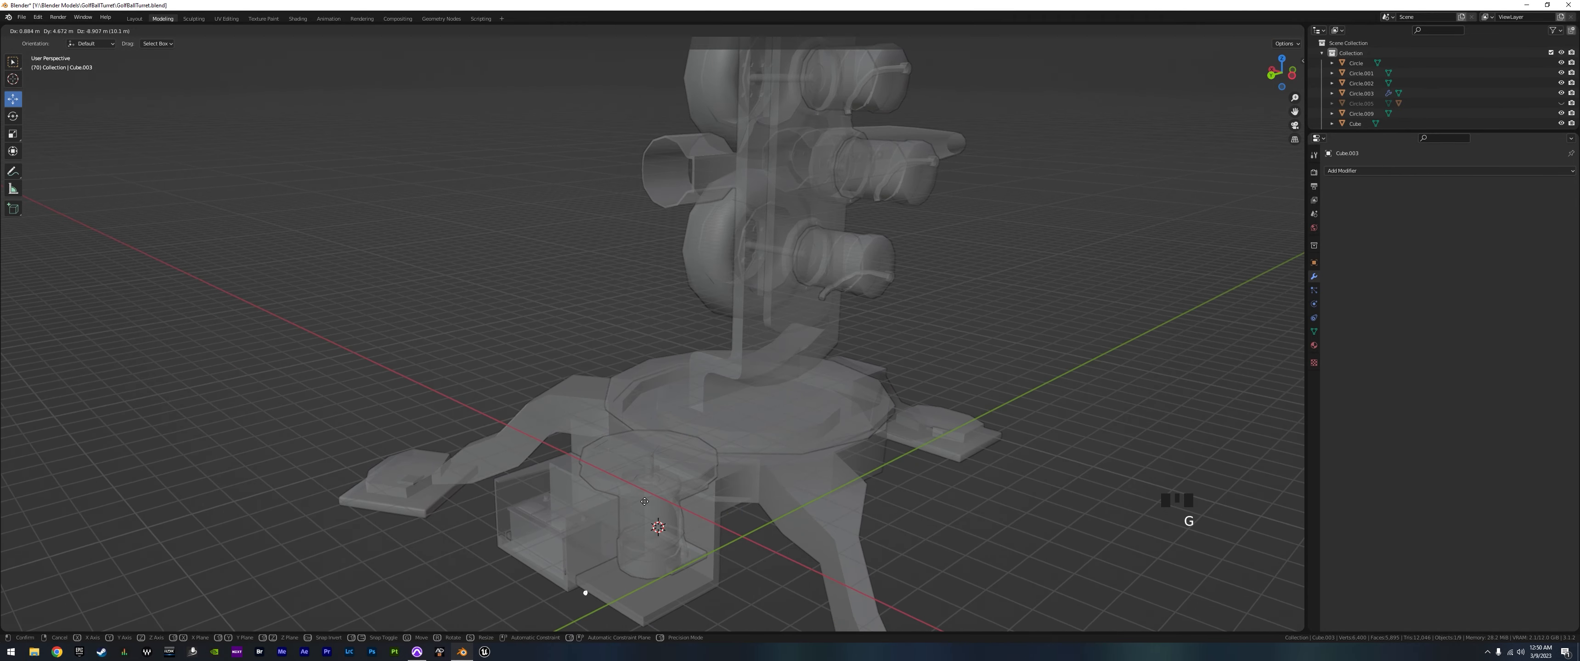
pyautogui.click(688, 451)
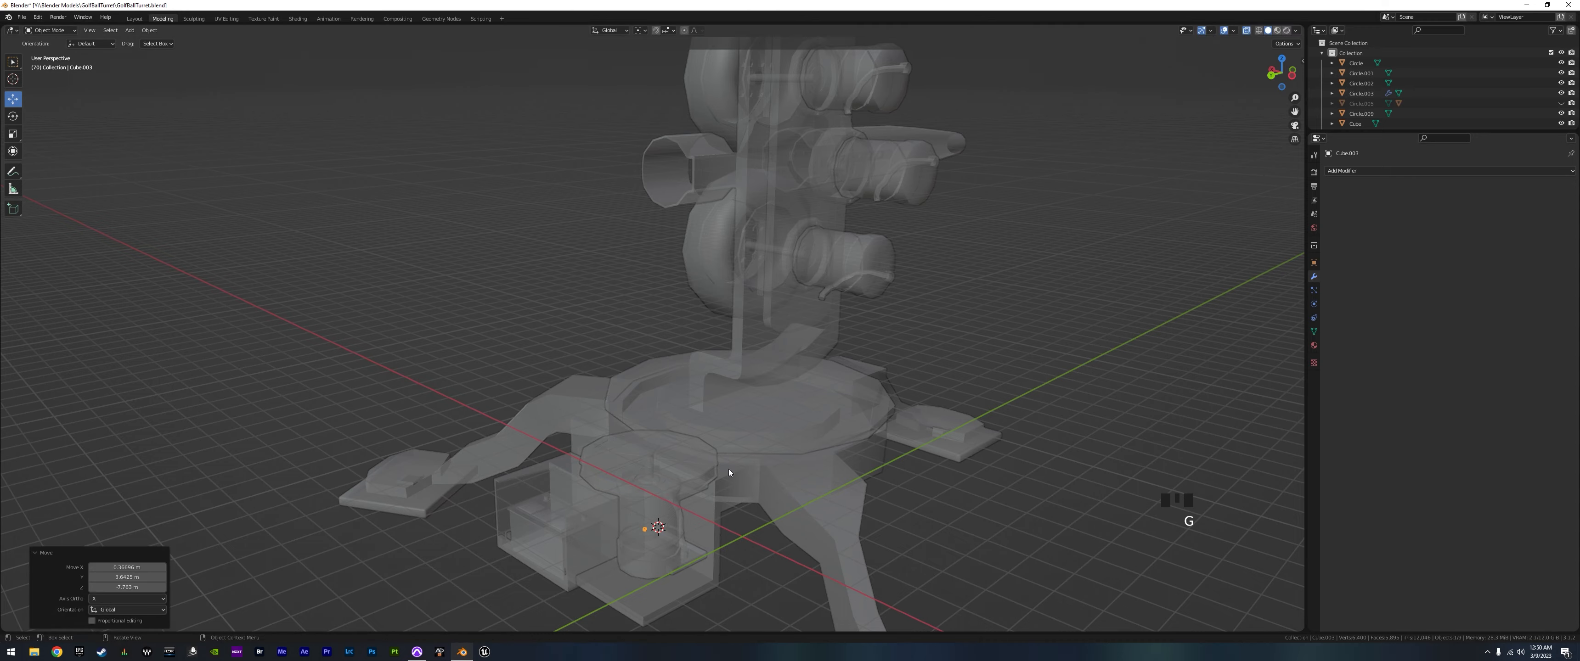
# - Select the whole bolt mesh and rotate it 90° about Z
pyautogui.moveTo(728, 470); pyautogui.dragTo(773, 299, button='middle')
pyautogui.scroll(2, 677, 548)
pyautogui.scroll(2, 773, 299)
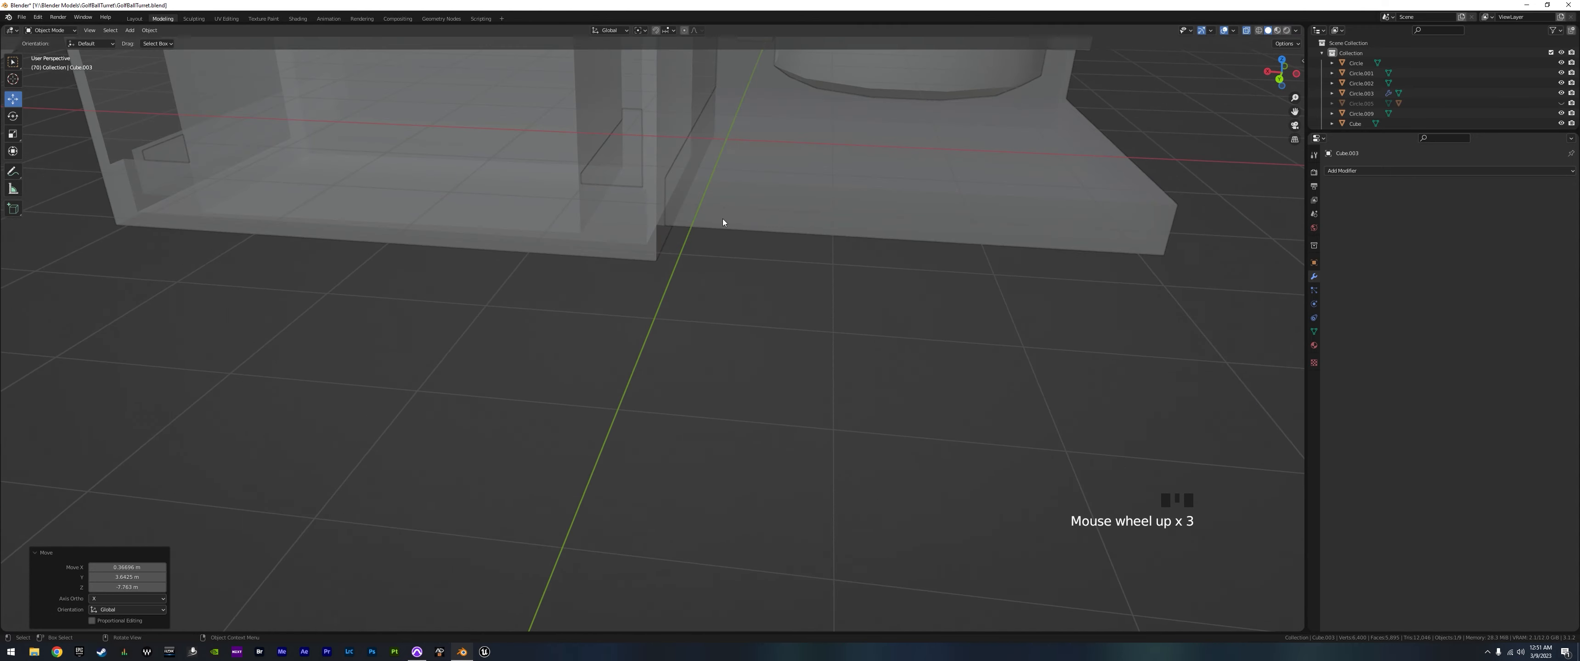
pyautogui.keyDown('shift'); pyautogui.moveTo(726, 222); pyautogui.dragTo(690, 464, button='middle'); pyautogui.keyUp('shift')
pyautogui.scroll(2, 788, 462)
pyautogui.keyDown('shift'); pyautogui.moveTo(708, 311); pyautogui.dragTo(721, 360, button='middle'); pyautogui.keyUp('shift')
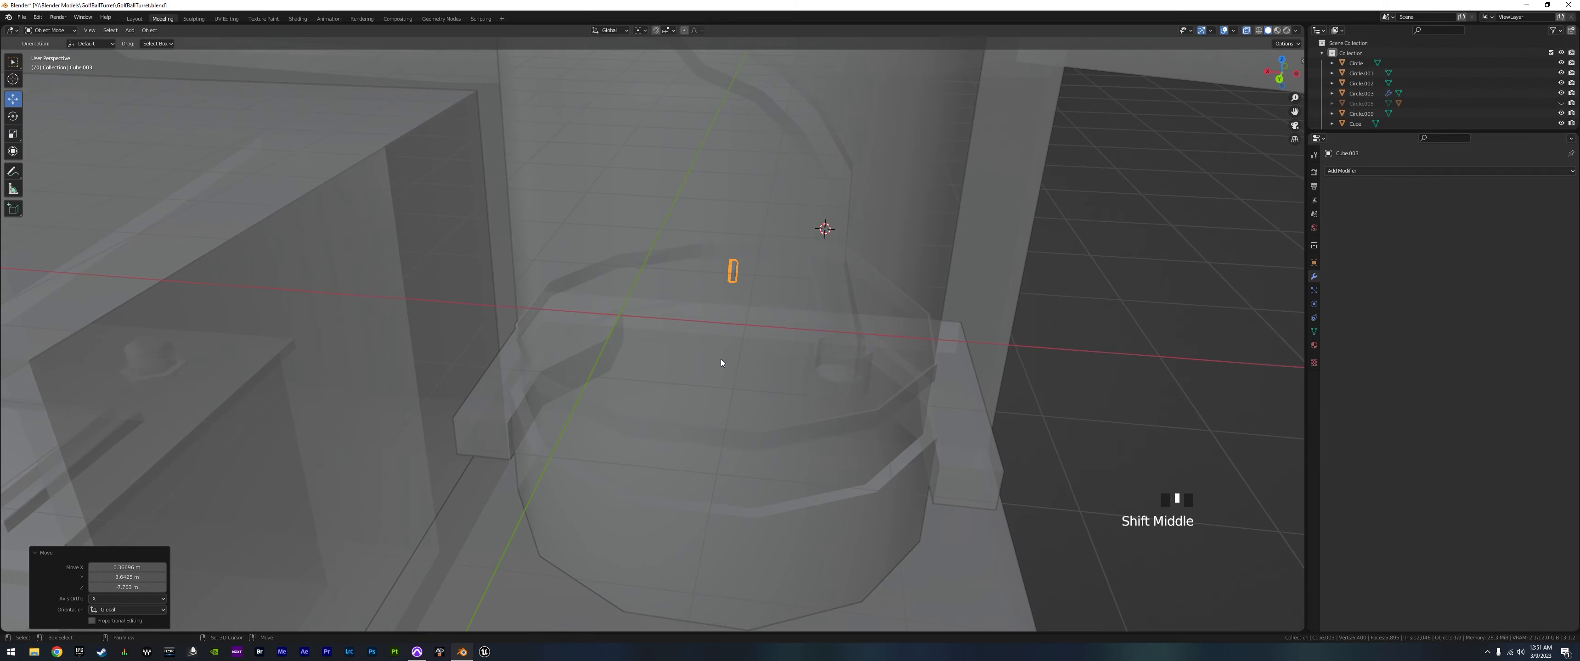
pyautogui.press('Tab')
pyautogui.moveTo(708, 240); pyautogui.dragTo(769, 323)
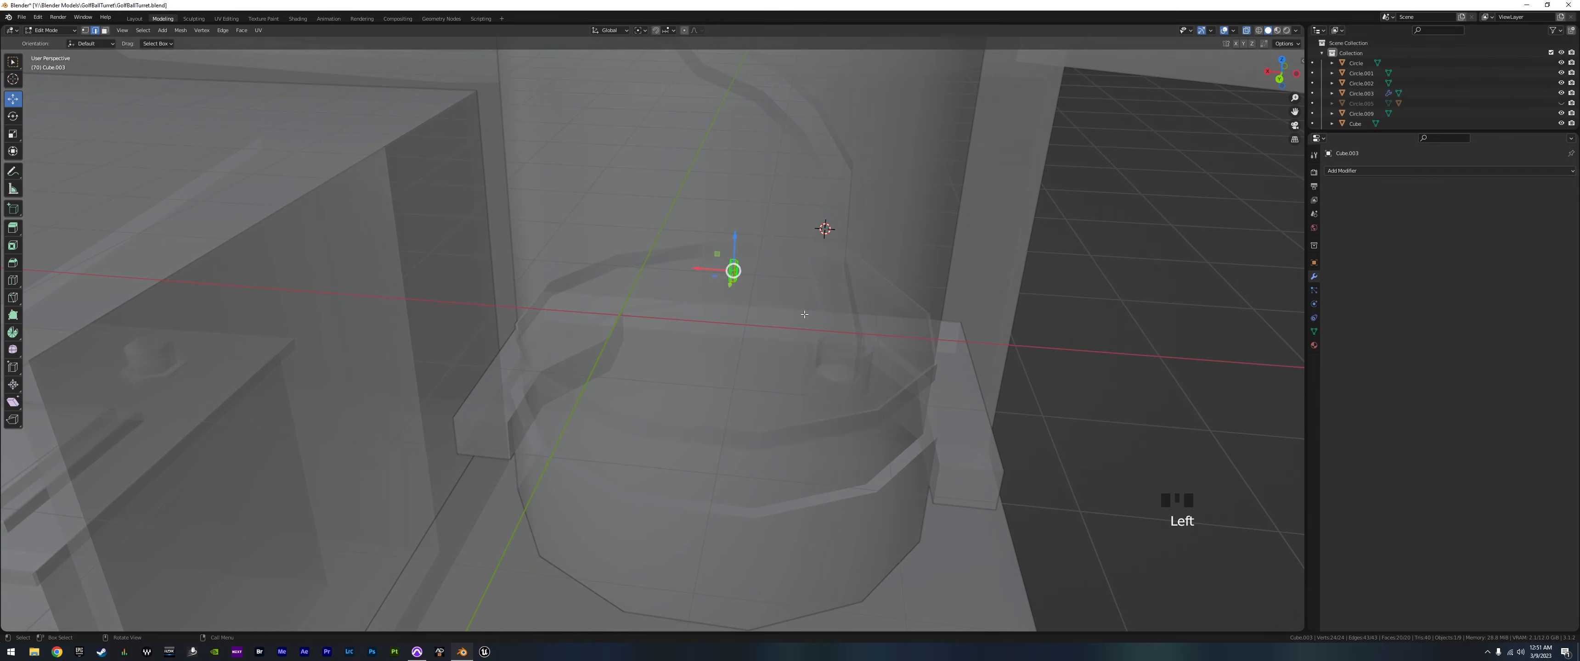
pyautogui.press('r')
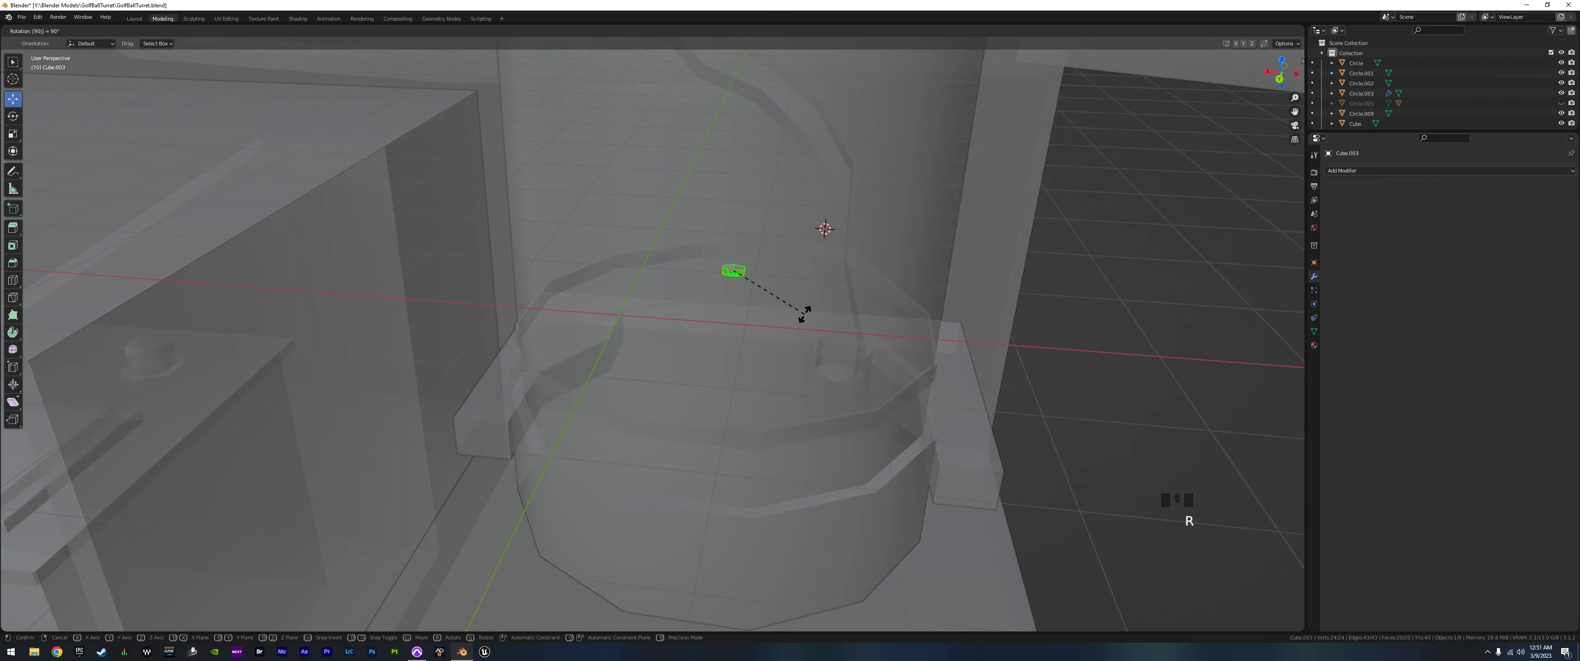
pyautogui.press('z')
pyautogui.press('Return')
# - Move the bolt onto one end of the motor's upper bracket in back view and scale it up to about 1.56
pyautogui.keyDown('shift'); pyautogui.moveTo(805, 314); pyautogui.dragTo(763, 331, button='middle'); pyautogui.keyUp('shift')
pyautogui.press('KP_1')
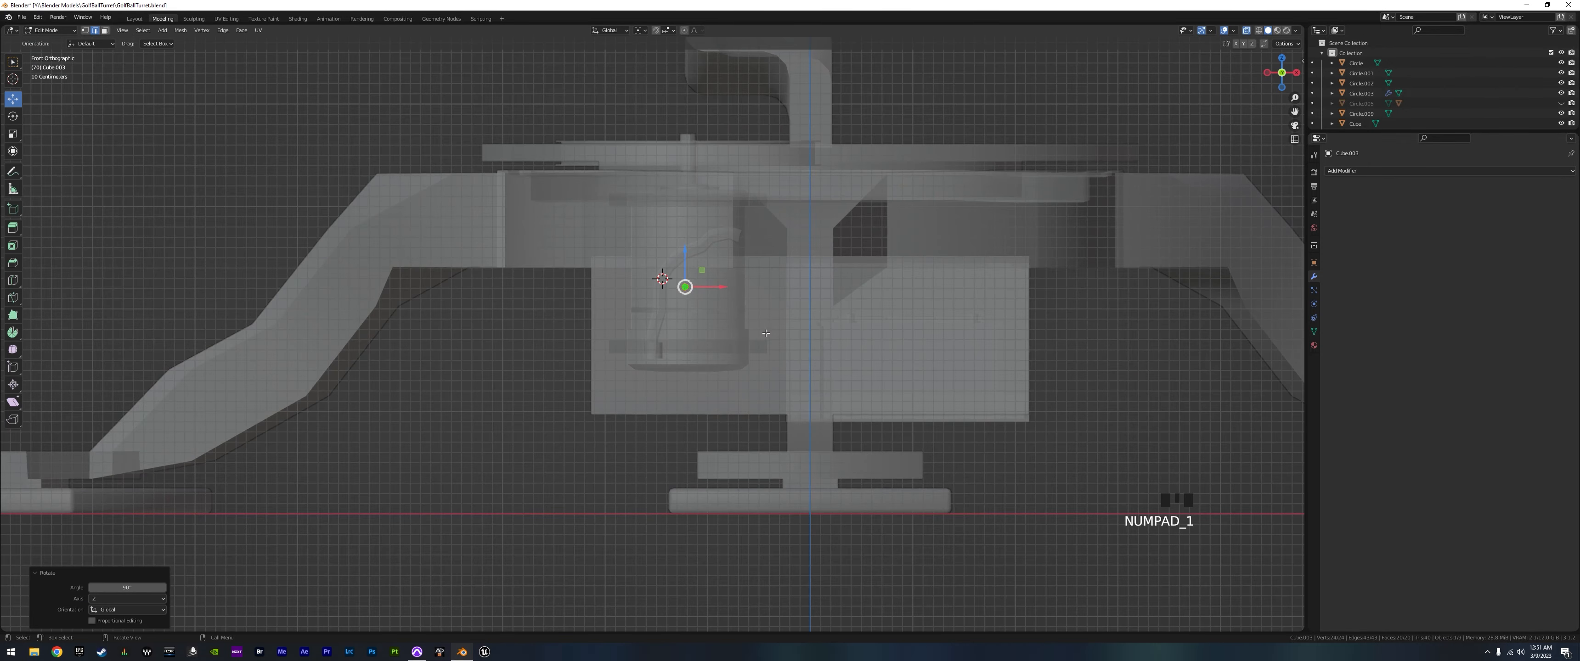
pyautogui.press('ctrl+KP_1')
pyautogui.scroll(4, 709, 304)
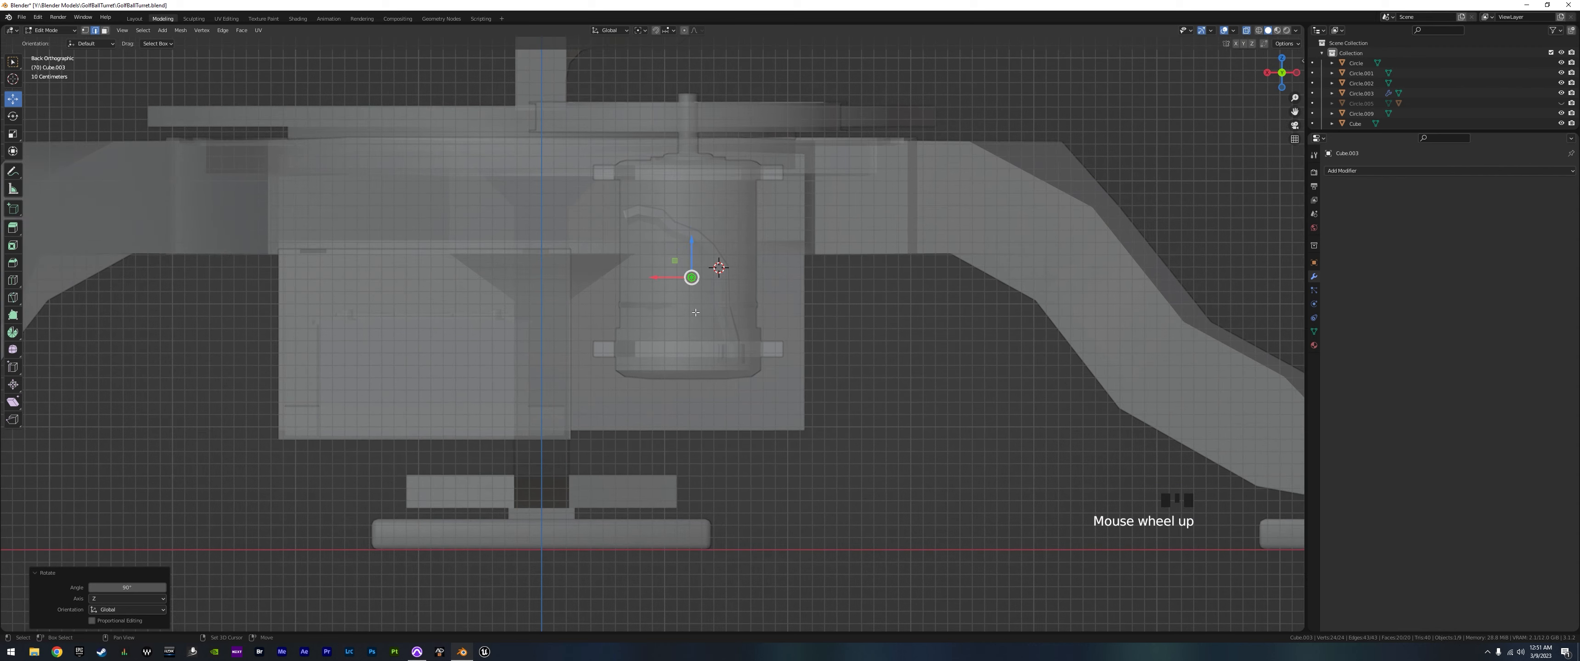
pyautogui.keyDown('shift'); pyautogui.moveTo(708, 303); pyautogui.dragTo(636, 437, button='middle'); pyautogui.keyUp('shift')
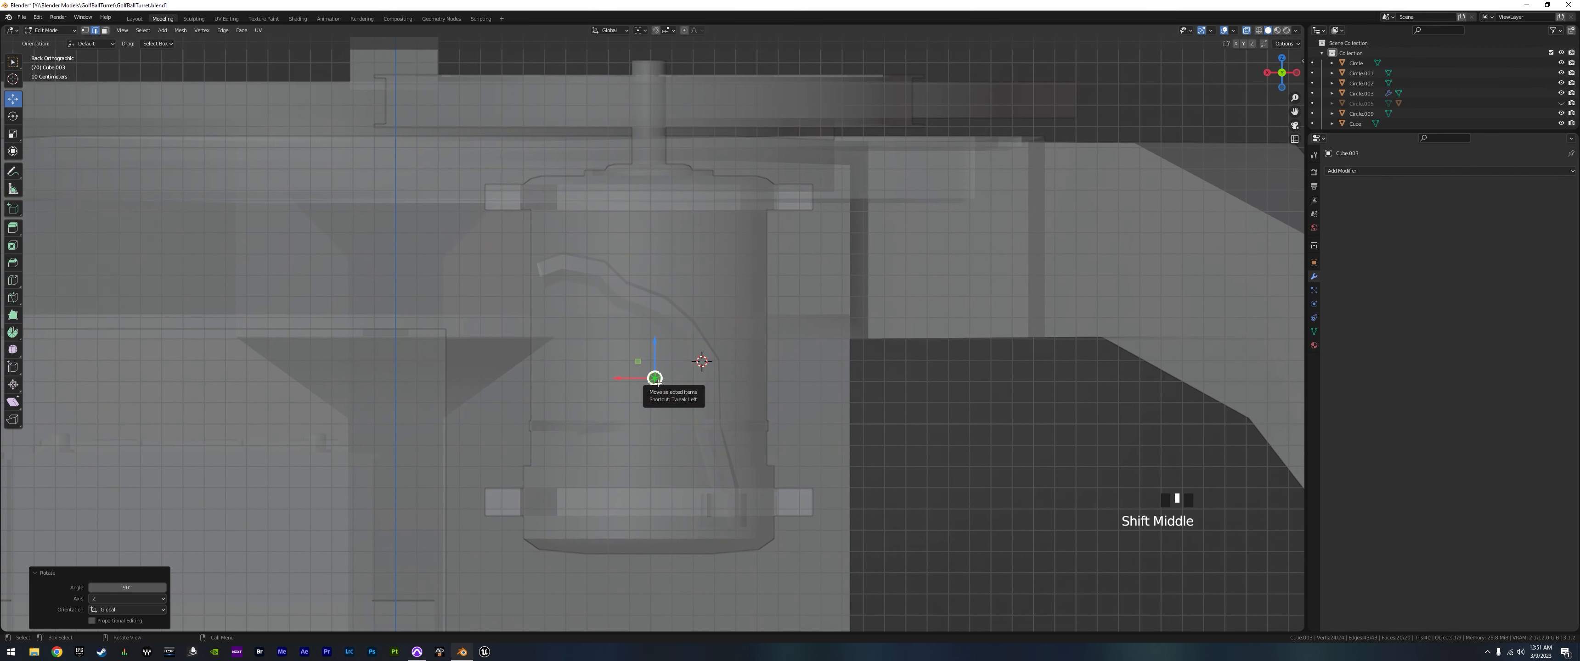
pyautogui.moveTo(655, 379); pyautogui.dragTo(613, 368)
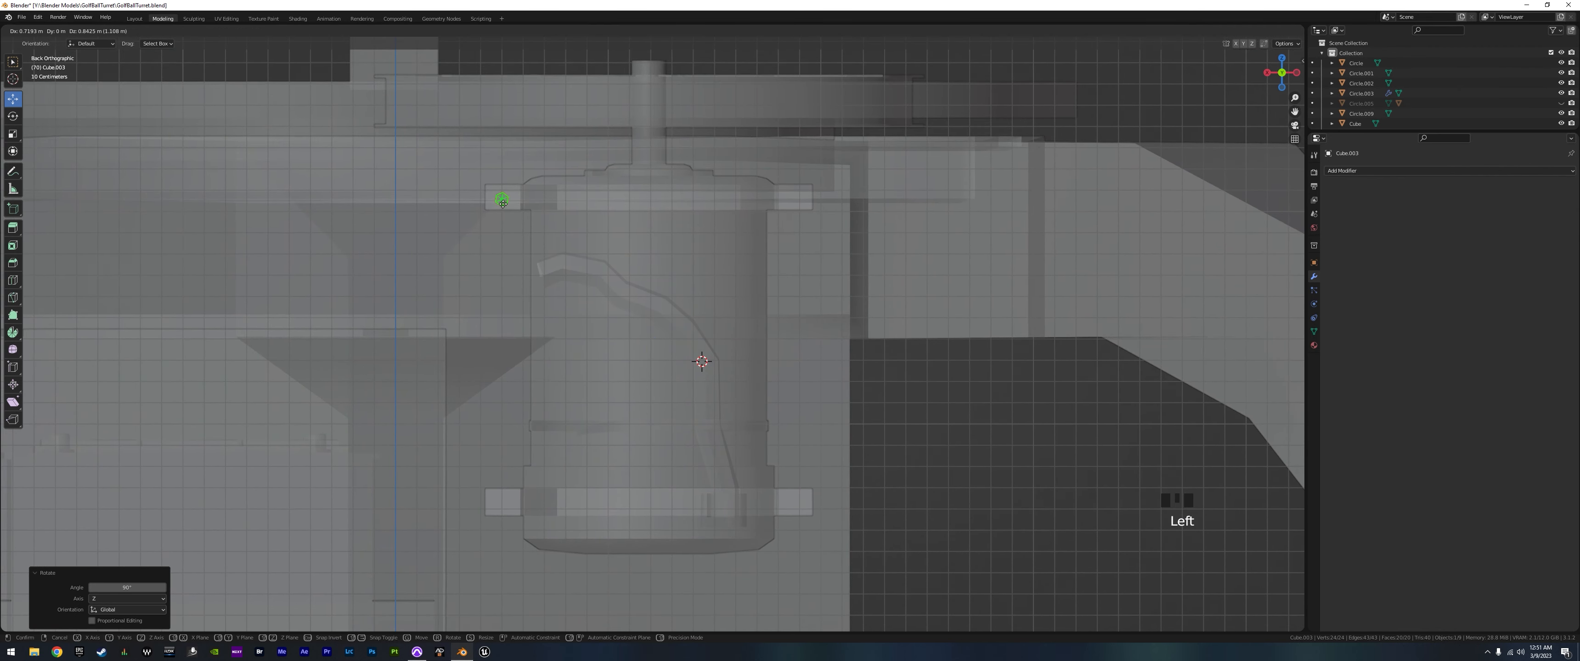
pyautogui.moveTo(505, 201); pyautogui.dragTo(504, 201)
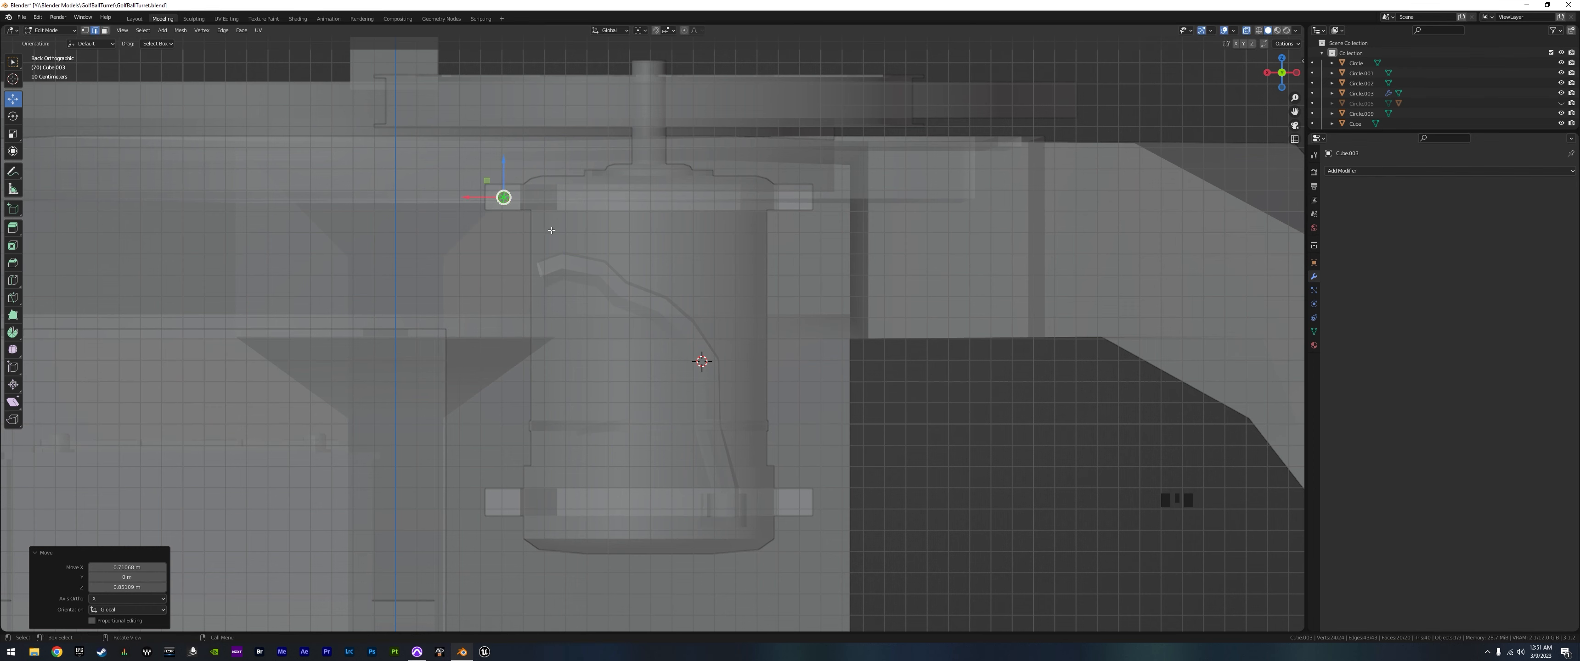
pyautogui.press('s')
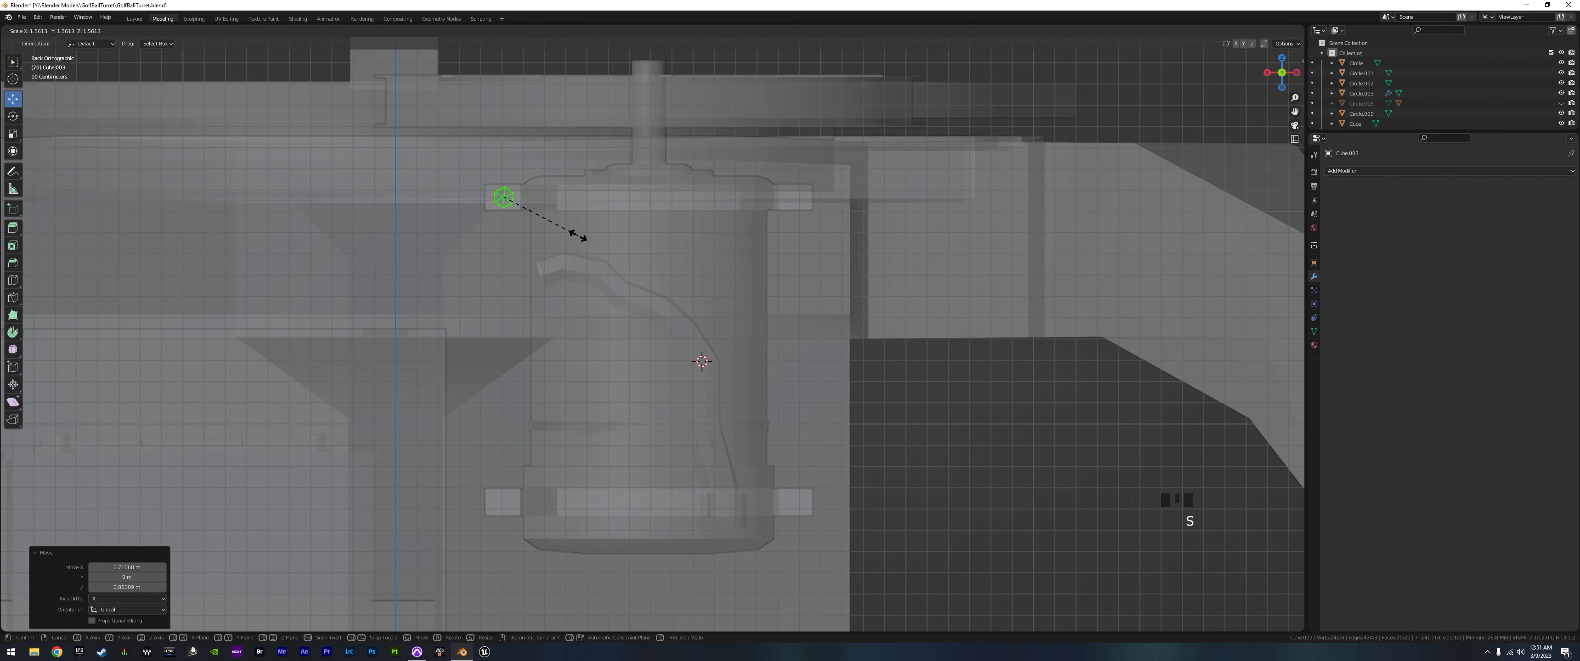
pyautogui.click(577, 236)
# - Slide the bolt slightly along Y in top view to bring it to the bracket's face
pyautogui.press('KP_Decimal')
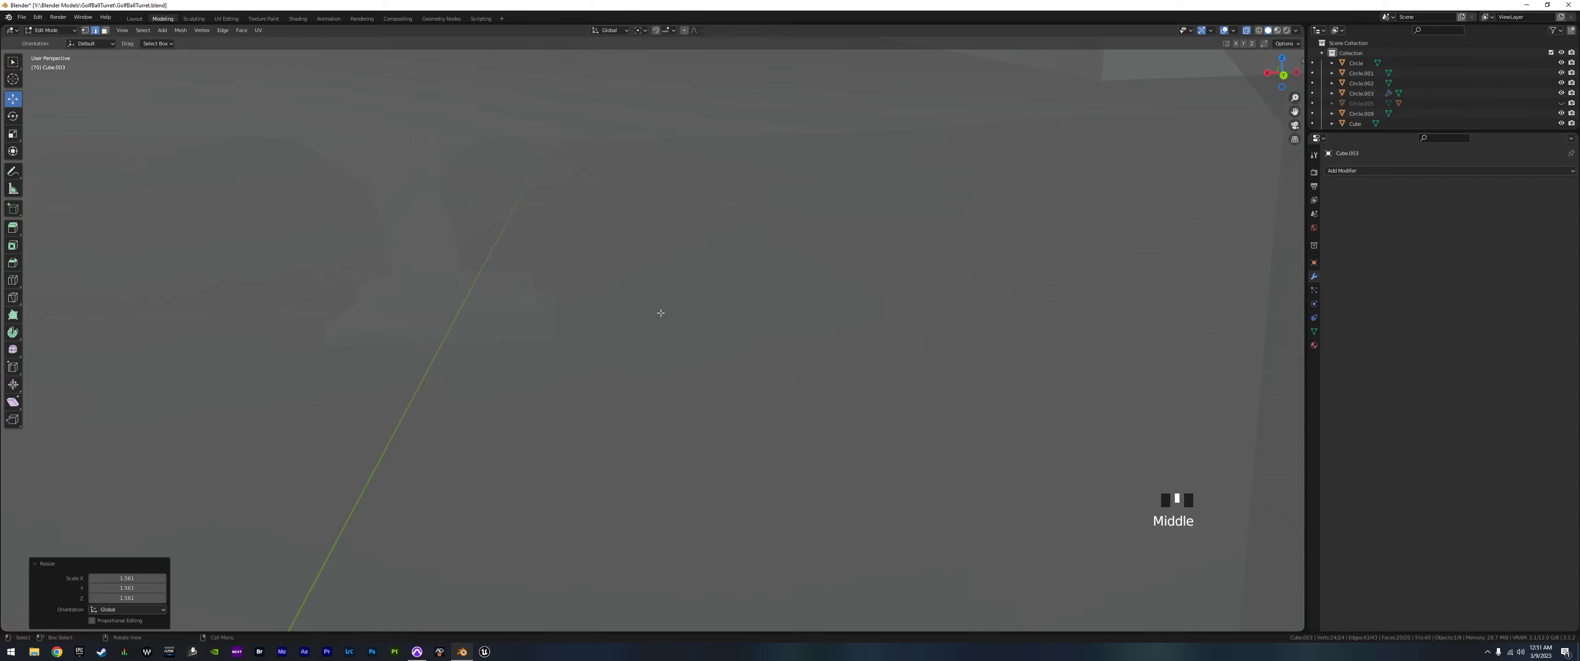
pyautogui.press('KP_7')
pyautogui.scroll(2, 591, 304)
pyautogui.keyDown('shift'); pyautogui.moveTo(591, 303); pyautogui.dragTo(682, 360, button='middle'); pyautogui.keyUp('shift')
pyautogui.scroll(3, 682, 360)
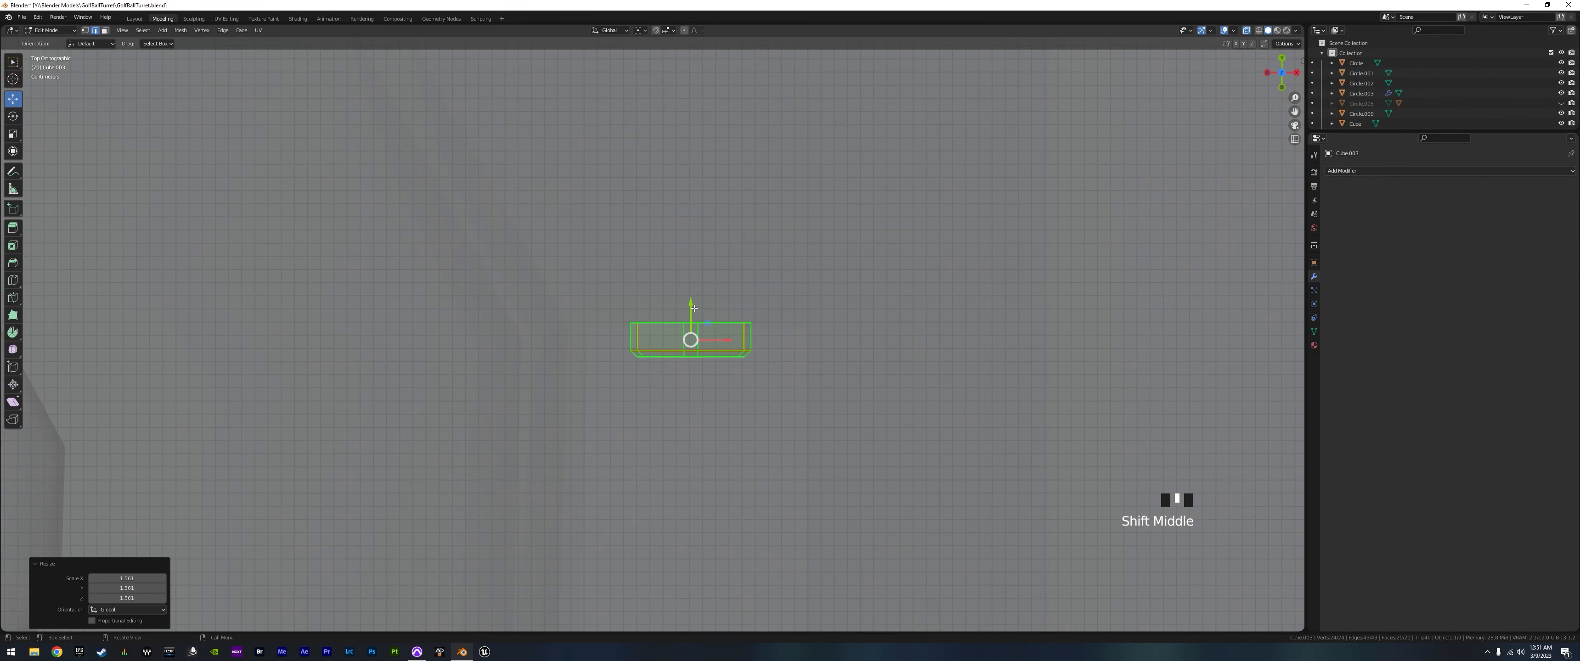
pyautogui.moveTo(691, 295); pyautogui.dragTo(691, 273)
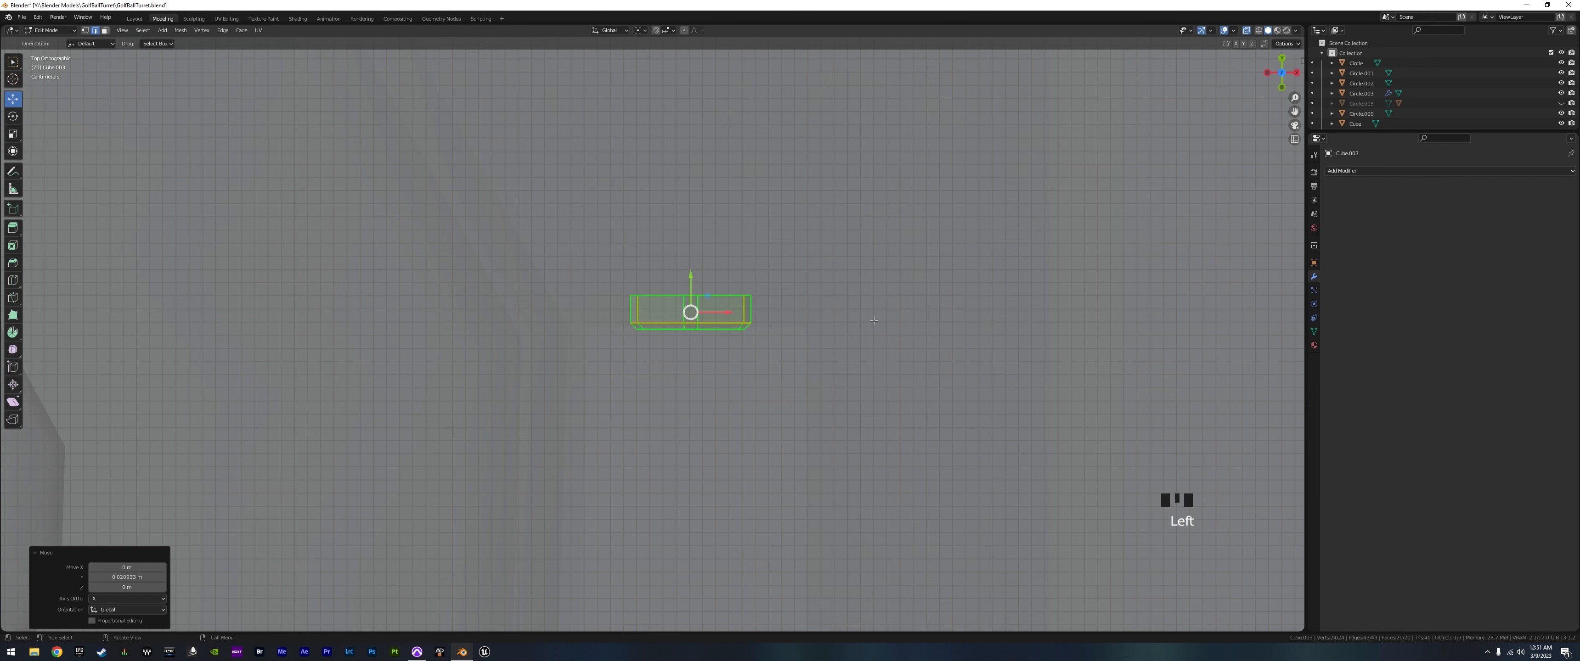
# - Turn the bolt around by 180° about Z and nudge it along Y against the bracket
pyautogui.write('r1')
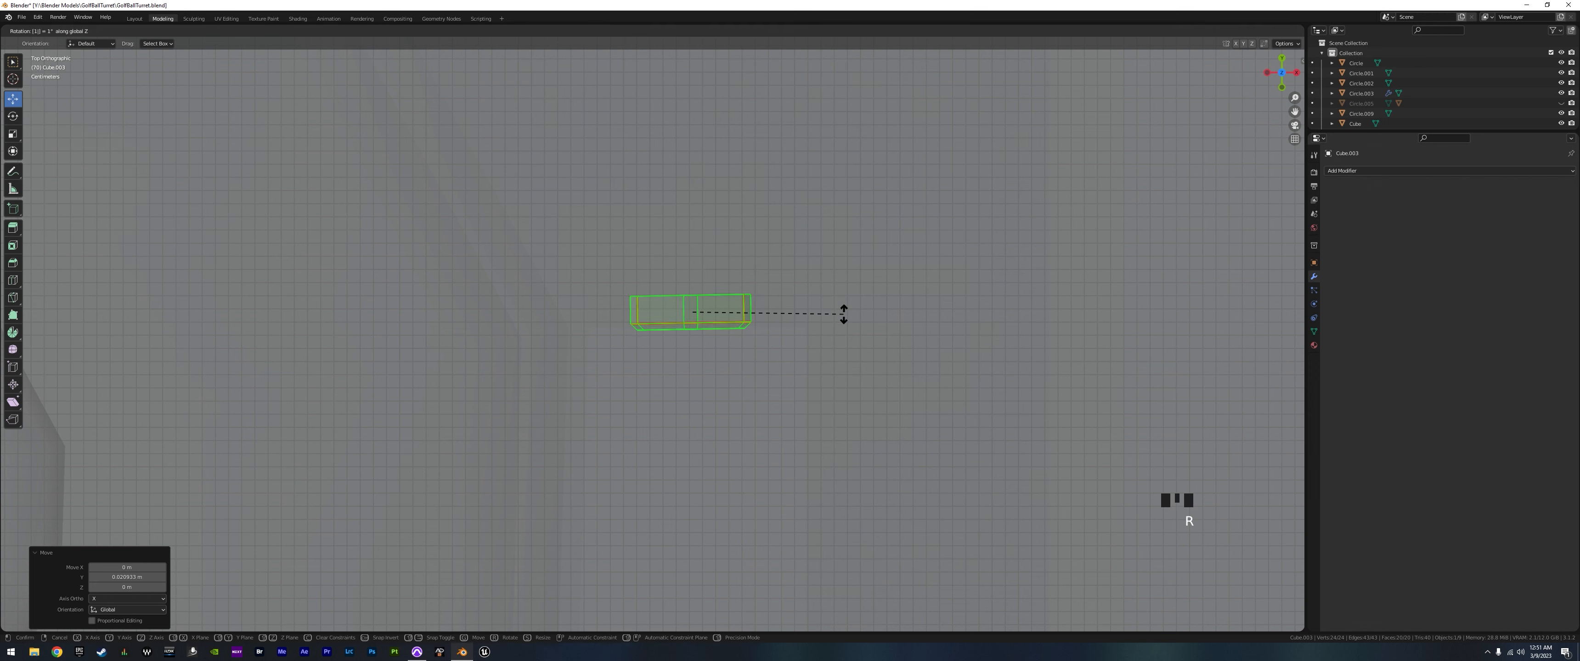
pyautogui.write('80')
pyautogui.click(843, 315)
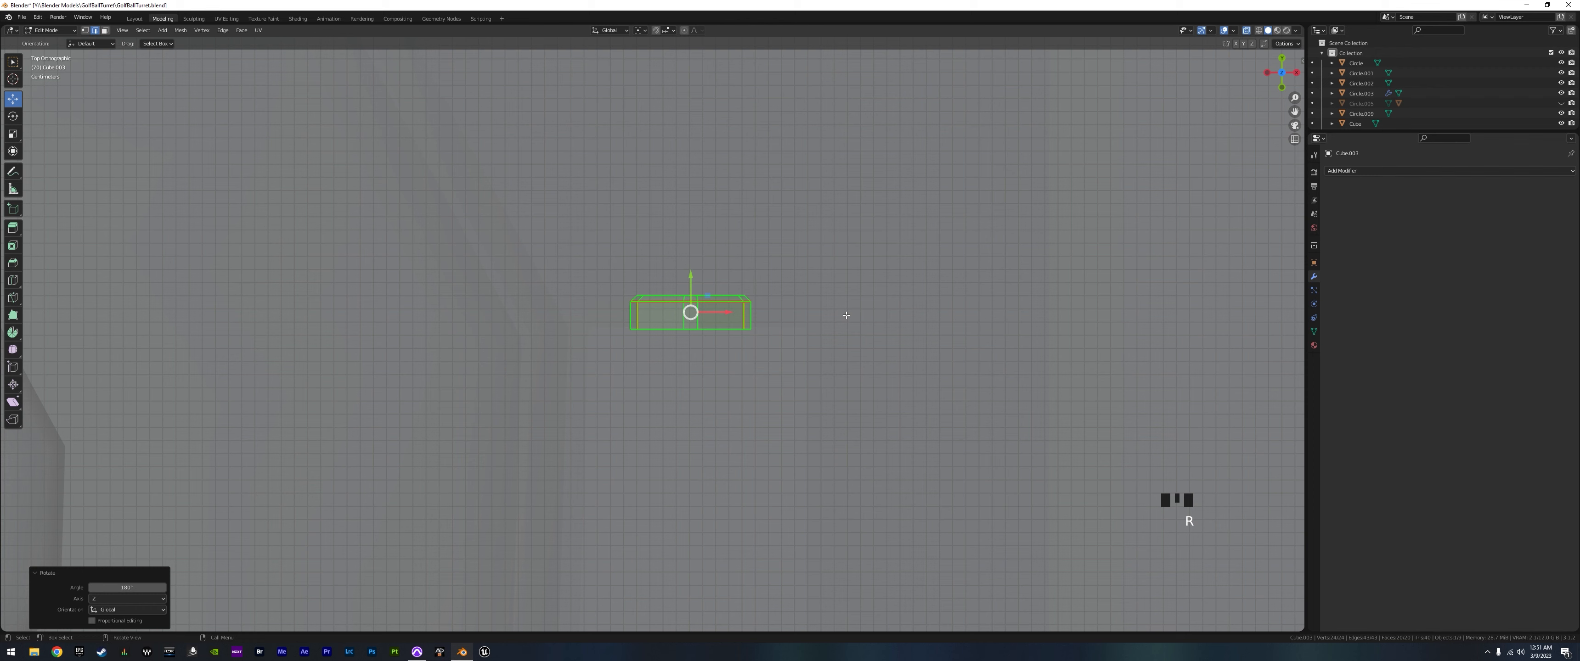
pyautogui.moveTo(691, 276); pyautogui.dragTo(691, 277)
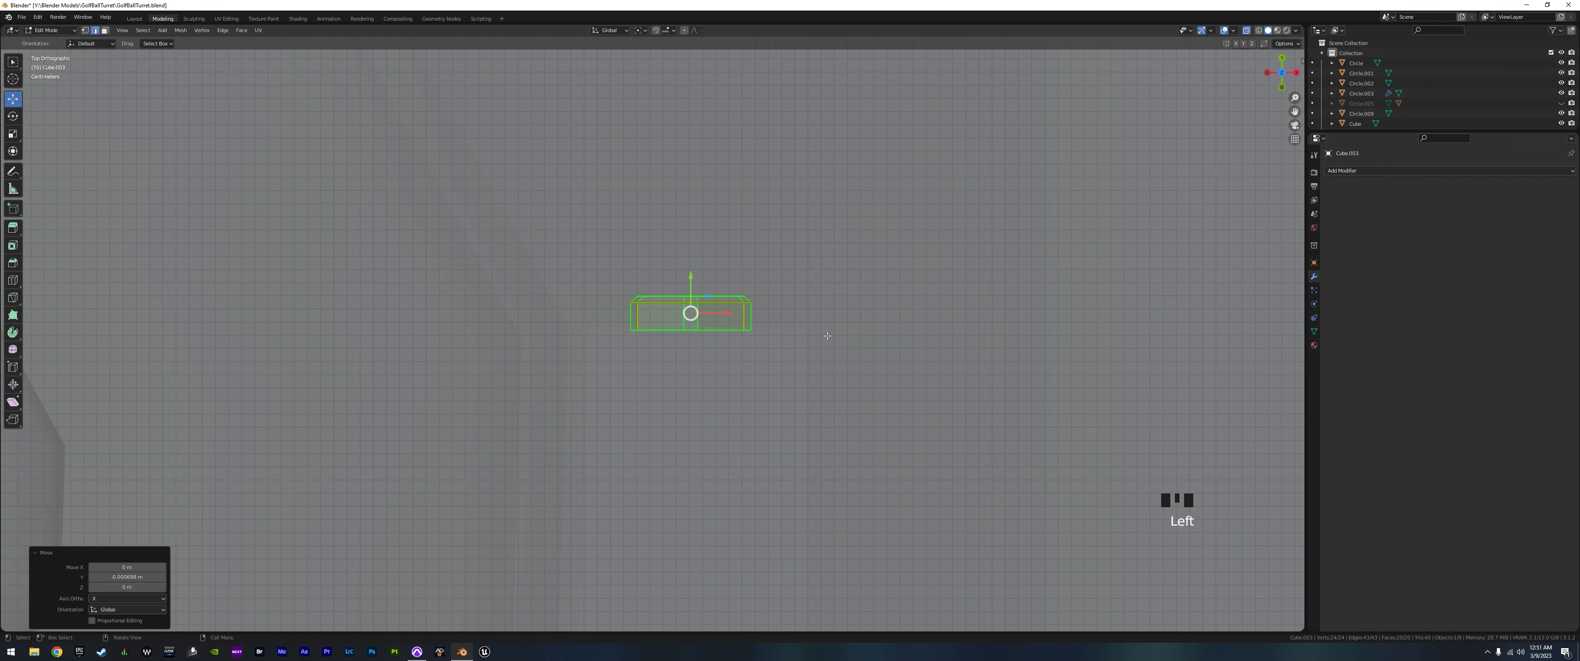
# - Duplicate the bracket bolt in place and rotate the copy about Y
pyautogui.moveTo(829, 329); pyautogui.dragTo(771, 368, button='middle')
pyautogui.scroll(-10, 861, 314)
pyautogui.scroll(-5, 854, 325)
pyautogui.scroll(-2, 781, 340)
pyautogui.scroll(-2, 757, 365)
pyautogui.hotkey('shift', 'd')
pyautogui.press('Escape')
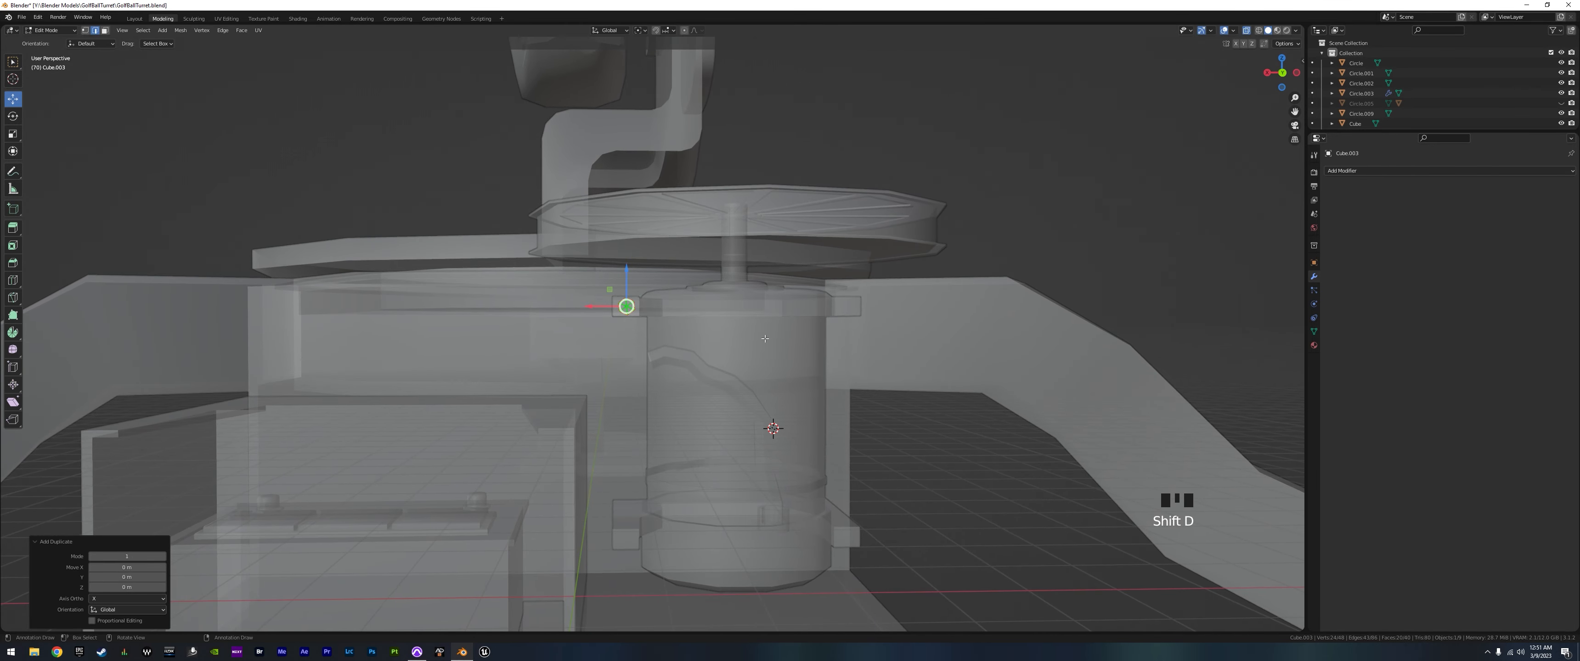
pyautogui.press('r')
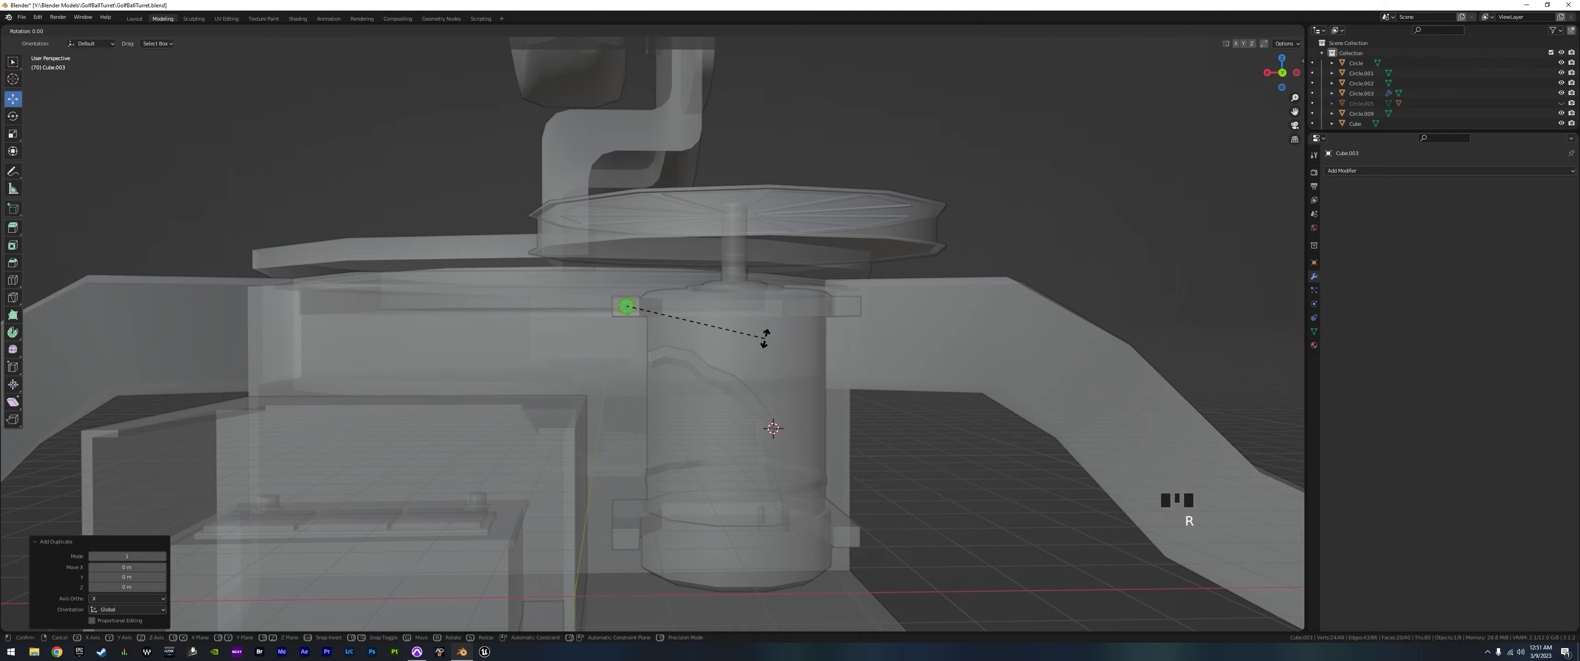
pyautogui.press('y')
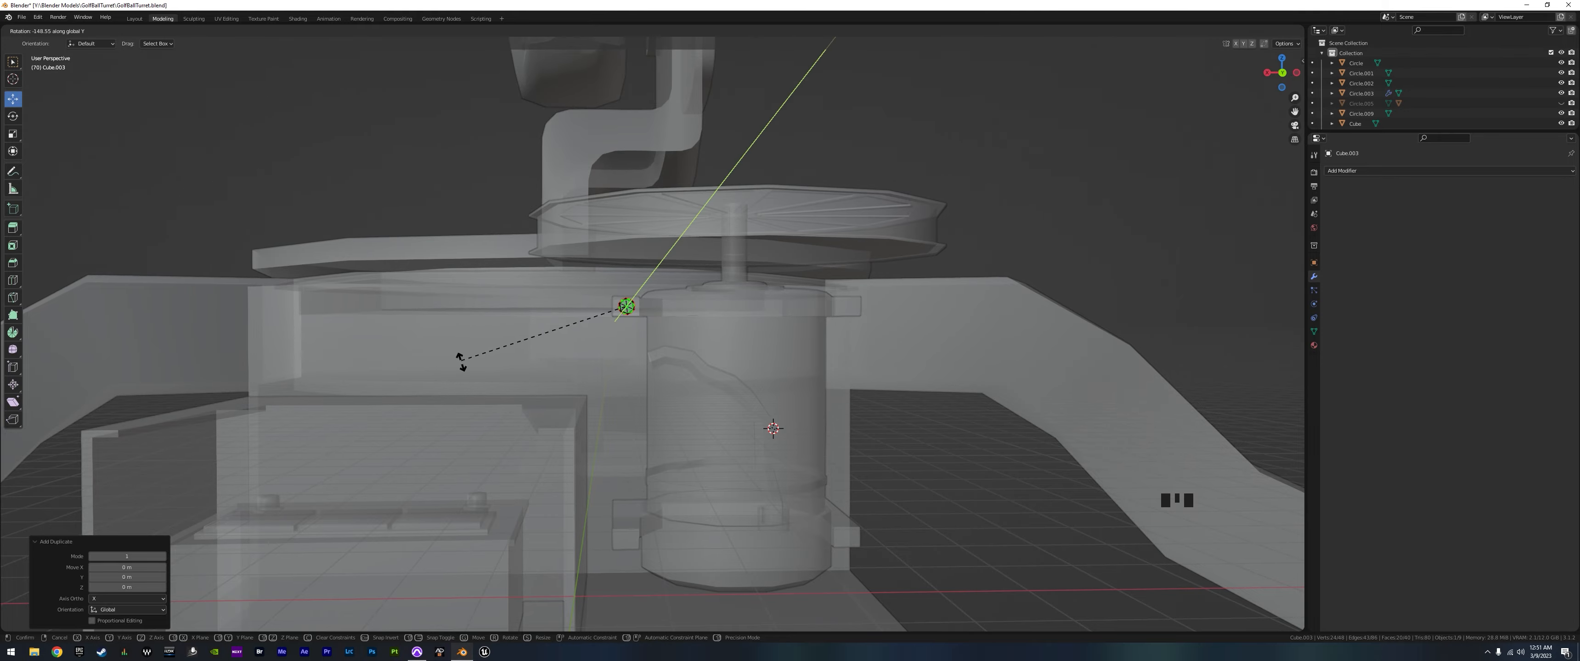
pyautogui.click(459, 362)
# - Move the duplicate bolt along X to the upper bracket's opposite end, centre it and rotate it again in back view
pyautogui.moveTo(459, 362); pyautogui.dragTo(767, 412, button='middle')
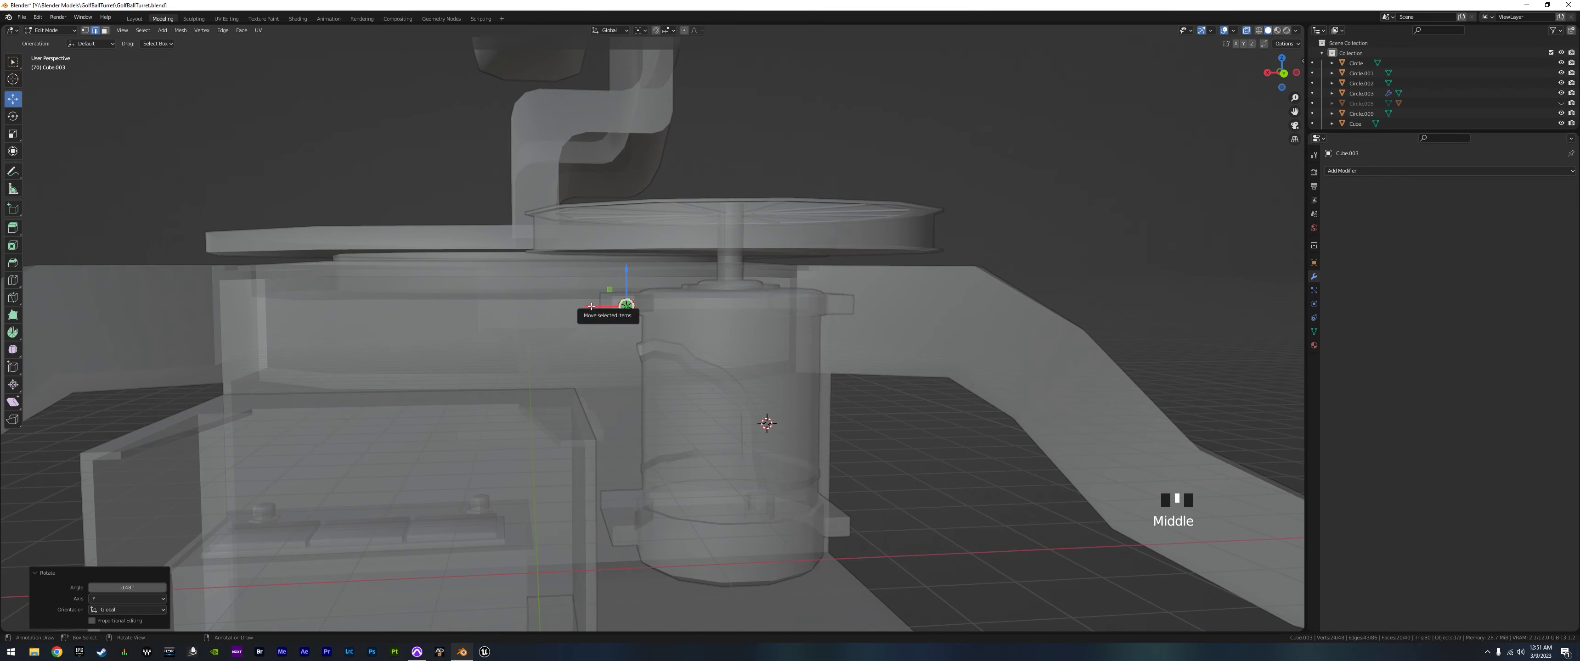
pyautogui.moveTo(590, 307); pyautogui.dragTo(809, 338)
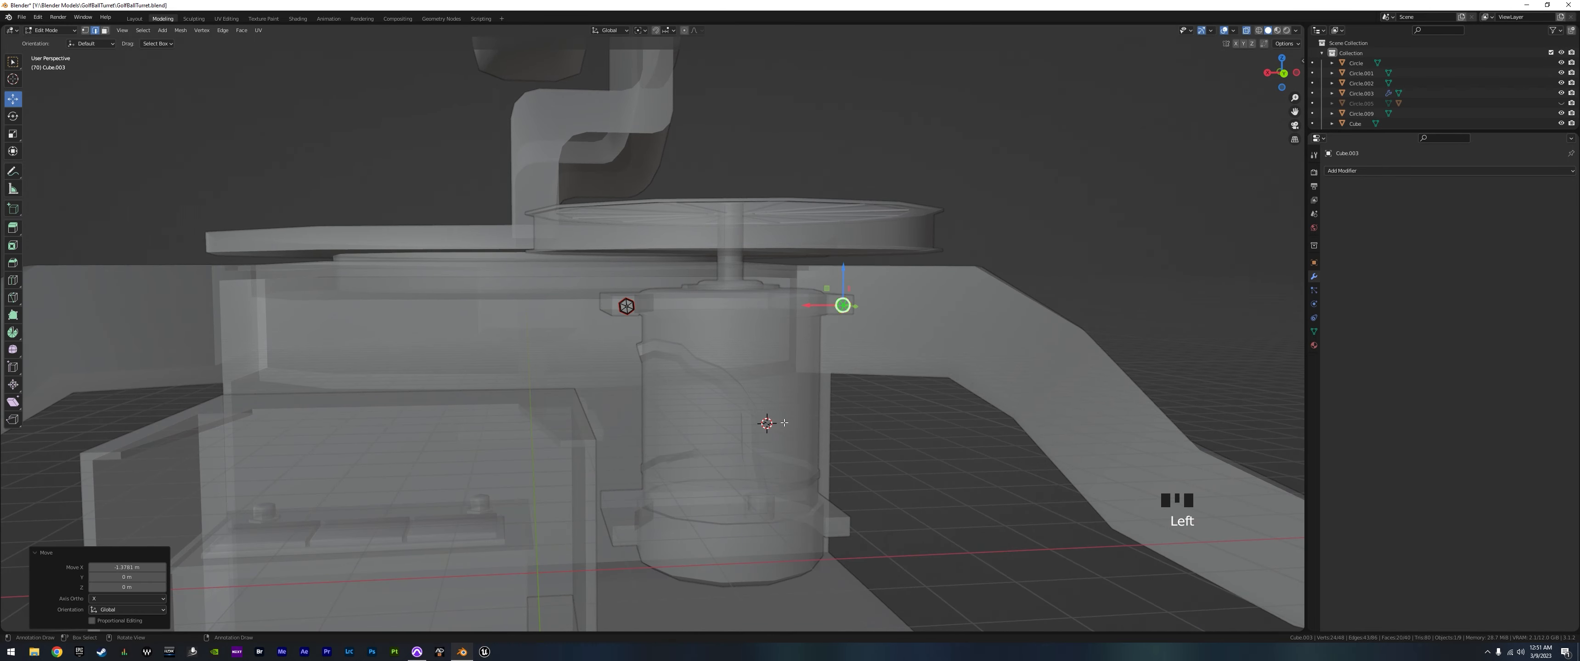
pyautogui.press('ctrl+KP_1')
pyautogui.scroll(4, 785, 423)
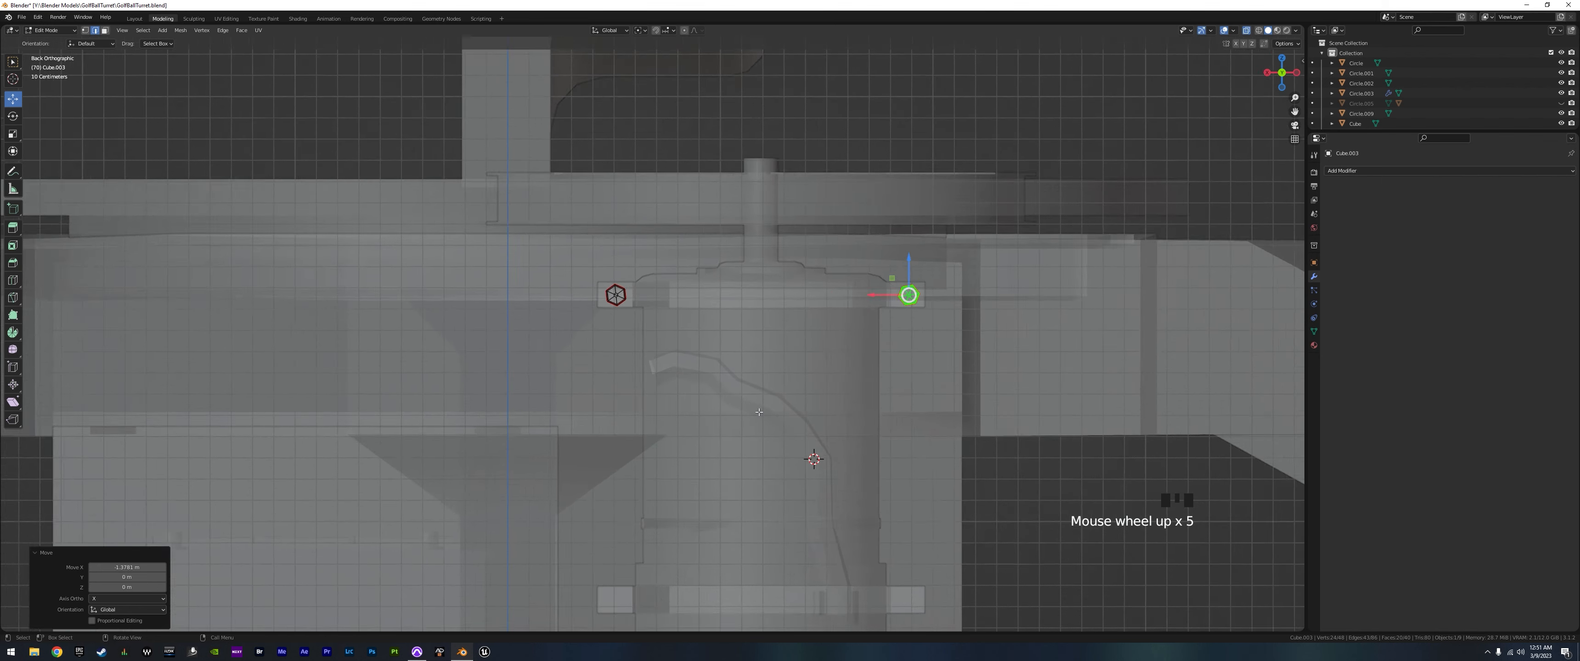
pyautogui.keyDown('shift'); pyautogui.moveTo(876, 426); pyautogui.dragTo(825, 411, button='middle'); pyautogui.keyUp('shift')
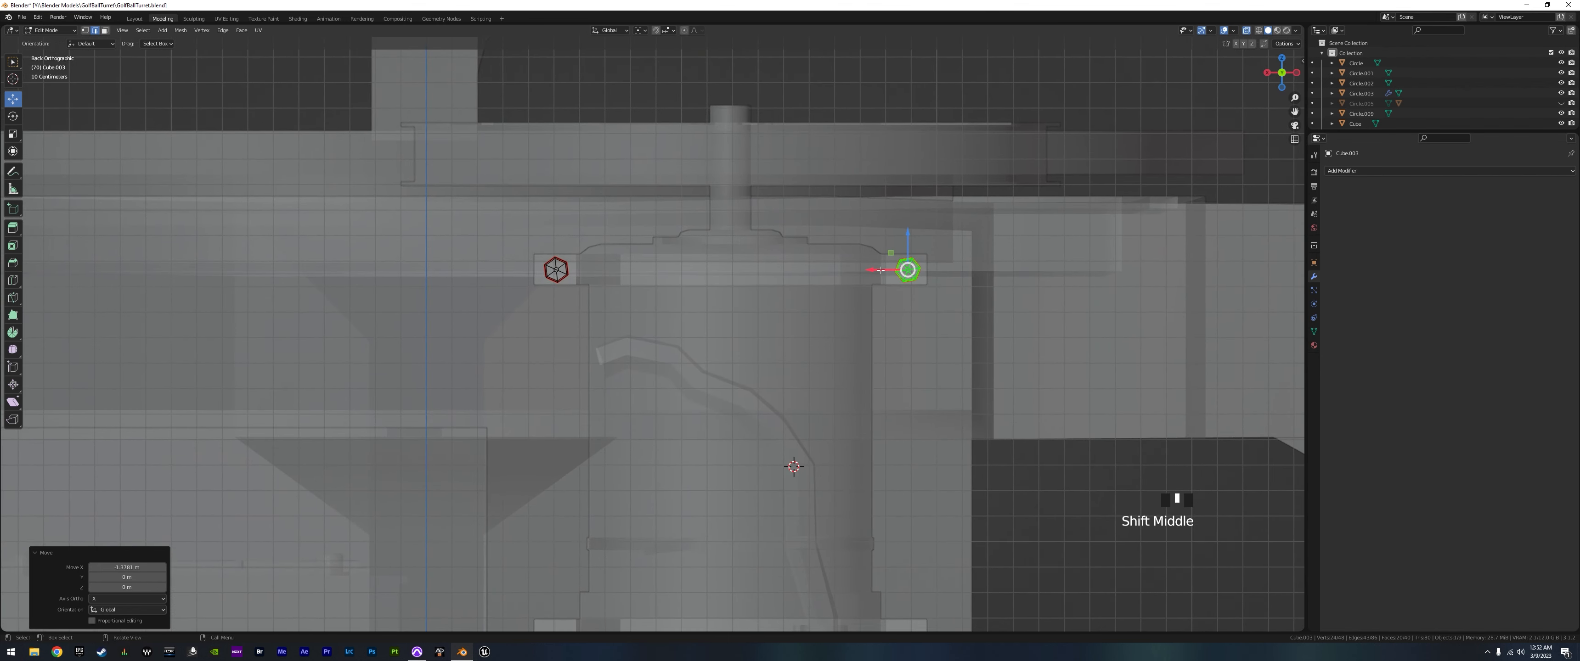
pyautogui.moveTo(881, 270); pyautogui.dragTo(874, 271)
pyautogui.press('r')
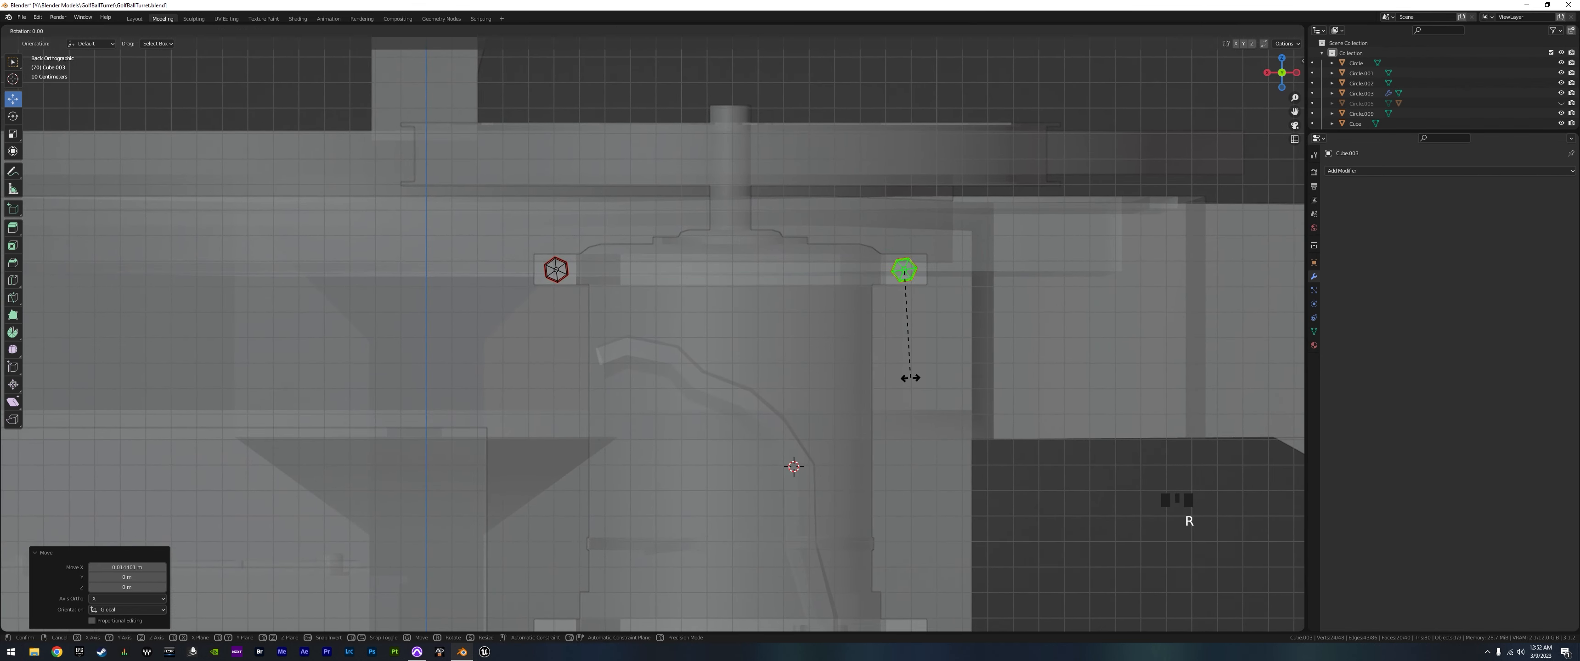
pyautogui.click(816, 387)
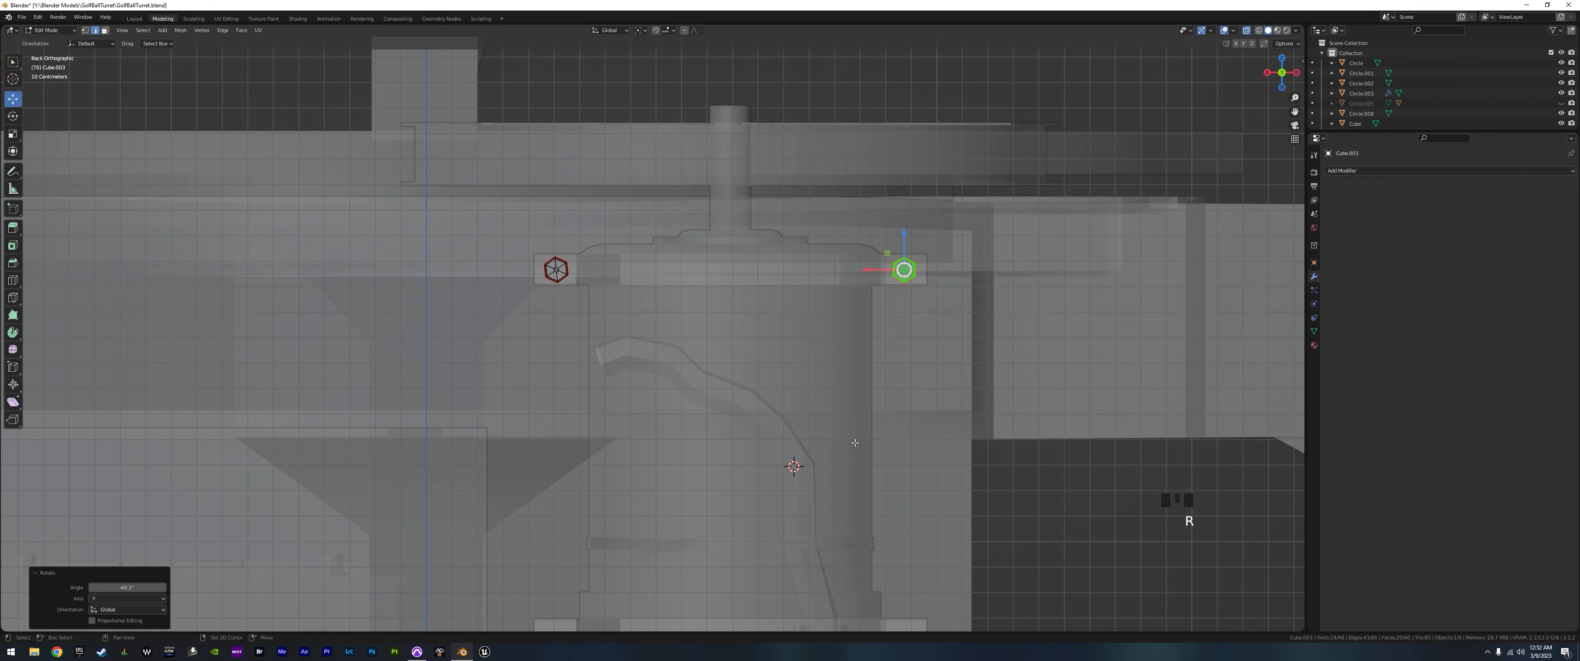
# - Duplicate both upper bracket bolts and move the copies down along Z onto the lower bracket's ends
pyautogui.keyDown('shift'); pyautogui.moveTo(817, 387); pyautogui.dragTo(829, 330, button='middle'); pyautogui.keyUp('shift')
pyautogui.scroll(-1, 832, 386)
pyautogui.moveTo(559, 190); pyautogui.dragTo(979, 320)
pyautogui.hotkey('shift', 'd')
pyautogui.rightClick(757, 188)
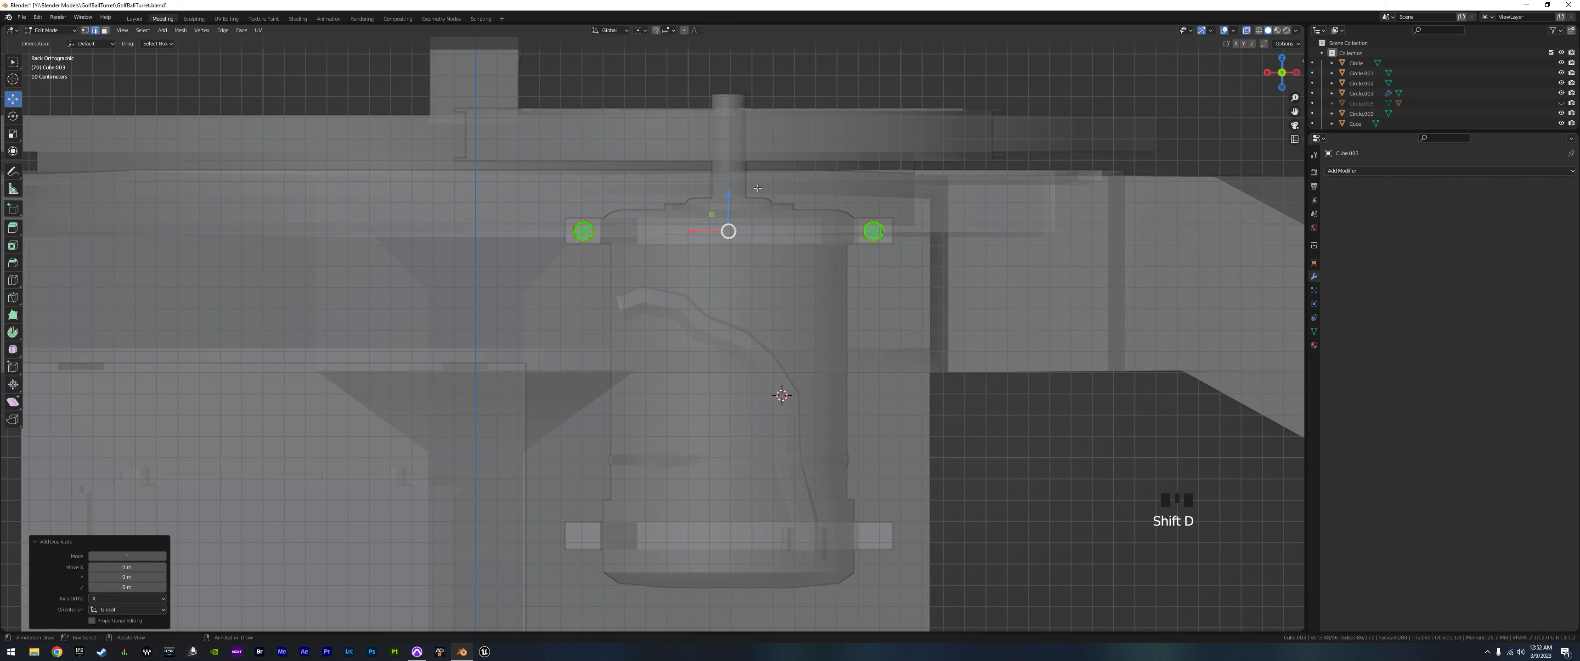
pyautogui.moveTo(731, 193); pyautogui.dragTo(724, 500)
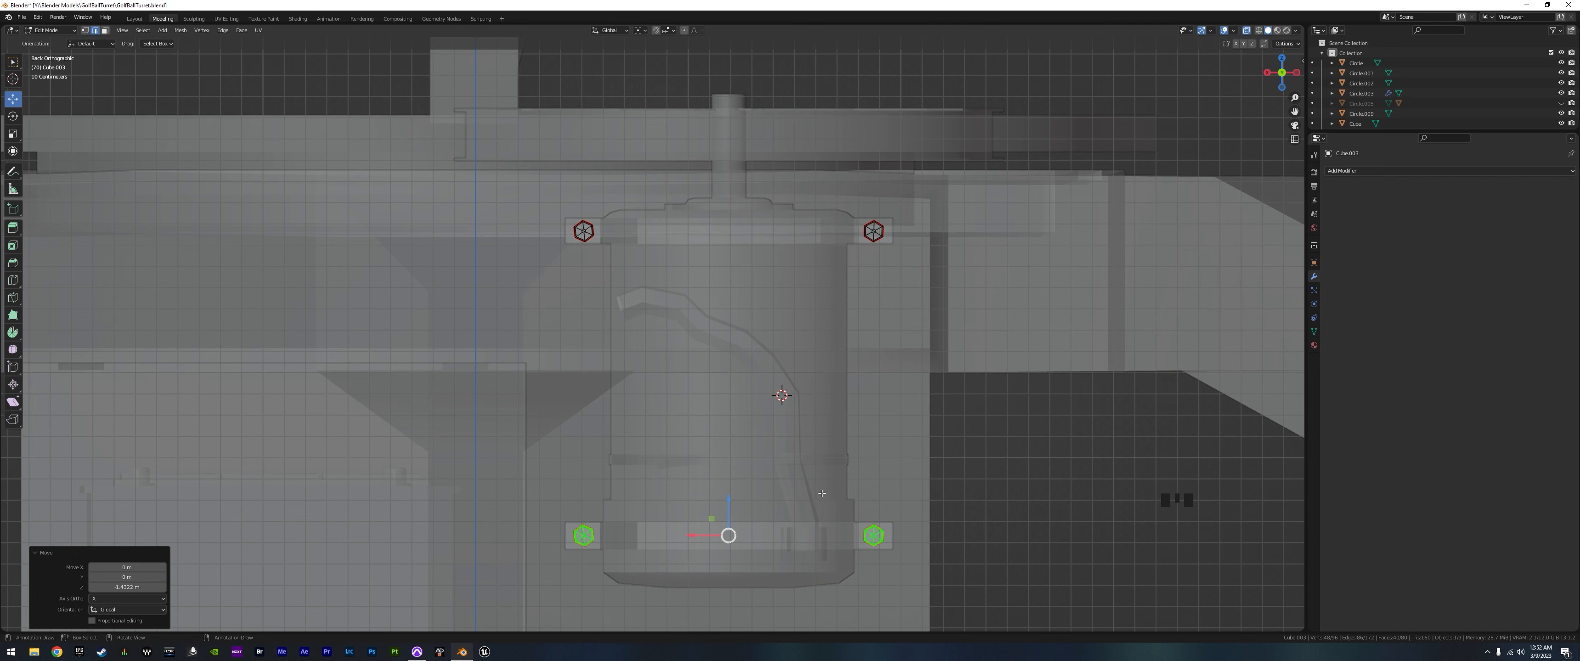
# - Rotate the two lower bolts individually in back view, then turn off see-through display and leave mesh editing
pyautogui.click(874, 535)
pyautogui.press('r')
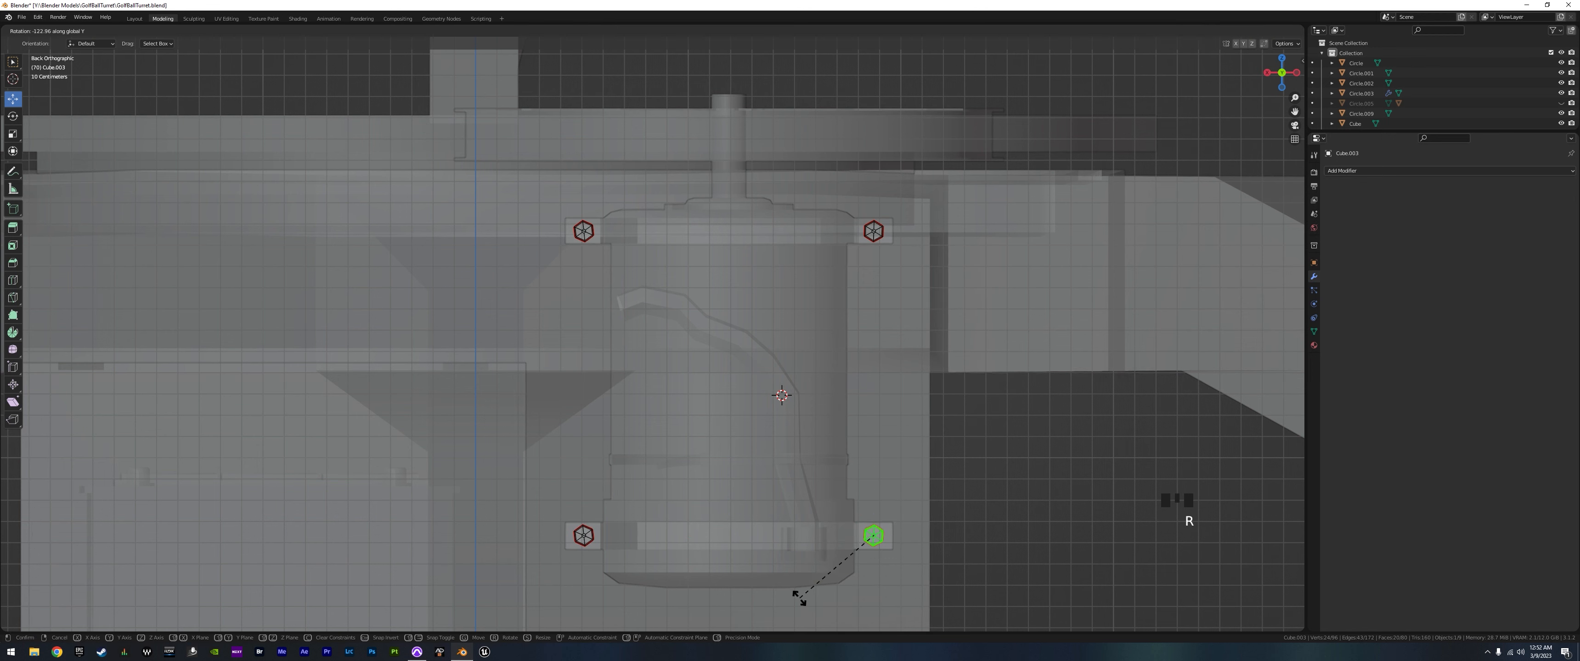
pyautogui.click(757, 576)
pyautogui.moveTo(543, 498); pyautogui.dragTo(660, 602)
pyautogui.press('r')
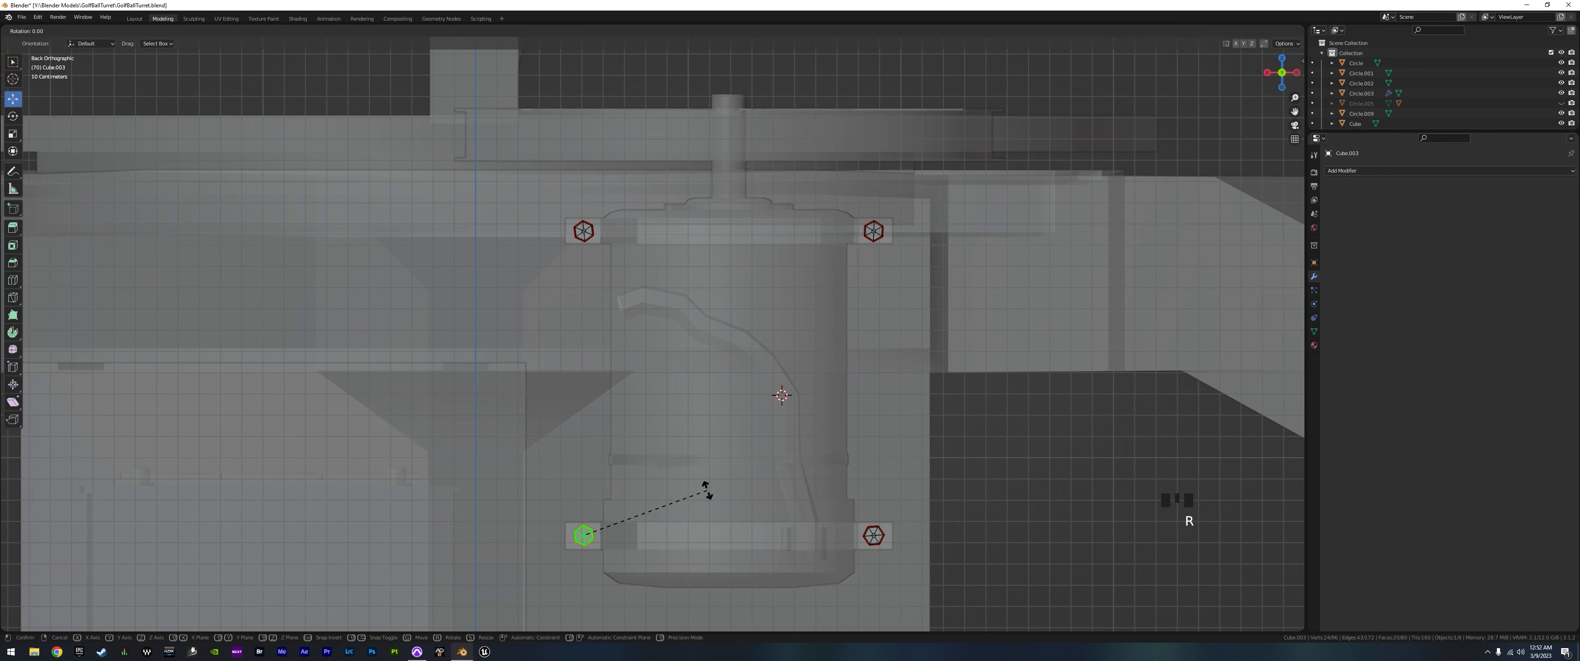
pyautogui.click(698, 307)
pyautogui.scroll(-4, 707, 433)
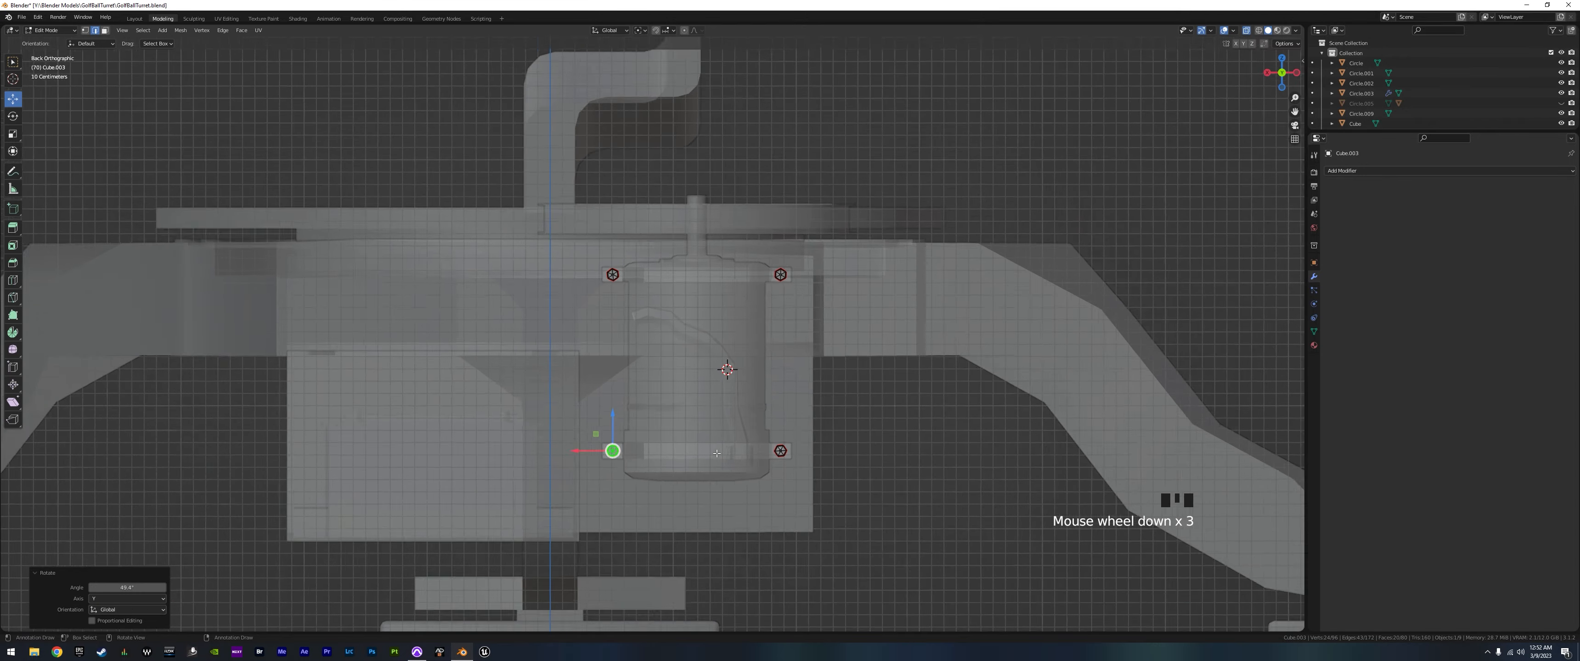
pyautogui.keyDown('shift'); pyautogui.moveTo(708, 433); pyautogui.dragTo(760, 436, button='middle'); pyautogui.keyUp('shift')
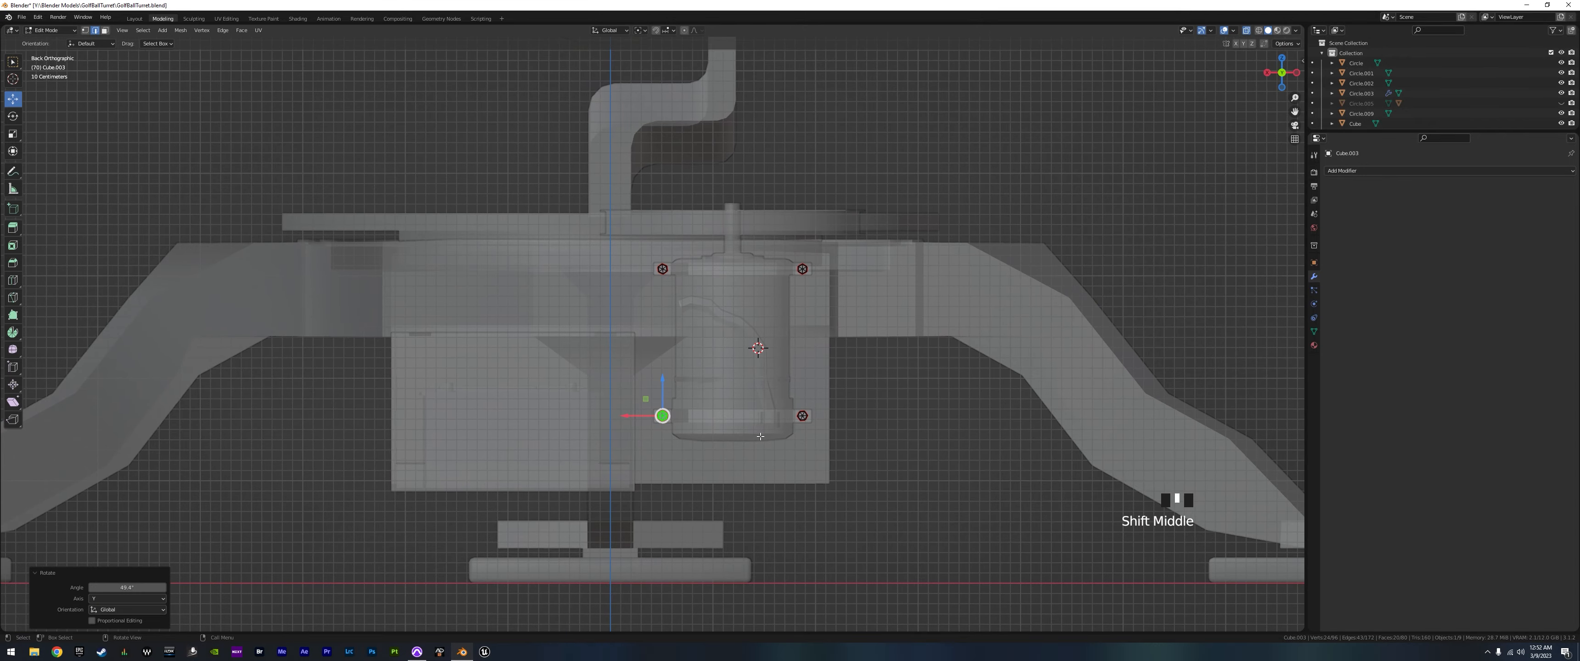
pyautogui.click(1246, 30)
pyautogui.moveTo(828, 368); pyautogui.dragTo(931, 391, button='middle')
pyautogui.scroll(-3, 882, 427)
pyautogui.press('Tab')
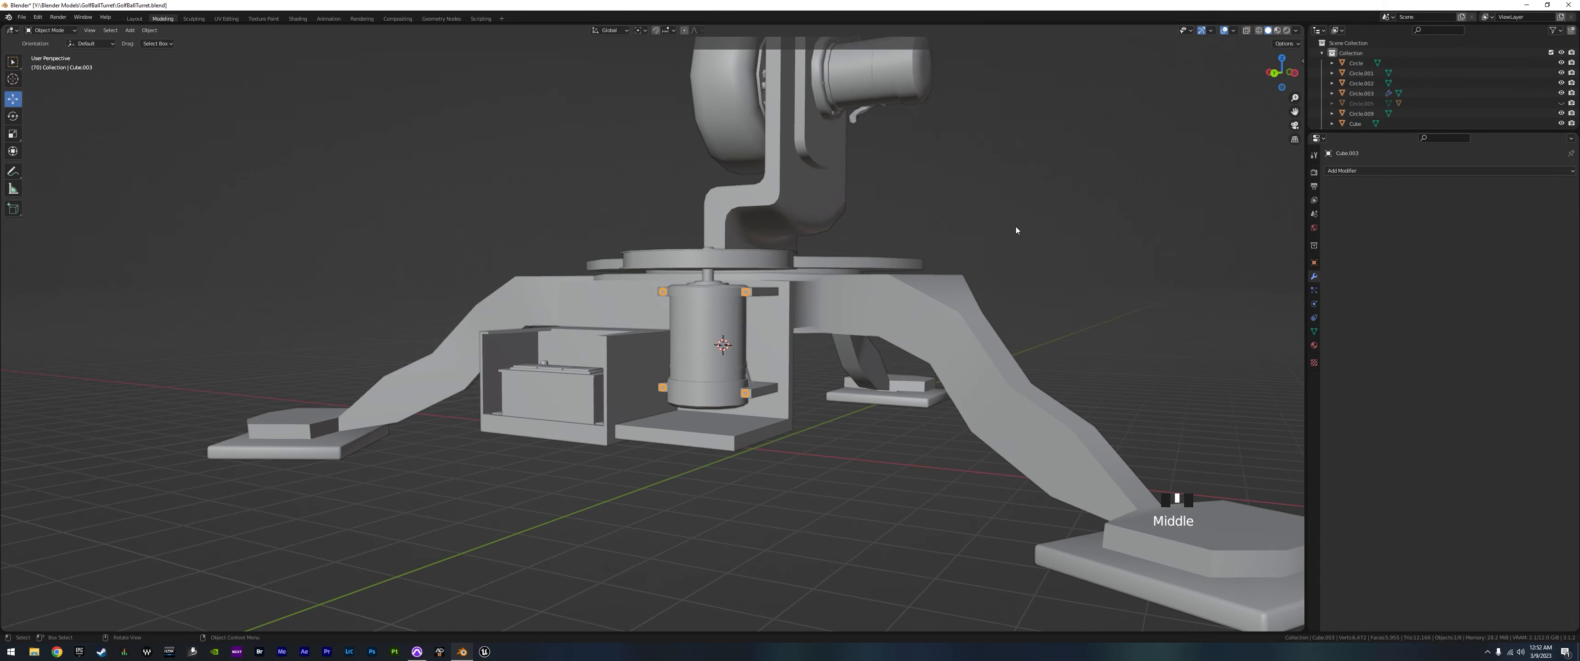
# - Open the motor assembly's mesh for editing at the lower bracket near the cable end, with see-through display on
pyautogui.moveTo(1016, 230); pyautogui.dragTo(810, 512, button='middle')
pyautogui.scroll(3, 810, 460)
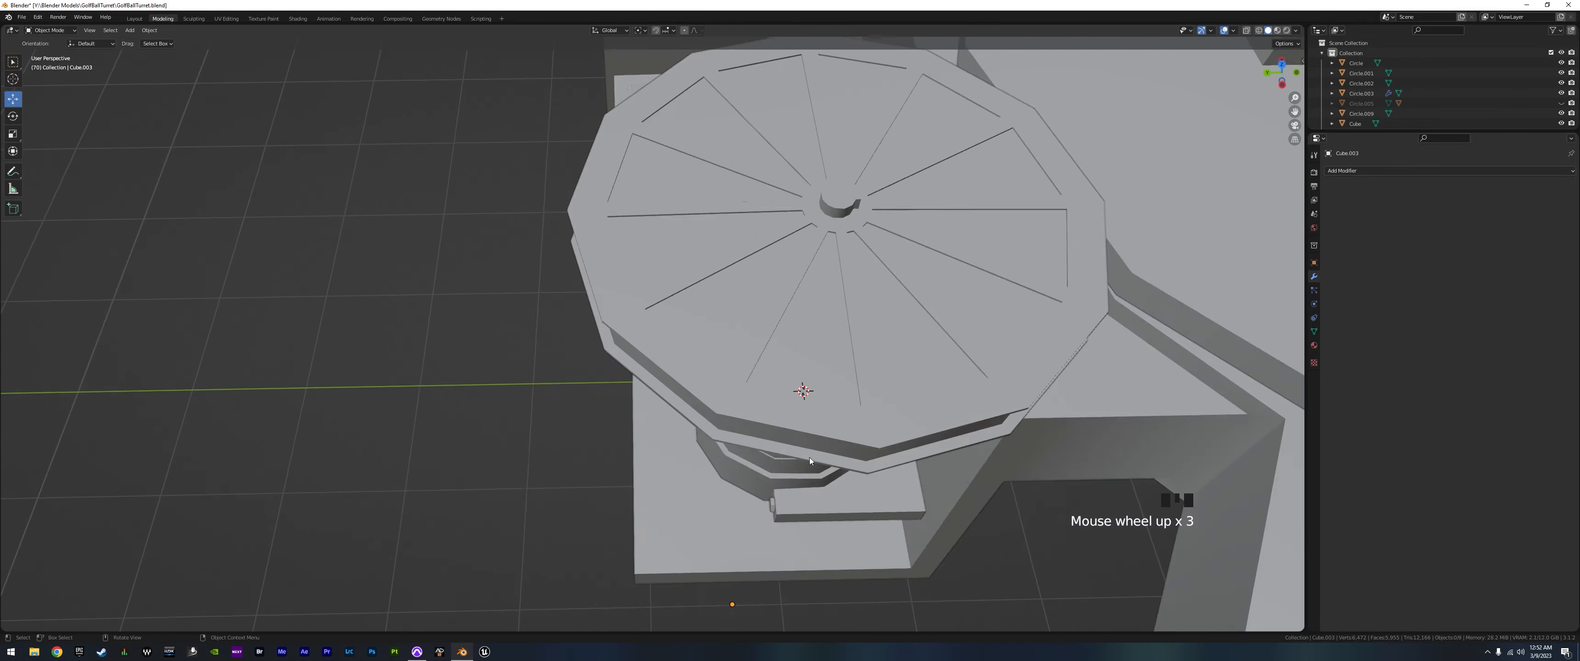
pyautogui.keyDown('shift'); pyautogui.moveTo(809, 460); pyautogui.dragTo(789, 395, button='middle'); pyautogui.keyUp('shift')
pyautogui.scroll(2, 834, 420)
pyautogui.press('Tab')
pyautogui.press('Tab')
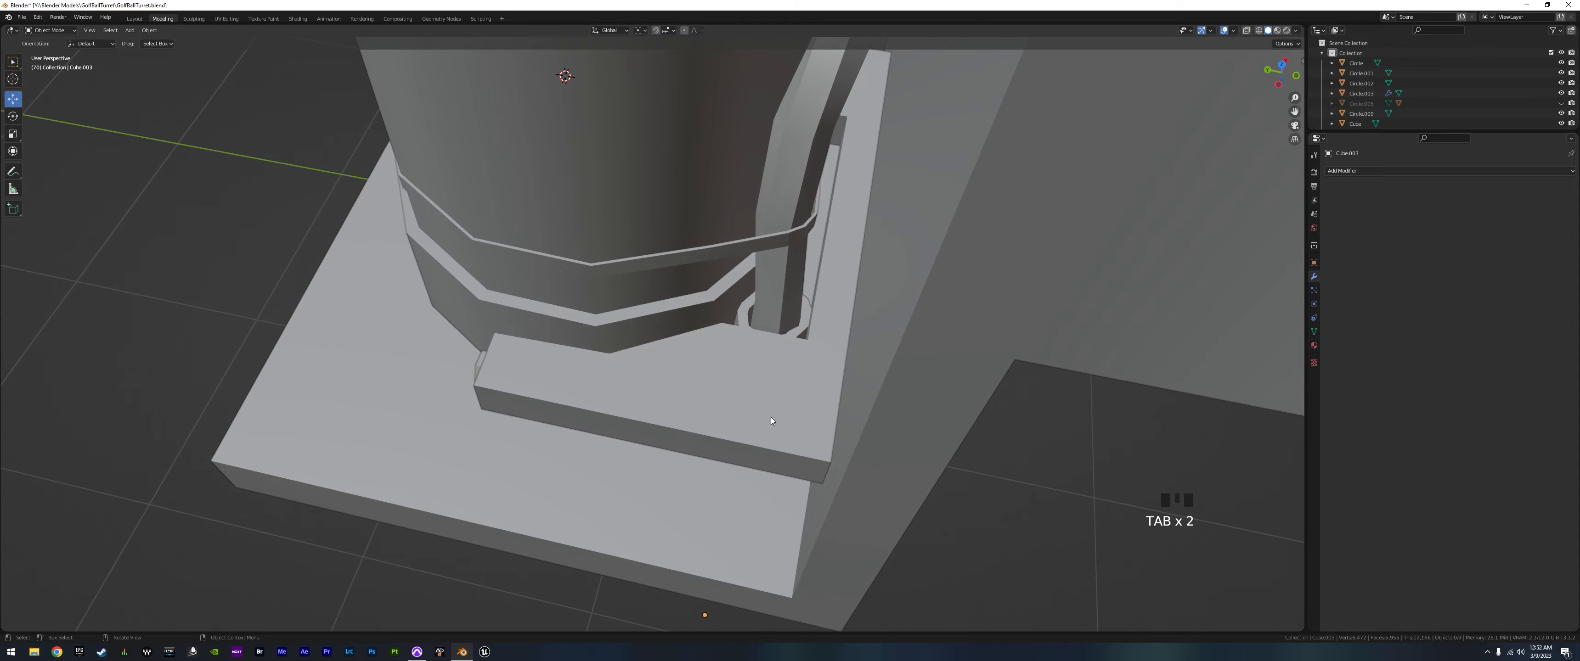
pyautogui.click(776, 413)
pyautogui.press('Tab')
pyautogui.moveTo(809, 378); pyautogui.dragTo(1000, 214, button='middle')
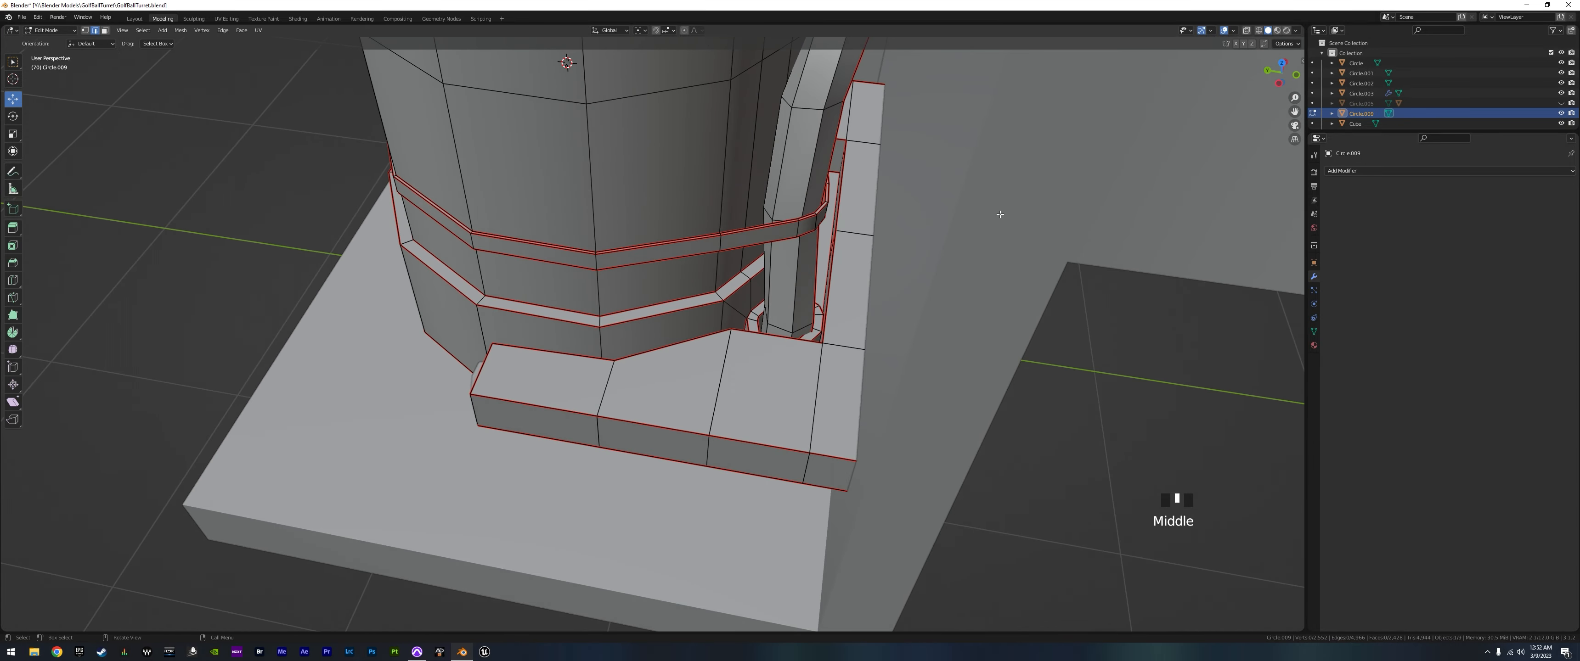
pyautogui.click(1246, 31)
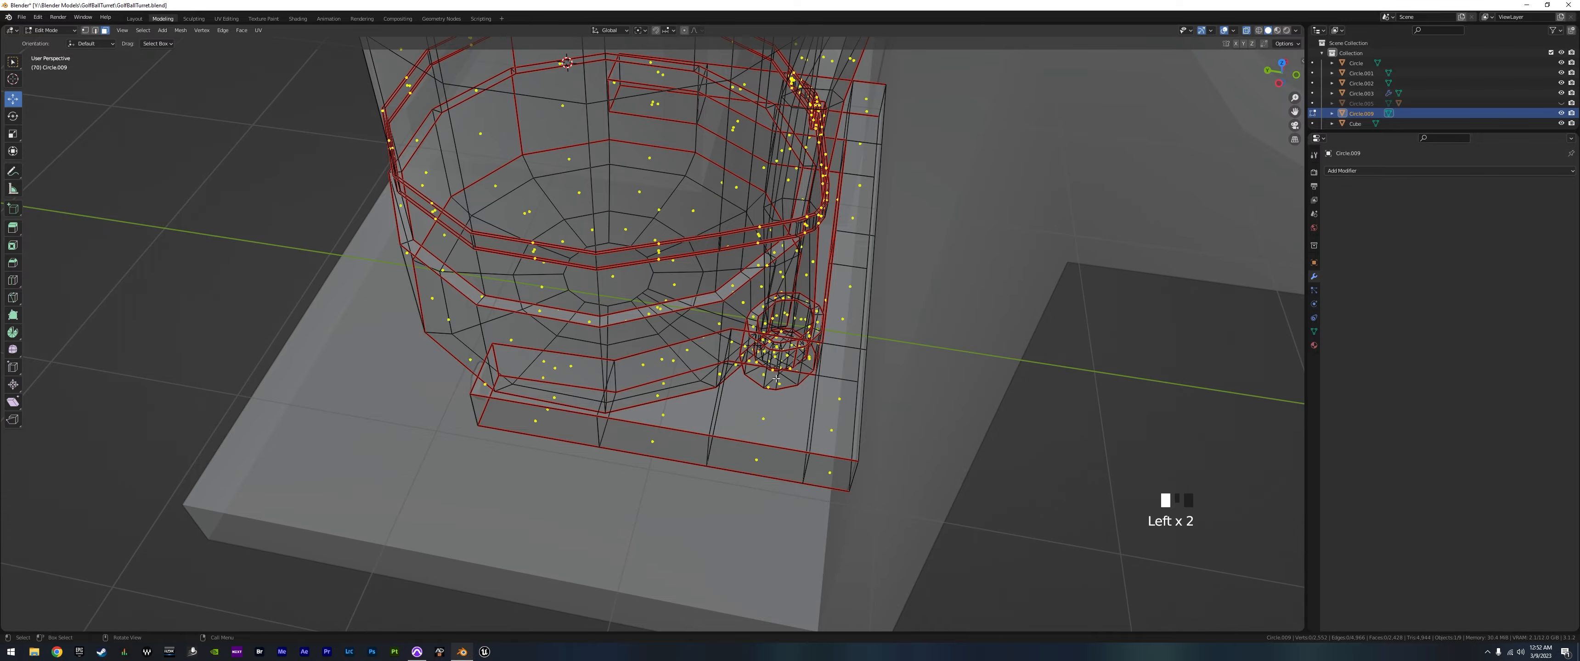
# - Shift the lower bracket's two cross edges beside the cable end slightly along X, then return to solid display in object mode
pyautogui.moveTo(776, 379); pyautogui.dragTo(758, 385, button='middle')
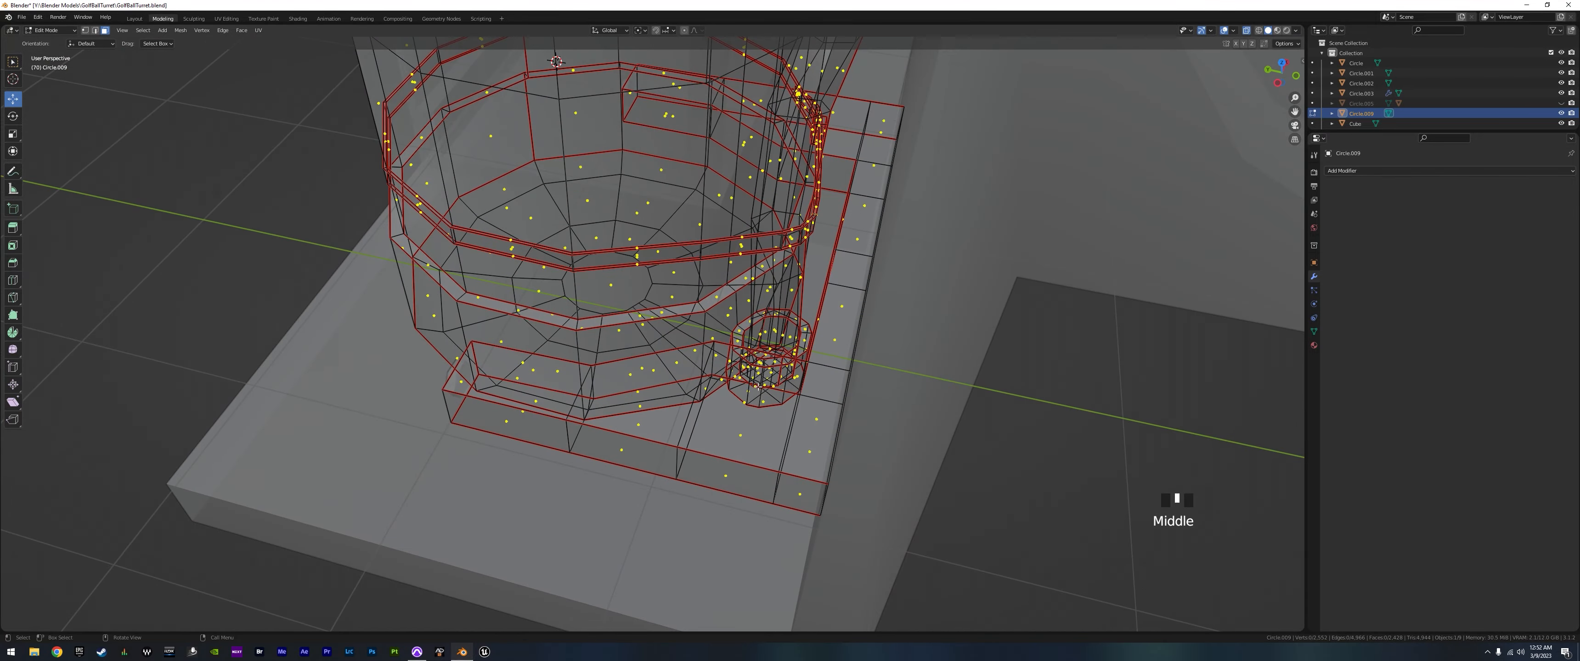
pyautogui.click(759, 373)
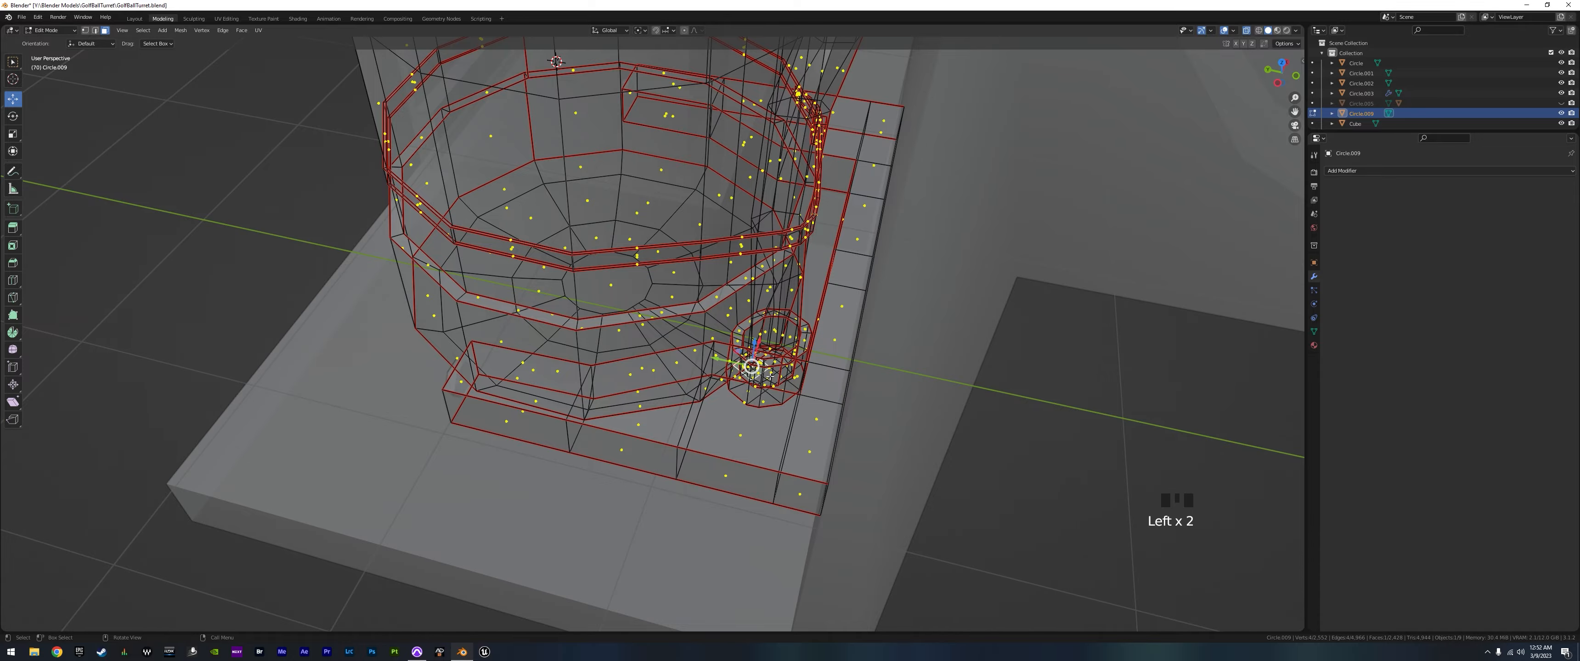
pyautogui.click(758, 373)
pyautogui.click(758, 374)
pyautogui.moveTo(756, 389)
pyautogui.mouseDown(button='middle')
pyautogui.moveTo(783, 407)
pyautogui.moveTo(772, 387)
pyautogui.mouseUp(button='middle')
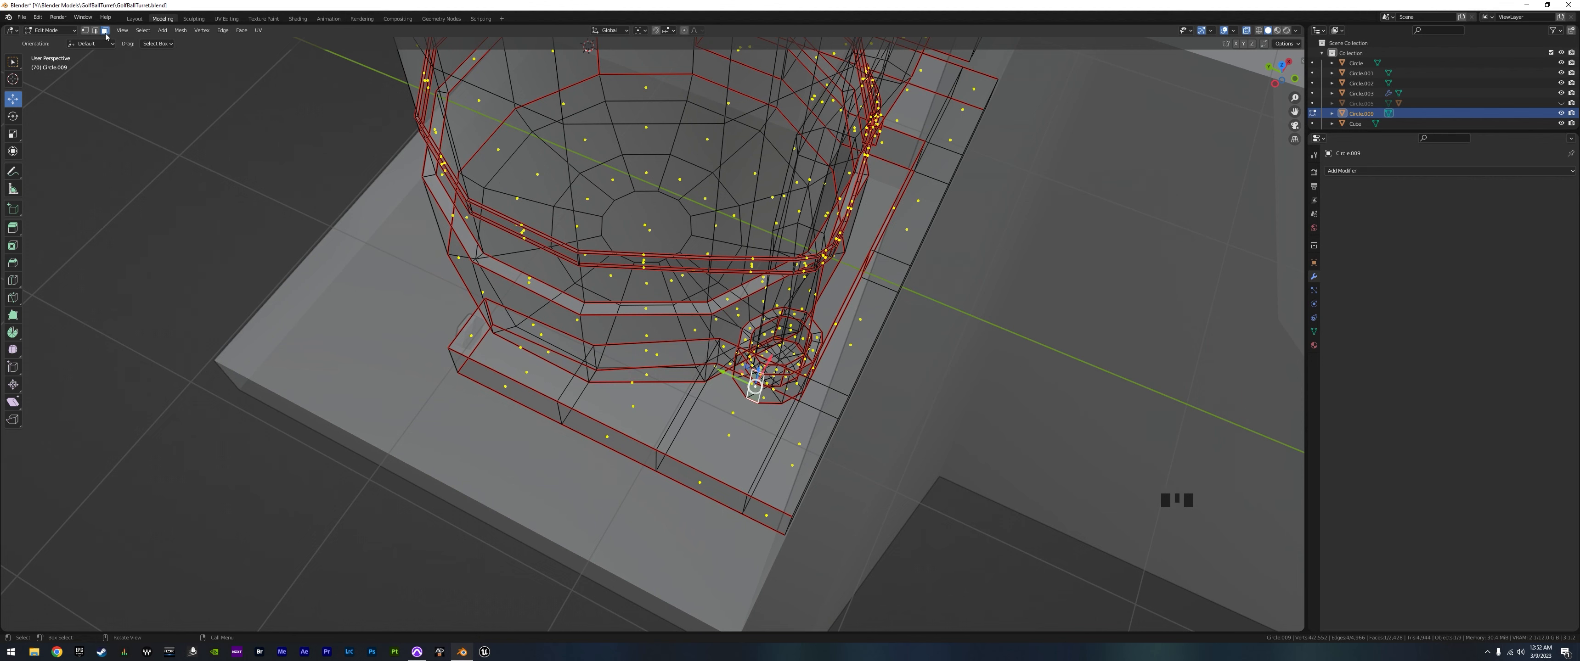
pyautogui.click(728, 345)
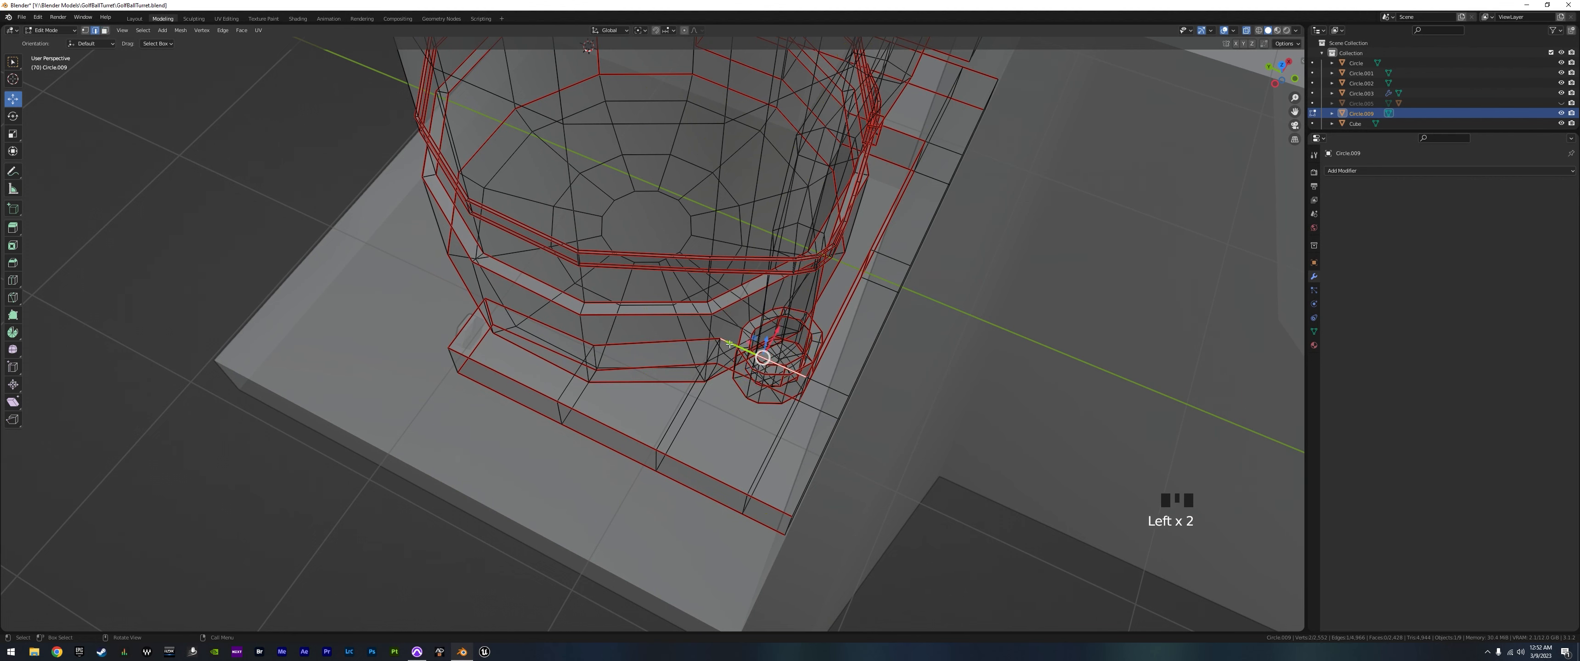
pyautogui.keyDown('shift'); pyautogui.click(768, 379); pyautogui.keyUp('shift')
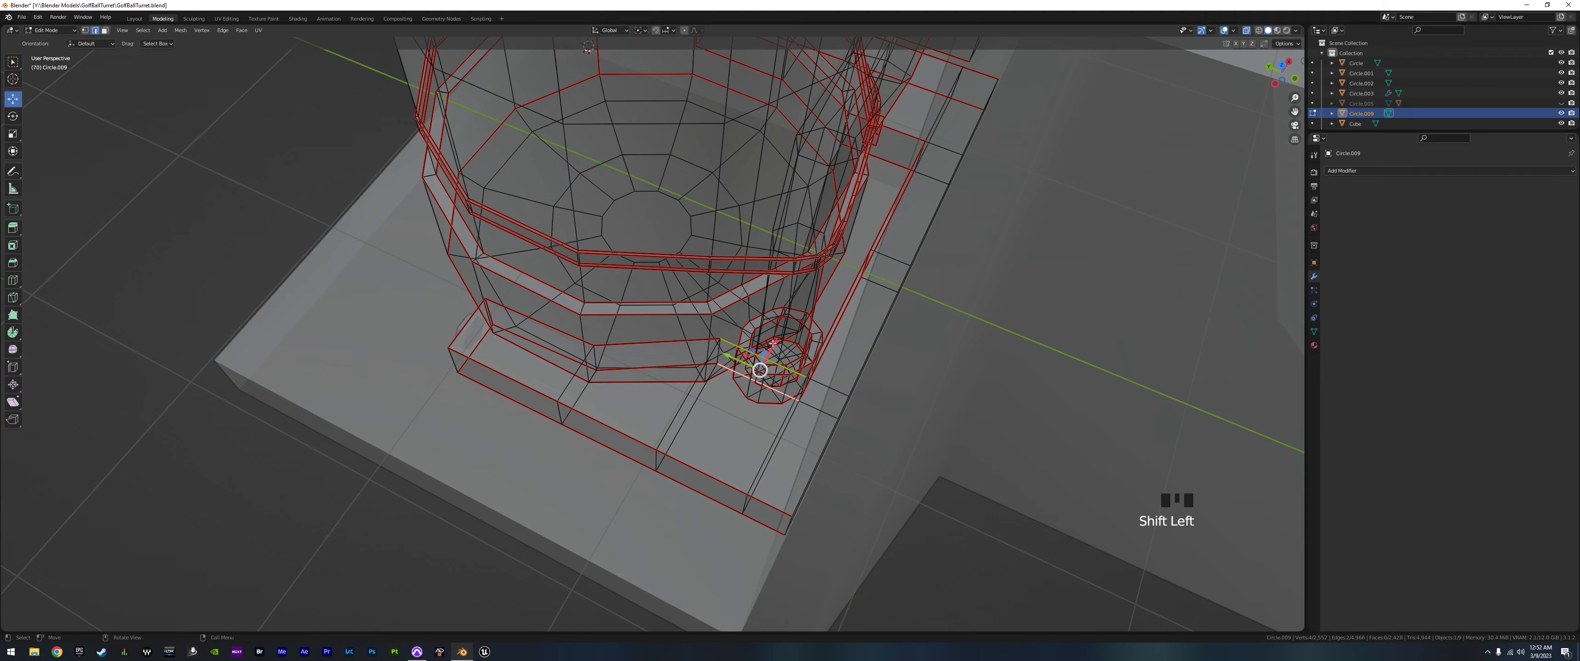
pyautogui.moveTo(774, 342); pyautogui.dragTo(763, 355)
pyautogui.moveTo(763, 354); pyautogui.dragTo(732, 372, button='middle')
pyautogui.scroll(-3, 786, 441)
pyautogui.moveTo(786, 441)
pyautogui.mouseDown(button='middle')
pyautogui.moveTo(775, 422)
pyautogui.moveTo(845, 373)
pyautogui.moveTo(783, 430)
pyautogui.moveTo(801, 413)
pyautogui.moveTo(739, 347)
pyautogui.moveTo(759, 333)
pyautogui.moveTo(733, 323)
pyautogui.moveTo(785, 346)
pyautogui.moveTo(902, 347)
pyautogui.moveTo(869, 347)
pyautogui.mouseUp(button='middle')
pyautogui.press('Tab')
pyautogui.scroll(-2, 845, 373)
pyautogui.click(1247, 30)
pyautogui.scroll(-2, 771, 371)
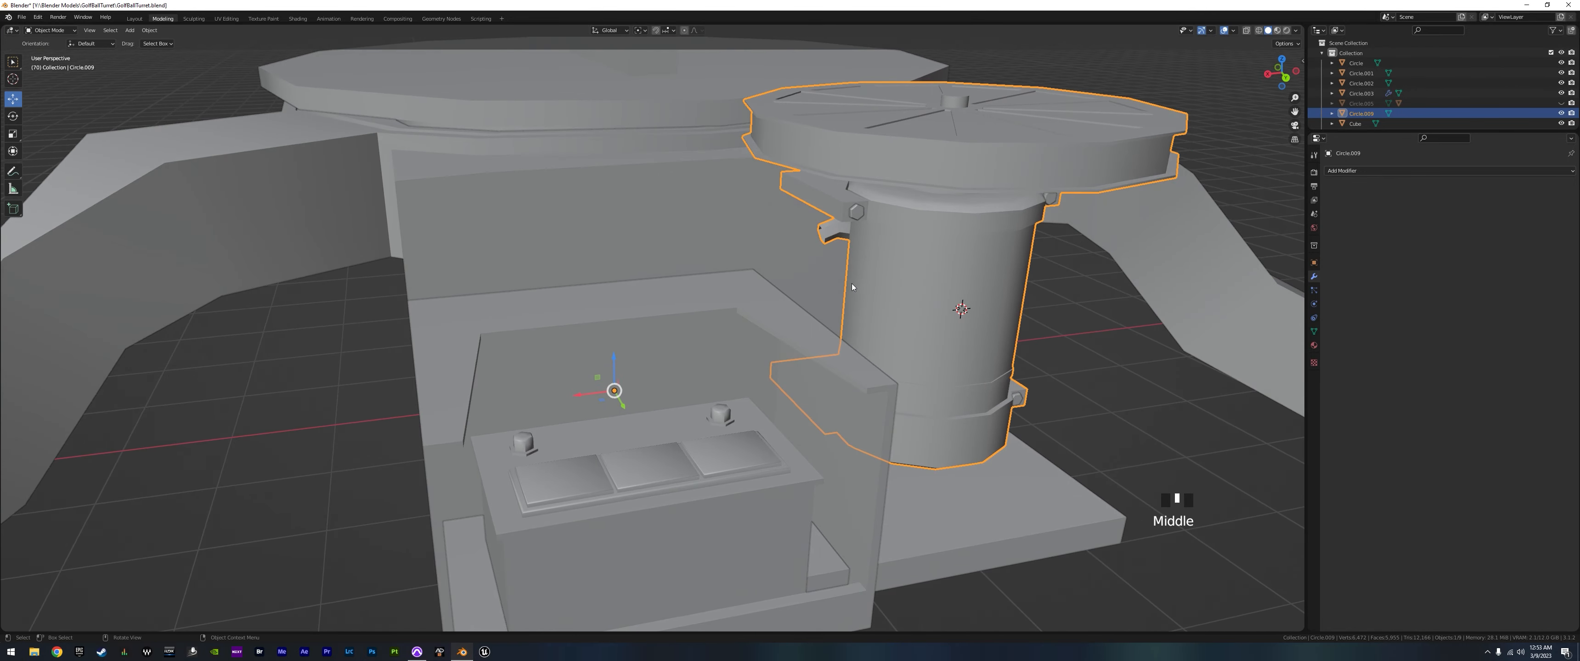
# - Add a cube on the base above the battery box, scale it down to about 0.18 and lengthen it along X
pyautogui.moveTo(706, 238); pyautogui.dragTo(541, 196, button='middle')
pyautogui.click(572, 214)
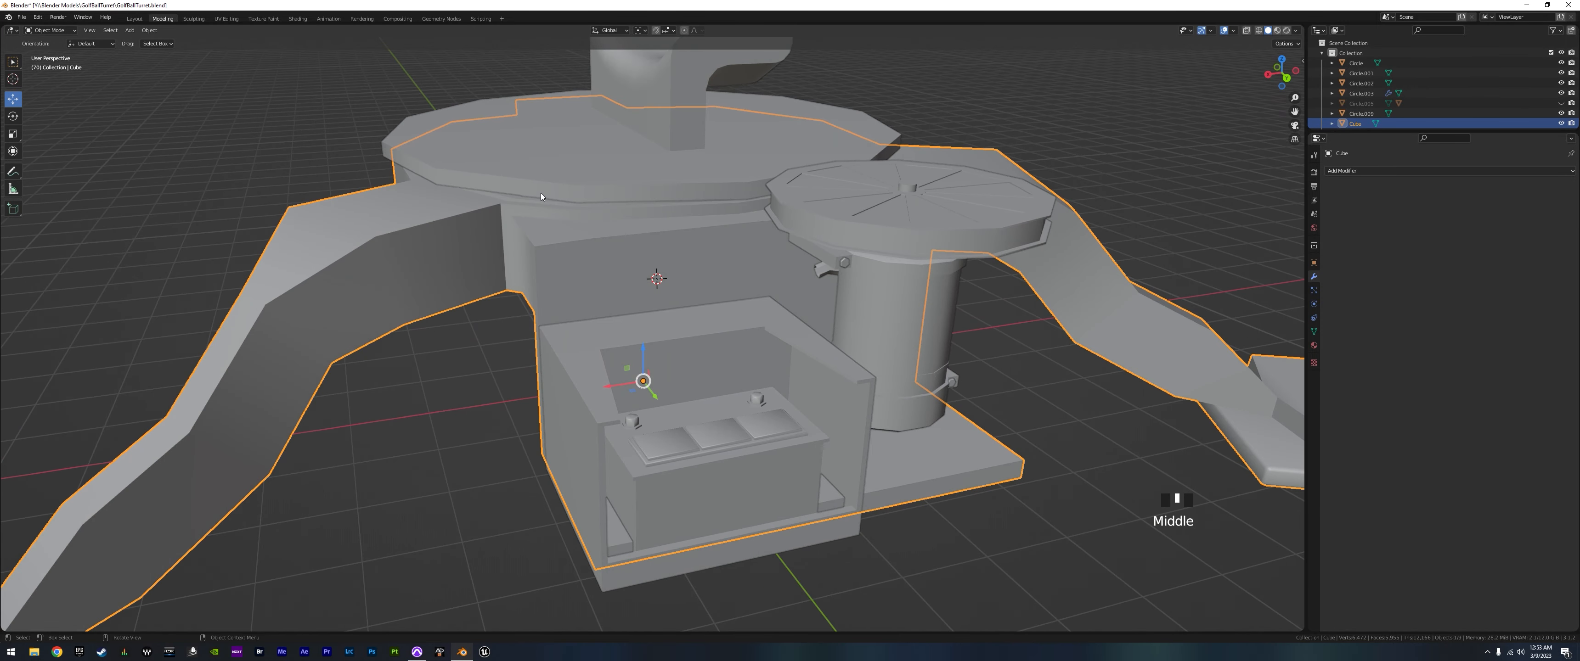
pyautogui.click(130, 29)
pyautogui.moveTo(161, 39)
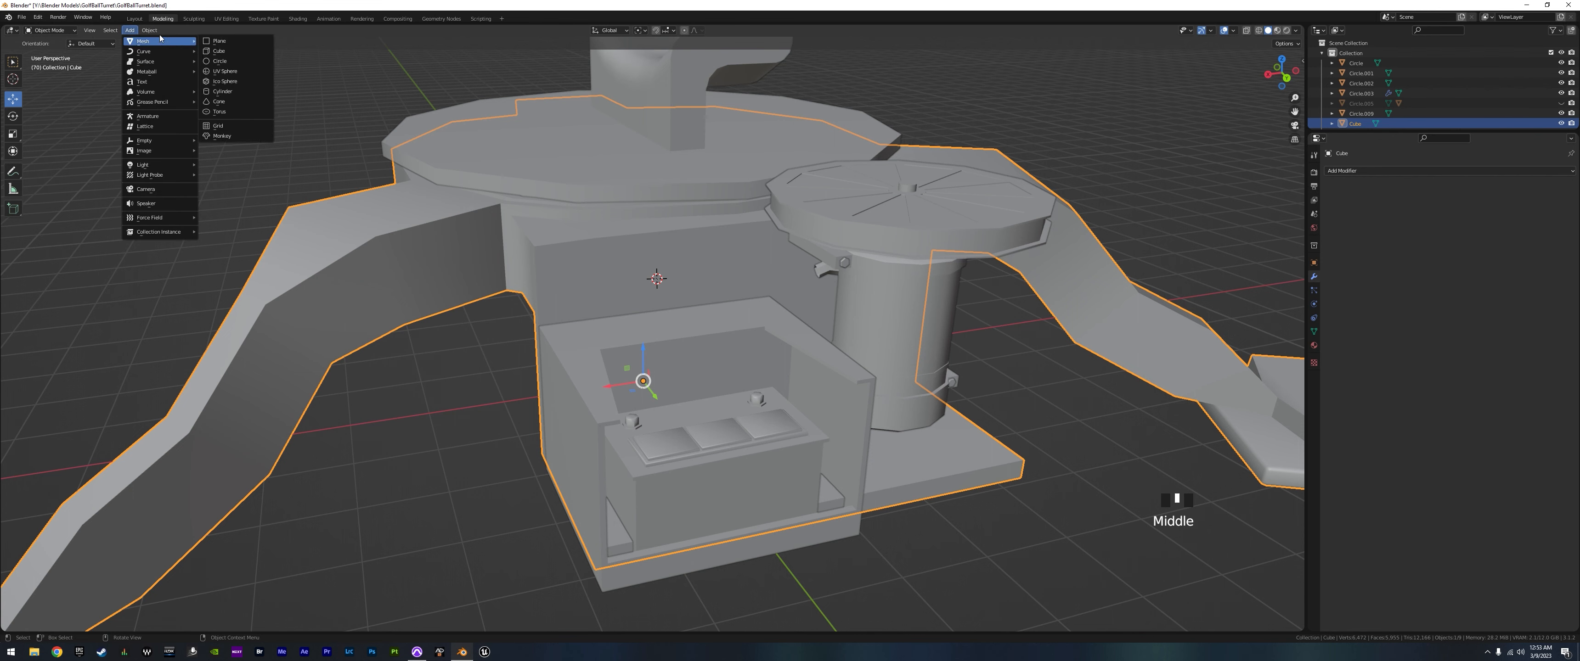
pyautogui.click(219, 51)
pyautogui.press('s')
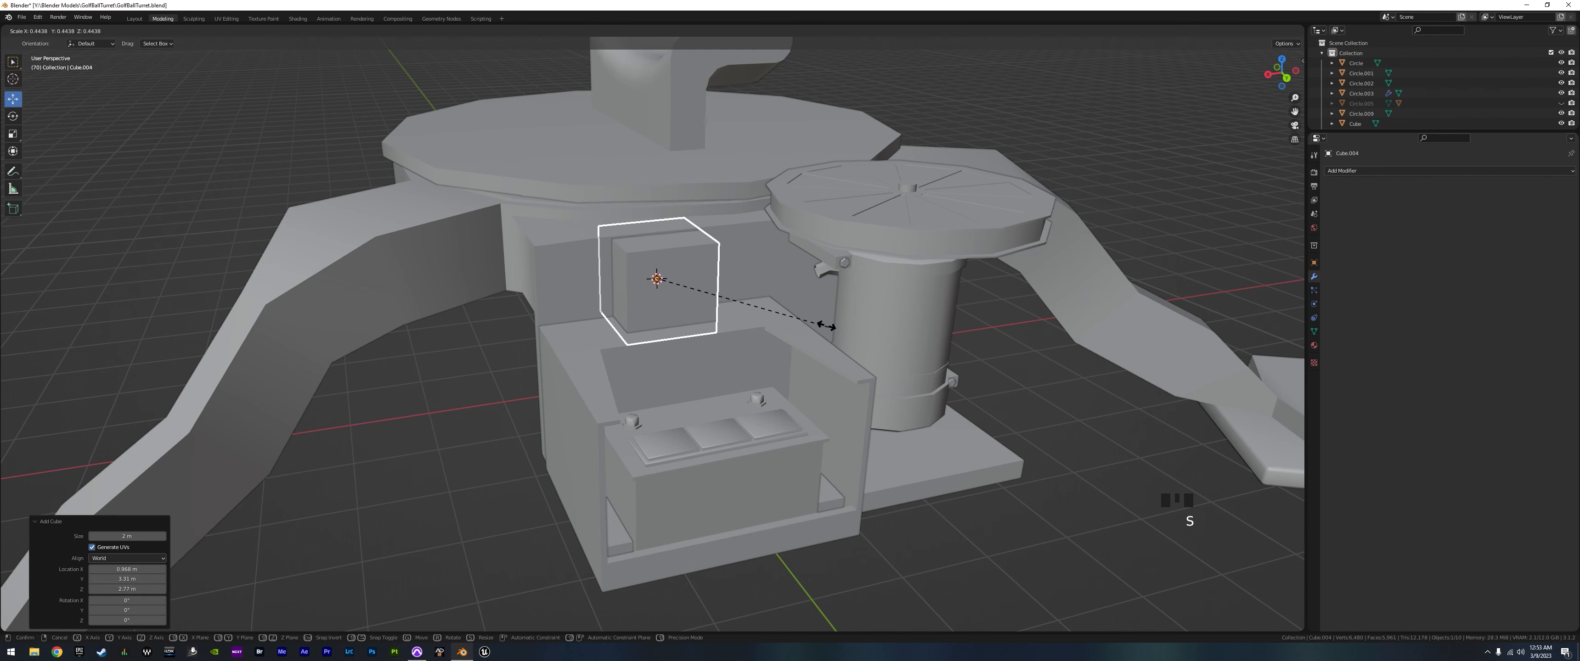
pyautogui.click(726, 296)
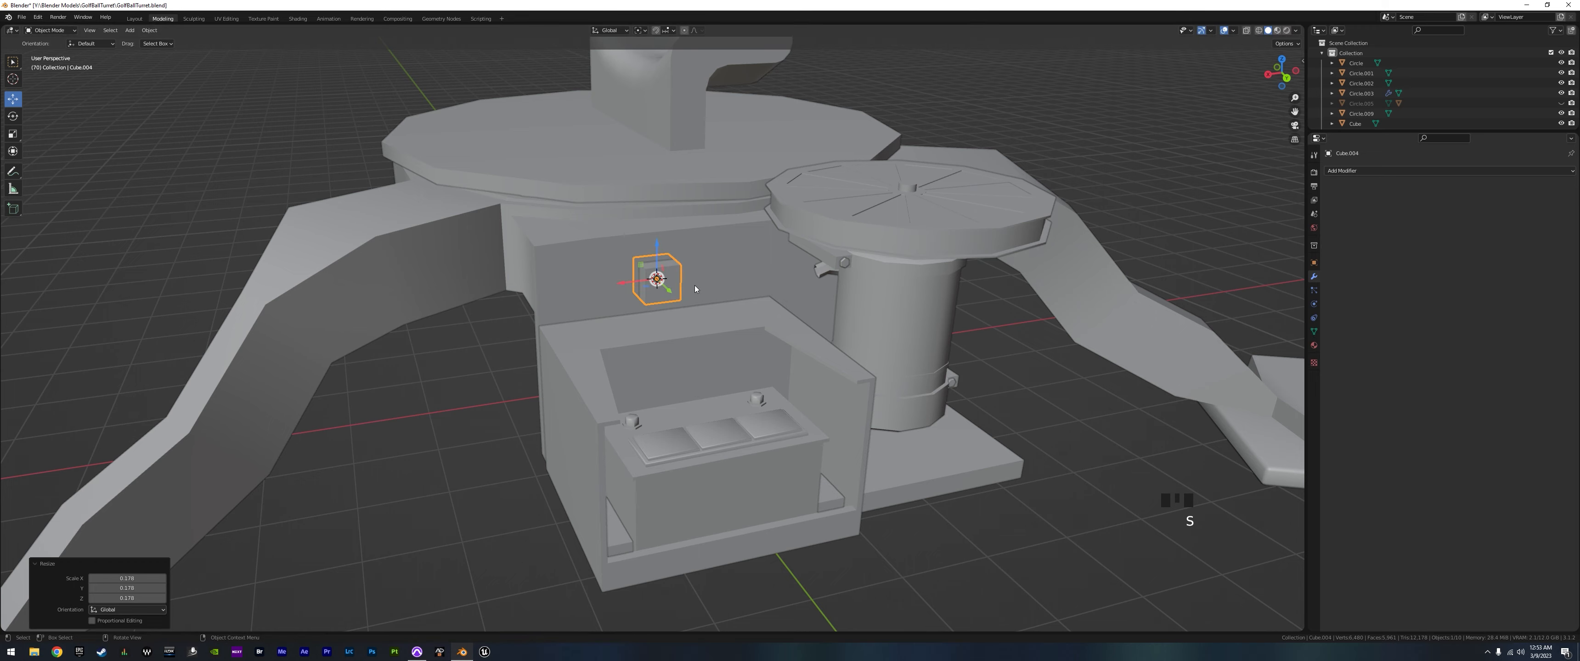
pyautogui.press('s')
pyautogui.press('x')
pyautogui.click(745, 287)
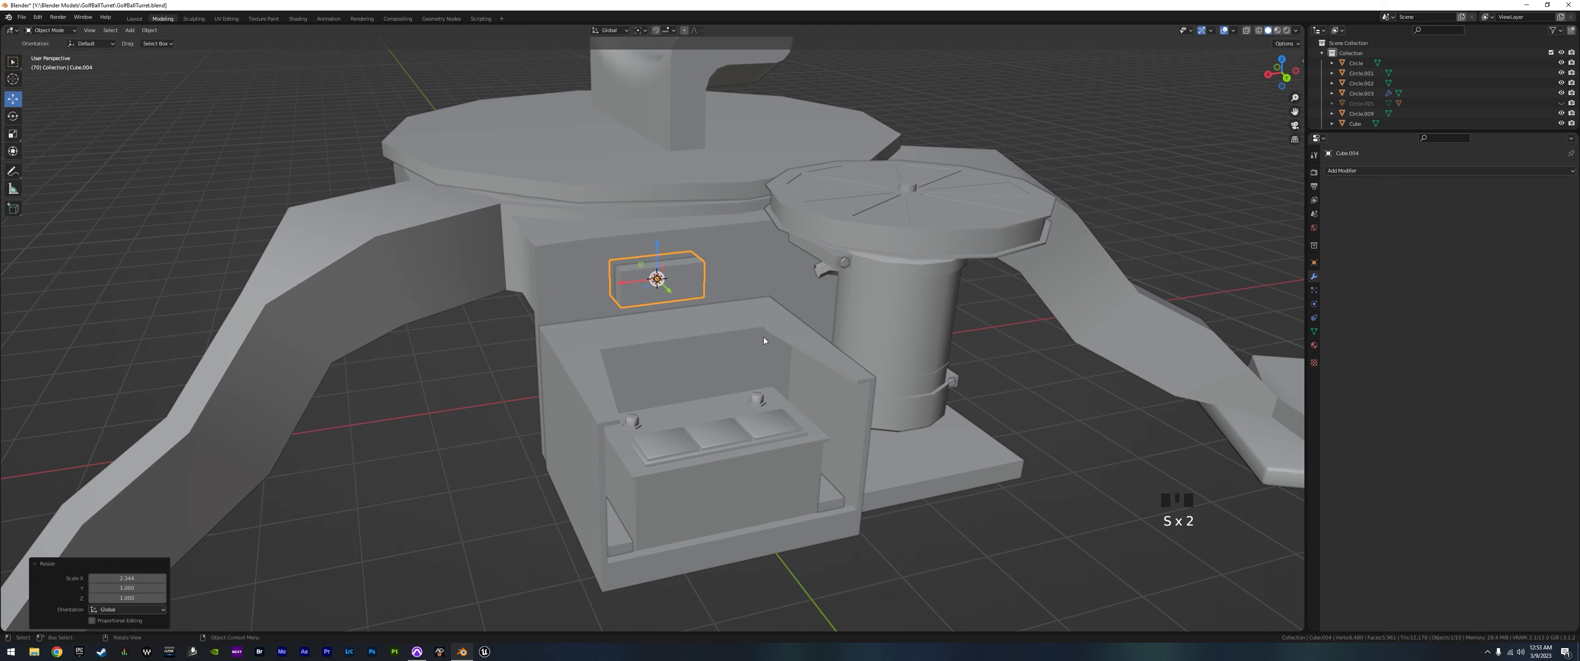
# - Move the new box outward along Y from the base wall and raise it slightly along Z
pyautogui.moveTo(763, 337); pyautogui.dragTo(649, 337, button='middle')
pyautogui.scroll(3, 723, 326)
pyautogui.scroll(3, 738, 356)
pyautogui.moveTo(630, 299); pyautogui.dragTo(673, 324)
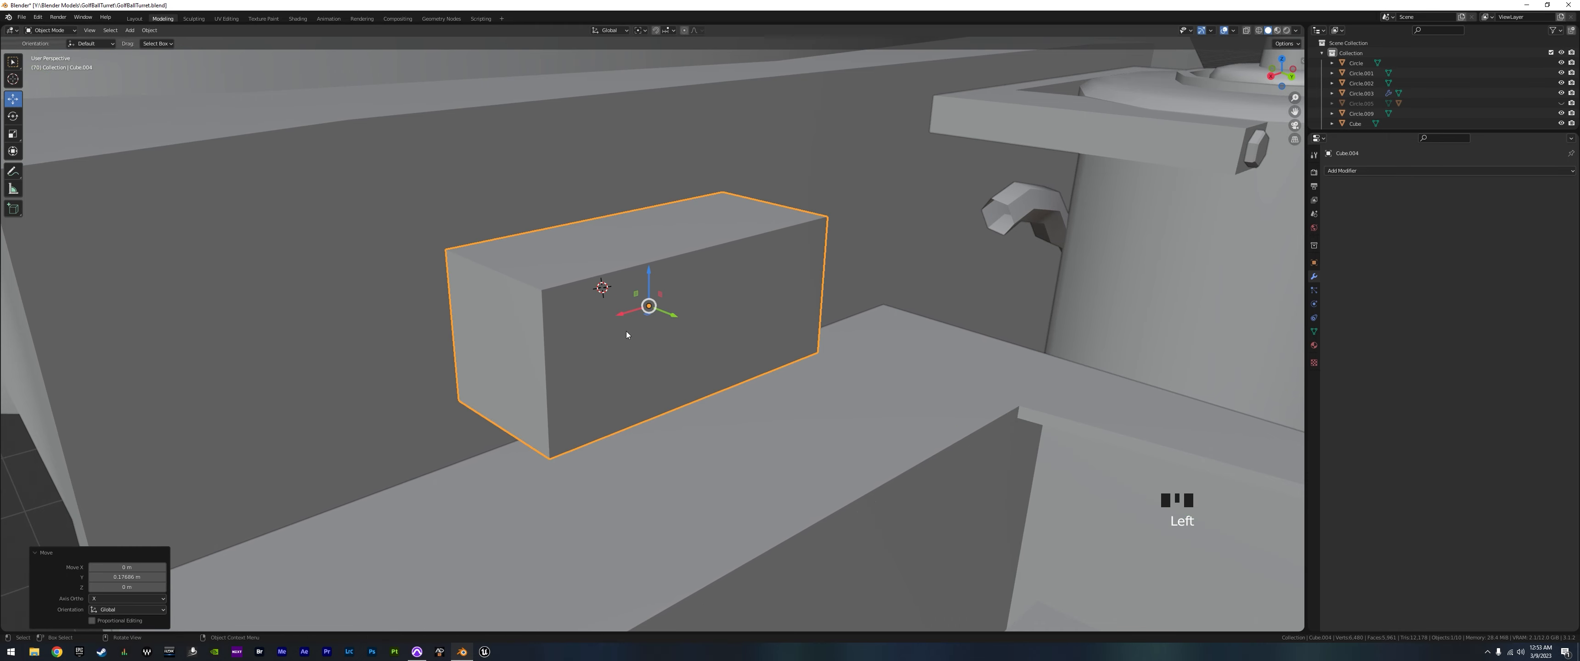
pyautogui.moveTo(651, 278); pyautogui.dragTo(652, 253)
pyautogui.press('s')
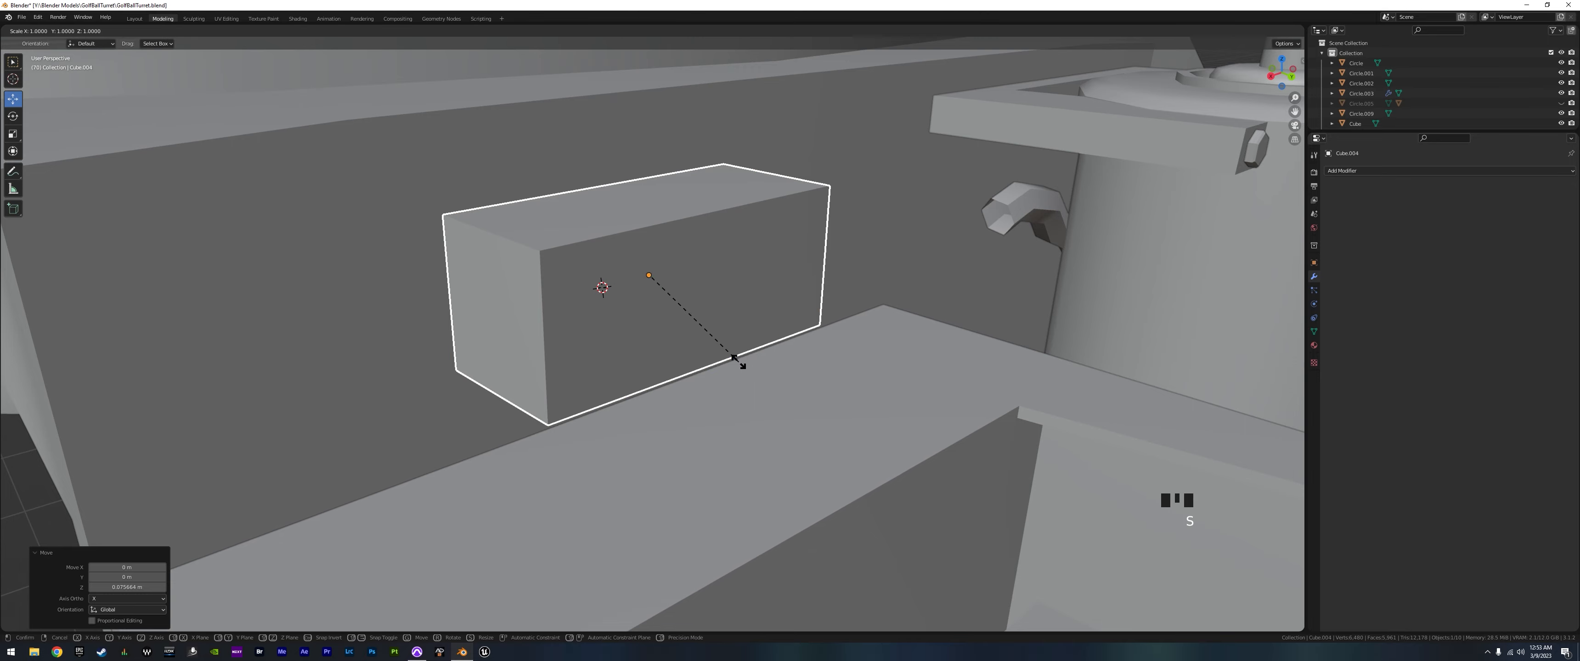
pyautogui.press('x')
pyautogui.rightClick(705, 346)
# - Thin the box along Y, push it back against the base wall and open its mesh for editing
pyautogui.press('s')
pyautogui.press('y')
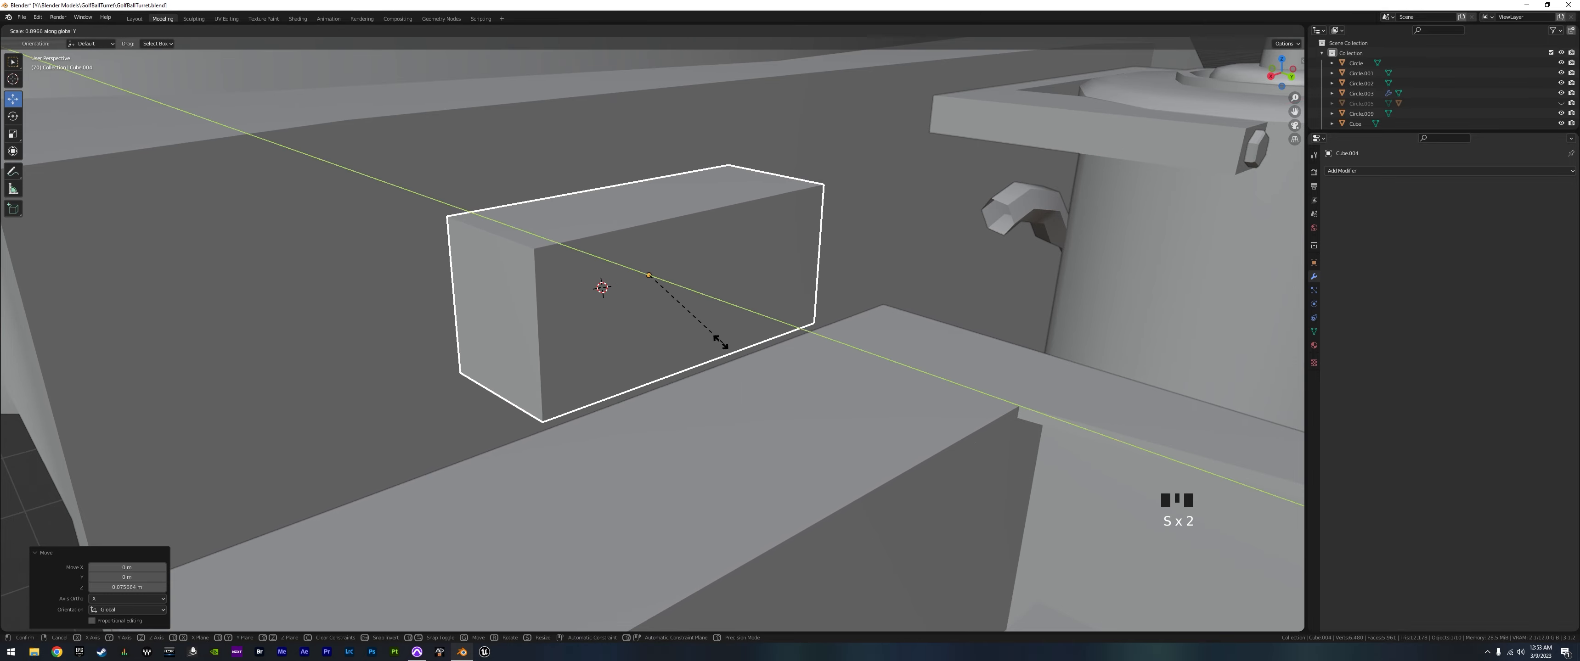
pyautogui.click(694, 321)
pyautogui.moveTo(657, 362); pyautogui.dragTo(689, 372, button='middle')
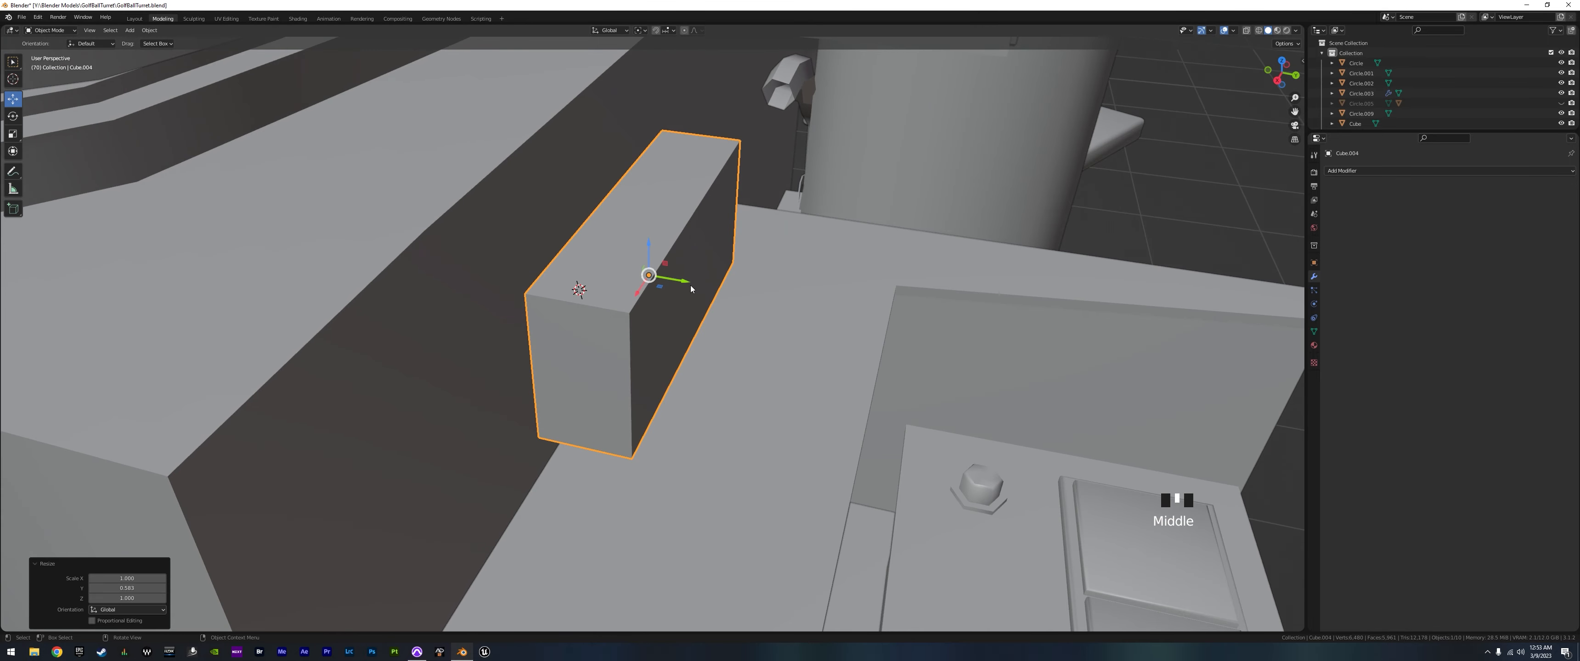
pyautogui.moveTo(683, 285); pyautogui.dragTo(647, 283)
pyautogui.press('Tab')
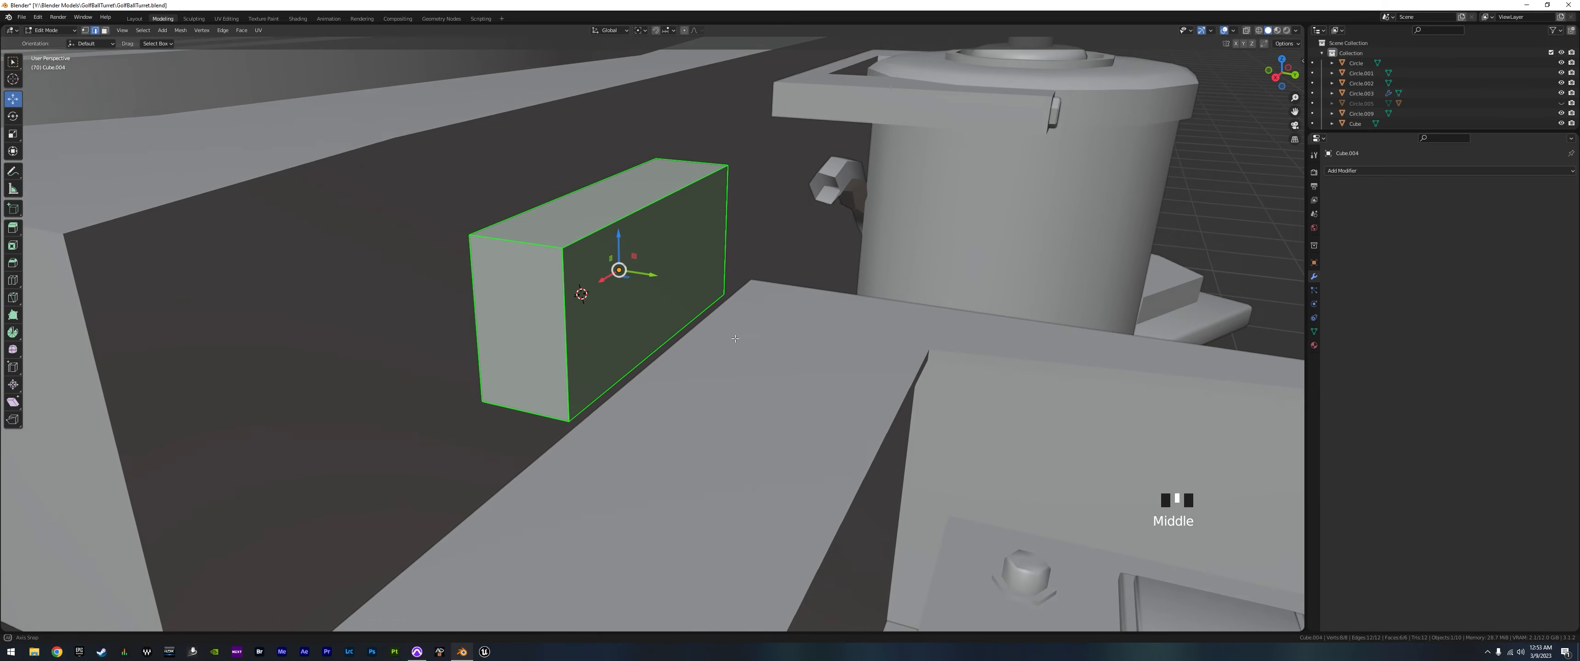
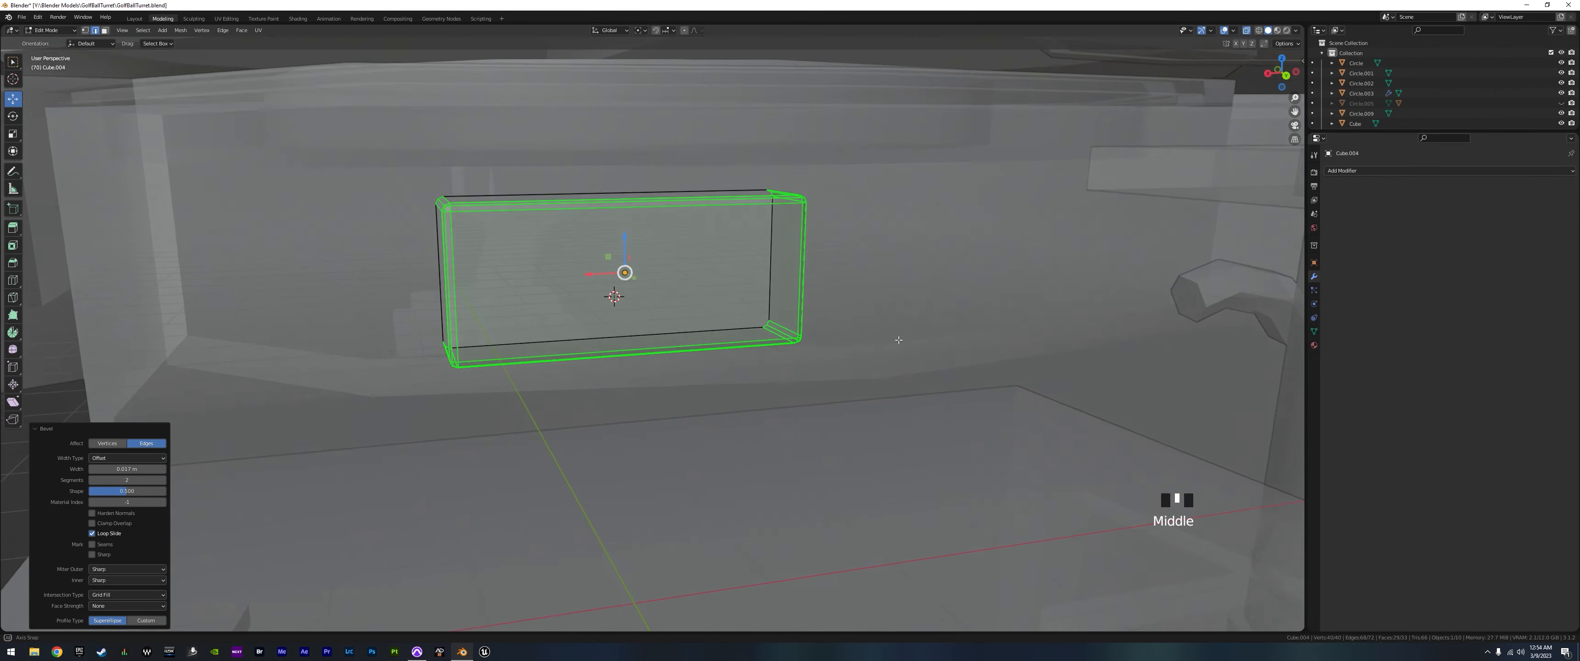
# - Select the bevelled box's large front face and inset it by about 0.04 m
pyautogui.scroll(3, 657, 320)
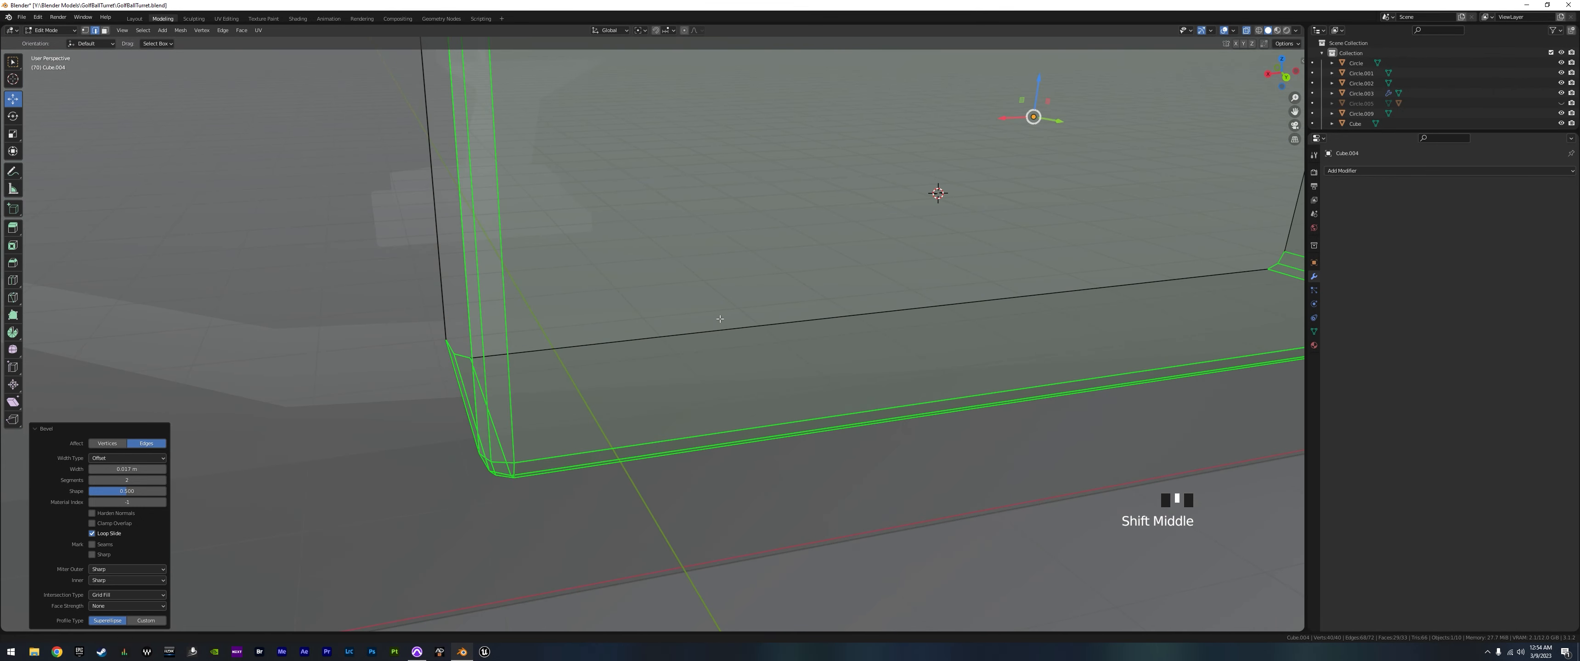
pyautogui.scroll(-3, 724, 323)
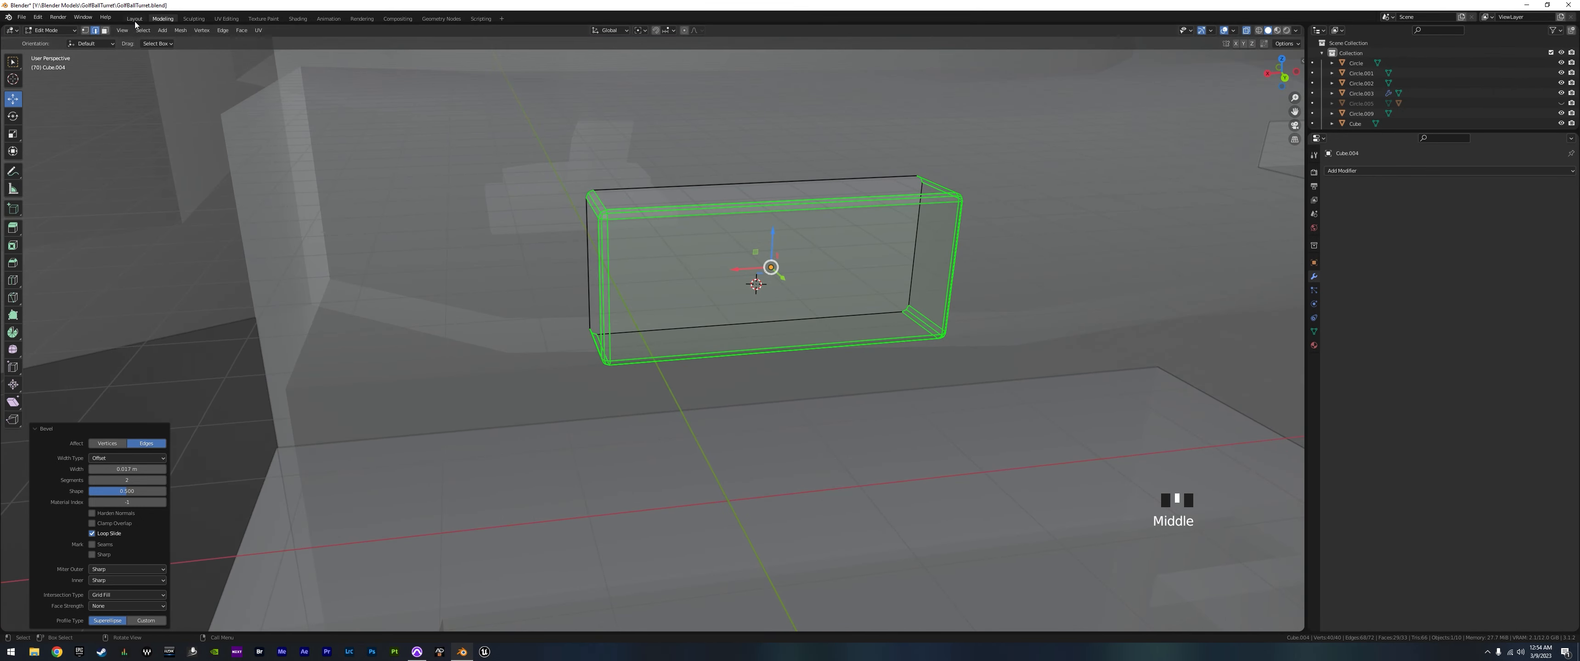
pyautogui.click(105, 30)
pyautogui.click(778, 296)
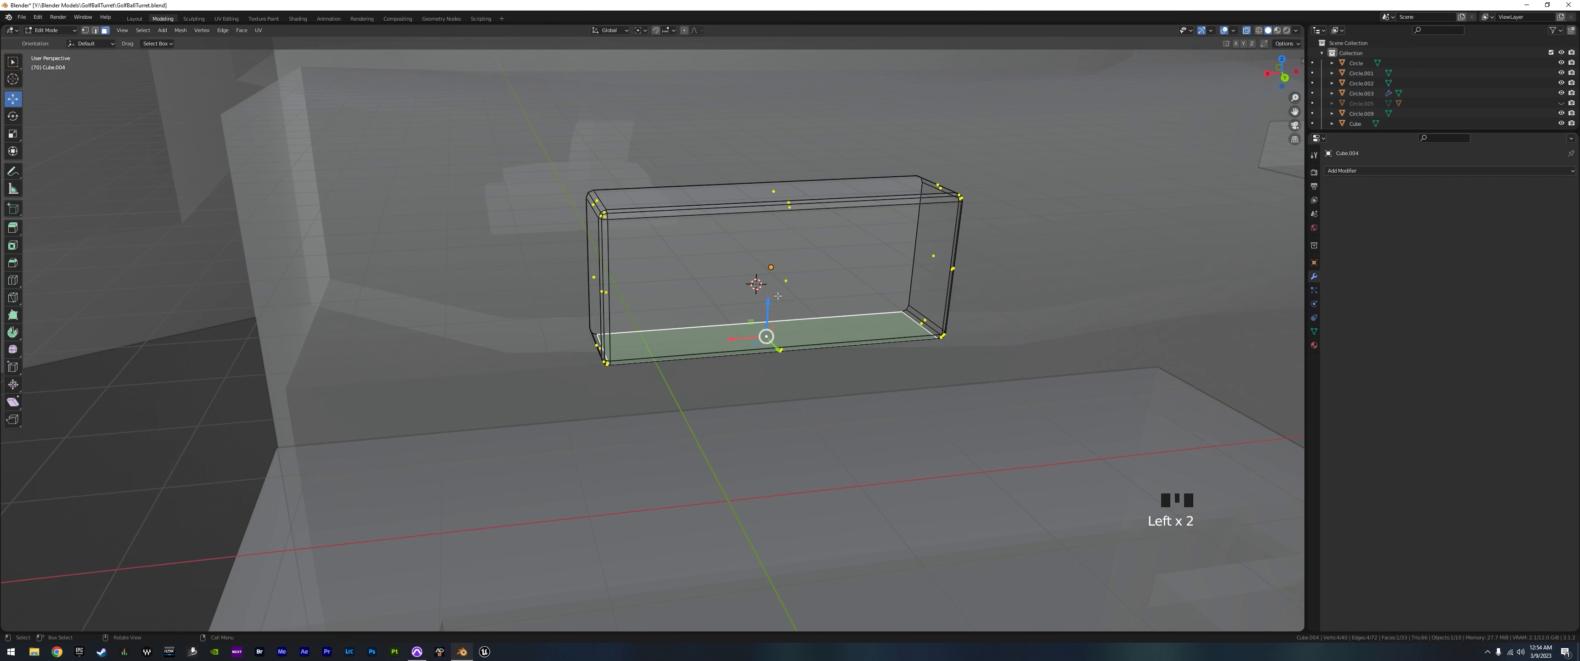
pyautogui.click(834, 296)
pyautogui.press('i')
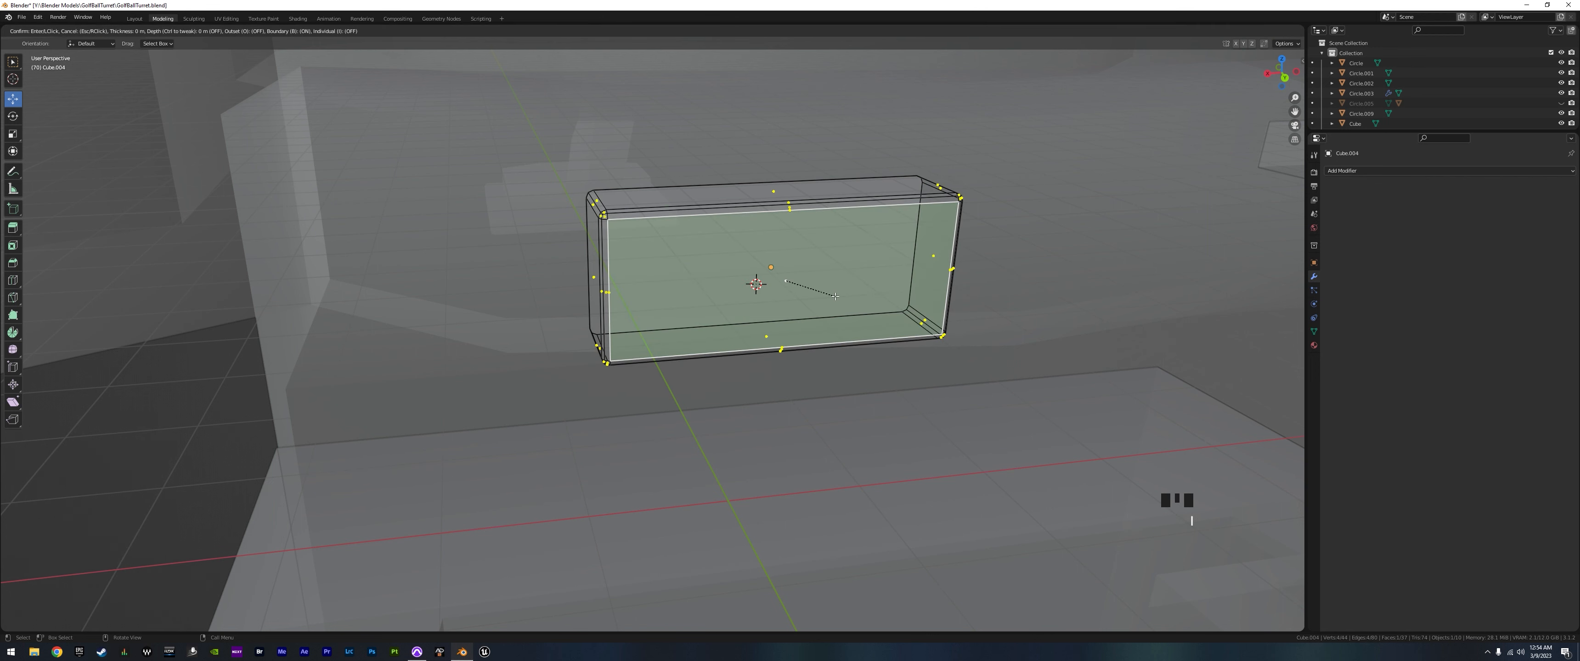
pyautogui.click(827, 296)
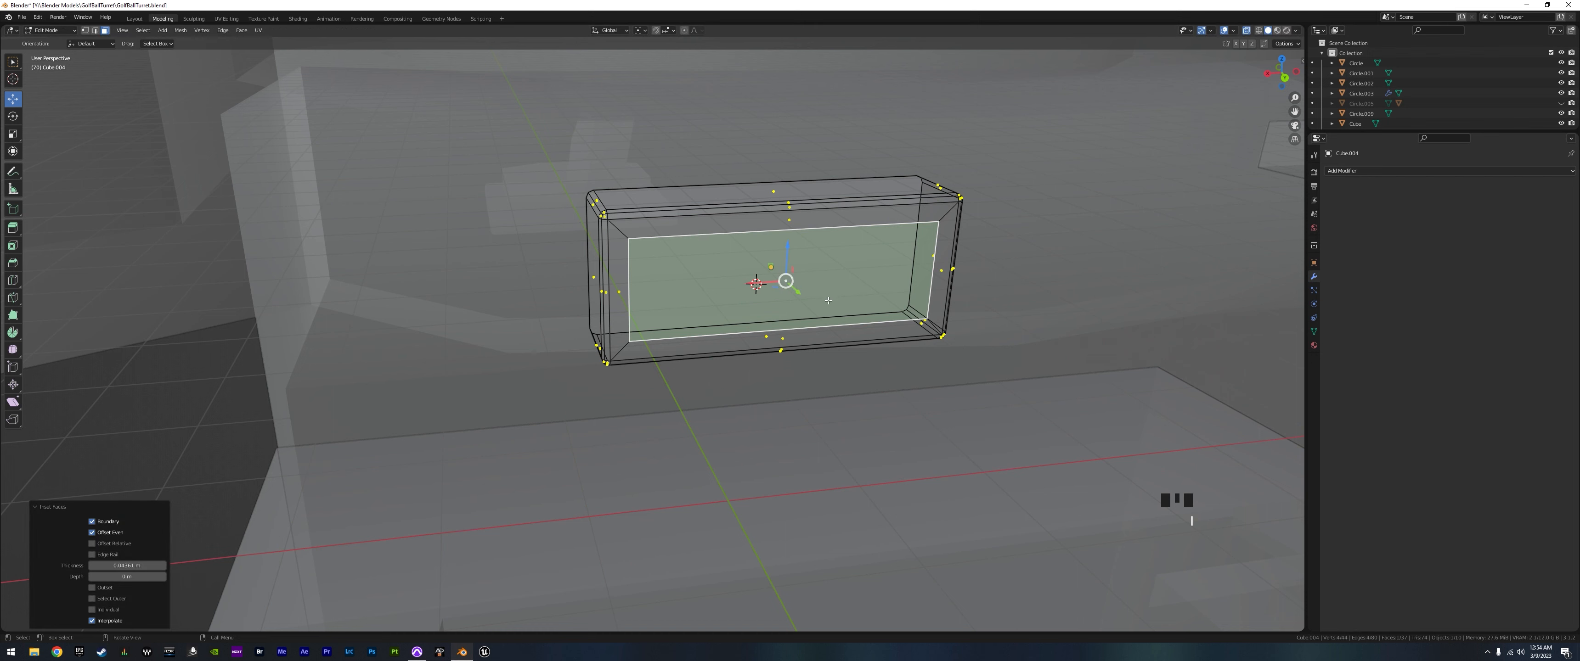
# - Narrow the inset face along X to about a third of its width and move it about 0.18 m toward the motor-side end
pyautogui.press('s')
pyautogui.press('x')
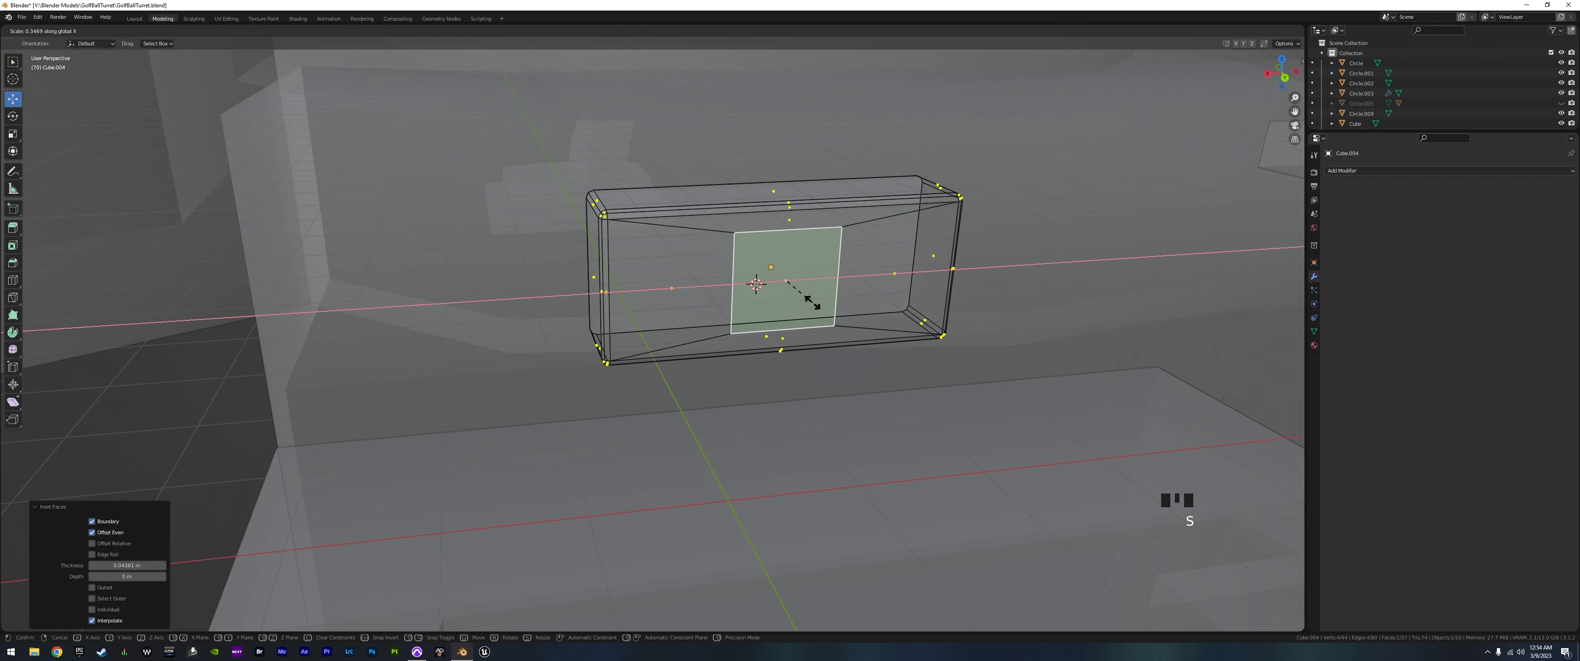
pyautogui.click(808, 294)
pyautogui.moveTo(756, 283); pyautogui.dragTo(848, 283)
pyautogui.moveTo(848, 283); pyautogui.dragTo(887, 356, button='middle')
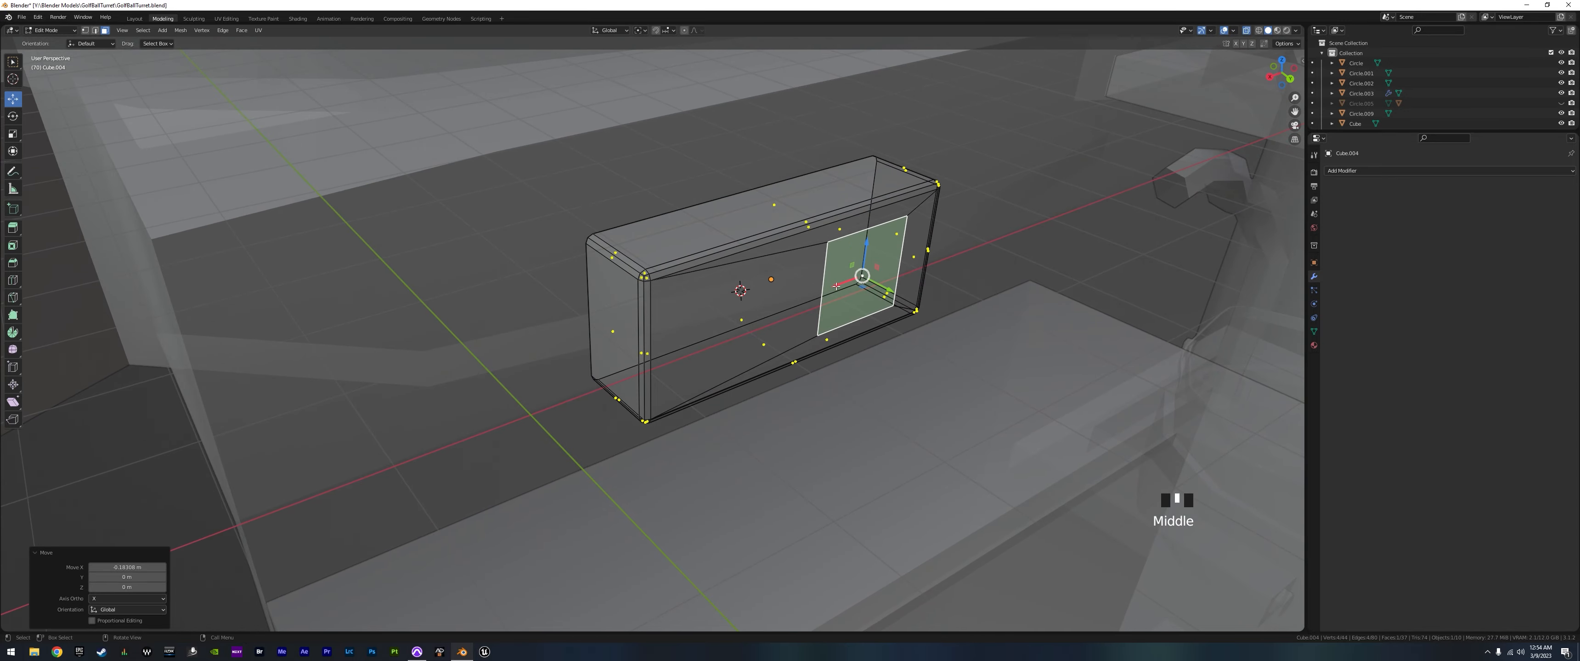
# - Move the narrowed inset face along X about 0.41 m to the opposite end and extrude it outward about 0.02 m
pyautogui.moveTo(836, 285); pyautogui.dragTo(699, 339)
pyautogui.press('e')
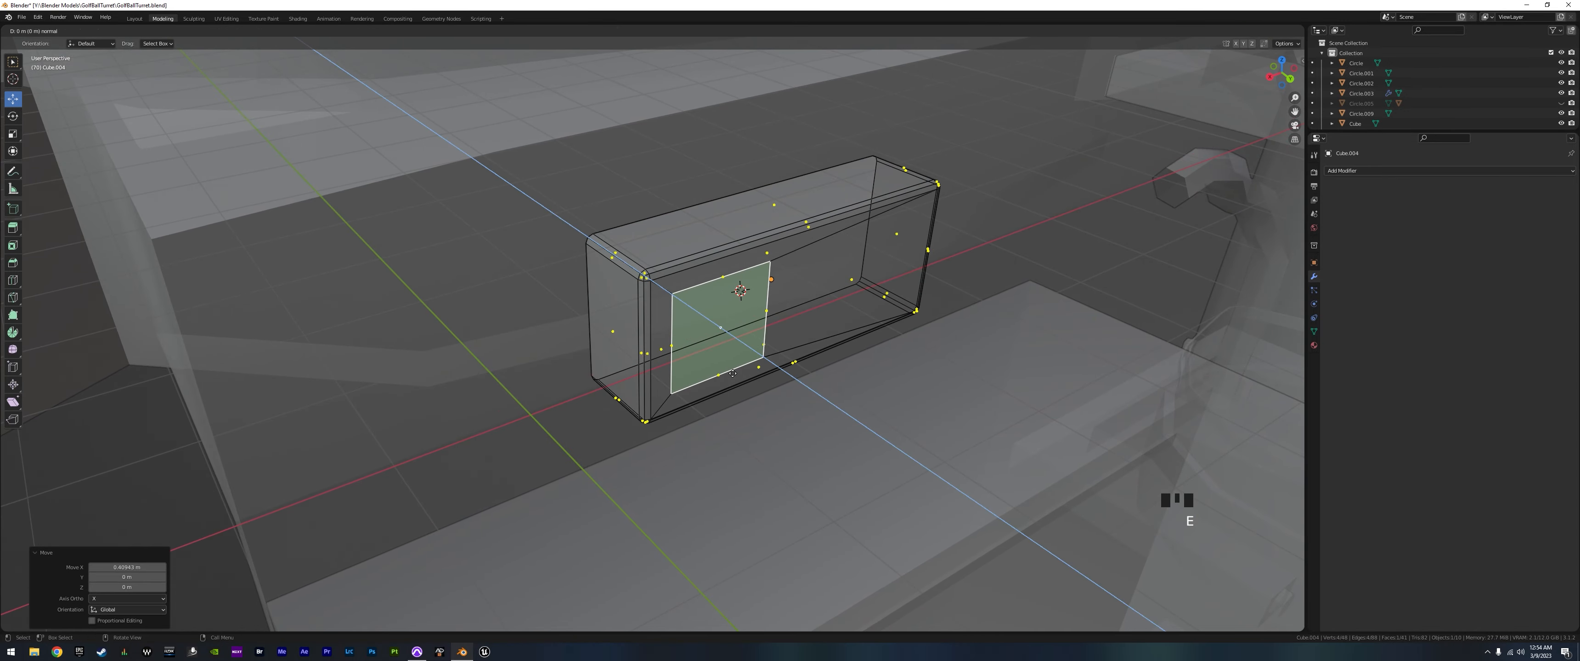
pyautogui.click(740, 377)
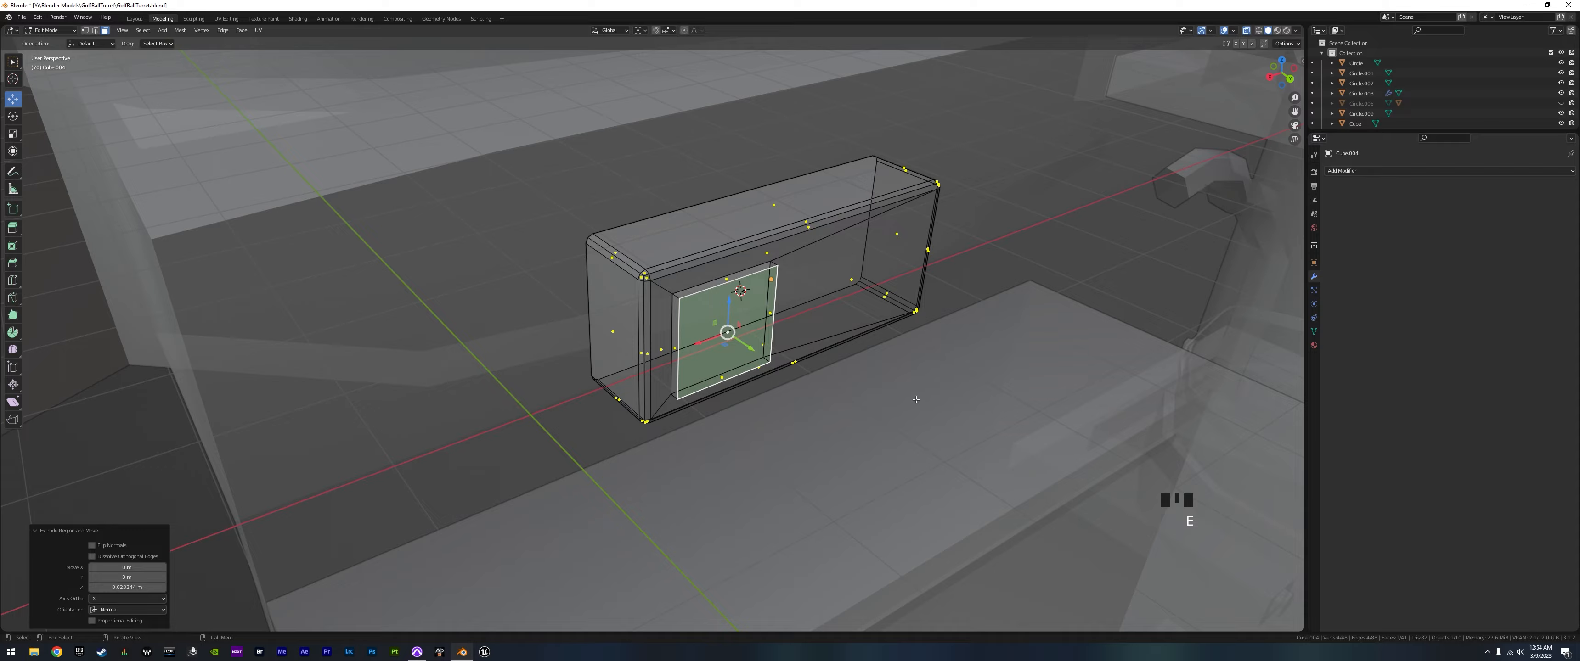
# - Inset the raised panel face slightly and extrude the inner face inward about 0.008 m to leave a thin rim
pyautogui.moveTo(740, 377); pyautogui.dragTo(922, 397, button='middle')
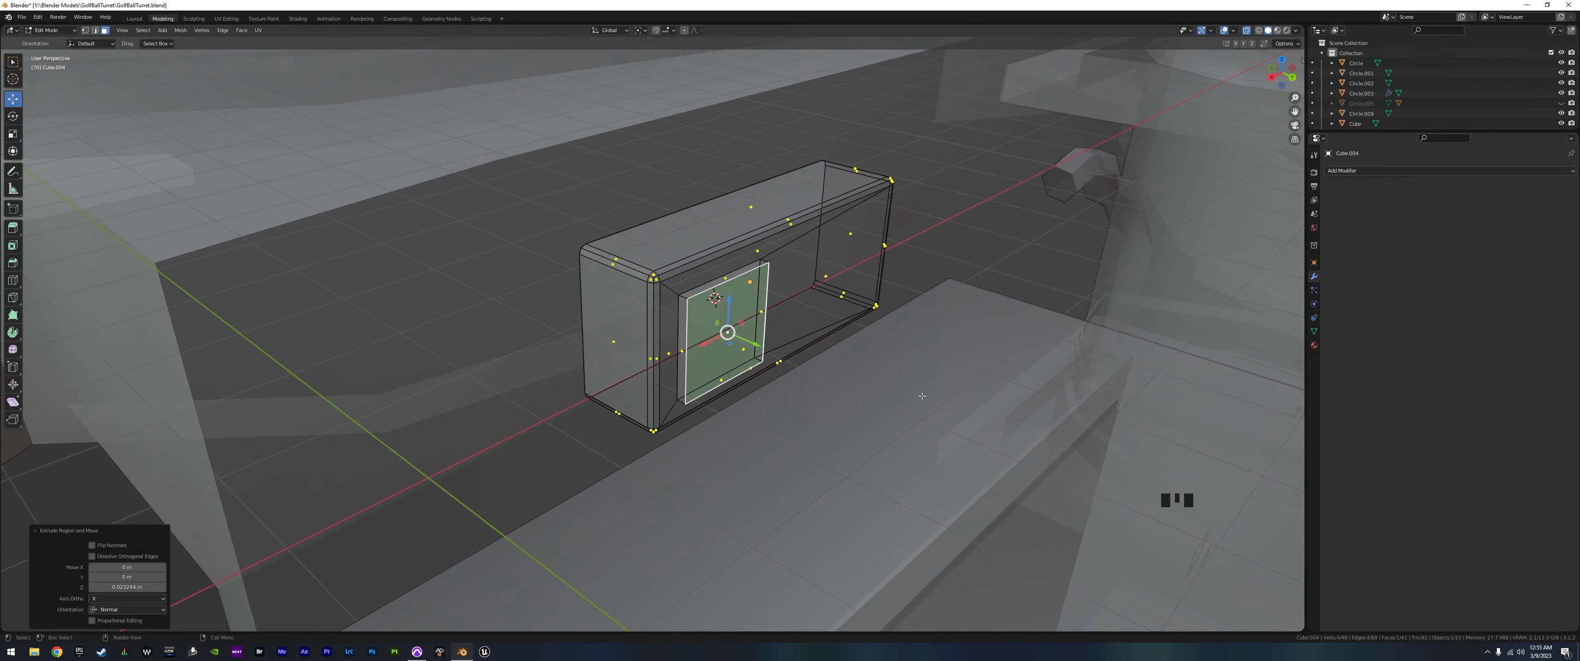
pyautogui.scroll(5, 773, 364)
pyautogui.scroll(-5, 774, 364)
pyautogui.moveTo(774, 364); pyautogui.dragTo(853, 372, button='middle')
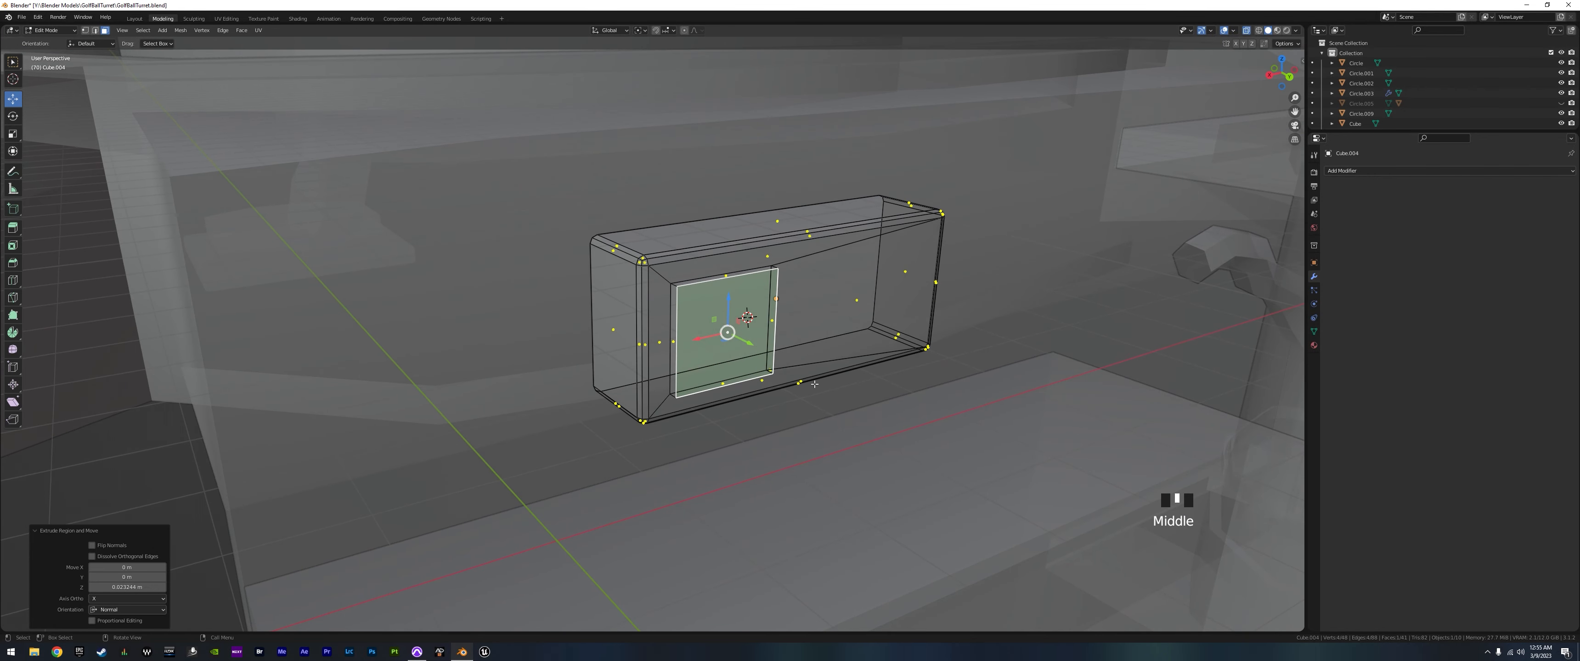
pyautogui.press('i')
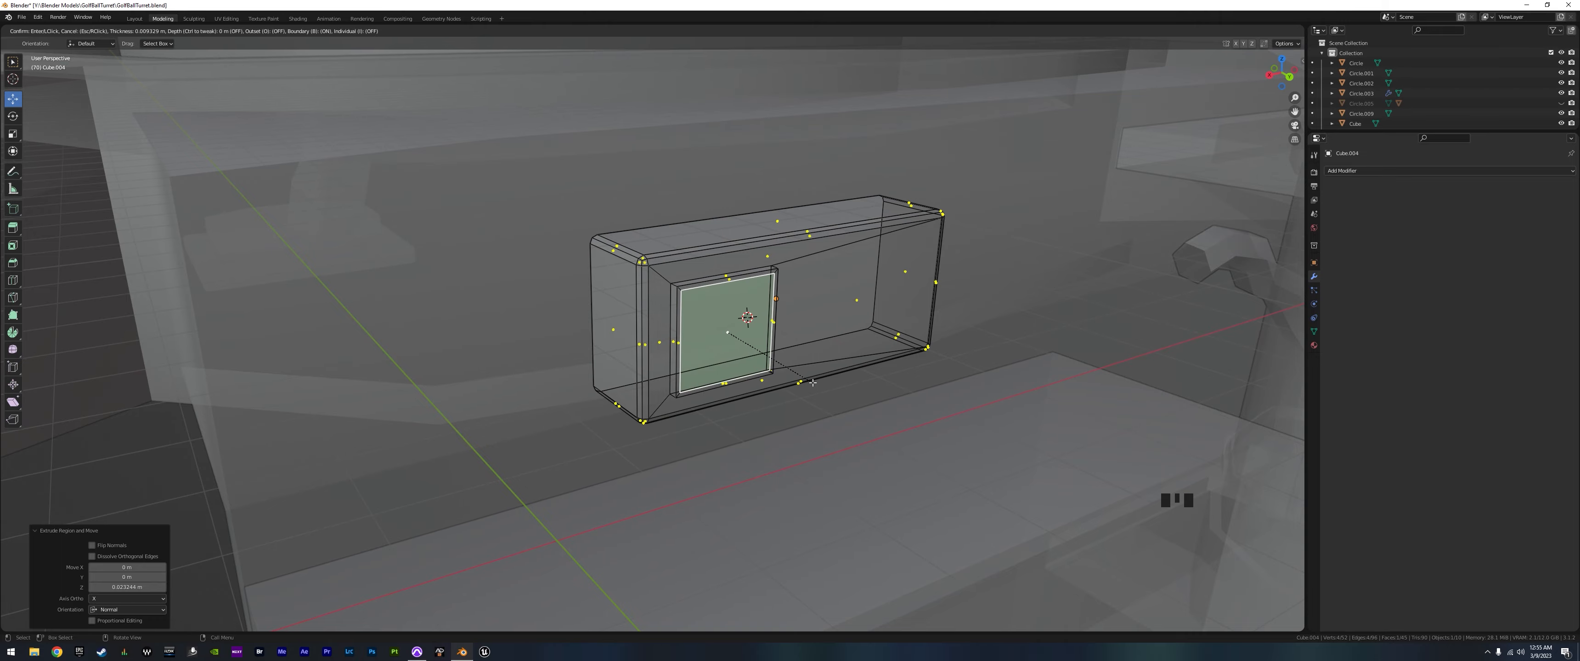
pyautogui.click(813, 383)
pyautogui.press('e')
pyautogui.click(825, 411)
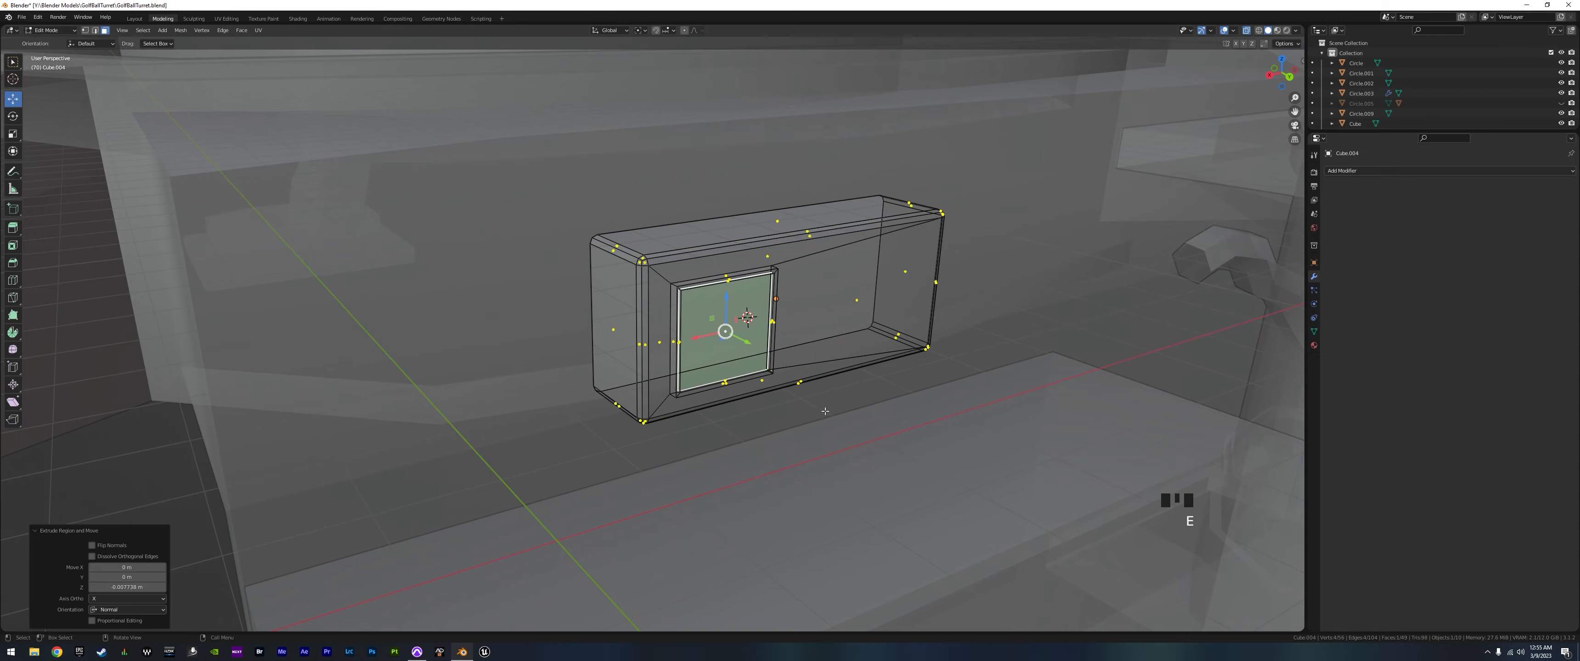
# - Inspect the detailed box on the base wall from several sides, including with X-ray display turned off
pyautogui.moveTo(825, 410); pyautogui.dragTo(885, 376, button='middle')
pyautogui.scroll(-5, 820, 383)
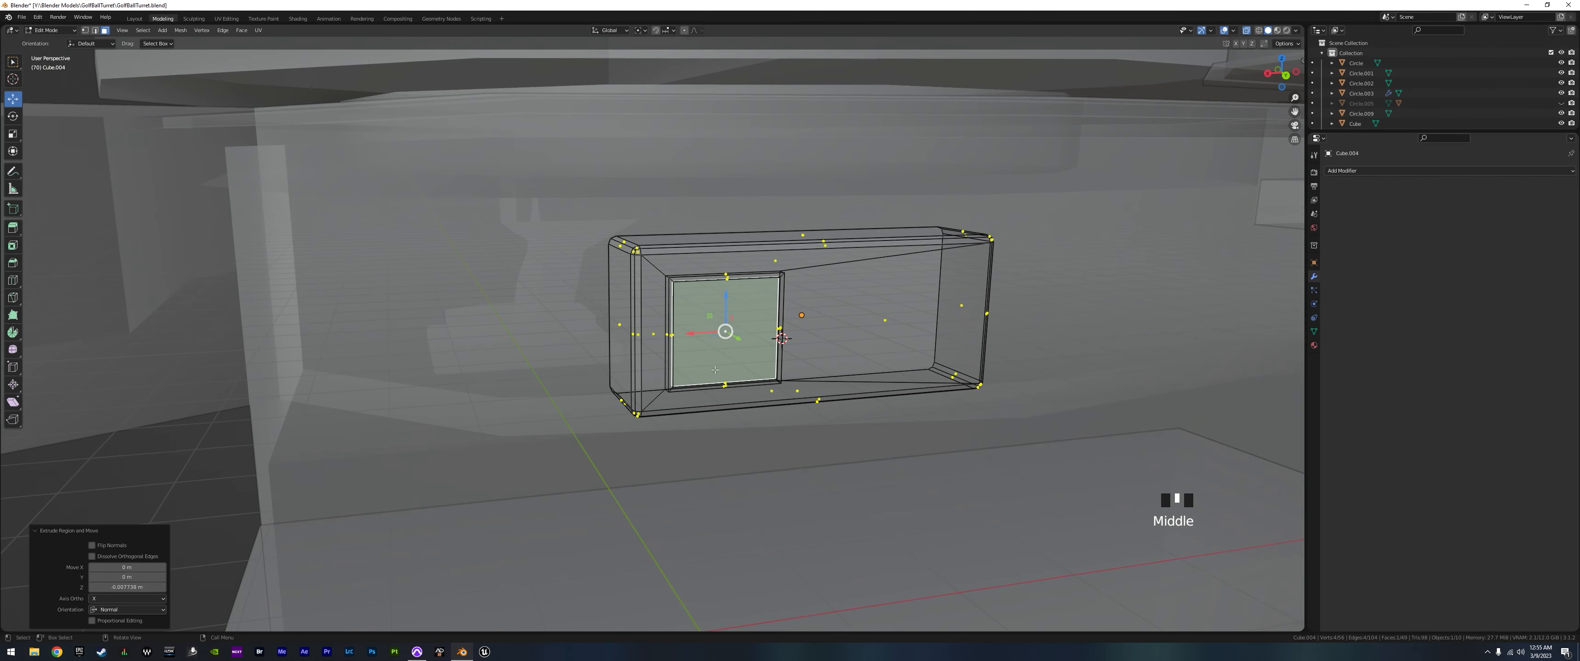
pyautogui.moveTo(715, 369); pyautogui.dragTo(636, 388, button='middle')
pyautogui.scroll(-3, 790, 378)
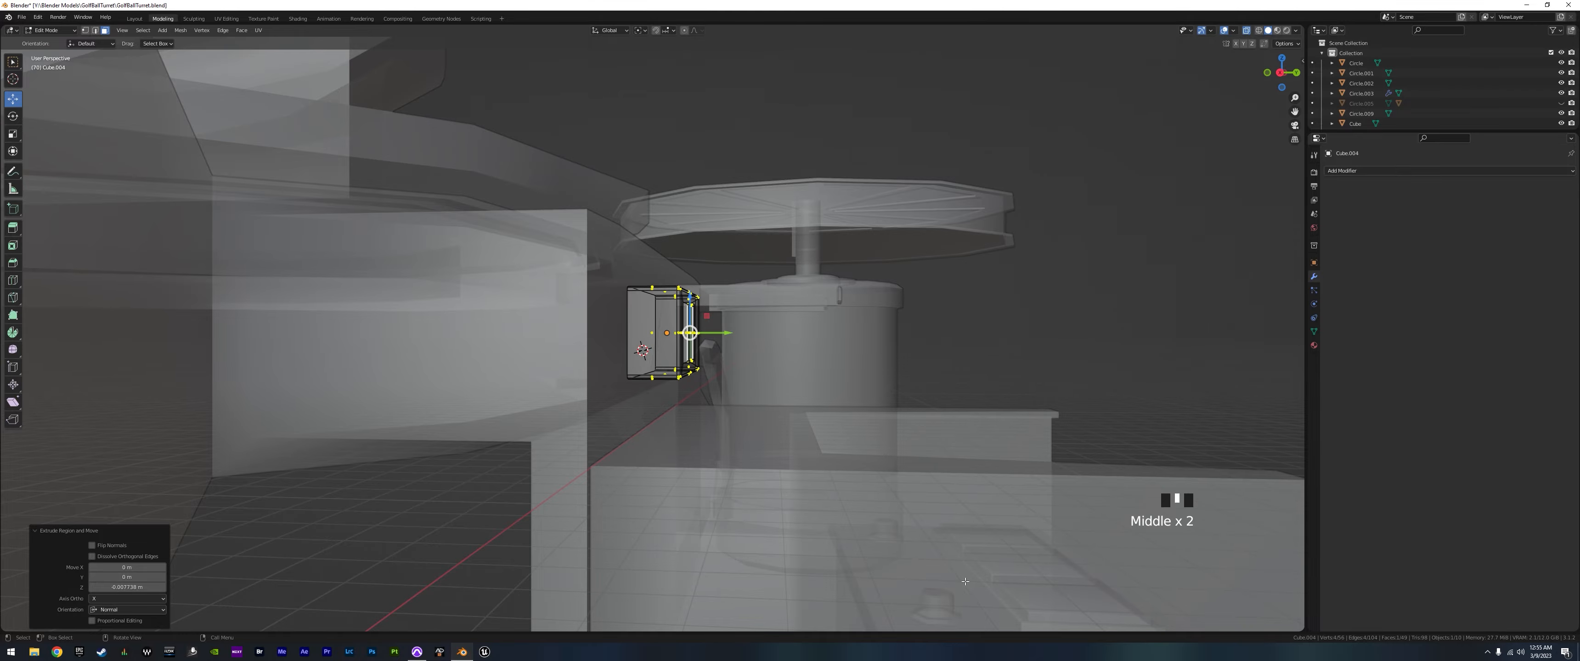
pyautogui.moveTo(965, 582); pyautogui.dragTo(876, 368, button='middle')
pyautogui.scroll(4, 850, 391)
pyautogui.scroll(-3, 644, 361)
pyautogui.scroll(-2, 797, 394)
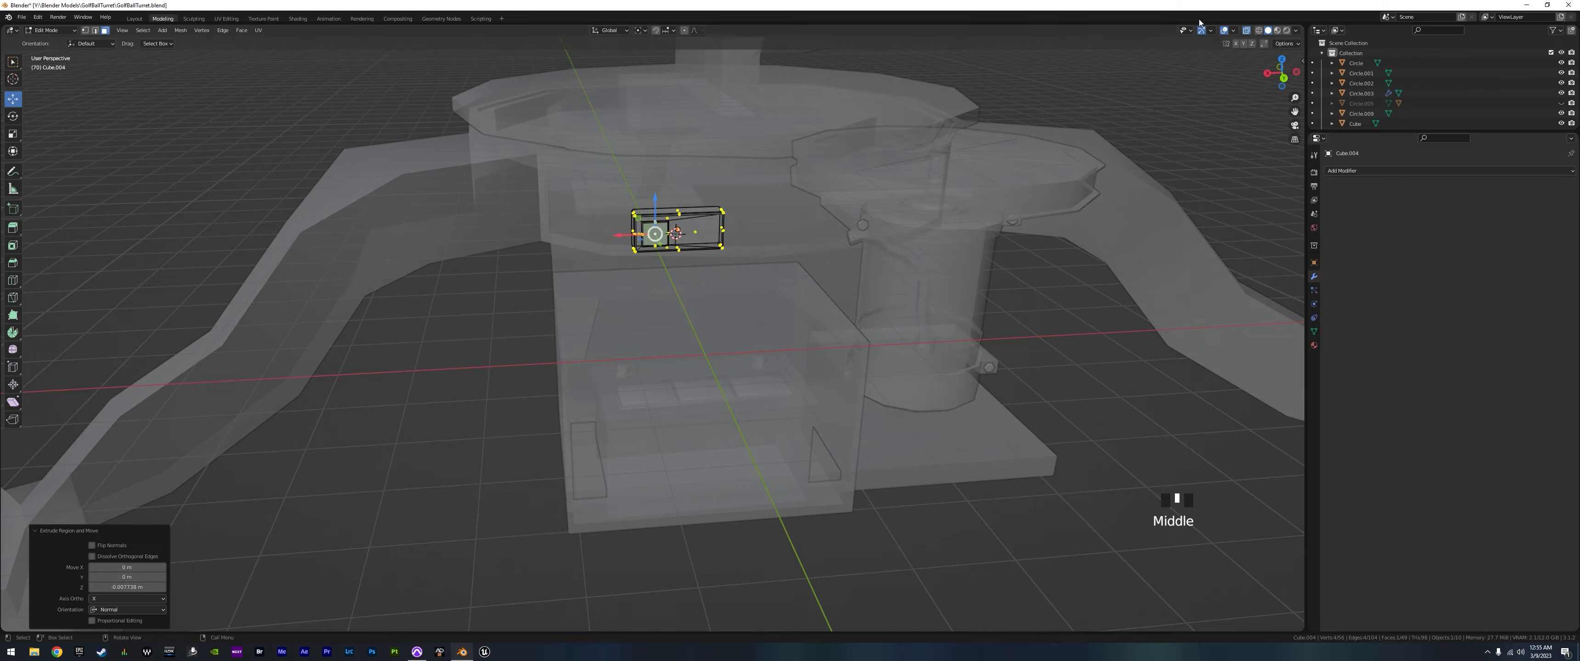
pyautogui.click(1247, 34)
pyautogui.scroll(-1, 797, 289)
pyautogui.moveTo(782, 285); pyautogui.dragTo(824, 347, button='middle')
pyautogui.scroll(2, 783, 288)
pyautogui.scroll(2, 687, 295)
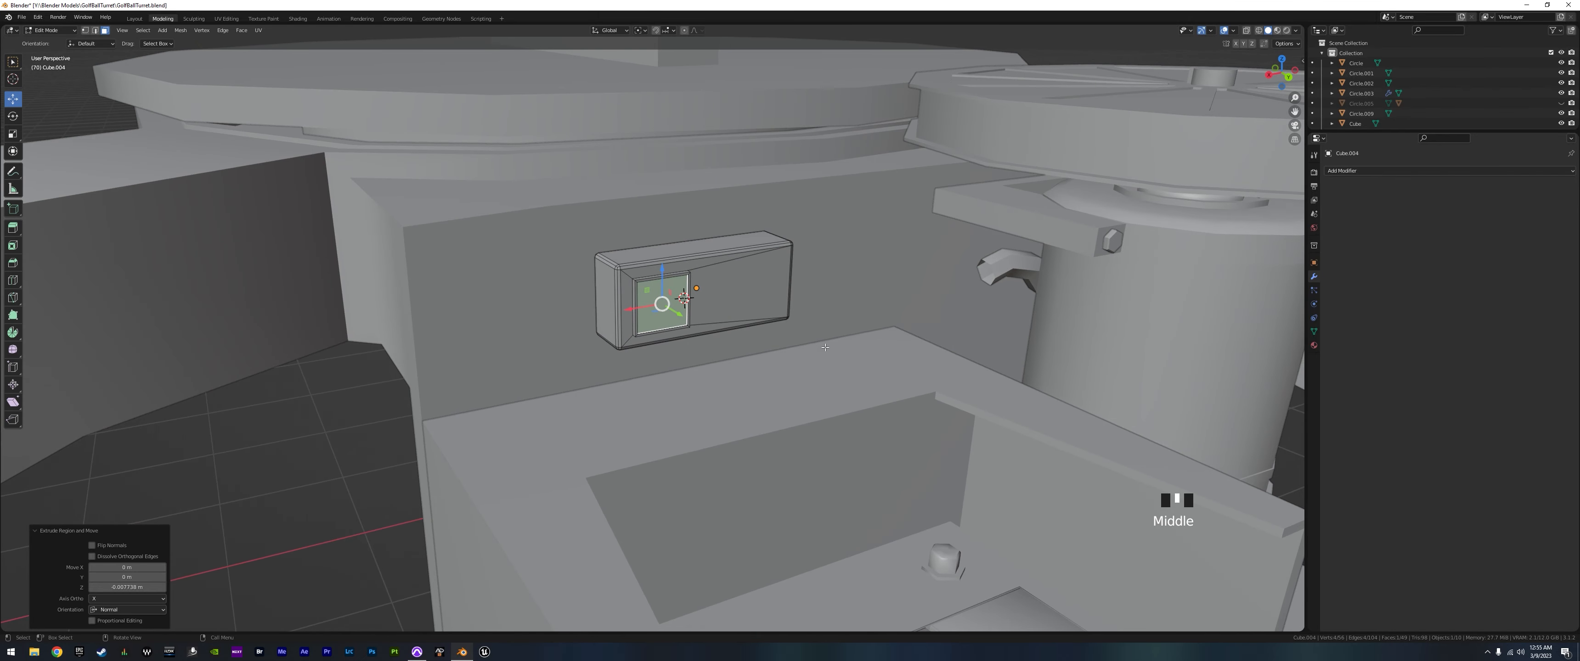
# - Leave the box, open the base motor's mesh for editing and select the edge loop at the cable's open end
pyautogui.press('Tab')
pyautogui.click(1100, 294)
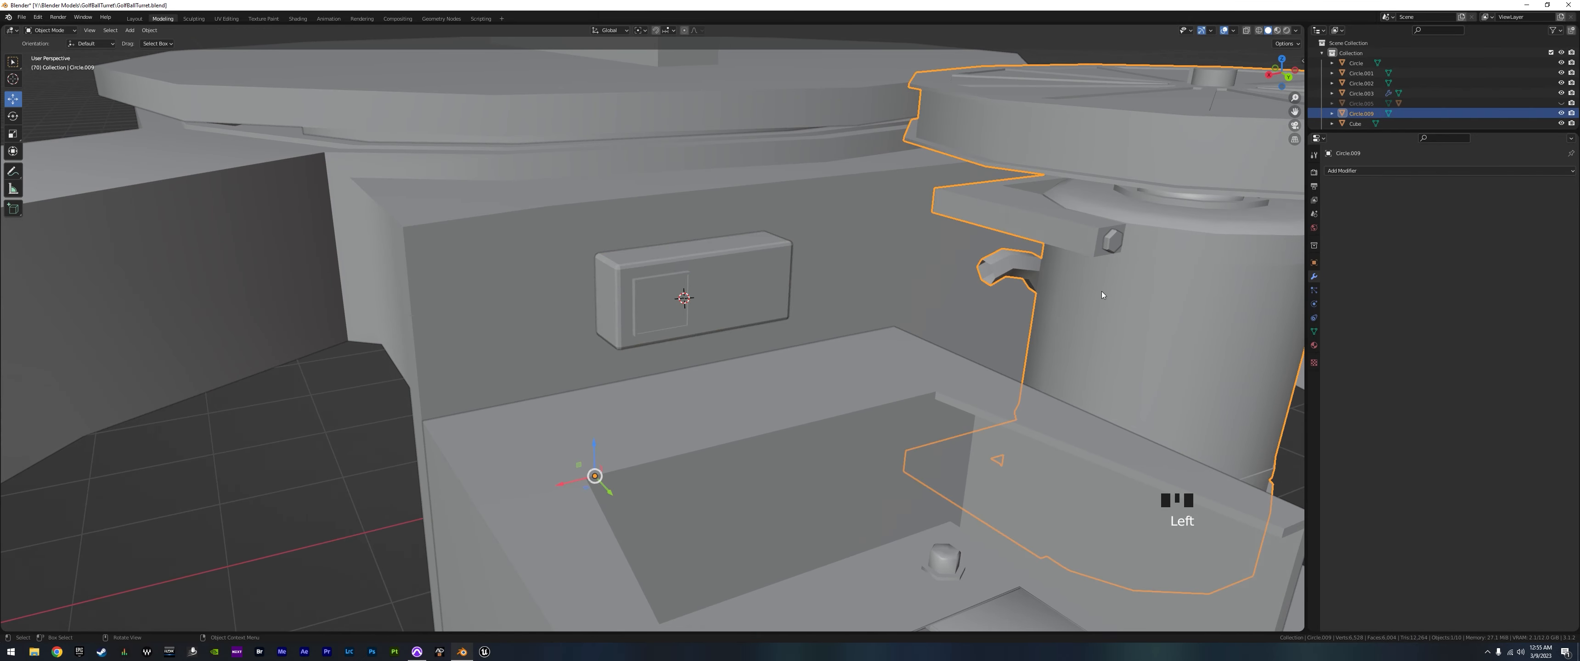
pyautogui.press('Tab')
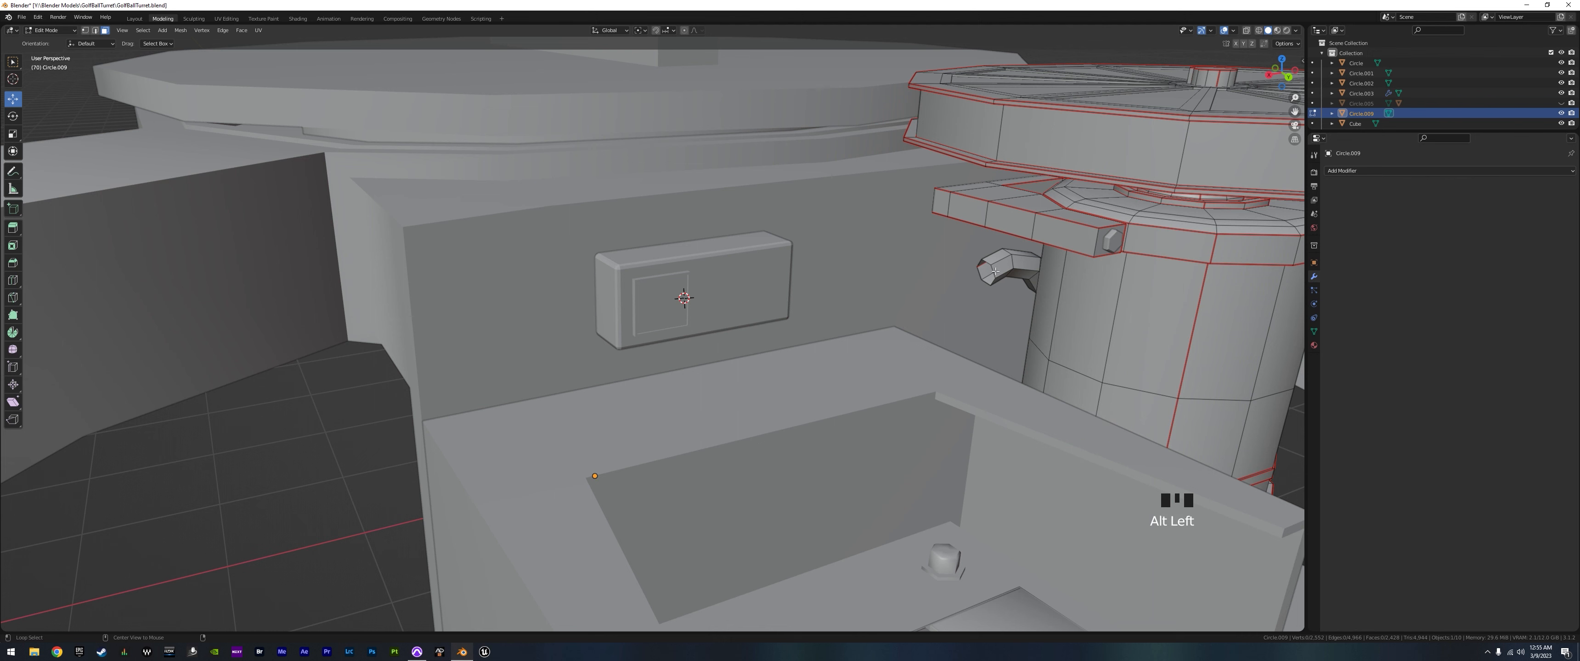
pyautogui.keyDown('alt'); pyautogui.click(995, 271); pyautogui.keyUp('alt')
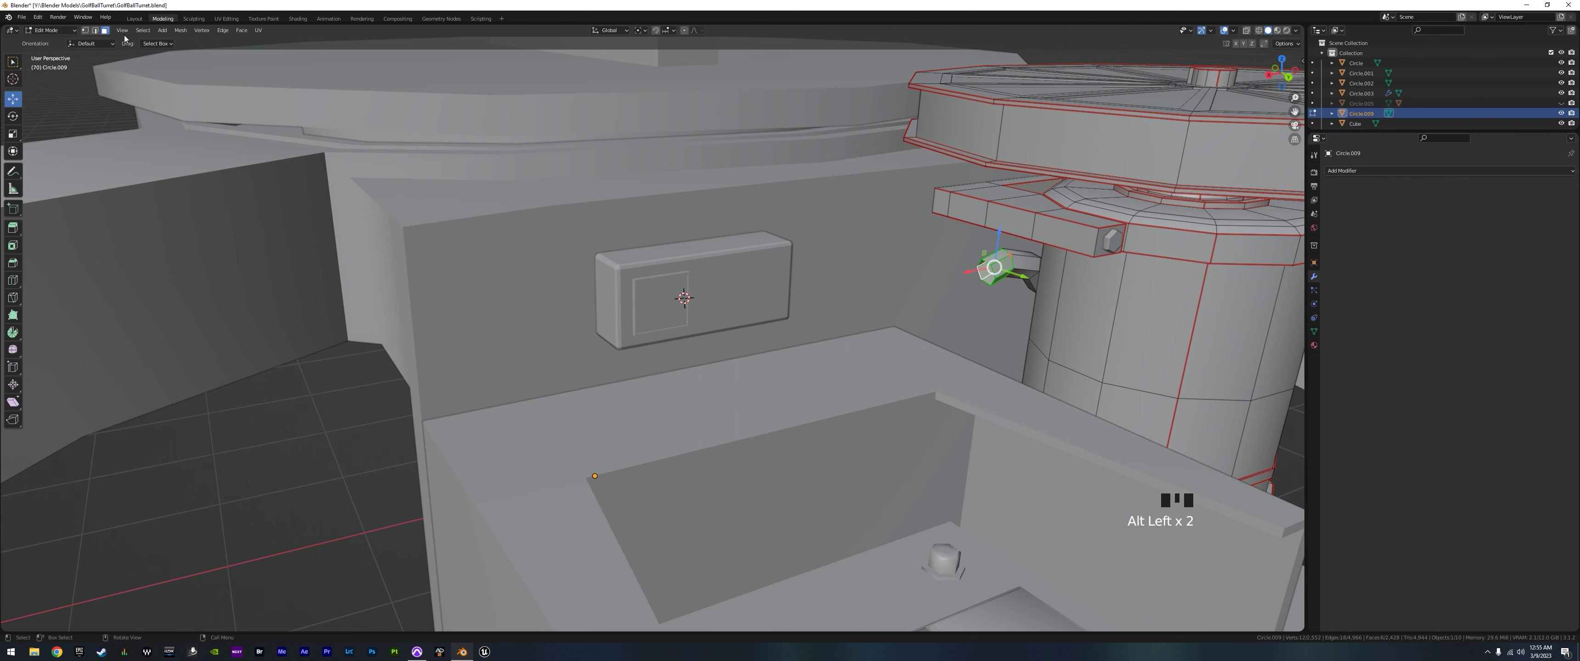
pyautogui.click(97, 31)
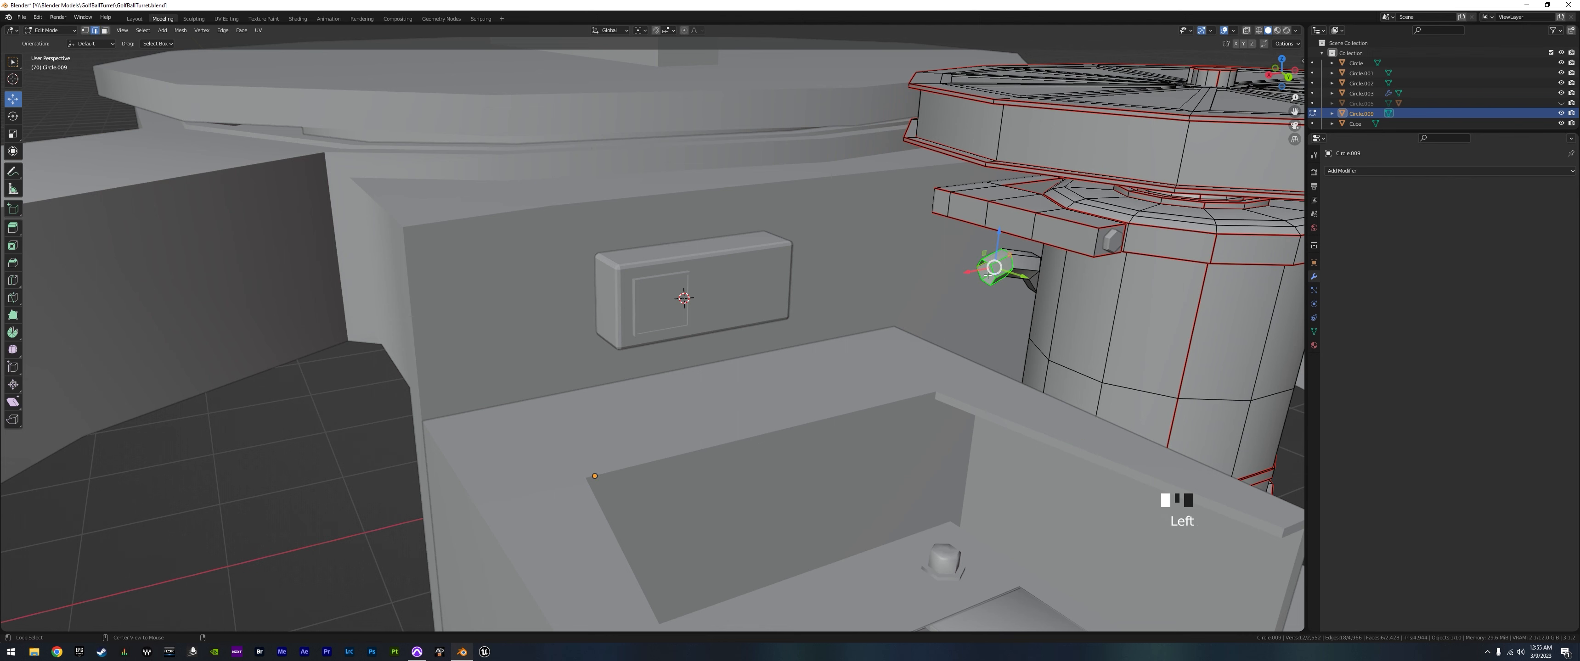
pyautogui.keyDown('alt'); pyautogui.click(993, 269); pyautogui.keyUp('alt')
pyautogui.moveTo(989, 263); pyautogui.dragTo(982, 324, button='middle')
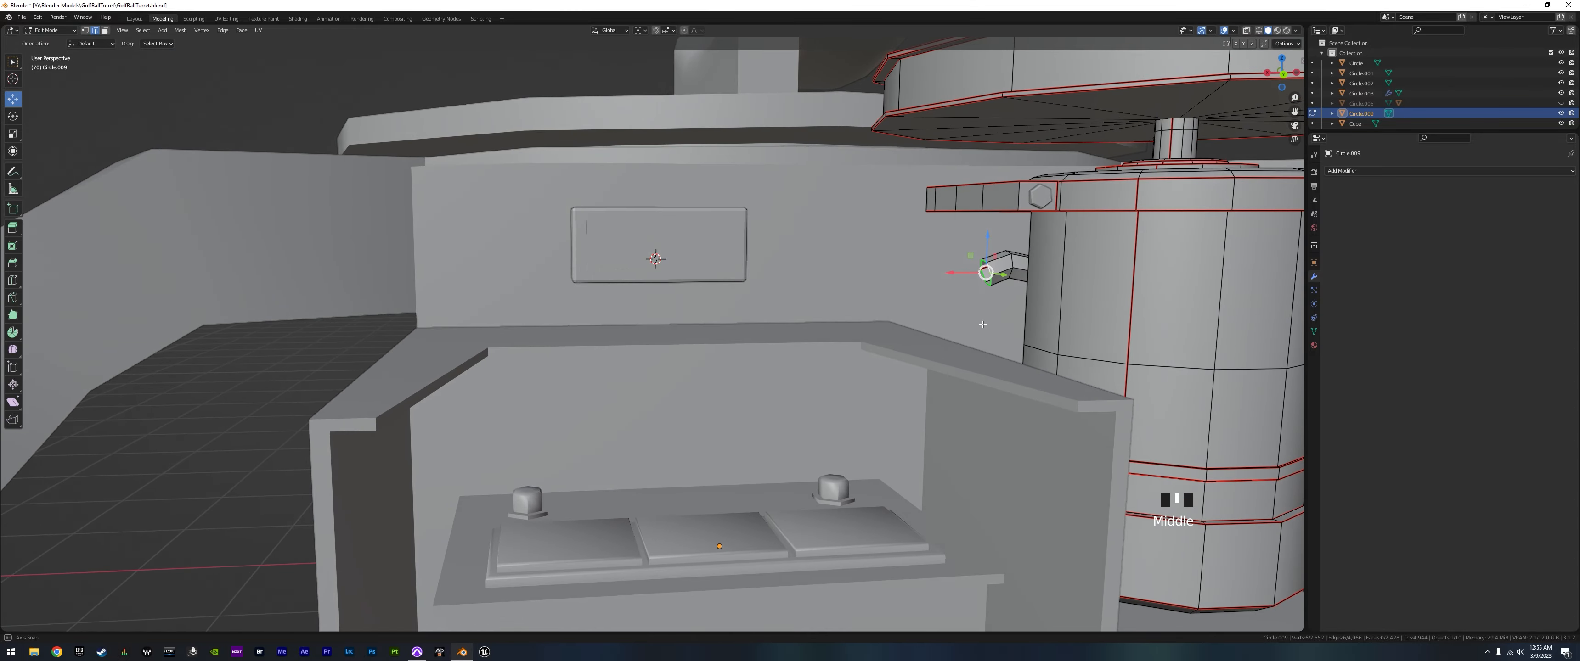
# - Extend the motor cable in top view with X-ray on, extruding successive segments along the wall until it enters the box
pyautogui.press('KP_7')
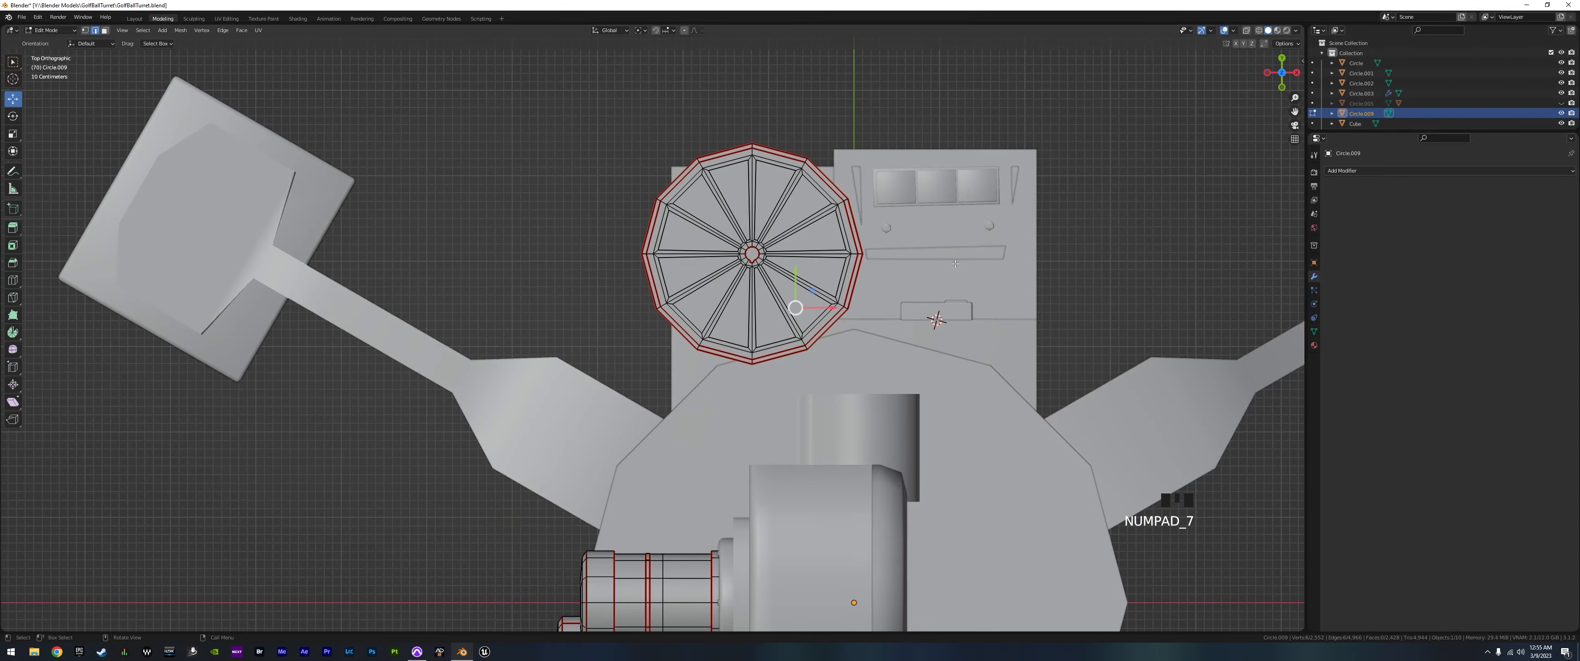
pyautogui.click(1245, 30)
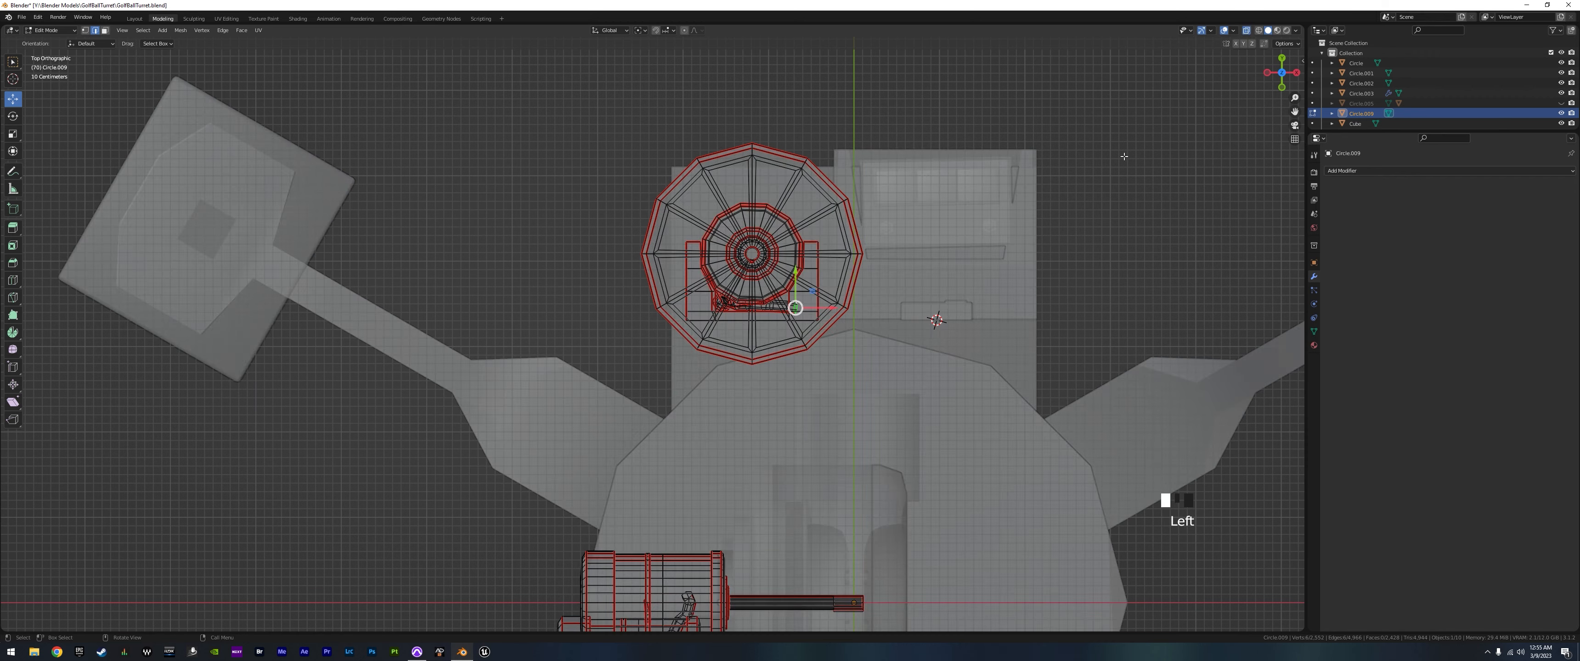
pyautogui.scroll(2, 796, 304)
pyautogui.keyDown('shift'); pyautogui.moveTo(892, 288); pyautogui.dragTo(638, 294, button='middle'); pyautogui.keyUp('shift')
pyautogui.scroll(2, 793, 364)
pyautogui.keyDown('shift'); pyautogui.moveTo(695, 395); pyautogui.dragTo(629, 366, button='middle'); pyautogui.keyUp('shift')
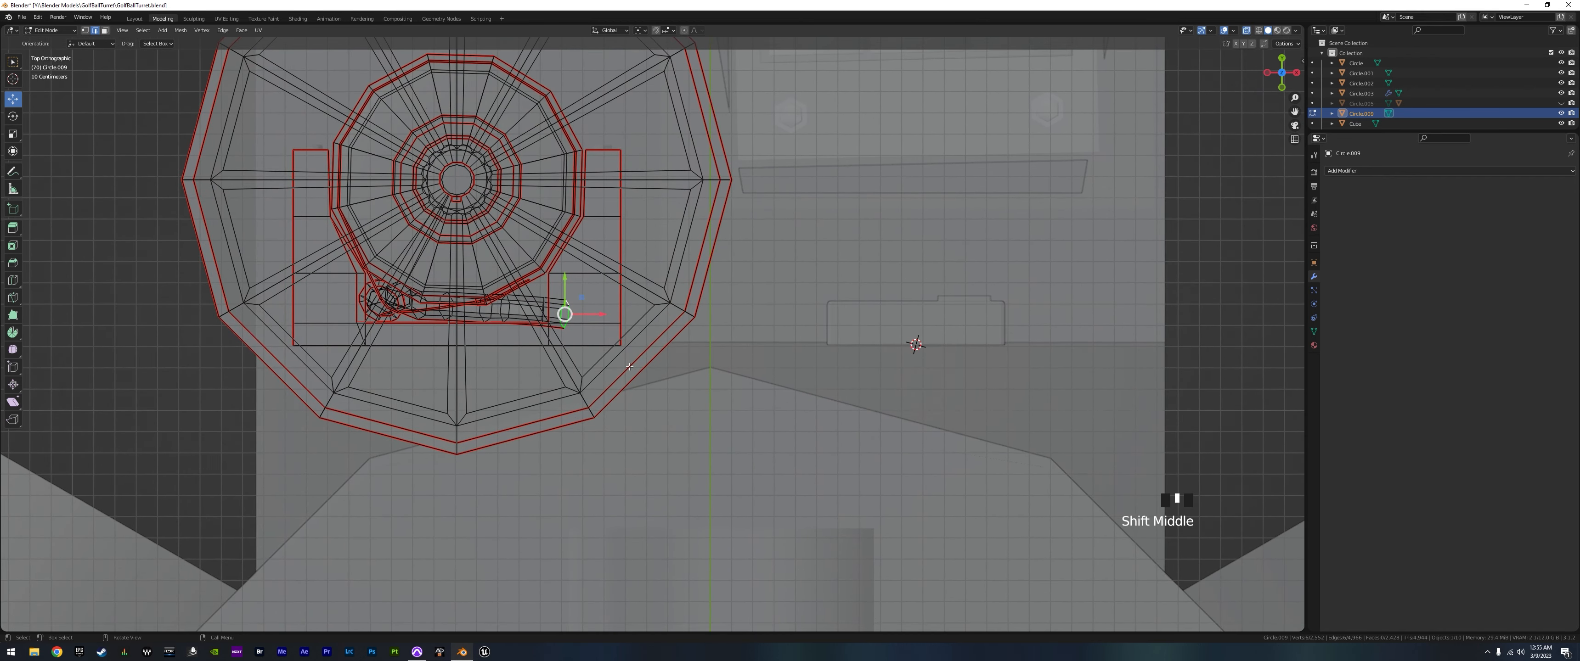
pyautogui.keyDown('ctrl'); pyautogui.rightClick(579, 320); pyautogui.keyUp('ctrl')
pyautogui.keyDown('ctrl'); pyautogui.rightClick(627, 327); pyautogui.keyUp('ctrl')
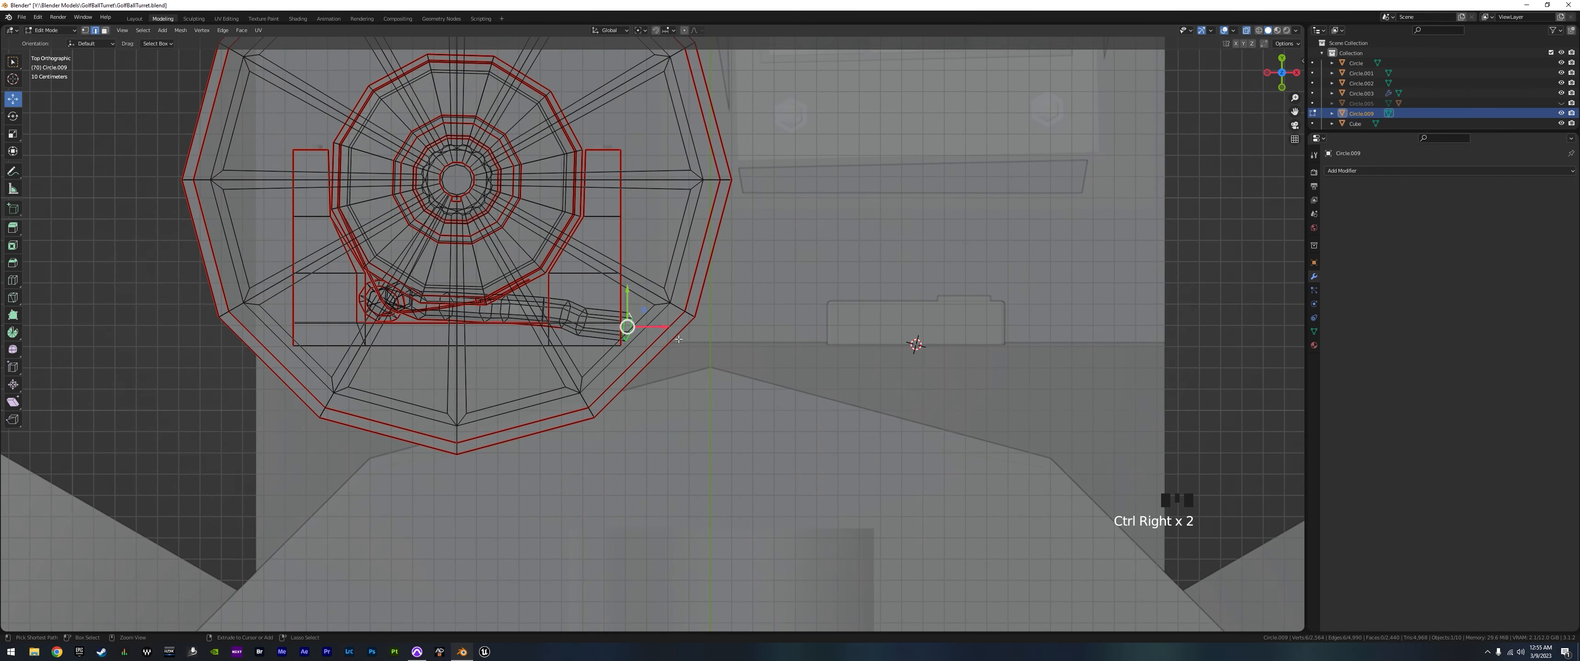
pyautogui.keyDown('ctrl'); pyautogui.rightClick(746, 330); pyautogui.keyUp('ctrl')
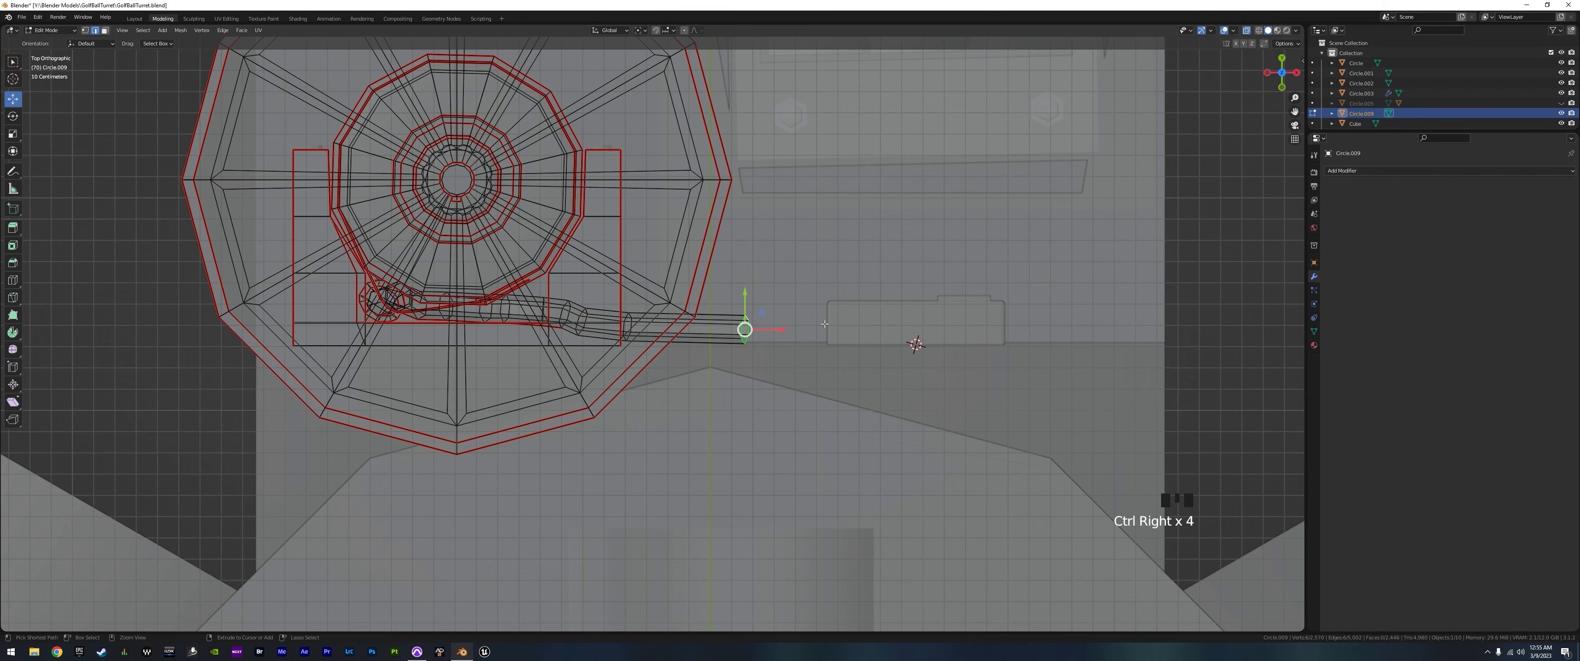
pyautogui.keyDown('ctrl'); pyautogui.rightClick(824, 324); pyautogui.keyUp('ctrl')
pyautogui.keyDown('ctrl'); pyautogui.rightClick(838, 334); pyautogui.keyUp('ctrl')
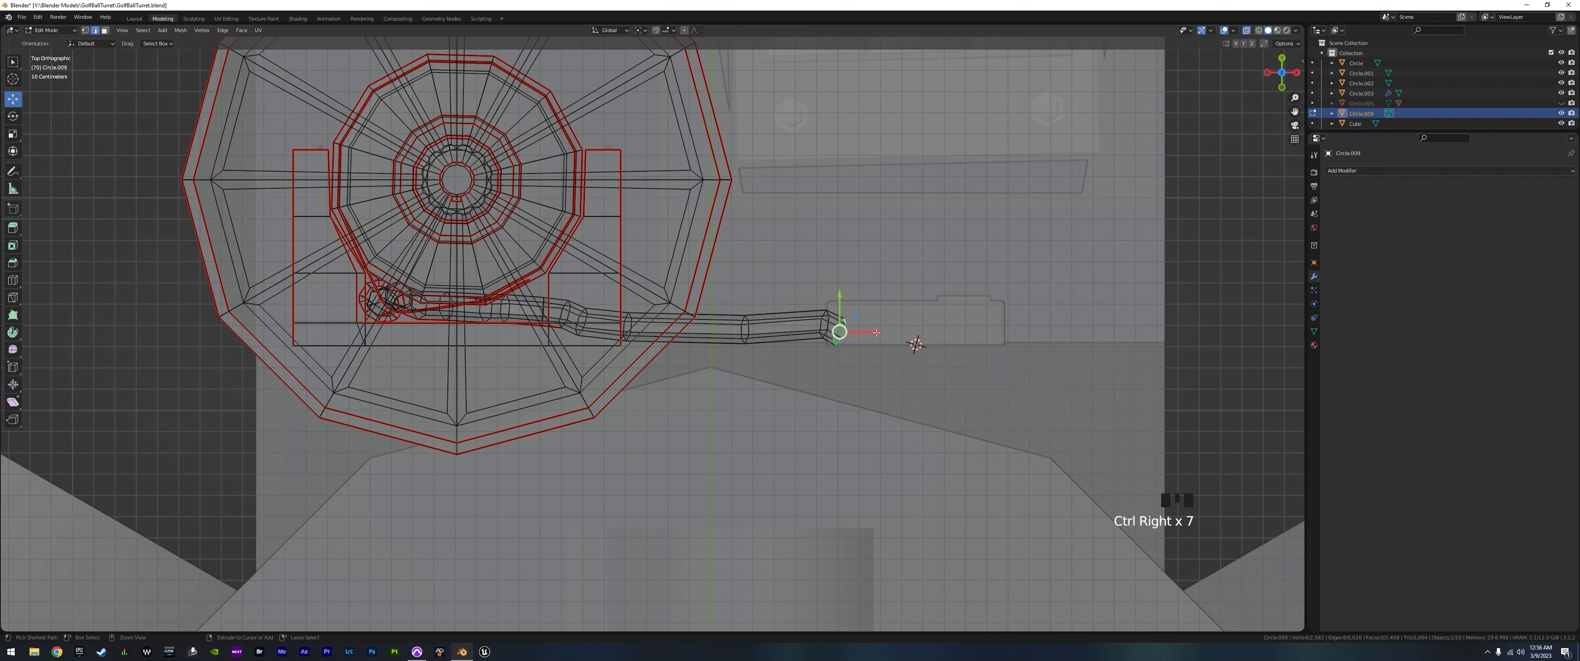
# - Raise the cable's end loop about 0.12 m along Z into the box's side and rotate it about Z
pyautogui.moveTo(838, 334); pyautogui.dragTo(769, 335, button='middle')
pyautogui.scroll(-2, 798, 294)
pyautogui.scroll(-3, 798, 294)
pyautogui.scroll(3, 889, 386)
pyautogui.keyDown('shift'); pyautogui.moveTo(889, 385); pyautogui.dragTo(791, 385, button='middle'); pyautogui.keyUp('shift')
pyautogui.scroll(-2, 494, 226)
pyautogui.moveTo(798, 338); pyautogui.dragTo(812, 299)
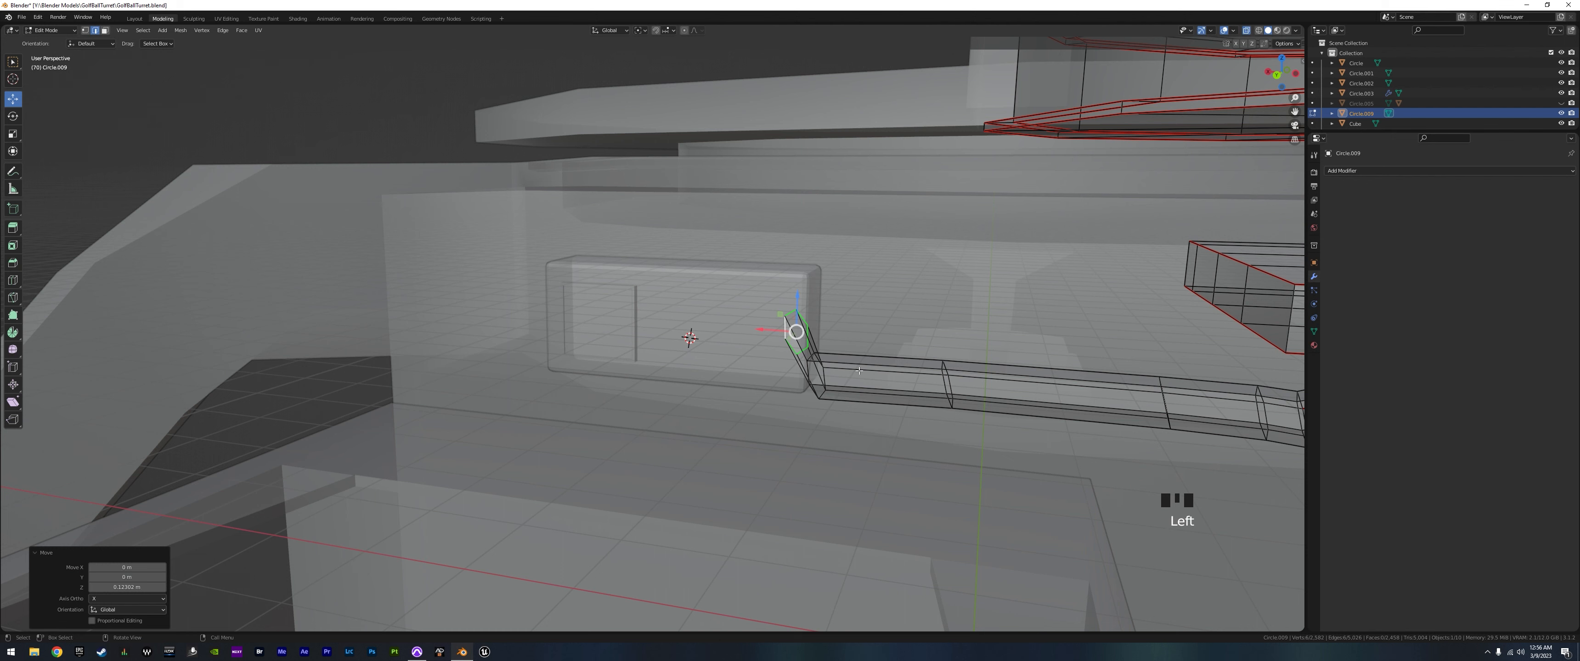
pyautogui.press('r')
pyautogui.press('z')
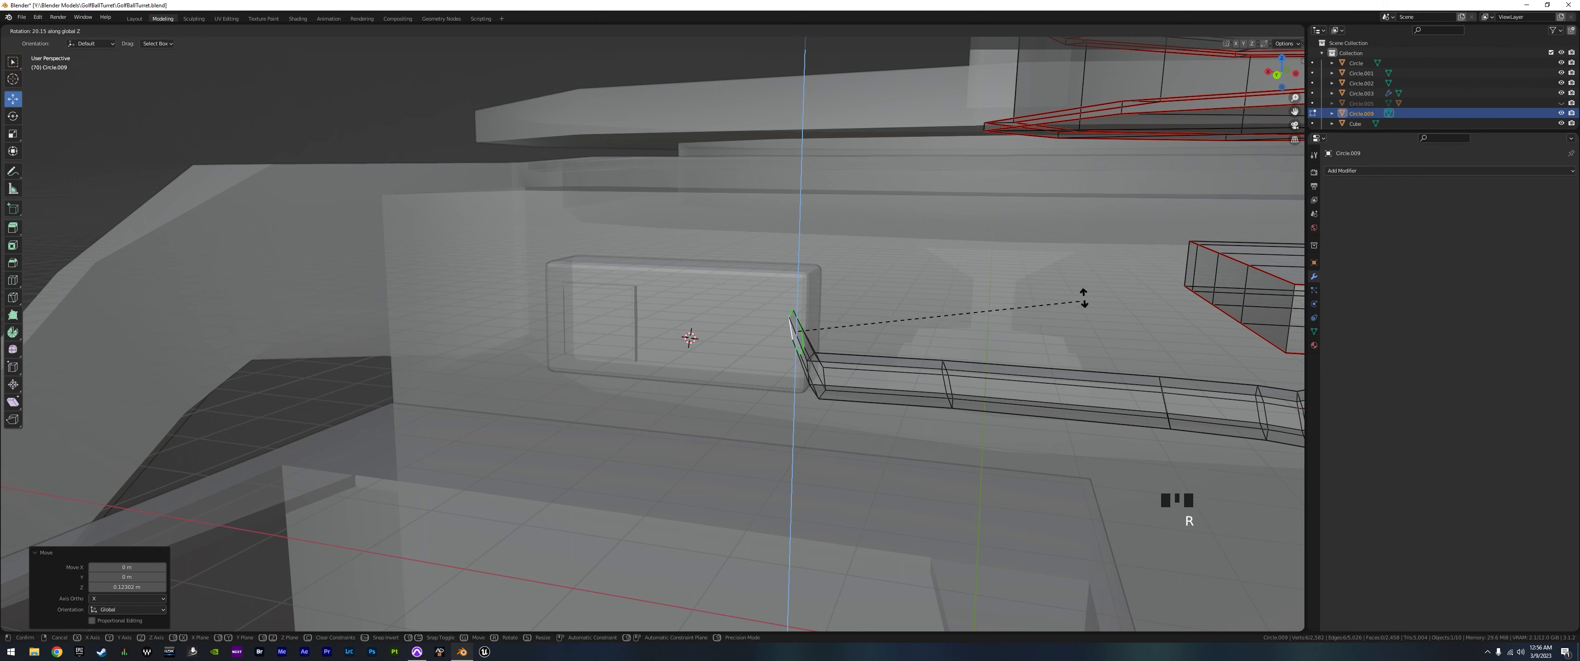
pyautogui.click(1154, 248)
# - Raise the edge loop before the cable's end to the same height in front view and rotate it about 13° around Z
pyautogui.keyDown('alt'); pyautogui.click(835, 367); pyautogui.keyUp('alt')
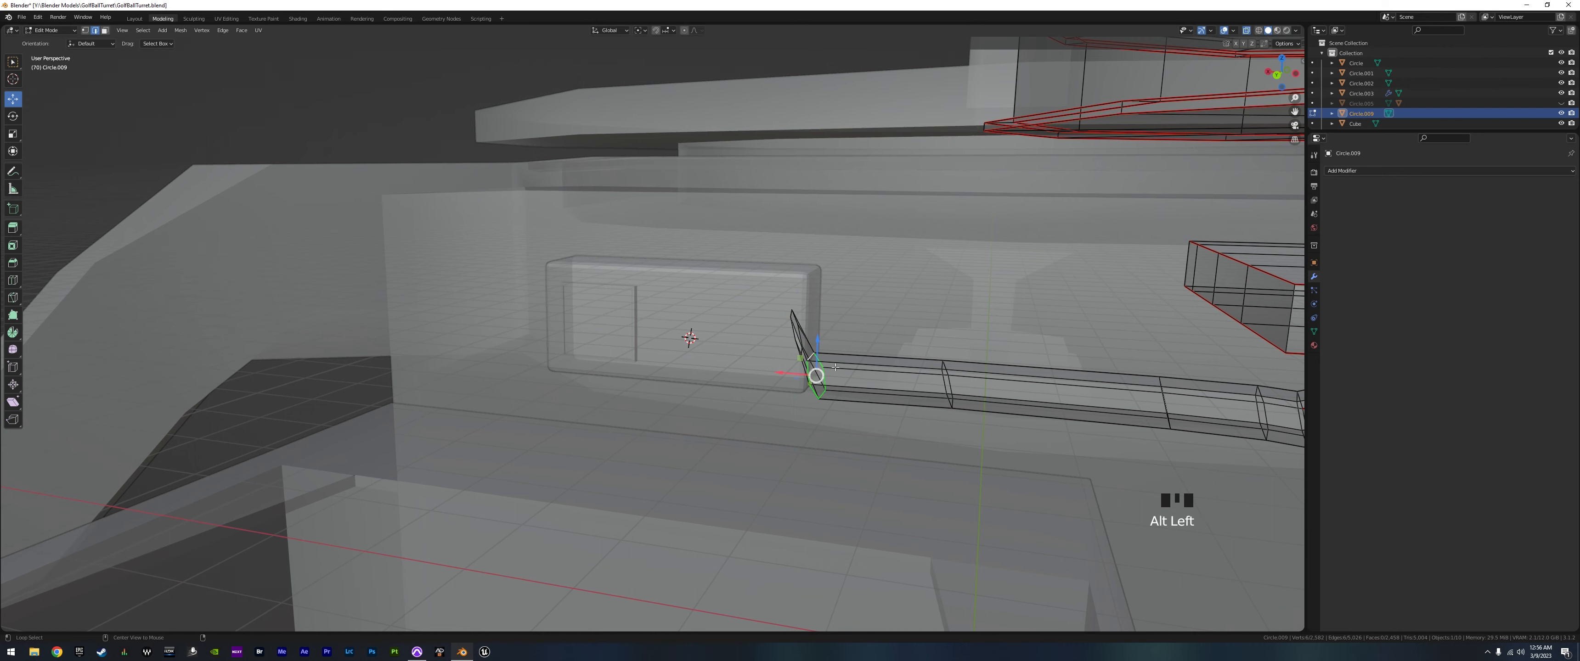
pyautogui.press('KP_3')
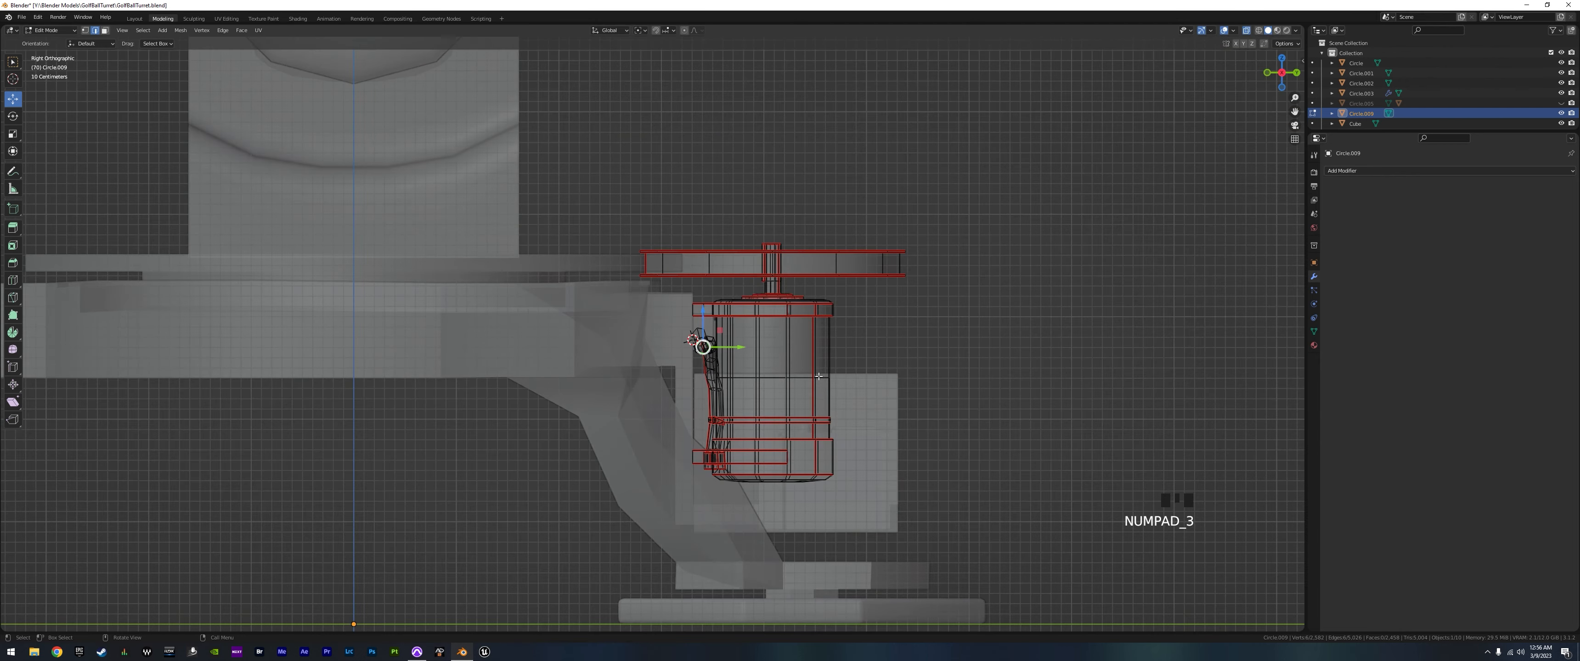
pyautogui.press('KP_1')
pyautogui.scroll(3, 773, 393)
pyautogui.moveTo(772, 408)
pyautogui.keyDown('shift'); pyautogui.mouseDown(button='middle')
pyautogui.moveTo(698, 392)
pyautogui.moveTo(769, 411)
pyautogui.moveTo(745, 407)
pyautogui.mouseUp(button='middle'); pyautogui.keyUp('shift')
pyautogui.moveTo(753, 366); pyautogui.dragTo(724, 289)
pyautogui.press('r')
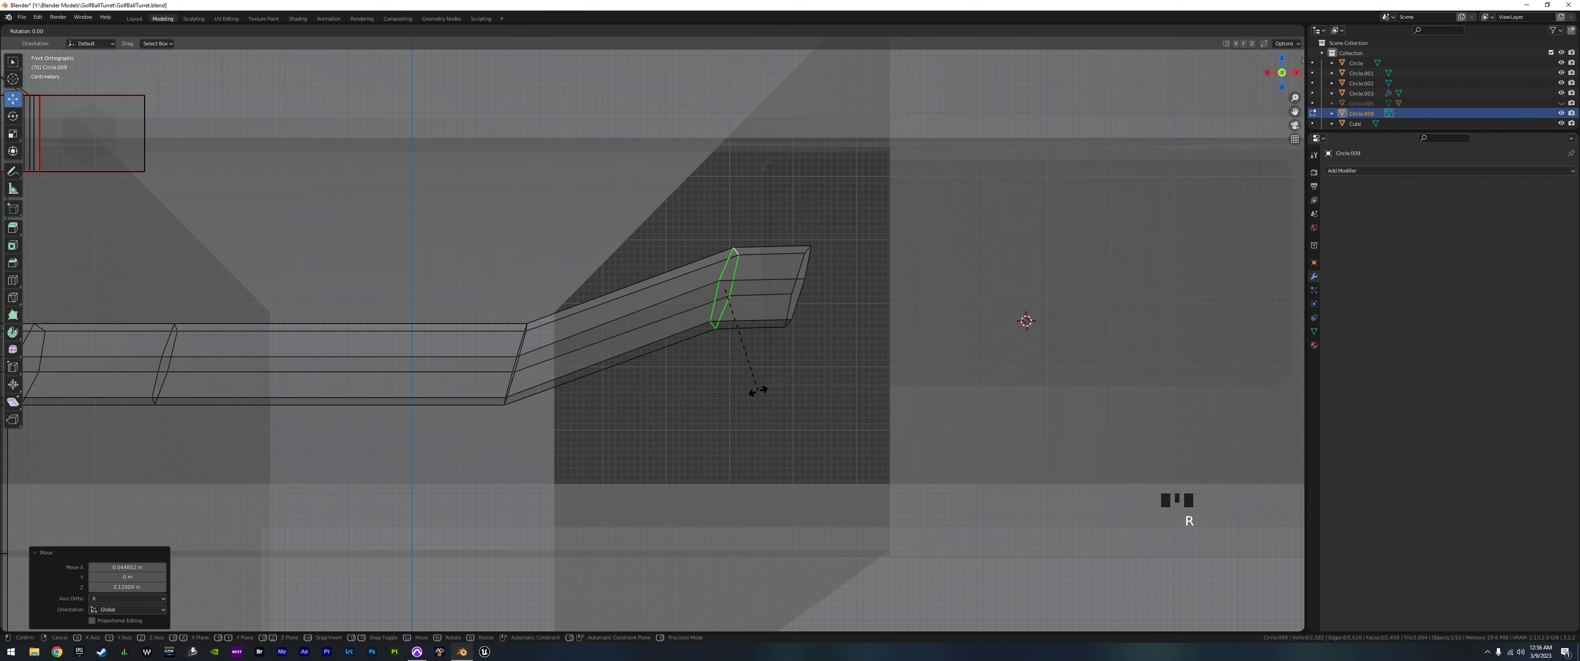
pyautogui.press('z')
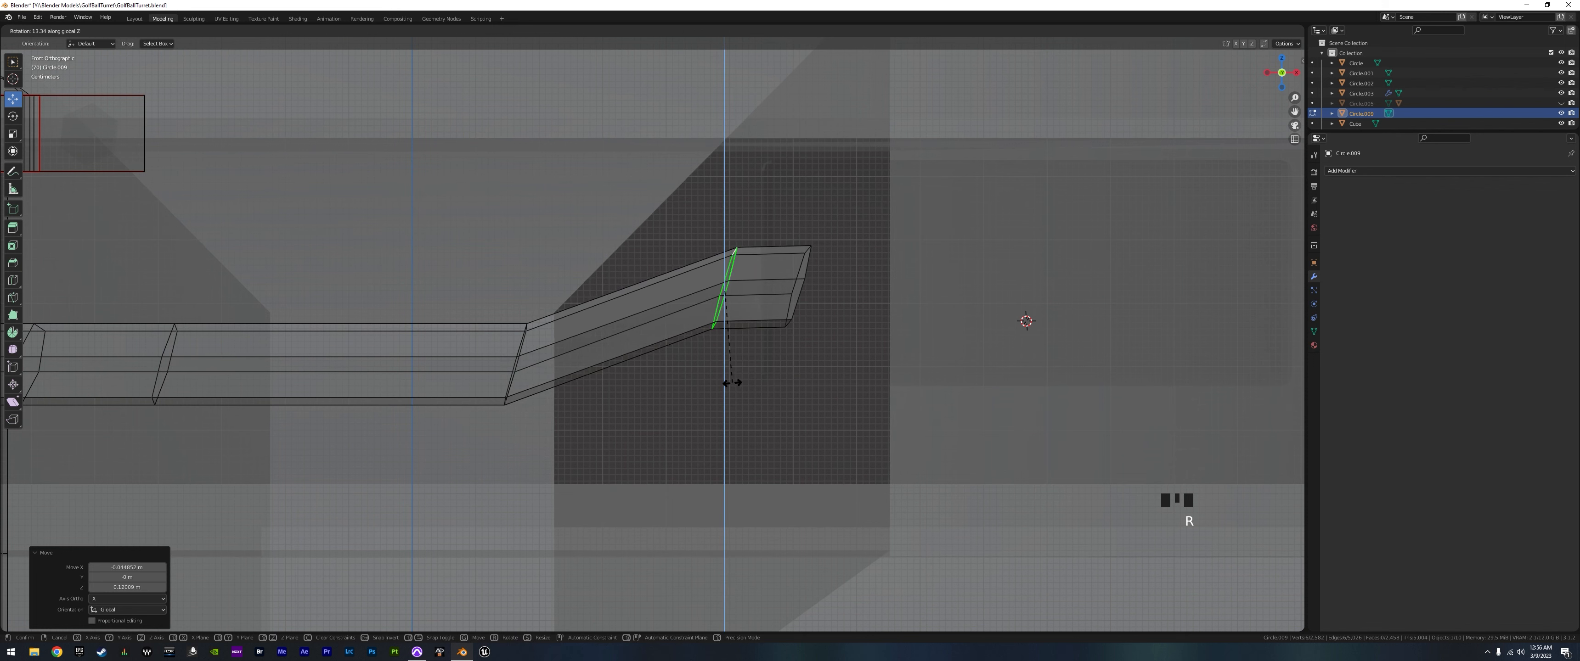
pyautogui.click(732, 383)
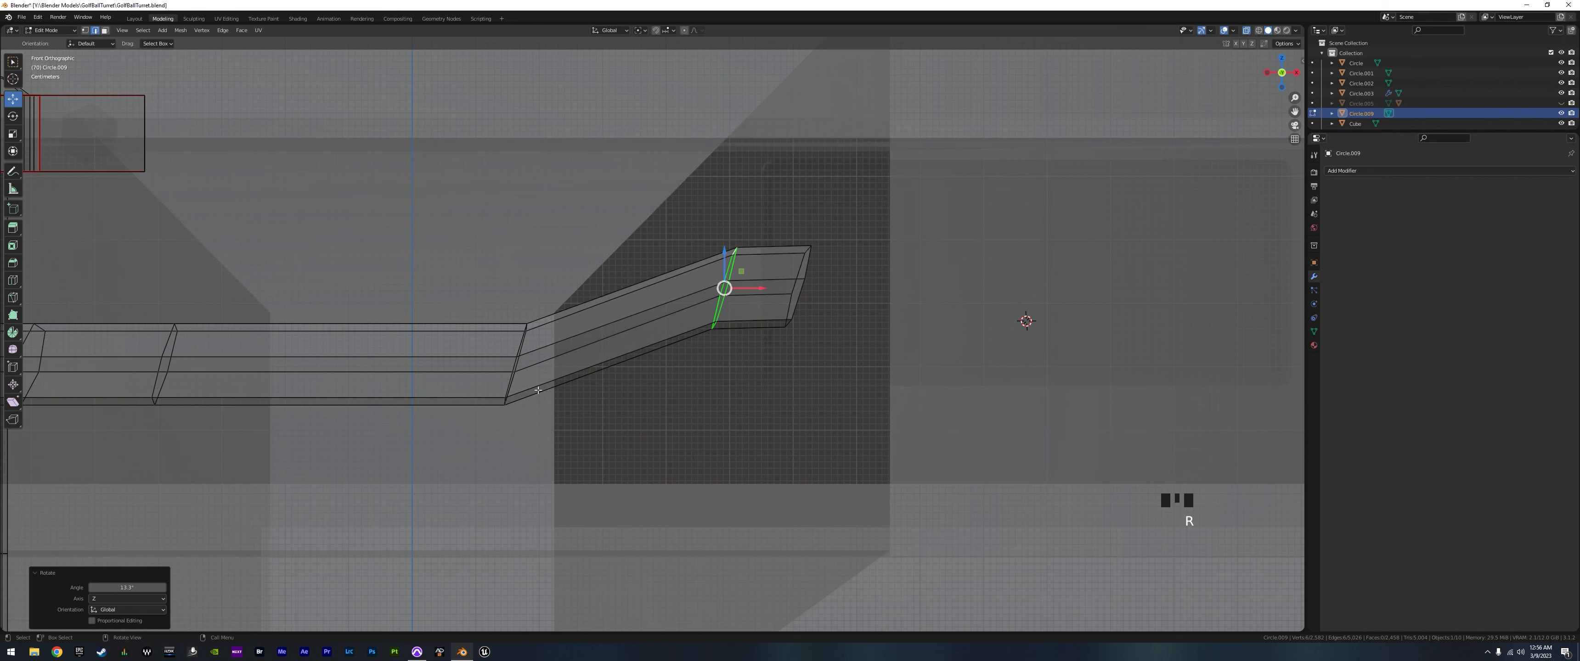
# - Raise the next three edge loops back along the cable so the run toward the box is nearly level
pyautogui.keyDown('alt'); pyautogui.doubleClick(515, 384); pyautogui.keyUp('alt')
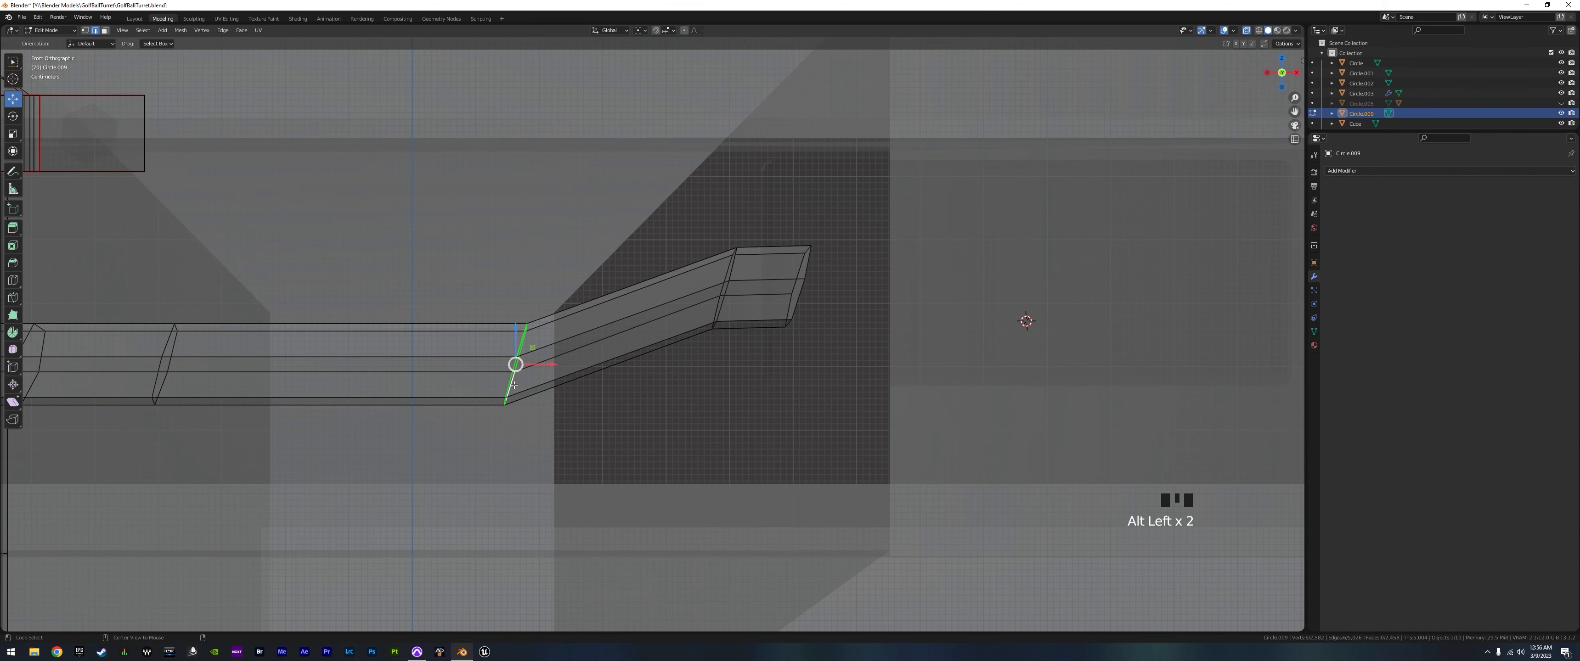
pyautogui.moveTo(514, 371); pyautogui.dragTo(483, 293)
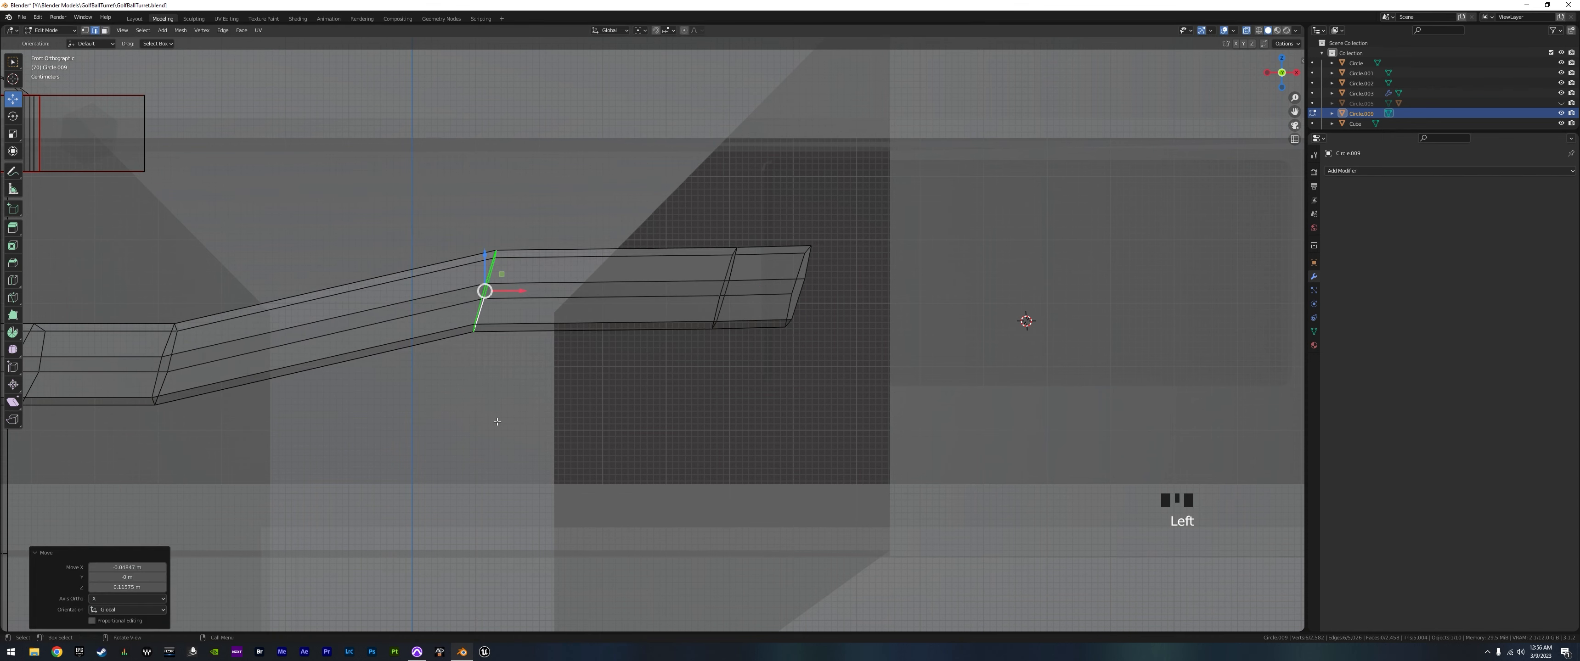
pyautogui.keyDown('shift'); pyautogui.moveTo(493, 409); pyautogui.dragTo(678, 421, button='middle'); pyautogui.keyUp('shift')
pyautogui.keyDown('alt'); pyautogui.click(393, 374); pyautogui.keyUp('alt')
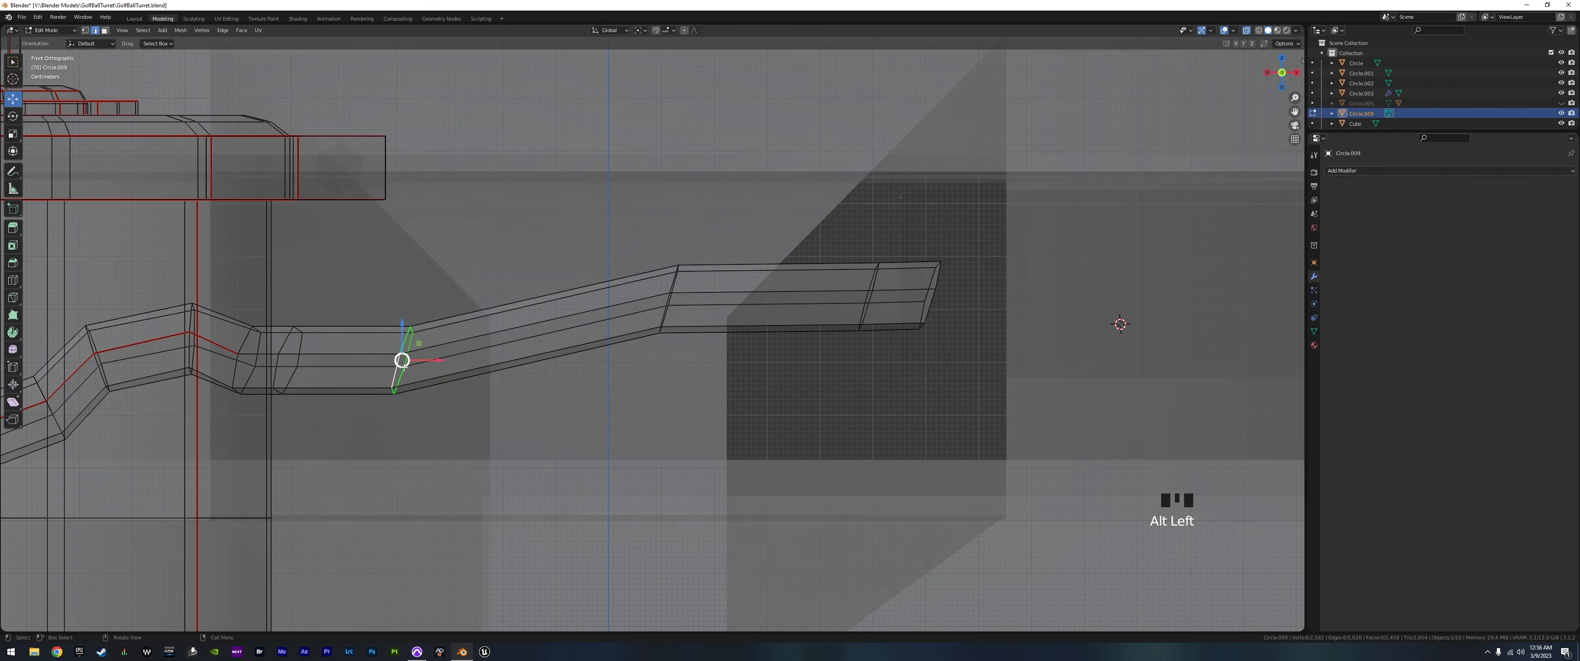
pyautogui.moveTo(394, 375); pyautogui.dragTo(426, 306)
pyautogui.keyDown('alt'); pyautogui.click(280, 376); pyautogui.keyUp('alt')
pyautogui.moveTo(279, 376); pyautogui.dragTo(335, 303)
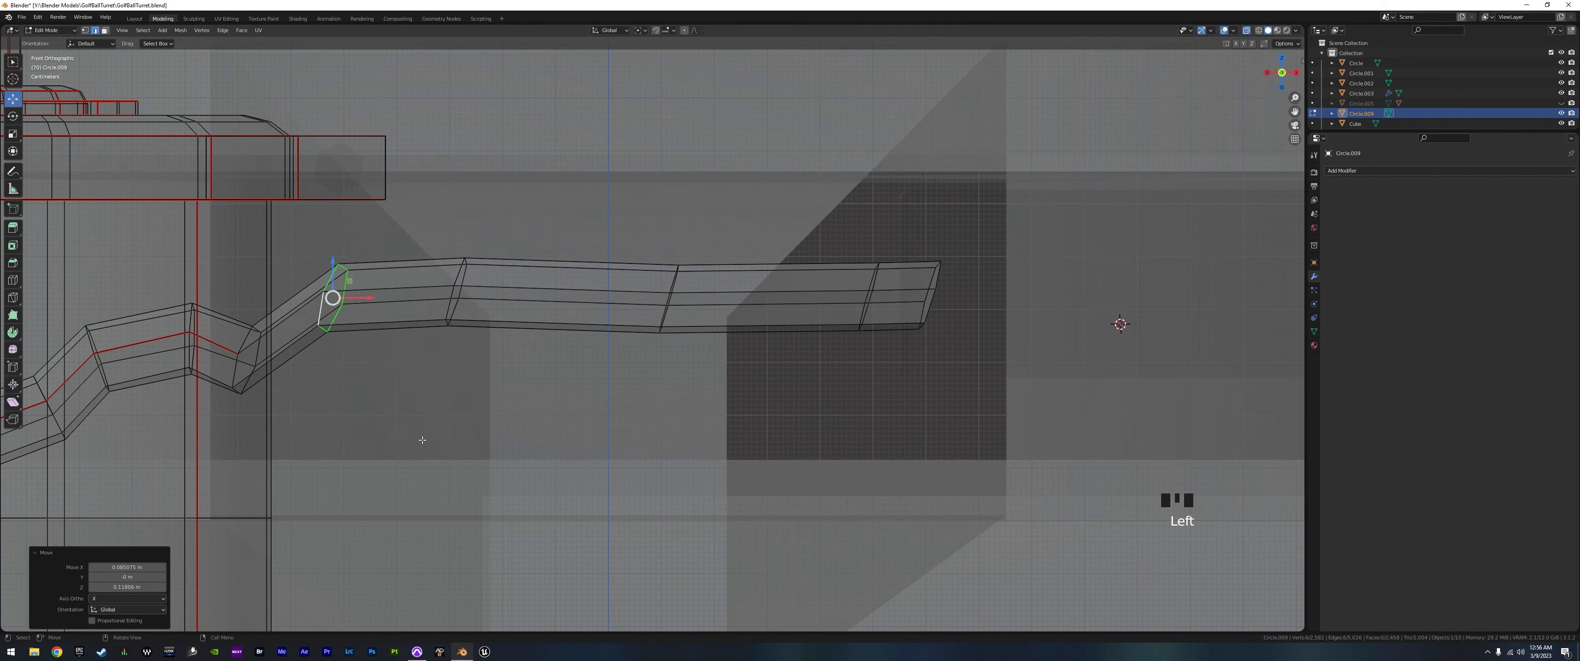
# - Dissolve the low edge loop that makes a dip in the cable beside the motor
pyautogui.keyDown('shift'); pyautogui.moveTo(366, 424); pyautogui.dragTo(435, 417, button='middle'); pyautogui.keyUp('shift')
pyautogui.keyDown('alt'); pyautogui.click(314, 374); pyautogui.keyUp('alt')
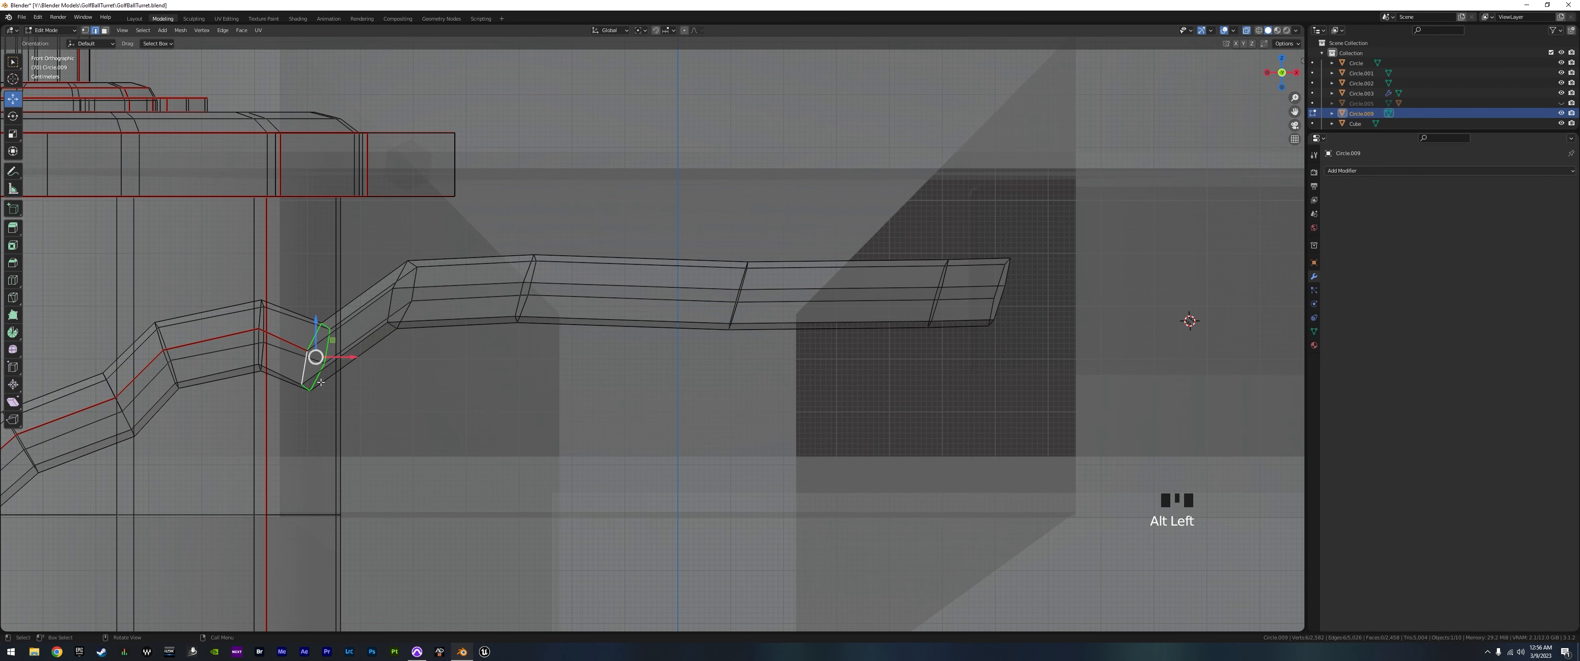
pyautogui.press('x')
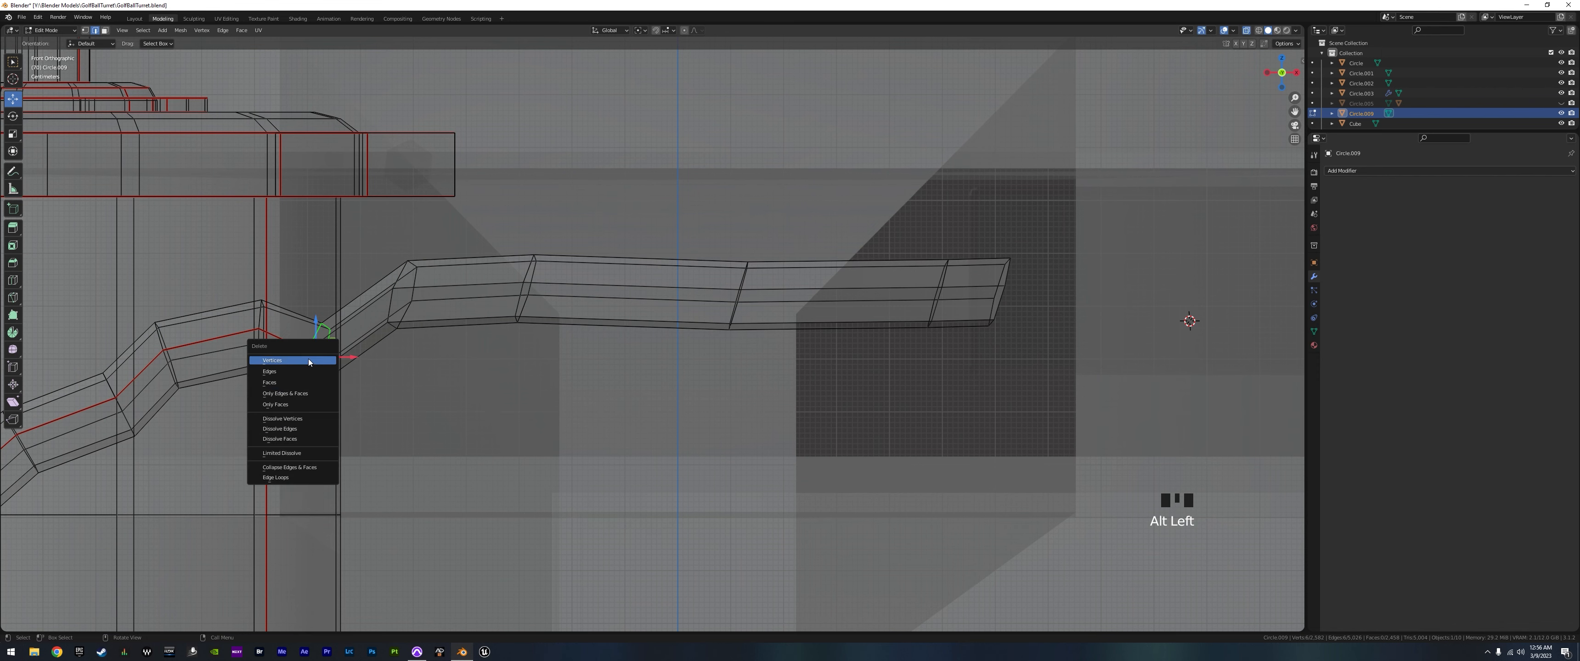
pyautogui.click(307, 429)
pyautogui.moveTo(500, 407); pyautogui.dragTo(619, 406, button='middle')
pyautogui.scroll(-7, 529, 405)
pyautogui.scroll(3, 591, 356)
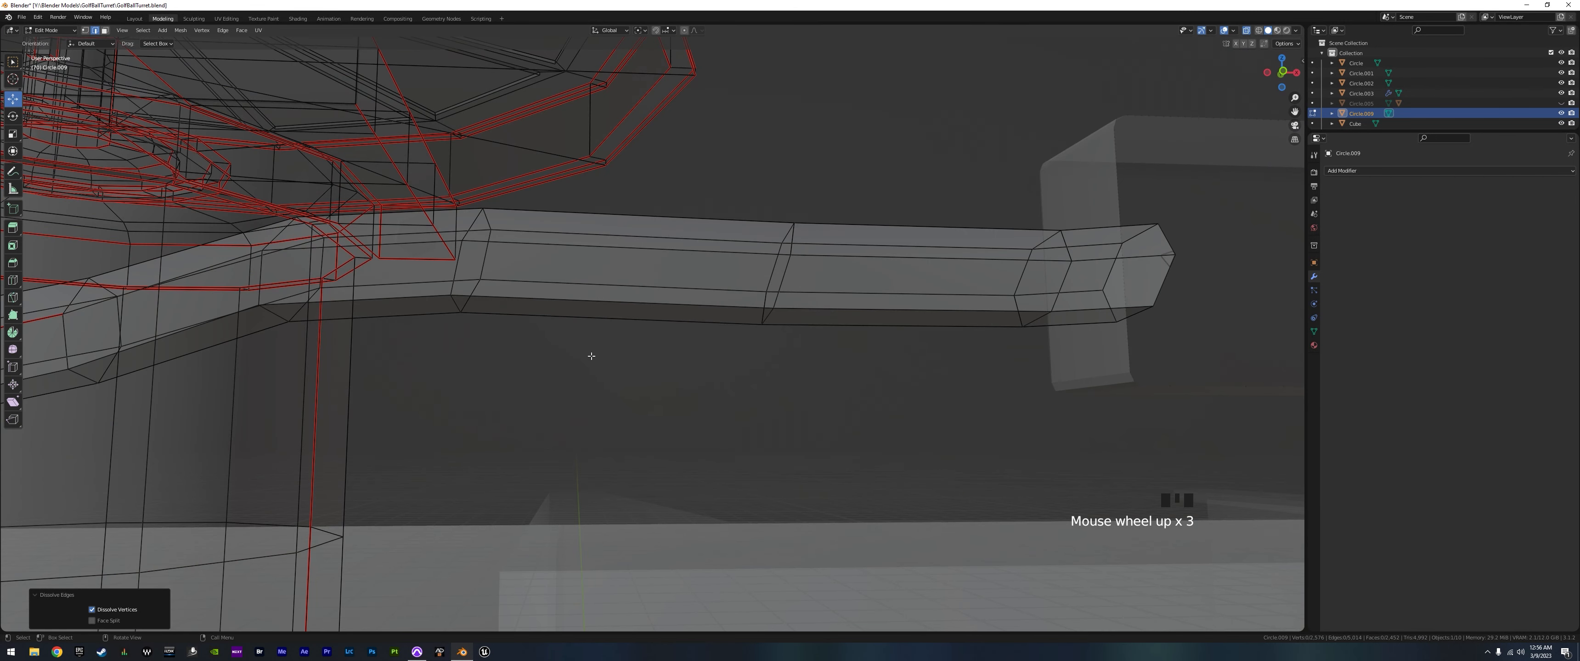
# - Rotate the cable's edge loop just beyond the motor around Z and Y until it stands upright across the cable
pyautogui.keyDown('alt'); pyautogui.doubleClick(455, 271); pyautogui.keyUp('alt')
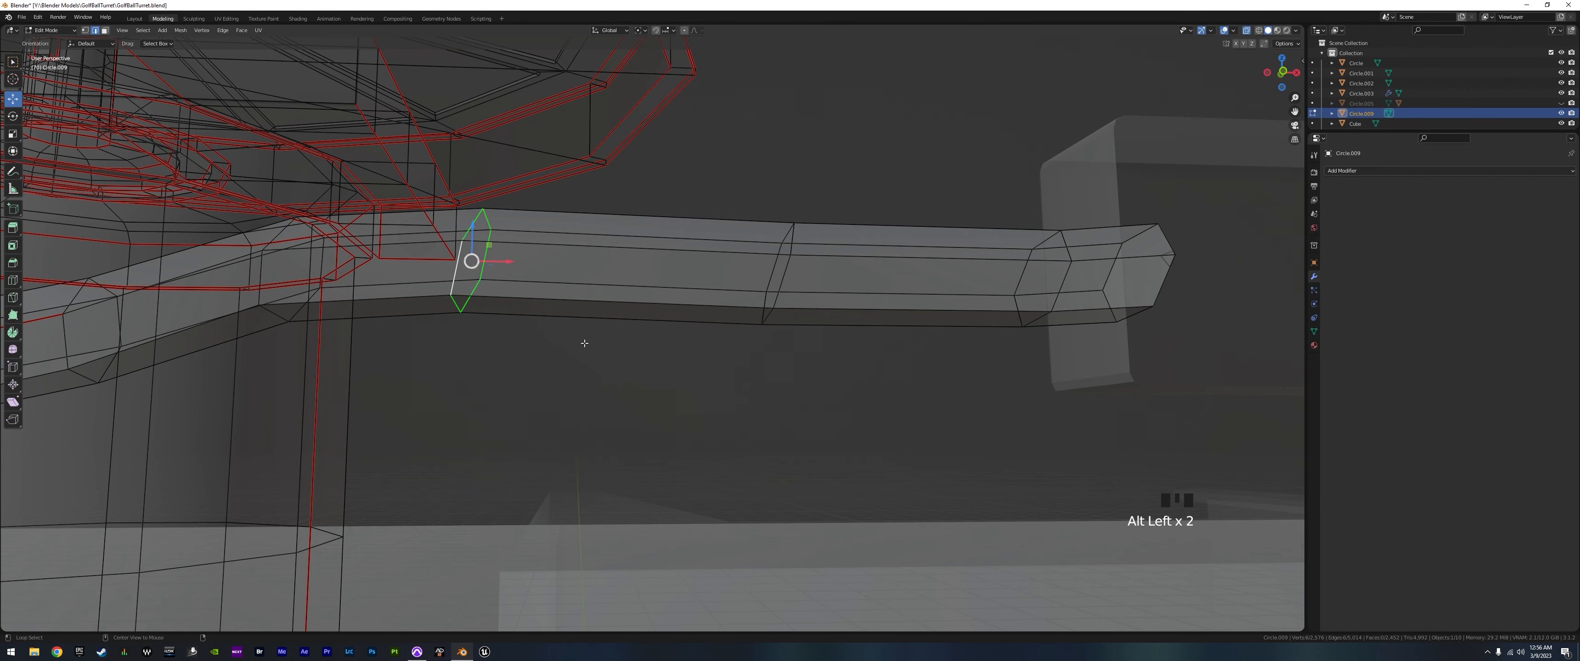
pyautogui.press('e')
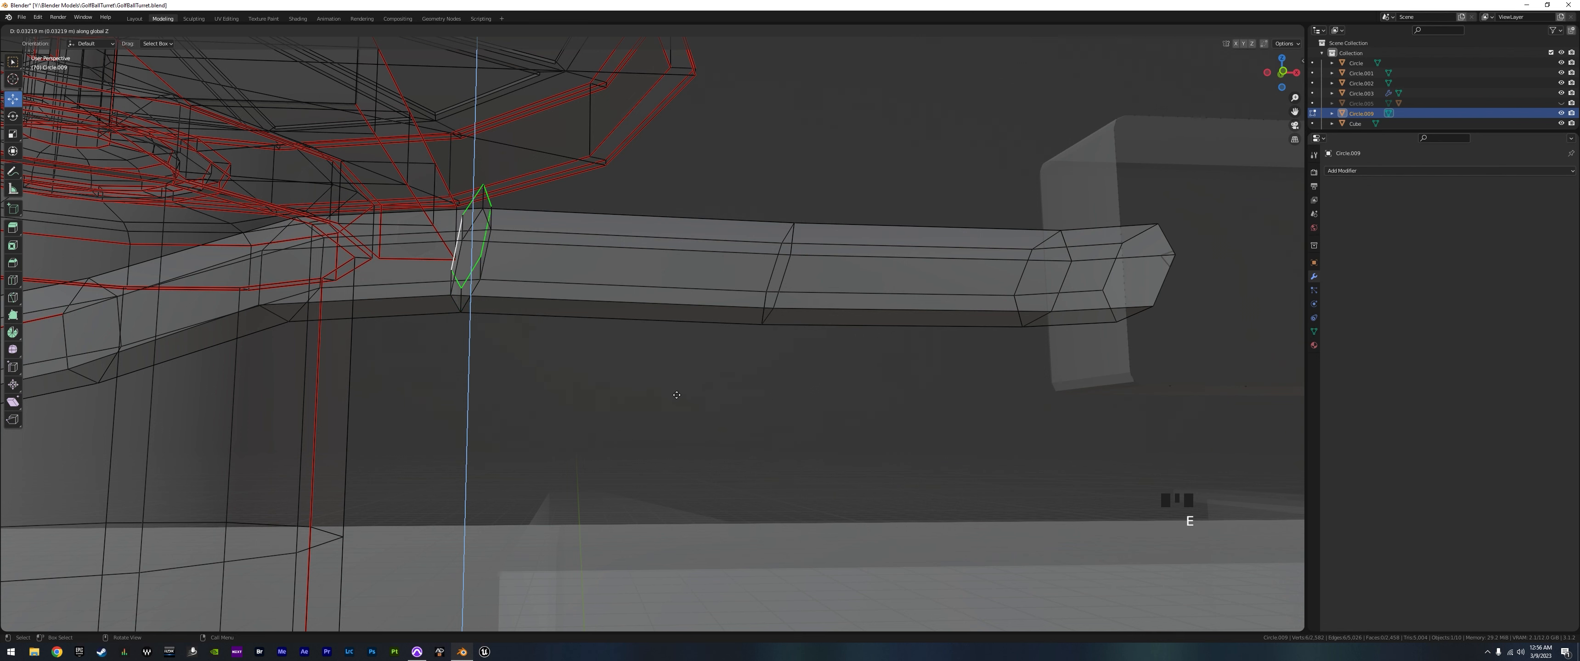
pyautogui.hotkey('ctrl', 'z')
pyautogui.press('r')
pyautogui.press('z')
pyautogui.click(571, 378)
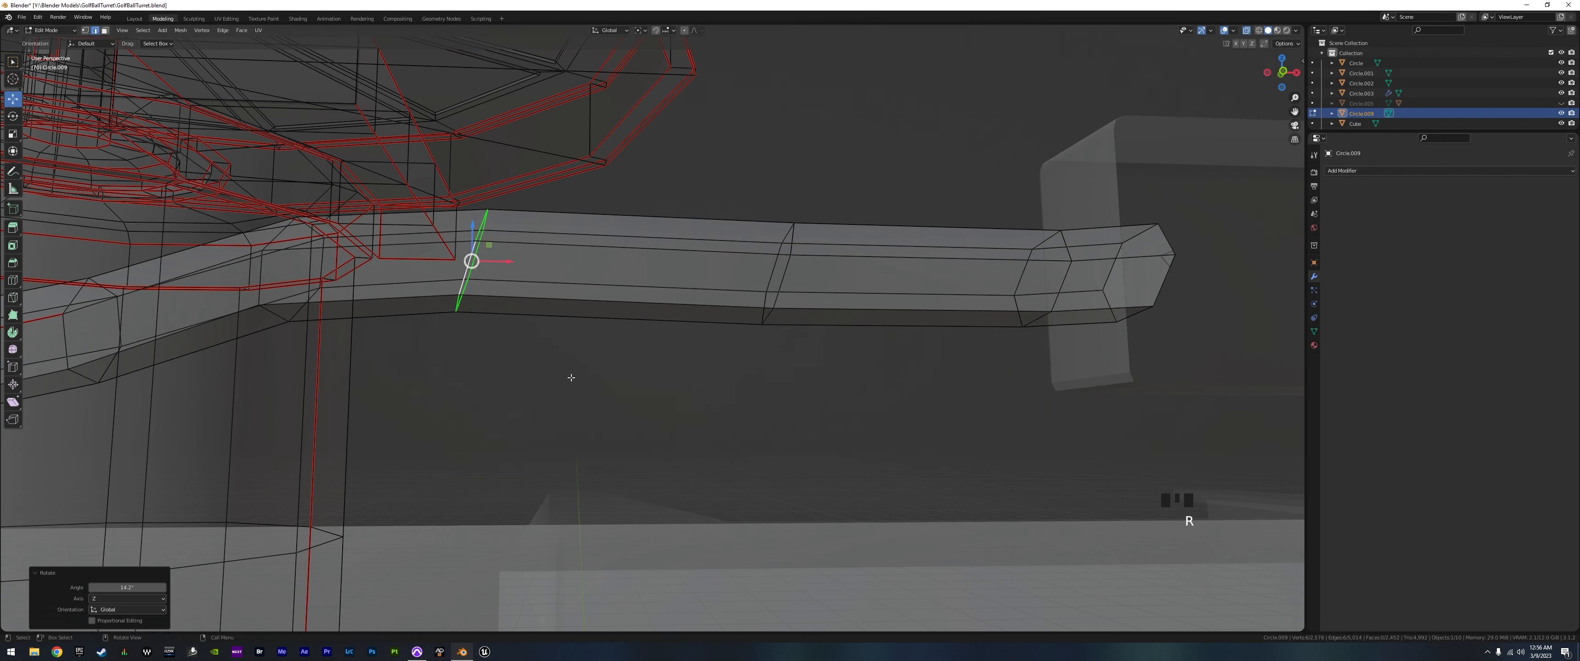
pyautogui.press('r')
pyautogui.press('y')
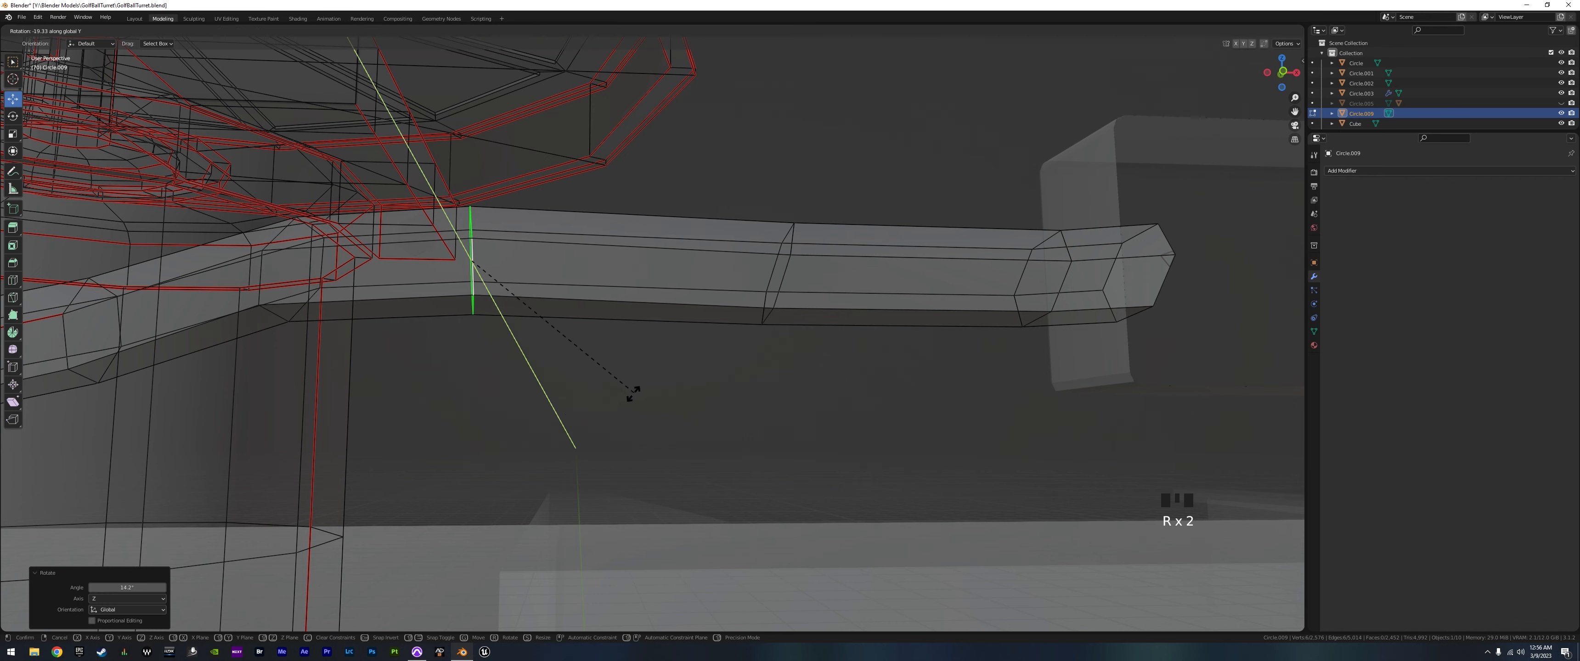
pyautogui.click(635, 392)
pyautogui.moveTo(726, 399); pyautogui.dragTo(774, 325, button='middle')
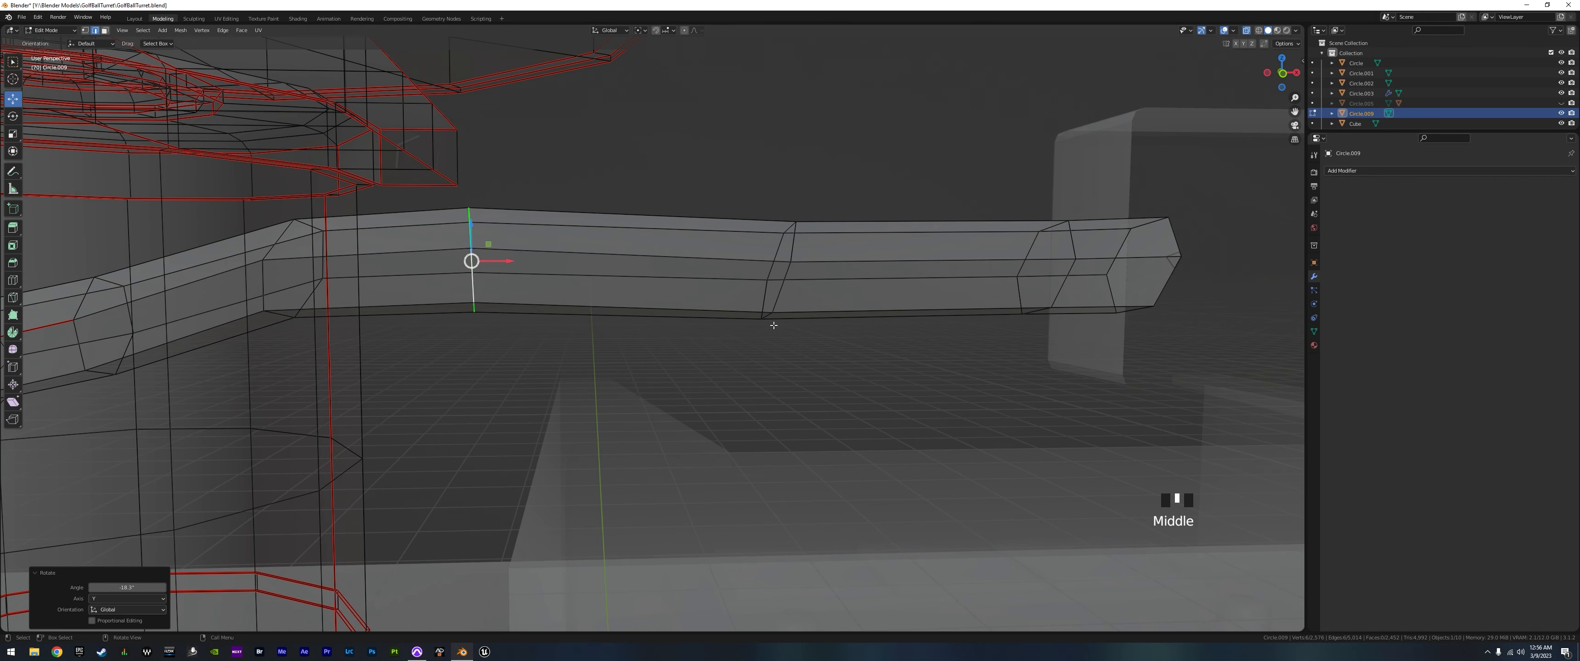
# - Raise the edge loop midway along the cable's free run and slide the next loop about 0.12 m back from the box along X
pyautogui.keyDown('alt'); pyautogui.click(773, 299); pyautogui.keyUp('alt')
pyautogui.moveTo(781, 272); pyautogui.dragTo(781, 232)
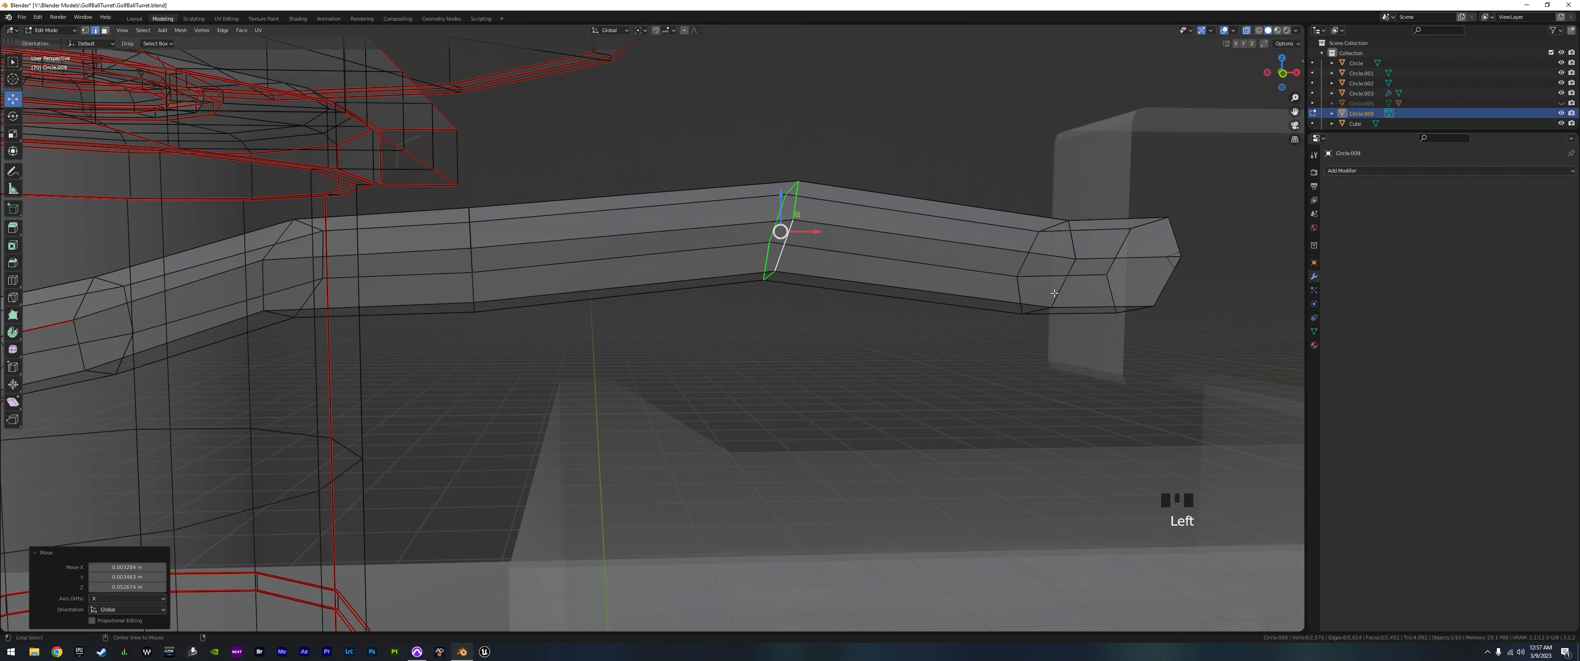
pyautogui.keyDown('alt'); pyautogui.doubleClick(1042, 286); pyautogui.keyUp('alt')
pyautogui.moveTo(1045, 270); pyautogui.dragTo(945, 265)
pyautogui.moveTo(945, 265); pyautogui.dragTo(937, 411, button='middle')
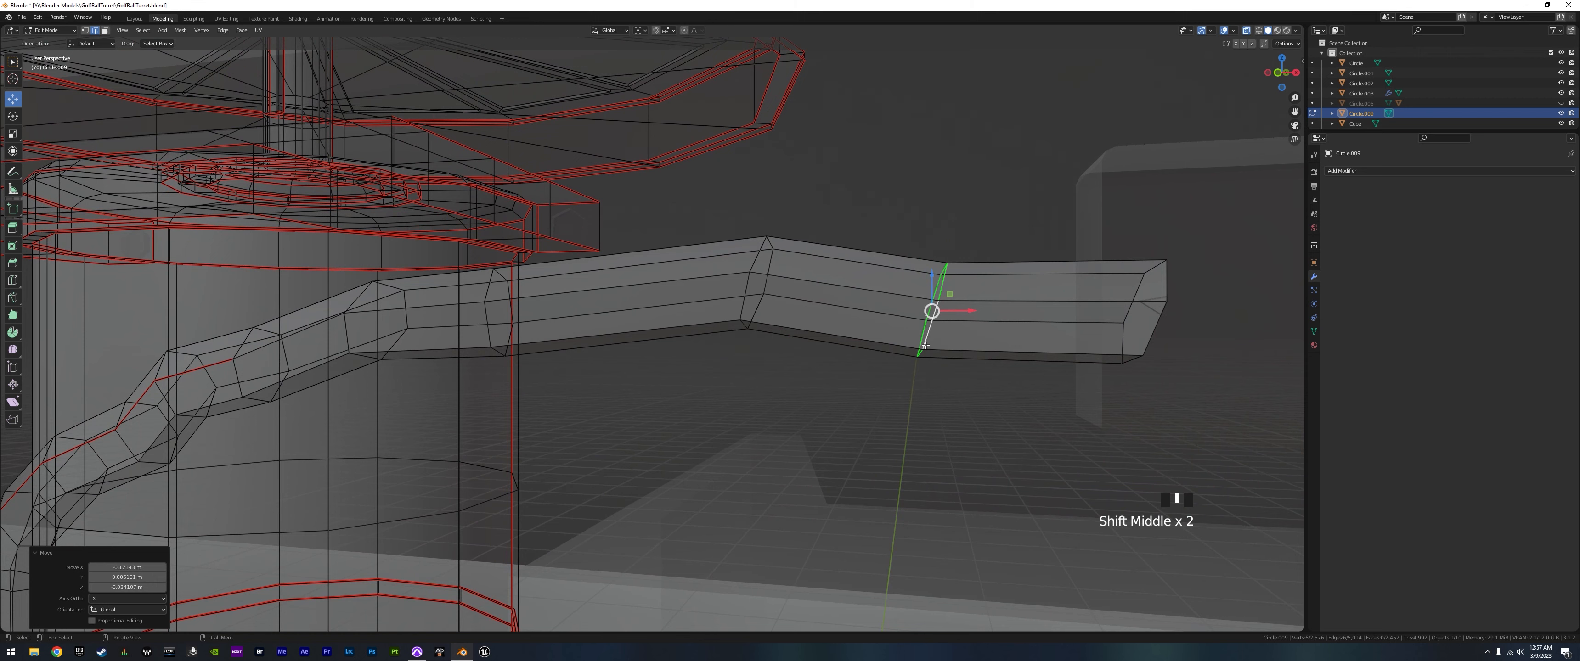
# - Rotate the edge loop before the cable's end around Z and Y until it stands vertical
pyautogui.press('r')
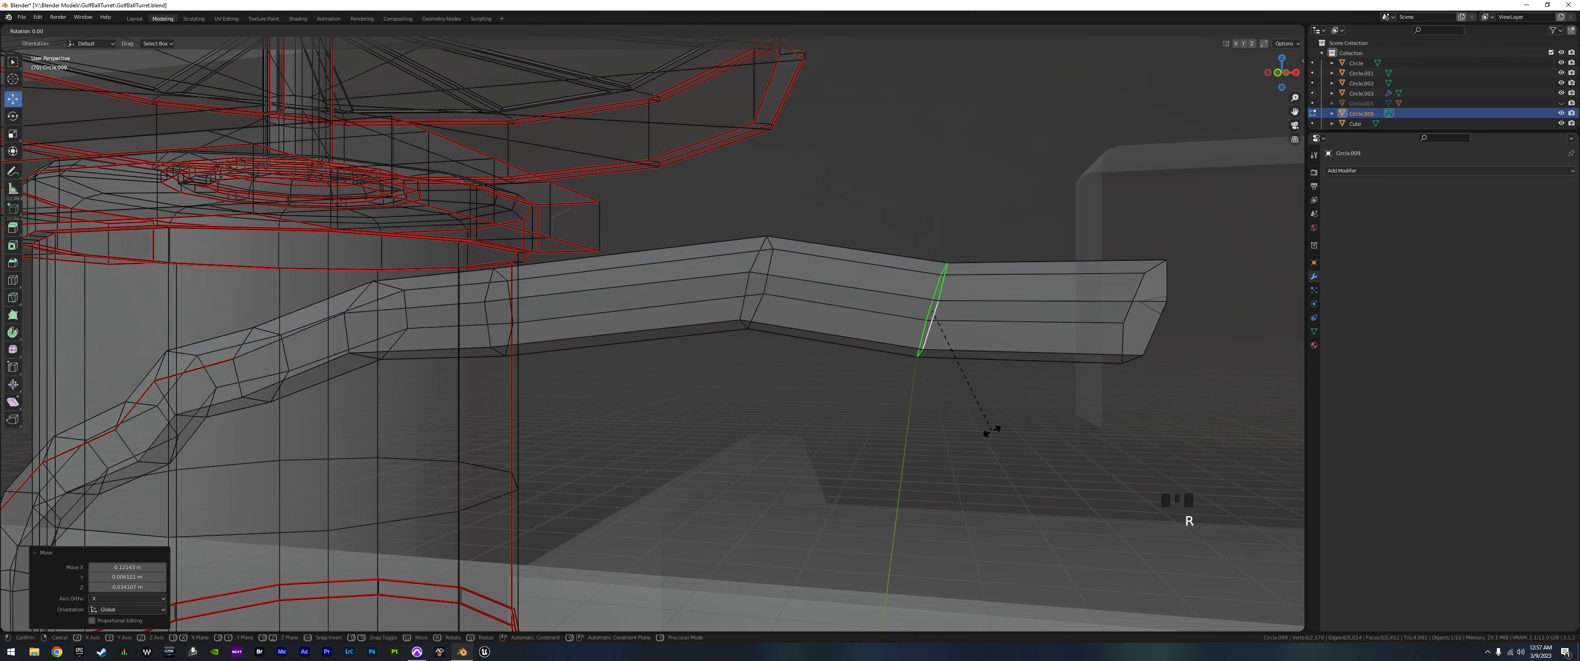
pyautogui.press('z')
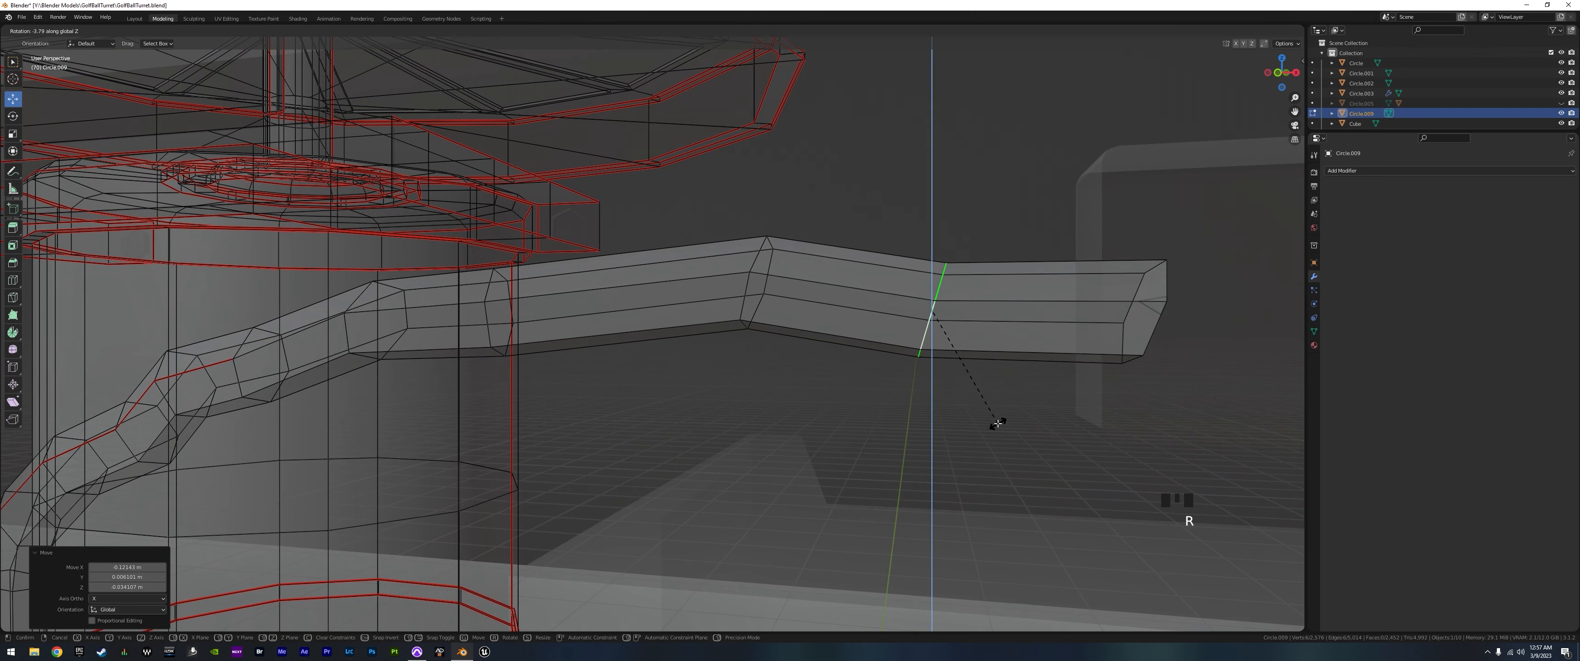
pyautogui.click(998, 423)
pyautogui.press('r')
pyautogui.press('x')
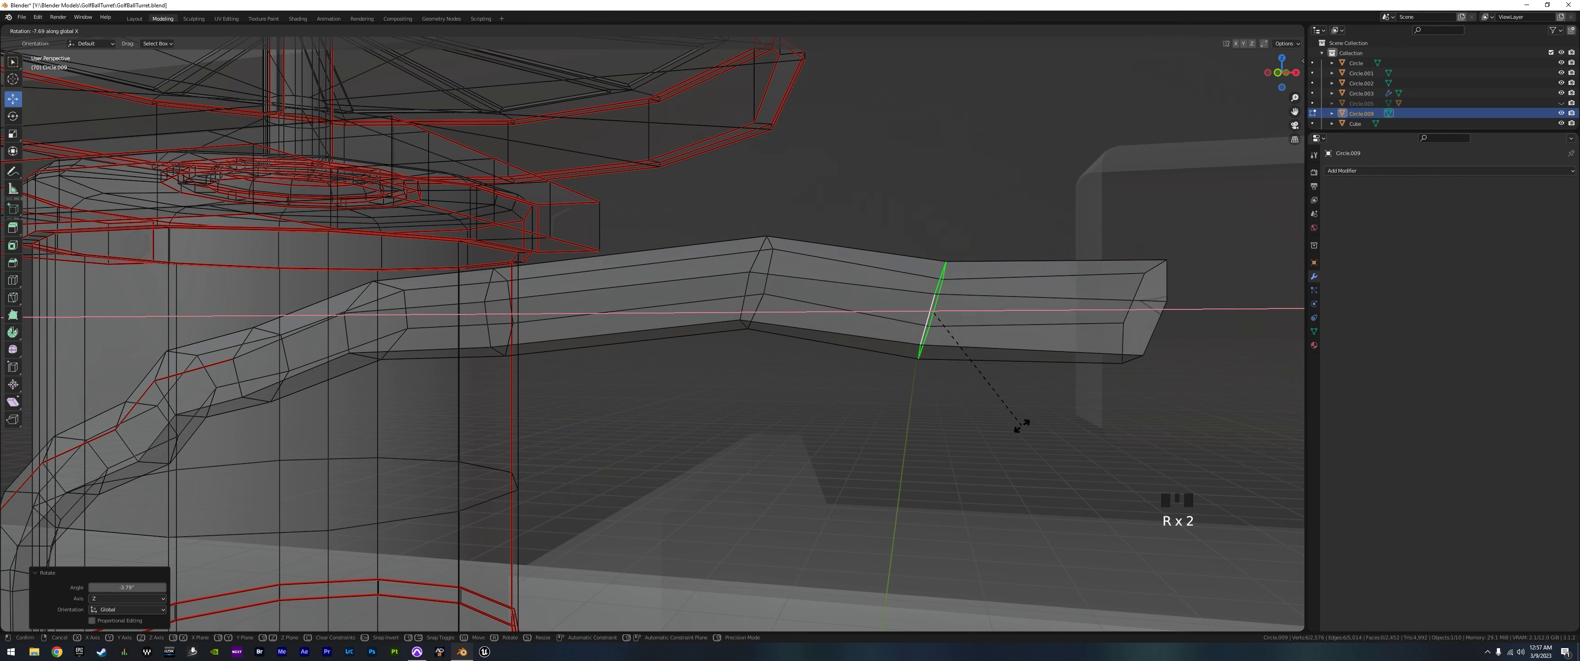
pyautogui.press('y')
pyautogui.press('Escape')
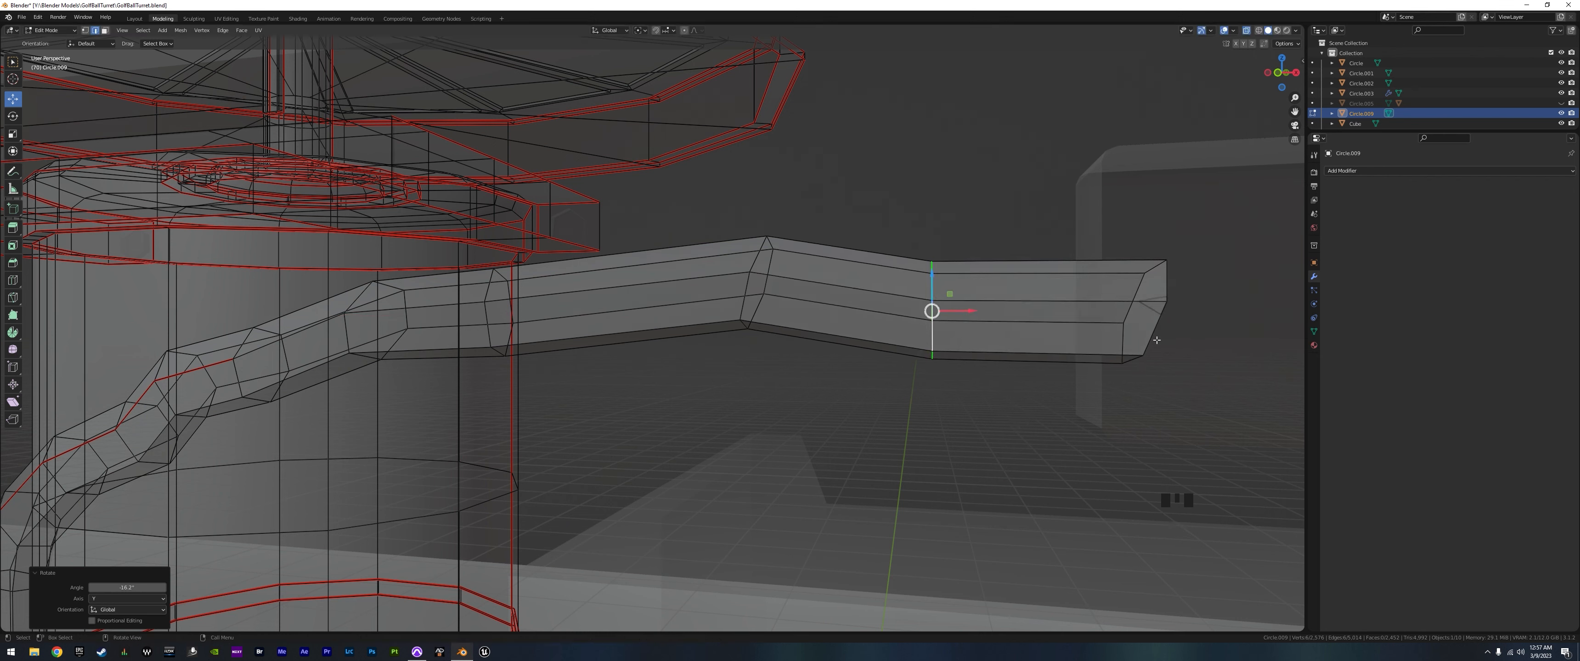
# - Rotate the cable's end loop around Y and flatten it by scaling X to 0
pyautogui.keyDown('alt'); pyautogui.click(1148, 333); pyautogui.keyUp('alt')
pyautogui.press('r')
pyautogui.press('y')
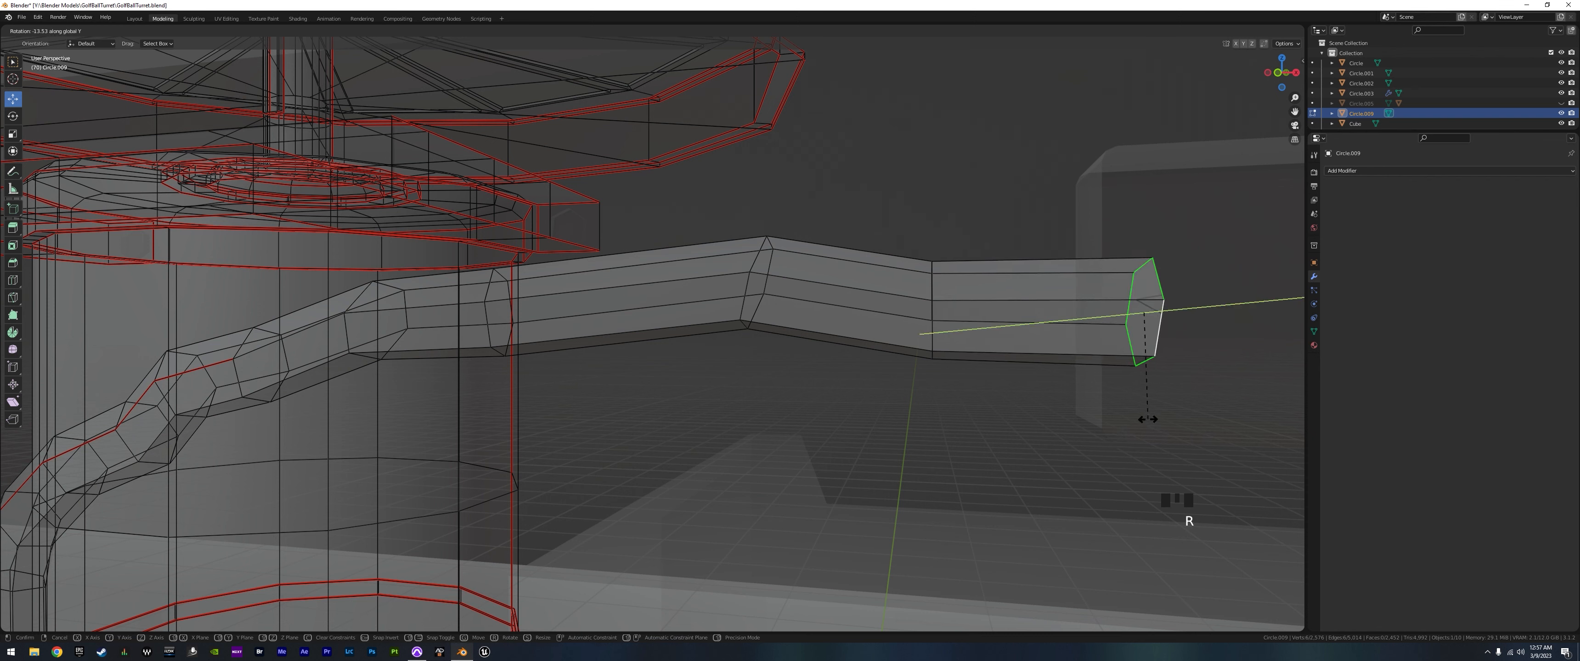
pyautogui.click(1147, 418)
pyautogui.write('sx0')
pyautogui.press('Return')
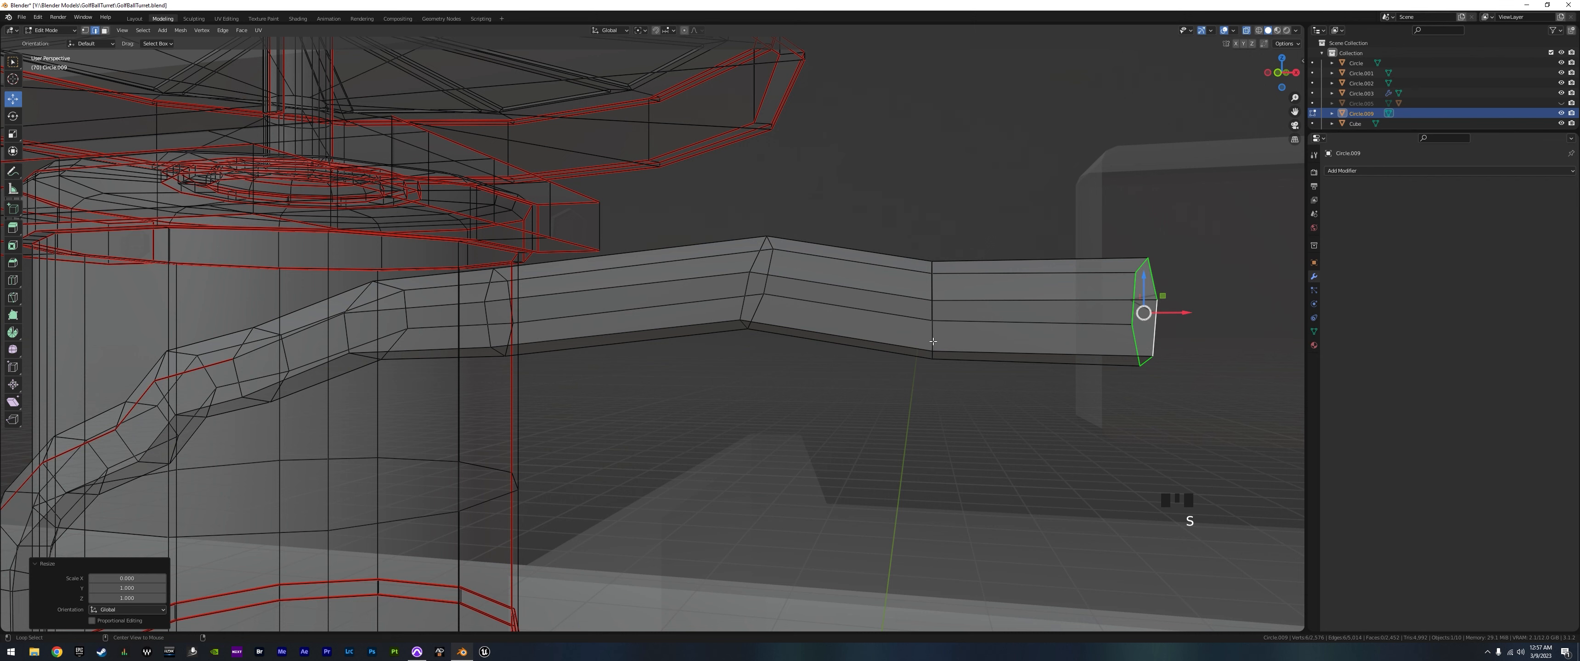
pyautogui.keyDown('alt'); pyautogui.click(933, 341); pyautogui.keyUp('alt')
pyautogui.press('r')
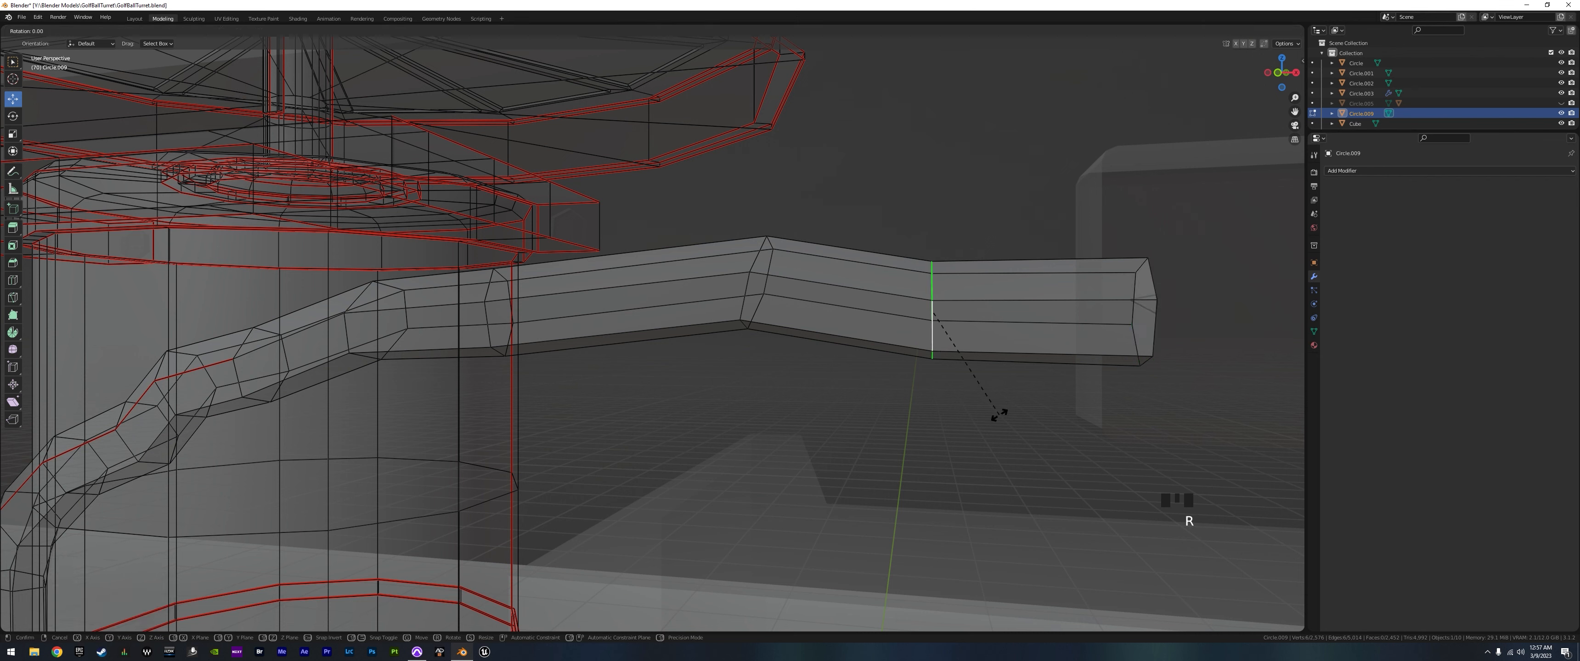
pyautogui.press('x')
pyautogui.click(999, 417)
# - Pull the cable's end loop about 0.2 m back along X so it sits clear of the box's side
pyautogui.scroll(-2, 877, 449)
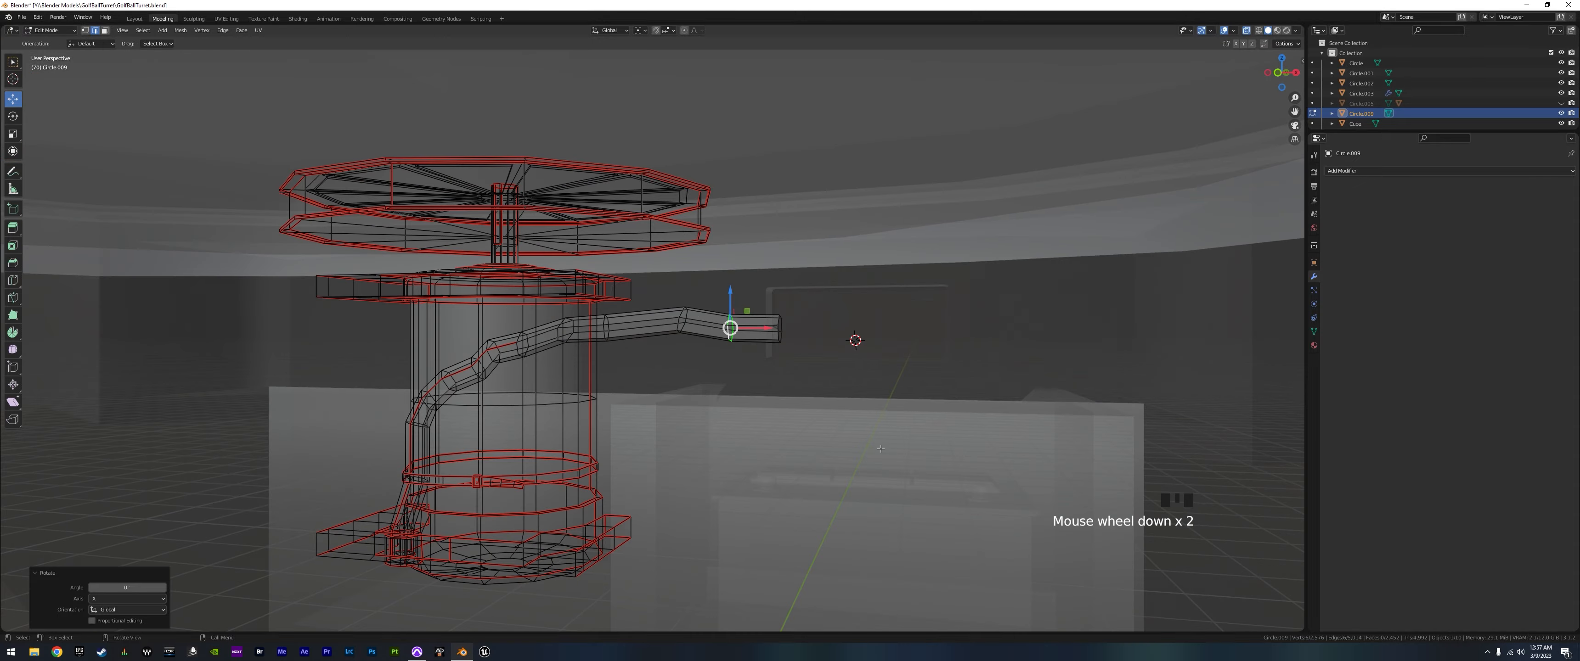
pyautogui.moveTo(877, 449); pyautogui.dragTo(525, 371, button='middle')
pyautogui.scroll(2, 736, 372)
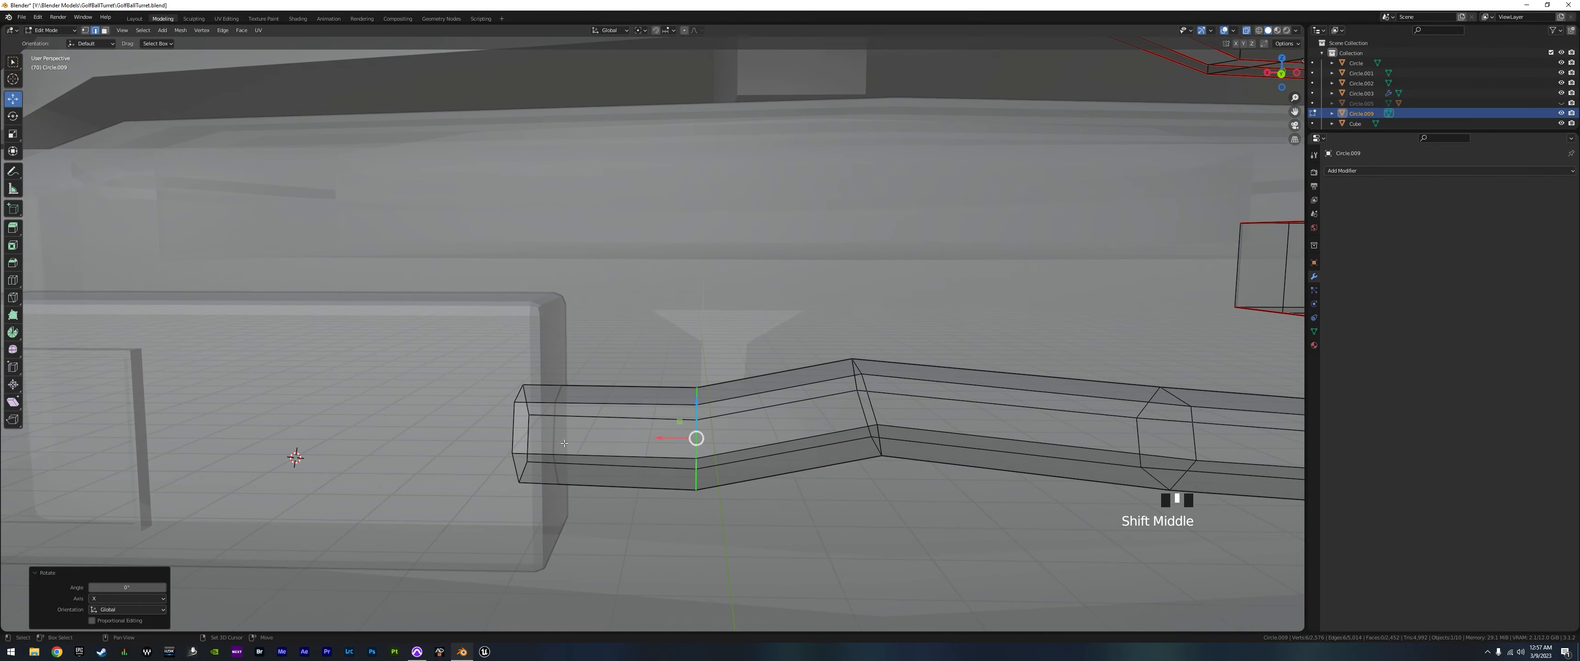
pyautogui.keyDown('shift'); pyautogui.moveTo(565, 443); pyautogui.dragTo(608, 413, button='middle'); pyautogui.keyUp('shift')
pyautogui.keyDown('shift'); pyautogui.moveTo(752, 429); pyautogui.dragTo(530, 386, button='middle'); pyautogui.keyUp('shift')
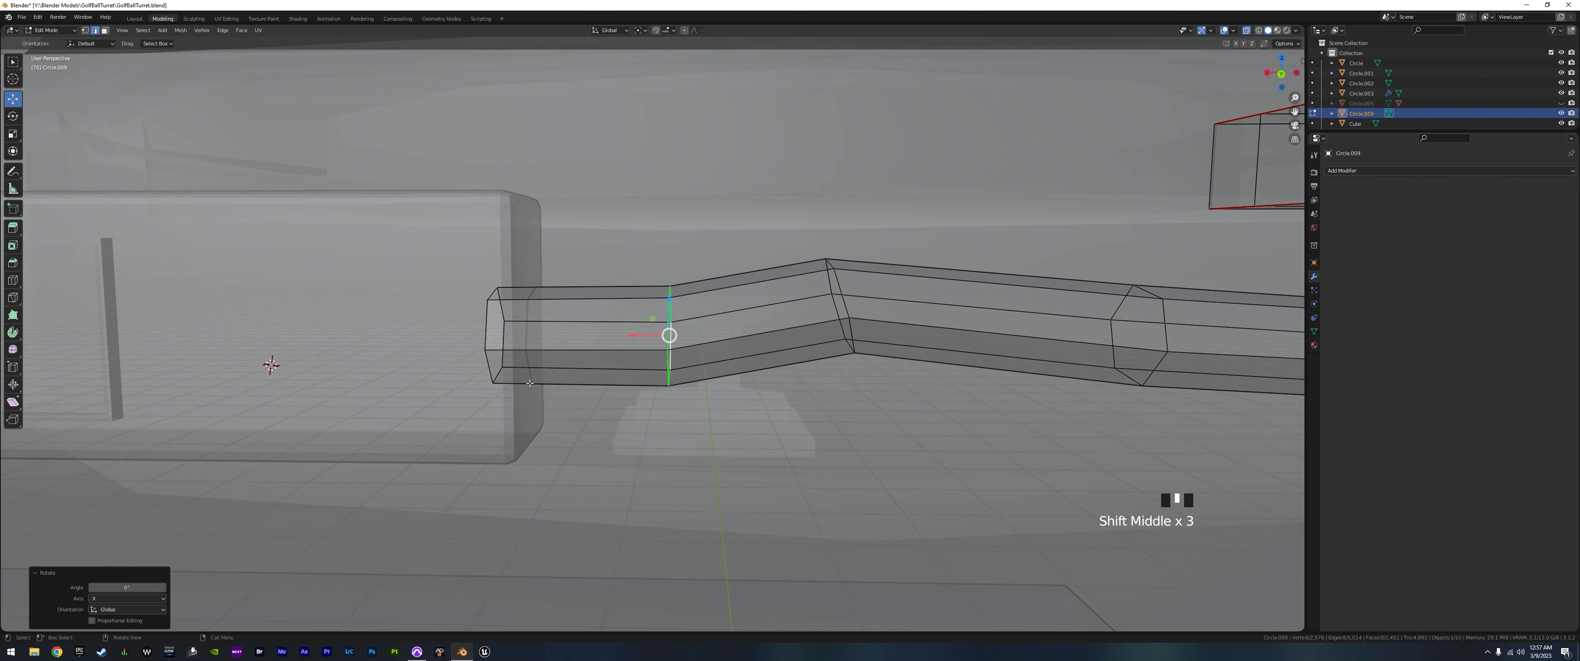
pyautogui.keyDown('alt'); pyautogui.click(486, 334); pyautogui.keyUp('alt')
pyautogui.moveTo(467, 335); pyautogui.dragTo(610, 340)
pyautogui.moveTo(610, 340); pyautogui.dragTo(698, 393, button='middle')
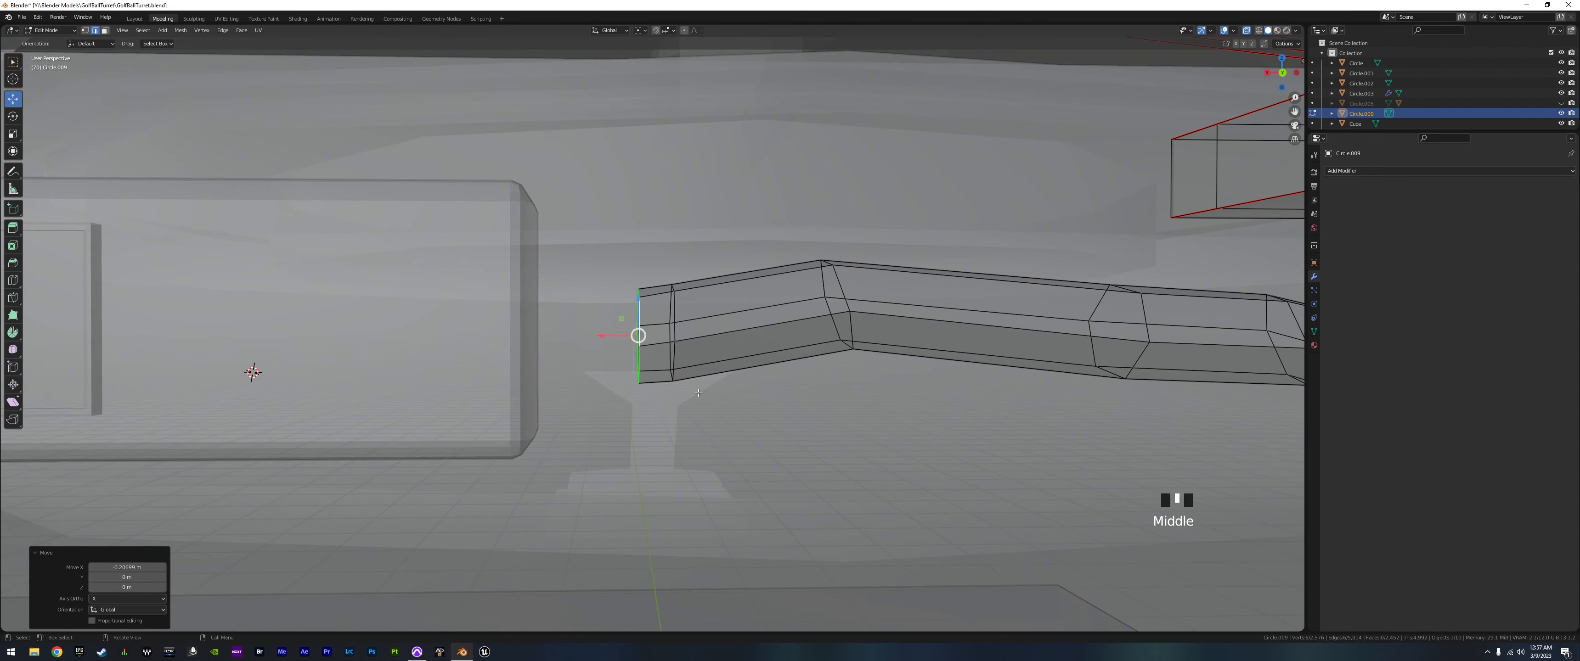
# - Shift the edge loop before the cable's end and the loop beyond the bend along Y to smooth the cable's run seen from above
pyautogui.keyDown('alt'); pyautogui.click(672, 324); pyautogui.keyUp('alt')
pyautogui.moveTo(672, 324); pyautogui.dragTo(680, 368, button='middle')
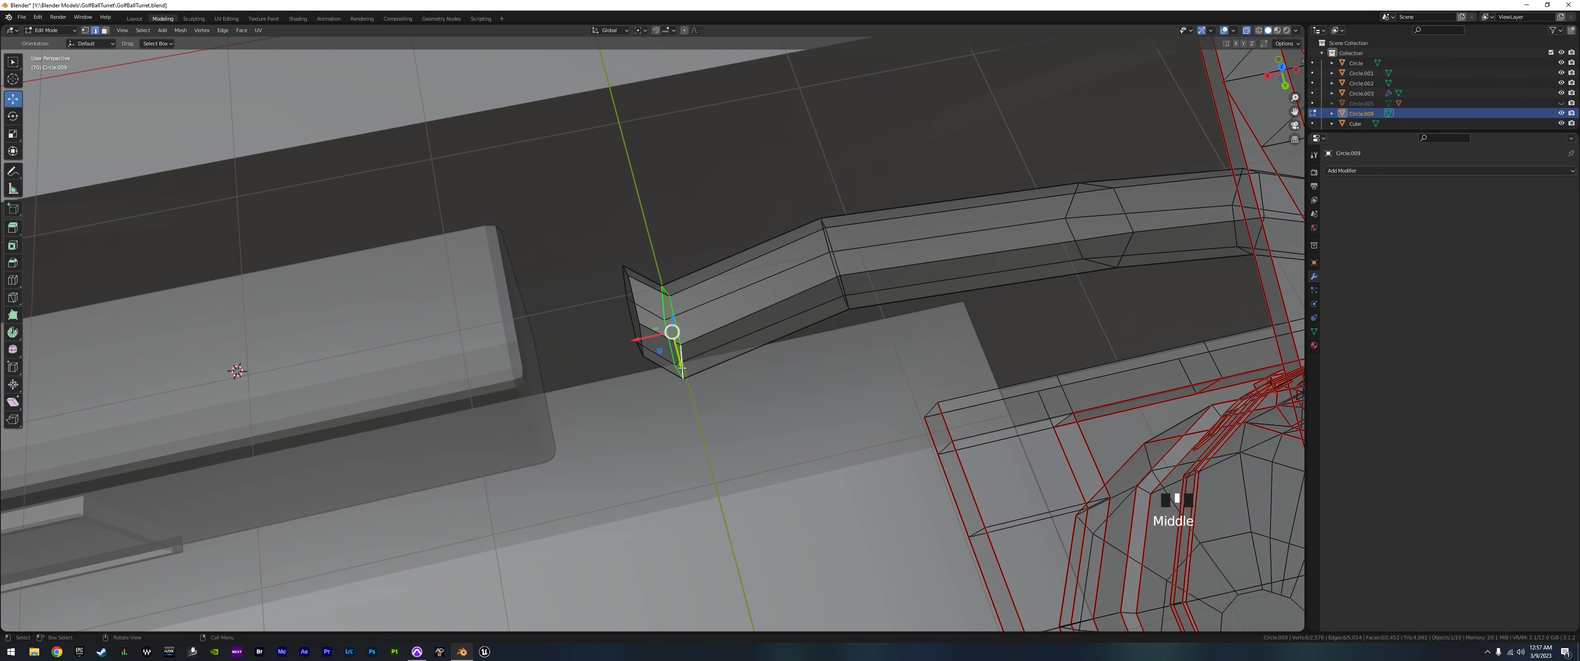
pyautogui.moveTo(682, 368); pyautogui.dragTo(845, 292)
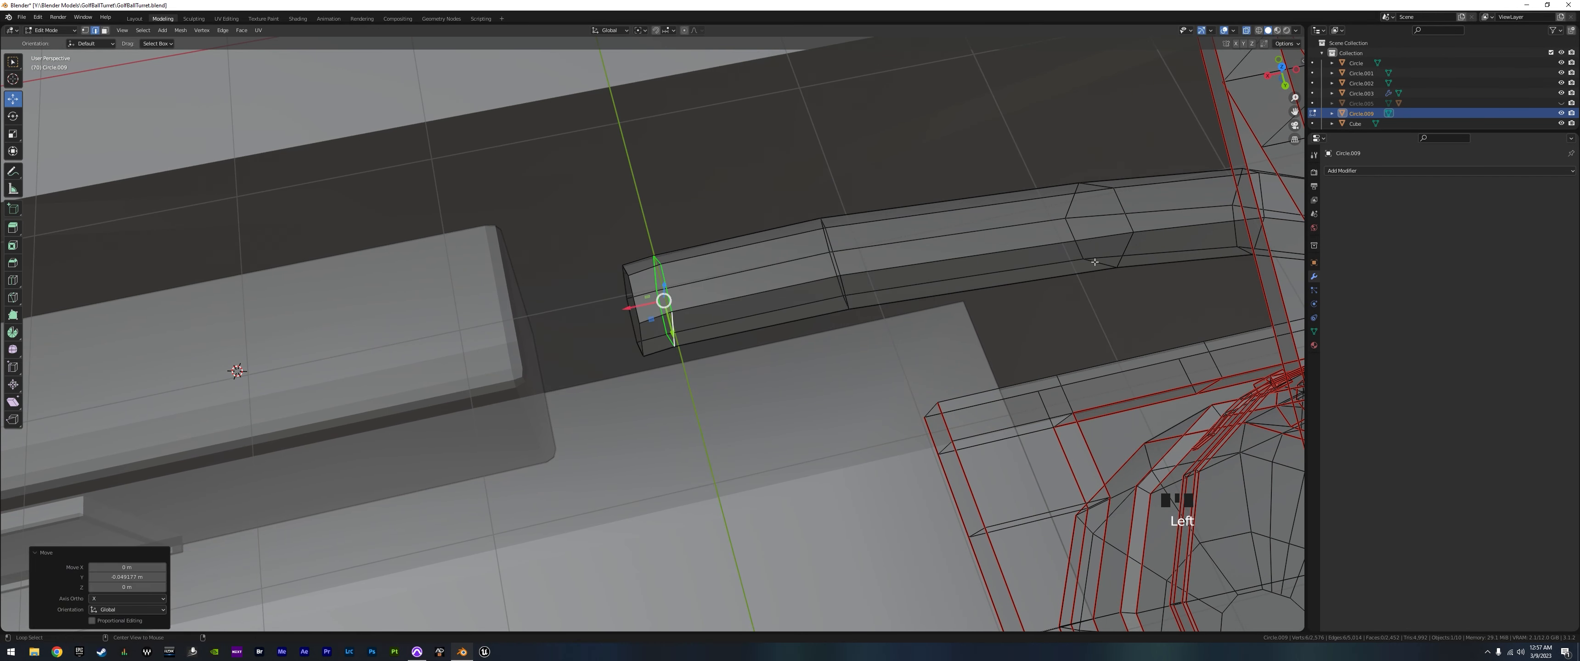
pyautogui.keyDown('alt'); pyautogui.click(1127, 245); pyautogui.keyUp('alt')
pyautogui.moveTo(1117, 258)
pyautogui.mouseDown()
pyautogui.moveTo(1090, 221)
pyautogui.moveTo(1104, 240)
pyautogui.mouseUp()
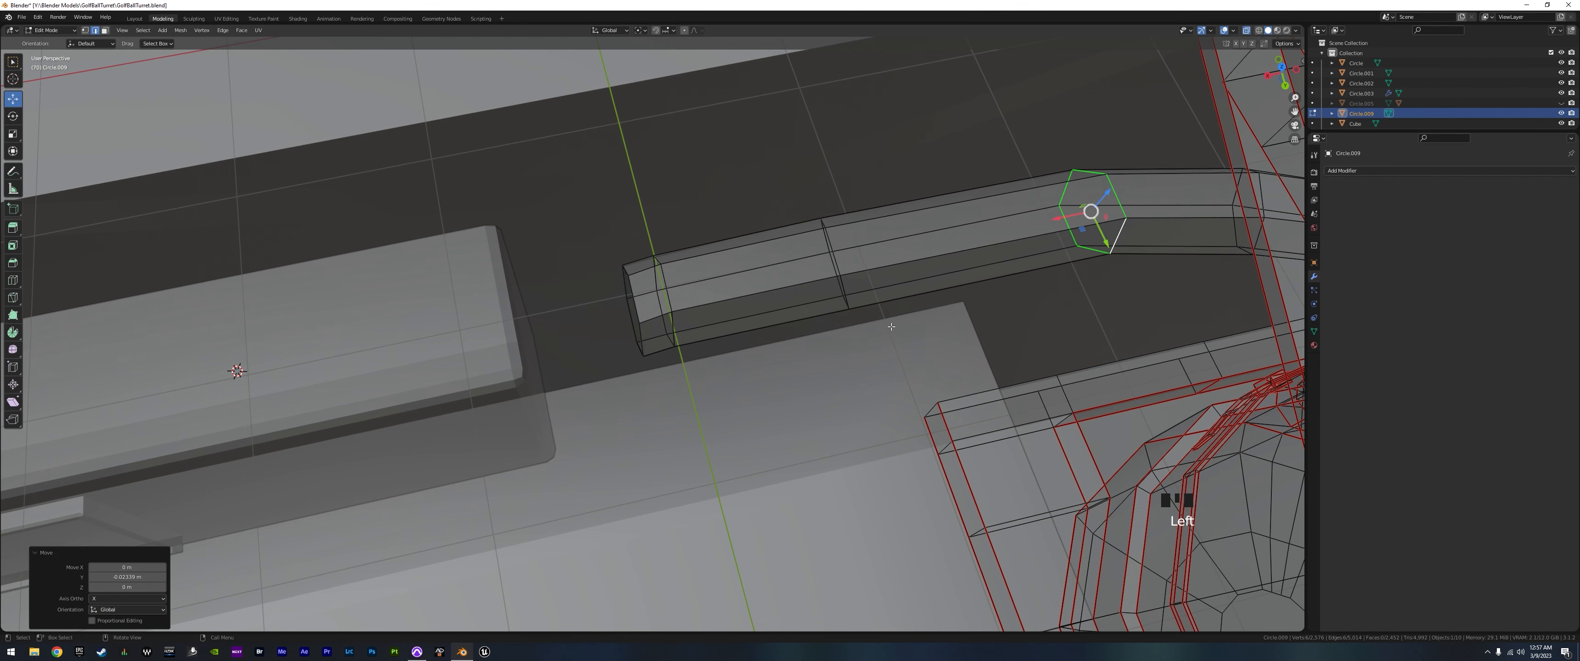
pyautogui.keyDown('alt'); pyautogui.click(843, 286); pyautogui.keyUp('alt')
pyautogui.moveTo(843, 286); pyautogui.dragTo(847, 292)
pyautogui.moveTo(846, 293); pyautogui.dragTo(673, 361, button='middle')
# - In back view, move the cable's end loop slightly toward the box along X to lengthen the last segment
pyautogui.keyDown('alt'); pyautogui.click(637, 304); pyautogui.keyUp('alt')
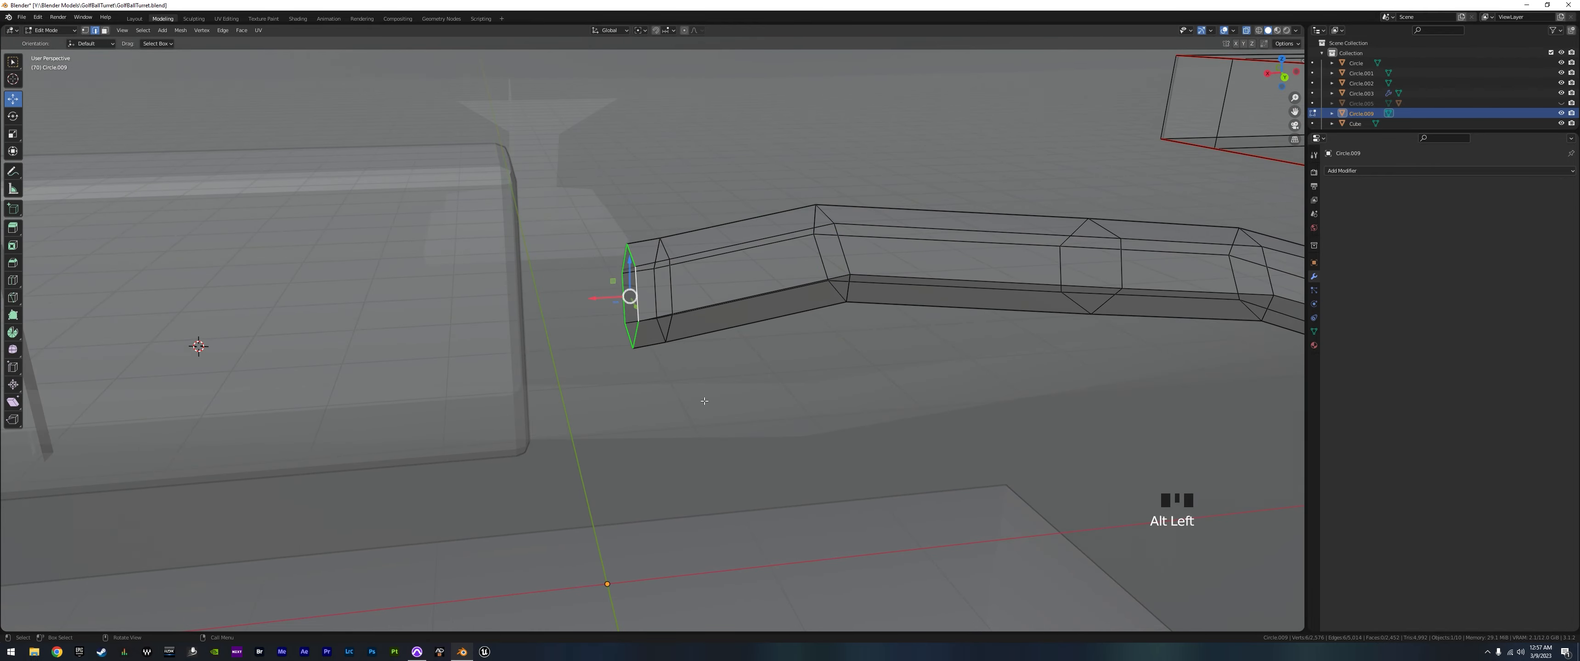
pyautogui.press('KP_1')
pyautogui.press('KP_3')
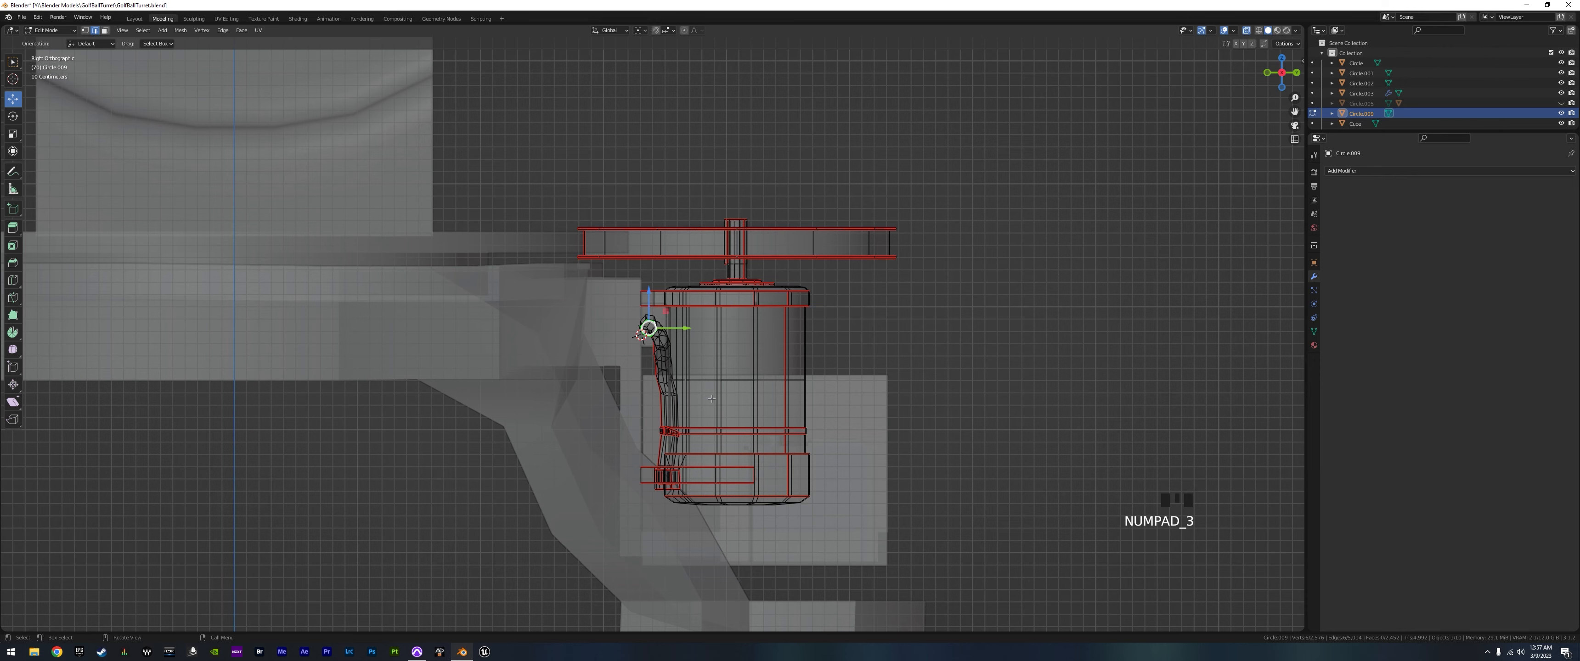
pyautogui.press('ctrl+KP_1')
pyautogui.scroll(8, 624, 358)
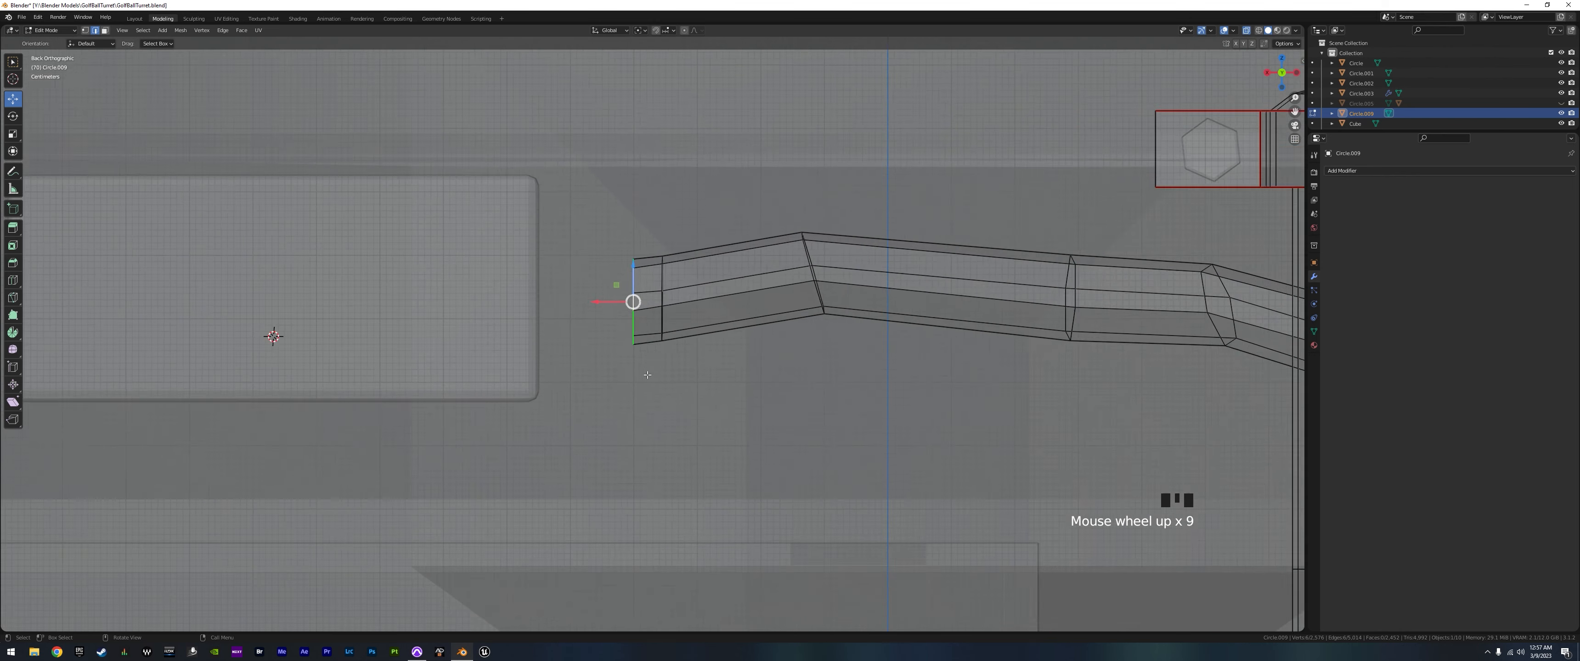
pyautogui.keyDown('shift'); pyautogui.moveTo(603, 297); pyautogui.dragTo(649, 322, button='middle'); pyautogui.keyUp('shift')
pyautogui.moveTo(647, 320); pyautogui.dragTo(609, 320)
# - Duplicate the cable's end loop and extrude it outward, scaled by about 1.3, to form a collar rim
pyautogui.hotkey('shift', 'd')
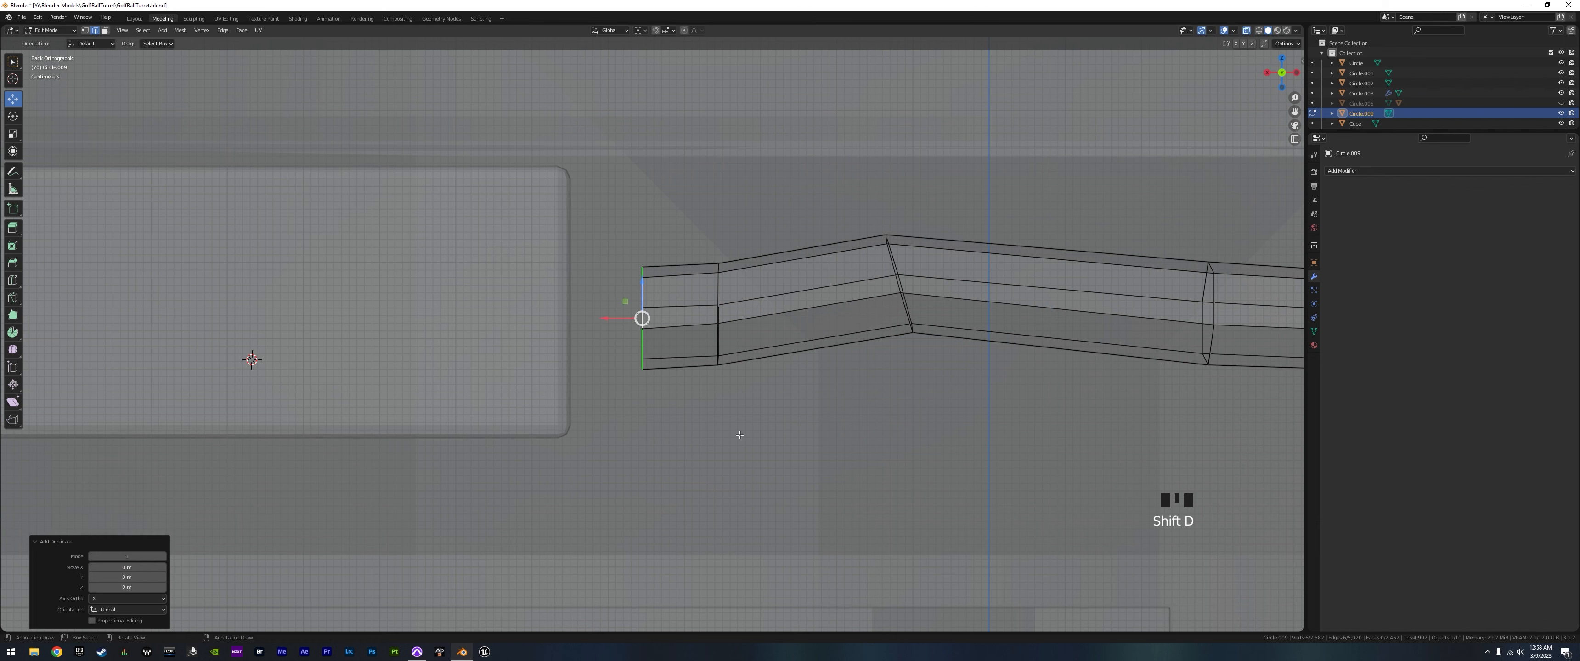
pyautogui.press('s')
pyautogui.click(720, 431)
pyautogui.press('e')
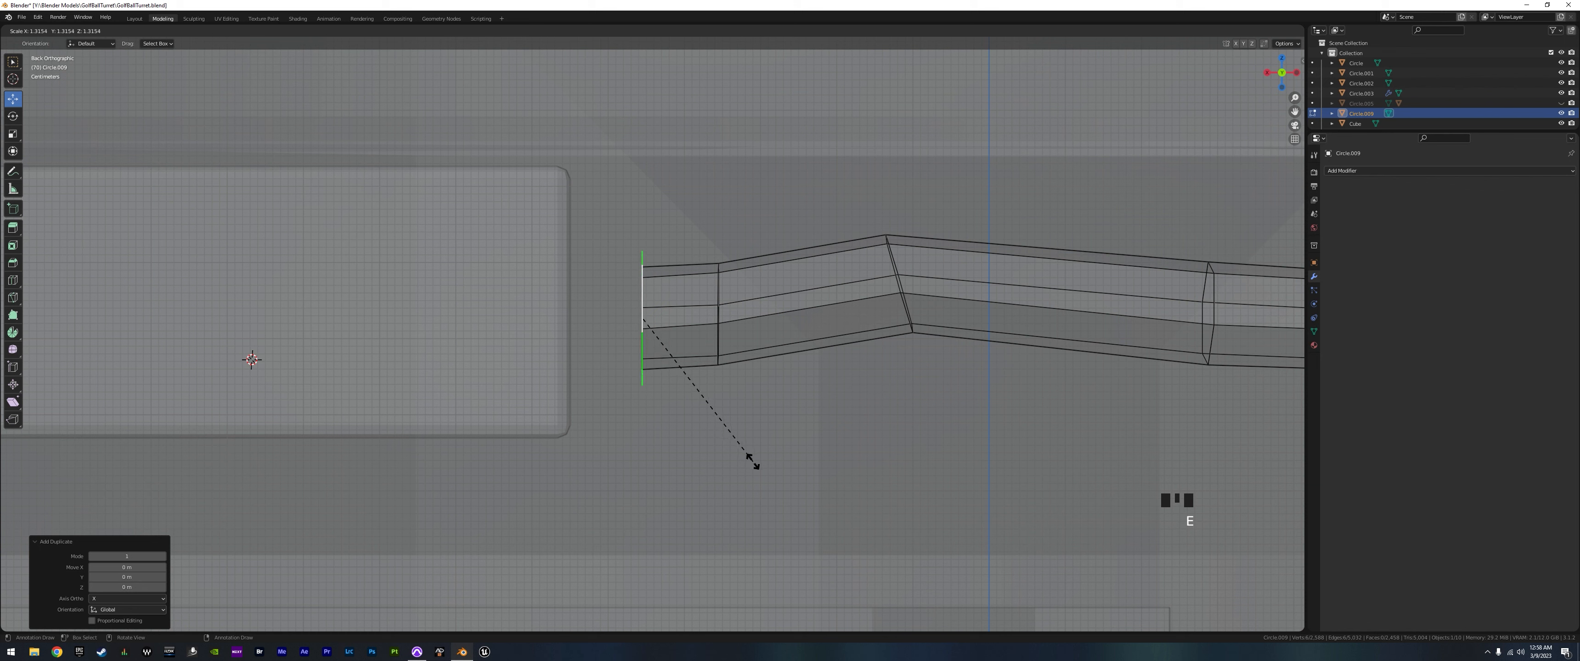
pyautogui.click(753, 461)
# - Extrude the collar's outer loop about 0.12 m along X into the box's side
pyautogui.press('e')
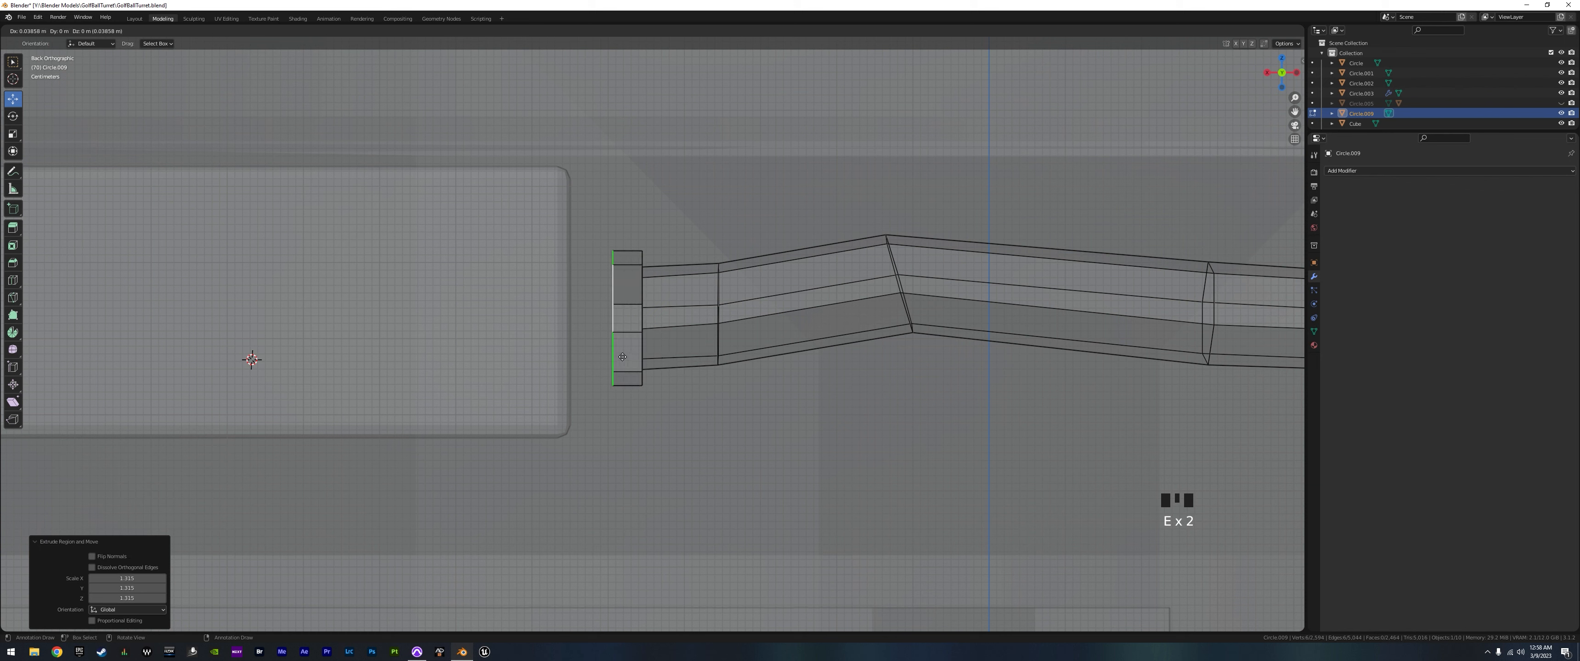
pyautogui.press('y')
pyautogui.press('x')
pyautogui.click(558, 352)
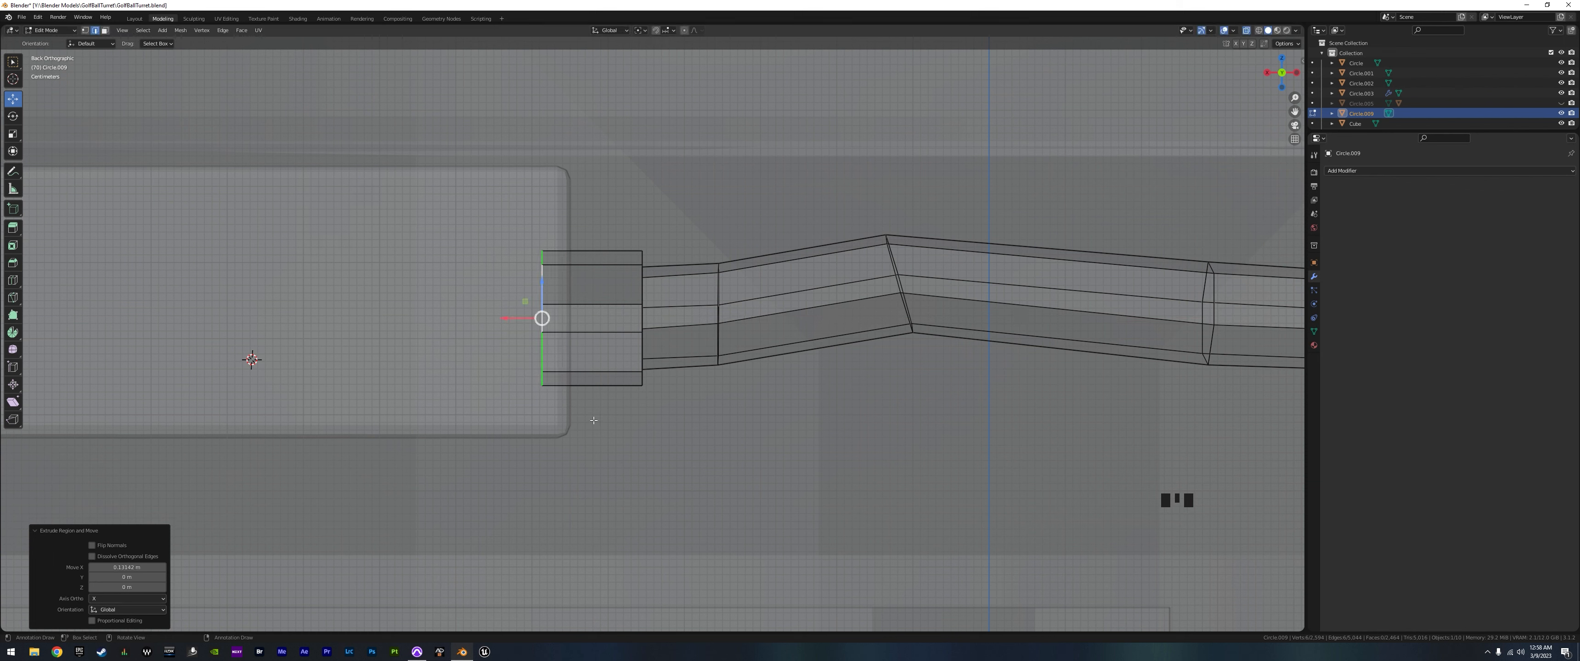
# - Add two evenly spaced loop cuts around the collar
pyautogui.hotkey('ctrl', 'r')
pyautogui.scroll(1, 578, 368)
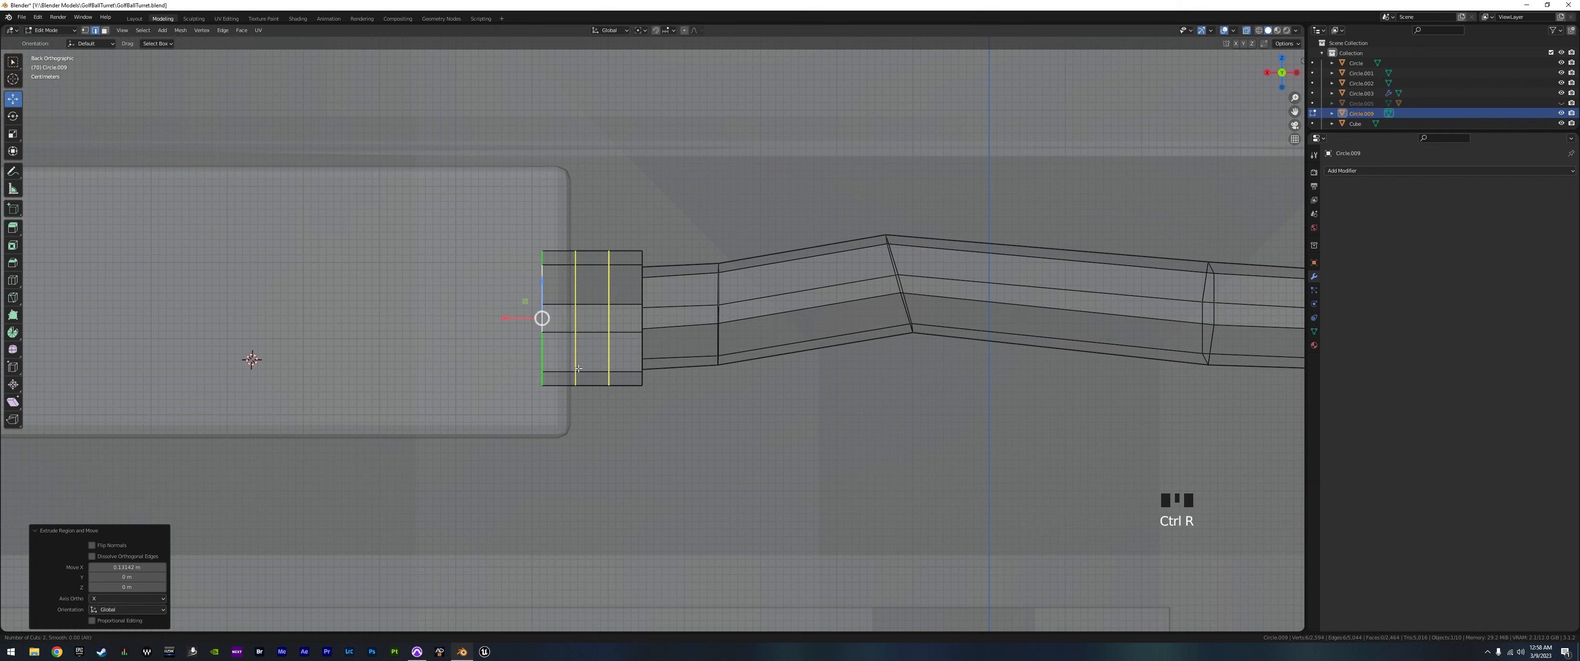
pyautogui.click(579, 368)
pyautogui.rightClick(578, 367)
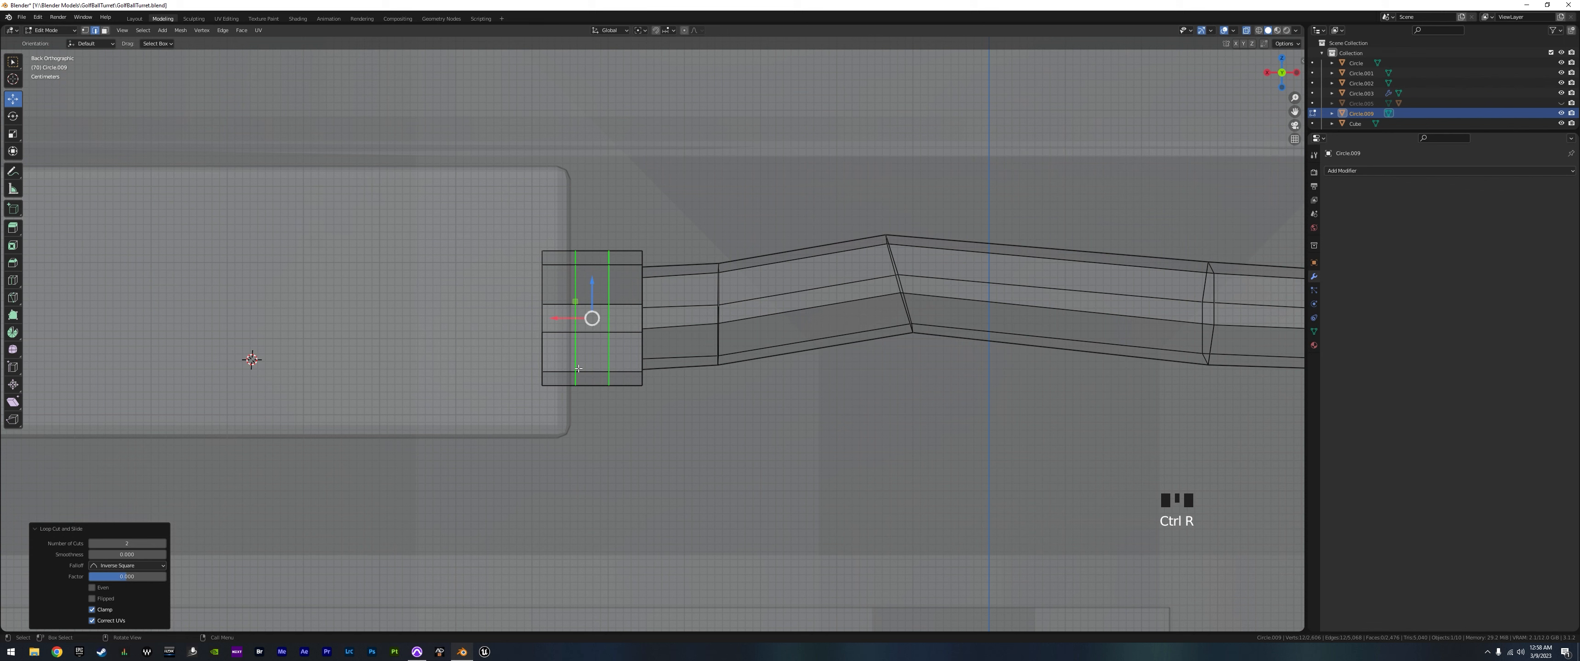
# - Add one more loop cut near each end of the collar
pyautogui.hotkey('ctrl', 'r')
pyautogui.click(629, 367)
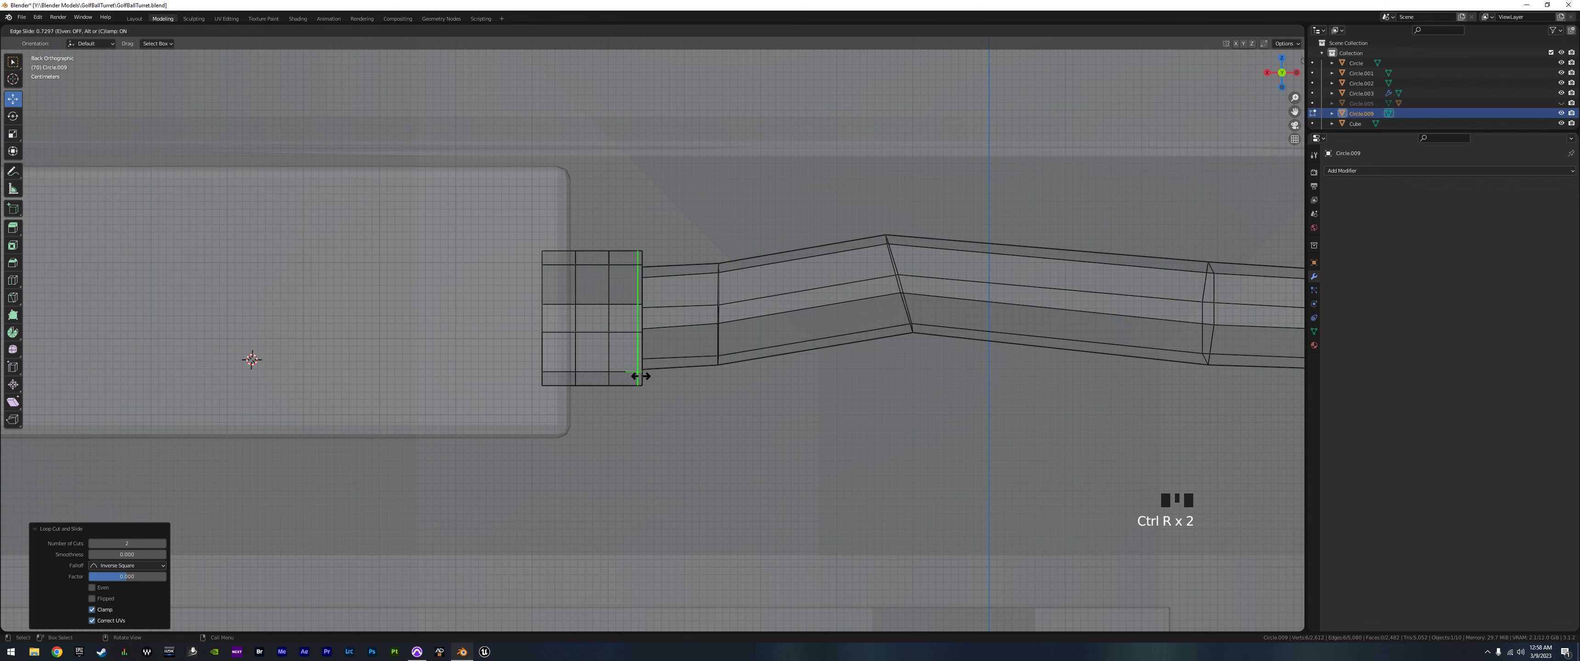
pyautogui.click(630, 371)
pyautogui.hotkey('ctrl', 'r')
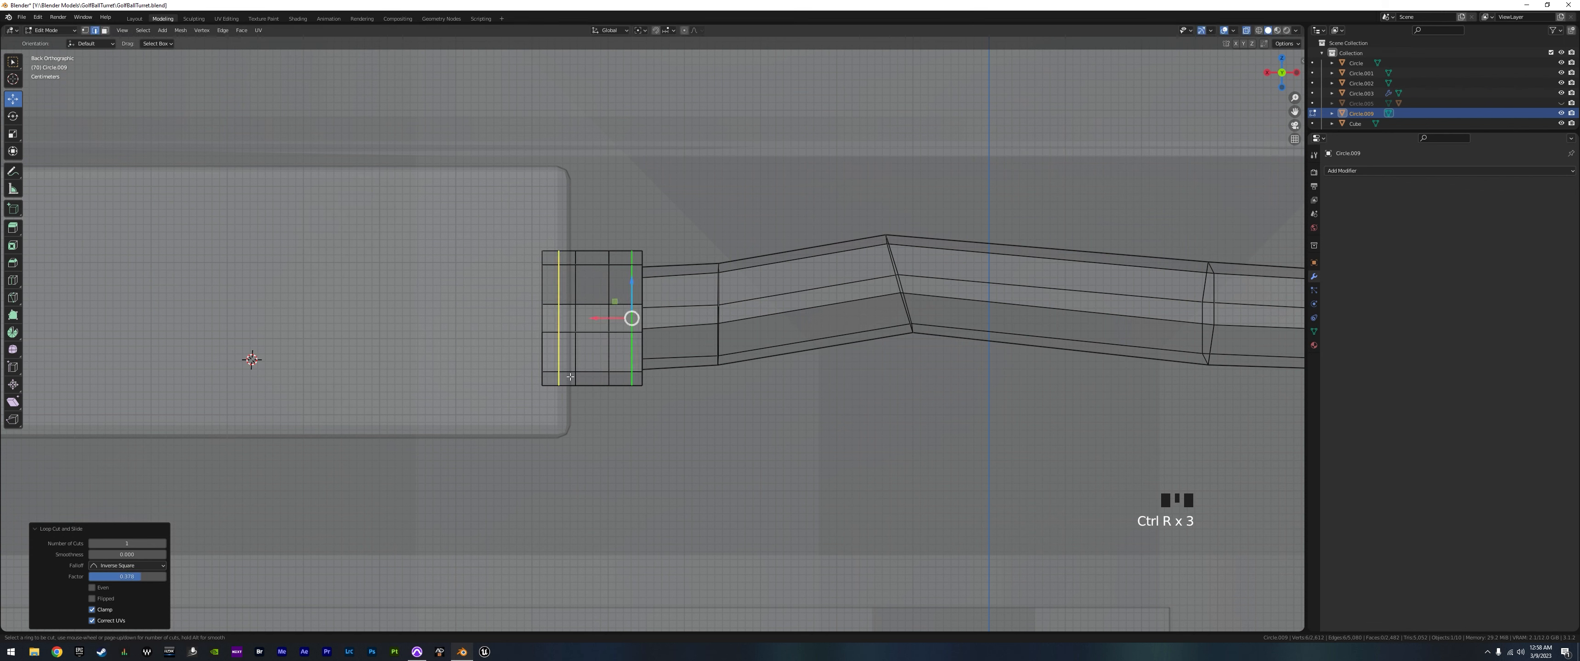
pyautogui.click(568, 377)
pyautogui.click(563, 379)
# - Scale the collar's two middle edge loops down to about 0.82 to form a recessed waist
pyautogui.keyDown('alt'); pyautogui.click(574, 354); pyautogui.keyUp('alt')
pyautogui.keyDown('alt'); pyautogui.keyDown('shift'); pyautogui.click(607, 353); pyautogui.keyUp('shift'); pyautogui.keyUp('alt')
pyautogui.press('s')
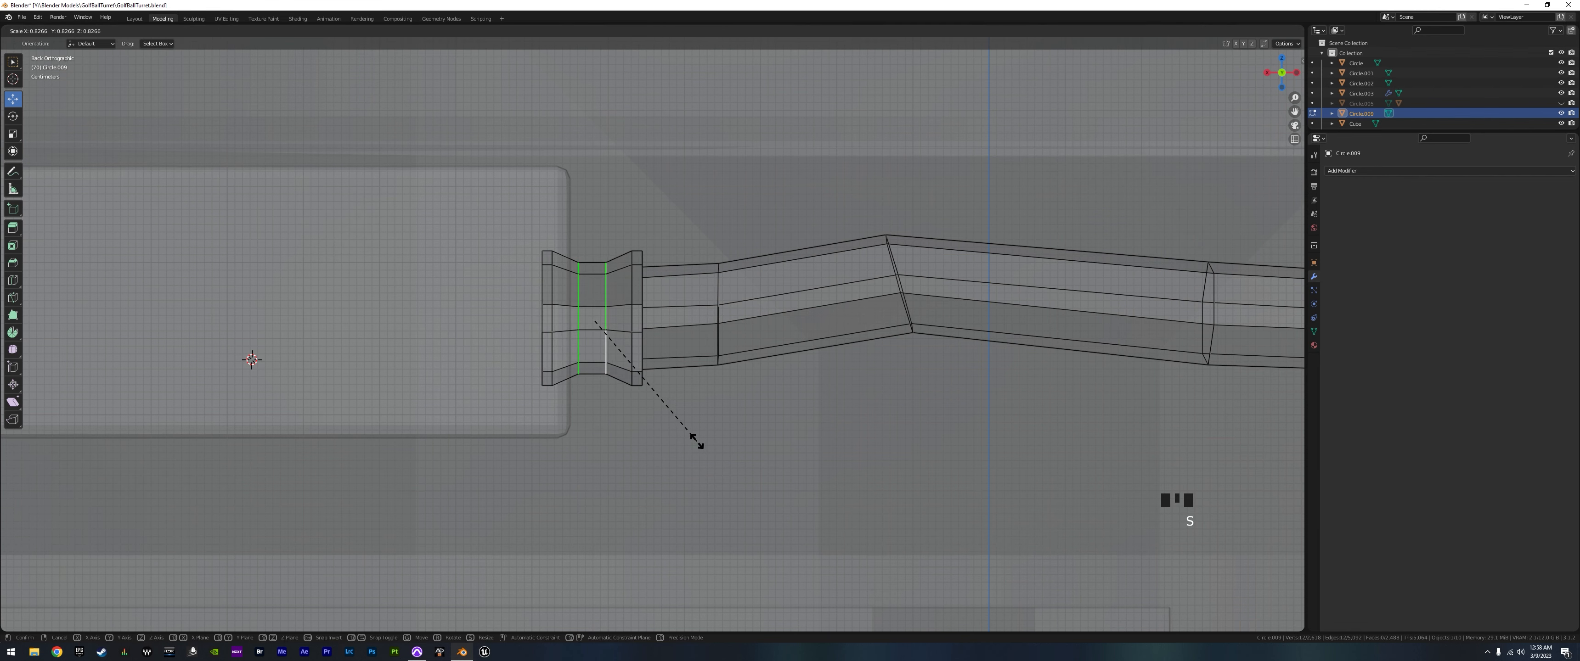
pyautogui.click(696, 440)
# - Mark two opposite lengthwise edge loops of the connector collar as seams
pyautogui.moveTo(697, 440); pyautogui.dragTo(684, 403, button='middle')
pyautogui.scroll(-13, 744, 427)
pyautogui.scroll(10, 681, 399)
pyautogui.scroll(-1, 677, 387)
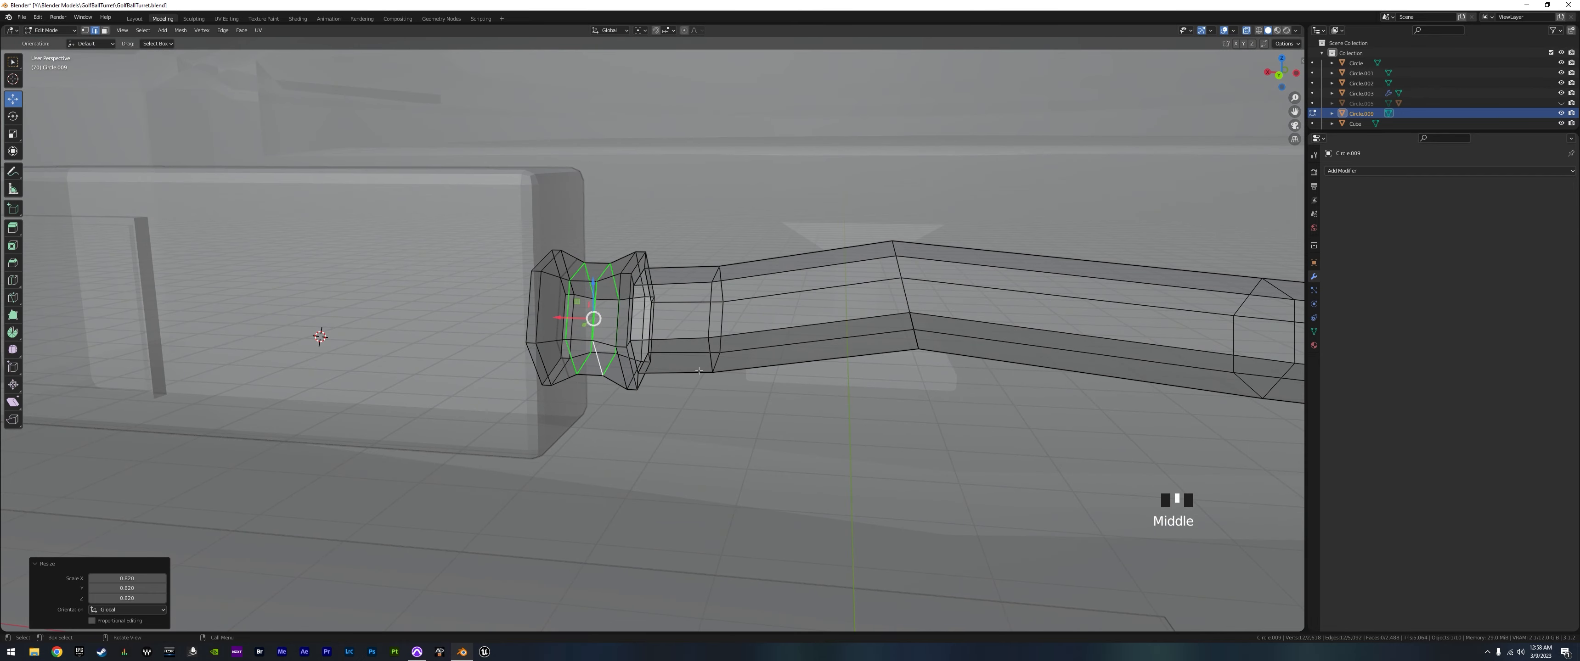
pyautogui.keyDown('alt'); pyautogui.click(609, 277); pyautogui.keyUp('alt')
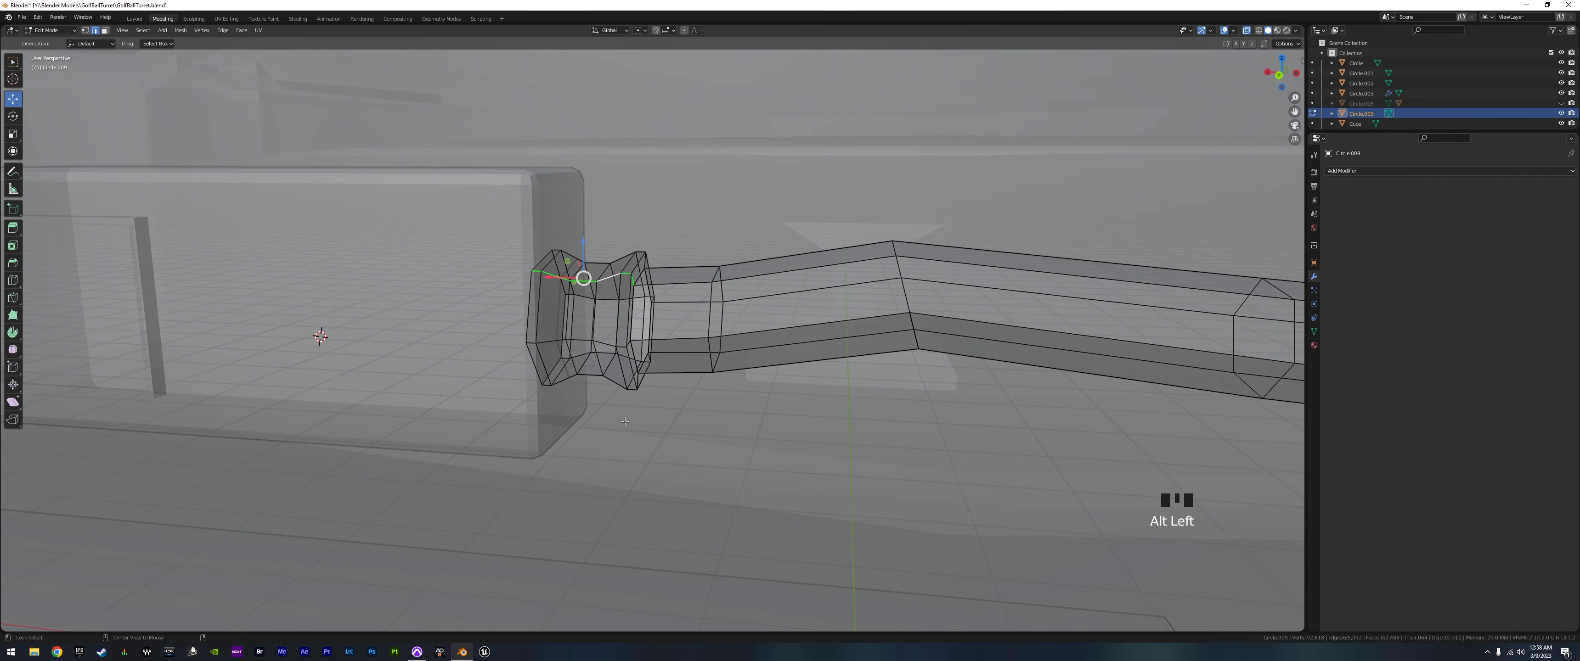
pyautogui.keyDown('alt'); pyautogui.keyDown('shift'); pyautogui.click(612, 355); pyautogui.keyUp('shift'); pyautogui.keyUp('alt')
pyautogui.hotkey('ctrl', 'e')
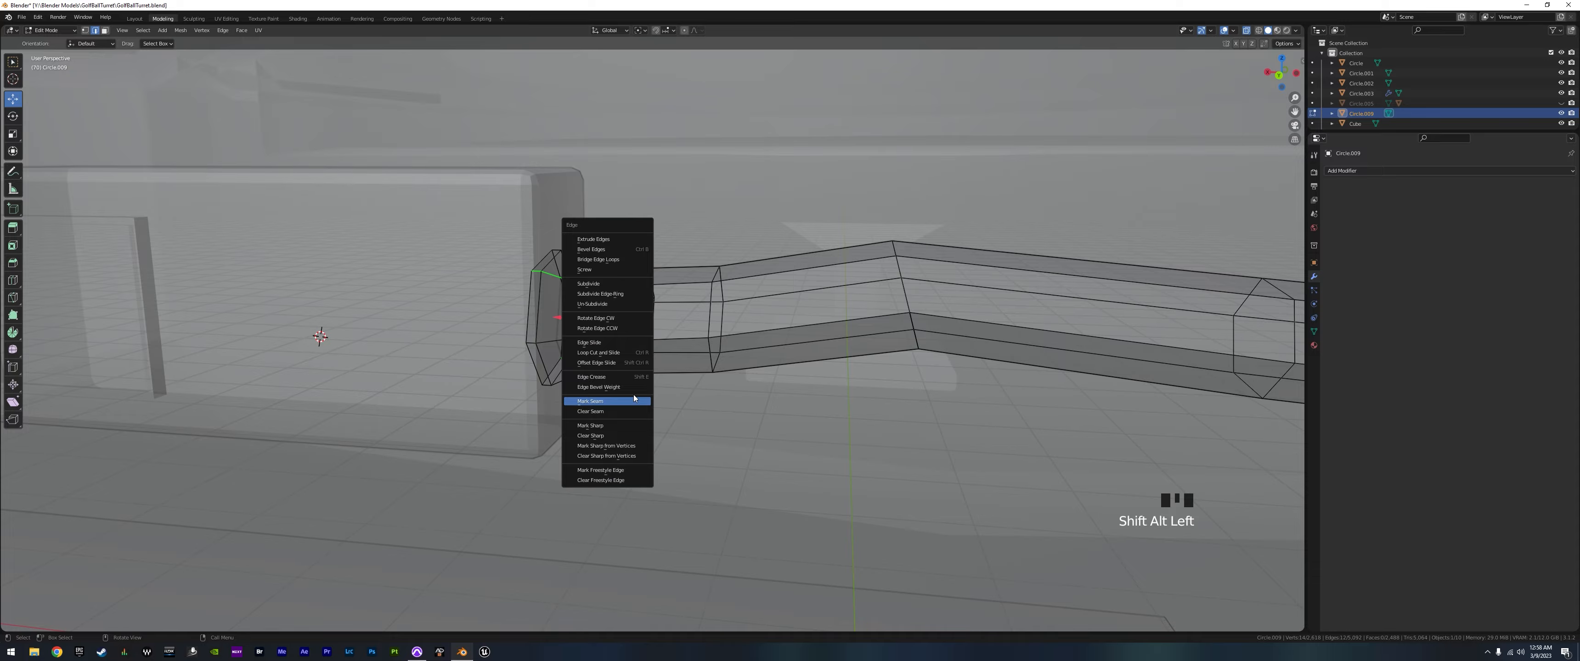
pyautogui.click(621, 402)
# - Select the whole collar and move it along X until its end sits against the box's side
pyautogui.moveTo(621, 402); pyautogui.dragTo(595, 320, button='middle')
pyautogui.moveTo(646, 358)
pyautogui.mouseDown(button='middle')
pyautogui.moveTo(662, 408)
pyautogui.moveTo(752, 398)
pyautogui.moveTo(696, 404)
pyautogui.moveTo(629, 363)
pyautogui.mouseUp(button='middle')
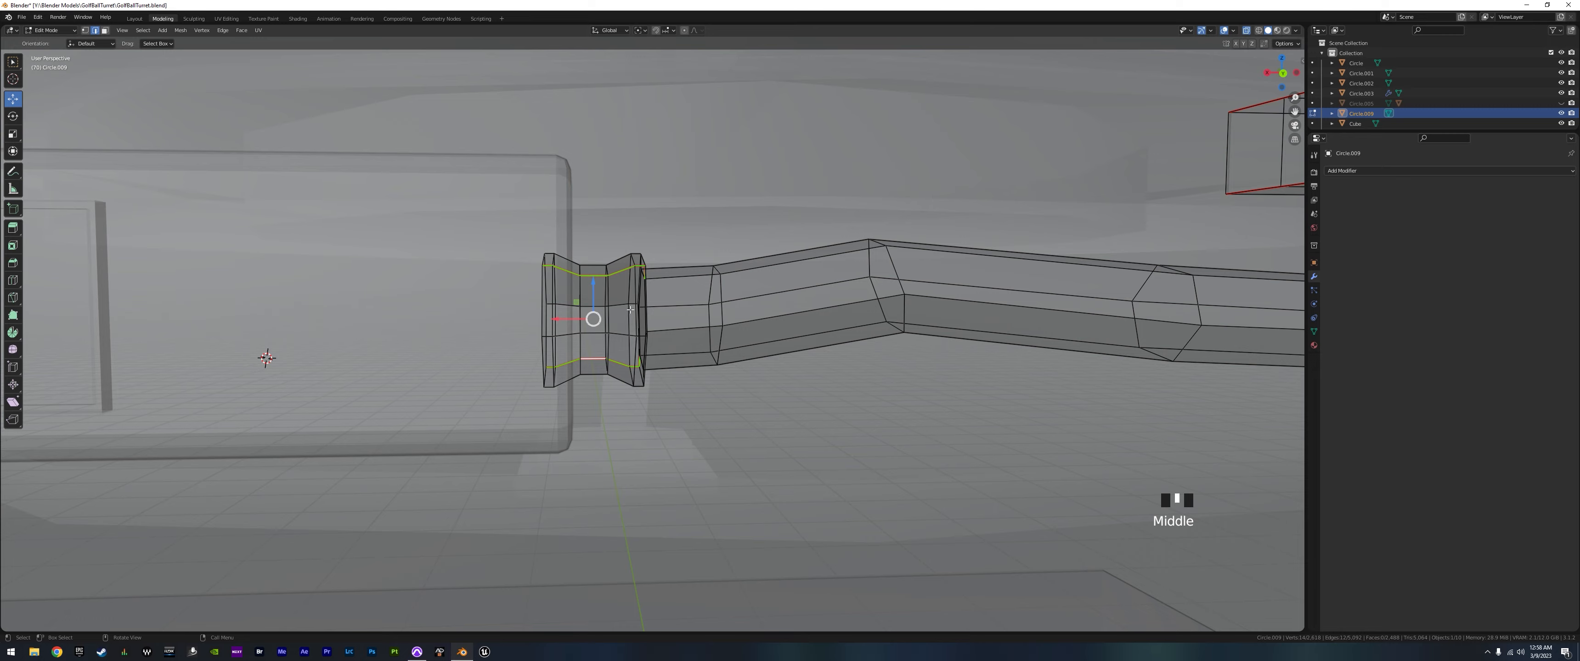
pyautogui.press('l')
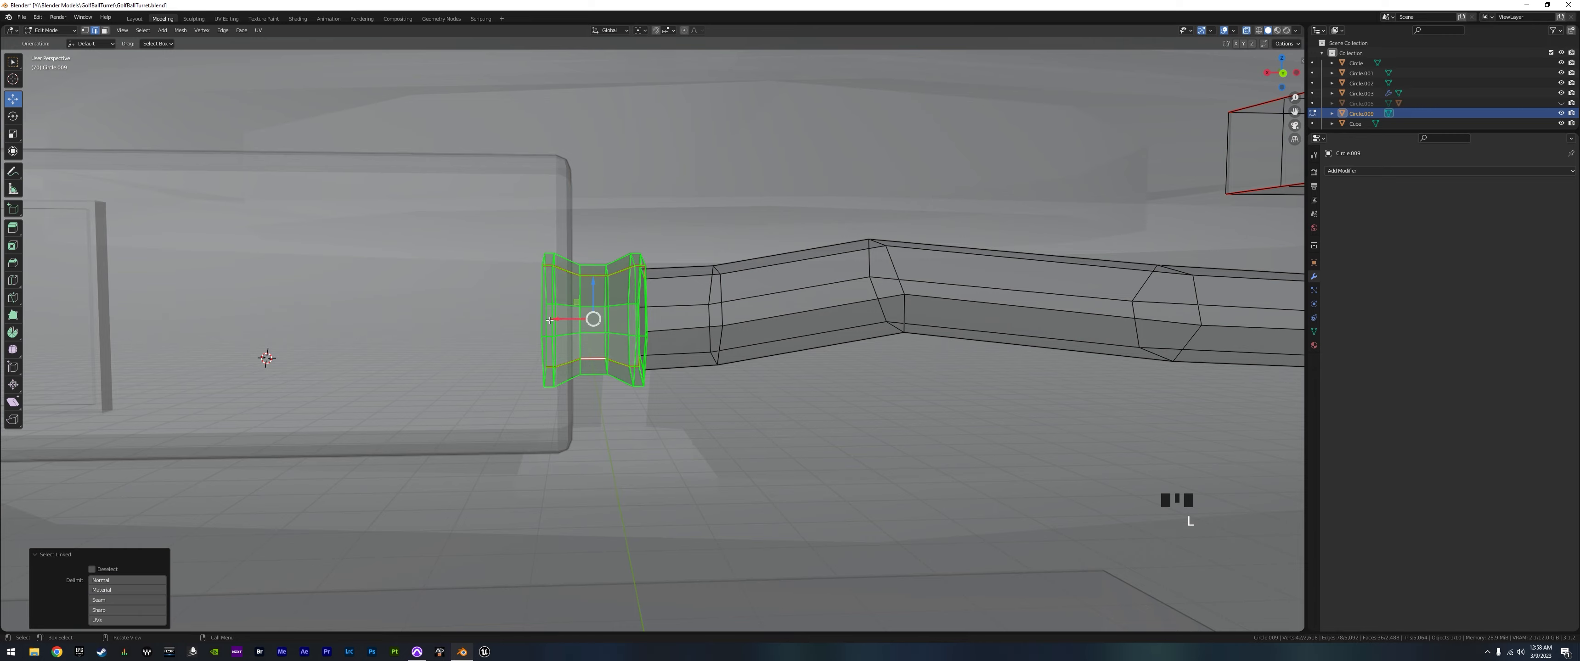
pyautogui.moveTo(557, 318); pyautogui.dragTo(580, 322)
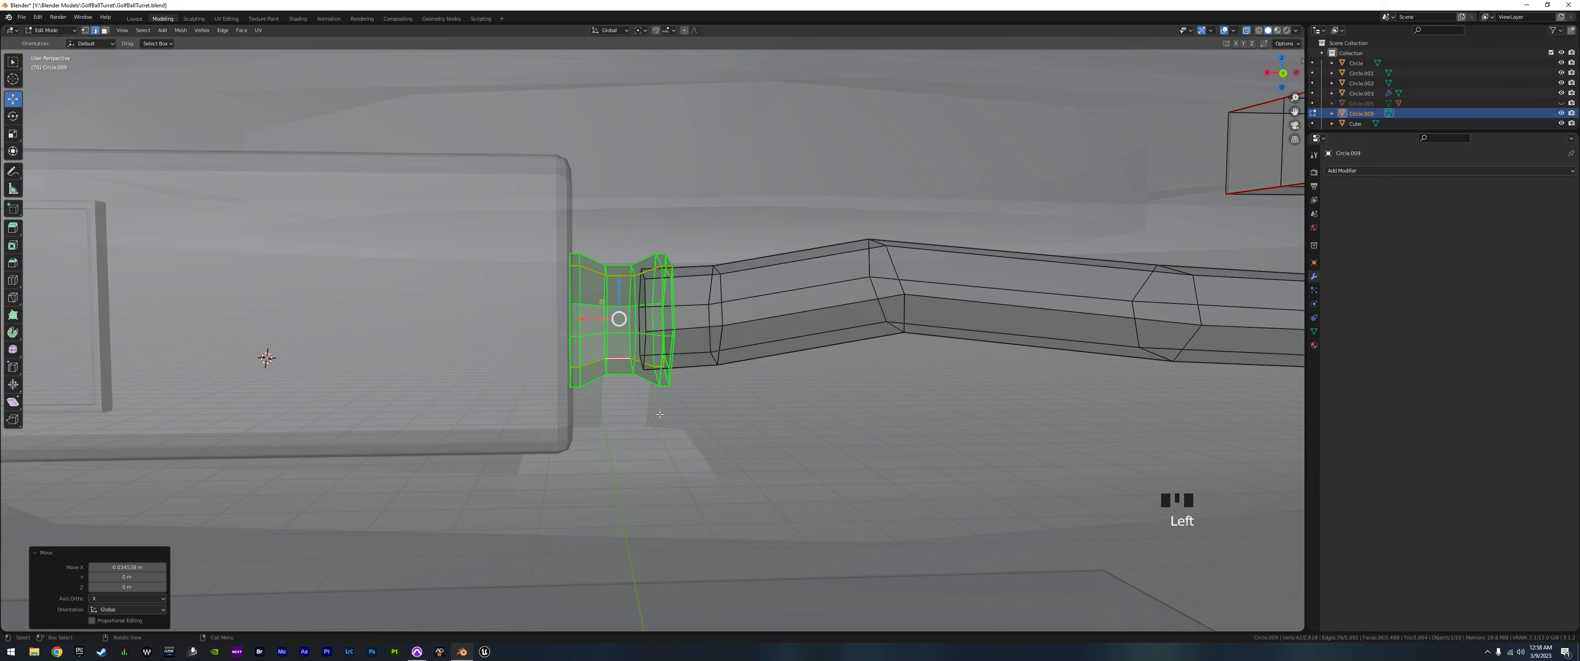
pyautogui.press('KP_1')
pyautogui.press('ctrl+KP_1')
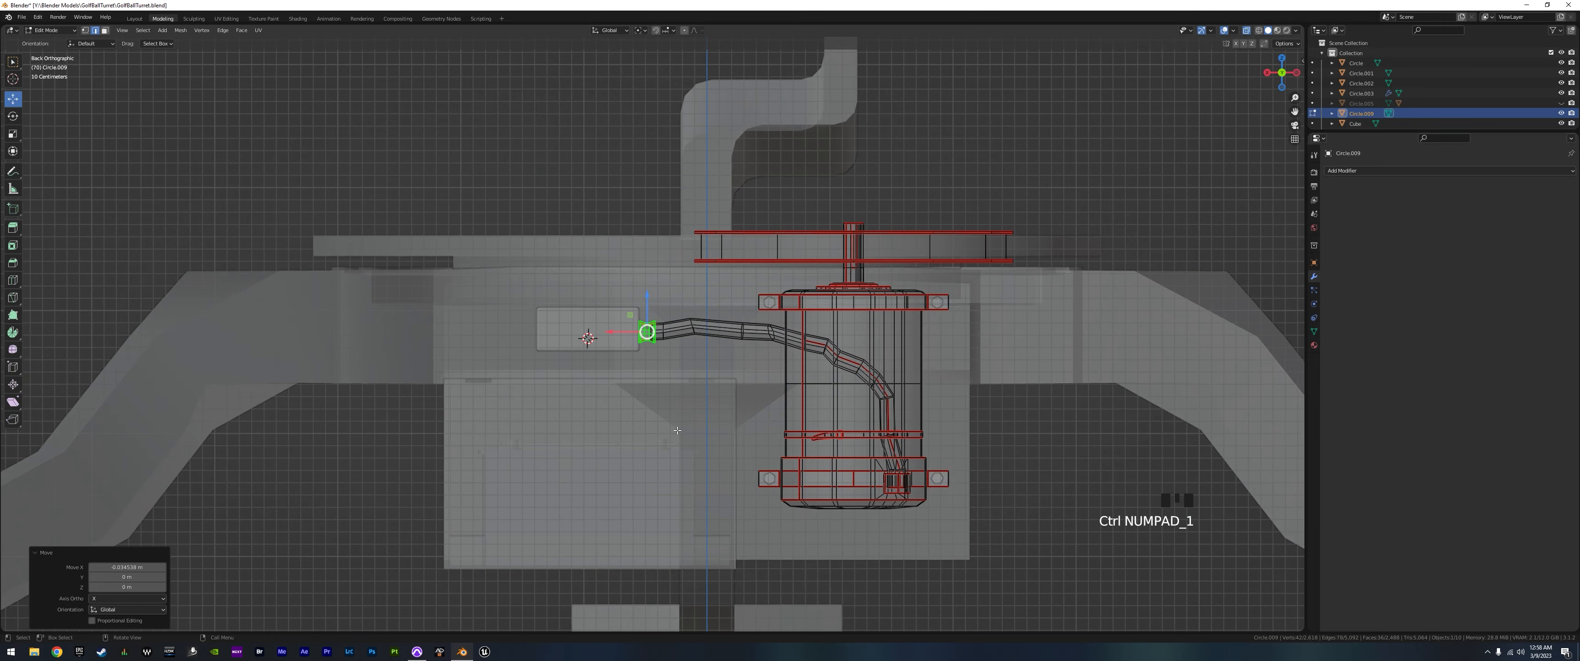
pyautogui.scroll(10, 601, 349)
pyautogui.keyDown('shift'); pyautogui.moveTo(601, 349); pyautogui.dragTo(627, 361, button='middle'); pyautogui.keyUp('shift')
pyautogui.moveTo(603, 331); pyautogui.dragTo(601, 331)
# - Add the cable's end section to the collar selection and raise both slightly along Z
pyautogui.keyDown('shift'); pyautogui.moveTo(536, 241); pyautogui.dragTo(809, 441); pyautogui.keyUp('shift')
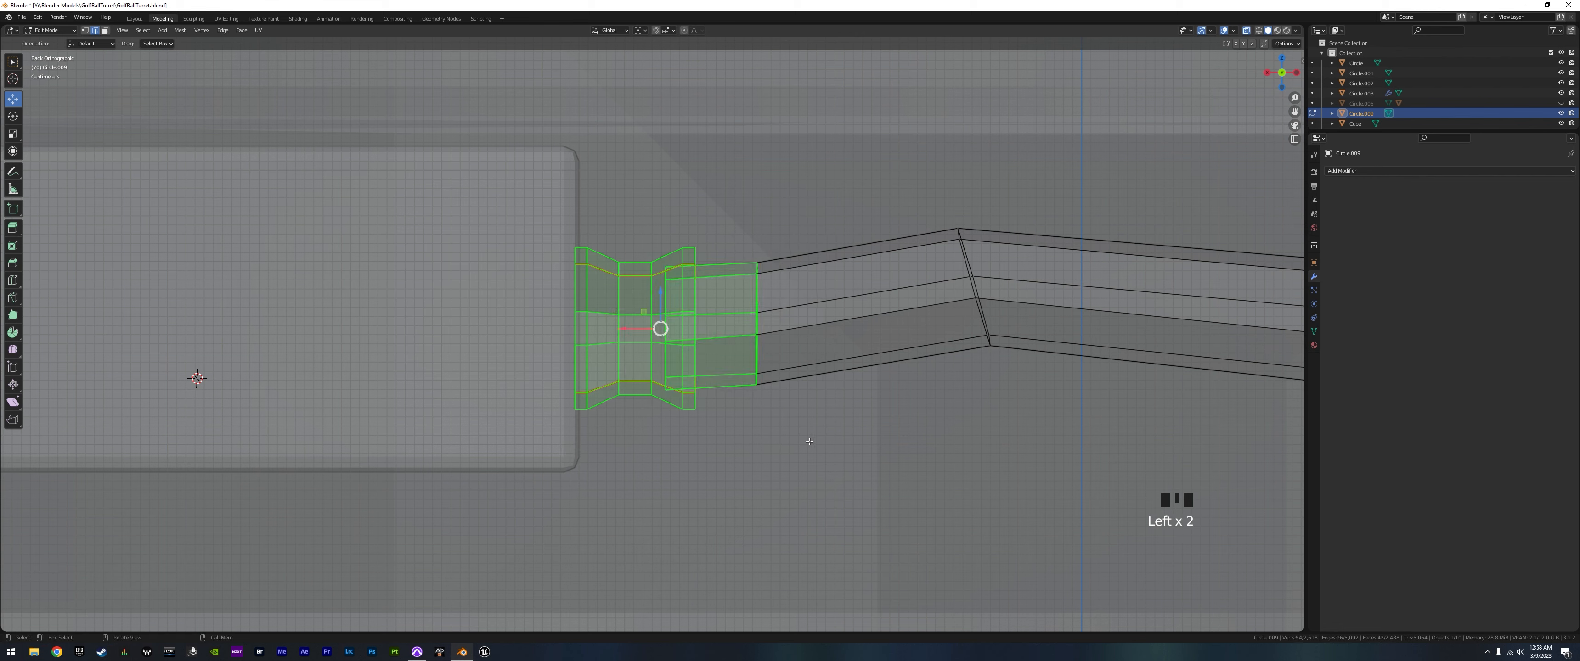
pyautogui.moveTo(667, 297); pyautogui.dragTo(668, 276)
pyautogui.scroll(-6, 667, 276)
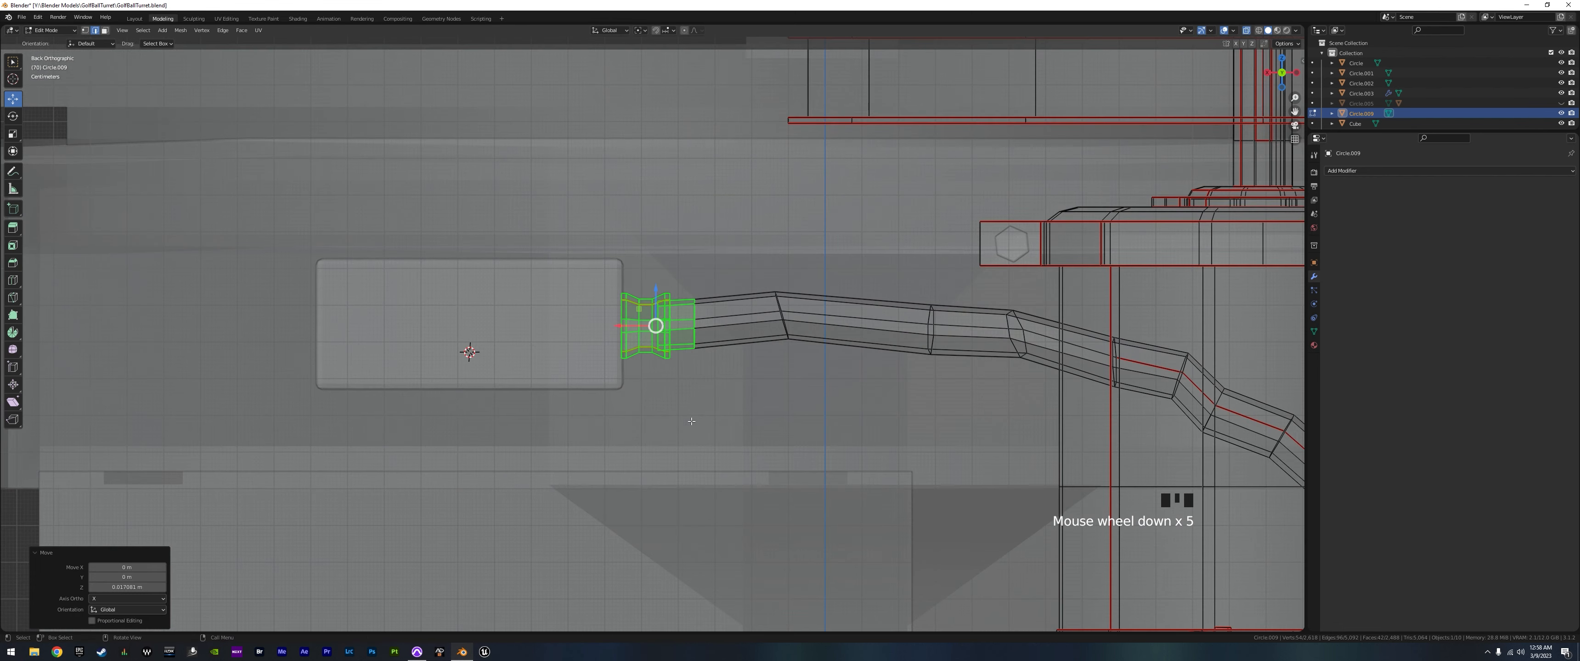
# - Duplicate the collar in place and rotate the copy 90° about the Y axis
pyautogui.moveTo(681, 411)
pyautogui.mouseDown(button='middle')
pyautogui.moveTo(722, 433)
pyautogui.moveTo(676, 407)
pyautogui.moveTo(697, 420)
pyautogui.mouseUp(button='middle')
pyautogui.scroll(-9, 720, 424)
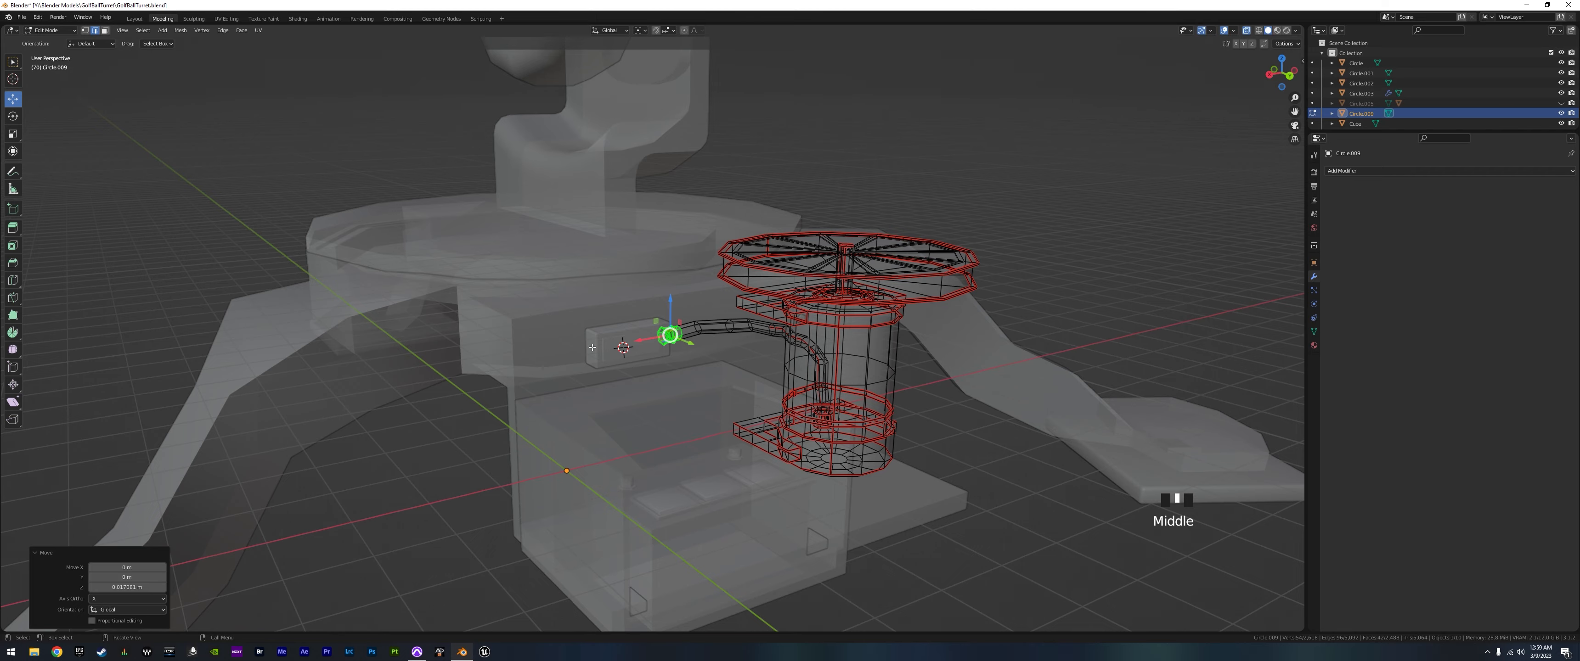
pyautogui.scroll(5, 762, 446)
pyautogui.moveTo(762, 446); pyautogui.dragTo(664, 421, button='middle')
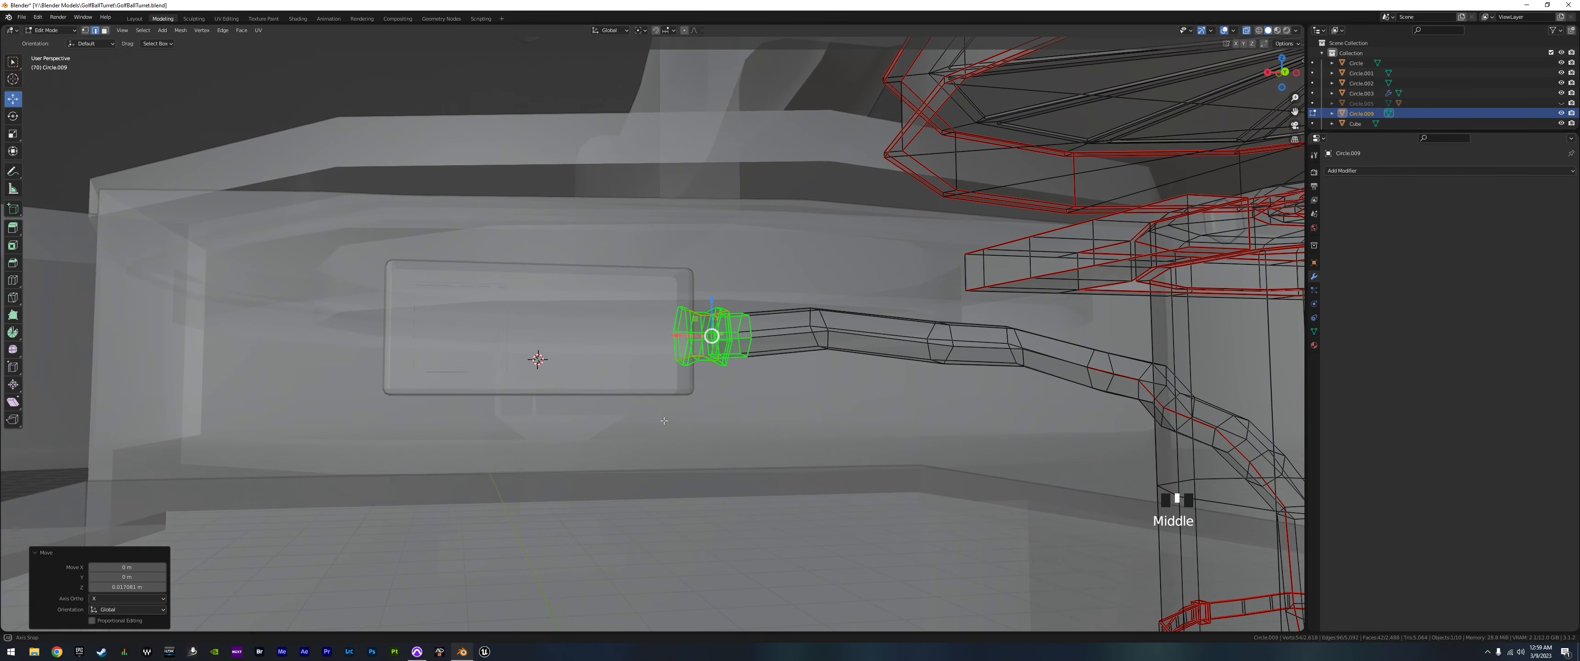
pyautogui.click(693, 351)
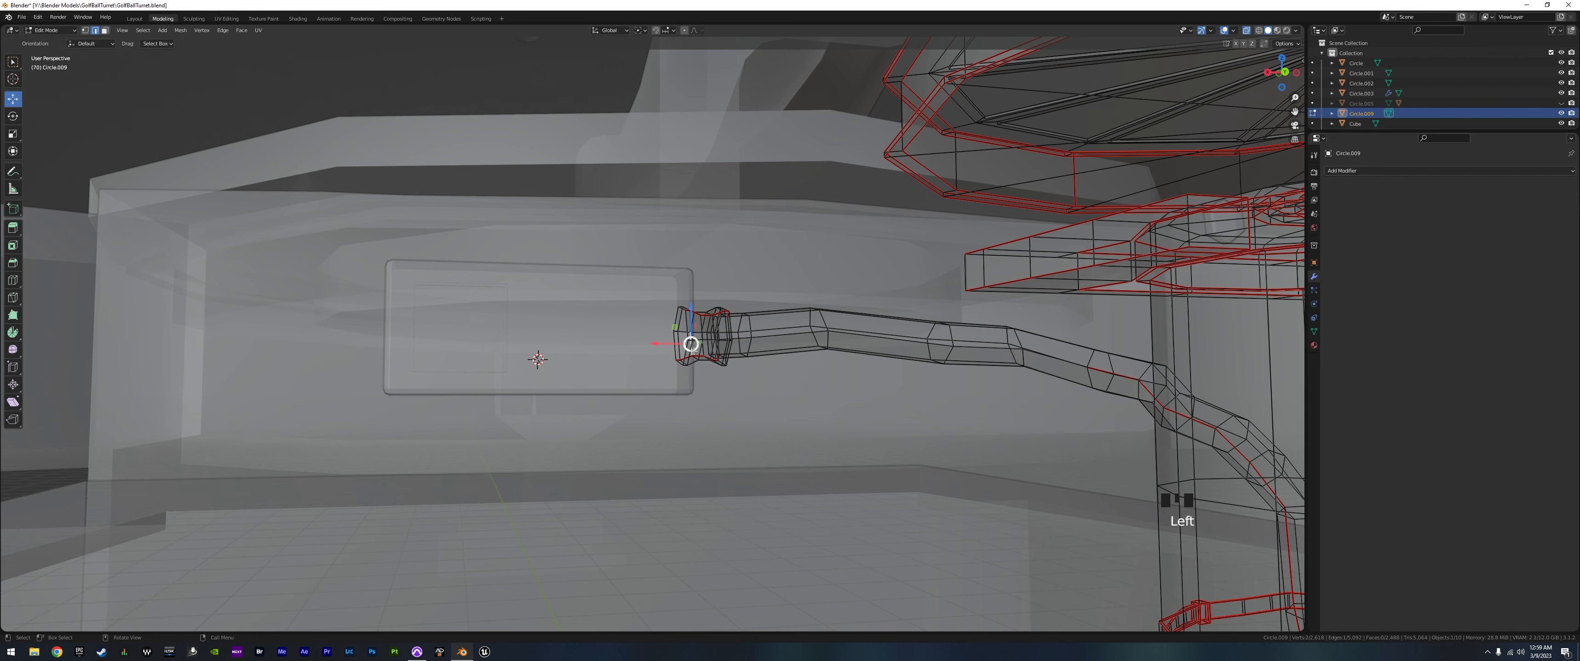
pyautogui.press('l')
pyautogui.hotkey('shift', 'd')
pyautogui.rightClick(669, 370)
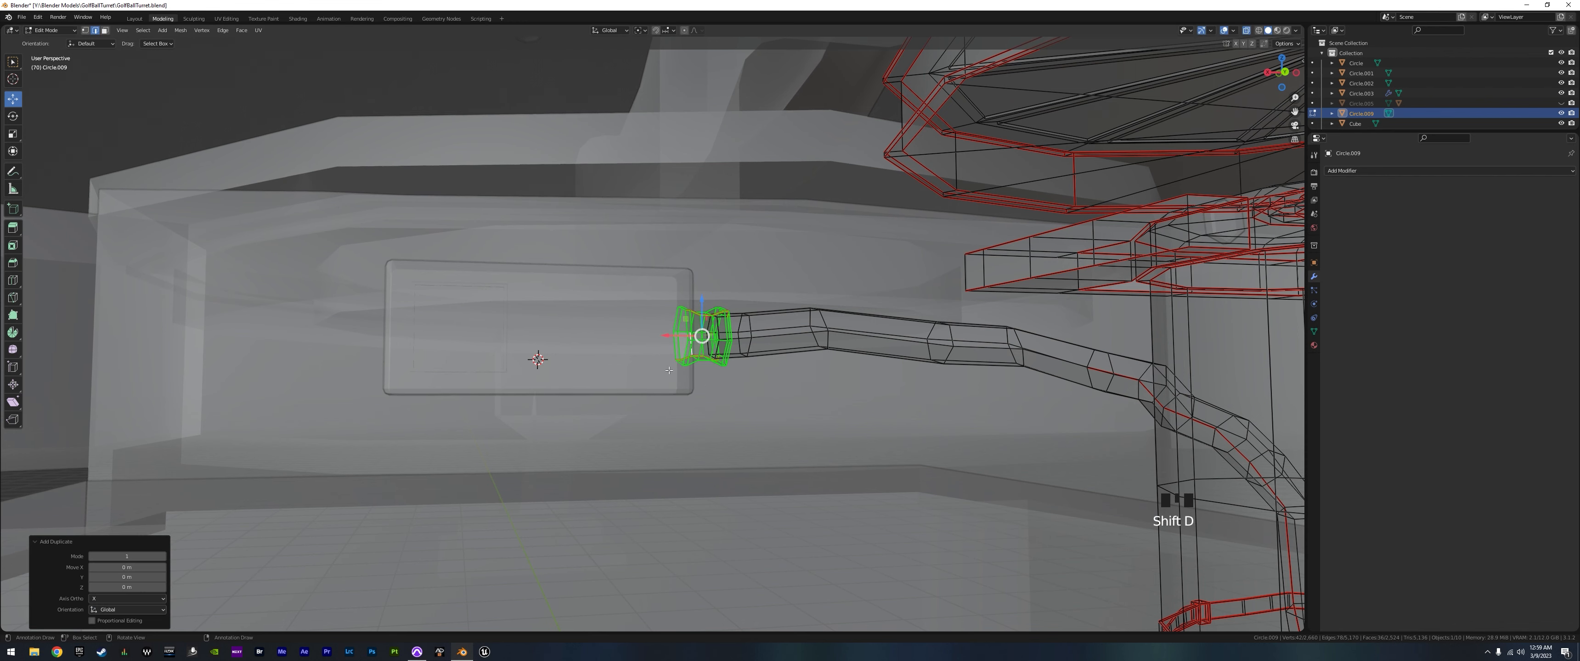
pyautogui.write('ry')
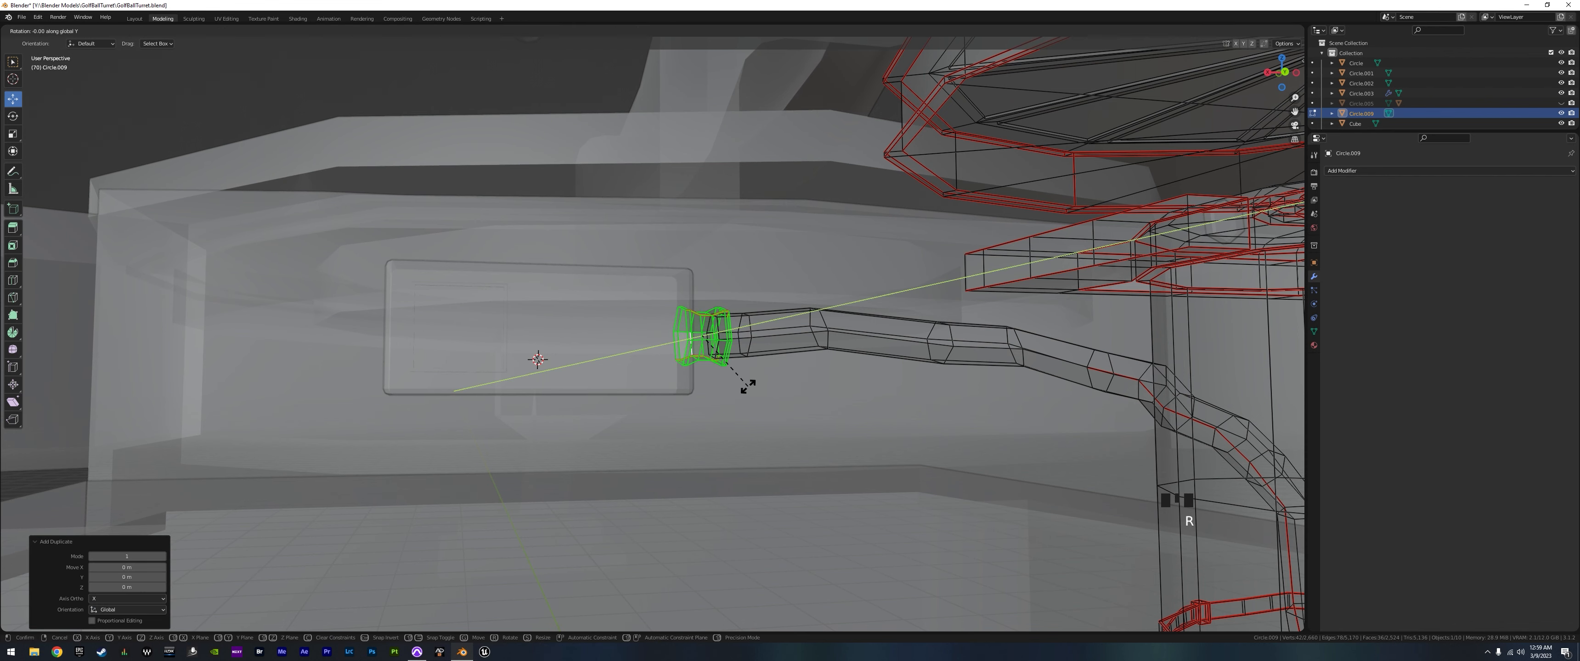
pyautogui.write('90')
pyautogui.press('Return')
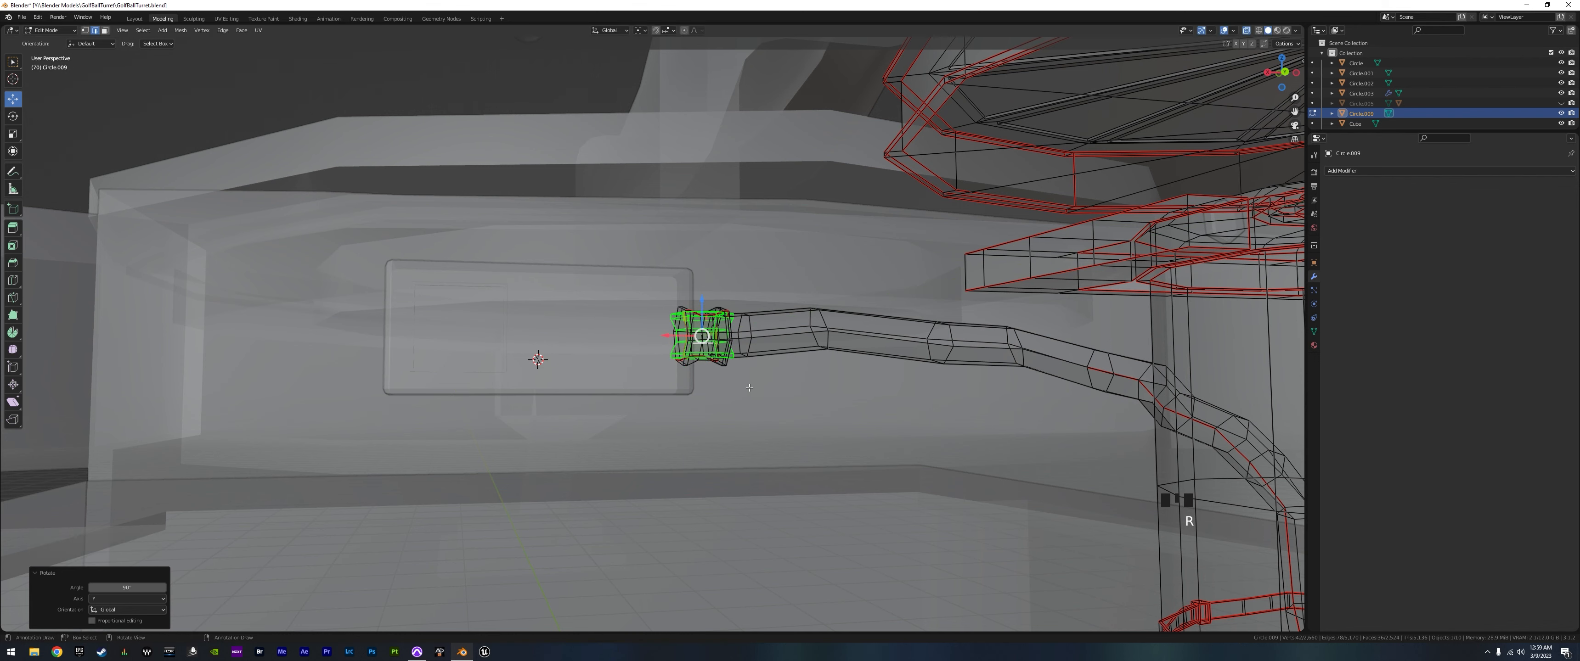
# - Move the rotated collar copy in back view to just below the box's underside
pyautogui.press('ctrl+KP_1')
pyautogui.scroll(10, 754, 368)
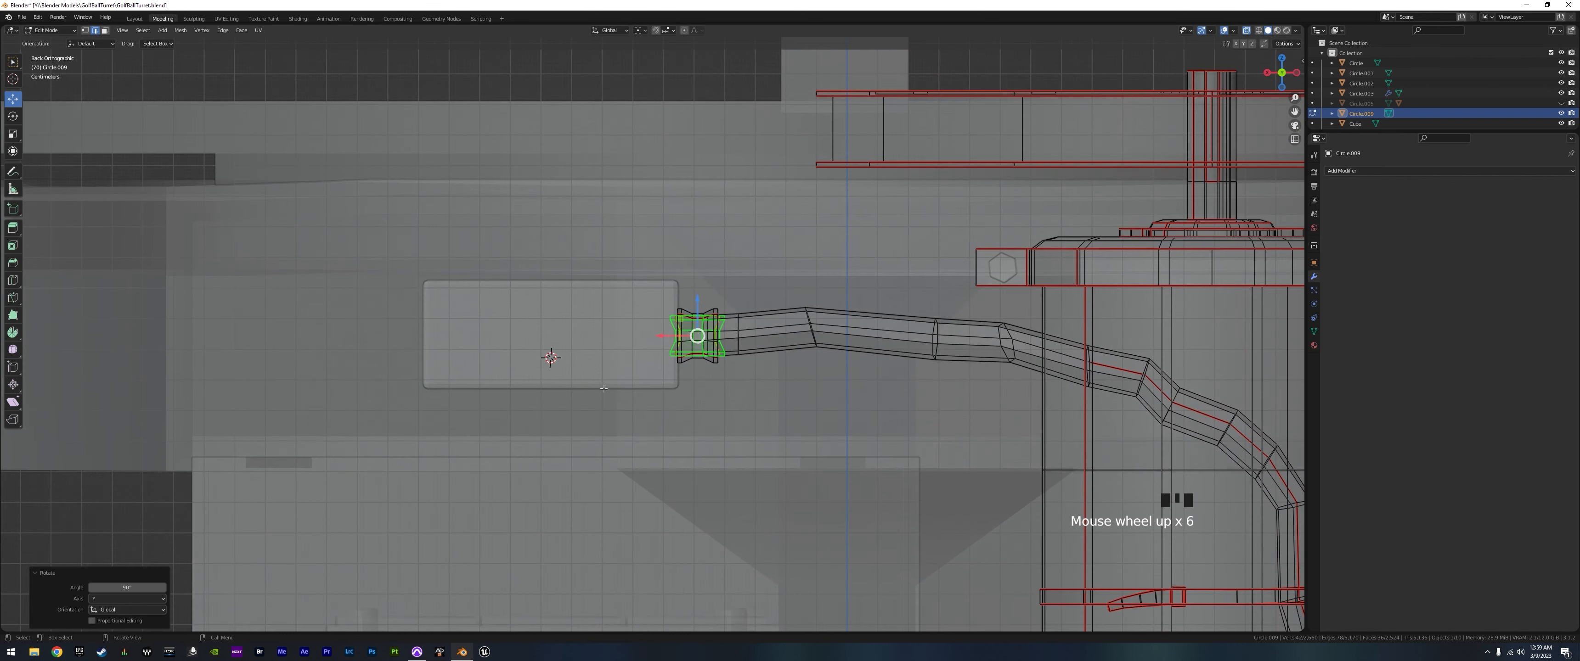
pyautogui.scroll(-1, 762, 333)
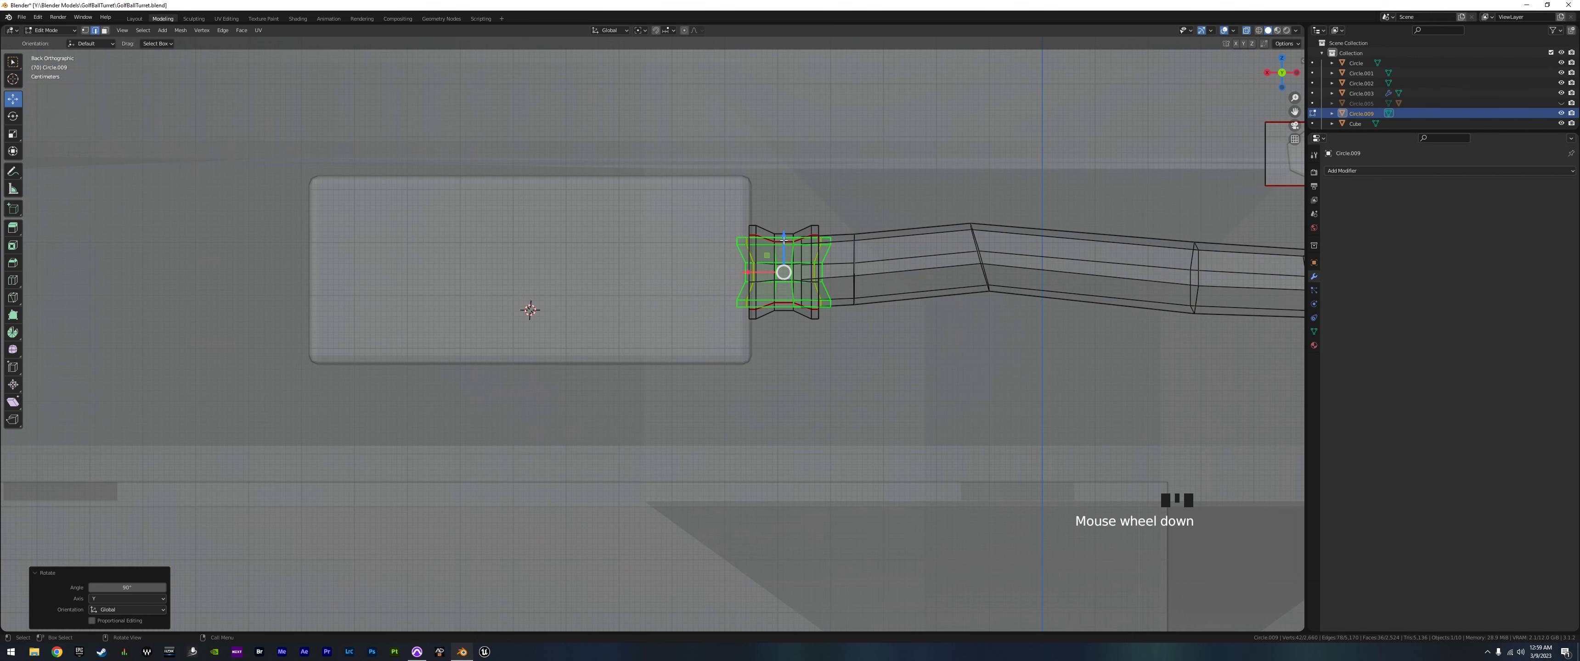
pyautogui.moveTo(784, 273); pyautogui.dragTo(526, 397)
# - Turn off X-ray and lower the collar copy slightly along Z so it protrudes from the box's underside
pyautogui.moveTo(526, 393); pyautogui.dragTo(734, 437, button='middle')
pyautogui.scroll(-13, 668, 433)
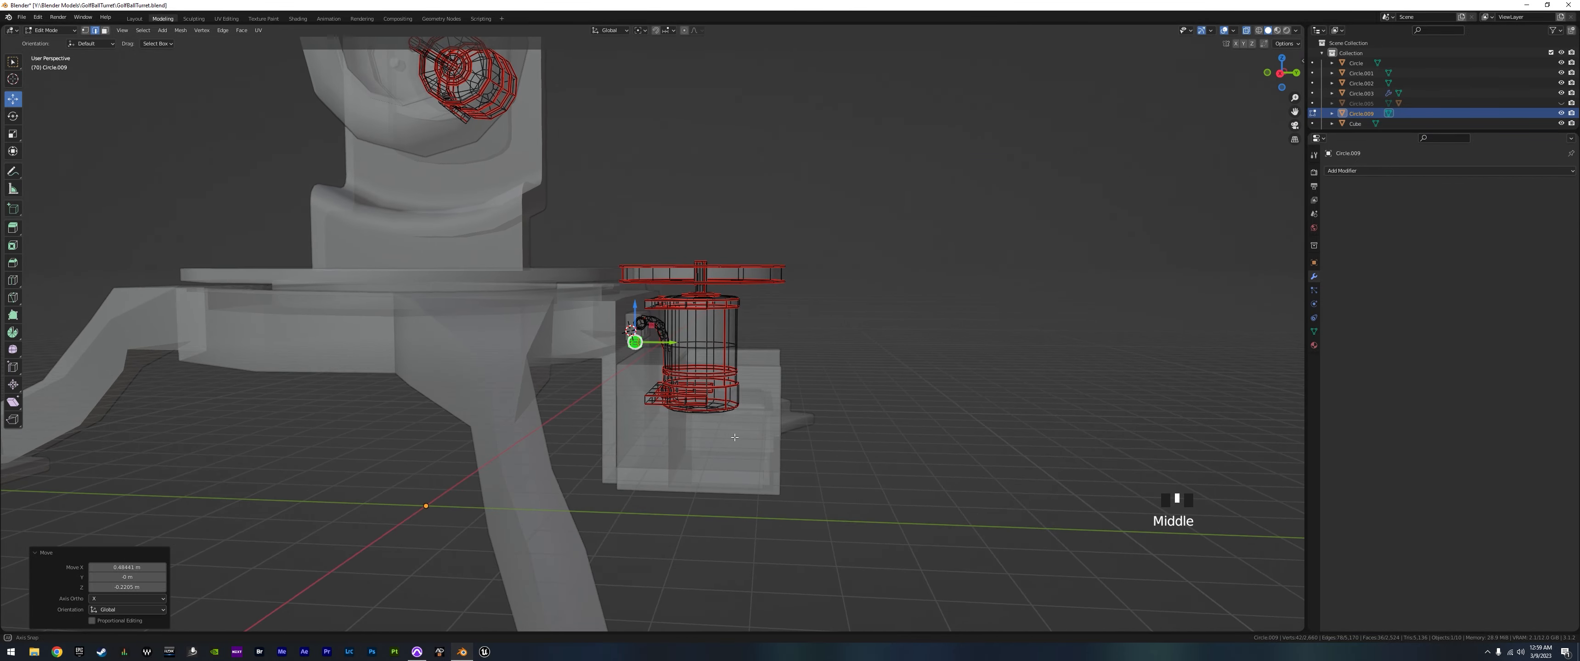
pyautogui.press('`')
pyautogui.click(819, 473)
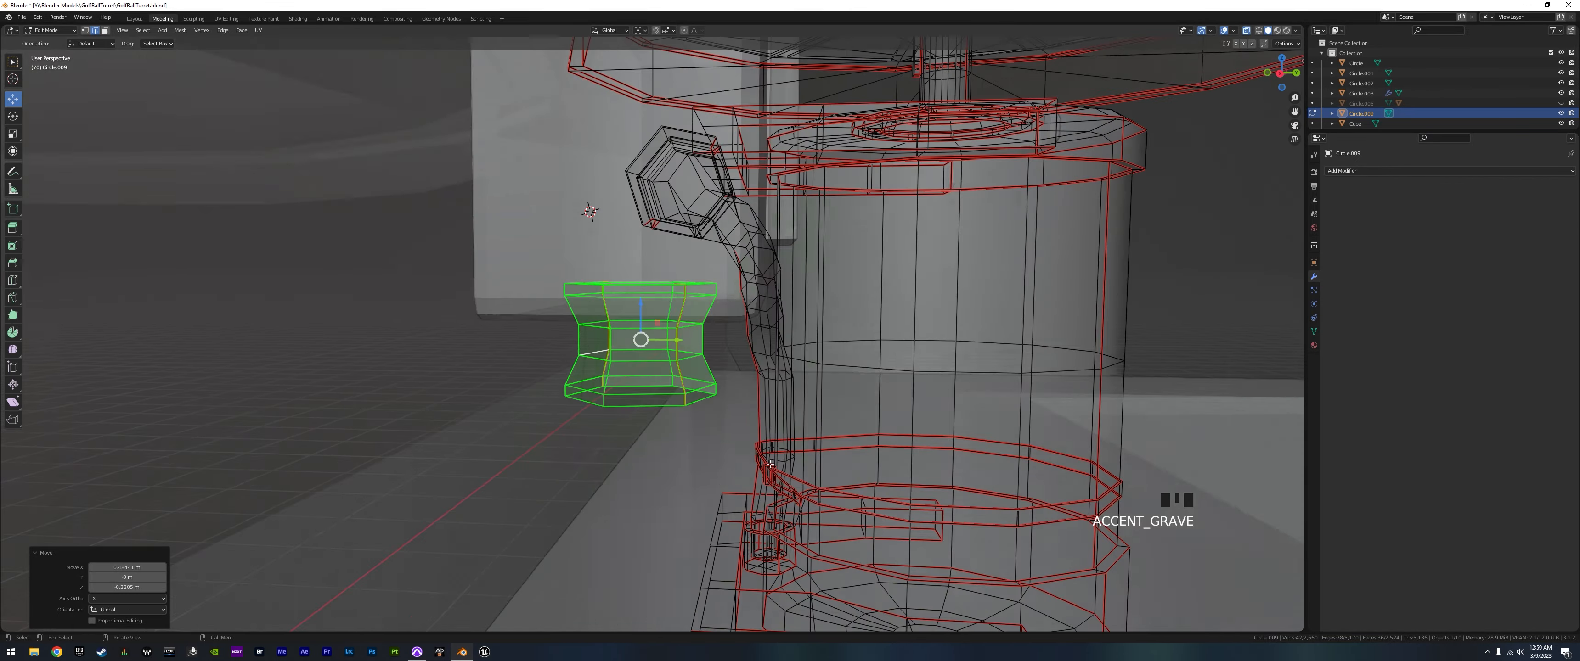
pyautogui.moveTo(820, 473); pyautogui.dragTo(757, 440, button='middle')
pyautogui.scroll(-4, 758, 440)
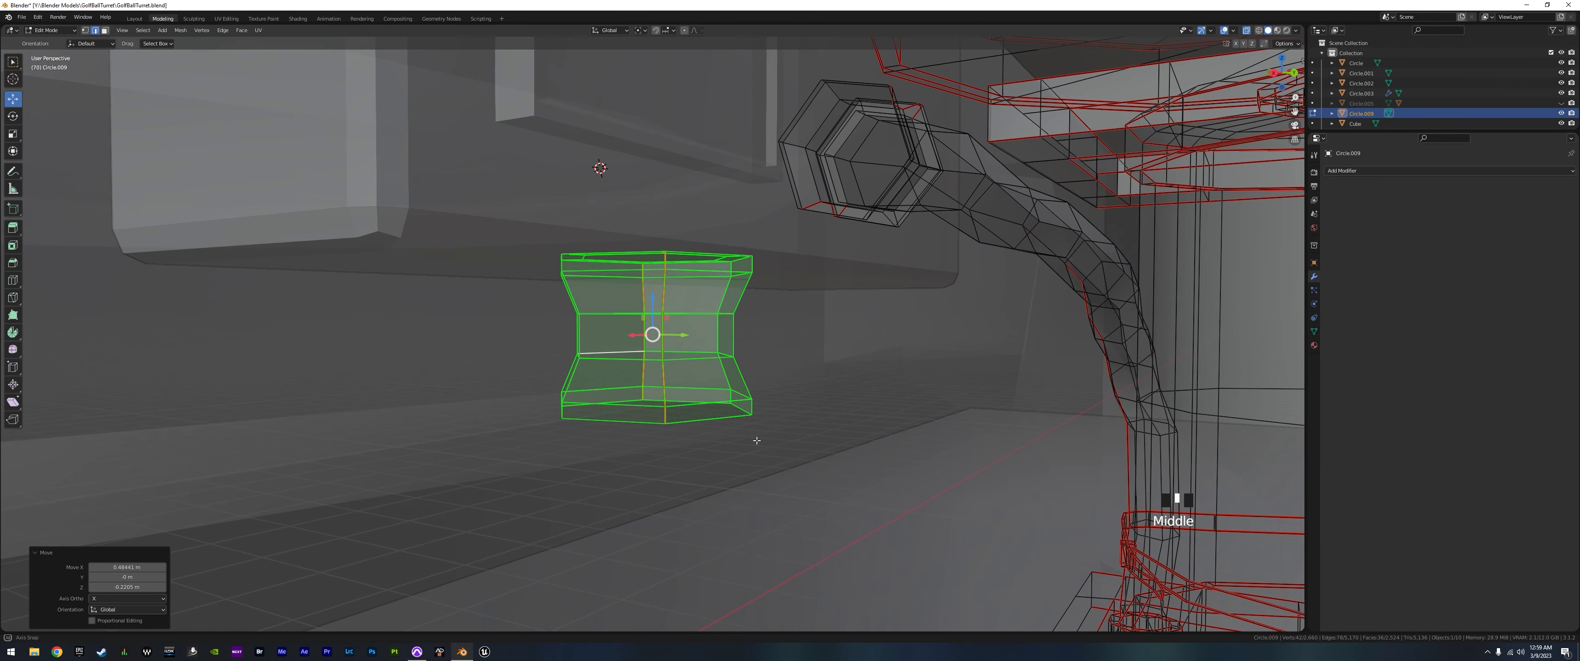
pyautogui.click(1246, 30)
pyautogui.scroll(-2, 814, 325)
pyautogui.moveTo(815, 325); pyautogui.dragTo(766, 344, button='middle')
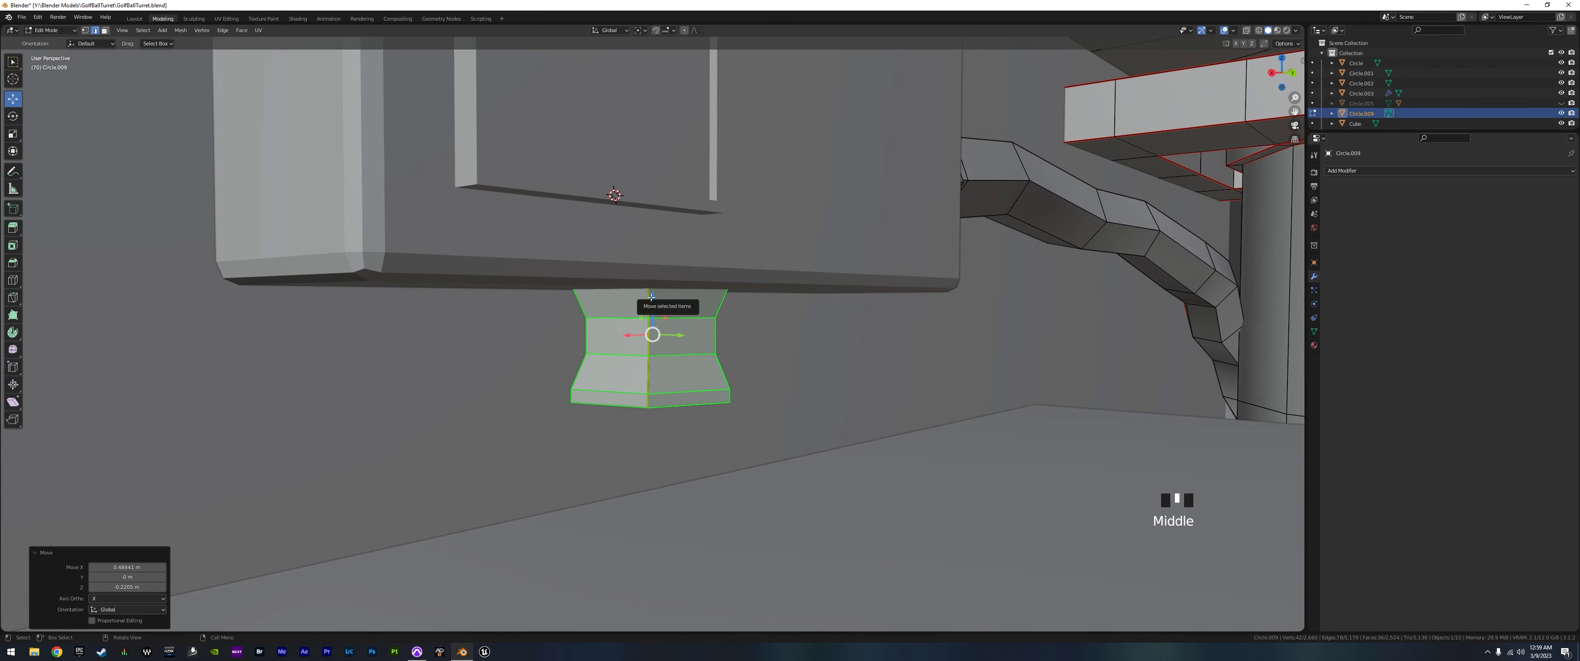
pyautogui.moveTo(651, 297); pyautogui.dragTo(651, 310)
# - Select only the collar on the box's side and nudge it slightly along X away from the box
pyautogui.scroll(-3, 899, 356)
pyautogui.moveTo(899, 356); pyautogui.dragTo(803, 373, button='middle')
pyautogui.scroll(-3, 810, 282)
pyautogui.moveTo(810, 280); pyautogui.dragTo(854, 280, button='middle')
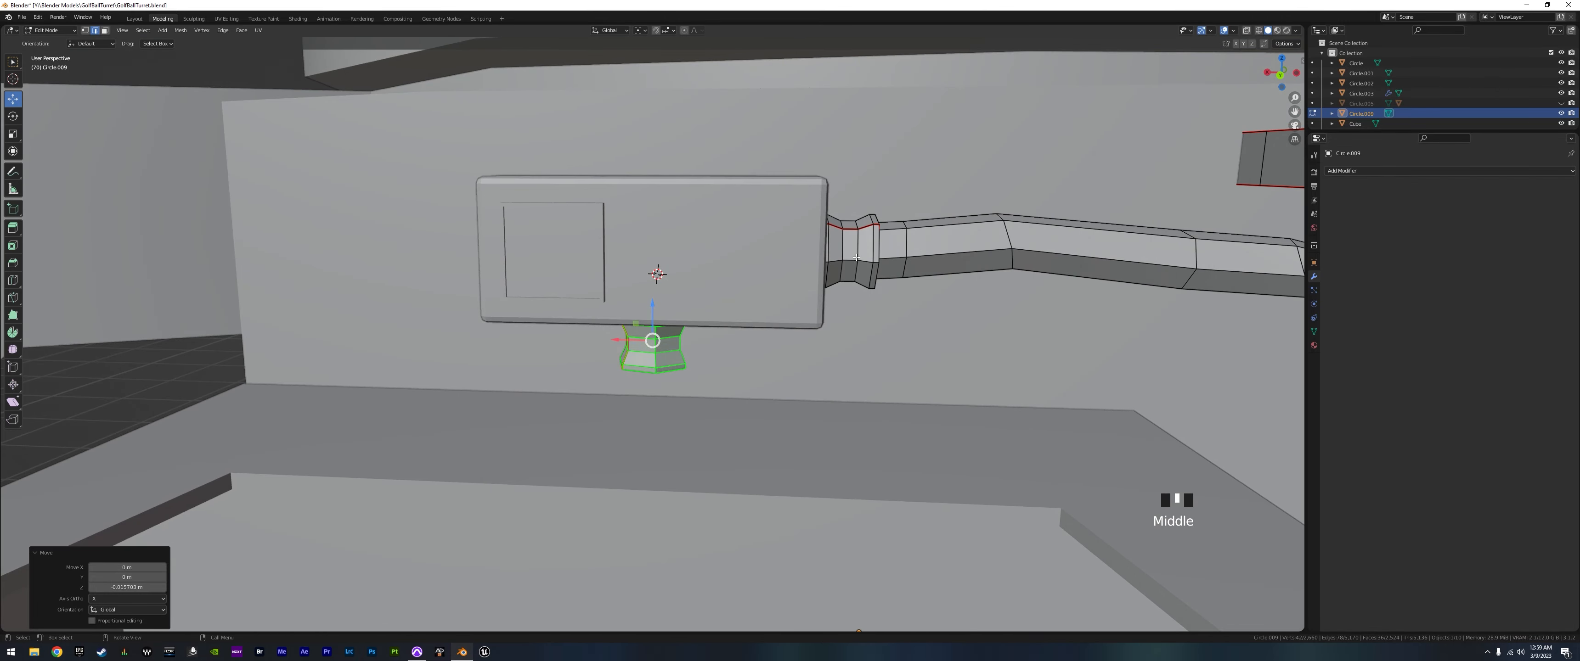
pyautogui.press('l')
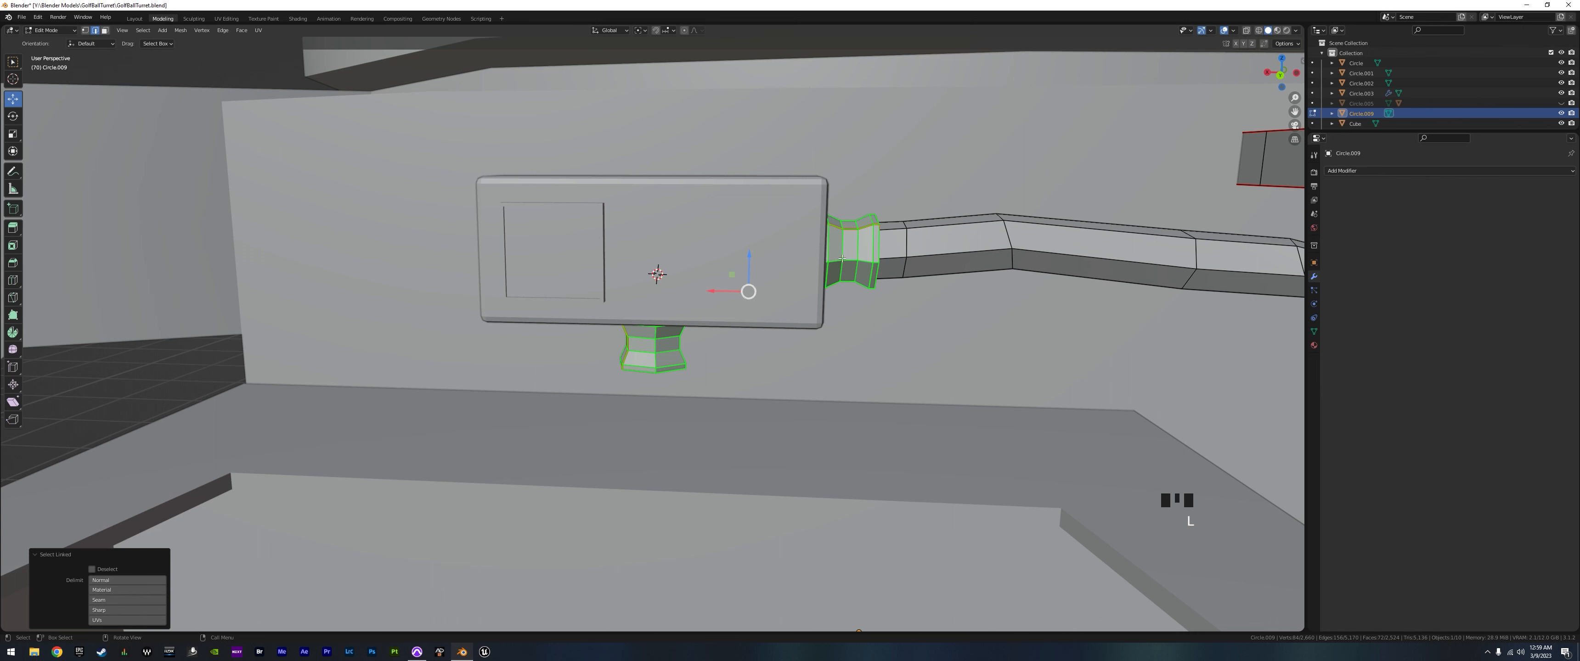
pyautogui.click(842, 258)
pyautogui.press('l')
pyautogui.moveTo(811, 251); pyautogui.dragTo(812, 256)
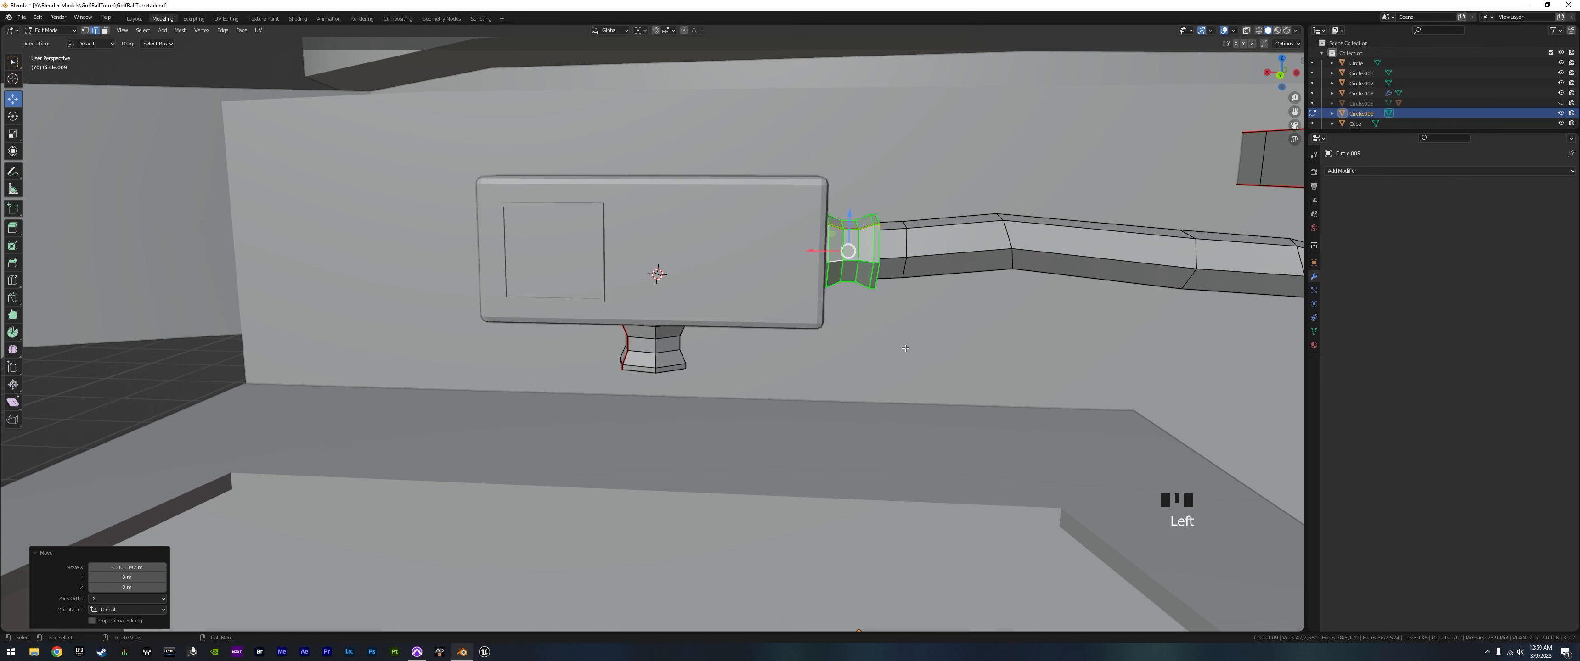
# - Select the side collar and the lower collar of the box together
pyautogui.scroll(-2, 814, 258)
pyautogui.moveTo(815, 261); pyautogui.dragTo(664, 342, button='middle')
pyautogui.press('l')
pyautogui.press('l')
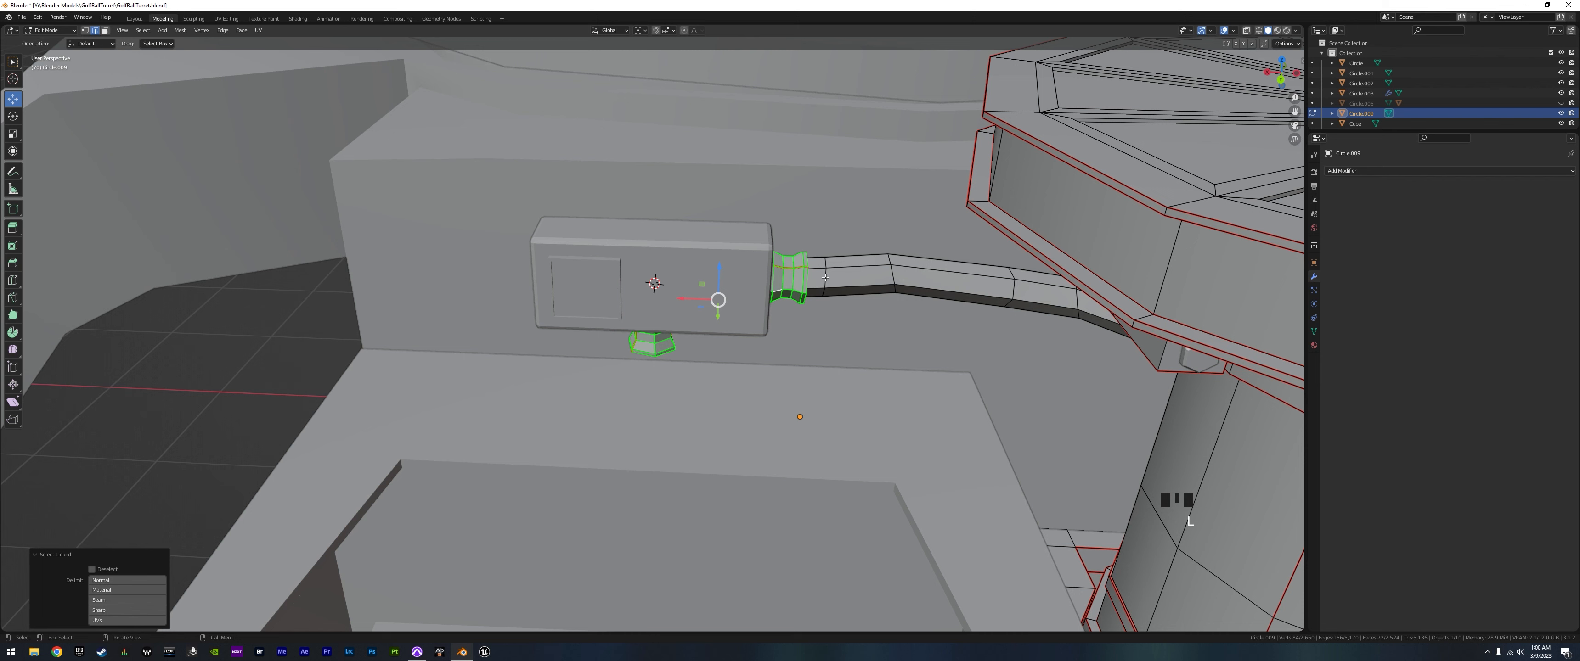
pyautogui.press('l')
pyautogui.press('l')
pyautogui.hotkey('ctrl', 'z')
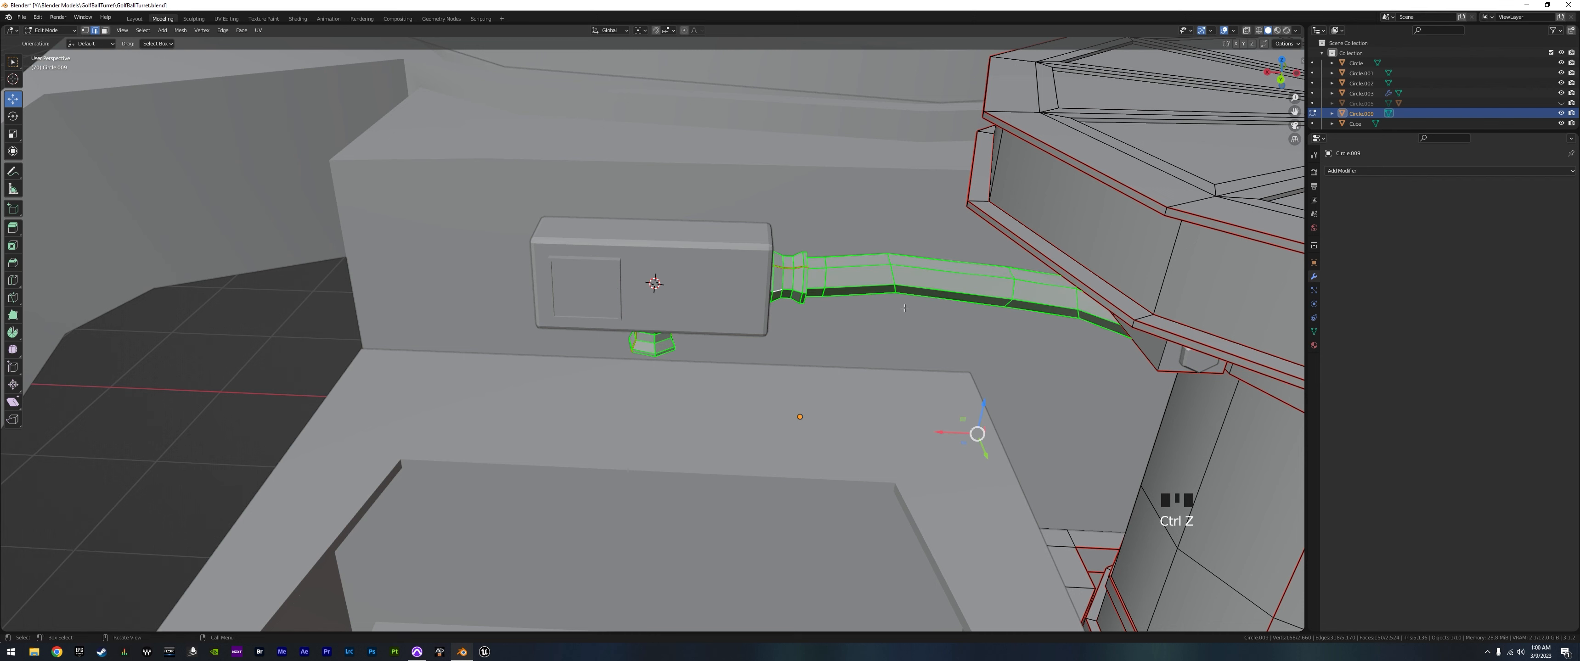
pyautogui.hotkey('ctrl', 'z')
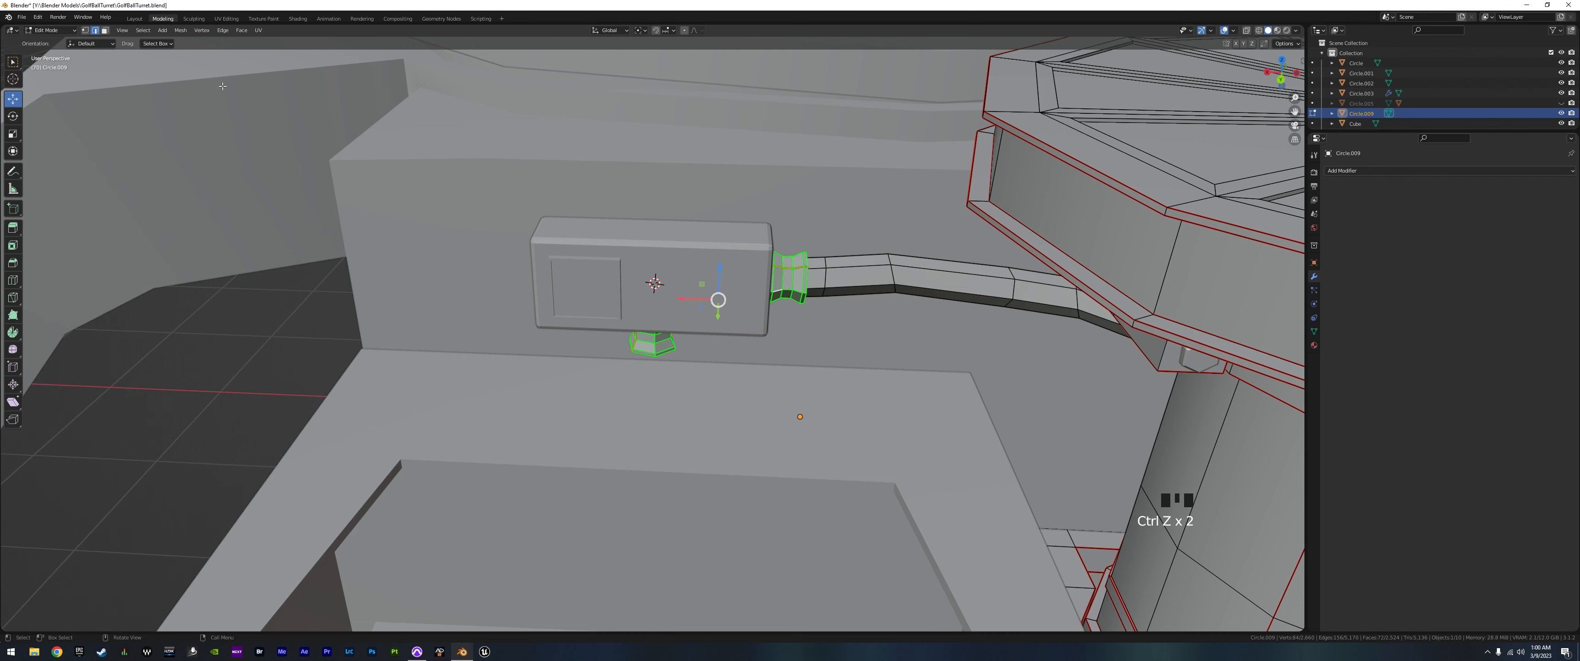
# - Add the cable's first two edge loops beside the side collar to the selection
pyautogui.keyDown('alt'); pyautogui.keyDown('shift'); pyautogui.click(825, 274); pyautogui.keyUp('shift'); pyautogui.keyUp('alt')
pyautogui.keyDown('alt'); pyautogui.keyDown('shift'); pyautogui.click(890, 273); pyautogui.keyUp('shift'); pyautogui.keyUp('alt')
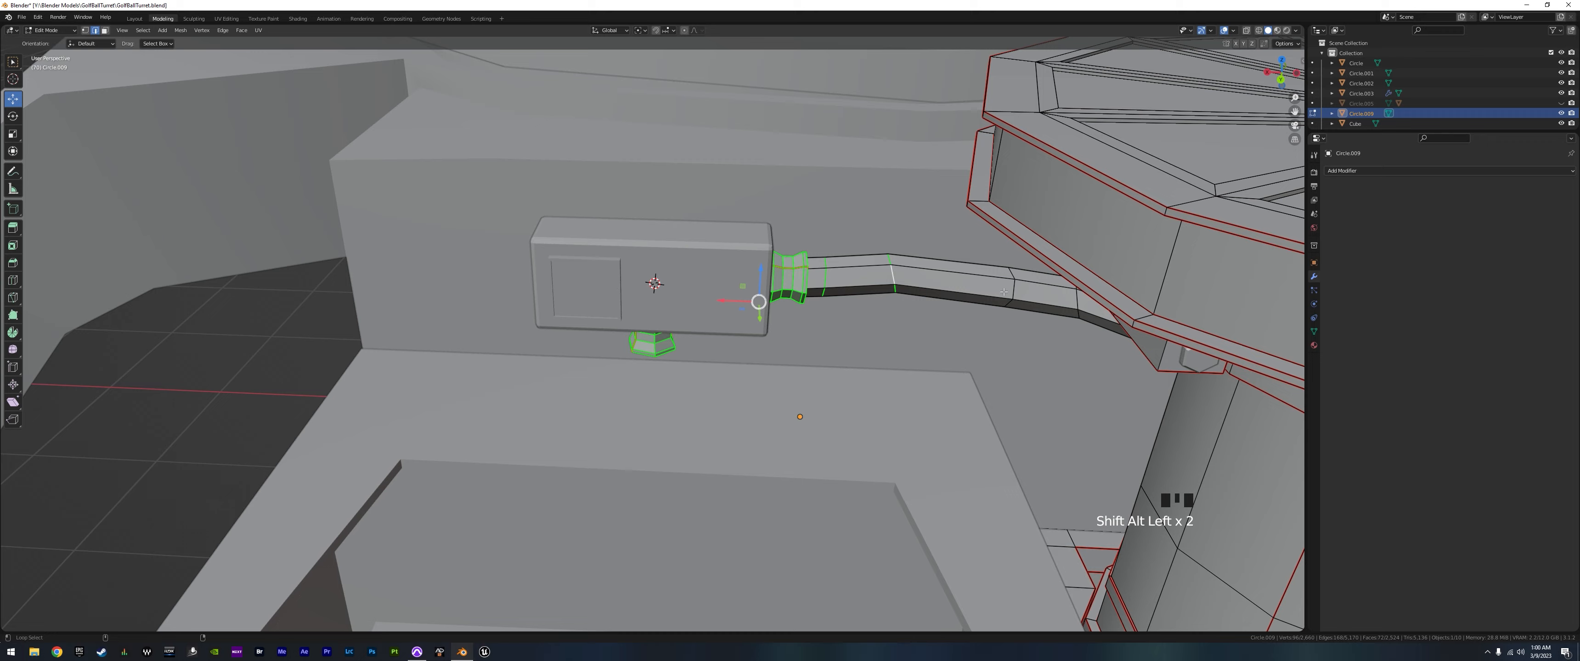
pyautogui.moveTo(819, 320); pyautogui.dragTo(823, 331)
pyautogui.moveTo(823, 331); pyautogui.dragTo(898, 332, button='middle')
pyautogui.hotkey('ctrl', 'z')
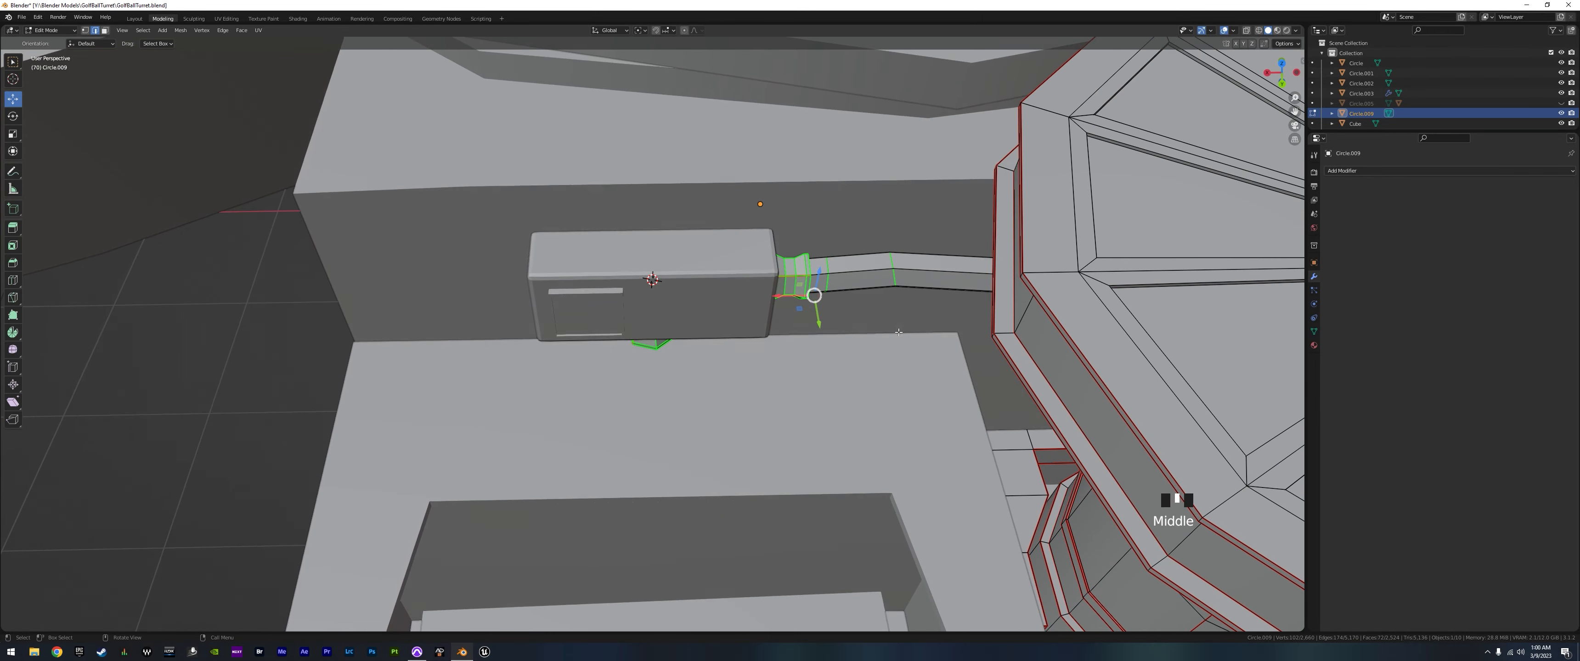
# - Extend the selection with the remaining cable-end loops and shift them with both collars along Y to align with the box's depth
pyautogui.click(1245, 29)
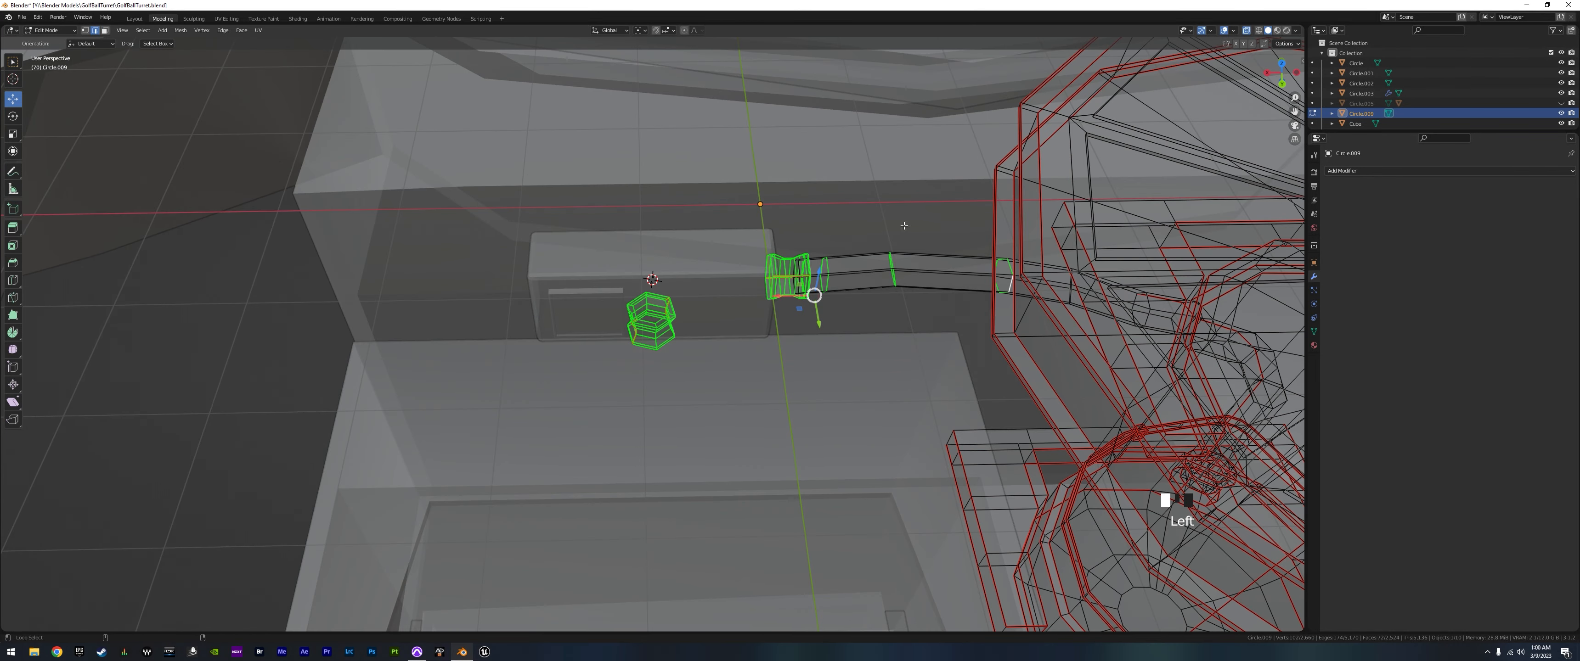
pyautogui.keyDown('alt'); pyautogui.keyDown('shift'); pyautogui.click(799, 267); pyautogui.keyUp('shift'); pyautogui.keyUp('alt')
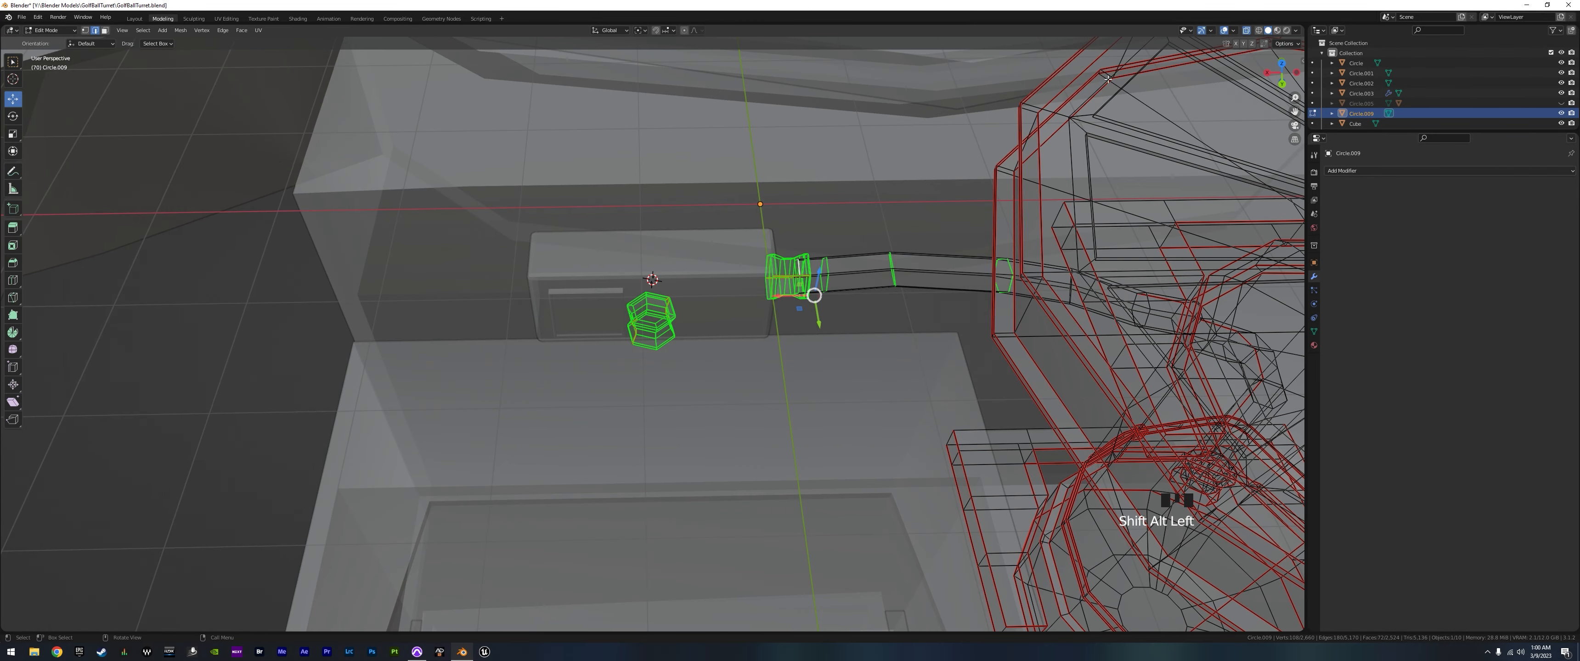
pyautogui.click(1245, 31)
pyautogui.moveTo(810, 318); pyautogui.dragTo(813, 308)
pyautogui.moveTo(813, 308)
pyautogui.mouseDown(button='middle')
pyautogui.moveTo(889, 292)
pyautogui.moveTo(803, 302)
pyautogui.mouseUp(button='middle')
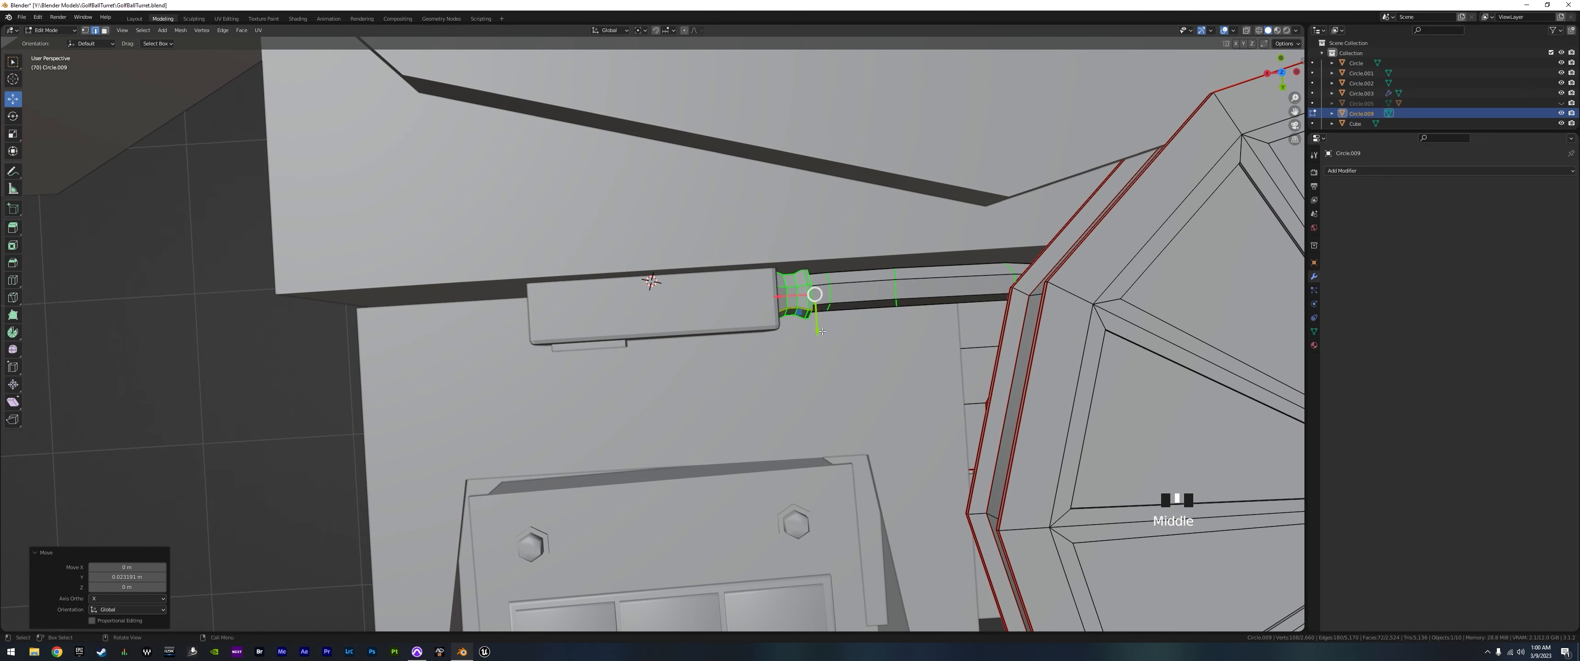
pyautogui.moveTo(814, 331); pyautogui.dragTo(814, 338)
pyautogui.moveTo(814, 337); pyautogui.dragTo(896, 305, button='middle')
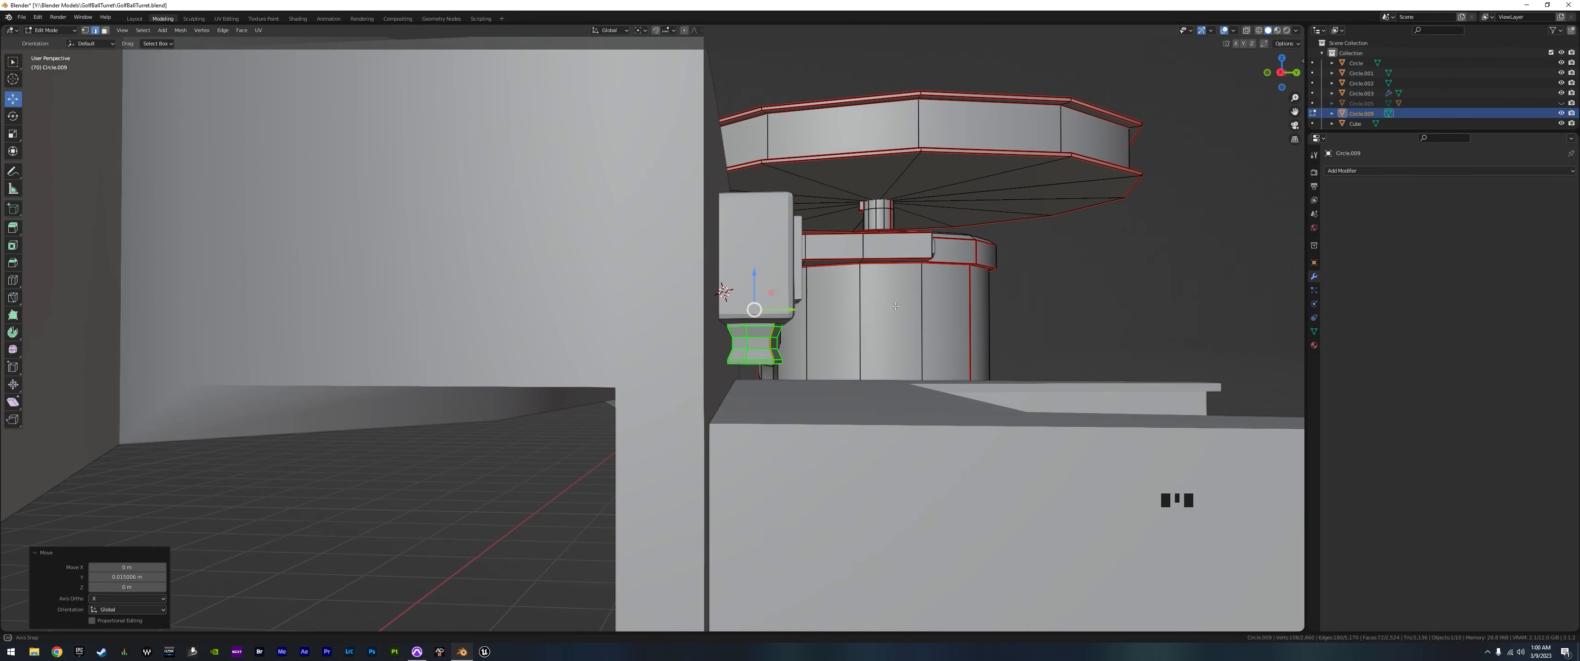
pyautogui.moveTo(792, 310); pyautogui.dragTo(792, 312)
pyautogui.moveTo(792, 312); pyautogui.dragTo(788, 406, button='middle')
pyautogui.moveTo(673, 354)
pyautogui.mouseDown(button='middle')
pyautogui.moveTo(706, 393)
pyautogui.moveTo(785, 362)
pyautogui.moveTo(646, 350)
pyautogui.mouseUp(button='middle')
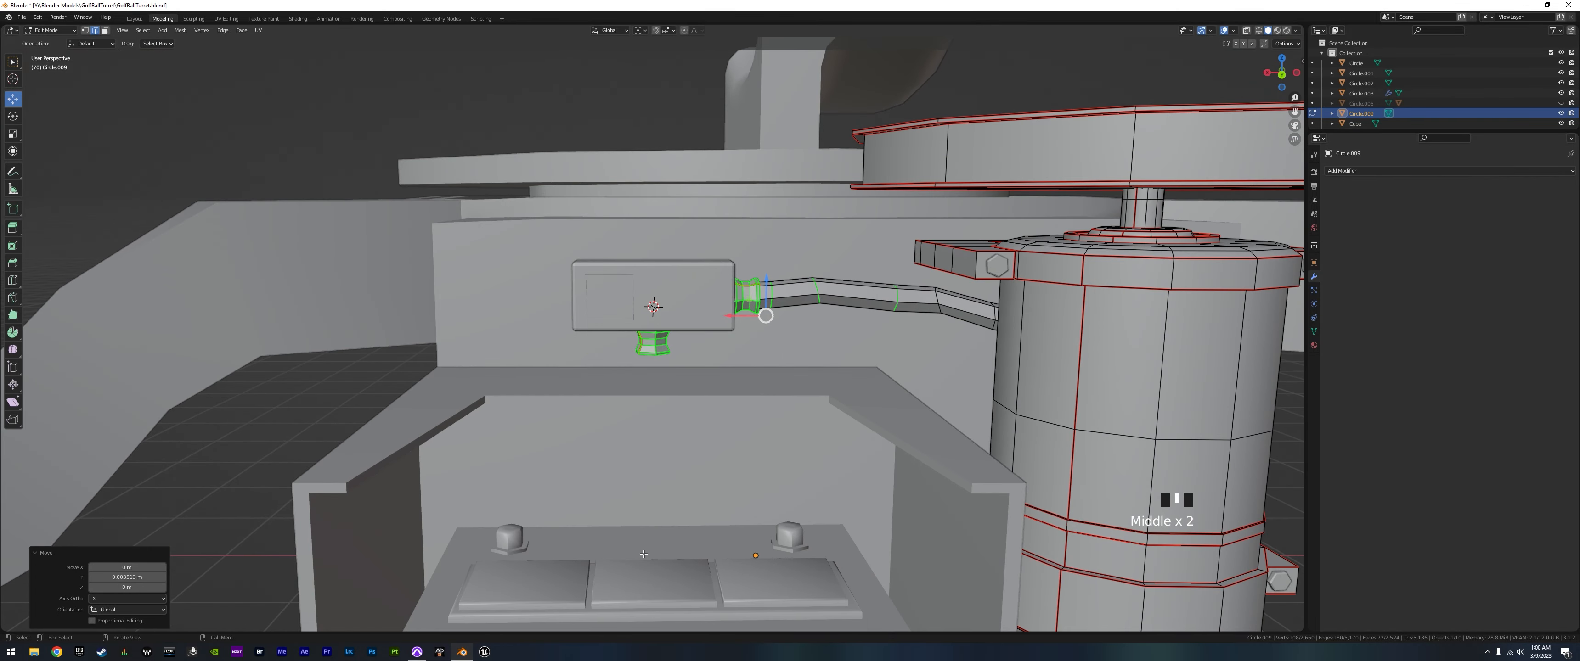
pyautogui.moveTo(761, 435); pyautogui.dragTo(820, 220, button='middle')
pyautogui.moveTo(858, 307); pyautogui.dragTo(1107, 123, button='middle')
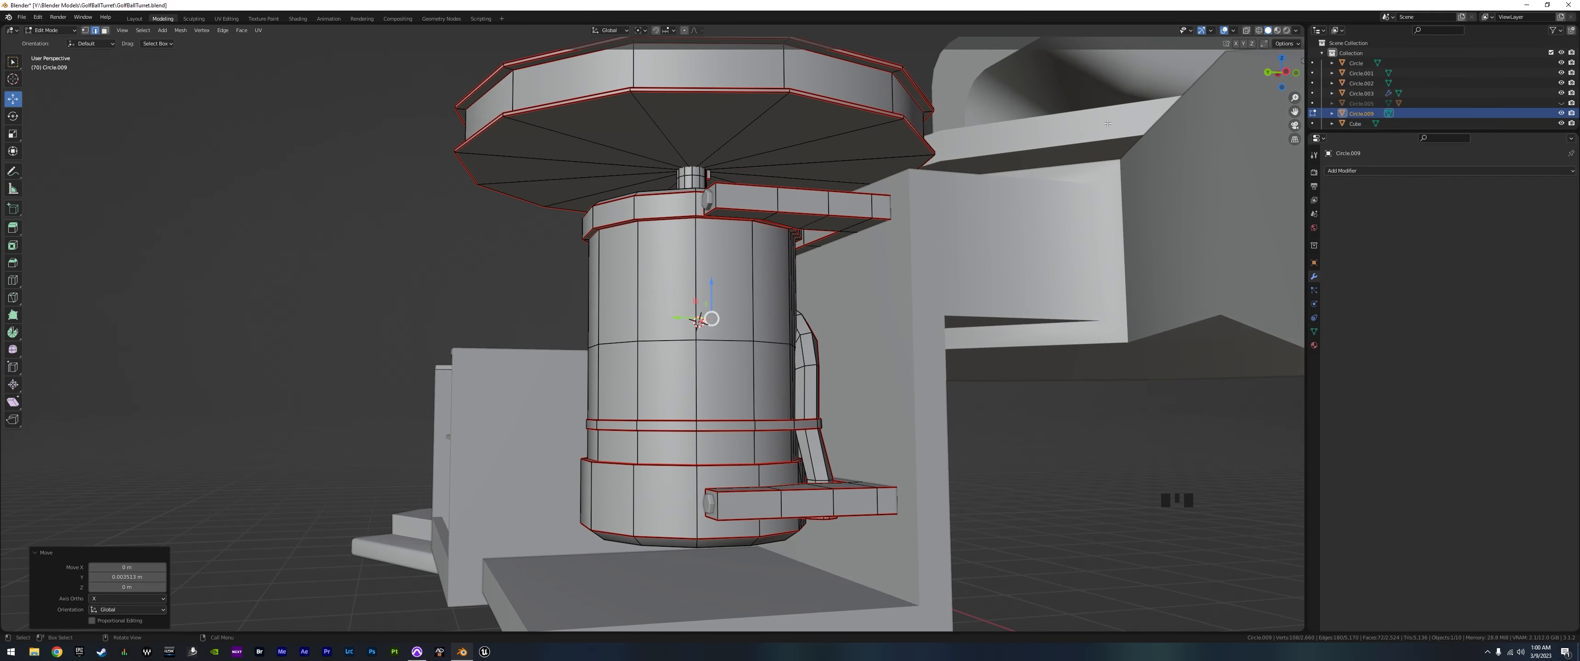
# - Mark a seam along the cable's lengthwise edge loop, with X-ray enabled to reach it
pyautogui.click(1247, 29)
pyautogui.moveTo(920, 184); pyautogui.dragTo(415, 195, button='middle')
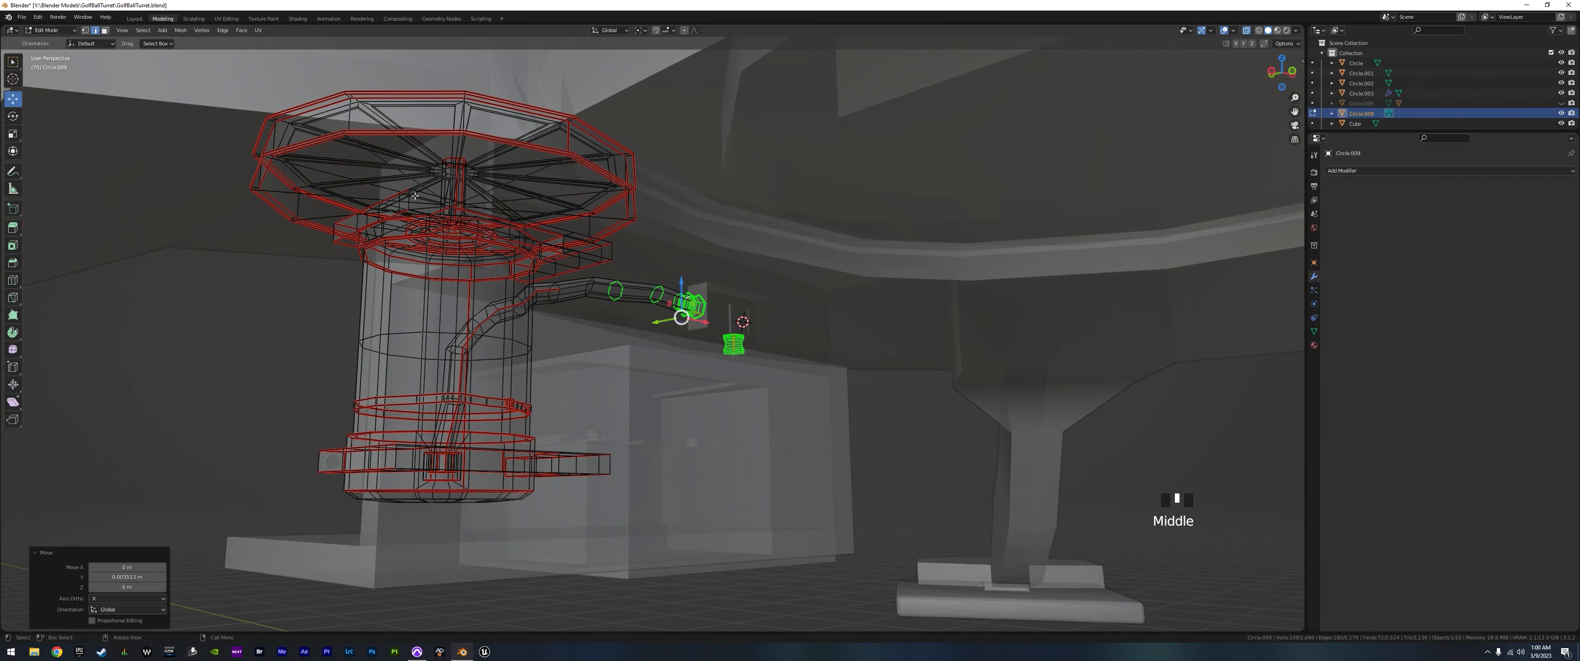
pyautogui.keyDown('alt'); pyautogui.click(581, 285); pyautogui.keyUp('alt')
pyautogui.hotkey('ctrl', 'e')
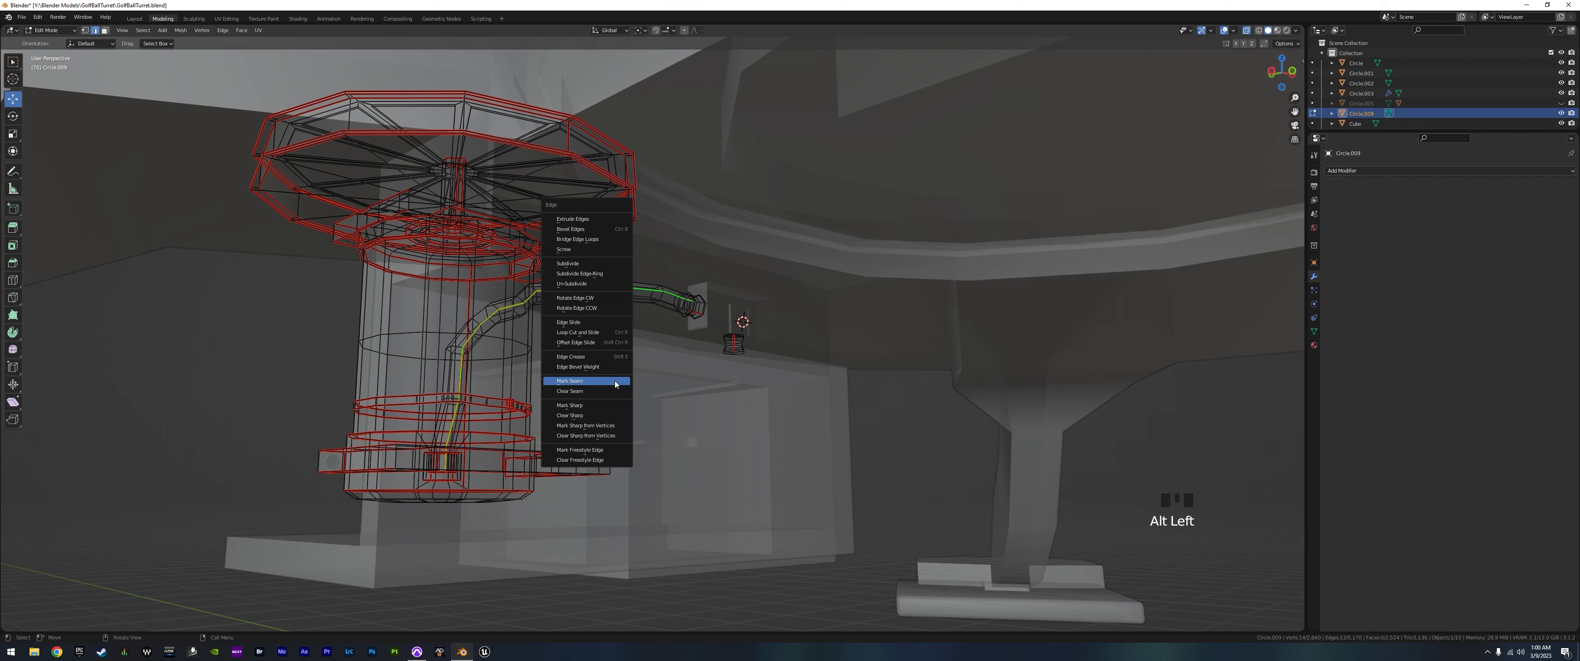
pyautogui.click(585, 385)
# - Move the cable's edge loop at the kink above the bend to smooth the curve in front of the motor
pyautogui.moveTo(585, 385); pyautogui.dragTo(456, 515, button='middle')
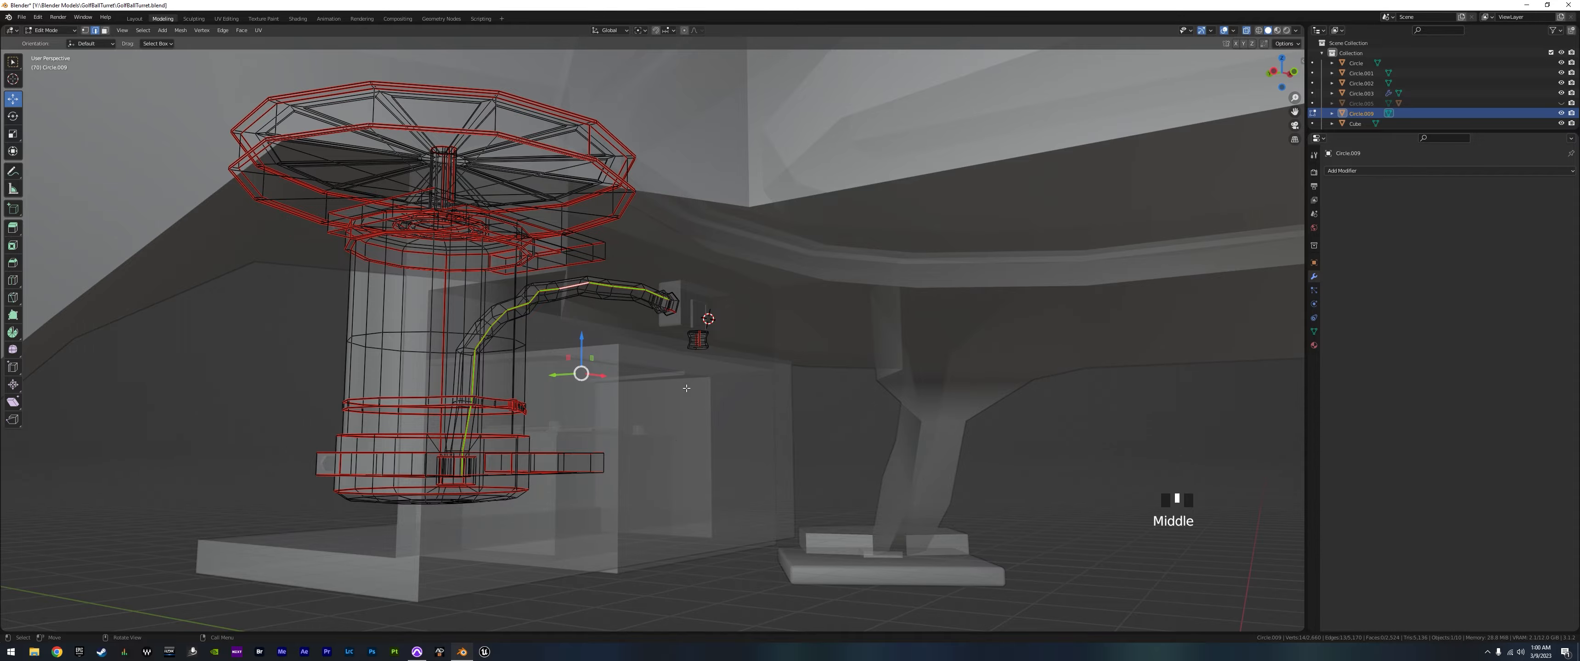
pyautogui.moveTo(686, 388); pyautogui.dragTo(818, 453, button='middle')
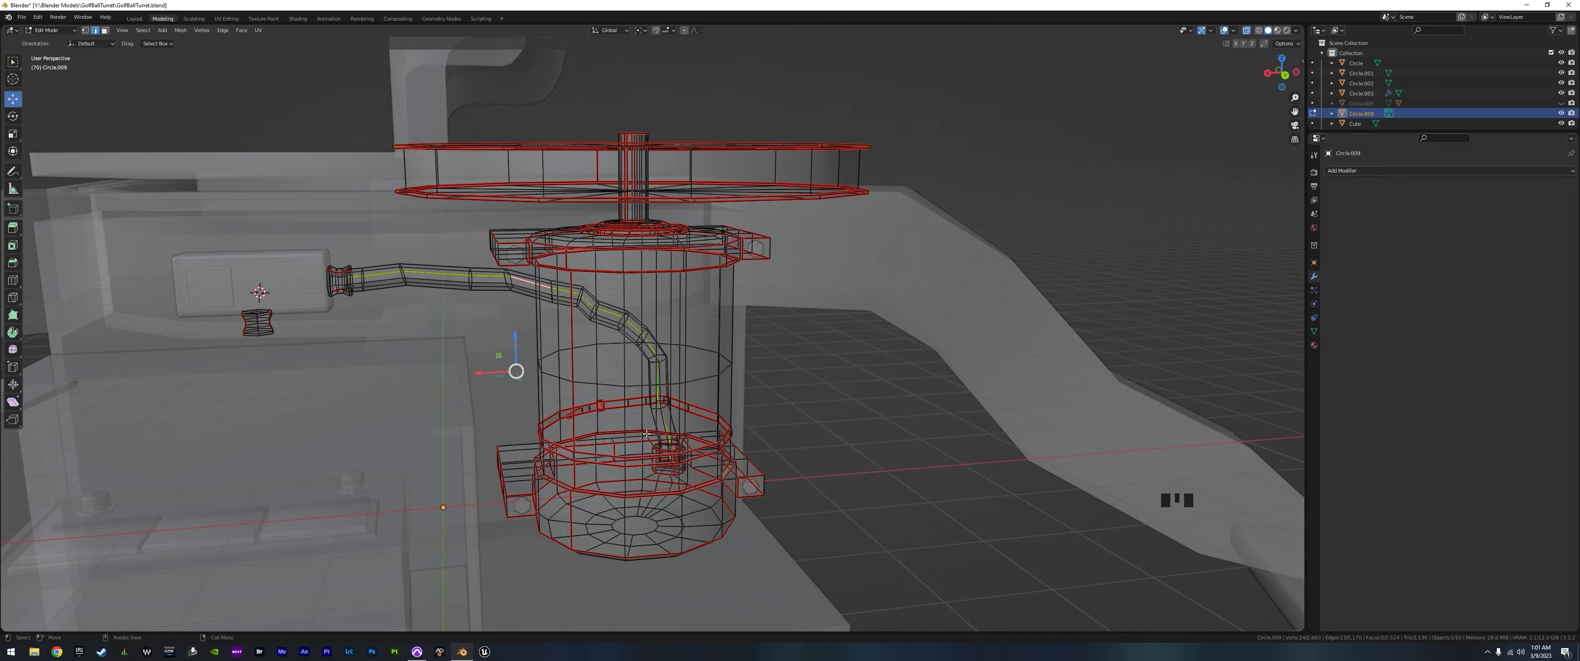
pyautogui.moveTo(439, 405); pyautogui.dragTo(485, 283, button='middle')
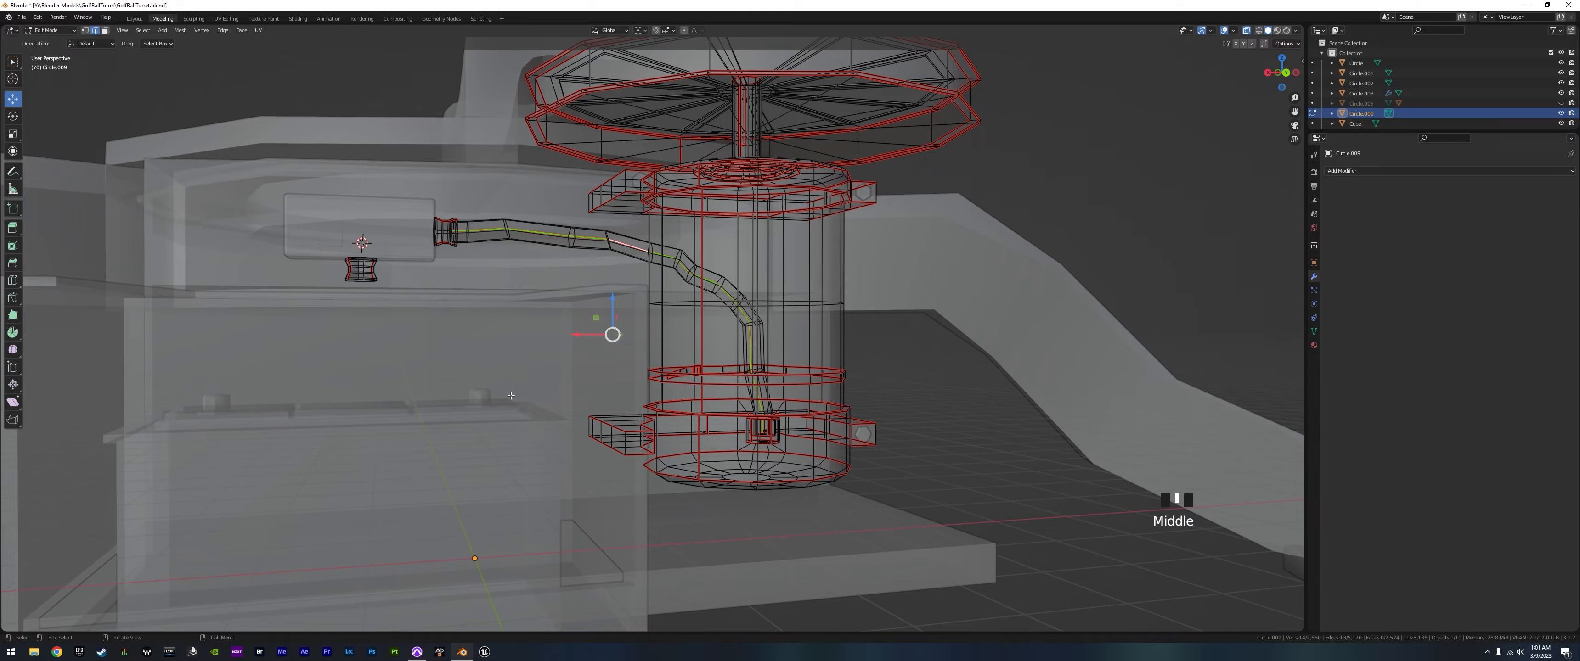
pyautogui.scroll(-2, 560, 377)
pyautogui.moveTo(560, 377); pyautogui.dragTo(641, 377, button='middle')
pyautogui.scroll(2, 534, 382)
pyautogui.scroll(-2, 606, 374)
pyautogui.scroll(-1, 607, 374)
pyautogui.scroll(-1, 584, 393)
pyautogui.moveTo(662, 388); pyautogui.dragTo(592, 370, button='middle')
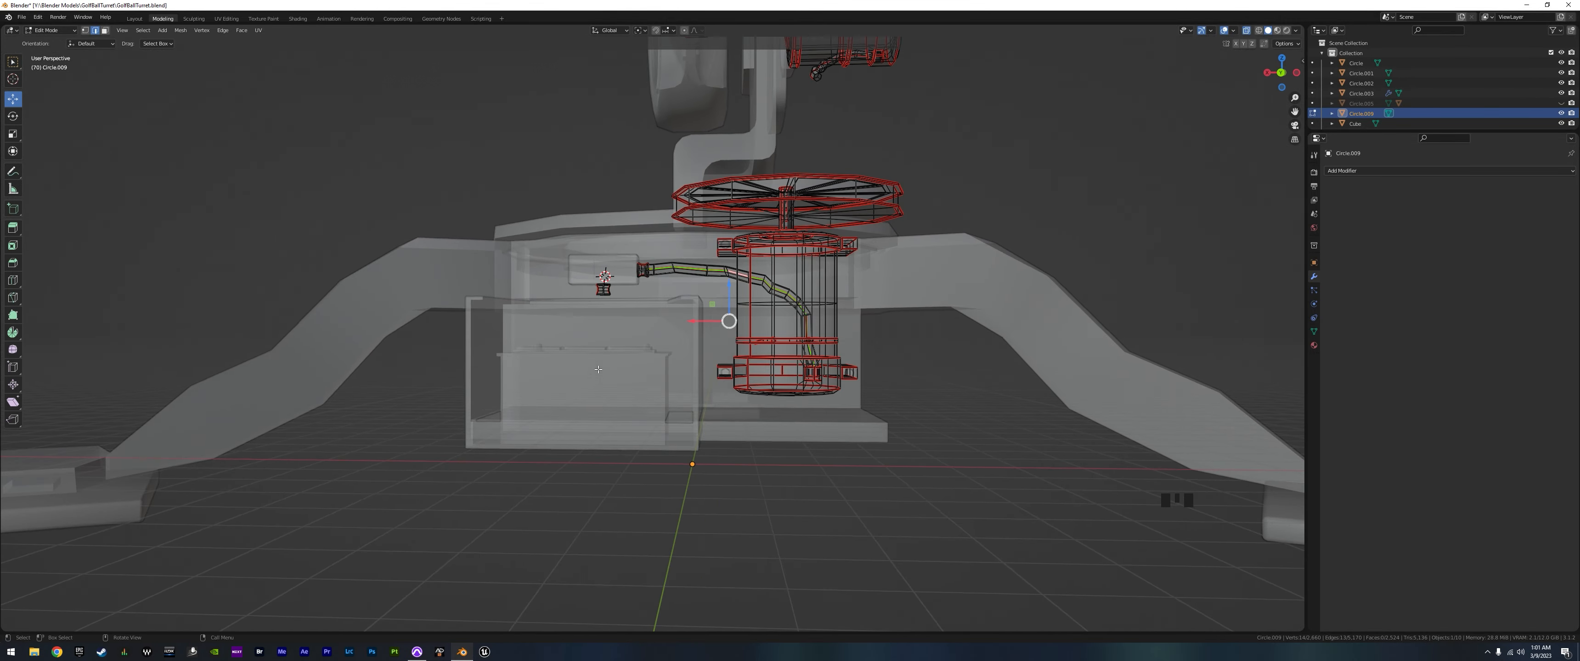
pyautogui.scroll(2, 852, 334)
pyautogui.keyDown('shift'); pyautogui.moveTo(857, 332); pyautogui.dragTo(700, 367, button='middle'); pyautogui.keyUp('shift')
pyautogui.scroll(4, 667, 411)
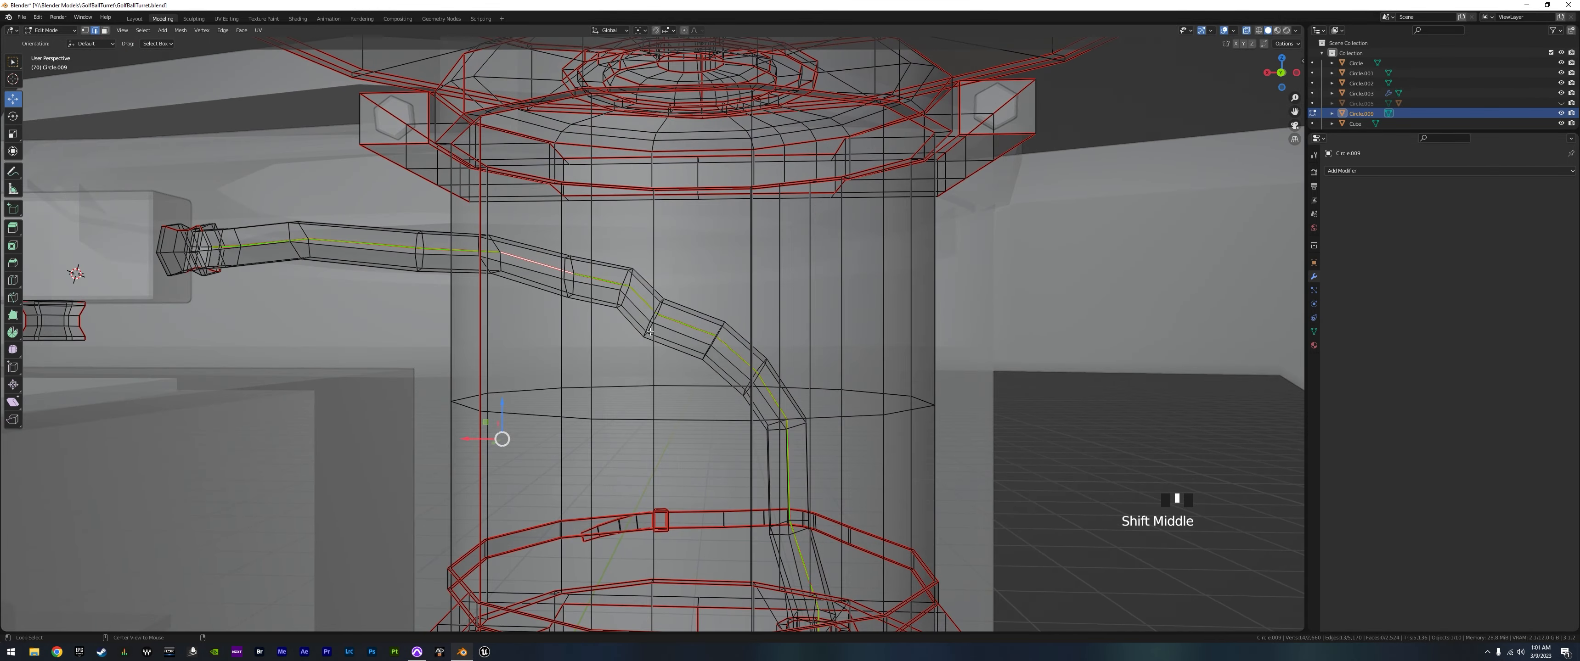
pyautogui.keyDown('alt'); pyautogui.click(649, 324); pyautogui.keyUp('alt')
pyautogui.moveTo(657, 320); pyautogui.dragTo(669, 309)
pyautogui.moveTo(698, 469); pyautogui.dragTo(630, 394, button='middle')
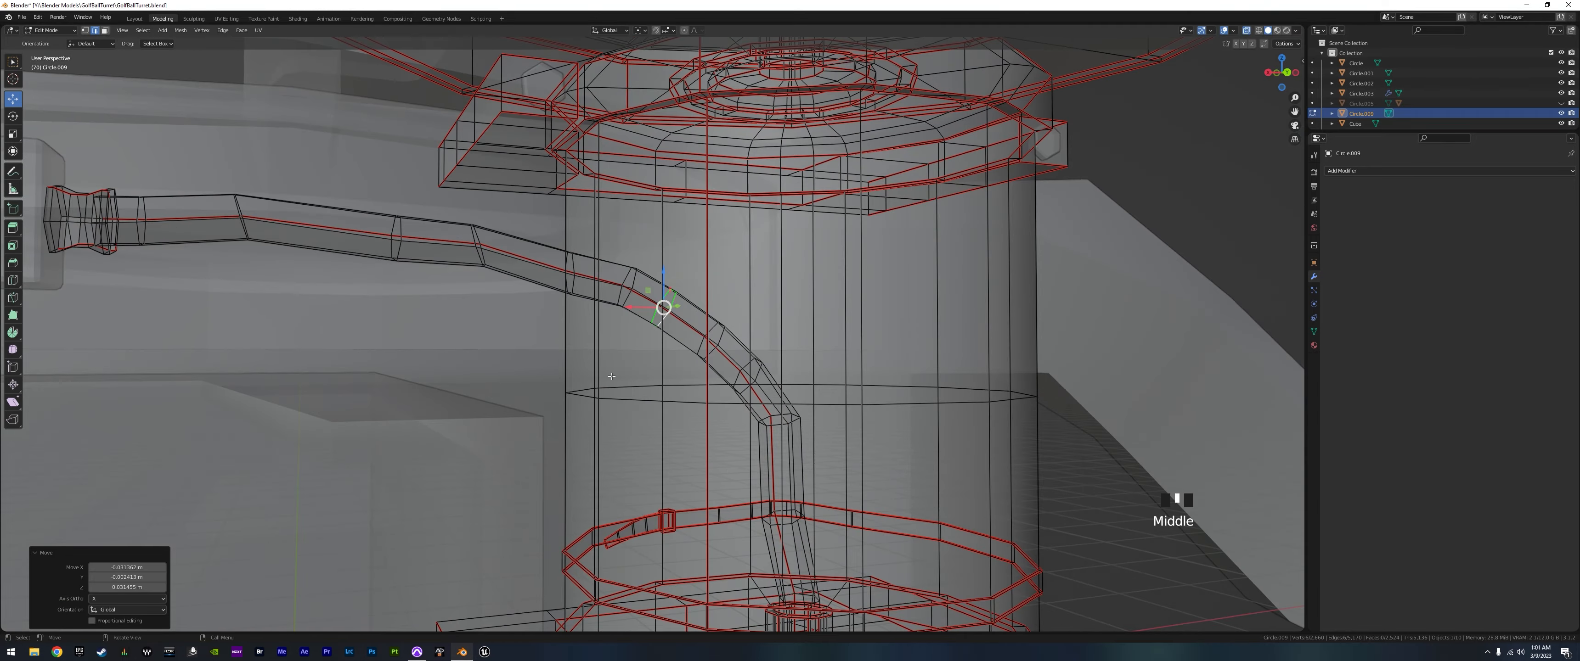
# - Raise the next cable loop toward the wall box so the bend starts more evenly at the motor's edge
pyautogui.moveTo(571, 286); pyautogui.dragTo(702, 407, button='middle')
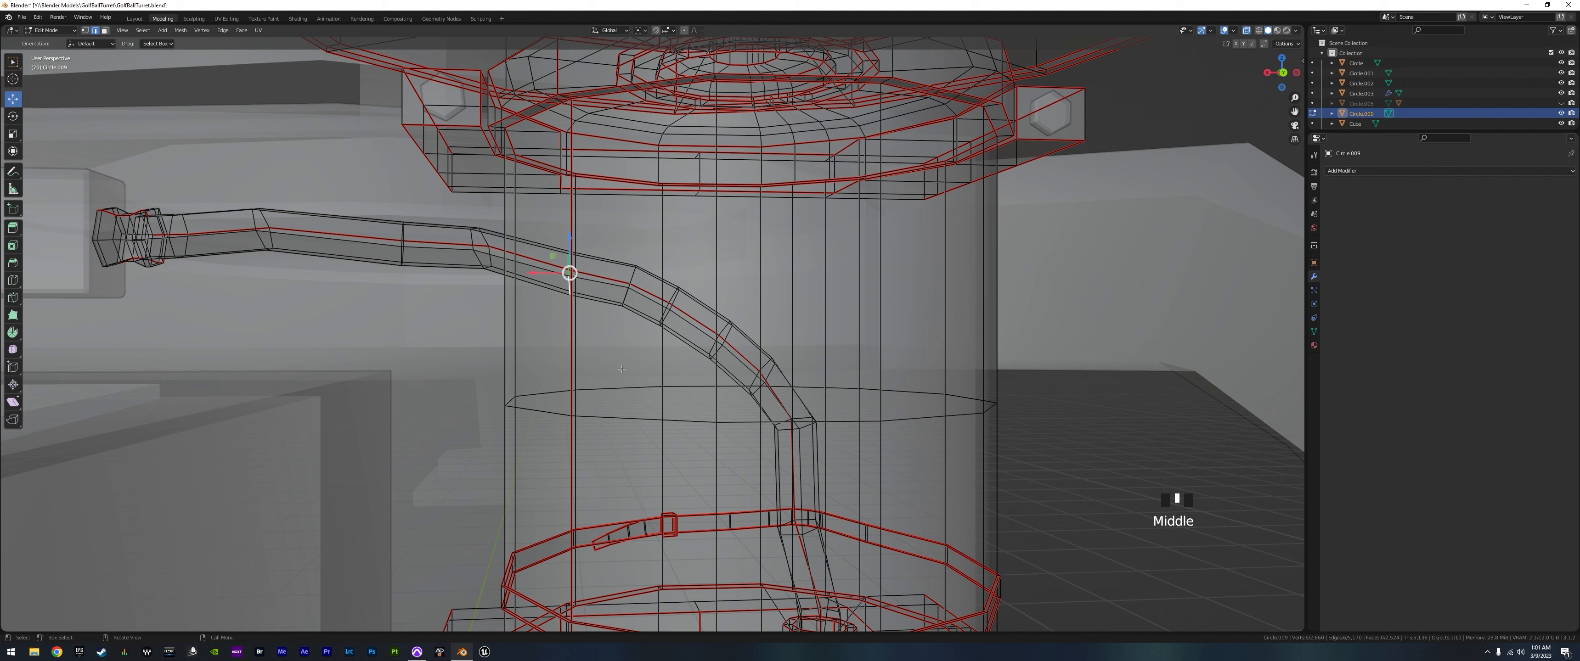
pyautogui.press('g')
pyautogui.click(645, 360)
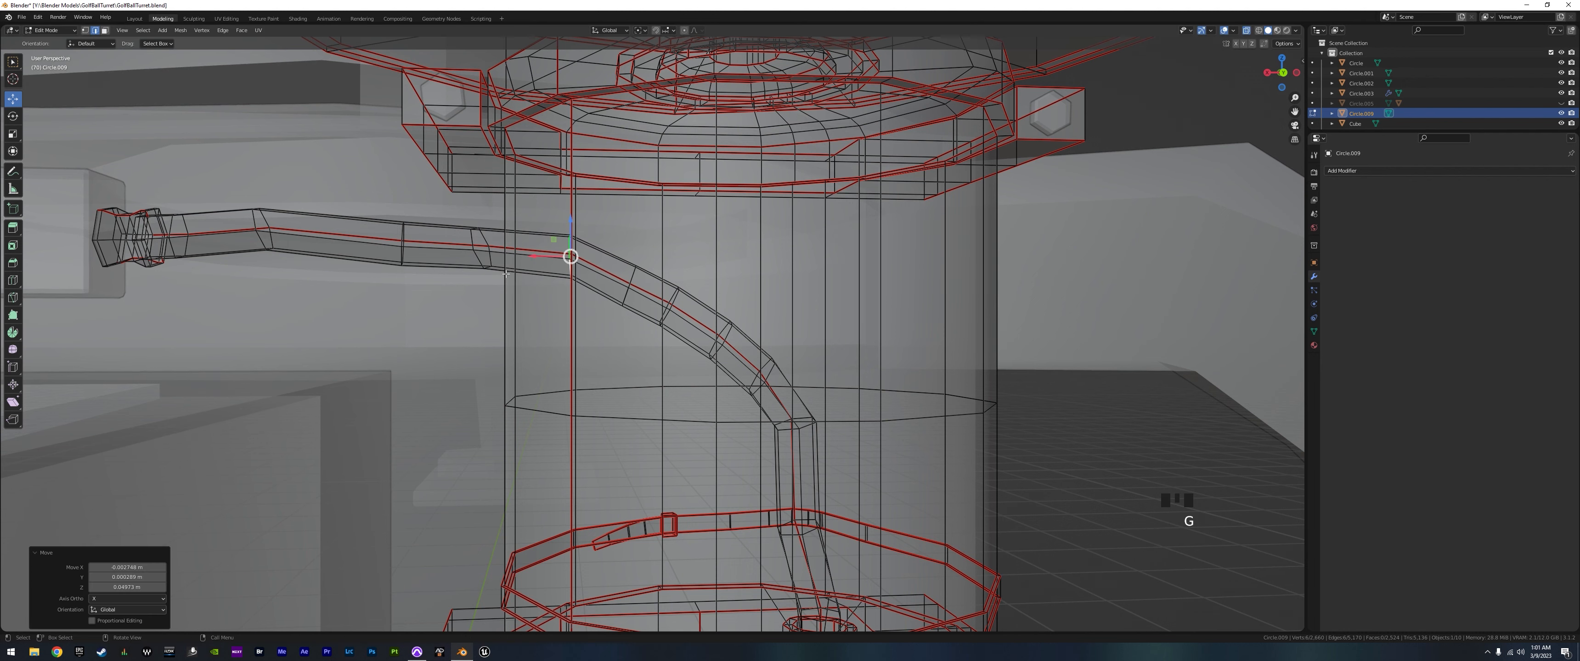
# - Select the neighbouring loop on the straight cable section and rotate it about Z and Y to face along the cable
pyautogui.keyDown('alt'); pyautogui.click(474, 260); pyautogui.keyUp('alt')
pyautogui.keyDown('alt'); pyautogui.click(477, 255); pyautogui.keyUp('alt')
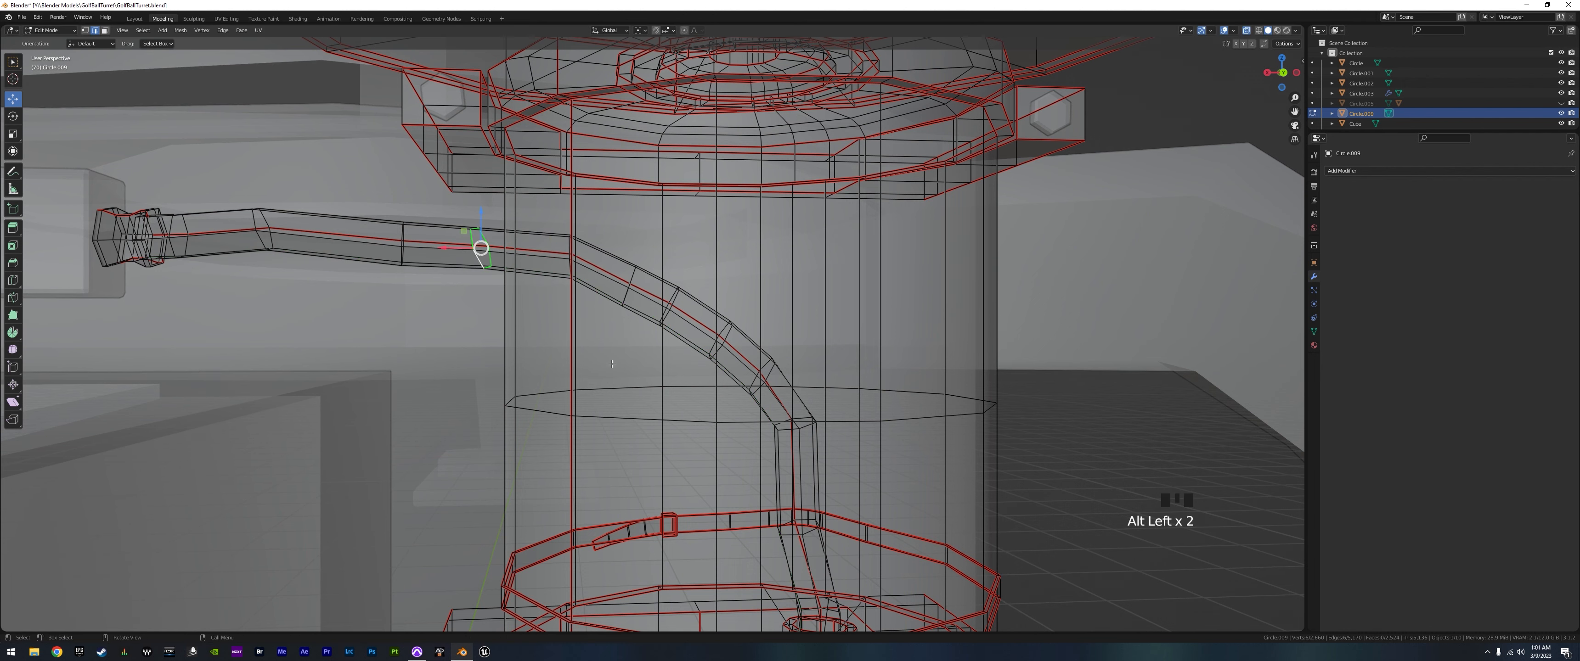
pyautogui.press('r')
pyautogui.press('z')
pyautogui.click(559, 358)
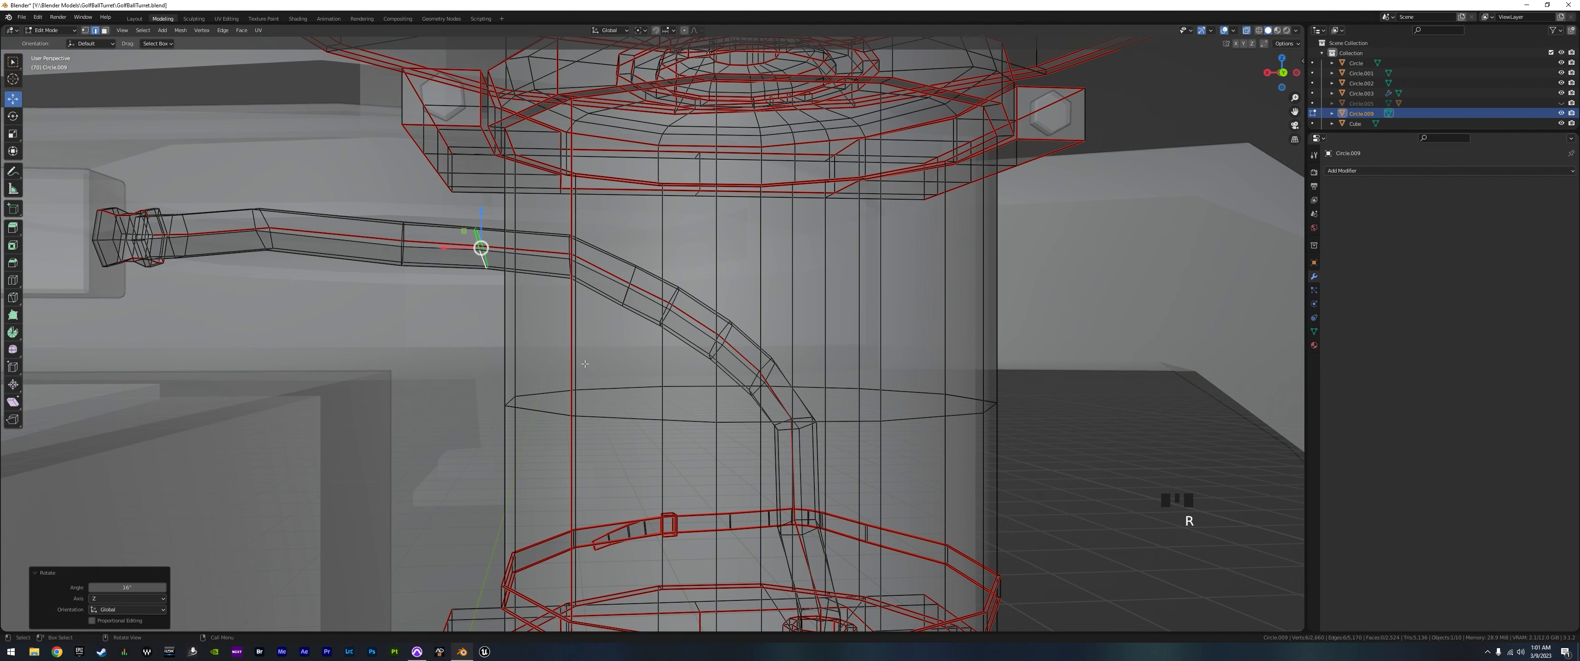
pyautogui.press('r')
pyautogui.press('x')
pyautogui.press('y')
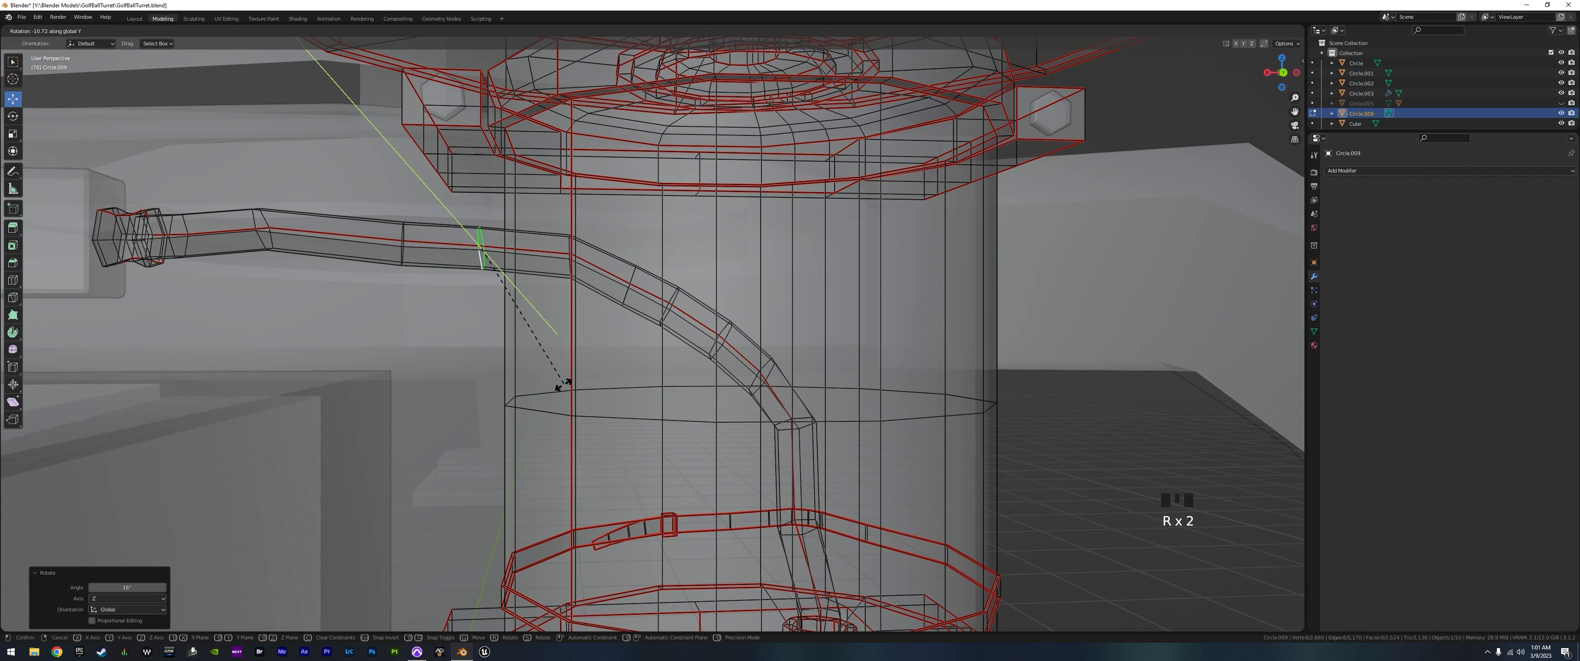
pyautogui.click(543, 392)
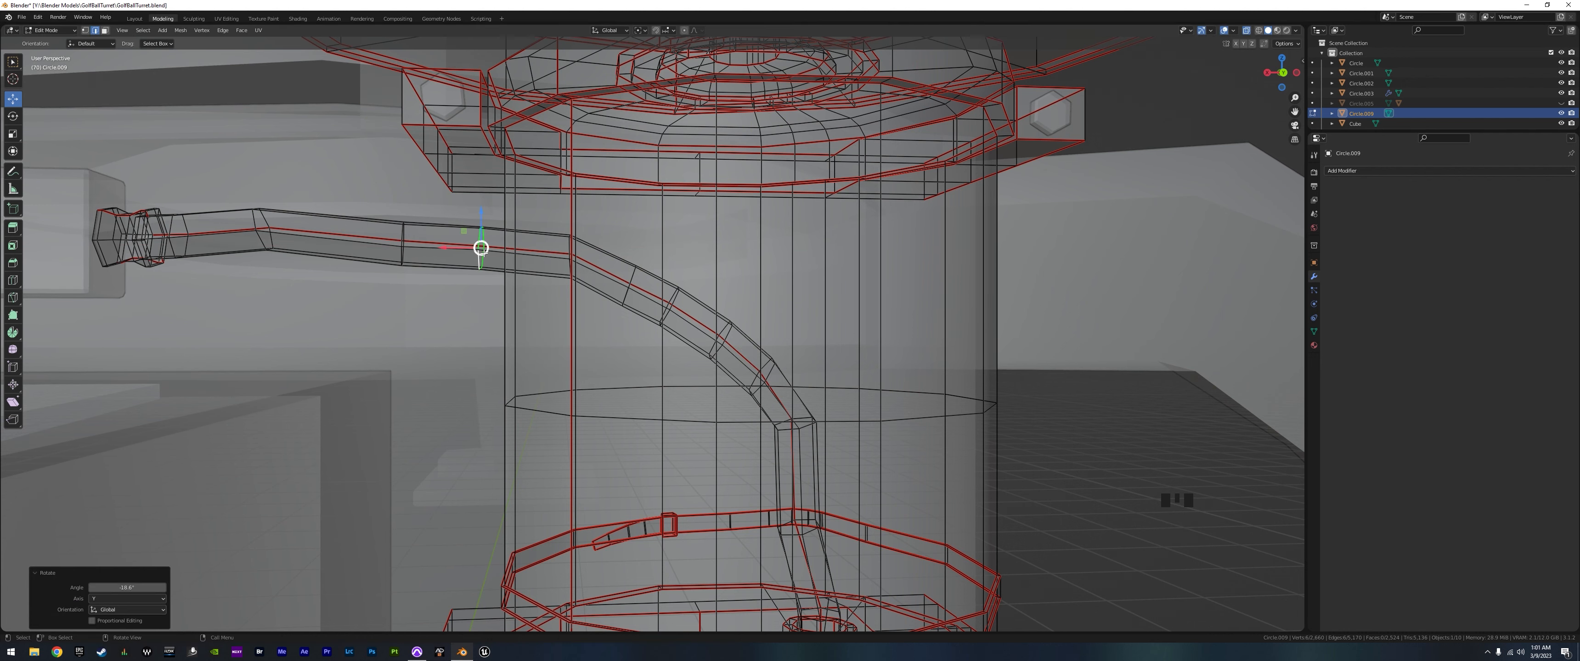
# - Reposition the loops on the cable's straight section between the motor and the wall box
pyautogui.moveTo(481, 248); pyautogui.dragTo(408, 236)
pyautogui.keyDown('alt'); pyautogui.click(405, 251); pyautogui.keyUp('alt')
pyautogui.moveTo(481, 374)
pyautogui.mouseDown(button='middle')
pyautogui.moveTo(526, 385)
pyautogui.moveTo(509, 418)
pyautogui.moveTo(518, 356)
pyautogui.mouseUp(button='middle')
pyautogui.scroll(-3, 525, 385)
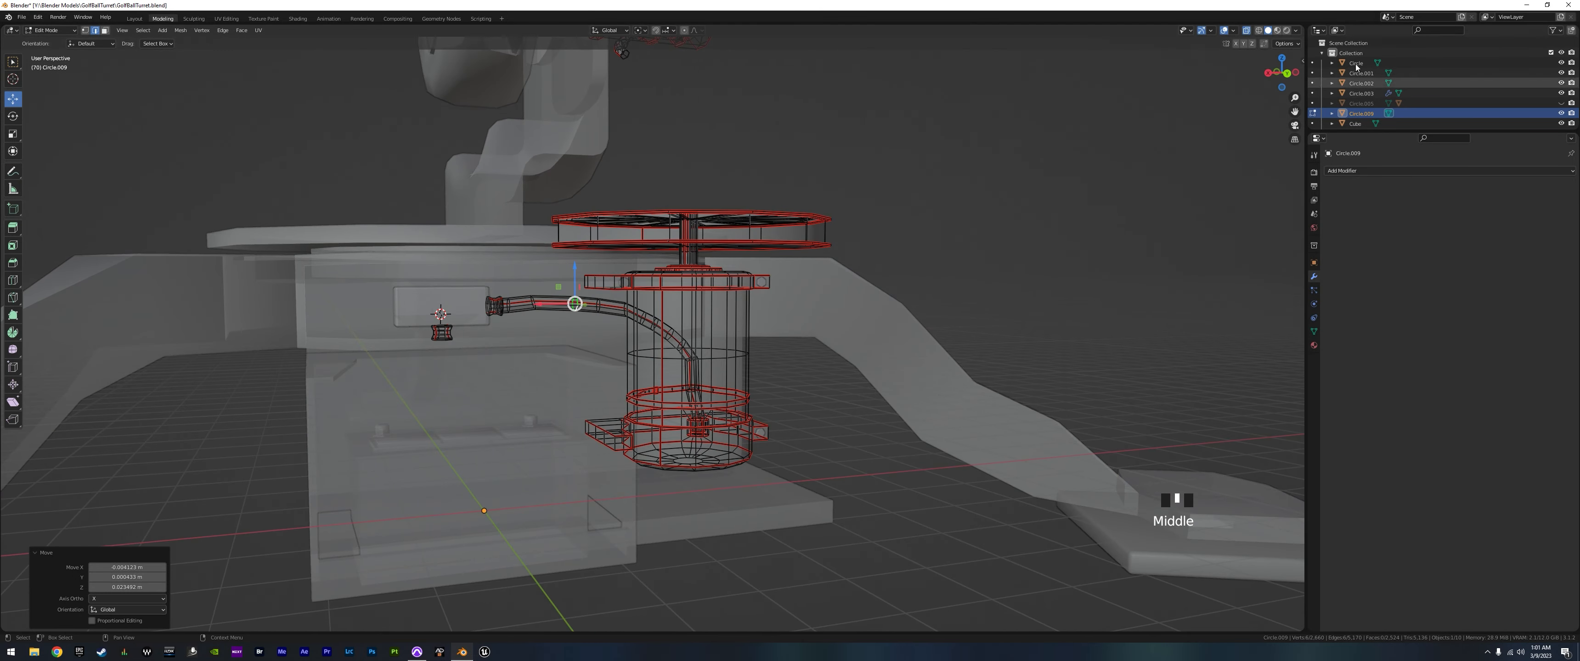
# - Turn off X-ray and leave Edit Mode to check the cable's run from the motor to the box
pyautogui.click(1246, 32)
pyautogui.scroll(-1, 669, 406)
pyautogui.moveTo(668, 417); pyautogui.dragTo(663, 373, button='middle')
pyautogui.press('Tab')
pyautogui.scroll(2, 664, 373)
pyautogui.scroll(3, 562, 320)
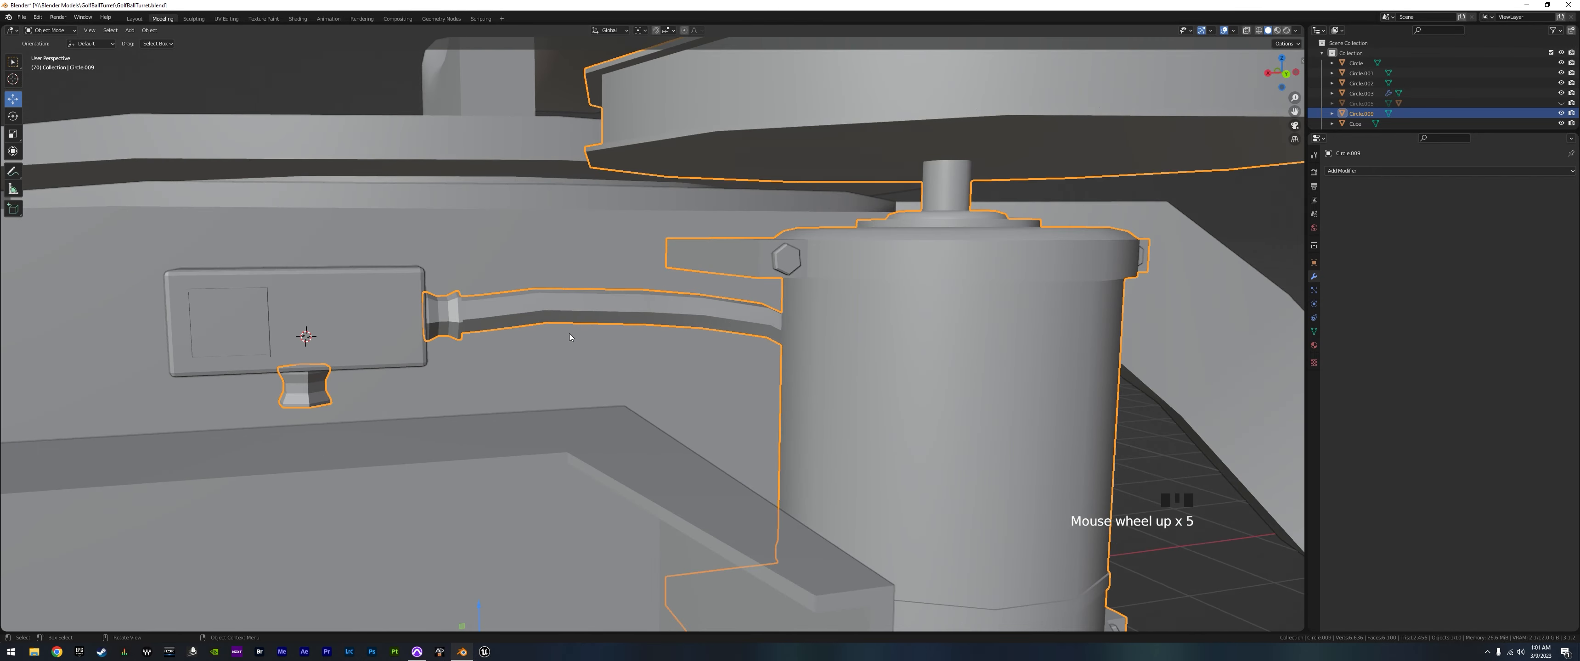
pyautogui.scroll(-6, 390, 365)
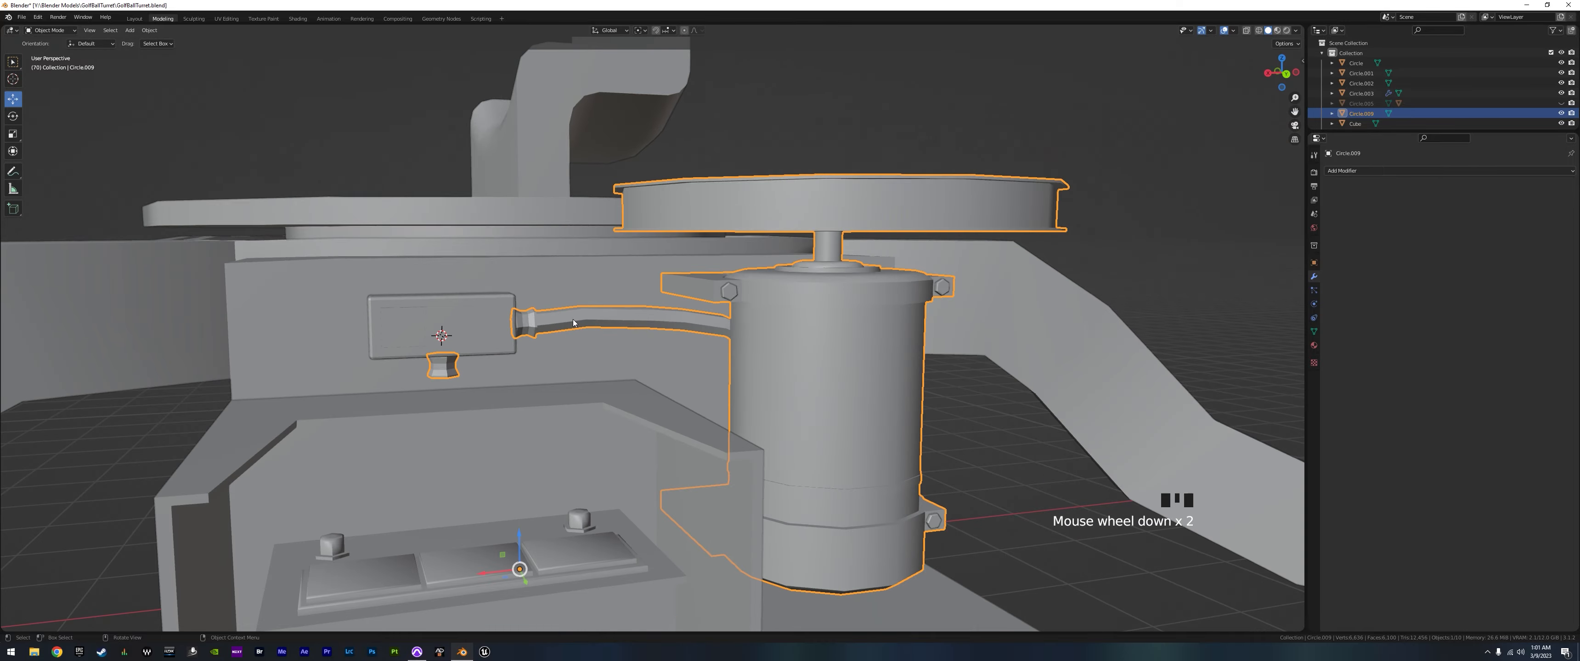
# - Edit the motor mesh again and shift two neighbouring loops of the cable's bend along Y, away from the motor
pyautogui.moveTo(613, 334); pyautogui.dragTo(671, 381, button='middle')
pyautogui.scroll(2, 509, 366)
pyautogui.scroll(3, 576, 370)
pyautogui.press('Tab')
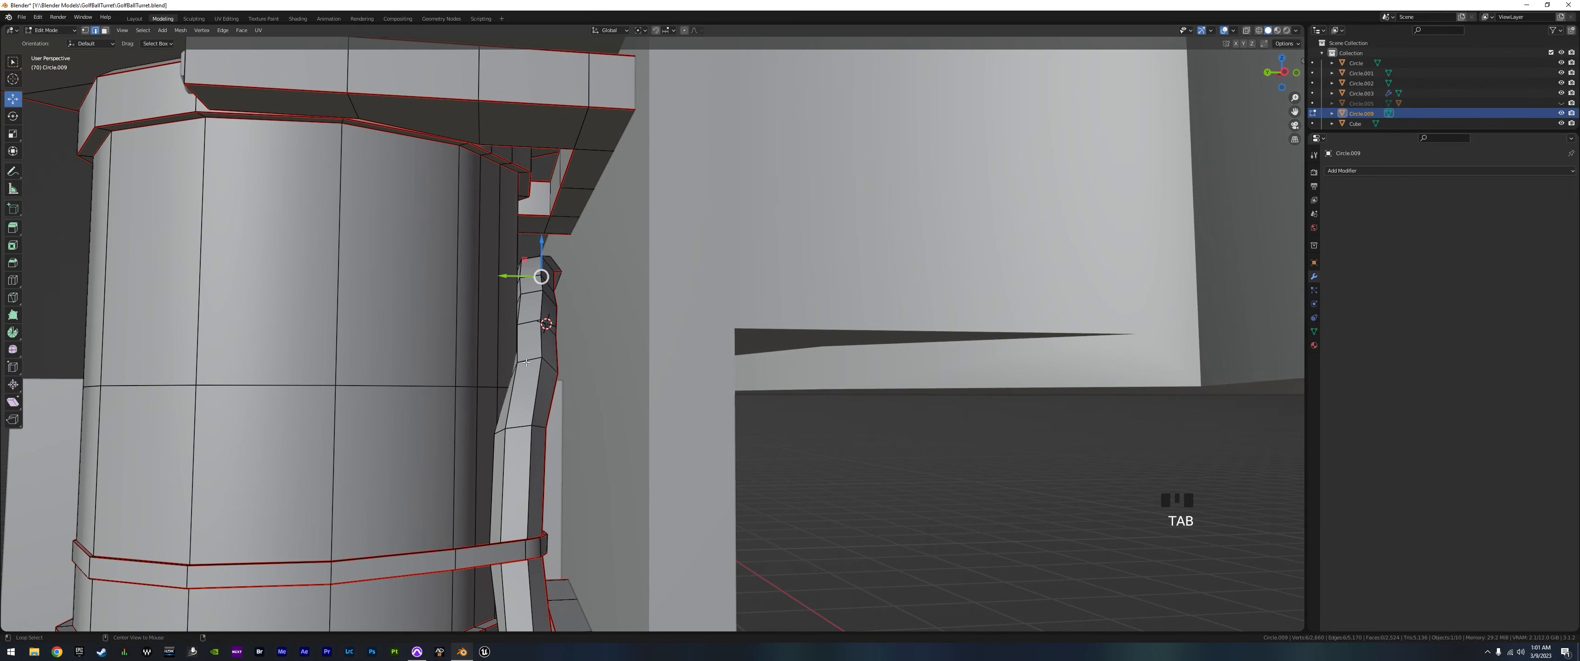
pyautogui.keyDown('alt'); pyautogui.click(526, 363); pyautogui.keyUp('alt')
pyautogui.keyDown('alt'); pyautogui.click(523, 425); pyautogui.keyUp('alt')
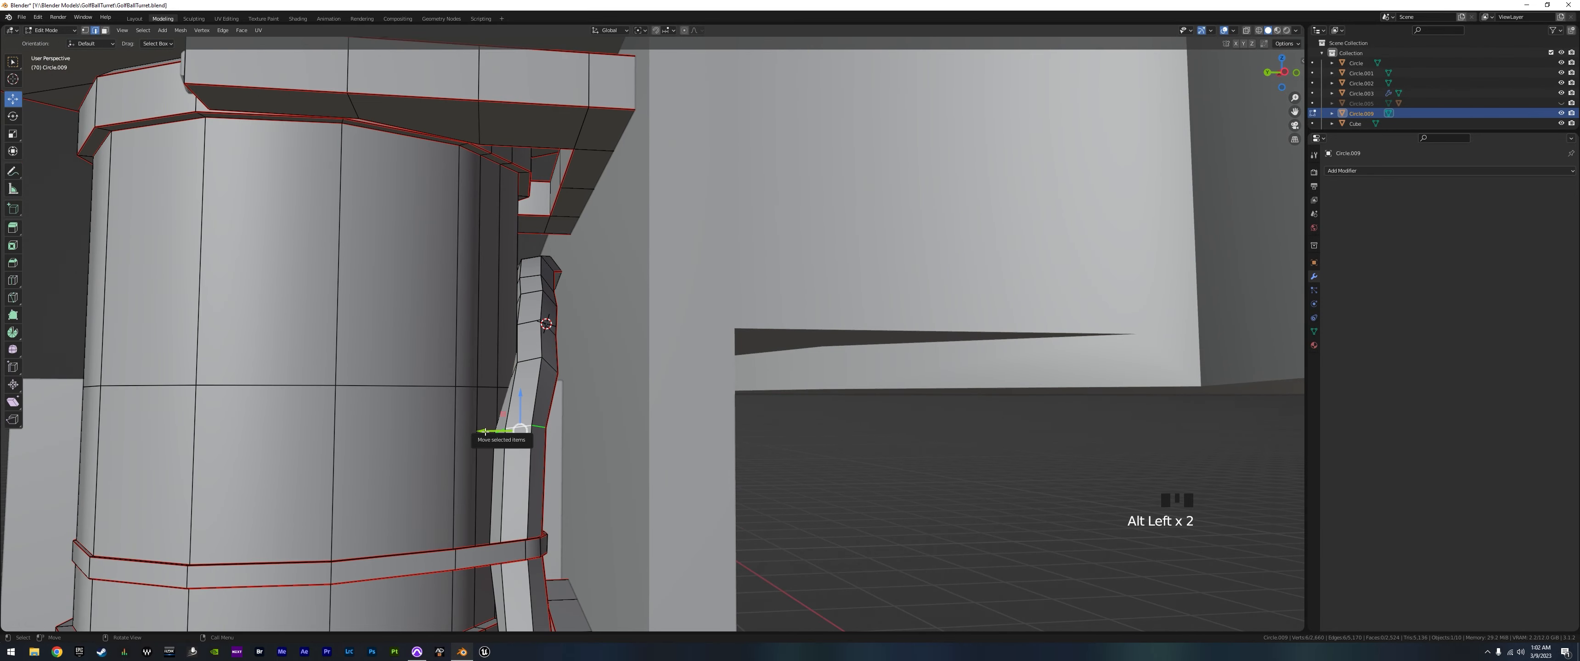
pyautogui.keyDown('alt'); pyautogui.keyDown('shift'); pyautogui.click(528, 381); pyautogui.keyUp('shift'); pyautogui.keyUp('alt')
pyautogui.moveTo(491, 396); pyautogui.dragTo(497, 396)
# - Shift the cable's upper loops along Y to line them up with the bend below
pyautogui.keyDown('alt'); pyautogui.click(523, 332); pyautogui.keyUp('alt')
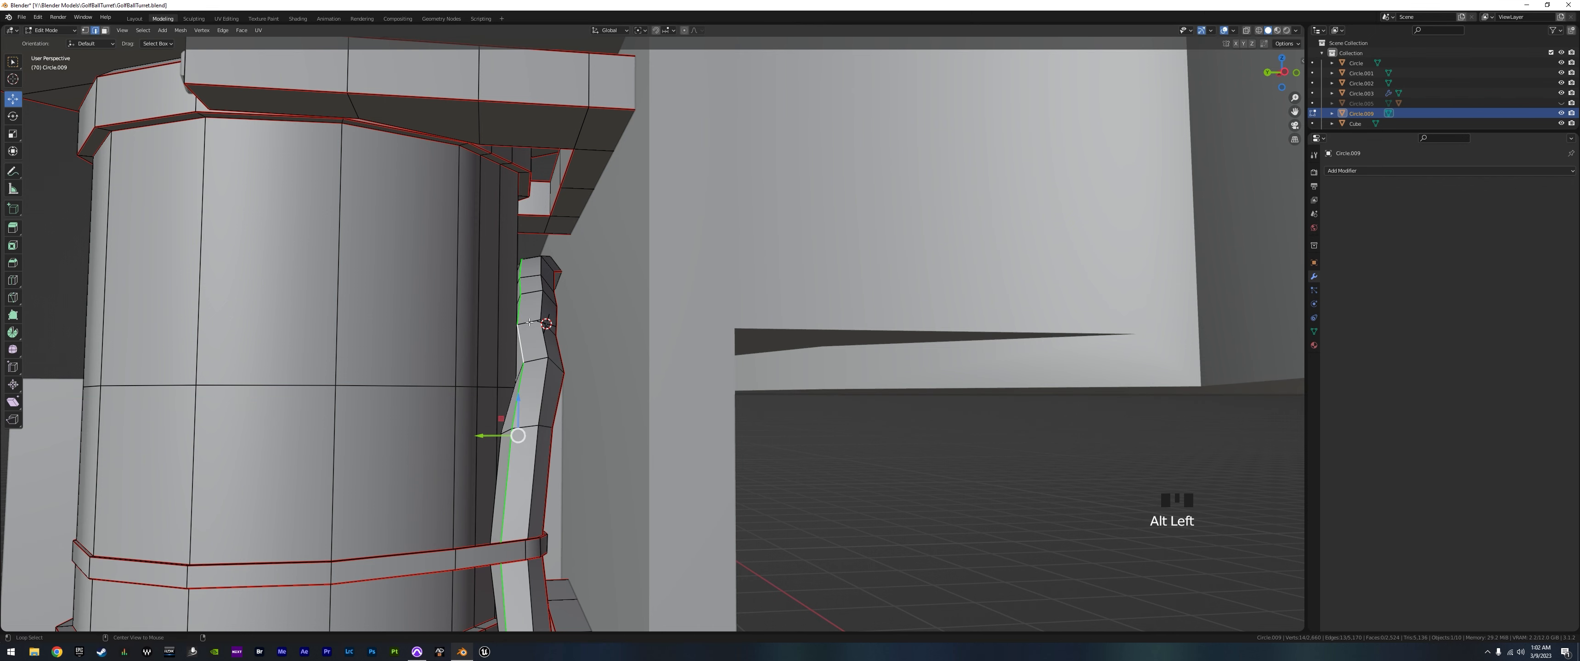
pyautogui.keyDown('alt'); pyautogui.click(526, 325); pyautogui.keyUp('alt')
pyautogui.keyDown('alt'); pyautogui.keyDown('shift'); pyautogui.click(522, 329); pyautogui.keyUp('shift'); pyautogui.keyUp('alt')
pyautogui.moveTo(500, 324); pyautogui.dragTo(509, 281)
pyautogui.keyDown('alt'); pyautogui.click(517, 301); pyautogui.keyUp('alt')
pyautogui.keyDown('alt'); pyautogui.click(526, 267); pyautogui.keyUp('alt')
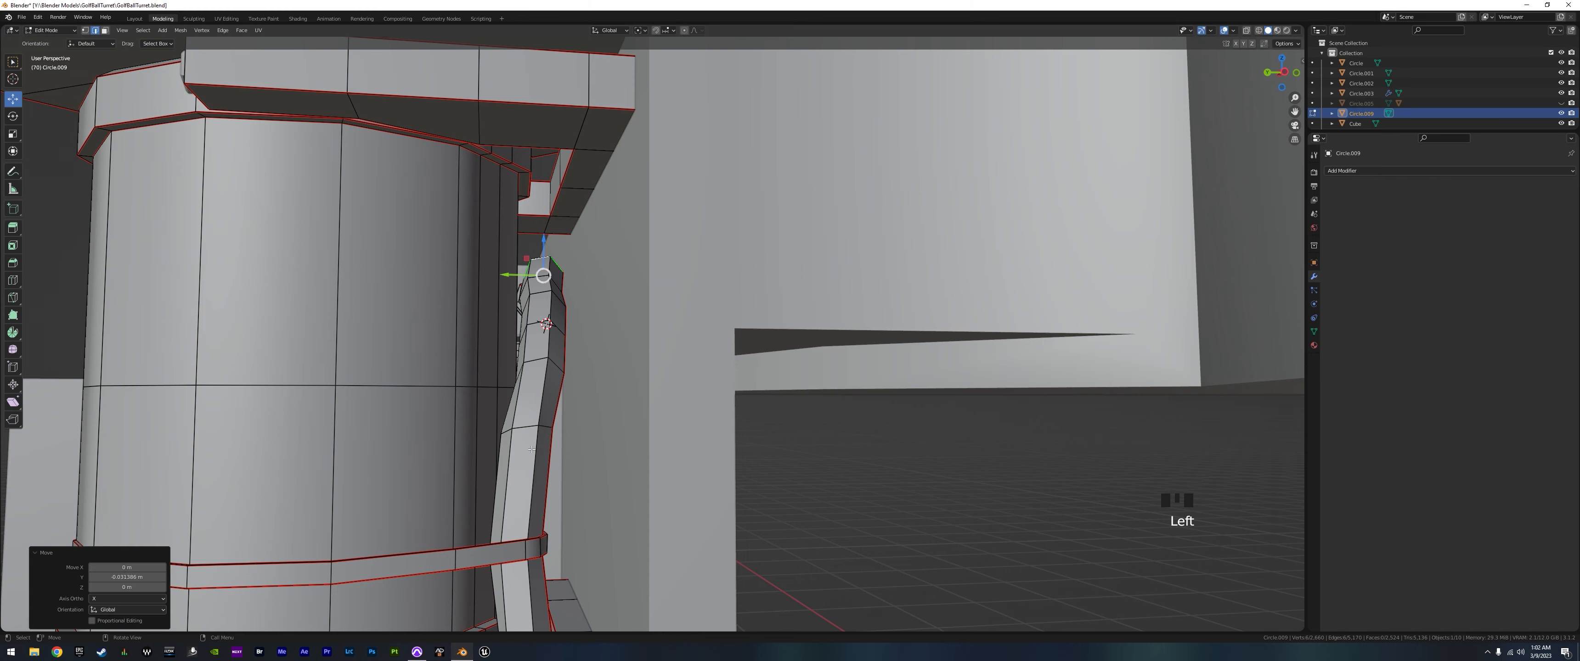
# - Select two loops in the middle of the cable's bend and nudge them about 0.001 m along Y
pyautogui.moveTo(509, 281); pyautogui.dragTo(585, 426, button='middle')
pyautogui.keyDown('alt'); pyautogui.click(580, 381); pyautogui.keyUp('alt')
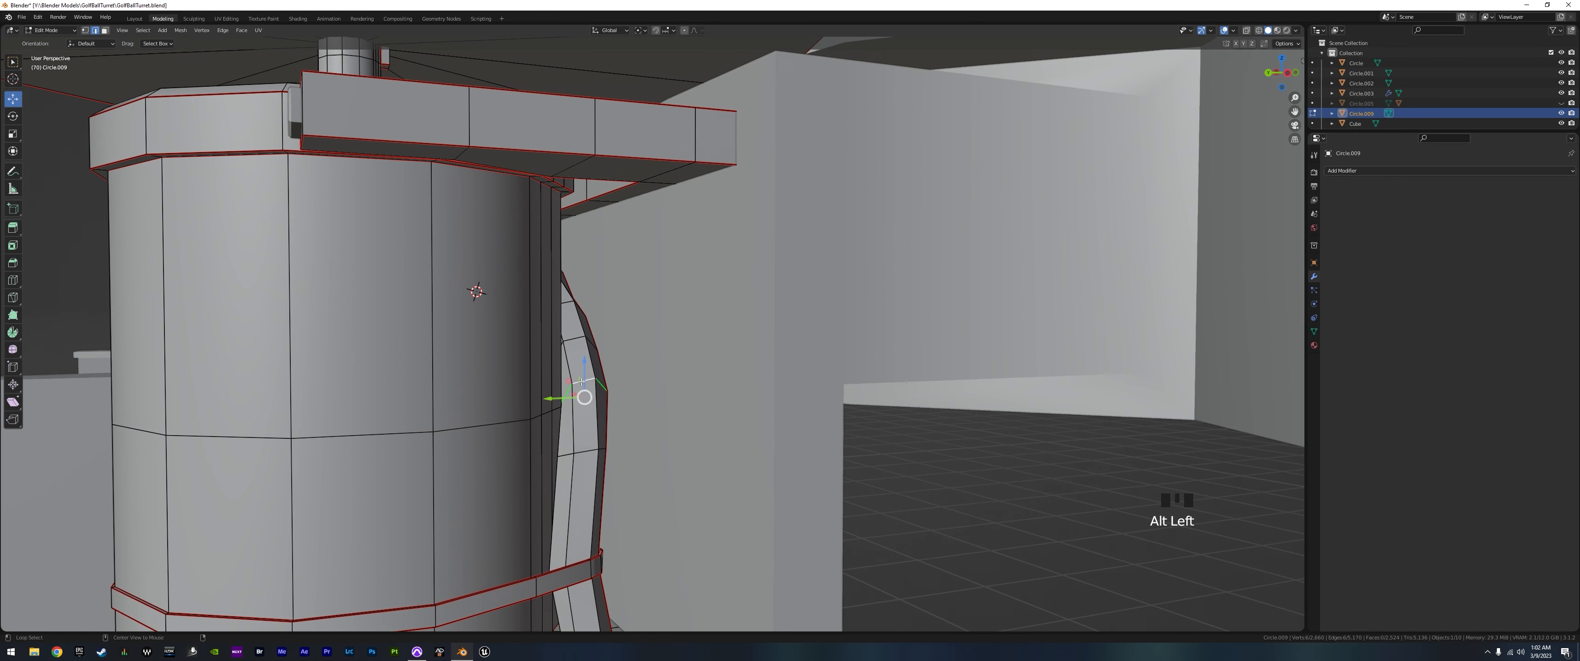
pyautogui.keyDown('alt'); pyautogui.keyDown('shift'); pyautogui.click(581, 452); pyautogui.keyUp('shift'); pyautogui.keyUp('alt')
pyautogui.moveTo(551, 418); pyautogui.dragTo(550, 418)
# - Inspect the three motors on the turret's upright plate and their short cables from several angles
pyautogui.moveTo(550, 418); pyautogui.dragTo(790, 348, button='middle')
pyautogui.scroll(-4, 642, 509)
pyautogui.scroll(-4, 697, 444)
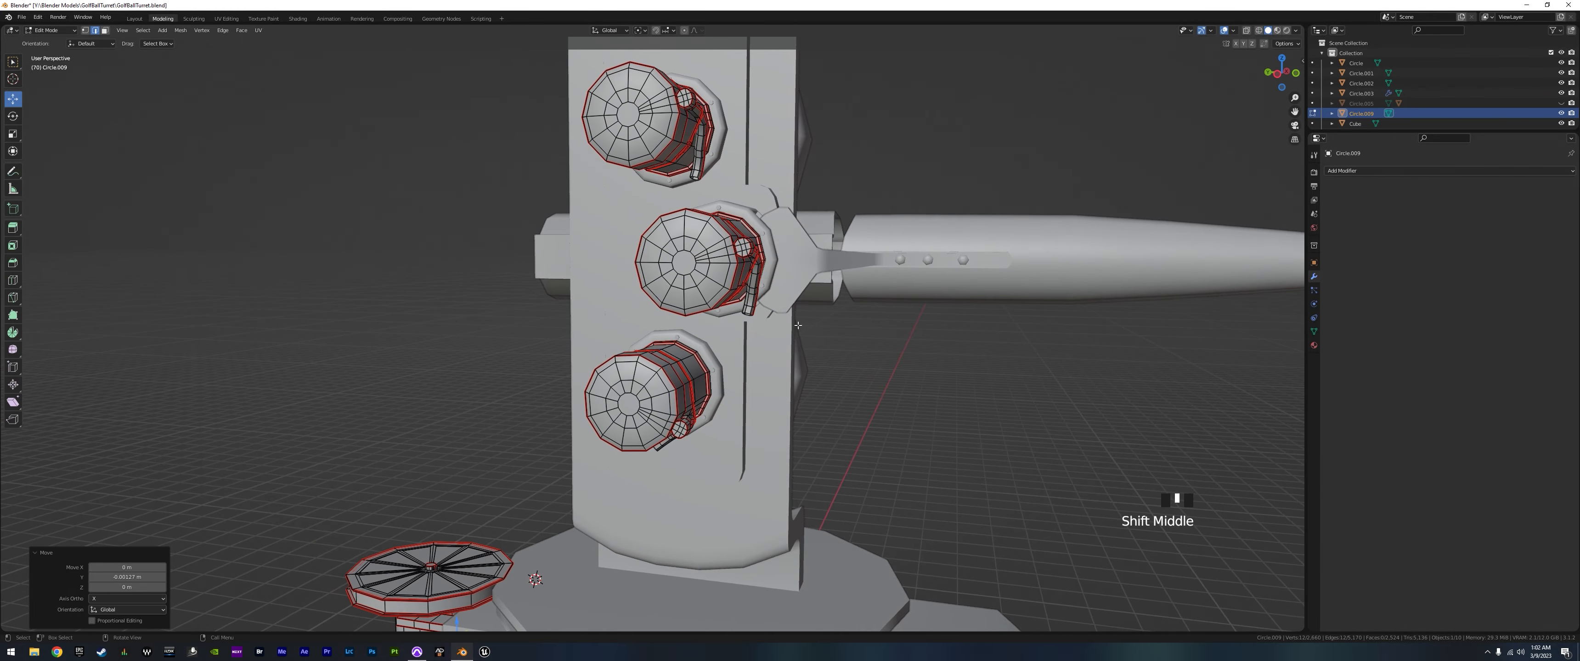
pyautogui.moveTo(695, 255); pyautogui.dragTo(706, 236, button='middle')
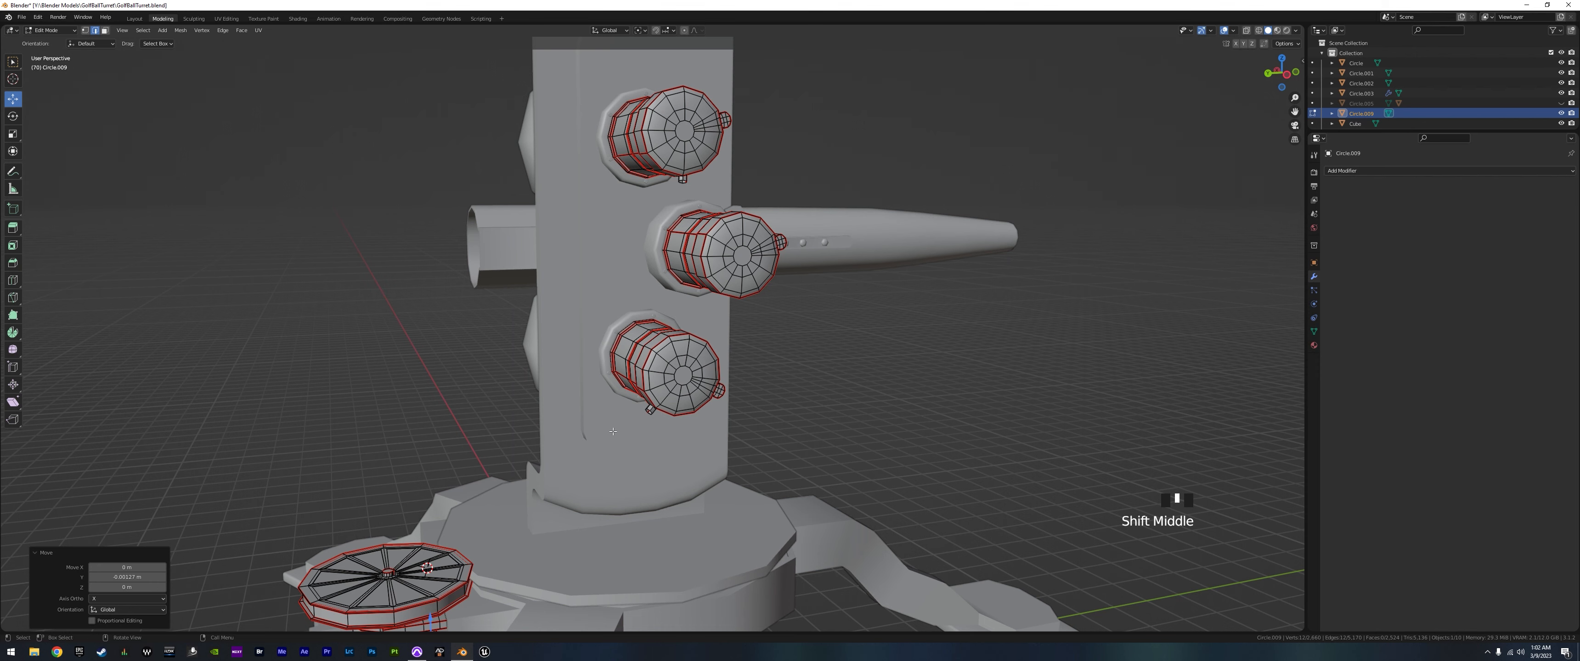
pyautogui.moveTo(650, 557); pyautogui.dragTo(533, 557, button='middle')
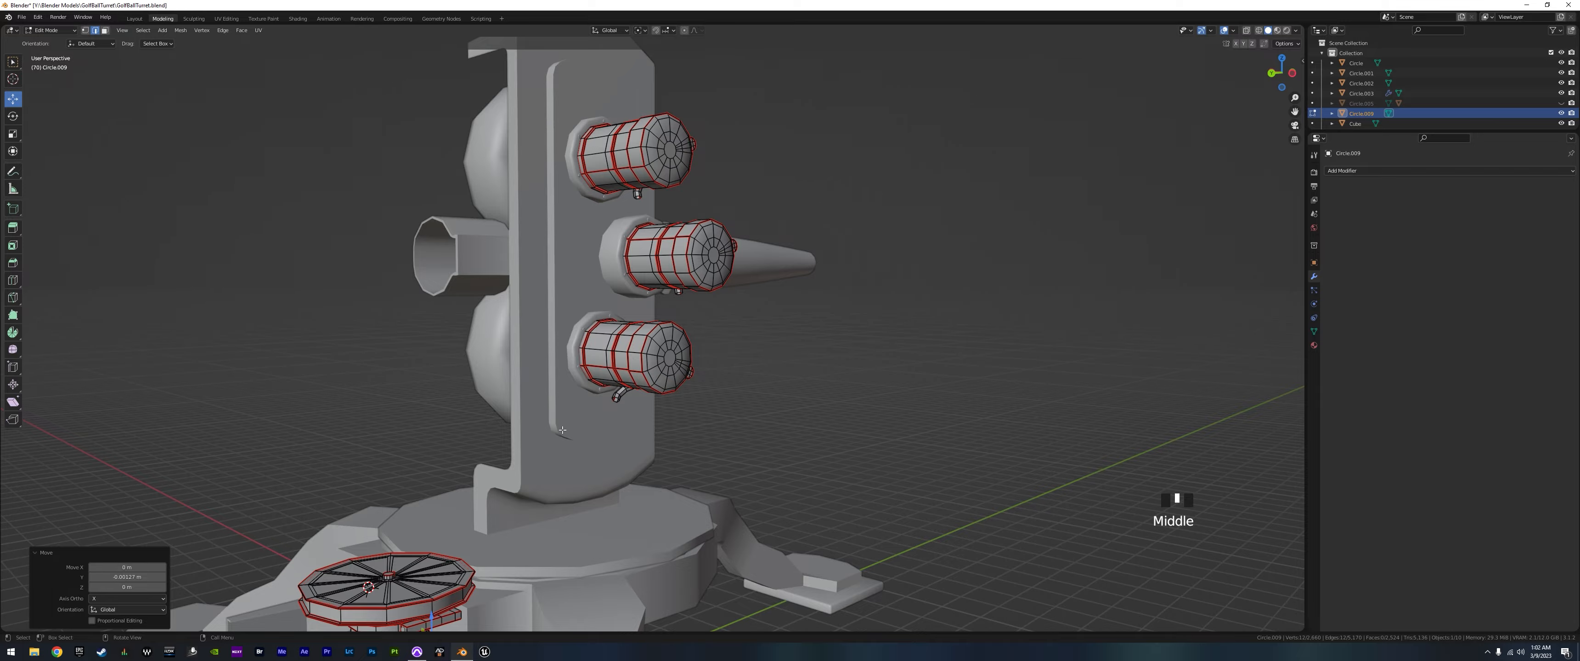
pyautogui.moveTo(562, 430); pyautogui.dragTo(551, 438, button='middle')
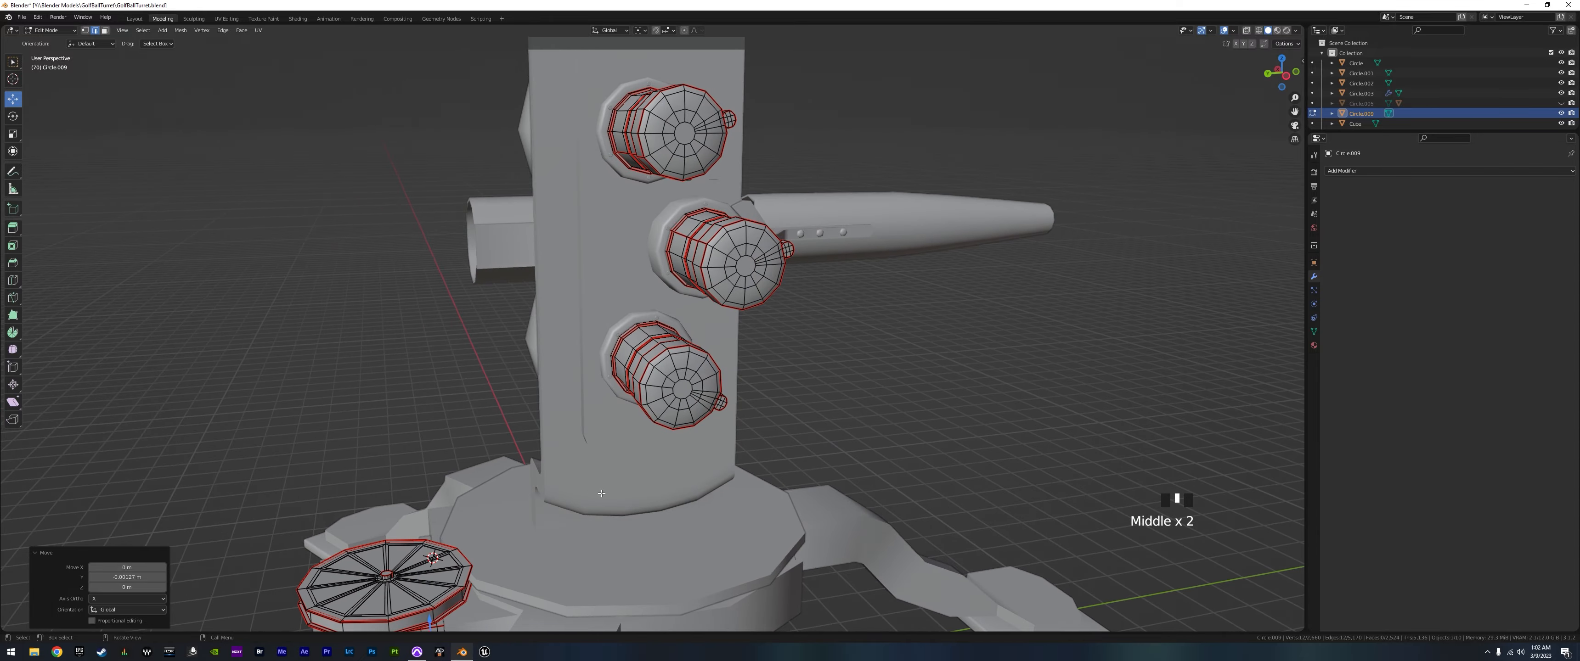
pyautogui.moveTo(601, 493)
pyautogui.mouseDown(button='middle')
pyautogui.moveTo(555, 487)
pyautogui.moveTo(592, 491)
pyautogui.mouseUp(button='middle')
pyautogui.scroll(1, 604, 430)
pyautogui.moveTo(644, 307)
pyautogui.keyDown('shift'); pyautogui.mouseDown(button='middle')
pyautogui.moveTo(616, 344)
pyautogui.moveTo(679, 293)
pyautogui.moveTo(550, 463)
pyautogui.moveTo(616, 417)
pyautogui.moveTo(651, 325)
pyautogui.mouseUp(button='middle'); pyautogui.keyUp('shift')
# - Examine the upright plate, base and base motor together from near and far
pyautogui.scroll(-5, 596, 421)
pyautogui.scroll(2, 549, 464)
pyautogui.moveTo(583, 380); pyautogui.dragTo(717, 405, button='middle')
pyautogui.scroll(5, 579, 469)
pyautogui.keyDown('shift'); pyautogui.moveTo(579, 469); pyautogui.dragTo(692, 325, button='middle'); pyautogui.keyUp('shift')
pyautogui.moveTo(692, 326); pyautogui.dragTo(590, 326, button='middle')
pyautogui.scroll(-3, 613, 319)
pyautogui.keyDown('shift'); pyautogui.moveTo(922, 197); pyautogui.dragTo(788, 373, button='middle'); pyautogui.keyUp('shift')
pyautogui.scroll(-4, 780, 366)
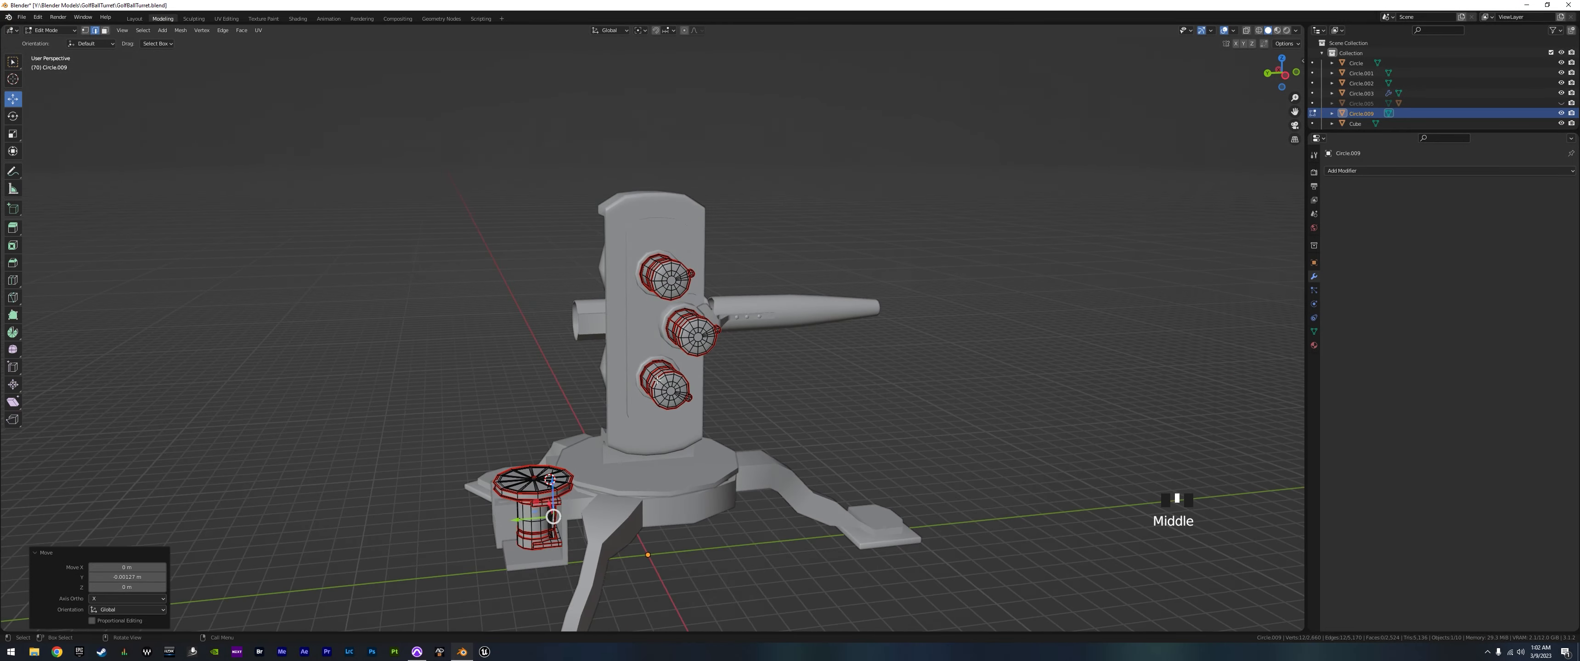
pyautogui.scroll(3, 782, 374)
pyautogui.keyDown('shift'); pyautogui.moveTo(724, 423); pyautogui.dragTo(699, 386, button='middle'); pyautogui.keyUp('shift')
pyautogui.moveTo(693, 402); pyautogui.dragTo(728, 382, button='middle')
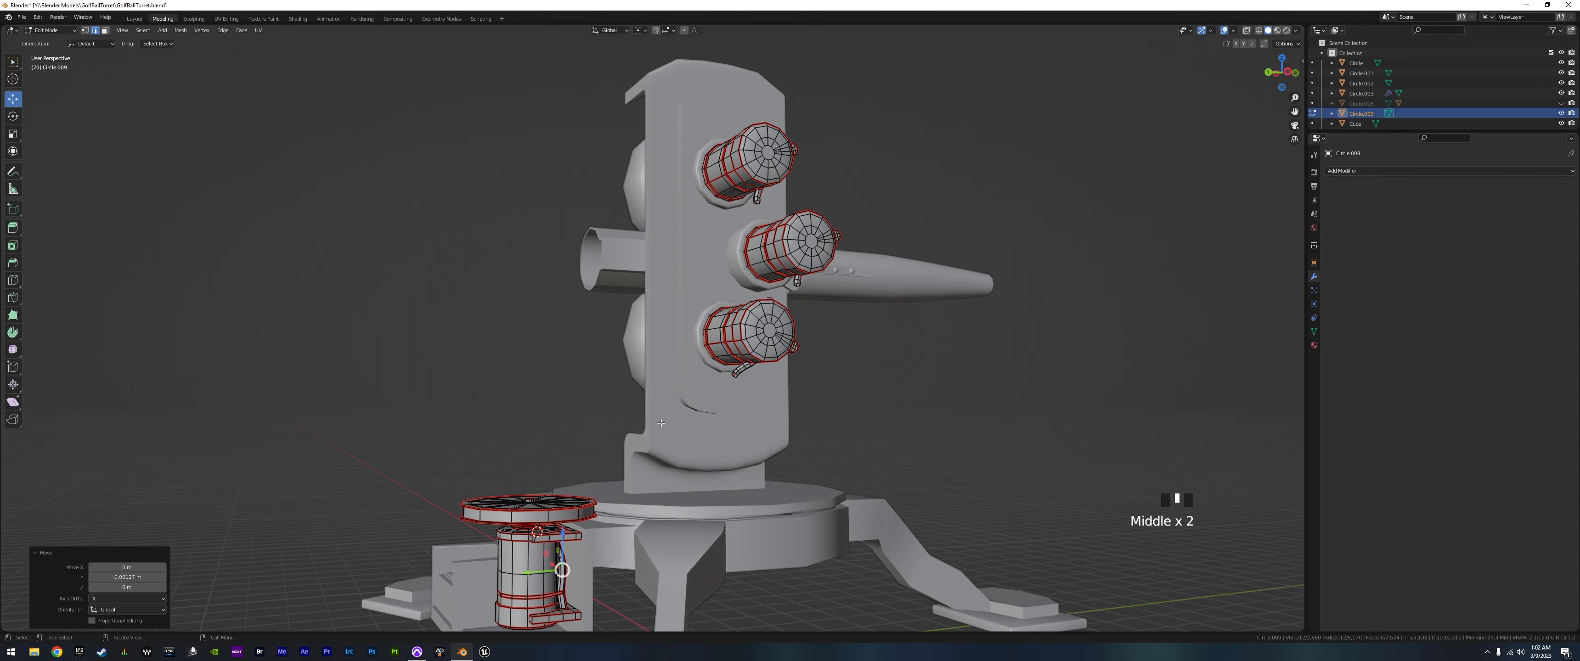
pyautogui.moveTo(642, 479); pyautogui.dragTo(790, 395, button='middle')
pyautogui.scroll(-8, 690, 420)
pyautogui.scroll(5, 748, 398)
# - Toggle the motors' isolated view on and off, leave Edit Mode and reveal the hidden ball basket and pipe
pyautogui.press('/')
pyautogui.press('/')
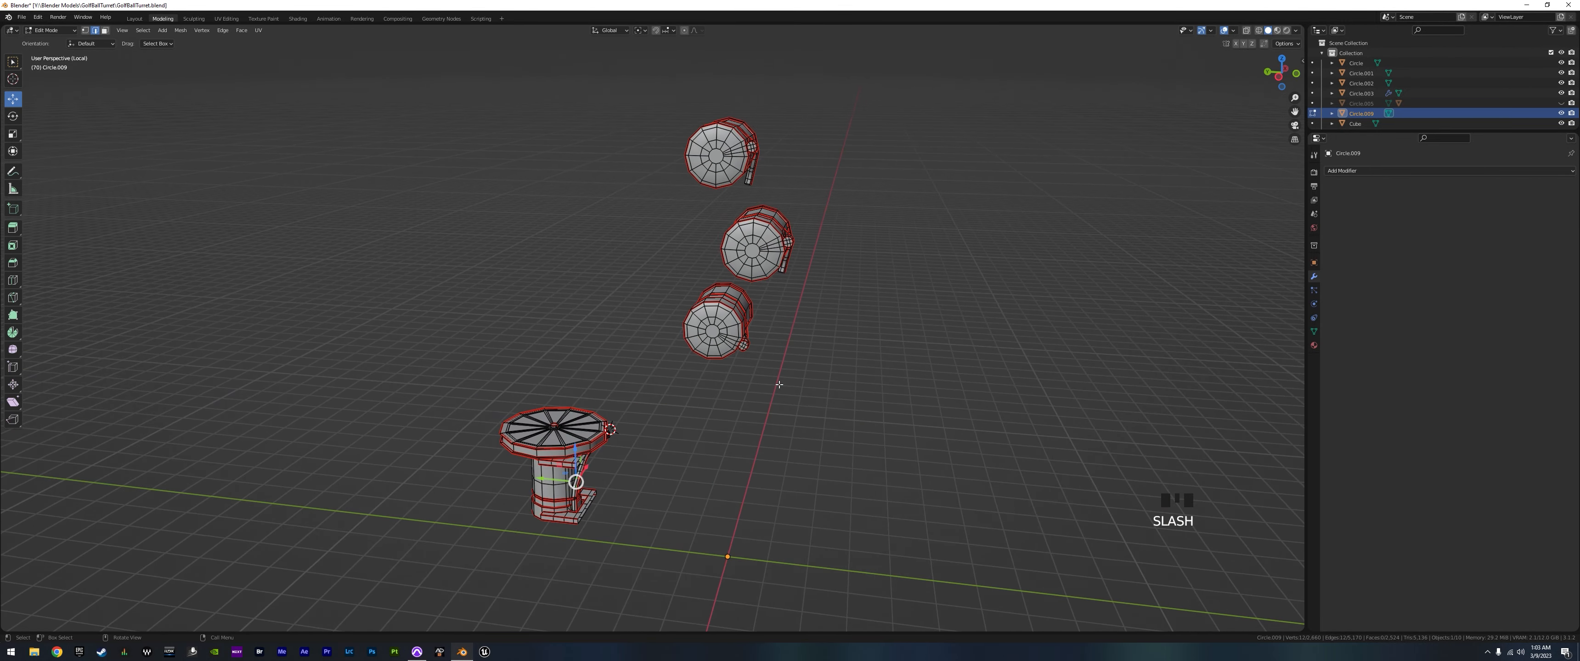
pyautogui.hotkey('alt', 'h')
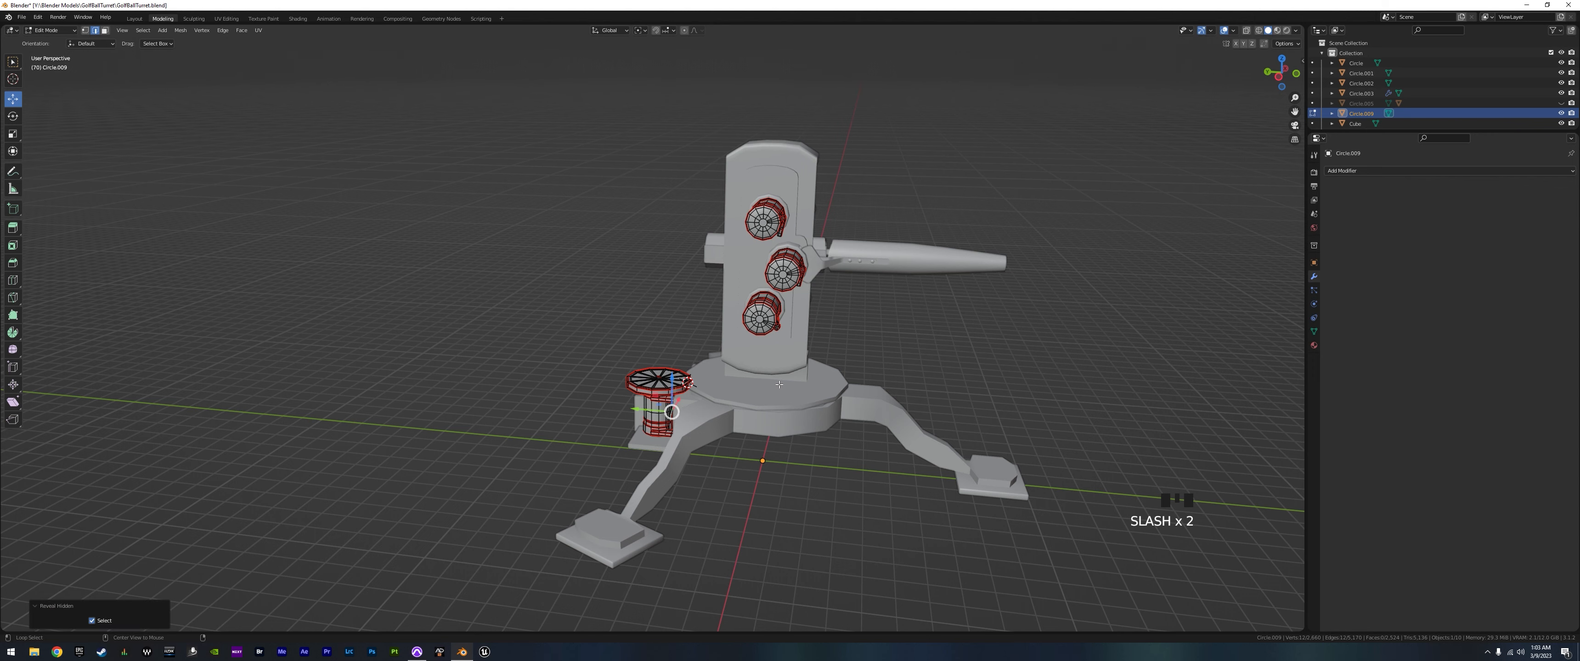
pyautogui.moveTo(839, 357); pyautogui.dragTo(792, 353, button='middle')
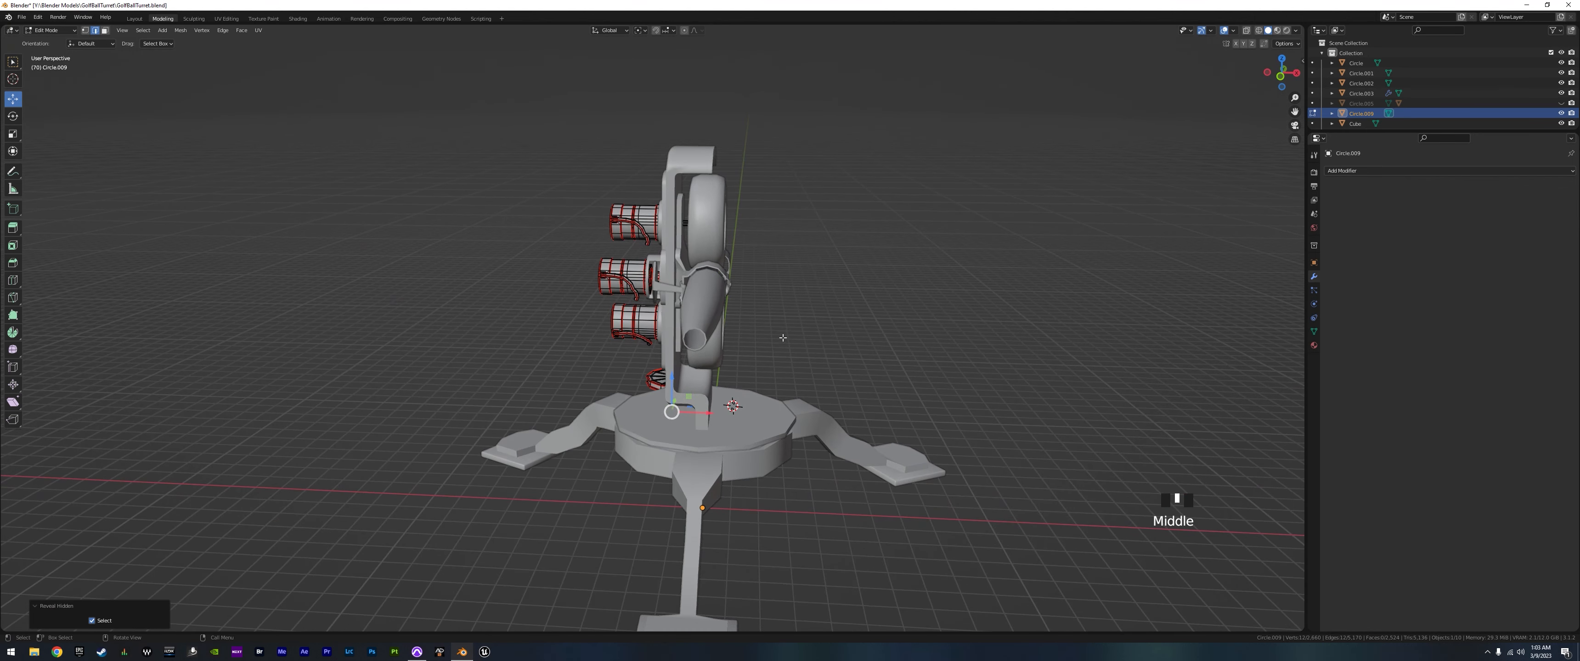
pyautogui.press('Tab')
pyautogui.hotkey('alt', 'h')
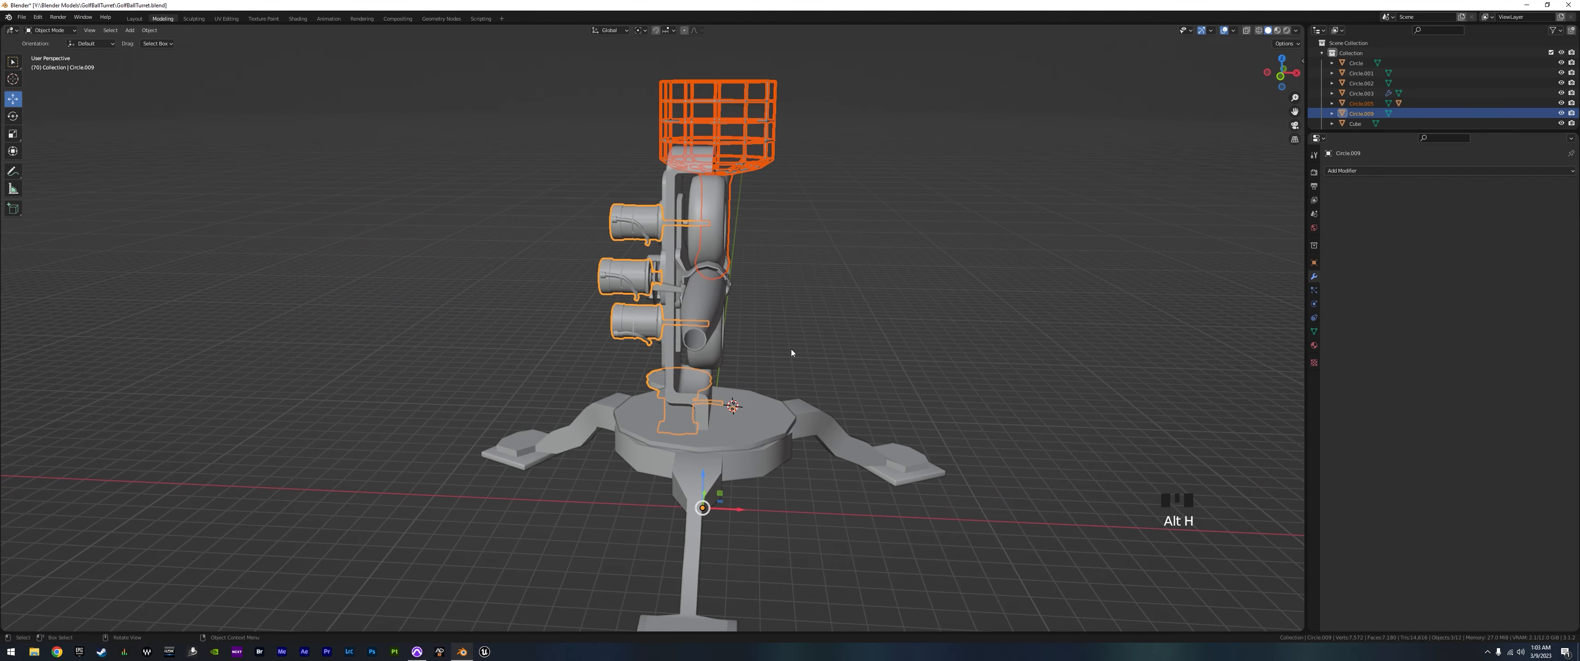
# - Examine the complete turret with its basket, wheels, motors and barrel from all sides
pyautogui.scroll(-2, 791, 353)
pyautogui.moveTo(856, 341); pyautogui.dragTo(702, 319, button='middle')
pyautogui.scroll(4, 743, 408)
pyautogui.scroll(3, 723, 171)
pyautogui.scroll(4, 699, 194)
pyautogui.keyDown('shift'); pyautogui.moveTo(699, 194); pyautogui.dragTo(596, 298, button='middle'); pyautogui.keyUp('shift')
pyautogui.scroll(-6, 722, 383)
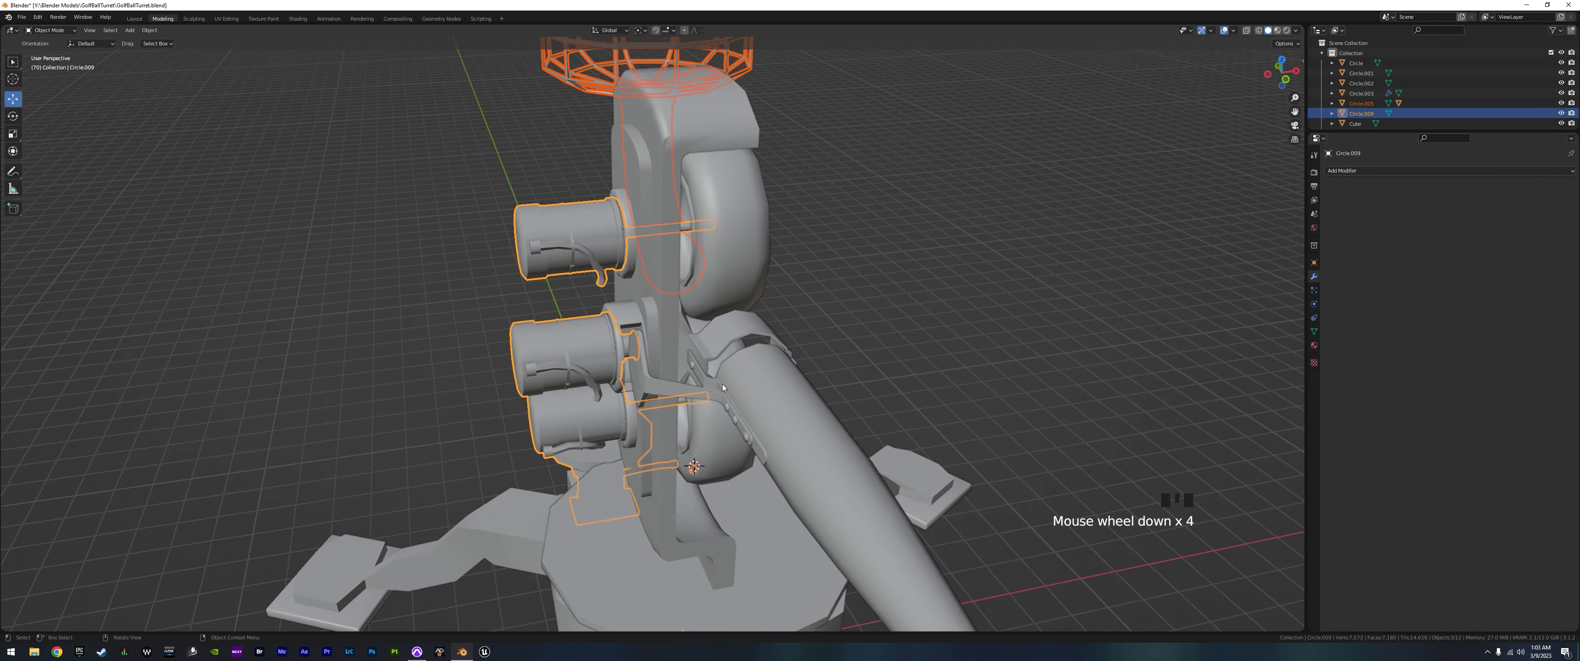
pyautogui.moveTo(740, 387); pyautogui.dragTo(704, 361, button='middle')
pyautogui.scroll(-2, 730, 428)
pyautogui.scroll(2, 662, 383)
pyautogui.scroll(-1, 682, 338)
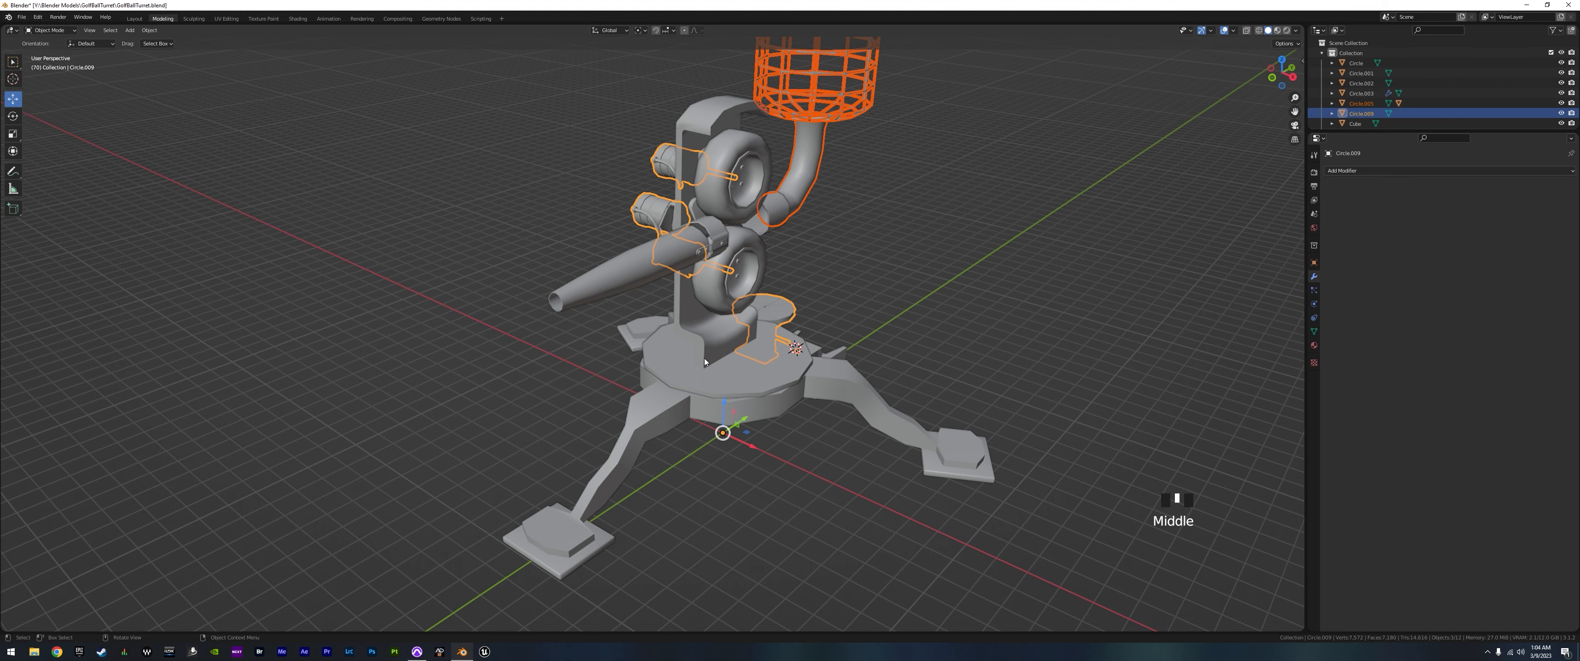
pyautogui.moveTo(918, 380); pyautogui.dragTo(918, 360, button='middle')
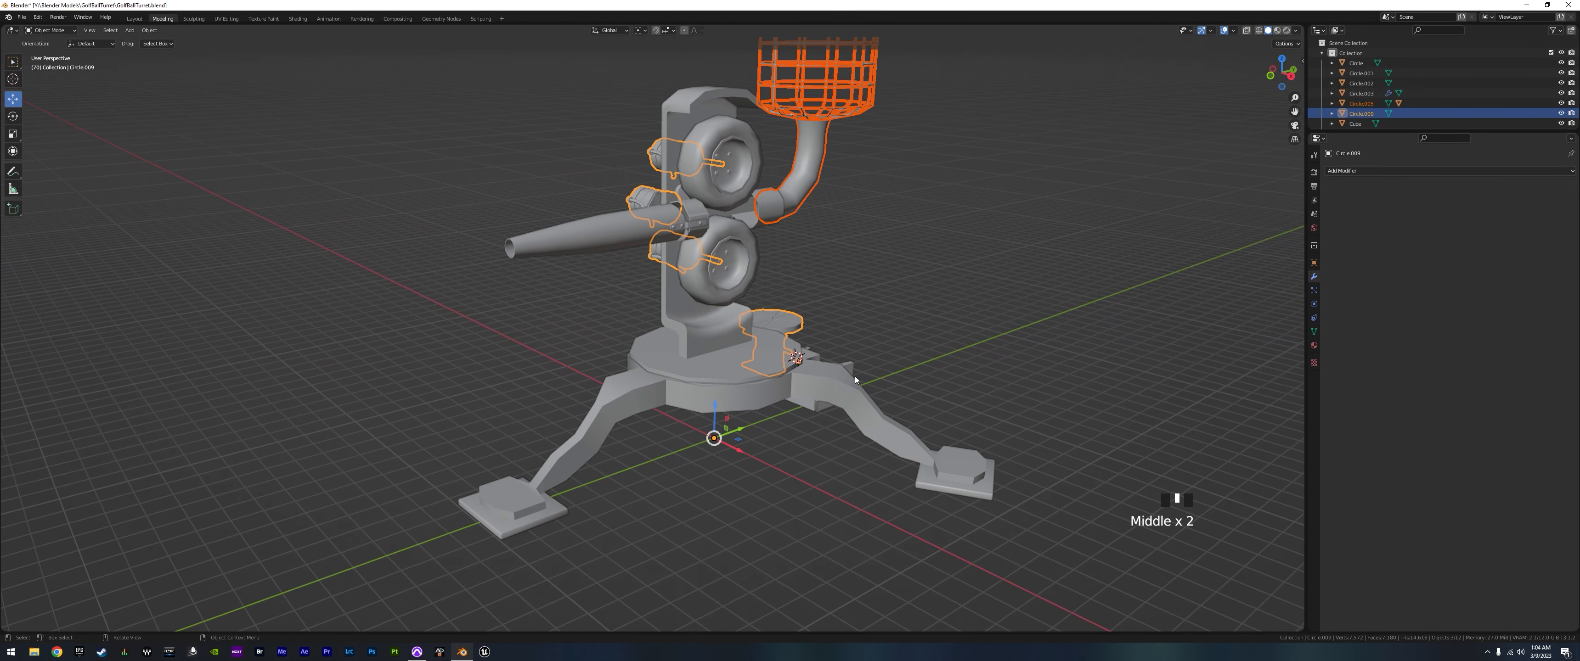
pyautogui.scroll(-2, 907, 398)
pyautogui.moveTo(907, 398); pyautogui.dragTo(932, 305, button='middle')
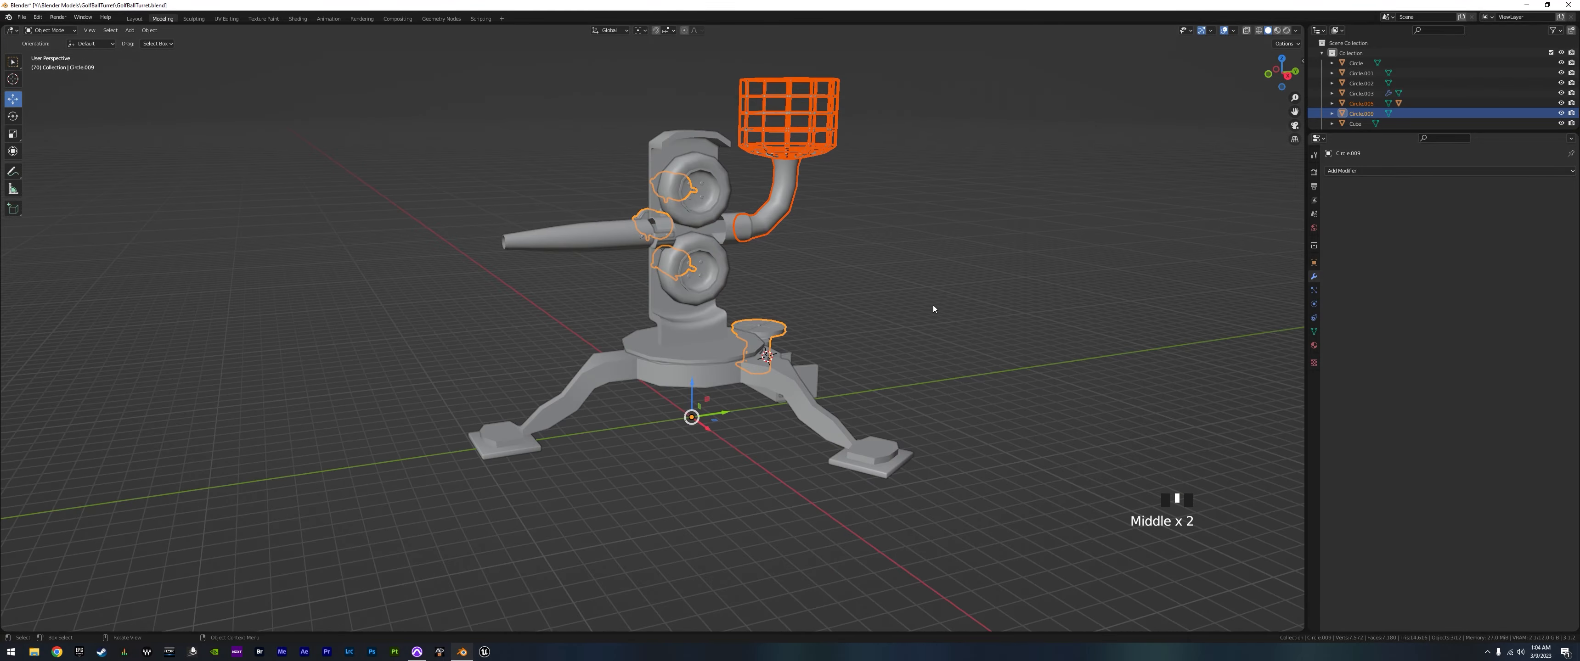
# - Deselect all objects and review the whole turret from the wheel side and the motor side
pyautogui.click(809, 431)
pyautogui.moveTo(809, 431)
pyautogui.mouseDown(button='middle')
pyautogui.moveTo(728, 424)
pyautogui.moveTo(820, 423)
pyautogui.moveTo(803, 426)
pyautogui.mouseUp(button='middle')
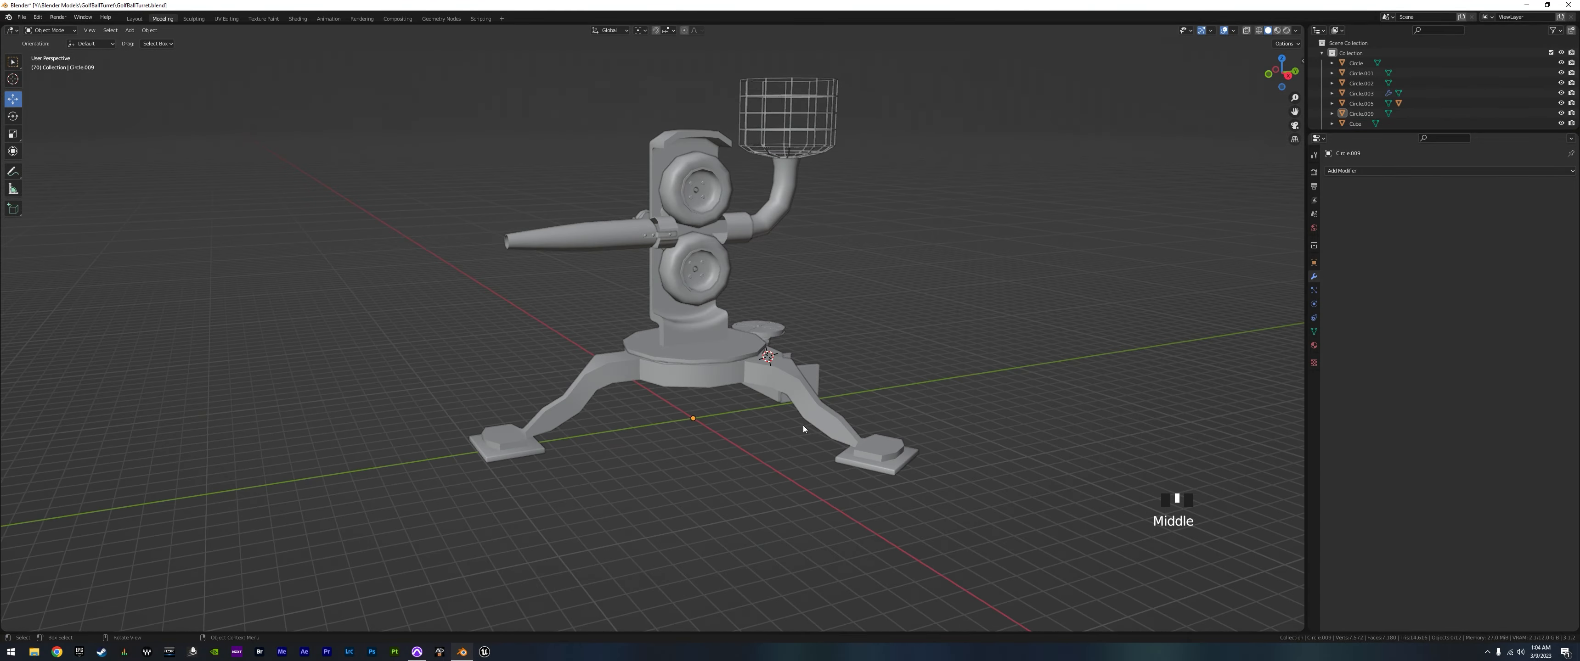
pyautogui.scroll(2, 725, 434)
pyautogui.scroll(3, 724, 434)
pyautogui.keyDown('shift'); pyautogui.moveTo(777, 367); pyautogui.dragTo(797, 273, button='middle'); pyautogui.keyUp('shift')
pyautogui.scroll(-2, 736, 393)
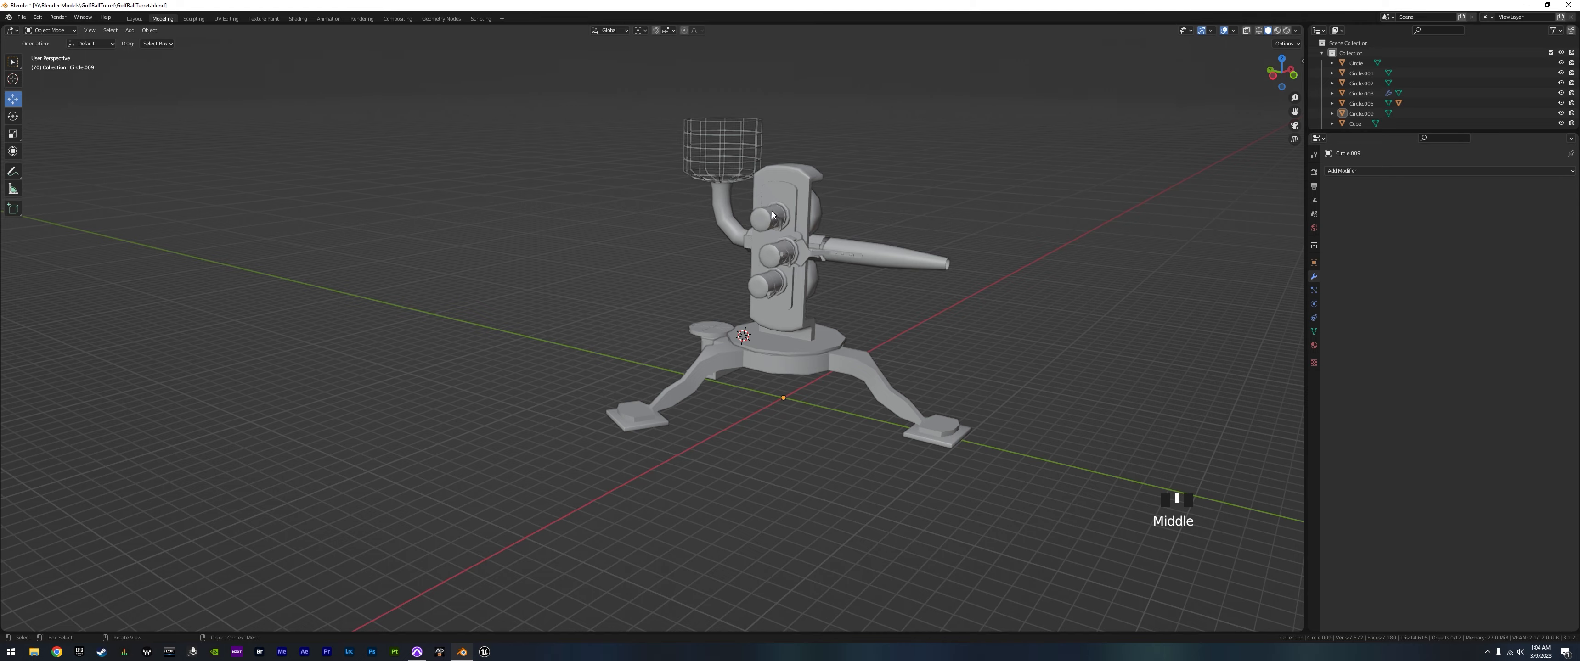
pyautogui.moveTo(772, 305); pyautogui.dragTo(797, 368, button='middle')
pyautogui.scroll(2, 718, 320)
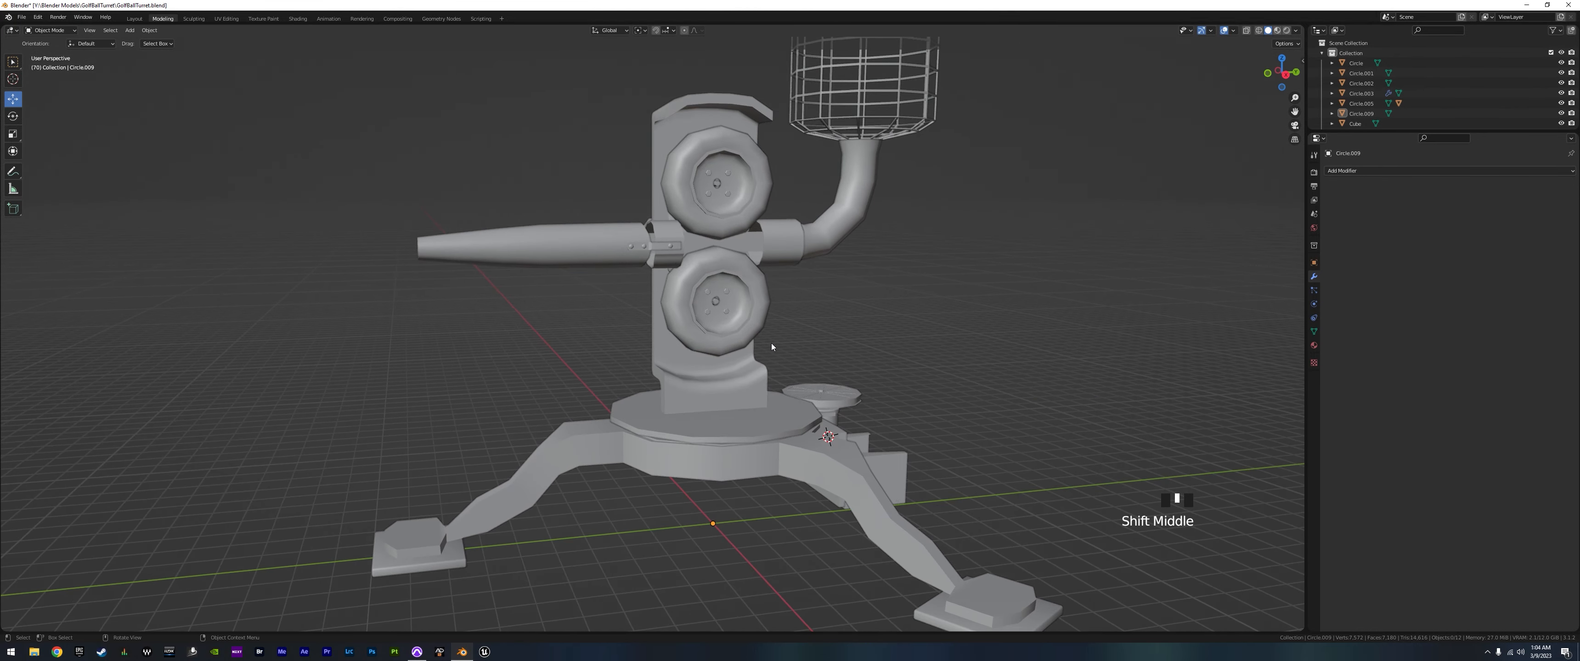